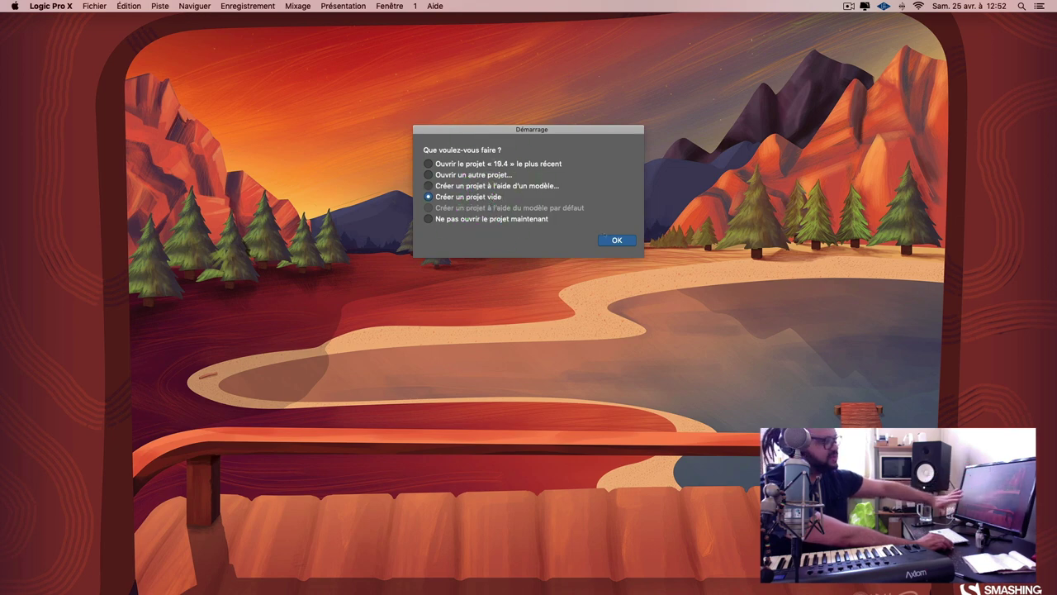
pyautogui.click(617, 240)
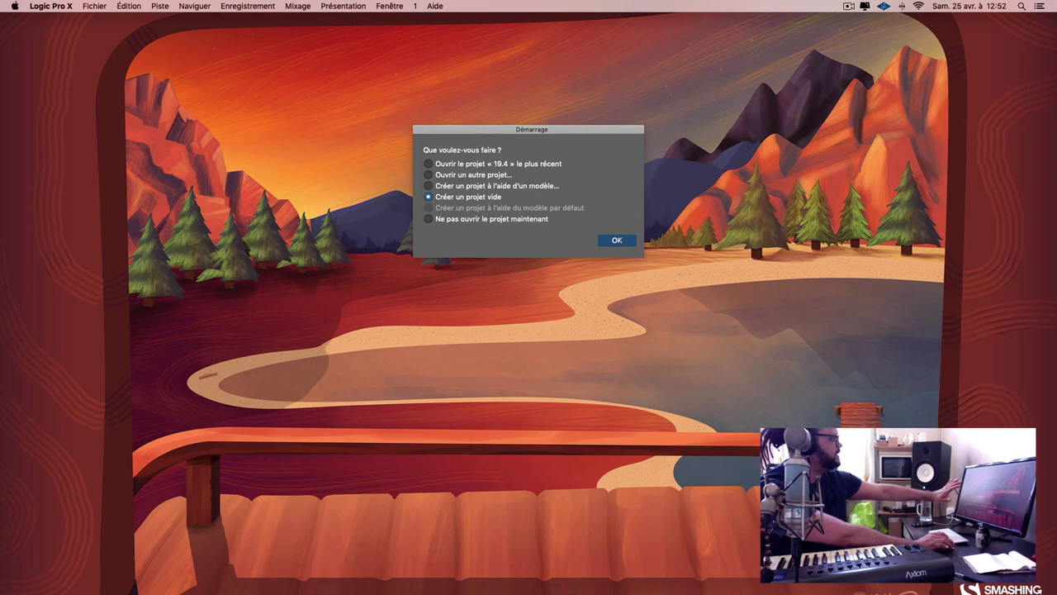
pyautogui.click(617, 240)
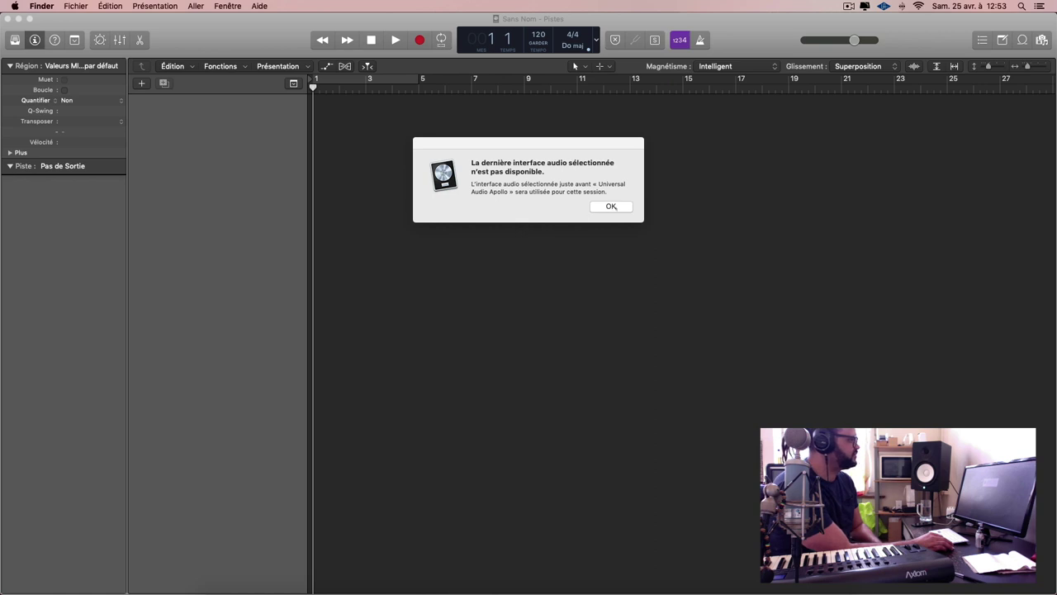
pyautogui.click(611, 207)
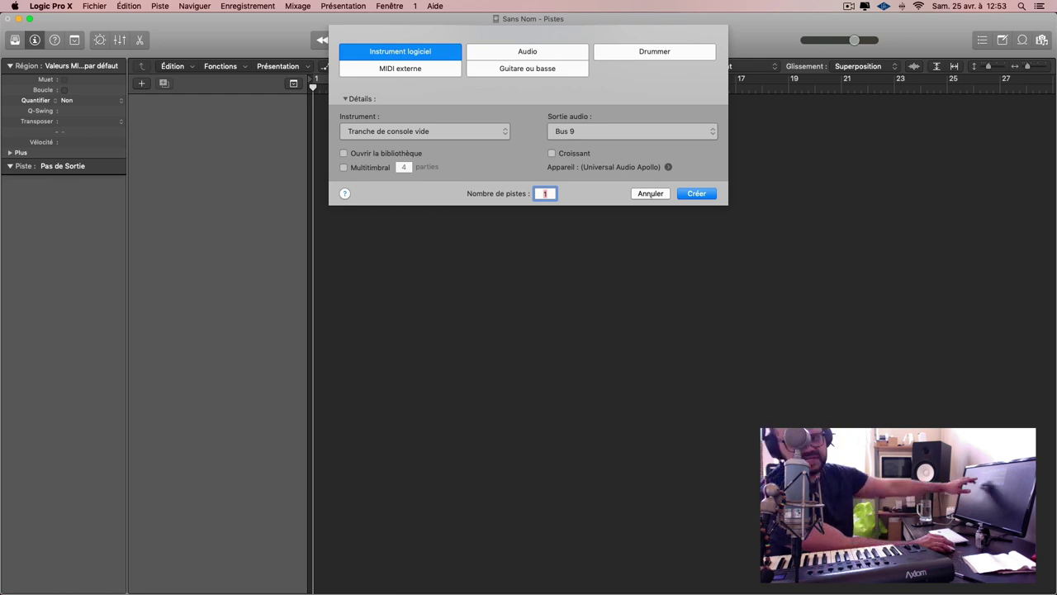
pyautogui.click(651, 193)
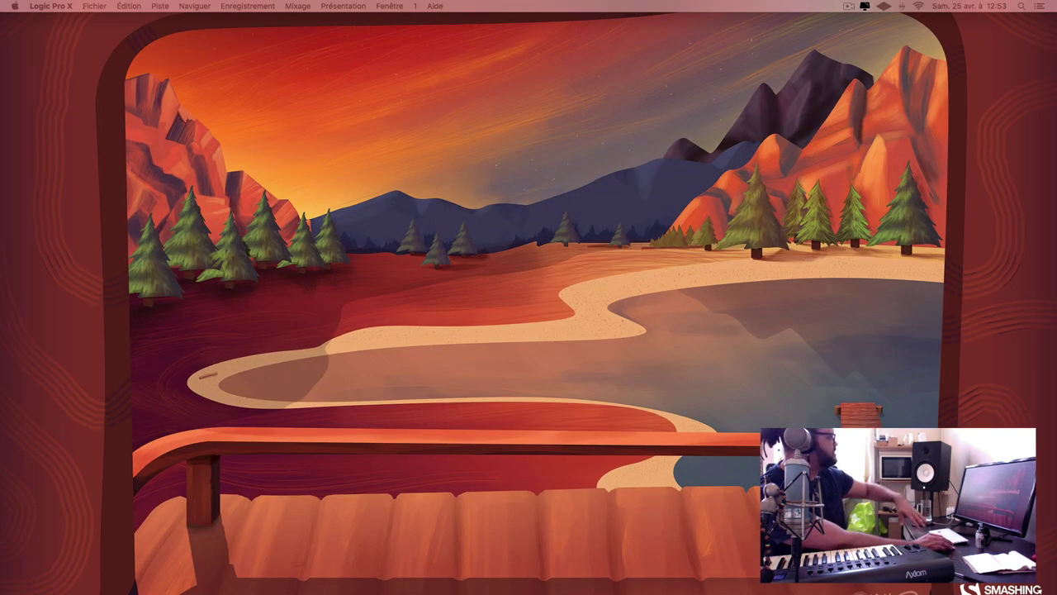
# Create a new empty project containing one software instrument track with an empty channel strip
pyautogui.click(94, 6)
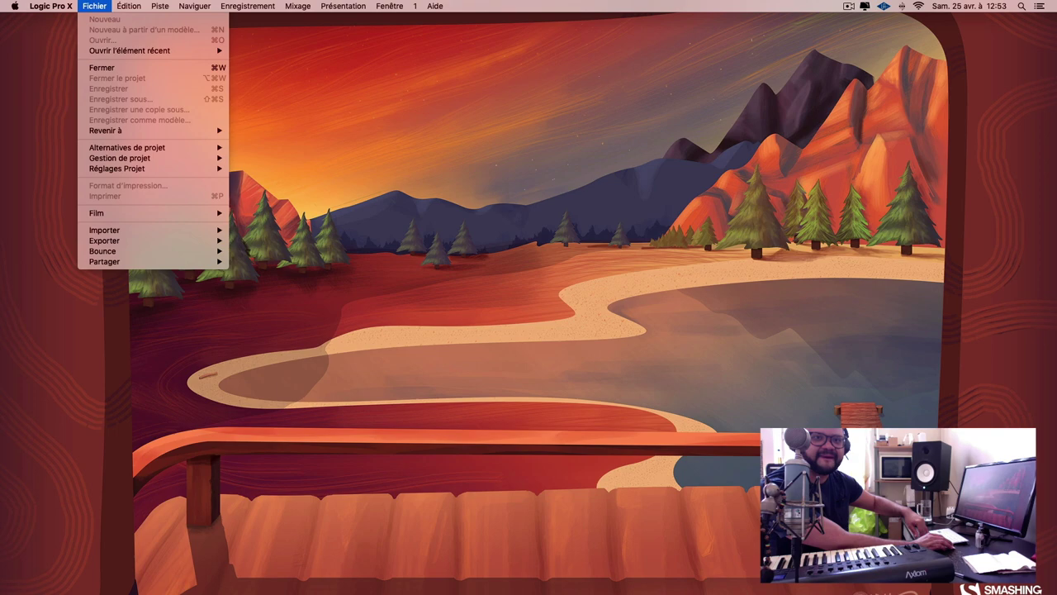
pyautogui.press('Escape')
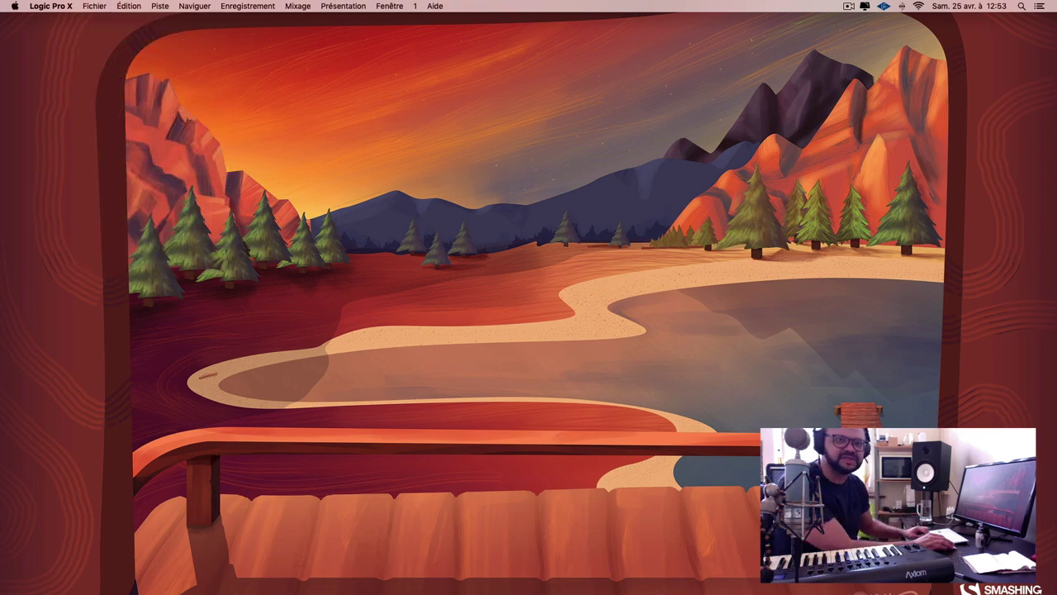
pyautogui.press('super+n')
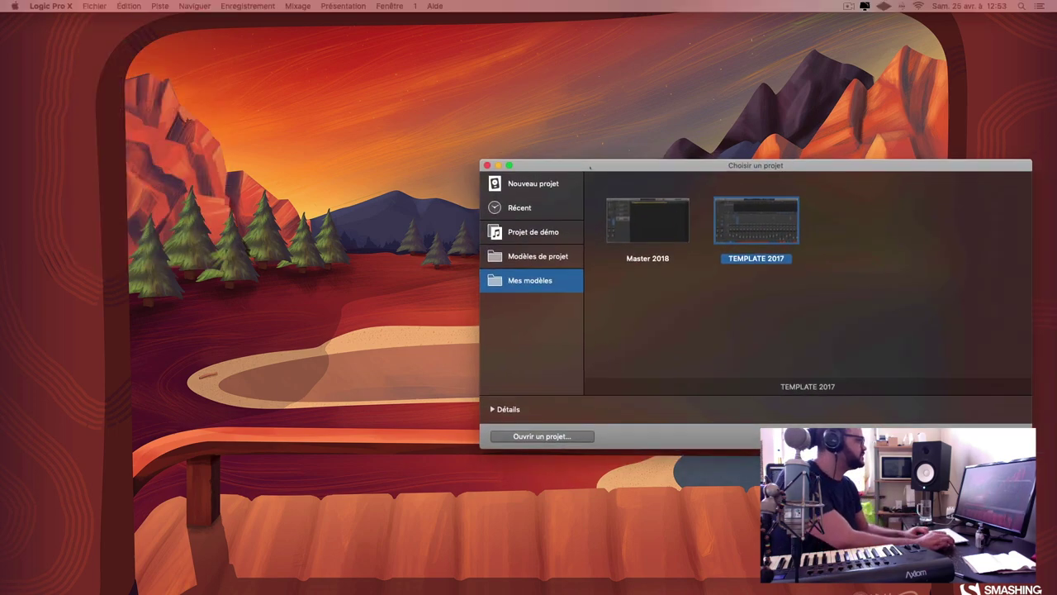
pyautogui.moveTo(589, 173); pyautogui.dragTo(385, 123)
pyautogui.click(351, 141)
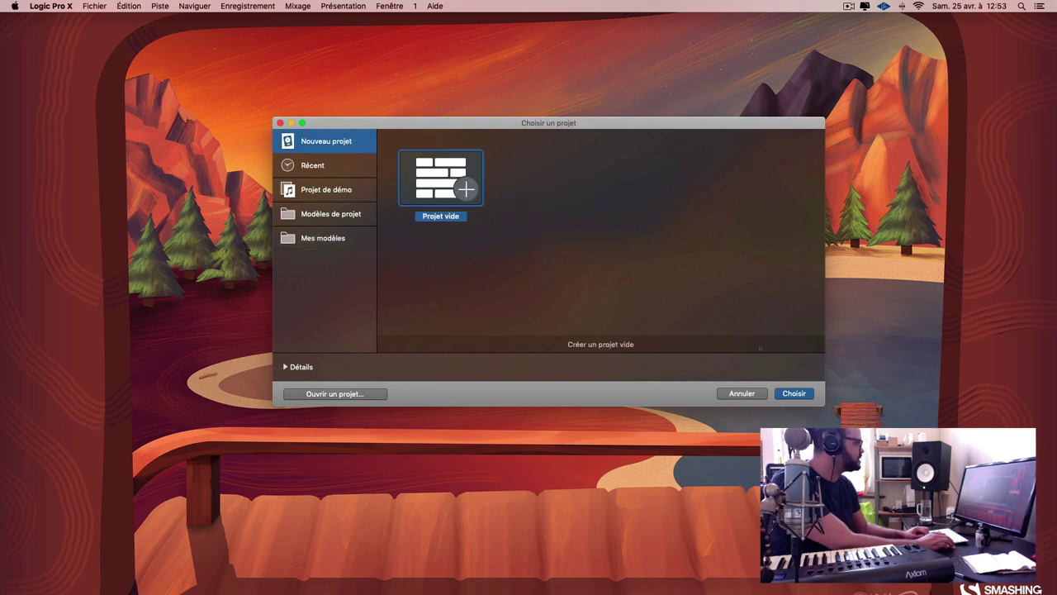
pyautogui.press('Return')
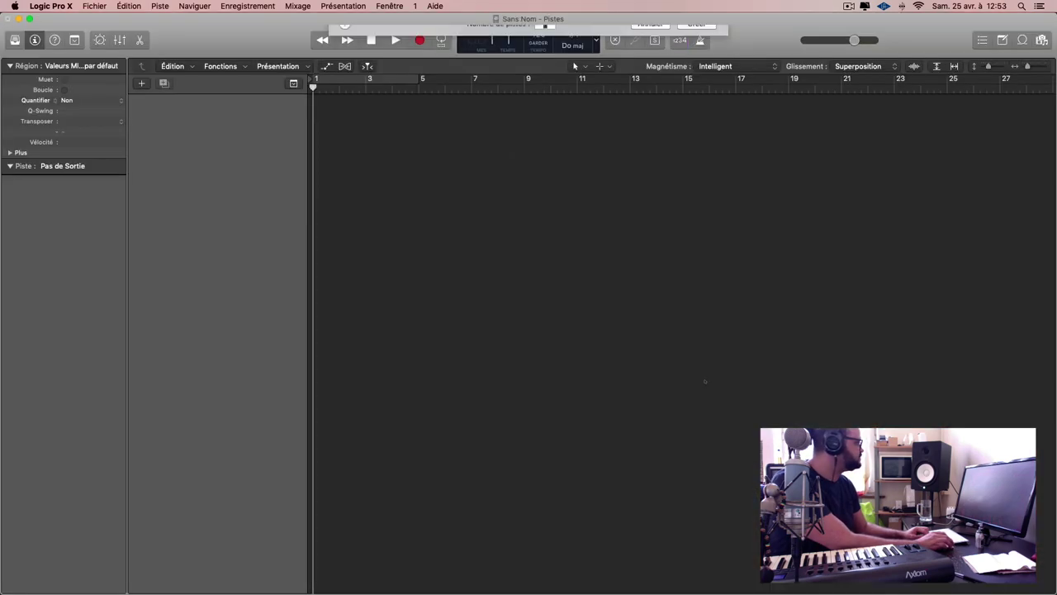
pyautogui.press('Return')
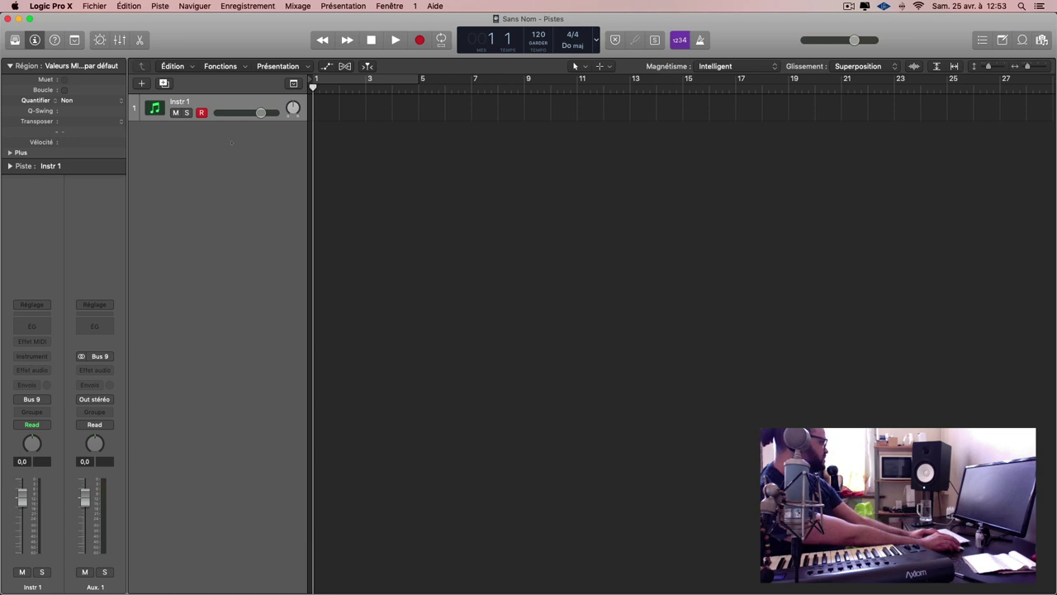
# Review the advanced tools and additional options in the preferences, then close the preferences window
pyautogui.scroll(5, 231, 143)
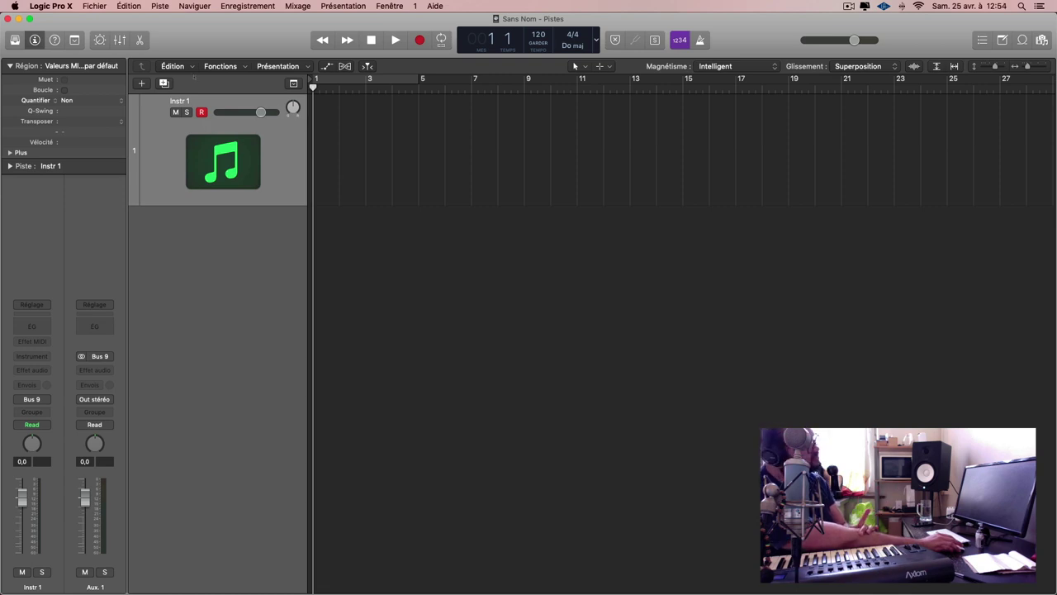
pyautogui.hscroll(1, 681, 330)
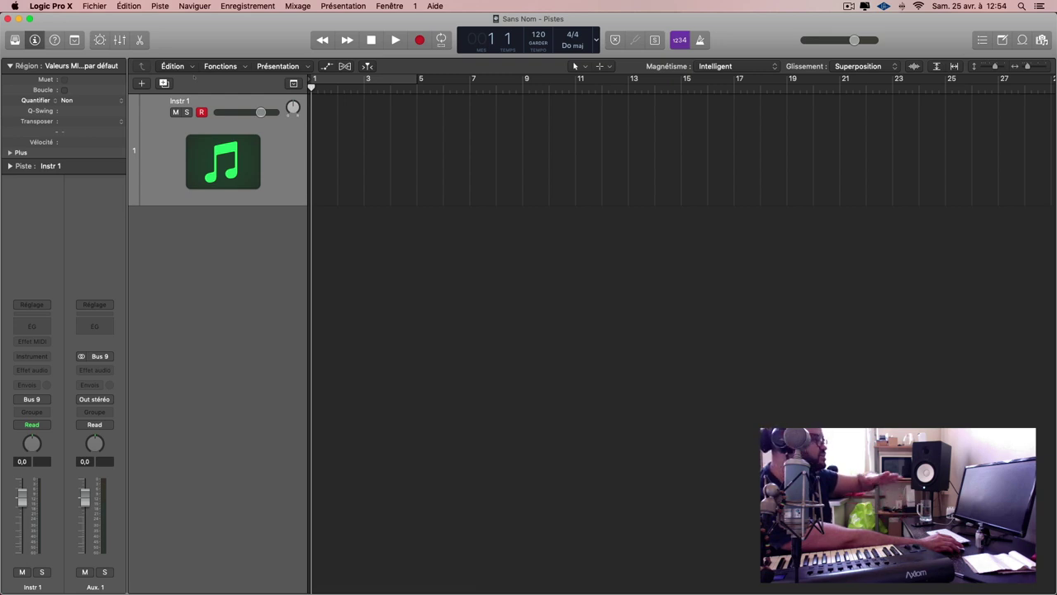
pyautogui.click(43, 5)
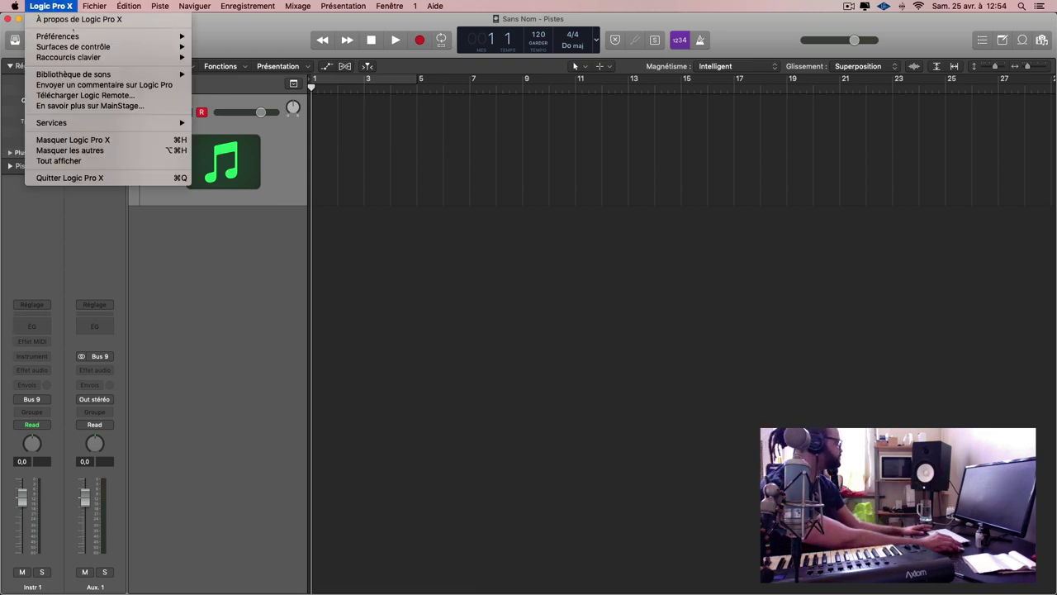
pyautogui.moveTo(74, 36)
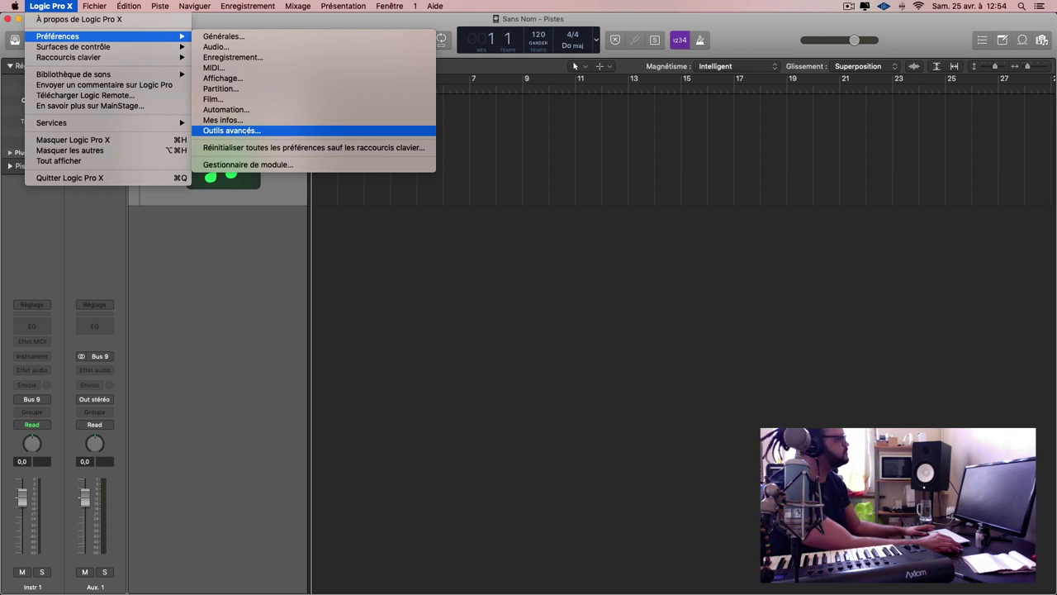
pyautogui.click(232, 131)
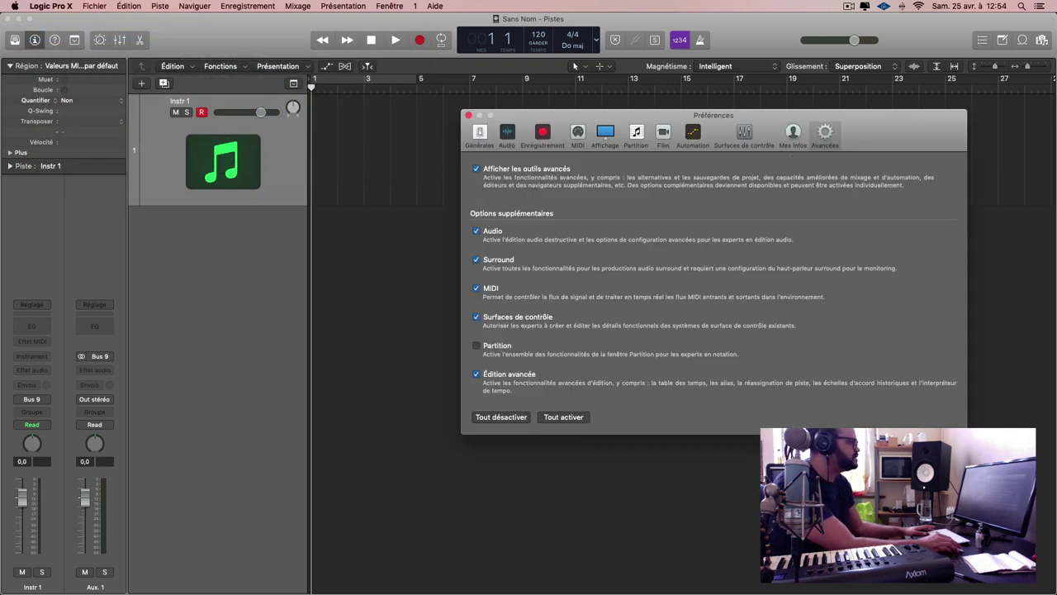
pyautogui.click(825, 132)
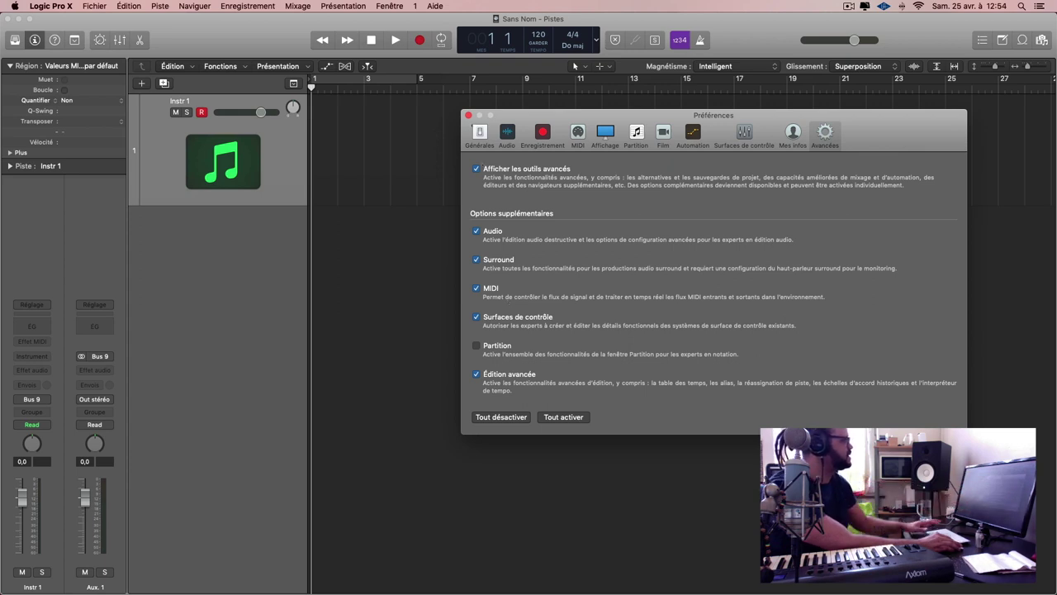
pyautogui.click(468, 115)
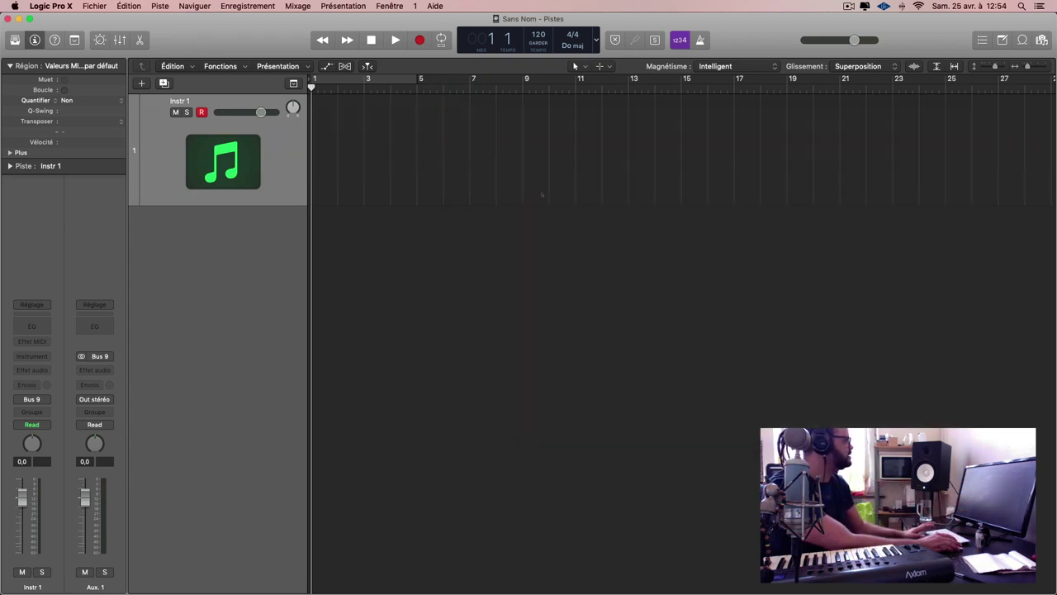
pyautogui.click(555, 194)
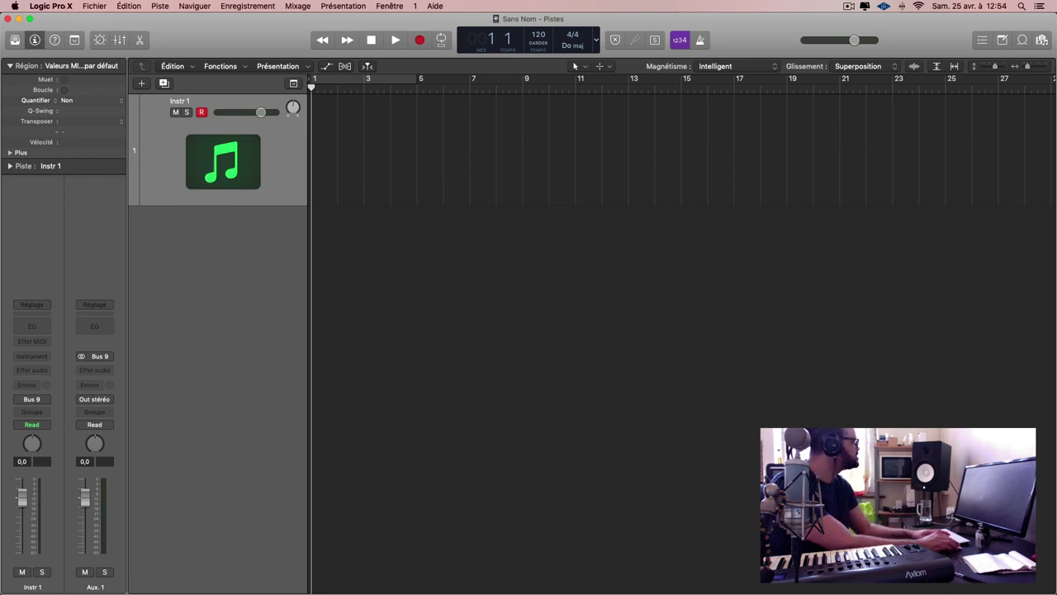
# Look through the additional content packages in the sound library manager and close it without installing anything
pyautogui.click(51, 5)
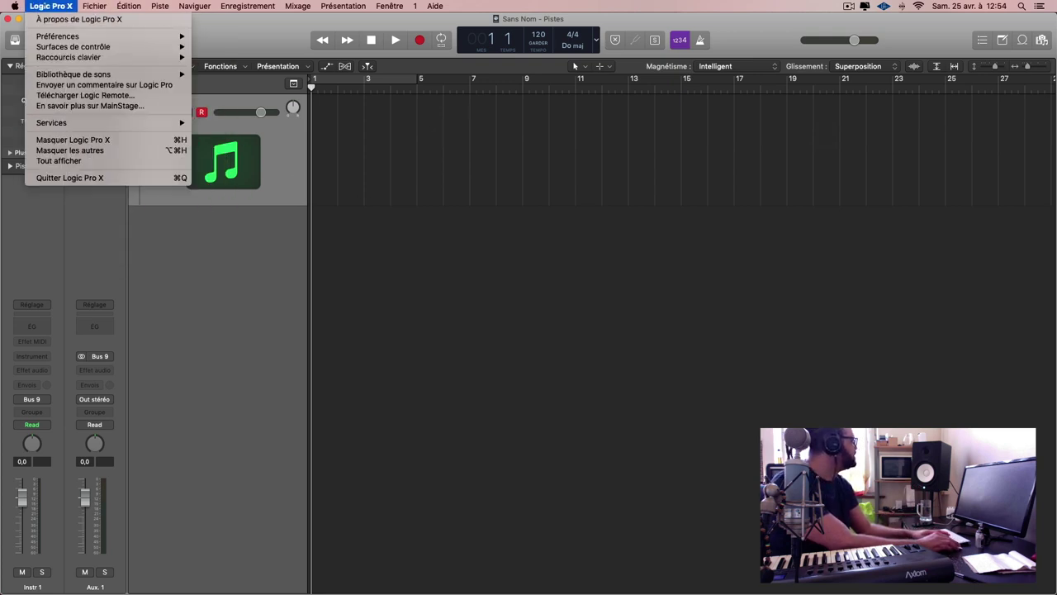
pyautogui.moveTo(69, 57)
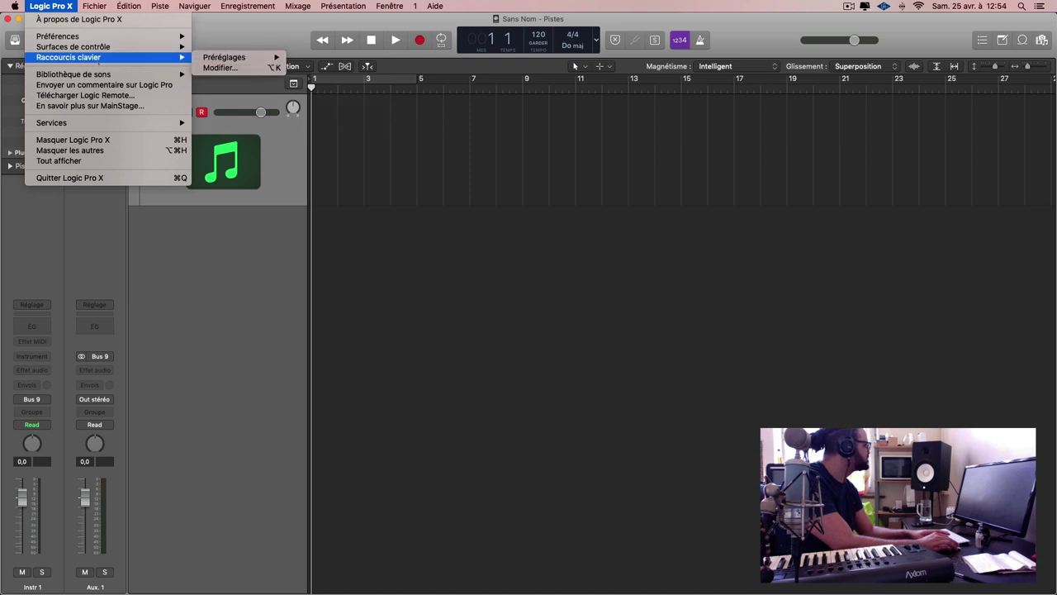
pyautogui.moveTo(122, 74)
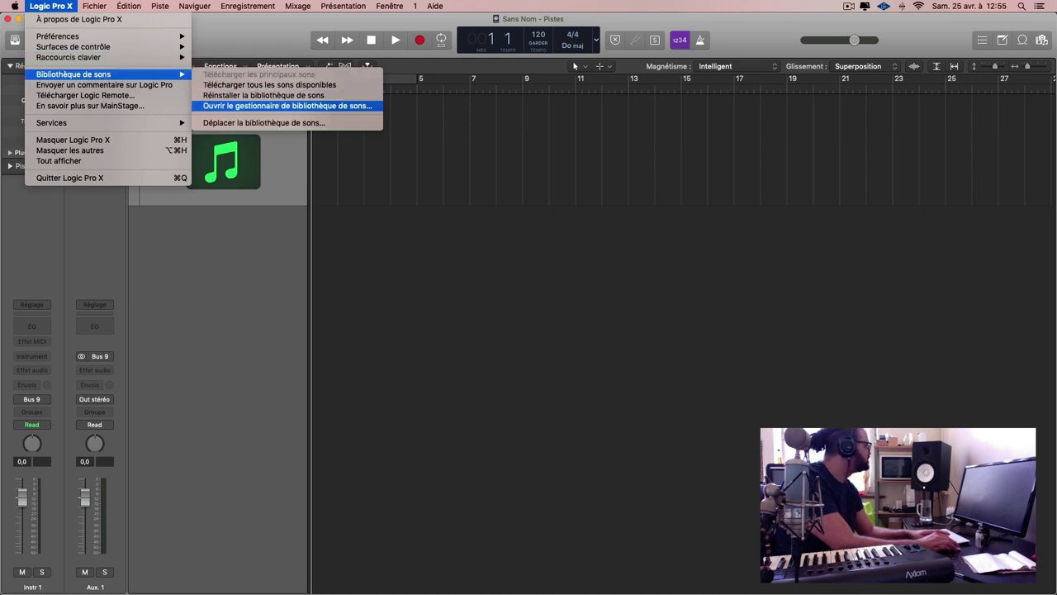
pyautogui.click(278, 106)
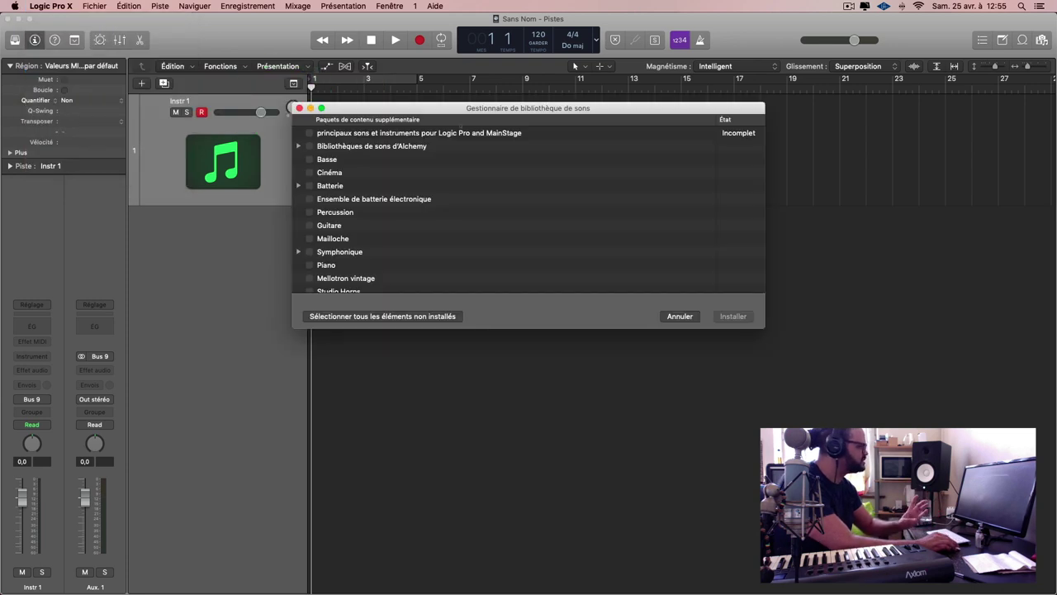
pyautogui.moveTo(480, 108); pyautogui.dragTo(693, 165)
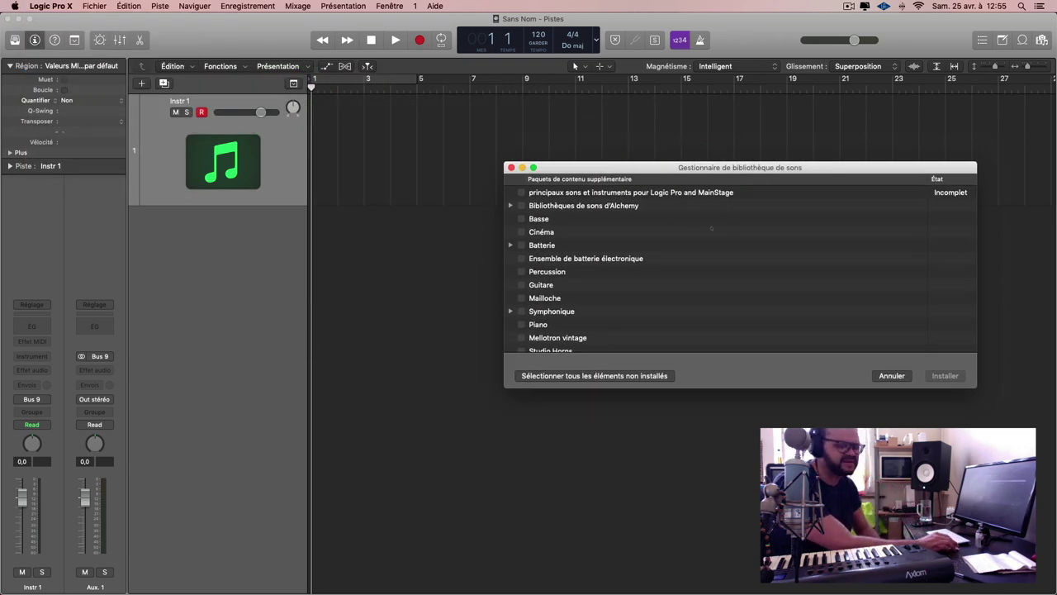
pyautogui.scroll(-5, 718, 233)
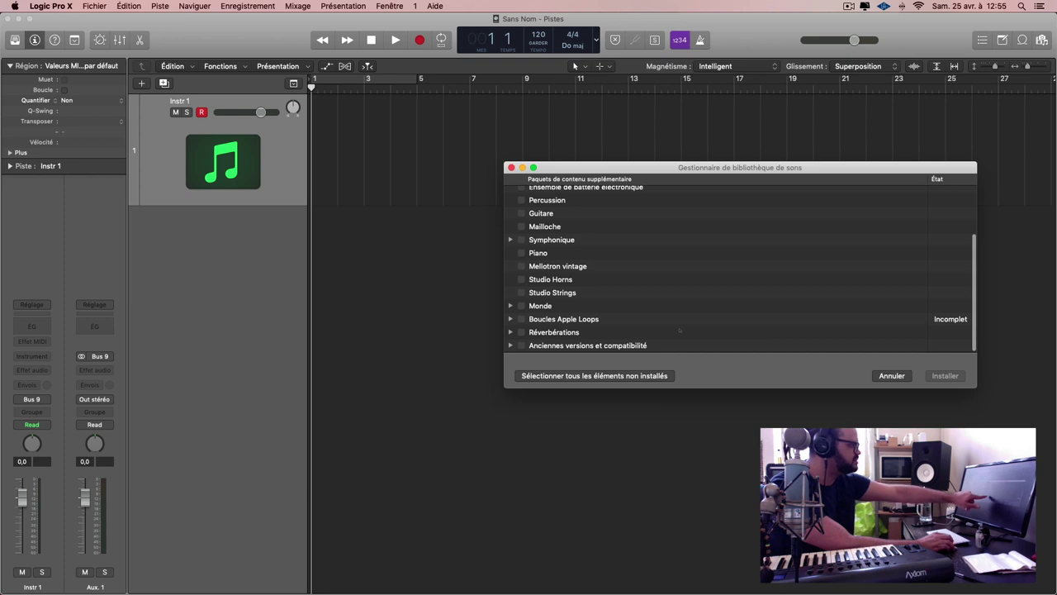
pyautogui.scroll(5, 710, 334)
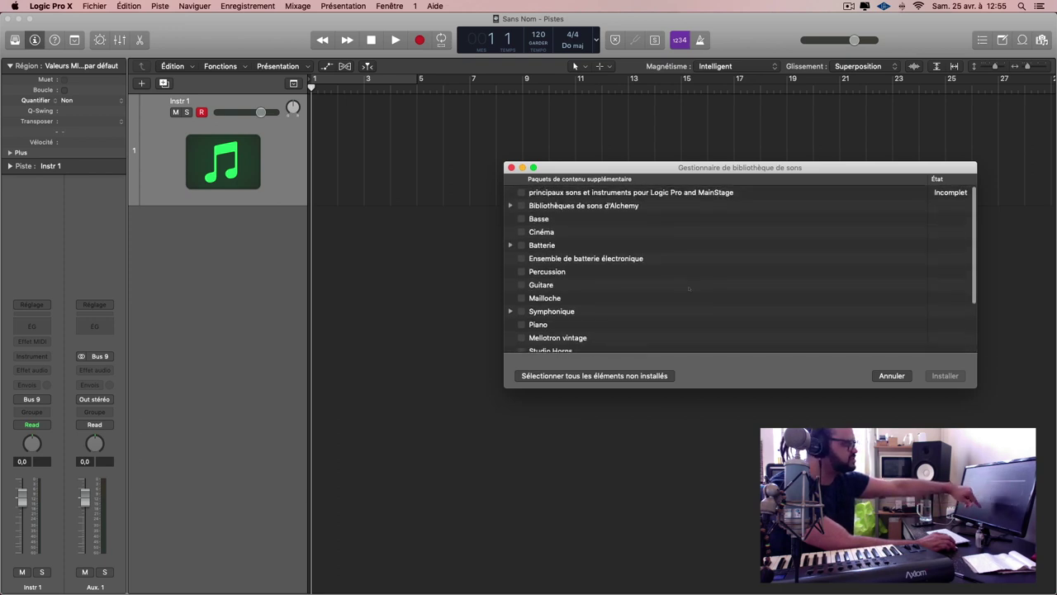
pyautogui.scroll(-5, 679, 287)
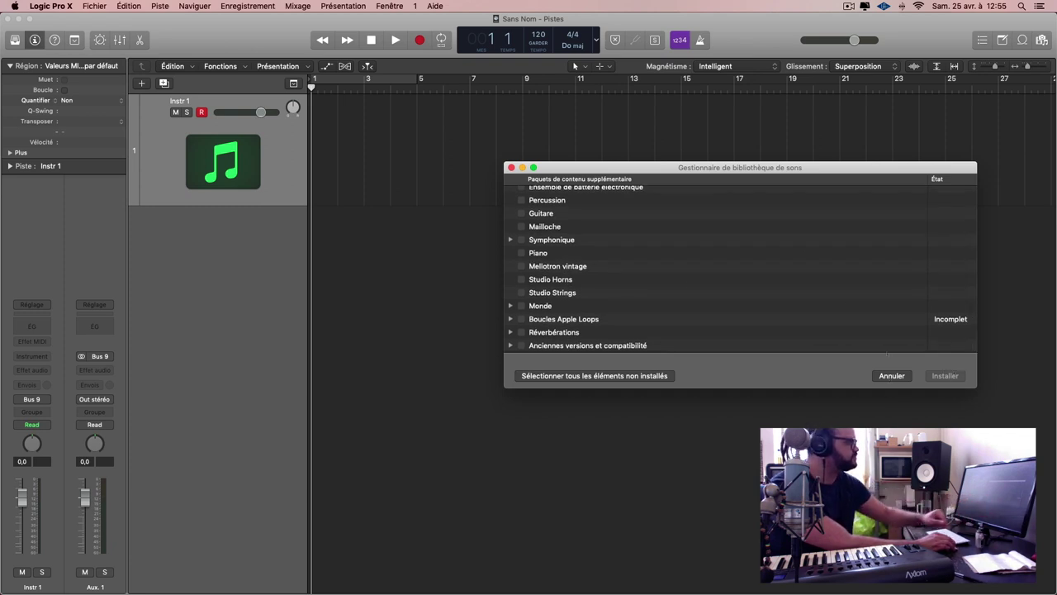
pyautogui.click(893, 376)
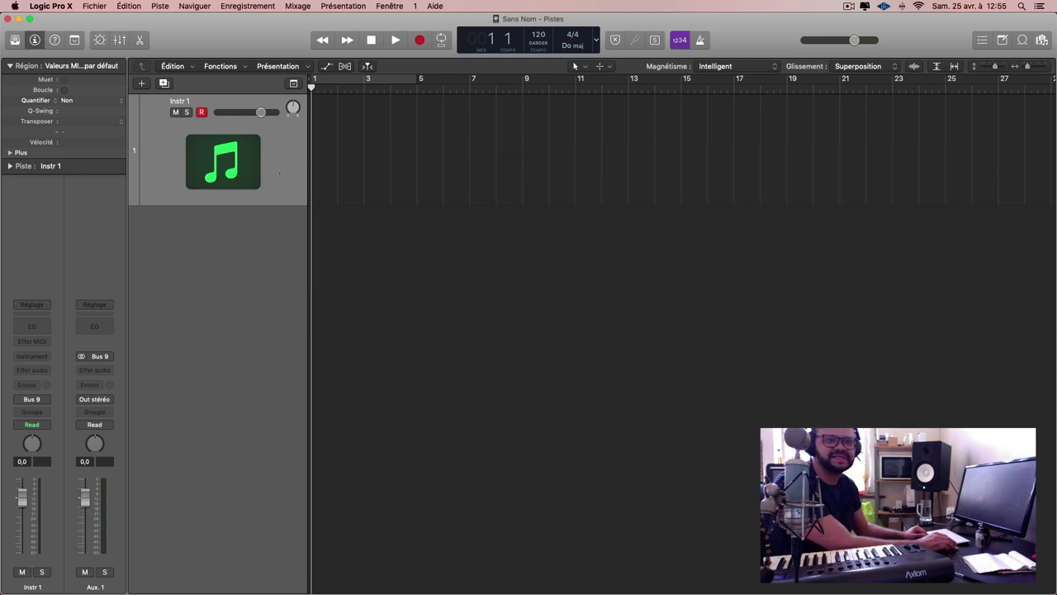
pyautogui.click(272, 171)
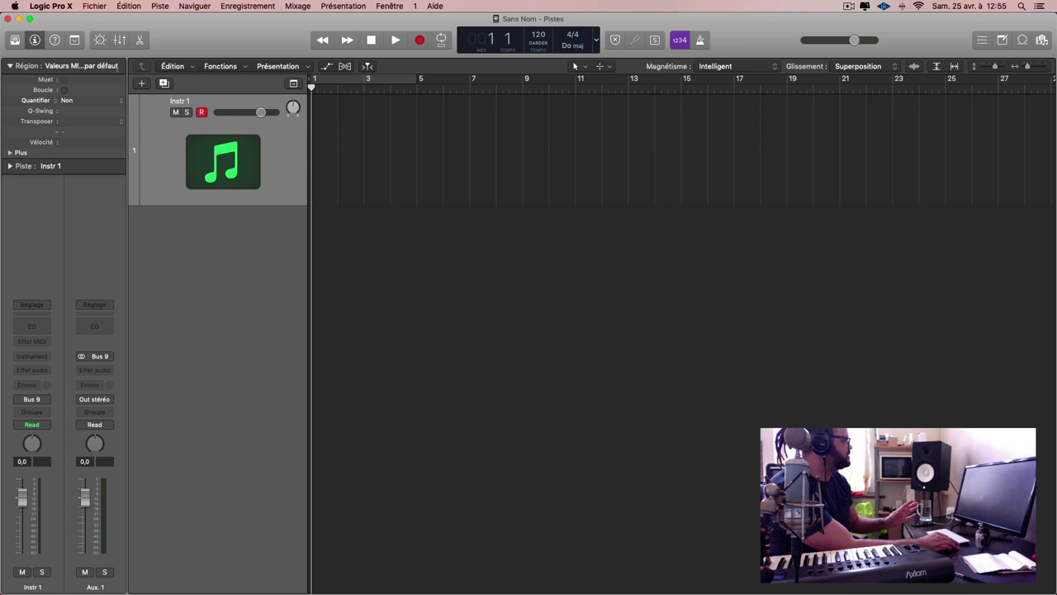
# Inspect the available output devices in the audio preferences, keeping the current output selection
pyautogui.click(50, 6)
pyautogui.moveTo(74, 37)
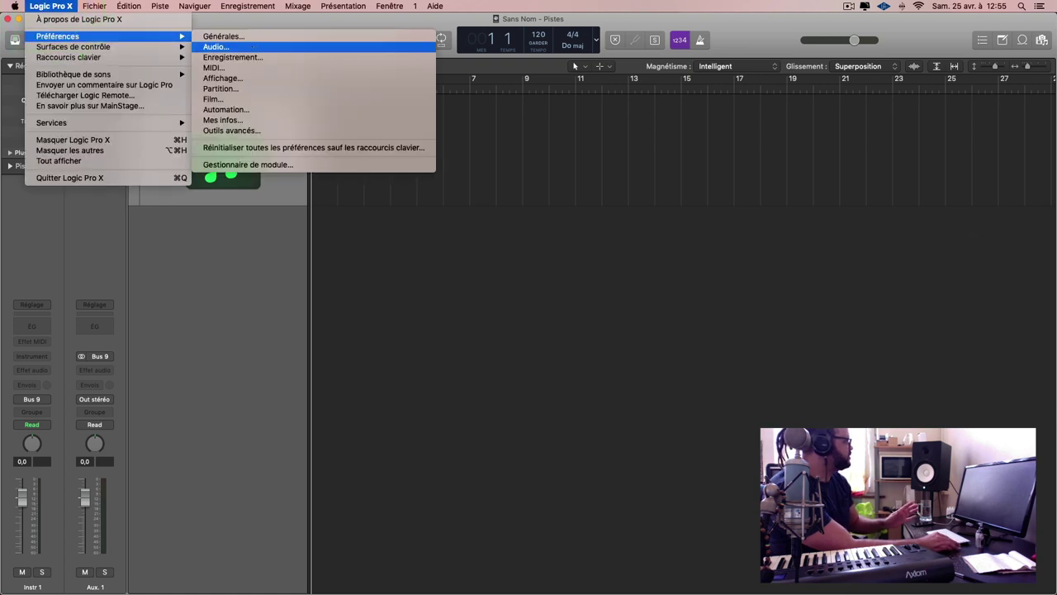
pyautogui.click(252, 47)
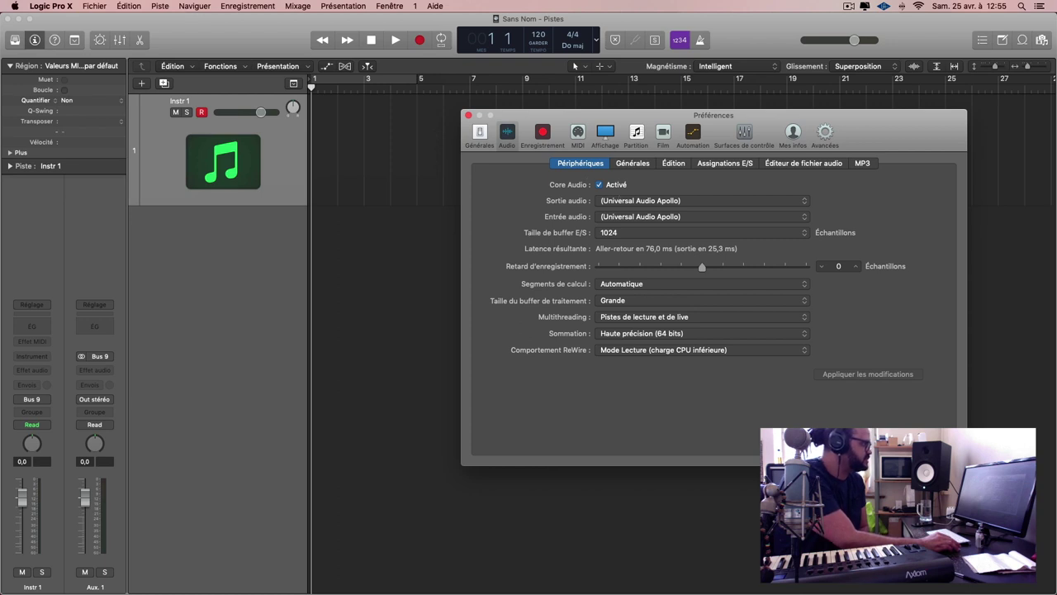
pyautogui.click(702, 201)
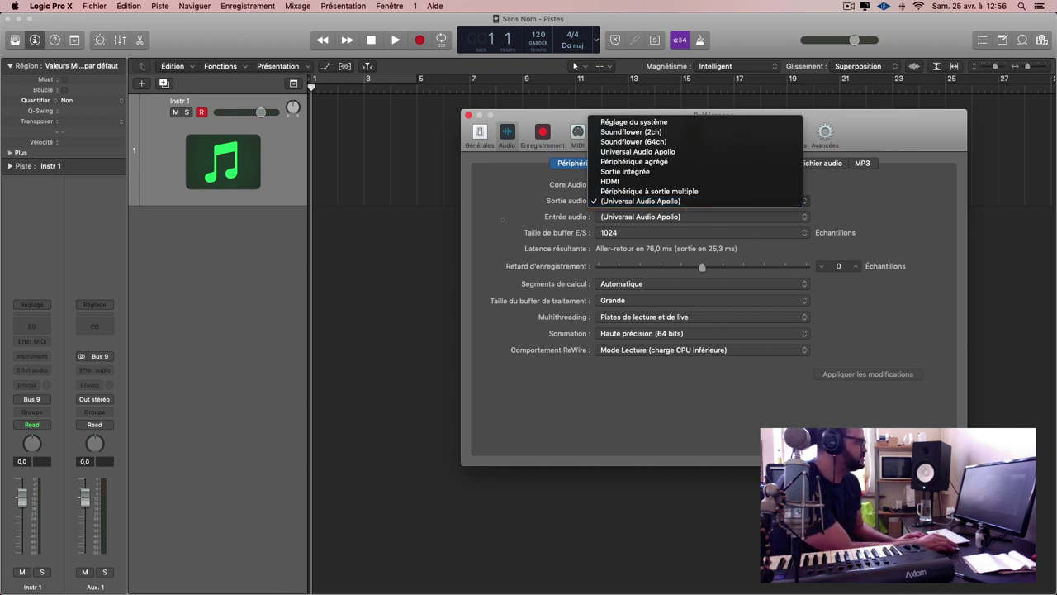
pyautogui.click(533, 209)
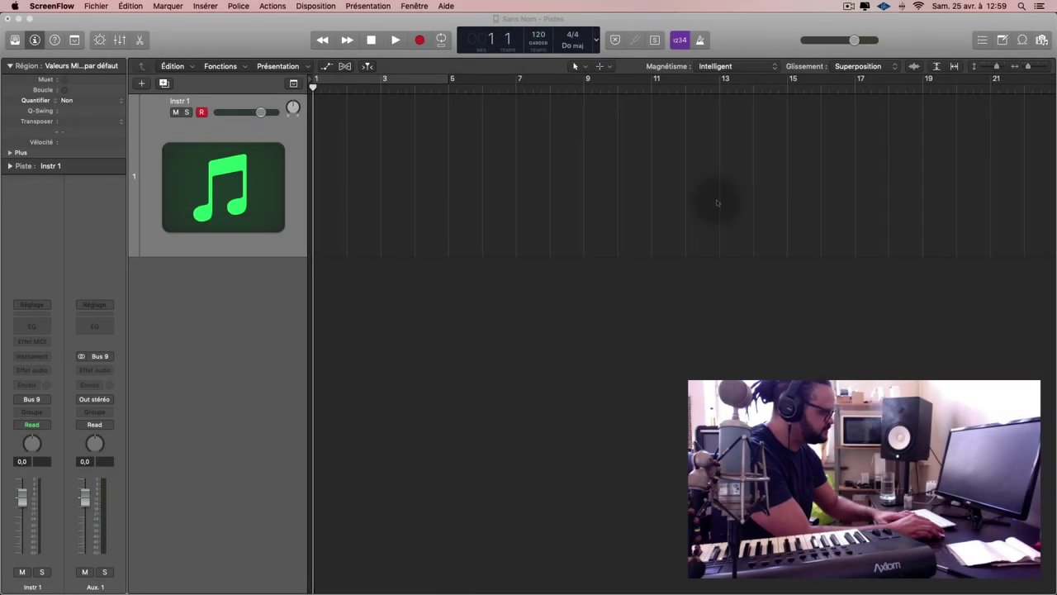
# Switch to System Preferences and select Universal Audio Apollo as the sound output device
pyautogui.press('alt')
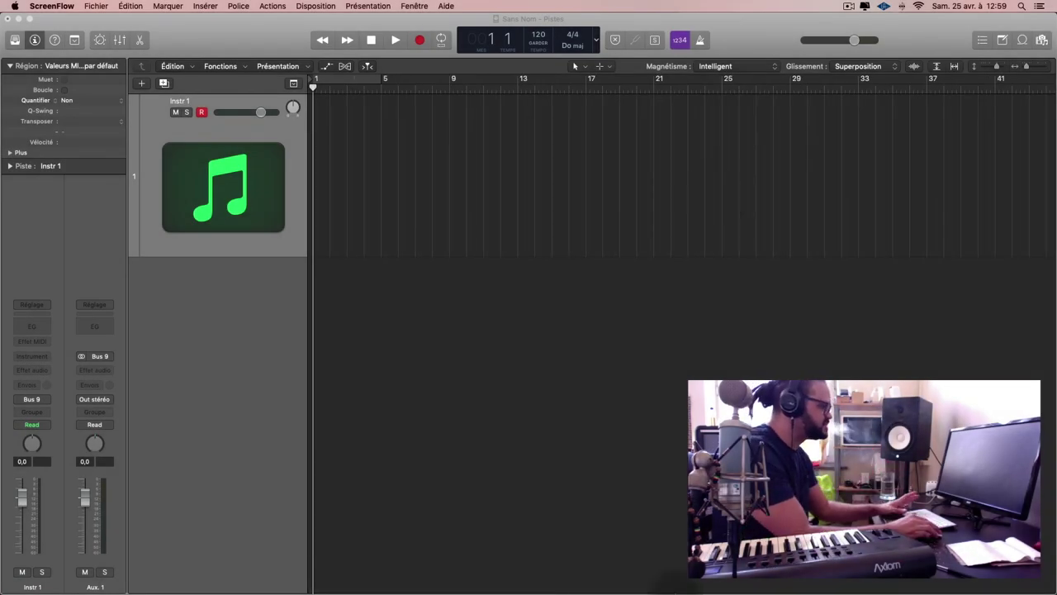
pyautogui.moveTo(583, 590)
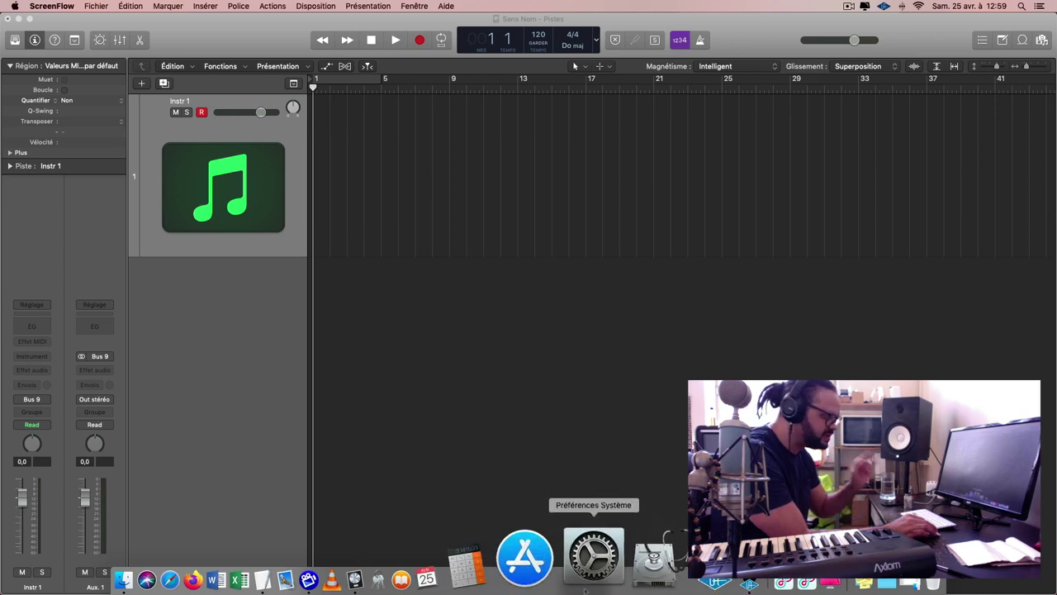
pyautogui.click(590, 568)
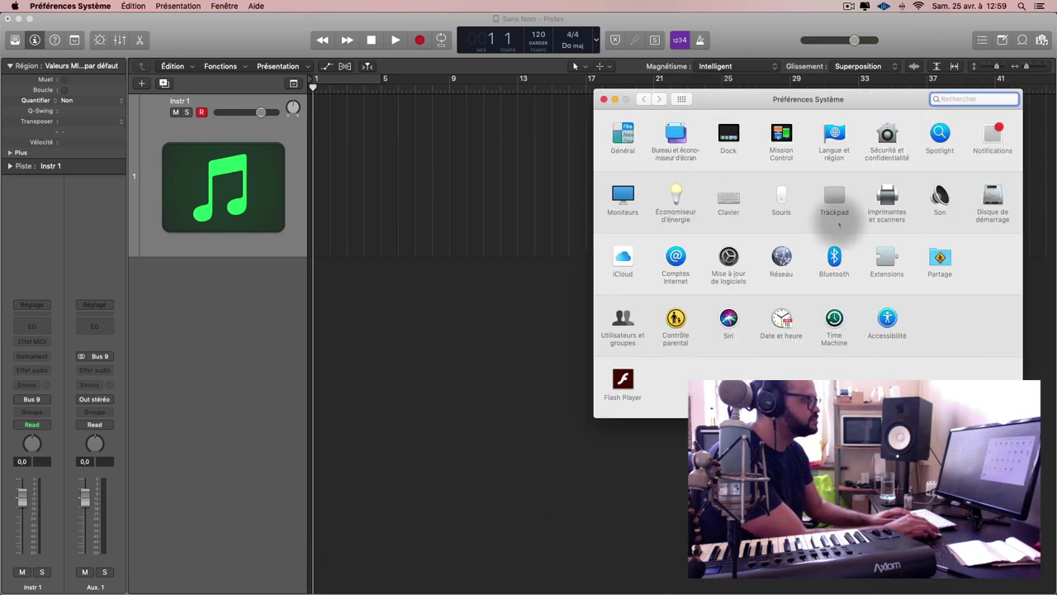
pyautogui.click(940, 196)
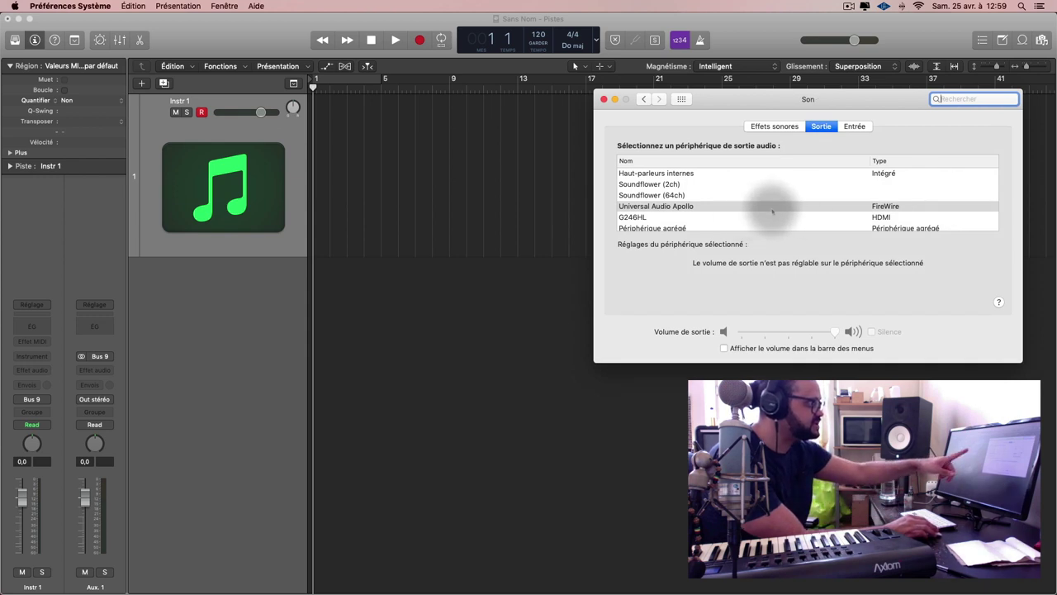
pyautogui.scroll(-1, 789, 208)
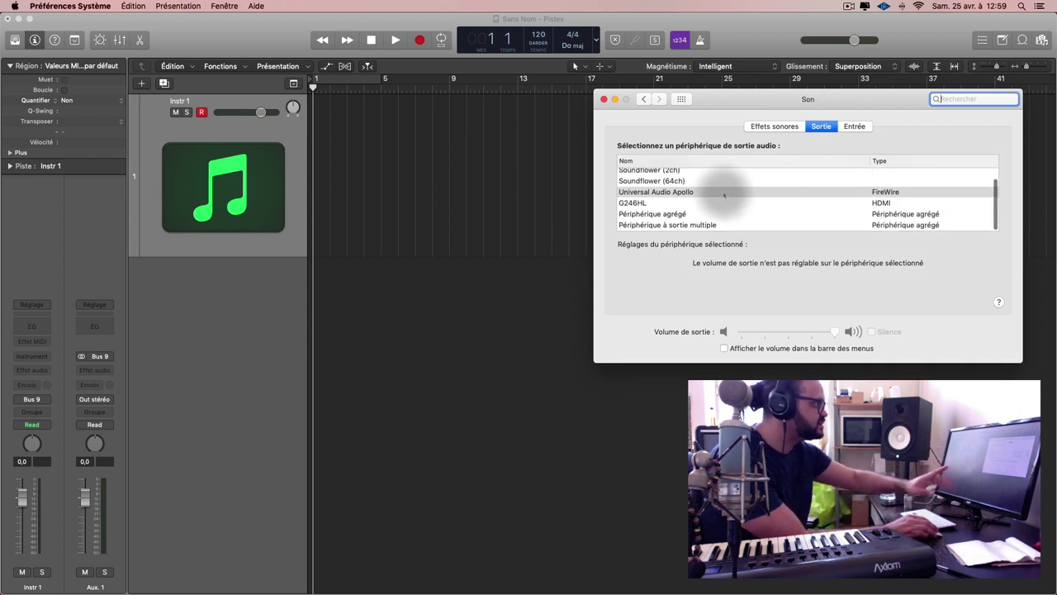
pyautogui.click(698, 191)
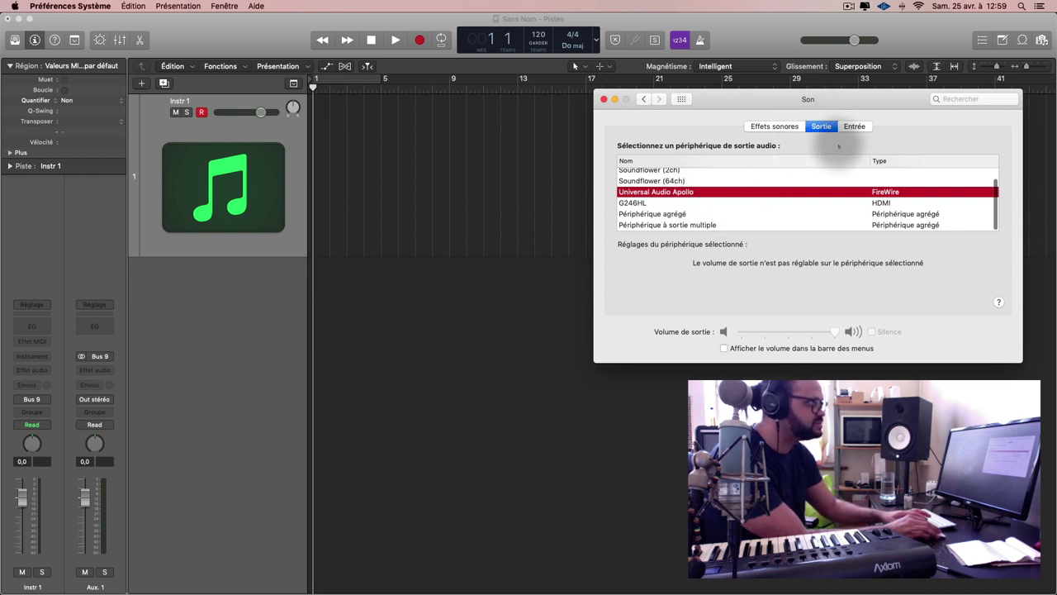
# Set the sound input device to Universal Audio Apollo and close the sound preferences
pyautogui.click(855, 126)
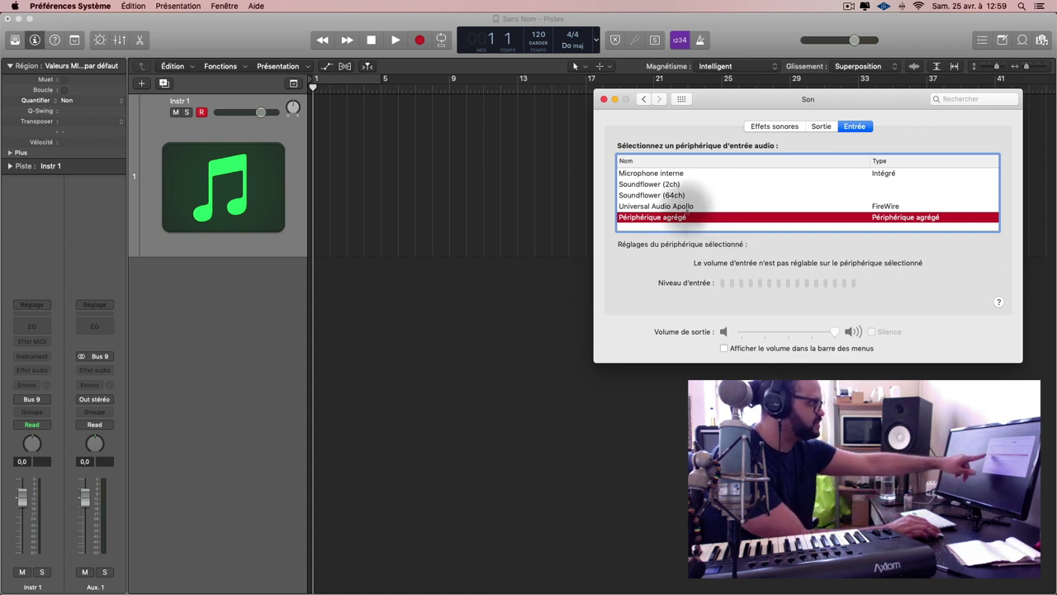
pyautogui.click(685, 207)
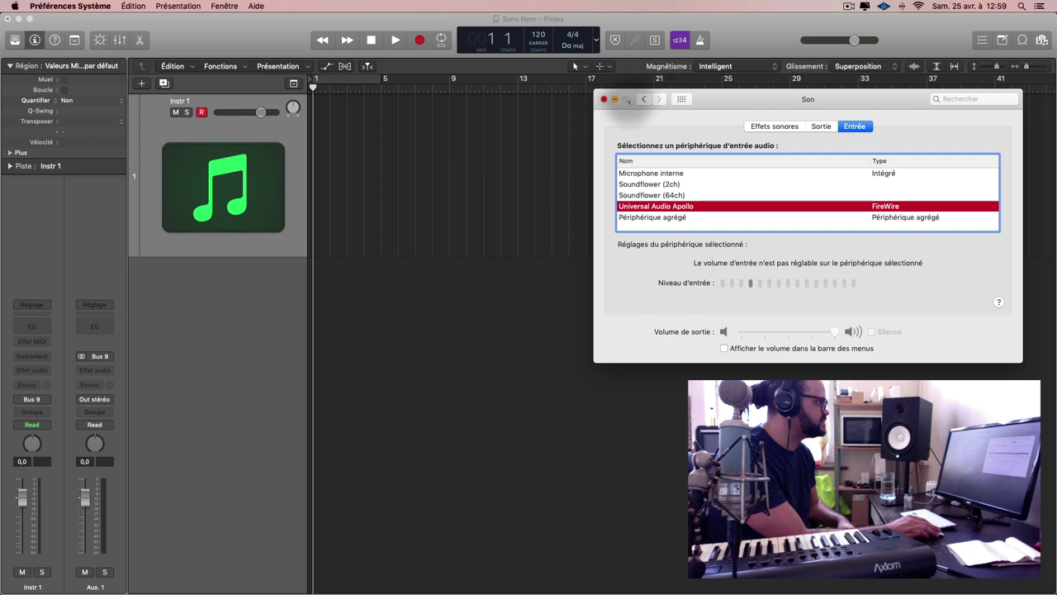
pyautogui.click(604, 100)
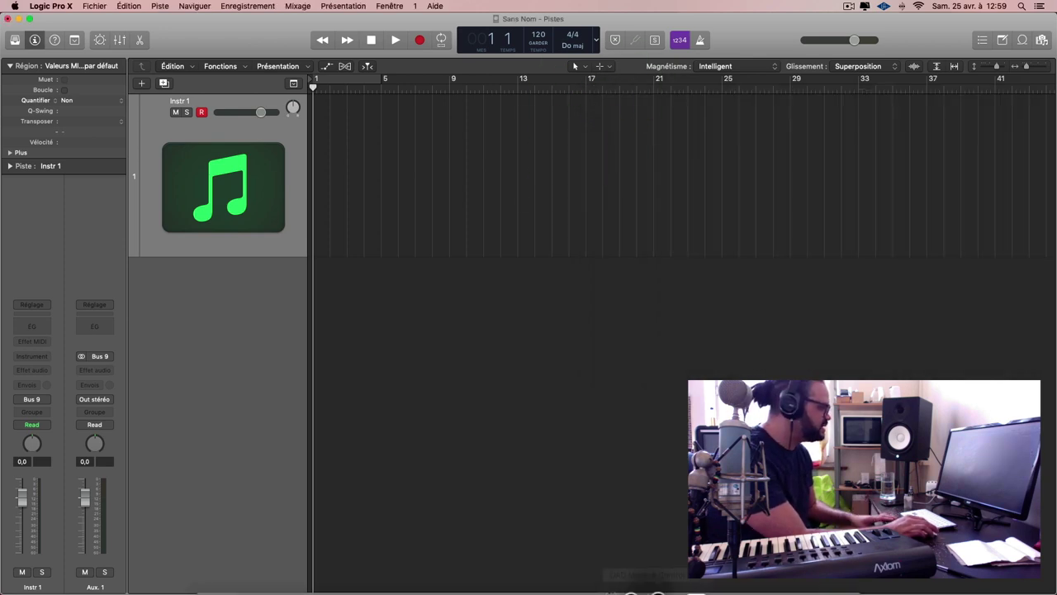
# Switch to the Universal Audio Console and bring its session mixer window to the front
pyautogui.moveTo(637, 592)
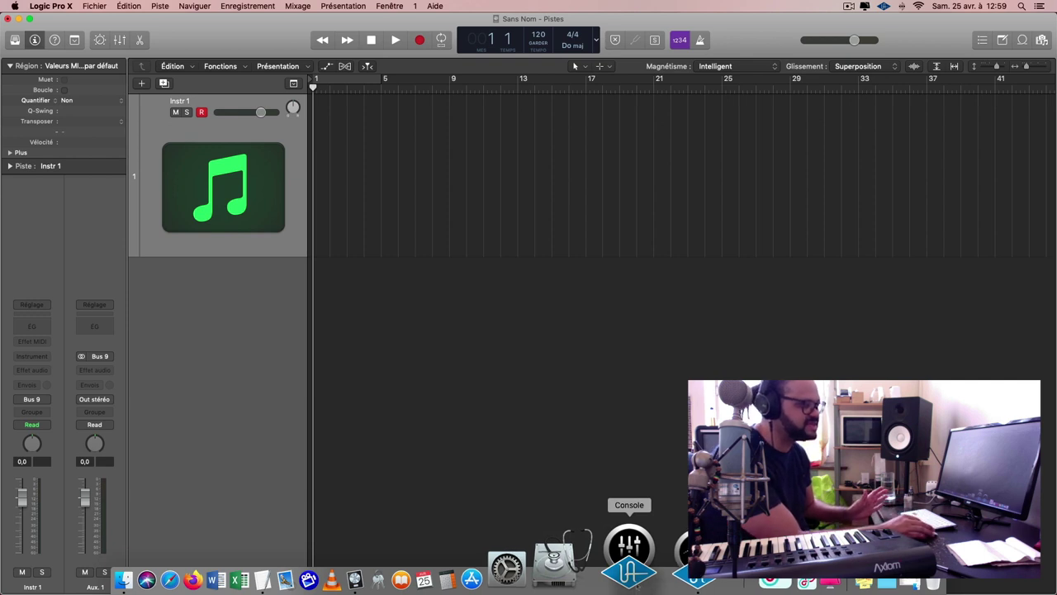
pyautogui.click(636, 585)
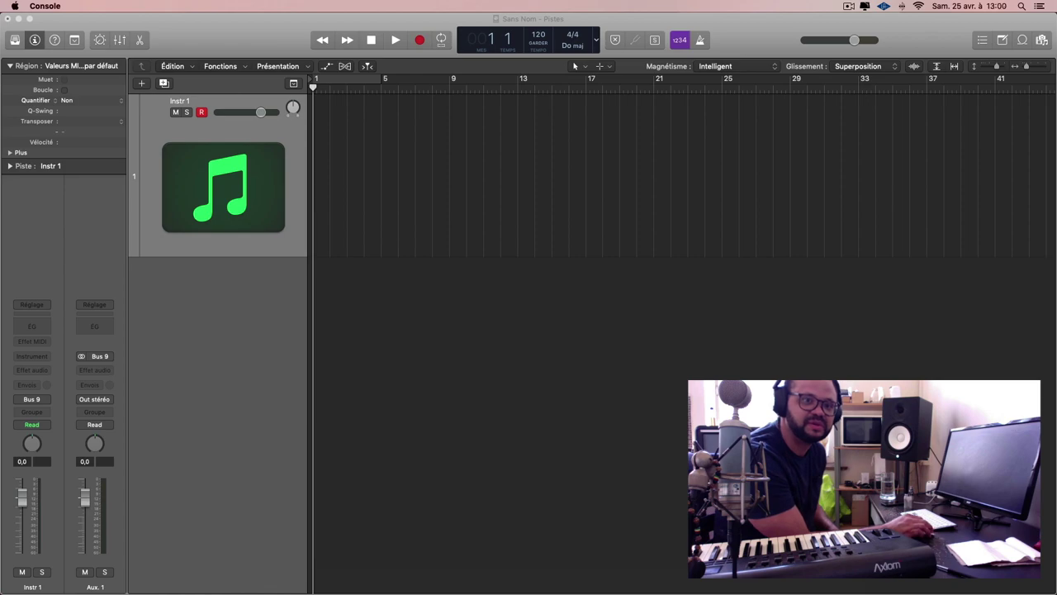
pyautogui.hotkey('ctrl', 'Up')
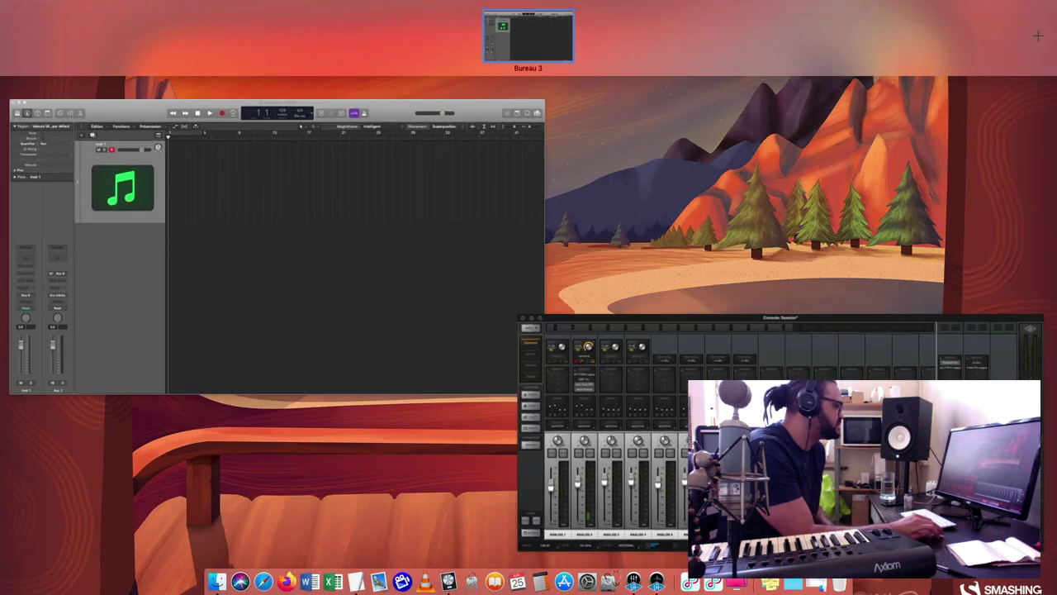
pyautogui.click(627, 347)
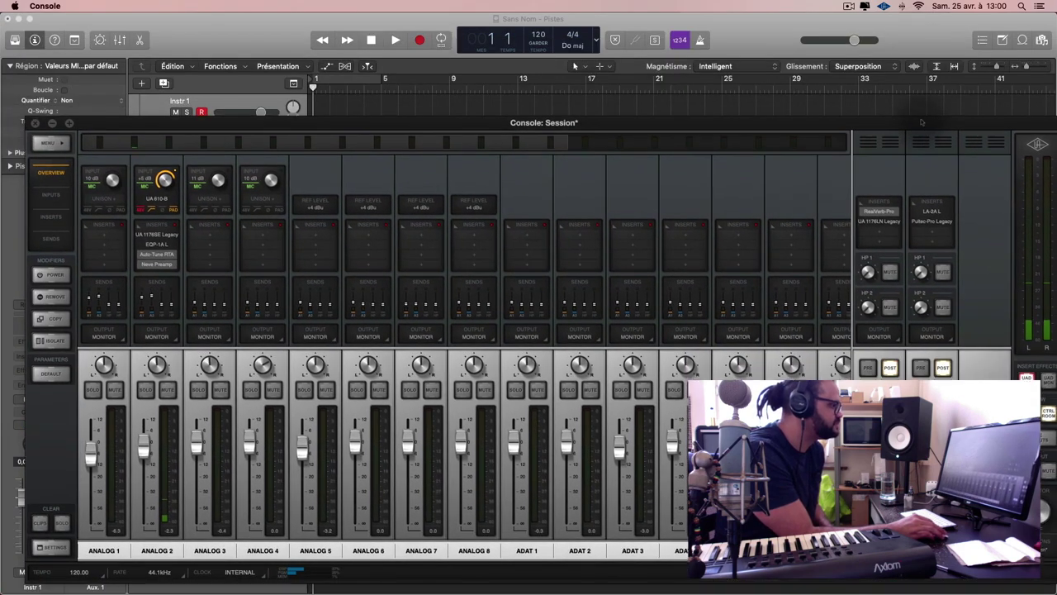
pyautogui.click(920, 120)
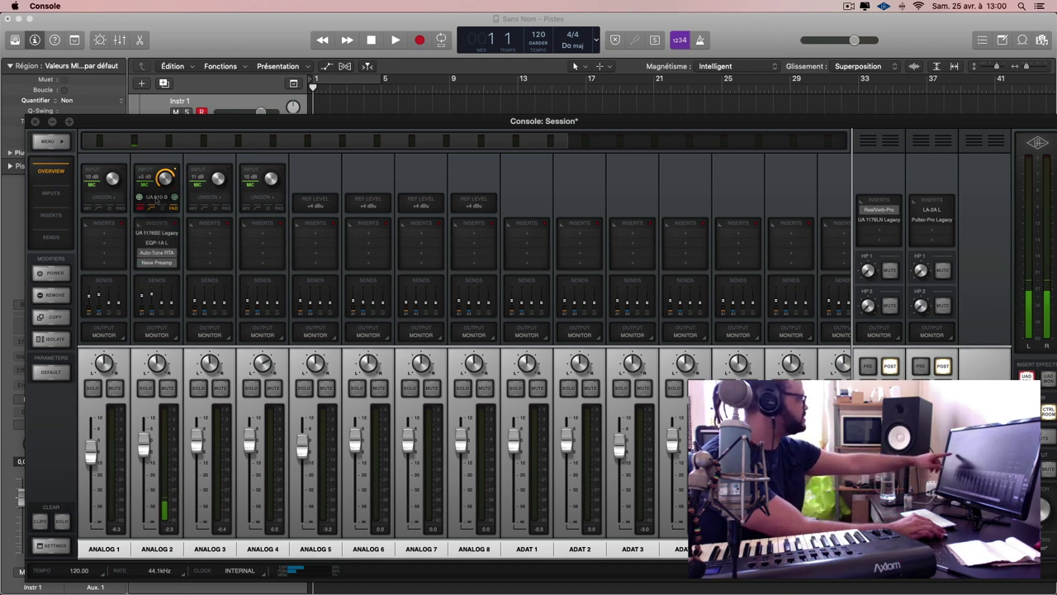
# Inspect the UA 610-B Unison preamp on the ANALOG 2 channel, toggling its power, and close its window
pyautogui.click(158, 195)
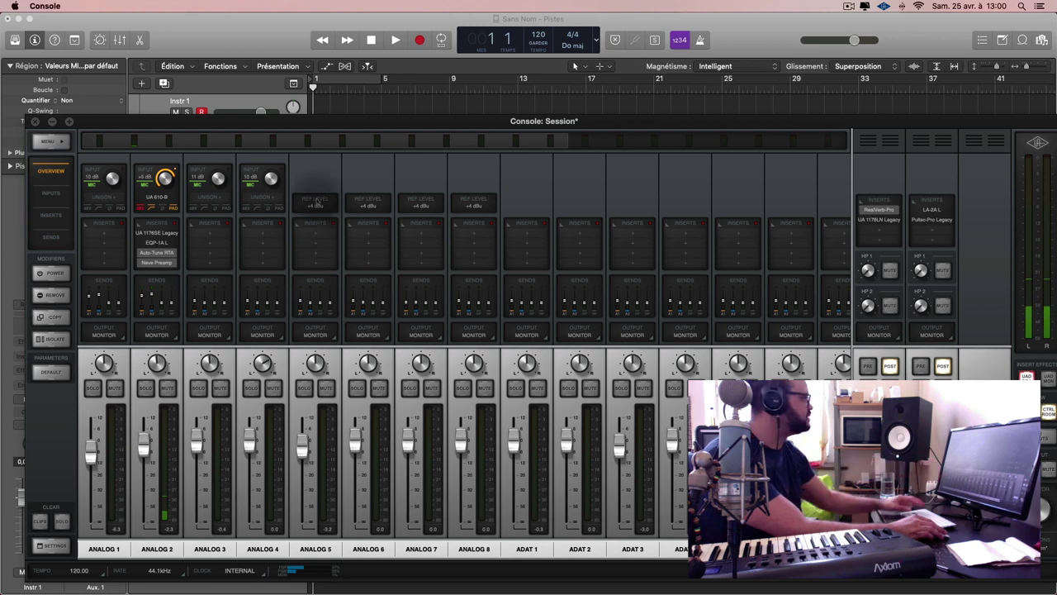
pyautogui.click(161, 197)
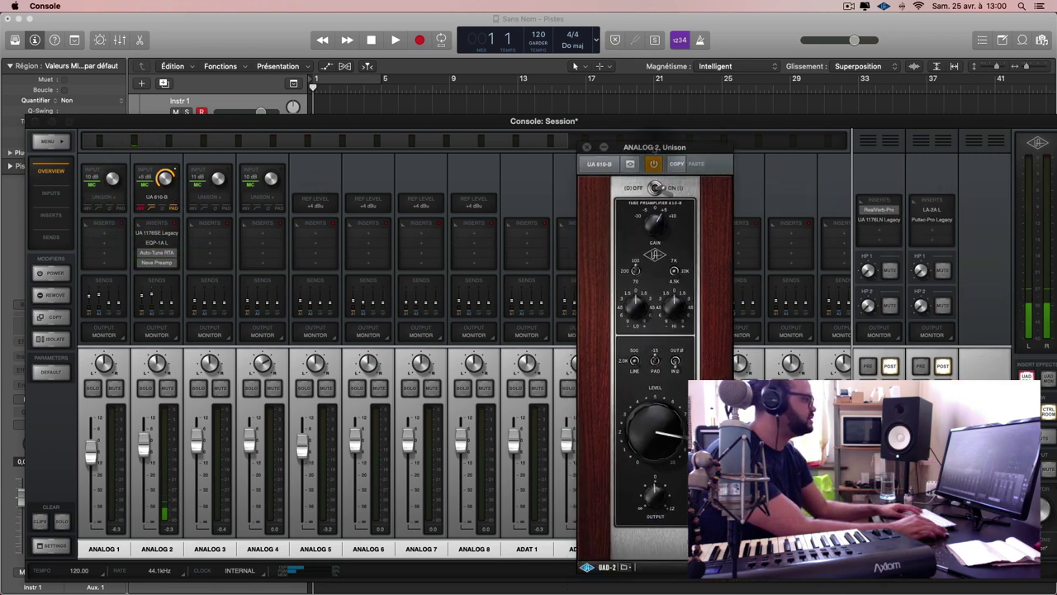
pyautogui.click(653, 147)
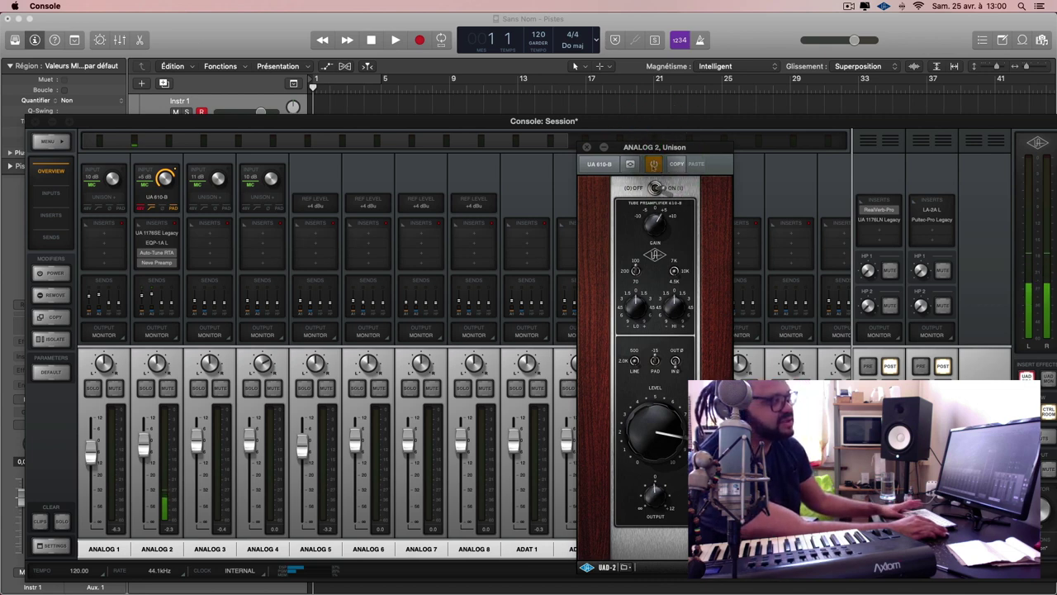
pyautogui.click(653, 165)
pyautogui.click(653, 165)
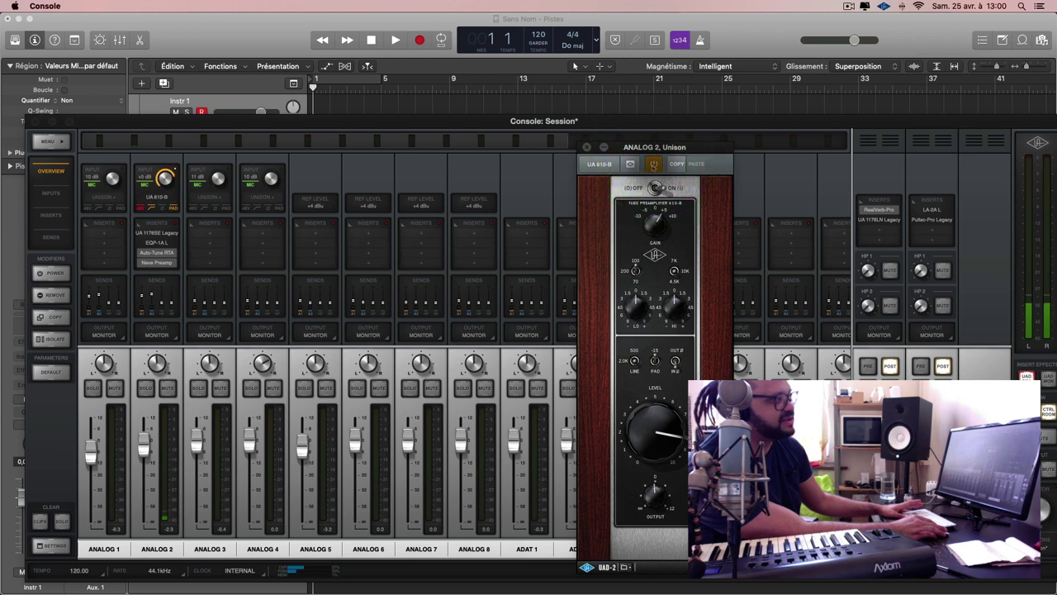
pyautogui.click(586, 148)
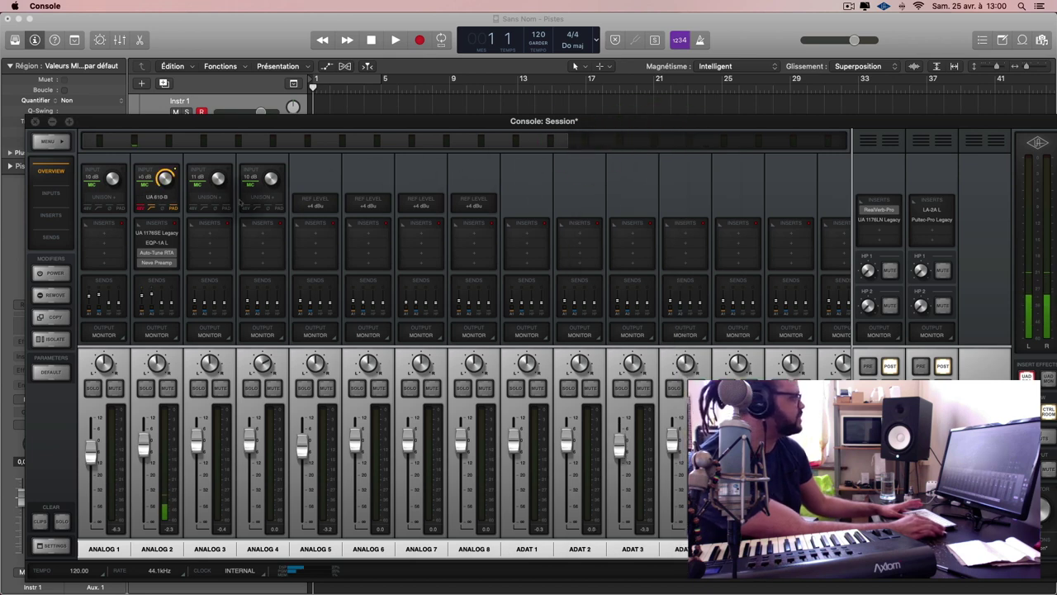
# Inspect the UA 1176SE Legacy limiter insert on ANALOG 2, switching it off and back on, and close its window
pyautogui.click(156, 233)
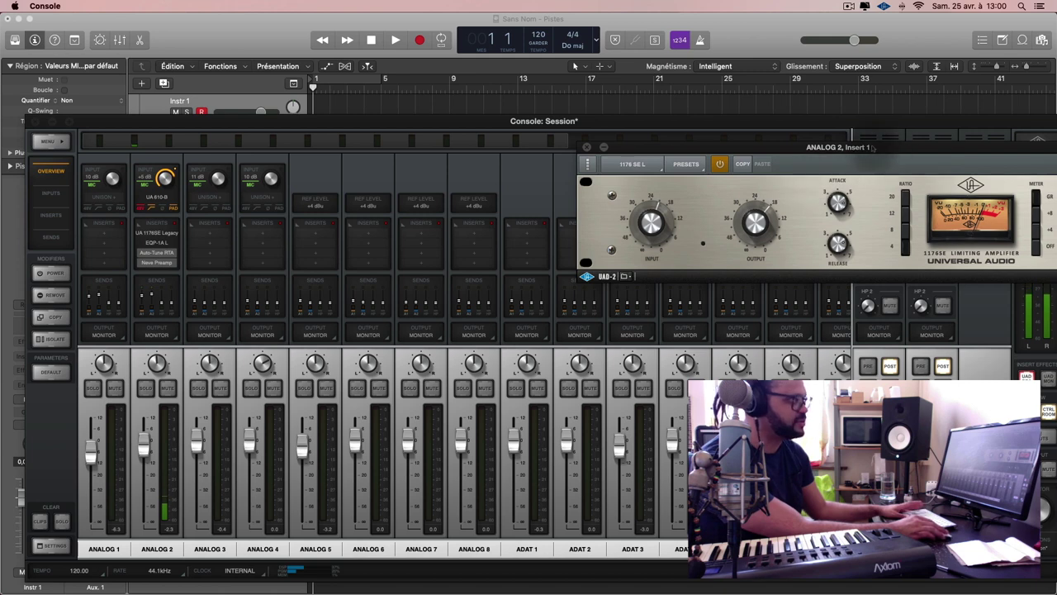
pyautogui.moveTo(873, 147); pyautogui.dragTo(778, 143)
pyautogui.click(626, 159)
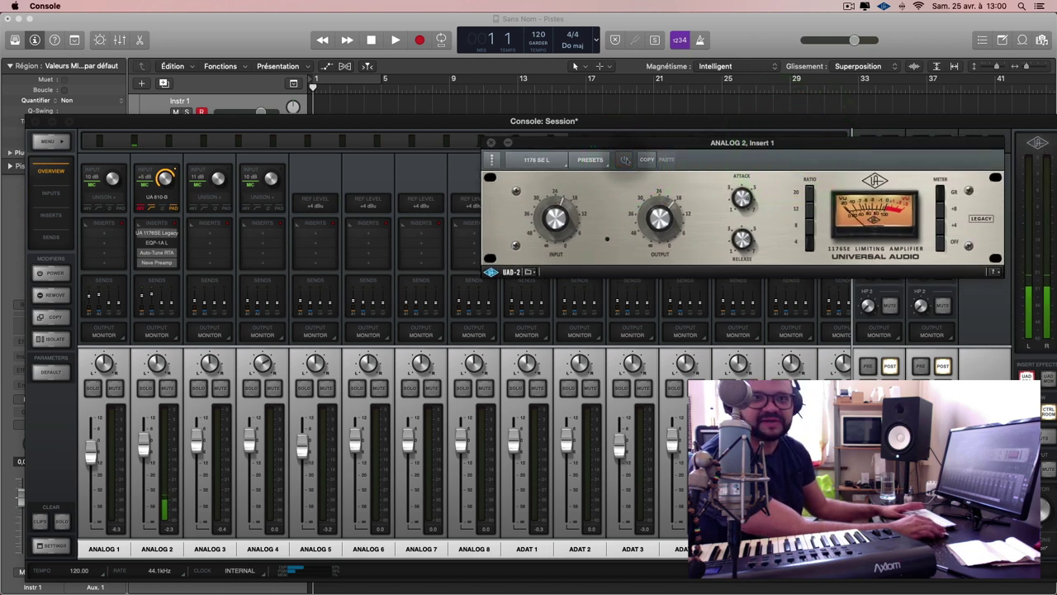
pyautogui.click(625, 160)
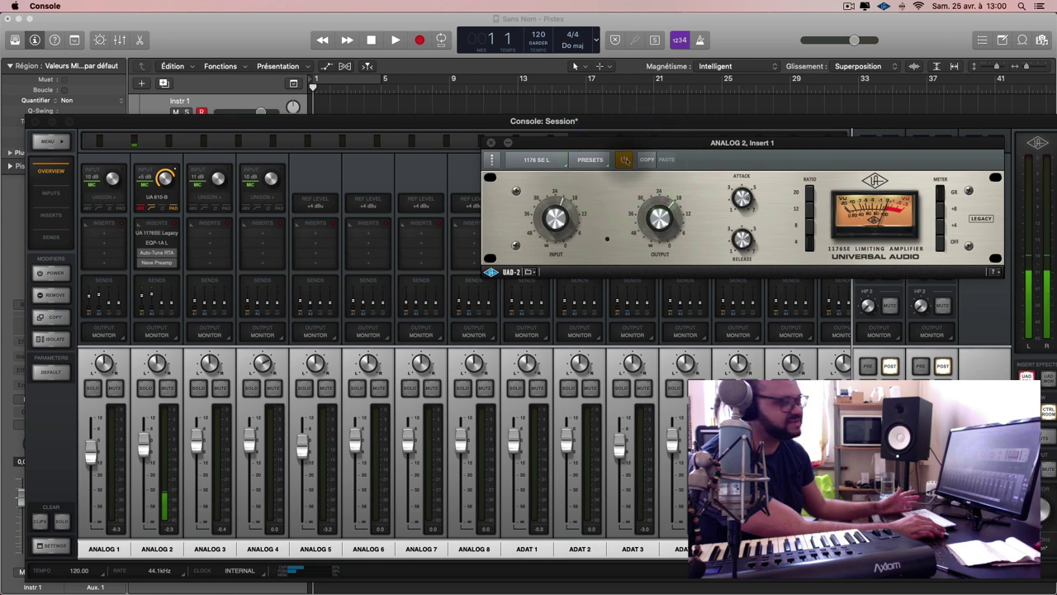
pyautogui.click(491, 142)
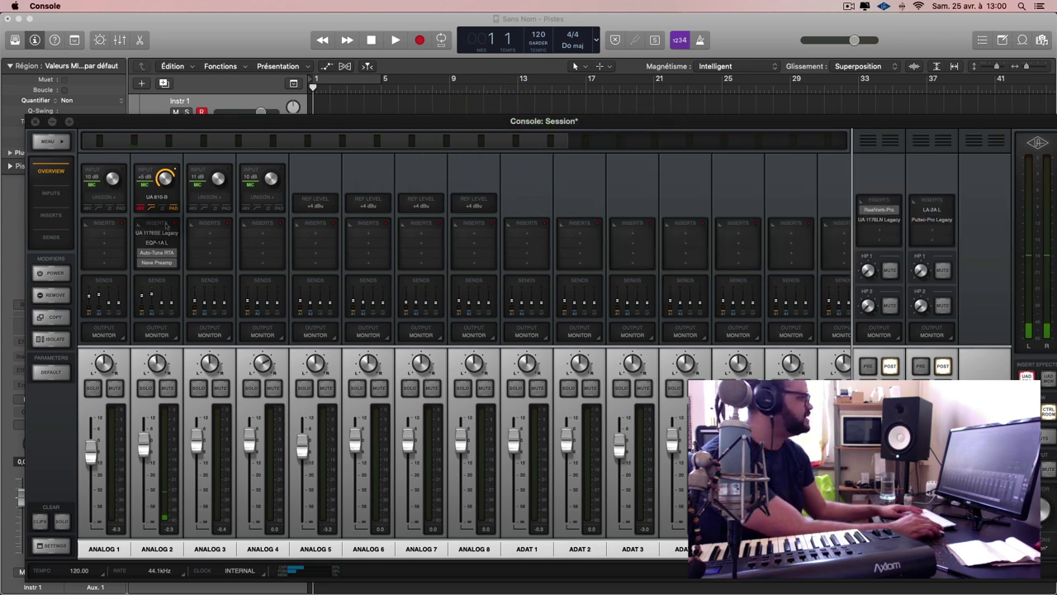
# Close the Console session window and return to the Logic Pro X project
pyautogui.click(157, 261)
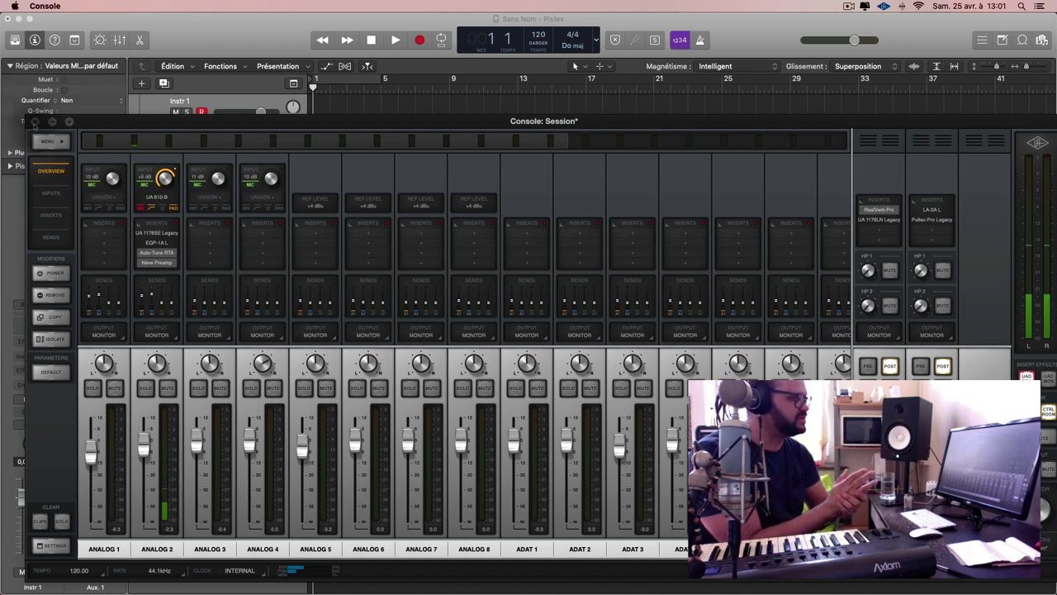
pyautogui.click(35, 122)
pyautogui.click(439, 226)
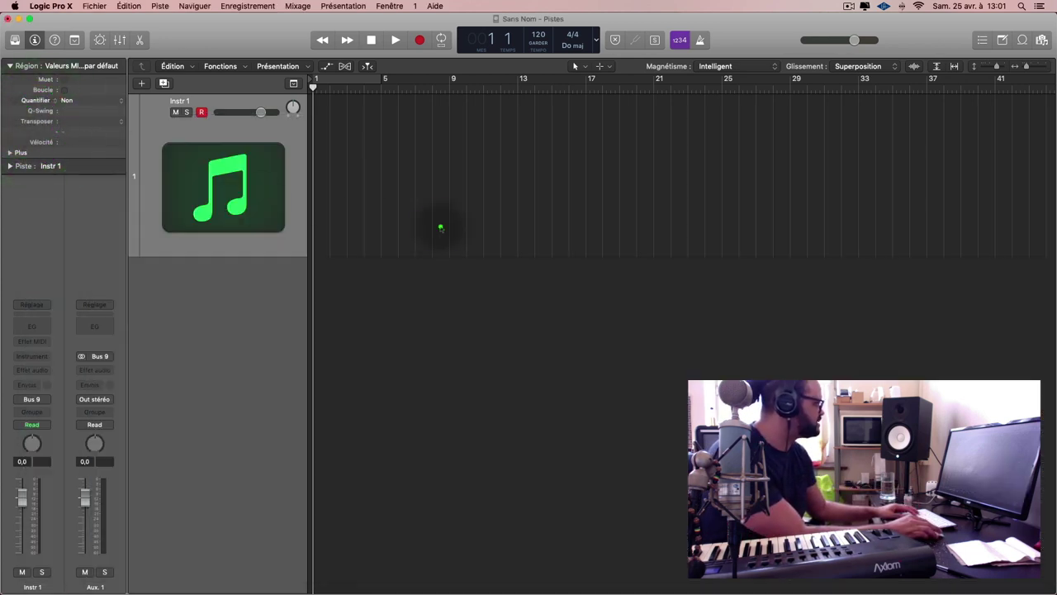
# Add one software instrument track with an empty channel strip, keeping the audio output on Bus 9
pyautogui.click(265, 212)
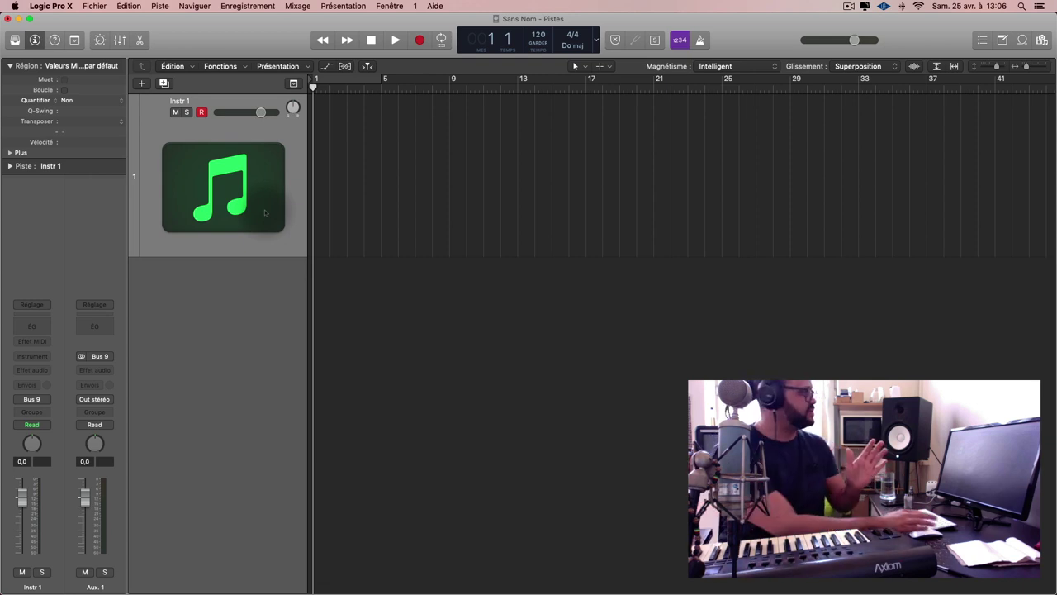
pyautogui.click(418, 171)
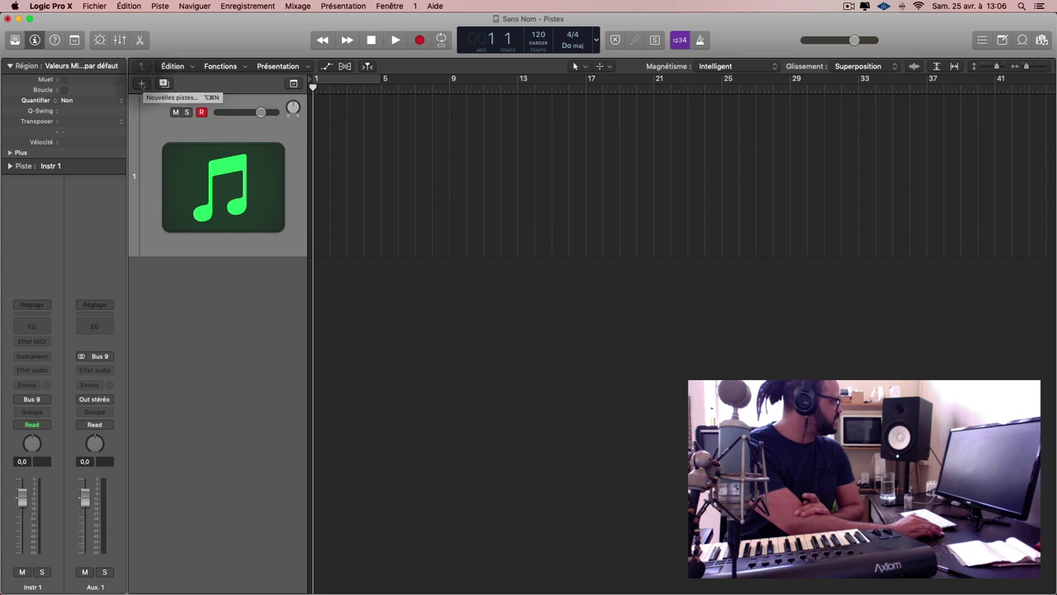
pyautogui.click(142, 84)
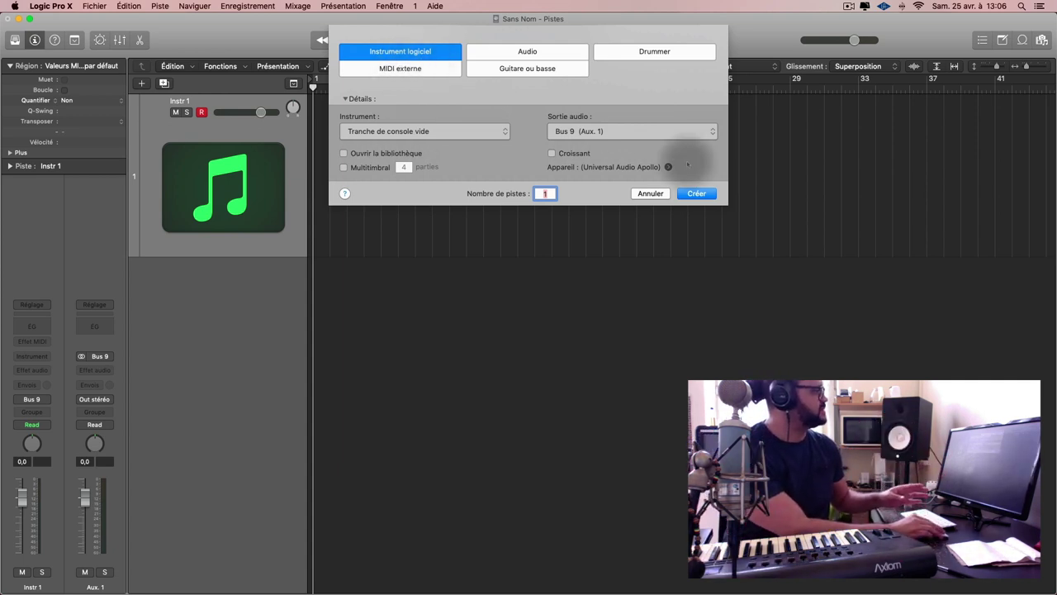
pyautogui.click(698, 193)
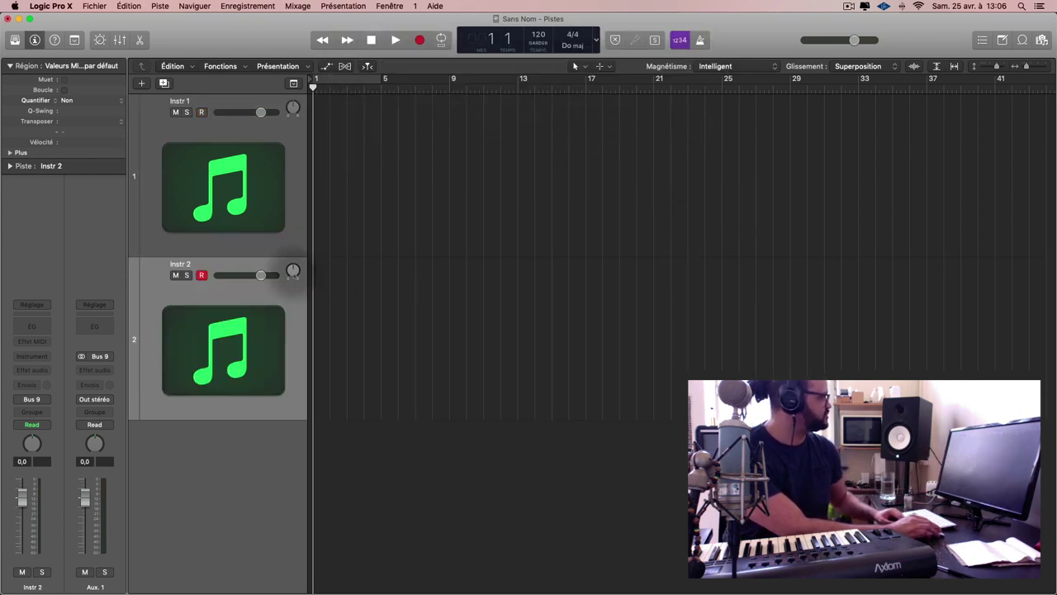
# Add another empty software instrument track below Instr 1 with its audio output set to Output 1 + 2
pyautogui.click(231, 195)
pyautogui.click(141, 84)
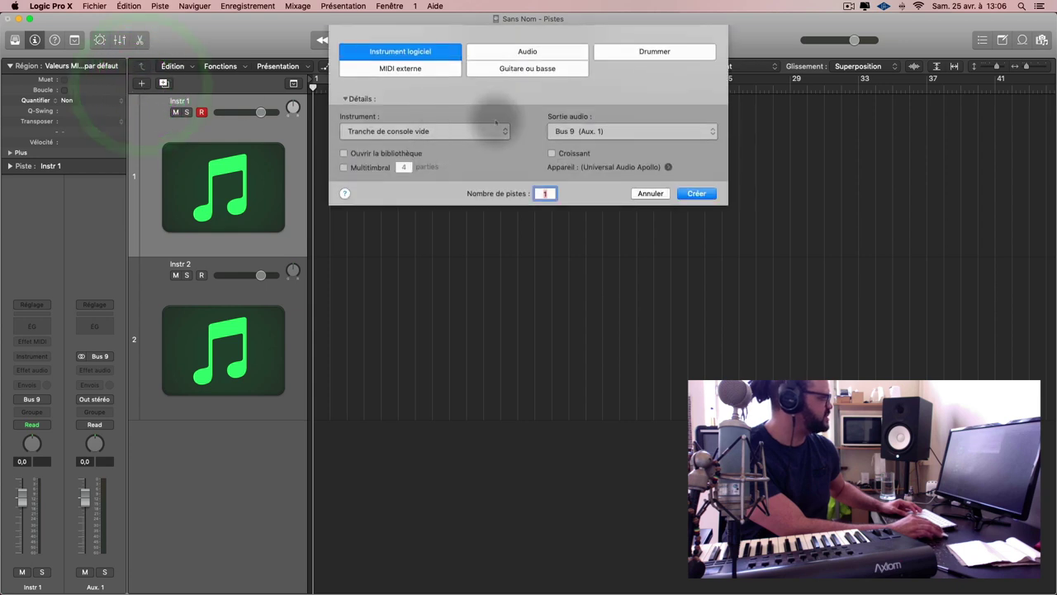
pyautogui.click(618, 131)
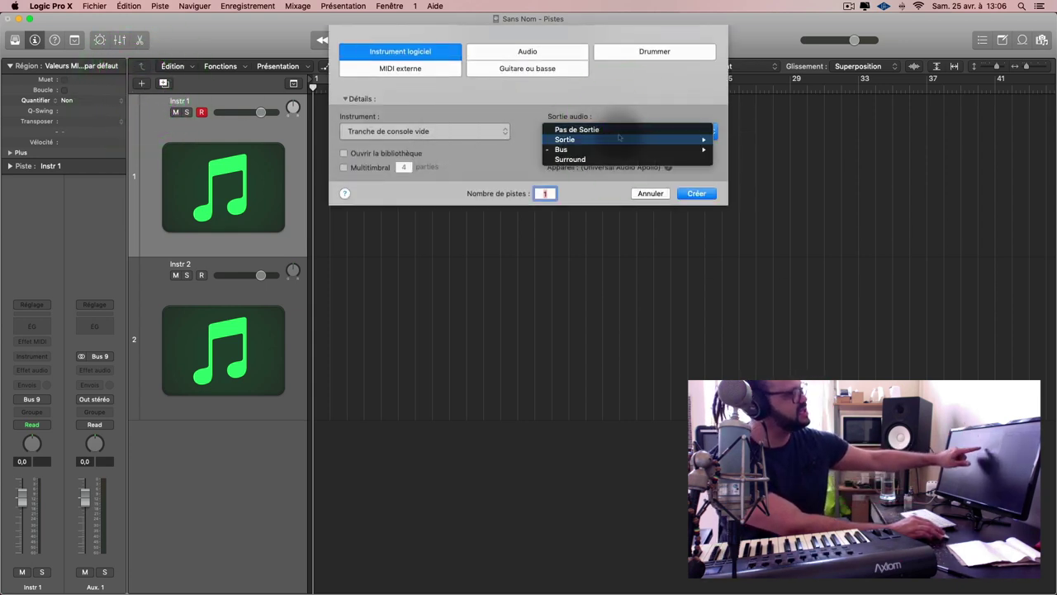
pyautogui.moveTo(628, 139)
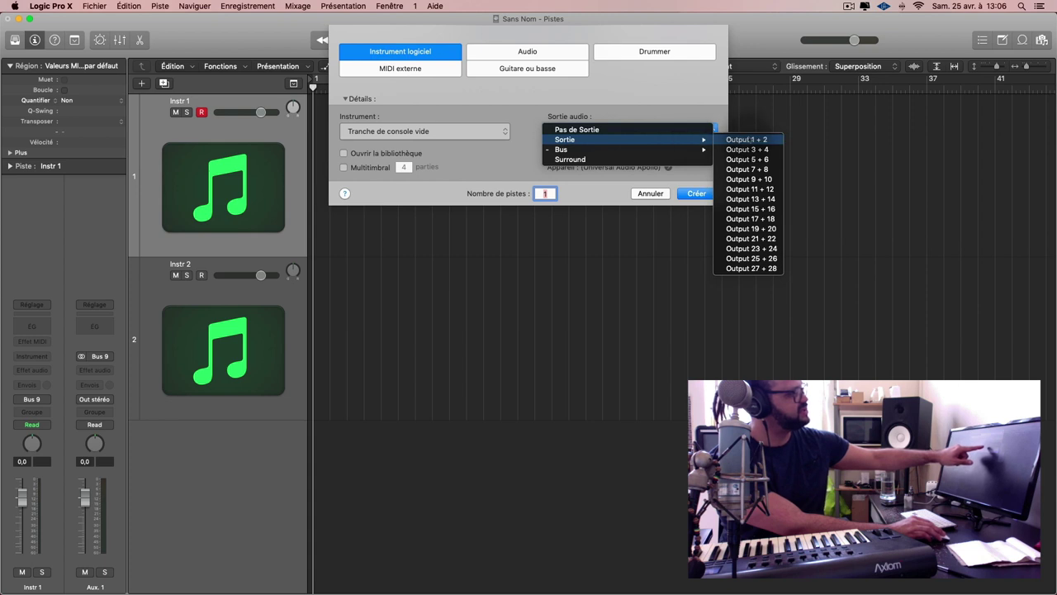
pyautogui.click(748, 140)
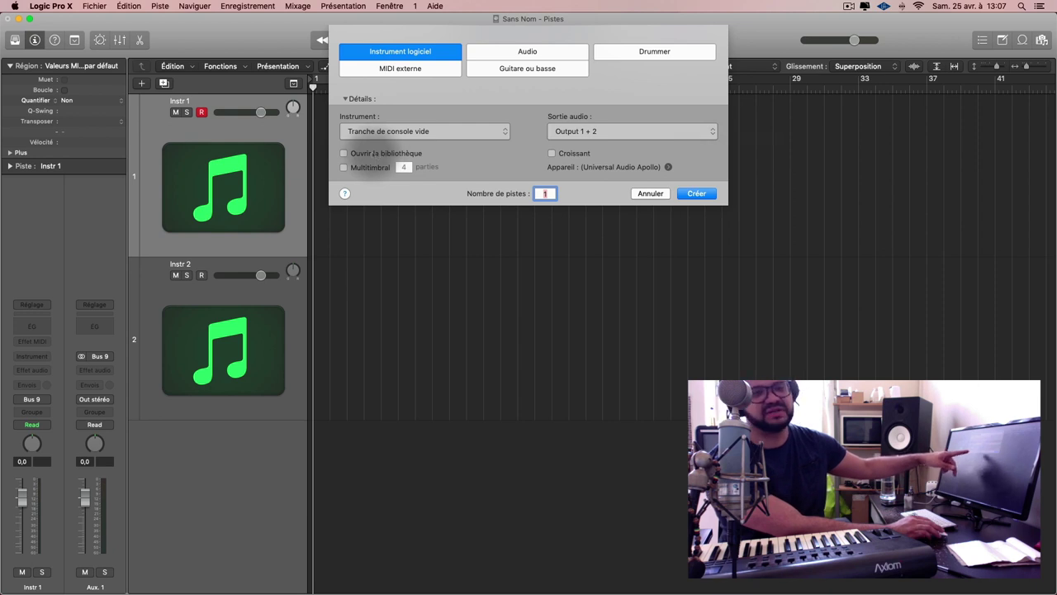
pyautogui.click(699, 193)
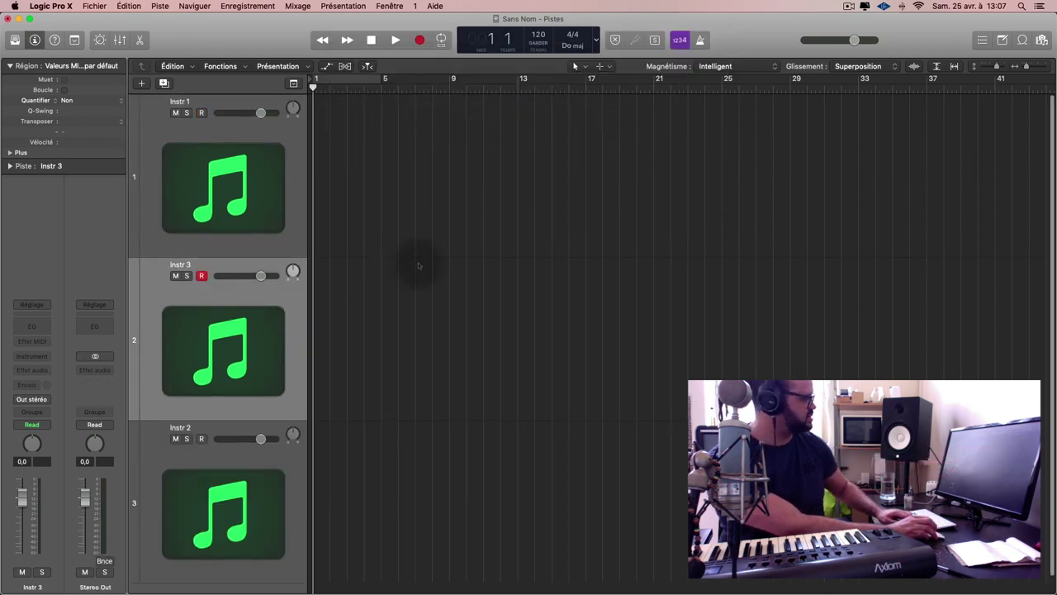
# Delete the extra instrument tracks so that only Instr 1 remains, and reduce the track height
pyautogui.scroll(-3, 366, 253)
pyautogui.click(253, 302)
pyautogui.press('BackSpace')
pyautogui.press('BackSpace')
pyautogui.press('BackSpace')
pyautogui.press('BackSpace')
pyautogui.press('BackSpace')
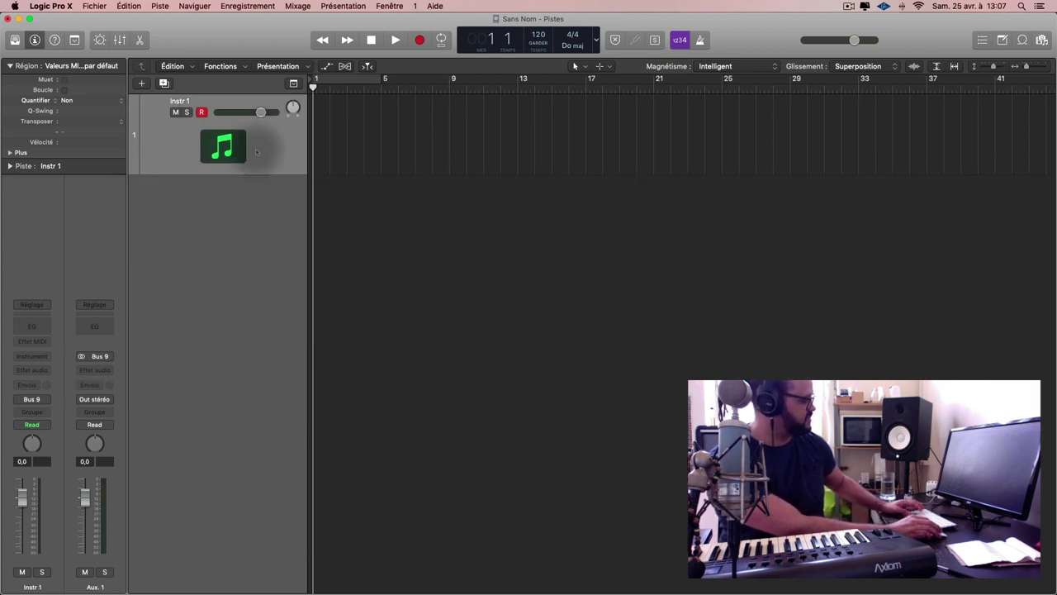
# Undo the last two track deletions, and delete the Instr 2 and Instr 3 tracks again
pyautogui.press('super+z')
pyautogui.press('super+z')
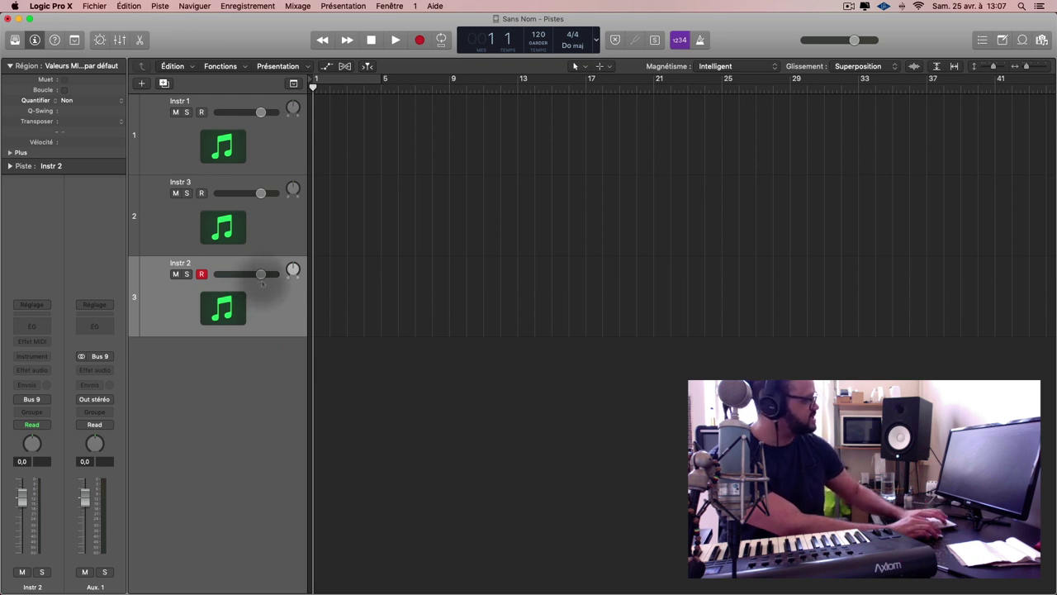
pyautogui.press('BackSpace')
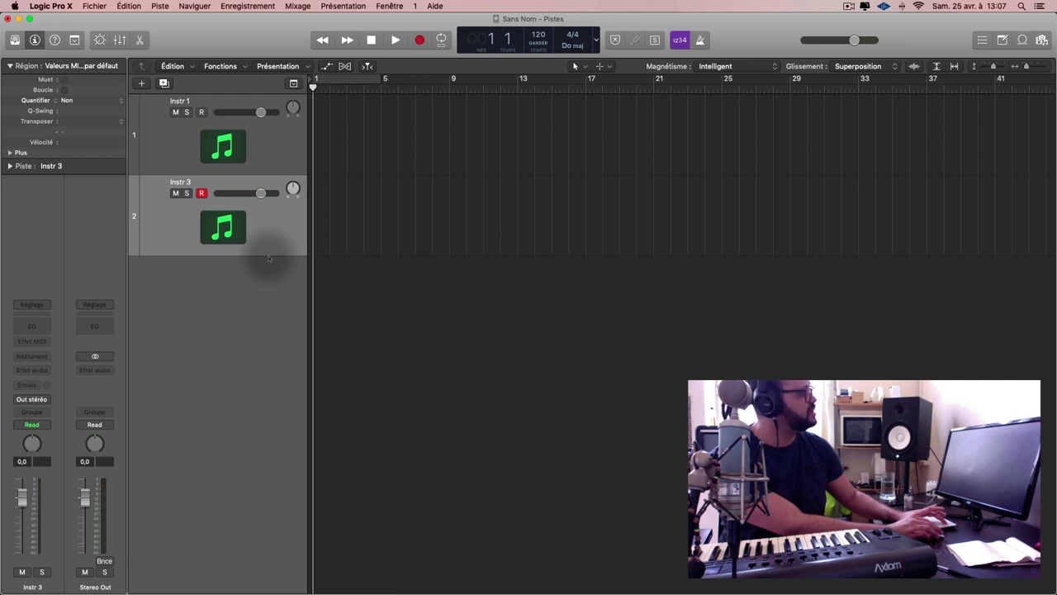
pyautogui.press('BackSpace')
pyautogui.click(256, 152)
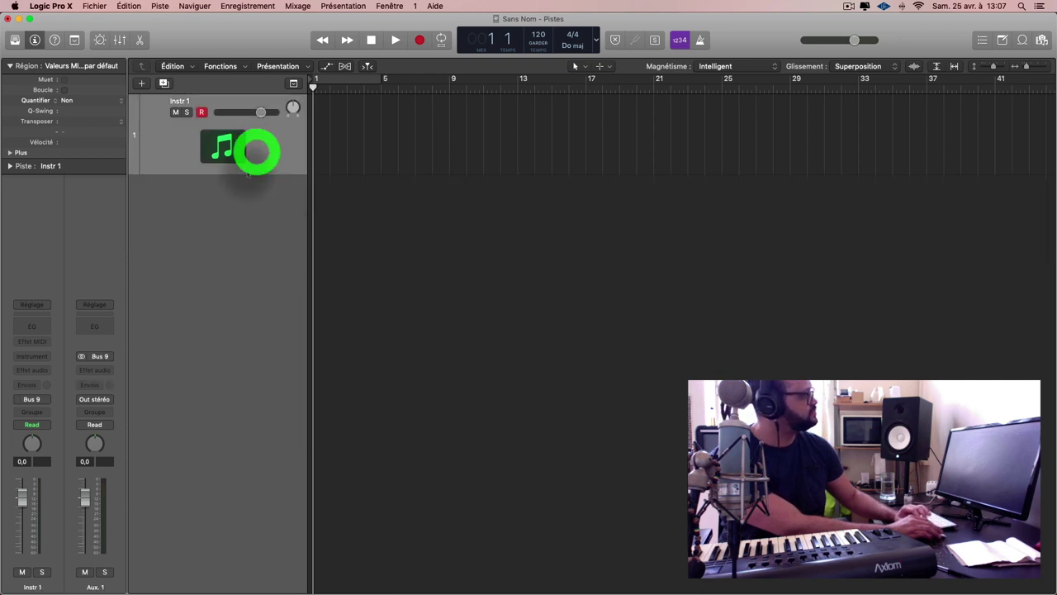
# Enlarge the track height and duplicate Instr 1 as a new track with the same settings
pyautogui.scroll(3, 277, 194)
pyautogui.click(277, 193)
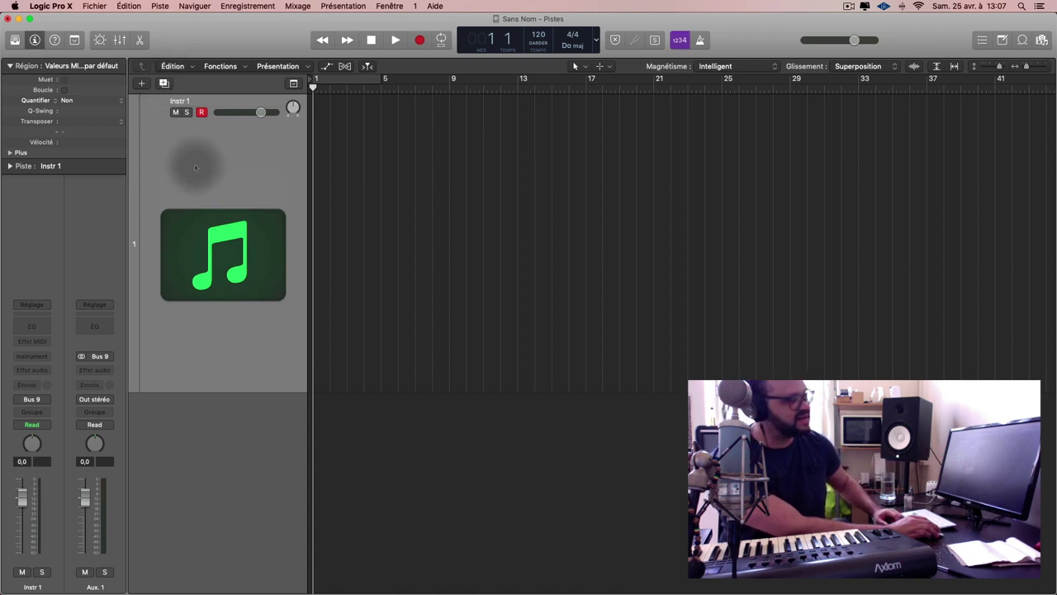
pyautogui.click(231, 196)
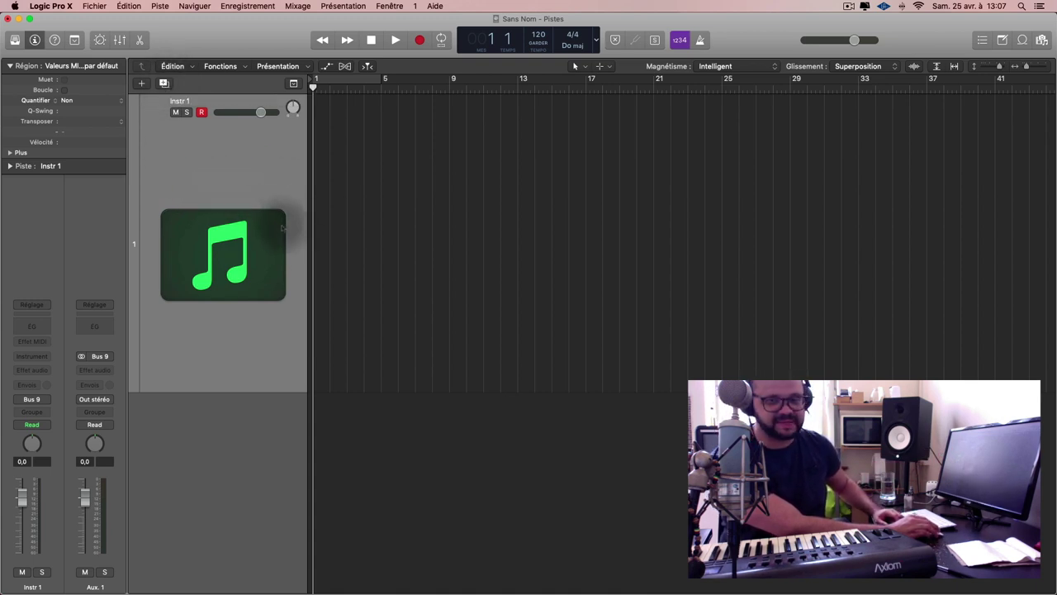
pyautogui.click(206, 191)
pyautogui.click(164, 83)
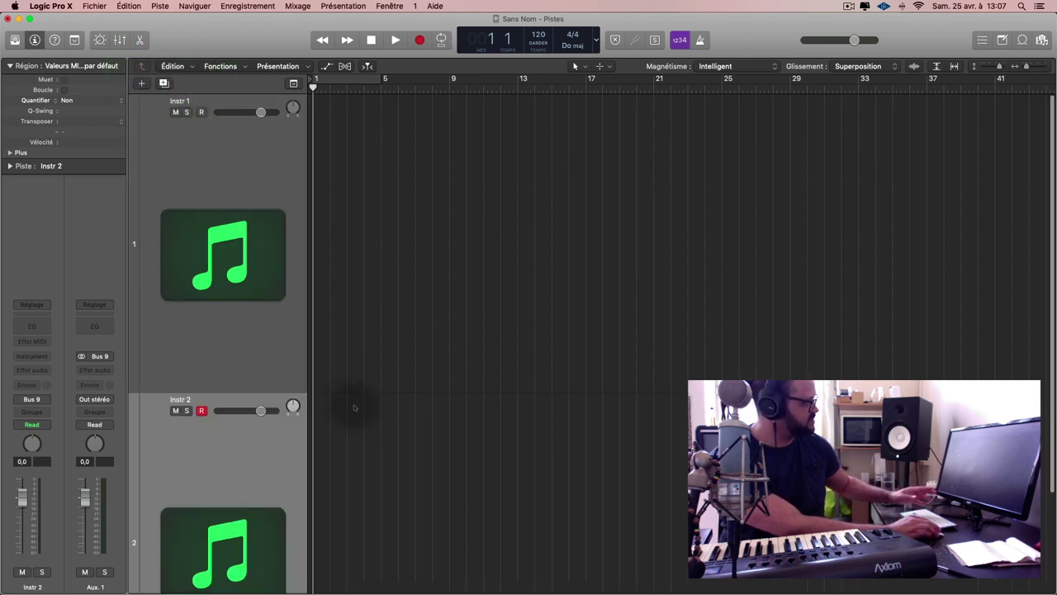
pyautogui.click(276, 372)
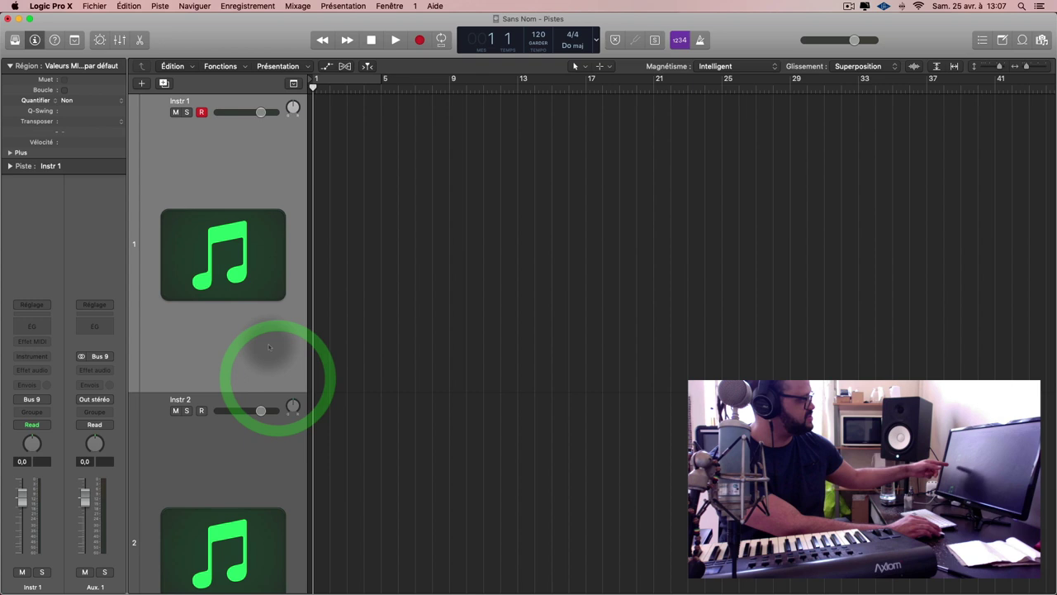
# Reduce the track height and delete the duplicated Instr 2 track
pyautogui.scroll(-2, 280, 499)
pyautogui.click(280, 498)
pyautogui.keyDown('alt'); pyautogui.scroll(-3, 280, 463); pyautogui.keyUp('alt')
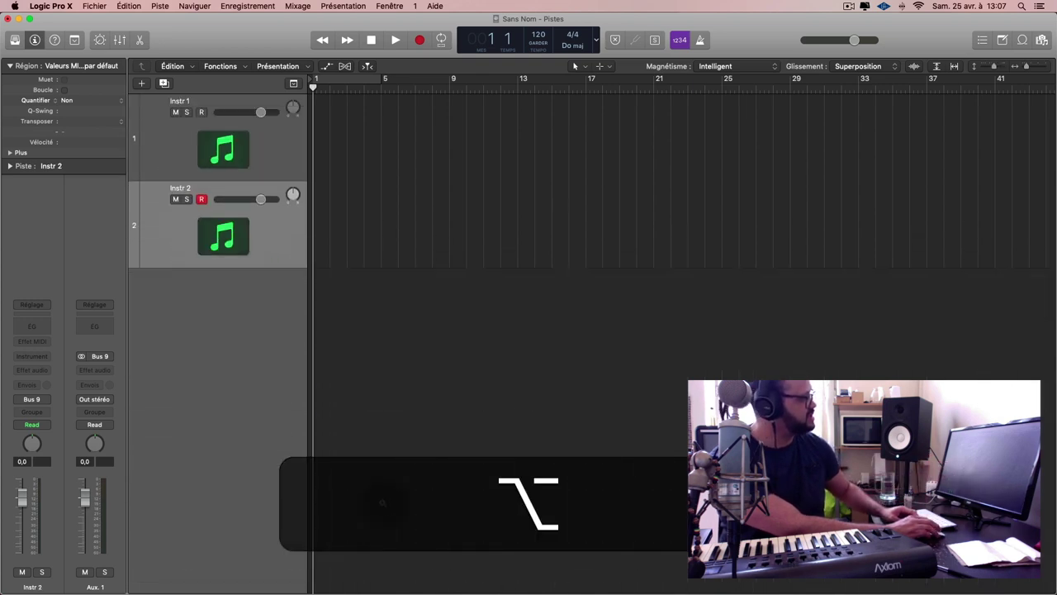
pyautogui.click(261, 234)
pyautogui.press('BackSpace')
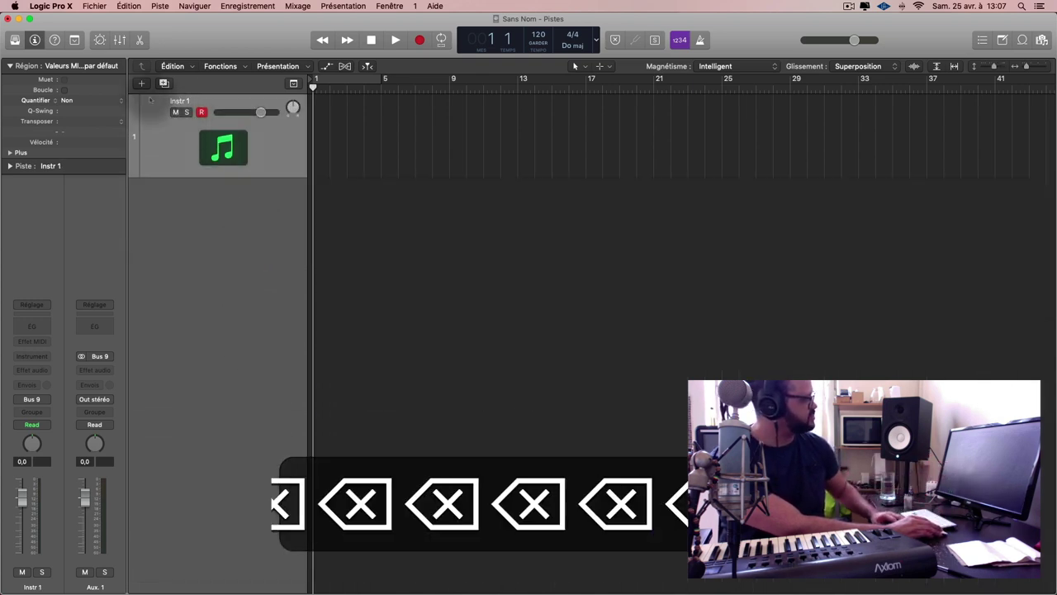
# Add three software instrument tracks with empty channel strips and Output 1 + 2, leaving Multitimbral off
pyautogui.click(142, 85)
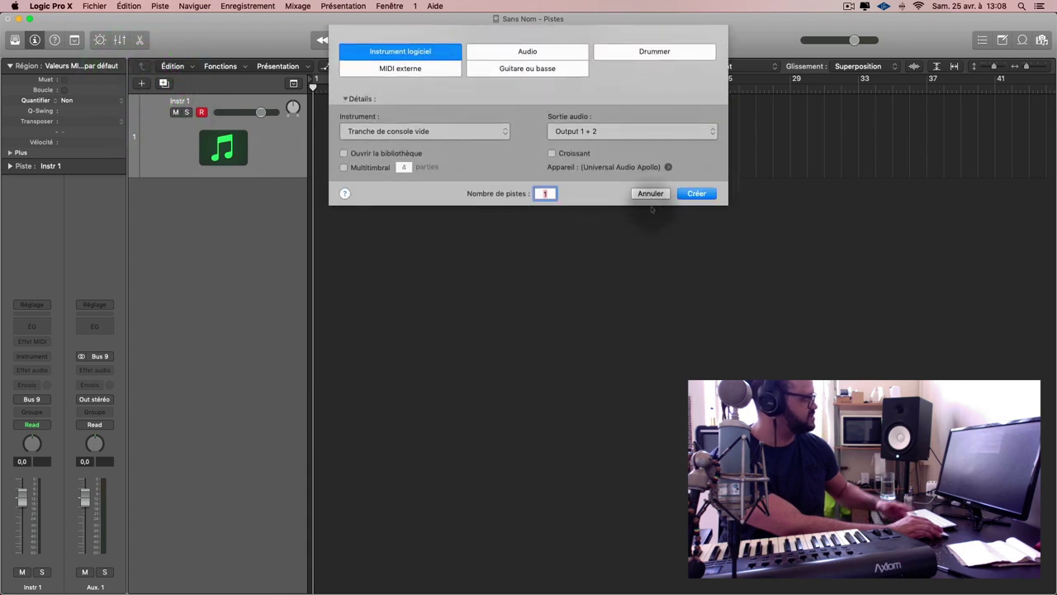
pyautogui.click(380, 170)
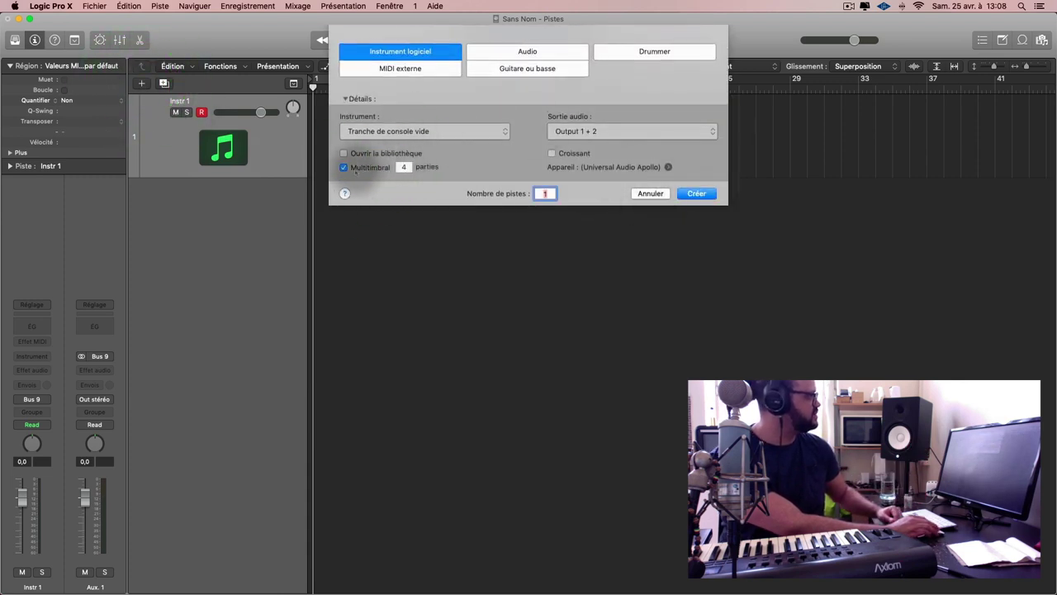
pyautogui.click(343, 167)
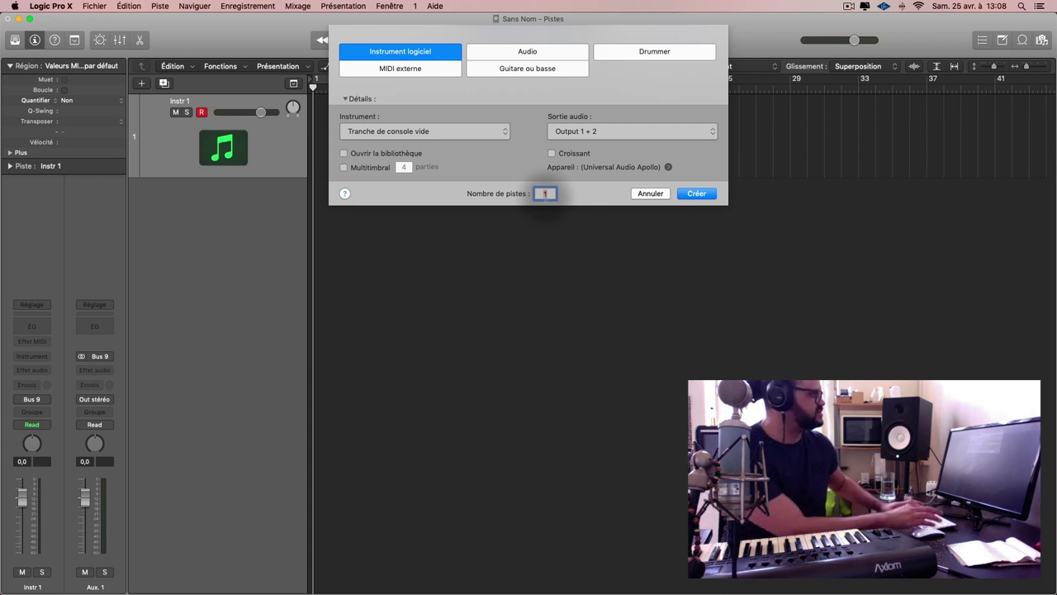
pyautogui.click(542, 193)
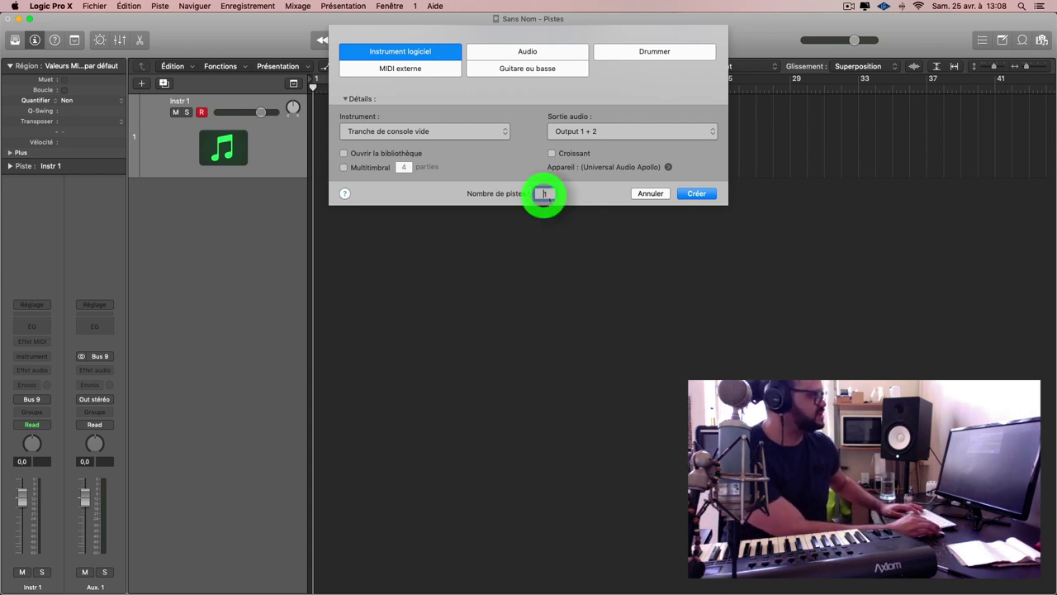
pyautogui.click(535, 205)
pyautogui.write('3')
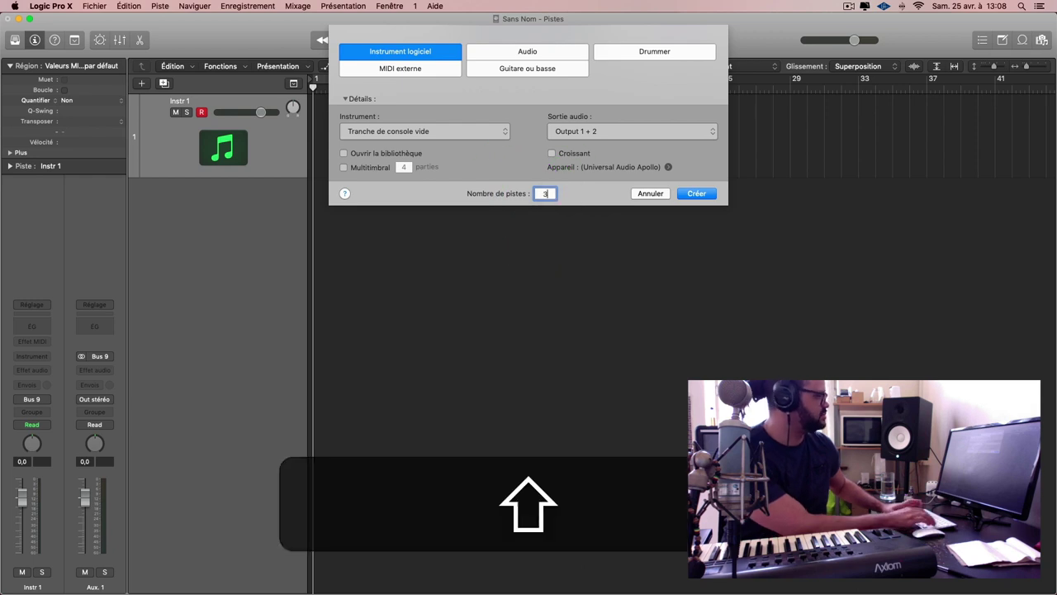
pyautogui.press('Return')
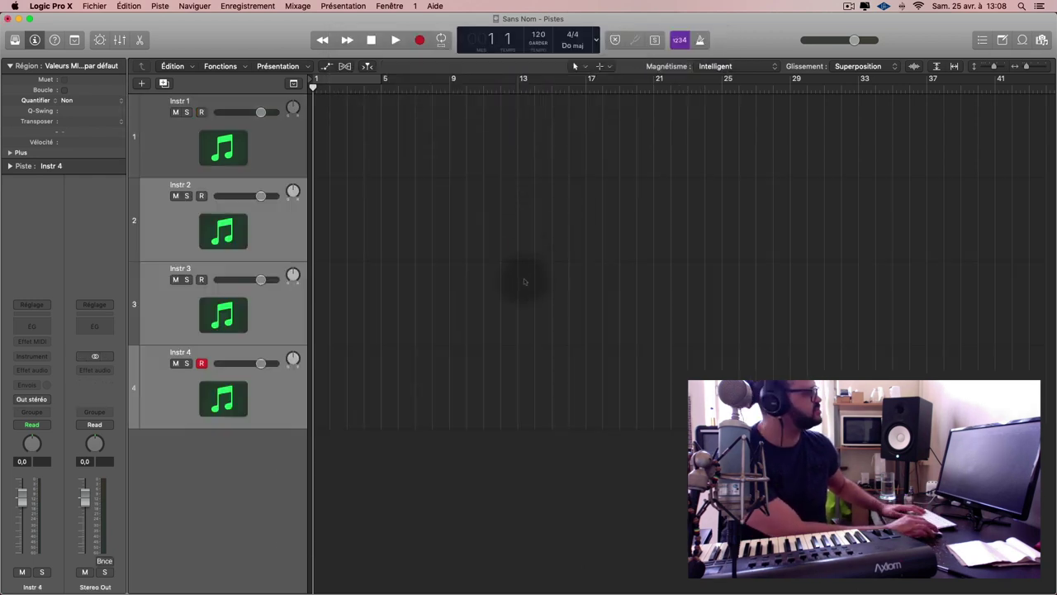
# Select the tracks Instr 2 through Instr 4 together and delete them
pyautogui.click(396, 312)
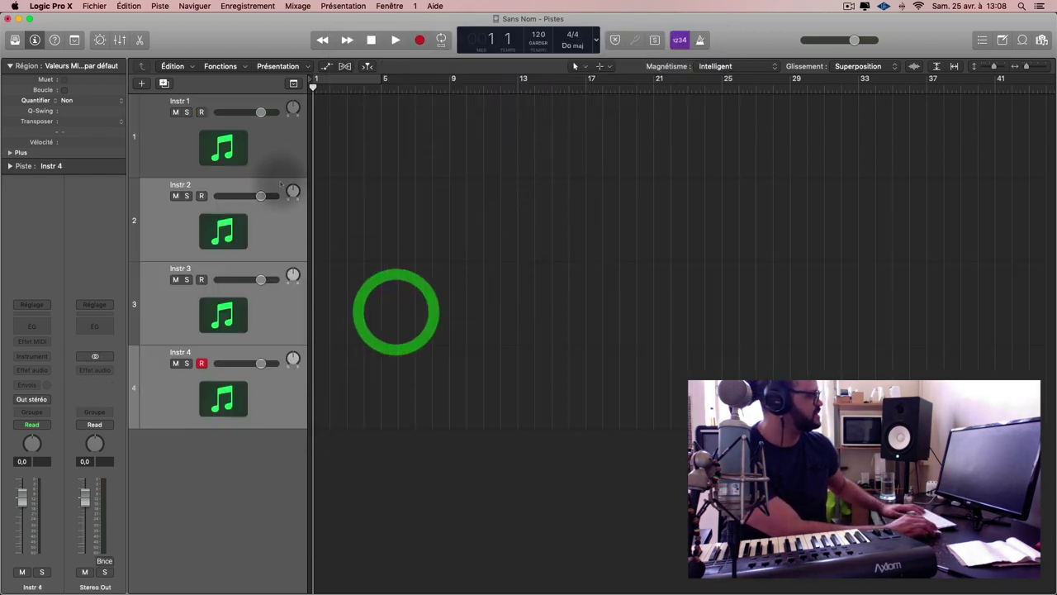
pyautogui.click(287, 151)
pyautogui.click(286, 235)
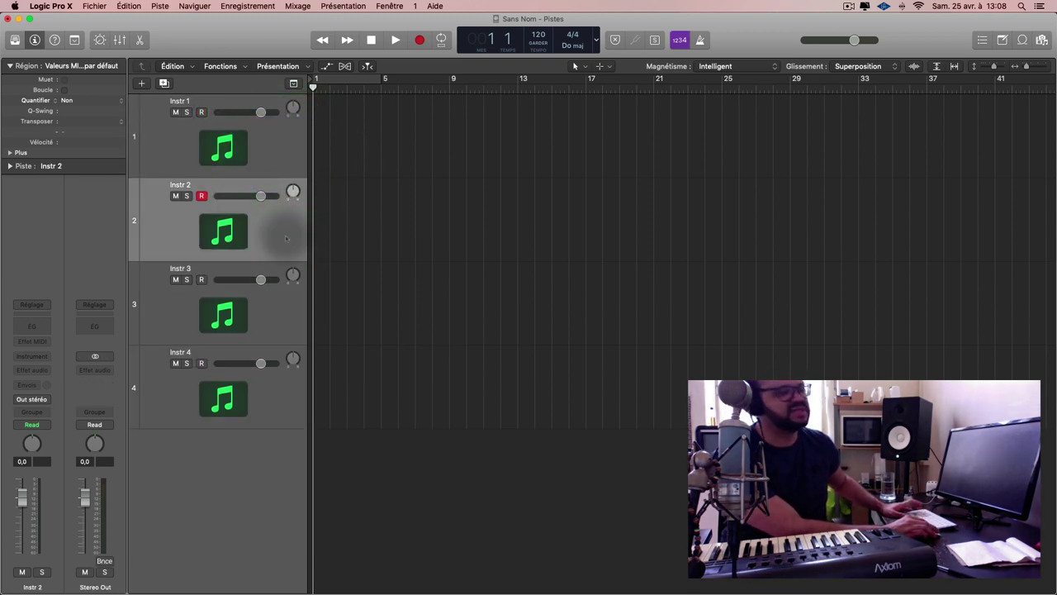
pyautogui.keyDown('shift'); pyautogui.click(281, 386); pyautogui.keyUp('shift')
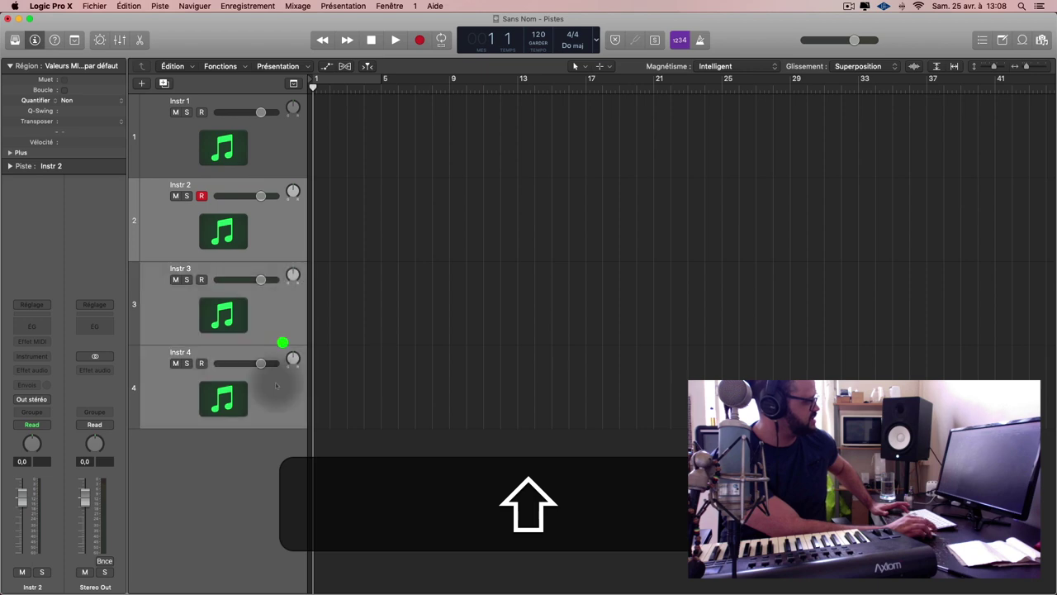
pyautogui.press('BackSpace')
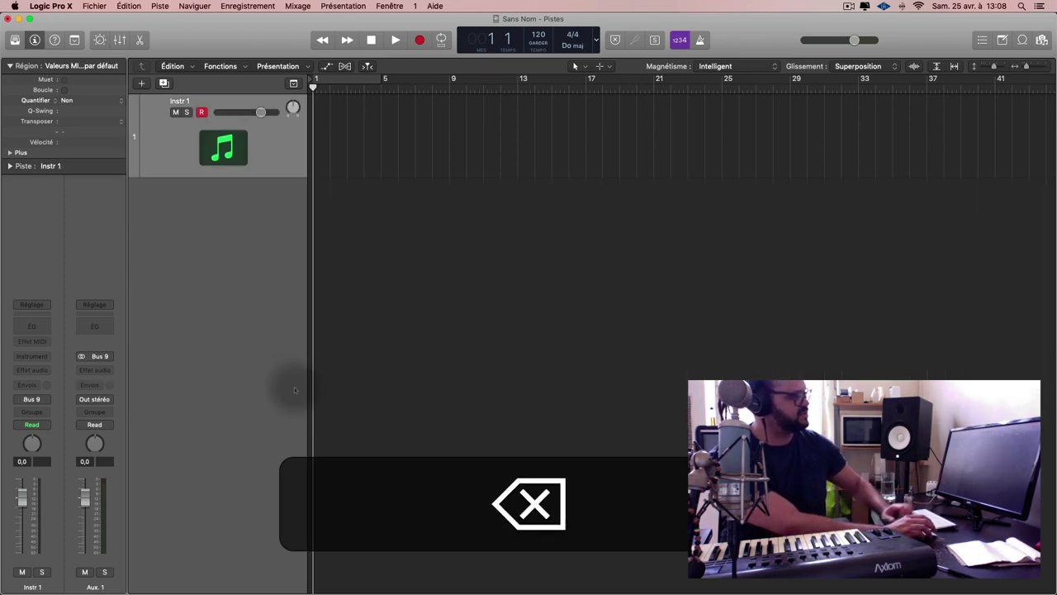
# Turn on the cycle range from bar 1 to bar 5, and enlarge the track height and the timeline zoom
pyautogui.click(506, 330)
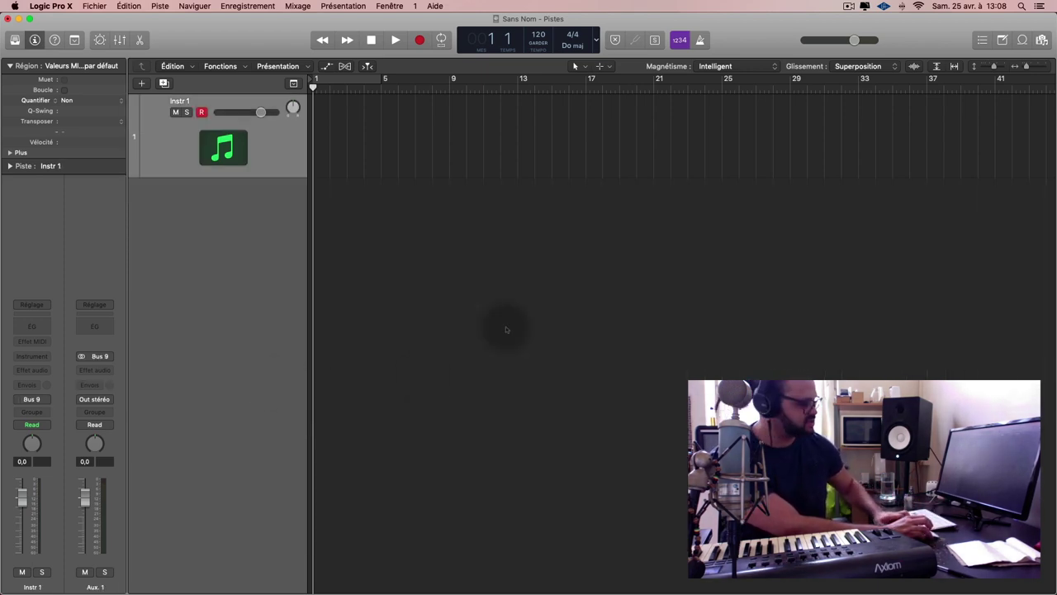
pyautogui.scroll(-2, 504, 327)
pyautogui.scroll(-2, 502, 327)
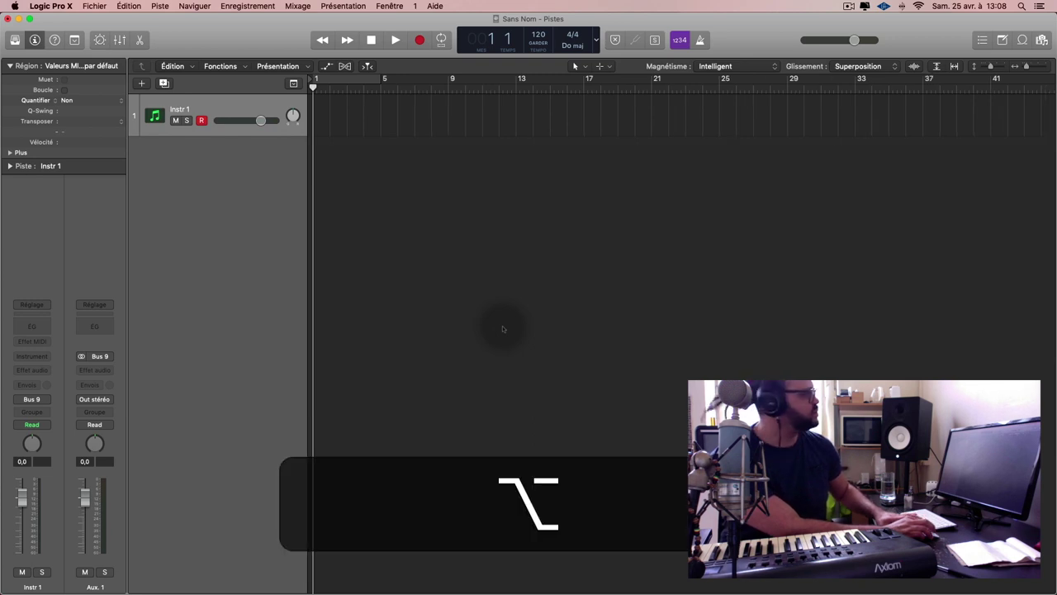
pyautogui.keyDown('alt'); pyautogui.click(420, 179); pyautogui.keyUp('alt')
pyautogui.click(325, 78)
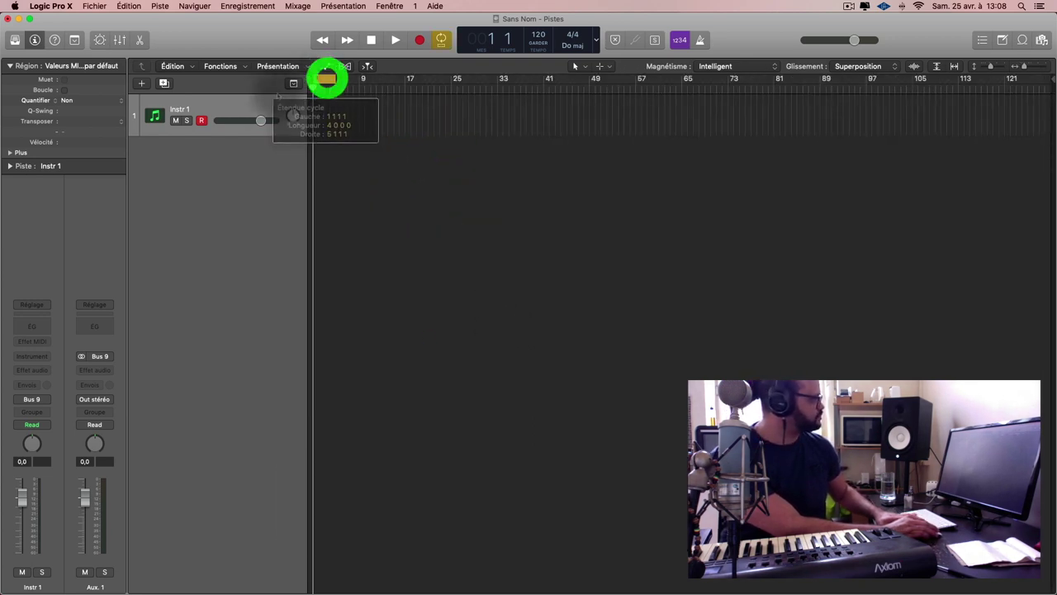
pyautogui.scroll(3, 434, 154)
pyautogui.scroll(3, 436, 156)
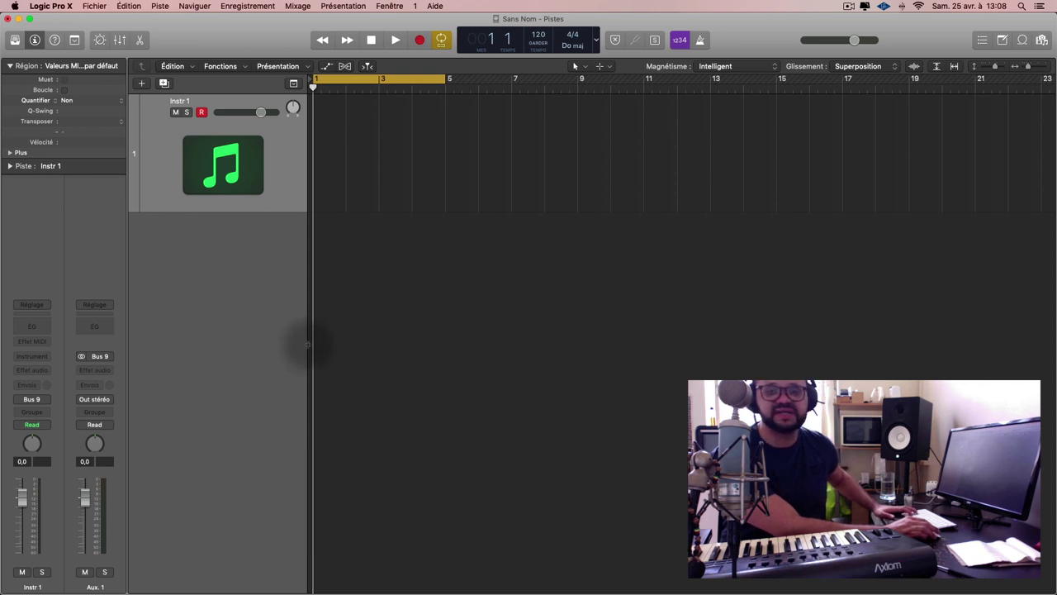
# Show the mixer and go through the Instr 1, Master, Stereo Out and Aux. 1 channel strips
pyautogui.press('x')
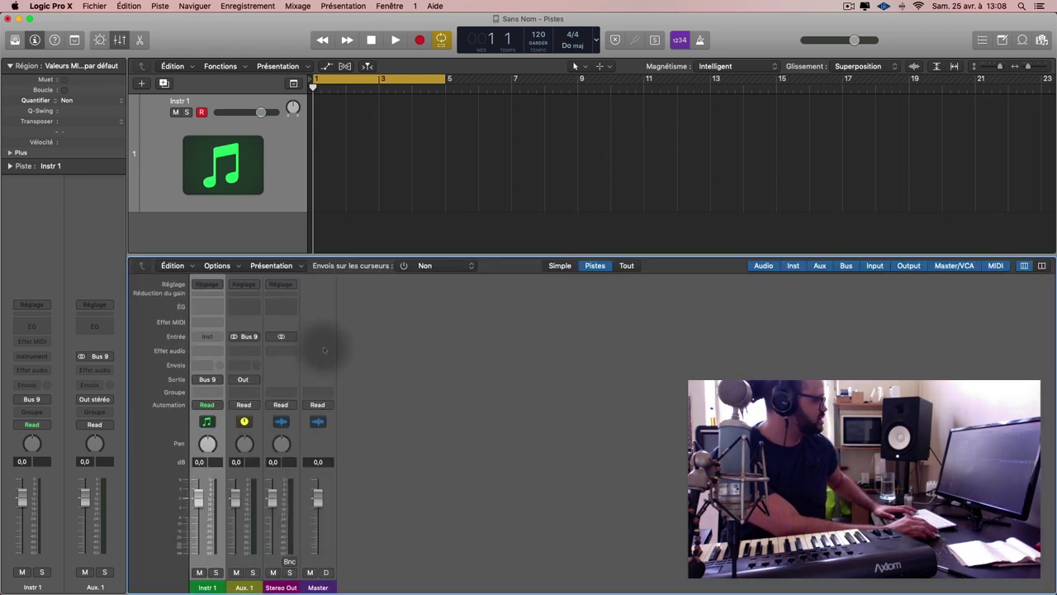
pyautogui.click(208, 580)
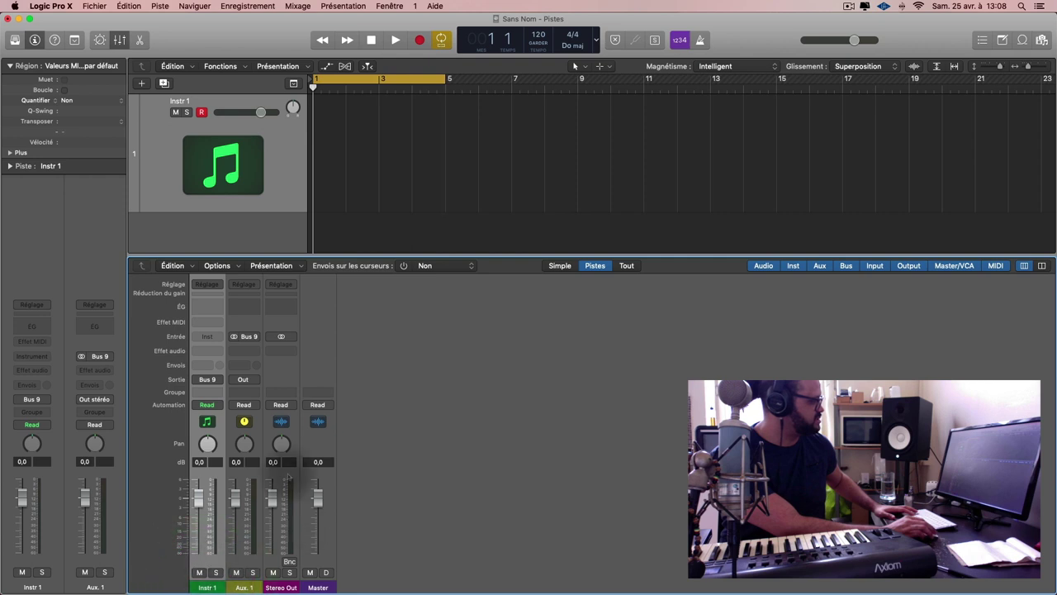
pyautogui.click(326, 585)
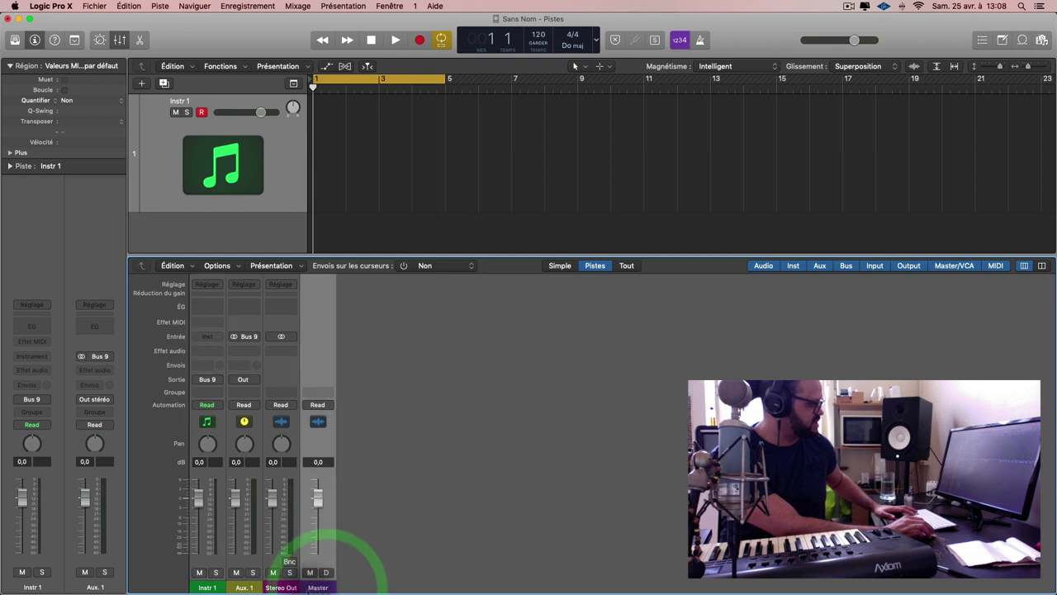
pyautogui.click(280, 585)
pyautogui.click(246, 583)
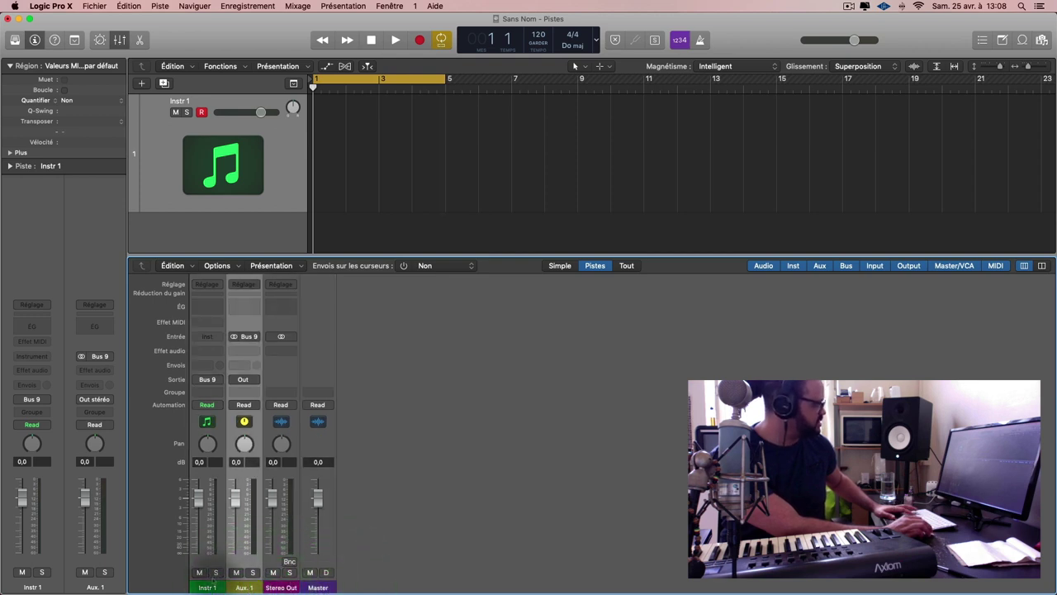
# Raise the volume of the Instr 1 channel strip to 0,4 dB and reset it to 0,0 dB
pyautogui.click(210, 586)
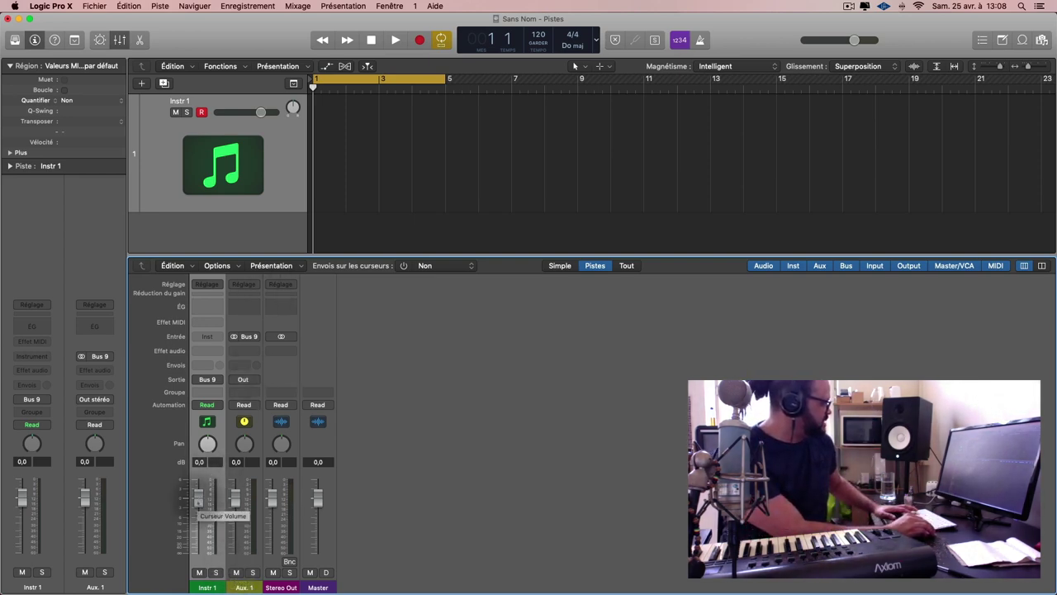
pyautogui.moveTo(199, 502); pyautogui.dragTo(198, 500)
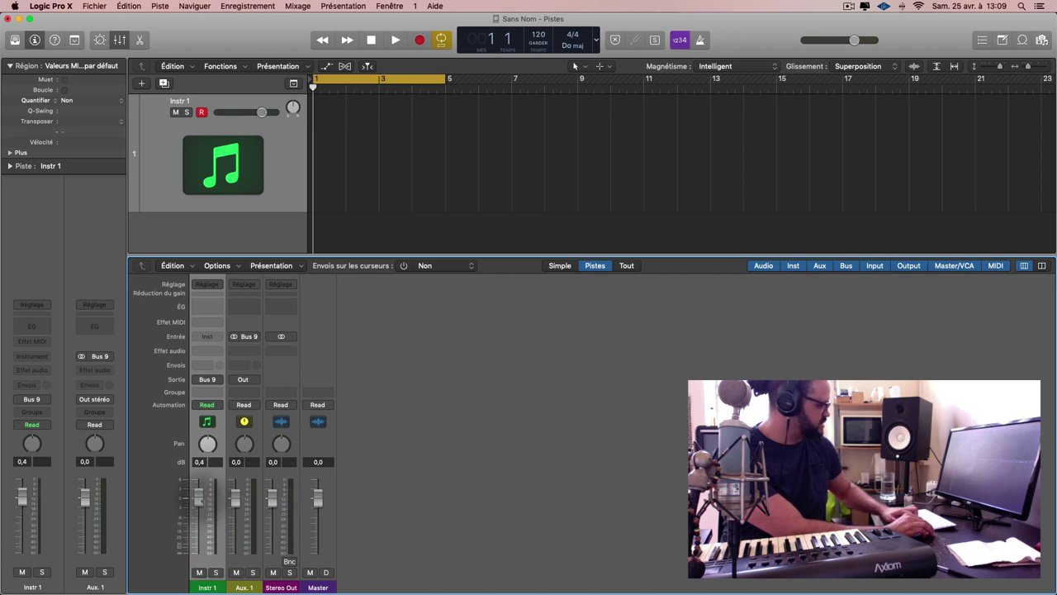
pyautogui.keyDown('alt'); pyautogui.click(198, 498); pyautogui.keyUp('alt')
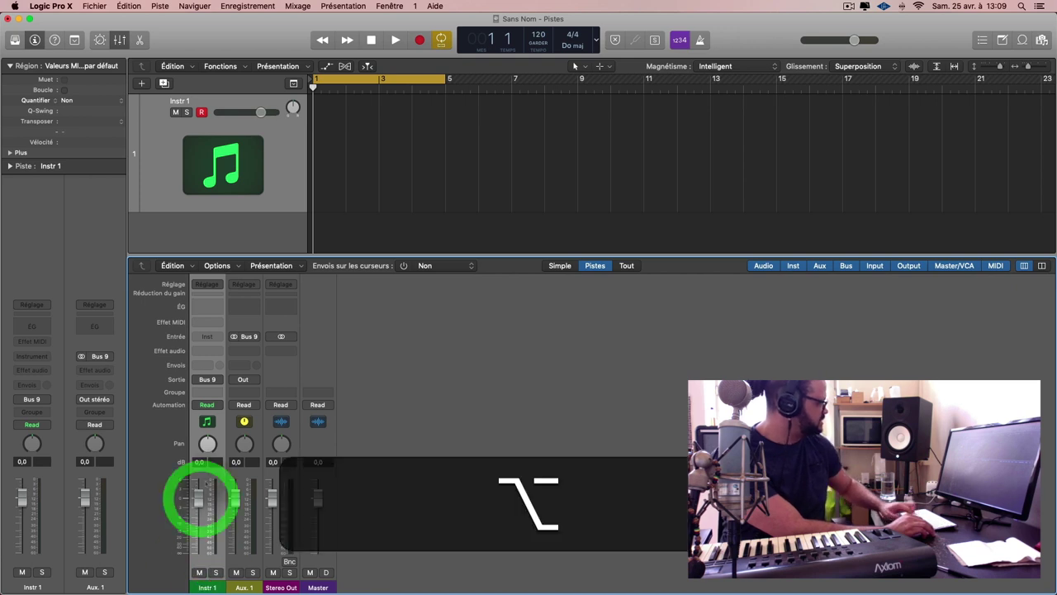
# Insert a Channel EQ on the Instr 1 channel strip and close the equalizer's window
pyautogui.click(214, 309)
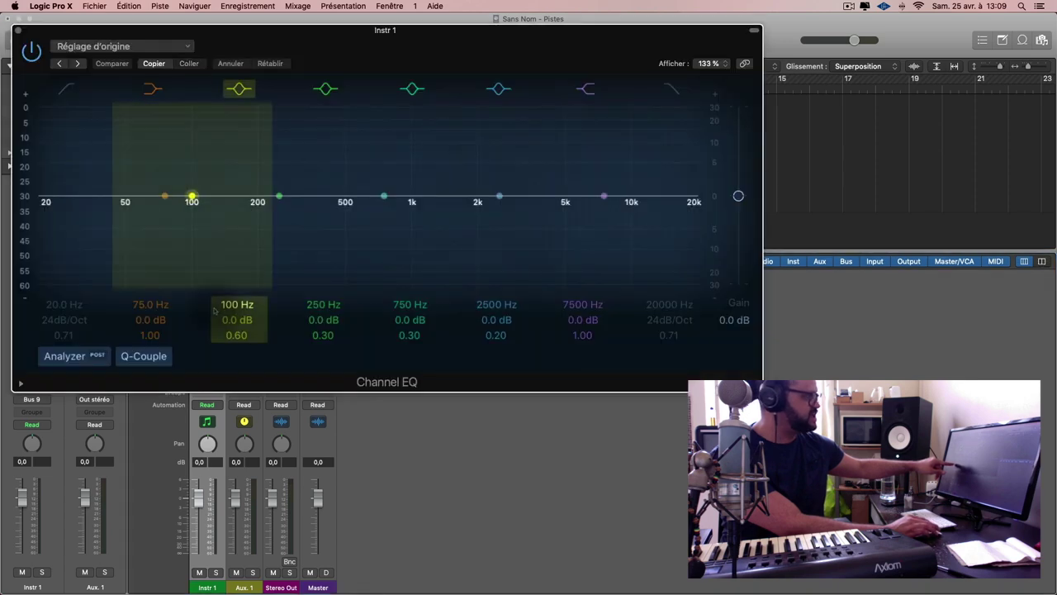
pyautogui.moveTo(399, 41); pyautogui.dragTo(679, 33)
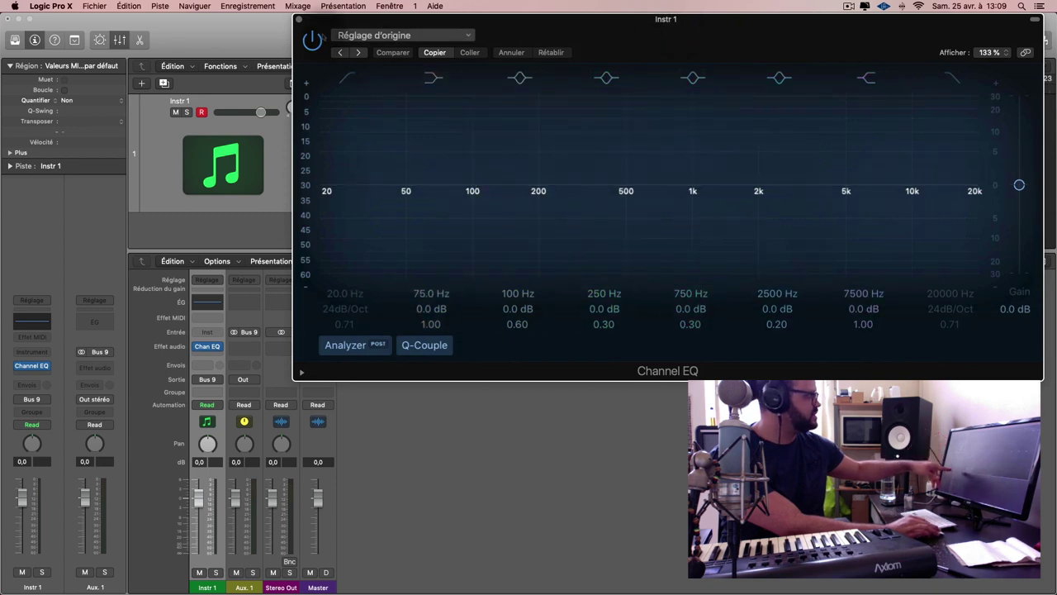
pyautogui.click(300, 20)
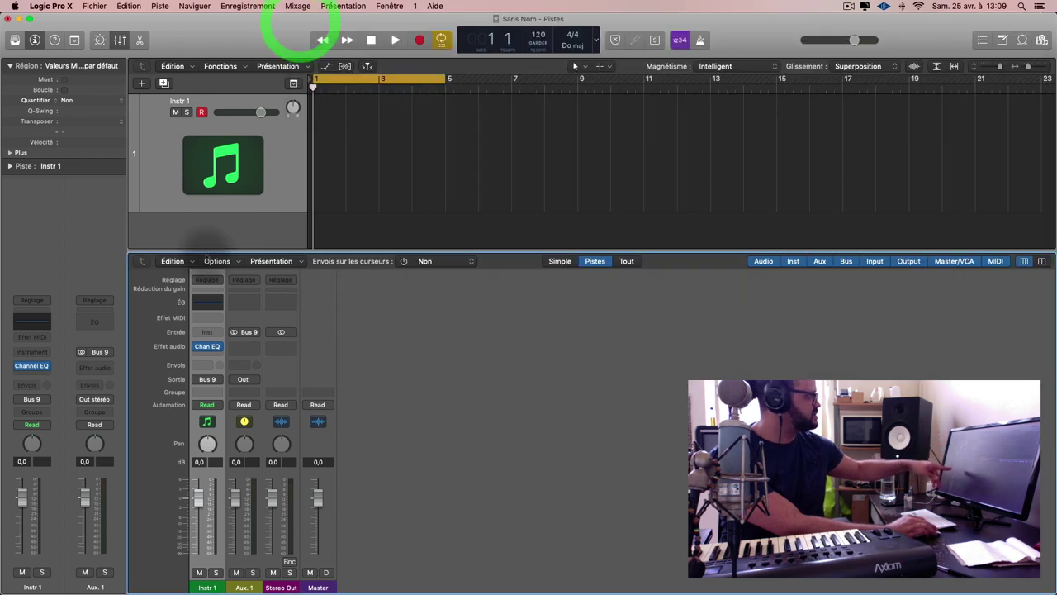
# Remove the Channel EQ from the Instr 1 channel strip's audio effect slot
pyautogui.click(217, 306)
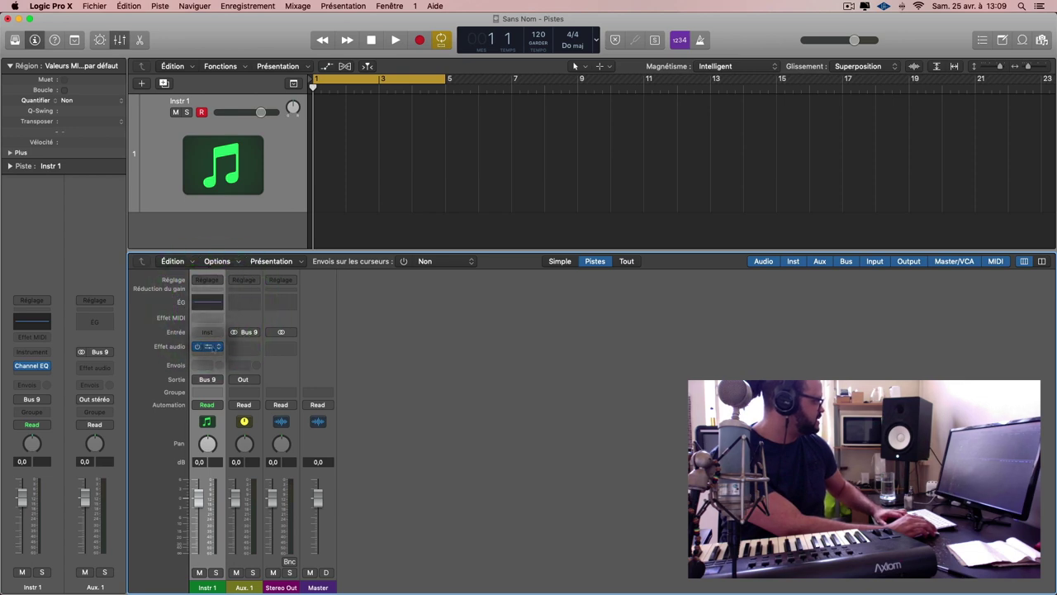
pyautogui.click(218, 347)
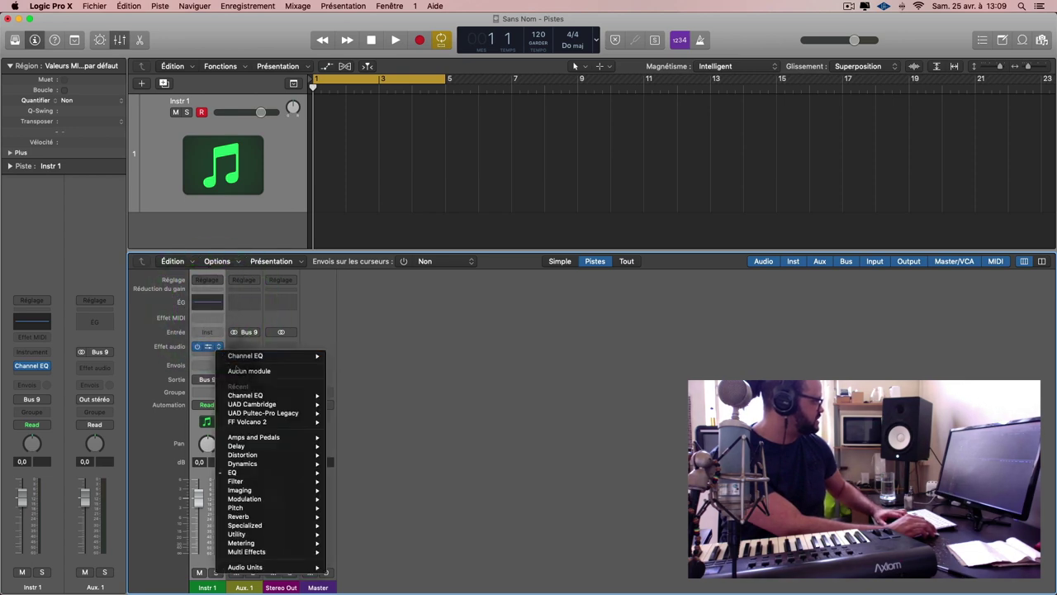
pyautogui.click(245, 371)
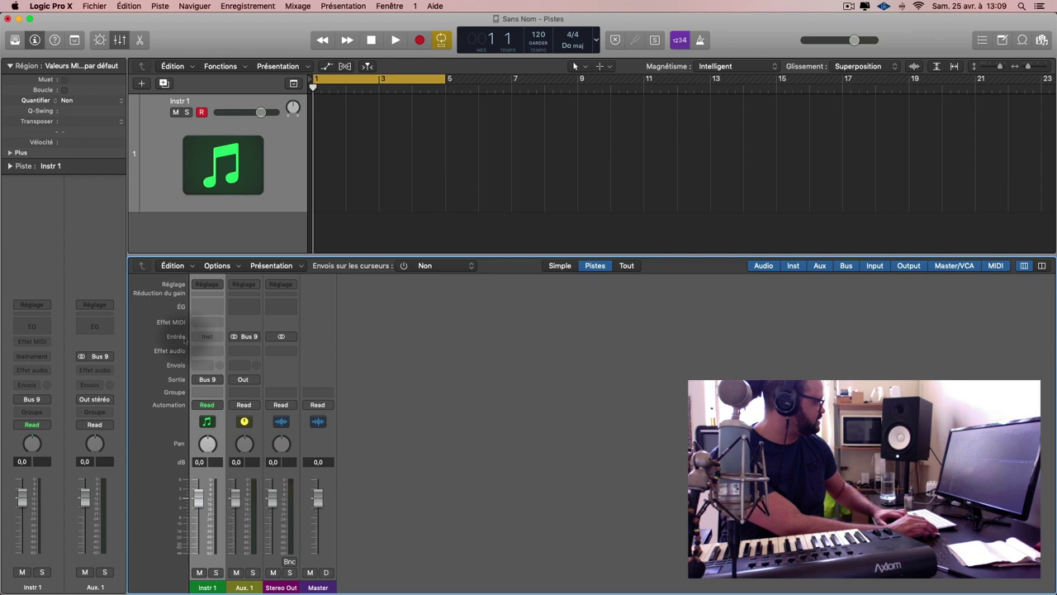
# Load the EXS24 (Sampler) in stereo as the instrument of the Instr 1 channel strip
pyautogui.click(216, 338)
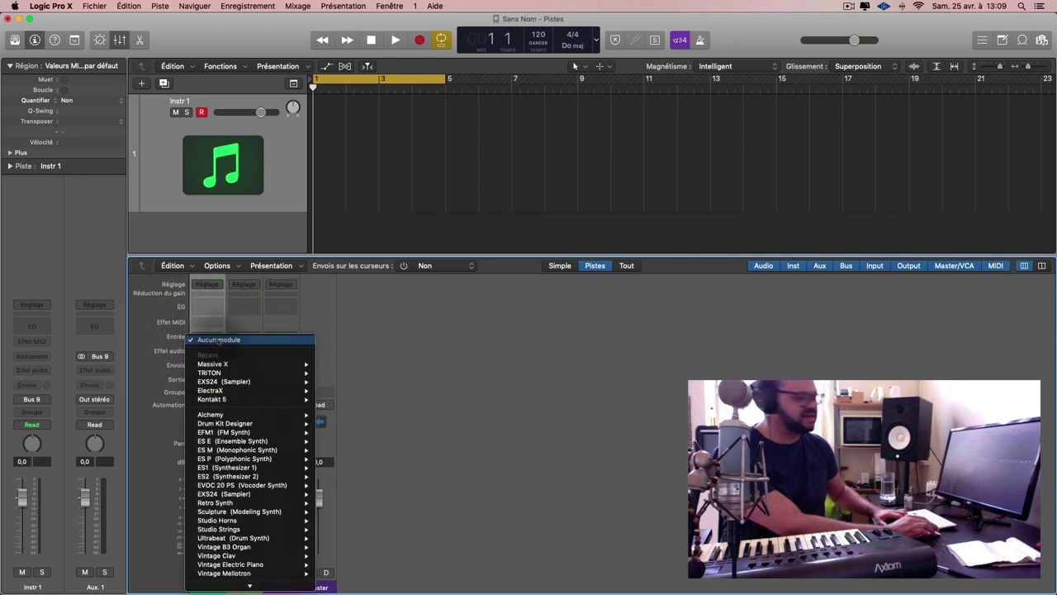
pyautogui.click(494, 337)
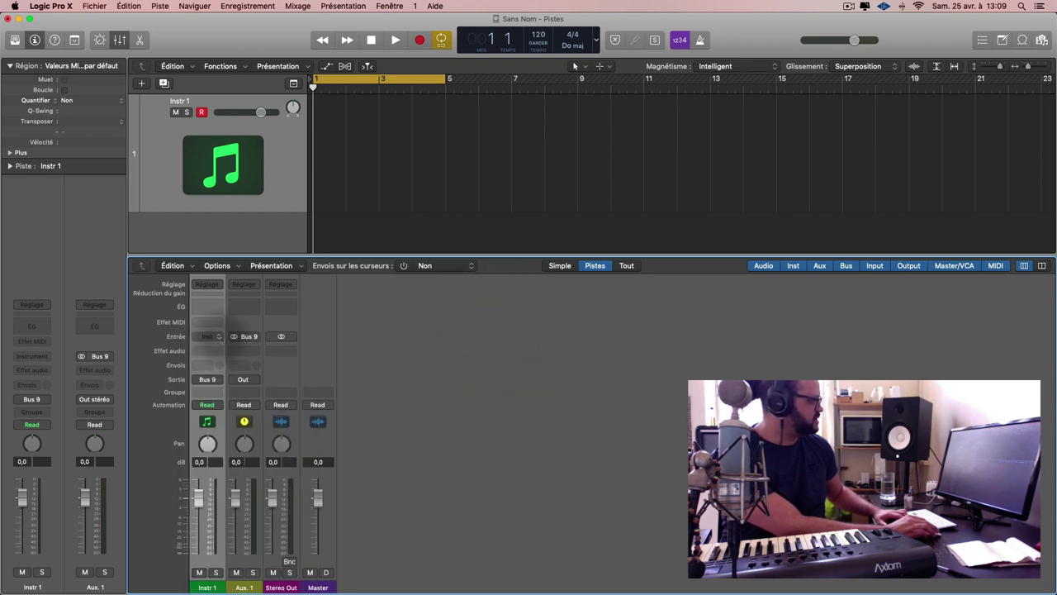
pyautogui.click(216, 337)
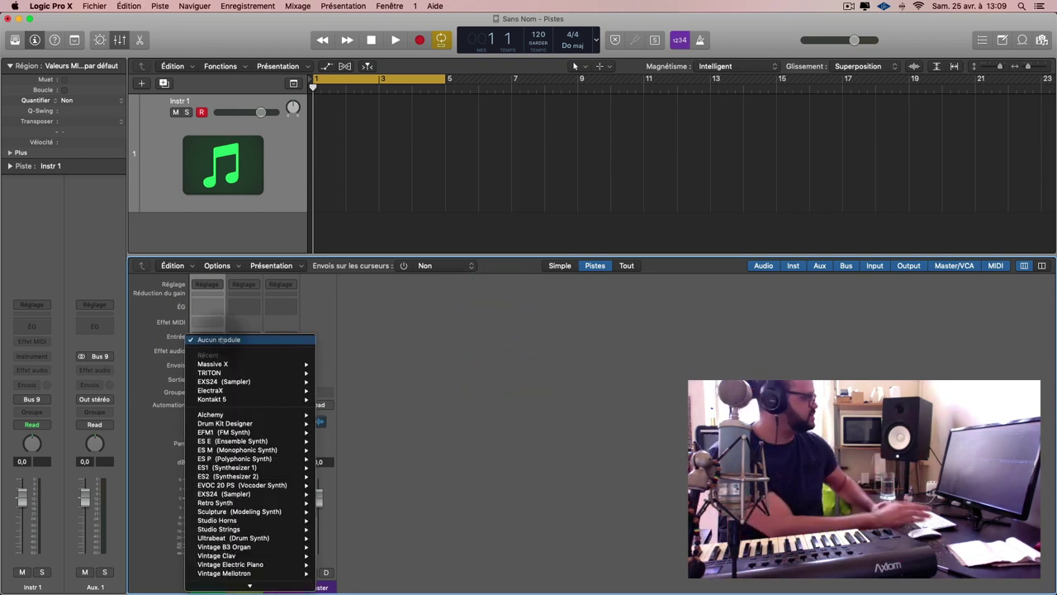
pyautogui.moveTo(269, 495)
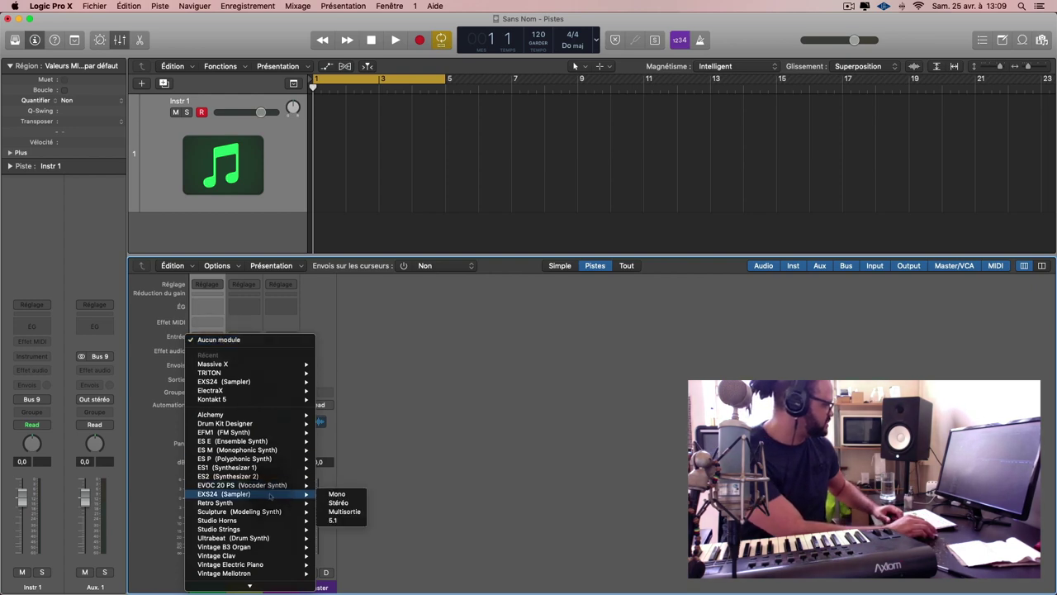
pyautogui.click(337, 502)
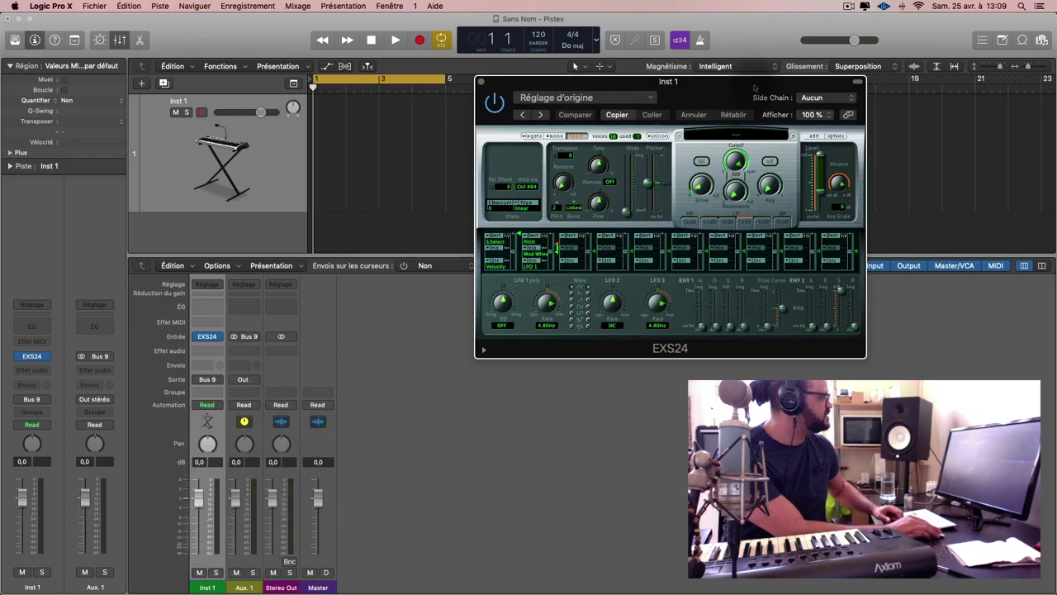
pyautogui.click(791, 141)
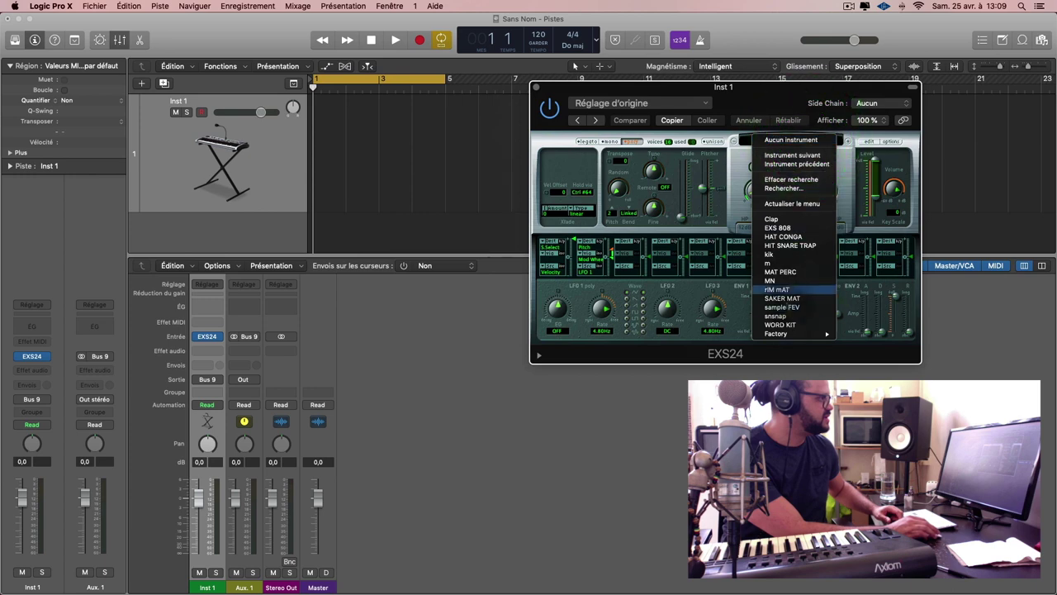
pyautogui.moveTo(793, 334)
pyautogui.moveTo(898, 334)
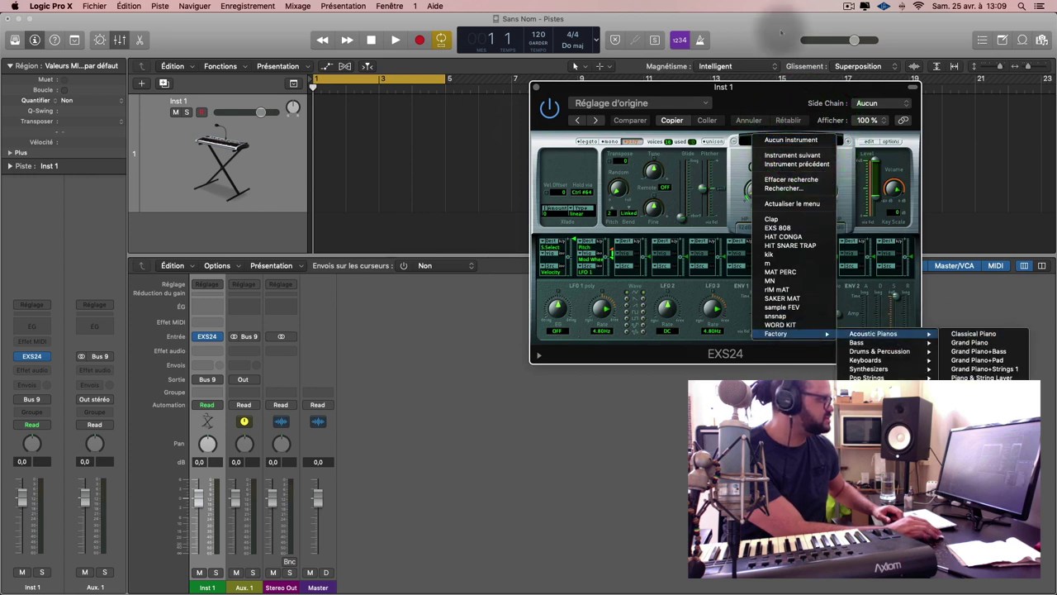
pyautogui.click(974, 333)
pyautogui.click(803, 141)
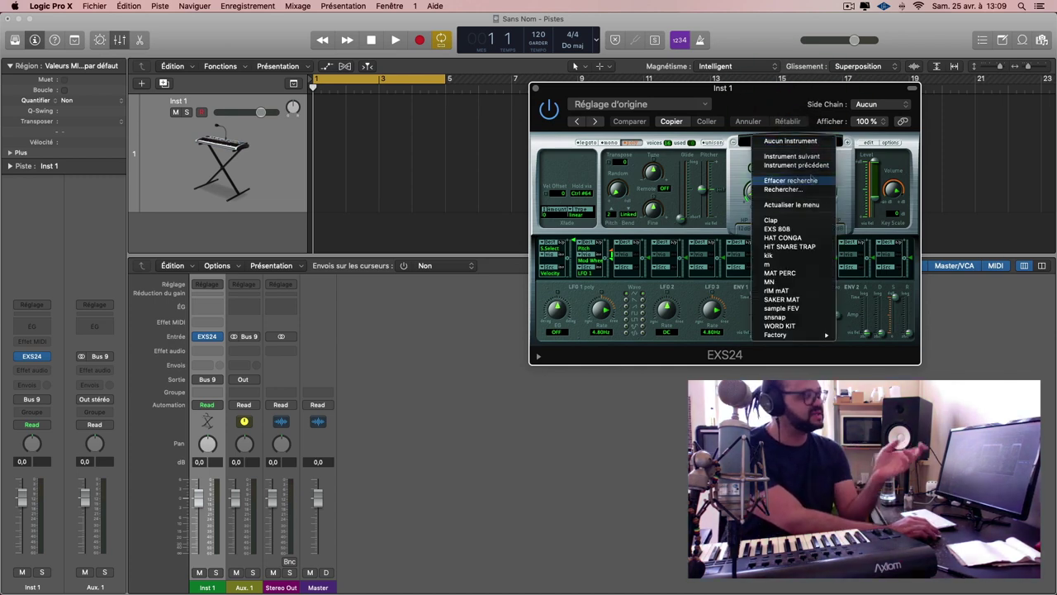
pyautogui.moveTo(777, 99); pyautogui.dragTo(799, 94)
pyautogui.click(799, 93)
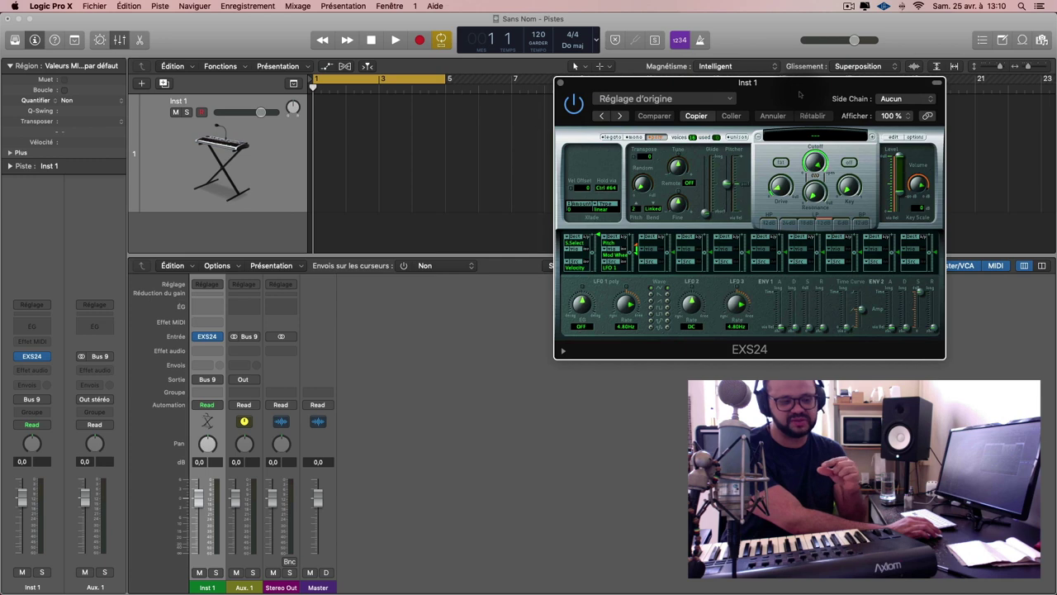
# Load the Classical Piano from the factory Acoustic Pianos into the EXS24 and close the sampler's window
pyautogui.click(815, 136)
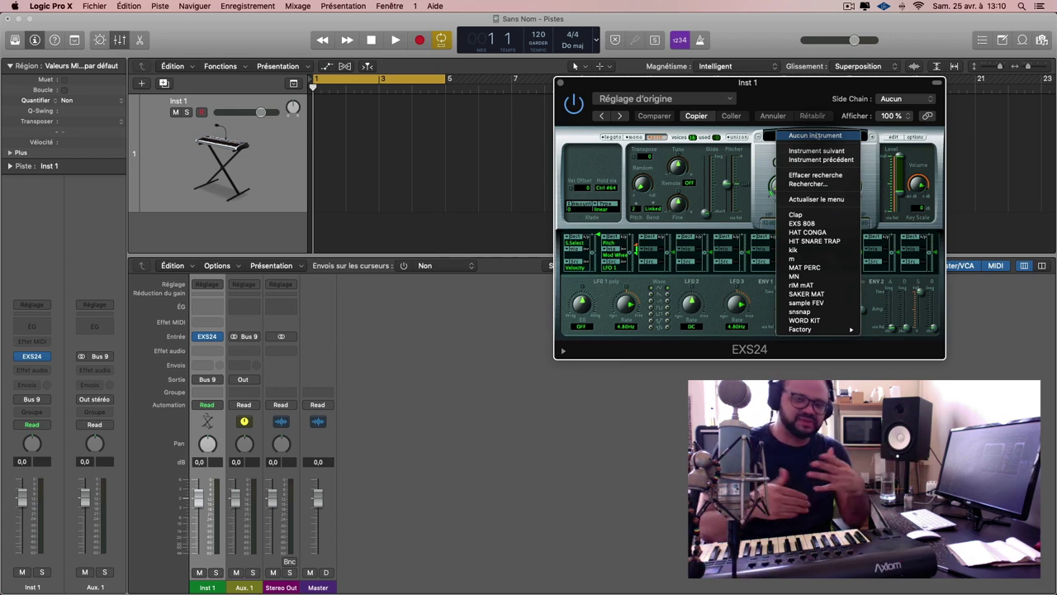
pyautogui.moveTo(834, 329)
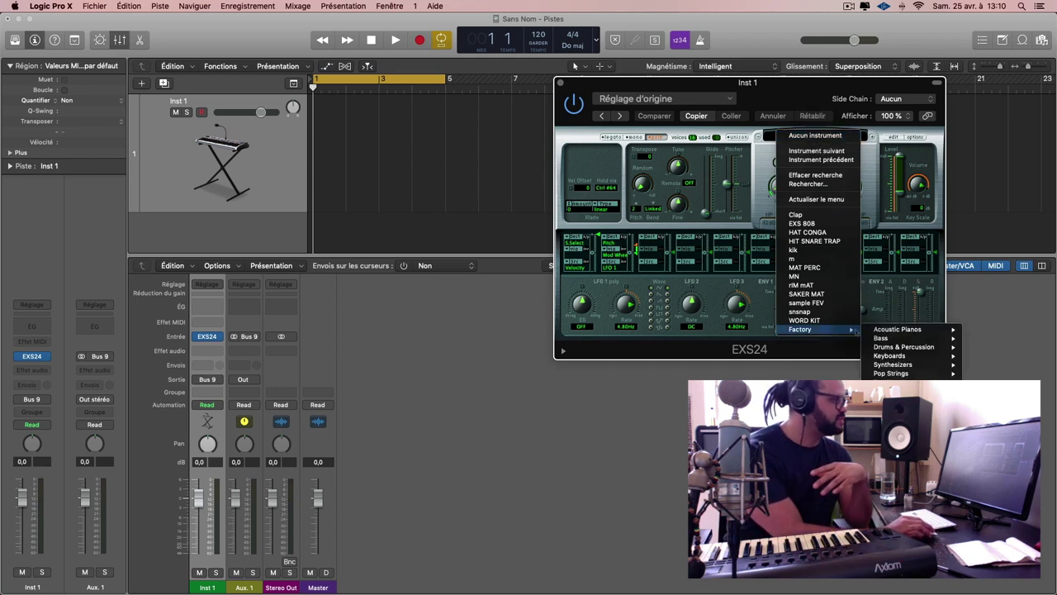
pyautogui.moveTo(876, 329)
pyautogui.click(826, 326)
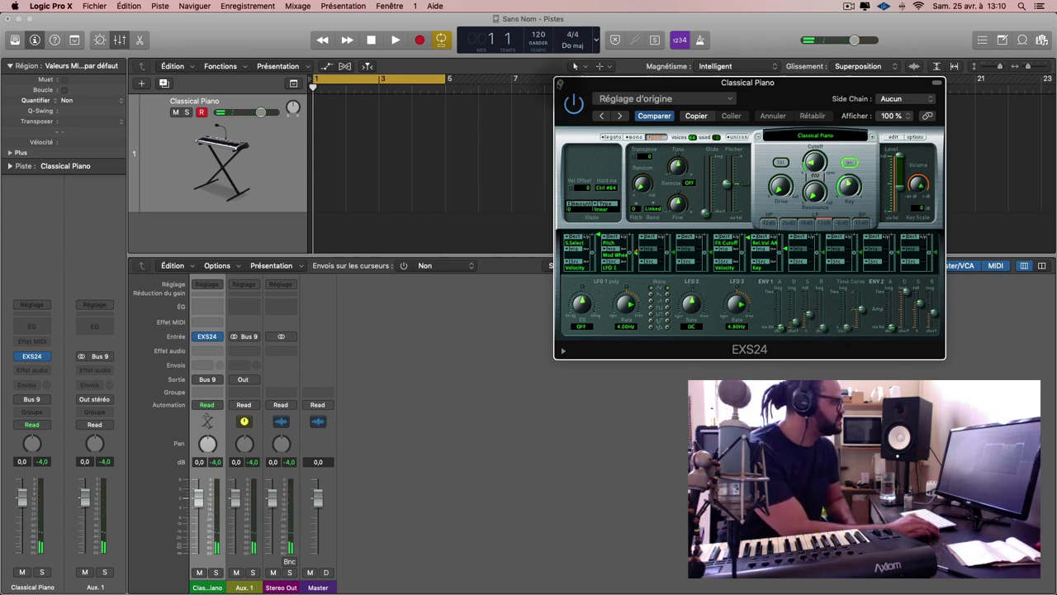
pyautogui.click(560, 83)
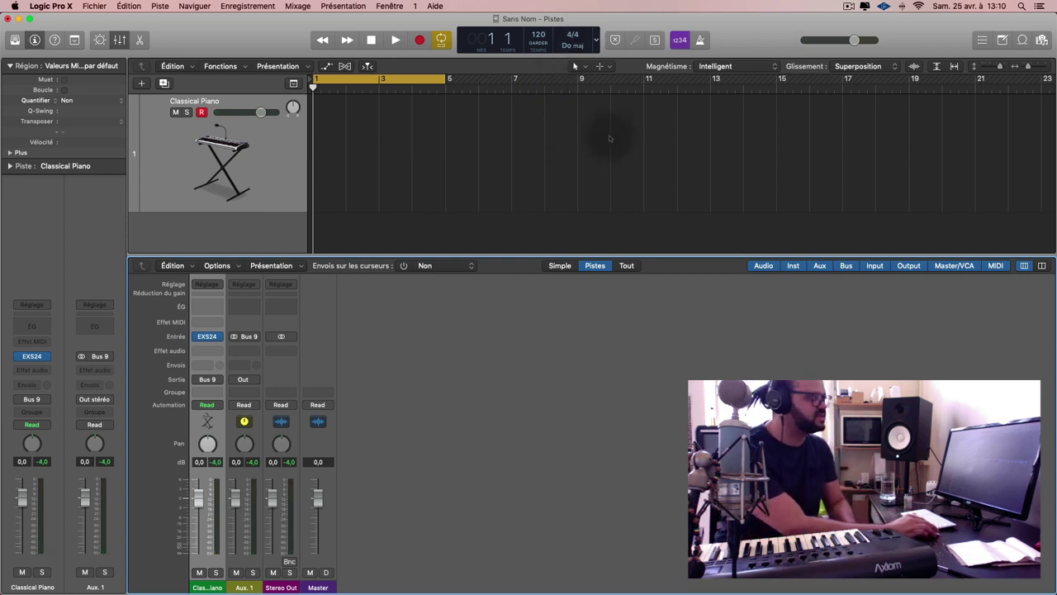
pyautogui.click(848, 6)
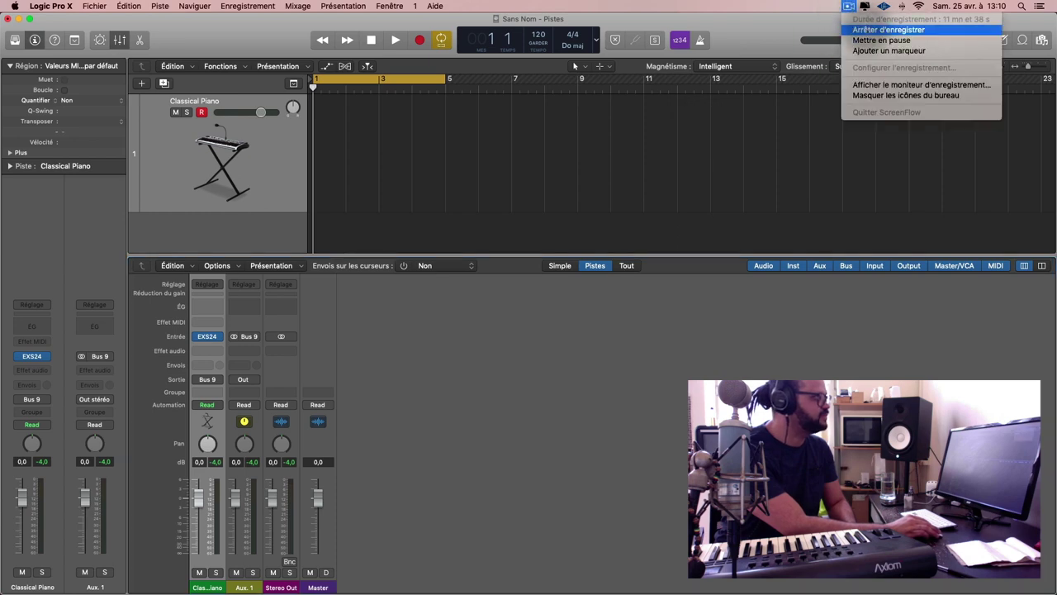
pyautogui.click(881, 40)
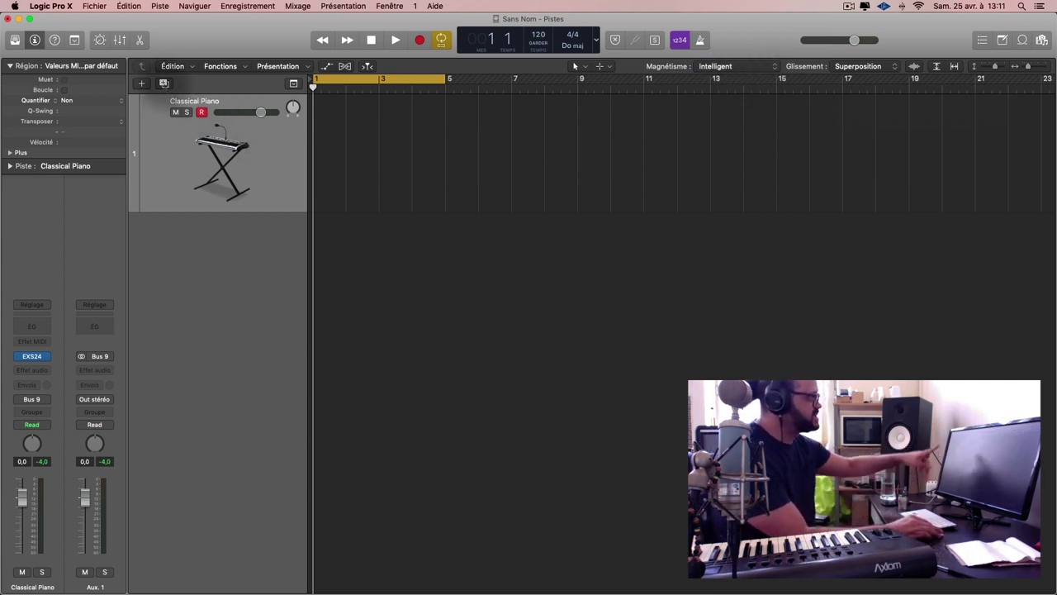
# Duplicate the Classical Piano track with its settings, and check the new track's instrument slot in the mixer
pyautogui.click(163, 83)
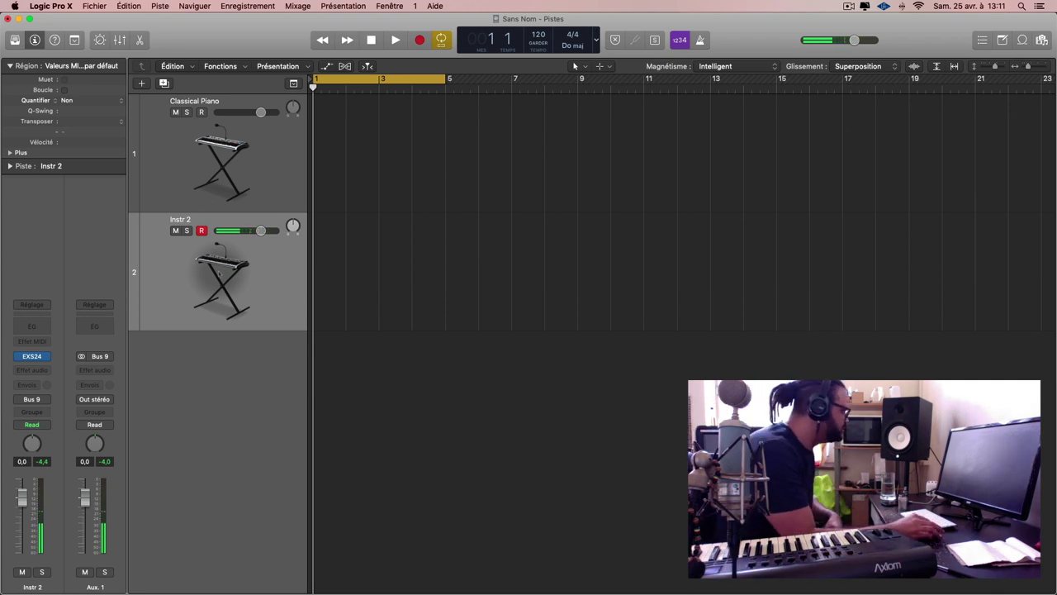
pyautogui.click(219, 272)
pyautogui.press('x')
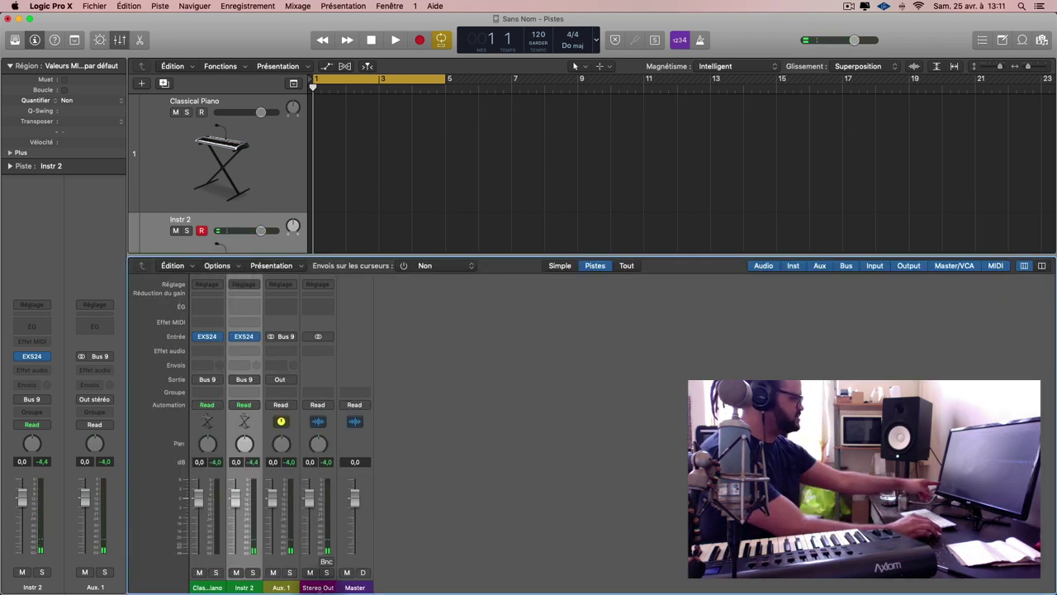
pyautogui.moveTo(254, 337)
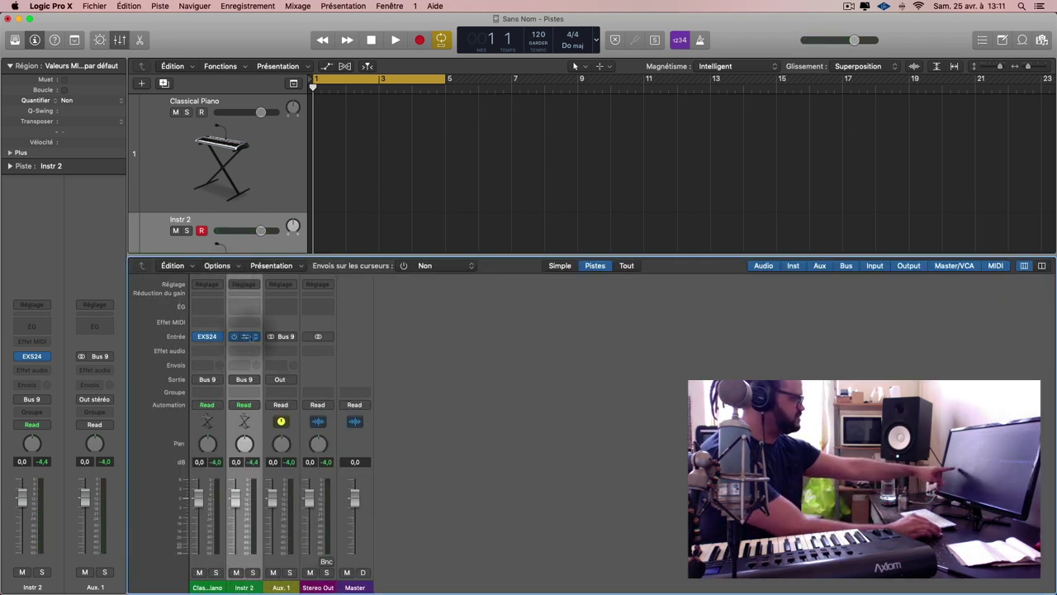
pyautogui.click(367, 335)
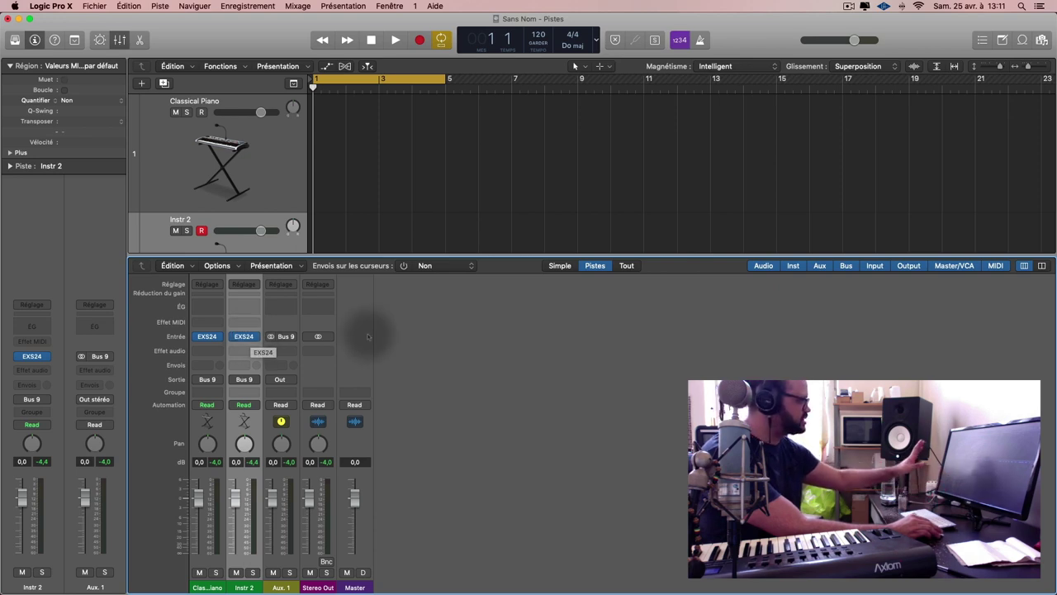
pyautogui.press('x')
pyautogui.click(418, 311)
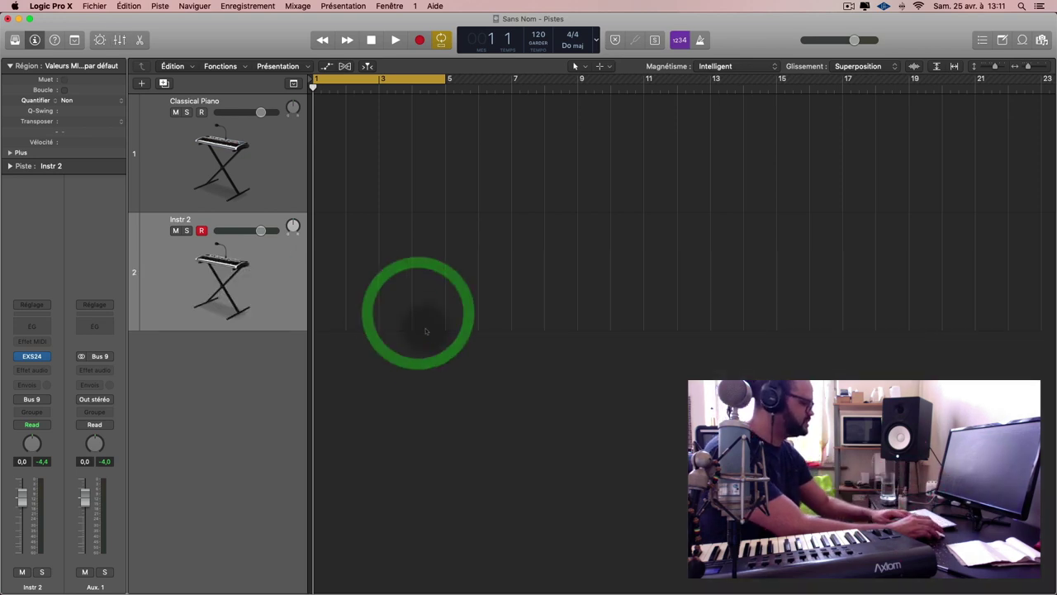
# Reduce the track height and start a new audio track with its audio output set to Output 1 + 2
pyautogui.scroll(-3, 425, 327)
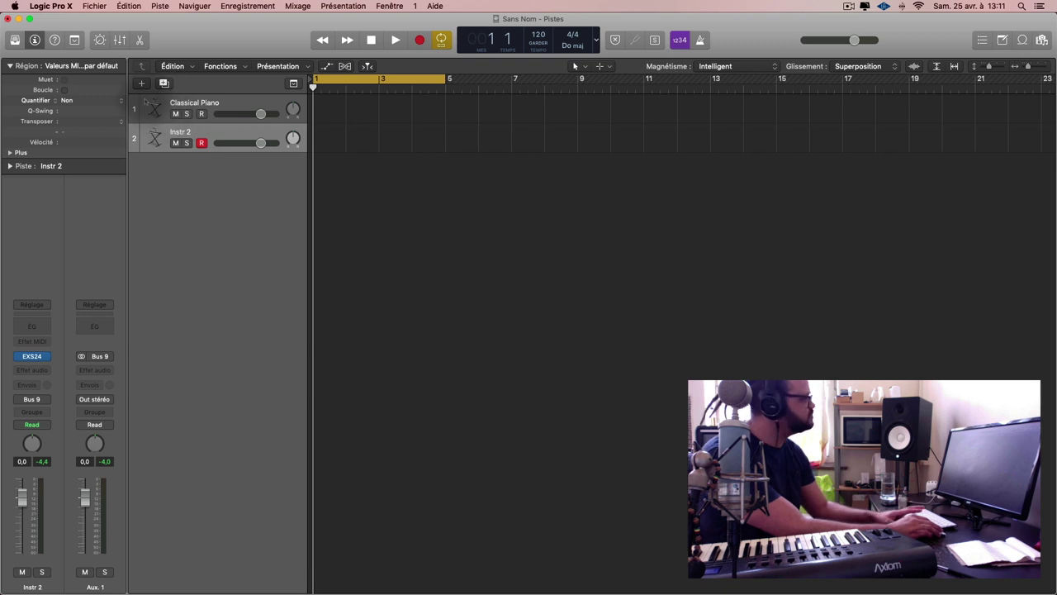
pyautogui.click(141, 83)
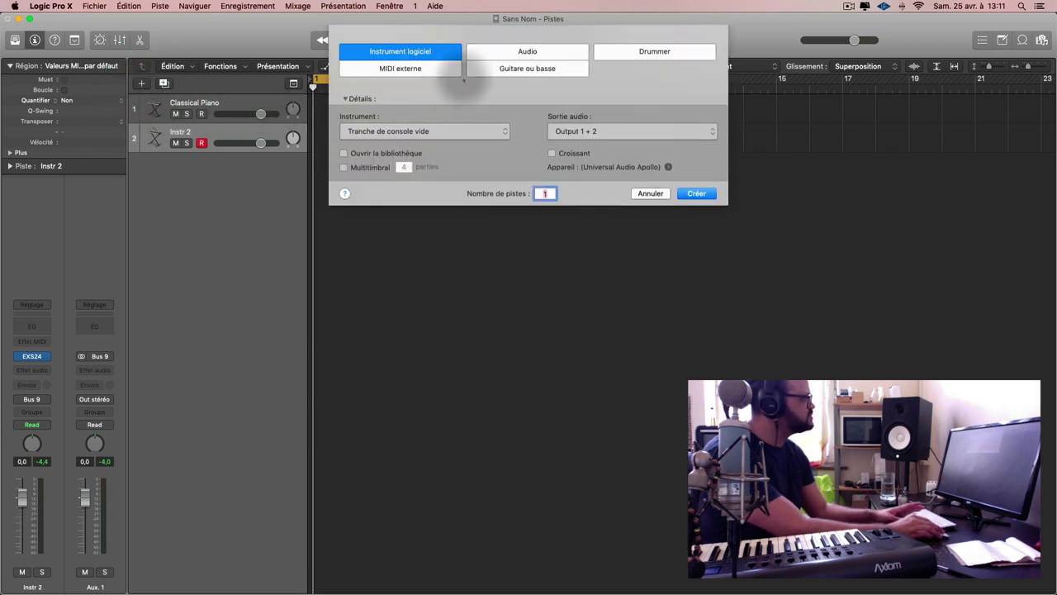
pyautogui.click(525, 50)
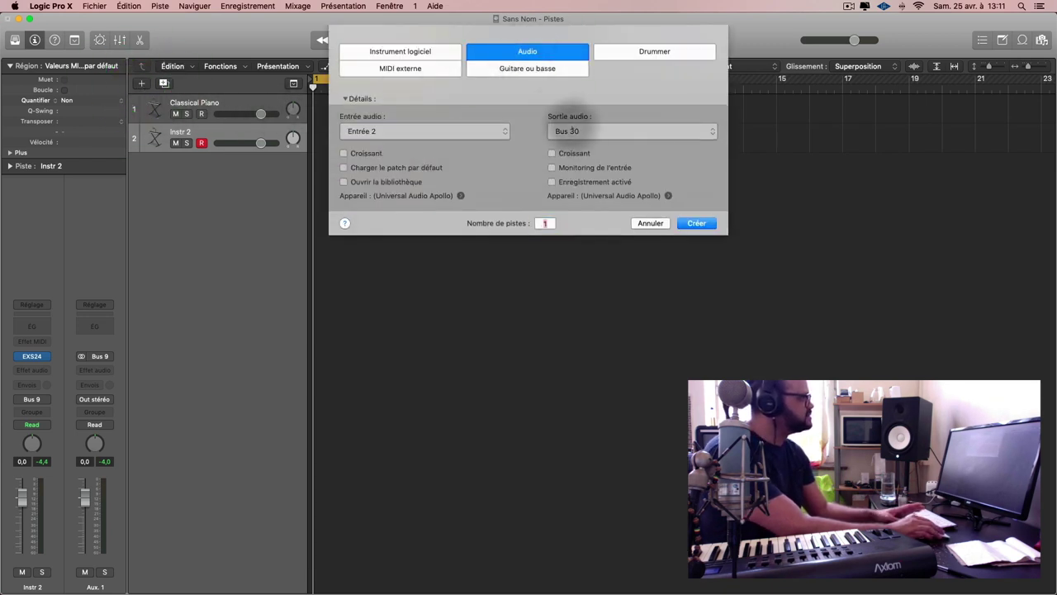
pyautogui.click(580, 131)
pyautogui.moveTo(624, 144)
pyautogui.click(748, 140)
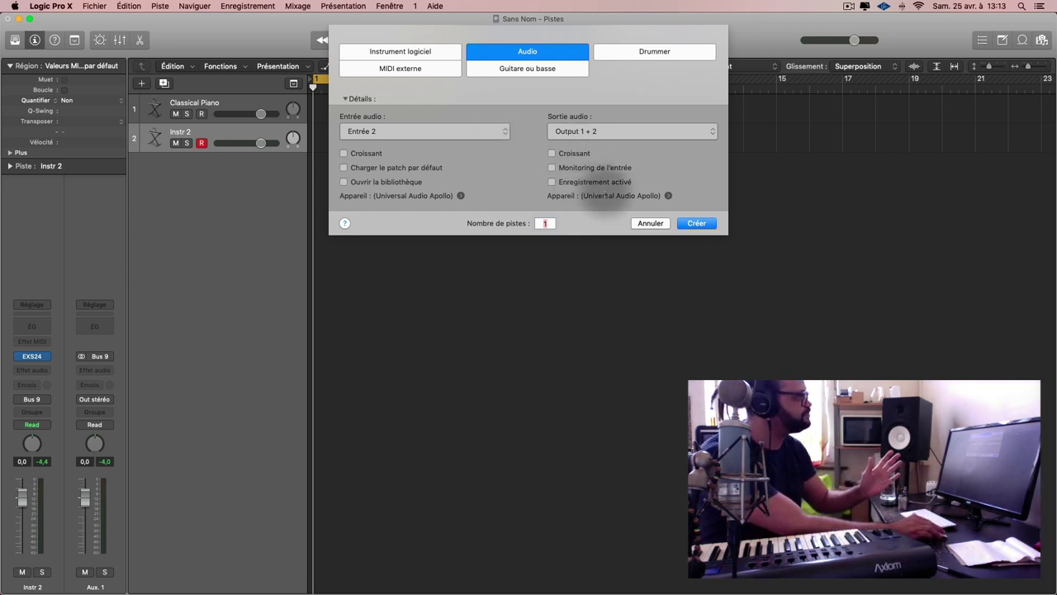
# Set the number of tracks to 3, keep Entrée 2 as the audio input and create the audio tracks
pyautogui.click(547, 223)
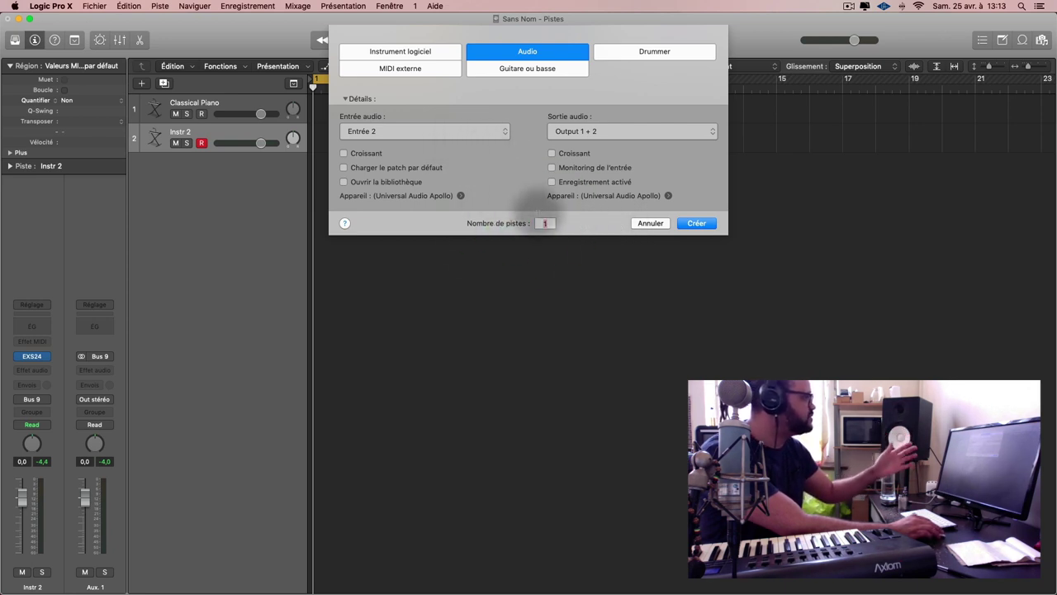
pyautogui.write('3')
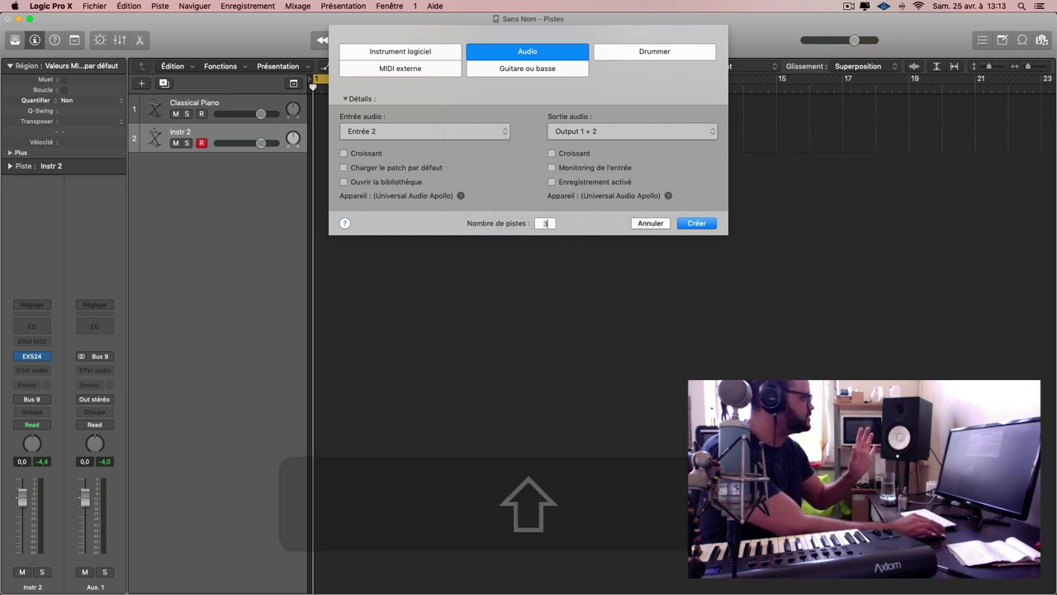
pyautogui.click(468, 132)
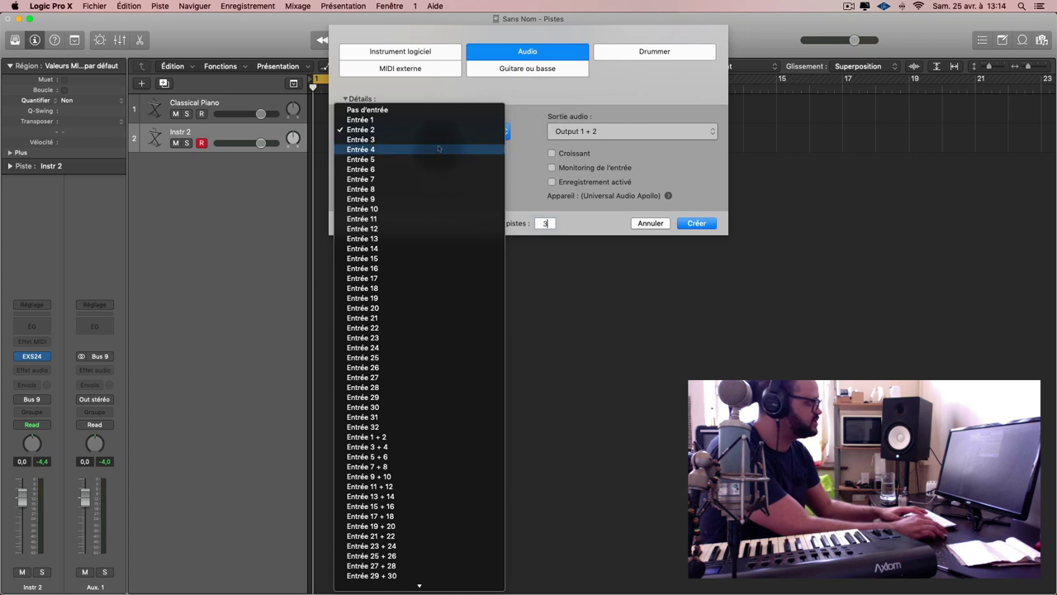
pyautogui.click(563, 108)
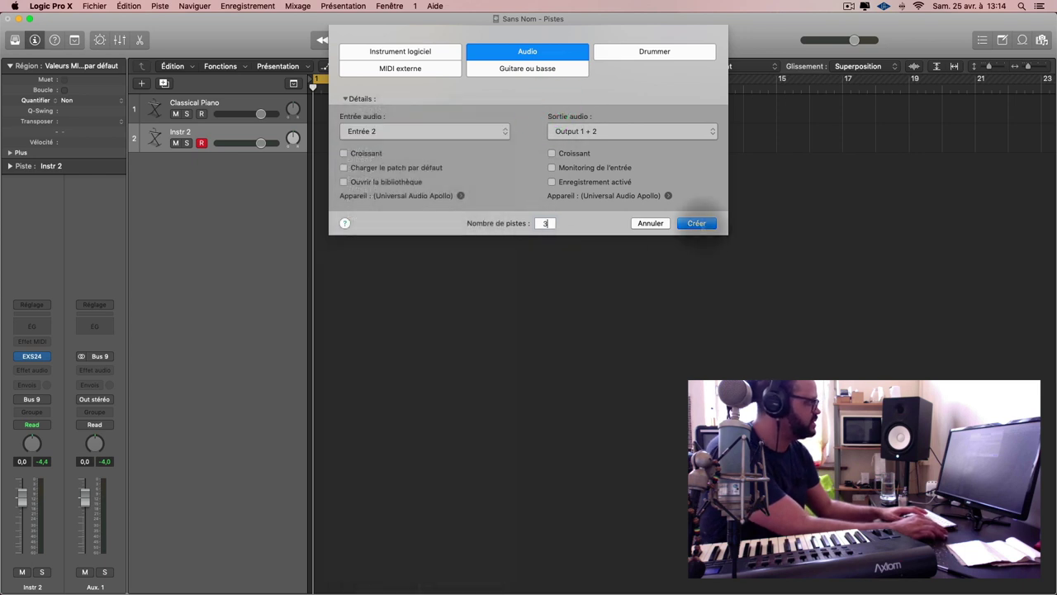
pyautogui.click(698, 223)
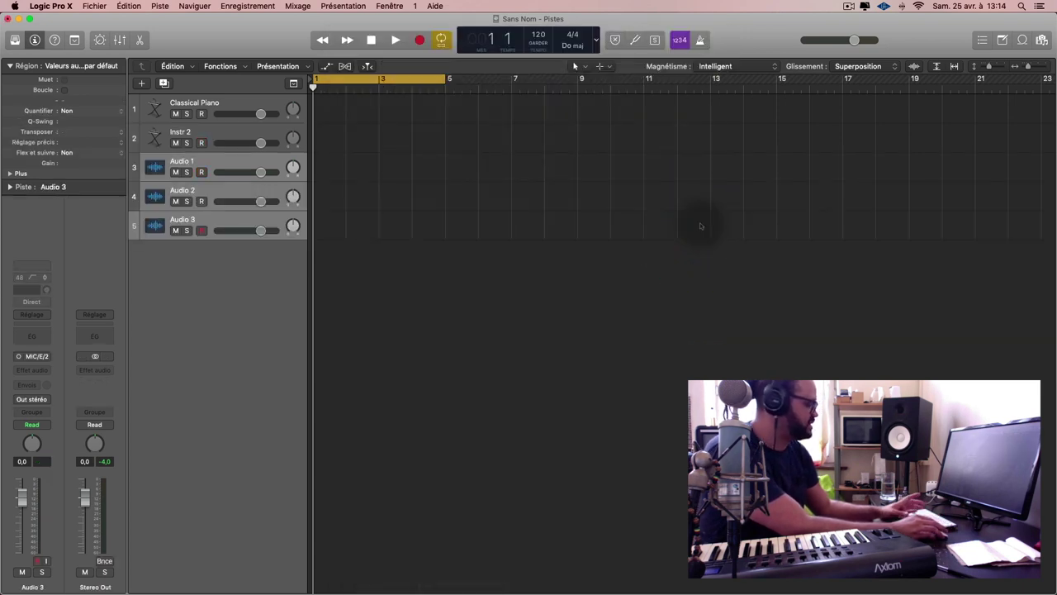
# Enlarge the track height and show the mixer to examine the three new audio channel strips
pyautogui.scroll(5, 696, 225)
pyautogui.scroll(-3, 655, 276)
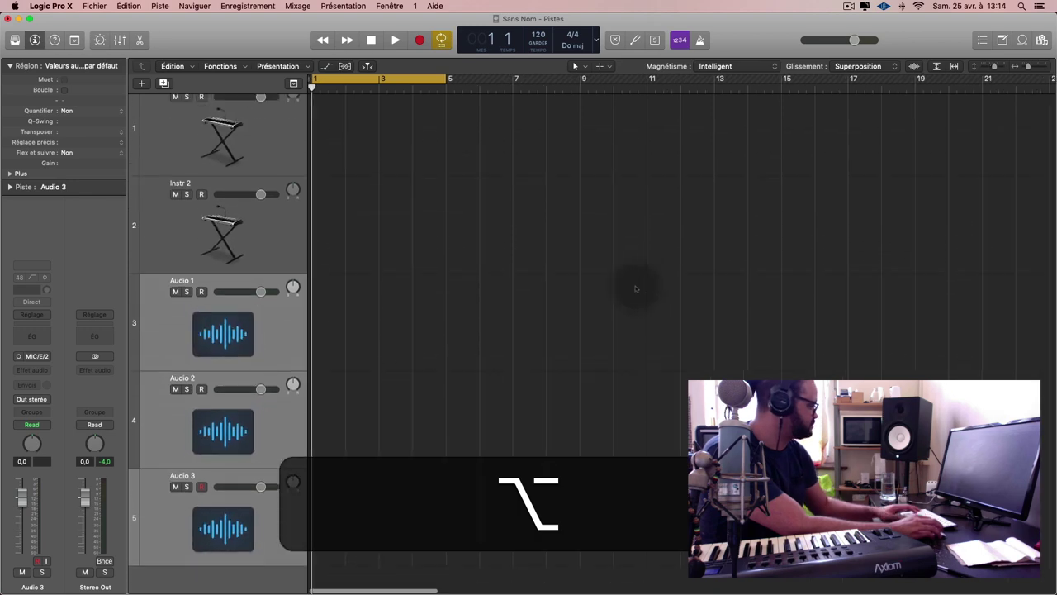
pyautogui.press('x')
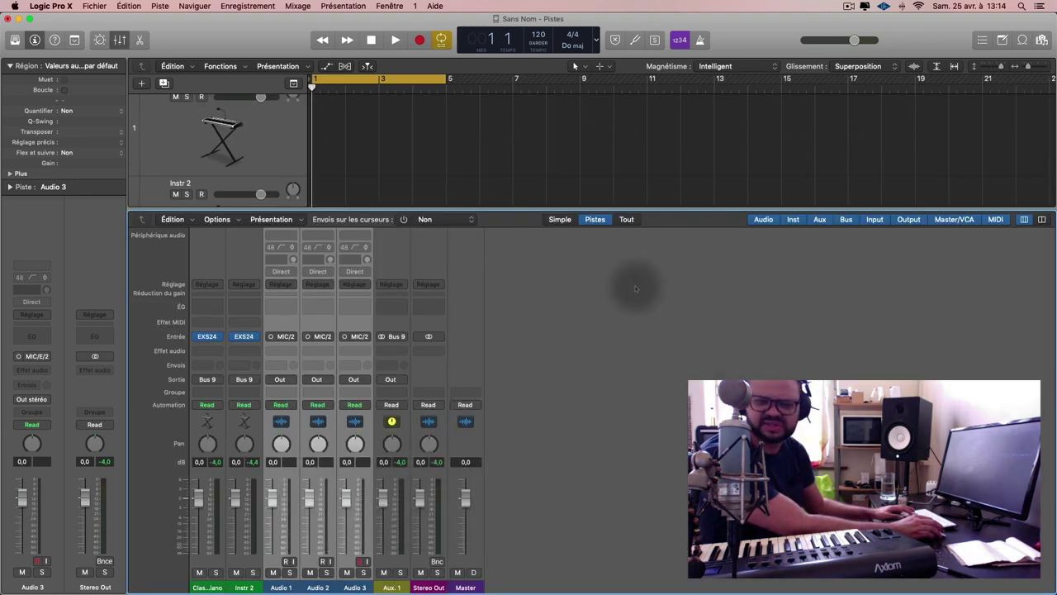
pyautogui.press('x')
pyautogui.press('x')
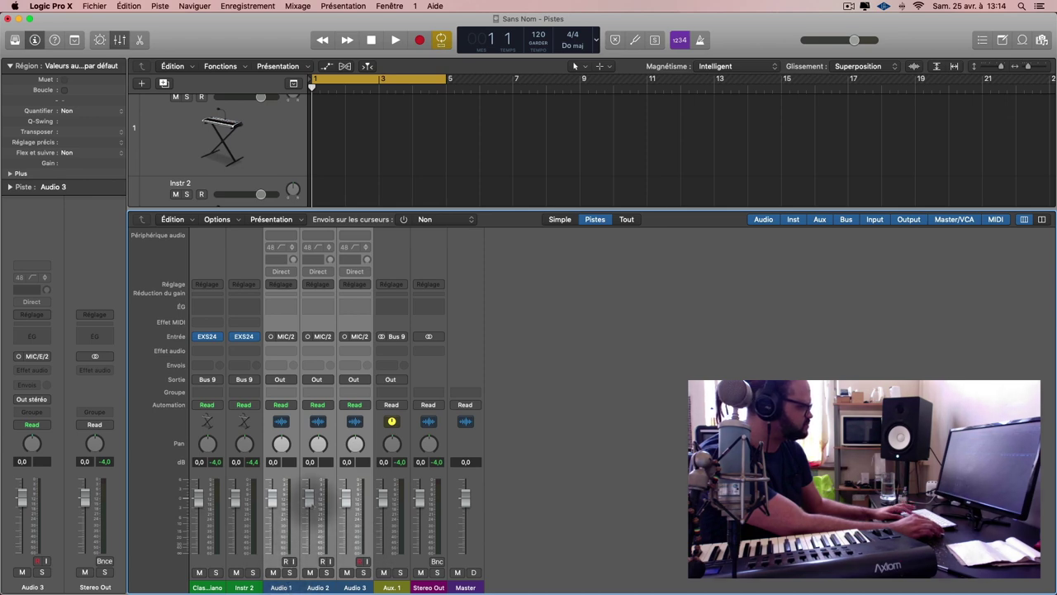
# Select only the Audio 1 channel strip in the mixer and set its volume to +3 dB
pyautogui.click(582, 559)
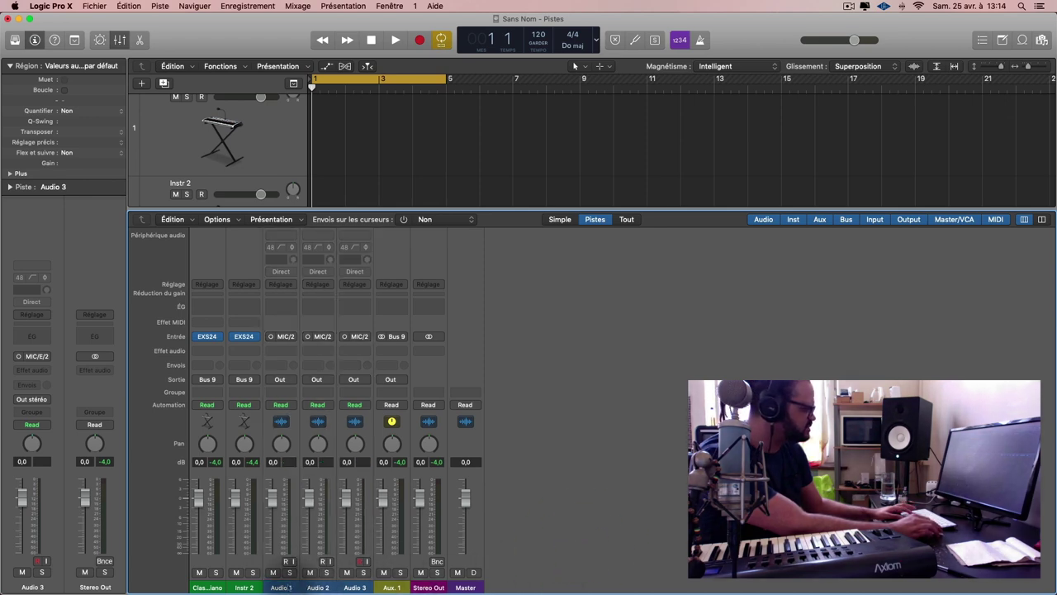
pyautogui.click(281, 587)
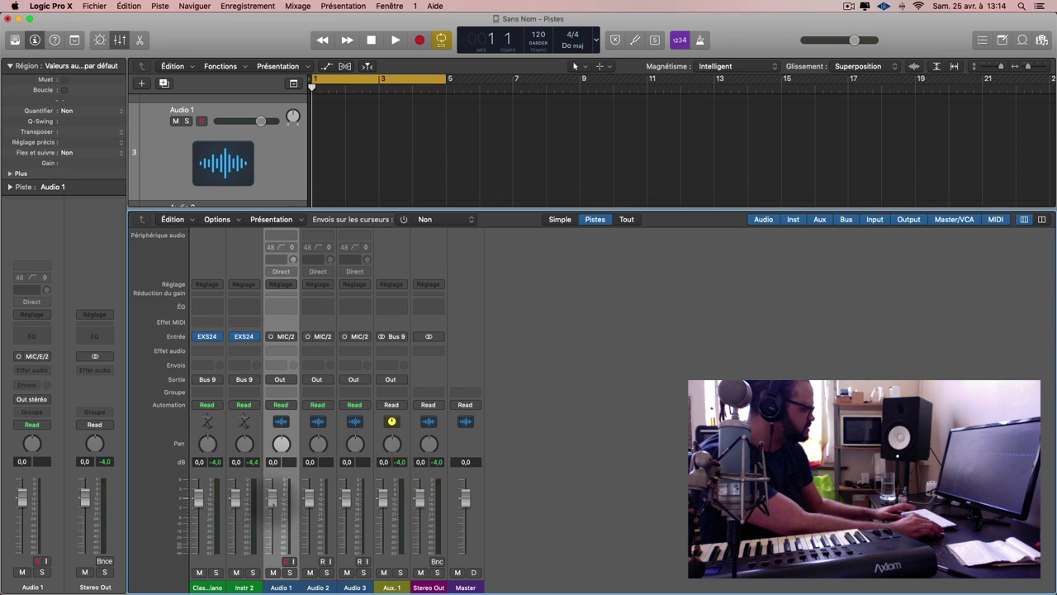
pyautogui.click(273, 500)
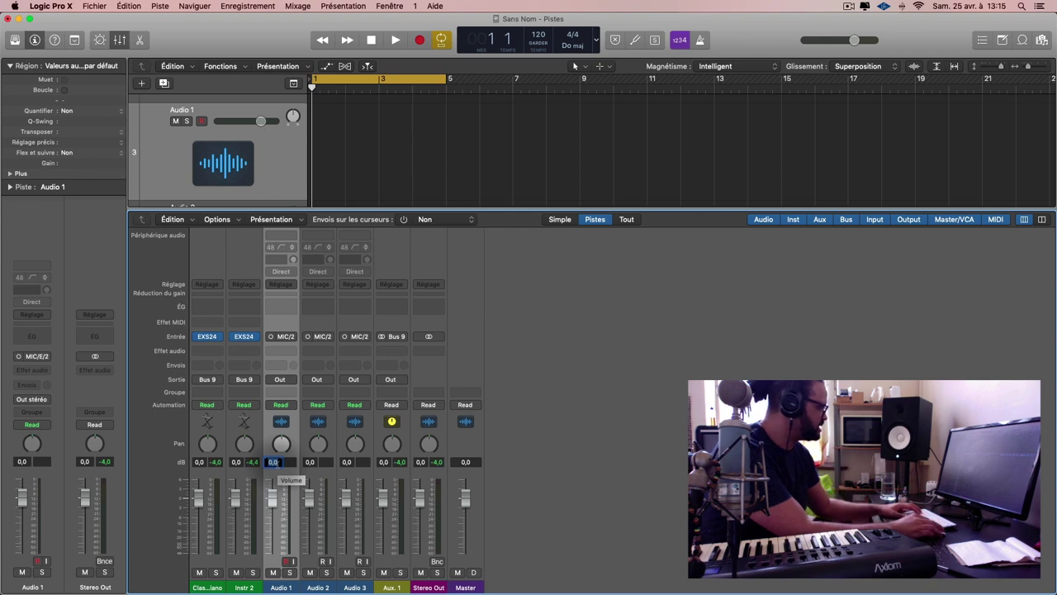
pyautogui.write('+3')
pyautogui.press('Return')
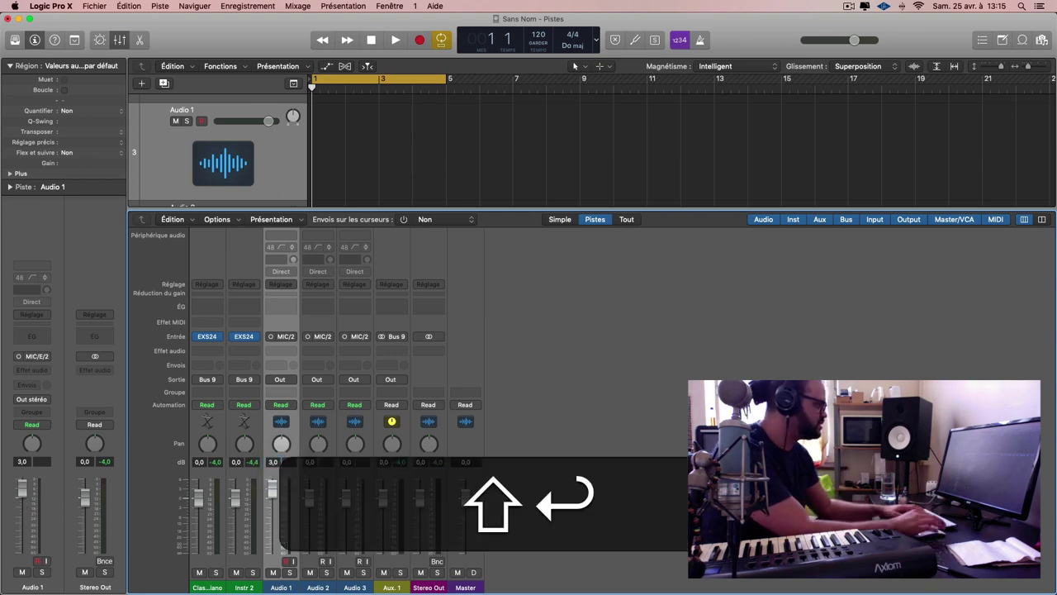
# Raise the Audio 1 volume fader to 6.0 dB and reset it to its default level
pyautogui.moveTo(273, 482); pyautogui.dragTo(272, 478)
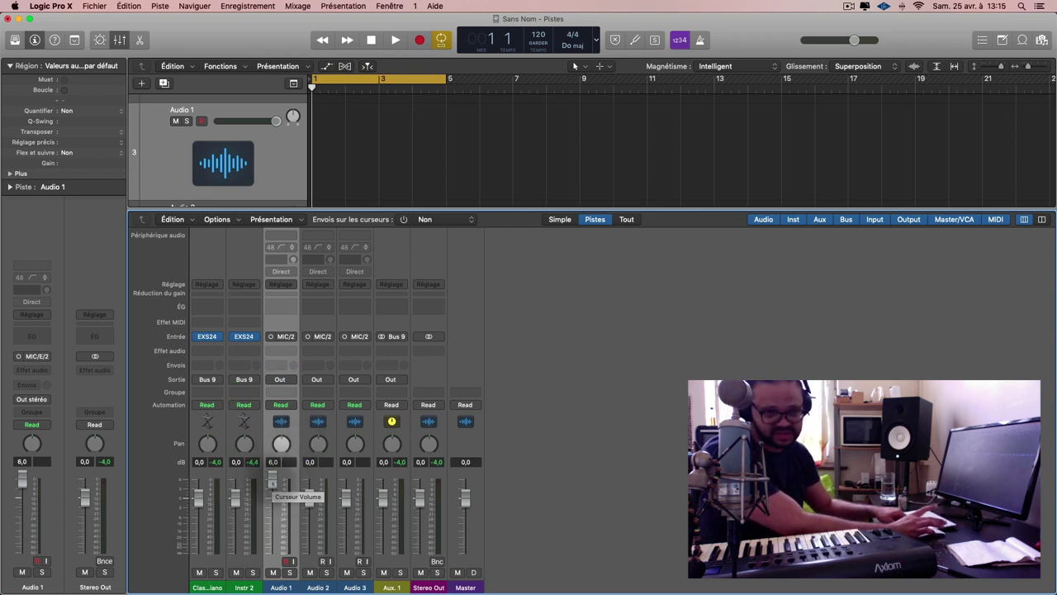
pyautogui.keyDown('alt'); pyautogui.click(273, 483); pyautogui.keyUp('alt')
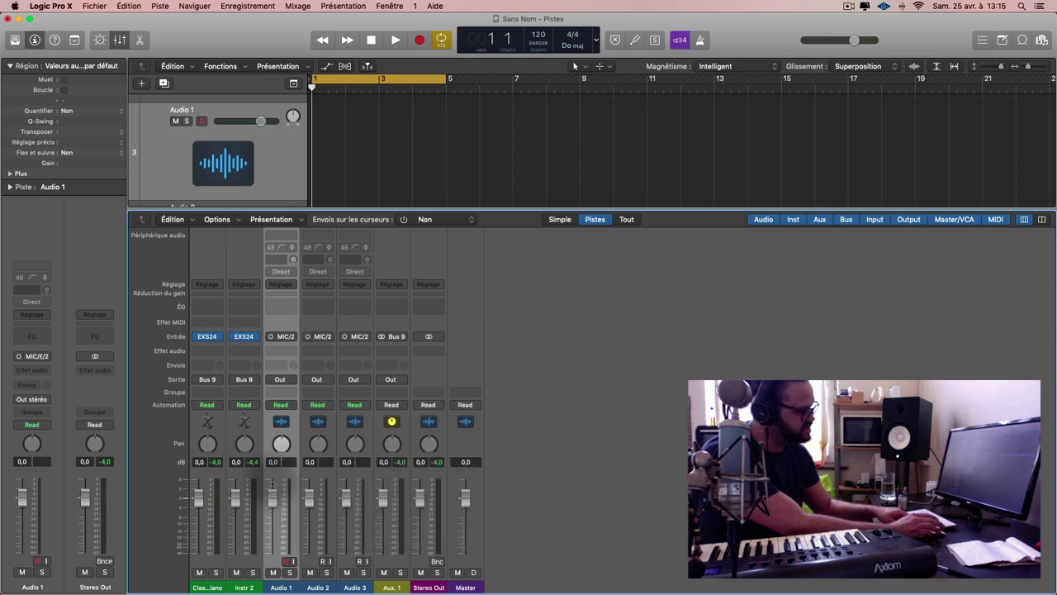
# Select the Audio 1 to Audio 3 channel strips and set their volume together to +3 dB
pyautogui.keyDown('shift'); pyautogui.click(355, 580); pyautogui.keyUp('shift')
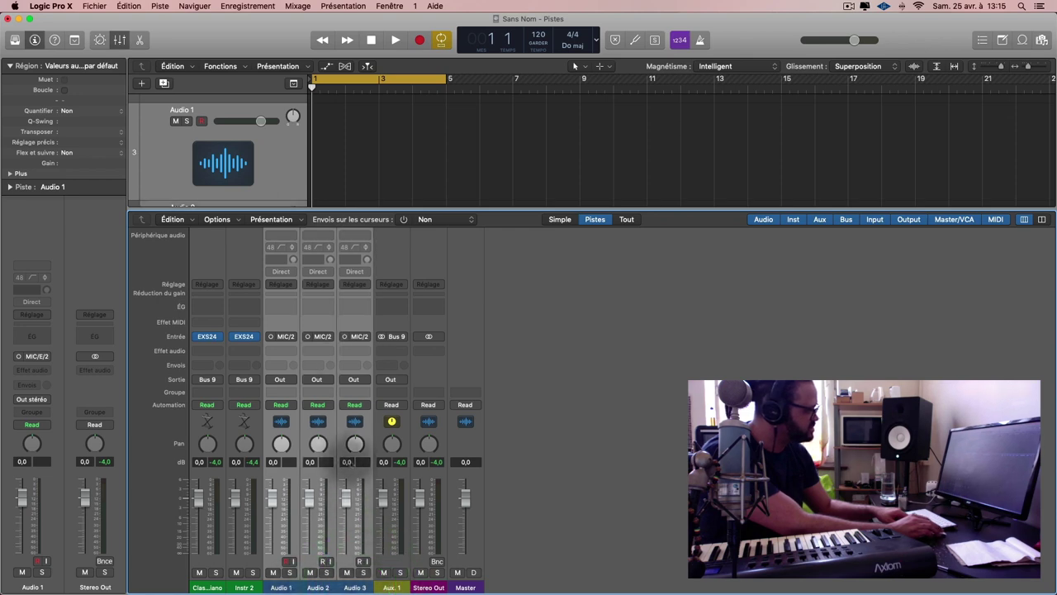
pyautogui.doubleClick(348, 462)
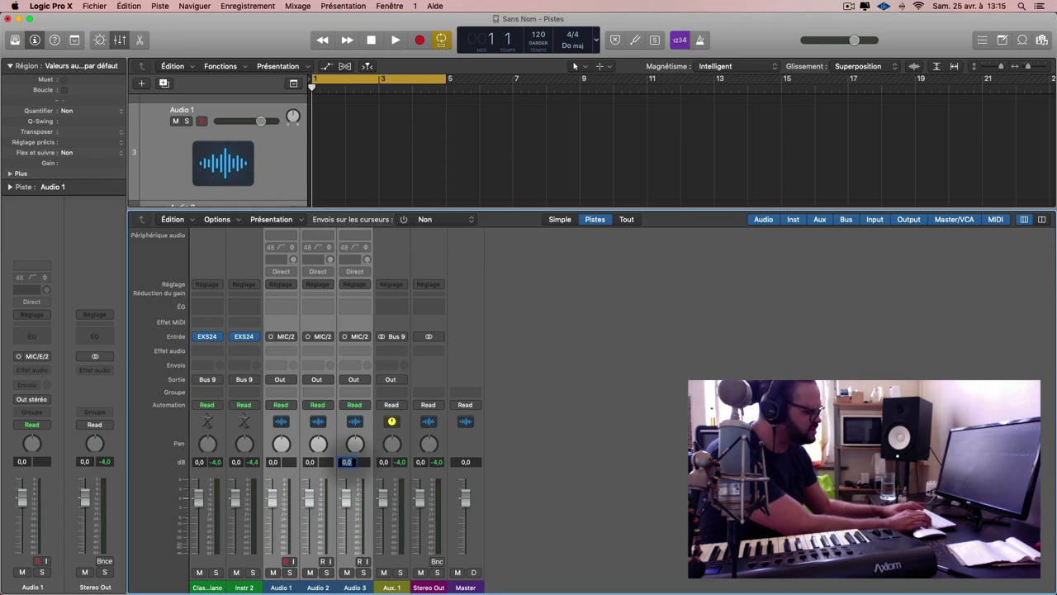
pyautogui.press('shift')
pyautogui.write('+3')
pyautogui.press('Return')
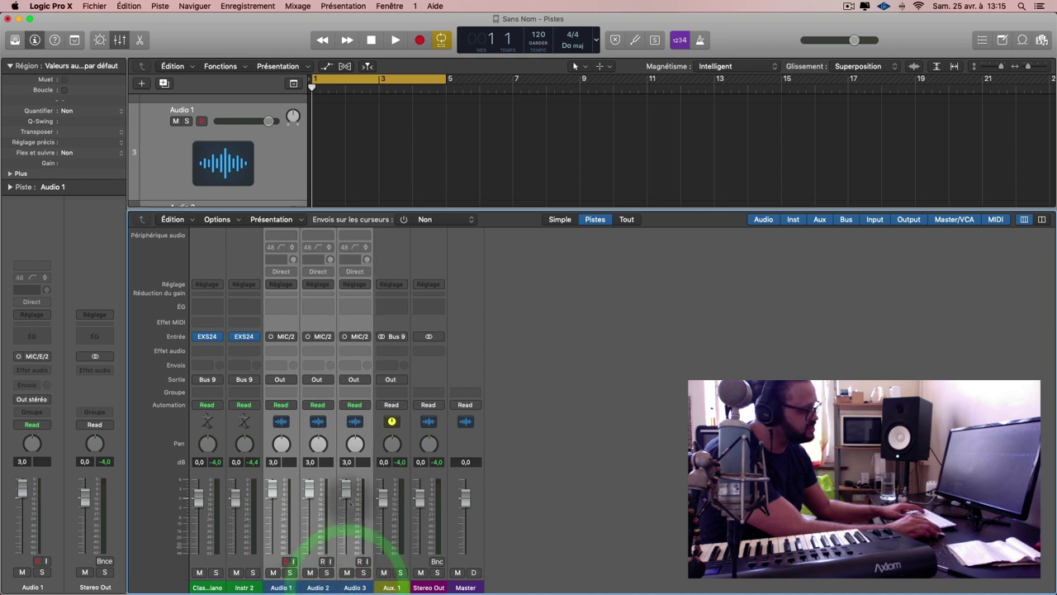
# Select only the Audio 2 channel strip and set its volume to +6 dB
pyautogui.click(318, 585)
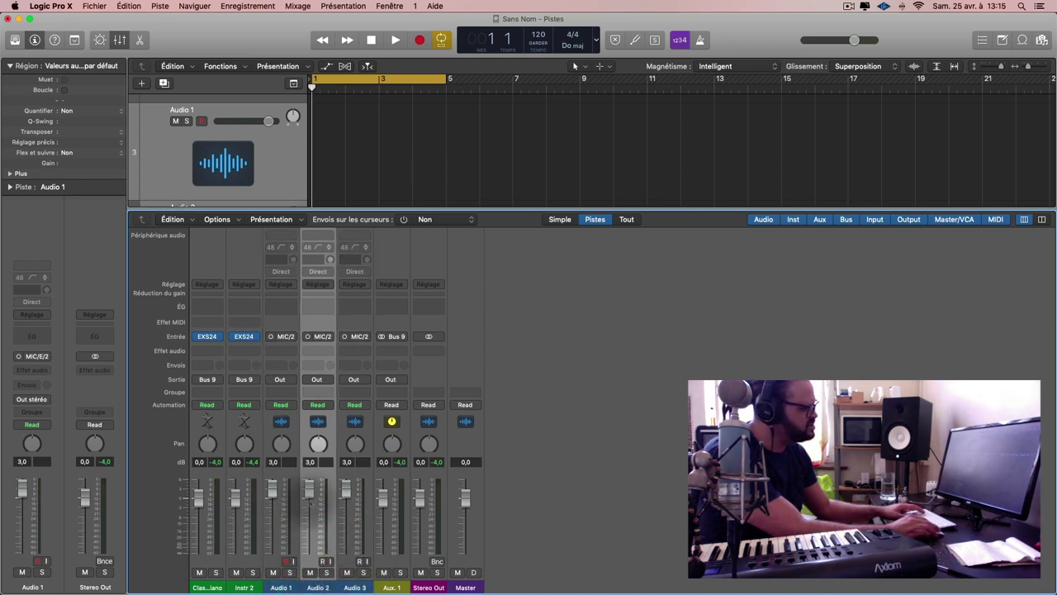
pyautogui.doubleClick(311, 462)
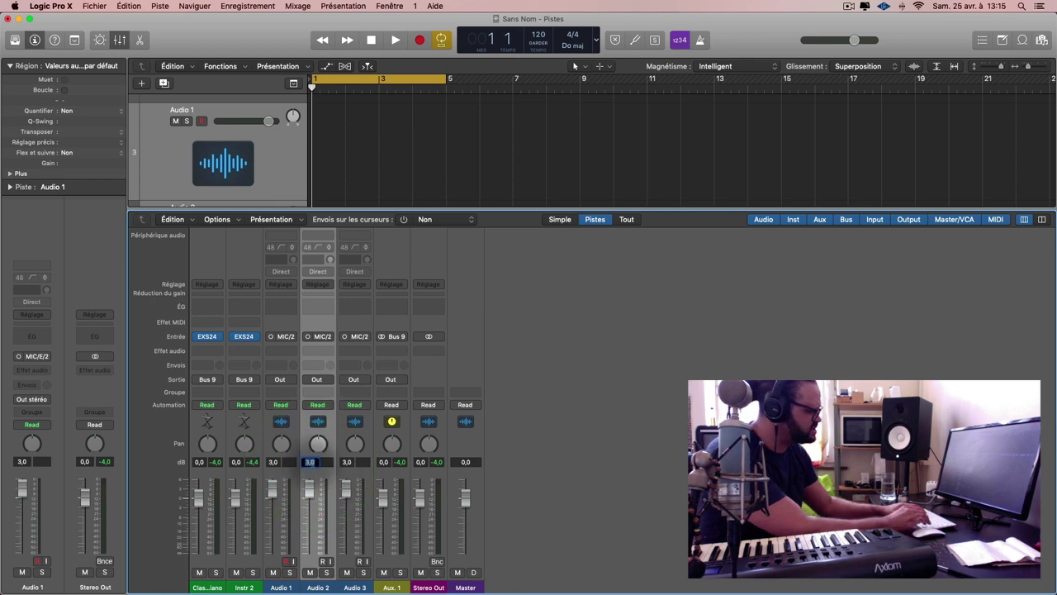
pyautogui.press('shift')
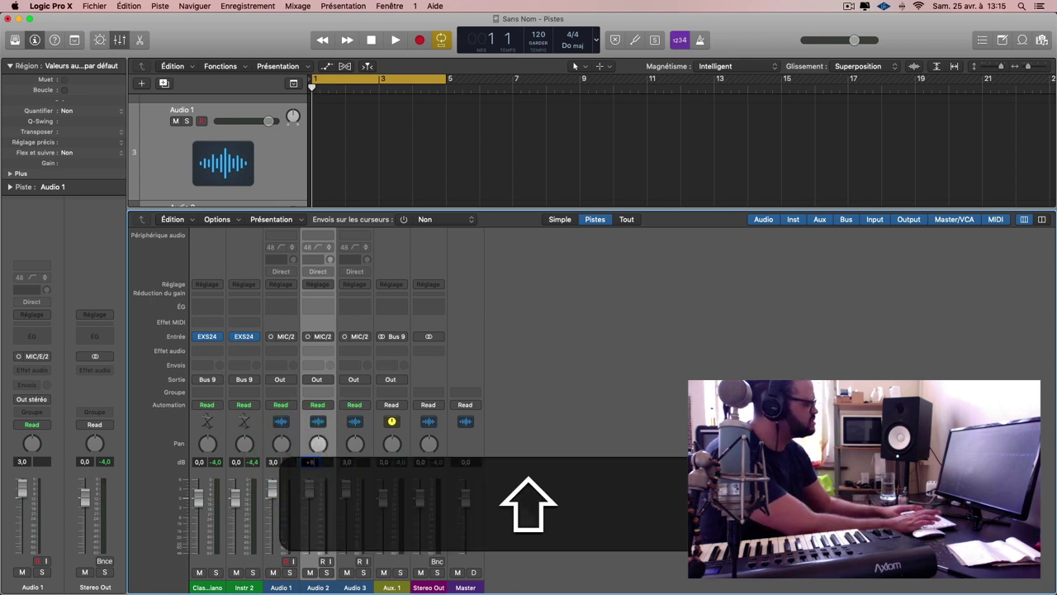
pyautogui.write('+6')
pyautogui.press('Return')
pyautogui.press('Return')
pyautogui.press('Return')
pyautogui.press('Return')
pyautogui.press('Return')
pyautogui.press('Return')
# Enter +10 for the Audio 2 volume, correct the sign and apply -10 dB
pyautogui.doubleClick(312, 461)
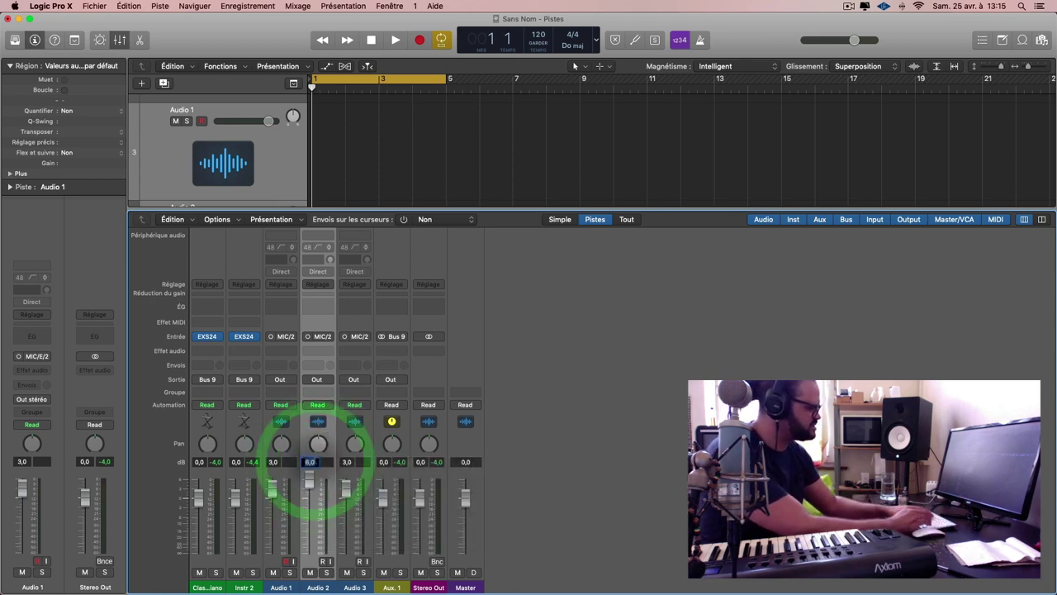
pyautogui.press('shift')
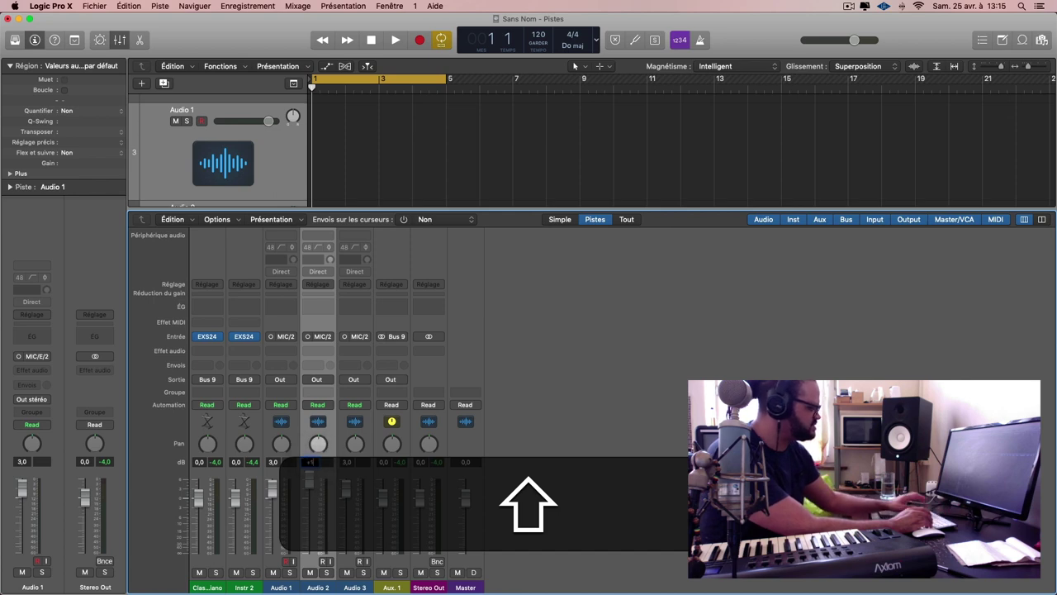
pyautogui.write('+10')
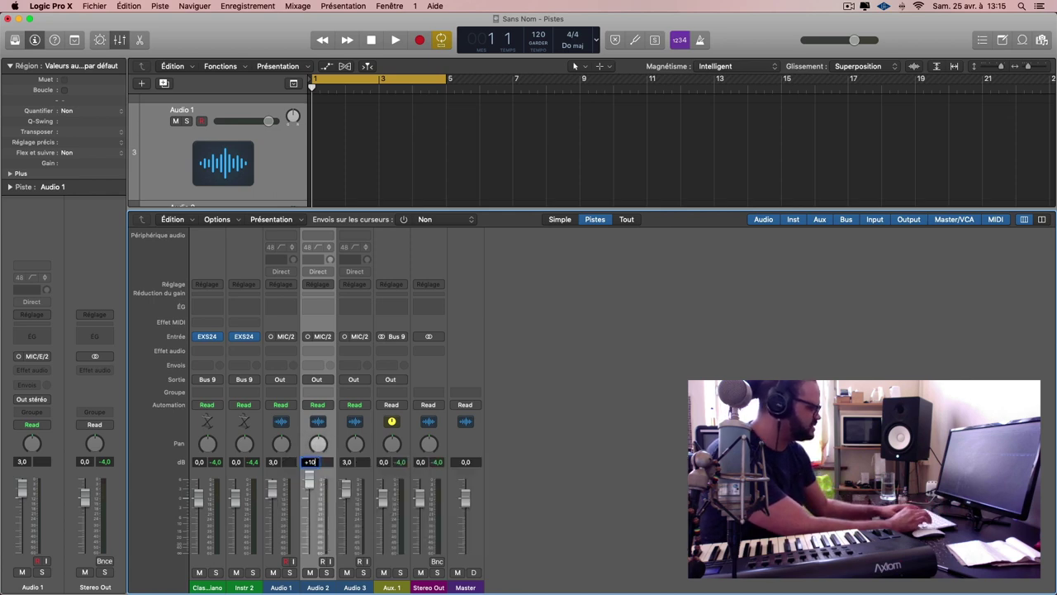
pyautogui.press('Left')
pyautogui.press('BackSpace')
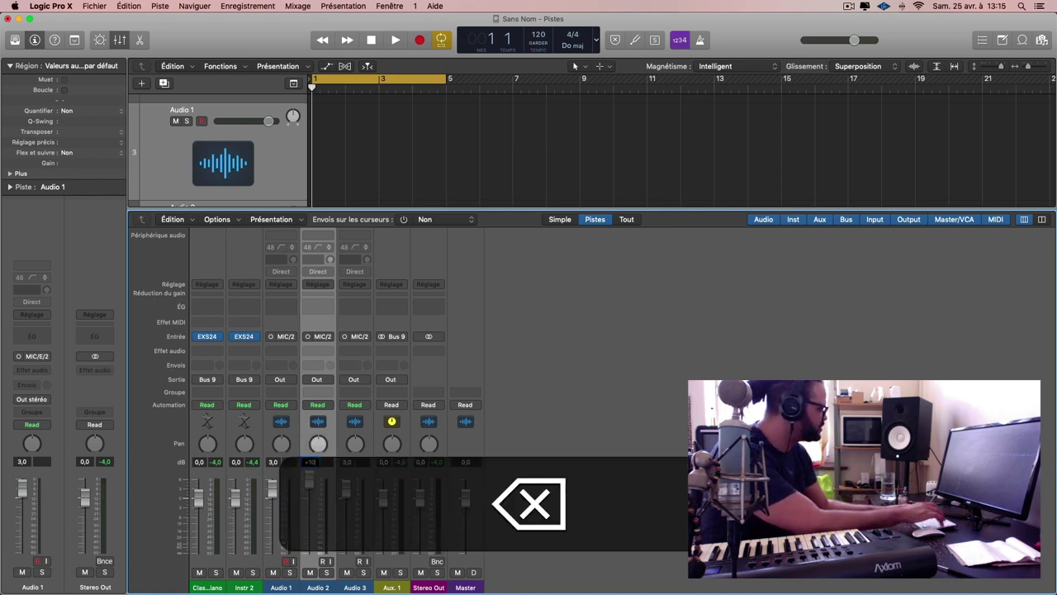
pyautogui.press('Left')
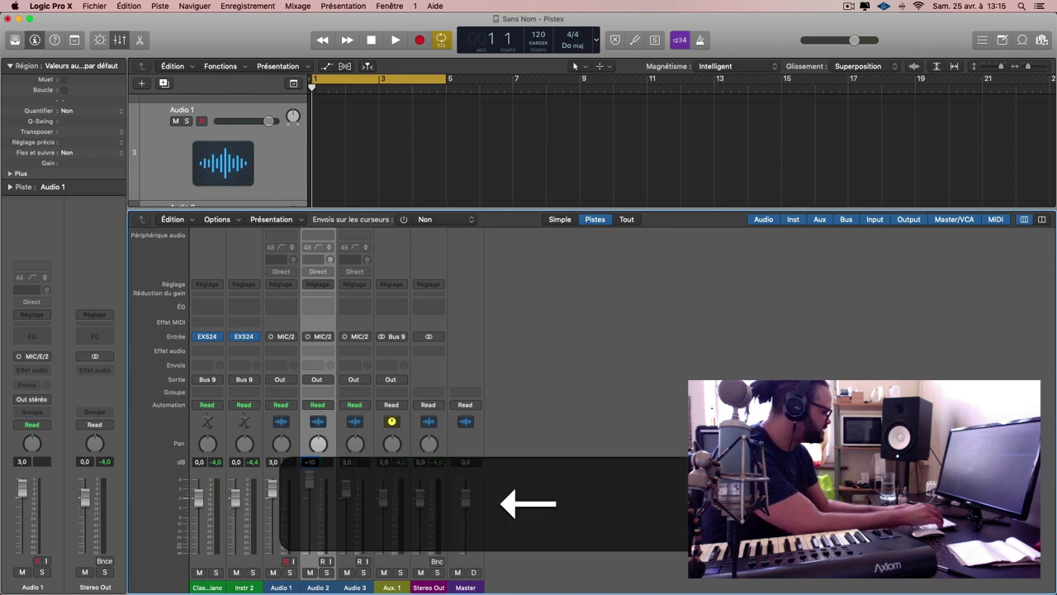
pyautogui.press('BackSpace')
pyautogui.press('shift')
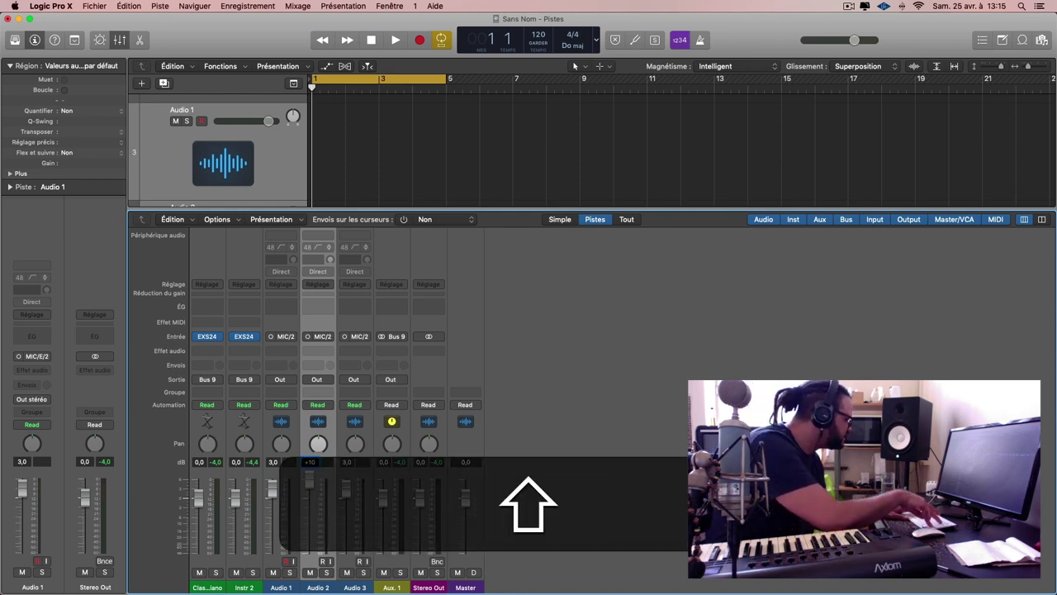
pyautogui.press('Left')
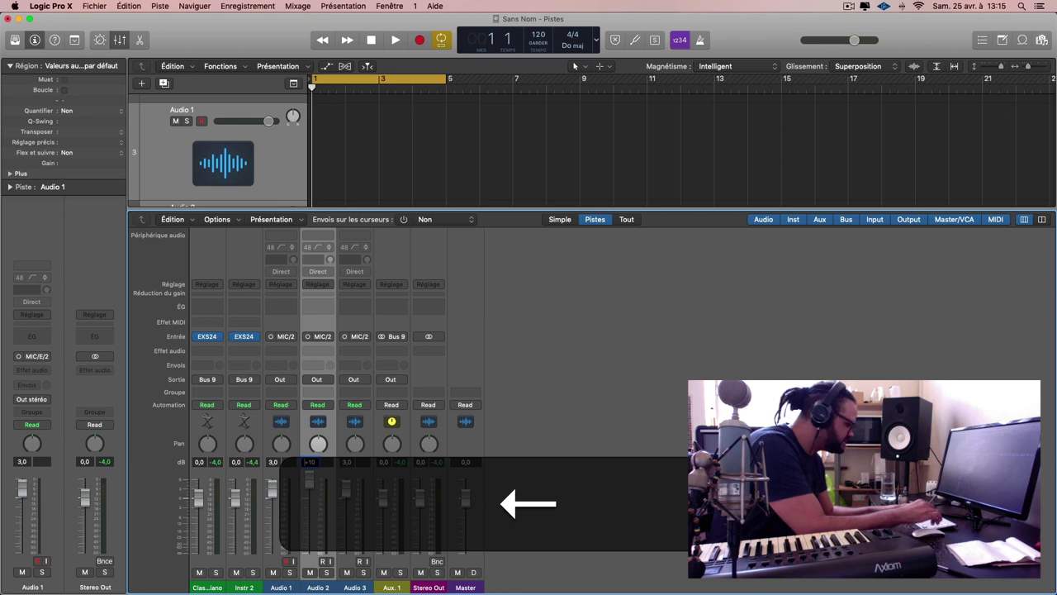
pyautogui.press('BackSpace')
pyautogui.press('Left')
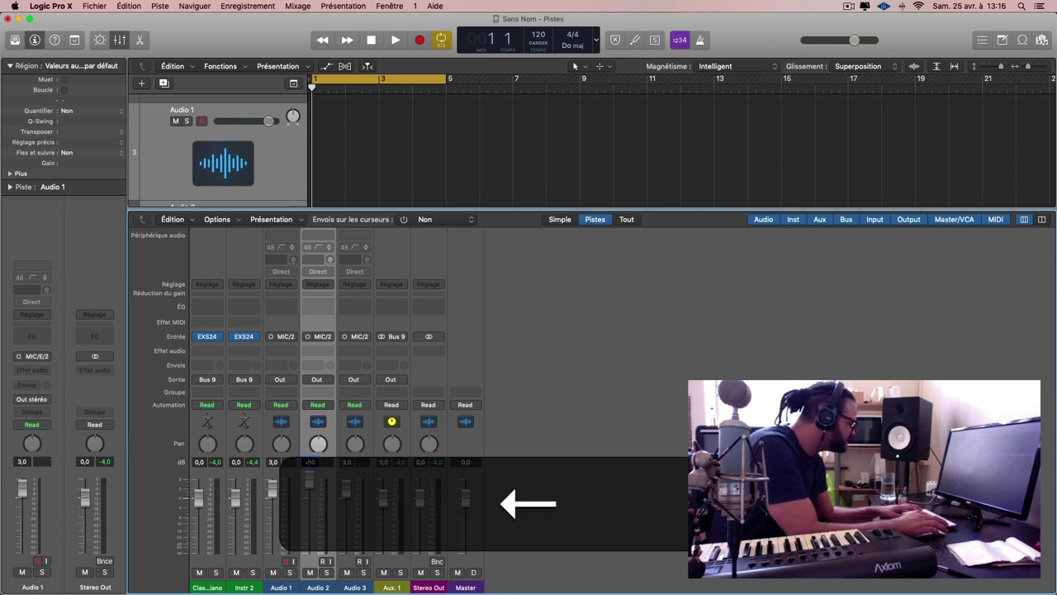
pyautogui.doubleClick(297, 463)
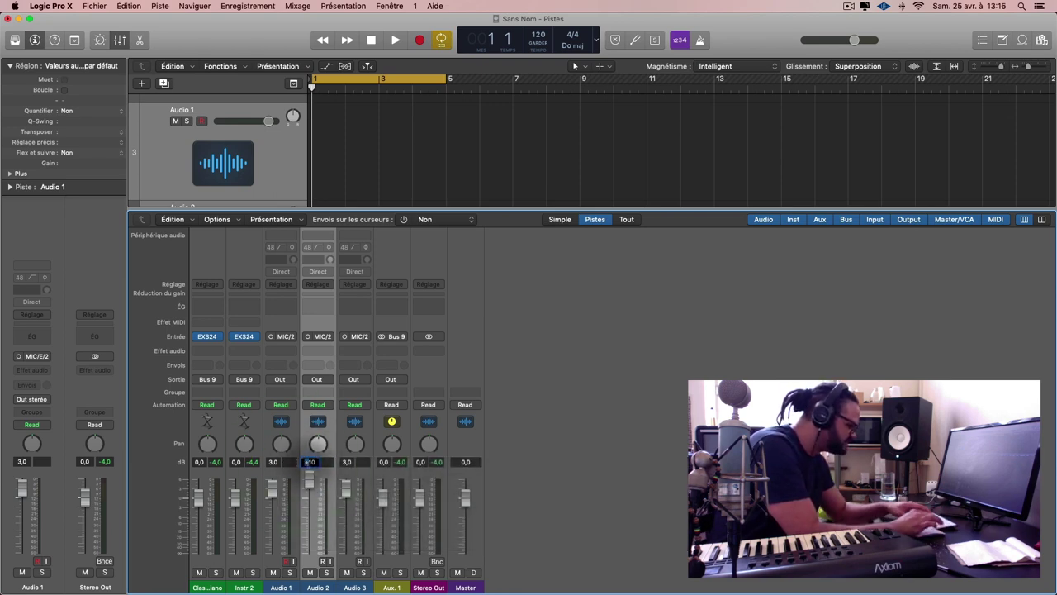
pyautogui.press('Left')
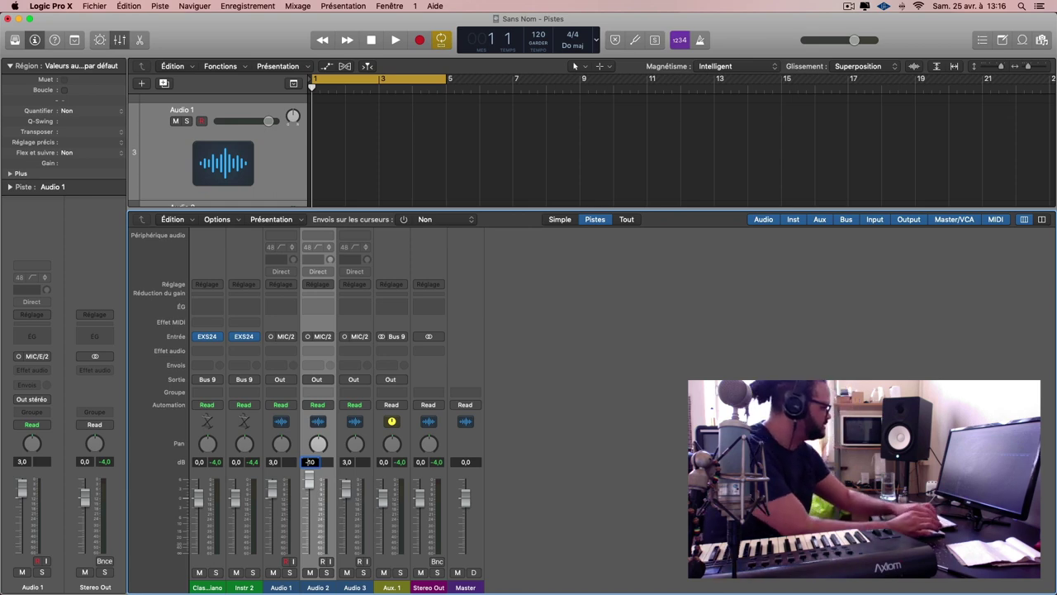
pyautogui.press('Return')
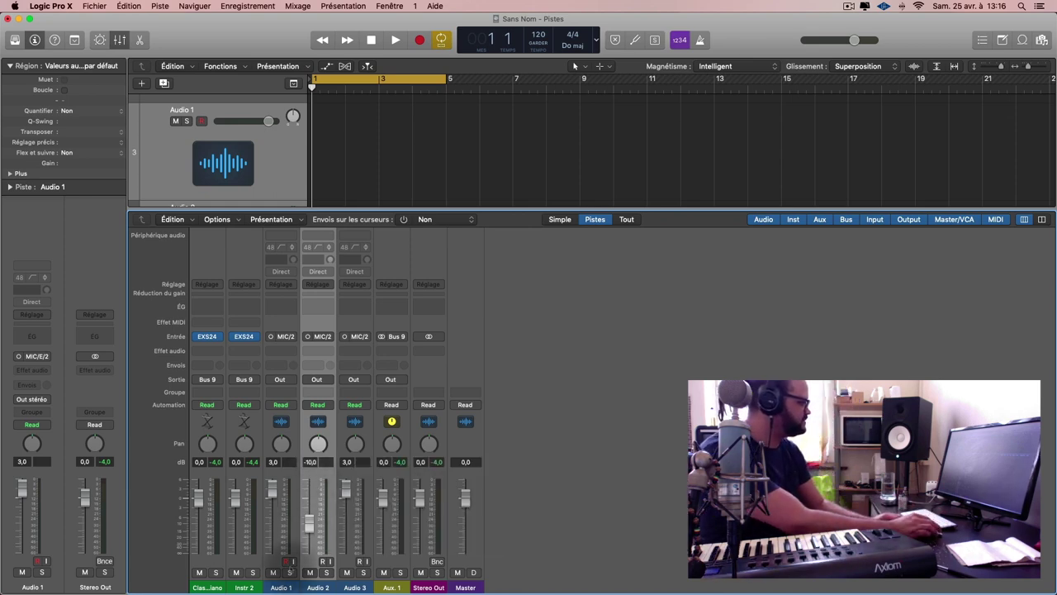
# Select the Audio 1 to Audio 3 channel strips and lower their faders together, taking Audio 1 to about -2.1 dB
pyautogui.moveTo(281, 587); pyautogui.dragTo(349, 573)
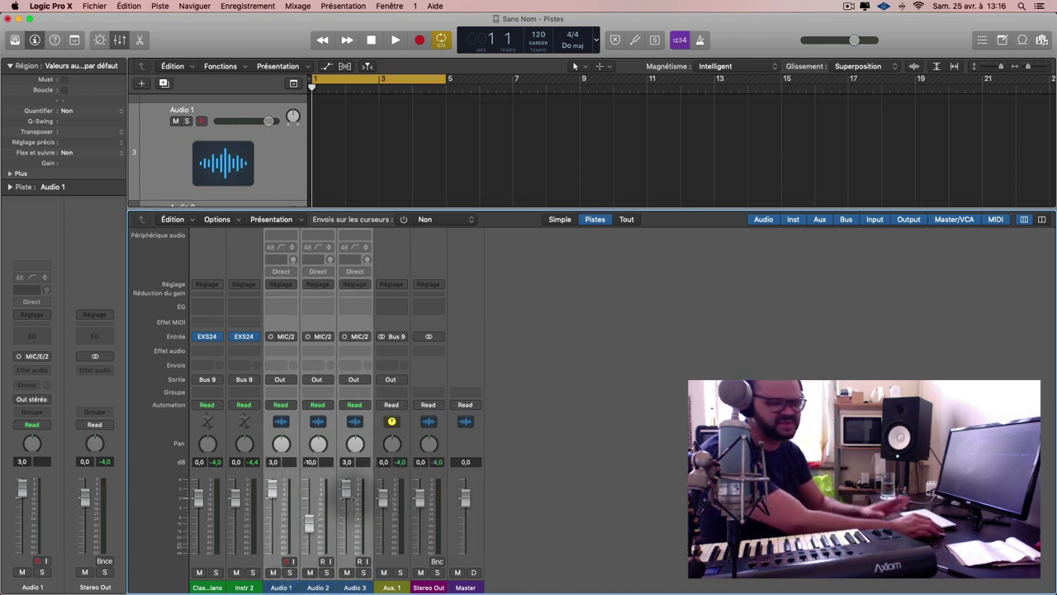
pyautogui.moveTo(367, 489); pyautogui.dragTo(344, 519)
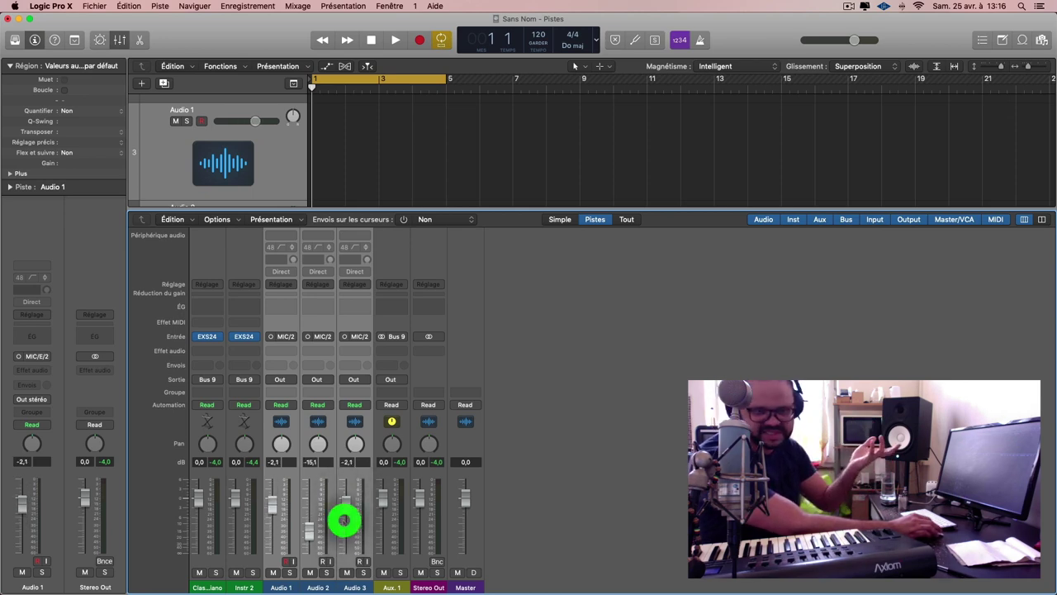
pyautogui.click(309, 557)
# Reset the volume faders of Audio 1, Audio 2 and Audio 3 individually to 0.0 dB
pyautogui.moveTo(274, 500); pyautogui.dragTo(275, 505)
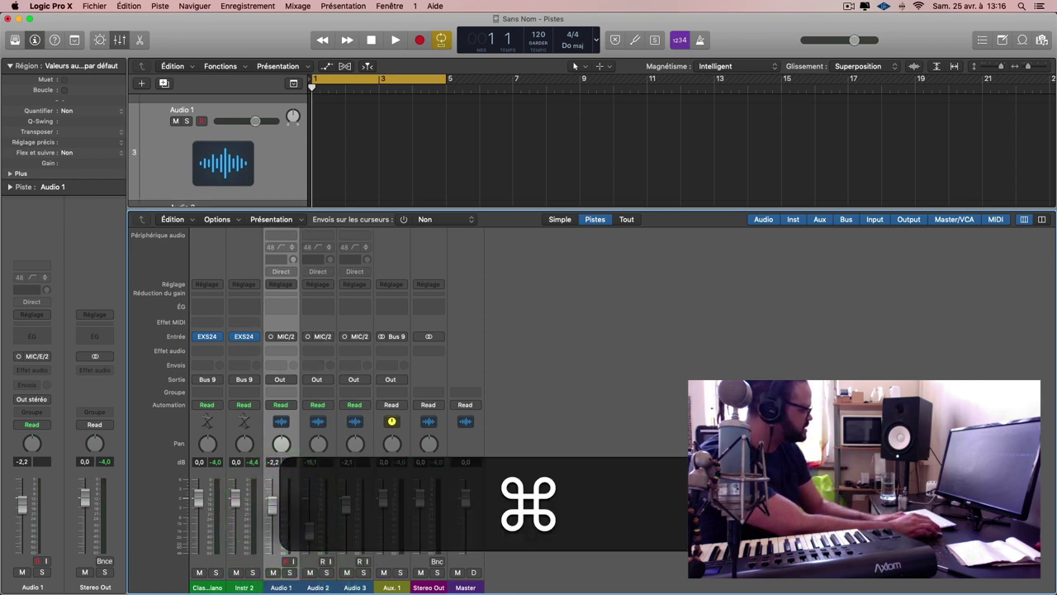
pyautogui.keyDown('alt'); pyautogui.click(271, 504); pyautogui.keyUp('alt')
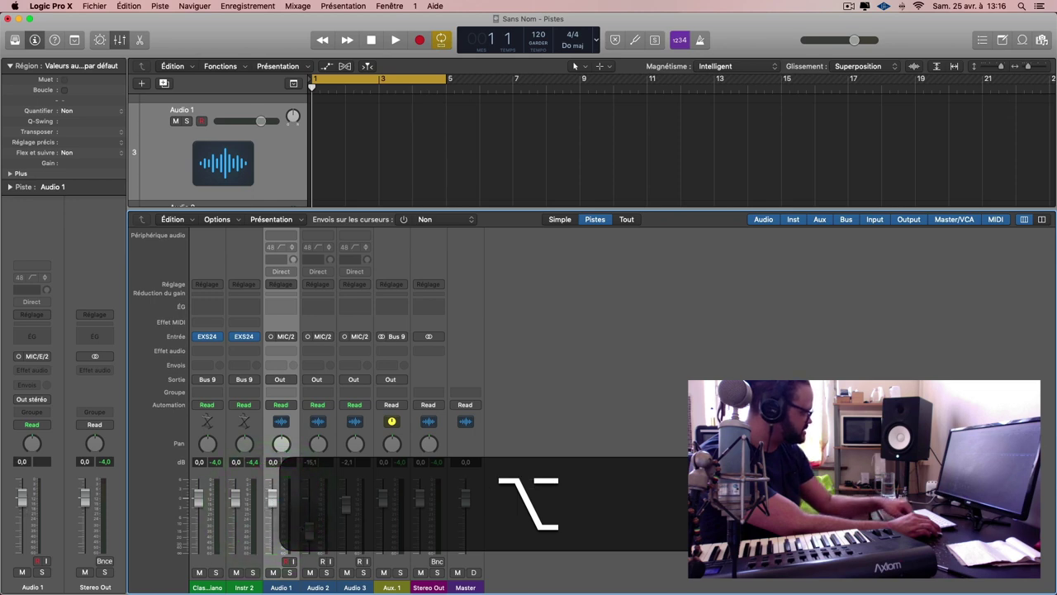
pyautogui.keyDown('alt'); pyautogui.click(313, 523); pyautogui.keyUp('alt')
pyautogui.keyDown('alt'); pyautogui.click(345, 508); pyautogui.keyUp('alt')
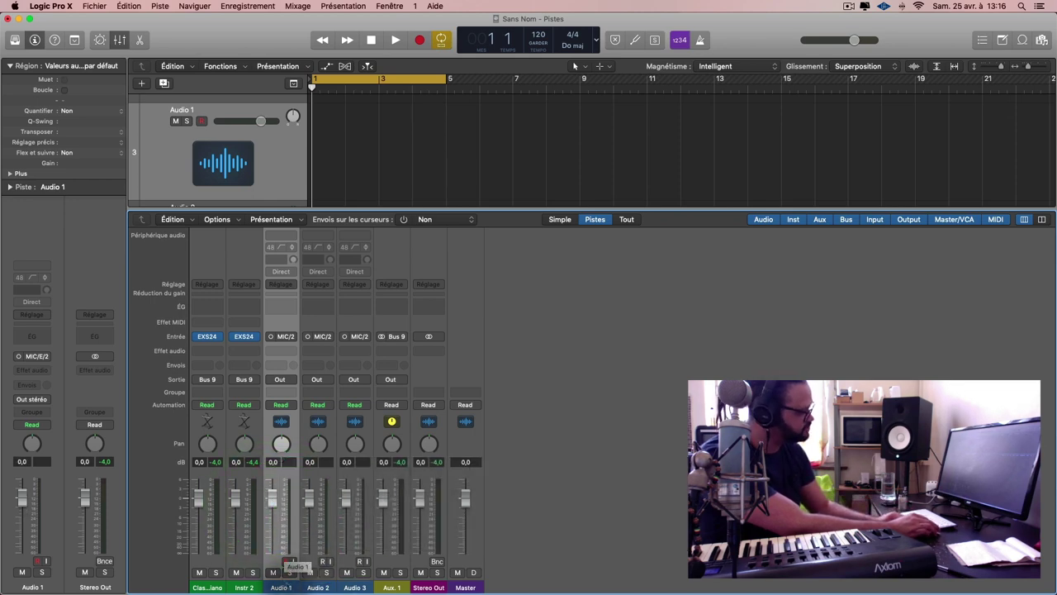
# Select the Audio 1 to Audio 3 channel strips together and try adjusting their pan knobs
pyautogui.click(354, 576)
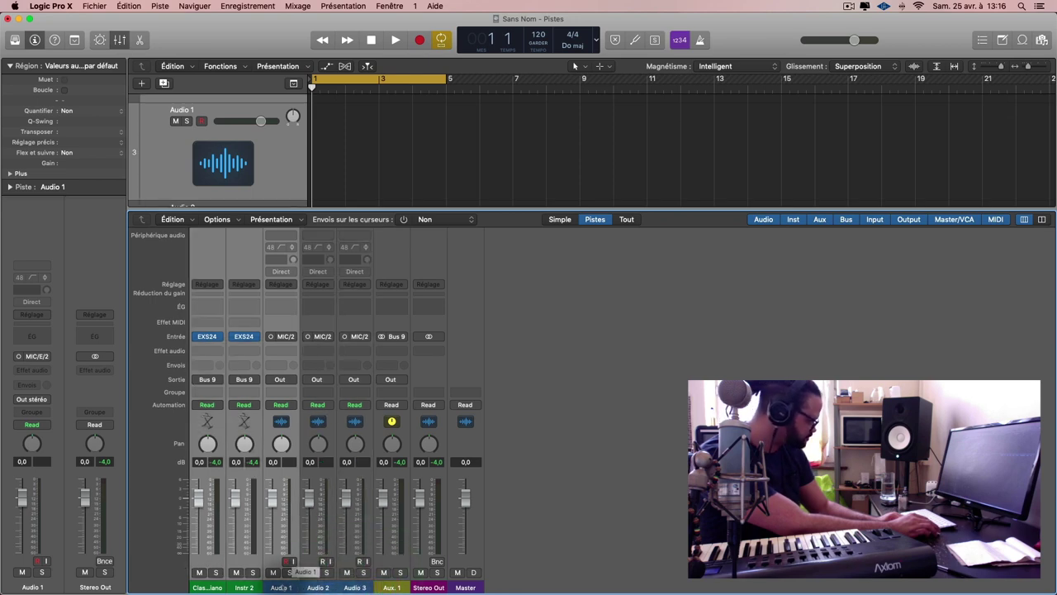
pyautogui.click(354, 573)
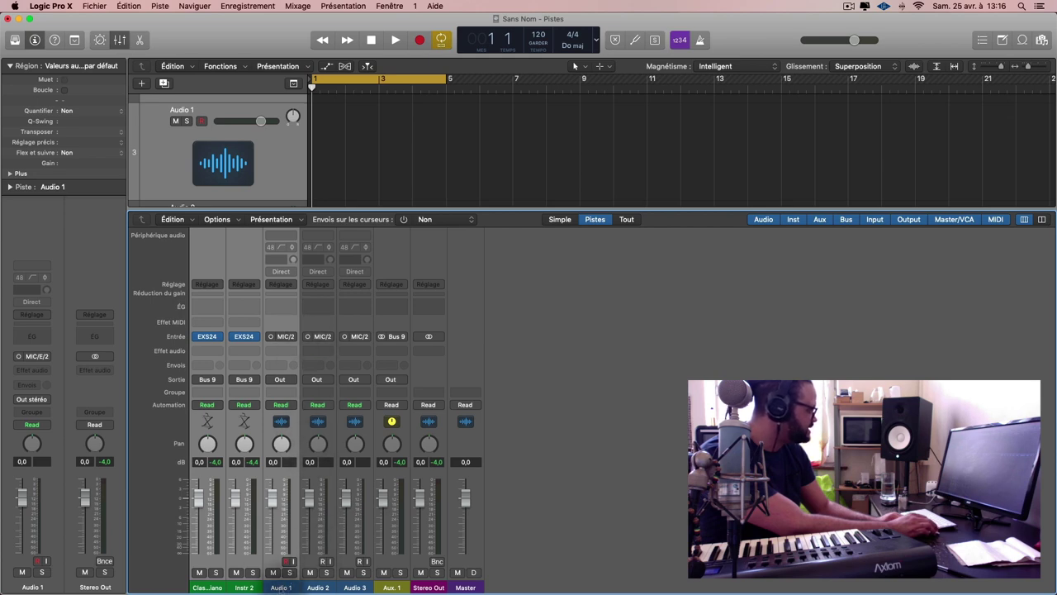
pyautogui.moveTo(285, 583); pyautogui.dragTo(355, 583)
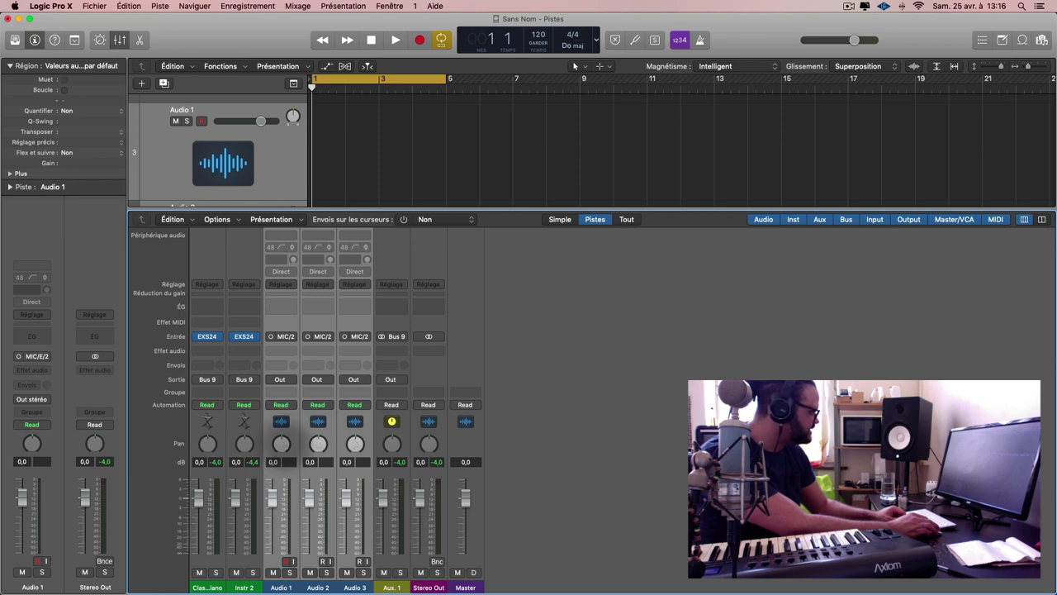
pyautogui.moveTo(281, 446); pyautogui.dragTo(344, 444)
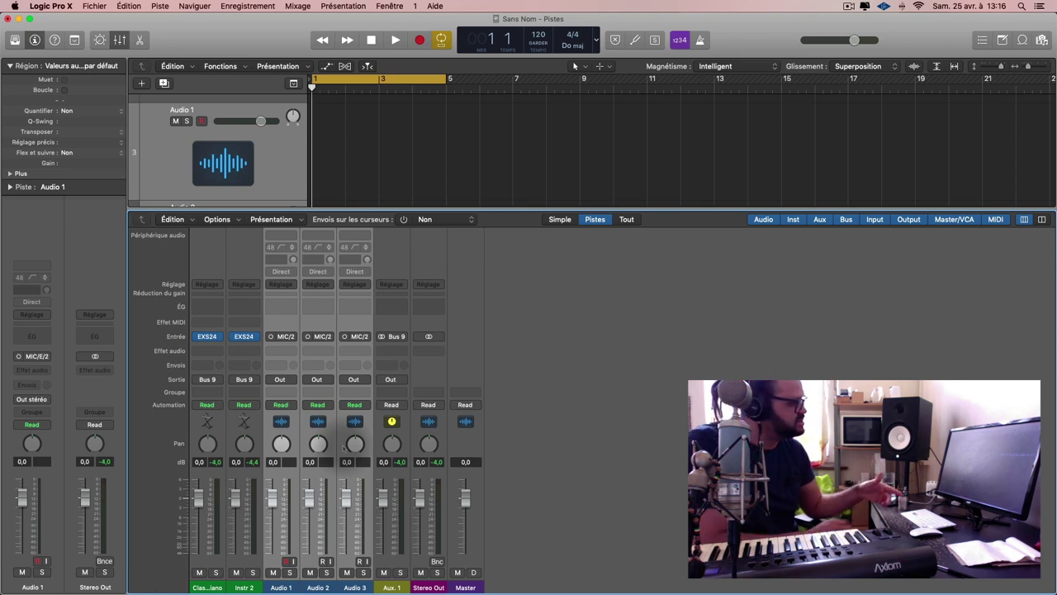
# Select only the Audio 1 channel strip, turn its pan knob and reset it to centre
pyautogui.click(280, 588)
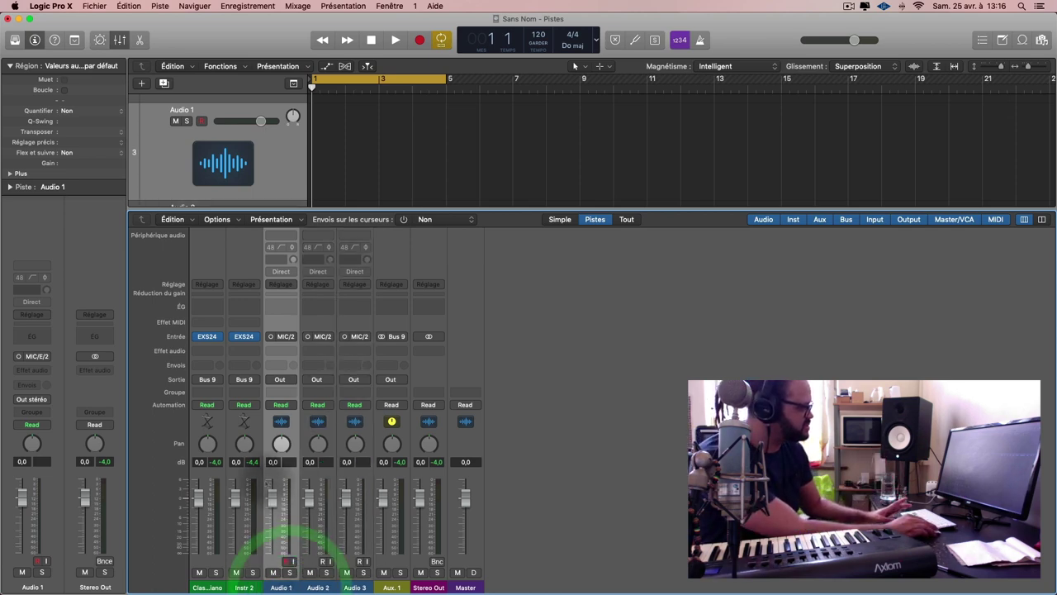
pyautogui.moveTo(281, 444)
pyautogui.mouseDown()
pyautogui.moveTo(279, 487)
pyautogui.moveTo(285, 421)
pyautogui.moveTo(306, 426)
pyautogui.moveTo(302, 443)
pyautogui.mouseUp()
pyautogui.keyDown('alt'); pyautogui.click(279, 439); pyautogui.keyUp('alt')
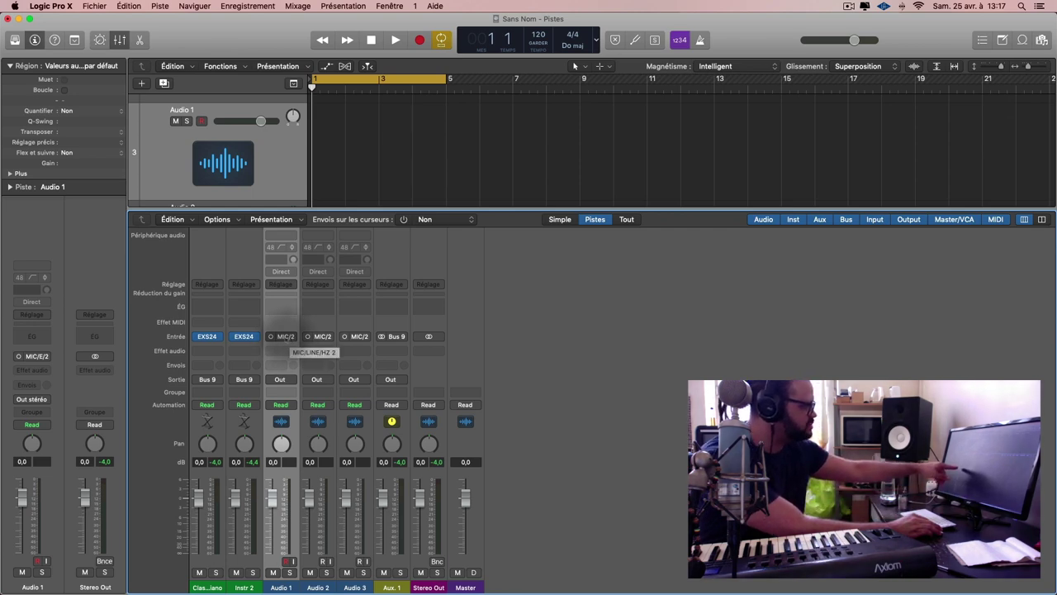
# Review Audio 1's input choices, then insert the ChromaVerb reverb as Mono->Stéréo in its audio effect slot and move the plug-in window aside
pyautogui.click(285, 336)
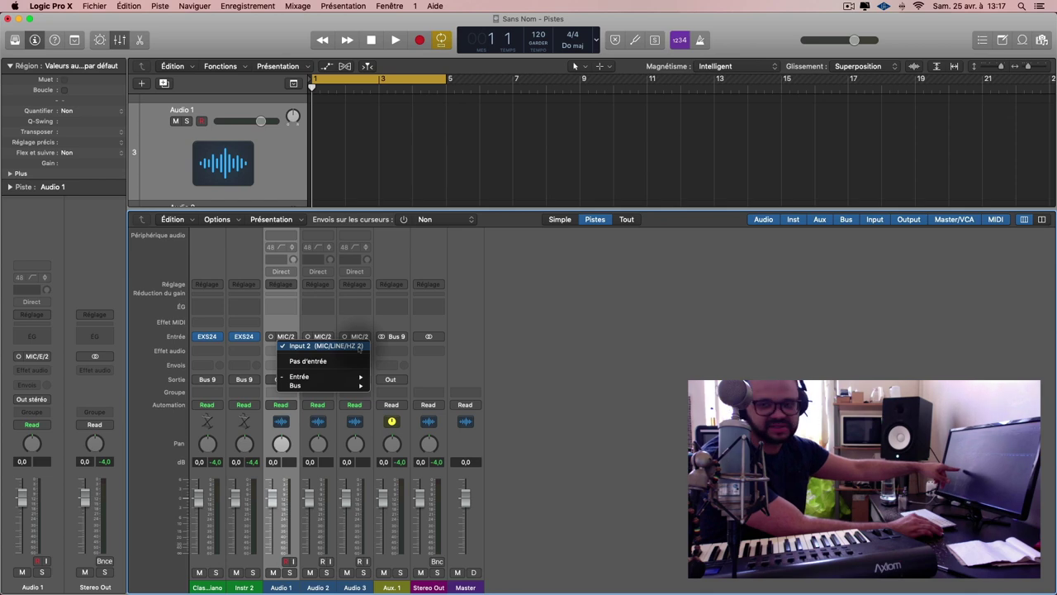
pyautogui.click(572, 356)
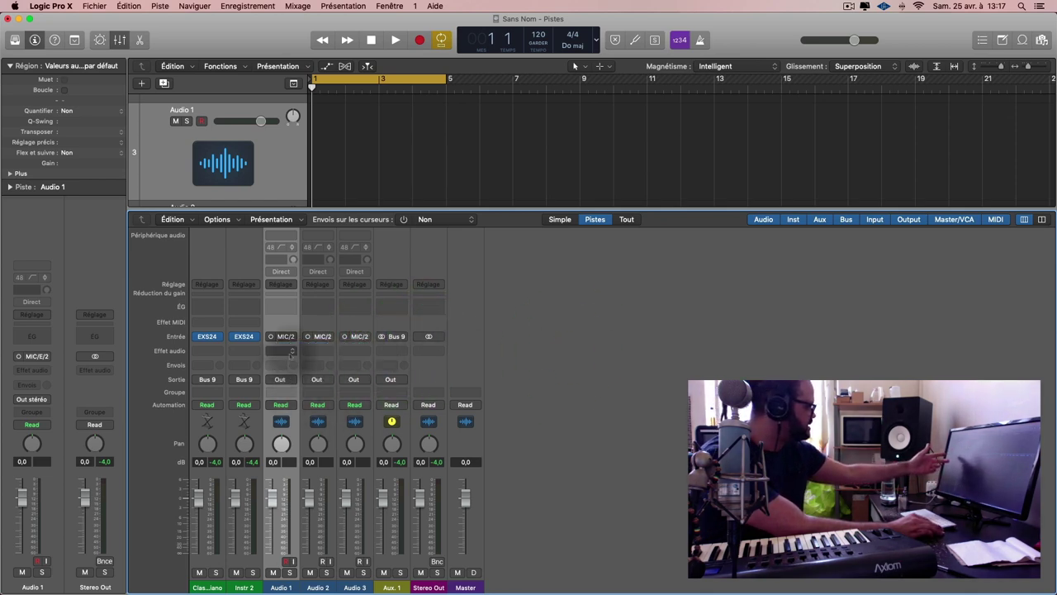
pyautogui.click(285, 351)
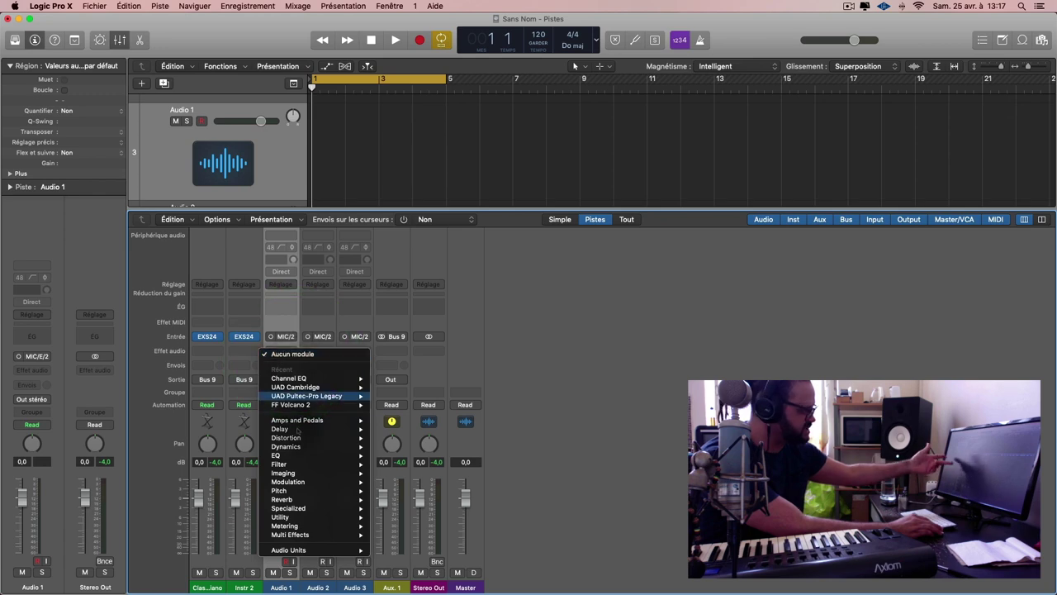
pyautogui.moveTo(328, 550)
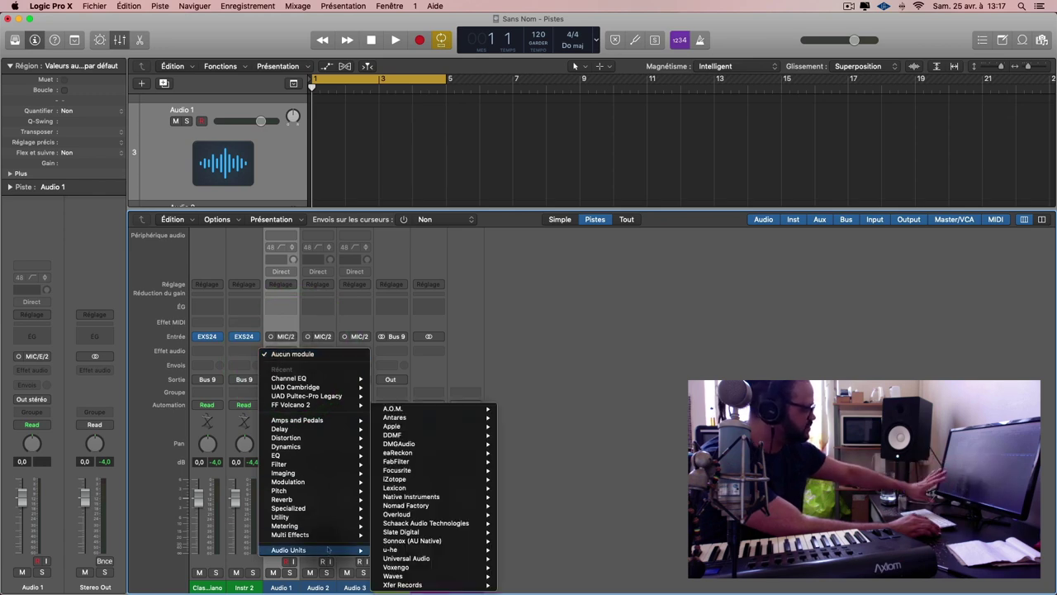
pyautogui.moveTo(336, 510)
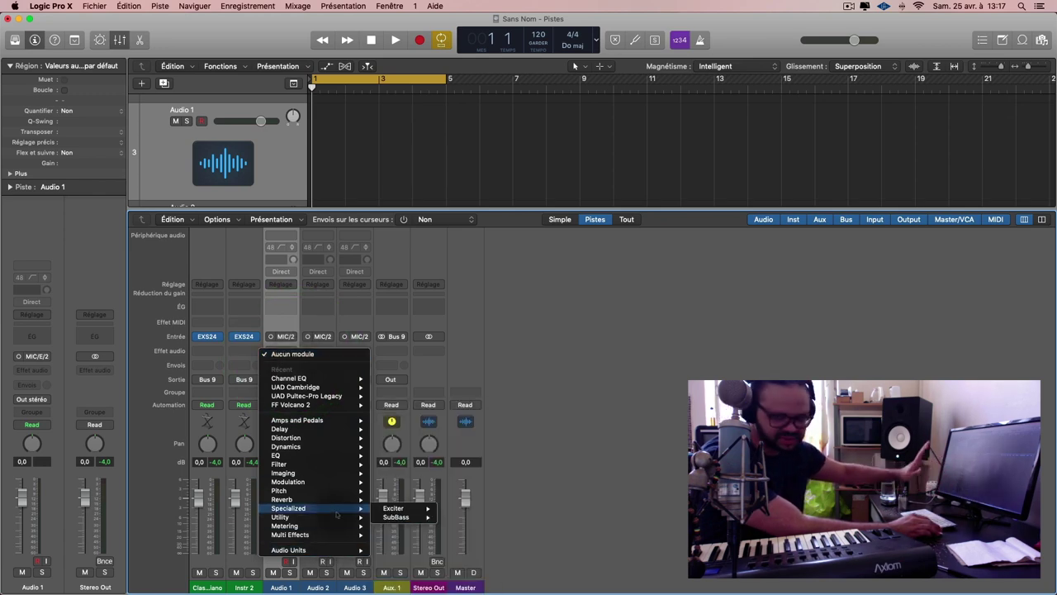
pyautogui.moveTo(331, 396)
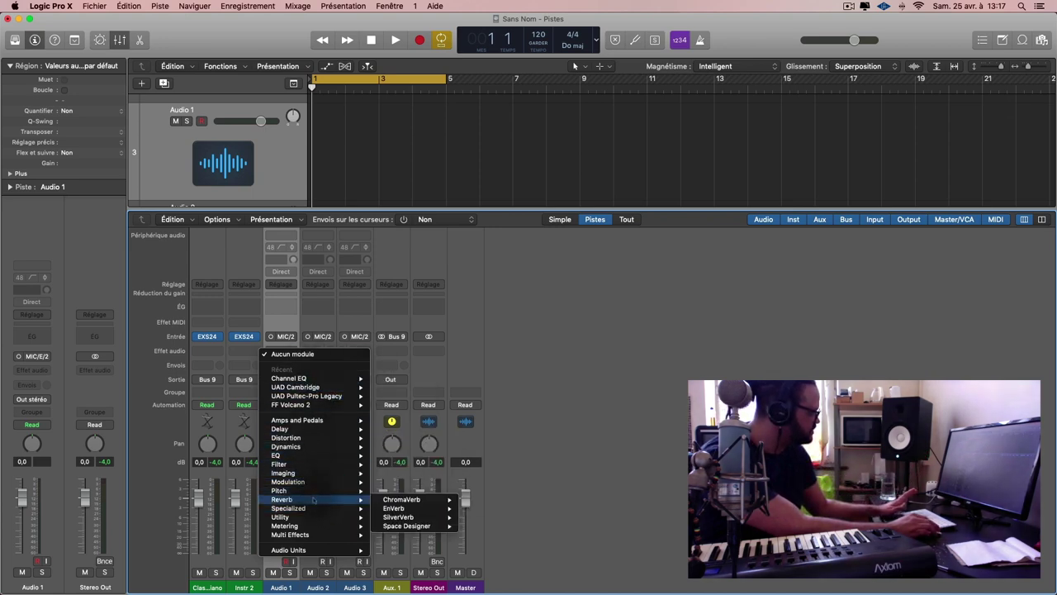
pyautogui.moveTo(412, 502)
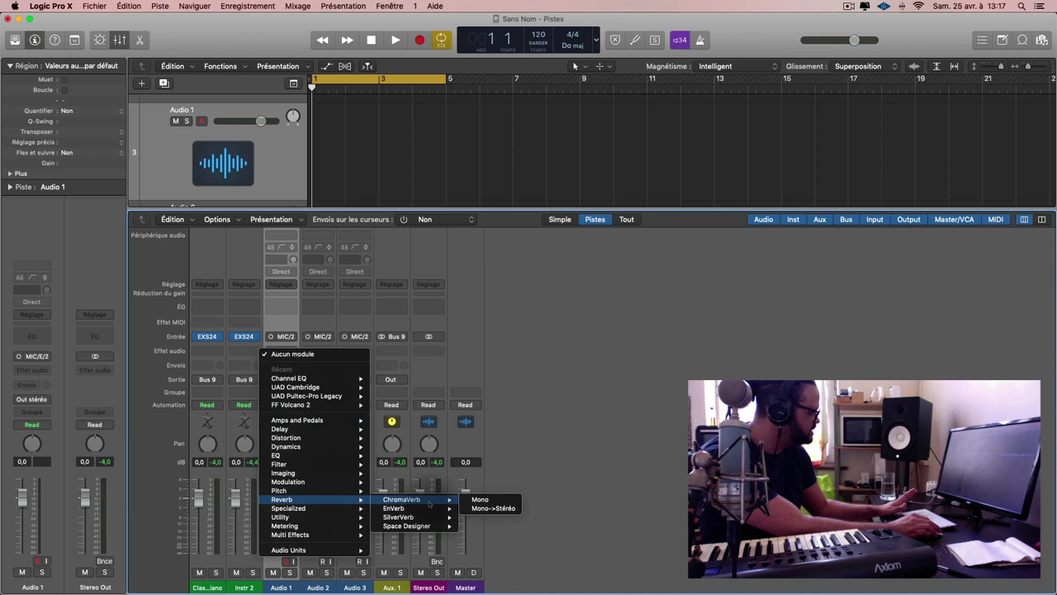
pyautogui.click(492, 508)
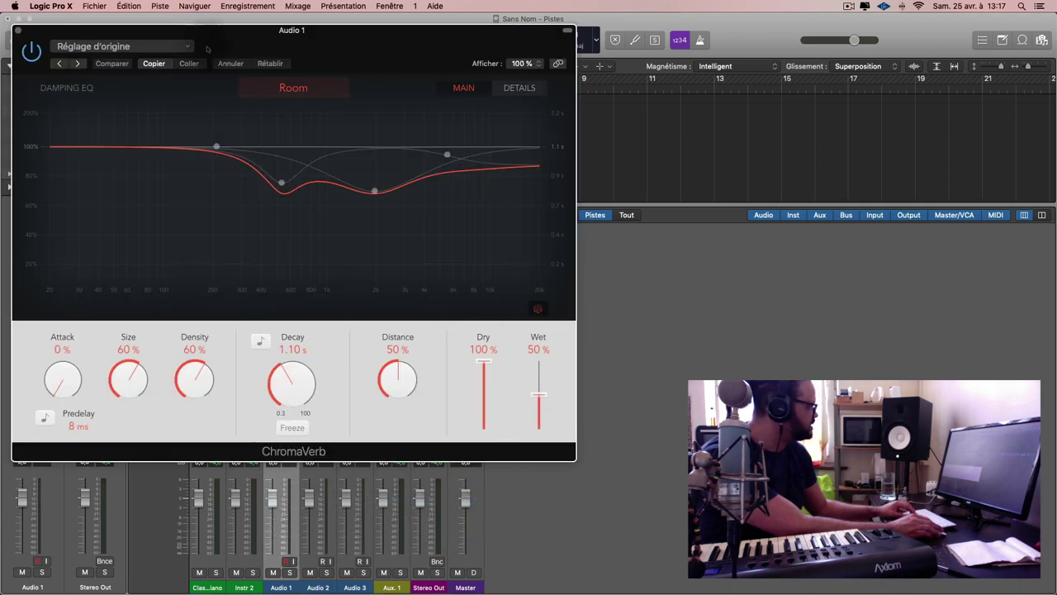
pyautogui.moveTo(270, 63); pyautogui.dragTo(752, 173)
# Hide the mixer, fit all the tracks in view and toggle record enable on Audio 1 to hear its input through ChromaVerb
pyautogui.click(370, 134)
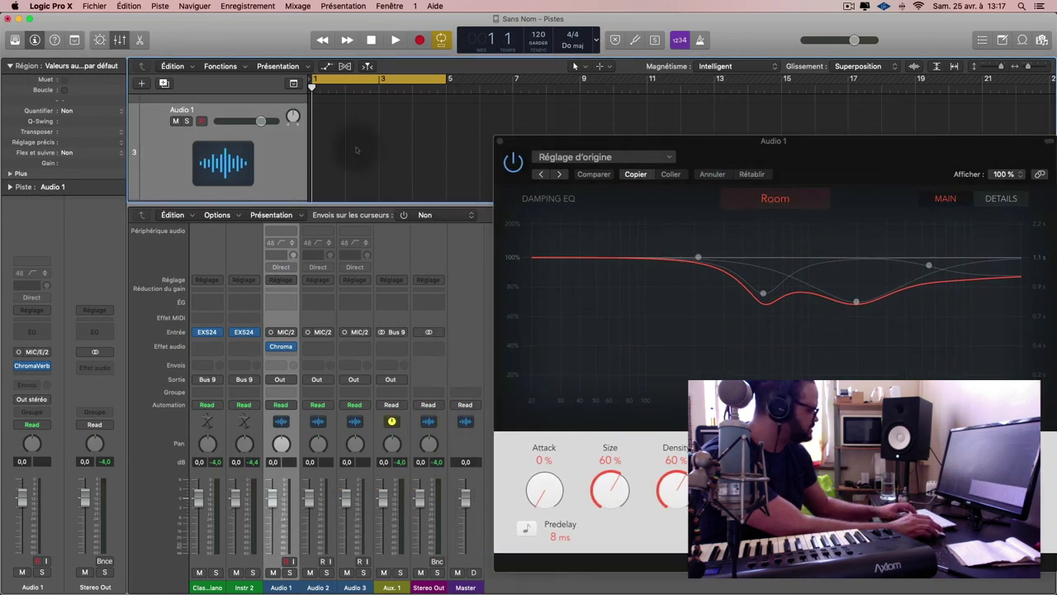
pyautogui.press('x')
pyautogui.scroll(-5, 348, 190)
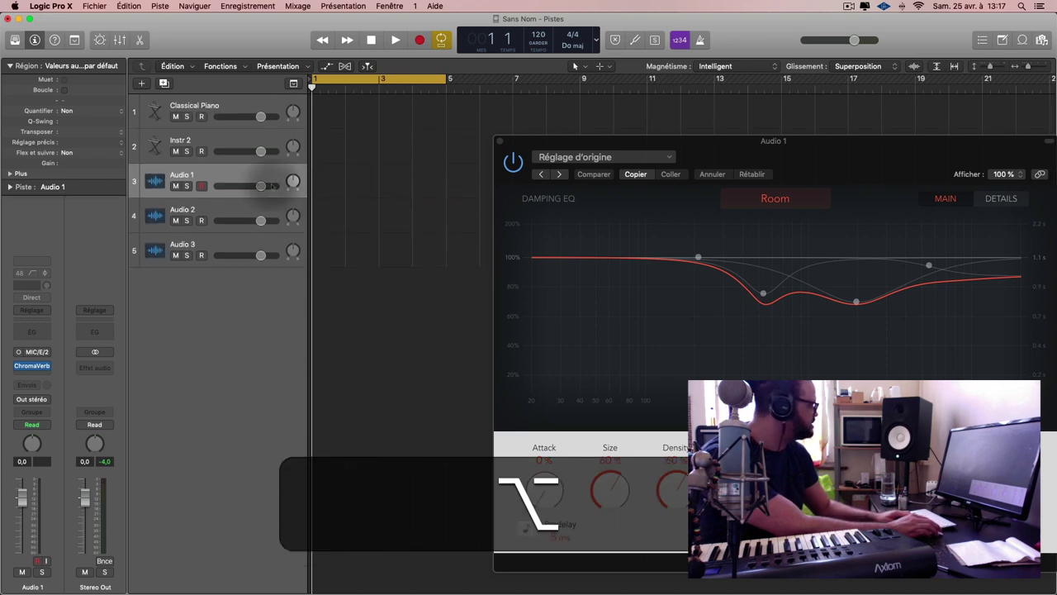
pyautogui.click(226, 173)
pyautogui.scroll(5, 229, 179)
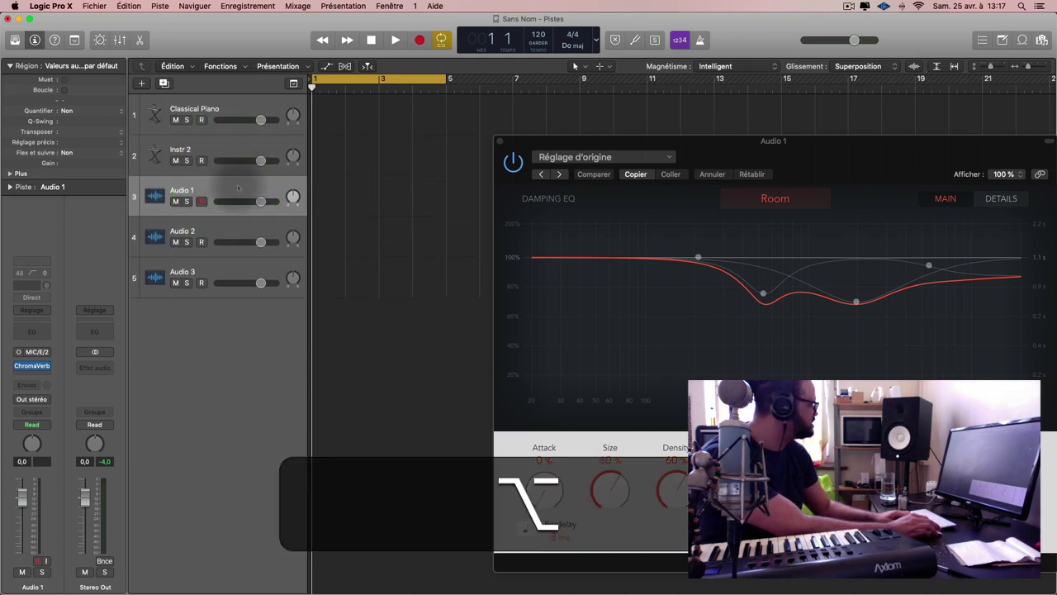
pyautogui.click(201, 261)
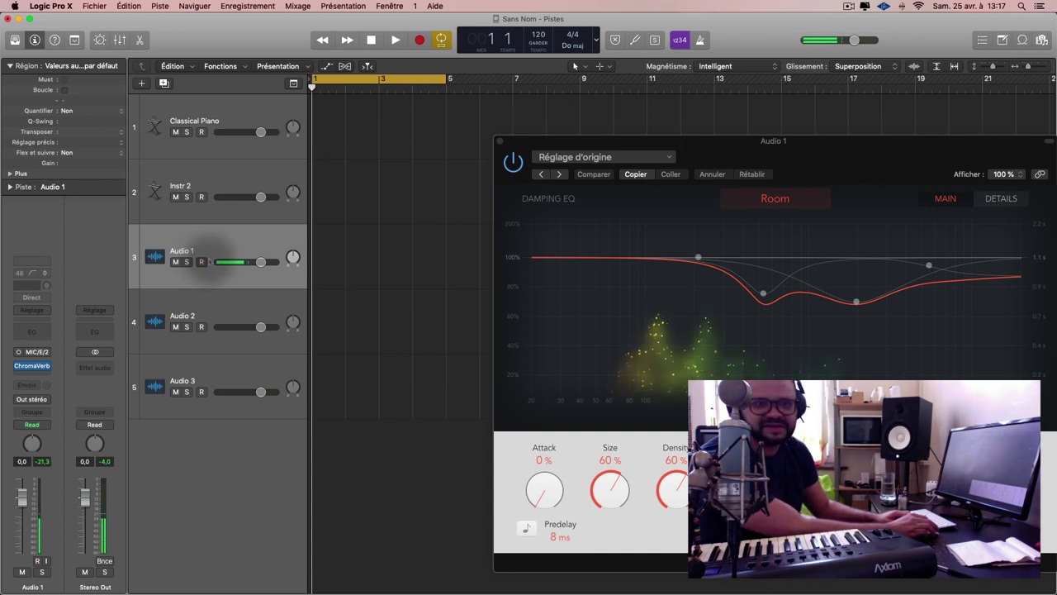
# Compare Audio 1 with ChromaVerb bypassed and active, then leave the reverb bypassed and close its window
pyautogui.click(513, 161)
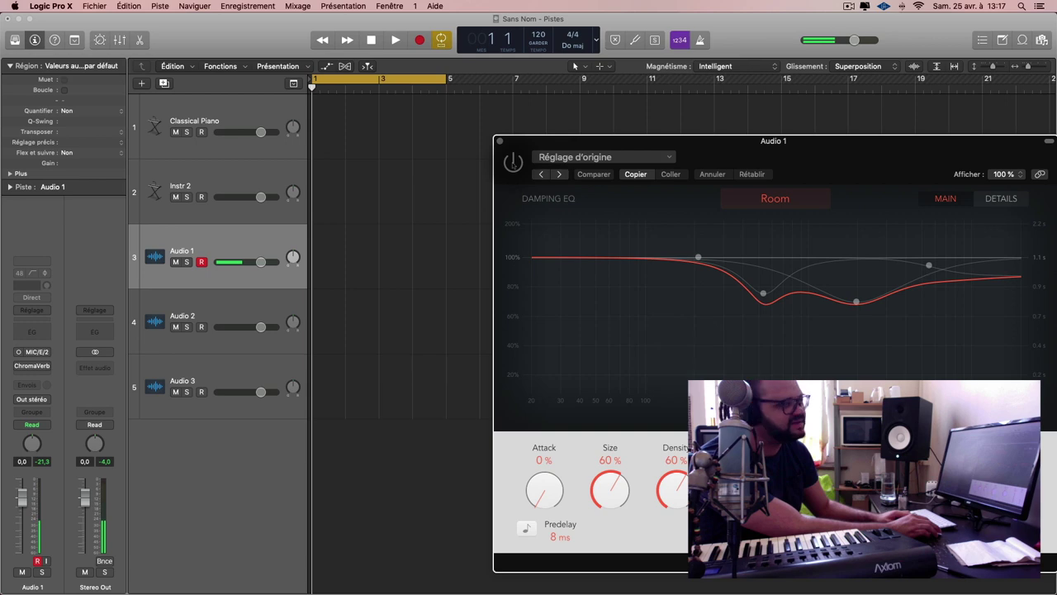
pyautogui.click(513, 162)
pyautogui.moveTo(836, 156); pyautogui.dragTo(637, 137)
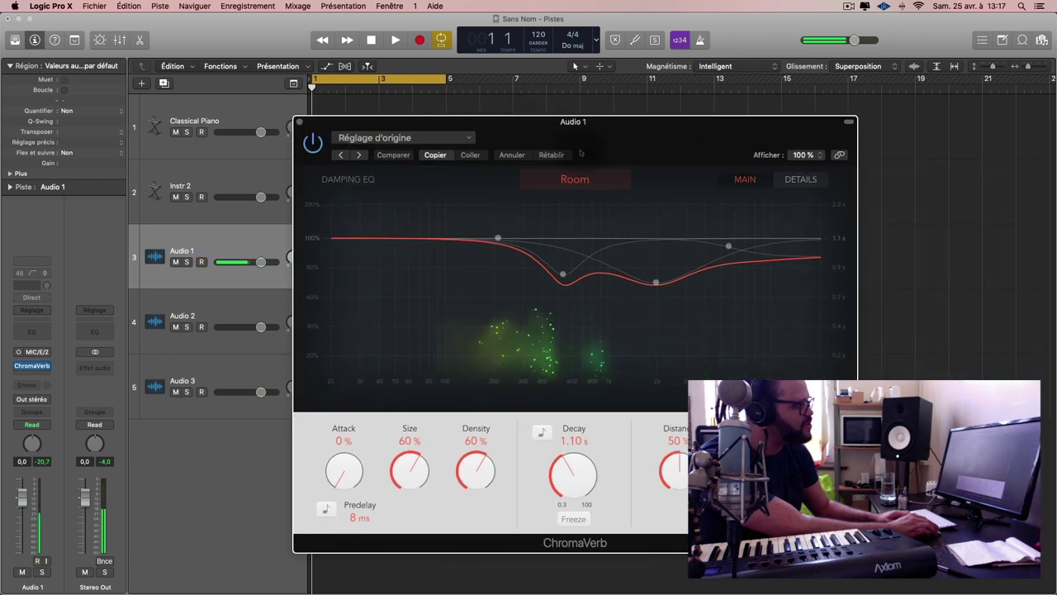
pyautogui.click(299, 122)
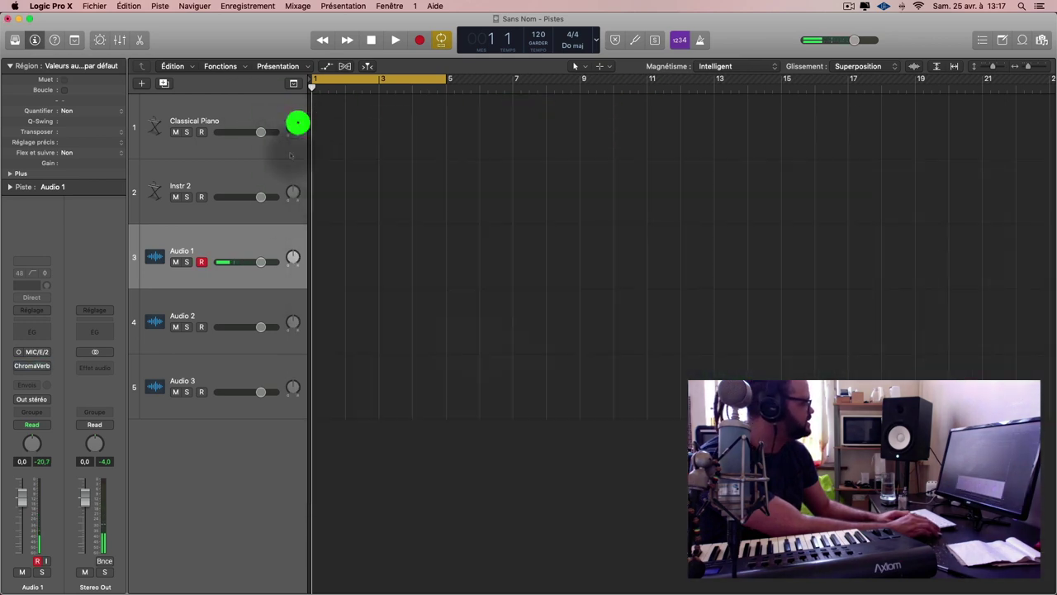
# Show the mixer, browse the effect categories for Audio 1's second audio effect slot without inserting anything, and hide the mixer
pyautogui.press('x')
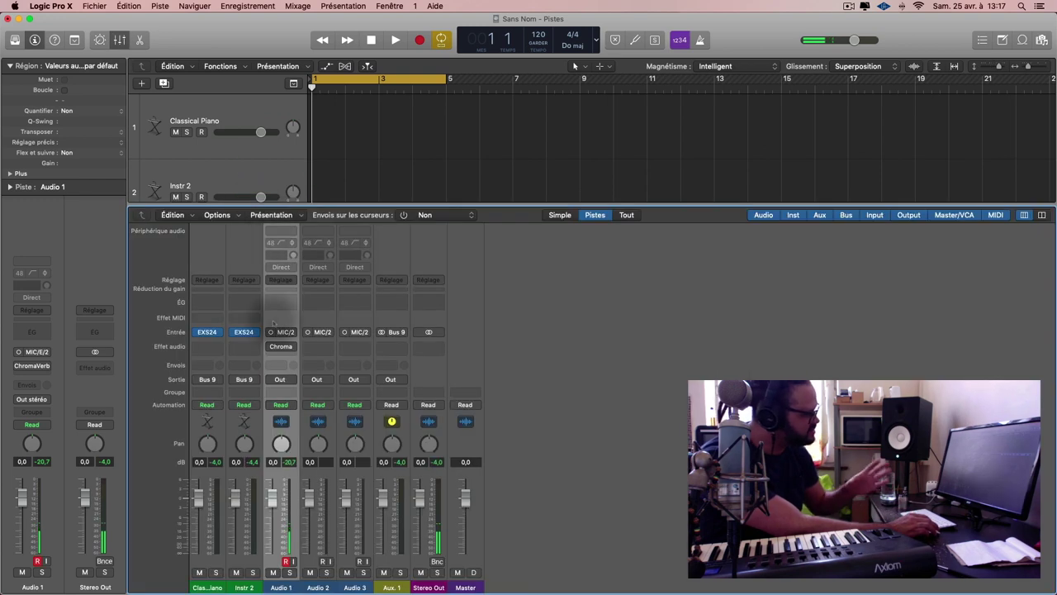
pyautogui.moveTo(276, 347)
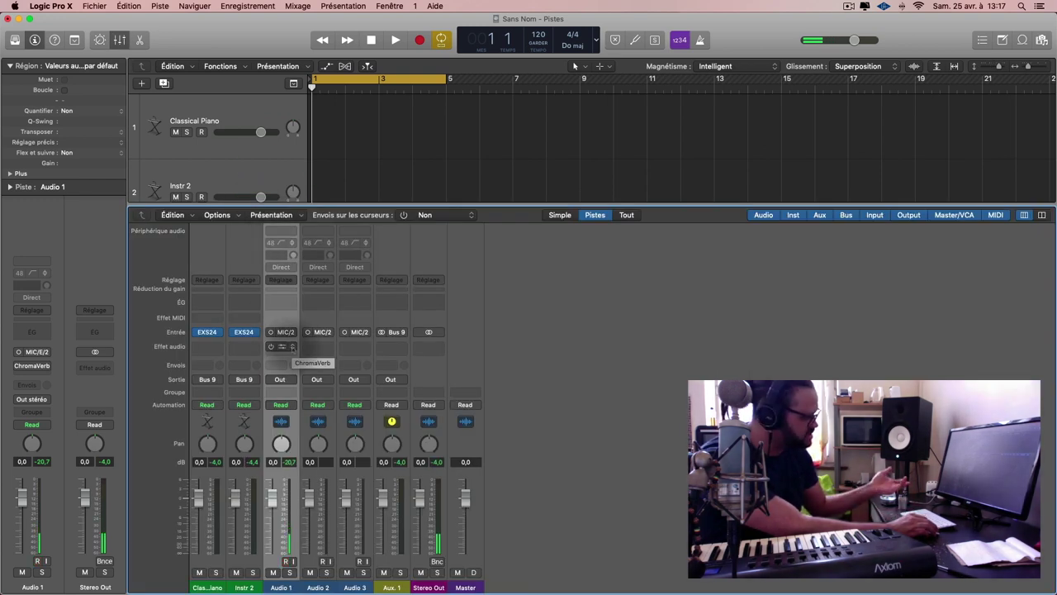
pyautogui.click(282, 357)
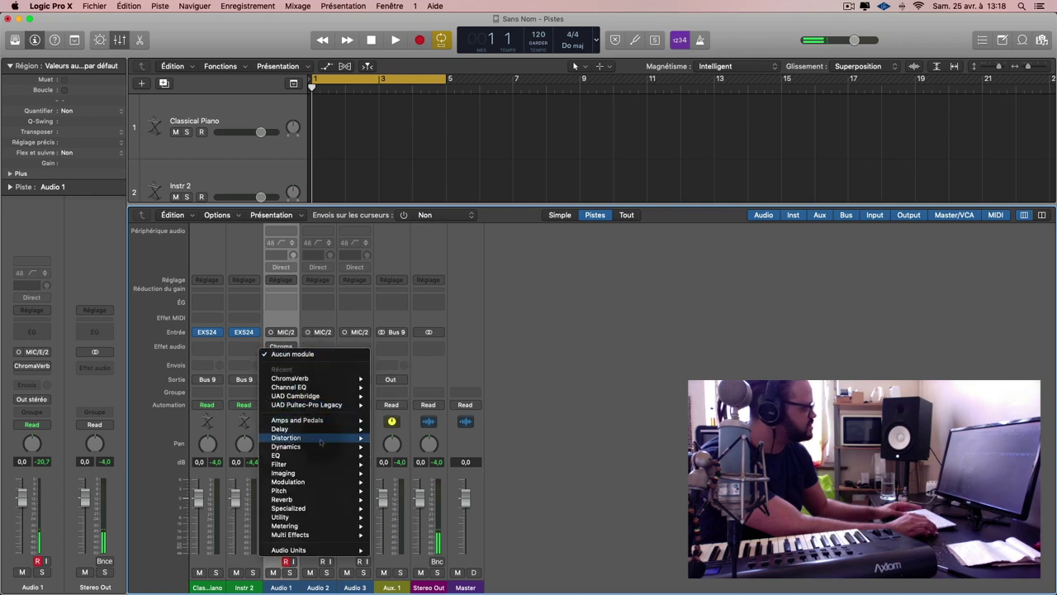
pyautogui.moveTo(321, 459)
pyautogui.click(526, 484)
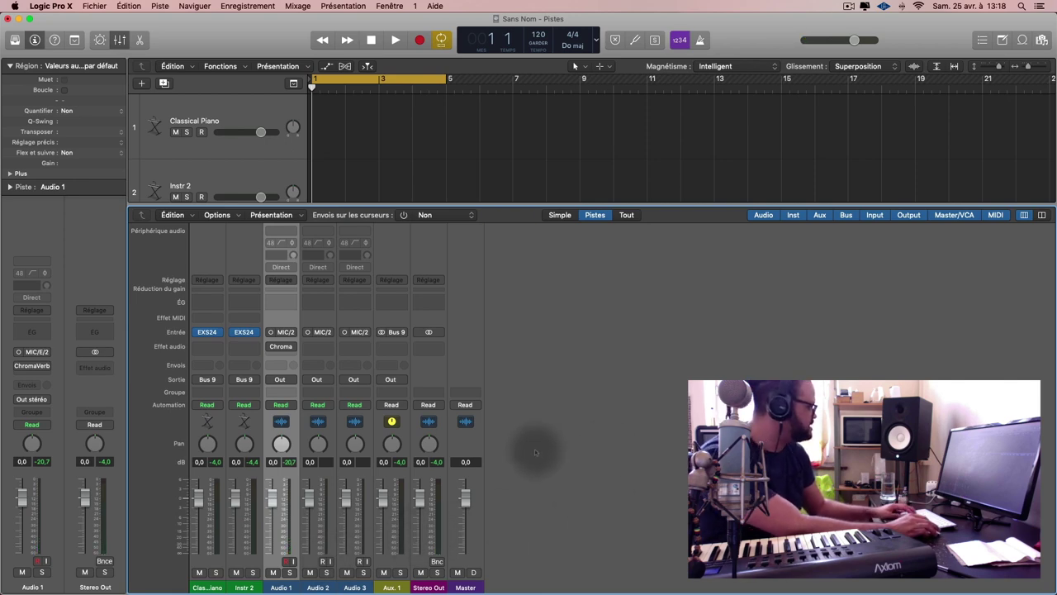
pyautogui.press('x')
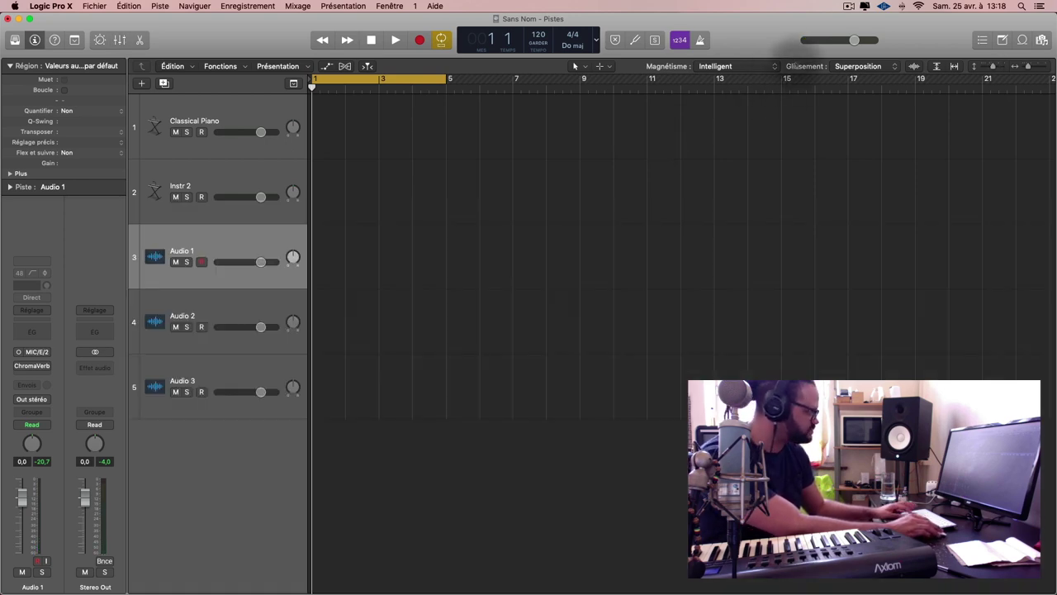
pyautogui.click(849, 7)
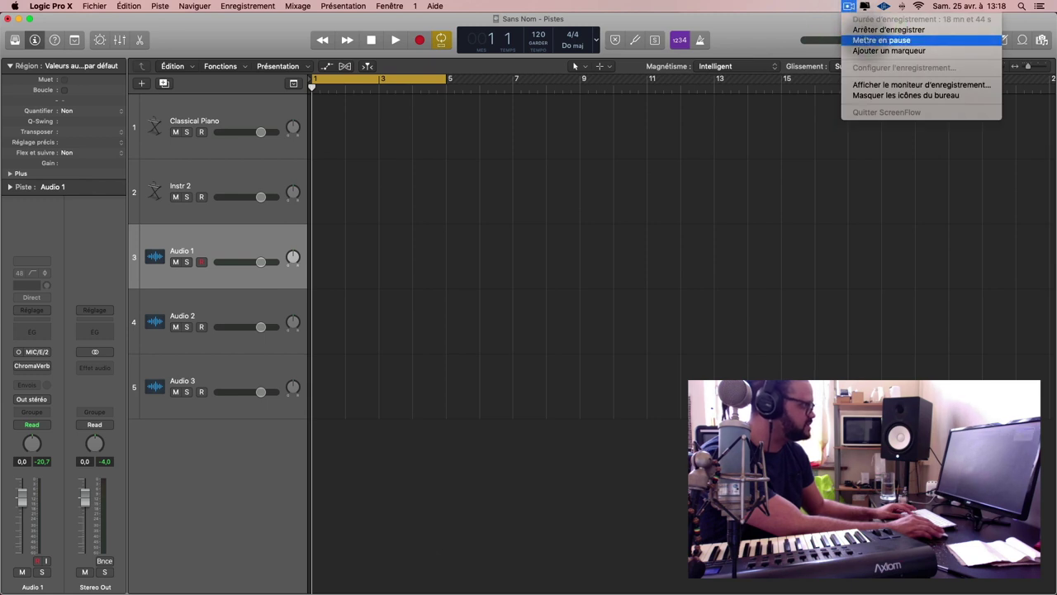
pyautogui.click(883, 50)
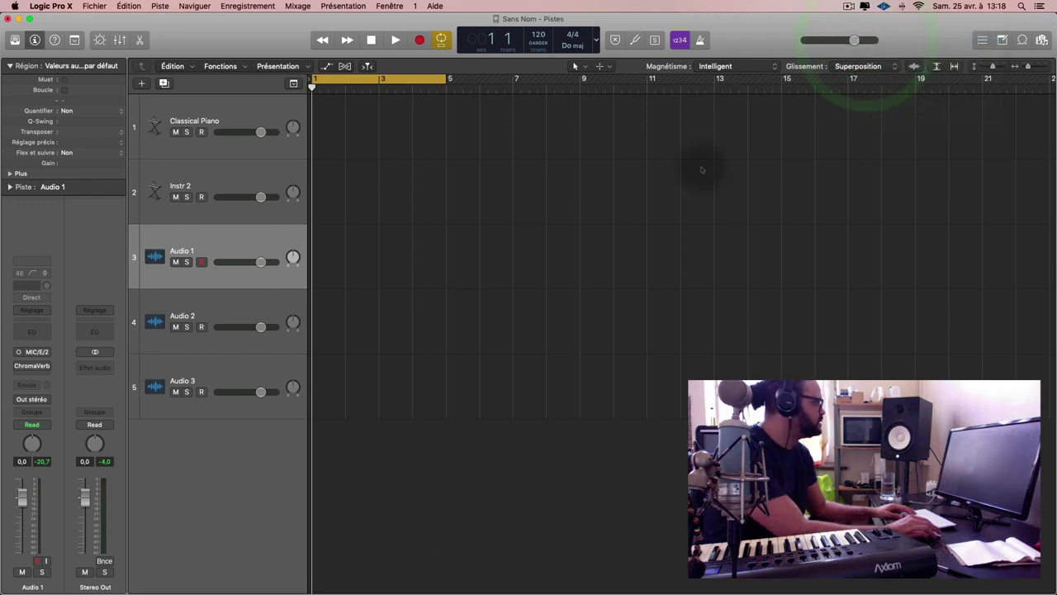
pyautogui.click(661, 190)
pyautogui.scroll(-3, 661, 193)
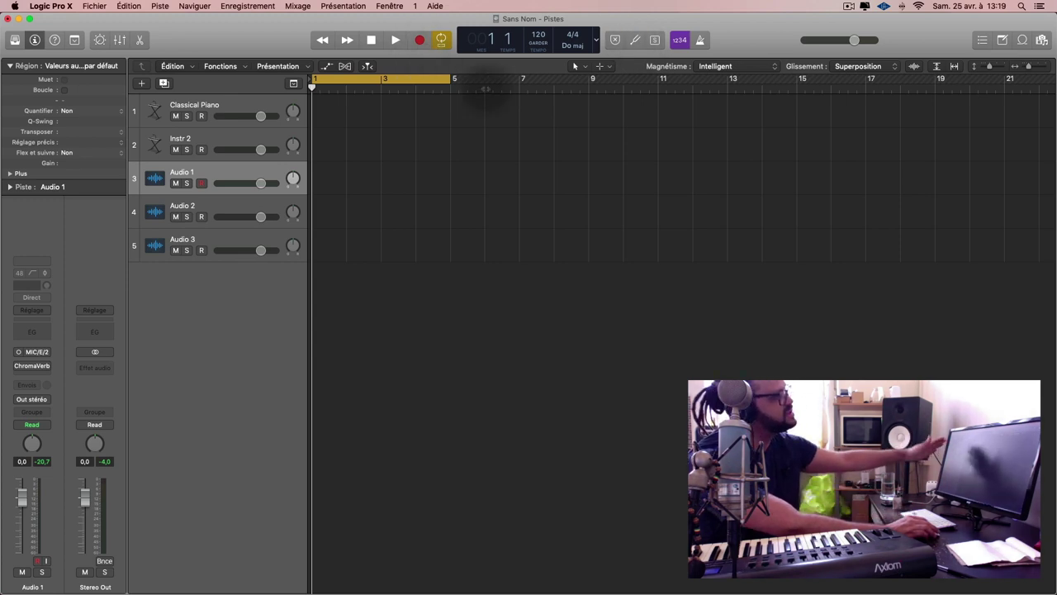
# Try the transport by playing and stopping the project, rewinding, and briefly recording on Audio 1 before stopping
pyautogui.click(395, 40)
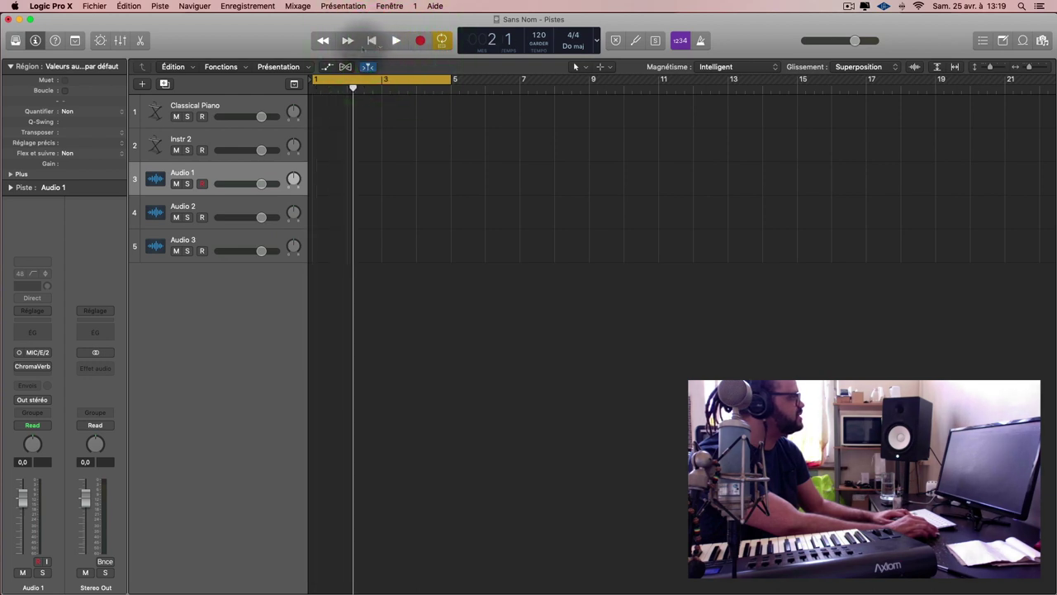
pyautogui.click(371, 40)
pyautogui.click(350, 40)
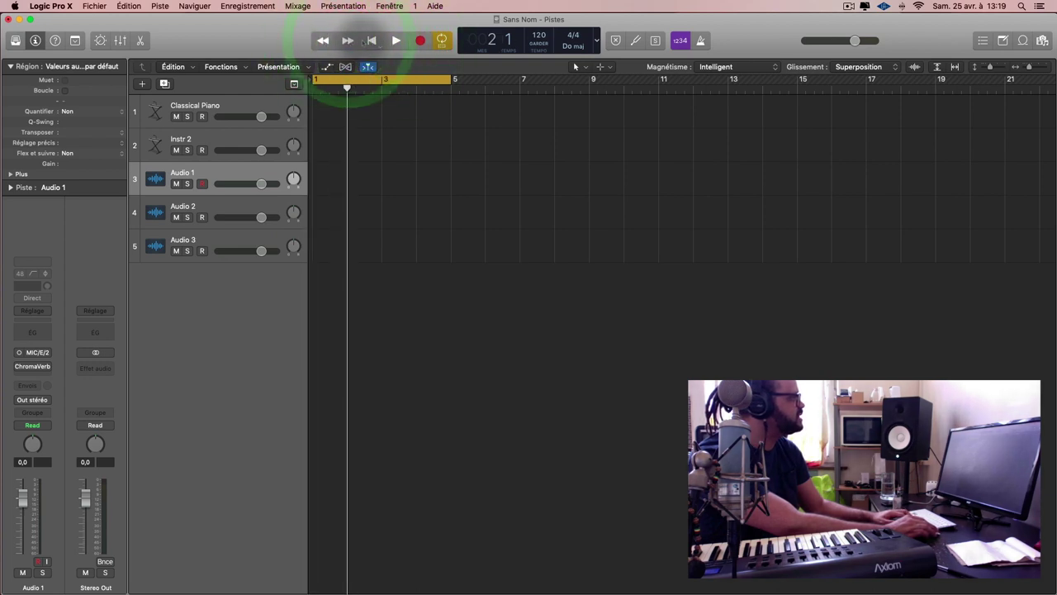
pyautogui.click(420, 40)
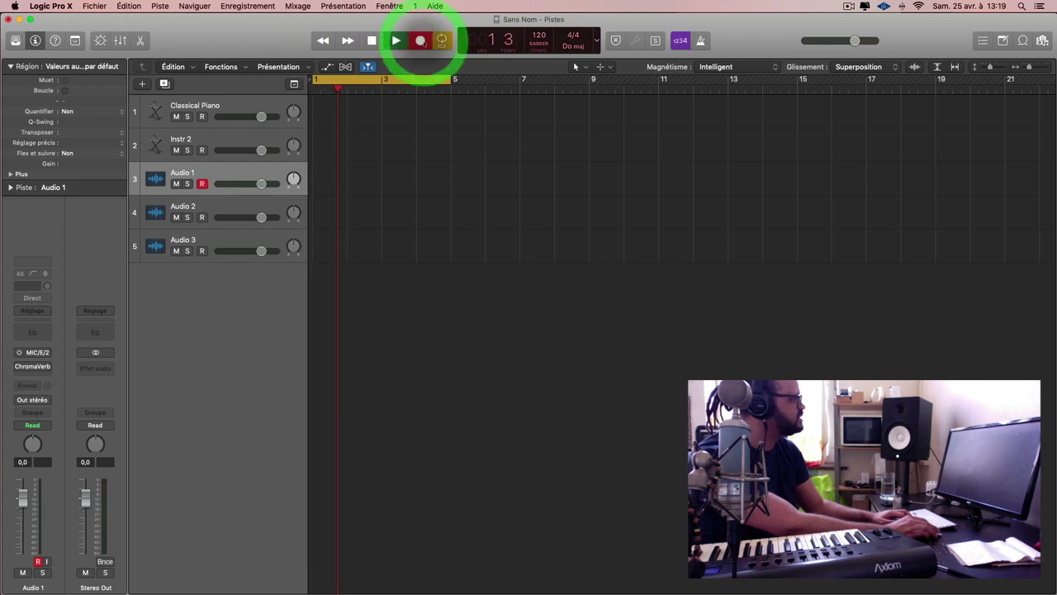
pyautogui.press('space')
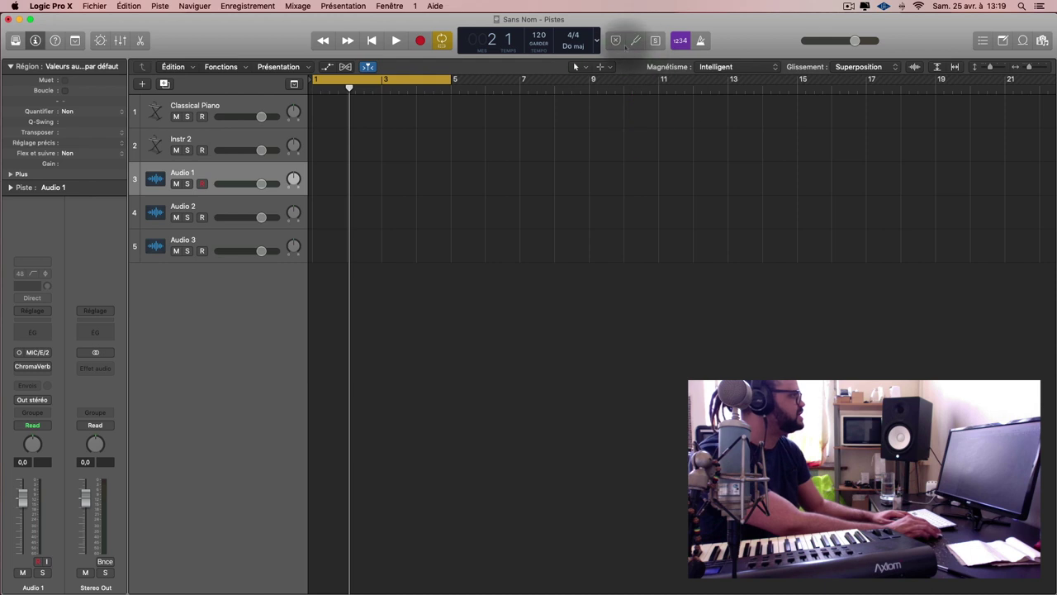
# Try the Temps et projet (Grand), Temps et durée and Temps et durée (Grand) layouts for the transport display
pyautogui.click(597, 41)
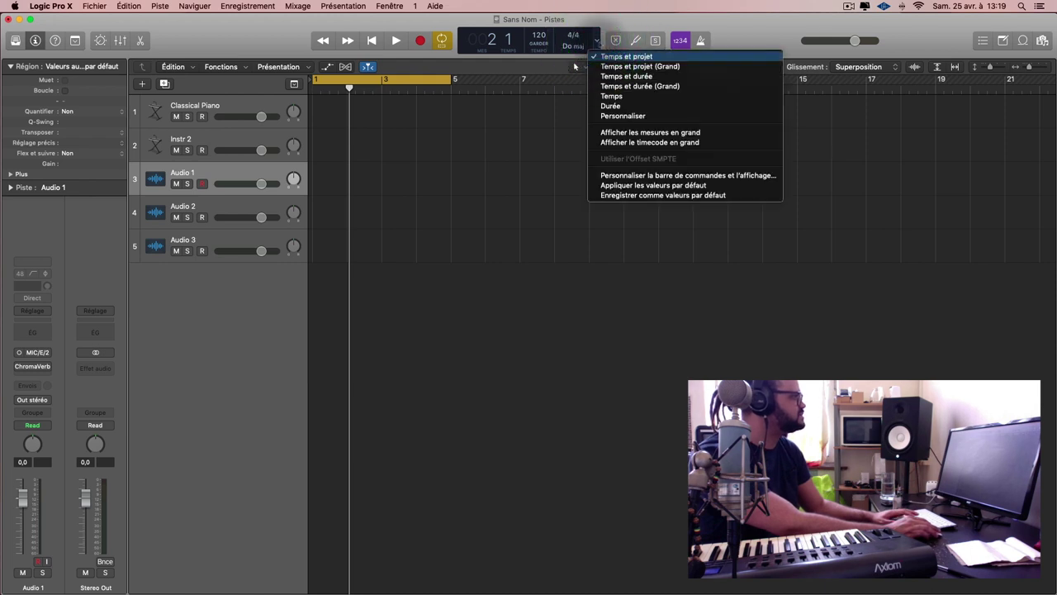
pyautogui.click(615, 65)
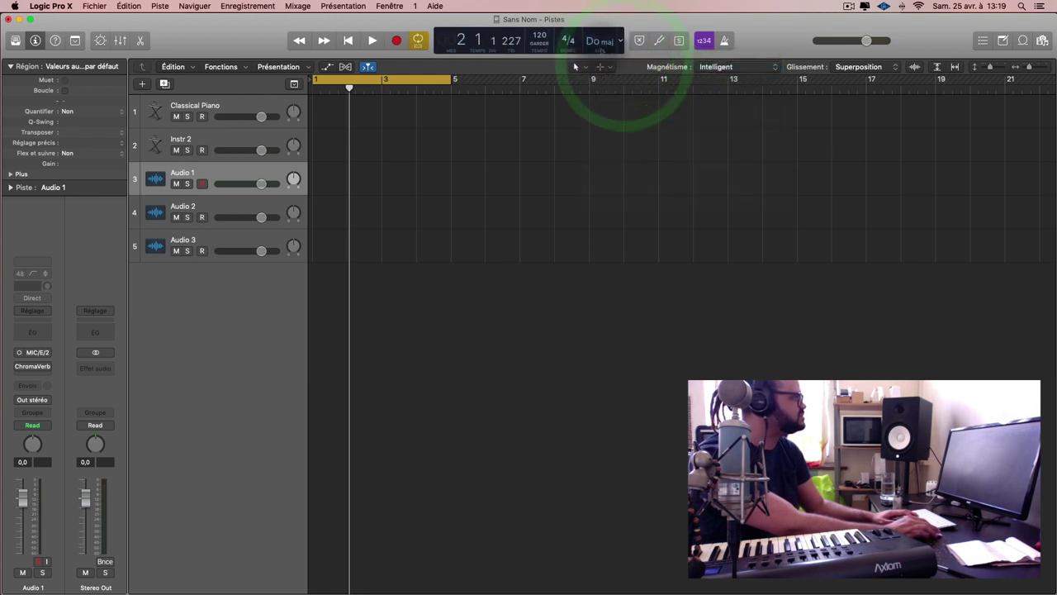
pyautogui.click(620, 41)
pyautogui.click(637, 69)
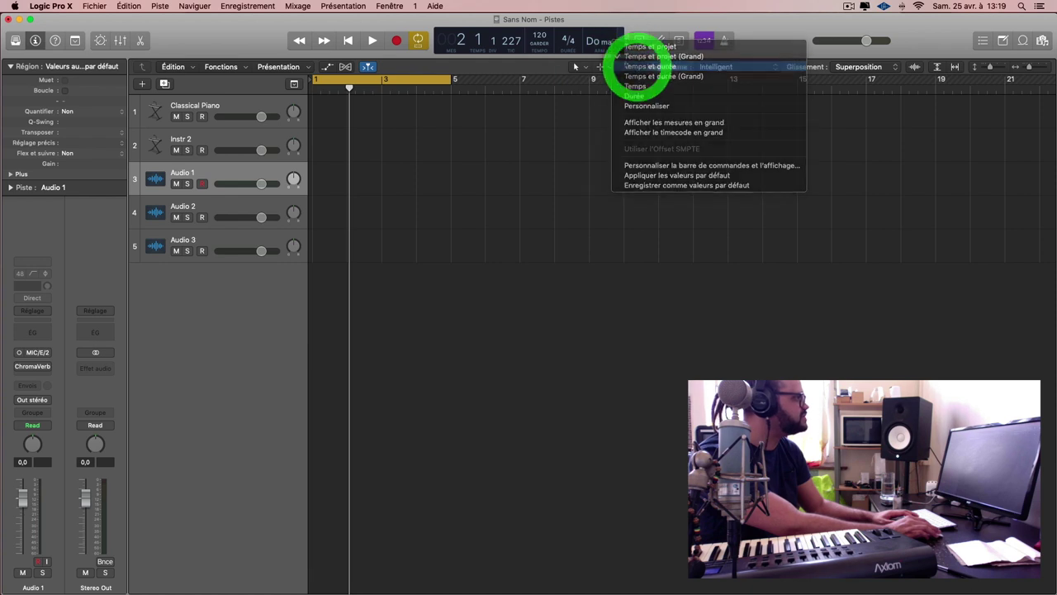
pyautogui.click(593, 41)
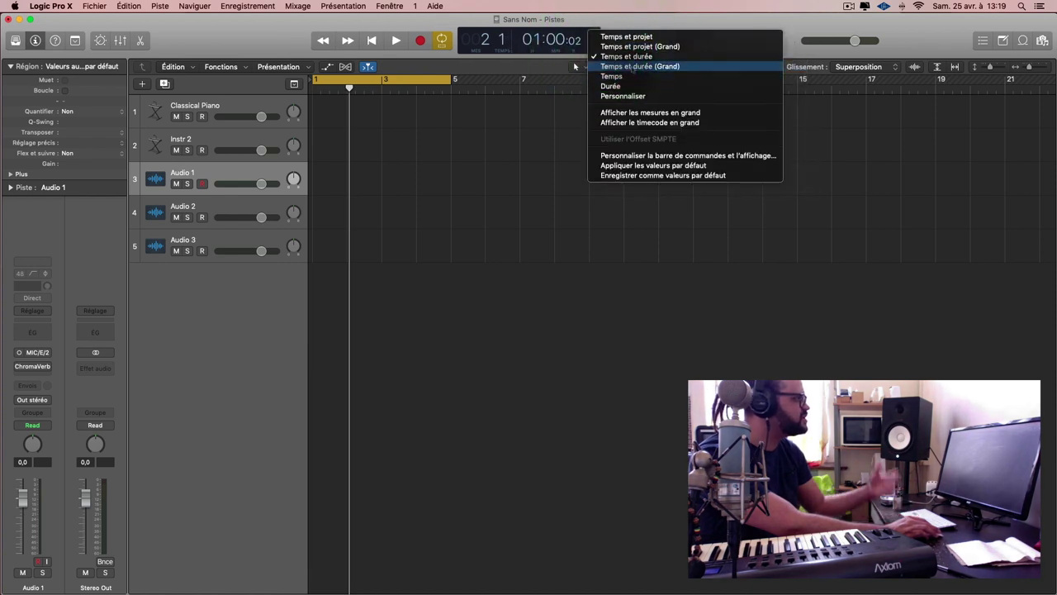
pyautogui.click(637, 67)
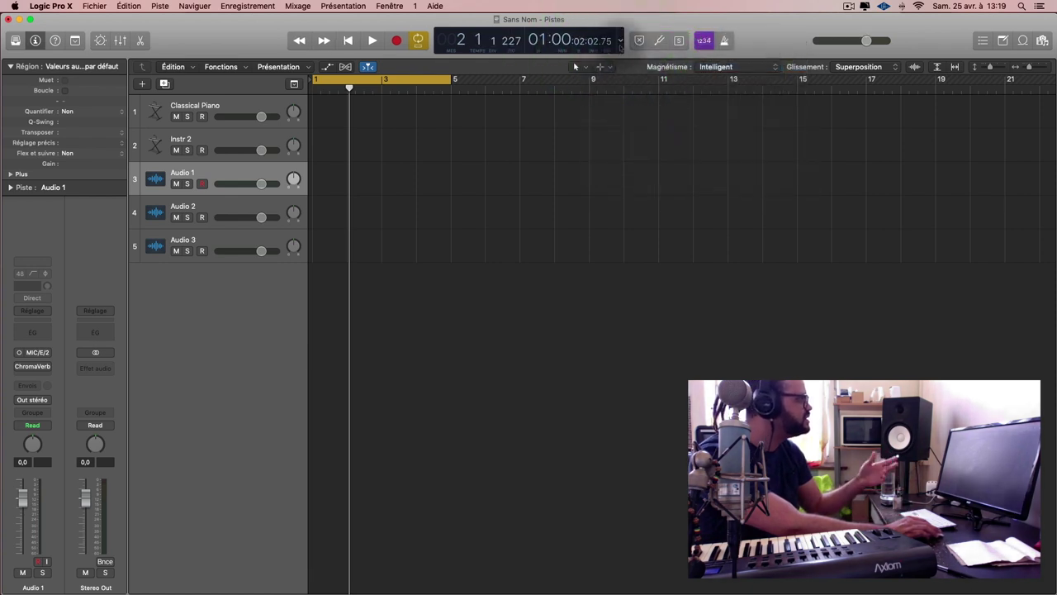
# Switch the transport display to the Personnaliser layout and start playback
pyautogui.click(626, 40)
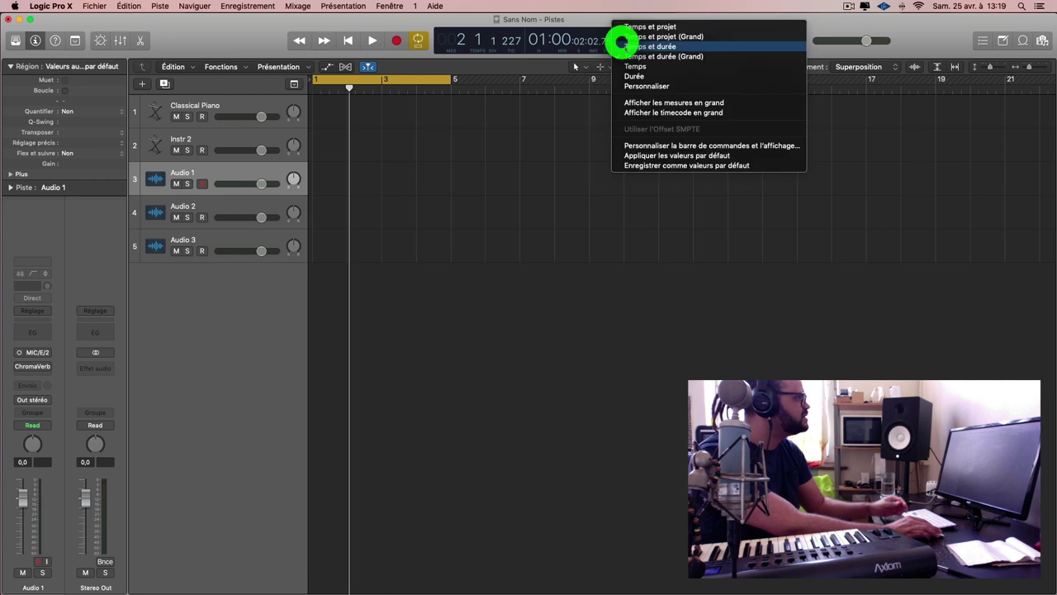
pyautogui.click(648, 86)
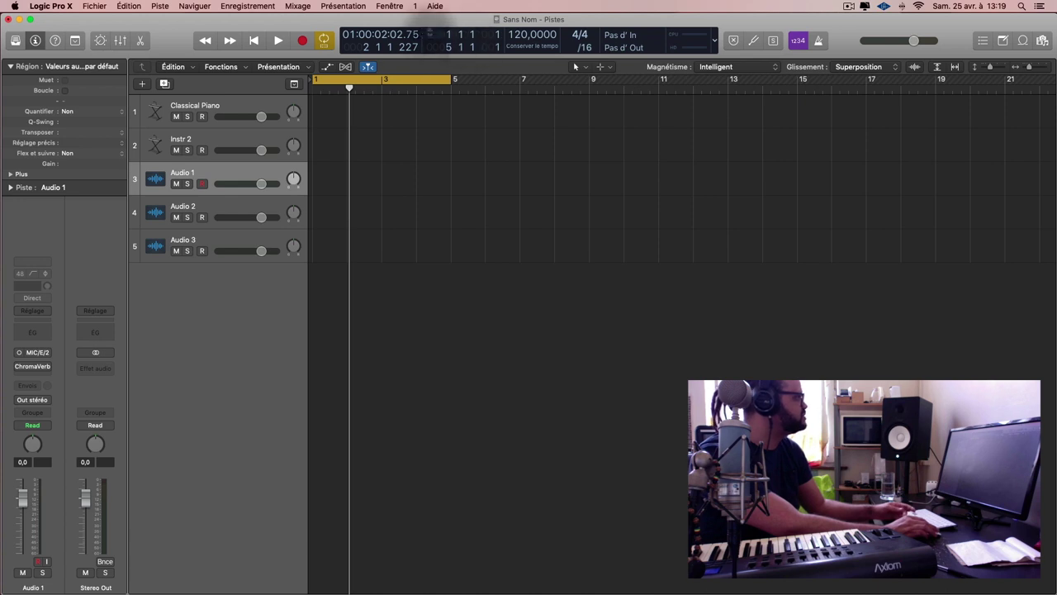
pyautogui.press('space')
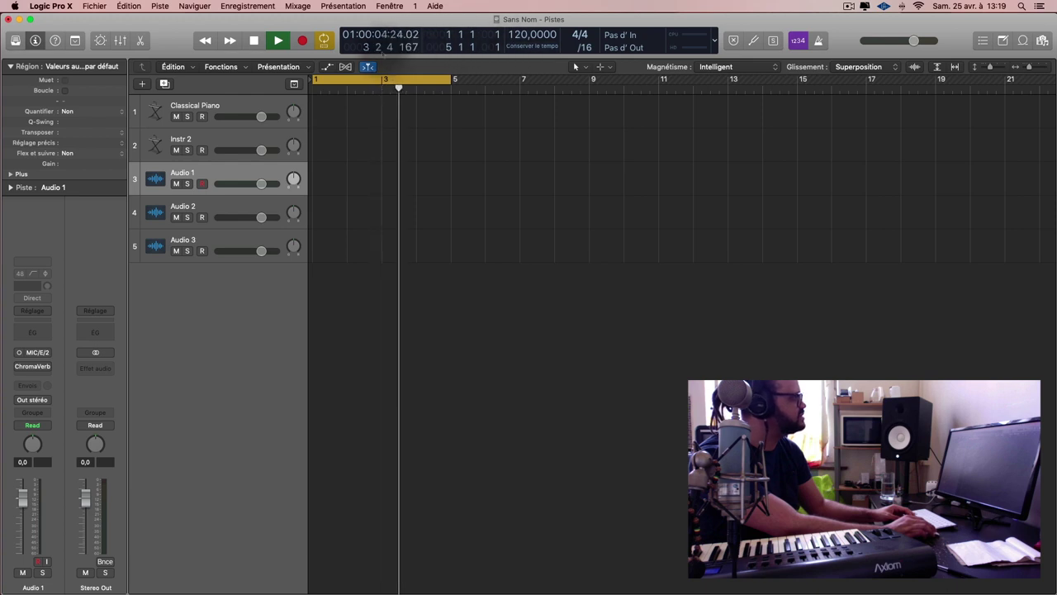
# Stop playback and set the project tempo to 90 in the transport display
pyautogui.press('space')
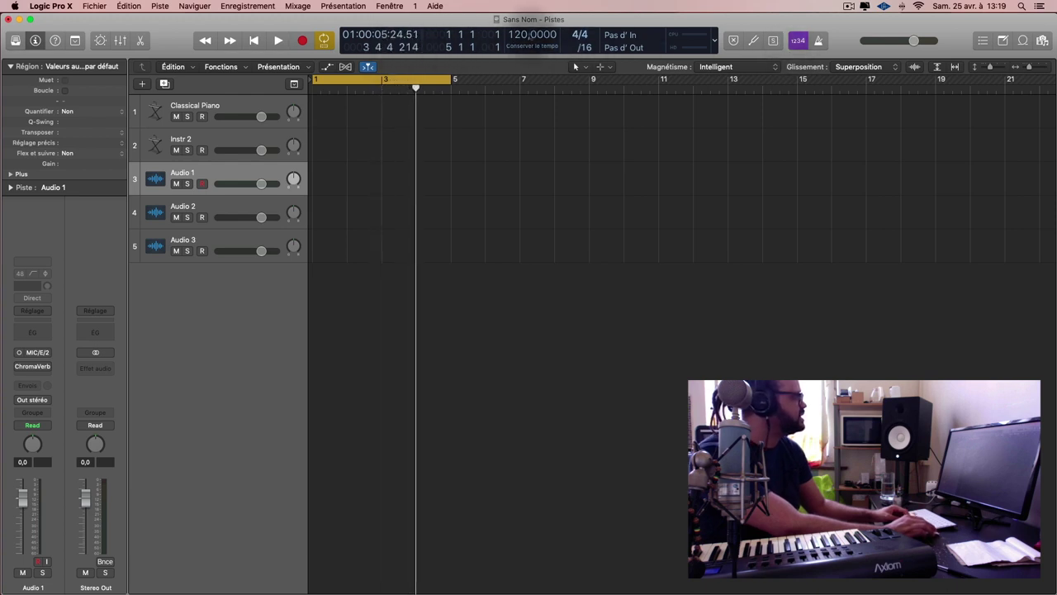
pyautogui.doubleClick(527, 38)
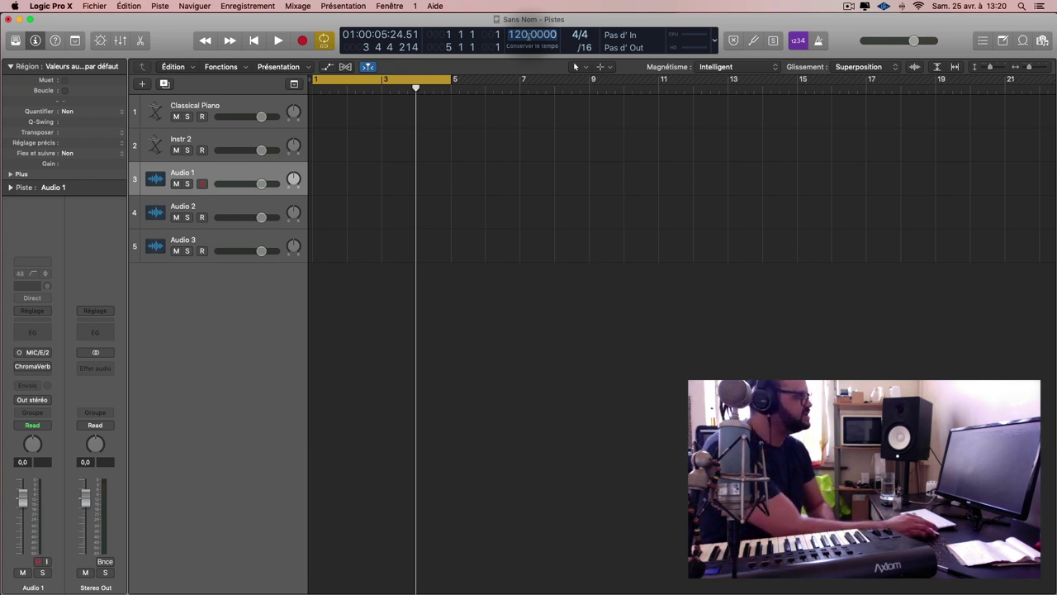
pyautogui.click(527, 31)
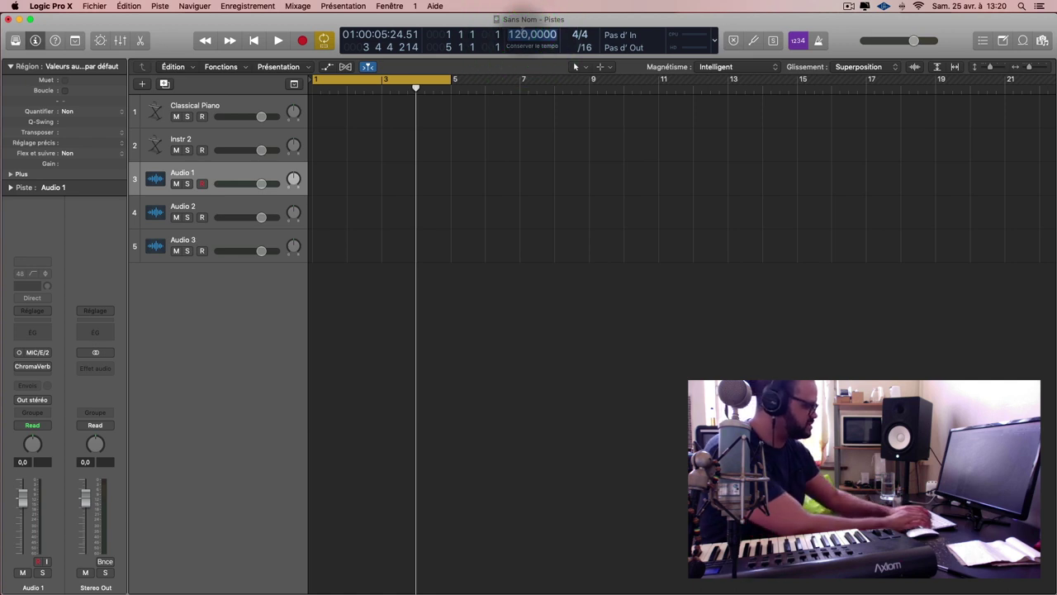
pyautogui.press('shift')
pyautogui.write('9')
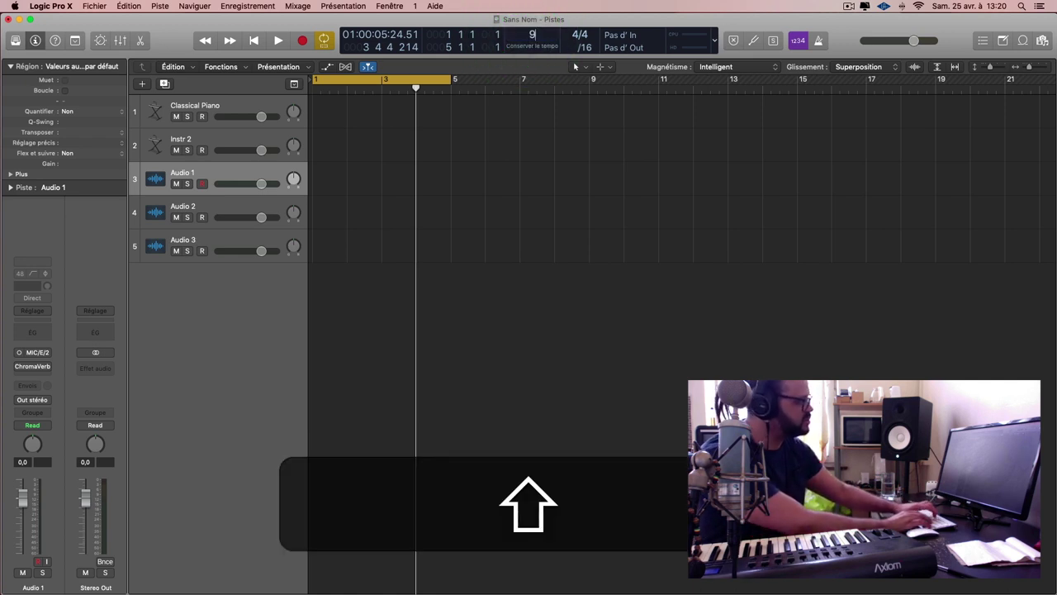
pyautogui.press('Return')
pyautogui.press('Return')
pyautogui.press('Return')
pyautogui.press('Return')
pyautogui.press('Return')
pyautogui.press('Return')
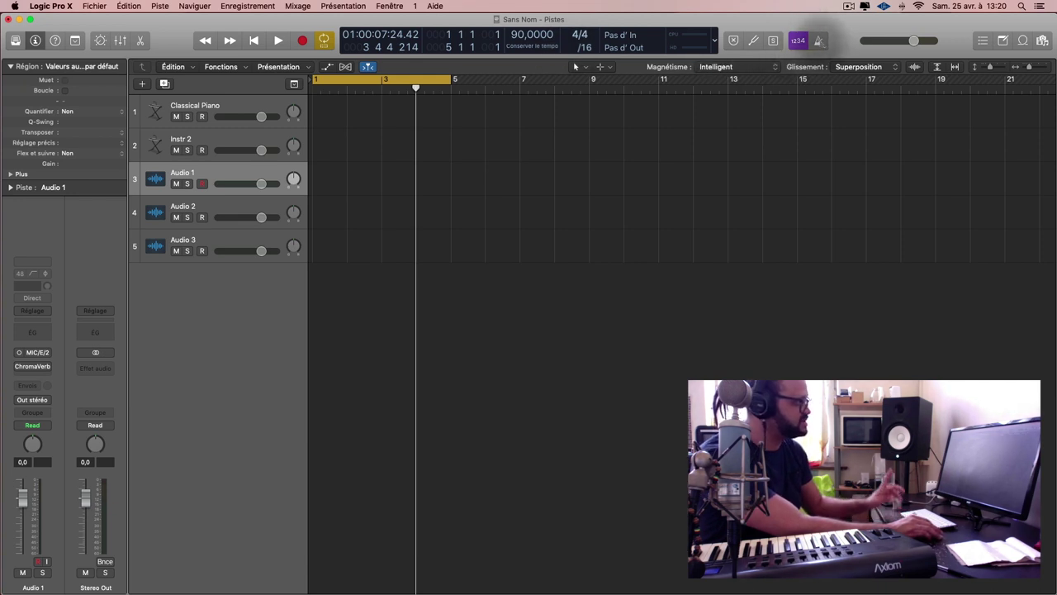
# Turn on the metronome, start playback, set the tempo to 120 while it runs, and stop the project
pyautogui.click(817, 41)
pyautogui.press('space')
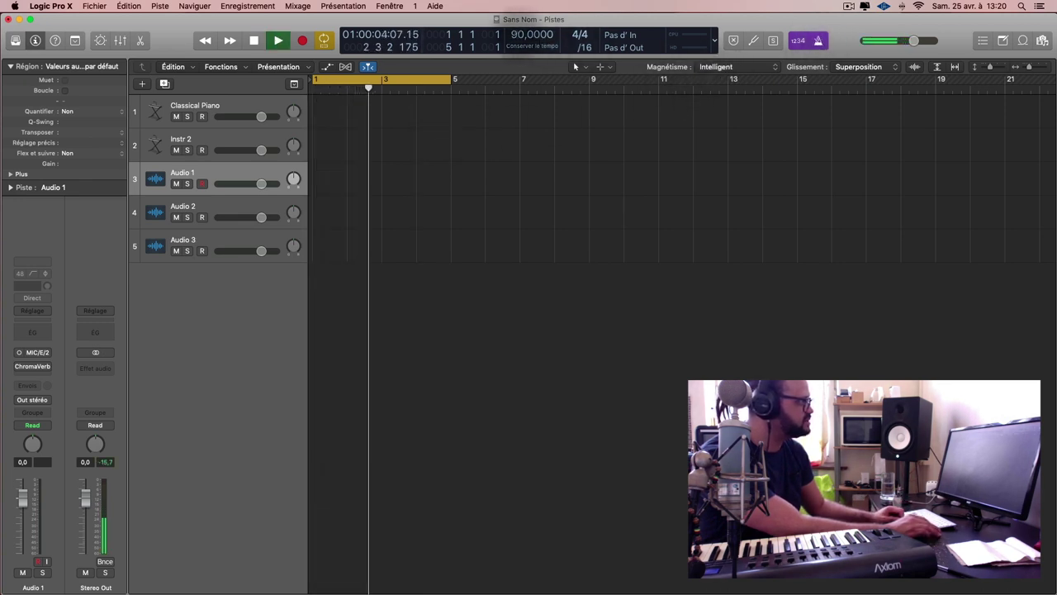
pyautogui.doubleClick(519, 41)
pyautogui.write('120')
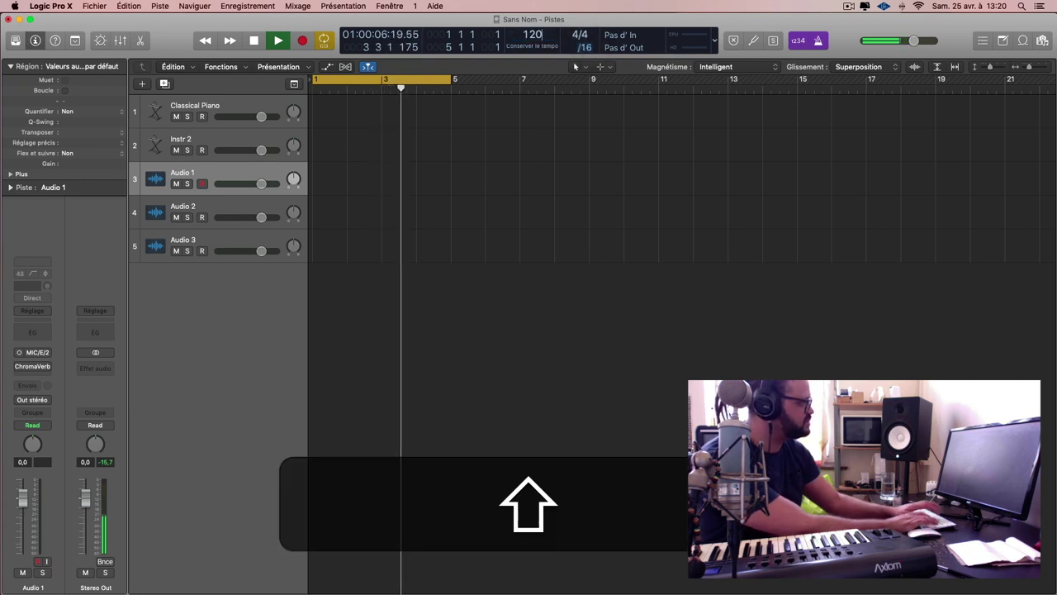
pyautogui.press('Return')
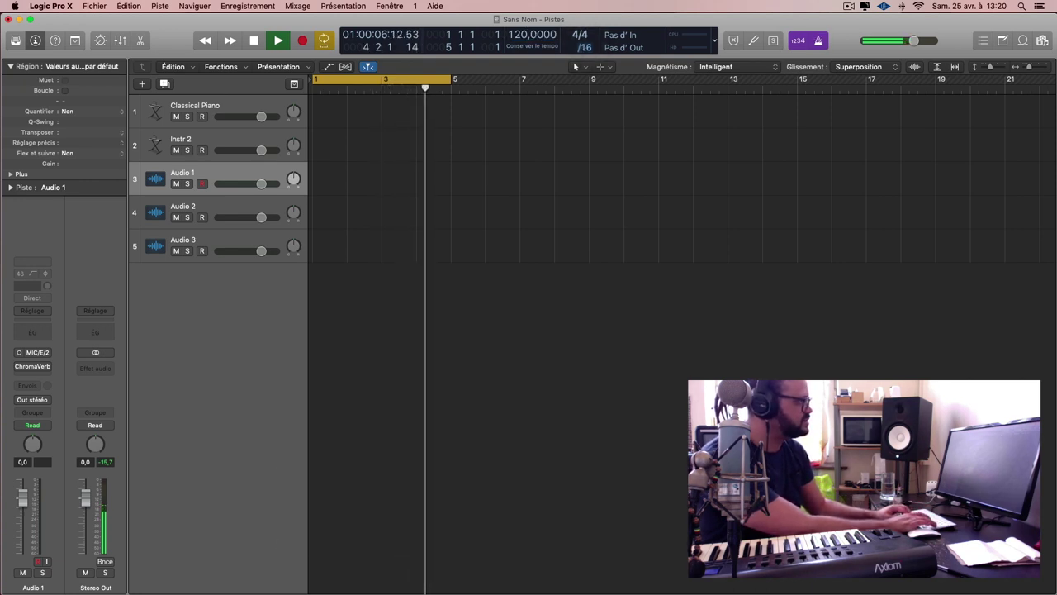
pyautogui.press('space')
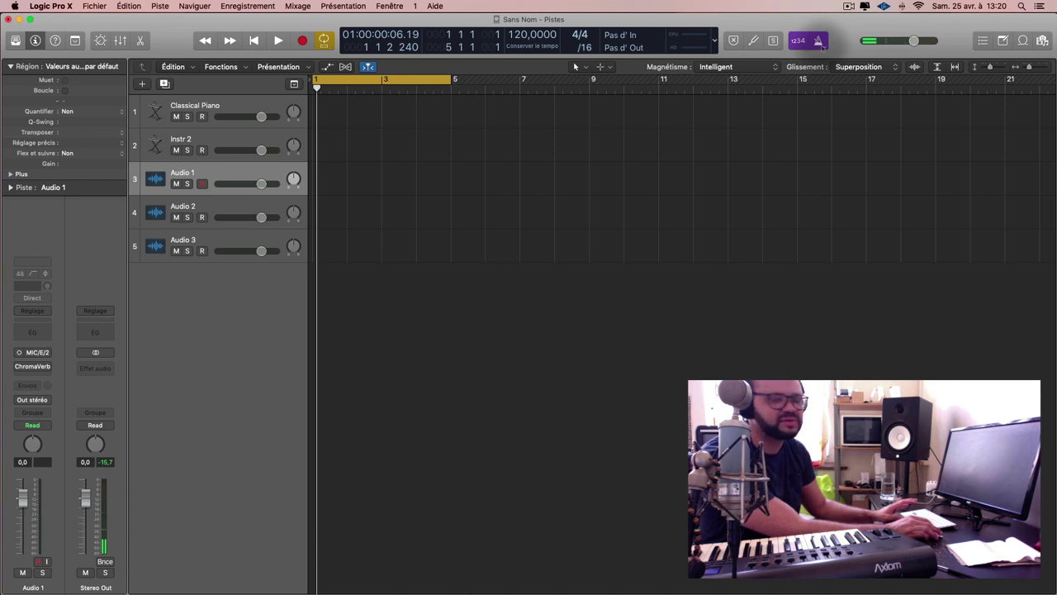
# Open the metronome settings, raise the click volume during playback, and close the settings window
pyautogui.rightClick(819, 41)
pyautogui.click(823, 42)
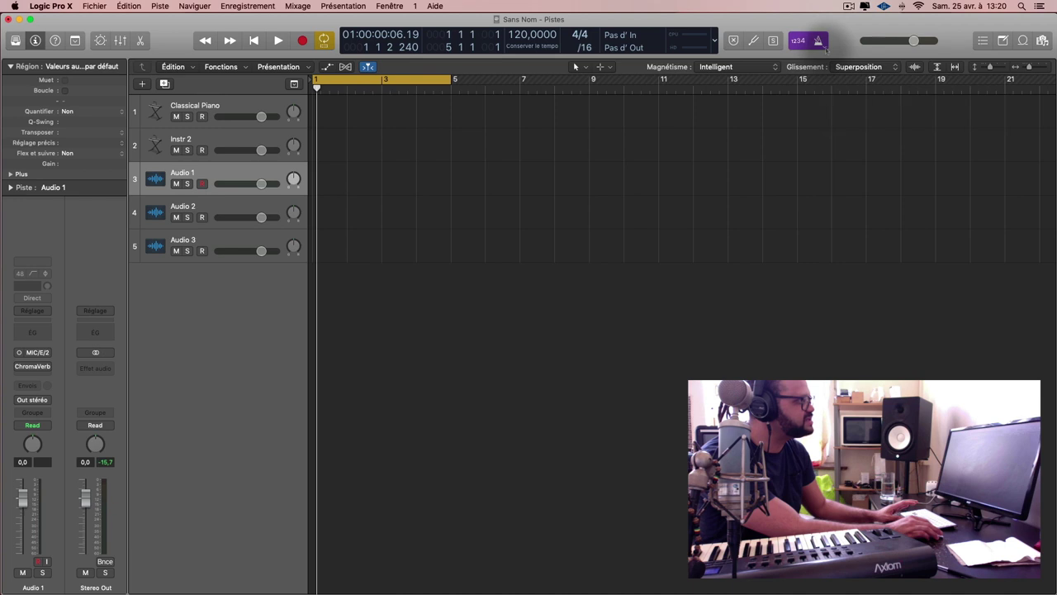
pyautogui.rightClick(822, 45)
pyautogui.click(822, 44)
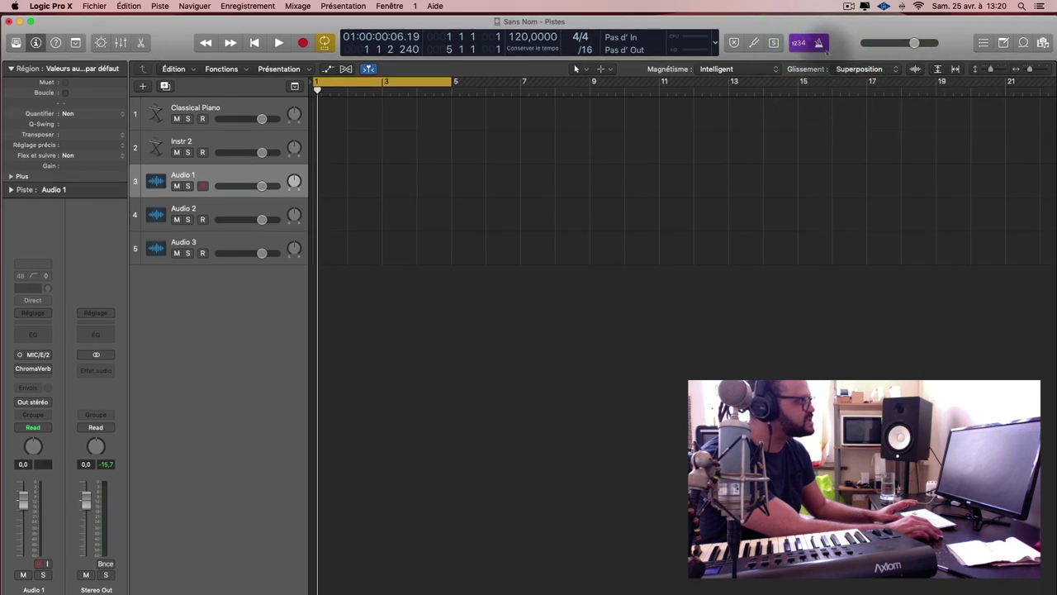
pyautogui.rightClick(826, 51)
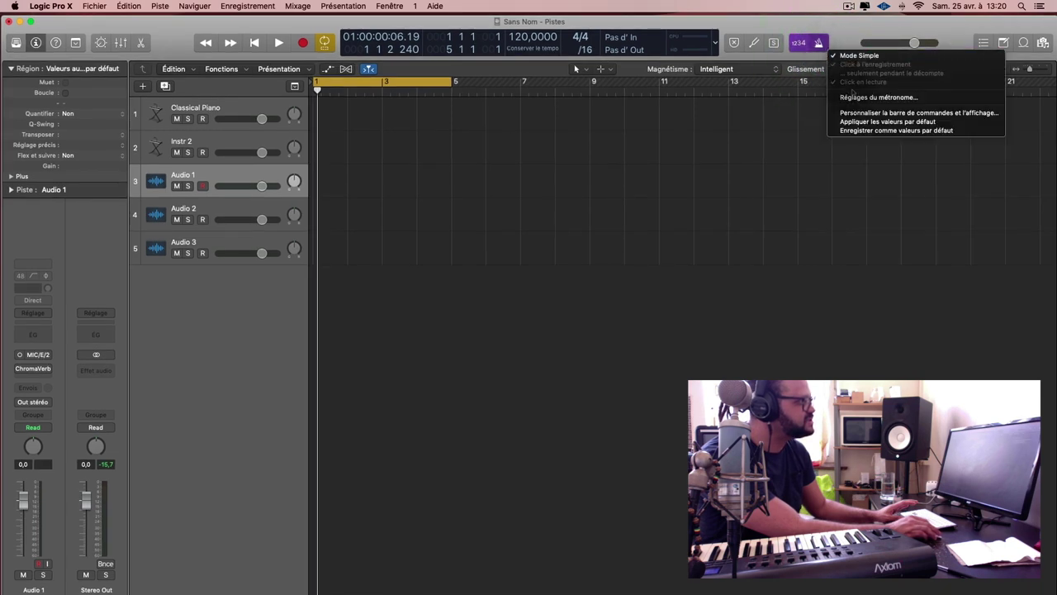
pyautogui.click(863, 98)
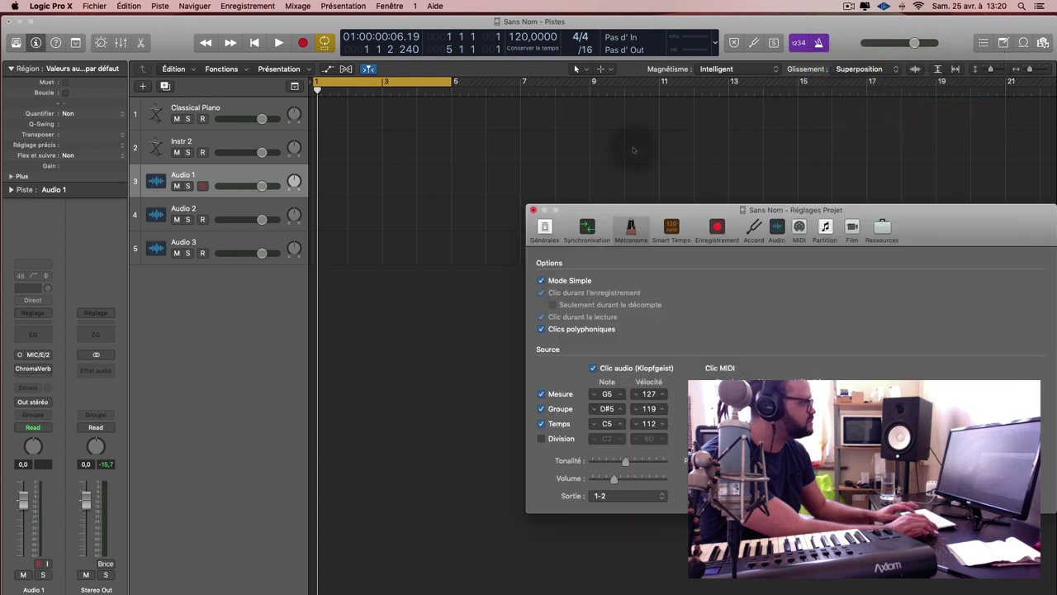
pyautogui.press('space')
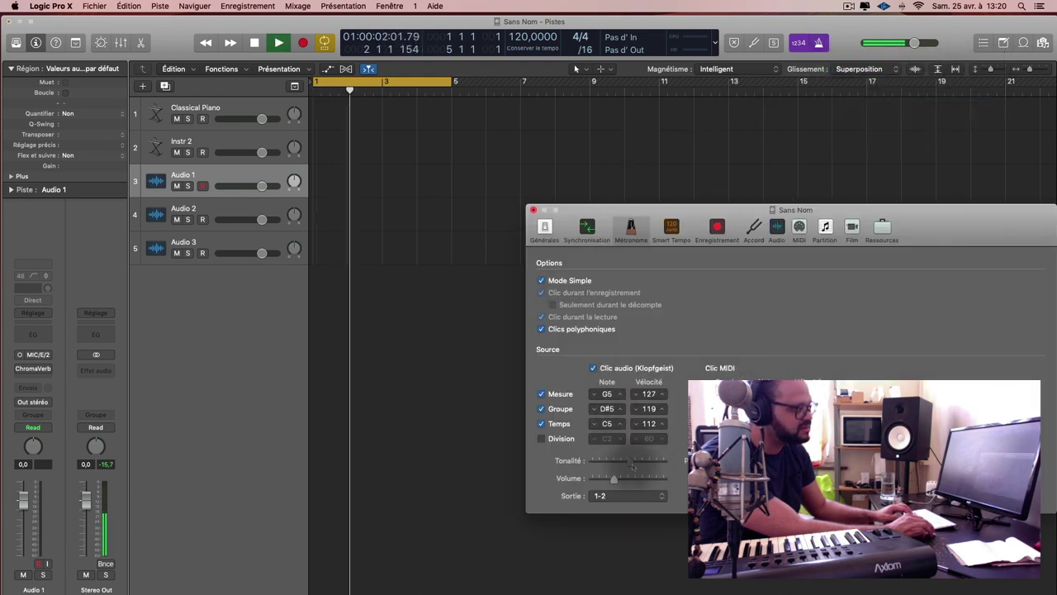
pyautogui.moveTo(615, 479); pyautogui.dragTo(636, 483)
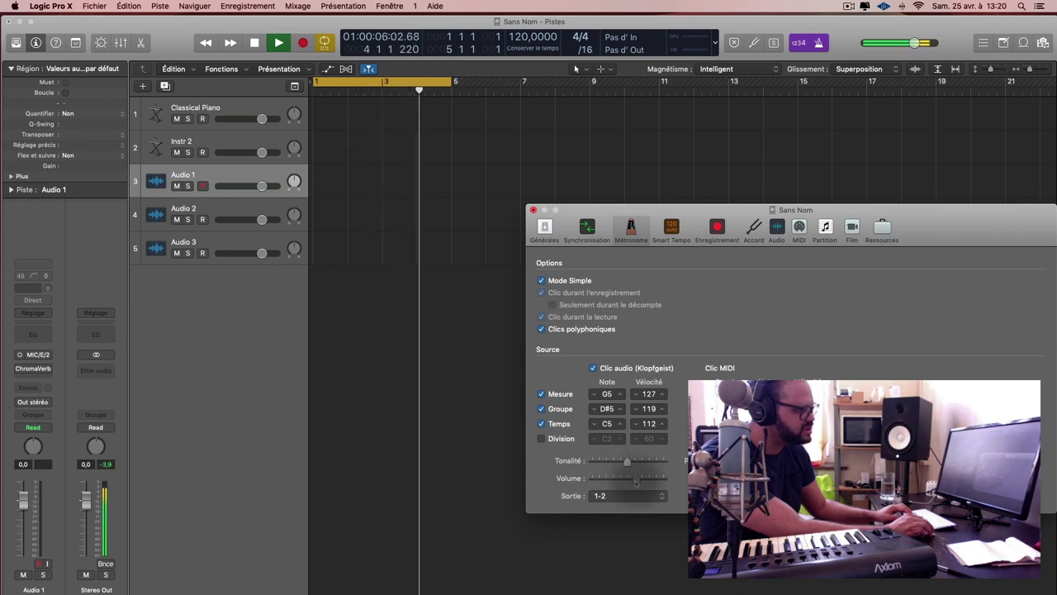
pyautogui.click(533, 210)
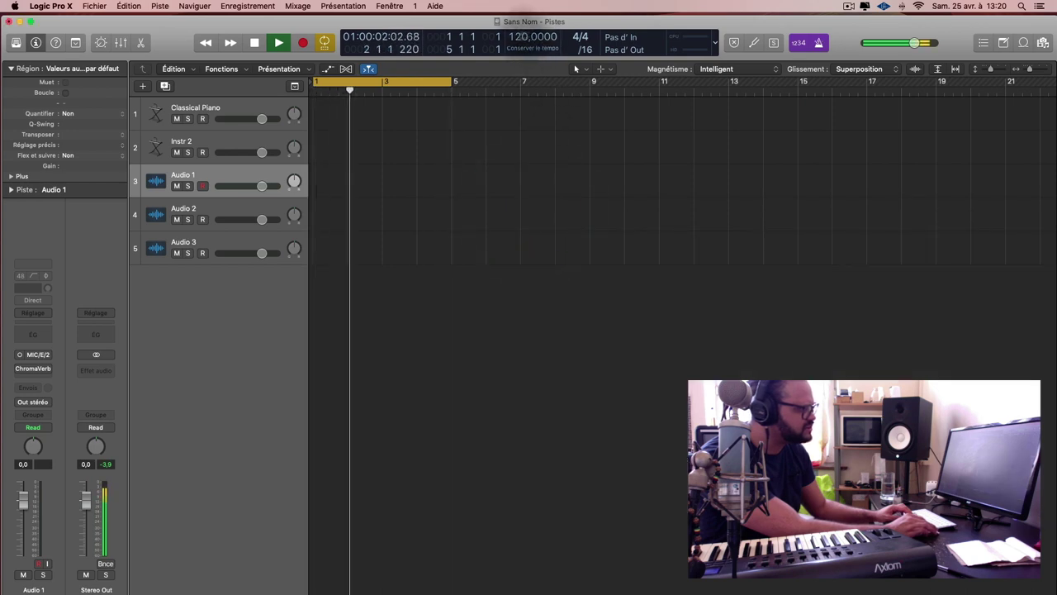
# Set the recording count-in to 1 mesure, briefly switching it to Aucun before choosing 1 mesure again
pyautogui.doubleClick(533, 37)
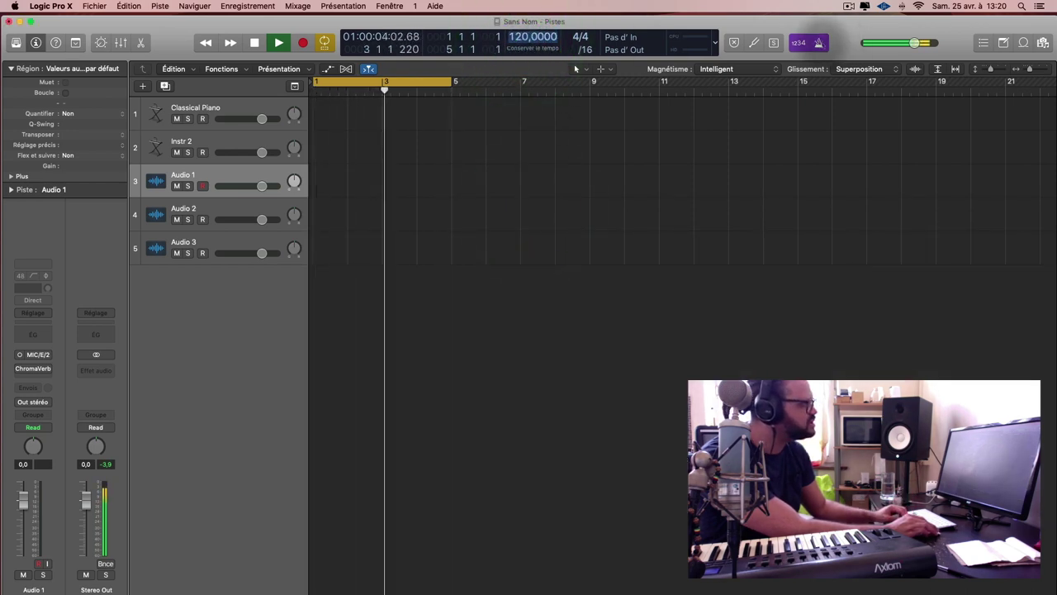
pyautogui.click(801, 43)
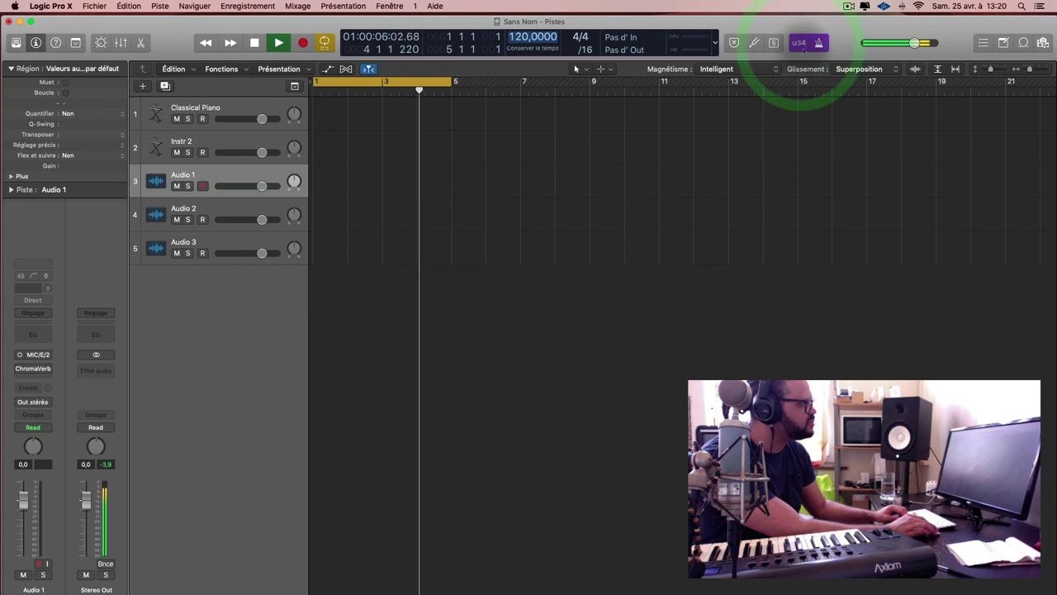
pyautogui.click(802, 44)
pyautogui.press('Return')
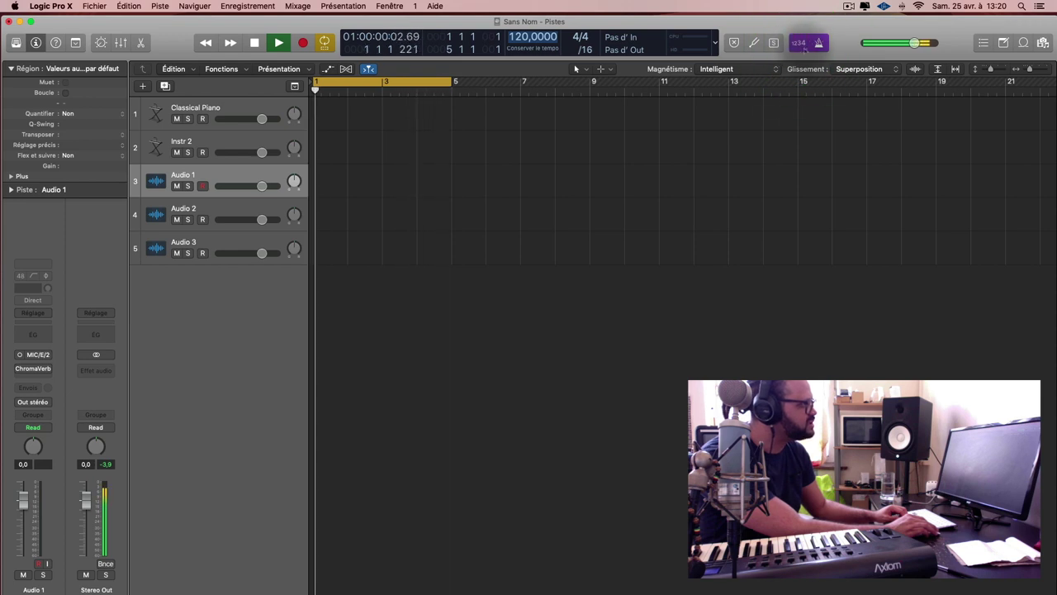
pyautogui.click(804, 47)
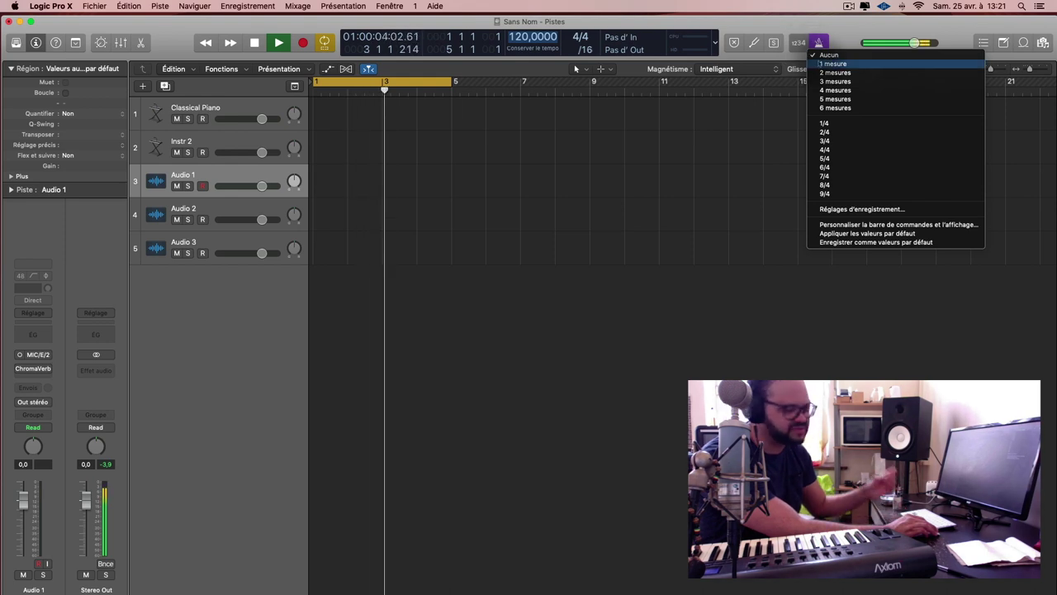
pyautogui.click(820, 64)
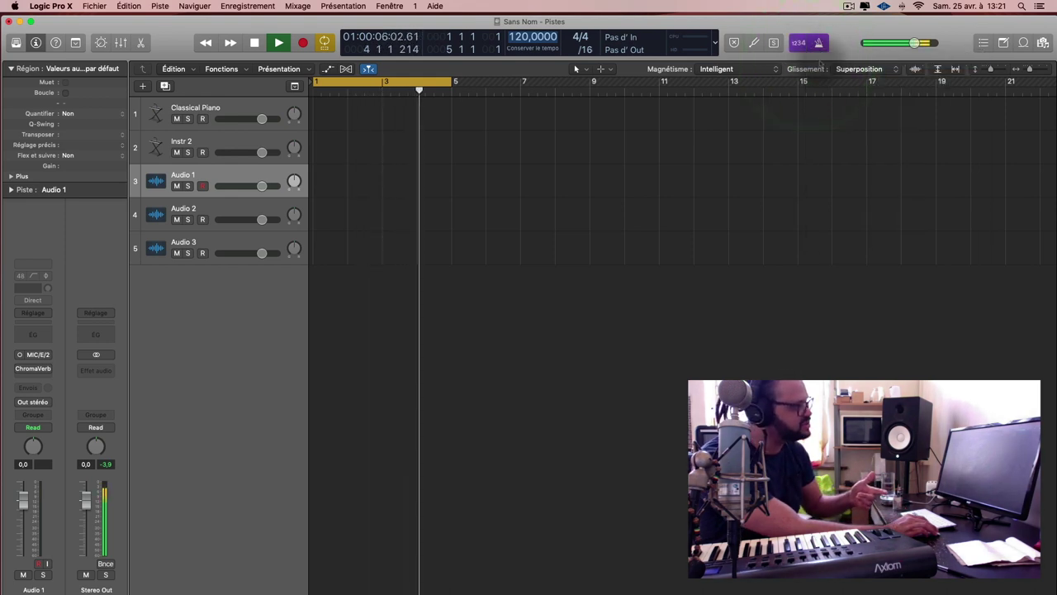
pyautogui.click(806, 53)
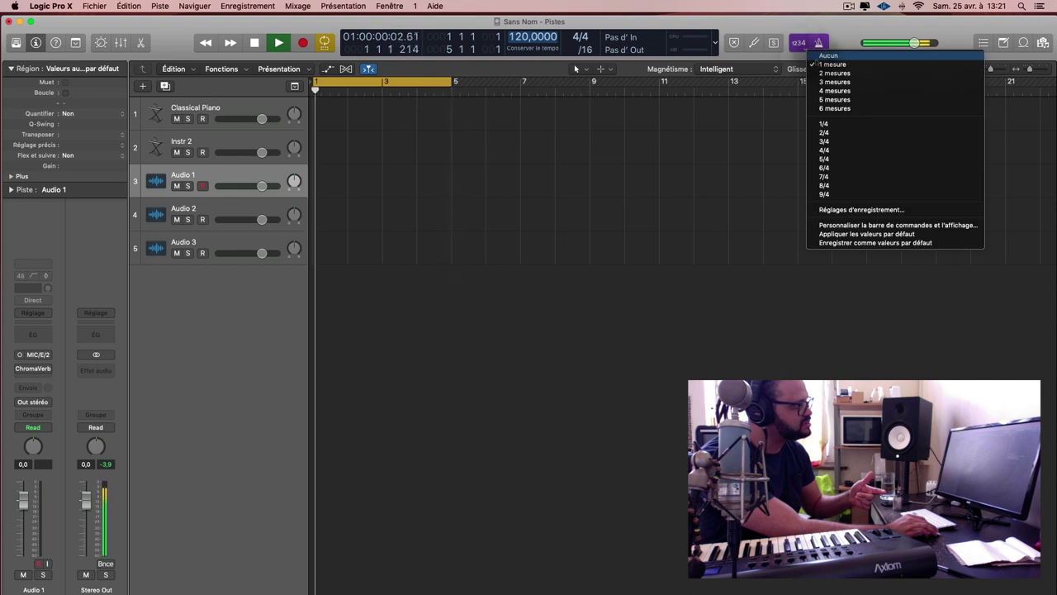
pyautogui.click(824, 56)
pyautogui.click(804, 47)
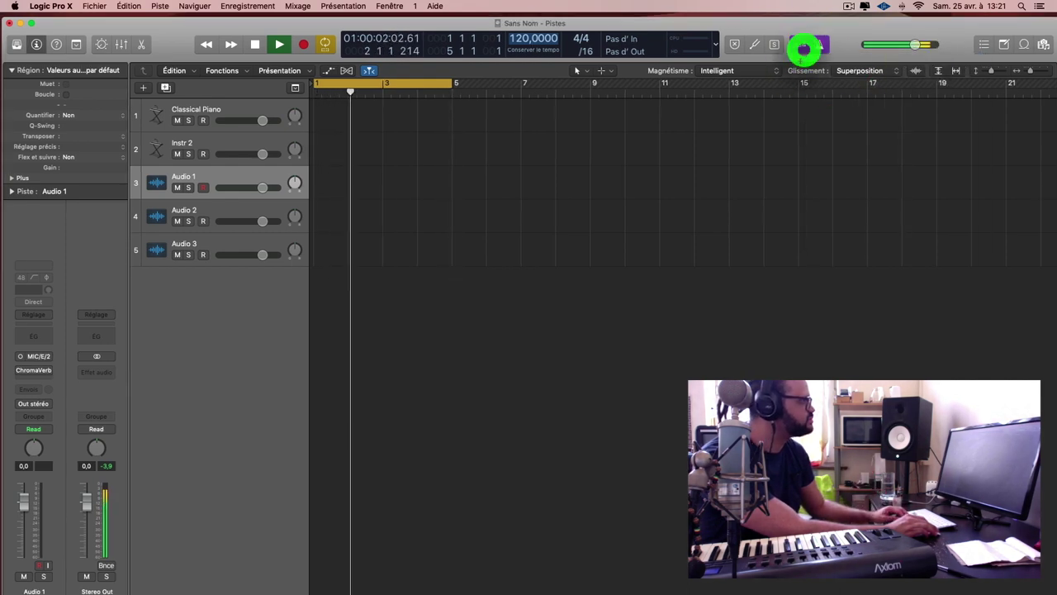
pyautogui.click(820, 63)
pyautogui.click(649, 37)
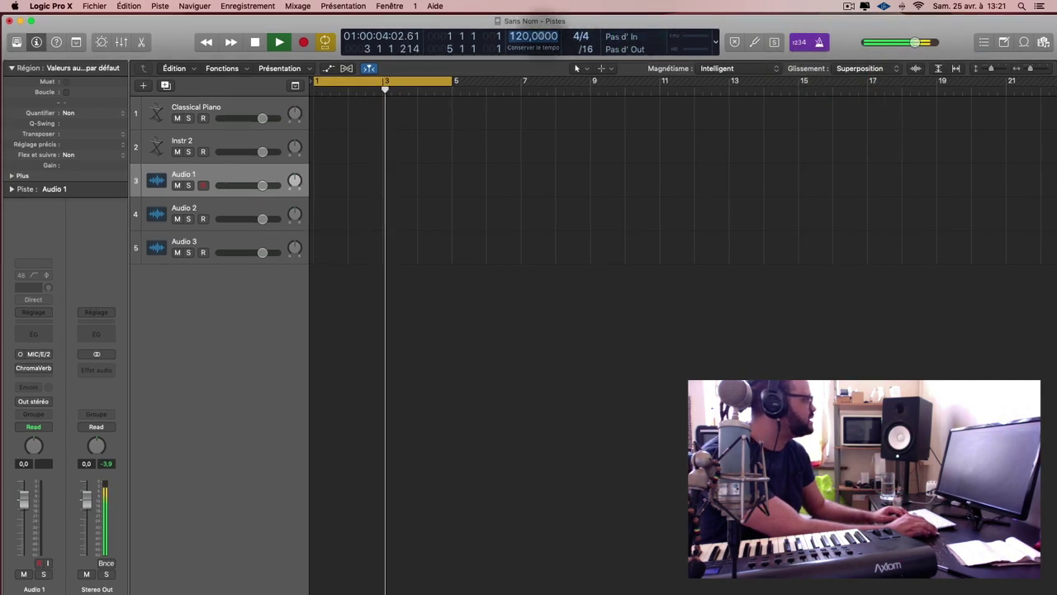
# Set the project tempo to 90 while playback is running
pyautogui.click(541, 38)
pyautogui.press('shift')
pyautogui.write('90')
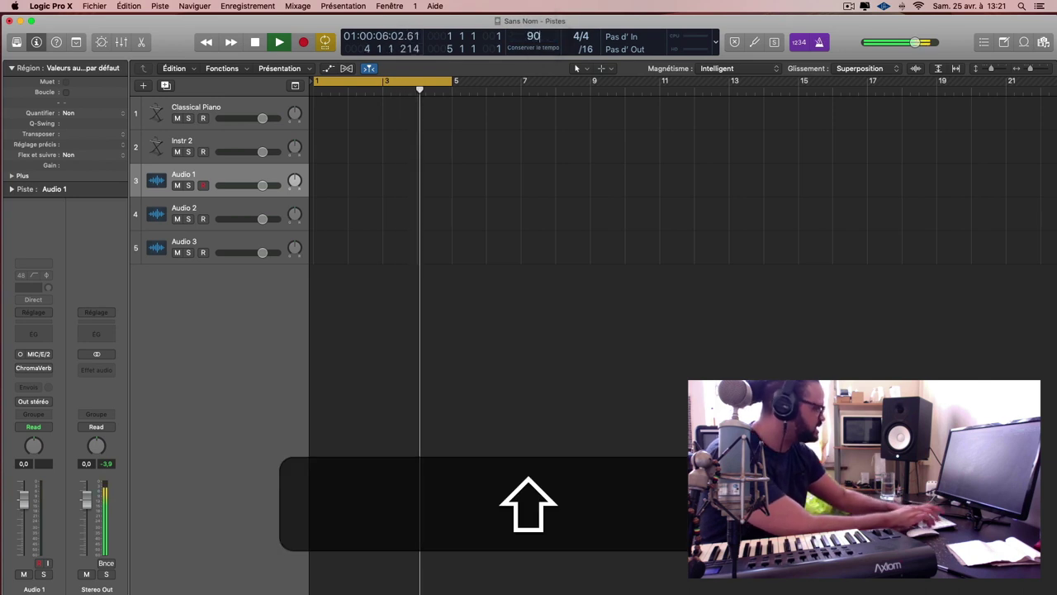
pyautogui.press('Return')
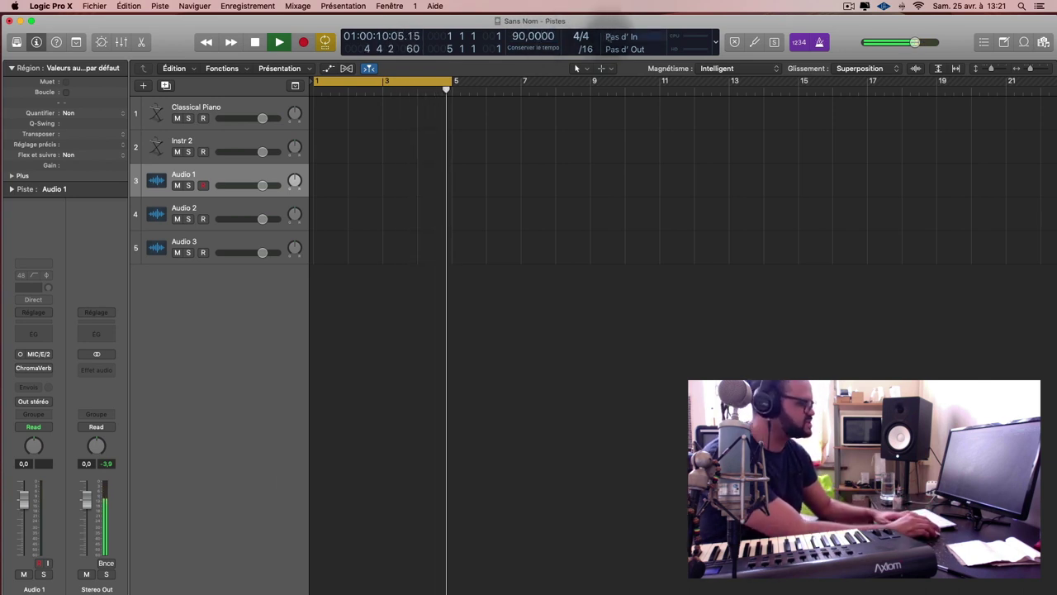
pyautogui.press('Return')
pyautogui.press('alt')
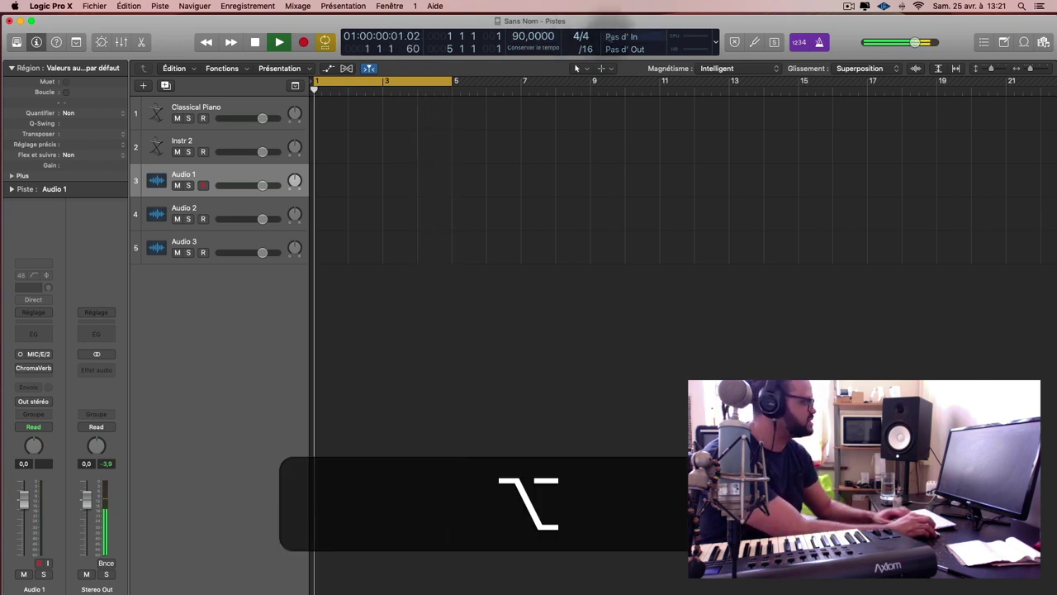
# Select the Classical Piano track and test stopping, starting and stopping playback again
pyautogui.click(276, 138)
pyautogui.click(291, 106)
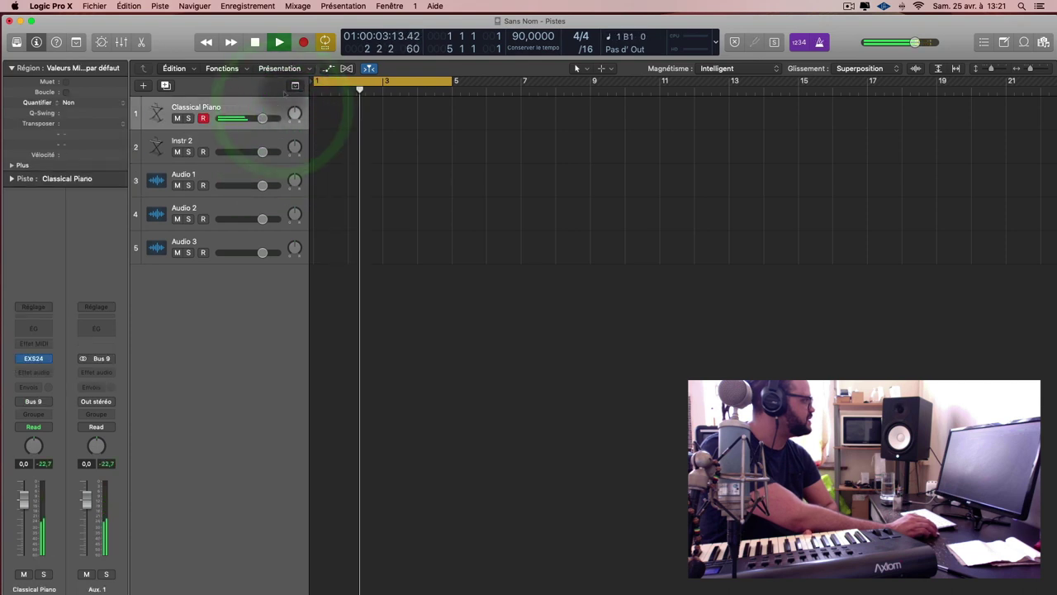
pyautogui.press('space')
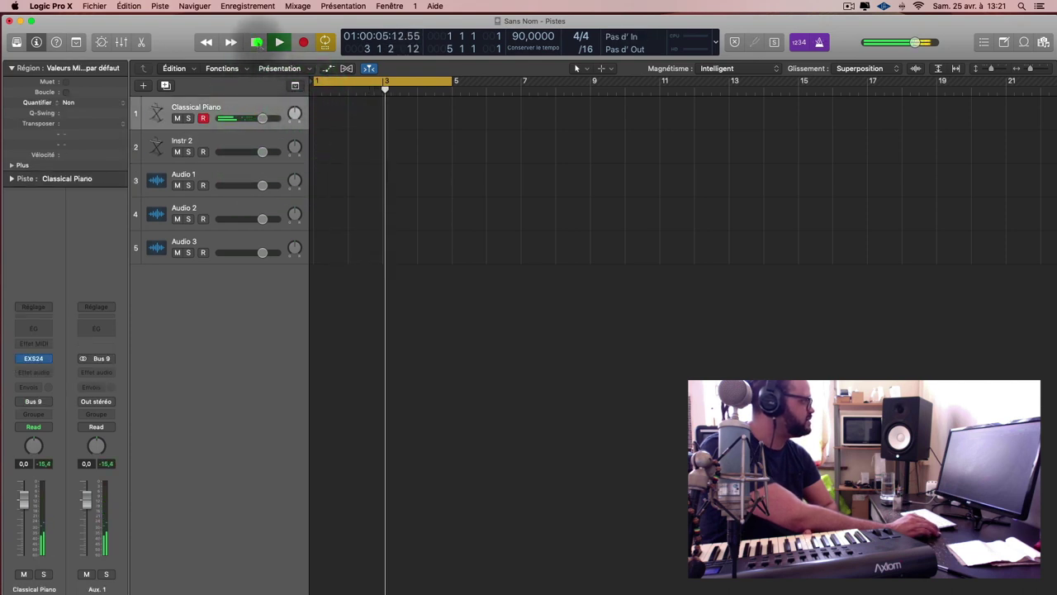
pyautogui.click(256, 42)
pyautogui.click(278, 42)
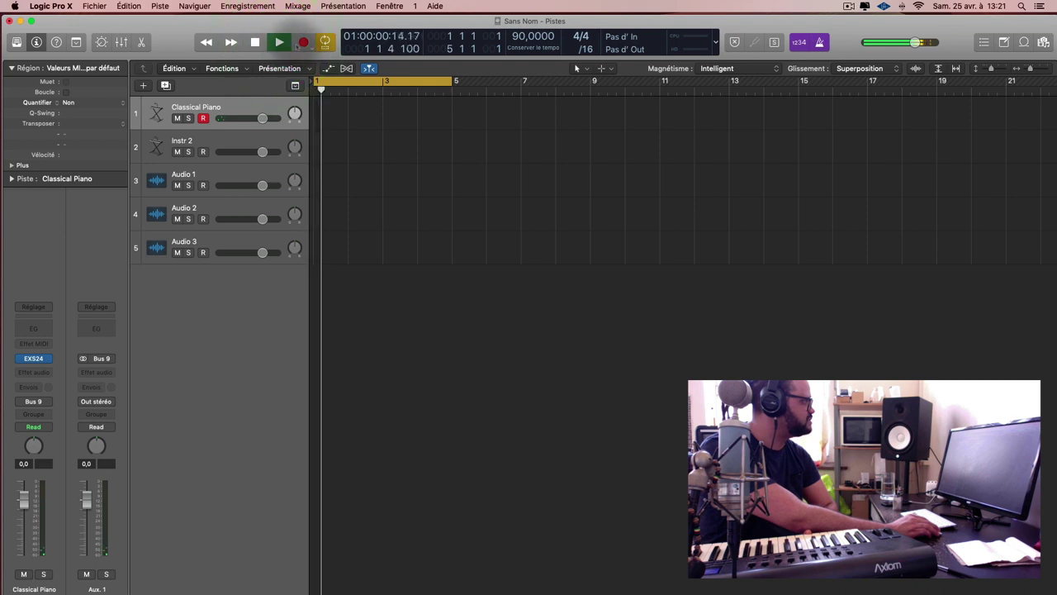
pyautogui.click(255, 42)
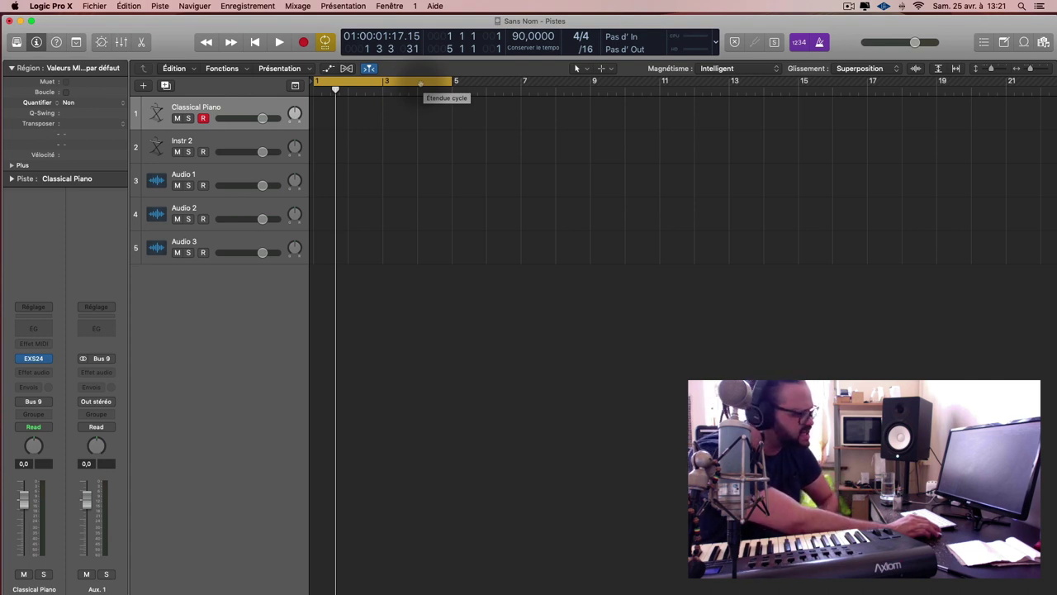
# Turn the cycle range over bars 1 to 5 off and on again, and enlarge the track heights and timeline zoom
pyautogui.click(421, 85)
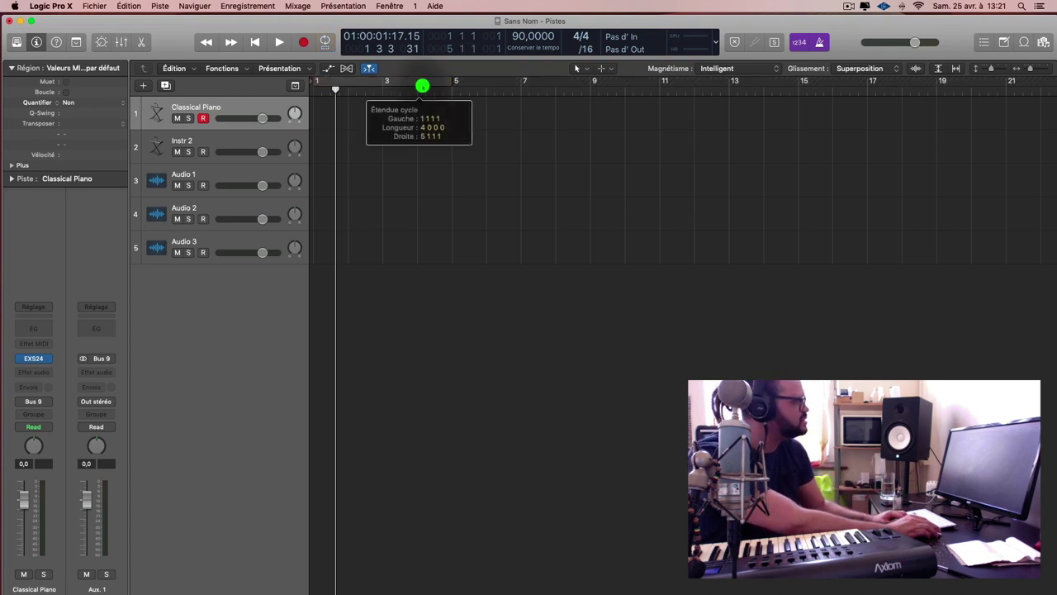
pyautogui.click(418, 86)
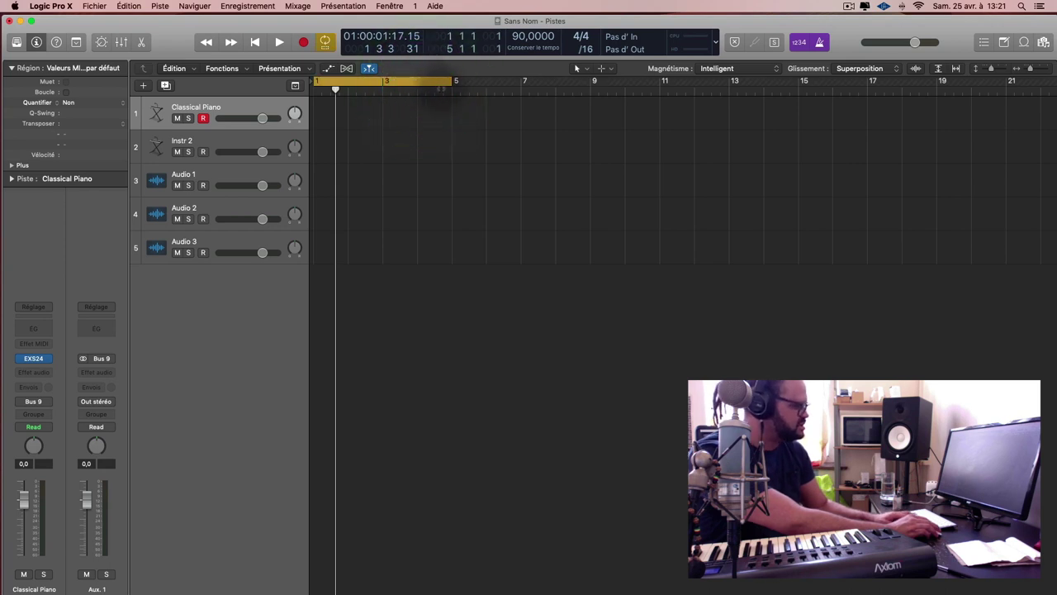
pyautogui.scroll(5, 460, 98)
pyautogui.scroll(-5, 460, 98)
pyautogui.scroll(3, 463, 98)
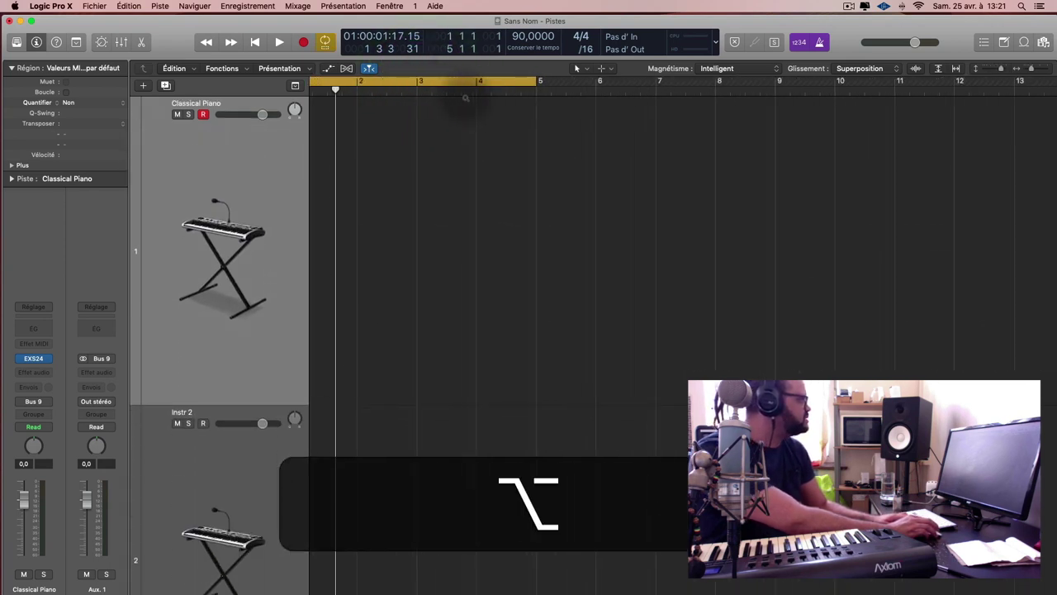
pyautogui.scroll(-3, 473, 99)
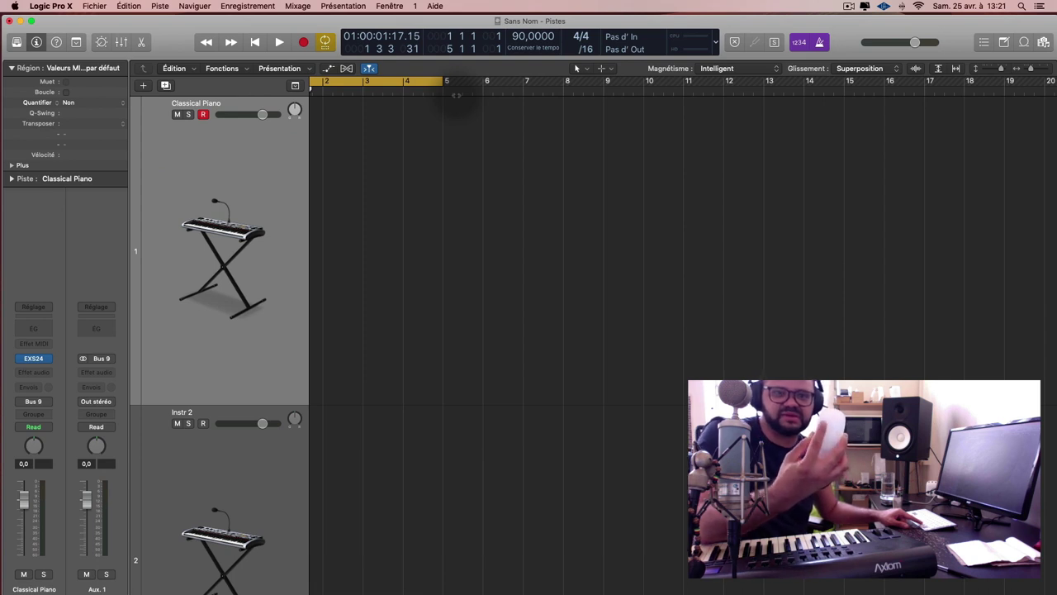
# Try zooming the timeline in and out and enlarging and shrinking the track heights around the cycle range
pyautogui.hscroll(-3, 455, 95)
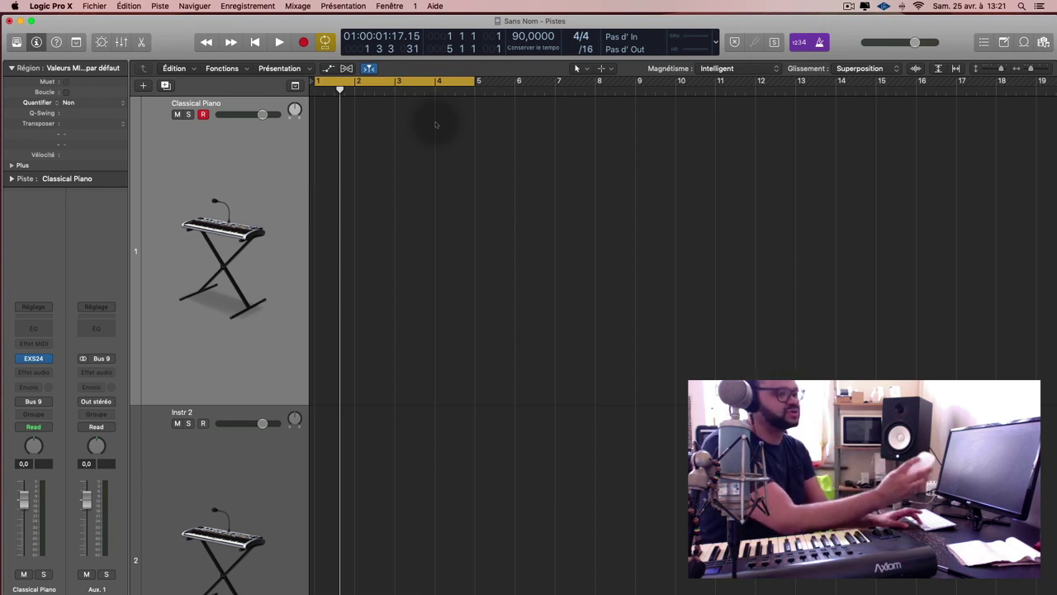
pyautogui.press('alt')
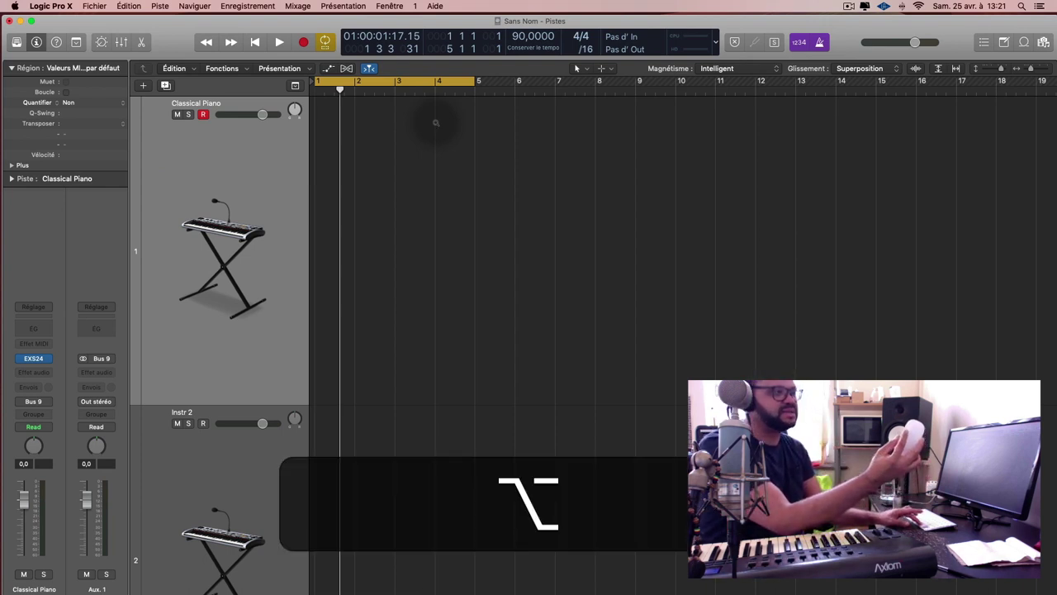
pyautogui.scroll(8, 435, 122)
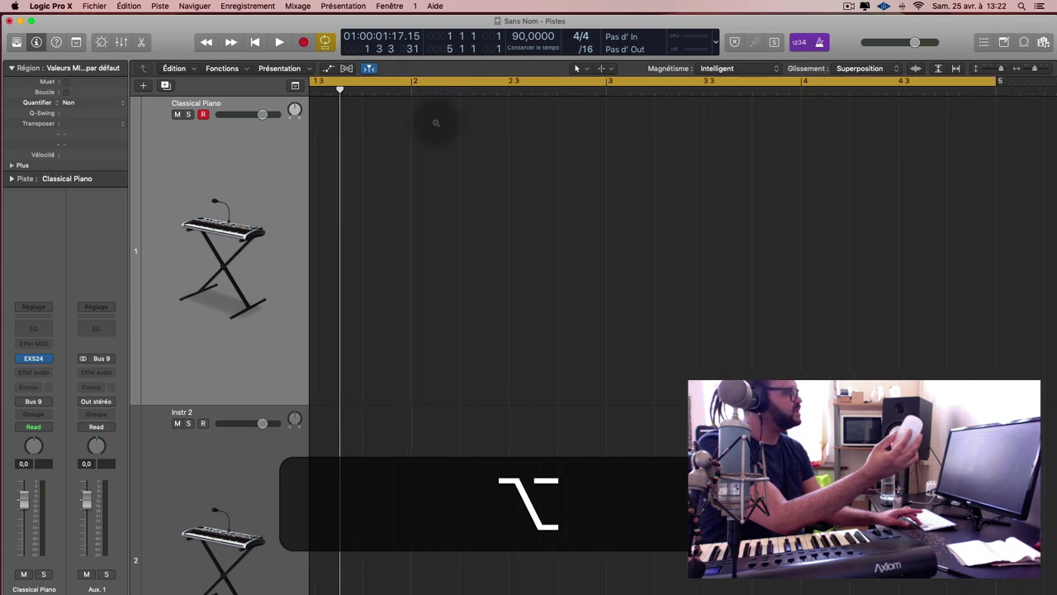
pyautogui.scroll(-8, 436, 122)
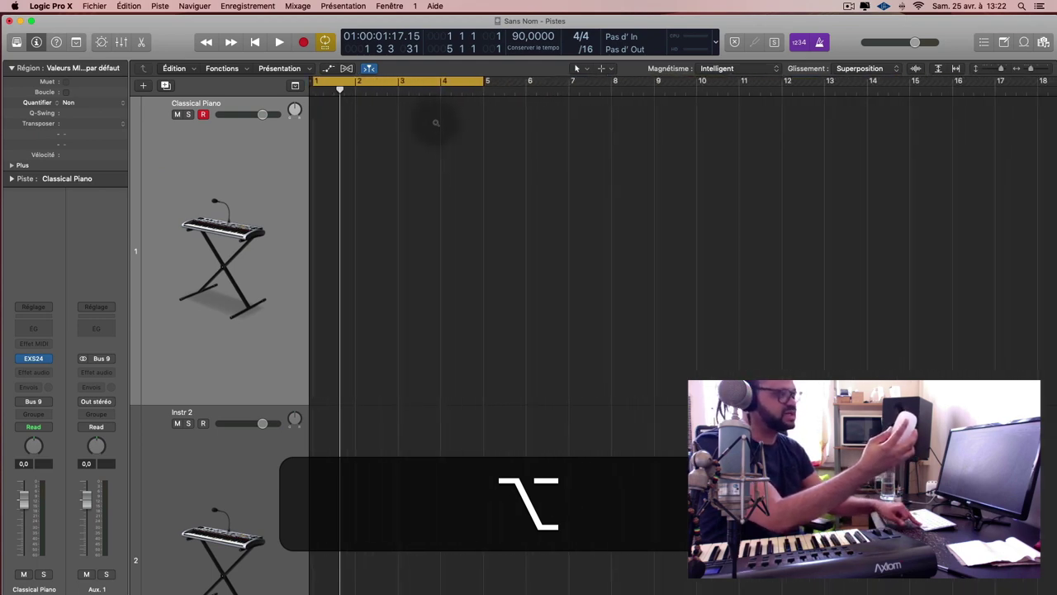
pyautogui.scroll(5, 435, 122)
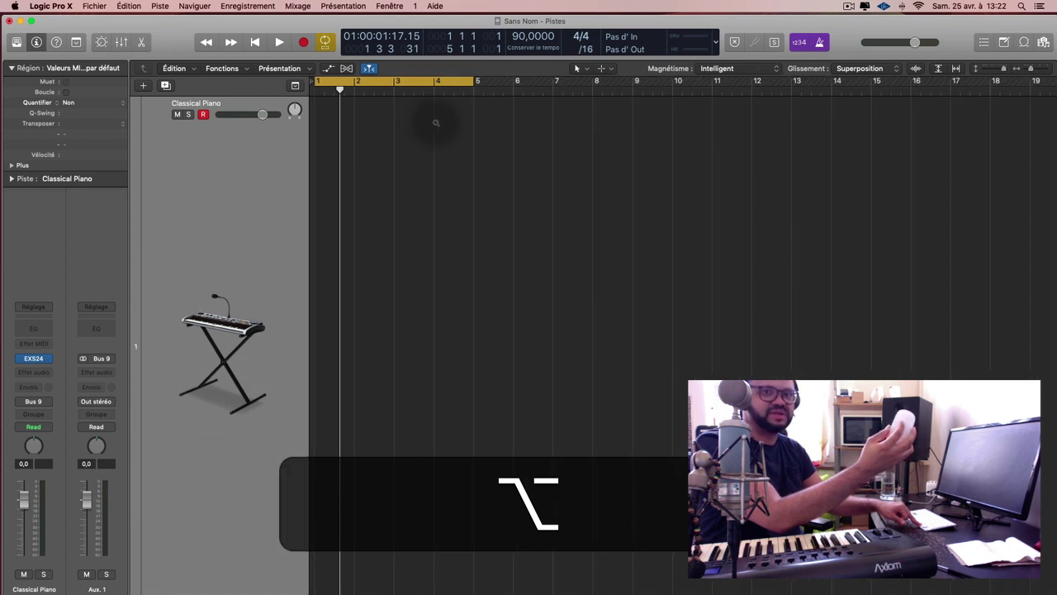
pyautogui.scroll(-5, 435, 122)
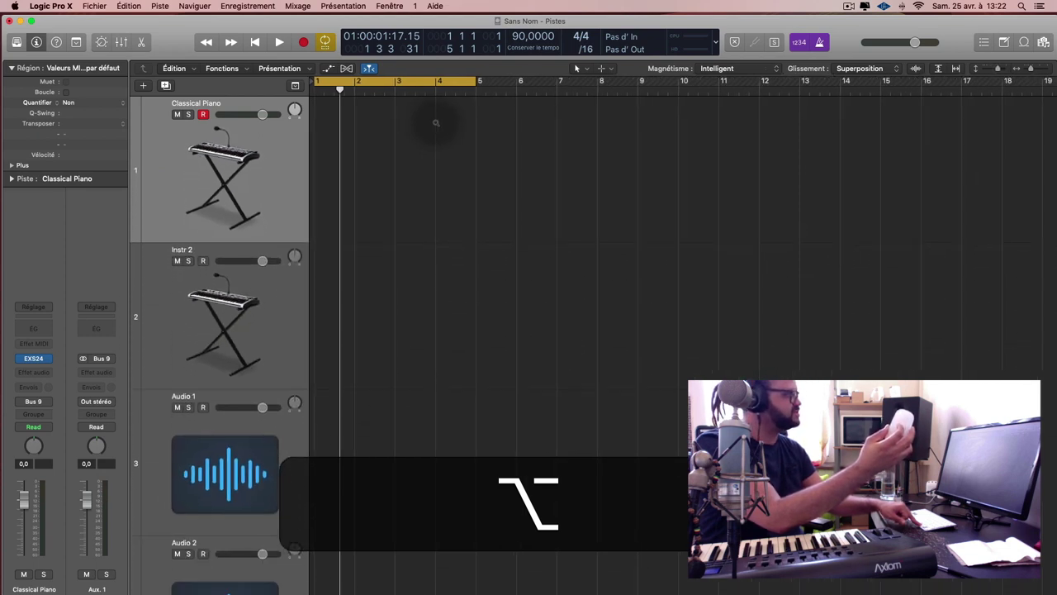
pyautogui.scroll(-2, 435, 123)
pyautogui.scroll(4, 436, 122)
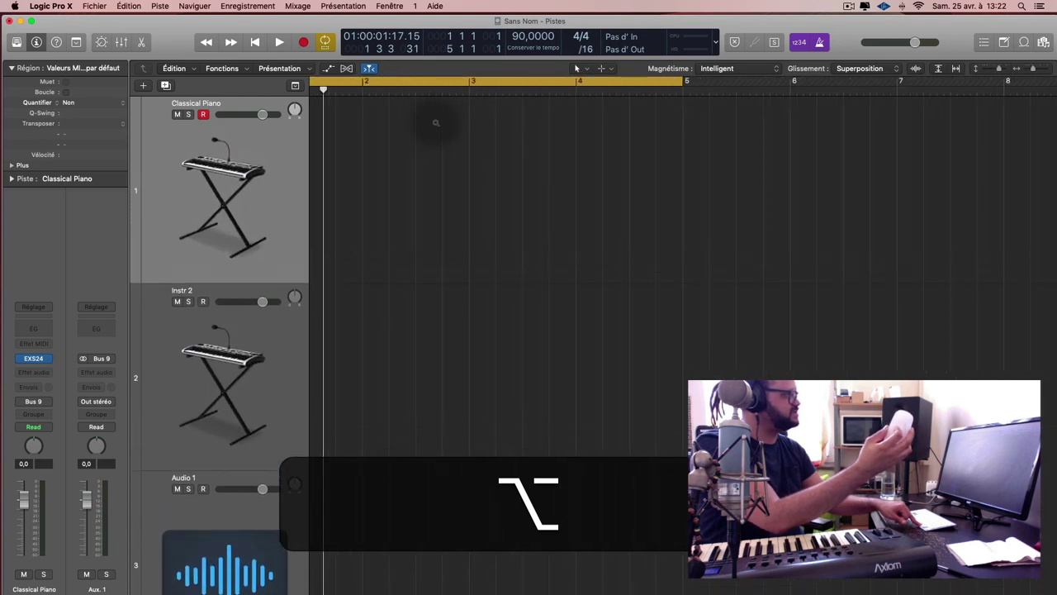
pyautogui.scroll(2, 435, 122)
pyautogui.scroll(-3, 435, 123)
pyautogui.scroll(-8, 435, 122)
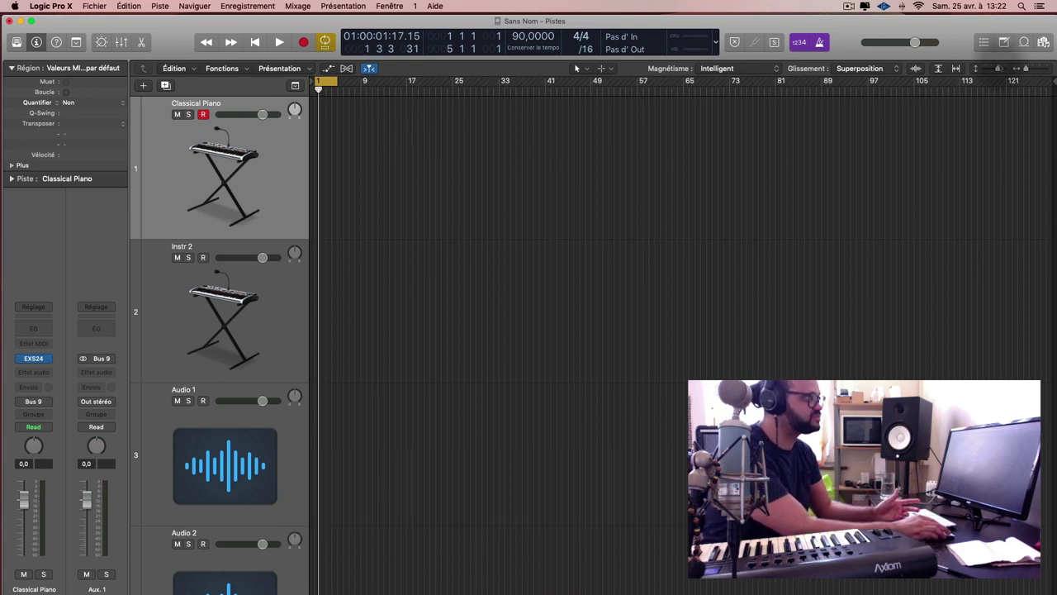
# Adjust the vertical zoom until the instrument tracks are tall, and magnify the timeline to display about bars 1 to 8
pyautogui.press('super+Up')
pyautogui.press('super+Down')
pyautogui.press('super+Up')
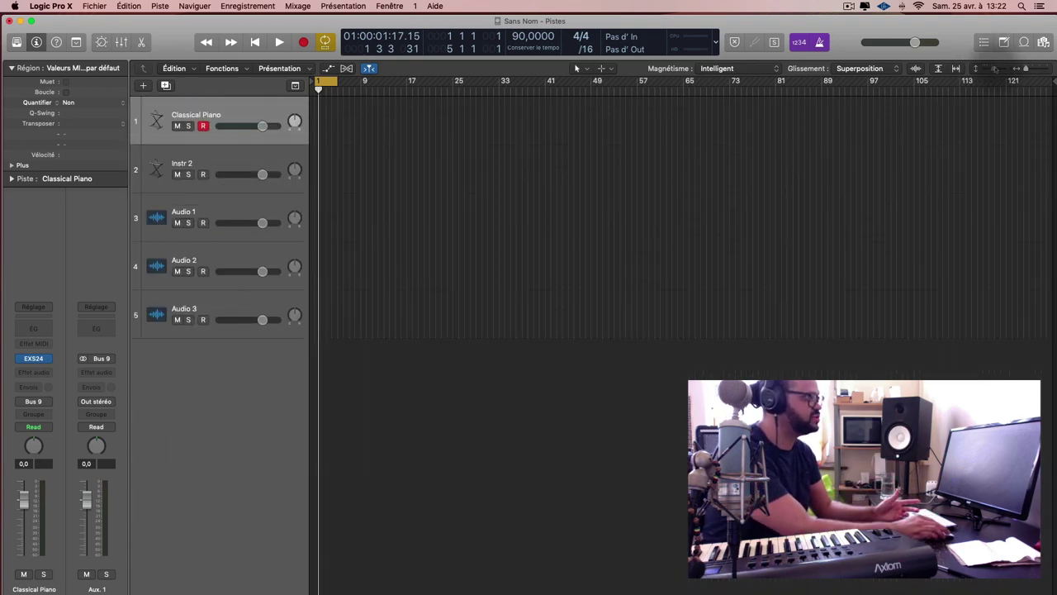
pyautogui.press('super+Down')
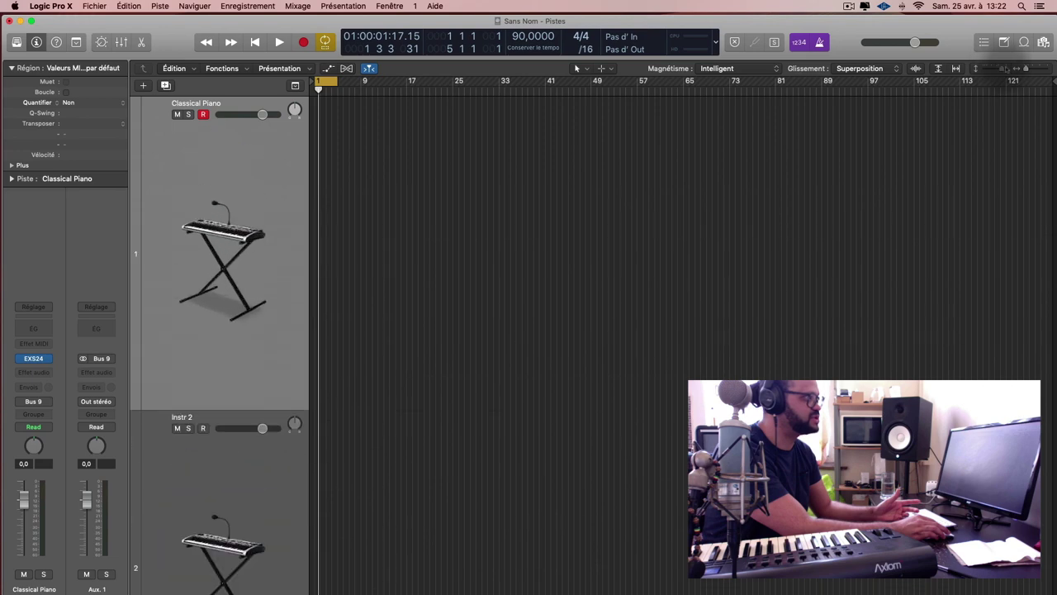
pyautogui.click(1027, 76)
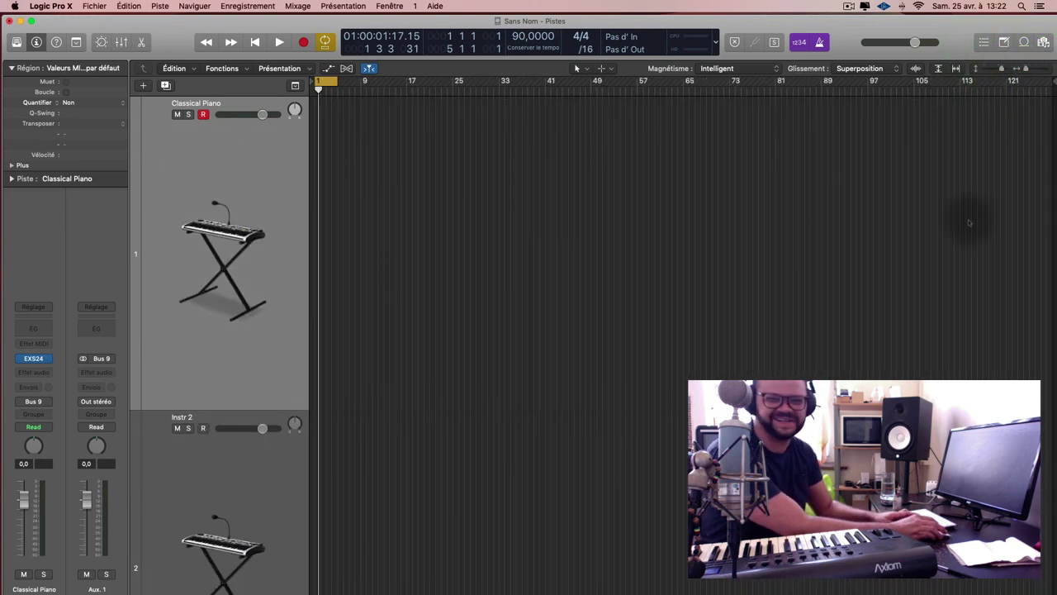
pyautogui.scroll(5, 927, 286)
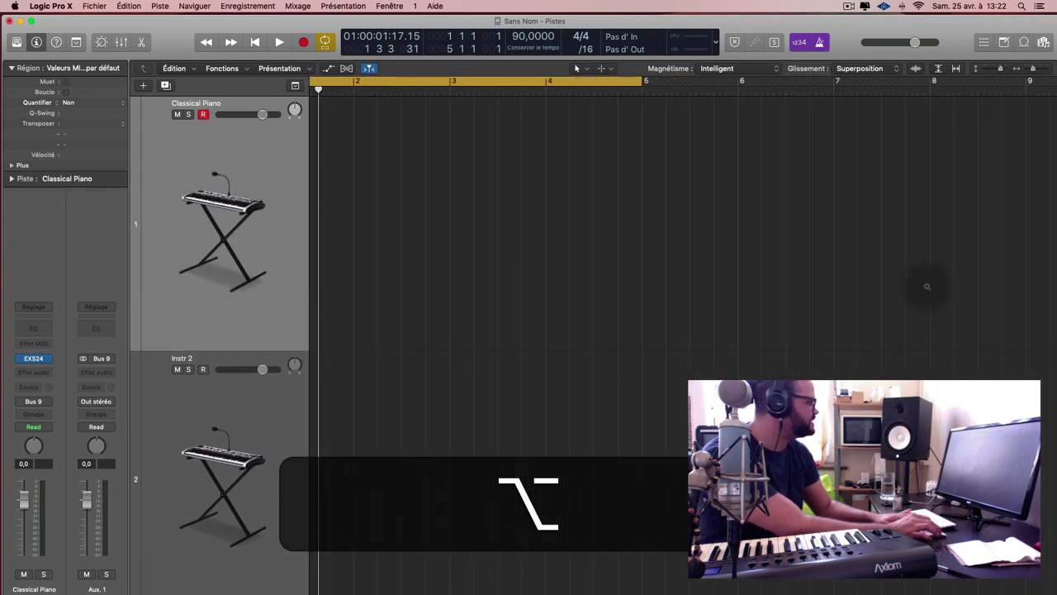
pyautogui.scroll(3, 926, 286)
pyautogui.scroll(-3, 927, 285)
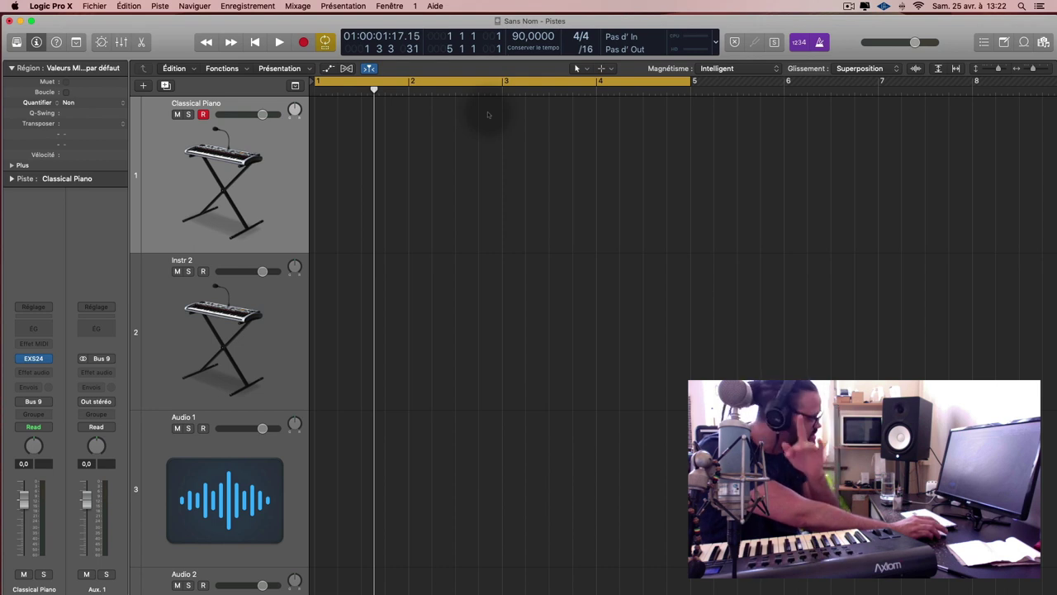
# Shorten the cycle range to bars 1 to 2, and start and stop playback to test the loop
pyautogui.click(501, 129)
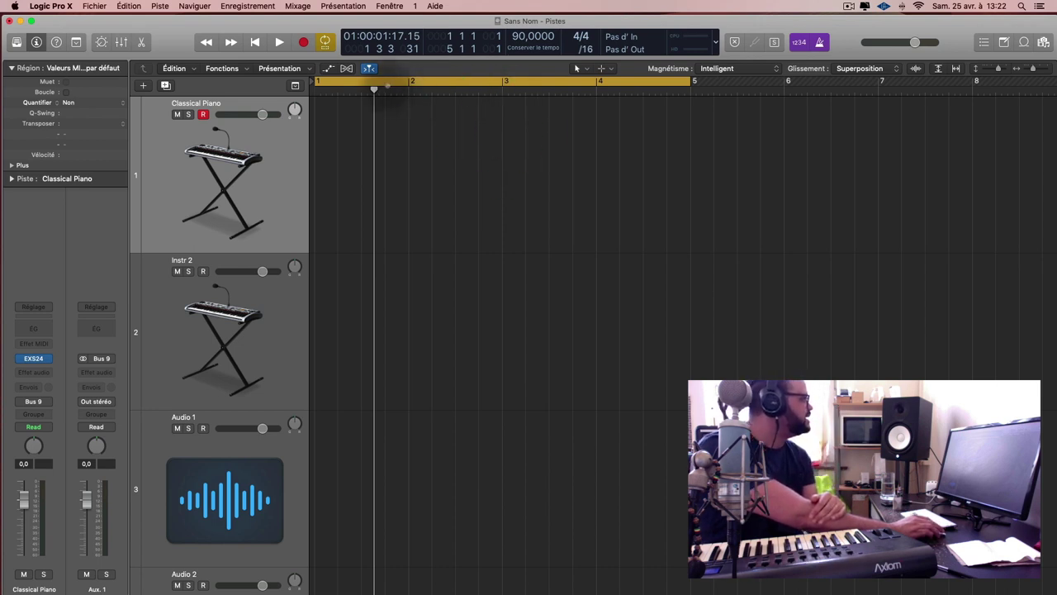
pyautogui.click(401, 75)
pyautogui.moveTo(319, 81); pyautogui.dragTo(411, 81)
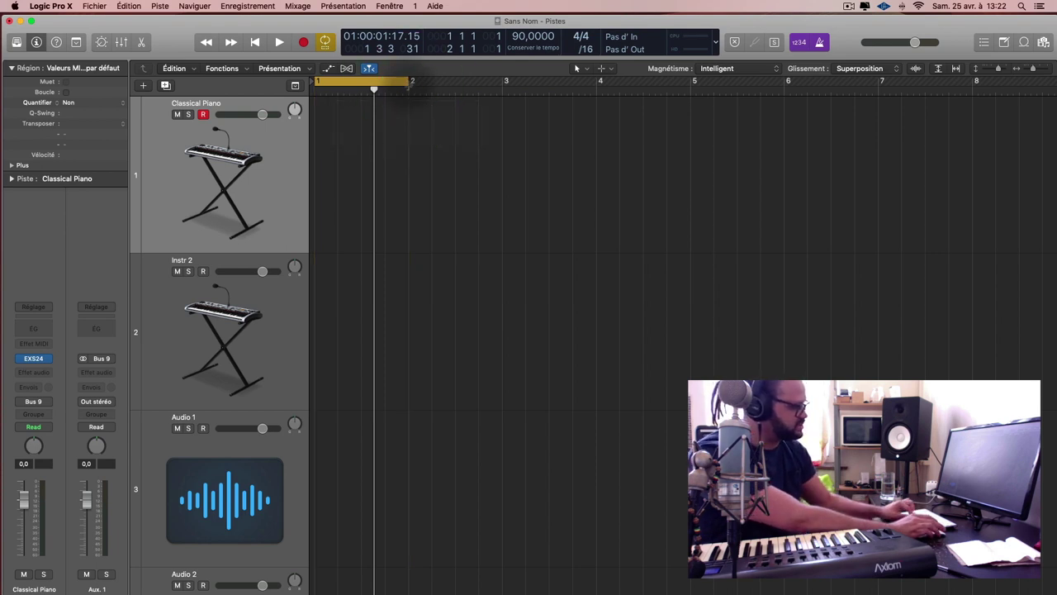
pyautogui.press('space')
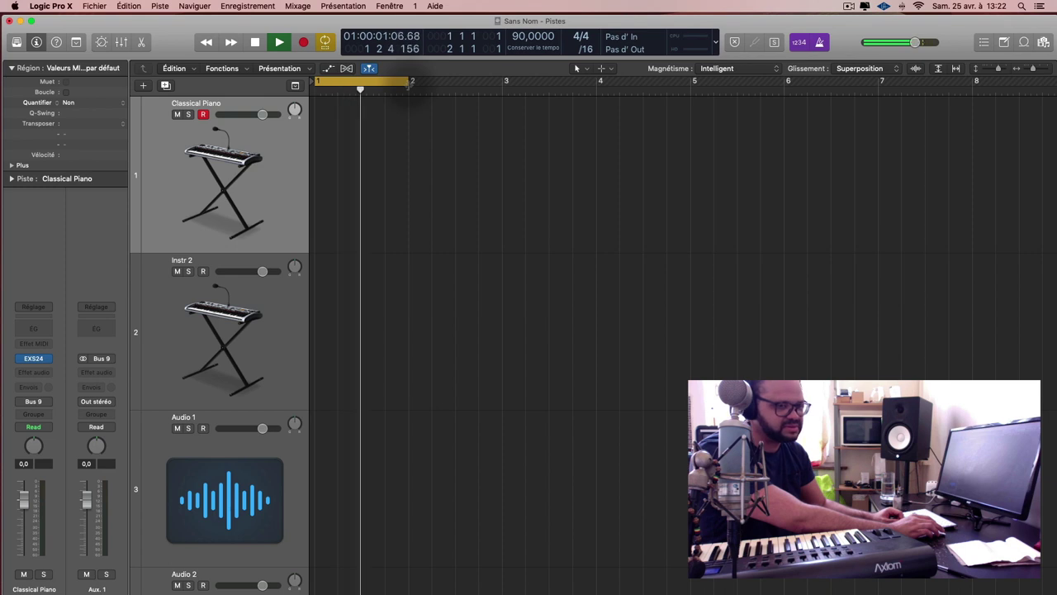
pyautogui.press('space')
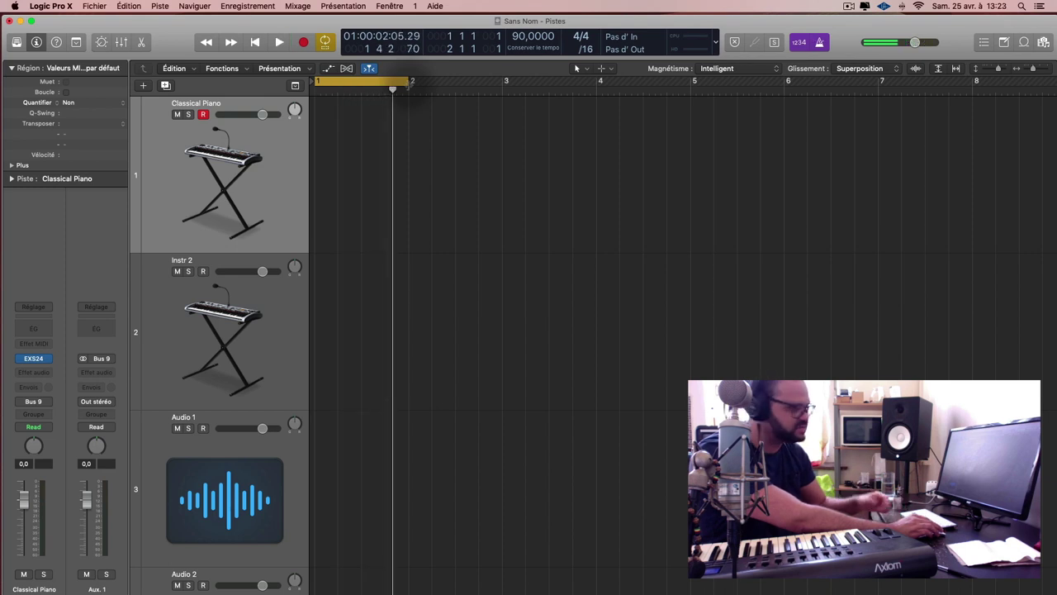
# Set the cycle range to bars 4 to 5, and extend it to cover bars 1 to 5
pyautogui.moveTo(364, 80); pyautogui.dragTo(646, 91)
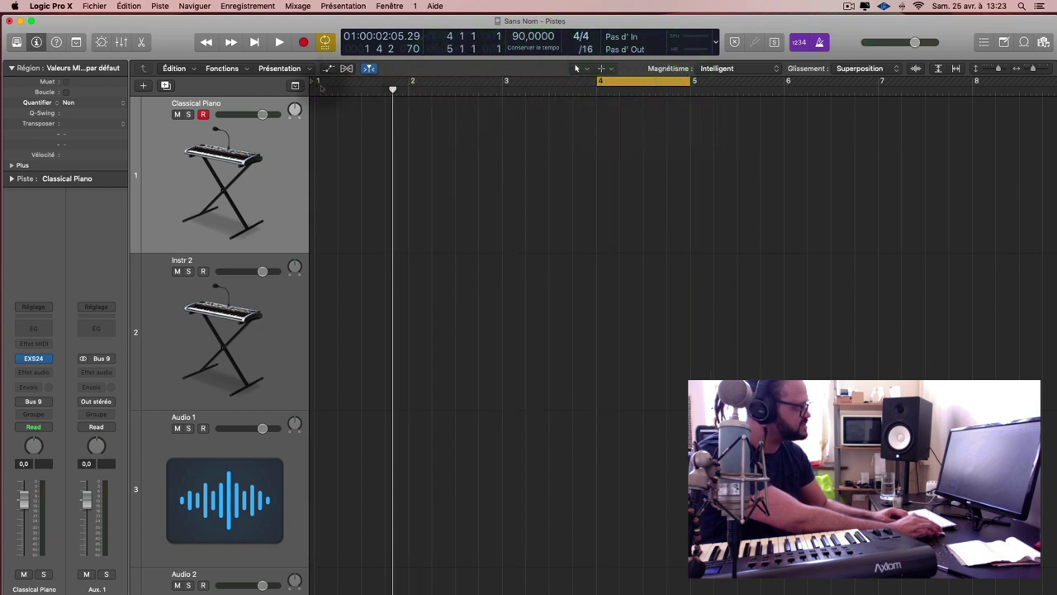
pyautogui.moveTo(322, 86); pyautogui.dragTo(679, 118)
pyautogui.scroll(-4, 704, 116)
pyautogui.scroll(-2, 704, 116)
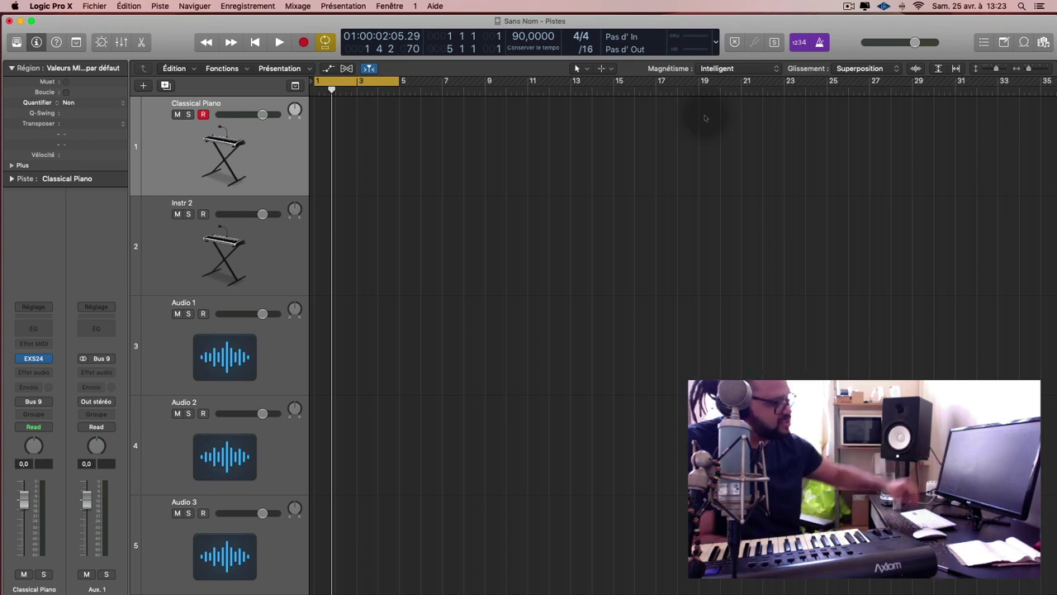
# Reduce the track heights and switch the cycle range off and on repeatedly, leaving it on over bars 1 to 5
pyautogui.scroll(3, 710, 124)
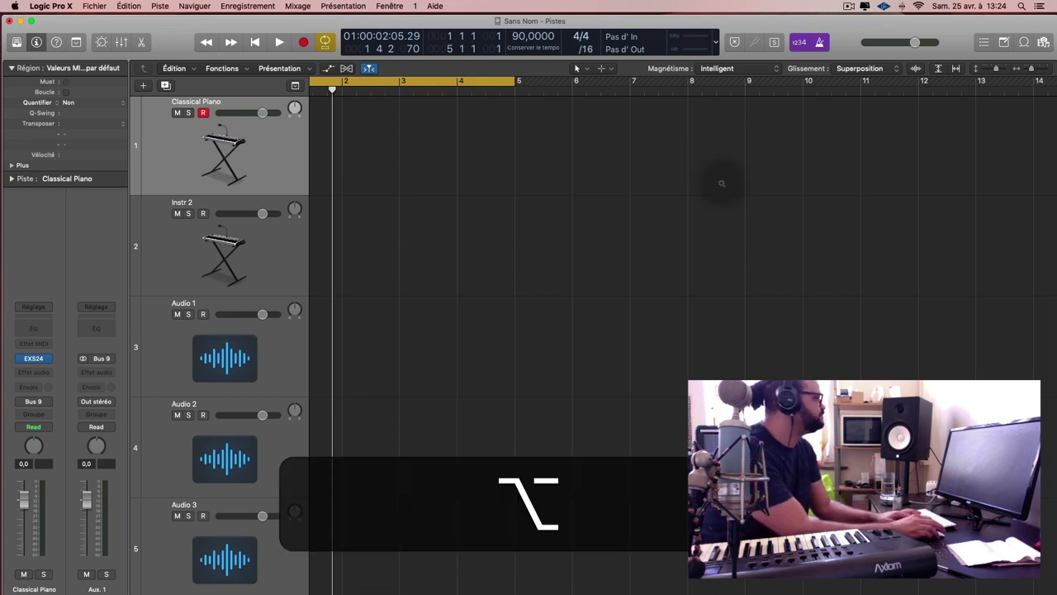
pyautogui.keyDown('alt'); pyautogui.scroll(-5, 721, 184); pyautogui.keyUp('alt')
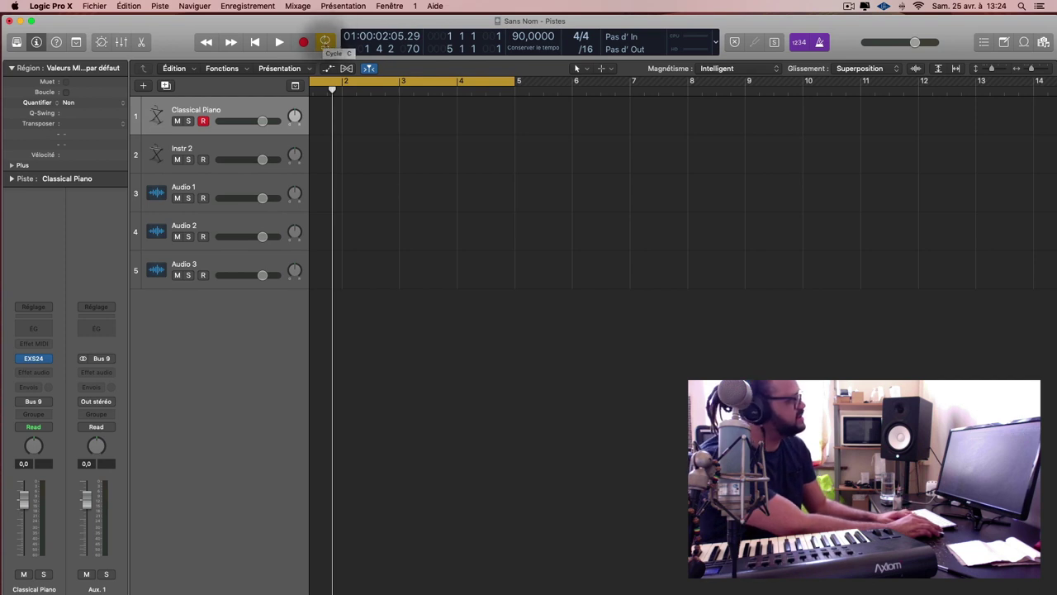
pyautogui.click(326, 41)
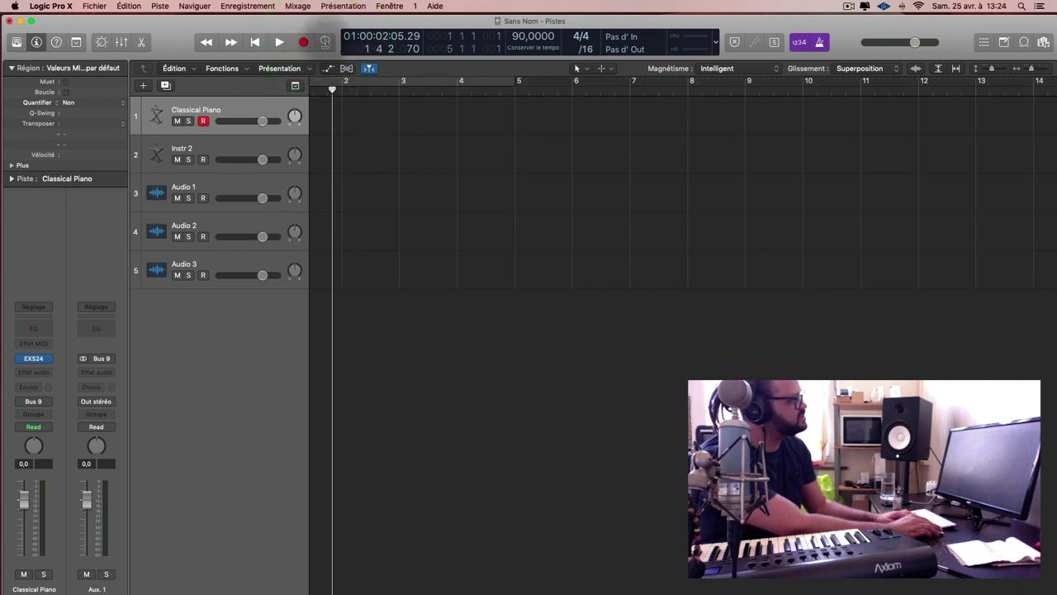
pyautogui.click(325, 41)
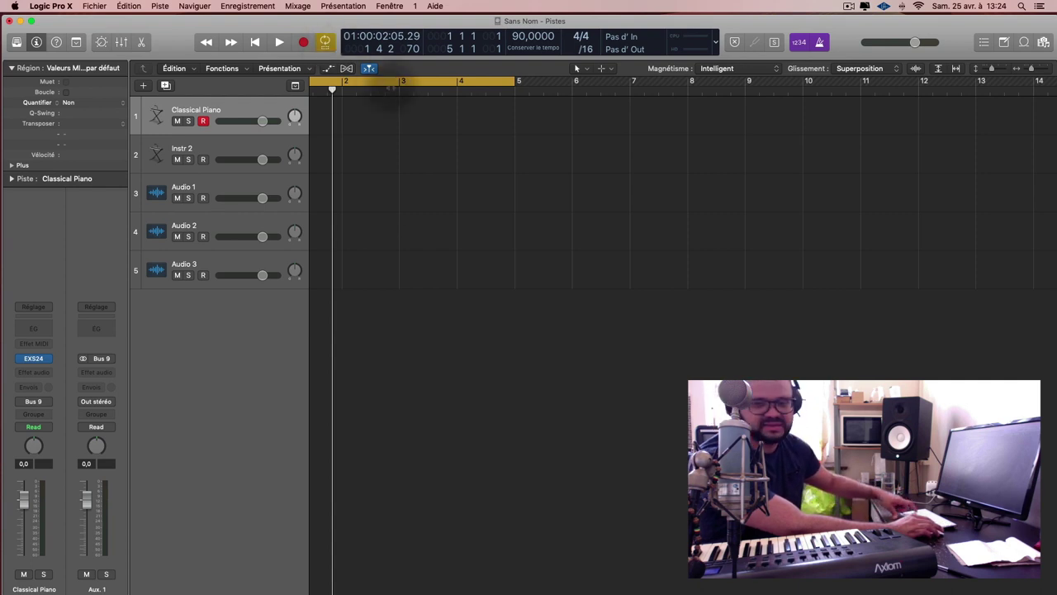
pyautogui.click(392, 86)
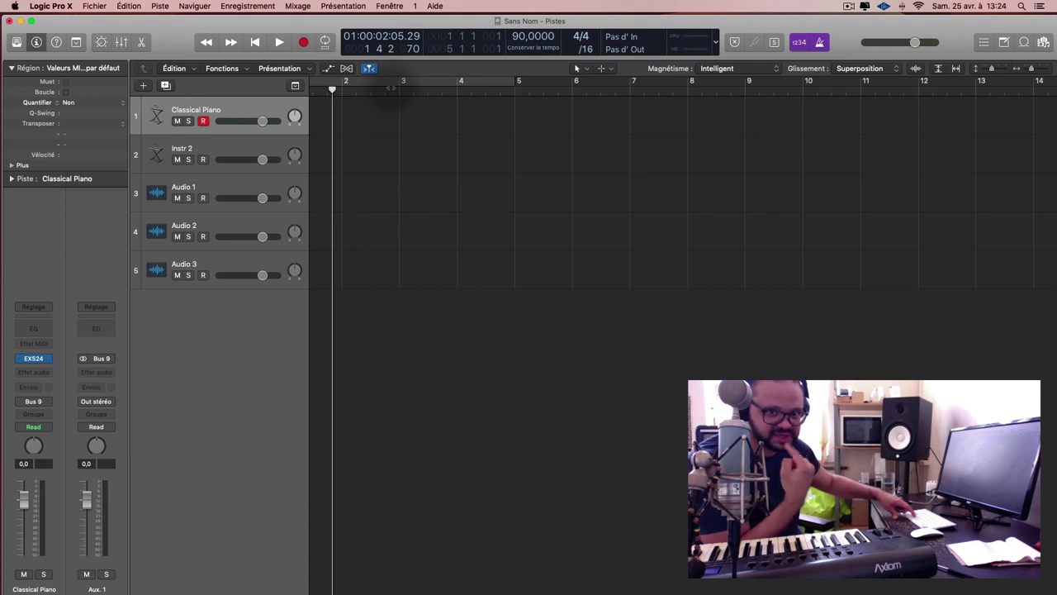
pyautogui.click(391, 86)
pyautogui.click(391, 85)
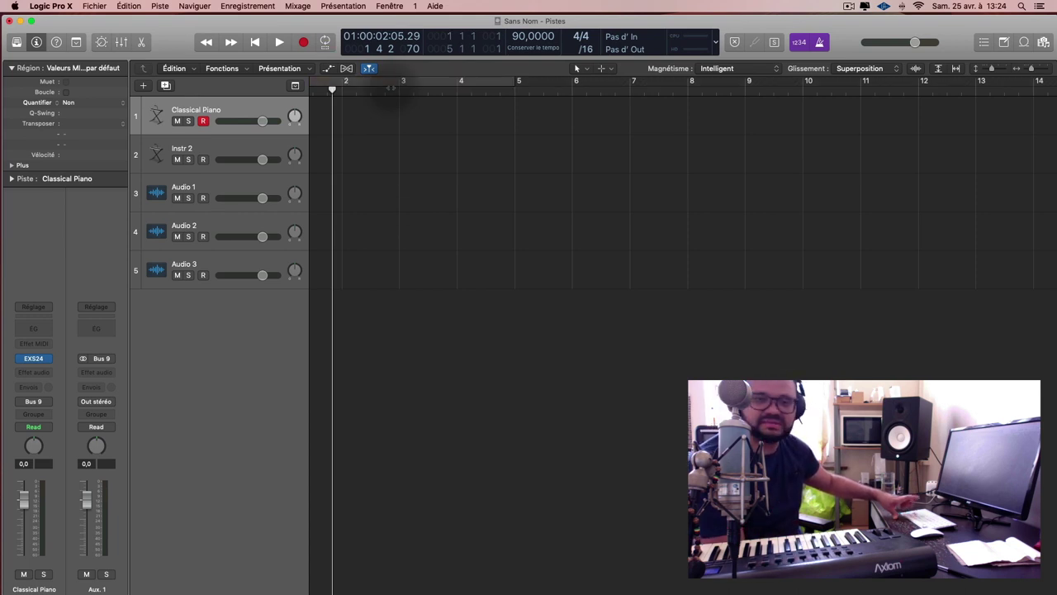
pyautogui.click(391, 86)
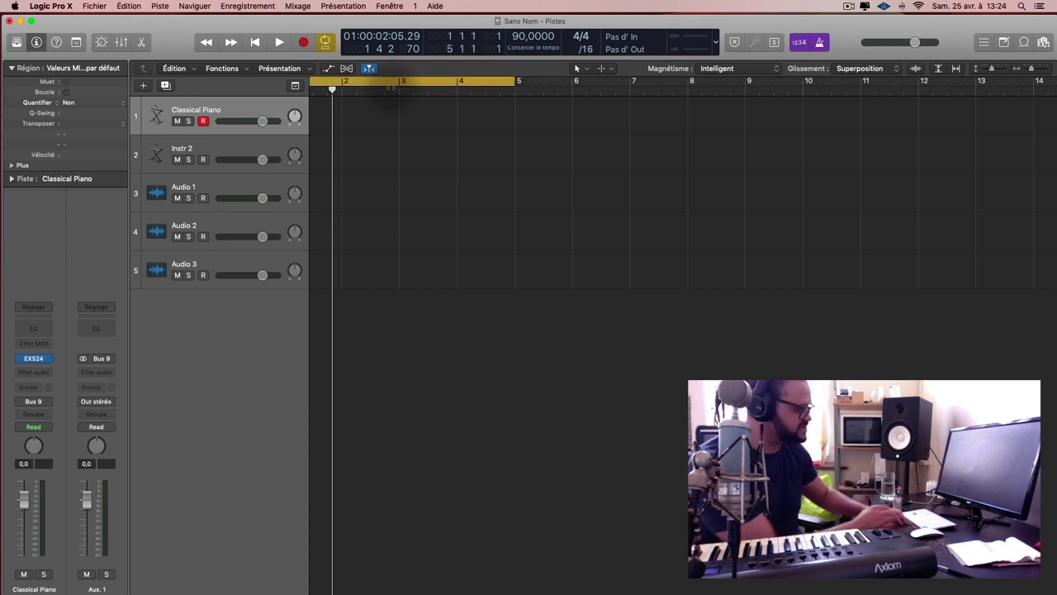
# Select the Classical Piano track and start and stop playback within the cycle range
pyautogui.keyDown('alt'); pyautogui.scroll(-5, 420, 160); pyautogui.keyUp('alt')
pyautogui.keyDown('alt'); pyautogui.scroll(-3, 492, 213); pyautogui.keyUp('alt')
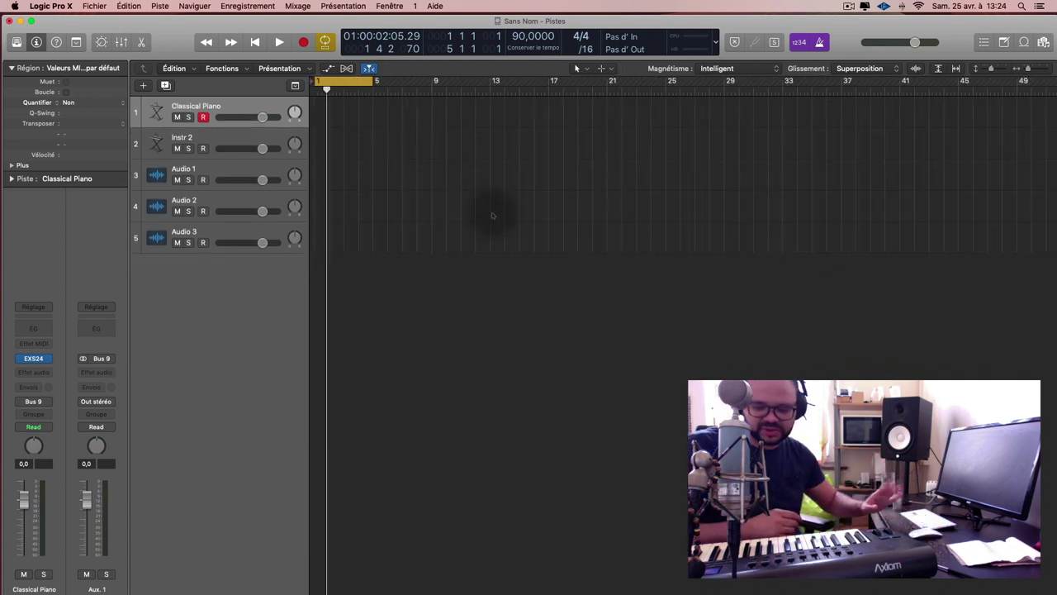
pyautogui.keyDown('alt'); pyautogui.scroll(5, 498, 221); pyautogui.keyUp('alt')
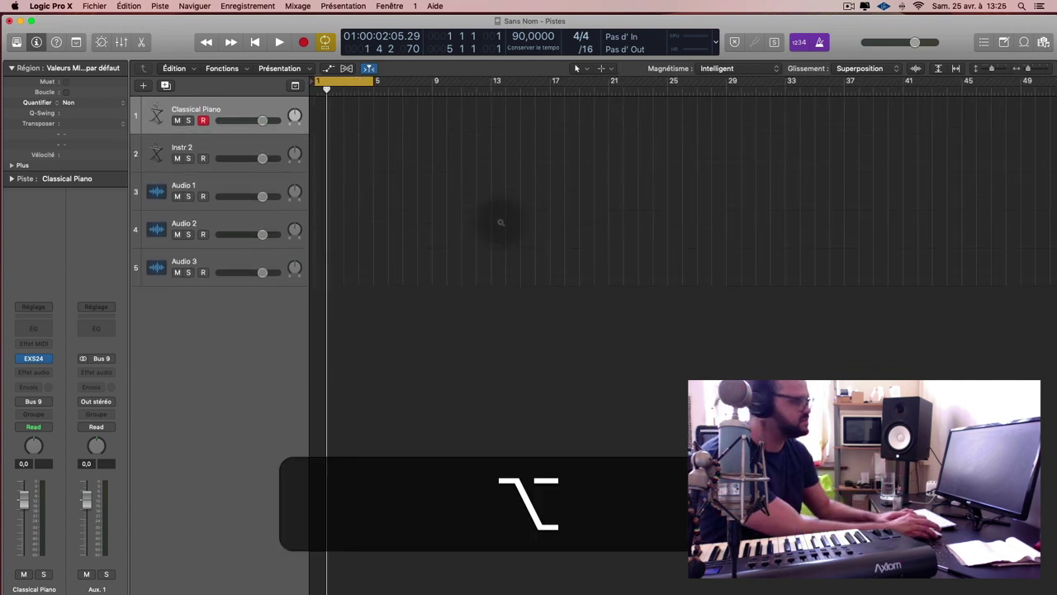
pyautogui.click(259, 117)
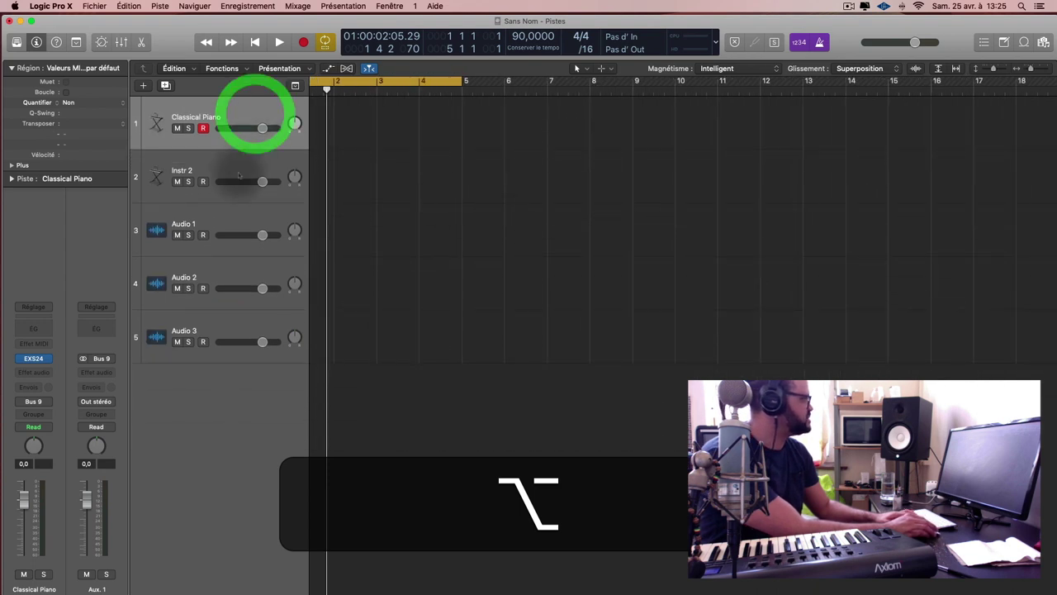
pyautogui.click(243, 165)
pyautogui.click(233, 117)
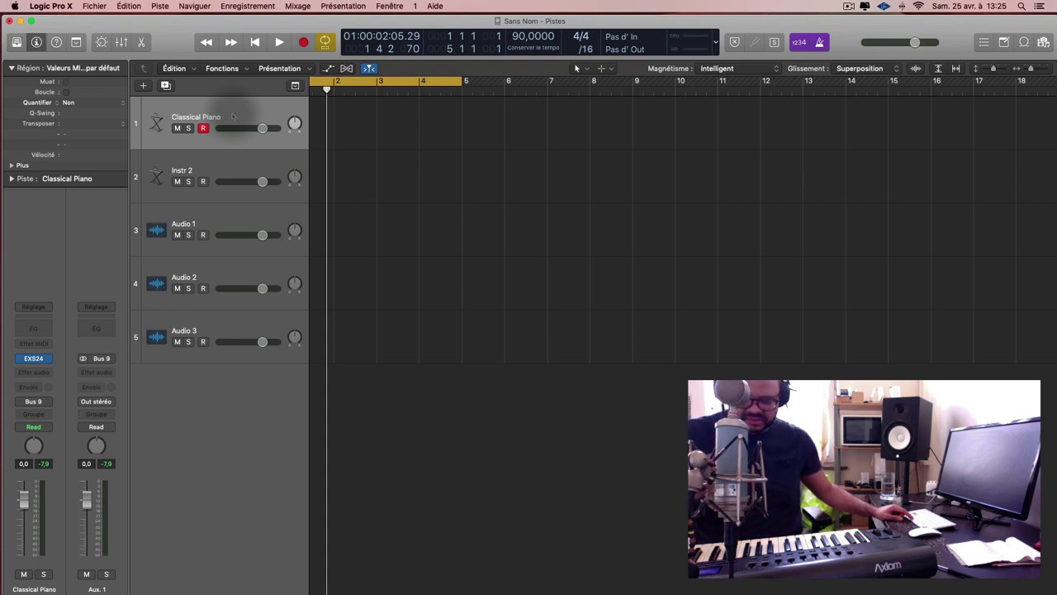
pyautogui.press('space')
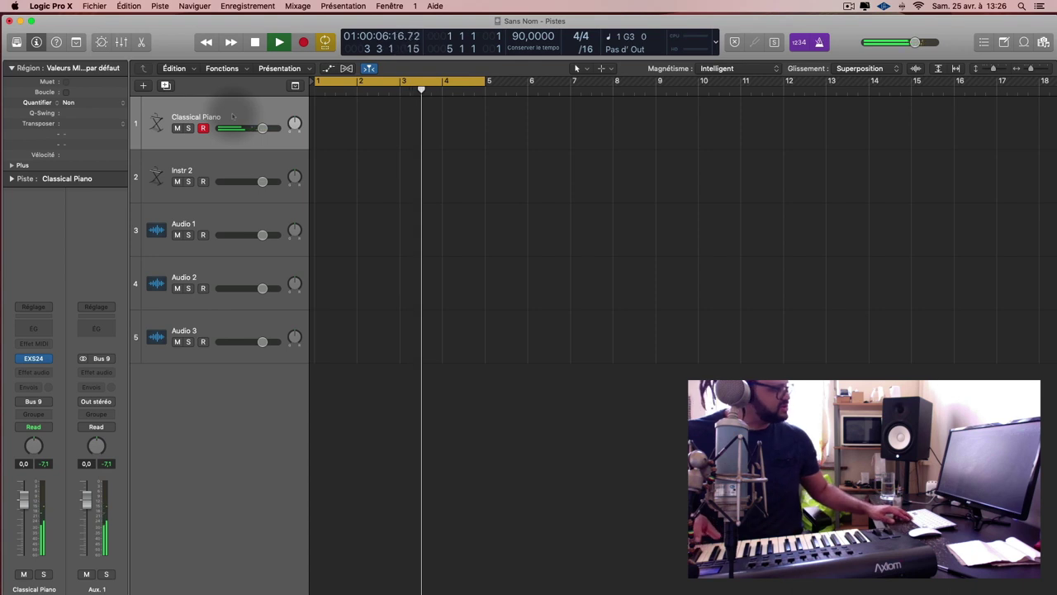
pyautogui.press('space')
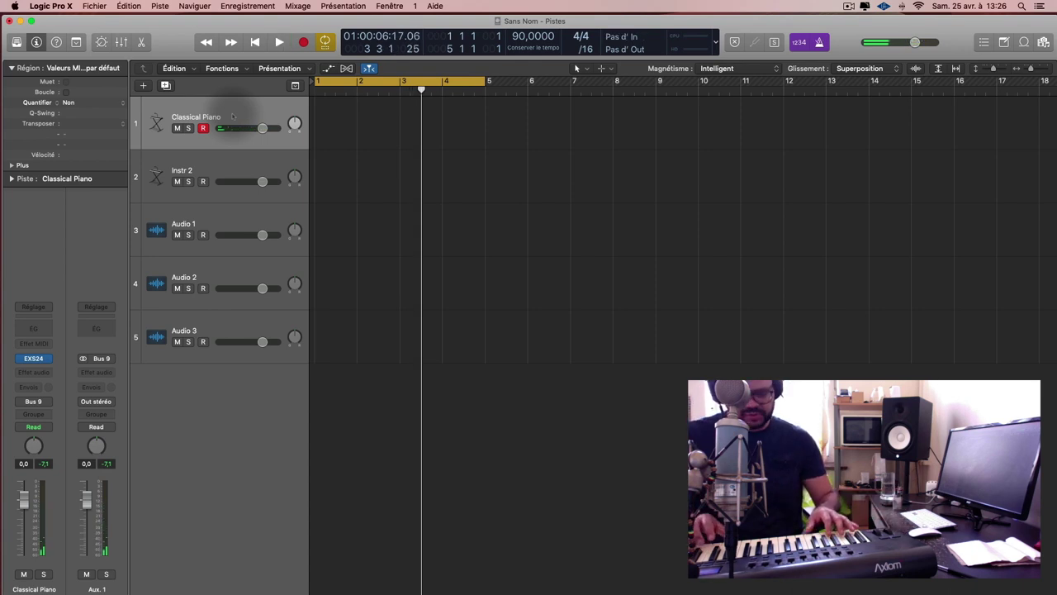
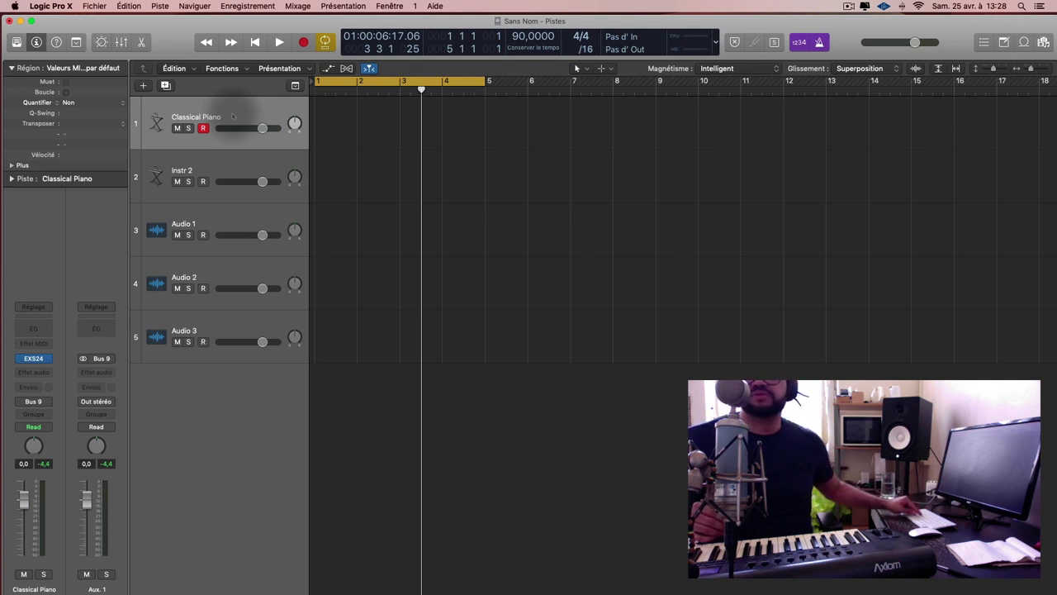
# Test starting a recording on the Classical Piano track from bar 1 and stop it right away
pyautogui.press('r')
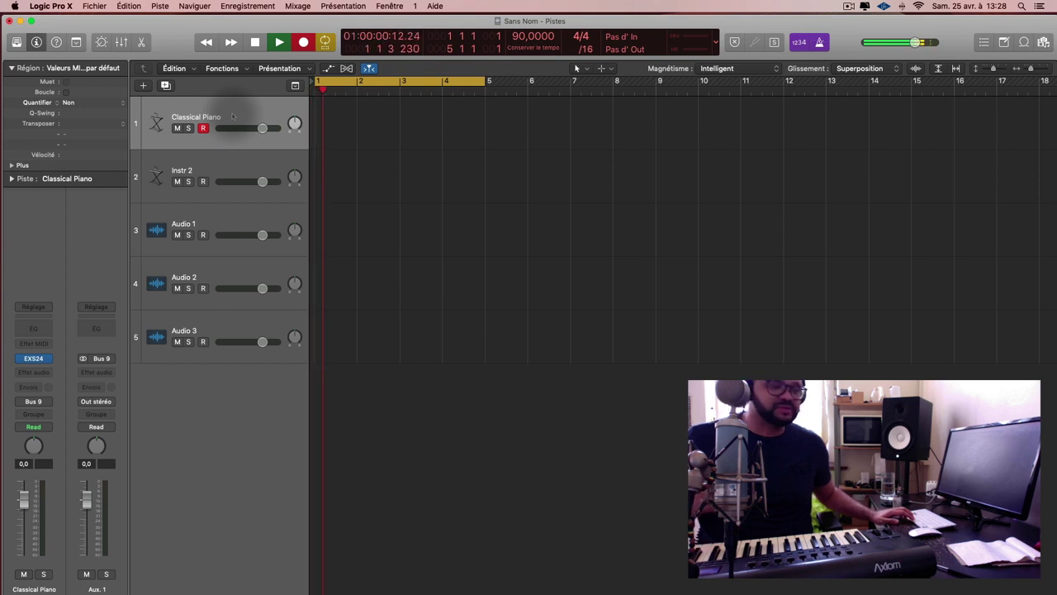
pyautogui.press('space')
pyautogui.press('alt')
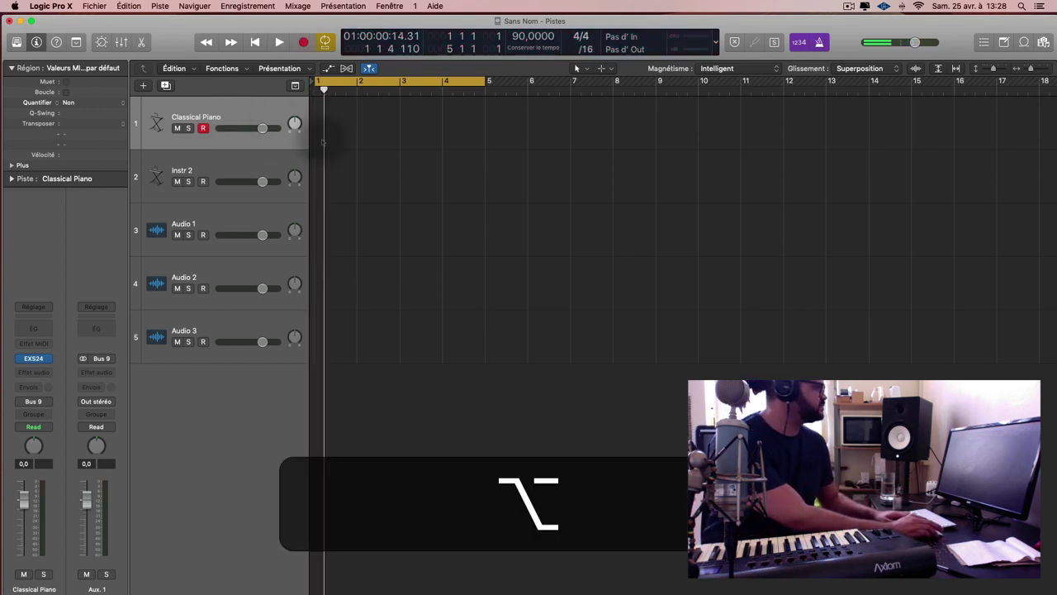
# Extend the project start backwards by moving the start marker from bar 1 to just before bar -1
pyautogui.scroll(5, 571, 151)
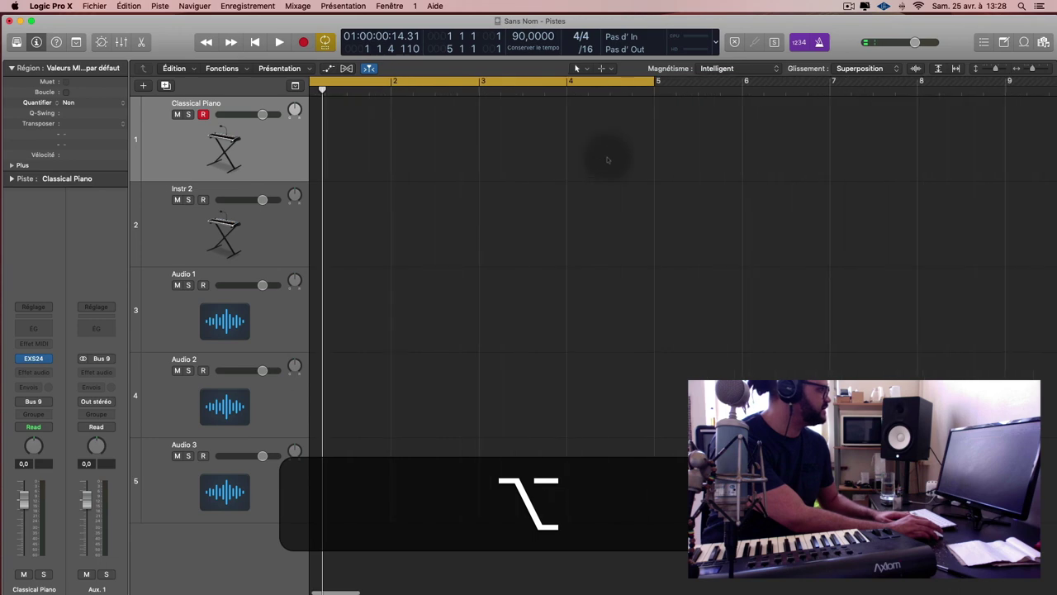
pyautogui.hscroll(-1, 607, 160)
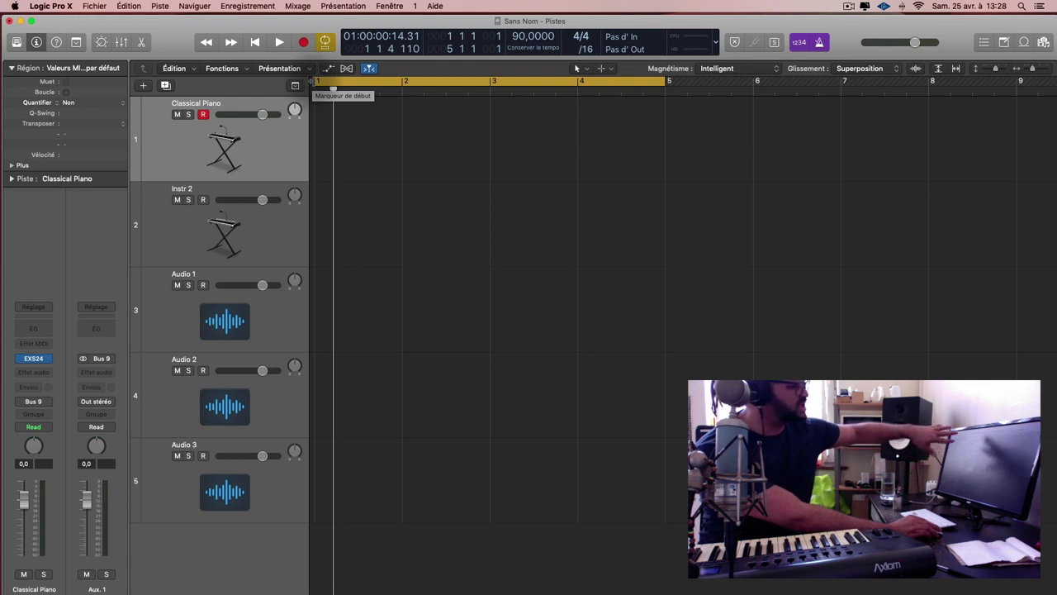
pyautogui.click(332, 88)
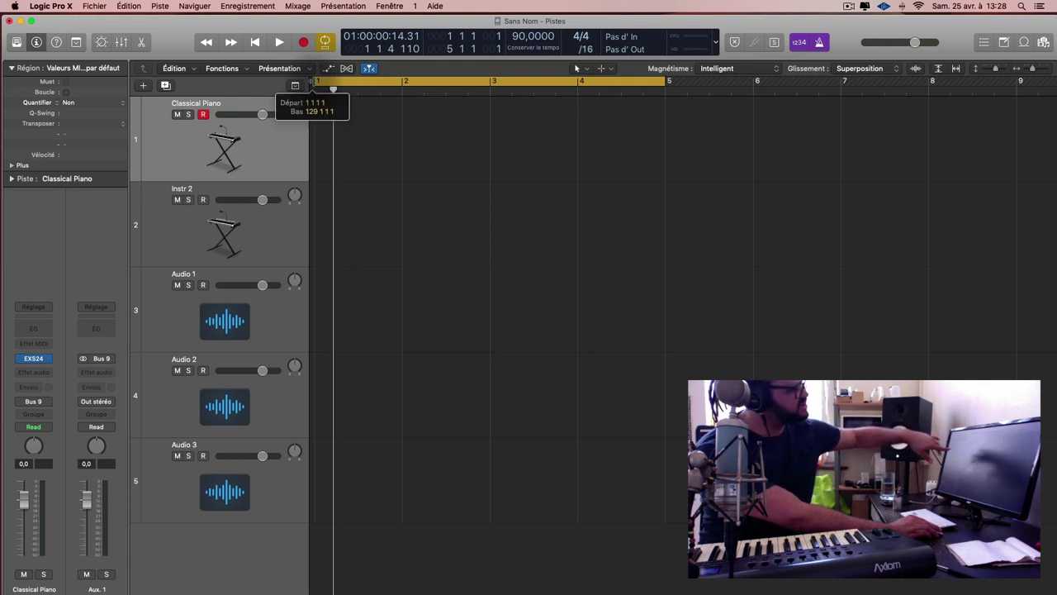
pyautogui.moveTo(314, 83); pyautogui.dragTo(106, 85)
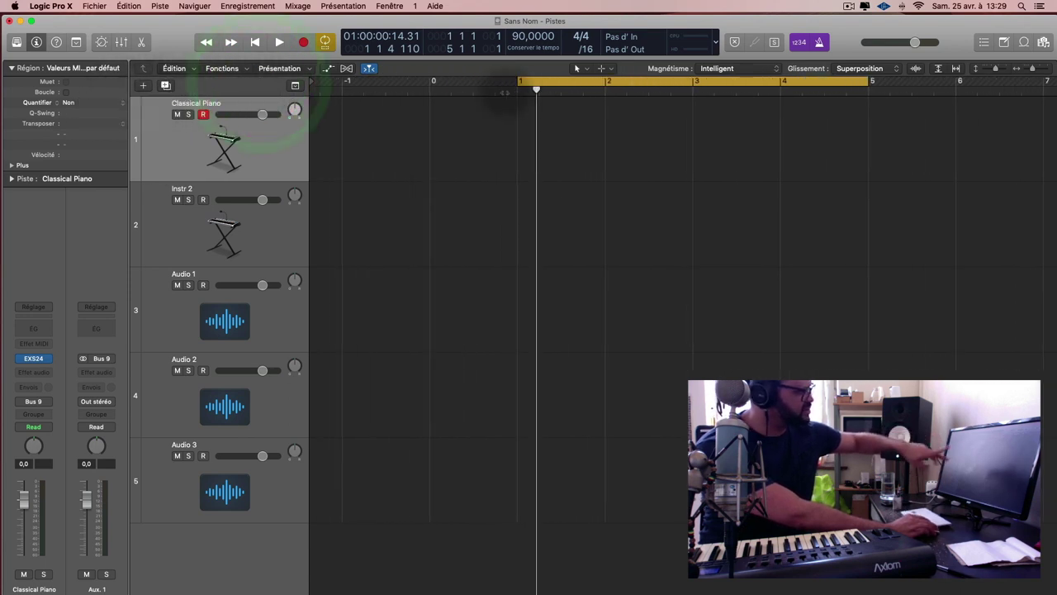
# Place the playhead at bar -1 and step it forward bar by bar to bar 0
pyautogui.click(342, 87)
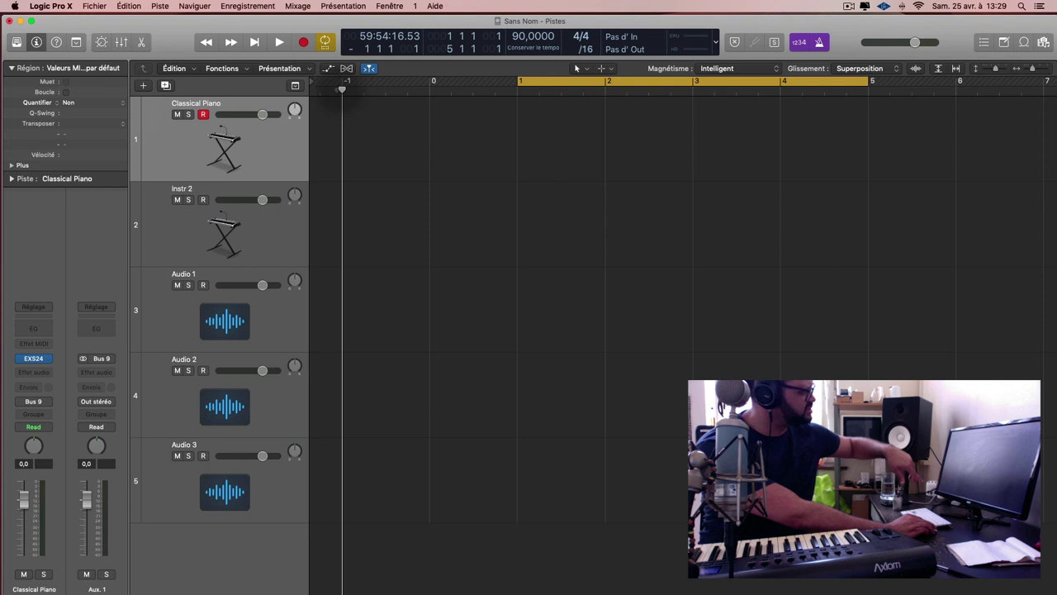
pyautogui.press('.')
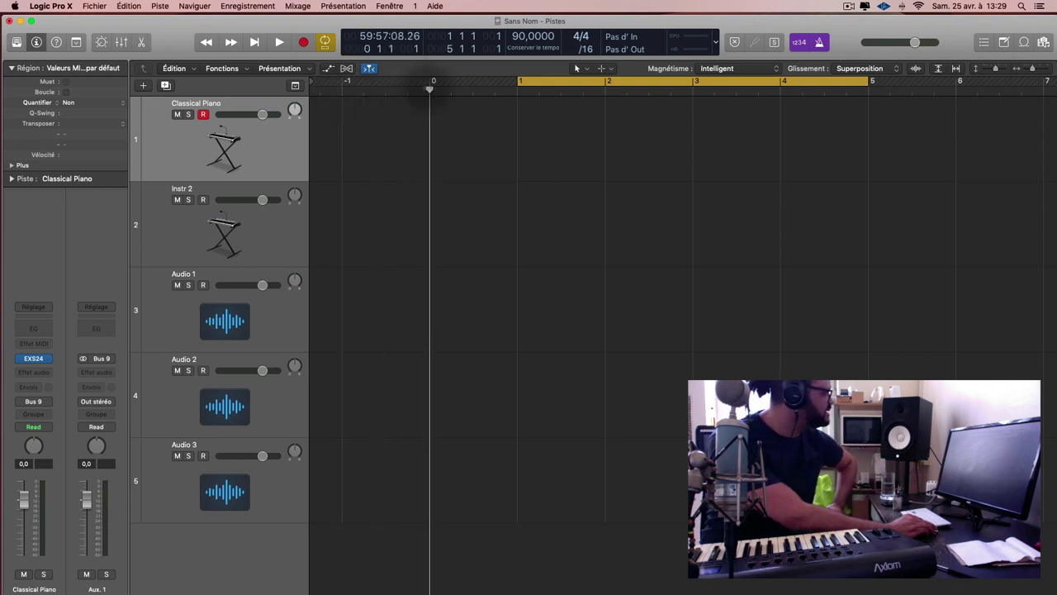
pyautogui.press('.')
pyautogui.press(',')
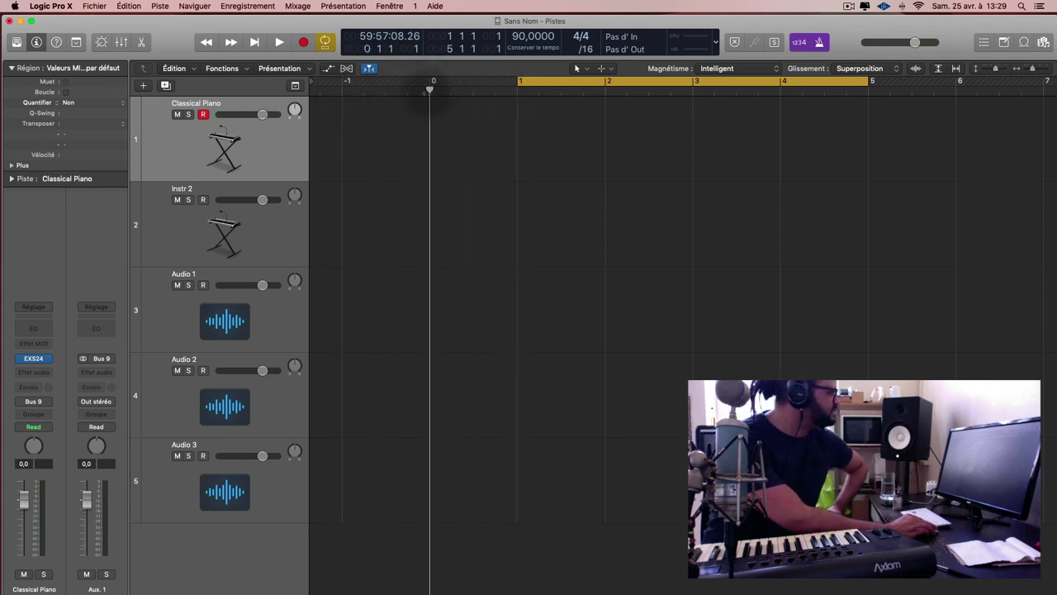
# Test a recording on the Classical Piano track from bar 0 and stop it before bar 1
pyautogui.press('space')
pyautogui.press('space')
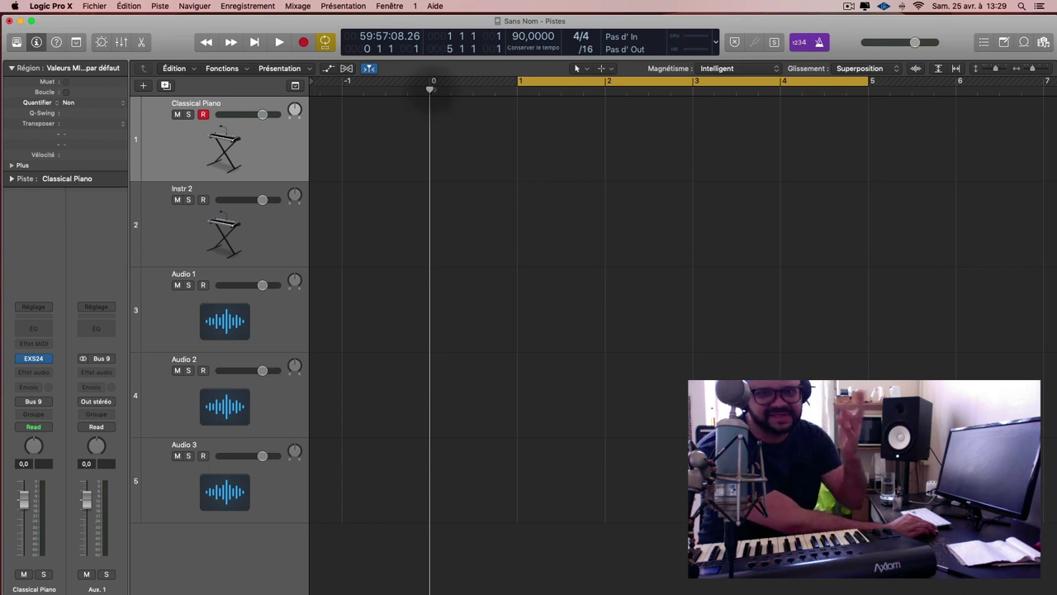
pyautogui.click(430, 88)
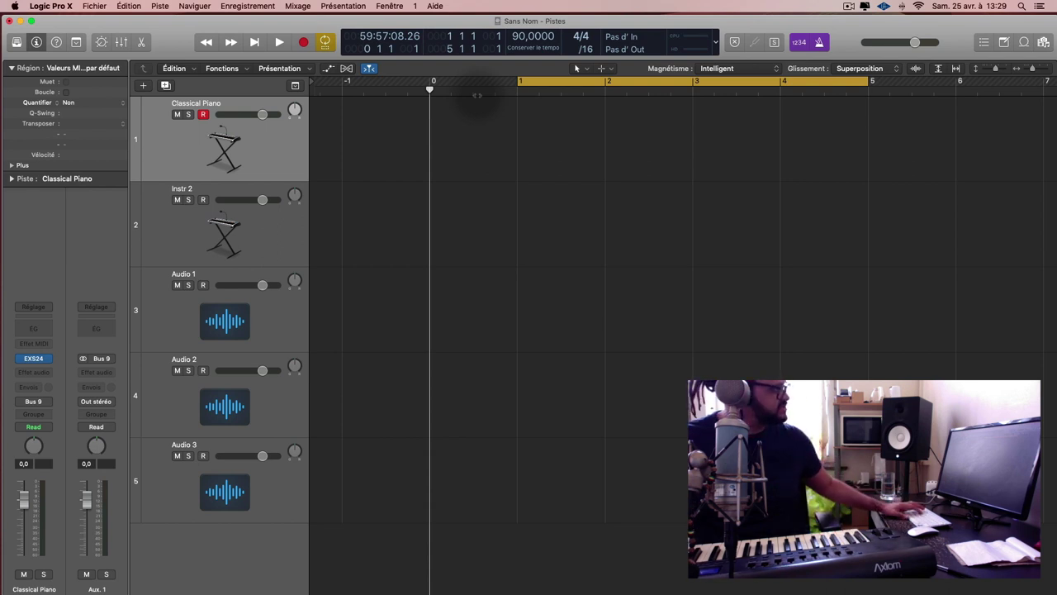
pyautogui.press('space')
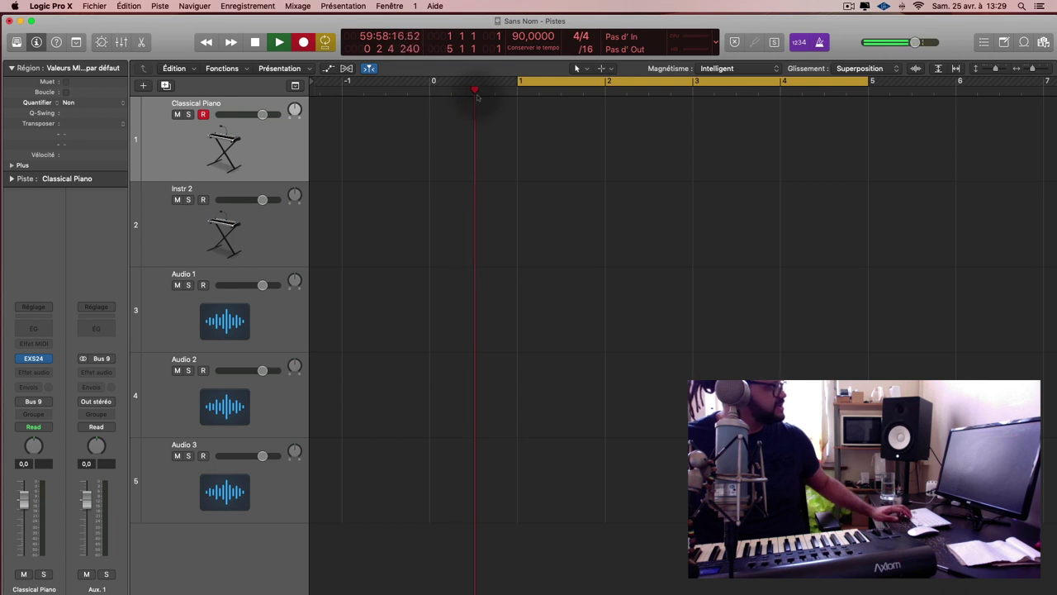
pyautogui.press('space')
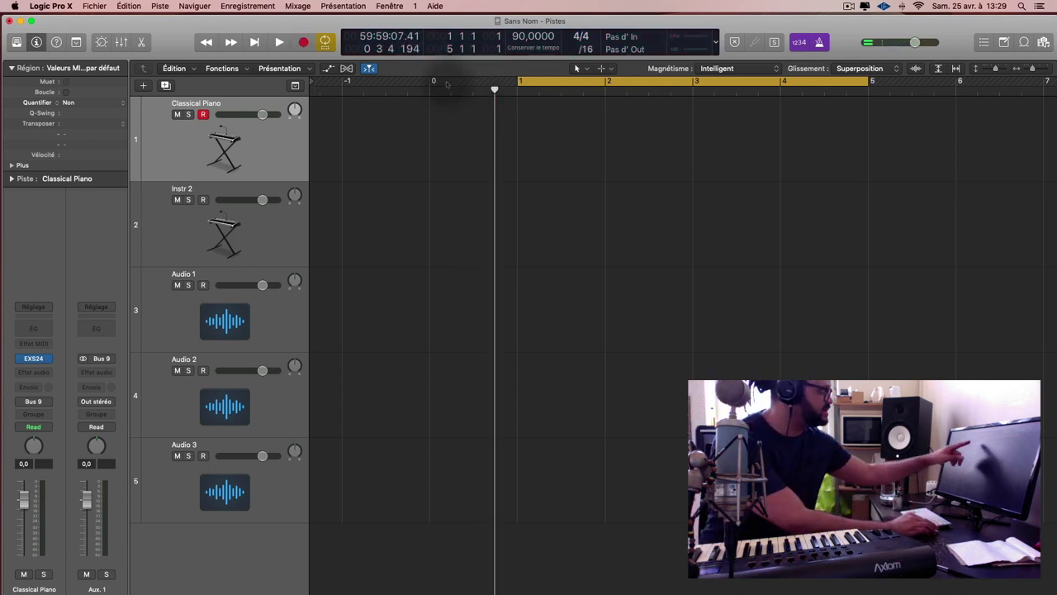
pyautogui.moveTo(434, 80); pyautogui.dragTo(868, 83)
pyautogui.click(672, 148)
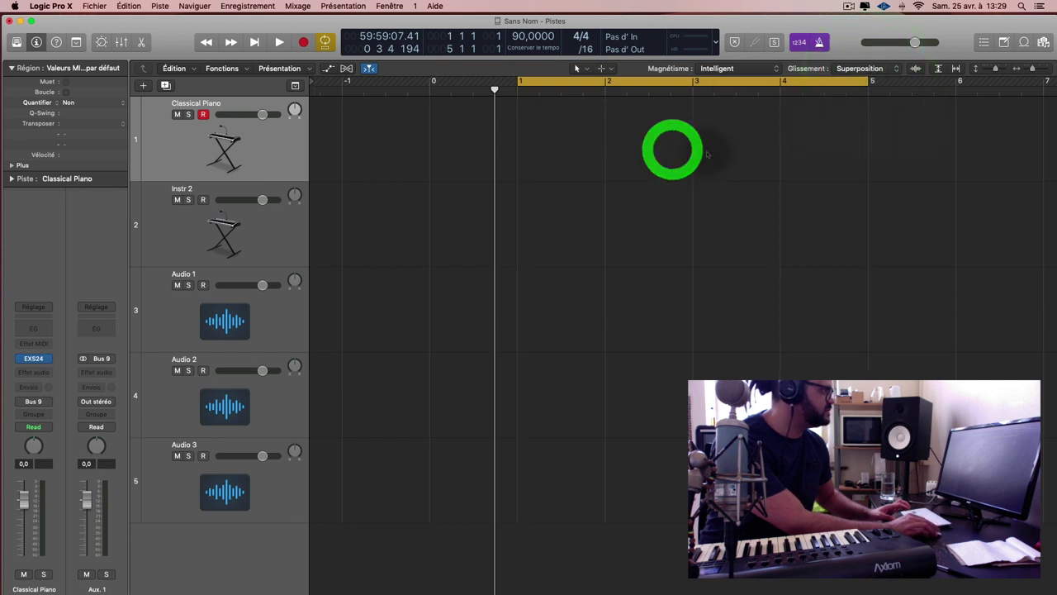
pyautogui.click(729, 139)
pyautogui.click(843, 150)
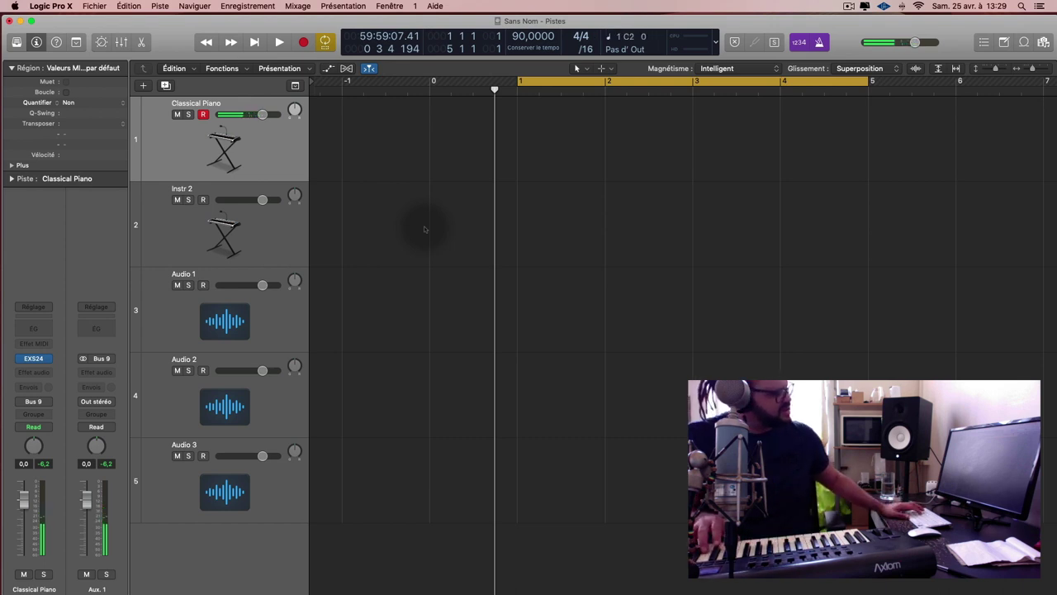
# Record a chord part over bars 1 and 2 on the Classical Piano track, and briefly start and stop its playback
pyautogui.press('r')
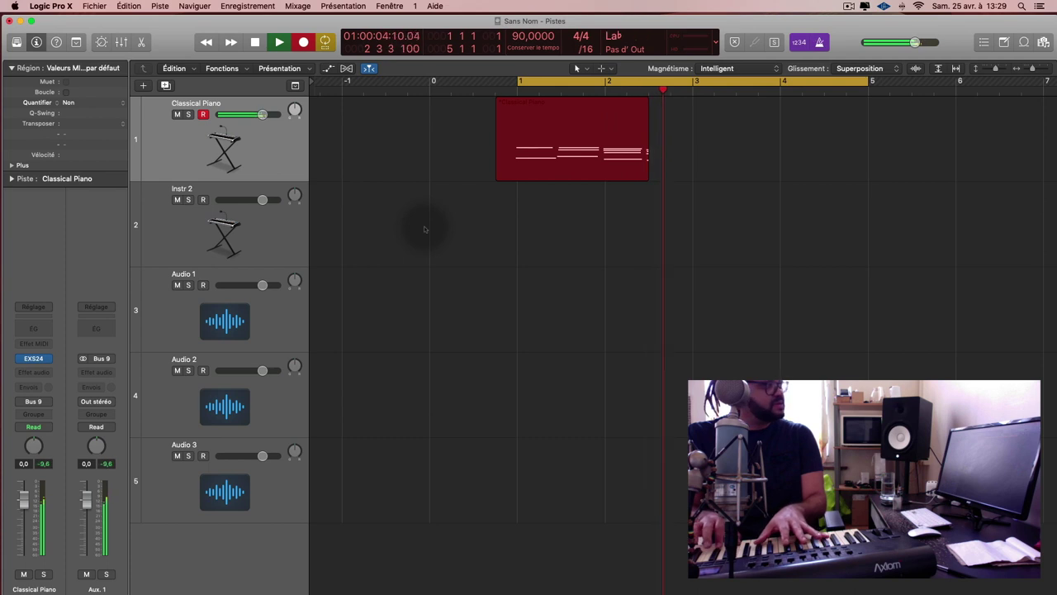
pyautogui.press('space')
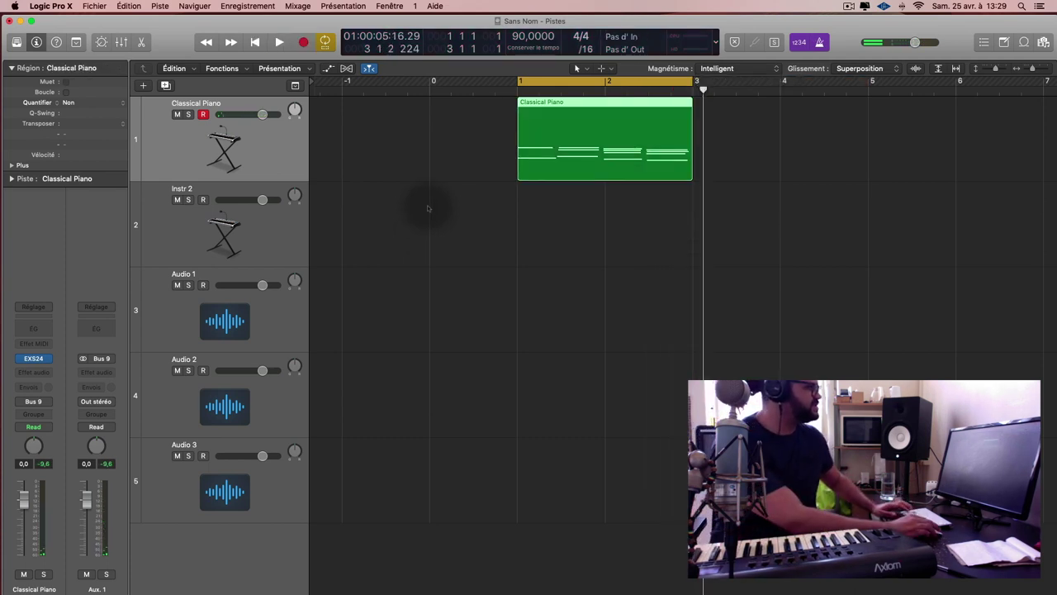
pyautogui.press('space')
pyautogui.press('space')
# Disarm recording on the Classical Piano track and play the recorded chords in the cycle range
pyautogui.click(610, 155)
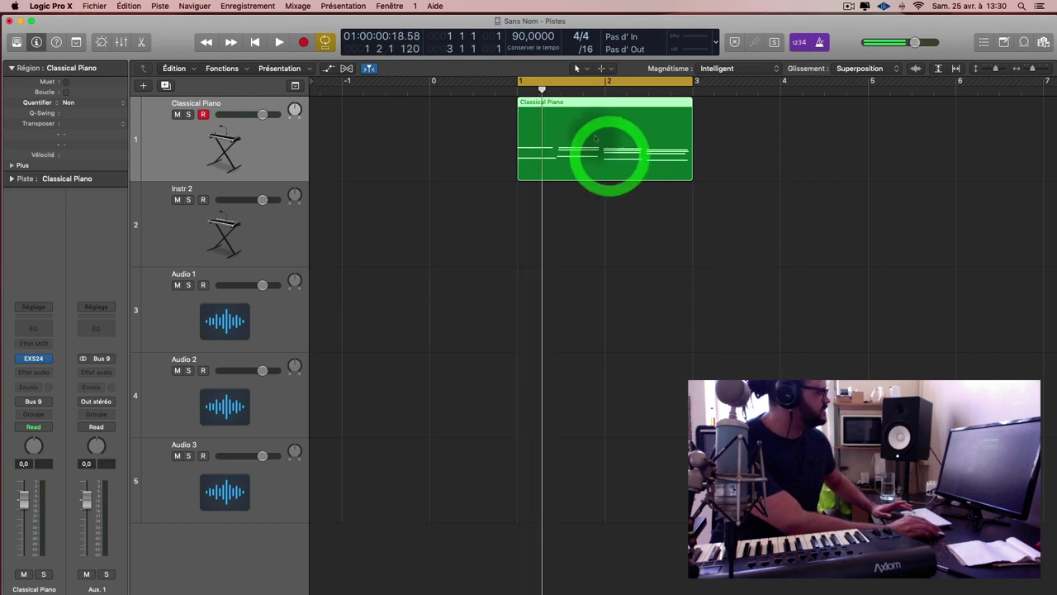
pyautogui.click(202, 114)
pyautogui.press('space')
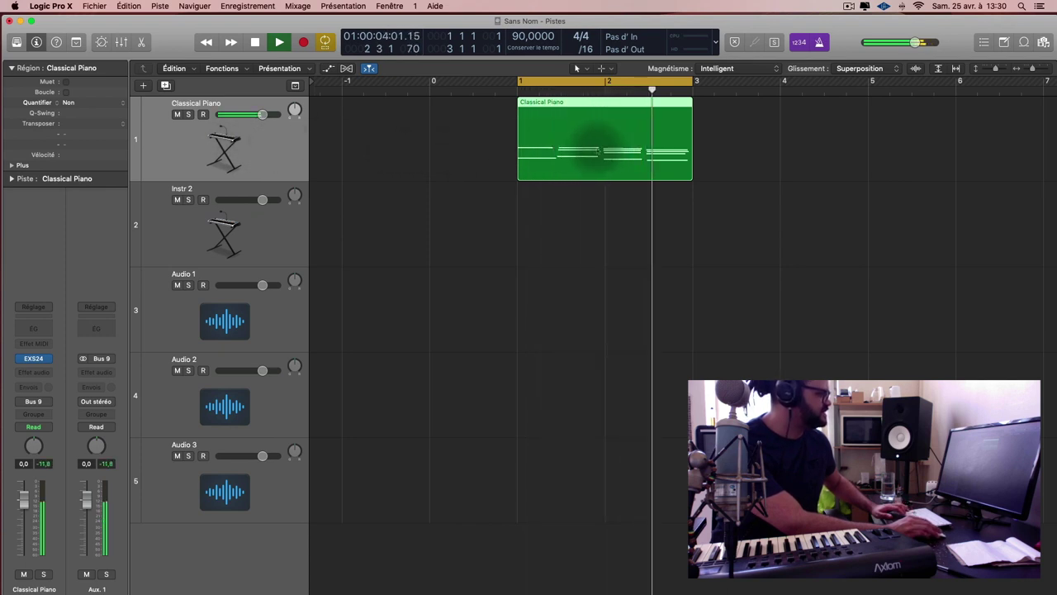
pyautogui.press('space')
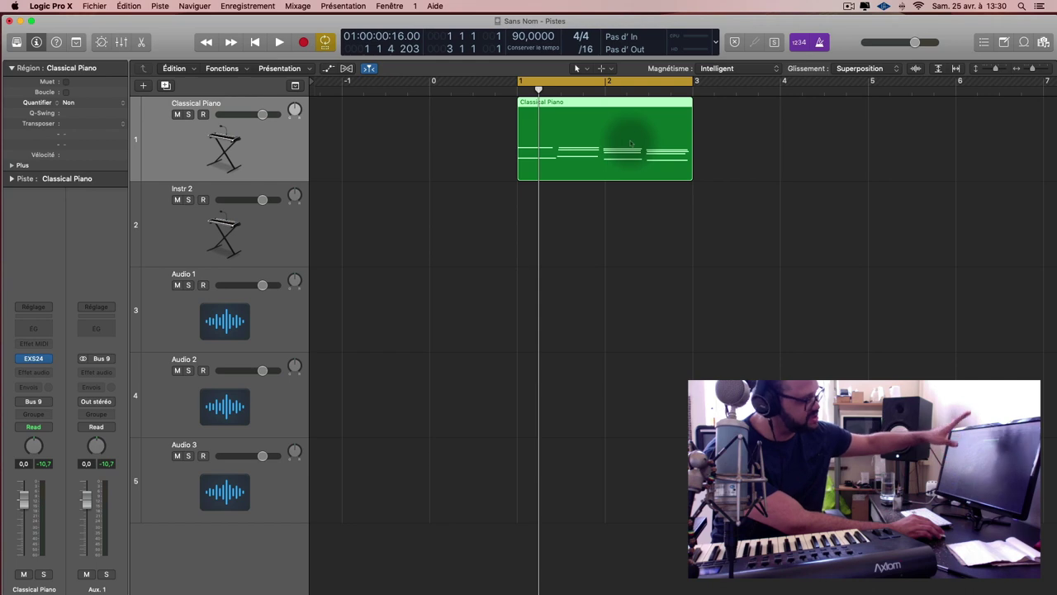
# Open the Classical Piano region in the piano roll and enlarge the editor to show all its notes
pyautogui.doubleClick(630, 143)
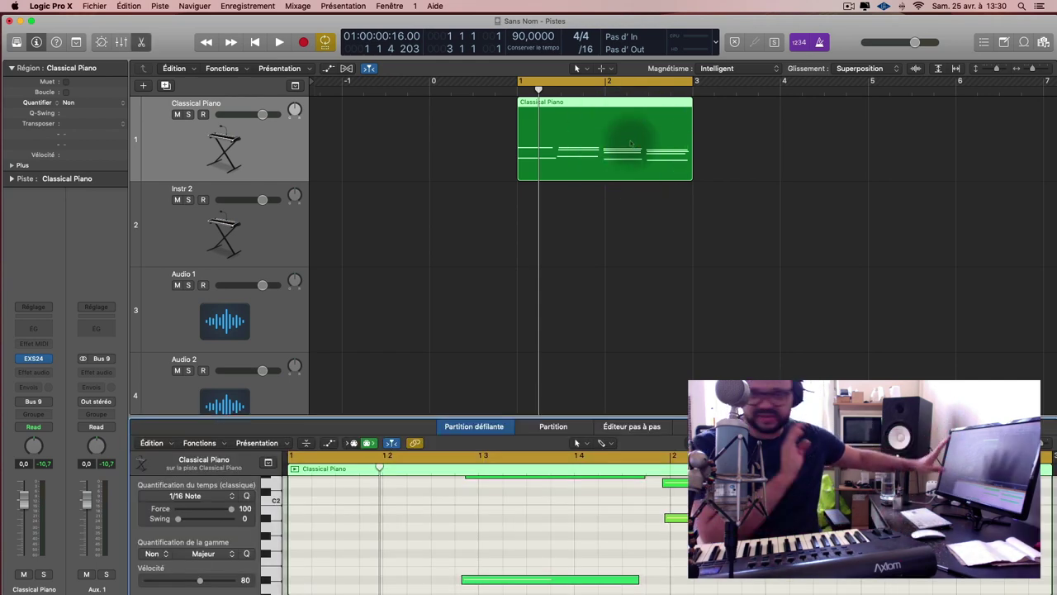
pyautogui.press('alt')
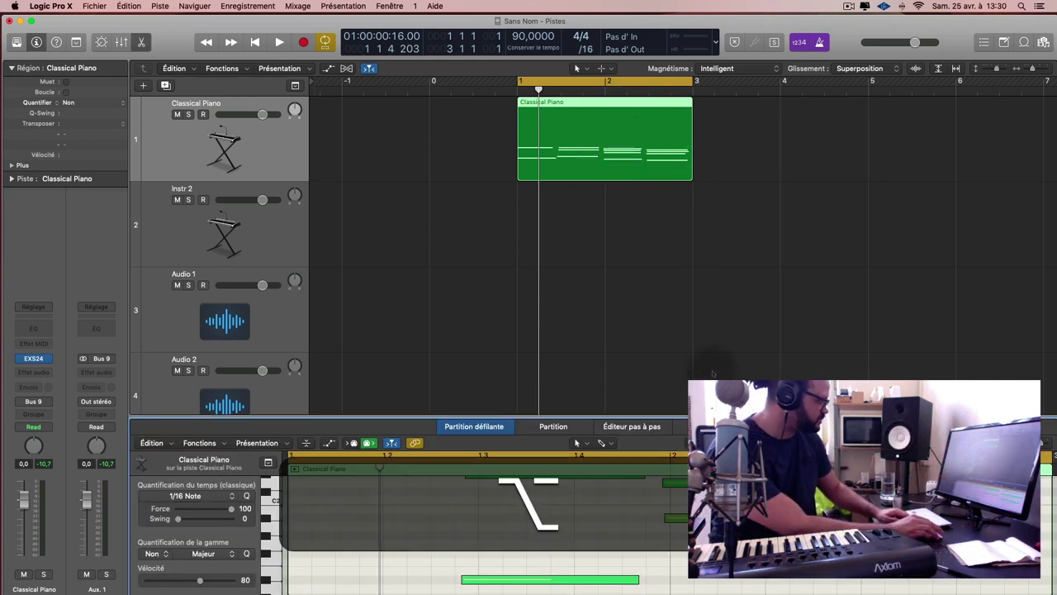
pyautogui.scroll(-3, 713, 373)
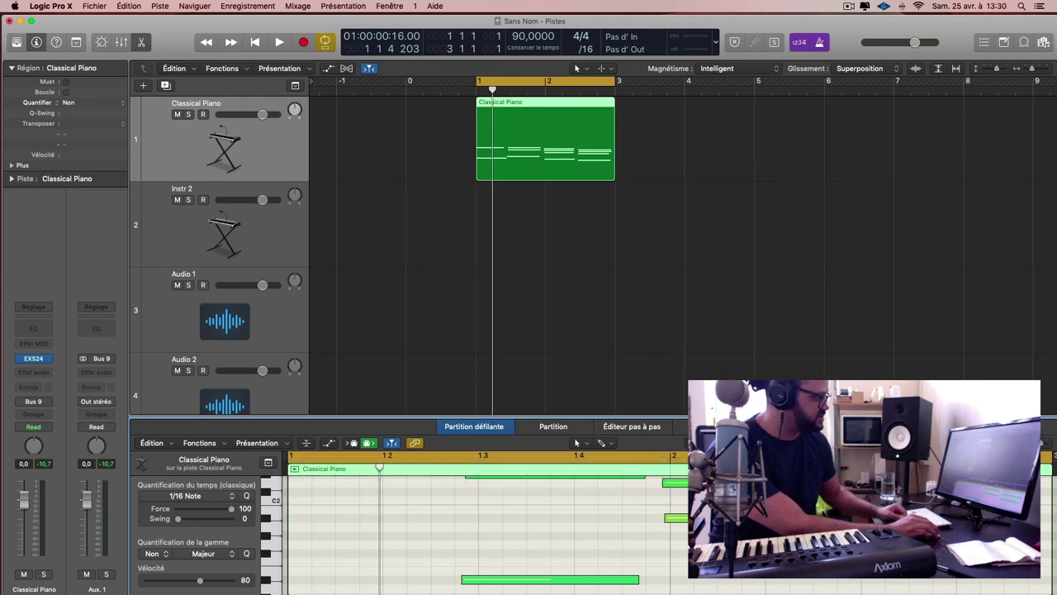
pyautogui.moveTo(698, 418); pyautogui.dragTo(637, 78)
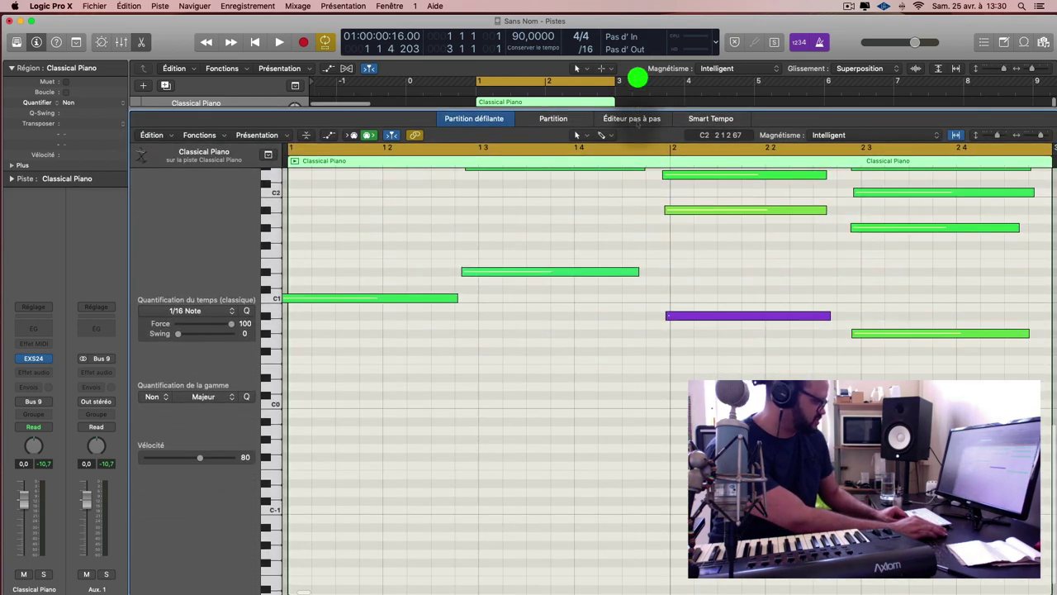
pyautogui.scroll(-10, 681, 232)
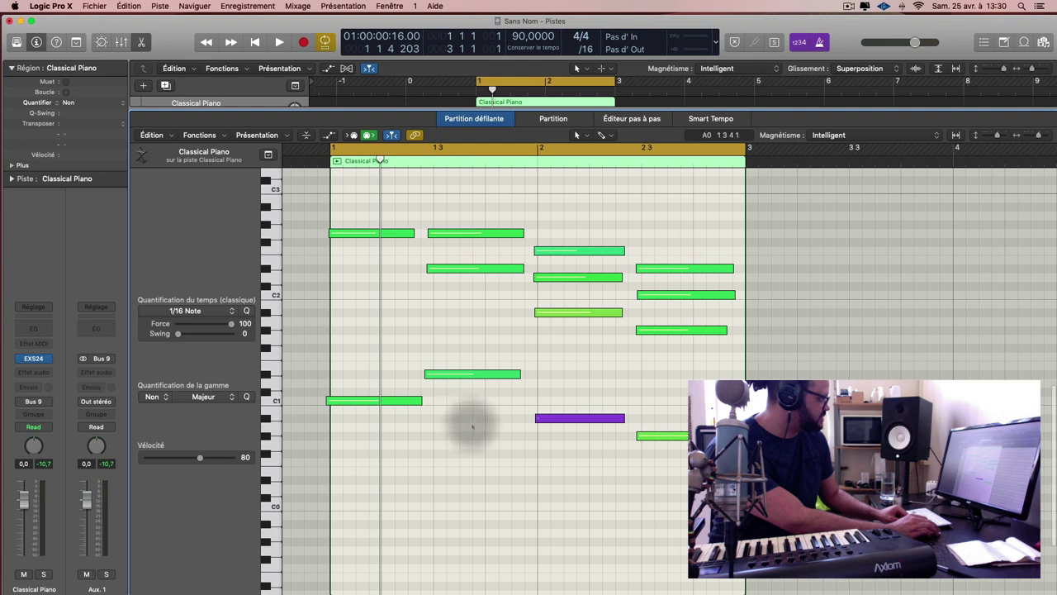
# Select the second, third and fourth chords in turn, and place the playhead at bar 2 to examine the third chord's timing
pyautogui.moveTo(468, 390); pyautogui.dragTo(465, 204)
pyautogui.moveTo(567, 224); pyautogui.dragTo(621, 488)
pyautogui.moveTo(745, 236); pyautogui.dragTo(636, 532)
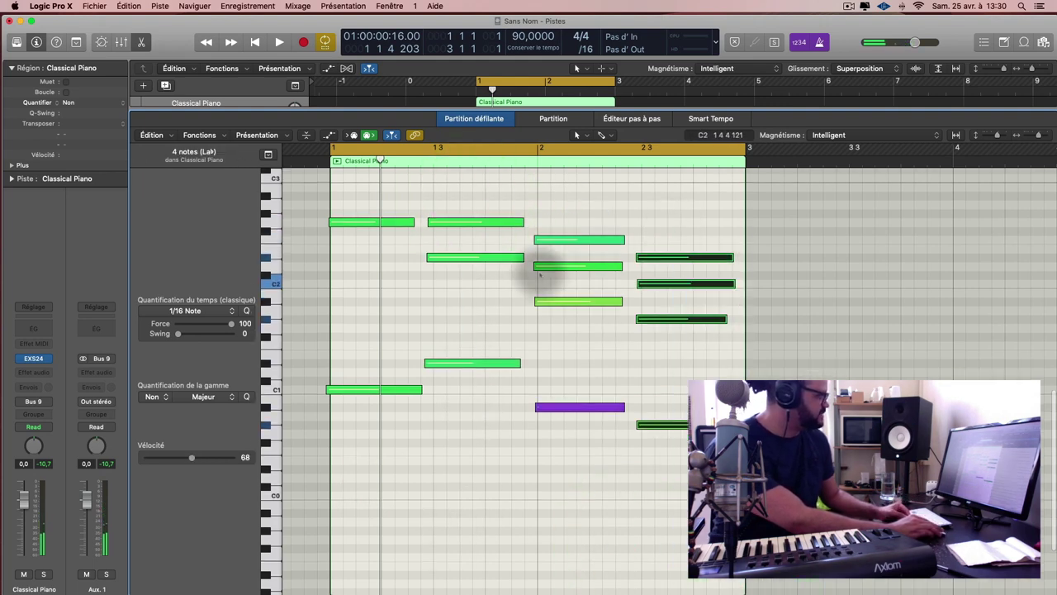
pyautogui.click(535, 162)
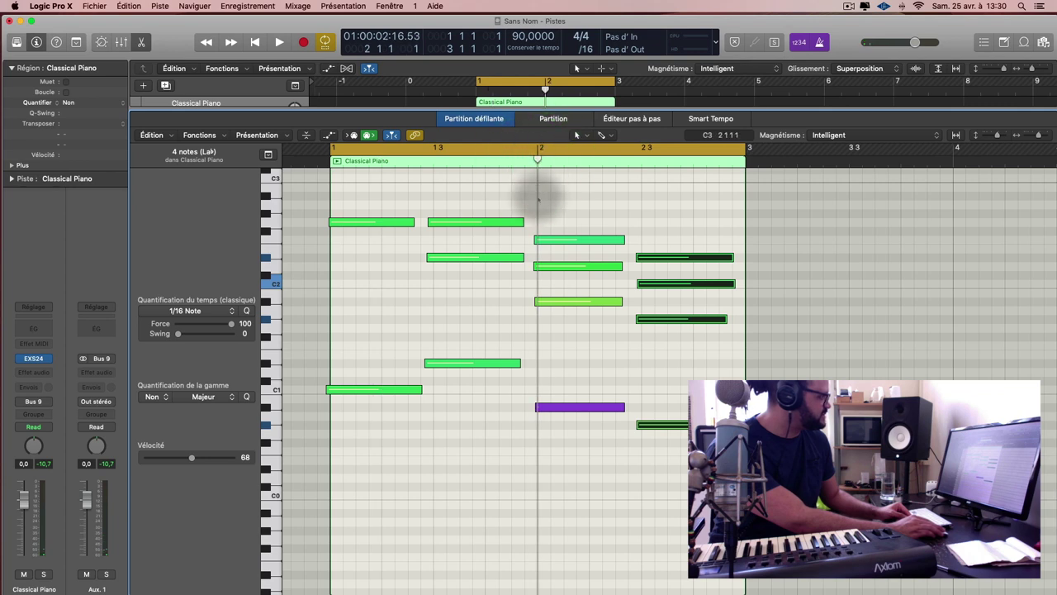
pyautogui.scroll(3, 592, 248)
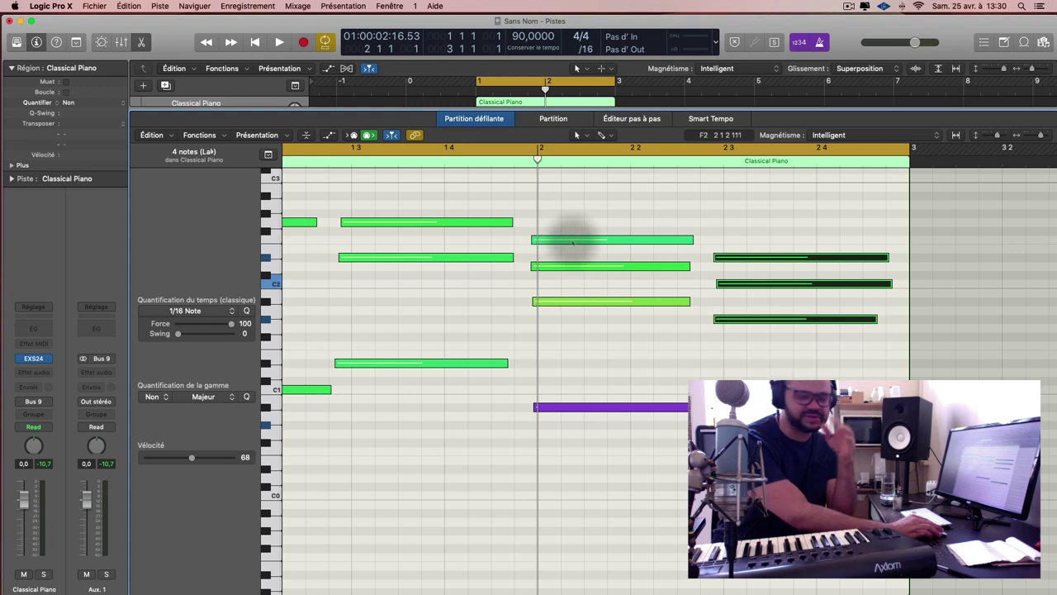
# Select all notes in the Classical Piano region and set the region's quantization to 1/16 Note
pyautogui.press('shift+super+a')
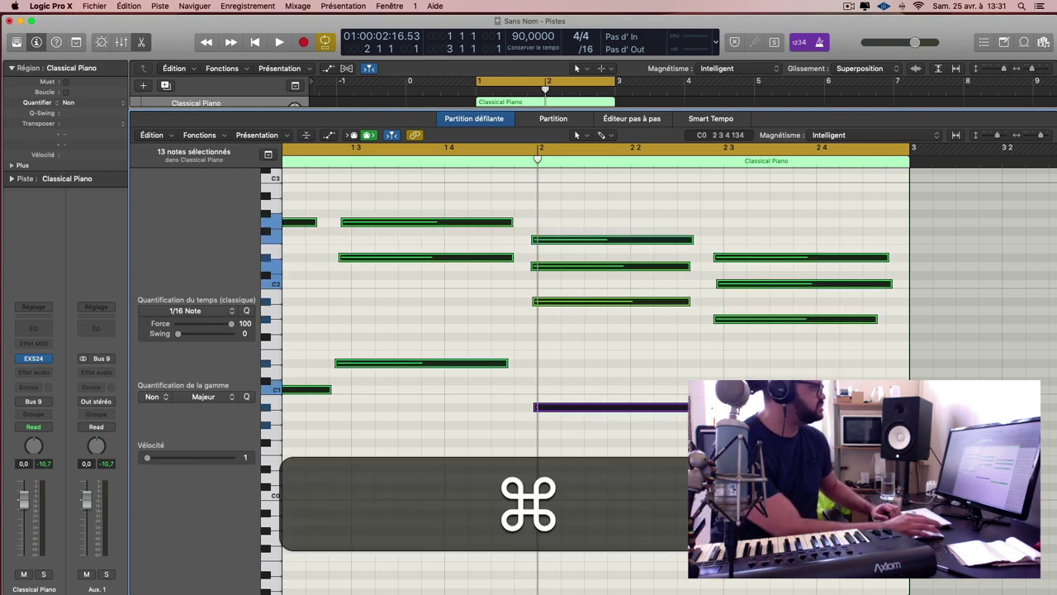
pyautogui.press('super+a')
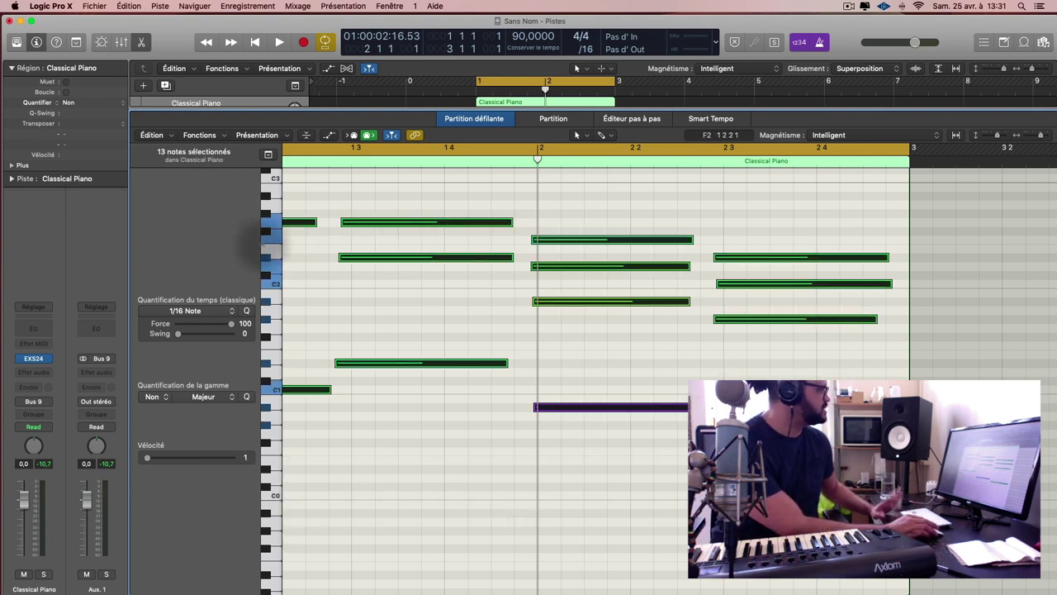
pyautogui.click(79, 105)
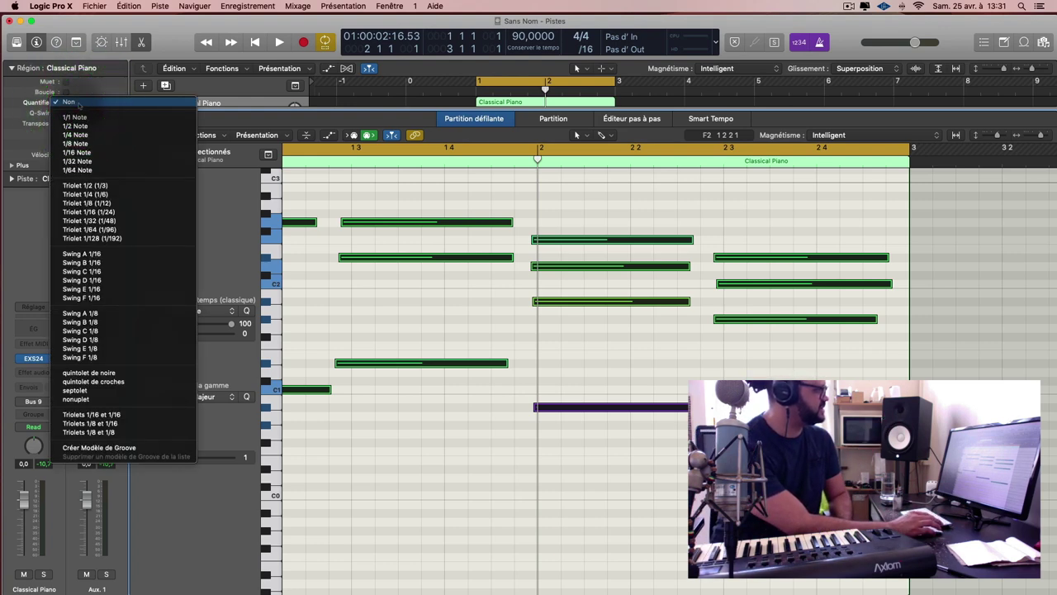
pyautogui.click(97, 153)
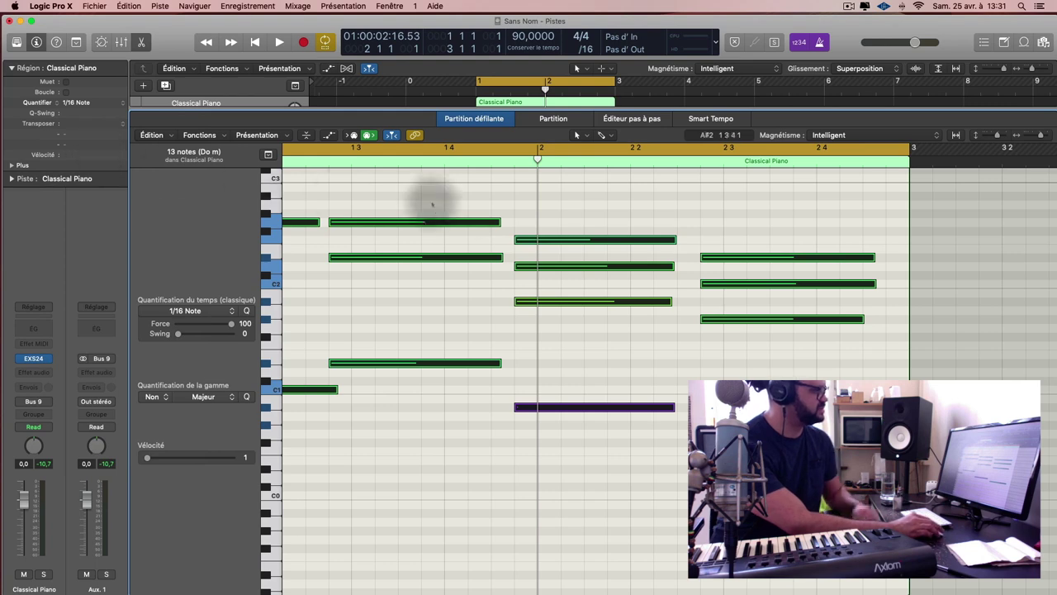
# Set the Classical Piano region's quantization to 1/32 Note
pyautogui.scroll(-3, 541, 231)
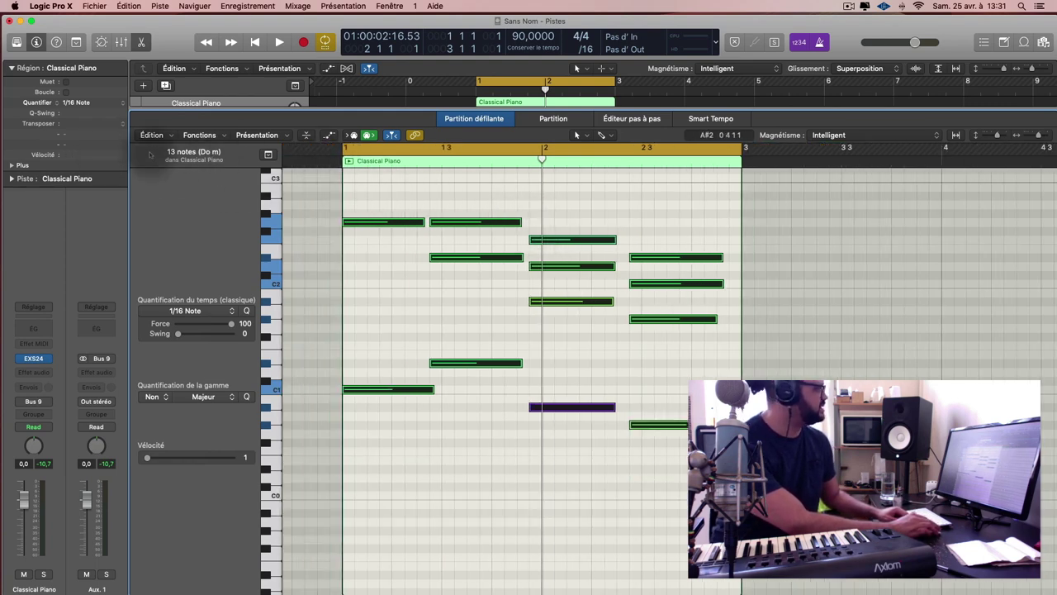
pyautogui.click(98, 102)
pyautogui.click(103, 111)
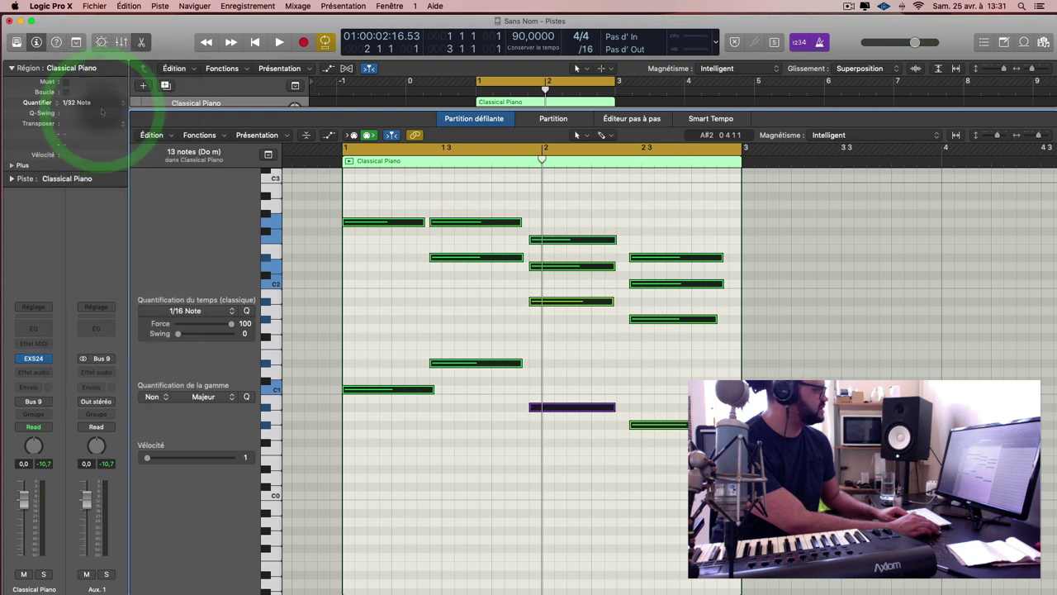
# Set the region's quantization to 1/64 Note and check the chord starts with the playhead at 1 3 and bar 2
pyautogui.click(98, 104)
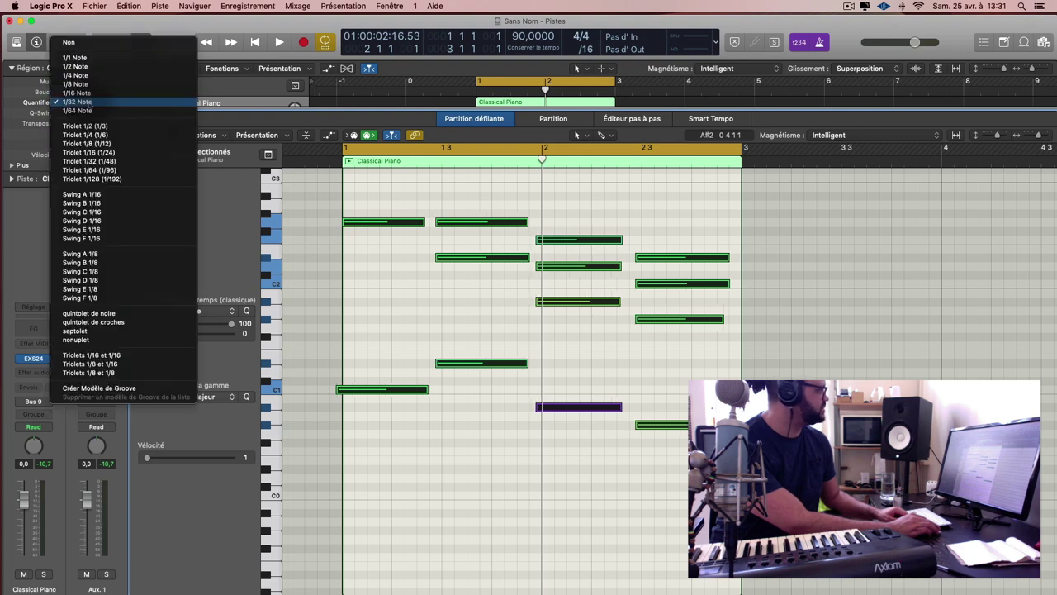
pyautogui.click(98, 111)
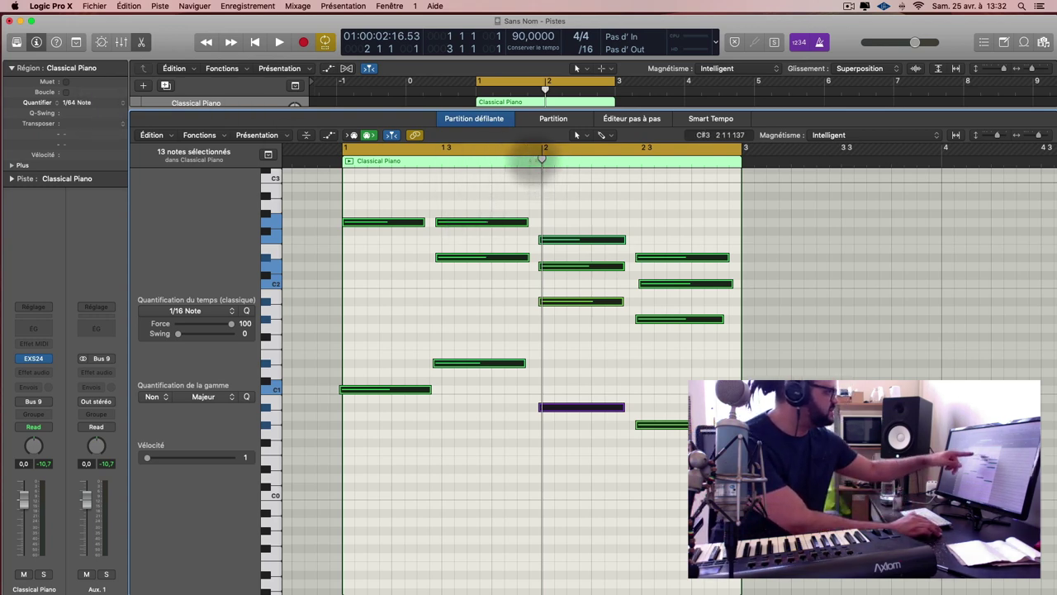
pyautogui.click(442, 163)
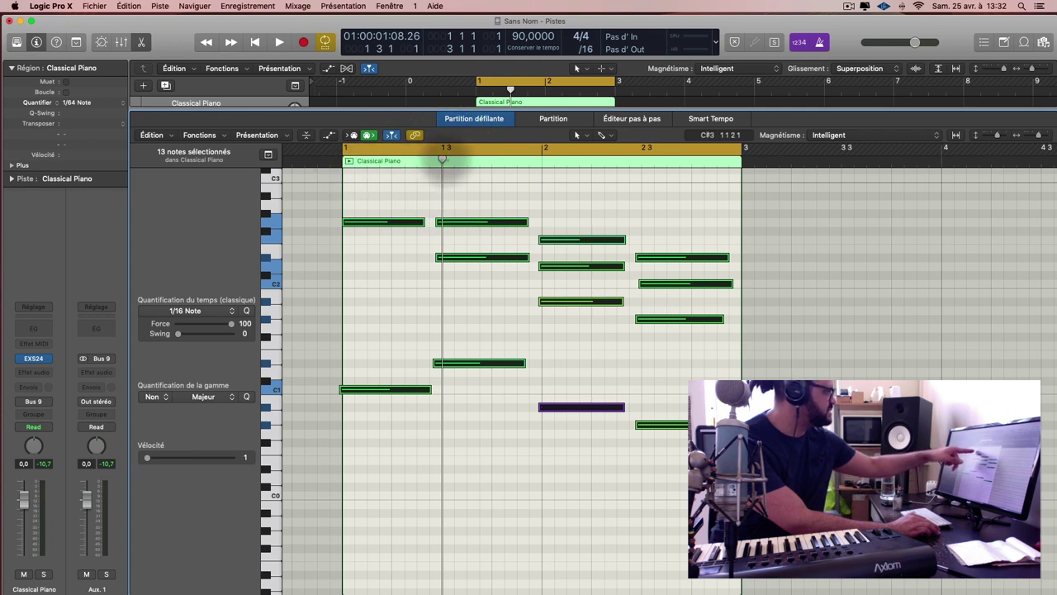
pyautogui.moveTo(443, 160); pyautogui.dragTo(587, 159)
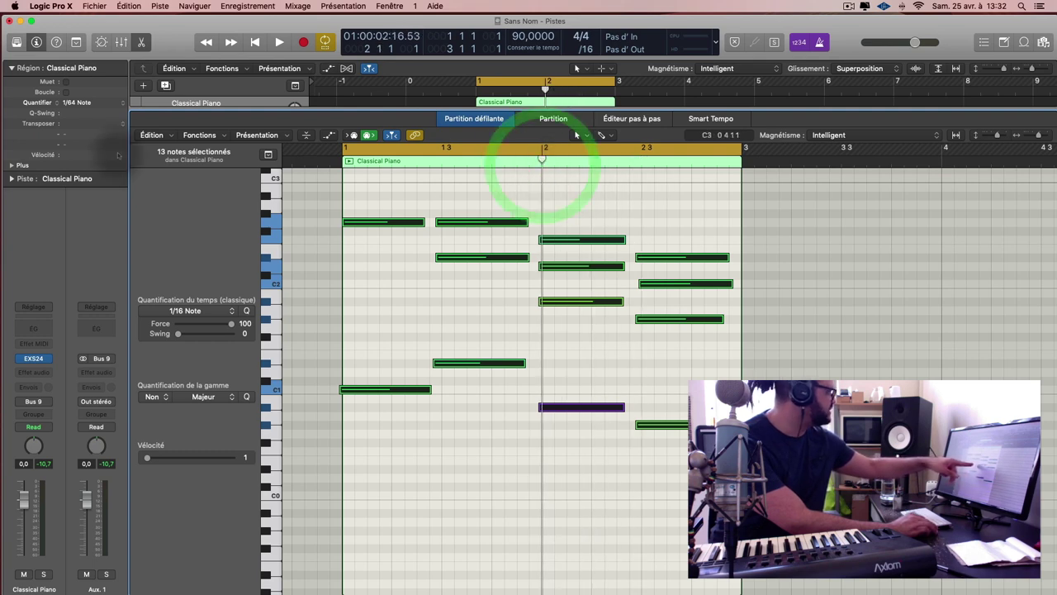
# Set the Classical Piano region's quantization to 1/16 Note and clear the note selection
pyautogui.click(95, 102)
pyautogui.click(77, 84)
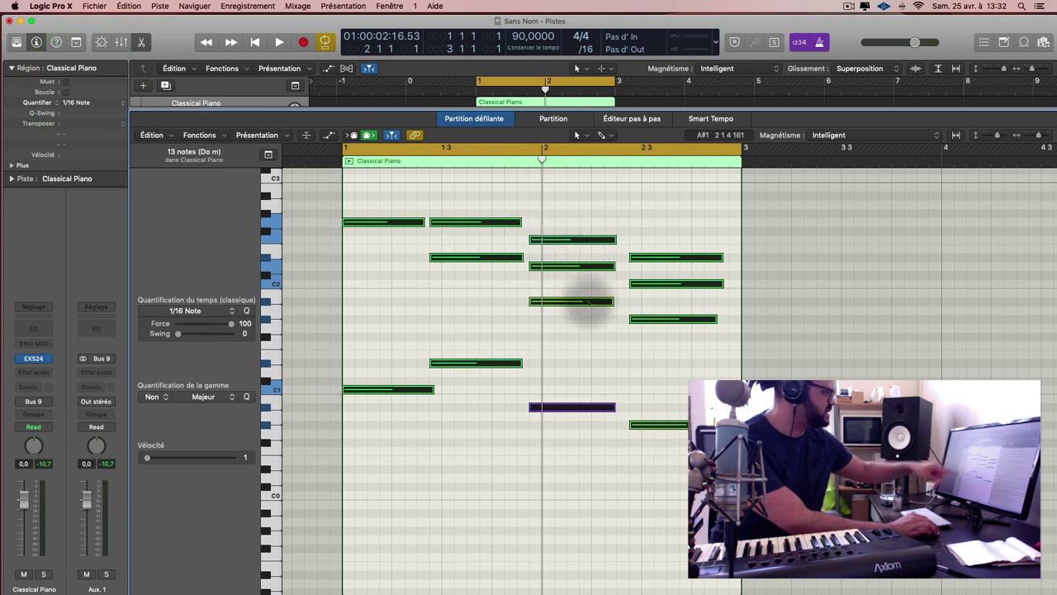
pyautogui.click(638, 218)
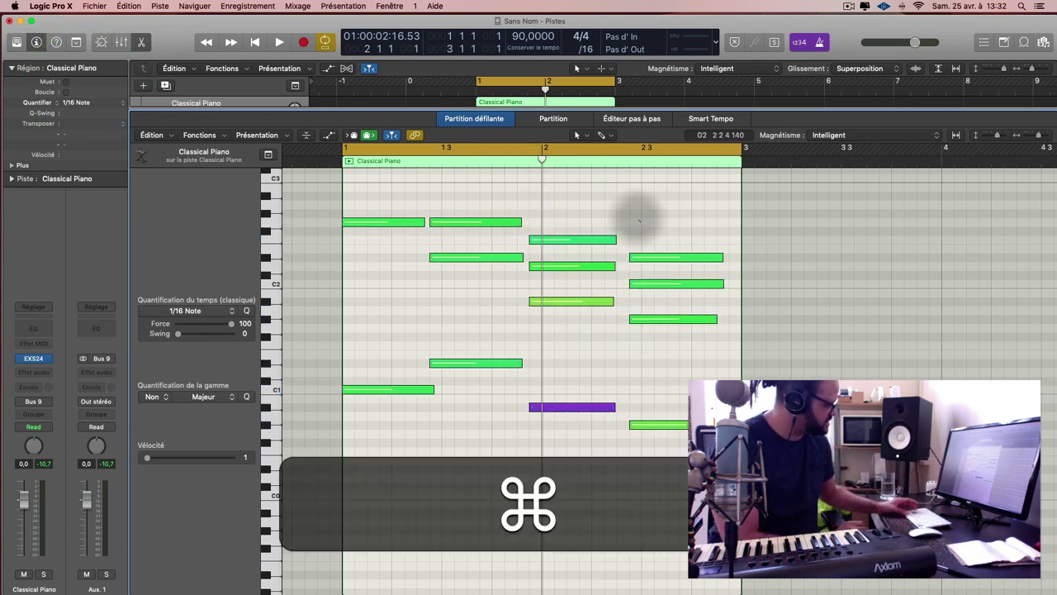
# Shift the last three chords onto 1 3, bar 2 and 2 3, keeping the first chord at bar 1
pyautogui.press('super+a')
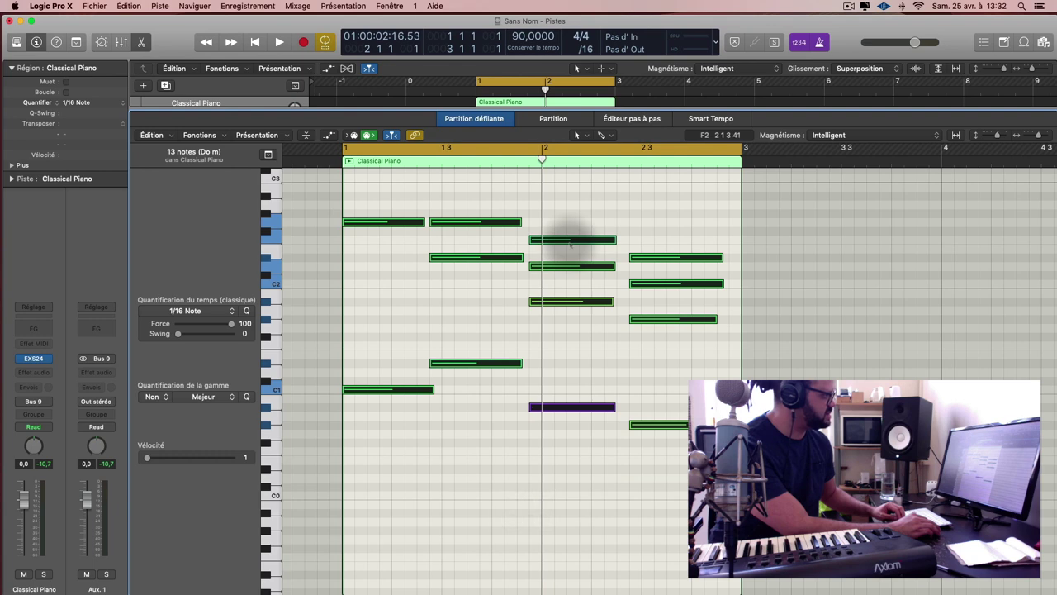
pyautogui.moveTo(570, 243); pyautogui.dragTo(581, 241)
pyautogui.moveTo(393, 188); pyautogui.dragTo(371, 223)
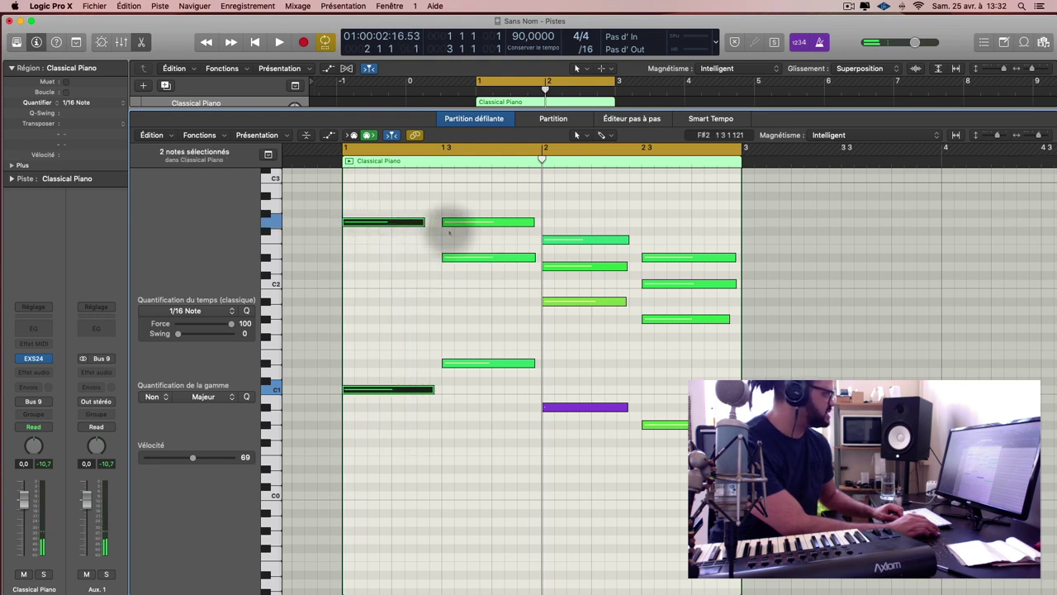
# Play back the realigned Classical Piano region, stop playback and clear the note selection
pyautogui.press('space')
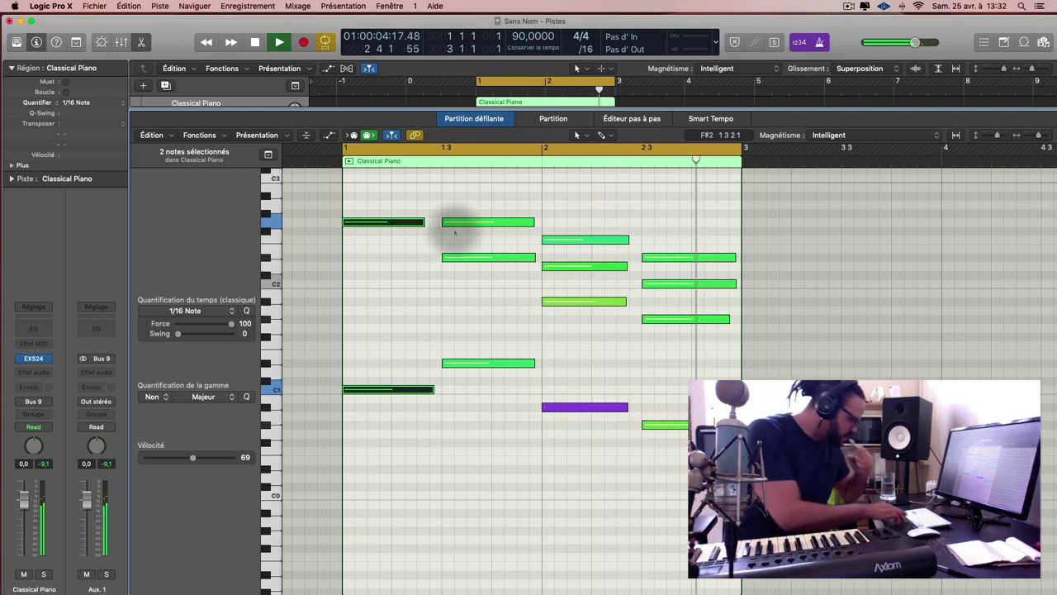
pyautogui.press('space')
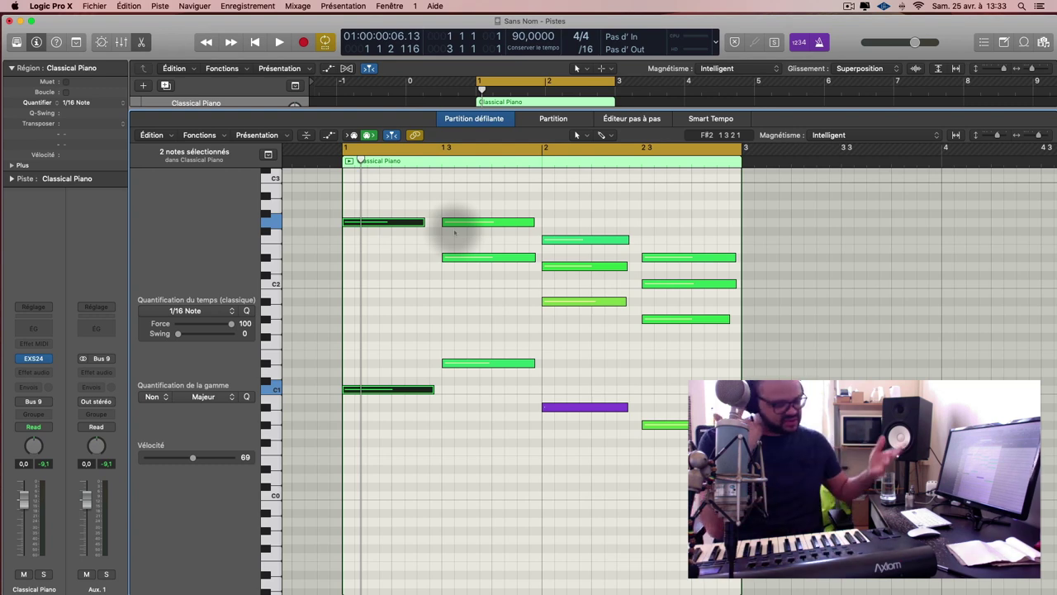
pyautogui.click(408, 198)
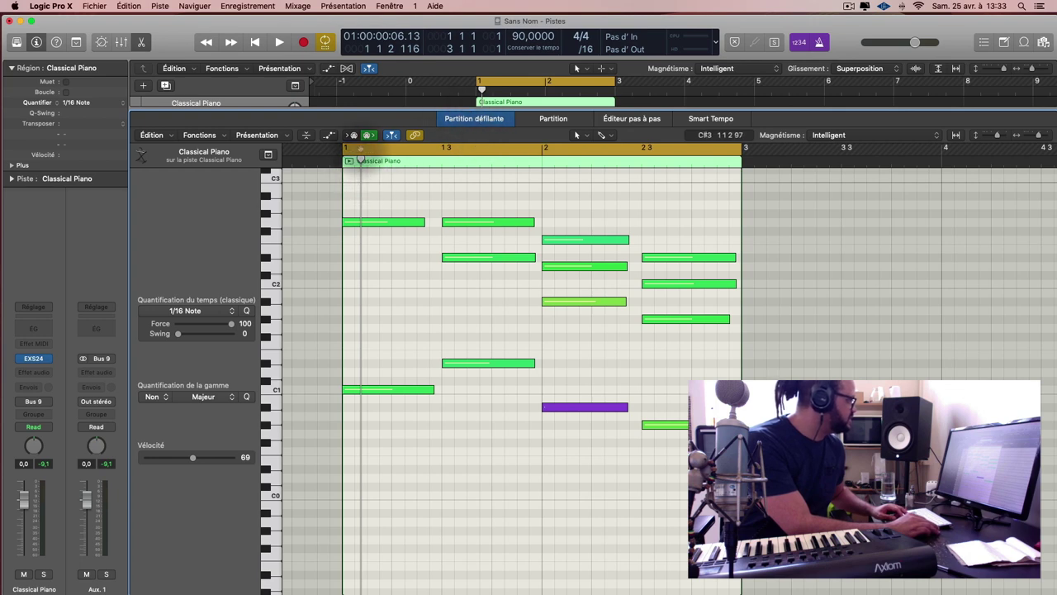
# Shorten the cycle range to the first chord, from bar 1 to 1 3, and loop it with its two notes selected
pyautogui.moveTo(355, 149)
pyautogui.mouseDown()
pyautogui.moveTo(439, 171)
pyautogui.moveTo(424, 165)
pyautogui.mouseUp()
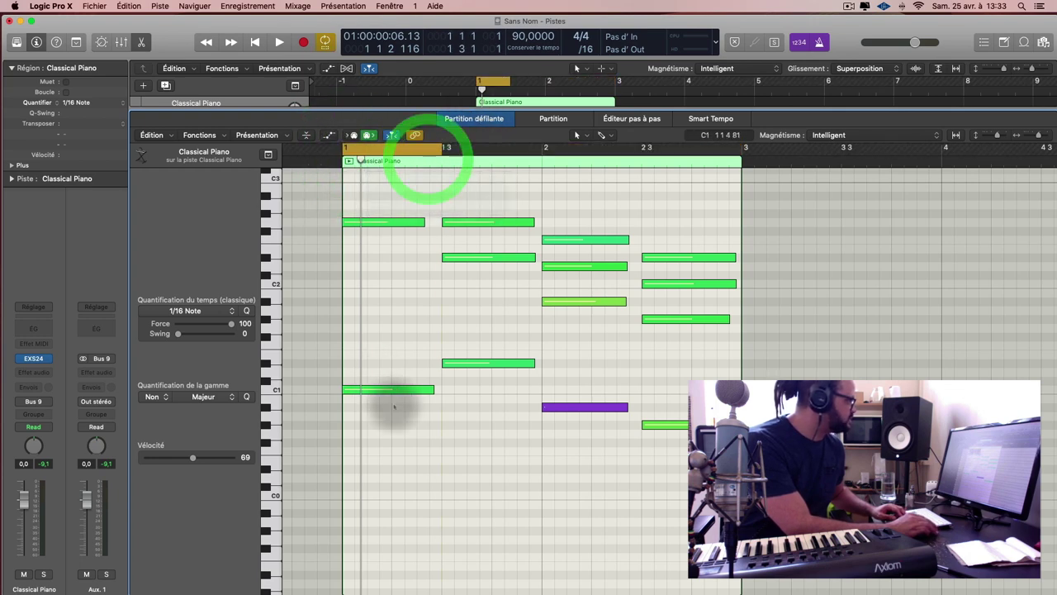
pyautogui.moveTo(419, 462); pyautogui.dragTo(385, 189)
pyautogui.press('space')
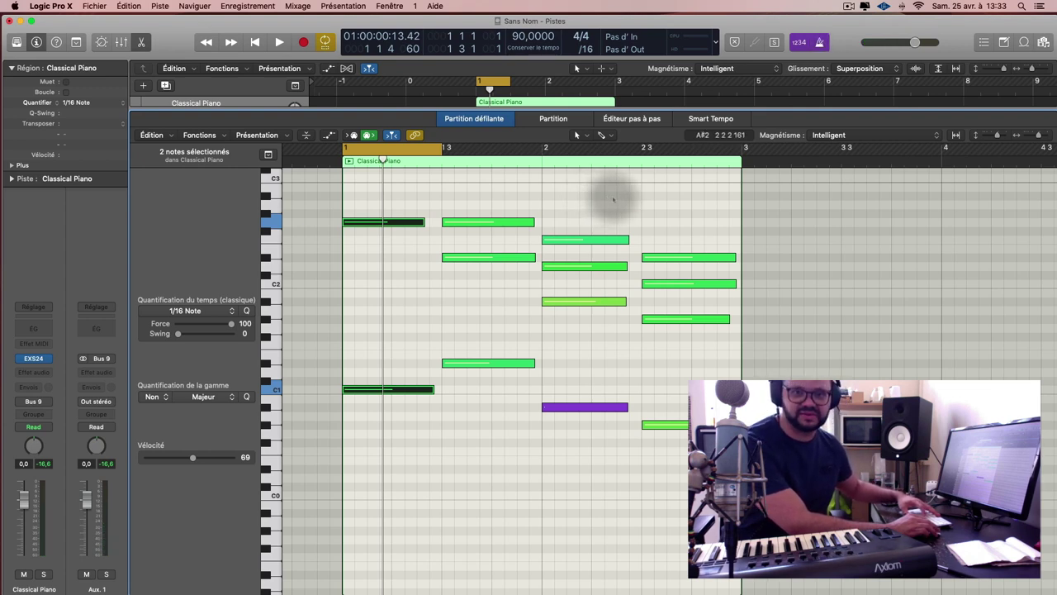
pyautogui.press('space')
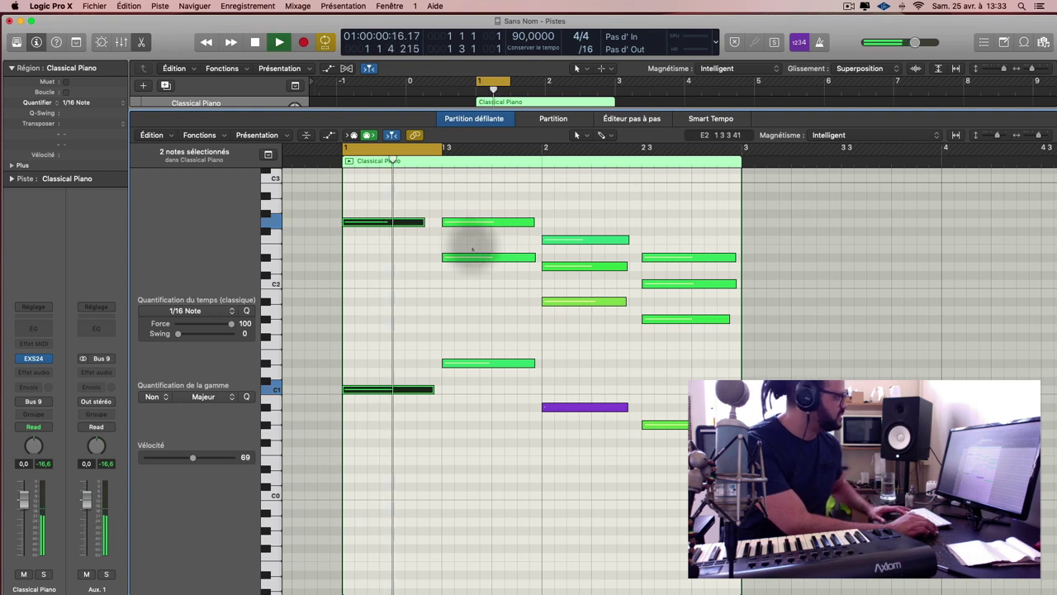
pyautogui.press('space')
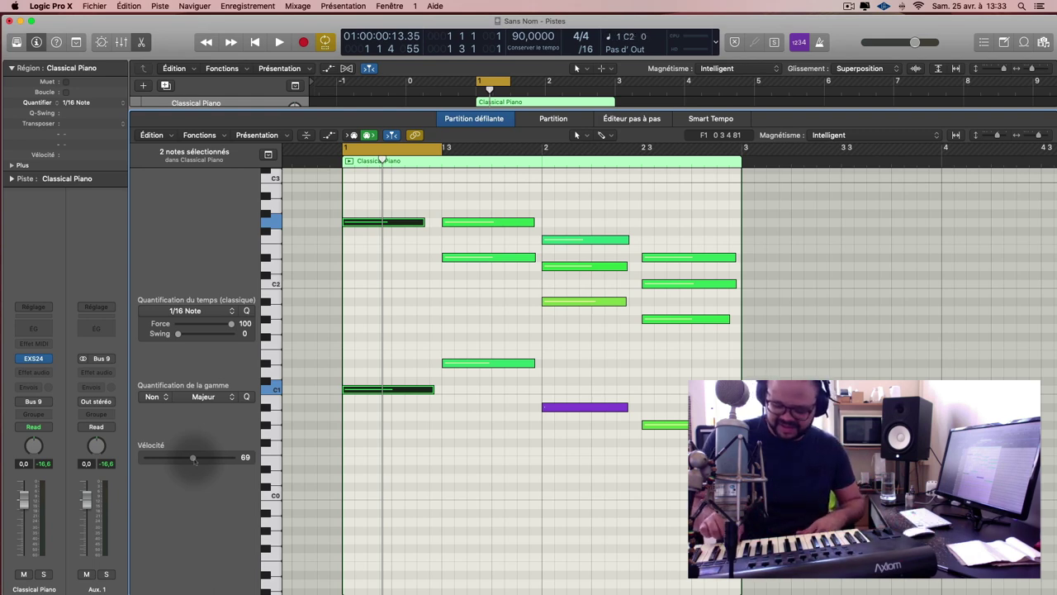
# Record-enable the Classical Piano track from the track list and return to the region's piano roll
pyautogui.press('x')
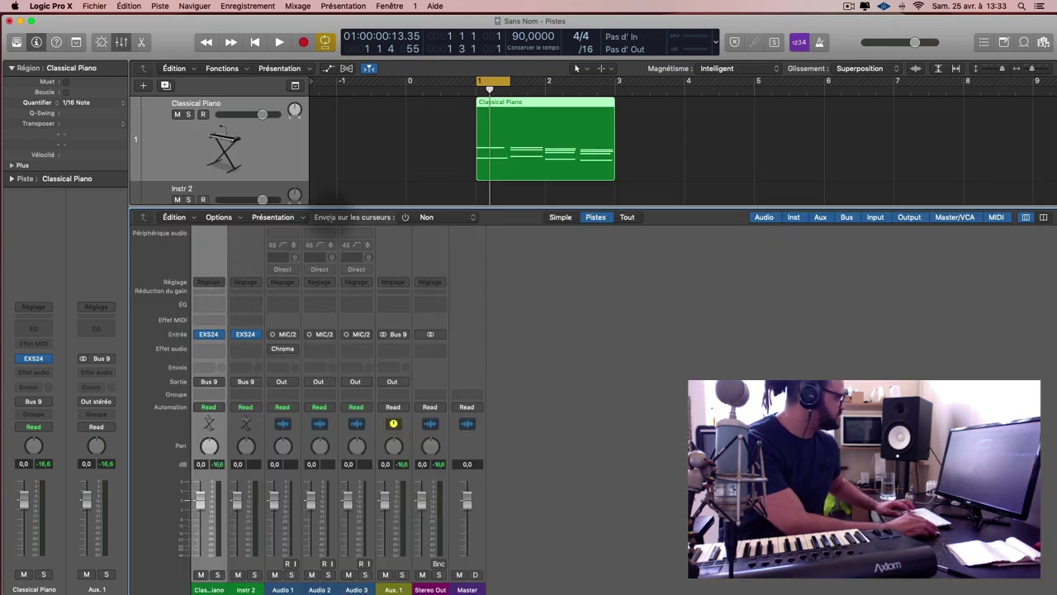
pyautogui.click(202, 114)
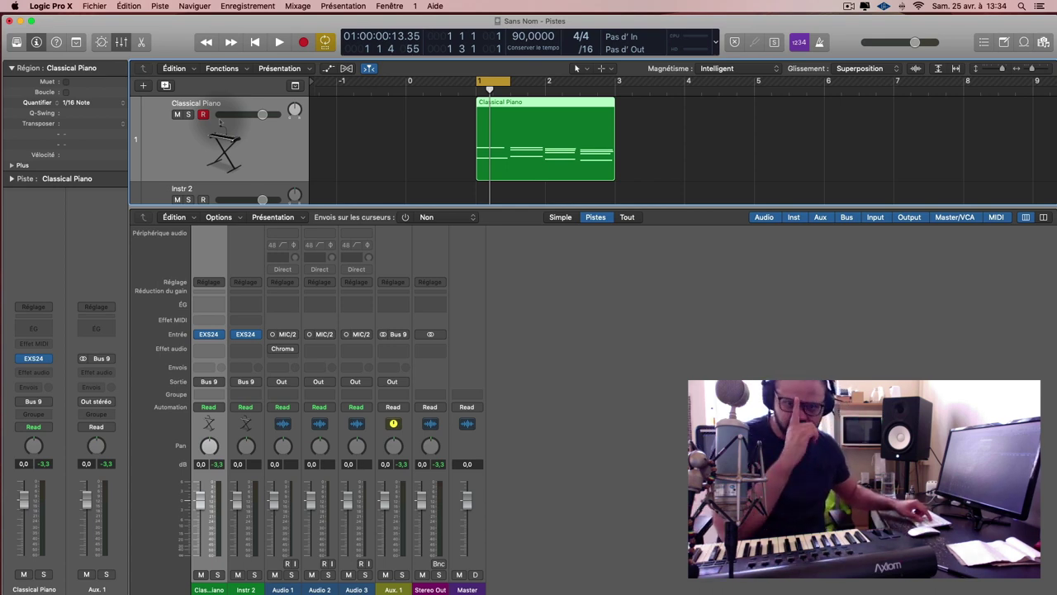
pyautogui.press('e')
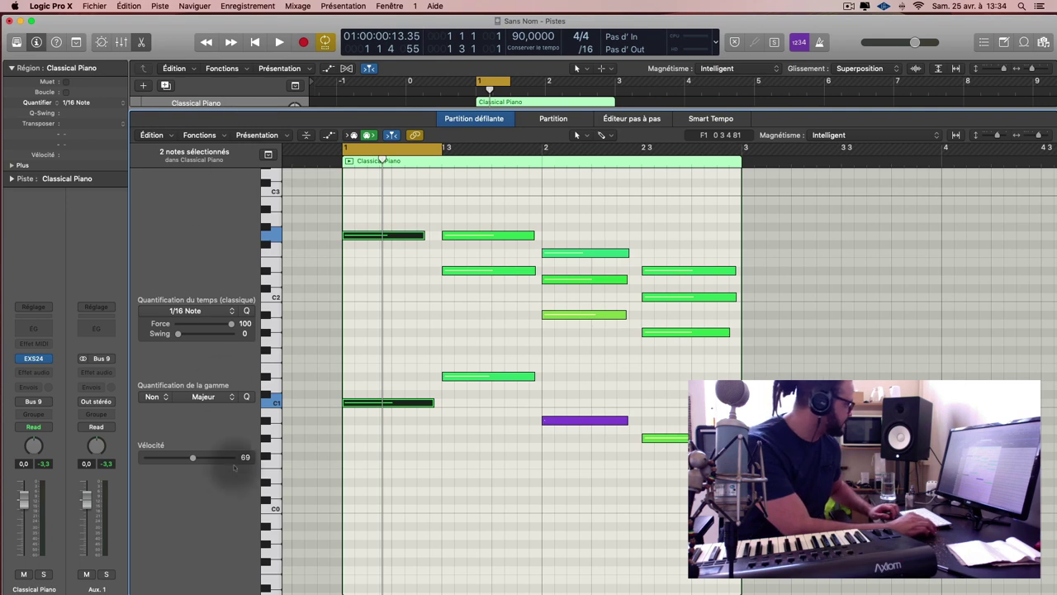
# Select only the first chord's C1 bass note and set its velocity to 102
pyautogui.click(380, 450)
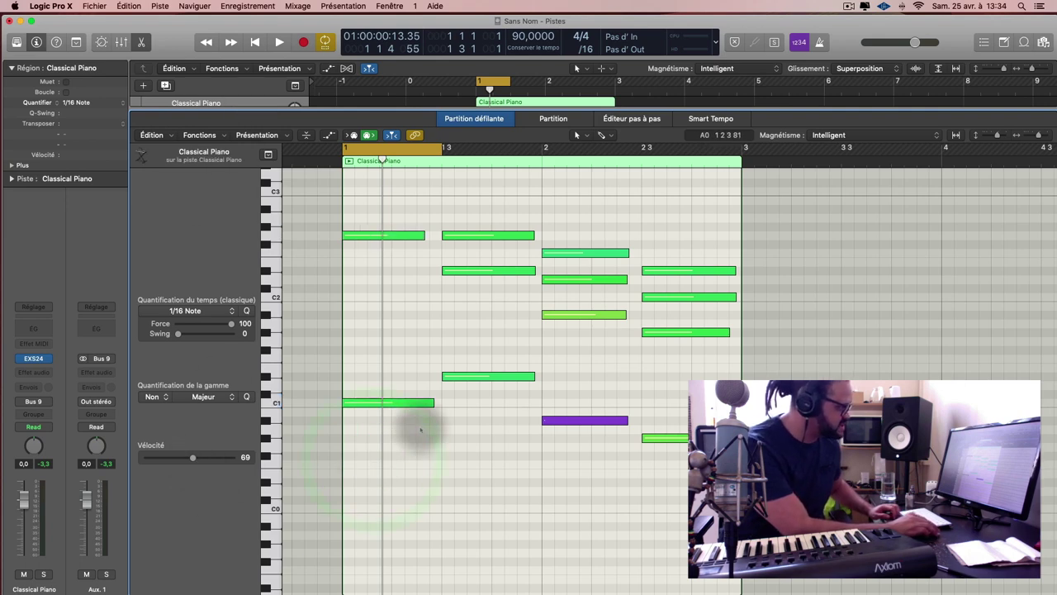
pyautogui.click(413, 403)
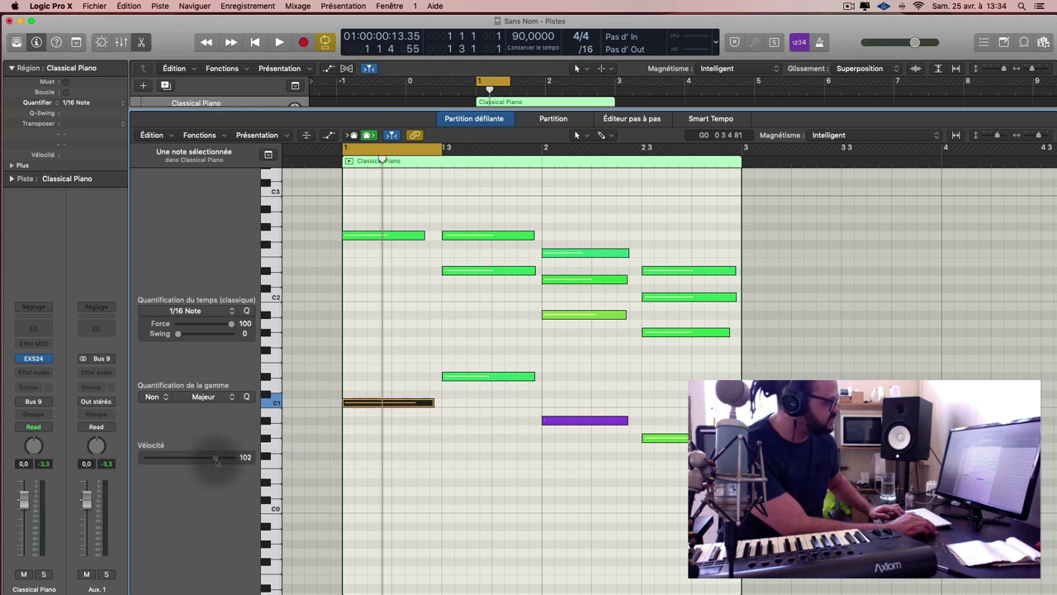
pyautogui.click(217, 459)
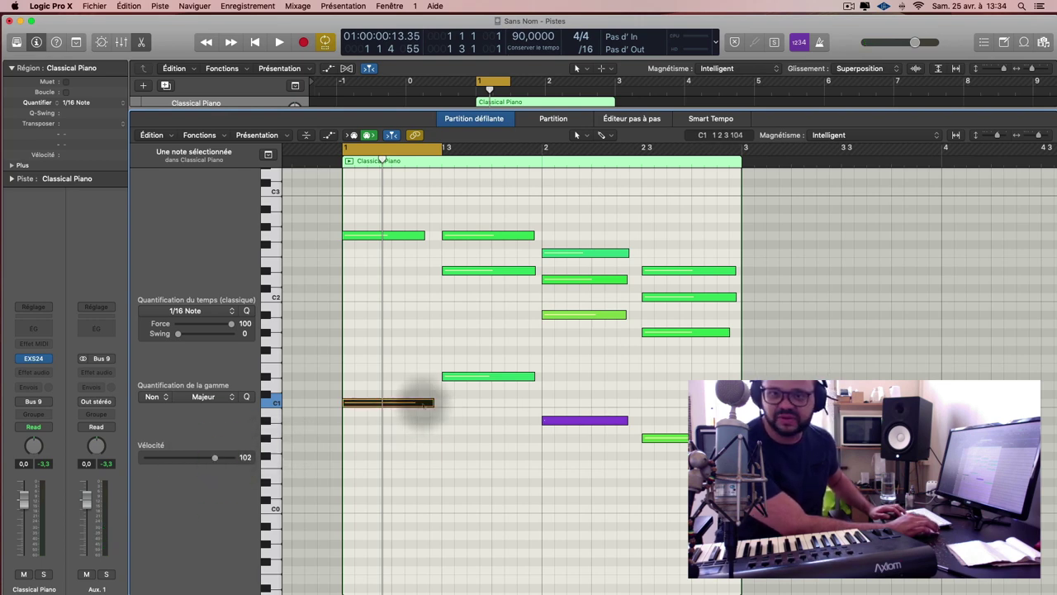
pyautogui.click(422, 403)
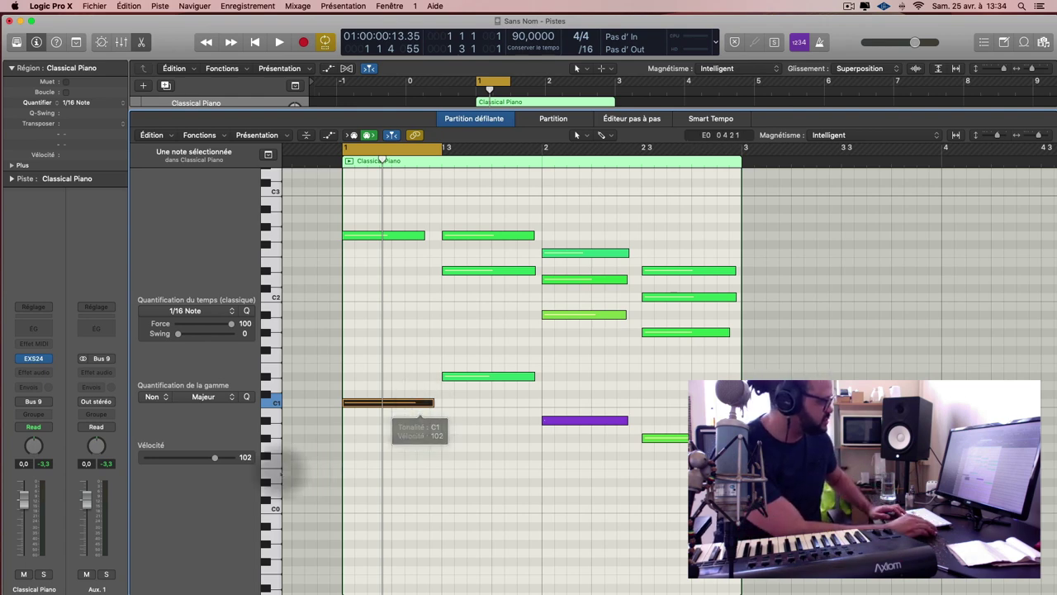
# Lower the first chord's C1 note to velocity 75 while auditioning the looped chord
pyautogui.moveTo(214, 459); pyautogui.dragTo(183, 460)
pyautogui.press('space')
pyautogui.press('space')
pyautogui.press('space')
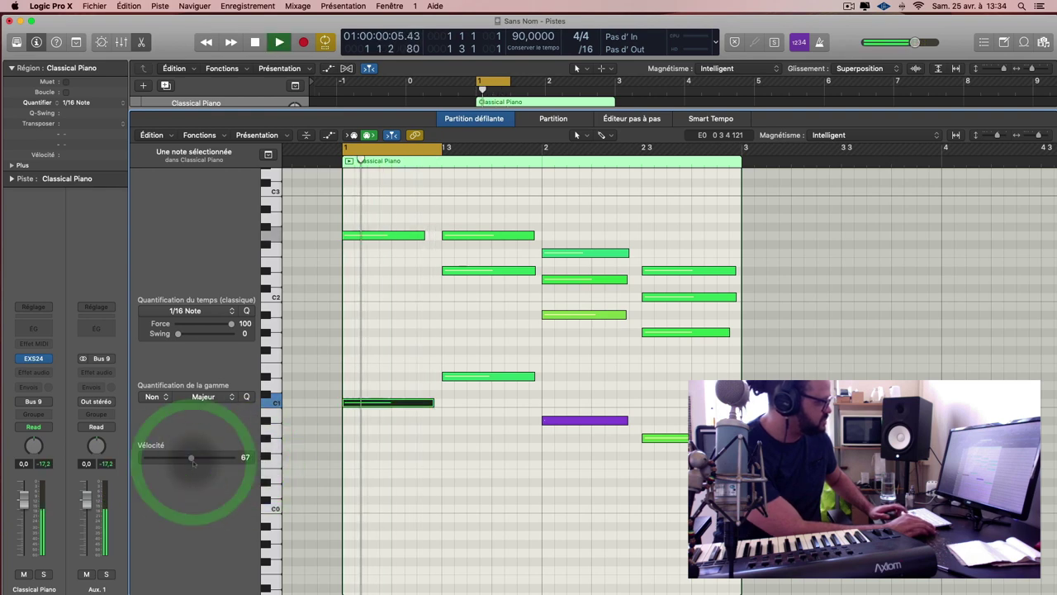
pyautogui.press('space')
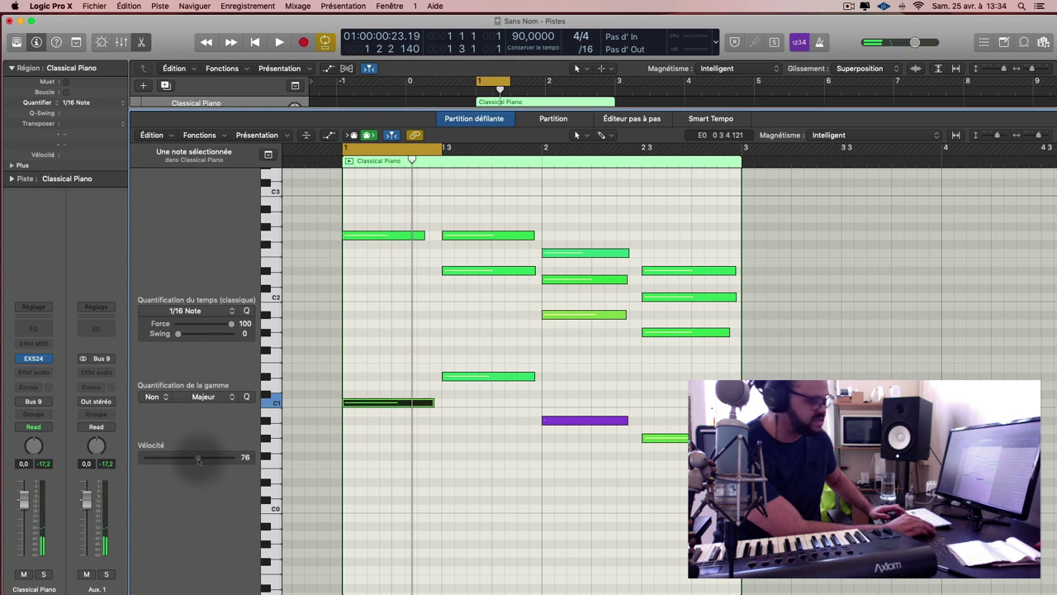
pyautogui.moveTo(198, 460); pyautogui.dragTo(197, 460)
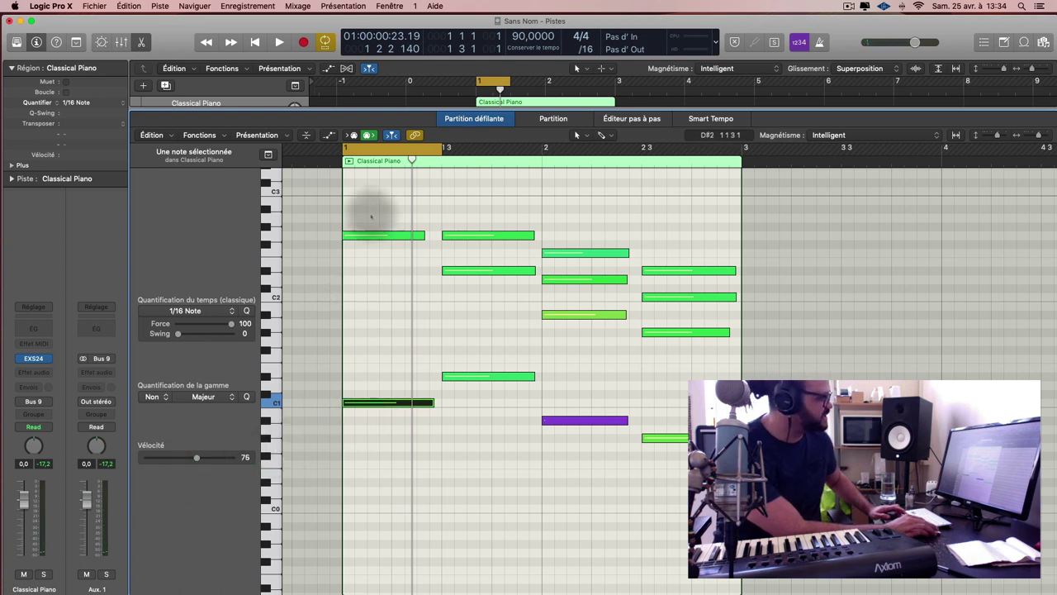
# Raise the velocity of both first-chord notes together to 77 and audition the chord
pyautogui.moveTo(371, 217); pyautogui.dragTo(387, 466)
pyautogui.moveTo(196, 459); pyautogui.dragTo(198, 457)
pyautogui.press('space')
pyautogui.press('space')
pyautogui.click(519, 473)
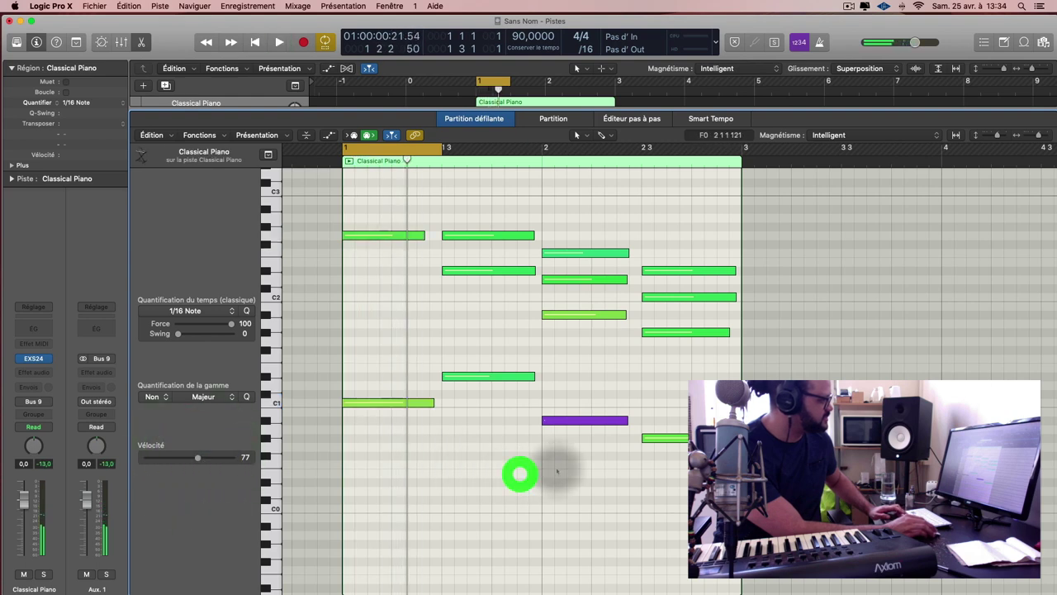
# Raise the A#0 bass note at bar 2 to velocity 94 and reduce it to 62
pyautogui.click(576, 420)
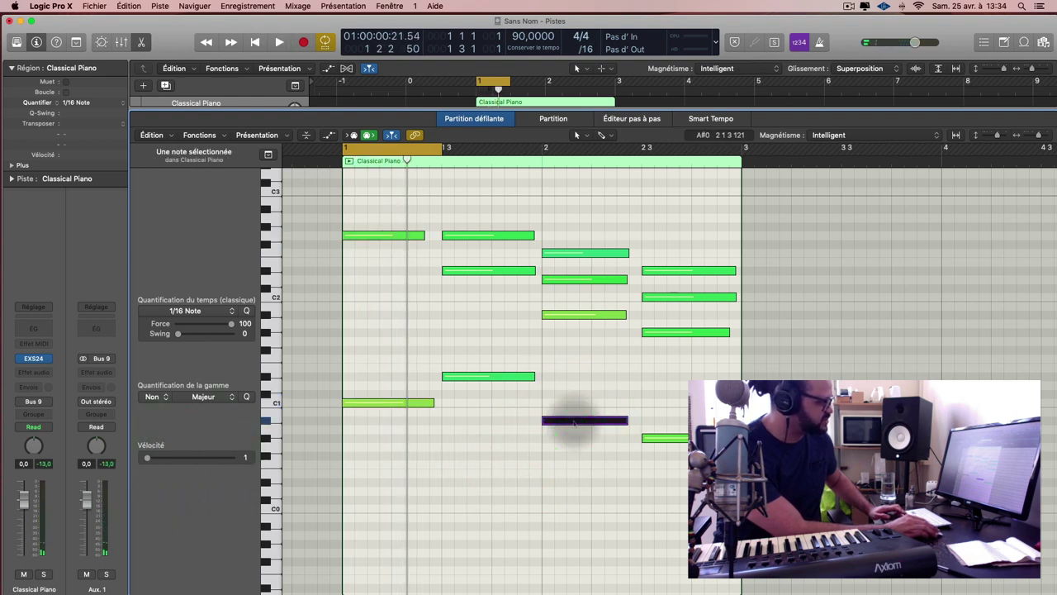
pyautogui.moveTo(197, 457); pyautogui.dragTo(174, 463)
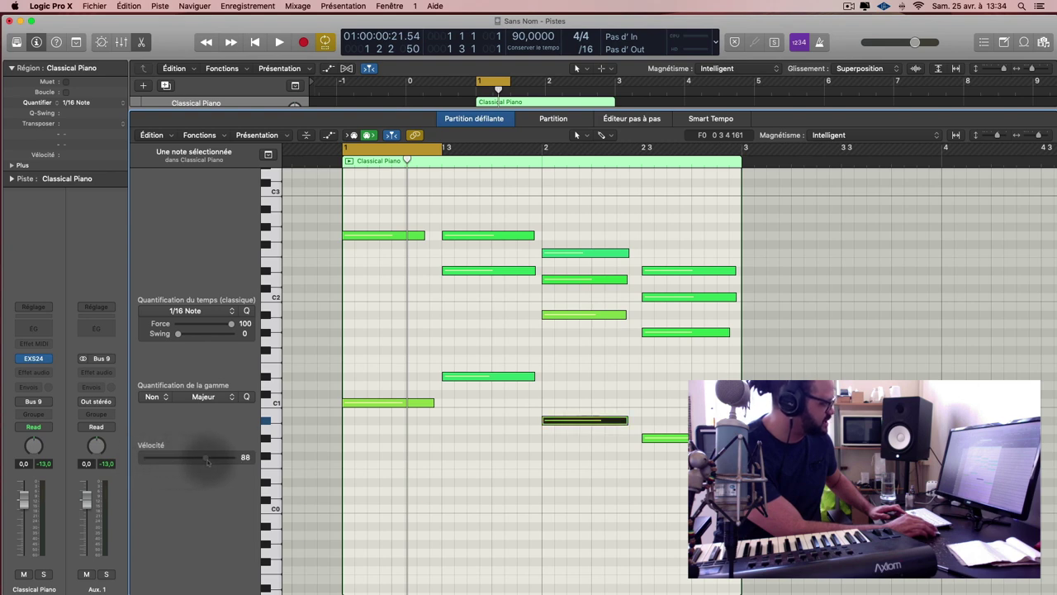
pyautogui.click(589, 436)
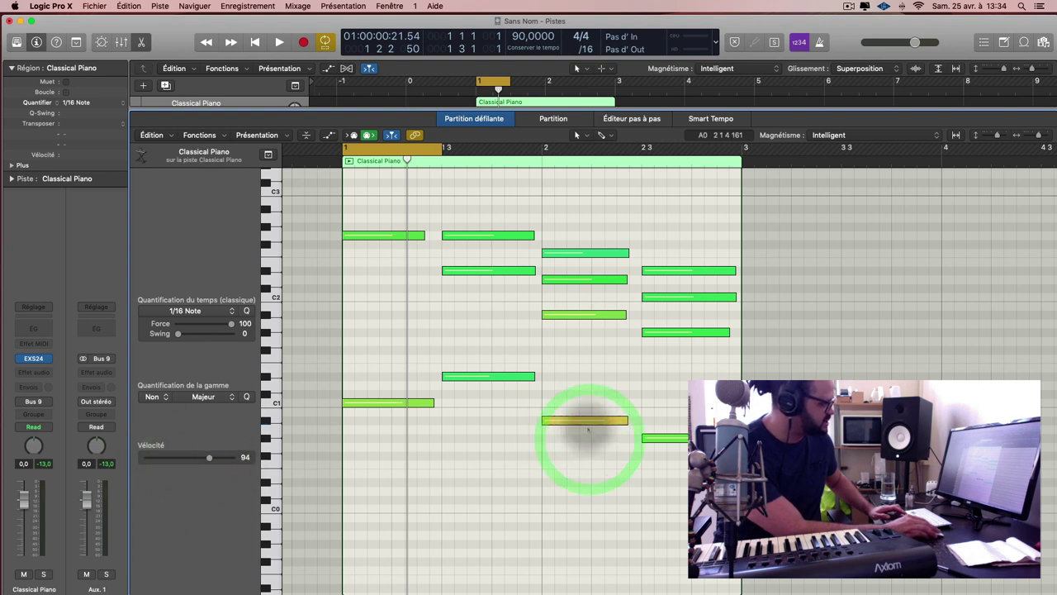
pyautogui.click(590, 421)
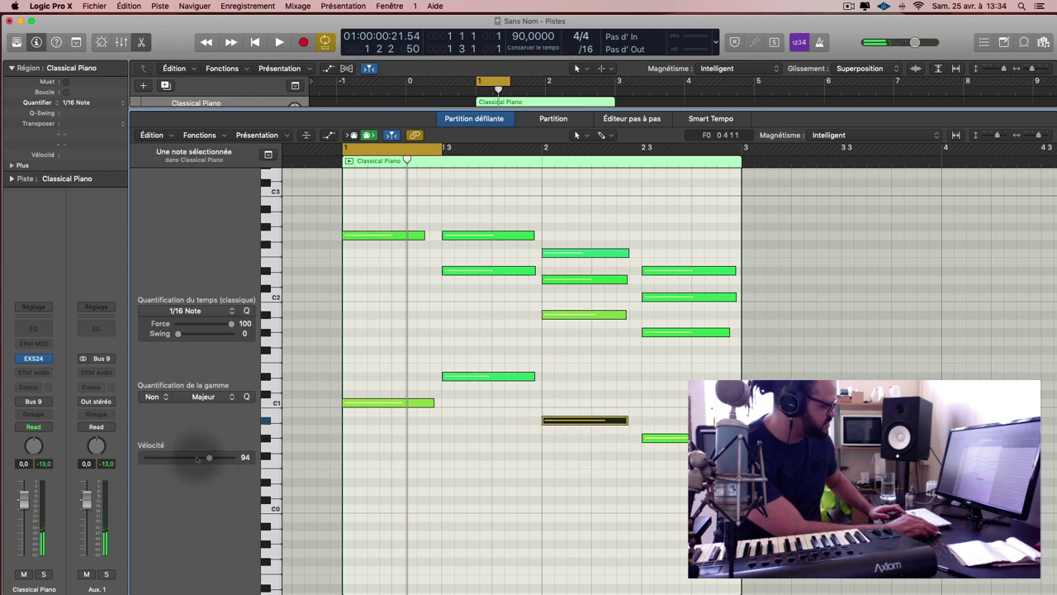
pyautogui.moveTo(189, 459); pyautogui.dragTo(187, 459)
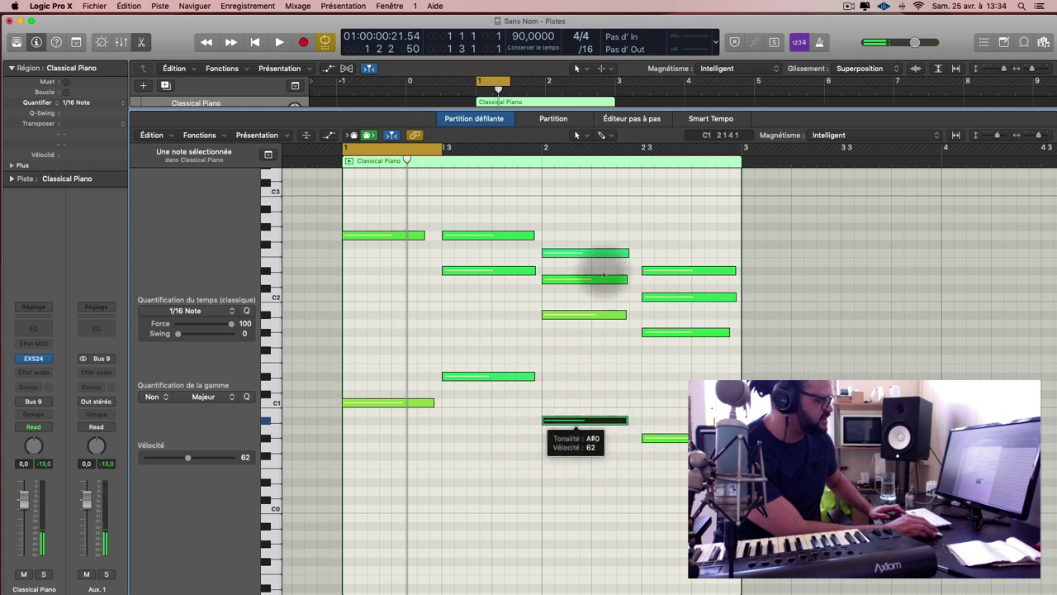
# Turn off the cycle, play the chord from bar 2 and lower its A#0 bass note's velocity to 48
pyautogui.click(541, 163)
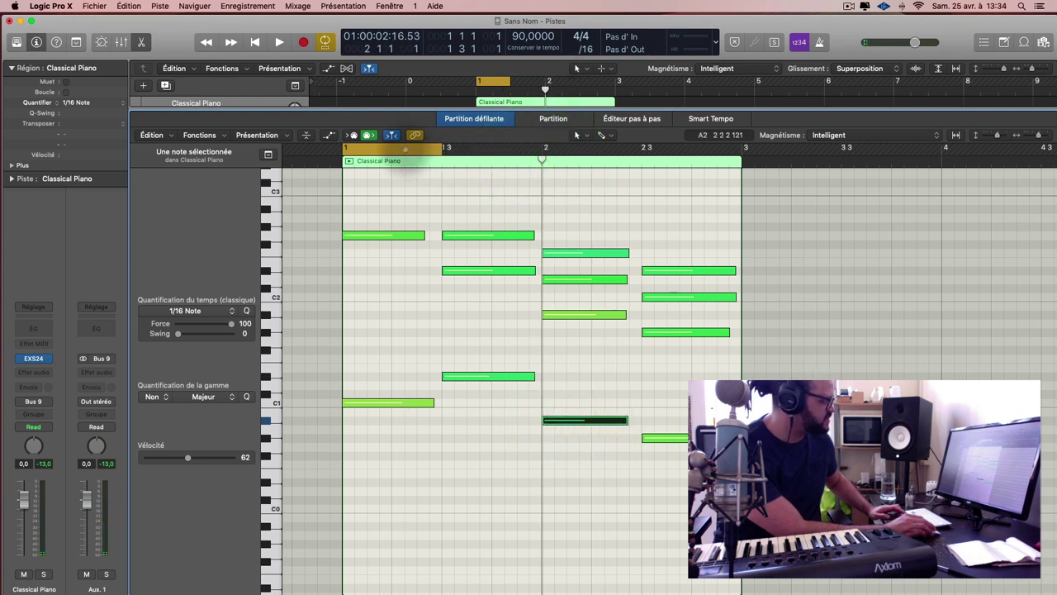
pyautogui.click(413, 152)
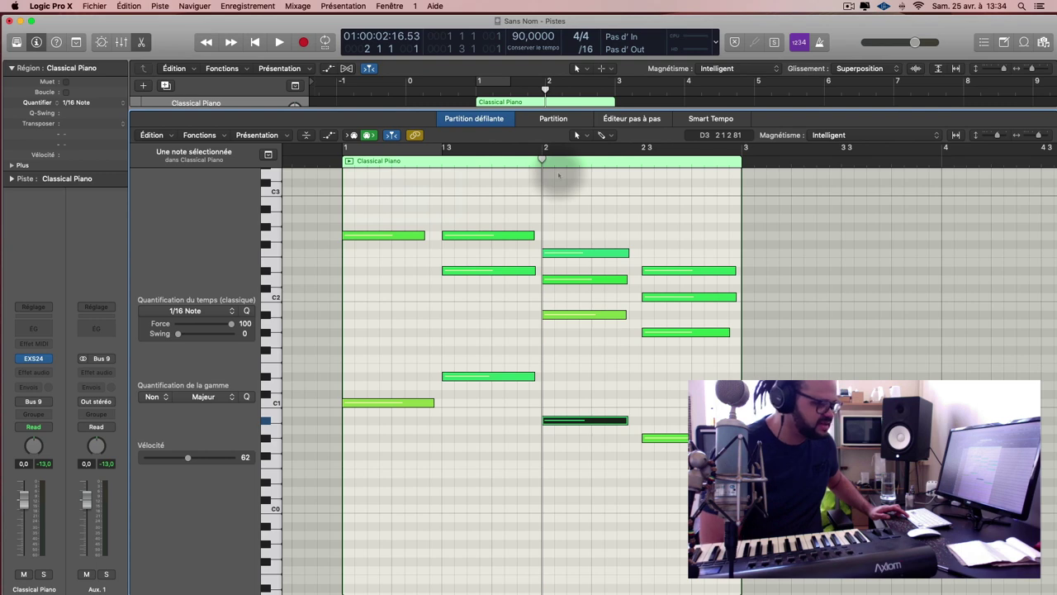
pyautogui.press('space')
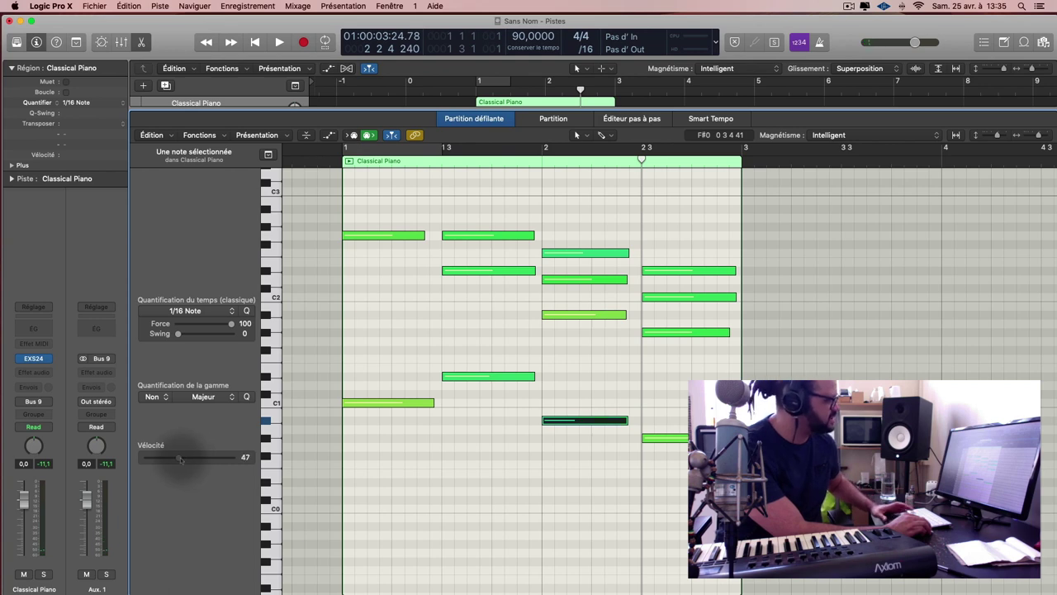
pyautogui.click(541, 159)
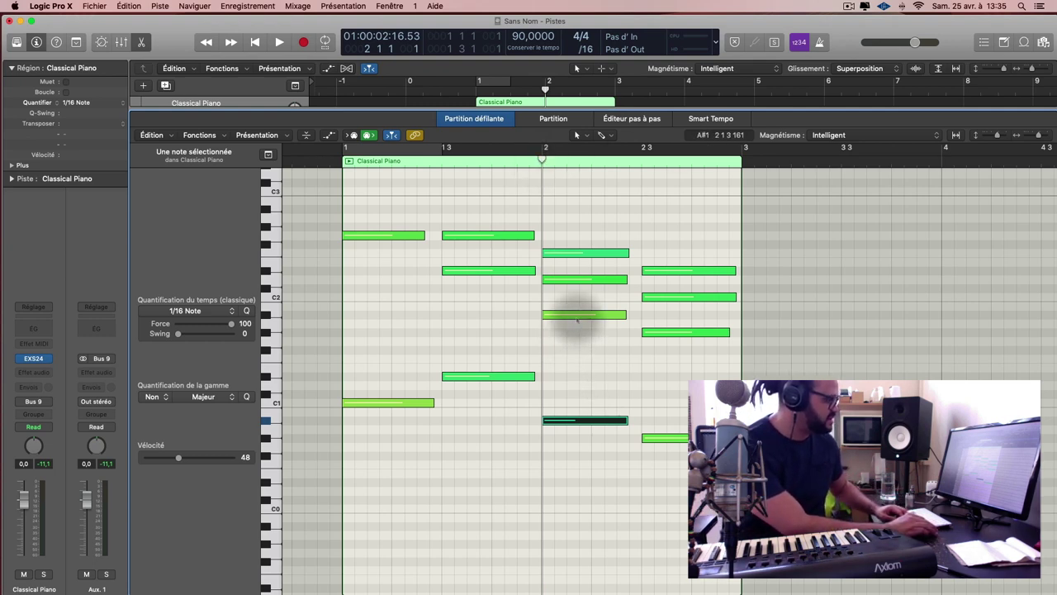
# Duplicate the A#1 note at bar 2 down to G#1 and delete the copy
pyautogui.moveTo(577, 320); pyautogui.dragTo(576, 332)
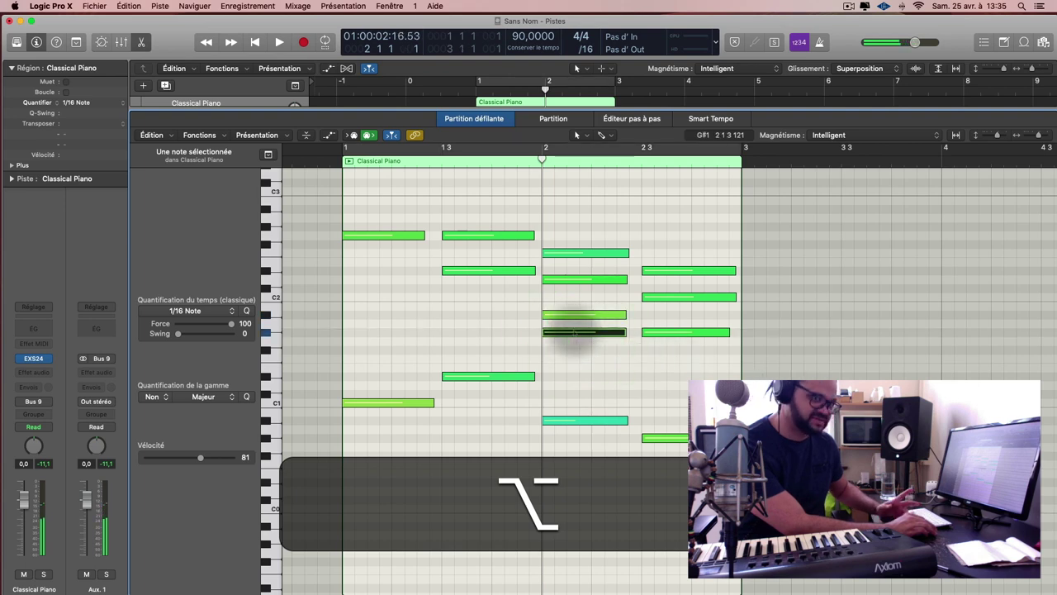
pyautogui.click(574, 332)
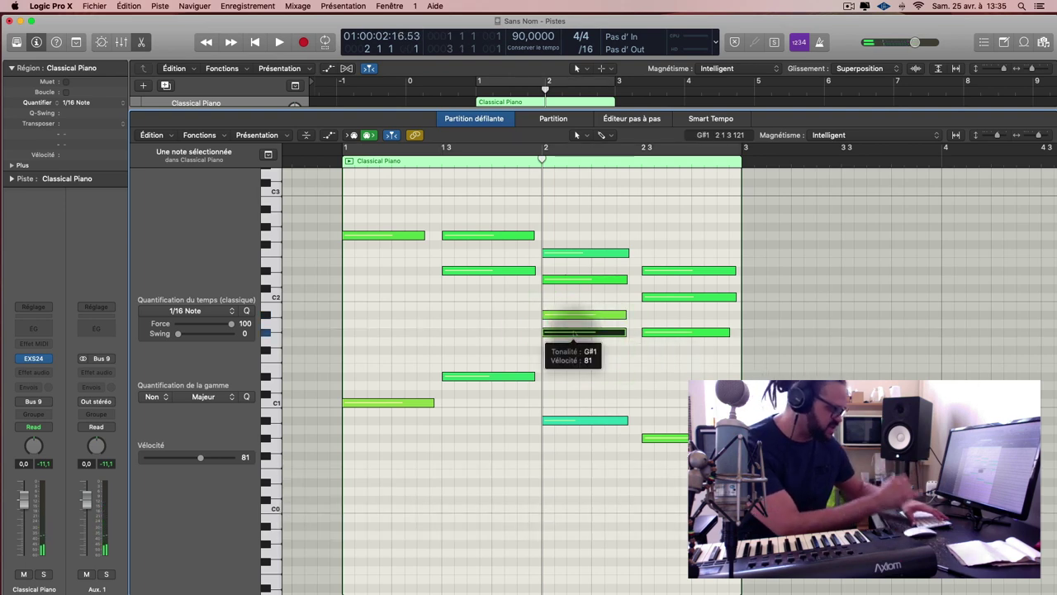
pyautogui.click(595, 334)
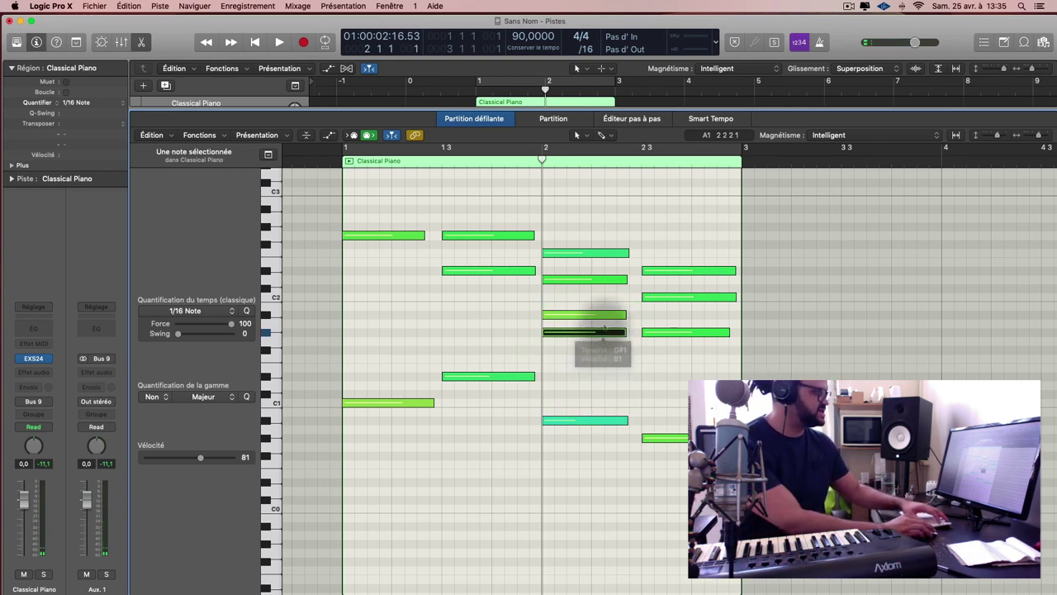
pyautogui.press('BackSpace')
pyautogui.press('BackSpace')
pyautogui.press('BackSpace')
pyautogui.press('BackSpace')
pyautogui.press('BackSpace')
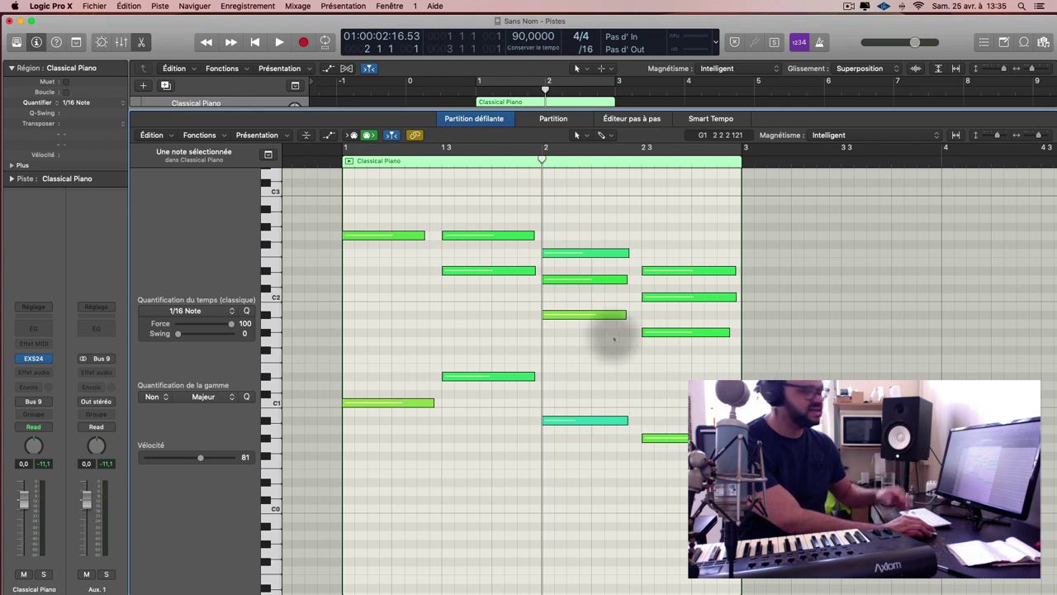
# Turn the cycle back on over bars 1 and 2 and clear the note selection
pyautogui.click(603, 256)
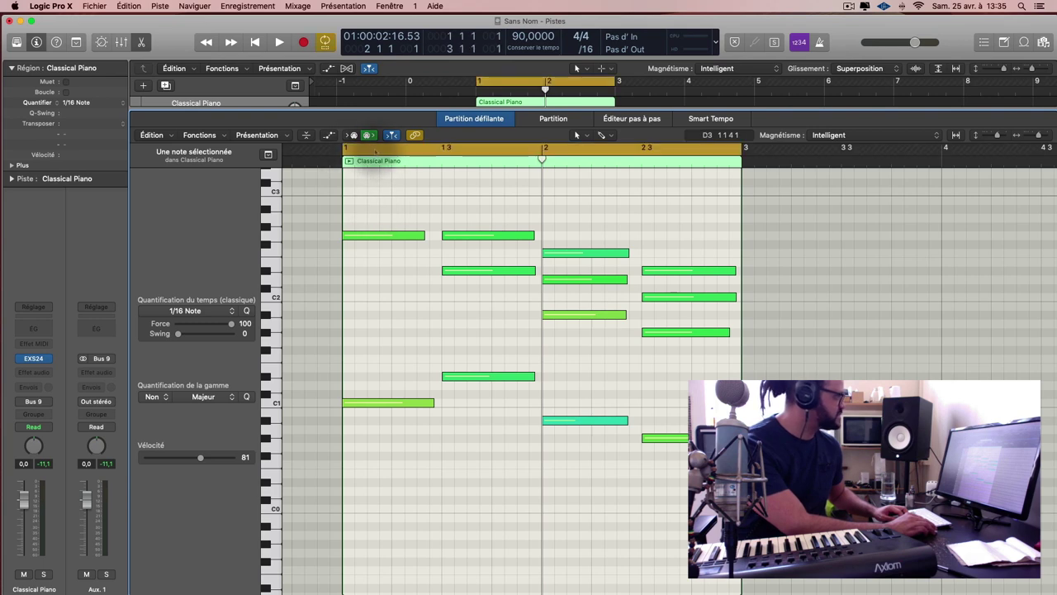
pyautogui.click(347, 149)
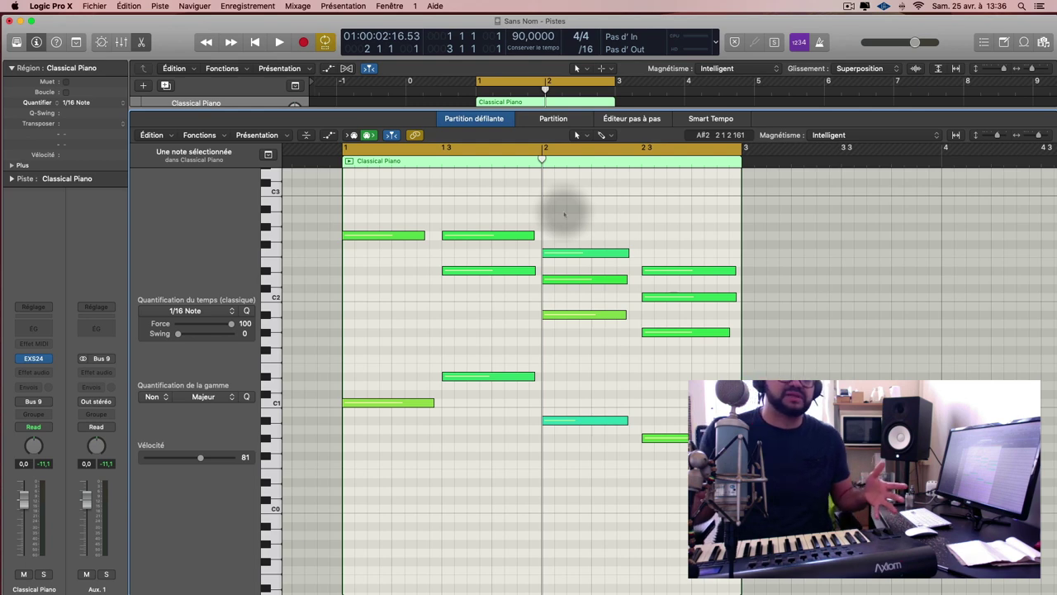
pyautogui.click(442, 361)
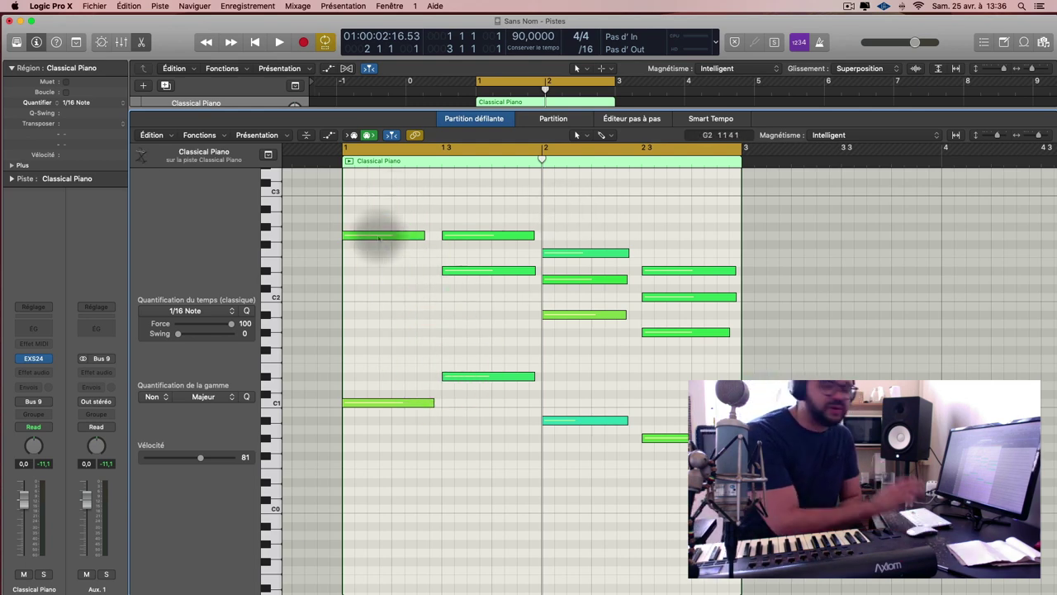
pyautogui.moveTo(379, 238)
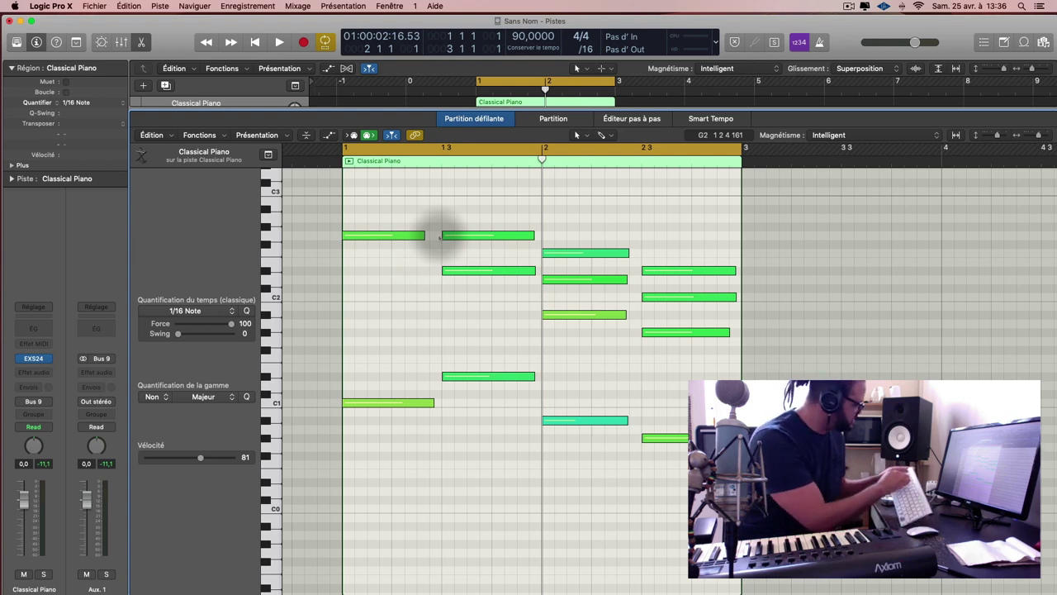
pyautogui.click(578, 208)
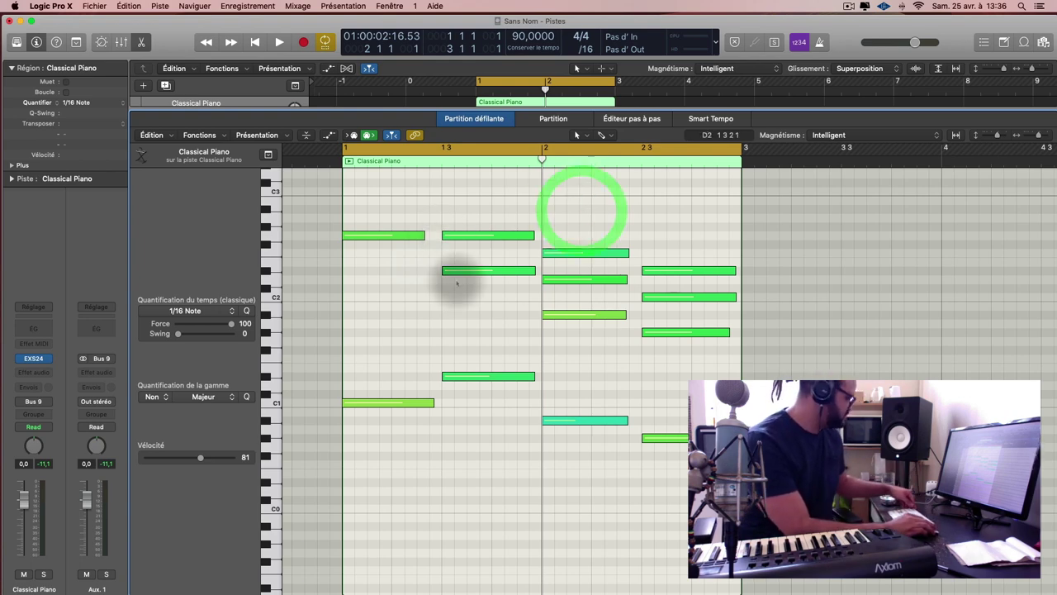
# Examine the tools available for the piano roll's primary and secondary tool slots
pyautogui.press('t')
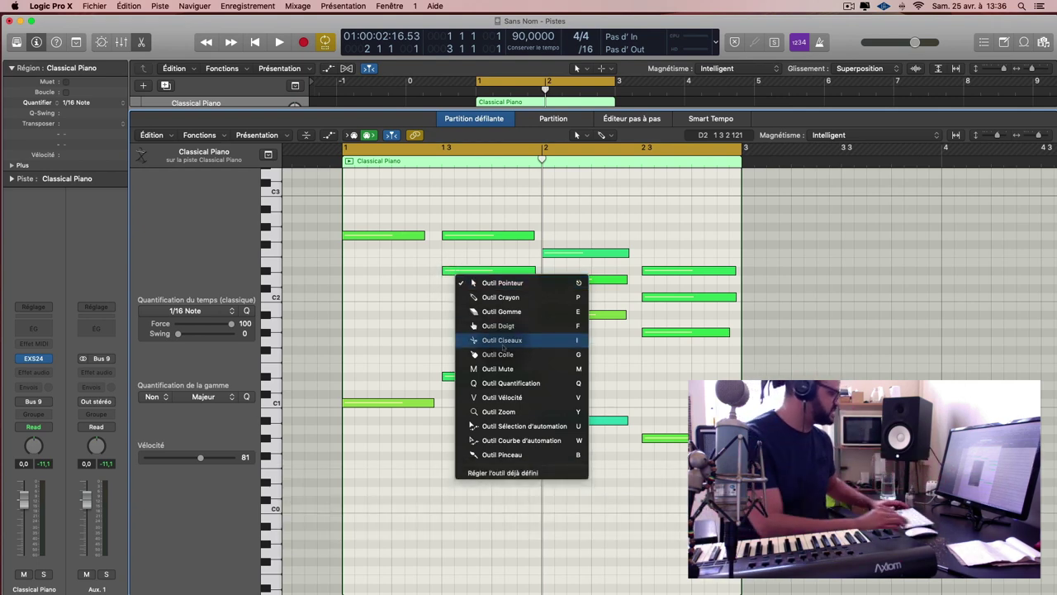
pyautogui.press('Escape')
pyautogui.click(585, 135)
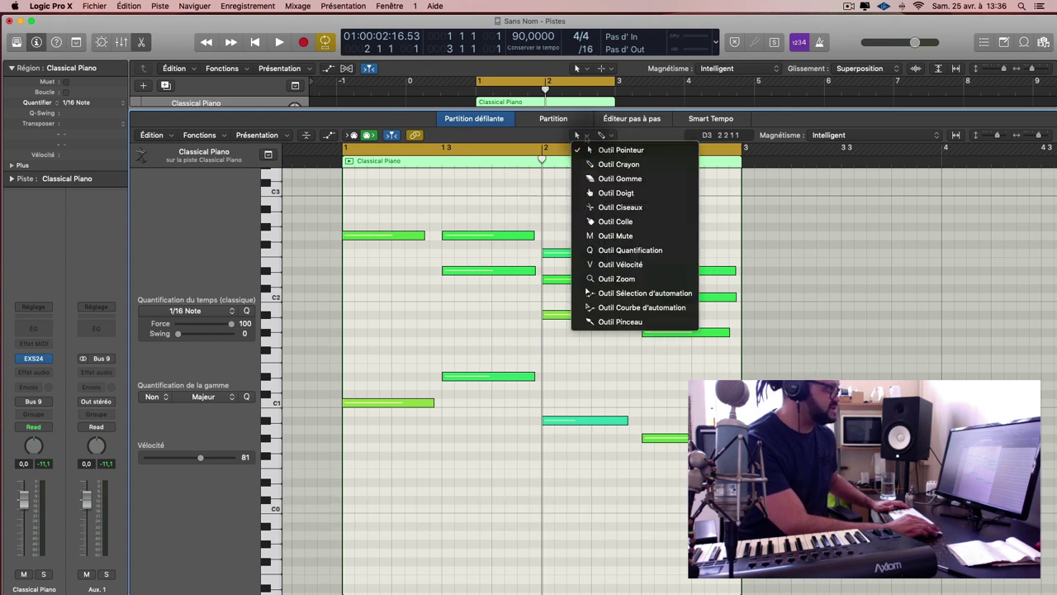
pyautogui.click(568, 136)
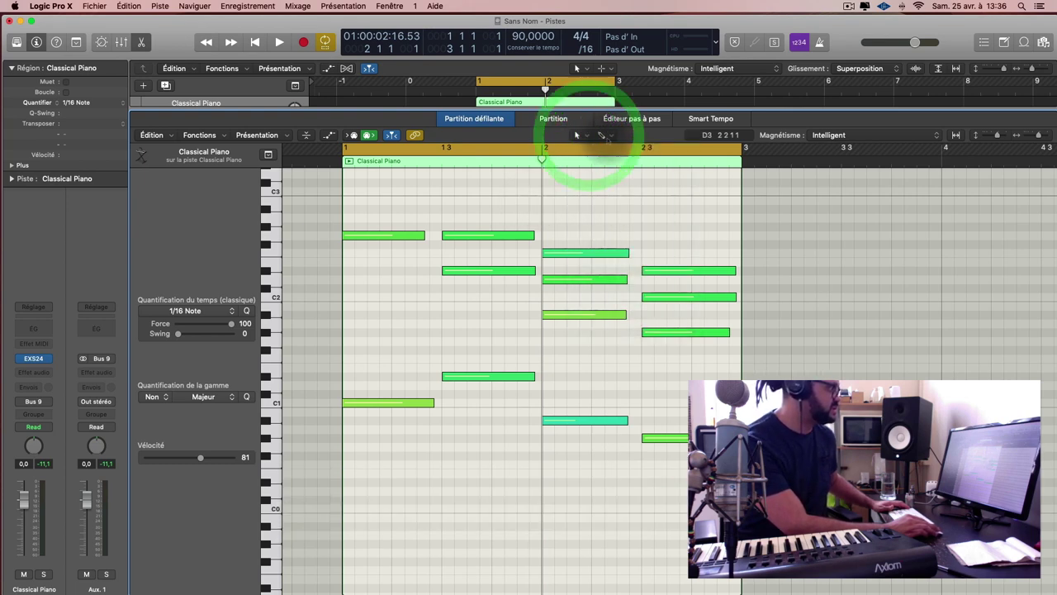
pyautogui.click(609, 138)
pyautogui.click(586, 134)
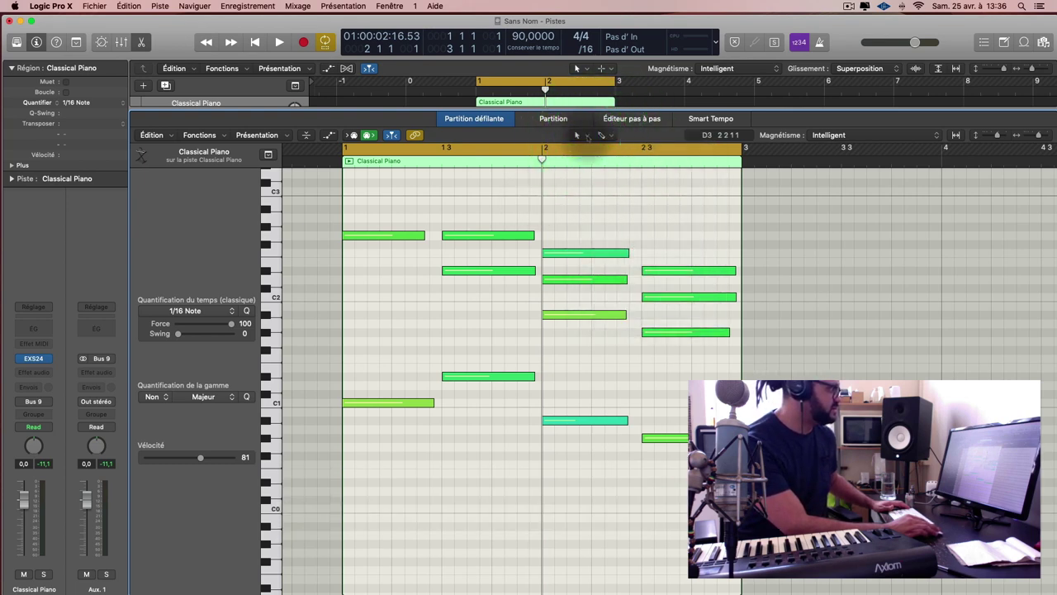
pyautogui.click(605, 135)
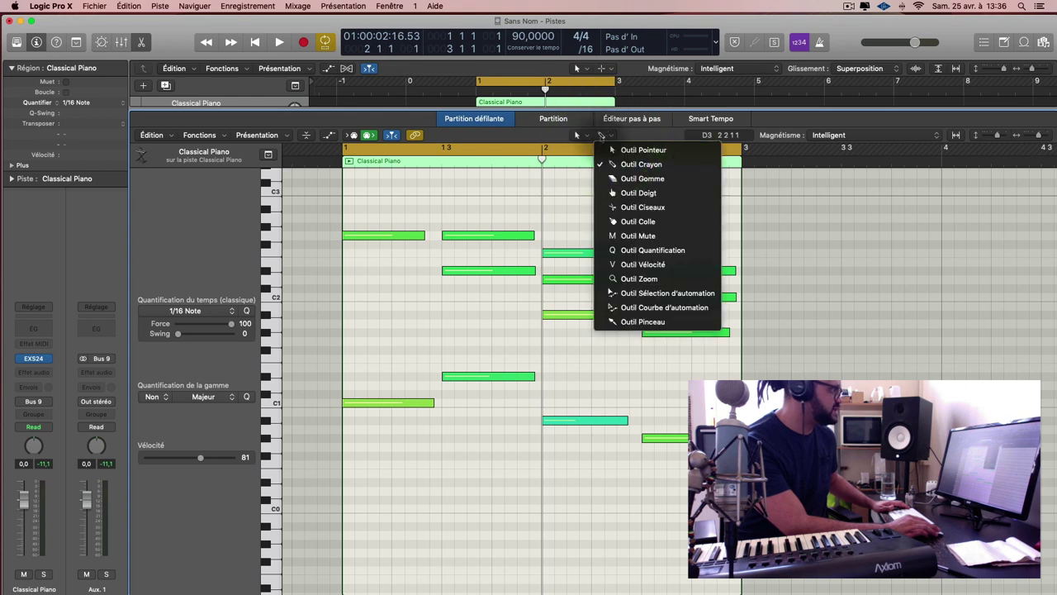
pyautogui.click(626, 134)
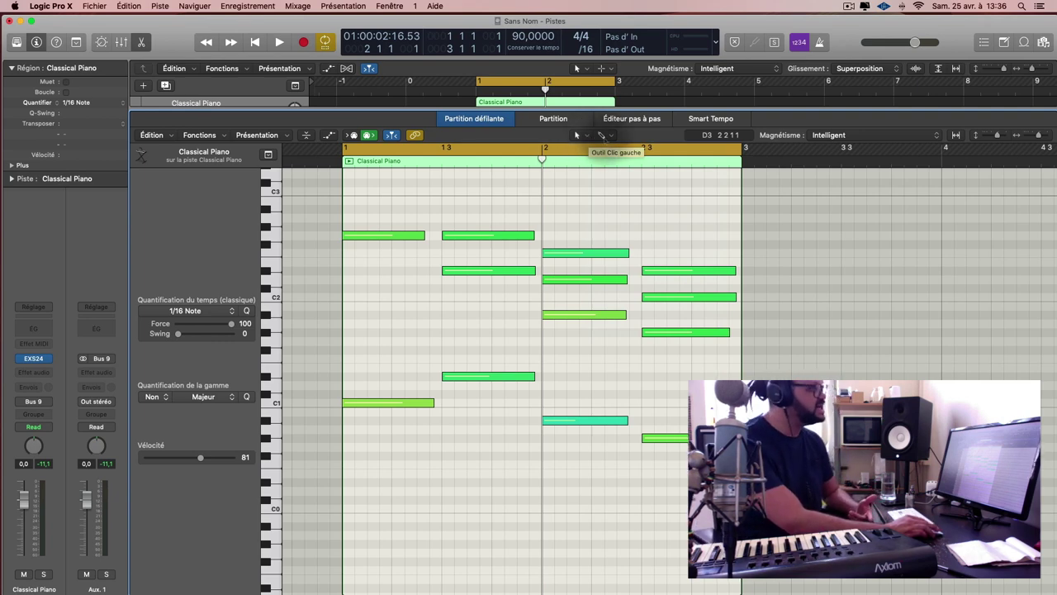
# Assign Velocity as the piano roll's secondary tool, and switch the primary tool to Pencil and back to Pointer
pyautogui.click(608, 136)
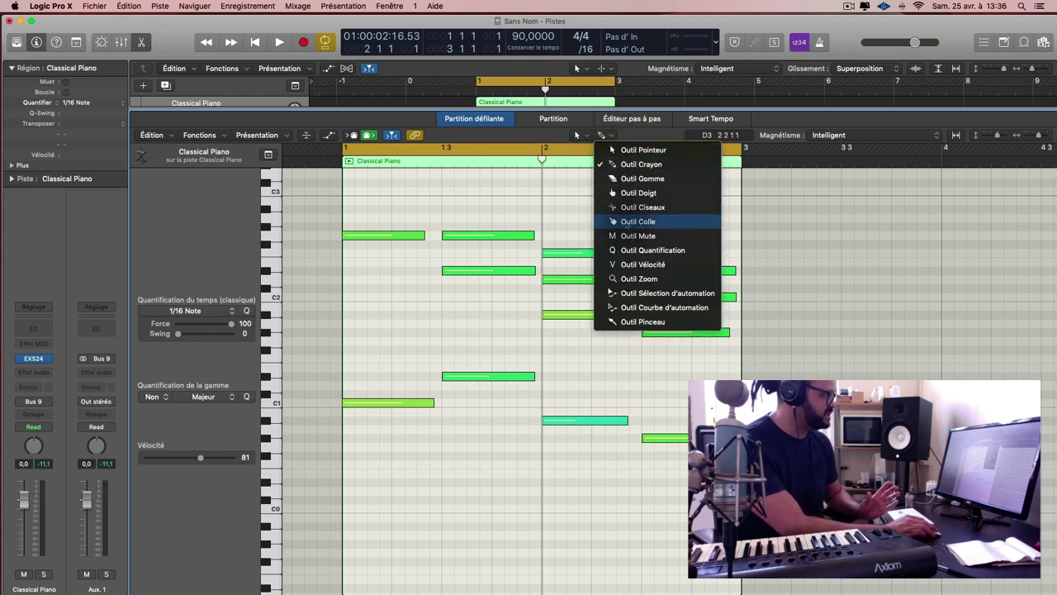
pyautogui.click(643, 264)
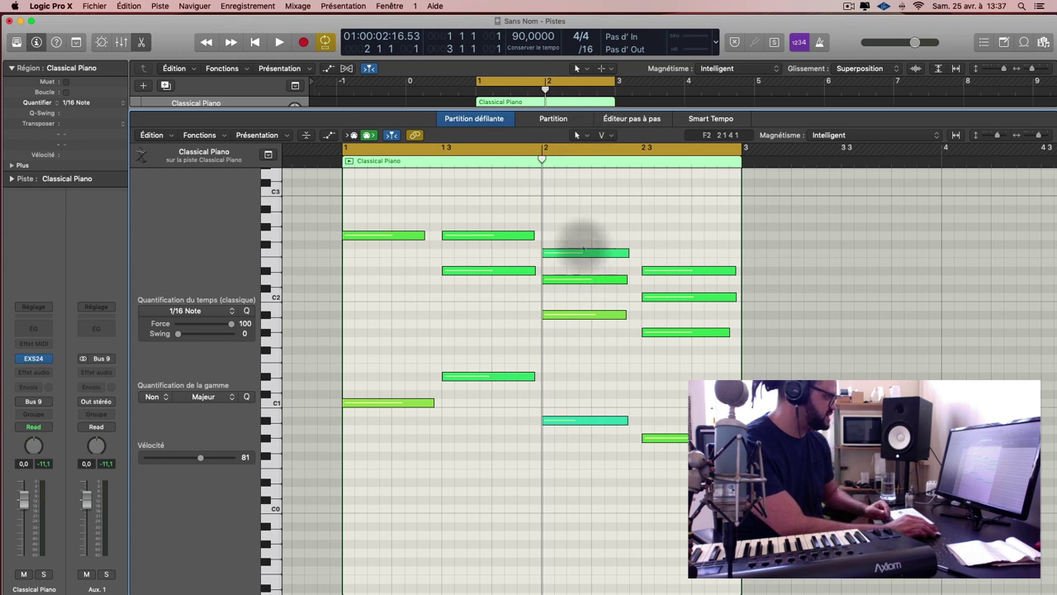
pyautogui.click(579, 135)
pyautogui.click(611, 165)
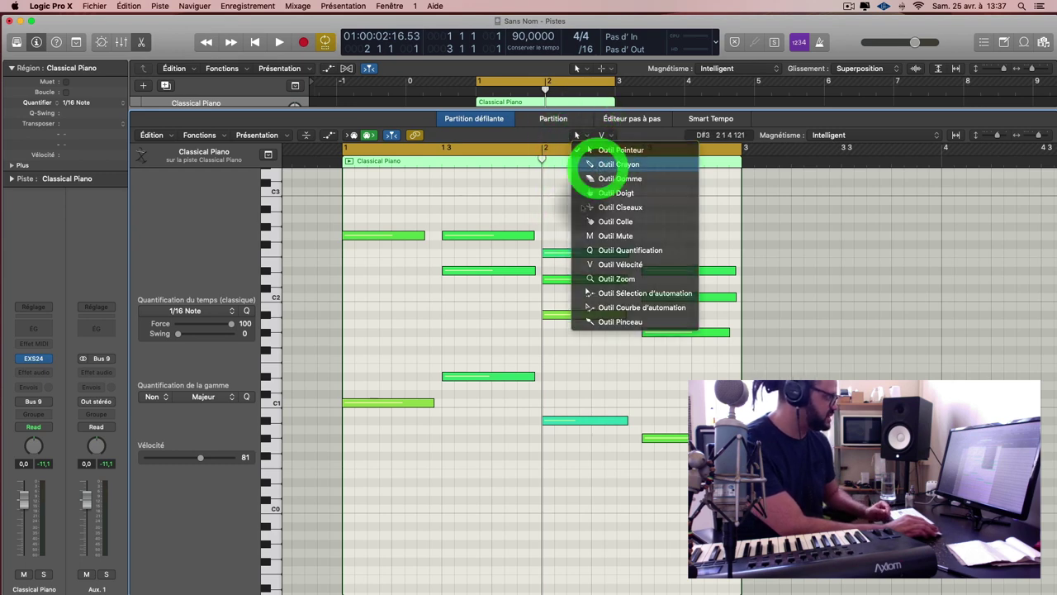
pyautogui.click(578, 136)
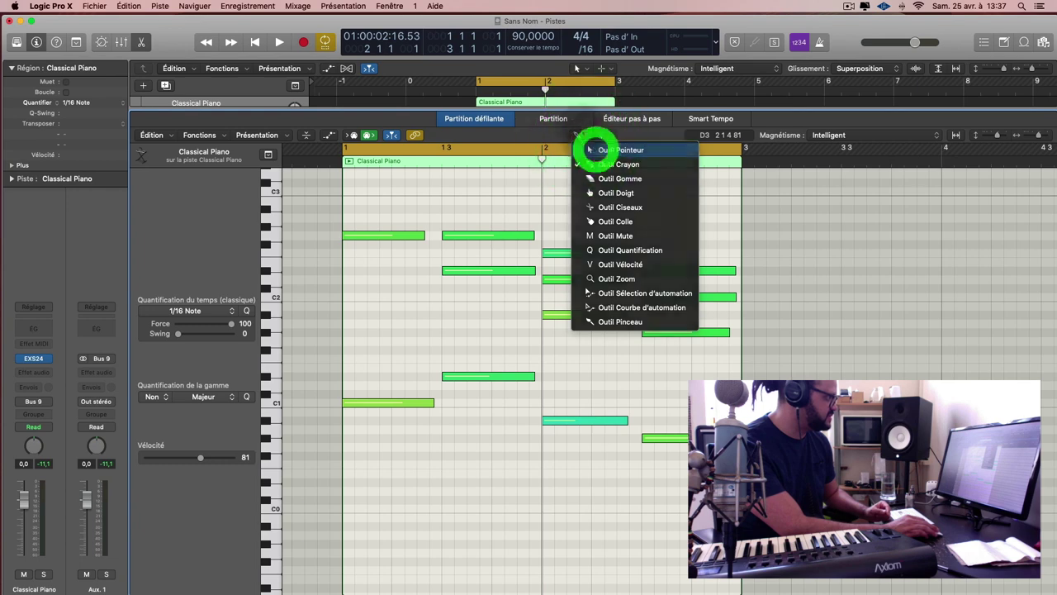
pyautogui.click(593, 150)
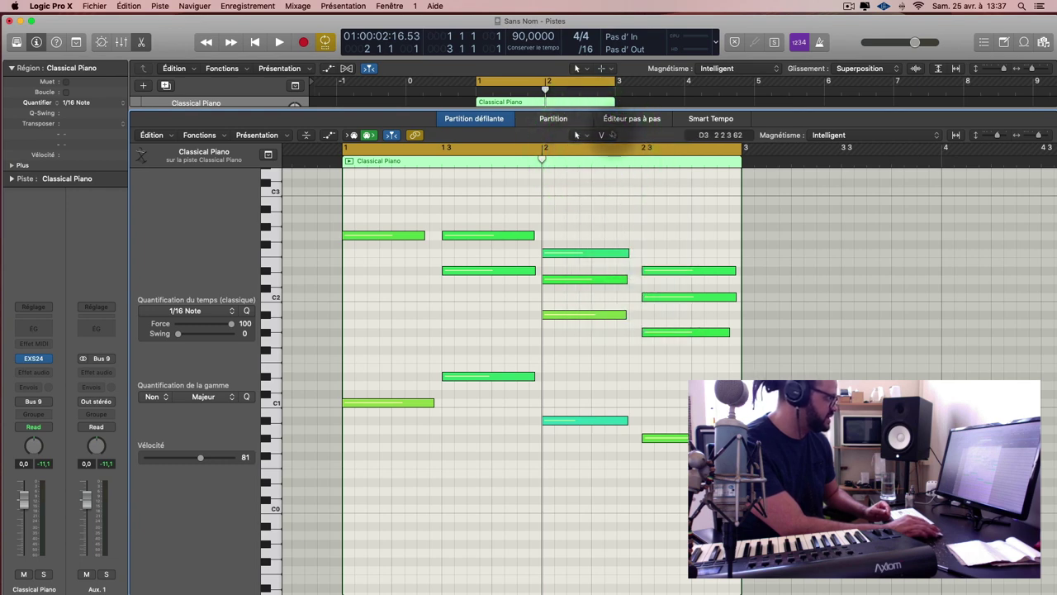
# Use the secondary Velocity tool to set the F2 note at bar 2 to velocity 61, and deselect the note
pyautogui.press('alt')
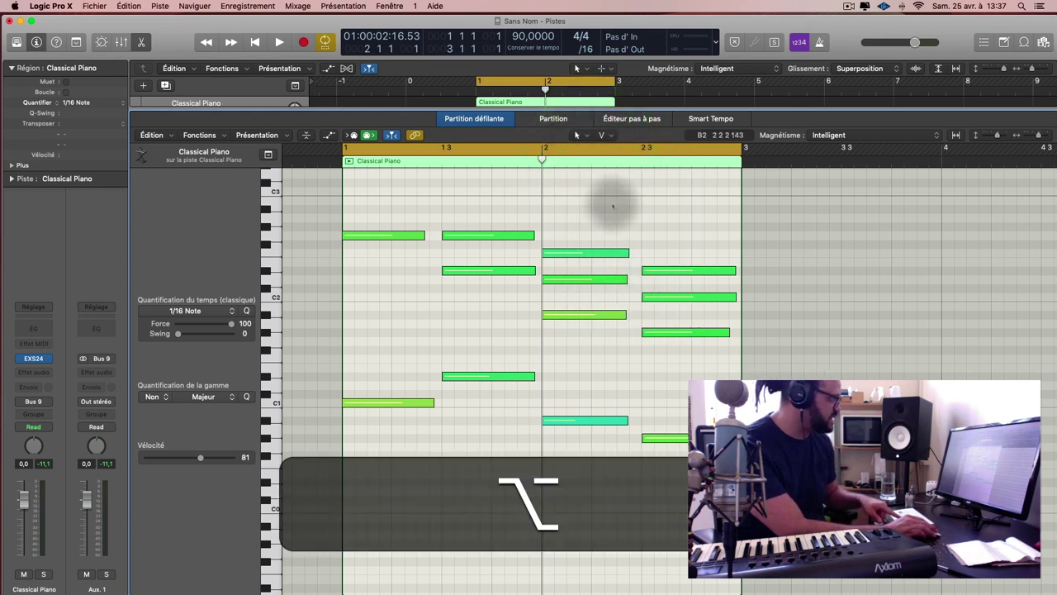
pyautogui.press('super')
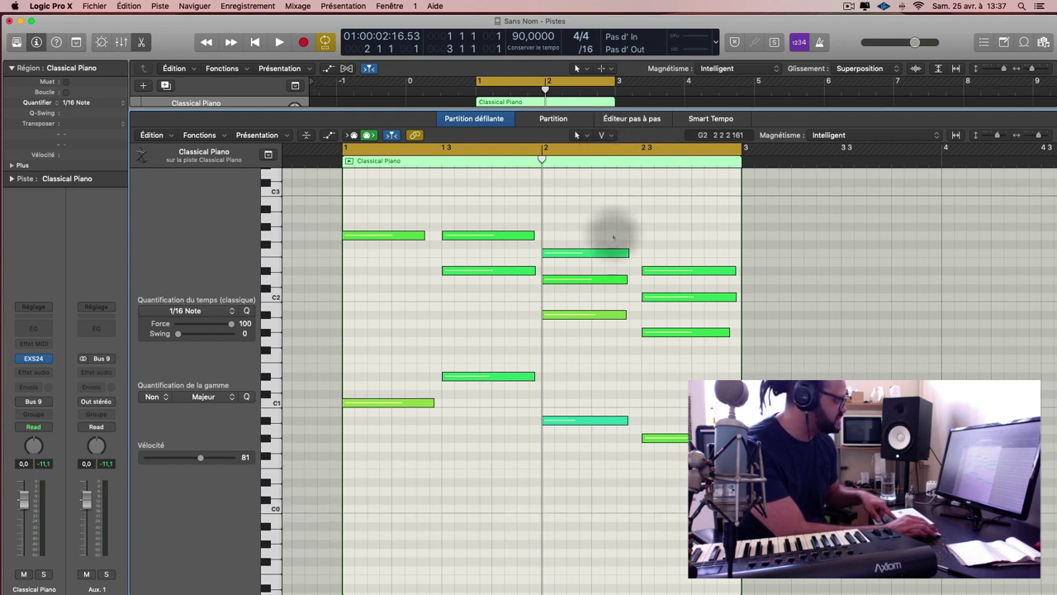
pyautogui.press('super')
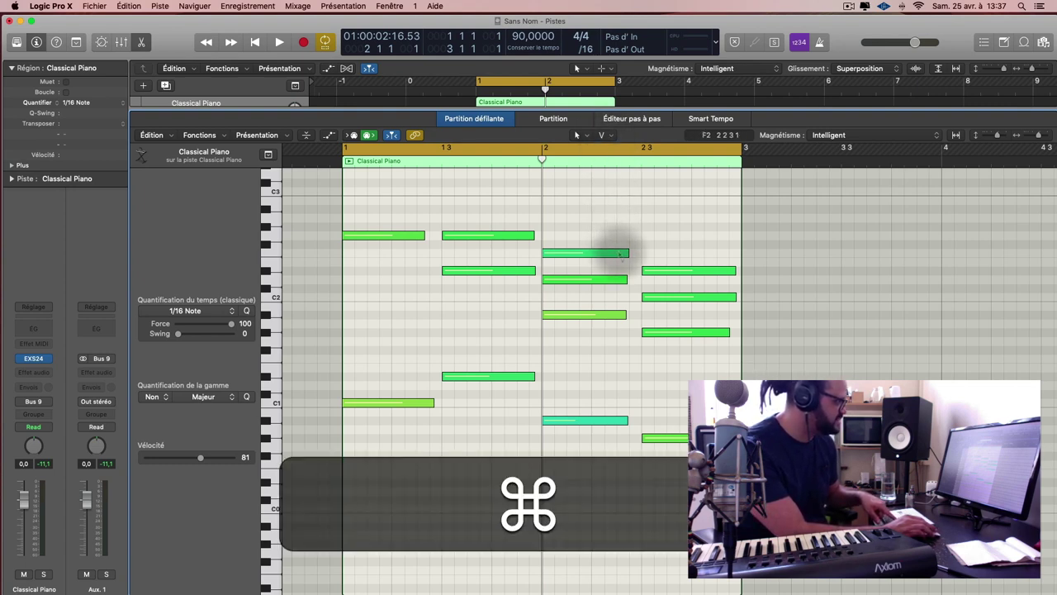
pyautogui.moveTo(621, 256); pyautogui.dragTo(621, 252)
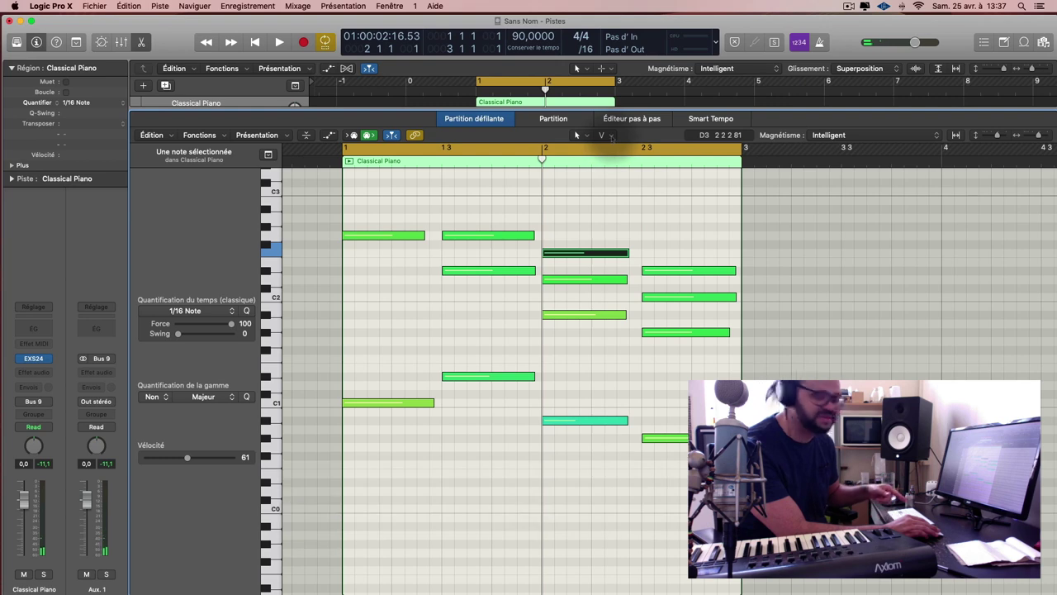
pyautogui.click(611, 137)
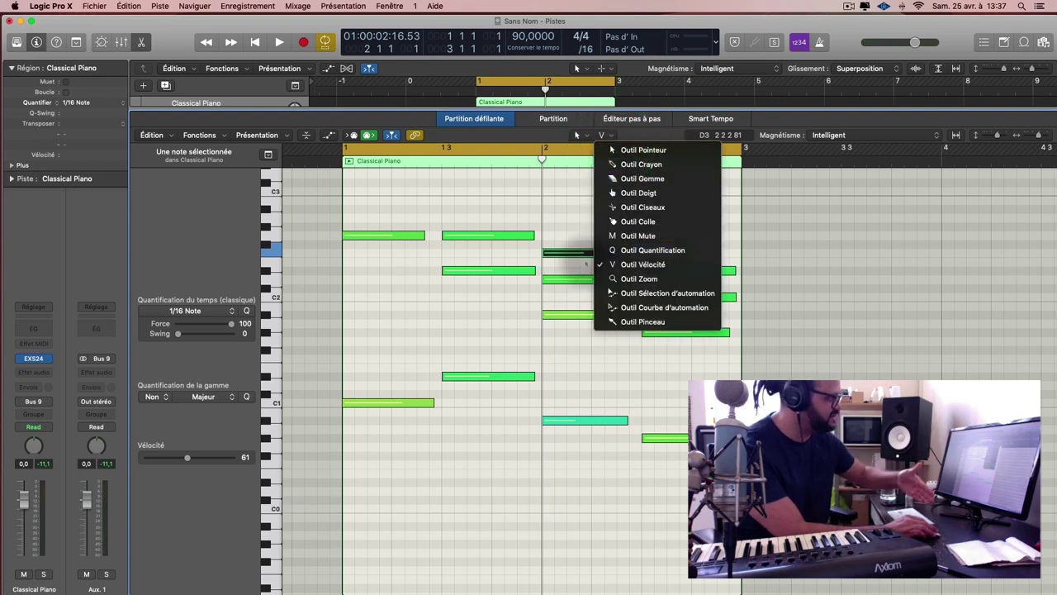
pyautogui.click(557, 229)
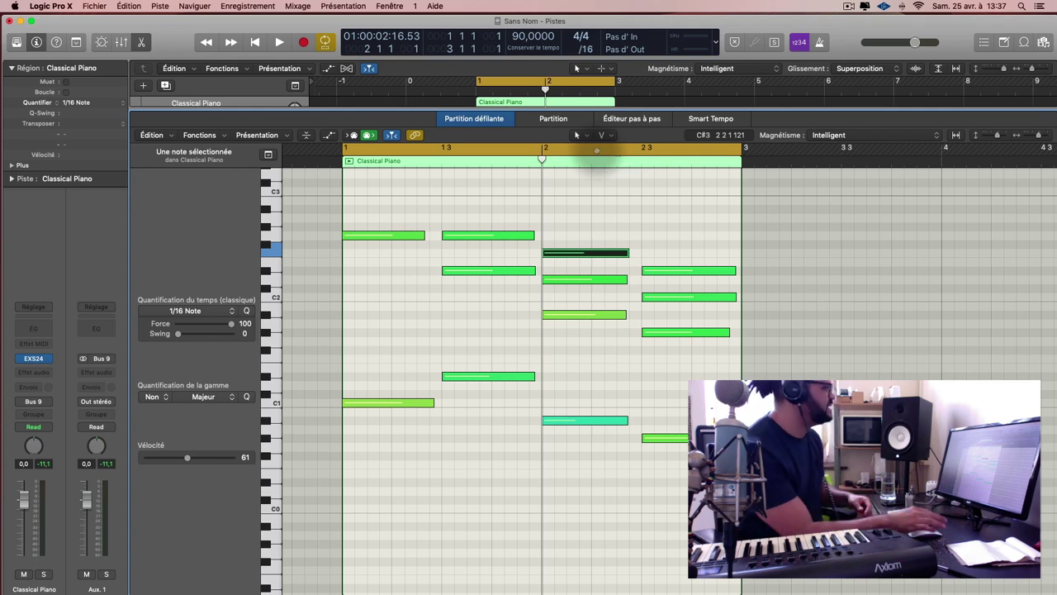
pyautogui.click(469, 175)
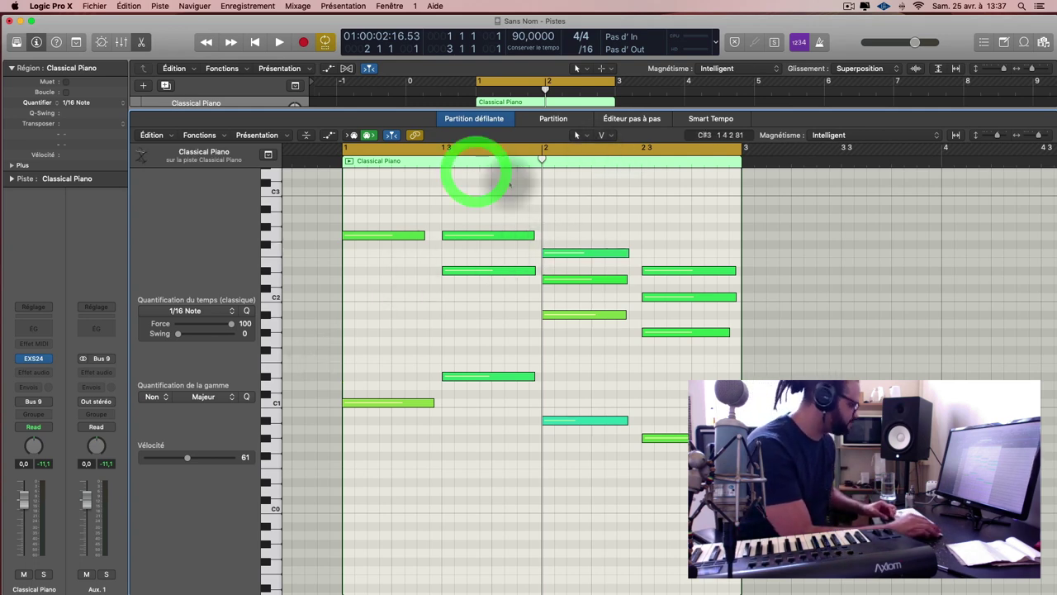
# Draw a C3 note at the start of bar 1 with the Pencil tool, shorten it to one beat and audition it
pyautogui.press('t')
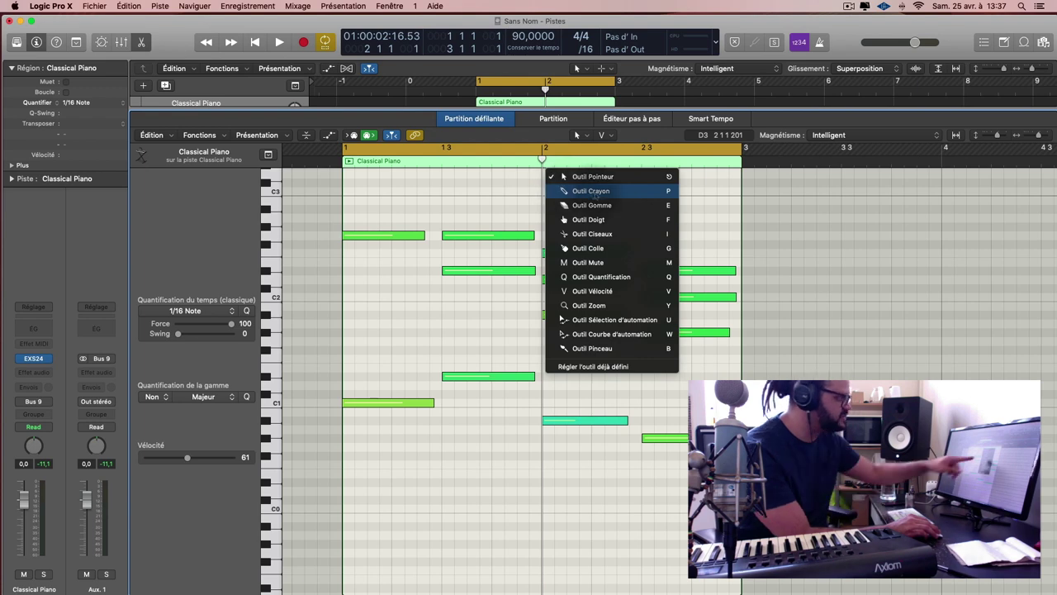
pyautogui.click(596, 191)
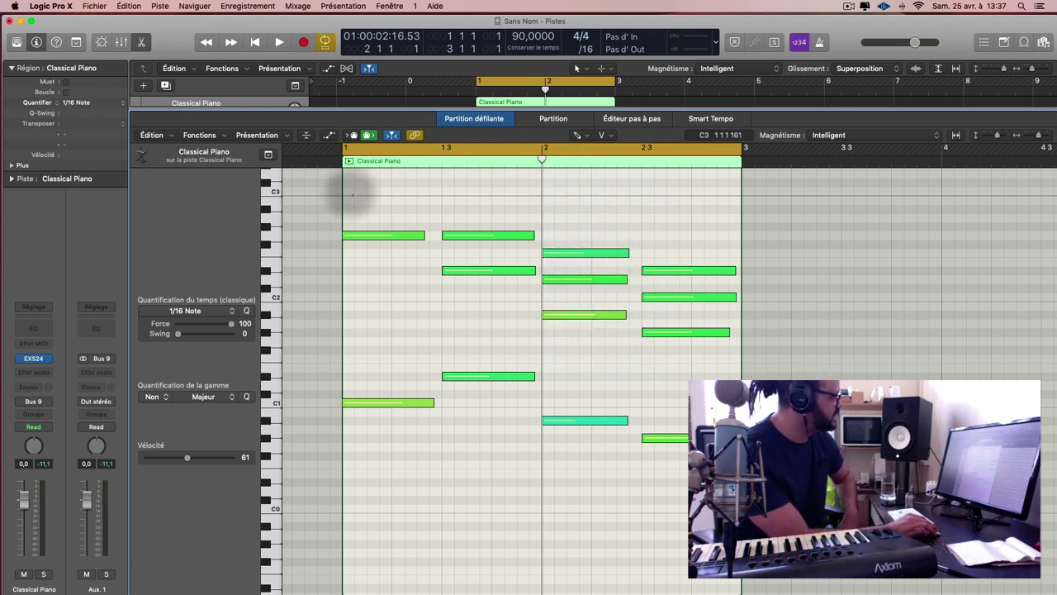
pyautogui.click(350, 190)
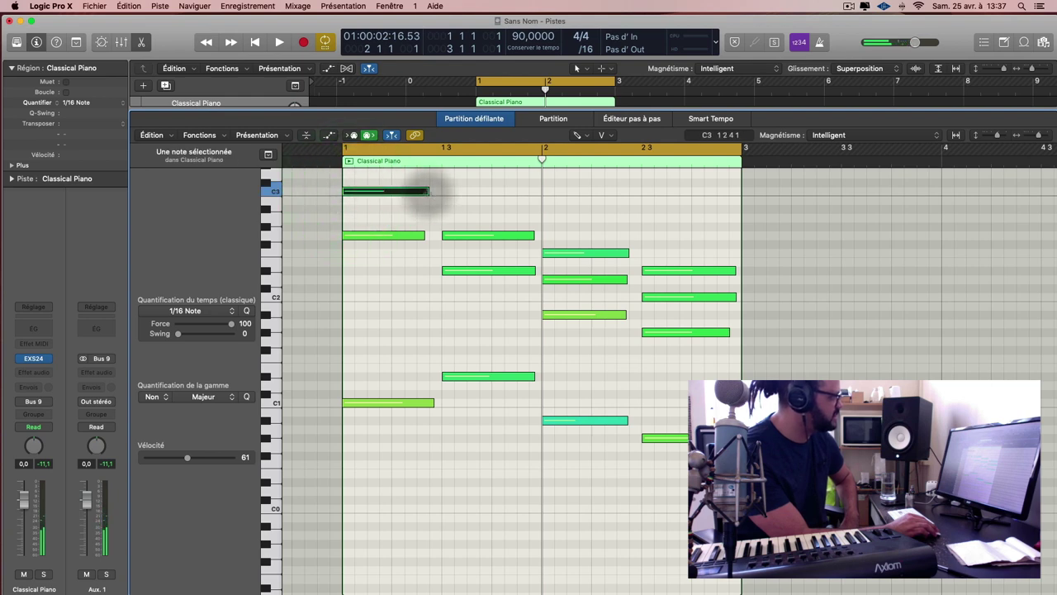
pyautogui.moveTo(426, 195)
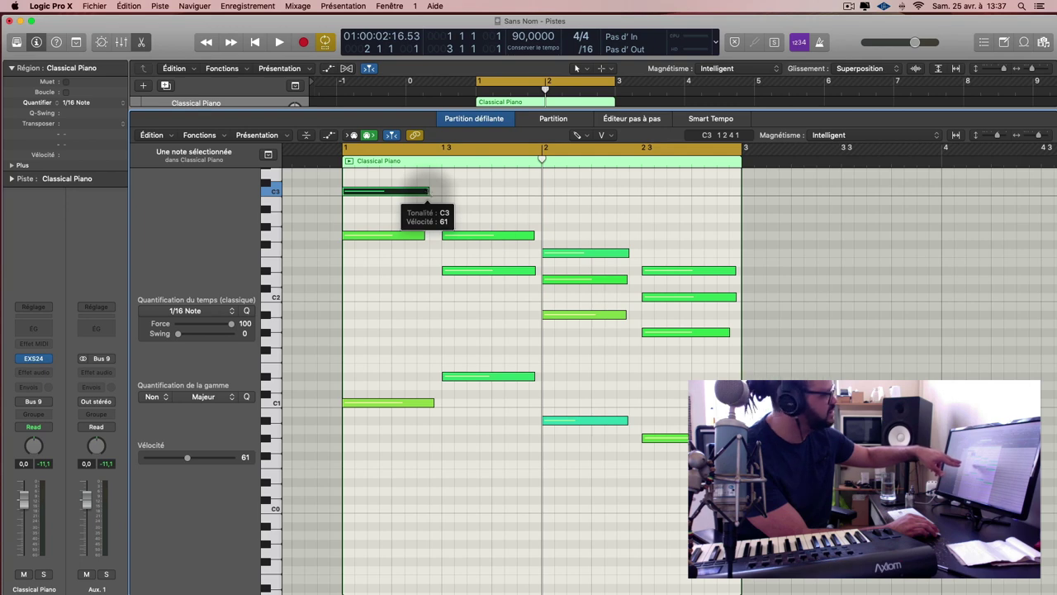
pyautogui.moveTo(427, 192); pyautogui.dragTo(391, 195)
pyautogui.press('space')
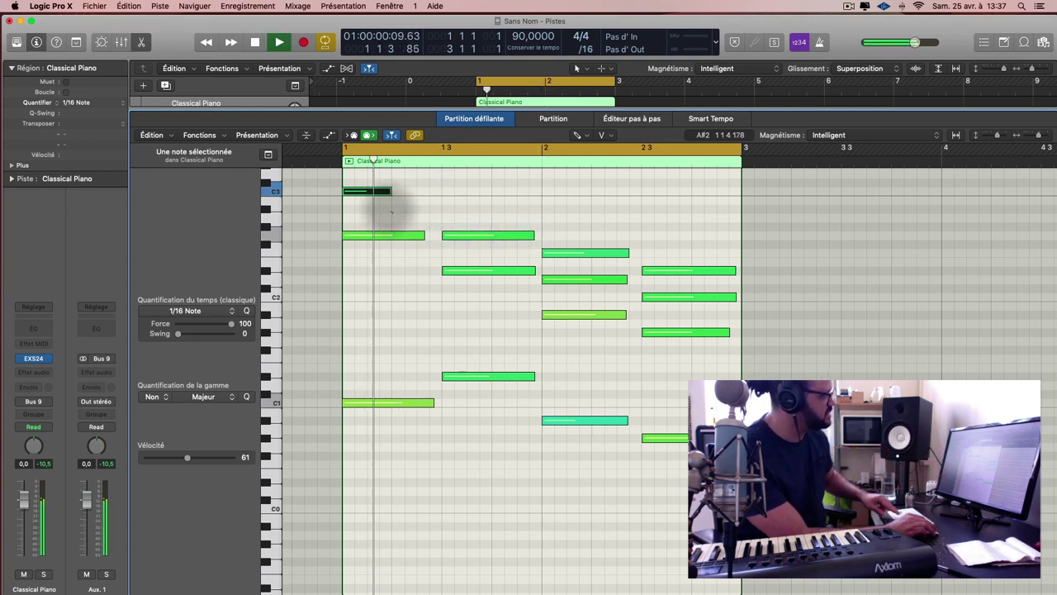
pyautogui.press('space')
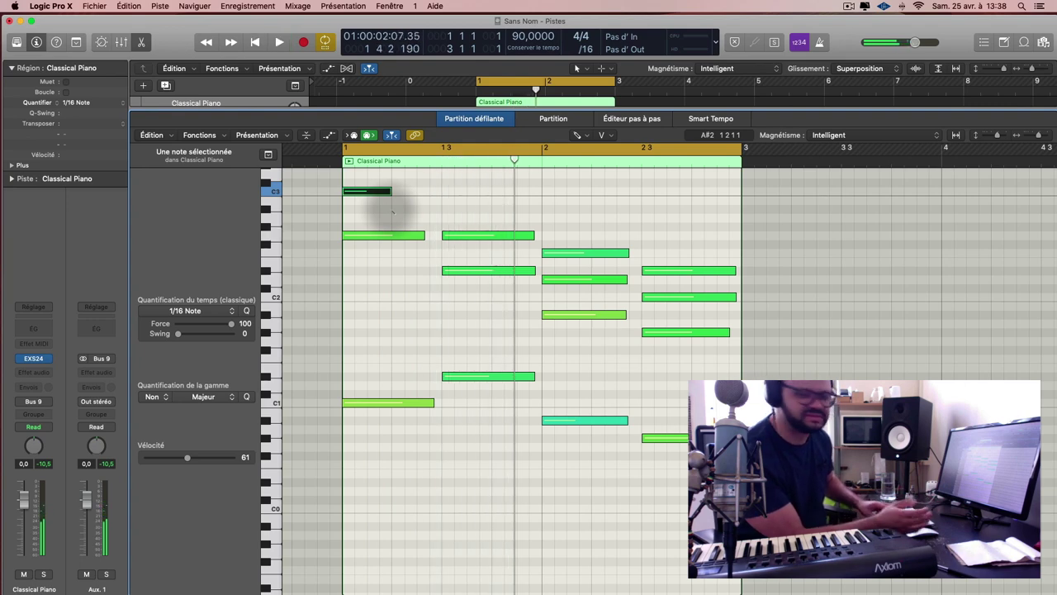
# Add one-beat C3 notes at beat 3 of bar 1 and at beats 1 and 3 of bar 2
pyautogui.click(450, 192)
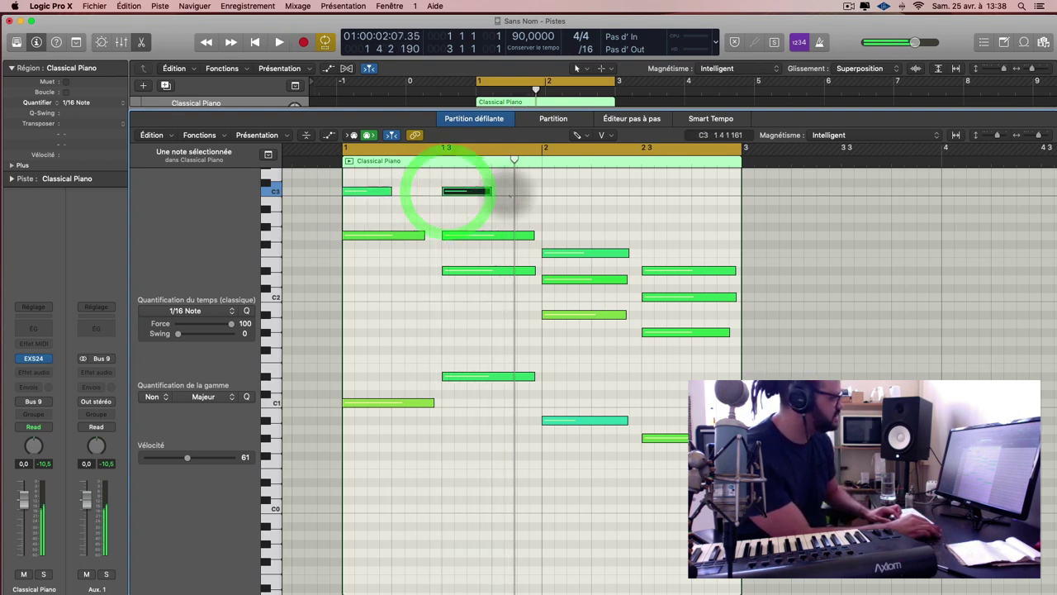
pyautogui.click(551, 192)
pyautogui.click(643, 191)
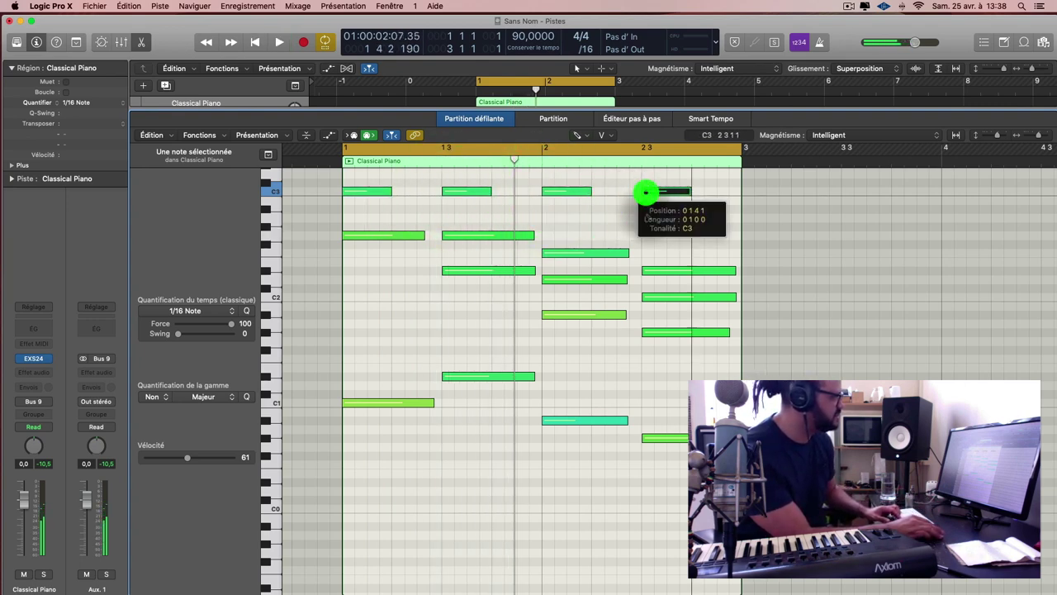
# Stop playback, look over the notes in the piano roll and close the editor
pyautogui.press('space')
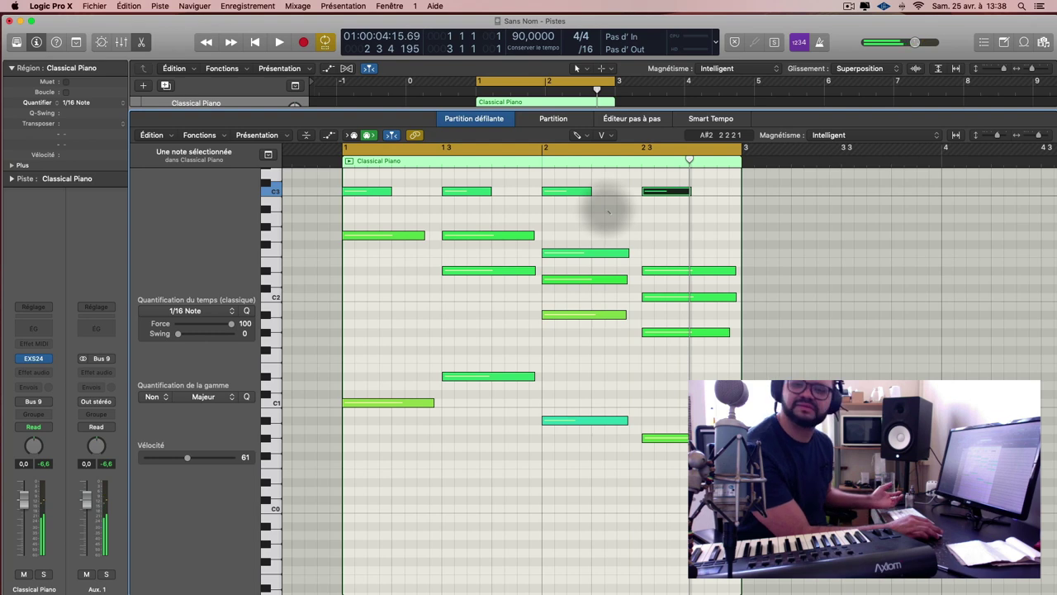
pyautogui.hscroll(-1, 609, 211)
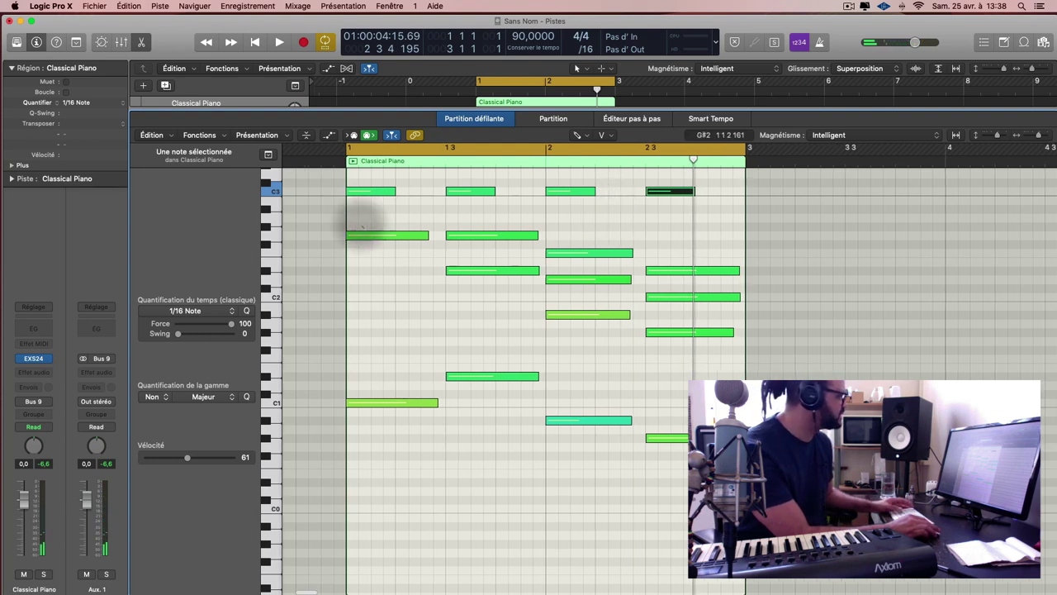
pyautogui.scroll(-1, 605, 364)
pyautogui.scroll(5, 605, 363)
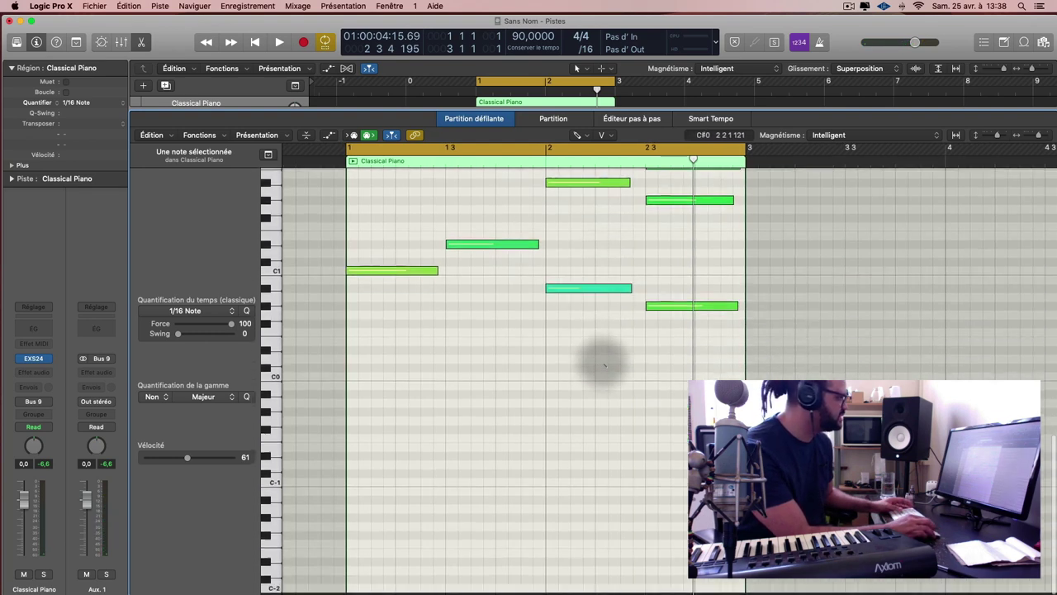
pyautogui.scroll(1, 604, 364)
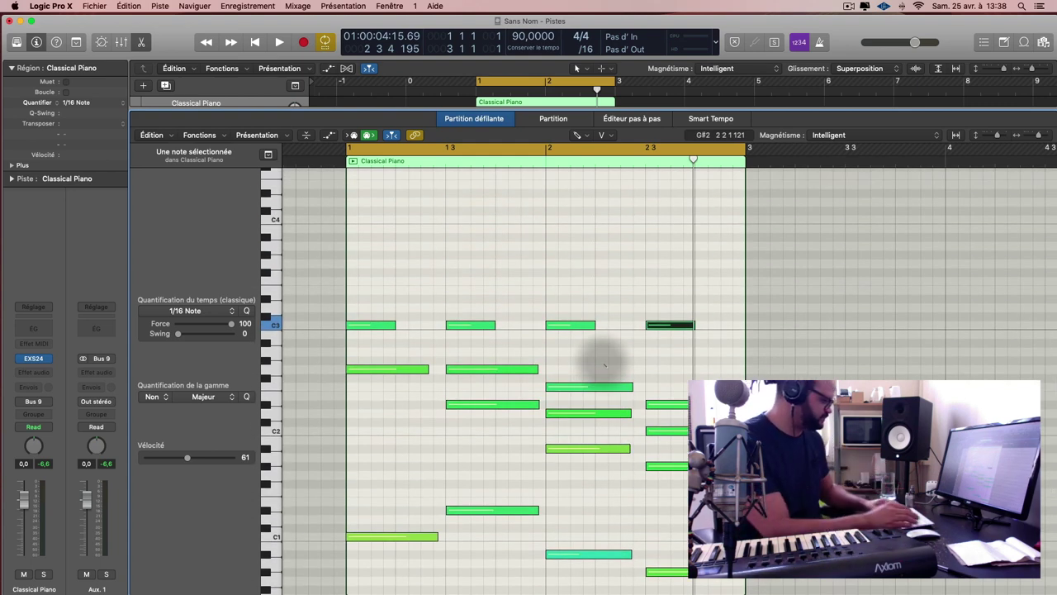
pyautogui.press('e')
pyautogui.press('Escape')
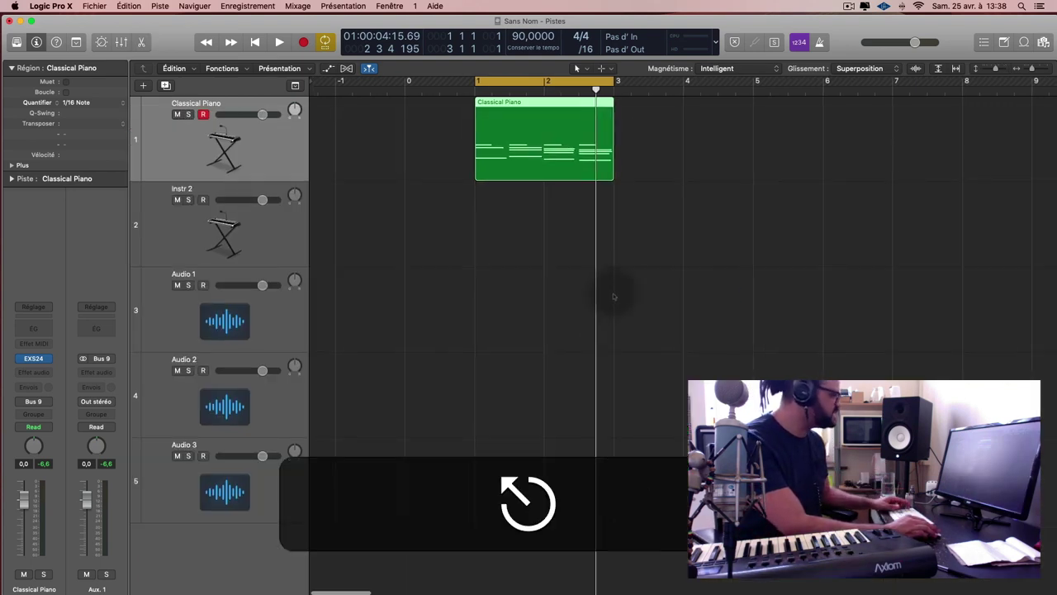
# Reopen the Classical Piano region in the piano roll, review its notes and return to the tracks view
pyautogui.click(652, 295)
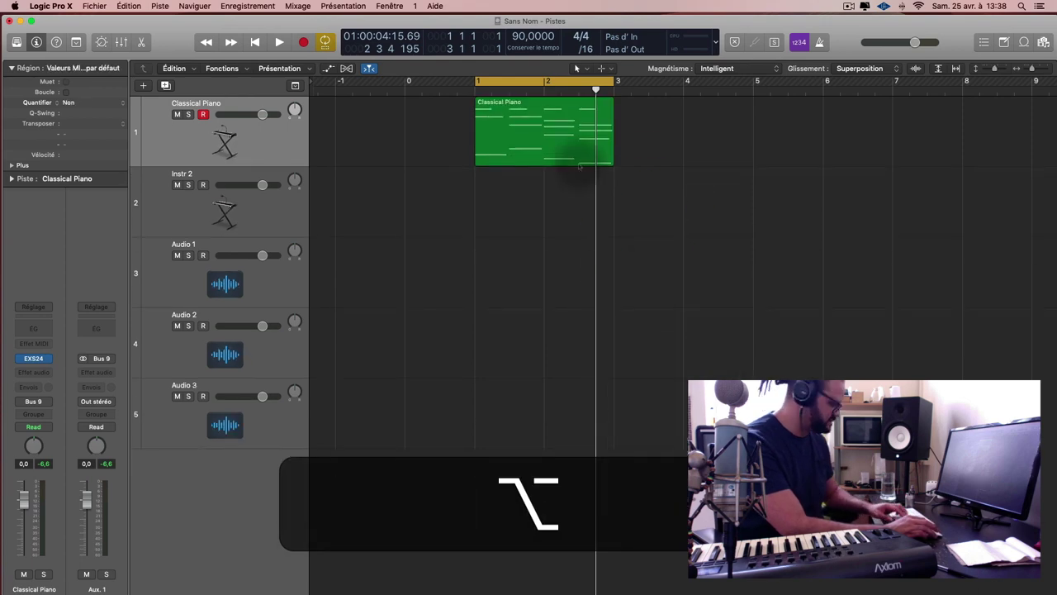
pyautogui.doubleClick(574, 172)
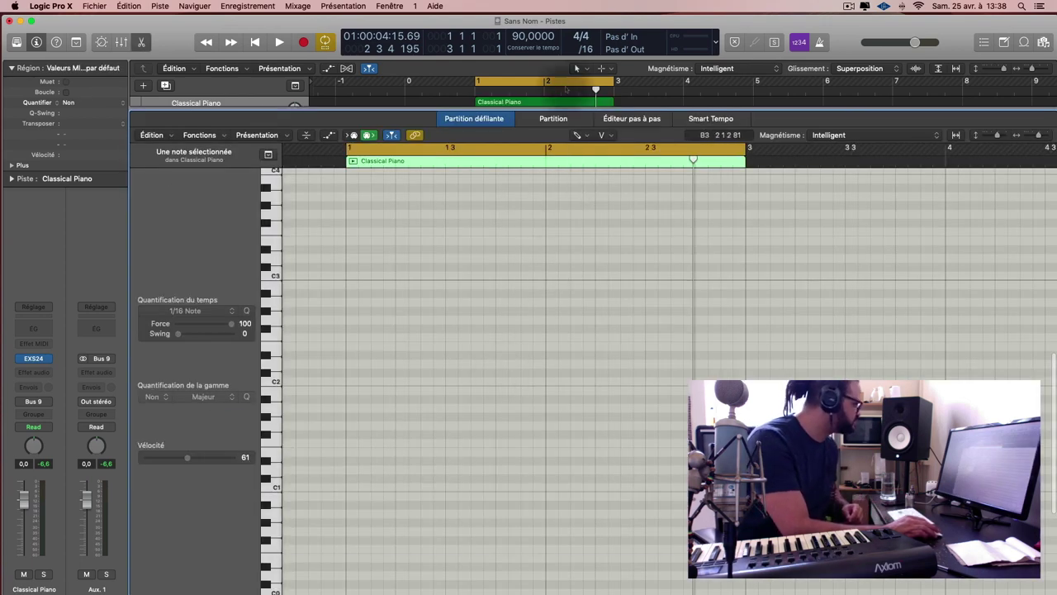
pyautogui.press('e')
pyautogui.doubleClick(562, 130)
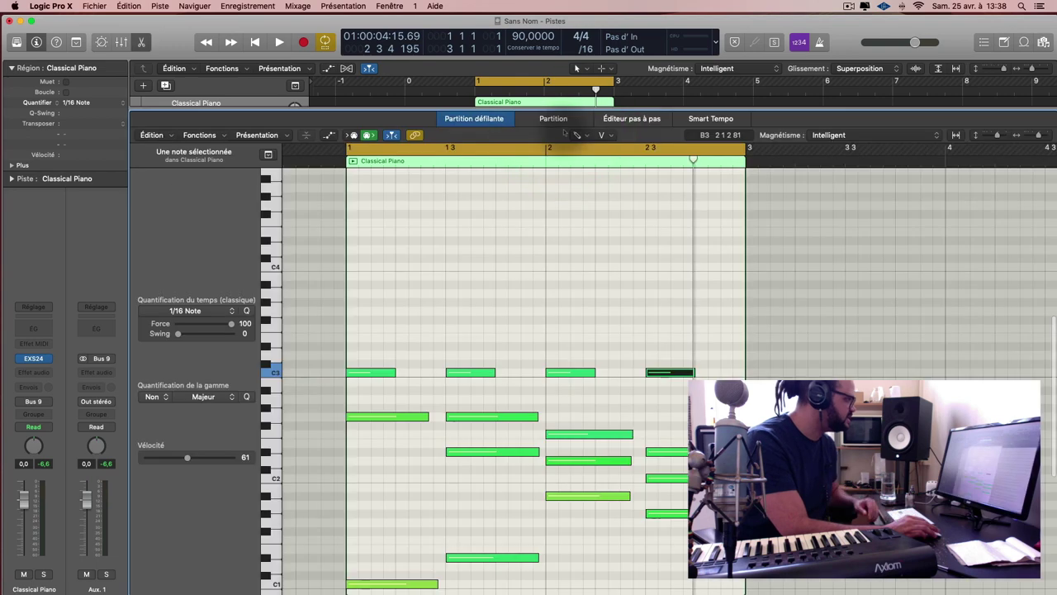
pyautogui.scroll(-3, 529, 344)
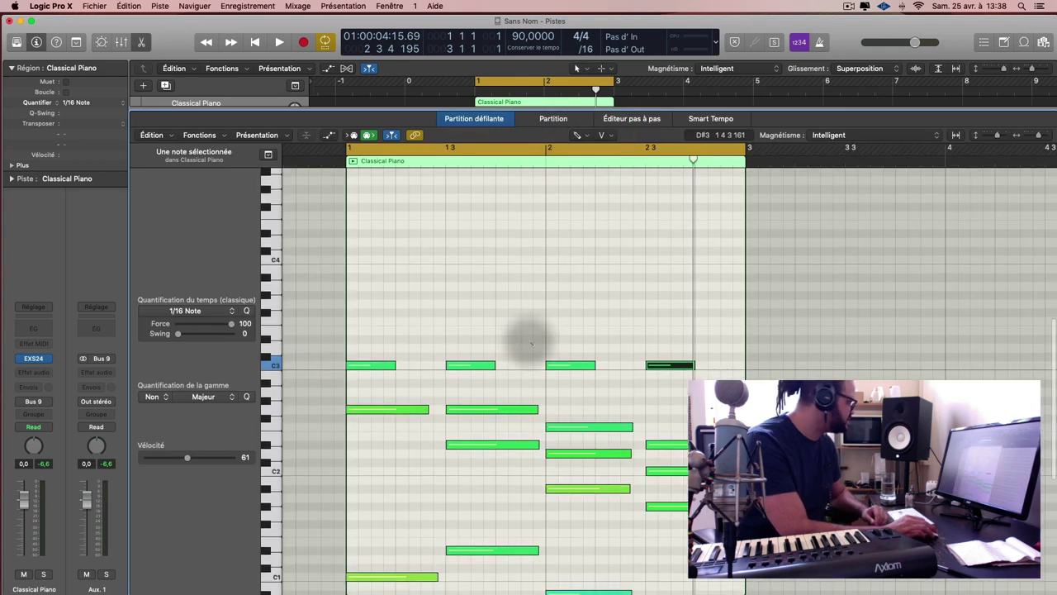
pyautogui.scroll(-7, 434, 409)
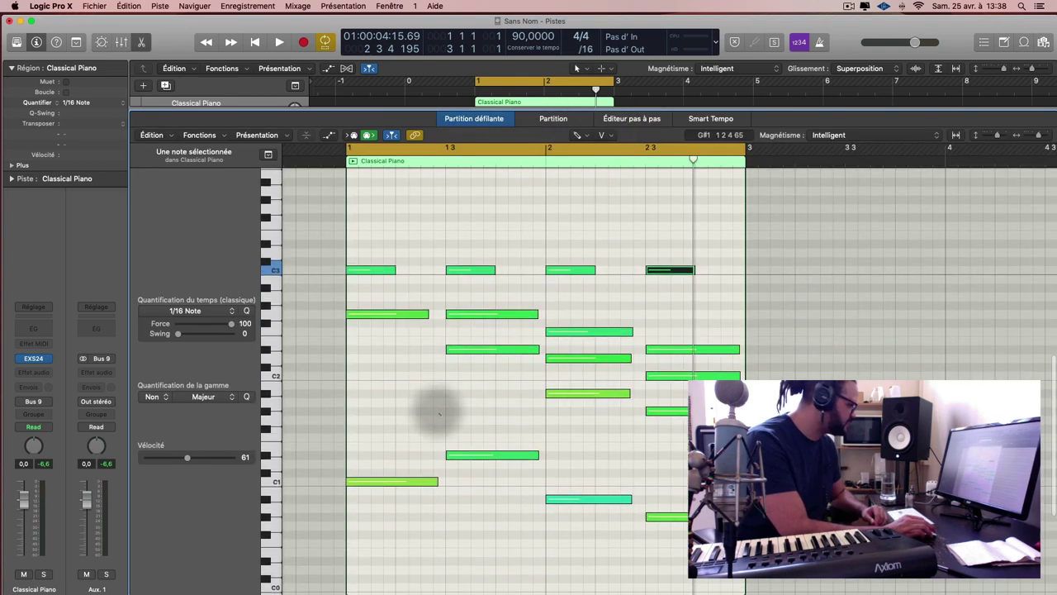
pyautogui.scroll(-2, 439, 415)
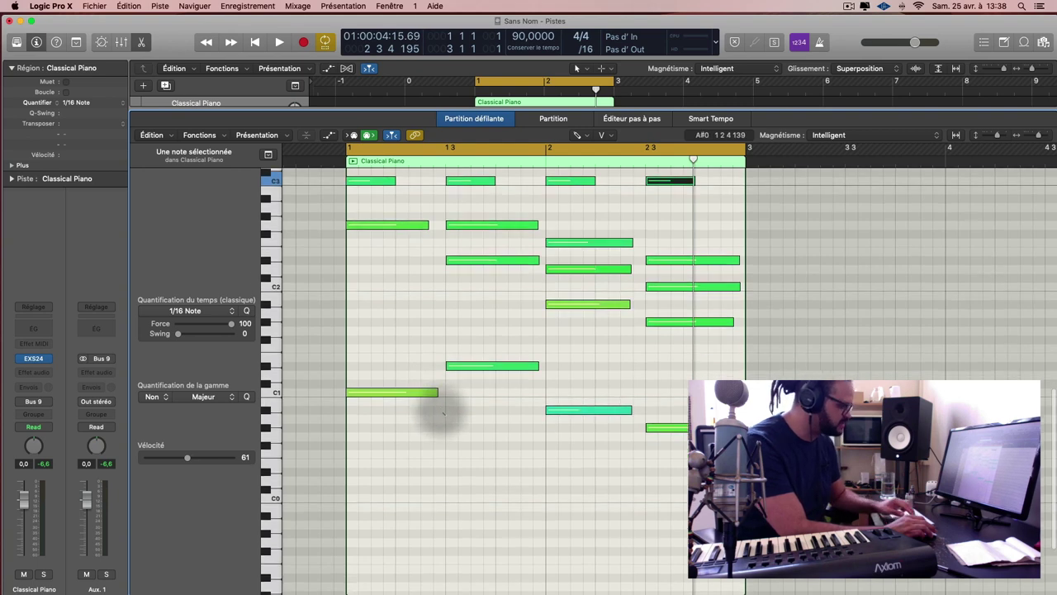
pyautogui.press('e')
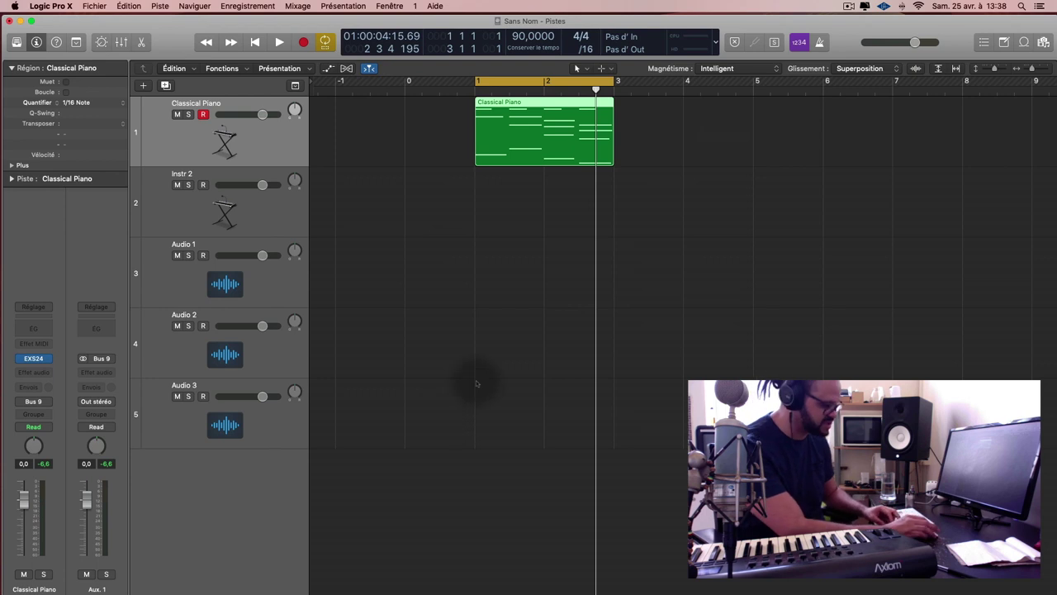
# Reduce the track height and select the Instr 2 track
pyautogui.scroll(-2, 477, 382)
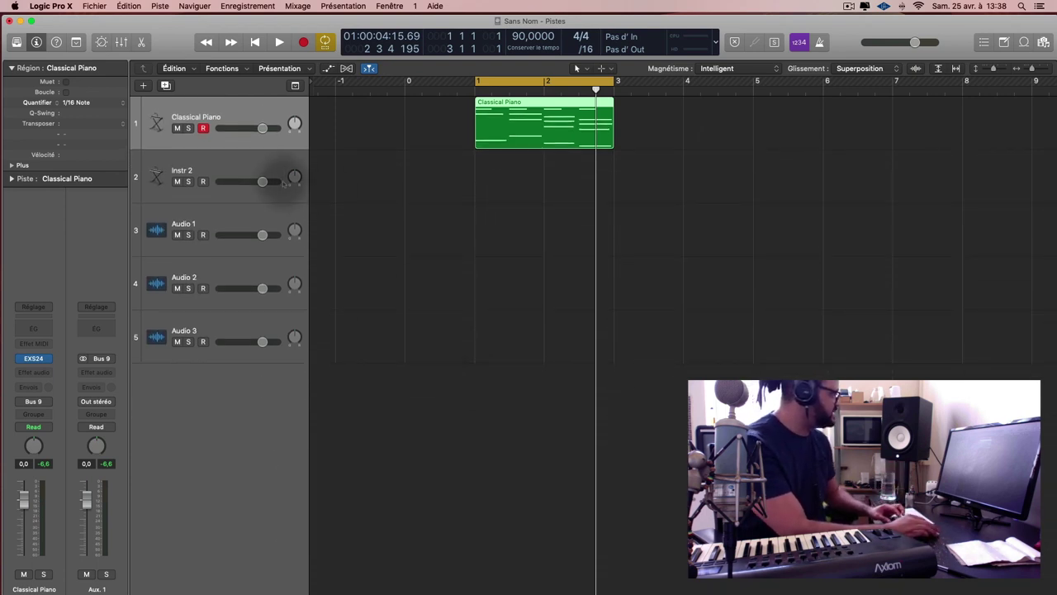
pyautogui.click(279, 172)
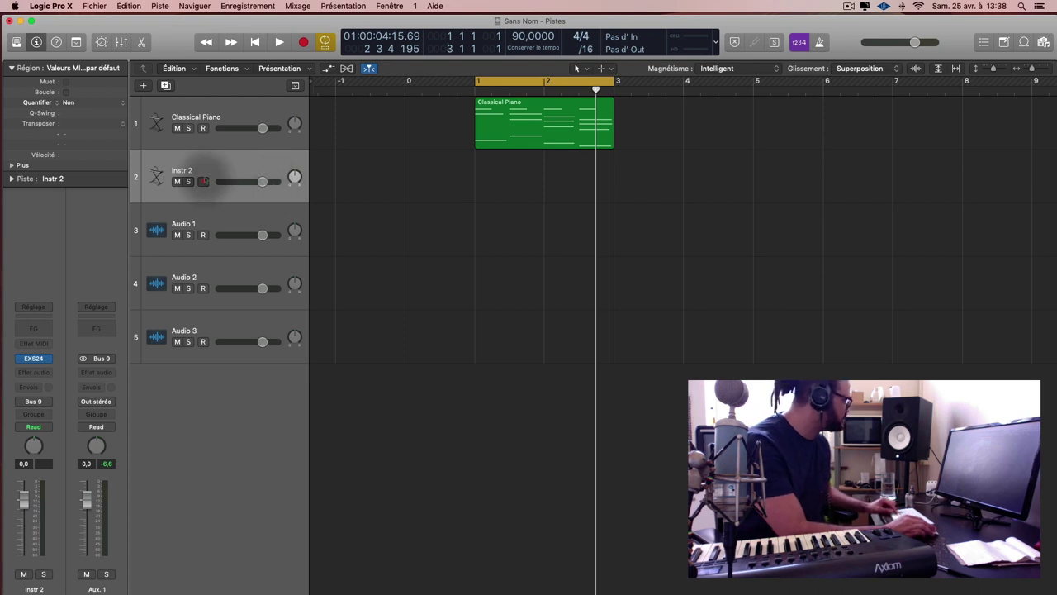
pyautogui.click(219, 162)
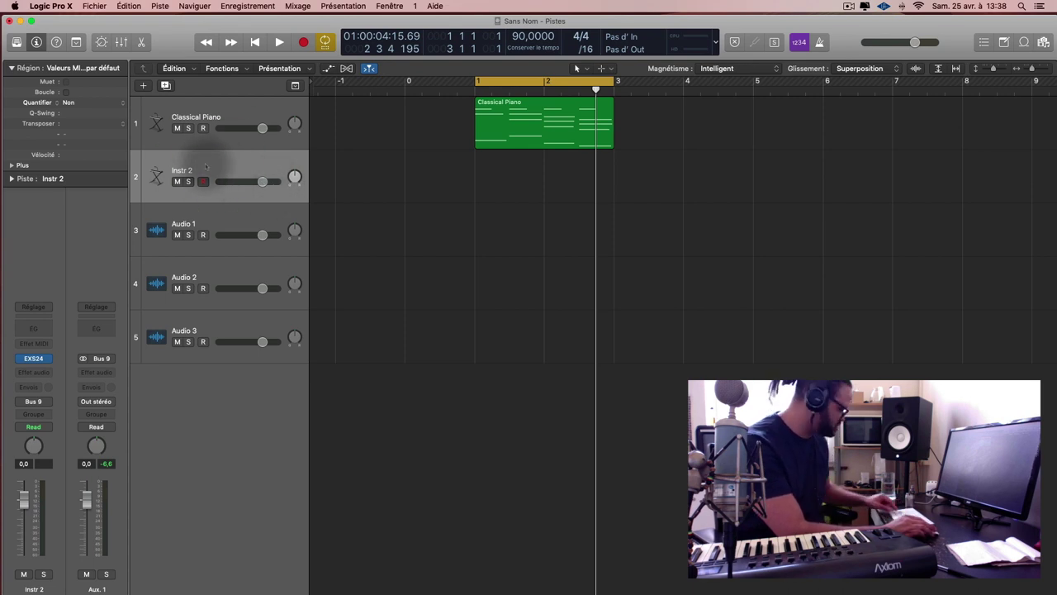
pyautogui.press('x')
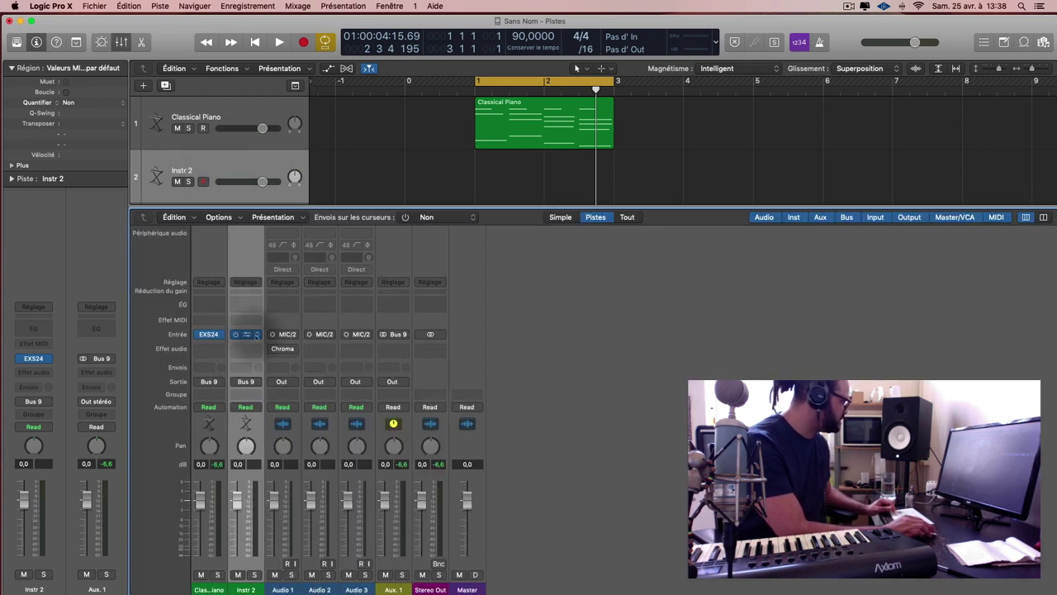
pyautogui.click(248, 334)
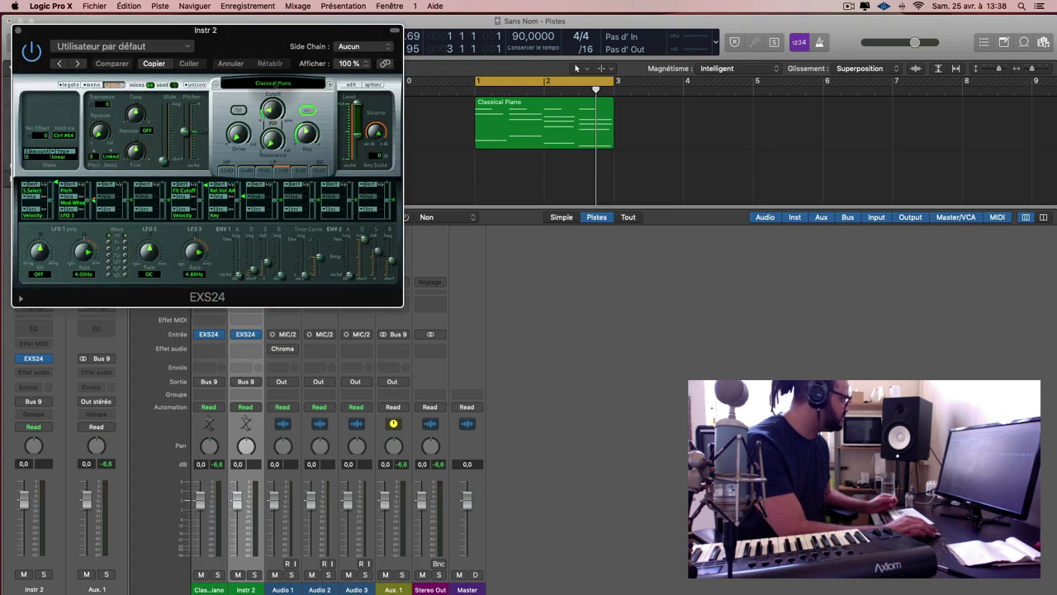
pyautogui.click(264, 84)
pyautogui.click(259, 57)
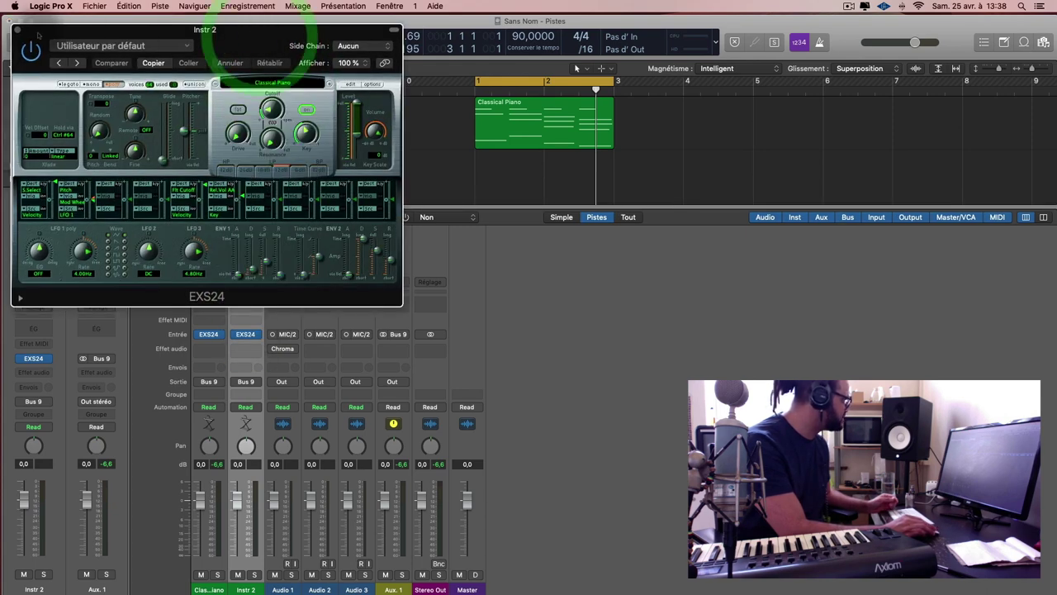
pyautogui.click(18, 29)
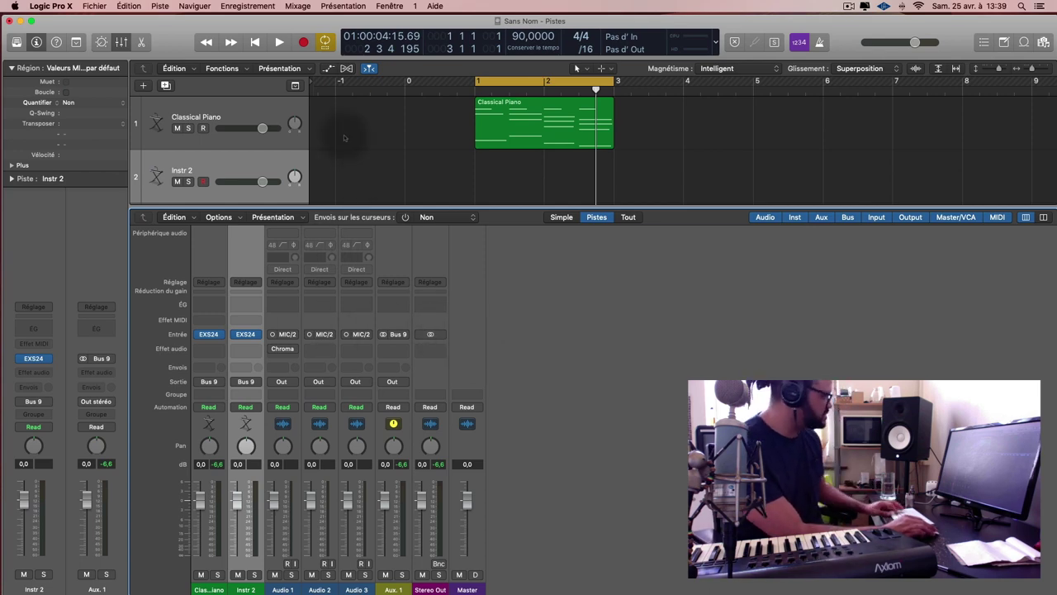
pyautogui.press('x')
pyautogui.click(289, 160)
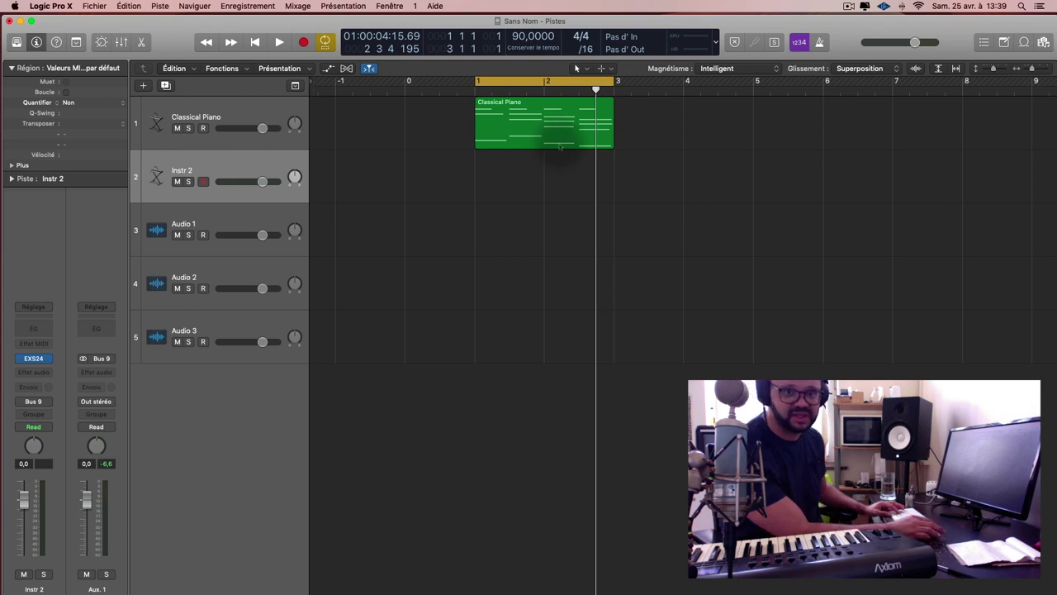
# Show the mixer, open the EXS24 instrument of the Instr 2 track and move its window clear of the channel strips
pyautogui.press('x')
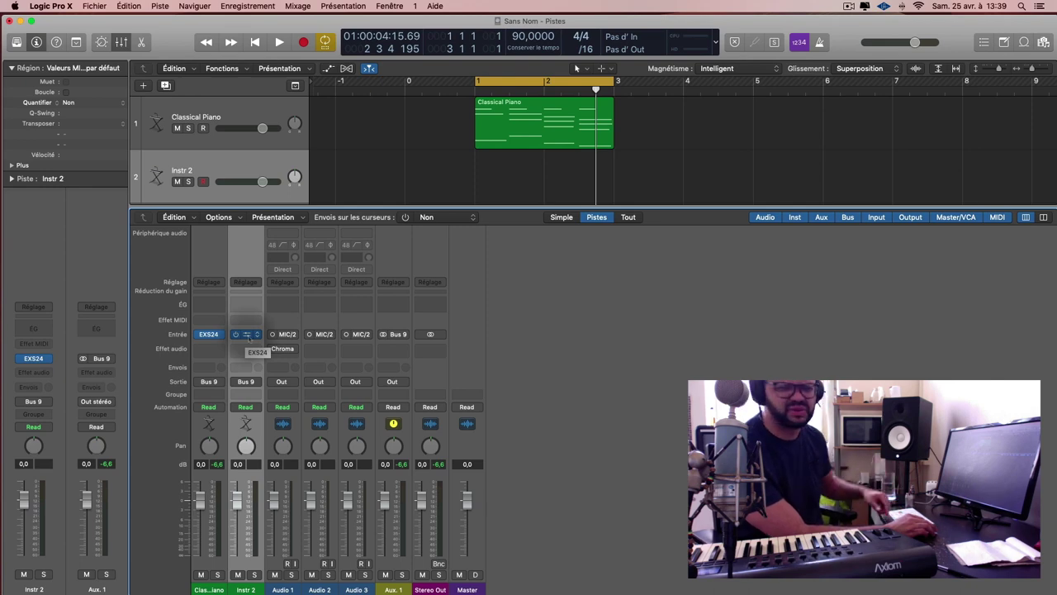
pyautogui.click(246, 334)
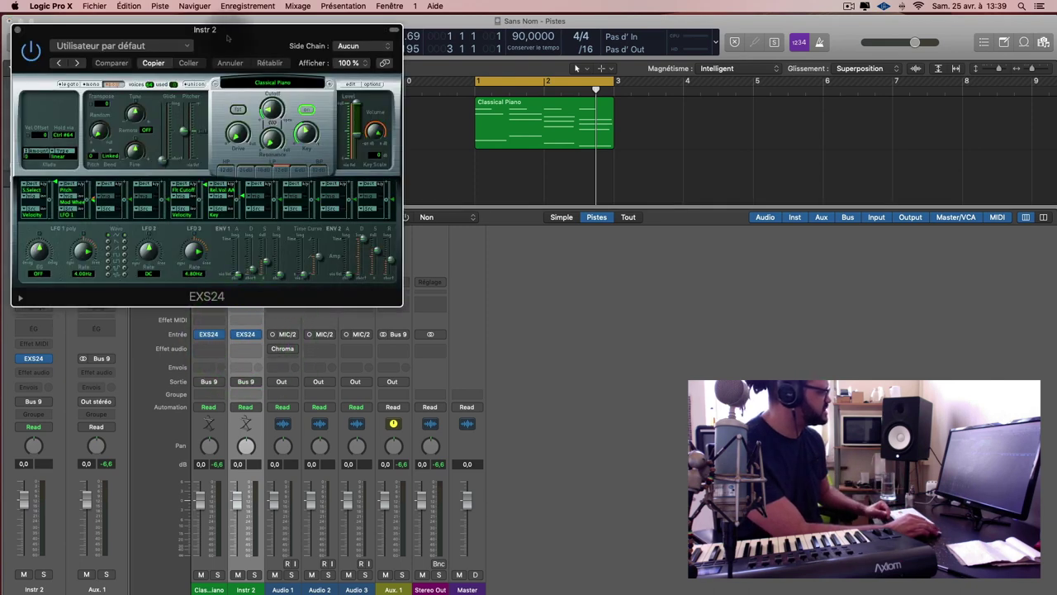
pyautogui.moveTo(242, 41); pyautogui.dragTo(572, 65)
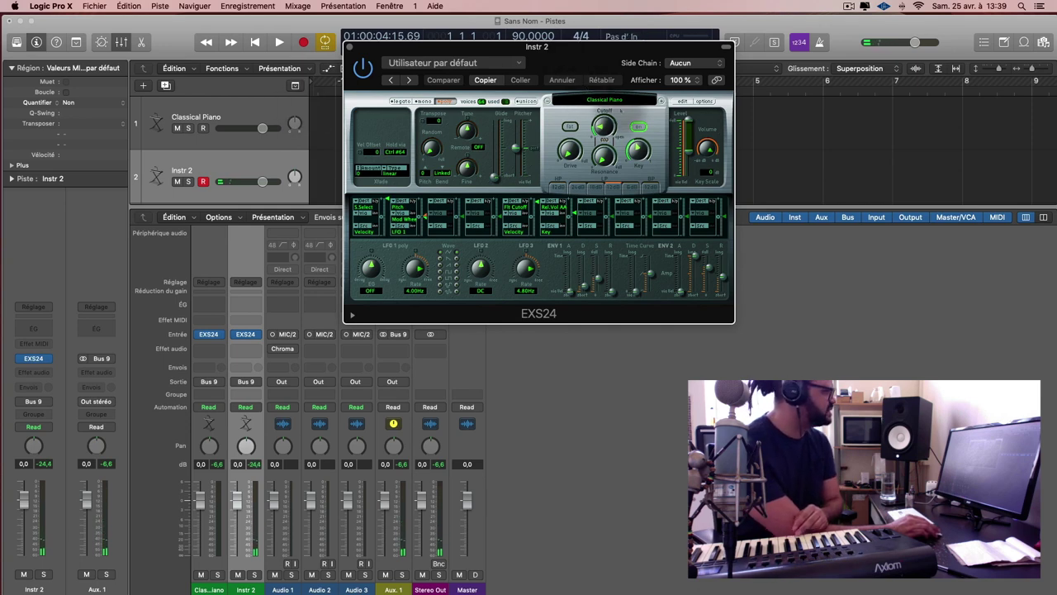
# Try the R&B Remix kit from the Factory Electronic Drum Kits in EXS24 and decline the additional content download
pyautogui.click(604, 100)
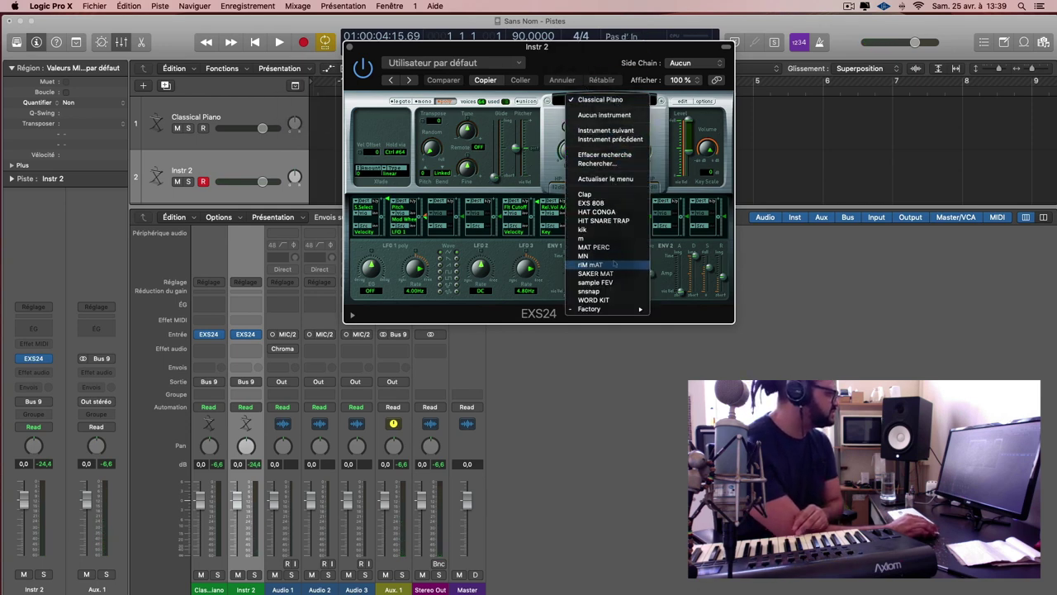
pyautogui.moveTo(638, 309)
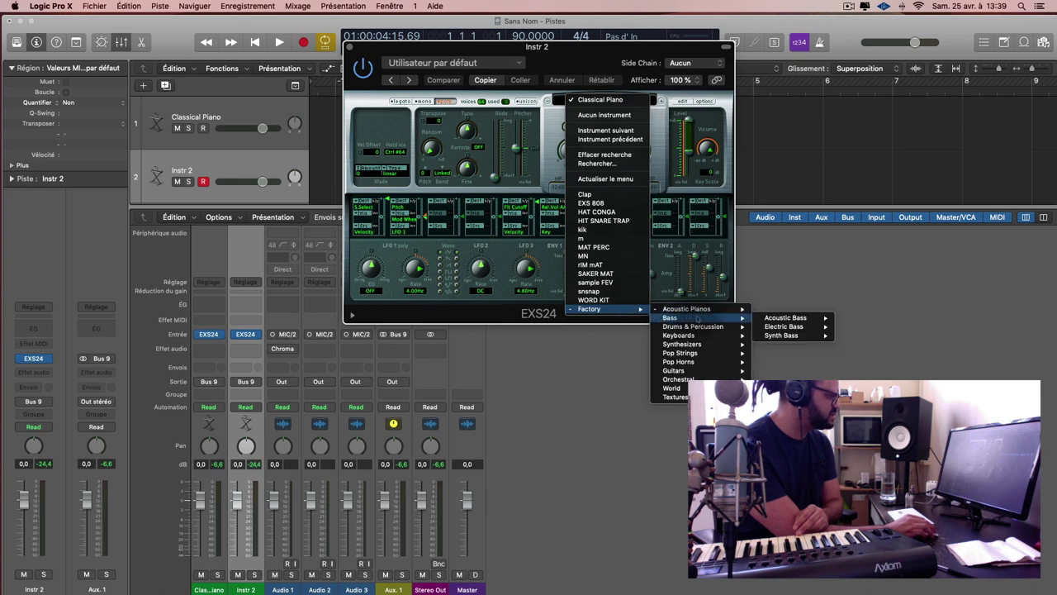
pyautogui.moveTo(702, 326)
pyautogui.moveTo(817, 327)
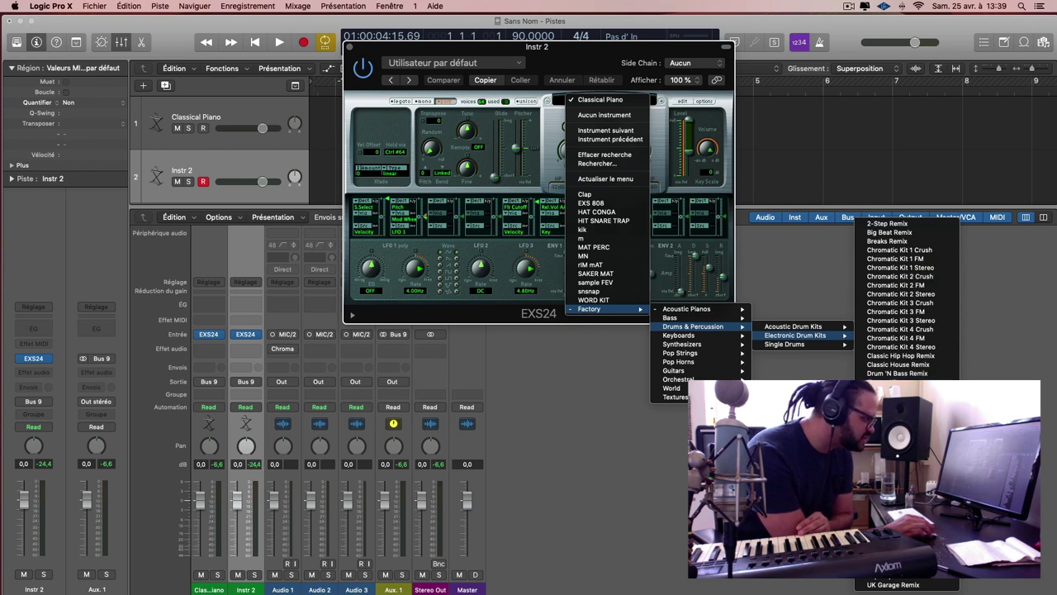
pyautogui.click(896, 537)
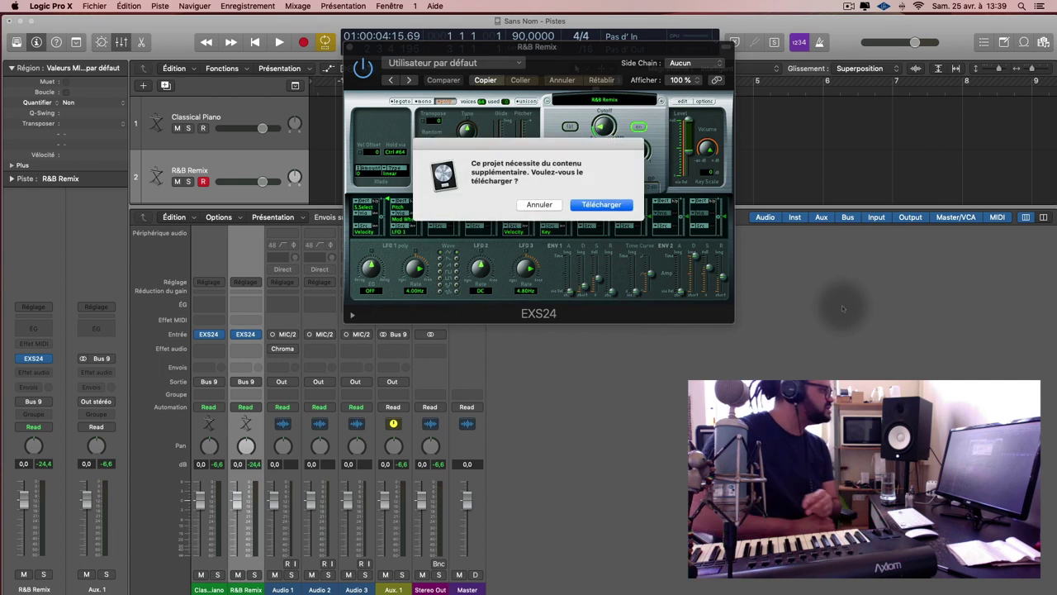
pyautogui.click(549, 205)
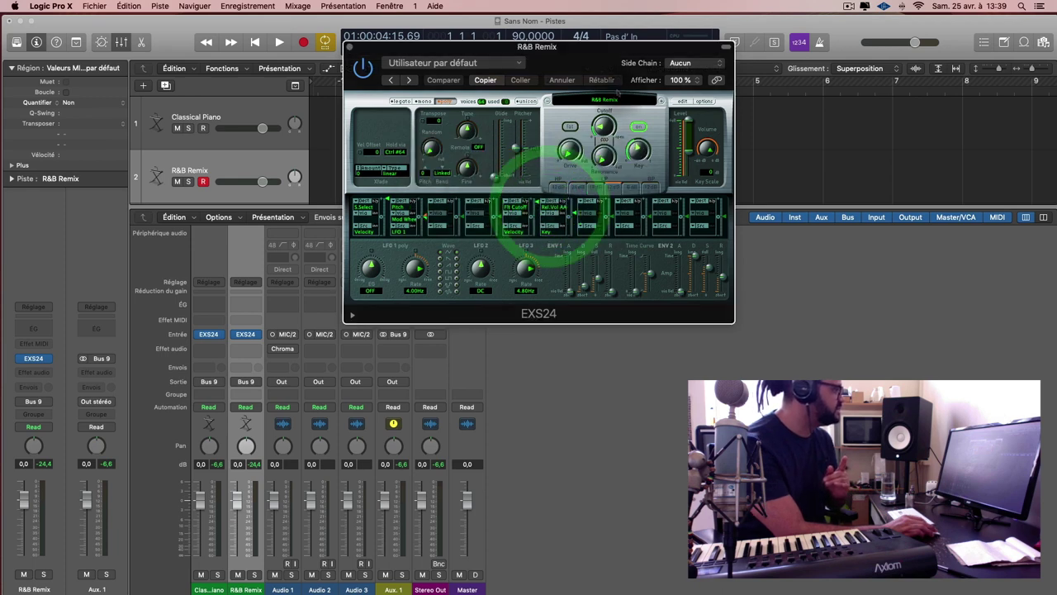
# Try the Big Beat Remix kit from the Factory Electronic Drum Kits in EXS24 on the second track
pyautogui.click(616, 100)
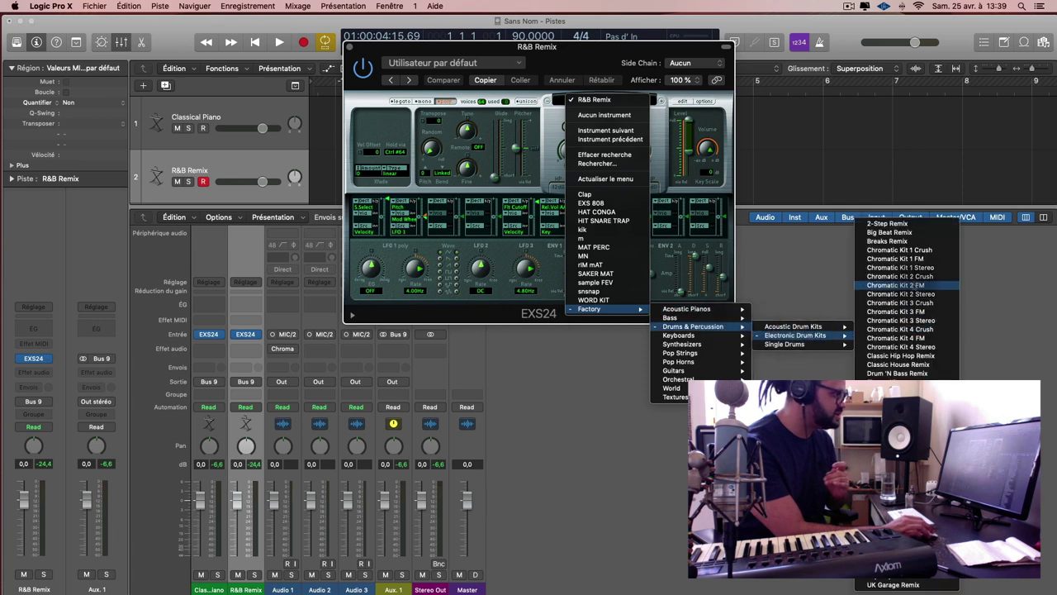
pyautogui.click(890, 233)
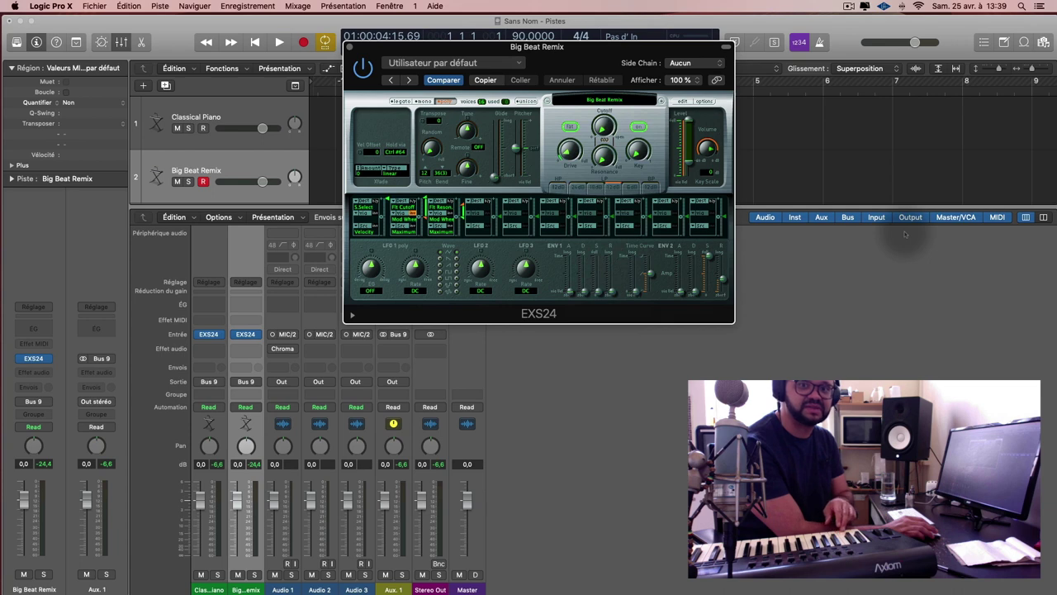
pyautogui.click(265, 169)
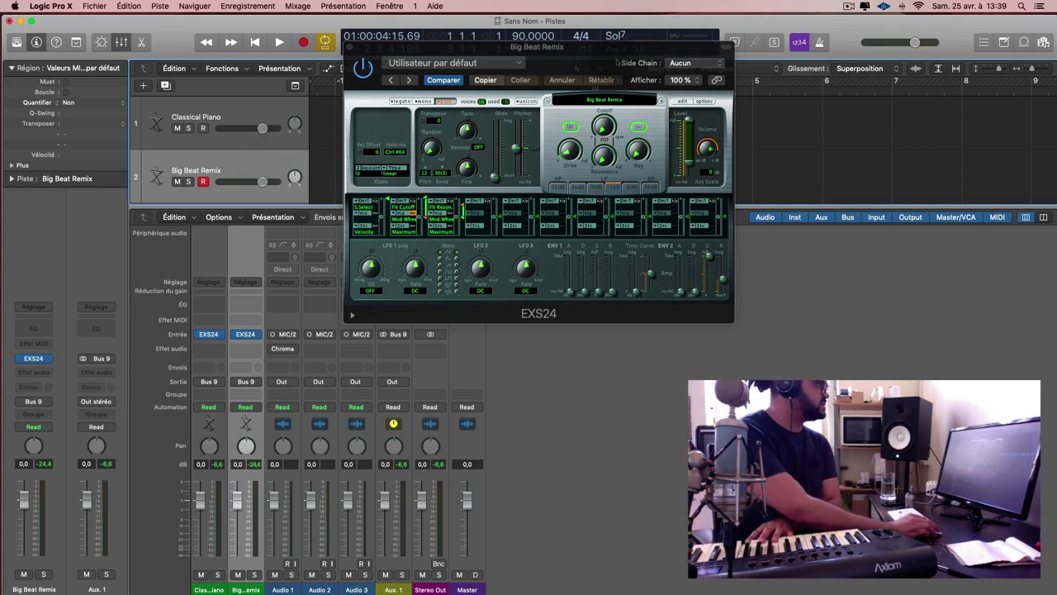
# Load the Dry Standard Kit from the Factory Acoustic Drum Kits into the second track's EXS24 and hide the mixer
pyautogui.moveTo(616, 59); pyautogui.dragTo(653, 56)
pyautogui.click(641, 96)
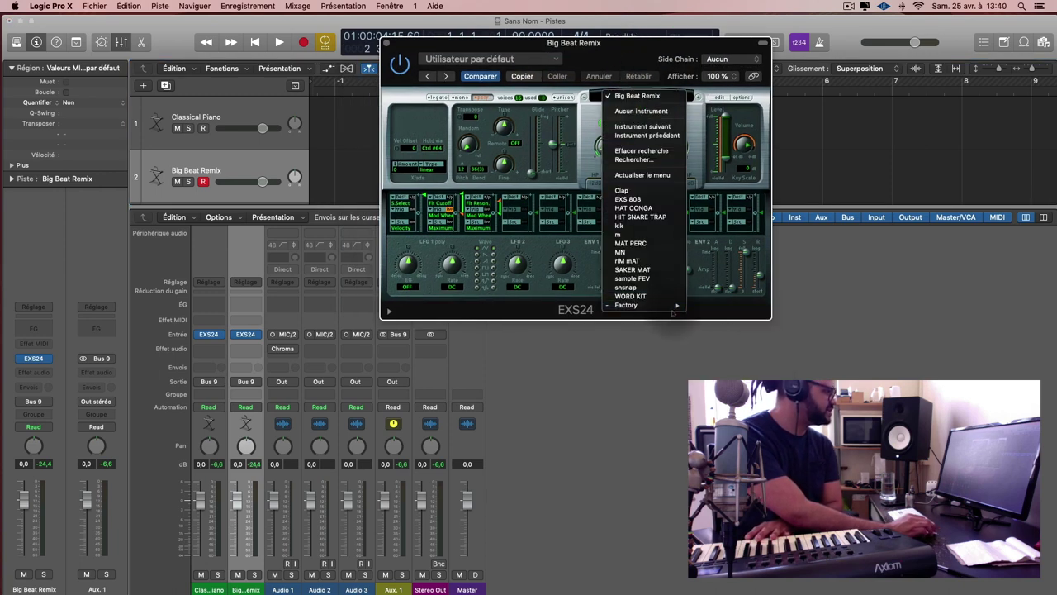
pyautogui.moveTo(672, 307)
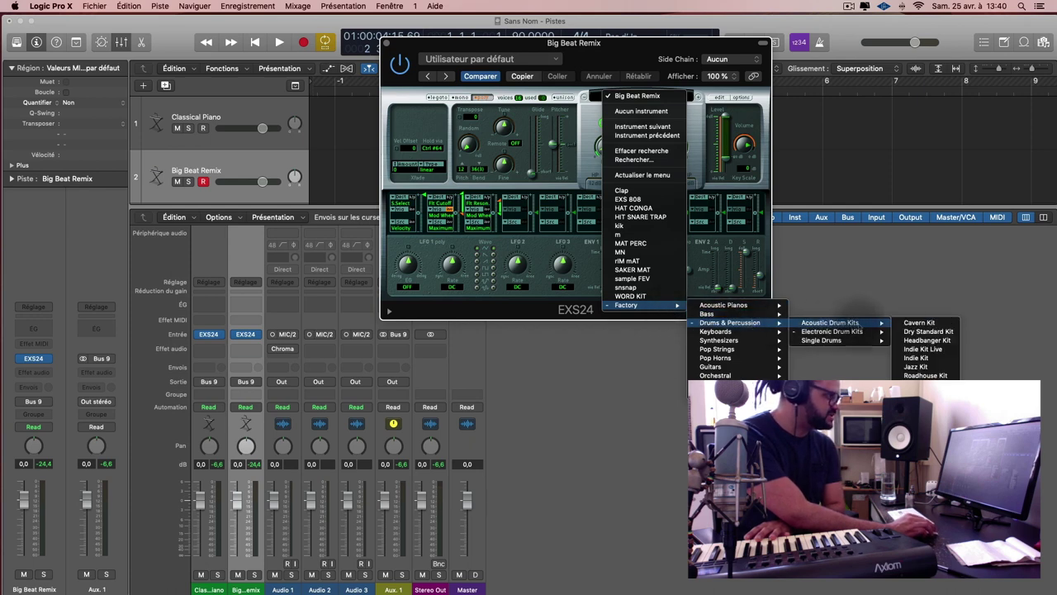
pyautogui.click(916, 331)
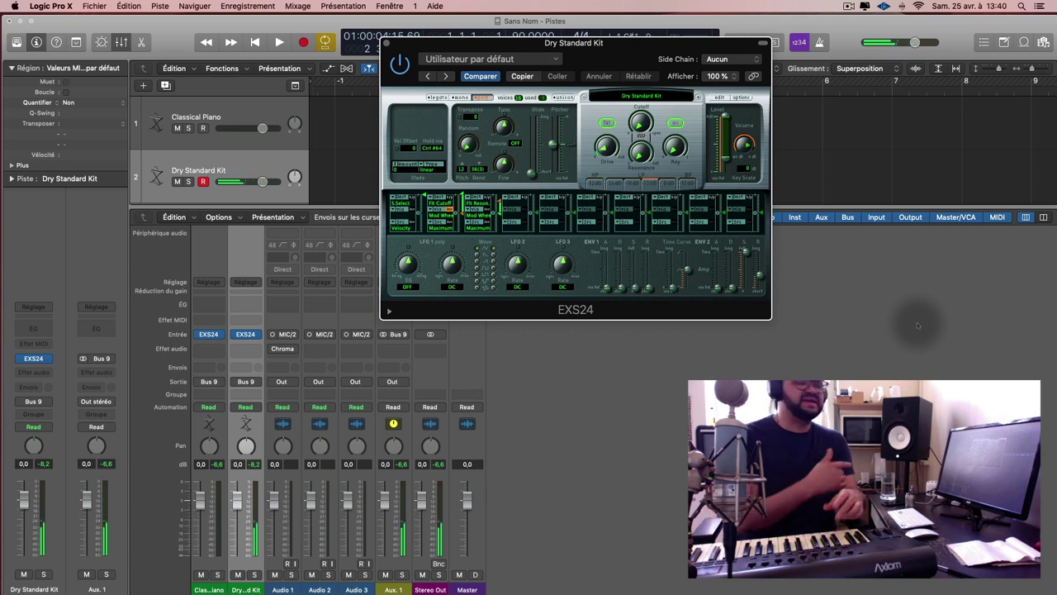
pyautogui.press('x')
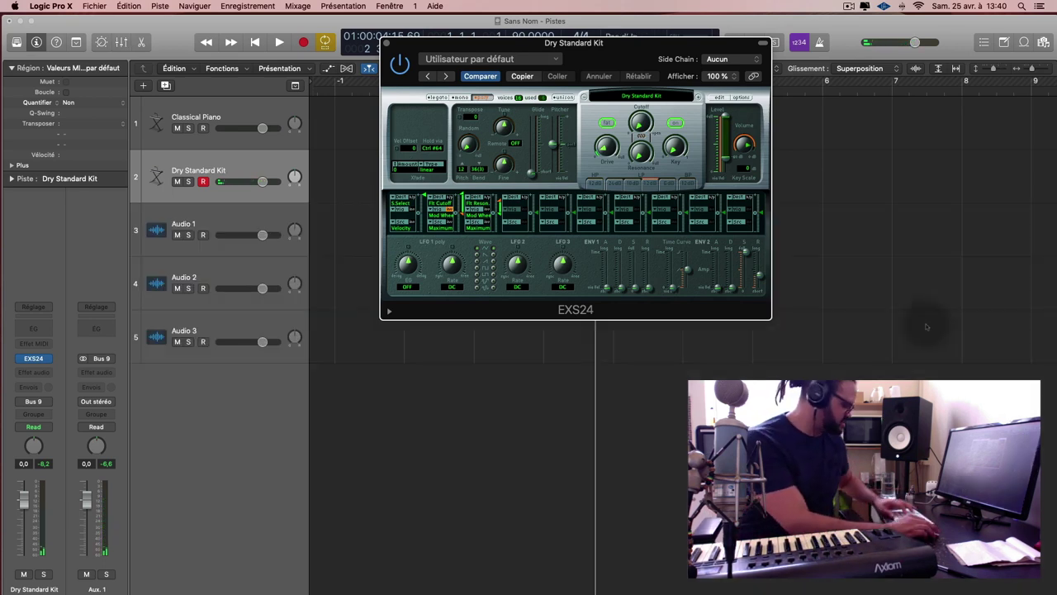
# Close the EXS24 window and open the piano roll around the C1 octave for the Dry Standard Kit track
pyautogui.click(387, 43)
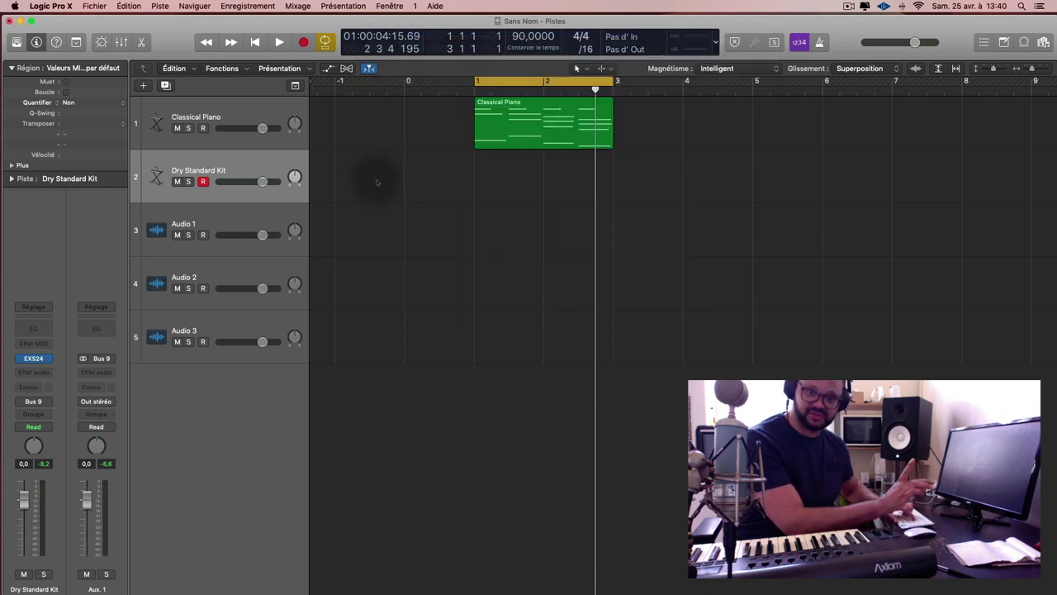
pyautogui.press('p')
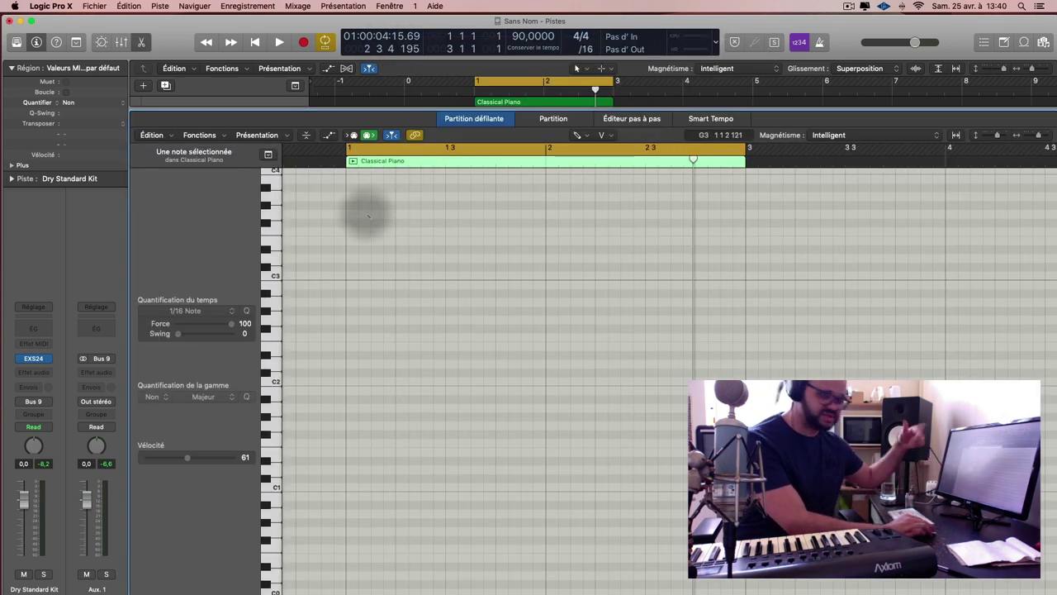
pyautogui.press('p')
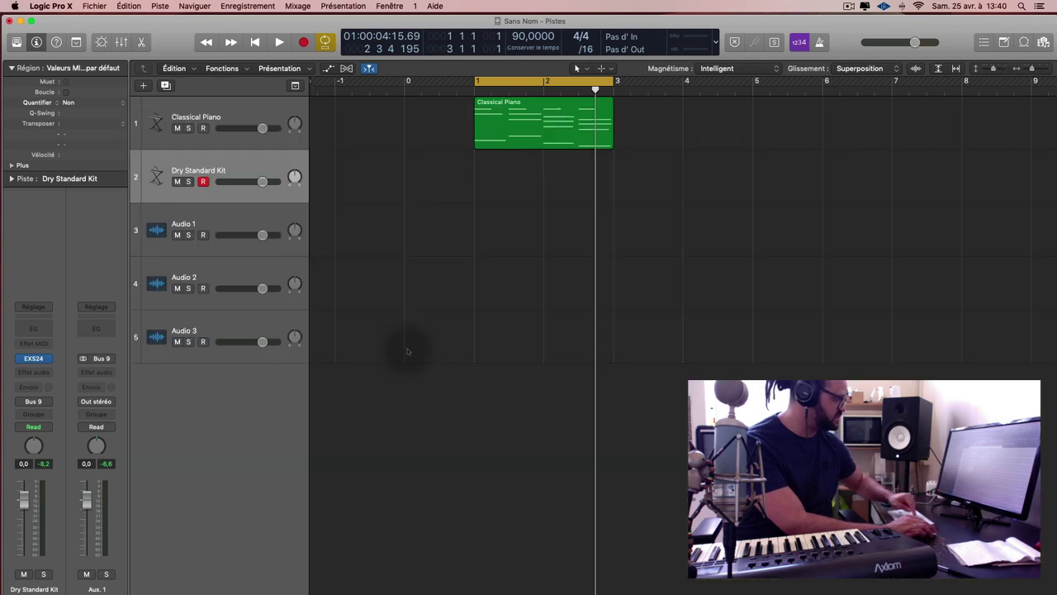
pyautogui.press('p')
pyautogui.scroll(-4, 277, 351)
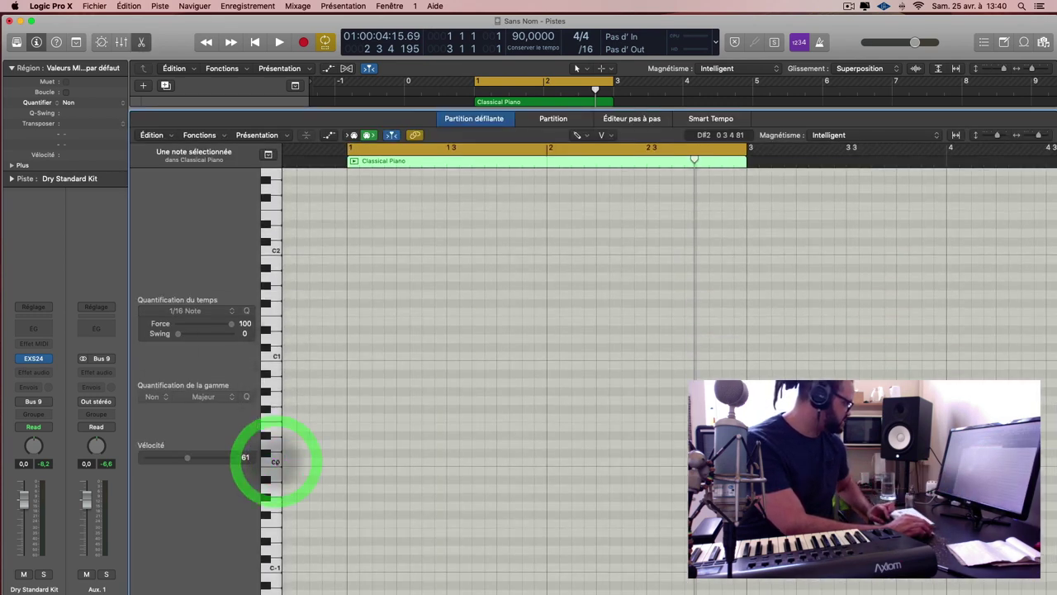
# Audition the Dry Standard Kit drum sounds on the piano roll keyboard around C1
pyautogui.click(275, 373)
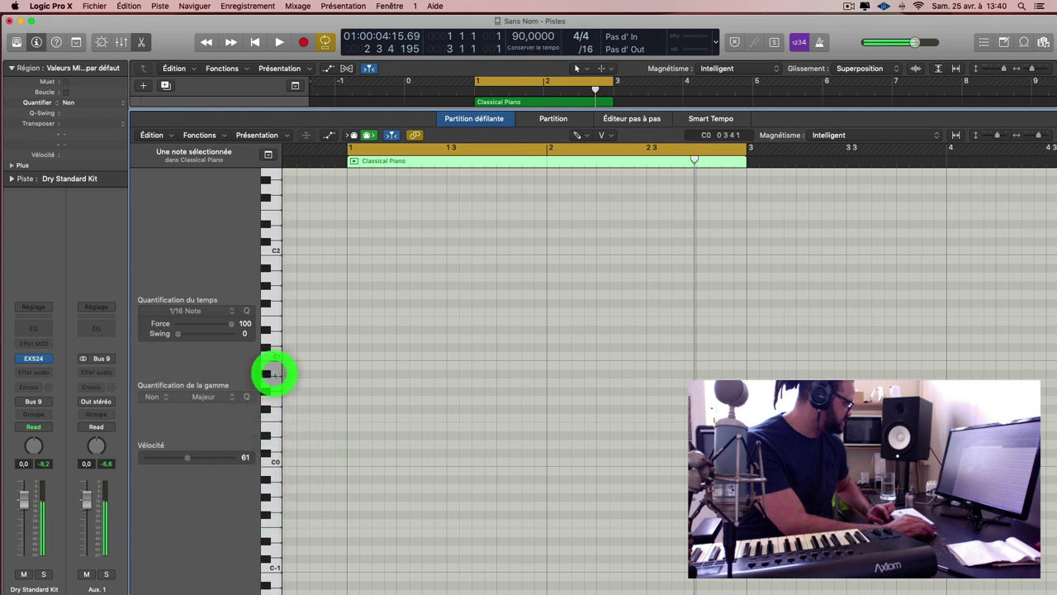
pyautogui.click(276, 373)
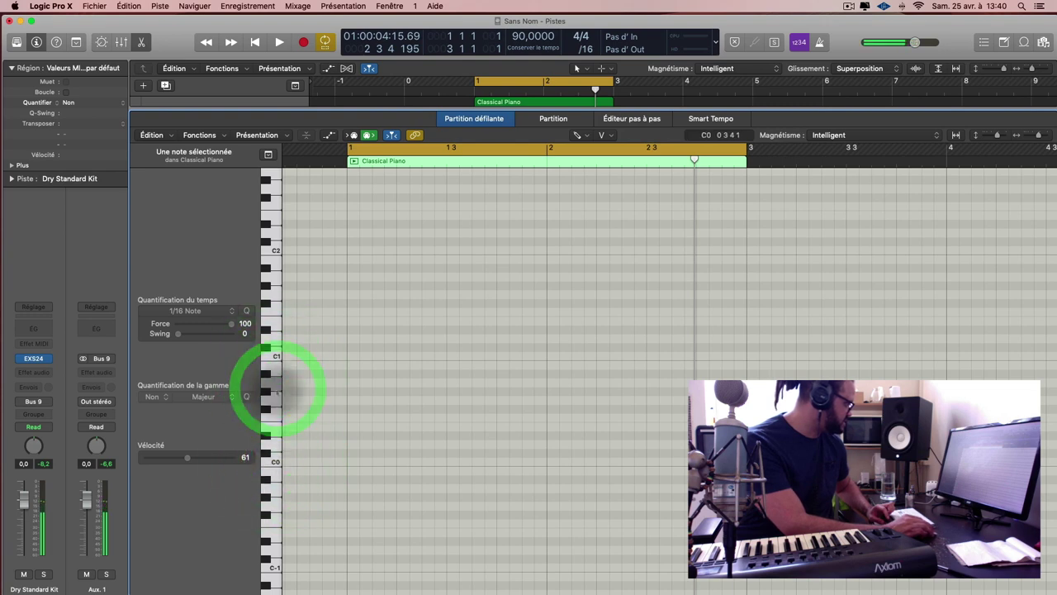
pyautogui.click(276, 389)
pyautogui.click(272, 355)
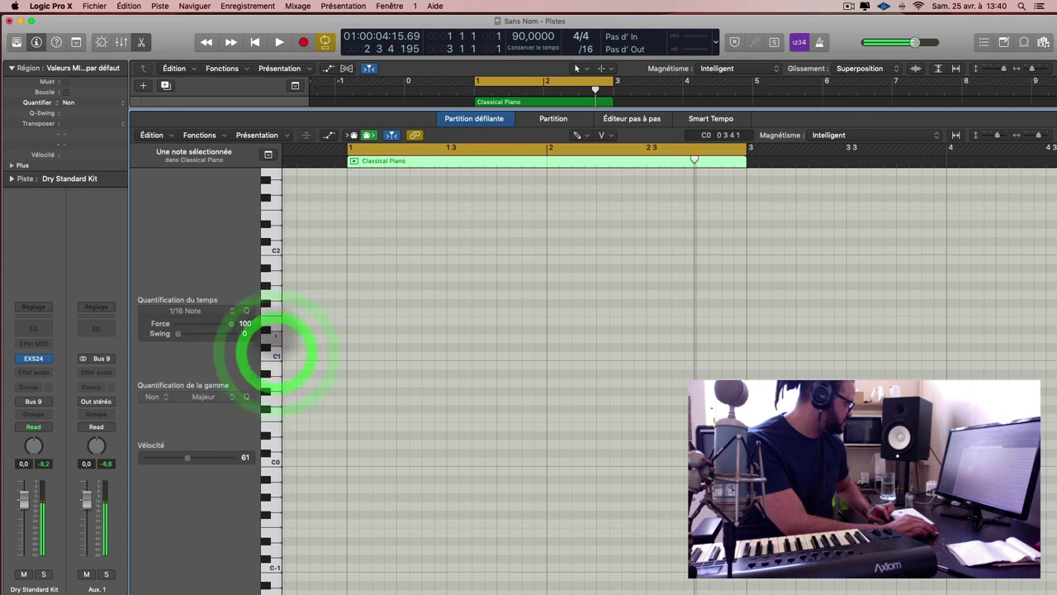
pyautogui.click(273, 322)
pyautogui.click(266, 327)
pyautogui.click(264, 347)
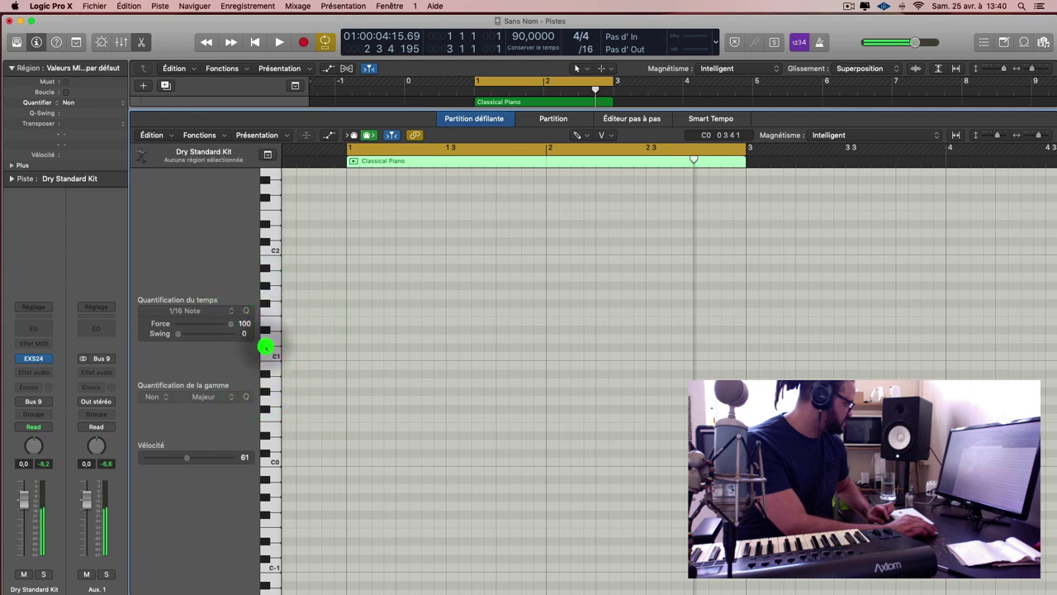
pyautogui.click(267, 341)
pyautogui.click(273, 340)
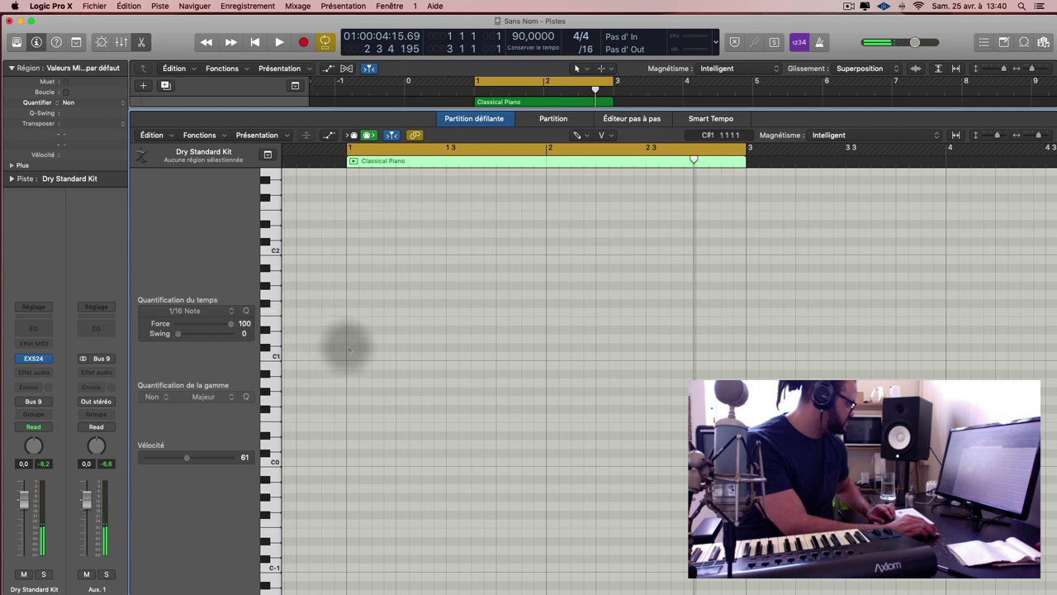
# Set the piano roll's main tool to the Pointer and its Command tool to the Pencil
pyautogui.click(583, 135)
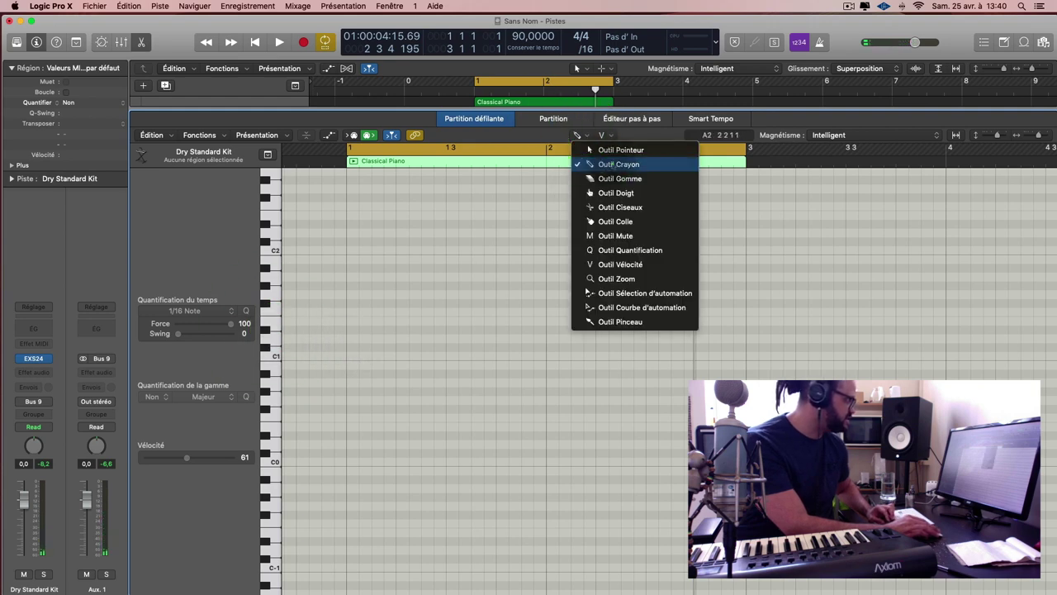
pyautogui.click(617, 164)
pyautogui.click(584, 135)
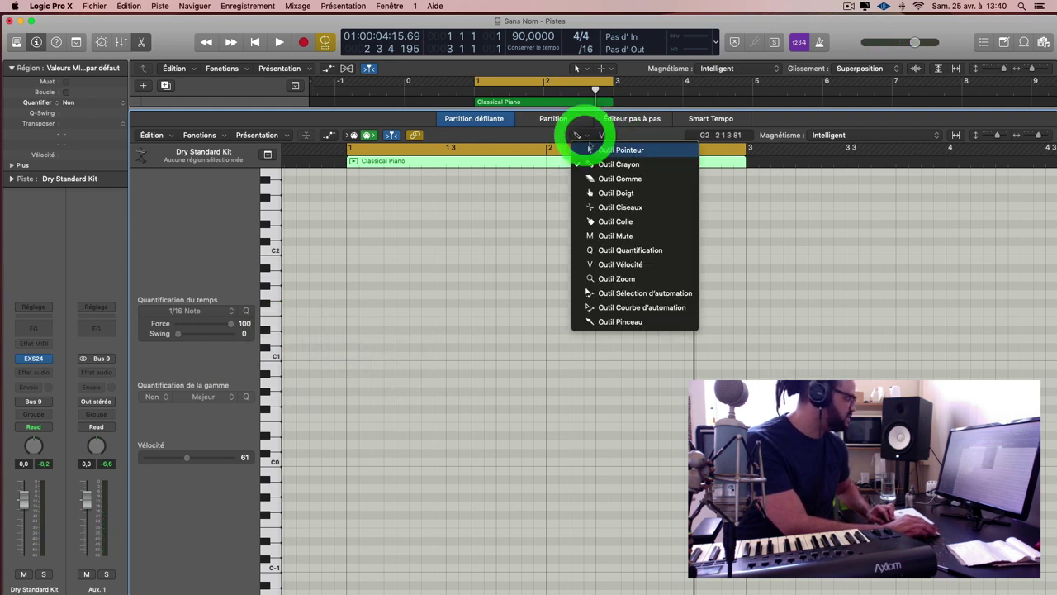
pyautogui.click(597, 149)
pyautogui.click(602, 135)
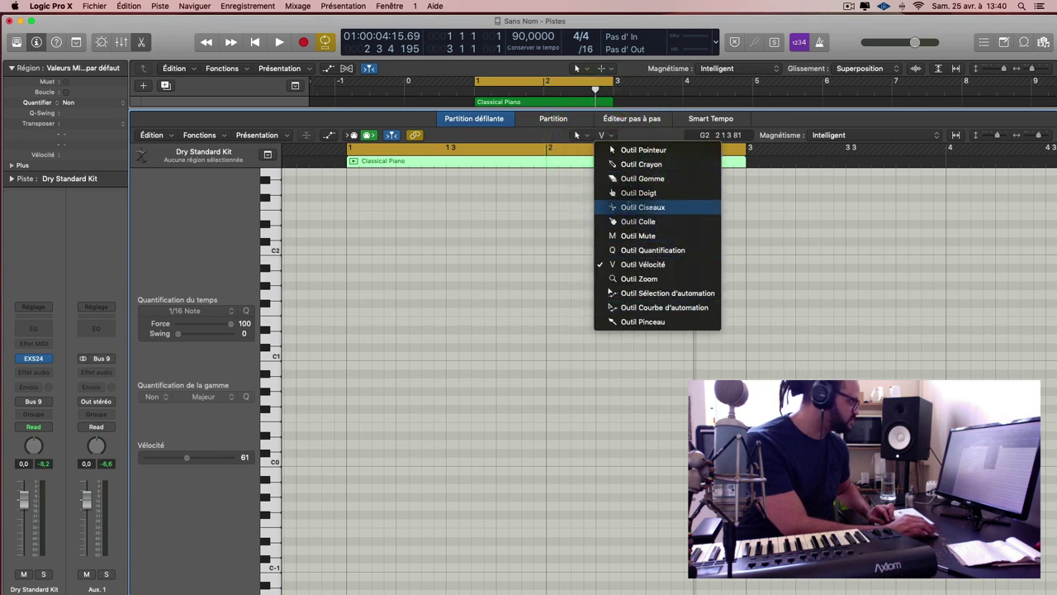
pyautogui.click(639, 166)
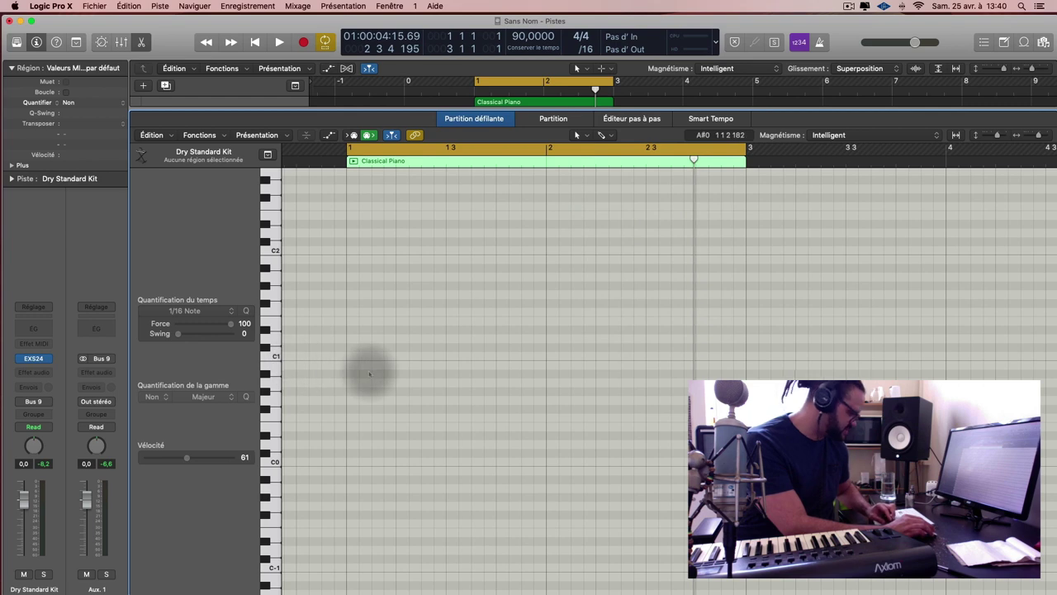
# Draw C1 drum notes on beats 1 and 3 of bar 1 and on beats 1 and 4 of bar 2
pyautogui.press('super')
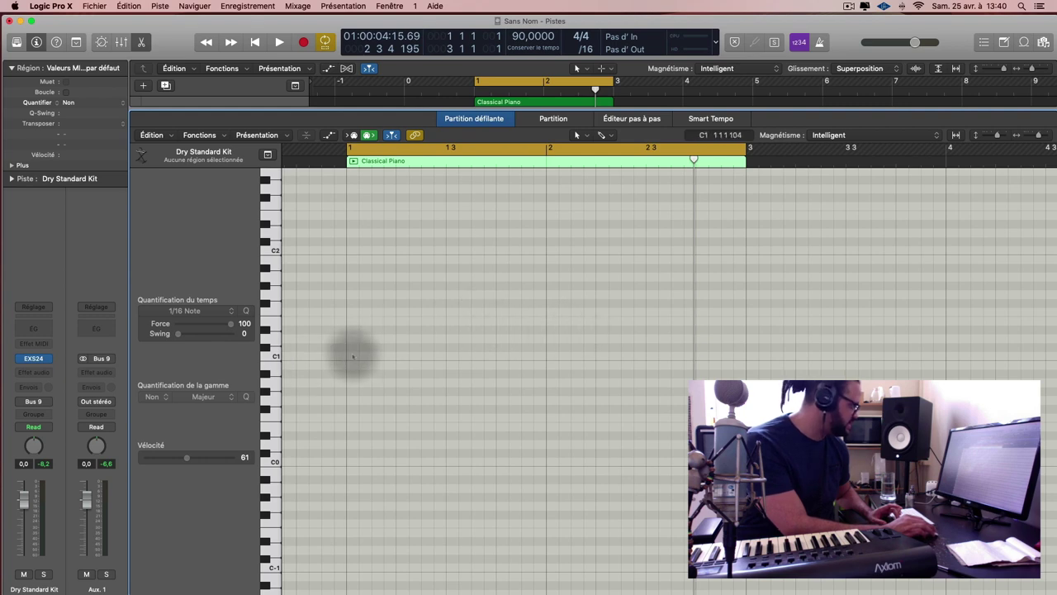
pyautogui.press('super')
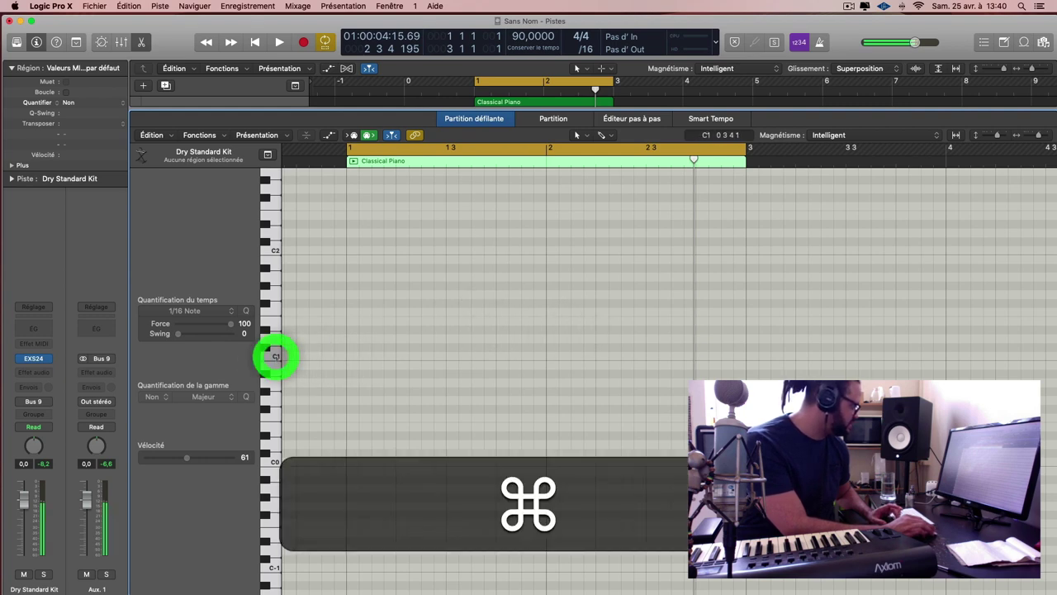
pyautogui.keyDown('super'); pyautogui.click(353, 357); pyautogui.keyUp('super')
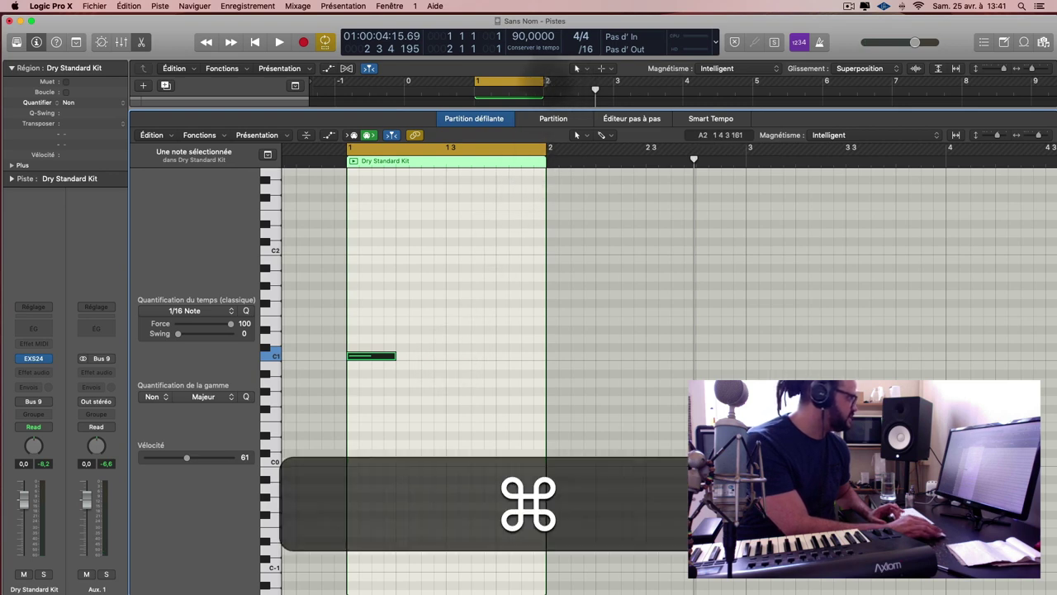
pyautogui.moveTo(545, 82); pyautogui.dragTo(686, 108)
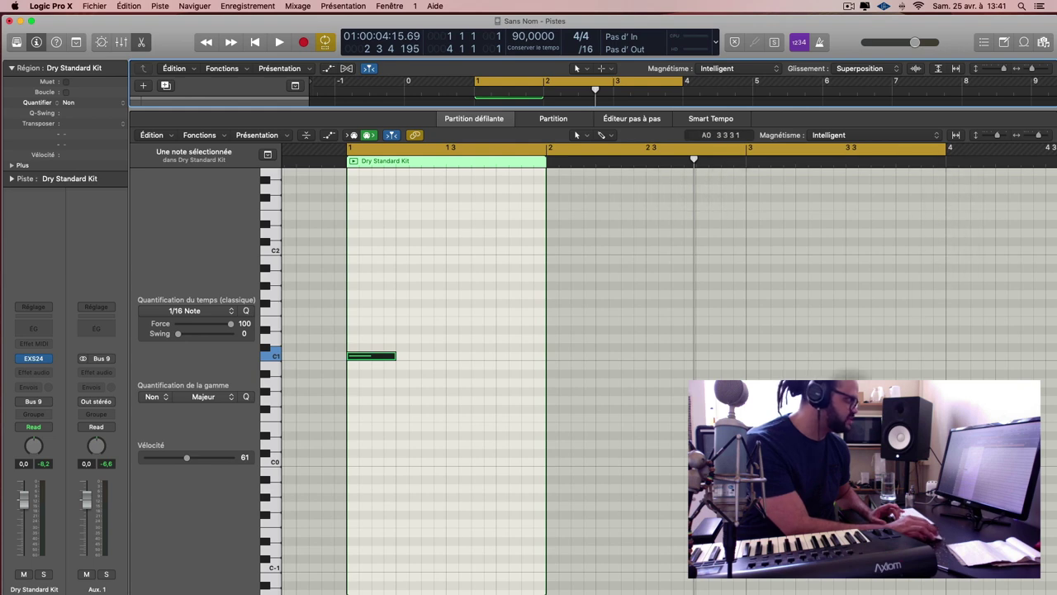
pyautogui.keyDown('super'); pyautogui.click(450, 355); pyautogui.keyUp('super')
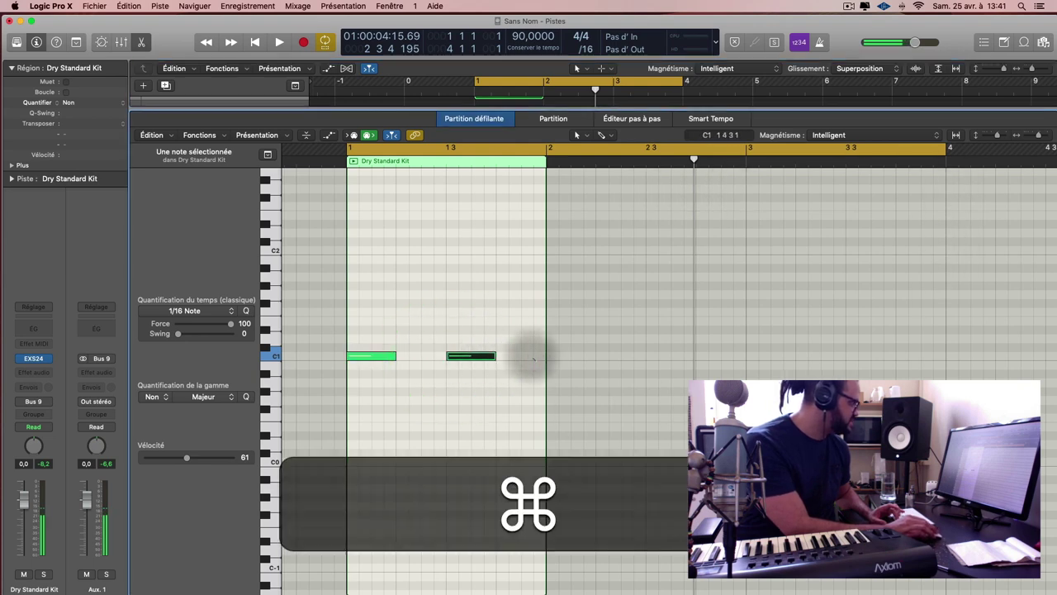
pyautogui.keyDown('super'); pyautogui.click(556, 355); pyautogui.keyUp('super')
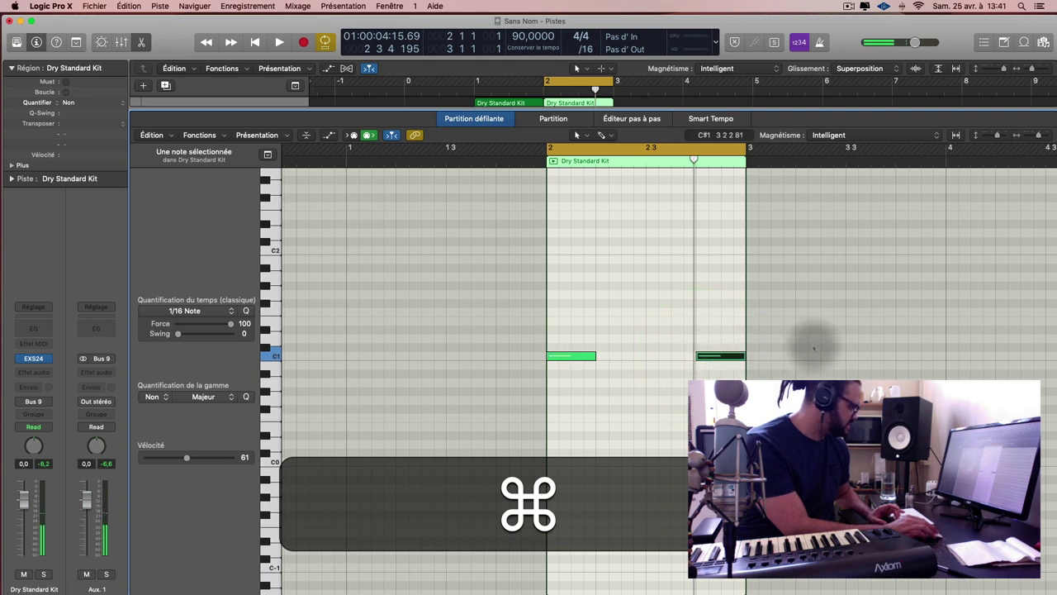
# Close the piano roll and select both Dry Standard Kit regions in the arrangement
pyautogui.press('p')
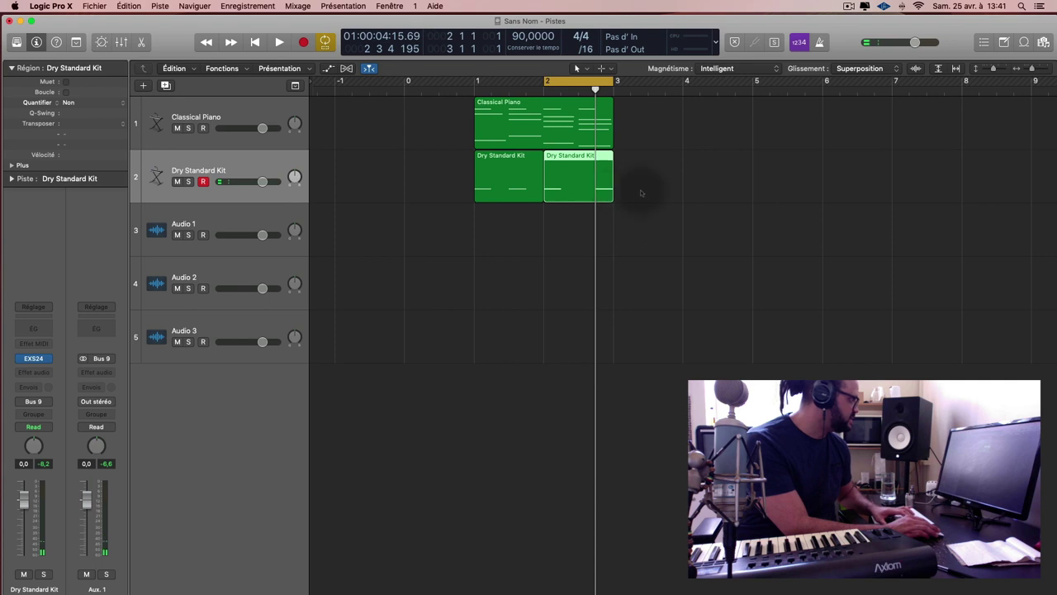
pyautogui.moveTo(641, 193); pyautogui.dragTo(453, 177)
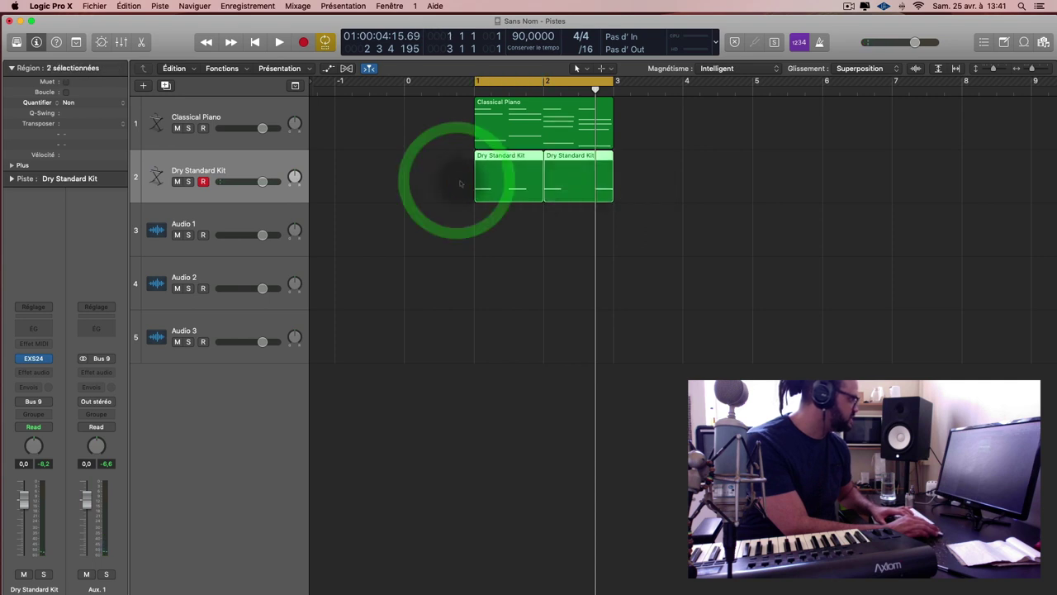
pyautogui.doubleClick(586, 186)
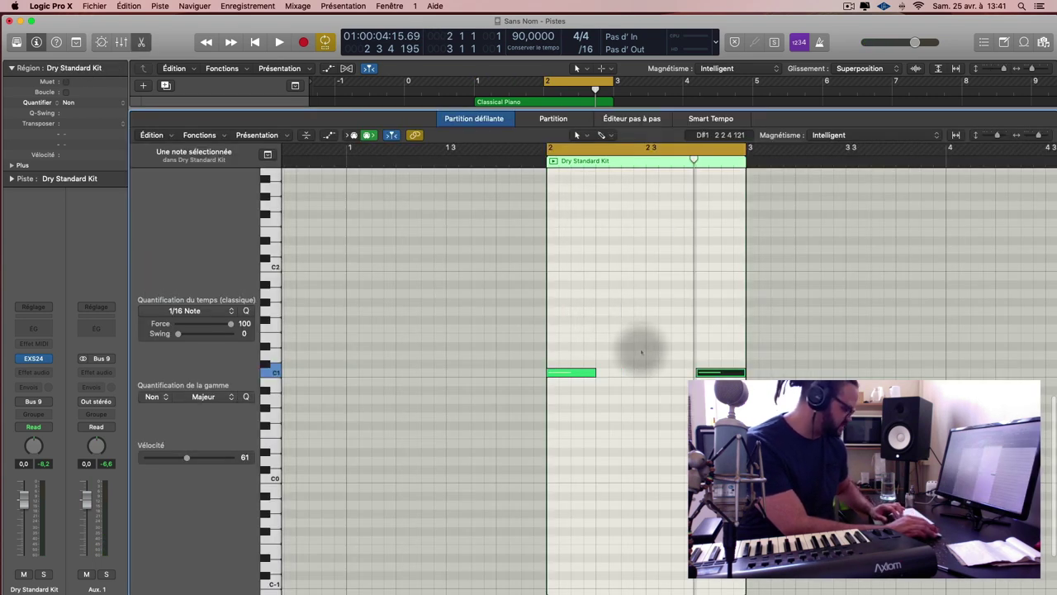
pyautogui.press('p')
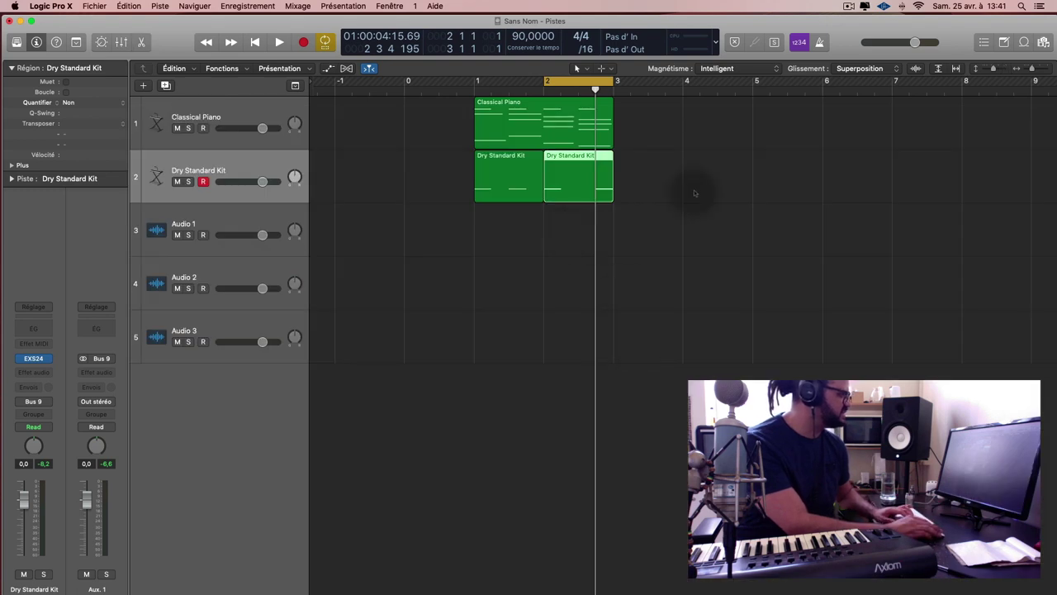
pyautogui.moveTo(746, 195); pyautogui.dragTo(479, 194)
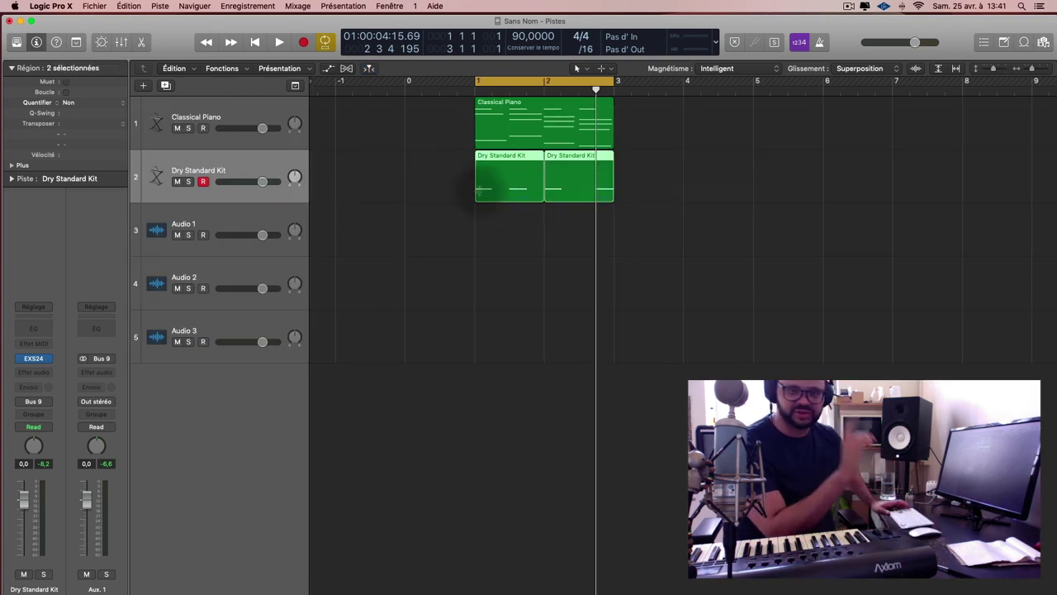
# Join the two selected Dry Standard Kit regions into one with the Glue function and return to the Pointer tool
pyautogui.press('Escape')
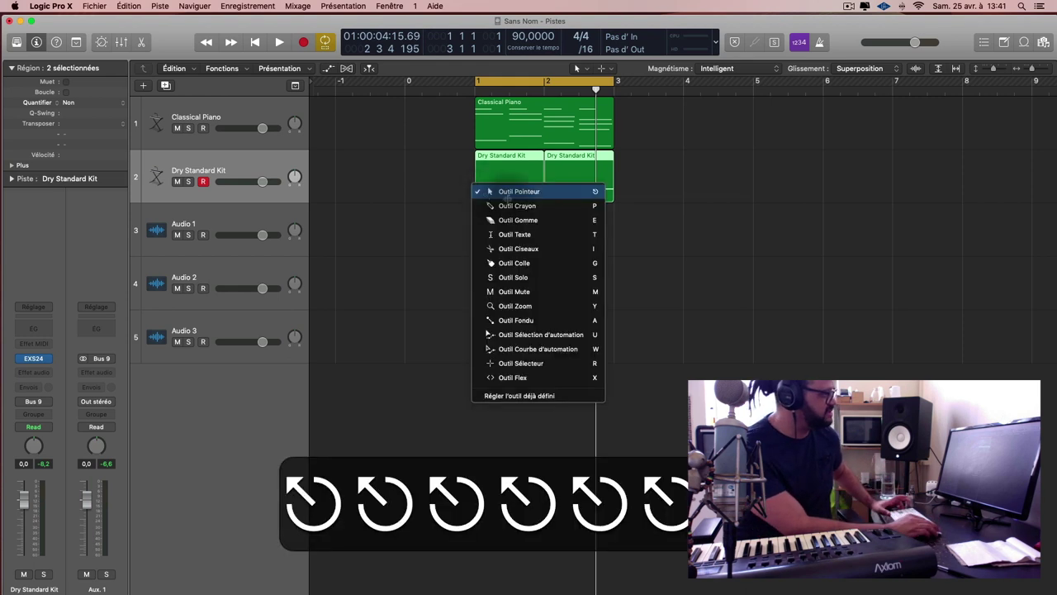
pyautogui.click(542, 276)
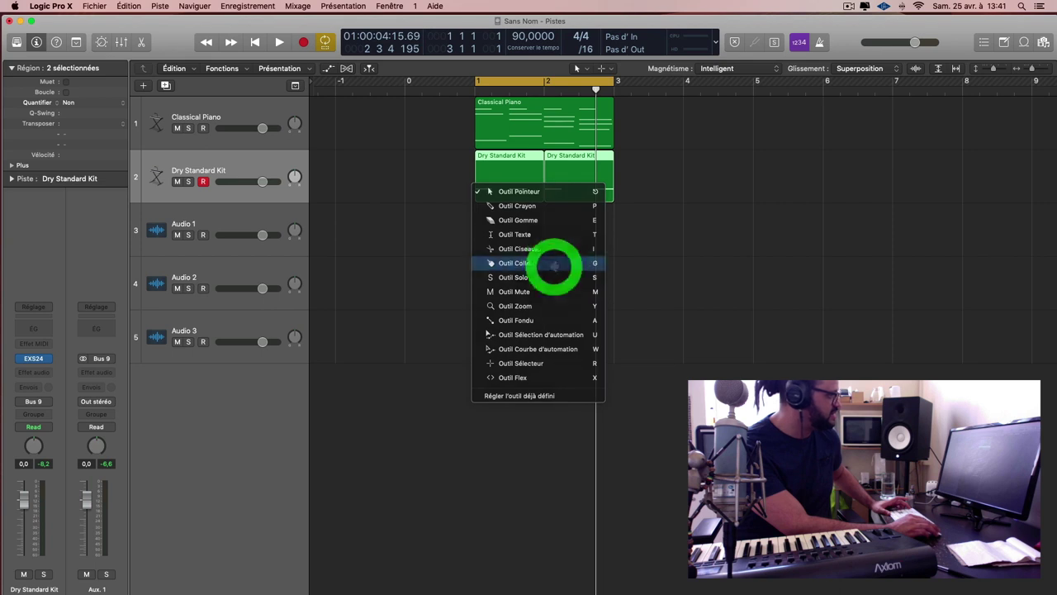
pyautogui.moveTo(709, 198); pyautogui.dragTo(541, 189)
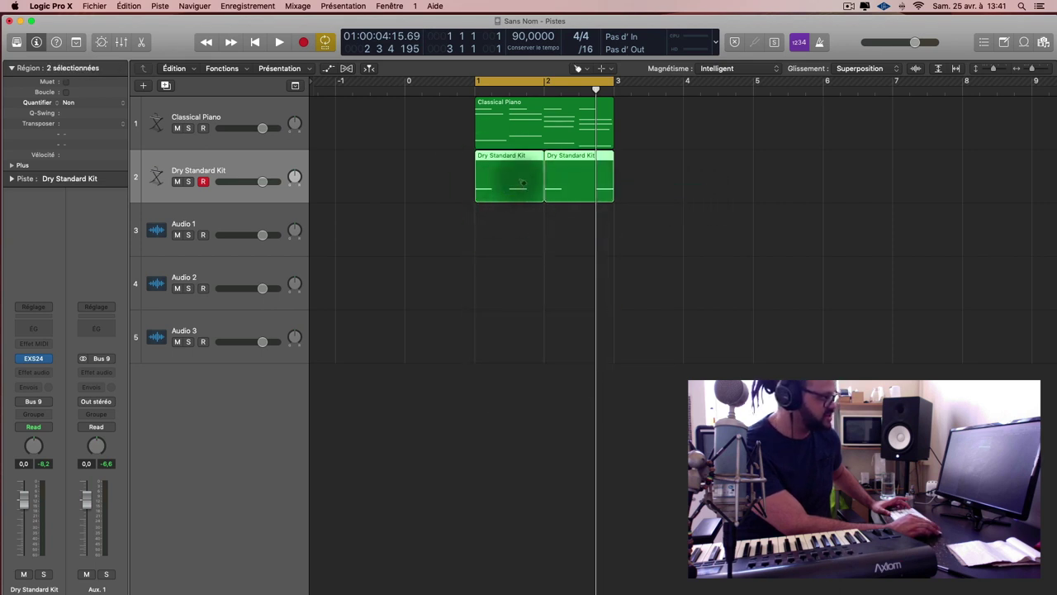
pyautogui.press('j')
pyautogui.press('t')
pyautogui.press('t')
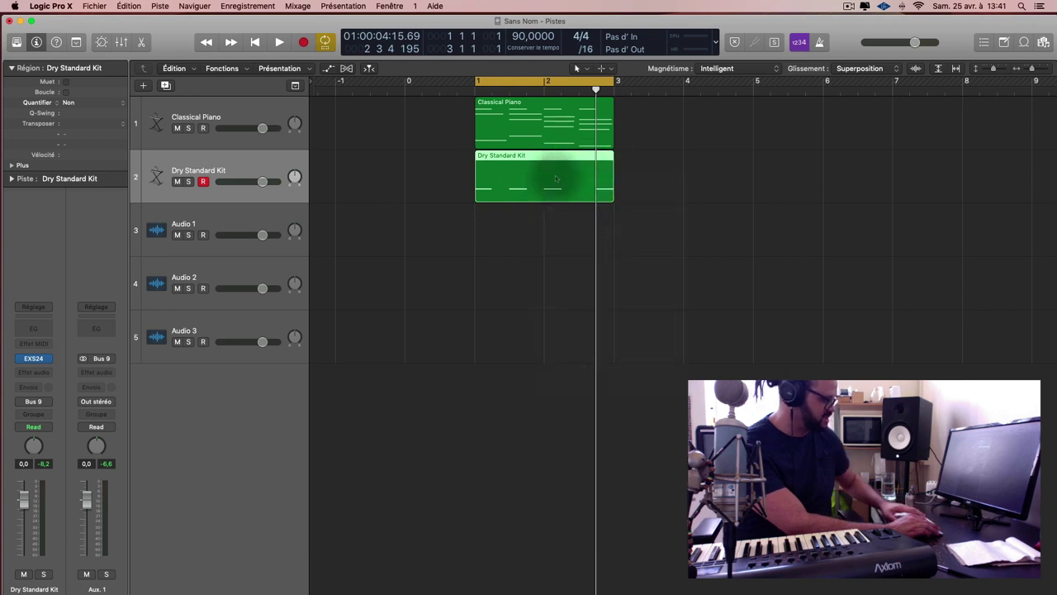
# Open the joined Dry Standard Kit region in the piano roll and add a C1 note on beat 3 of bar 2
pyautogui.doubleClick(556, 179)
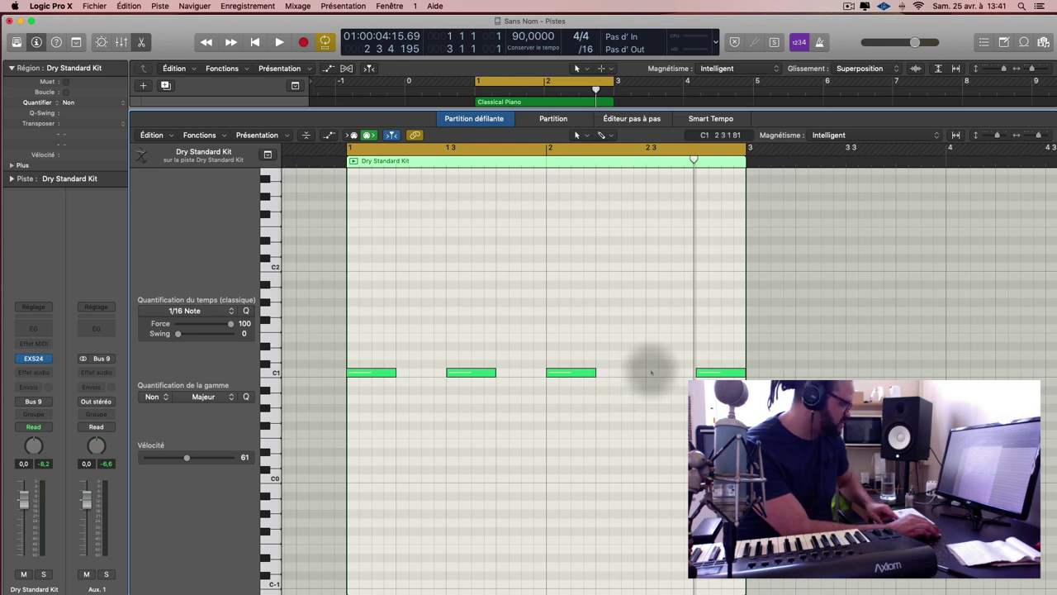
pyautogui.press('alt')
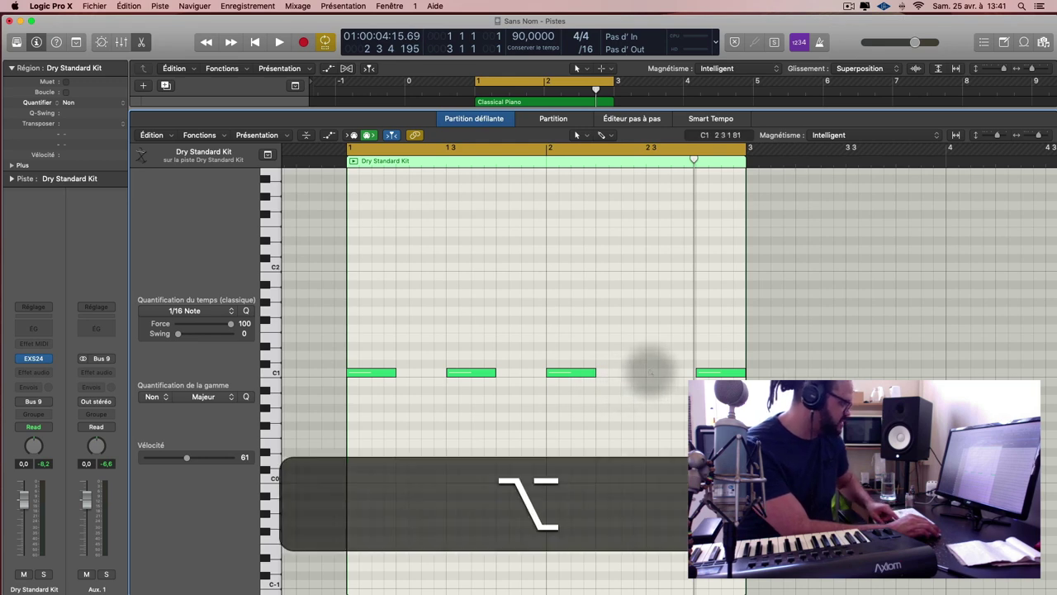
pyautogui.keyDown('alt'); pyautogui.click(621, 339); pyautogui.keyUp('alt')
pyautogui.press('alt+super')
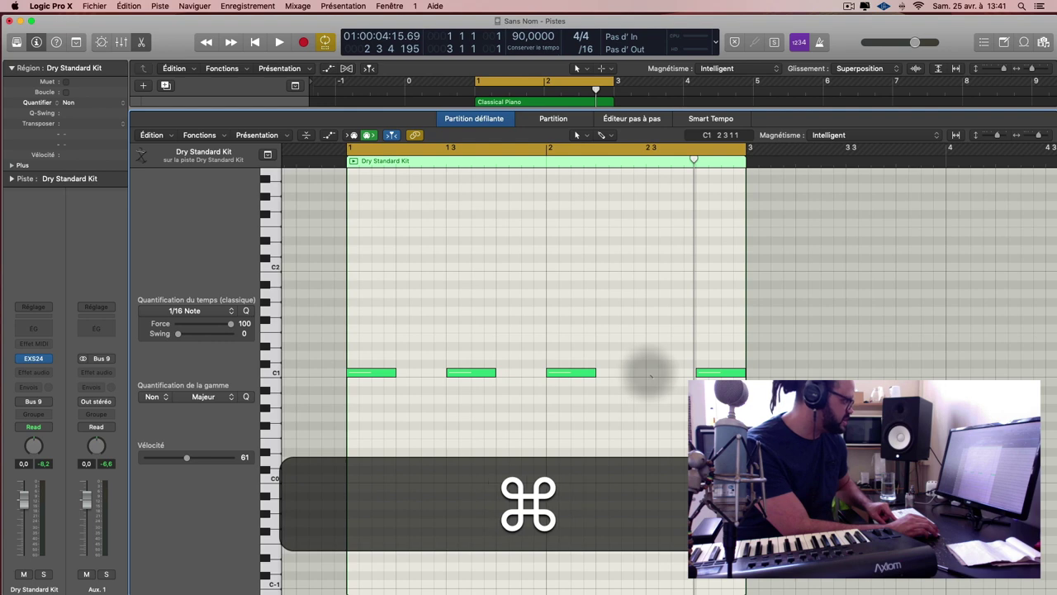
pyautogui.keyDown('super'); pyautogui.click(649, 374); pyautogui.keyUp('super')
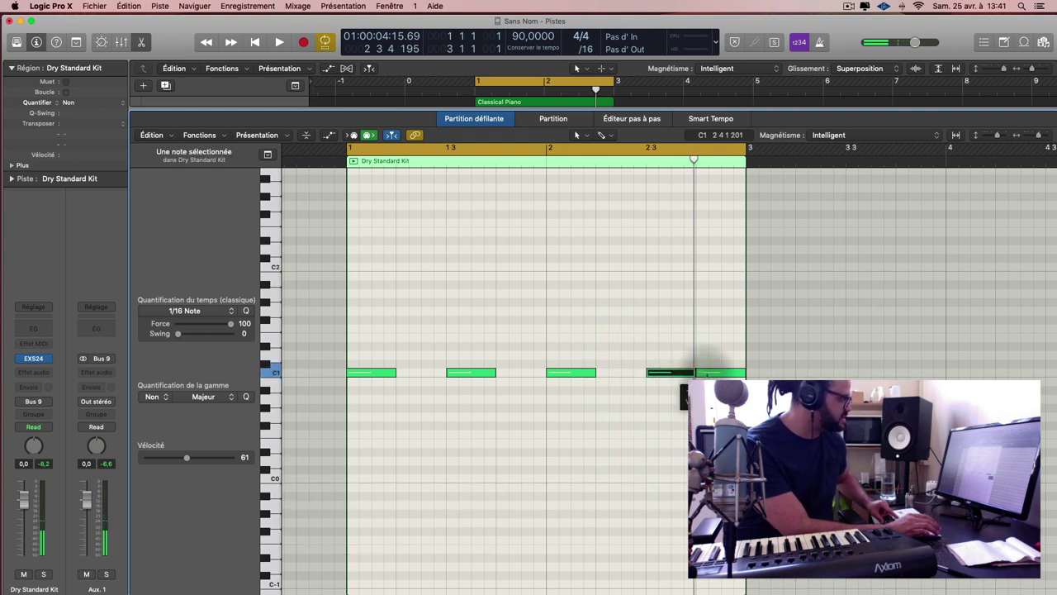
# Play the kick pattern and check the output routing options of the Dry Standard Kit channel
pyautogui.press('space')
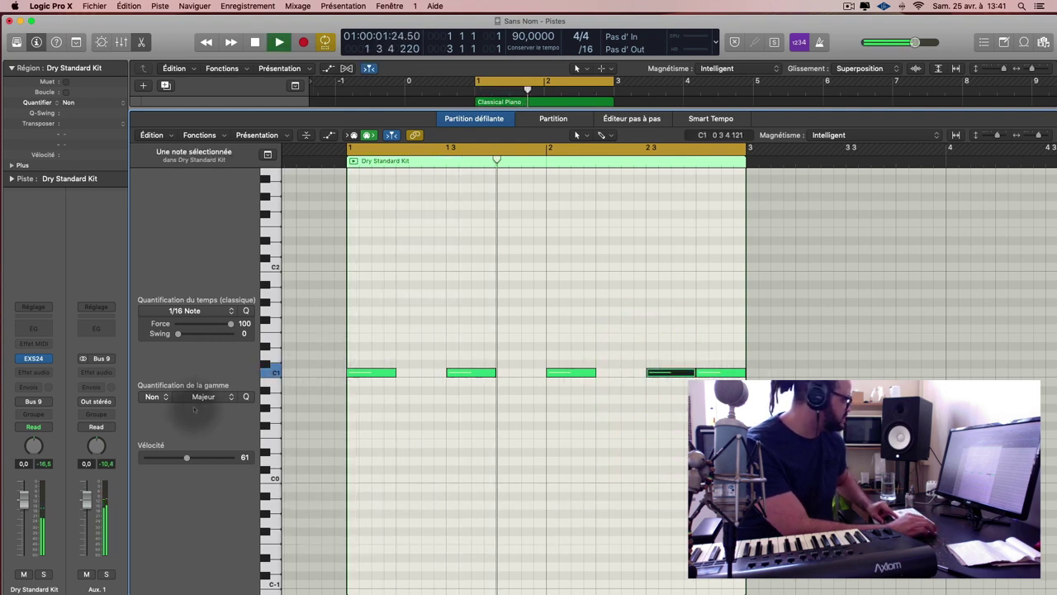
pyautogui.click(45, 402)
pyautogui.click(45, 402)
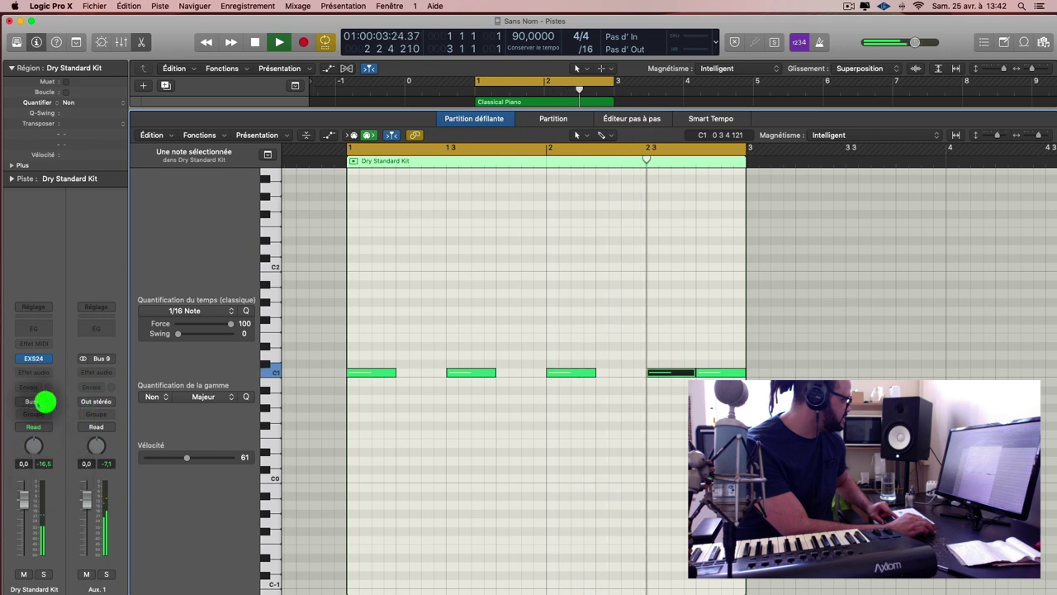
pyautogui.click(45, 402)
pyautogui.moveTo(85, 442)
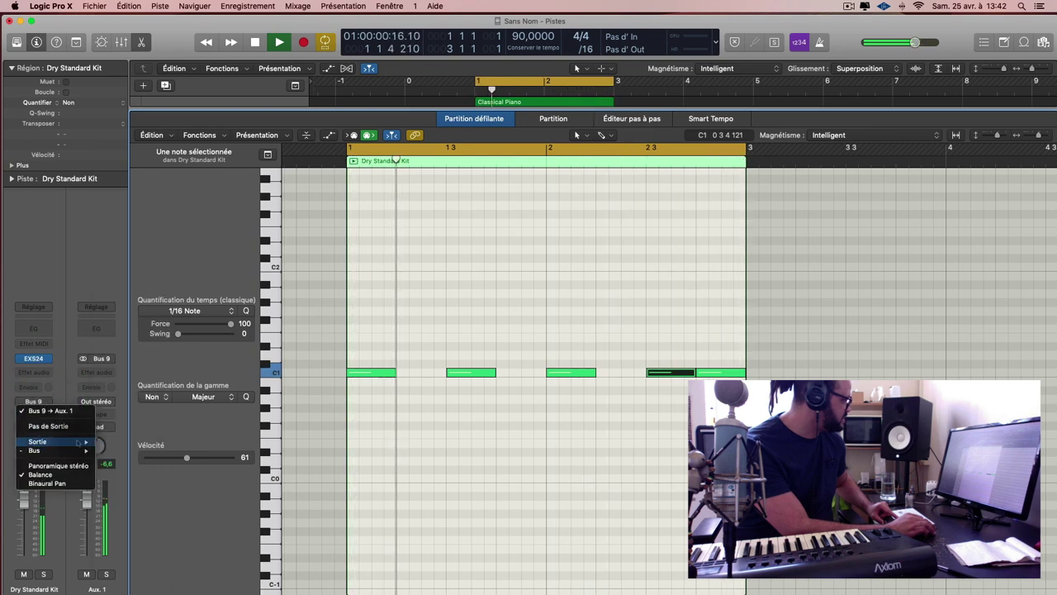
pyautogui.click(105, 435)
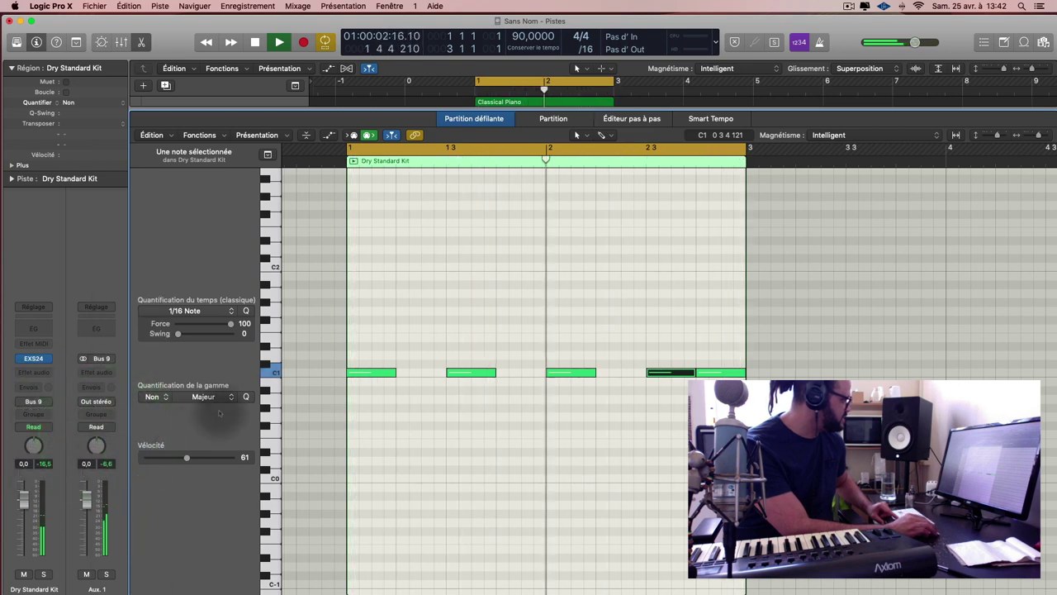
pyautogui.press('x')
pyautogui.press('space')
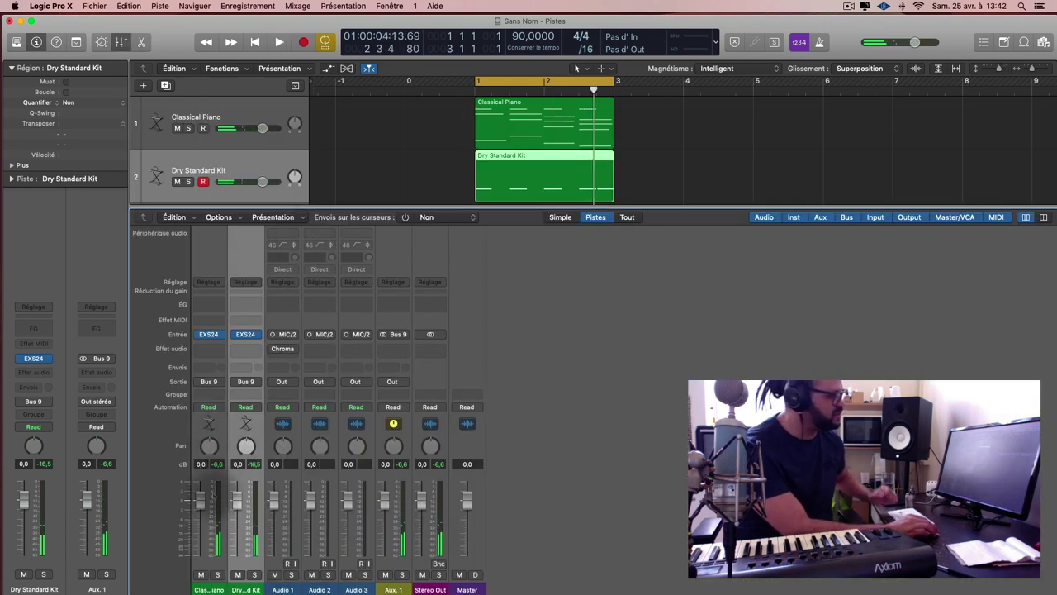
# Set the velocity of all C1 notes in the Dry Standard Kit region to 127 and play the pattern
pyautogui.press('p')
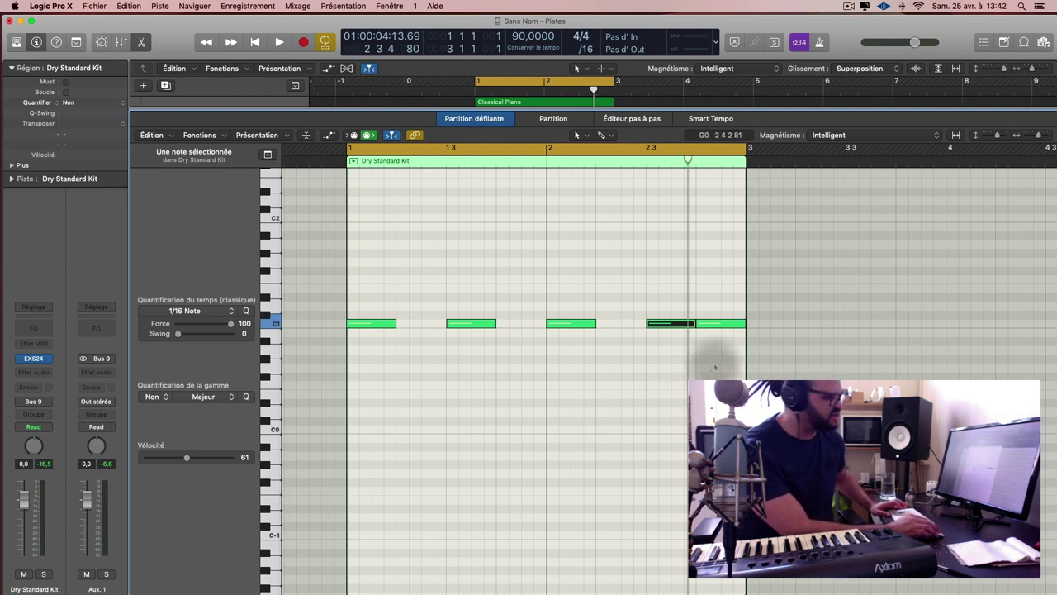
pyautogui.moveTo(729, 368); pyautogui.dragTo(372, 299)
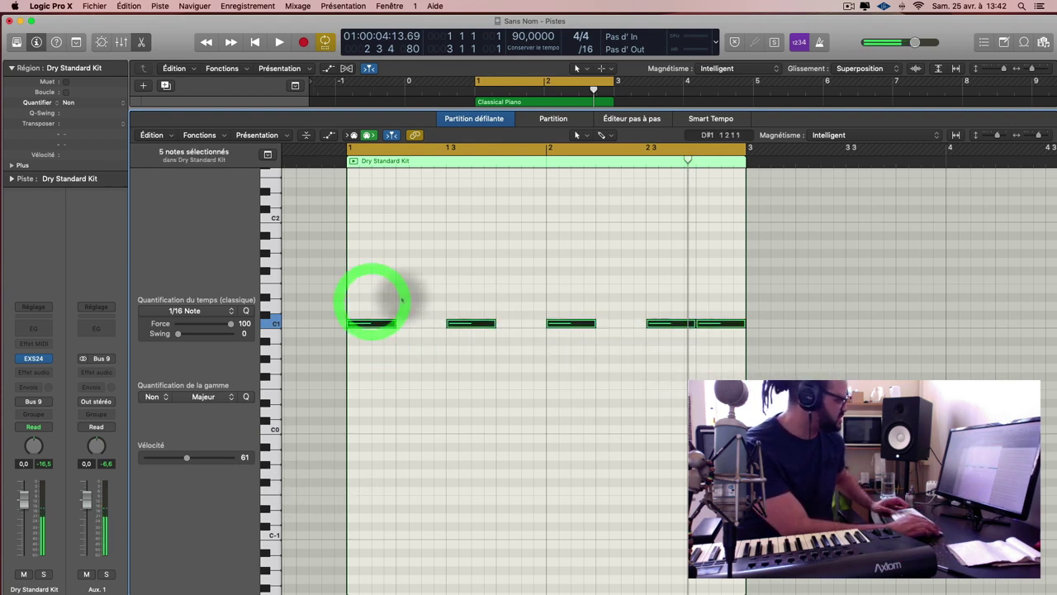
pyautogui.moveTo(186, 460); pyautogui.dragTo(436, 453)
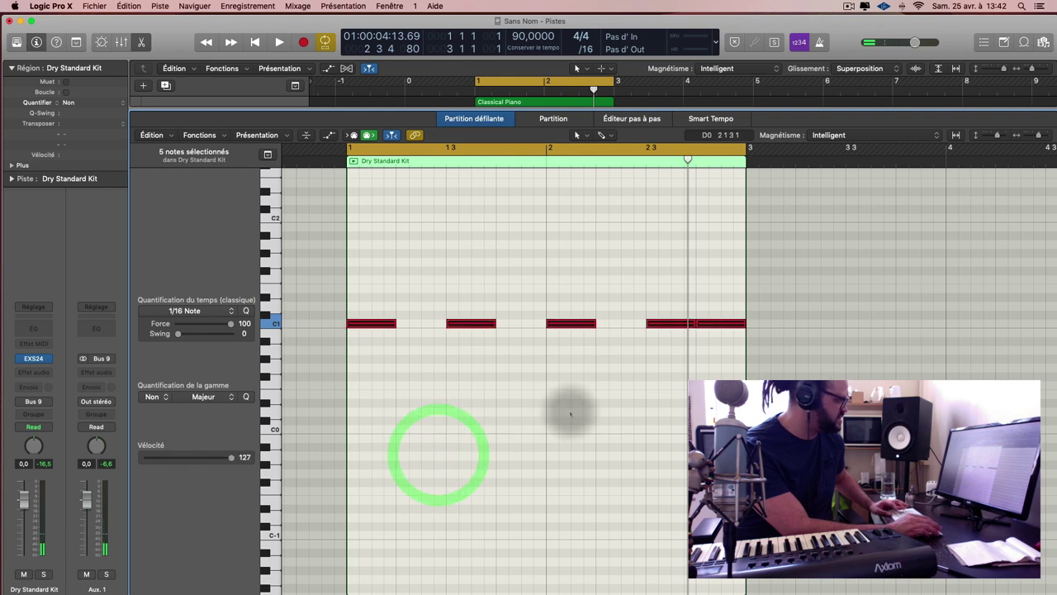
pyautogui.press('space')
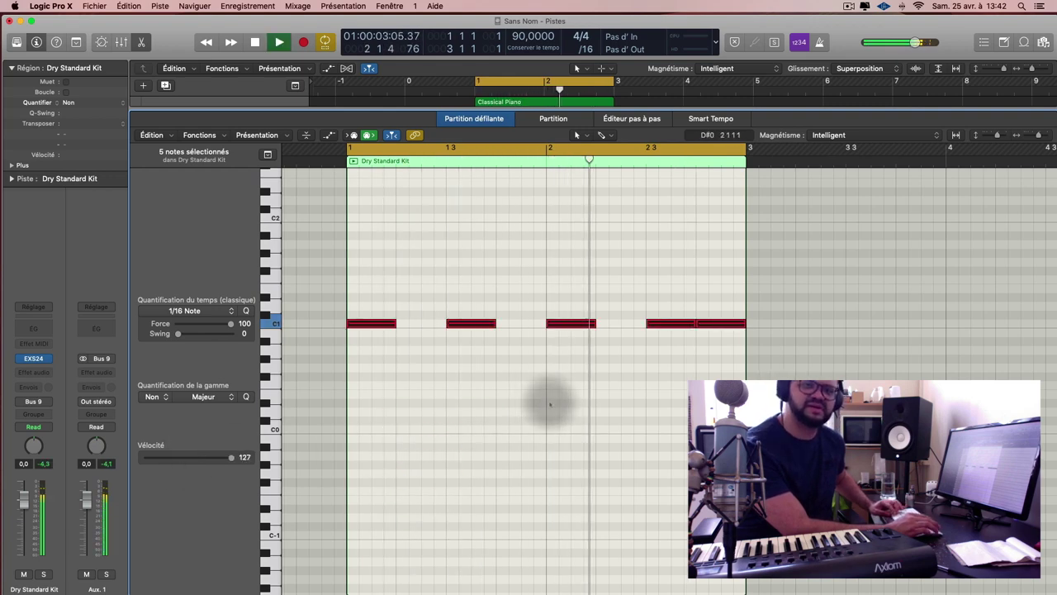
# Examine the channel strips in the mixer, stop playback and hide the mixer again
pyautogui.press('x')
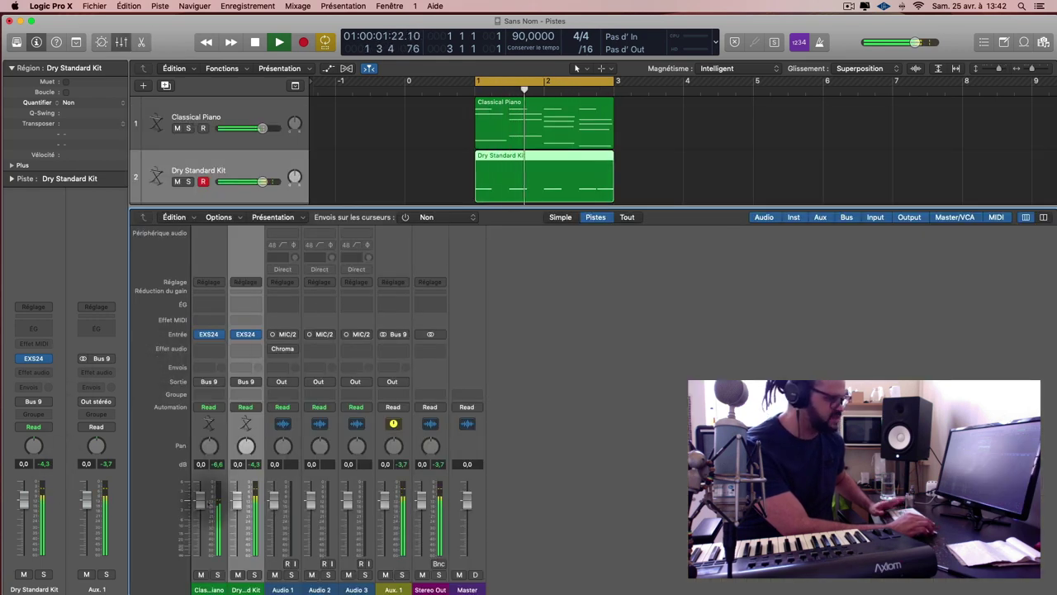
pyautogui.press('x')
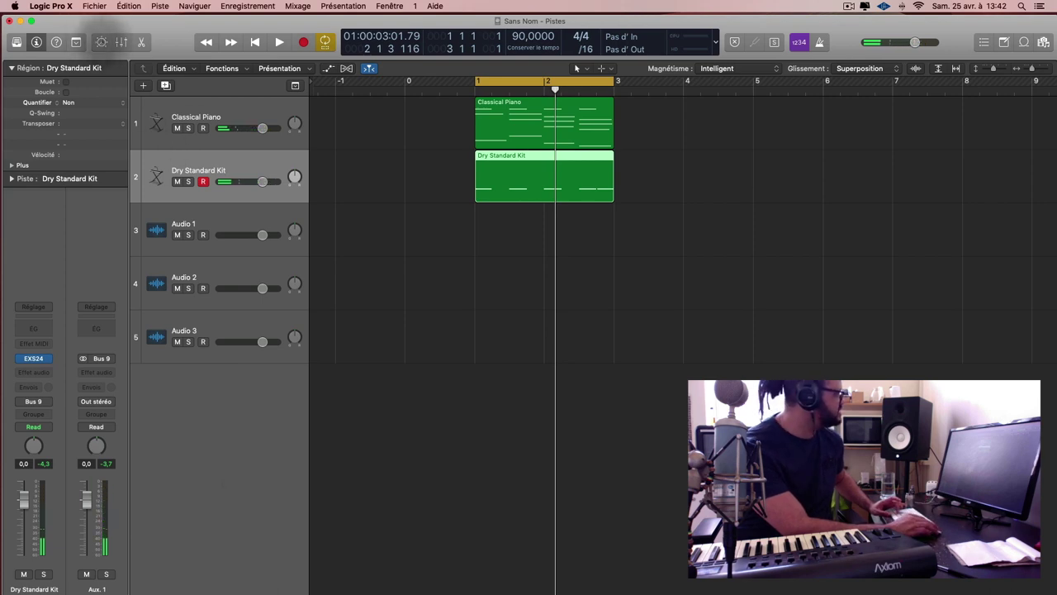
pyautogui.click(121, 42)
pyautogui.click(122, 42)
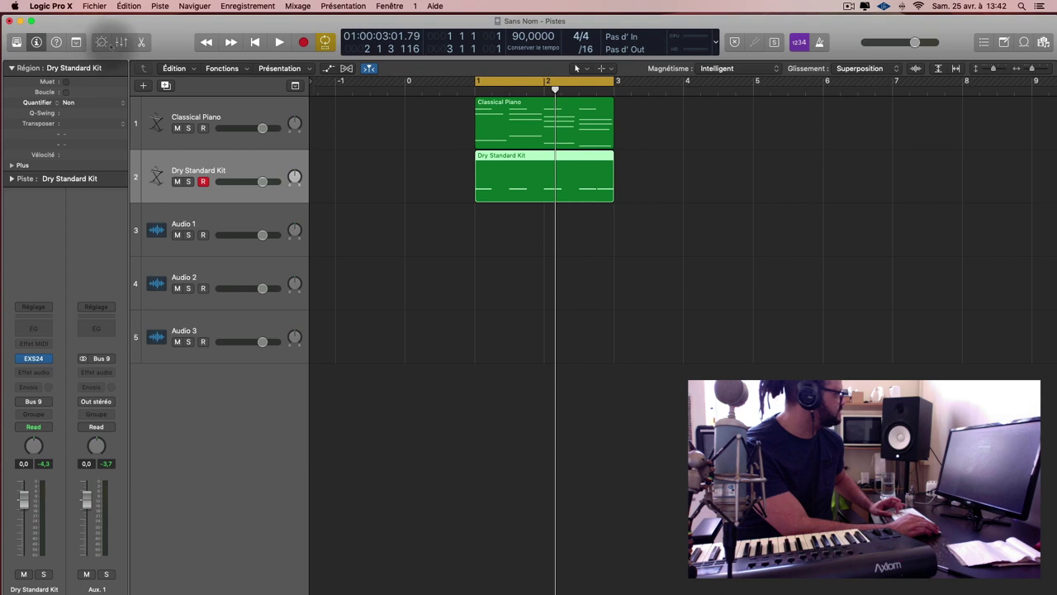
pyautogui.click(121, 42)
pyautogui.click(121, 42)
pyautogui.click(121, 42)
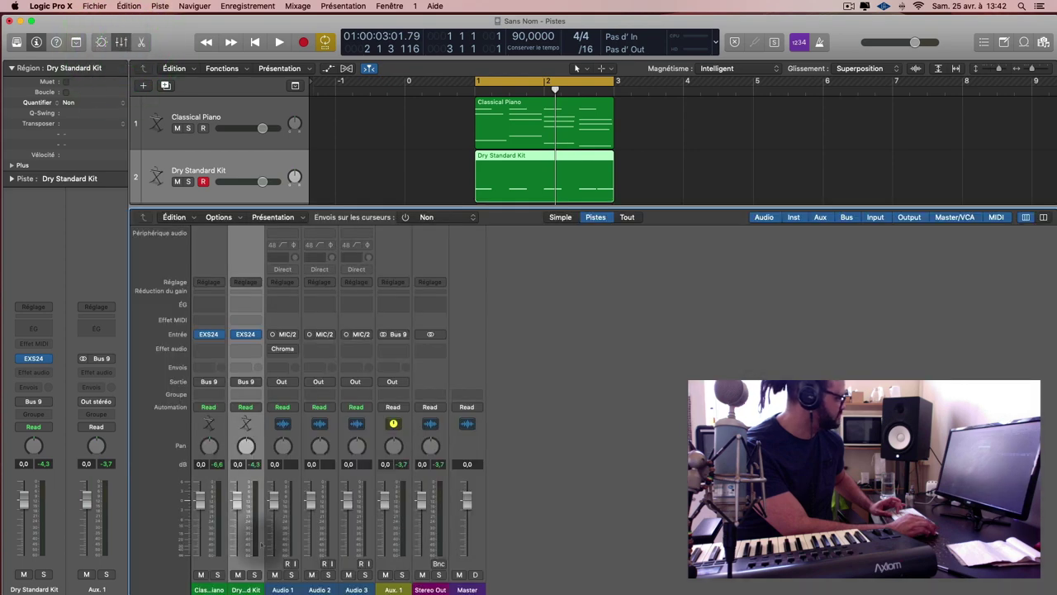
pyautogui.press('x')
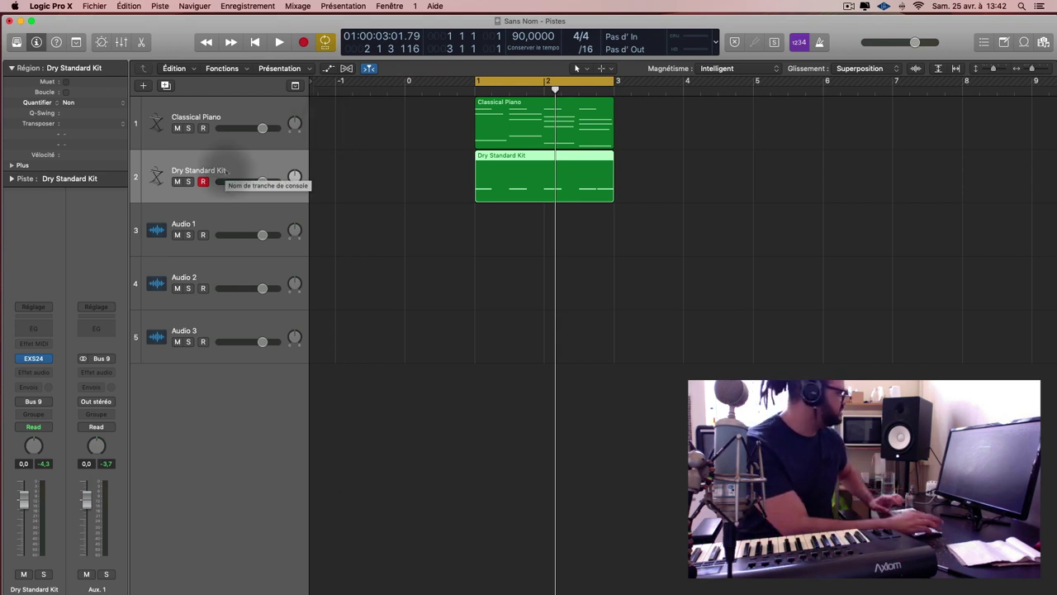
pyautogui.click(232, 120)
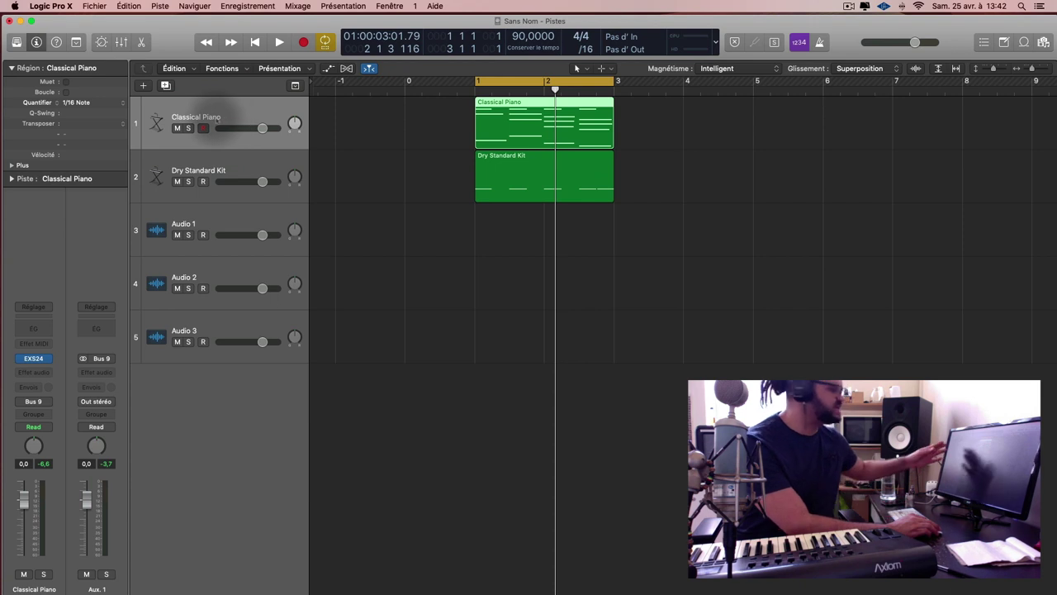
pyautogui.click(224, 170)
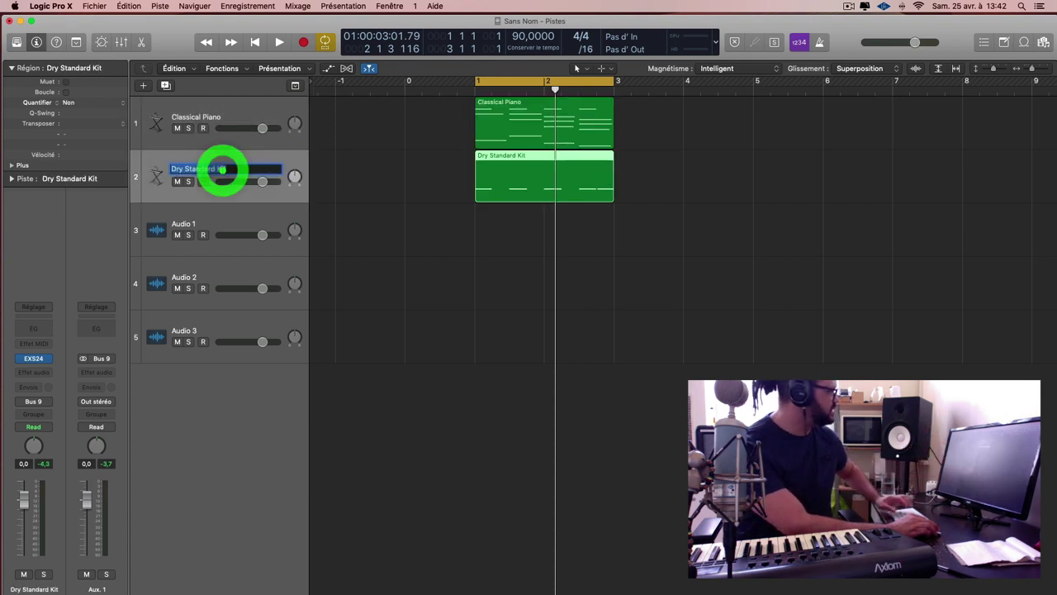
pyautogui.doubleClick(224, 169)
pyautogui.click(79, 154)
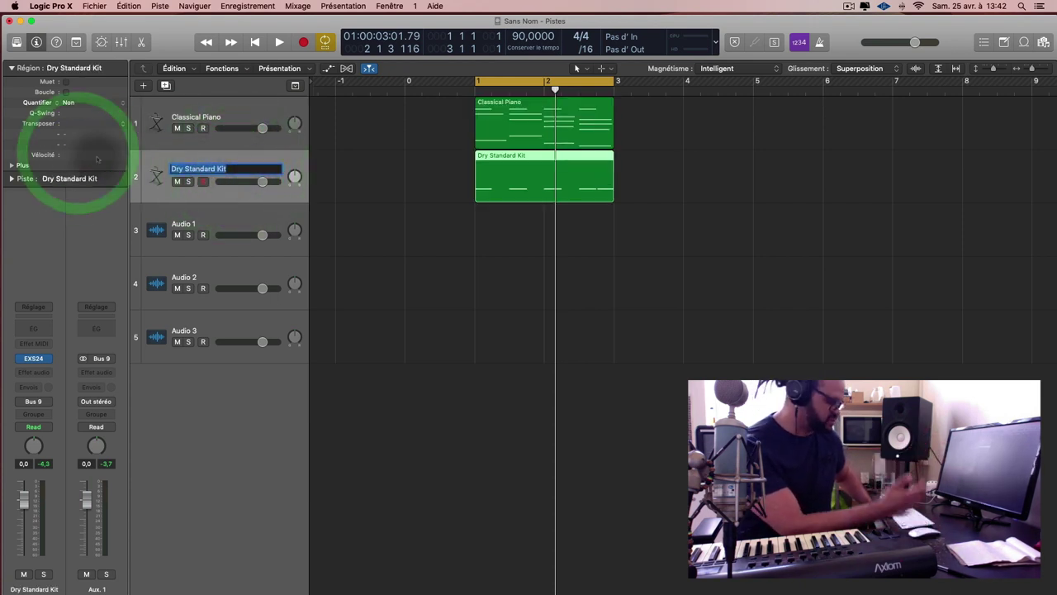
pyautogui.click(405, 185)
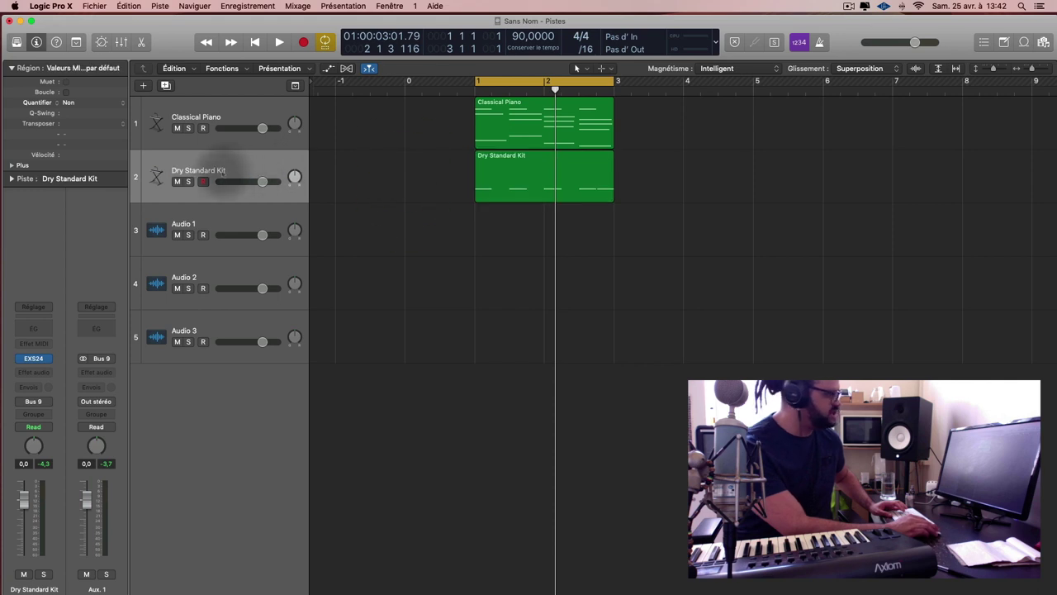
# Rename the Dry Standard Kit track as Drums
pyautogui.click(222, 171)
pyautogui.doubleClick(222, 170)
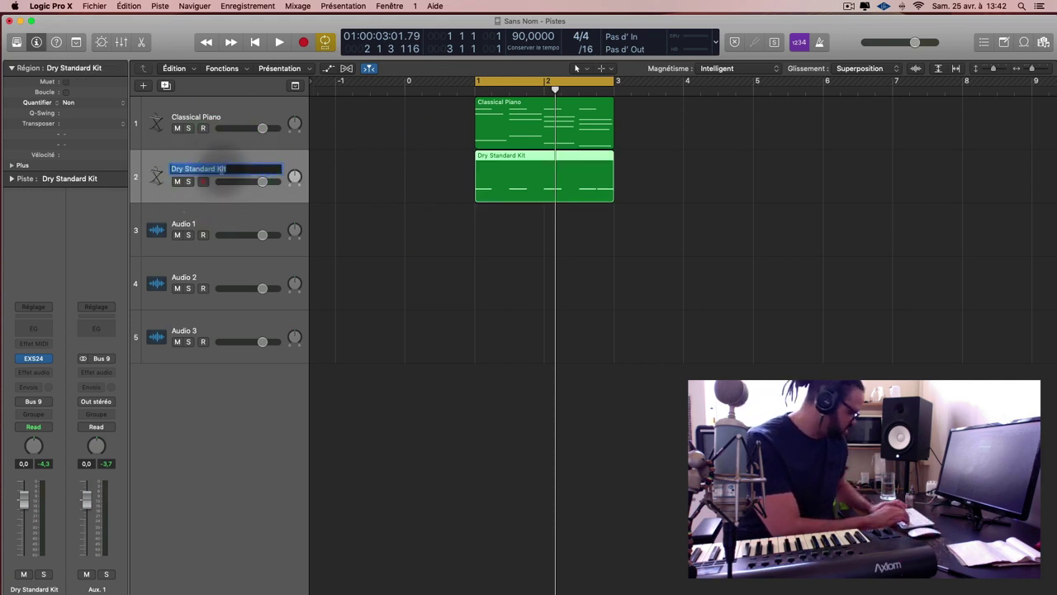
pyautogui.press('shift')
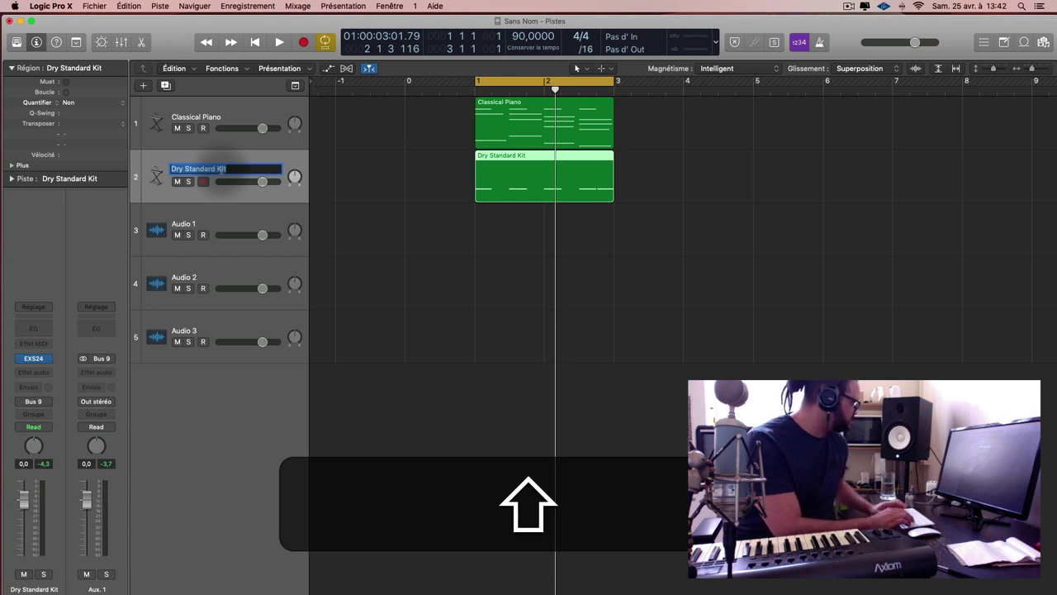
pyautogui.moveTo(248, 168); pyautogui.dragTo(141, 166)
pyautogui.press('BackSpace')
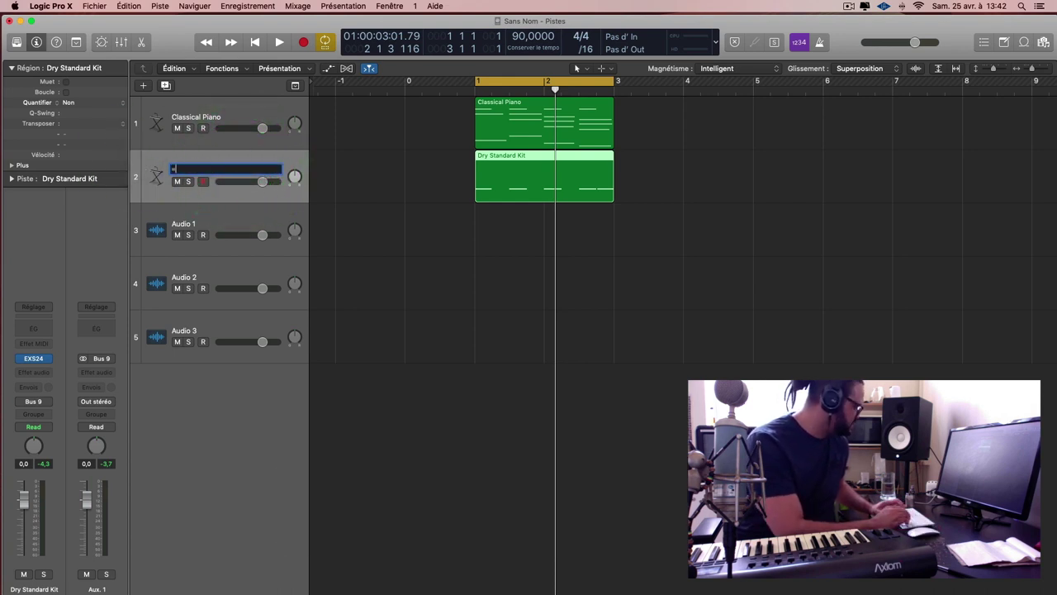
pyautogui.press('BackSpace')
pyautogui.write('D')
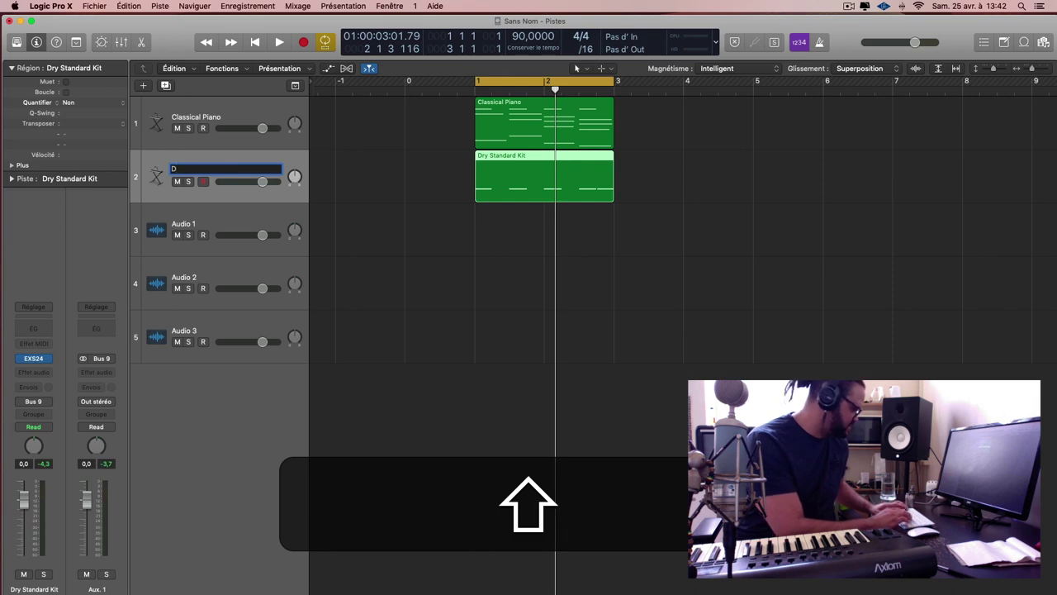
pyautogui.write('rums')
pyautogui.press('Return')
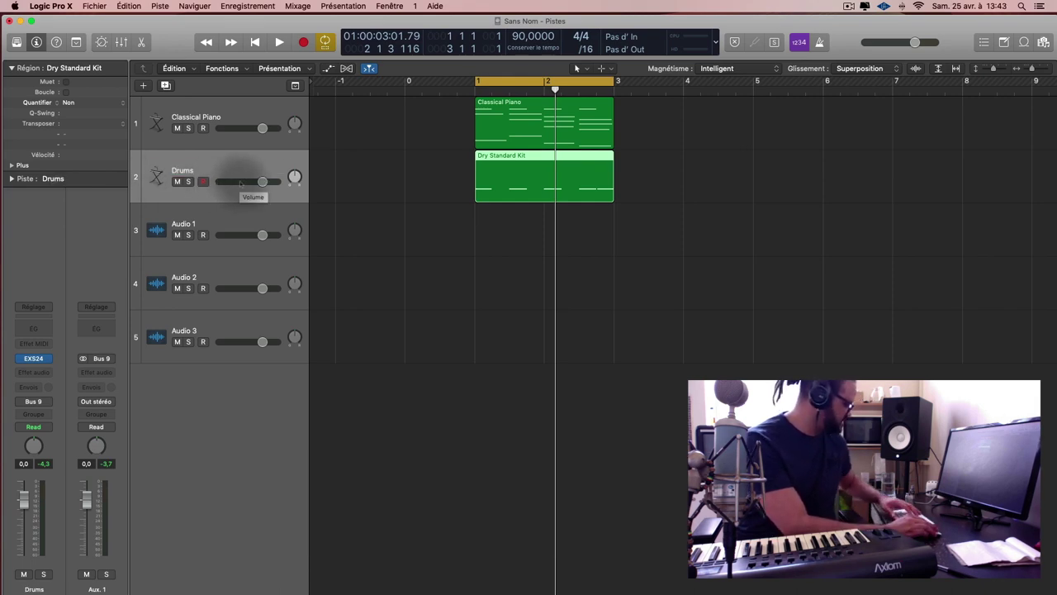
# Show the mixer and rename the Classical Piano channel as Piano
pyautogui.press('x')
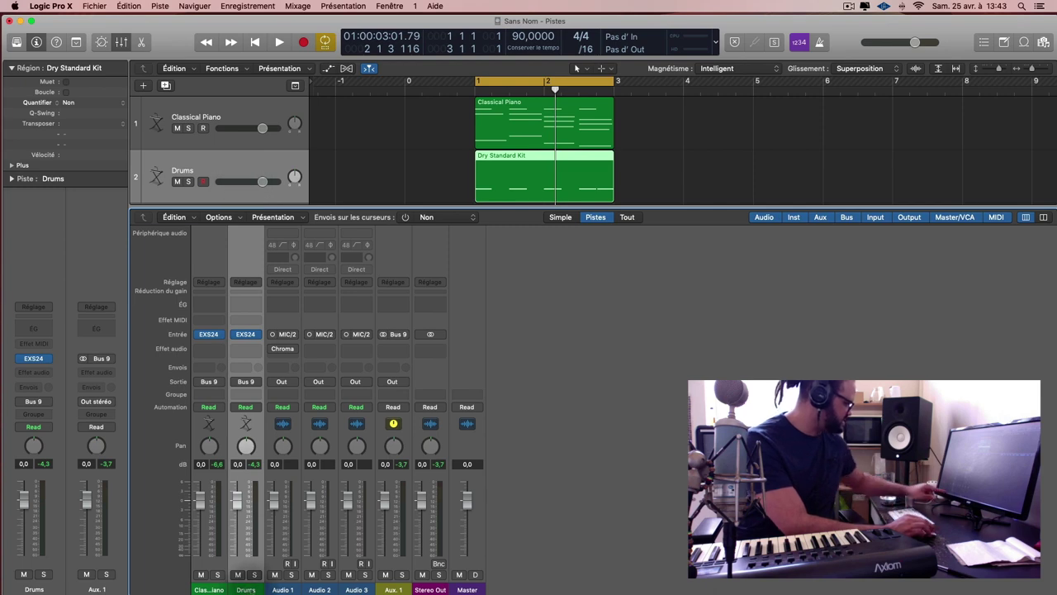
pyautogui.click(246, 589)
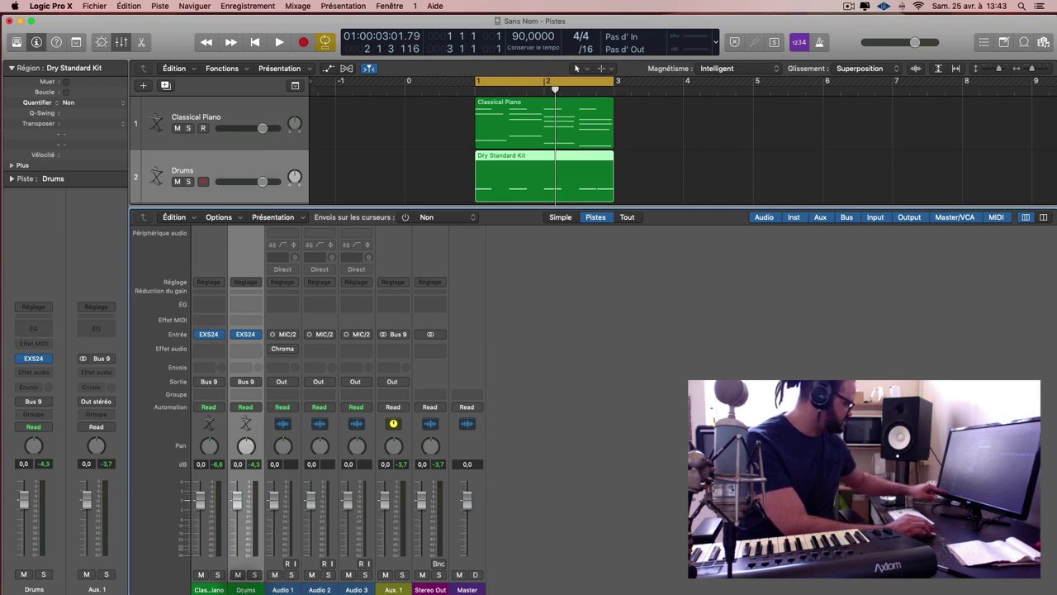
pyautogui.click(208, 590)
pyautogui.doubleClick(208, 589)
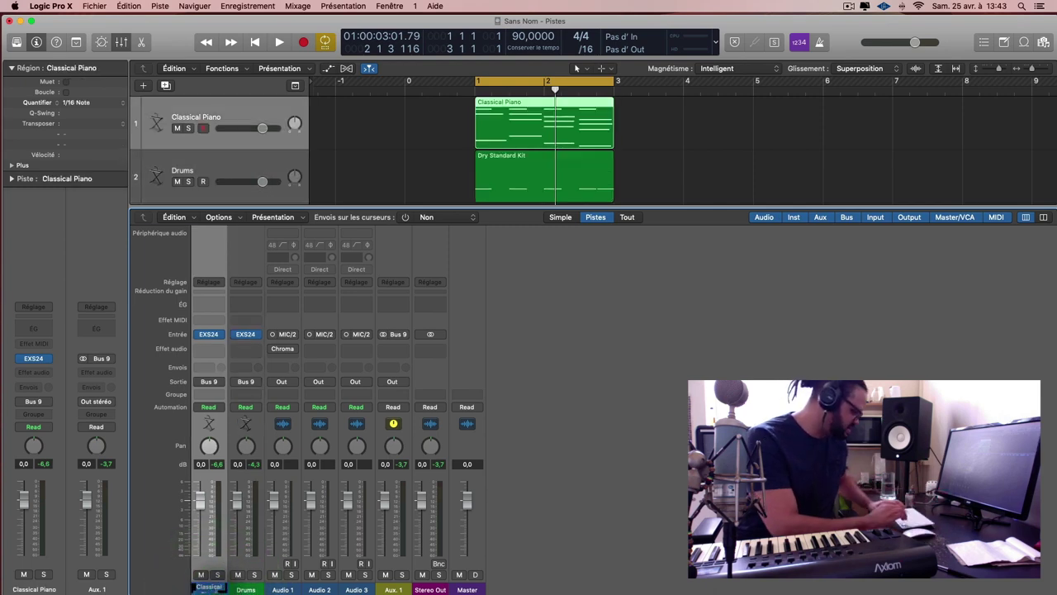
pyautogui.write('Pl')
pyautogui.press('Return')
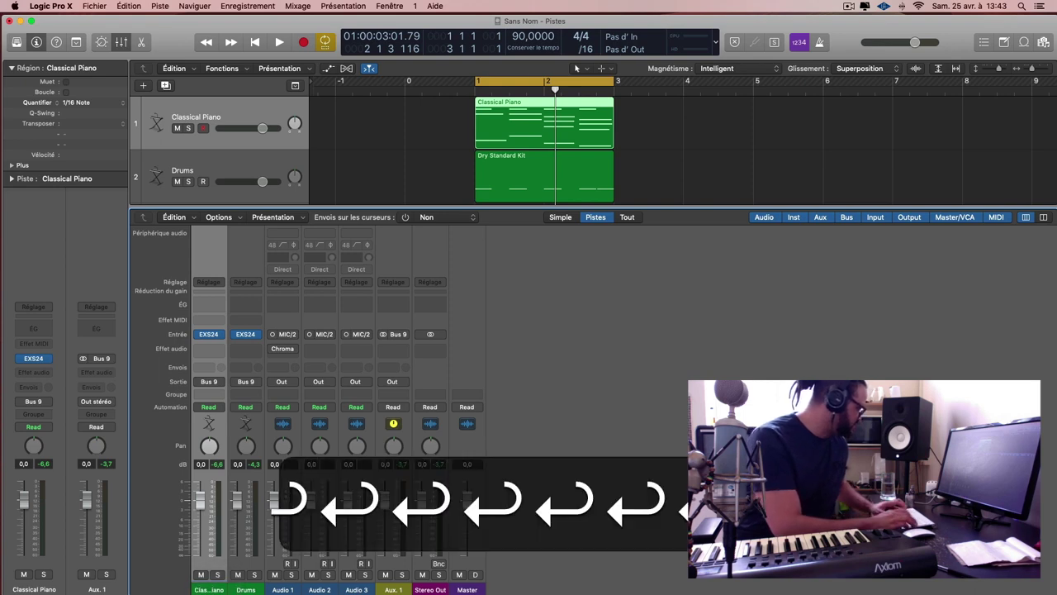
pyautogui.click(246, 588)
pyautogui.click(208, 589)
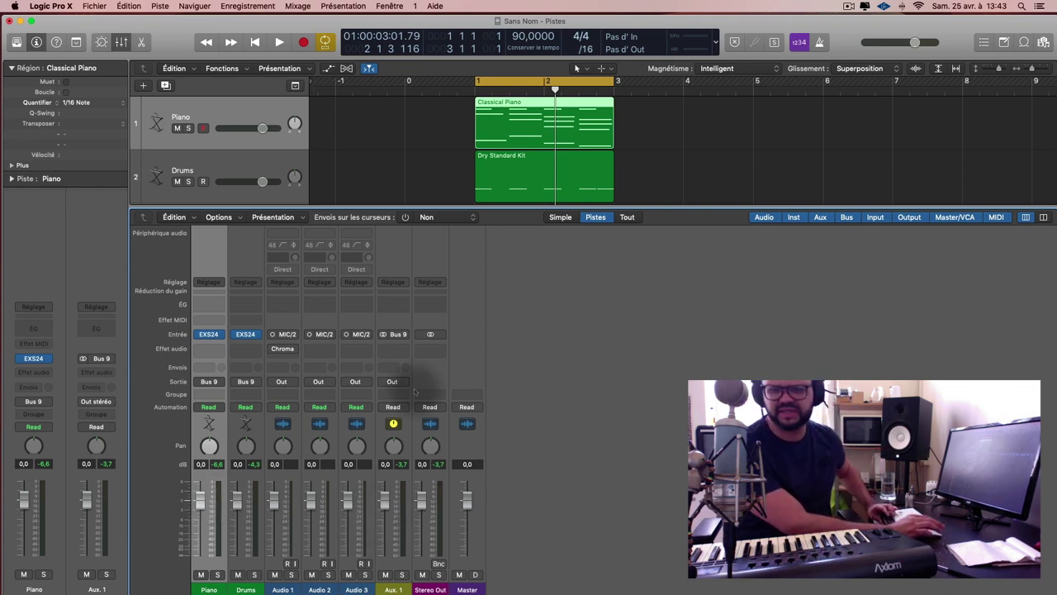
# Lower the Piano channel's volume to -7.4 dB and play the loop to check the balance with the drums
pyautogui.press('space')
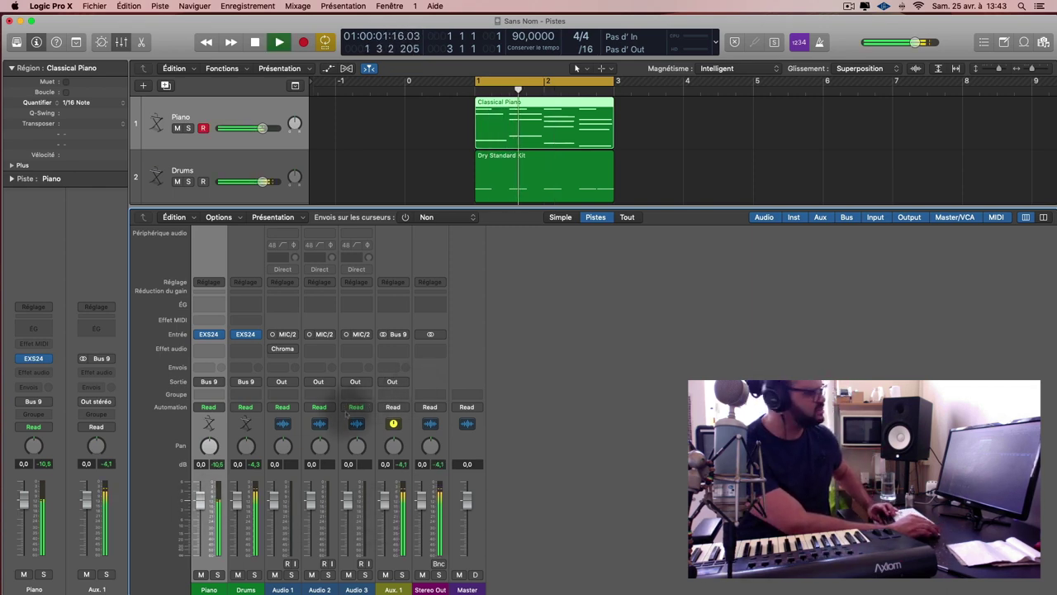
pyautogui.press('space')
pyautogui.moveTo(200, 498); pyautogui.dragTo(199, 522)
pyautogui.press('space')
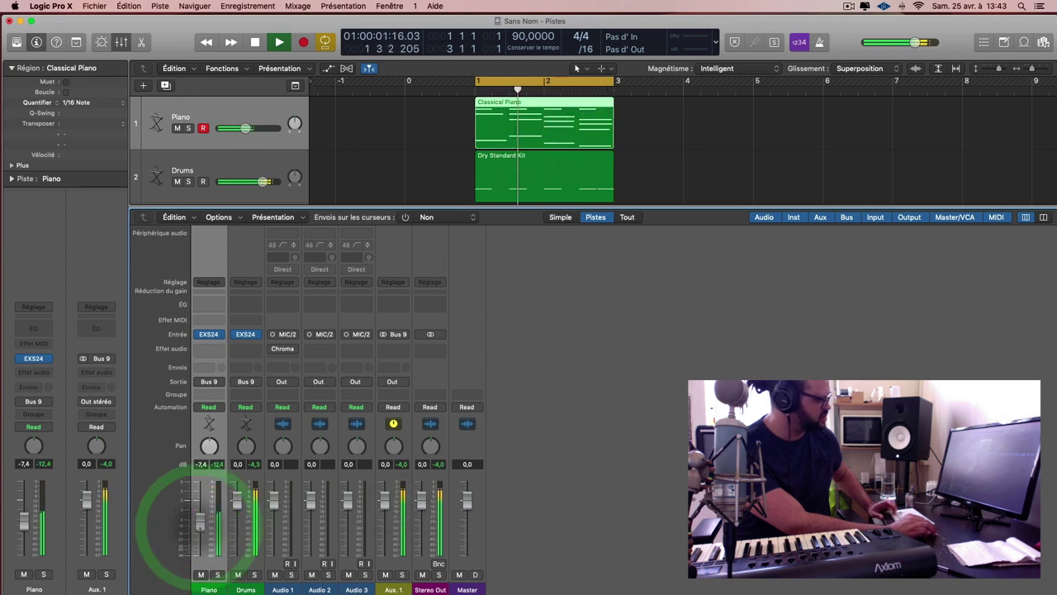
pyautogui.click(359, 567)
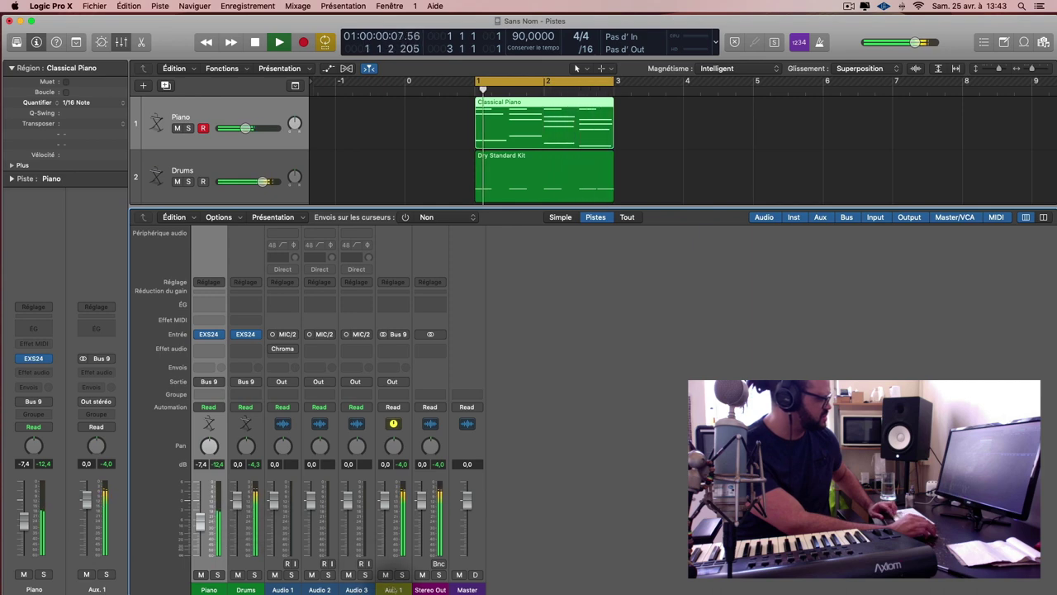
pyautogui.click(382, 538)
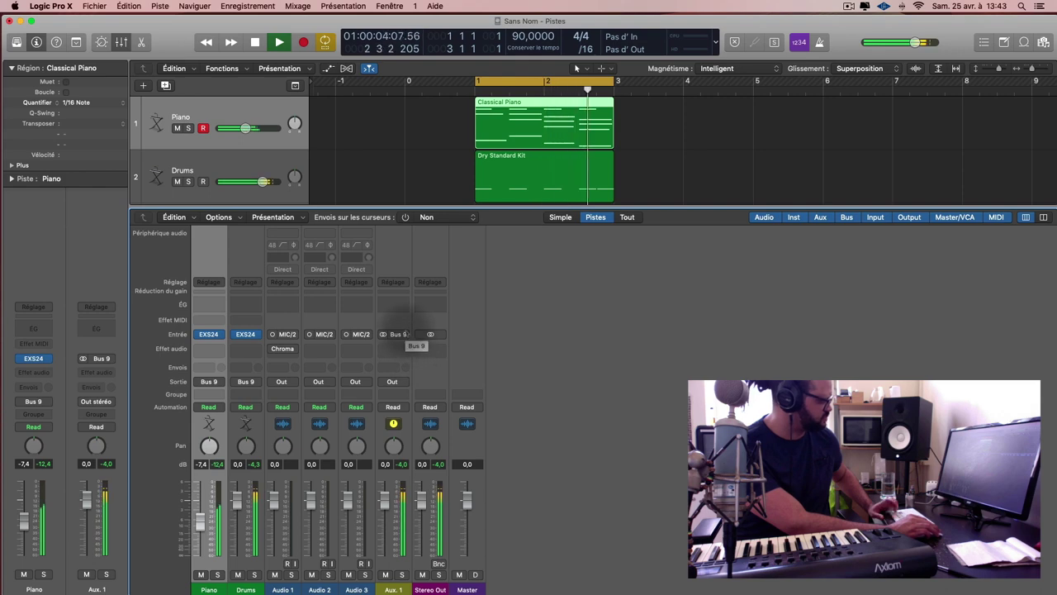
# Hide the mixer, stop playback and select the Drums track in the arrangement
pyautogui.press('x')
pyautogui.press('space')
pyautogui.click(272, 165)
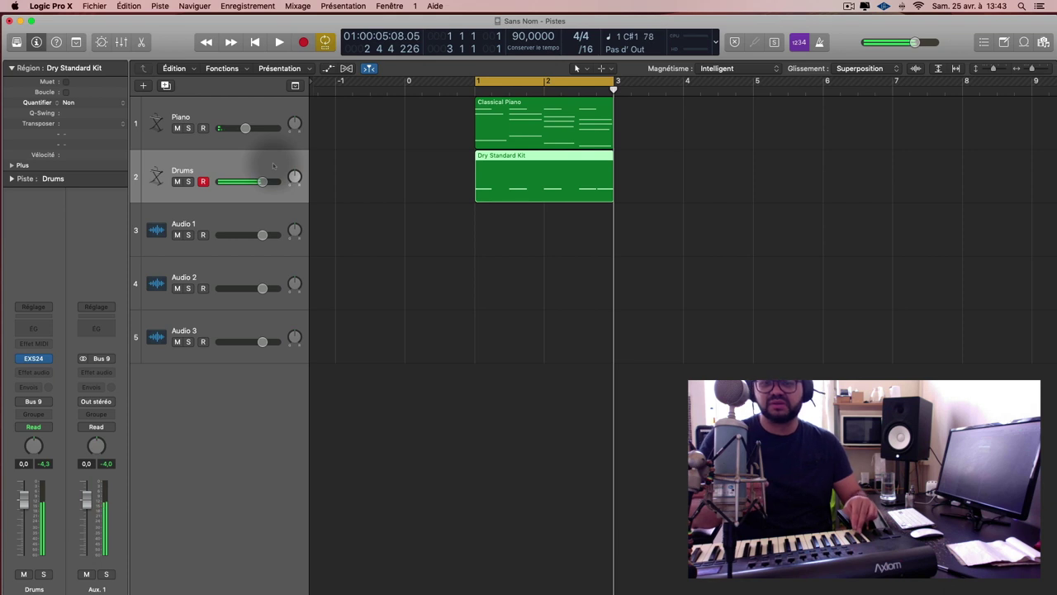
pyautogui.press('super')
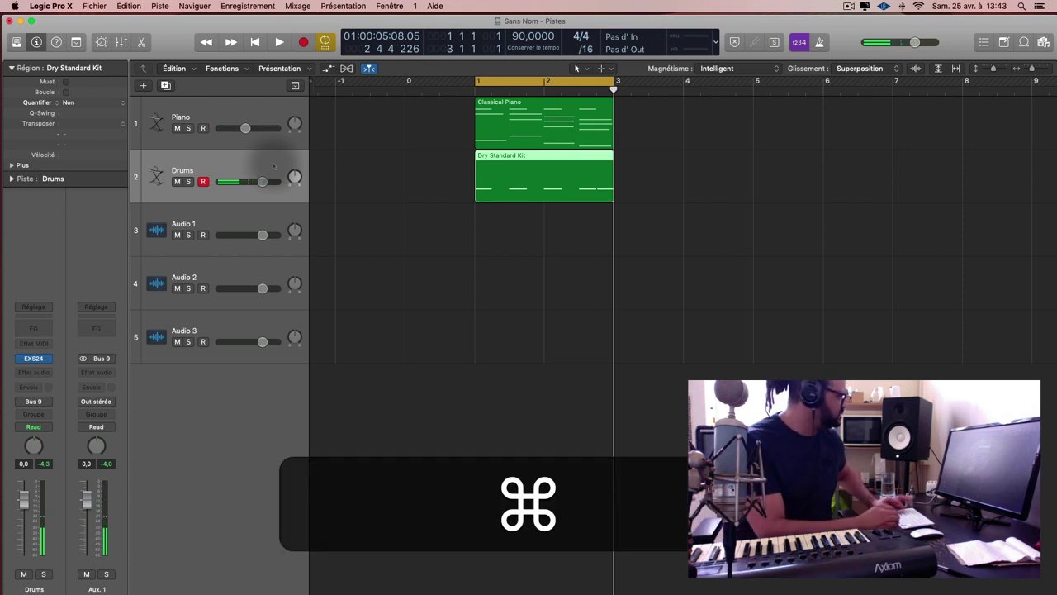
pyautogui.click(272, 165)
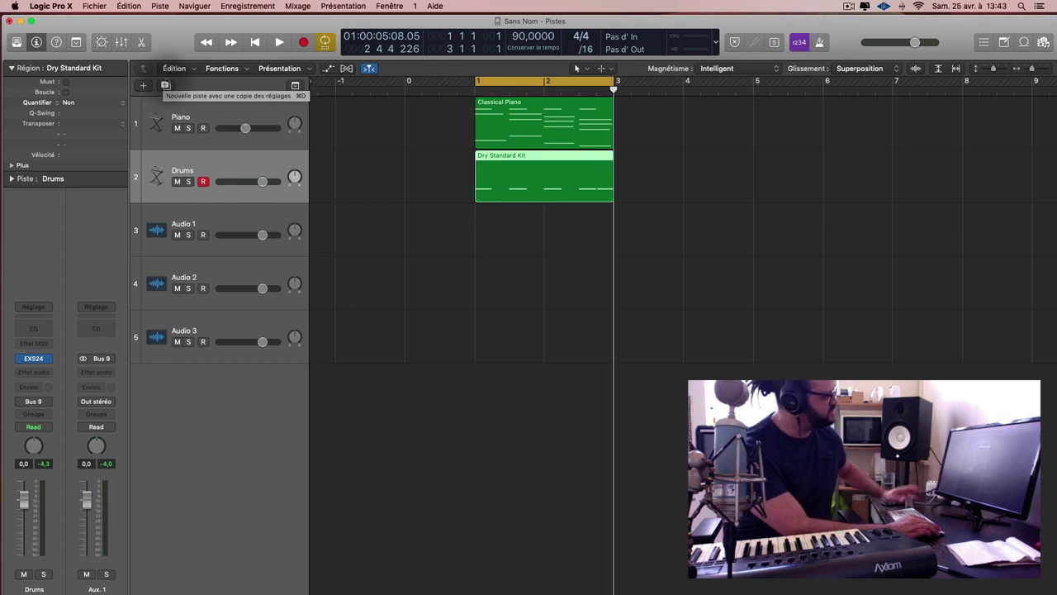
# Create a new track with a copy of the Drums track's settings and rehearse a C#1 drum part over the loop
pyautogui.click(165, 85)
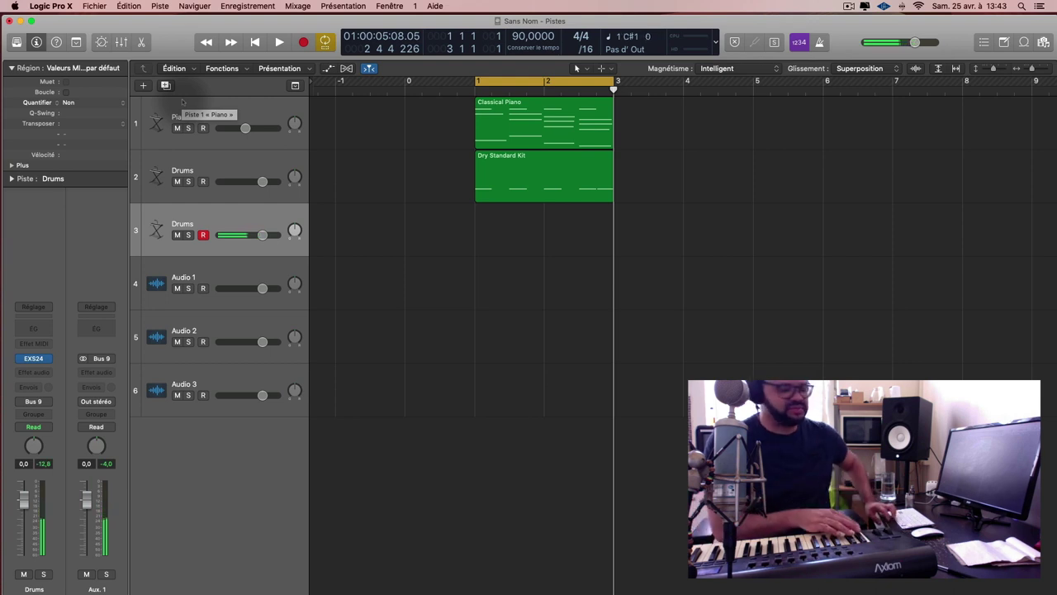
pyautogui.press('space')
pyautogui.press('space')
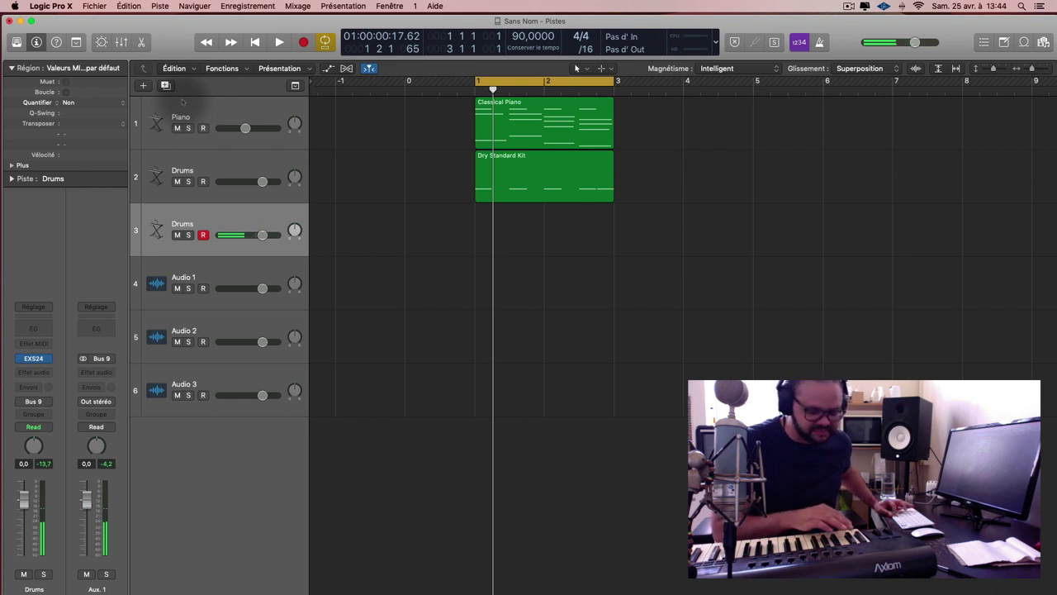
pyautogui.press('space')
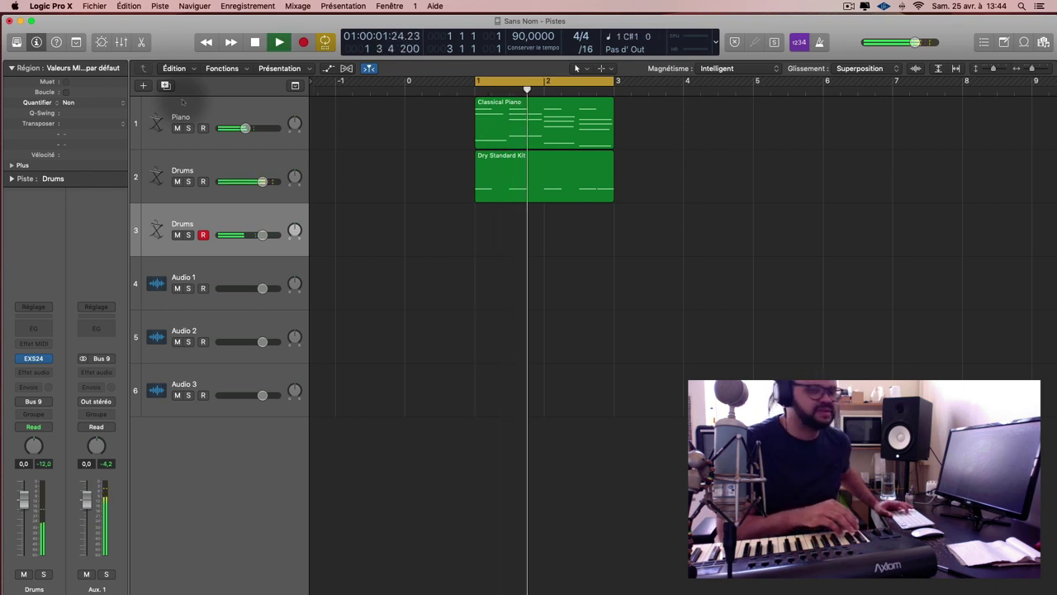
pyautogui.press('space')
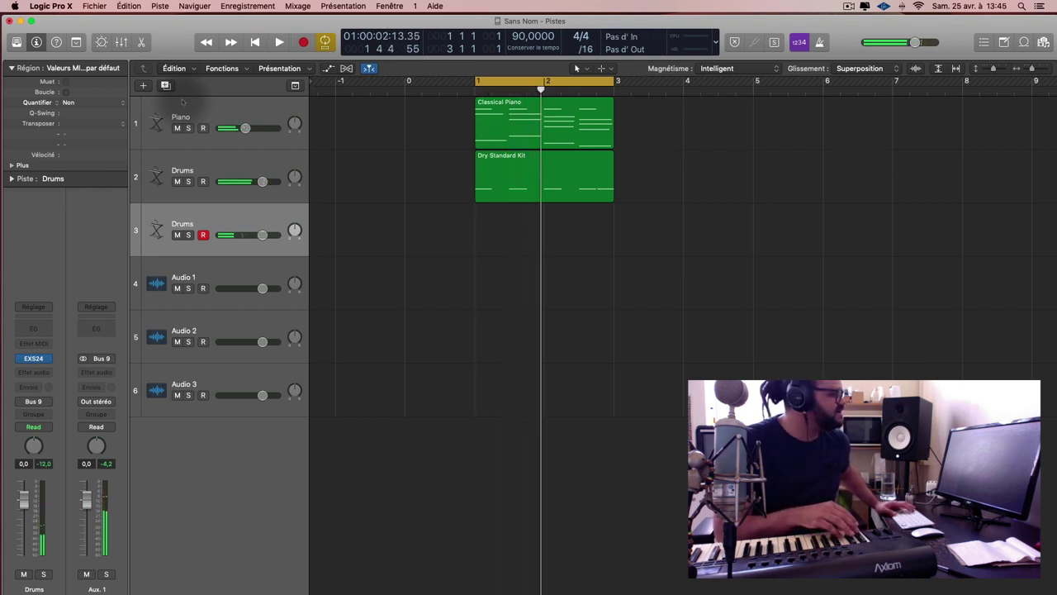
pyautogui.press('space')
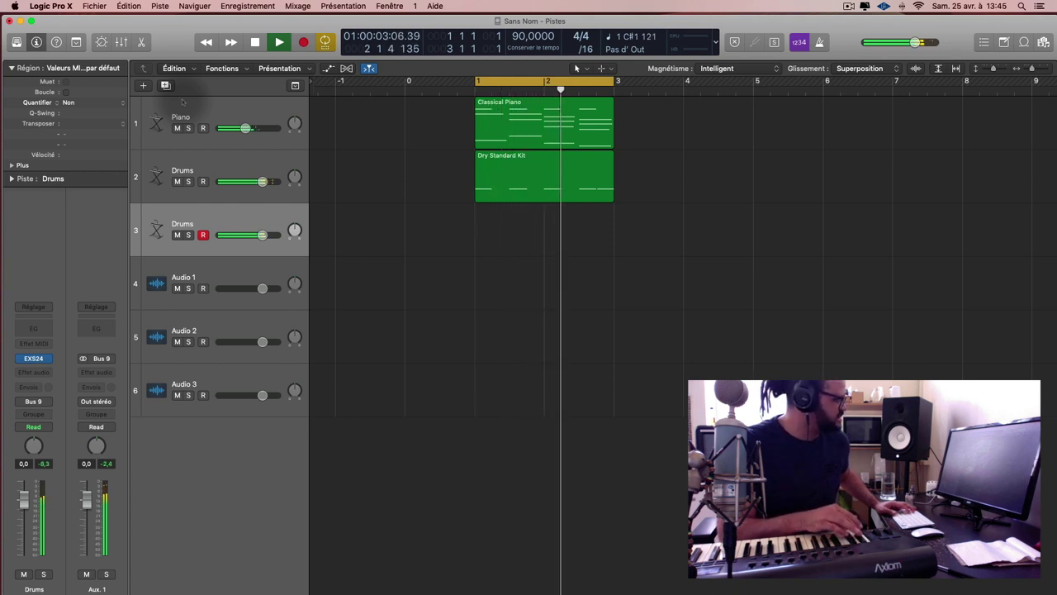
pyautogui.press('space')
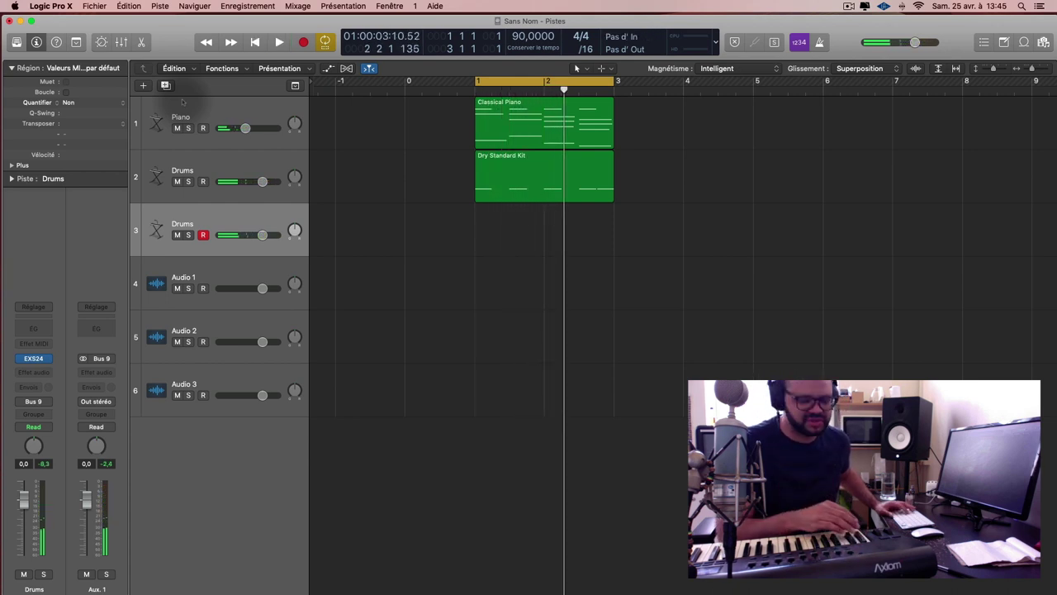
# Record the C#1 drum part on the second Drums track over the two-bar loop and select the recorded region
pyautogui.press('r')
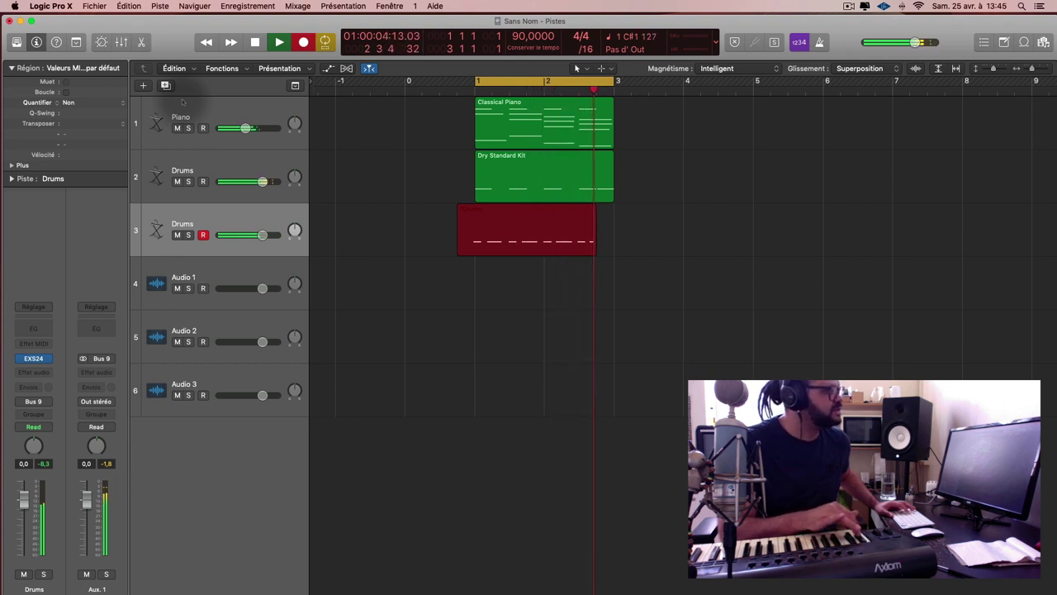
pyautogui.press('space')
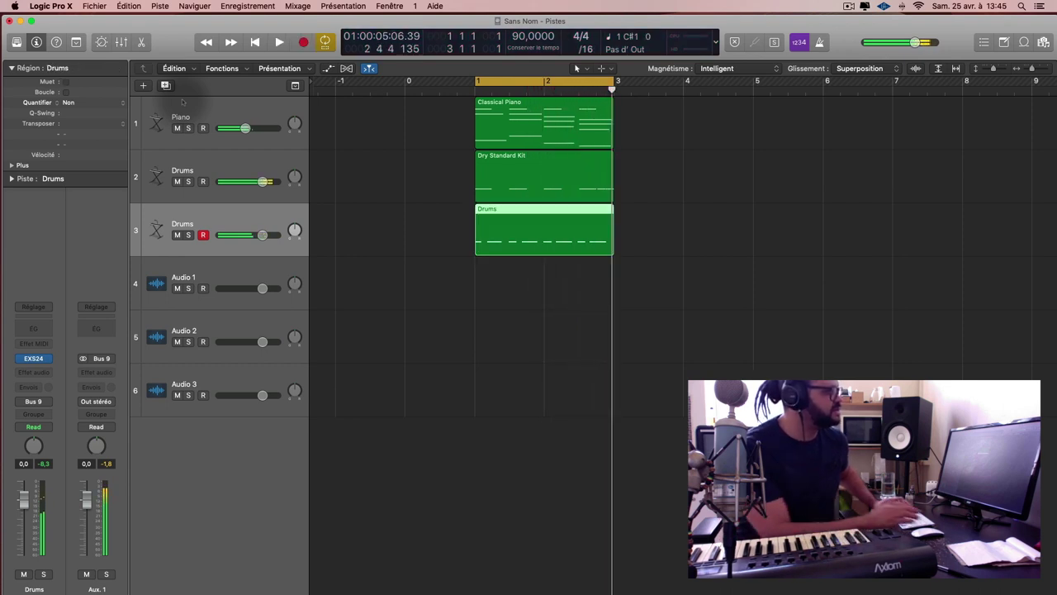
pyautogui.click(531, 247)
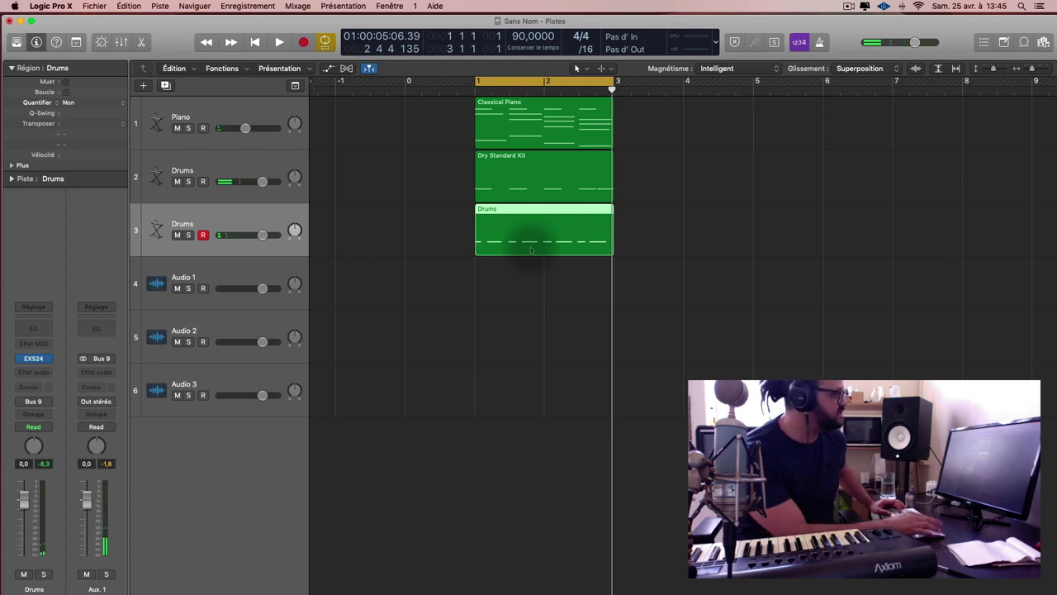
# Examine the notes of the Dry Standard Kit region in the Piano Roll, then close the editor
pyautogui.click(591, 179)
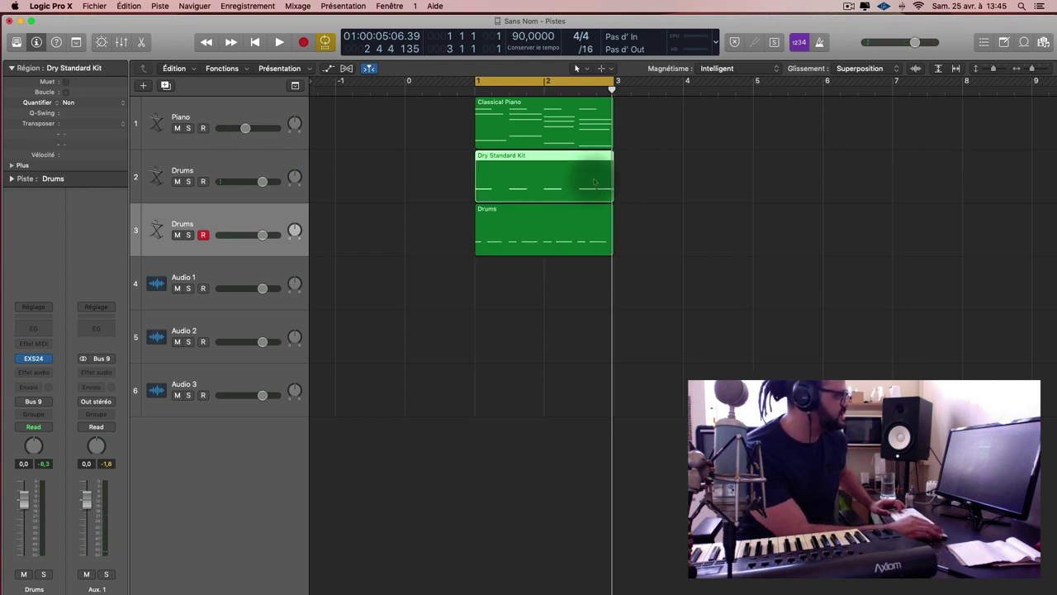
pyautogui.doubleClick(594, 181)
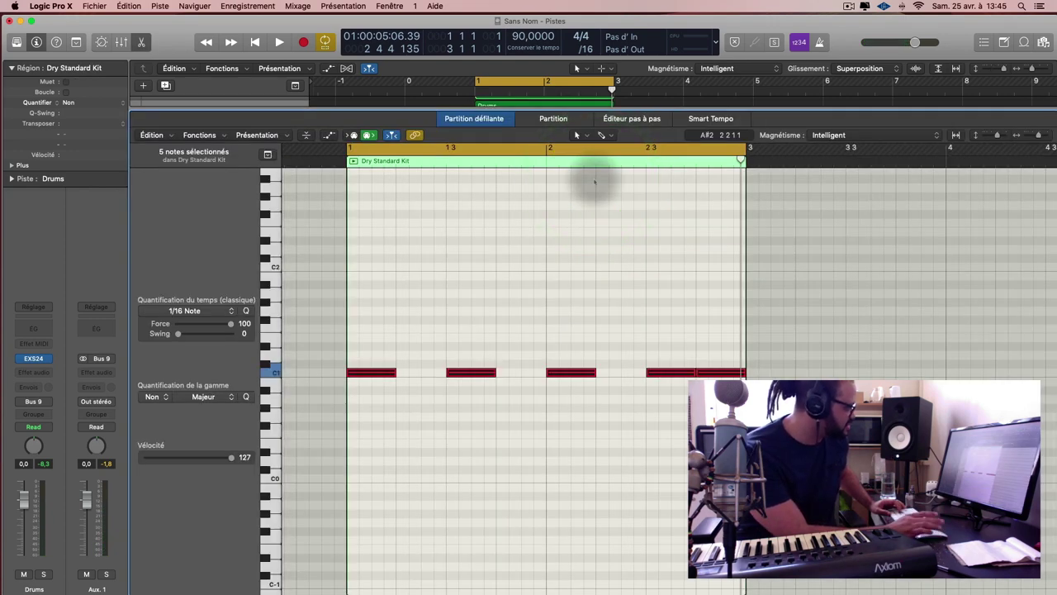
pyautogui.press('e')
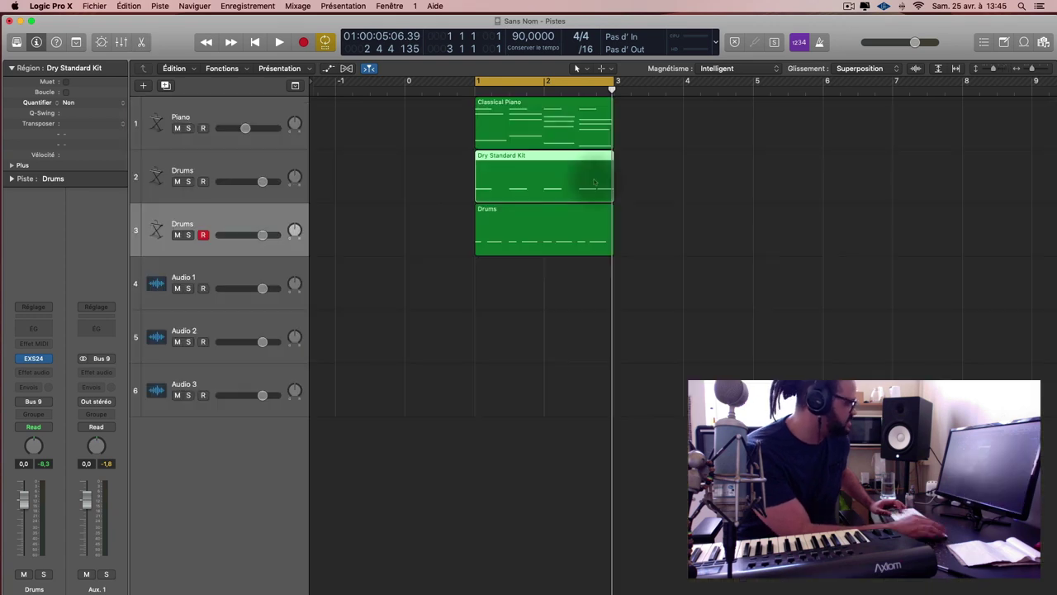
# Open the newly recorded Drums region in the Piano Roll
pyautogui.click(589, 223)
pyautogui.doubleClick(589, 224)
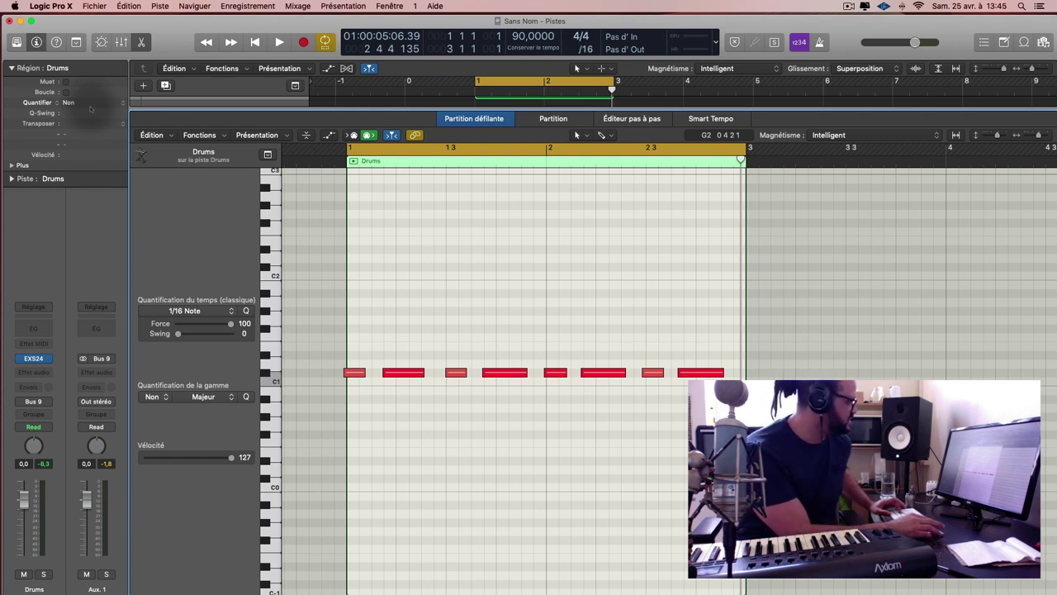
pyautogui.press('p')
pyautogui.doubleClick(543, 223)
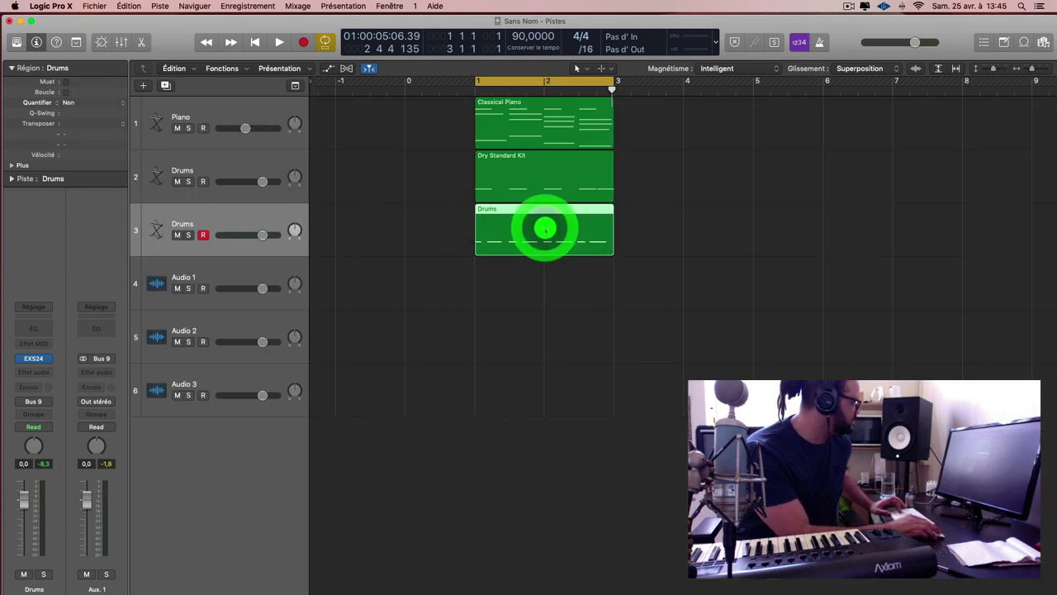
pyautogui.click(470, 327)
pyautogui.press('alt')
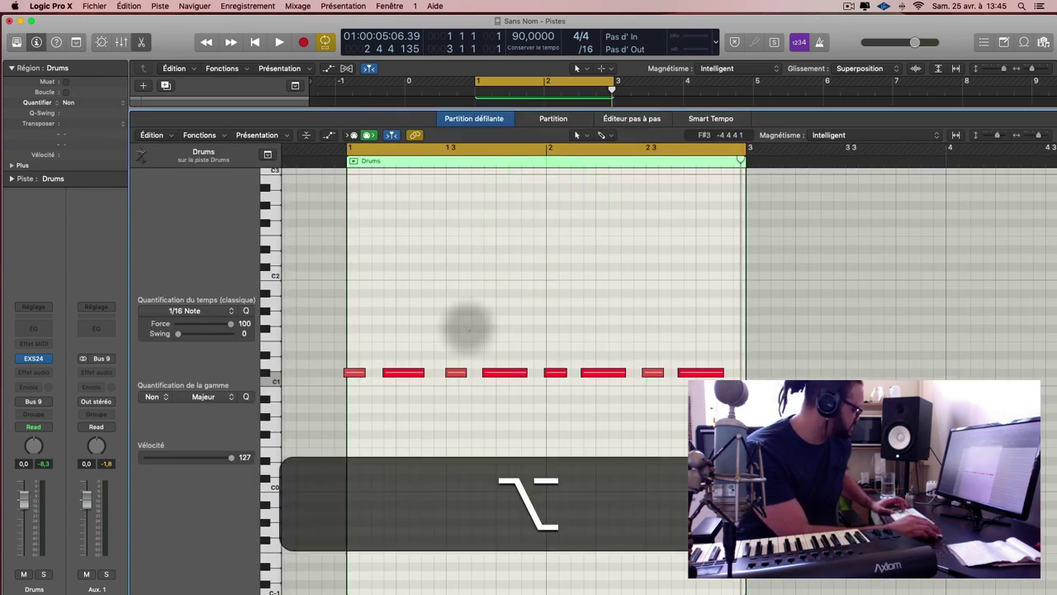
# Select all notes in the Drums region and quantize them to 1/16 Note
pyautogui.keyDown('alt'); pyautogui.click(467, 331); pyautogui.keyUp('alt')
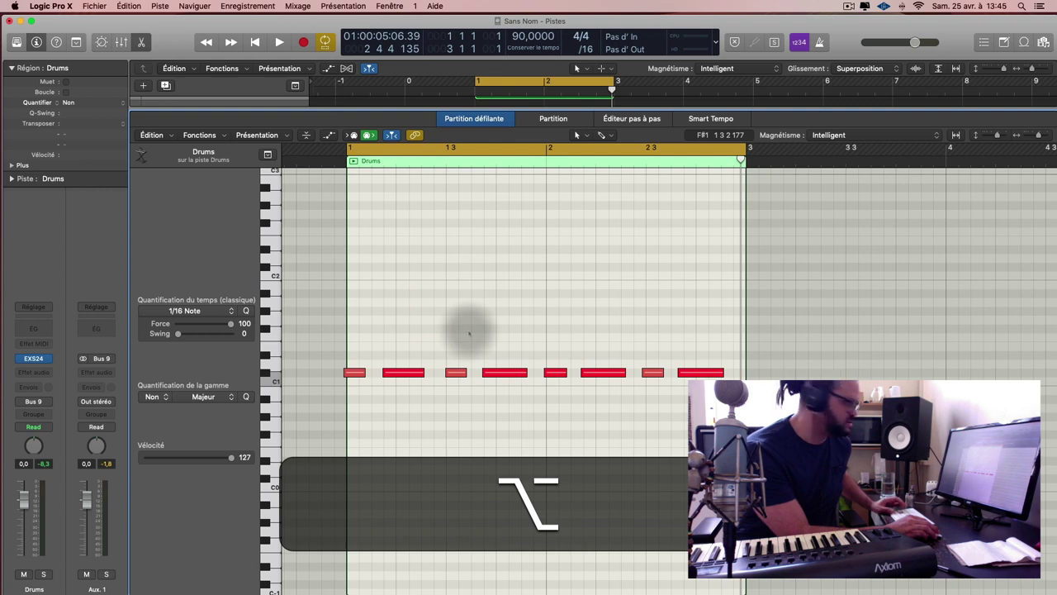
pyautogui.keyDown('alt'); pyautogui.click(474, 331); pyautogui.keyUp('alt')
pyautogui.press('shift')
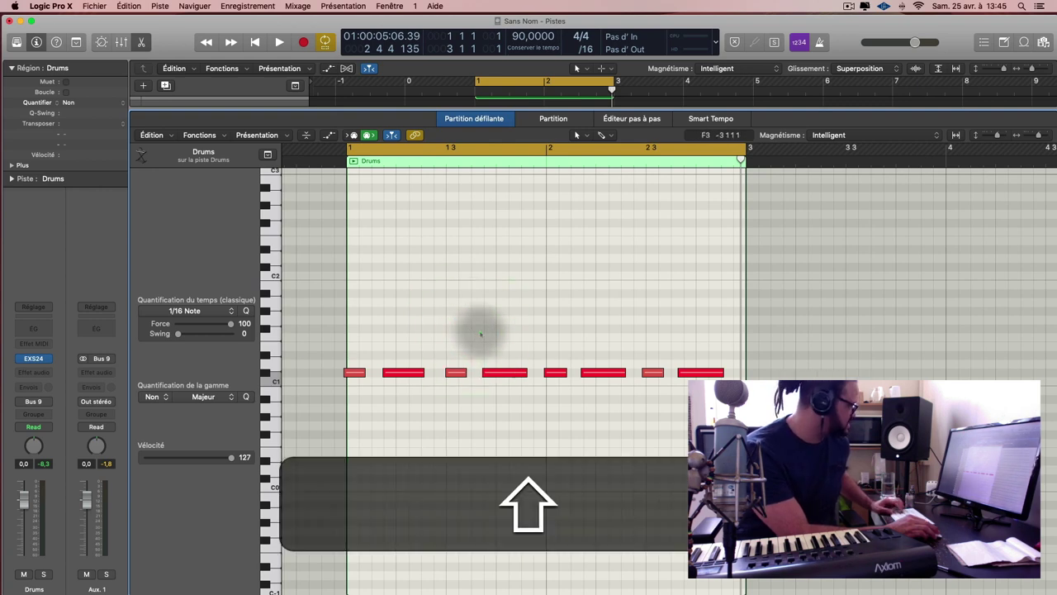
pyautogui.press('super+a')
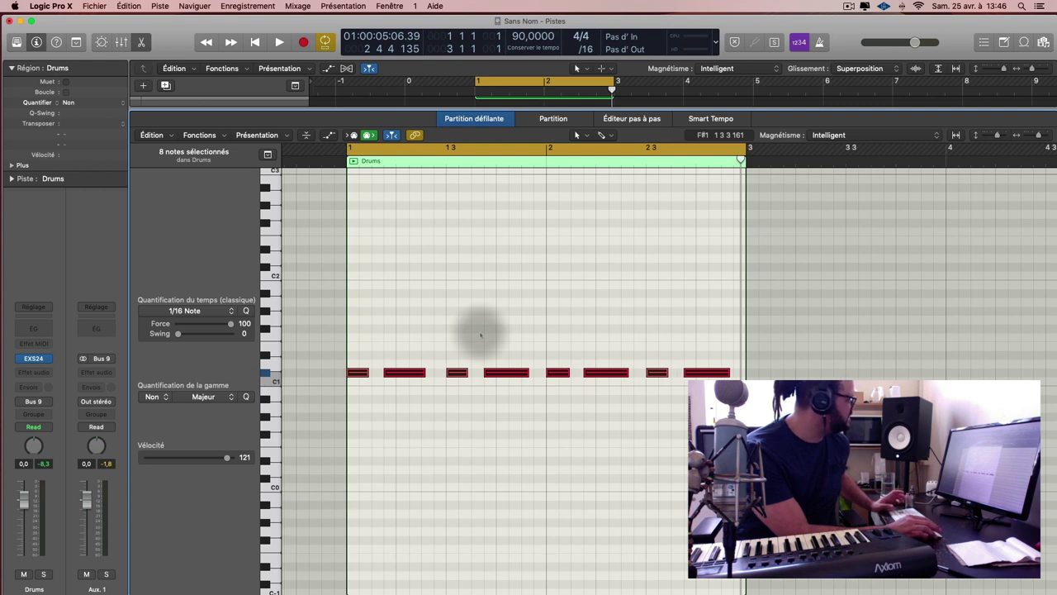
# Check the time quantization setting on the first drum note, then undo the quantization and deselect the notes
pyautogui.click(443, 330)
pyautogui.click(358, 372)
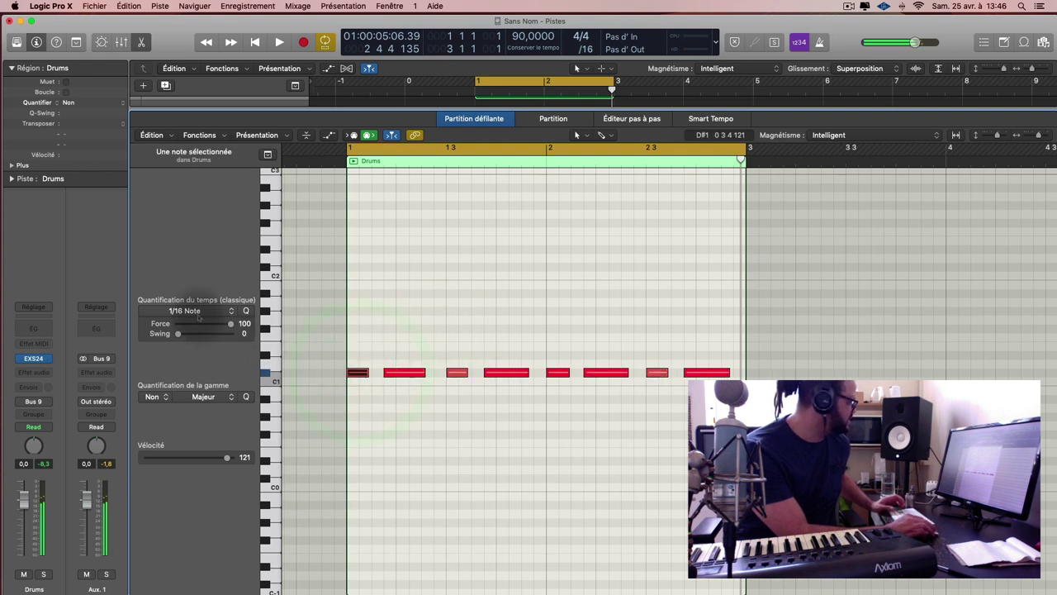
pyautogui.click(208, 312)
pyautogui.click(365, 368)
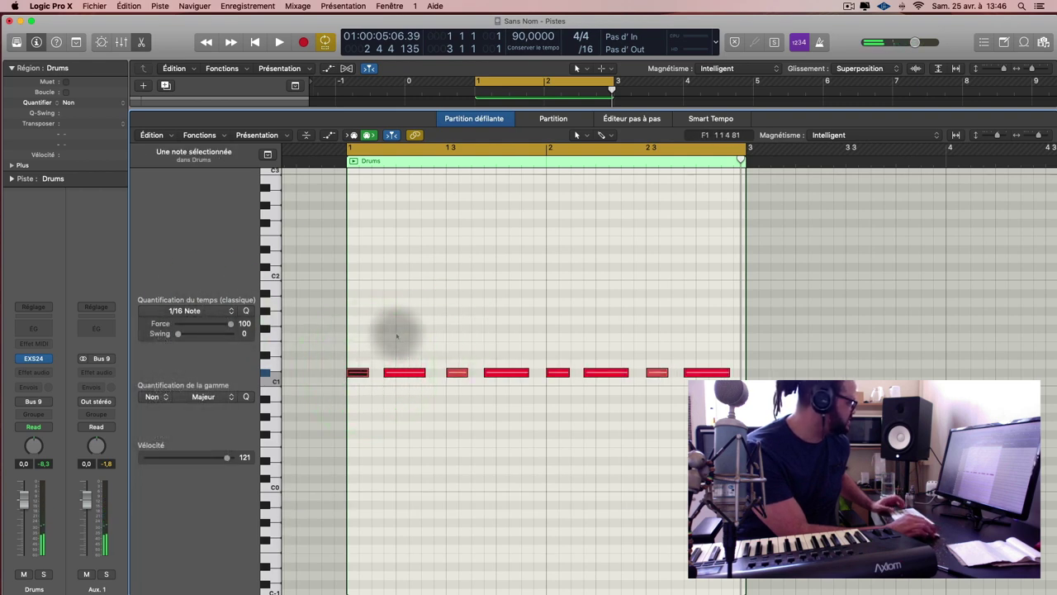
pyautogui.click(400, 331)
pyautogui.press('super+a')
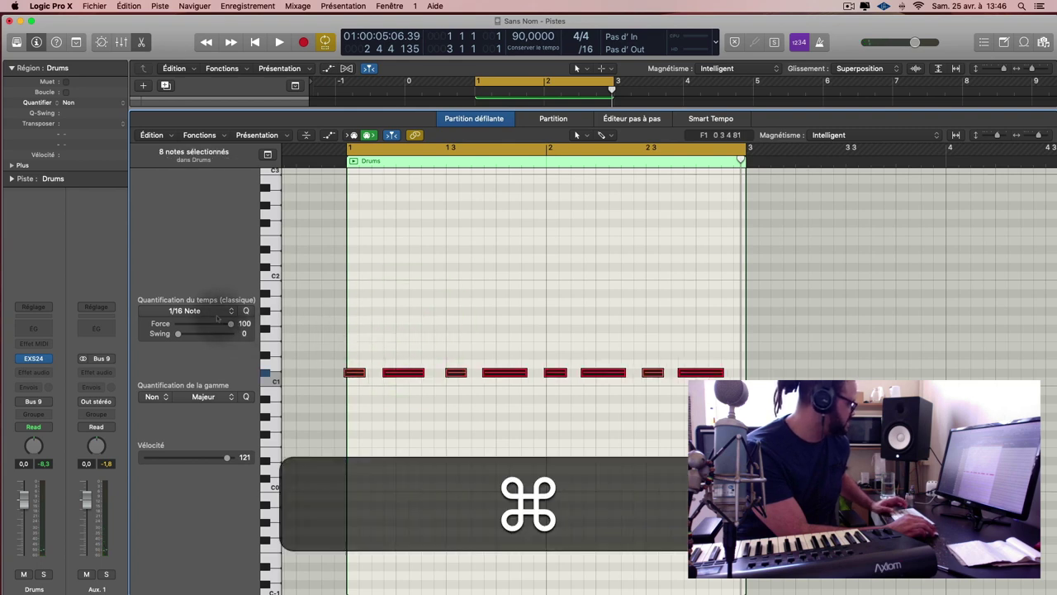
pyautogui.click(405, 323)
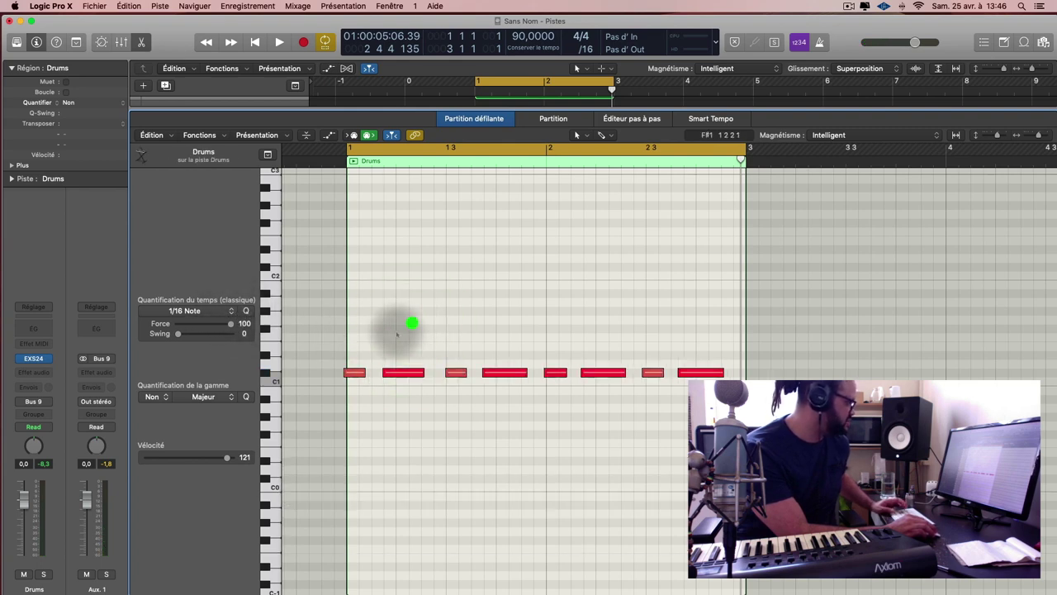
# Select every note in the Drums region and apply 1/16 Note time quantization at full strength
pyautogui.moveTo(356, 334); pyautogui.dragTo(706, 402)
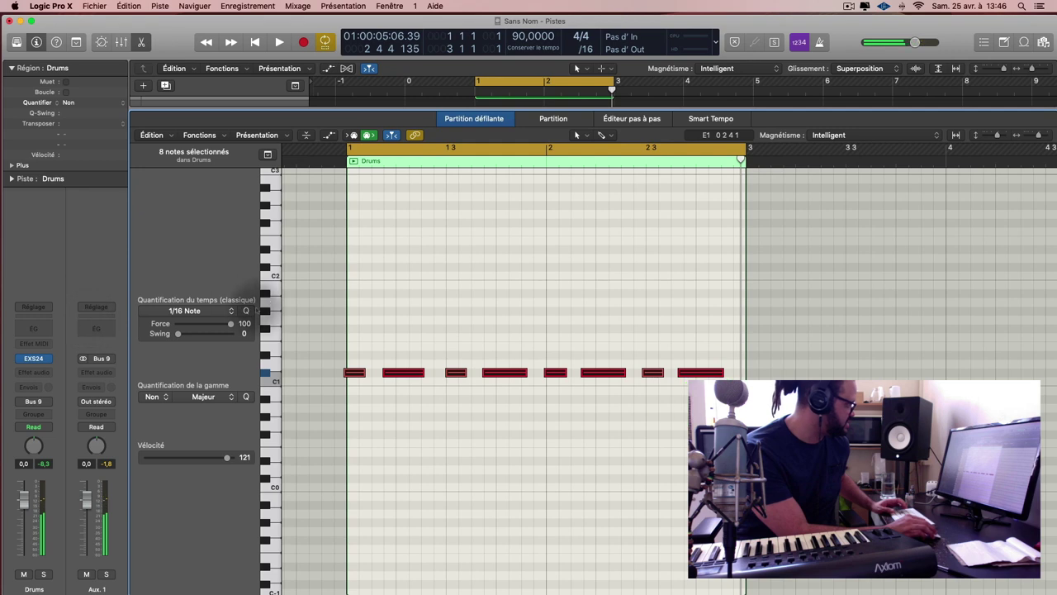
pyautogui.click(226, 311)
pyautogui.click(194, 378)
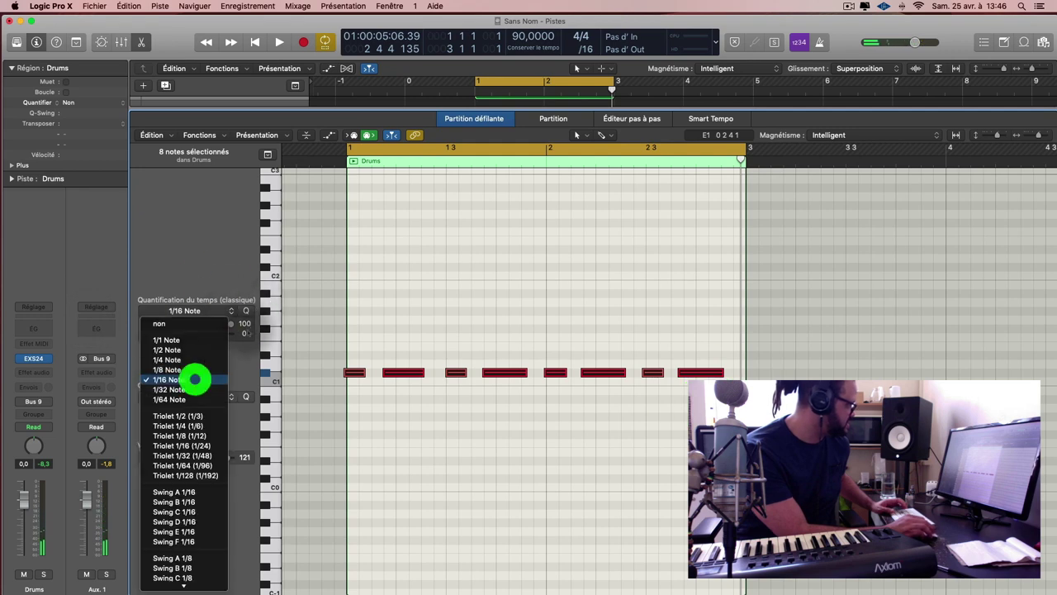
pyautogui.click(246, 310)
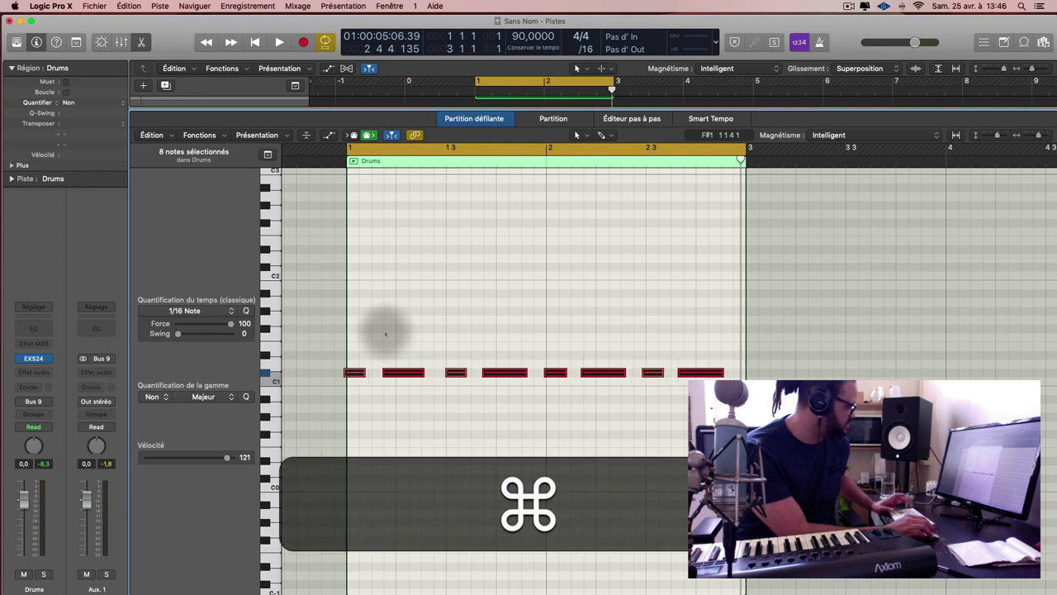
pyautogui.click(245, 311)
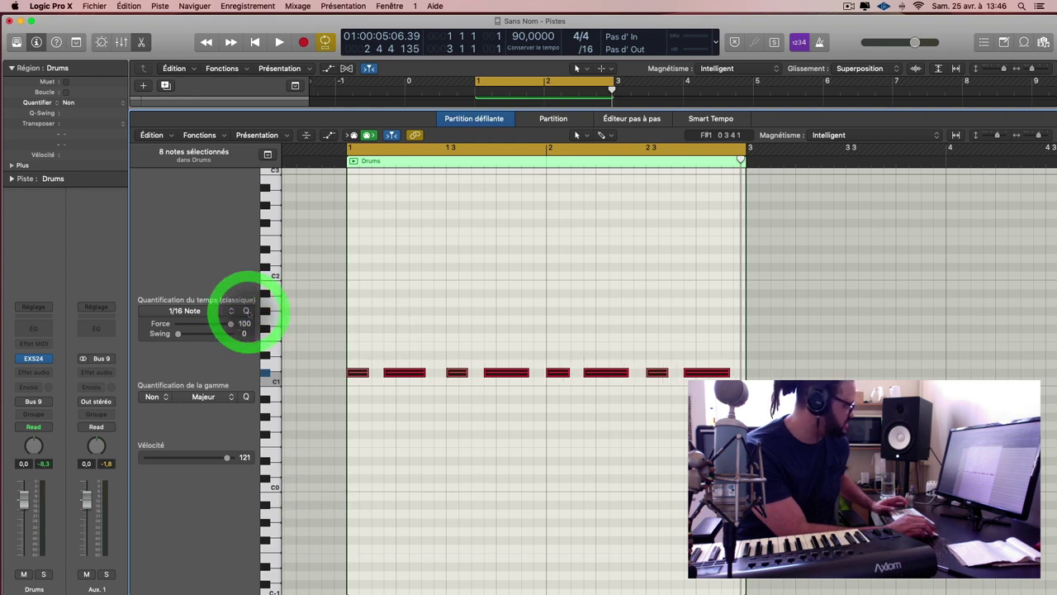
# View the region's Quantize options without changing them and play the loop to check the quantized drum part
pyautogui.click(70, 102)
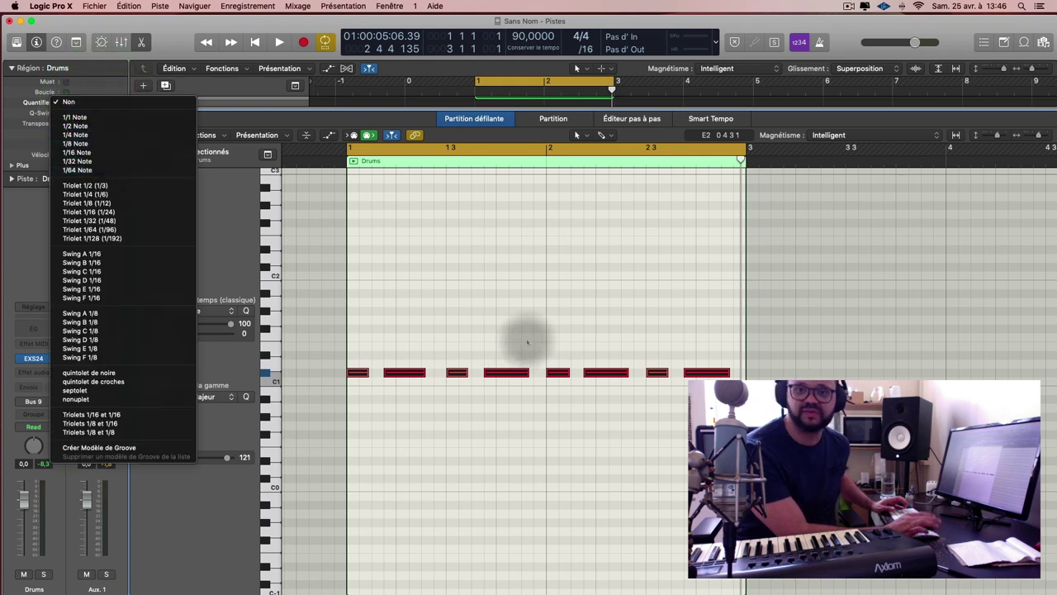
pyautogui.click(698, 363)
pyautogui.press('space')
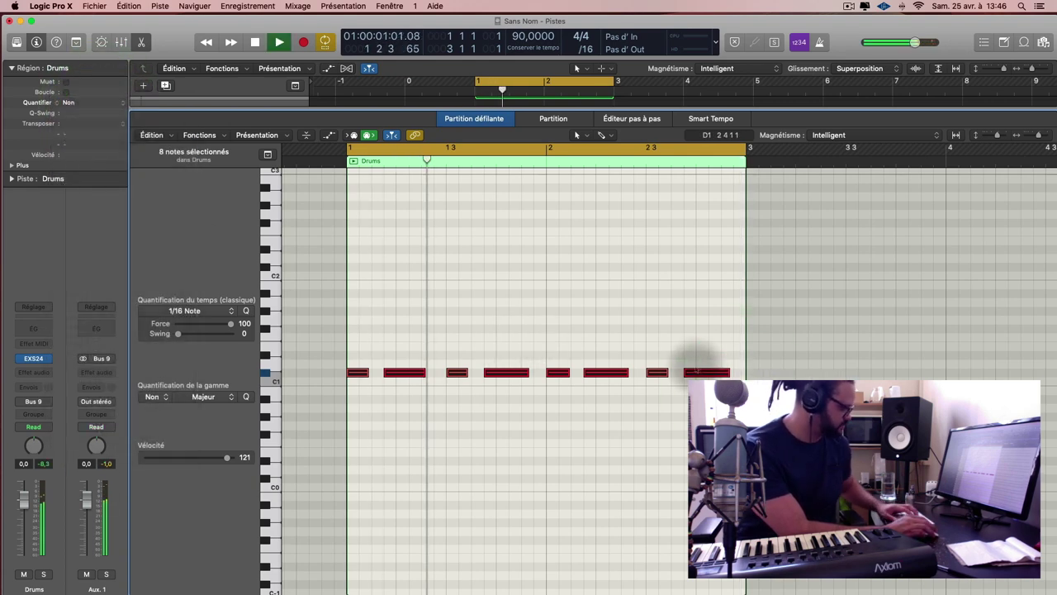
pyautogui.press('e')
pyautogui.press('e')
pyautogui.press('space')
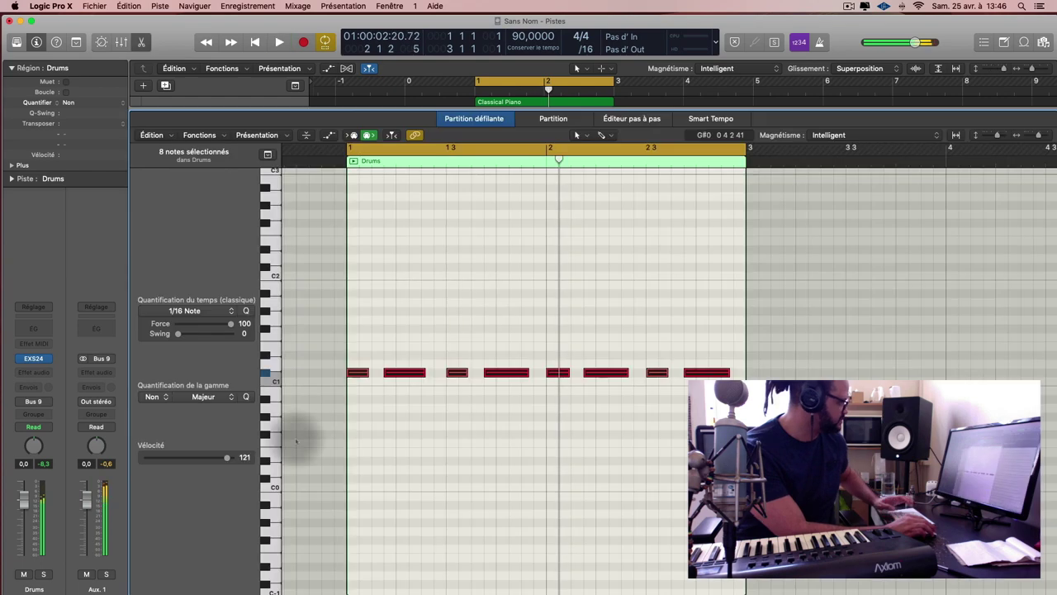
# Try adjusting the velocity of all the Drums region's notes, then deselect them
pyautogui.moveTo(227, 458); pyautogui.dragTo(339, 450)
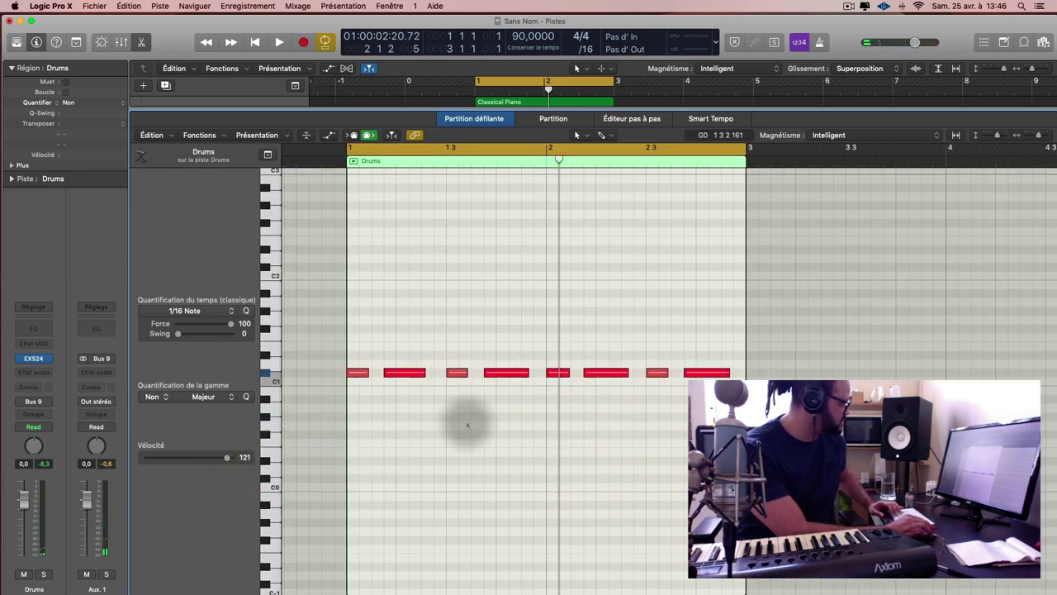
pyautogui.moveTo(342, 315); pyautogui.dragTo(773, 423)
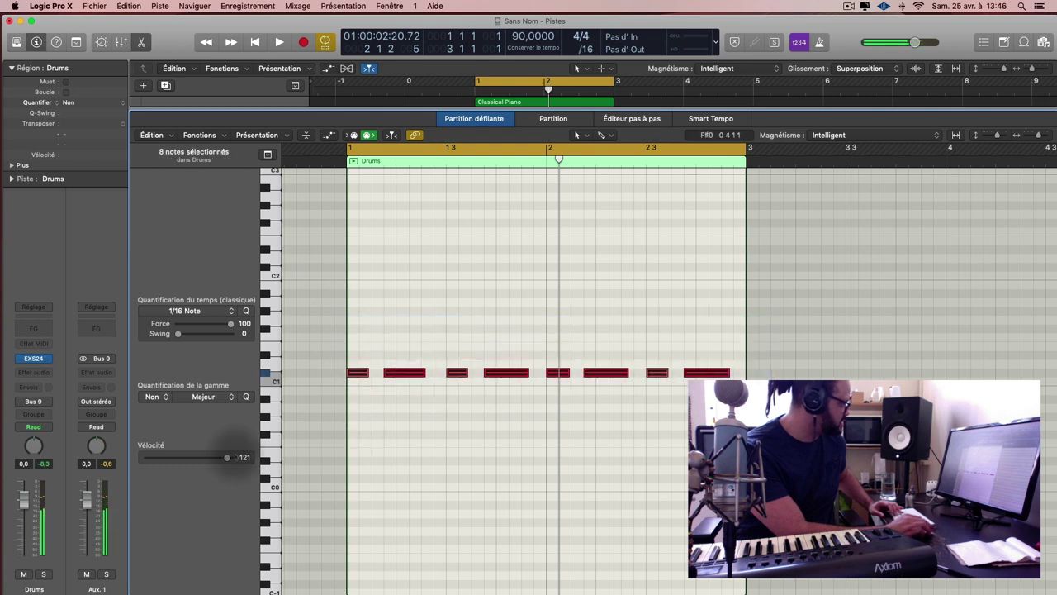
pyautogui.click(496, 432)
# Play the loop with the quantized drum part, hide the Piano Roll and stop playback
pyautogui.press('space')
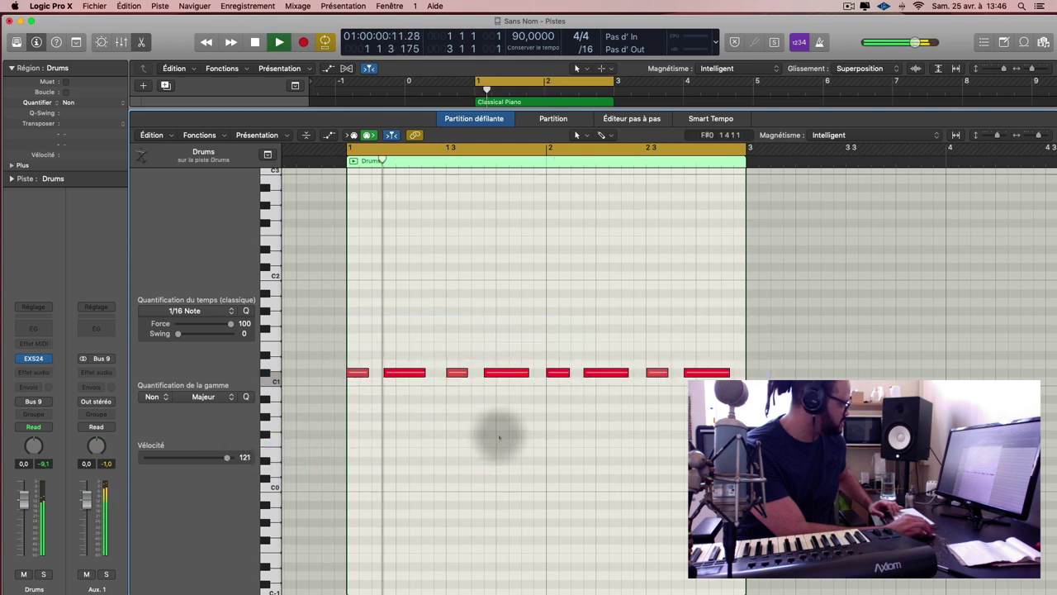
pyautogui.press('e')
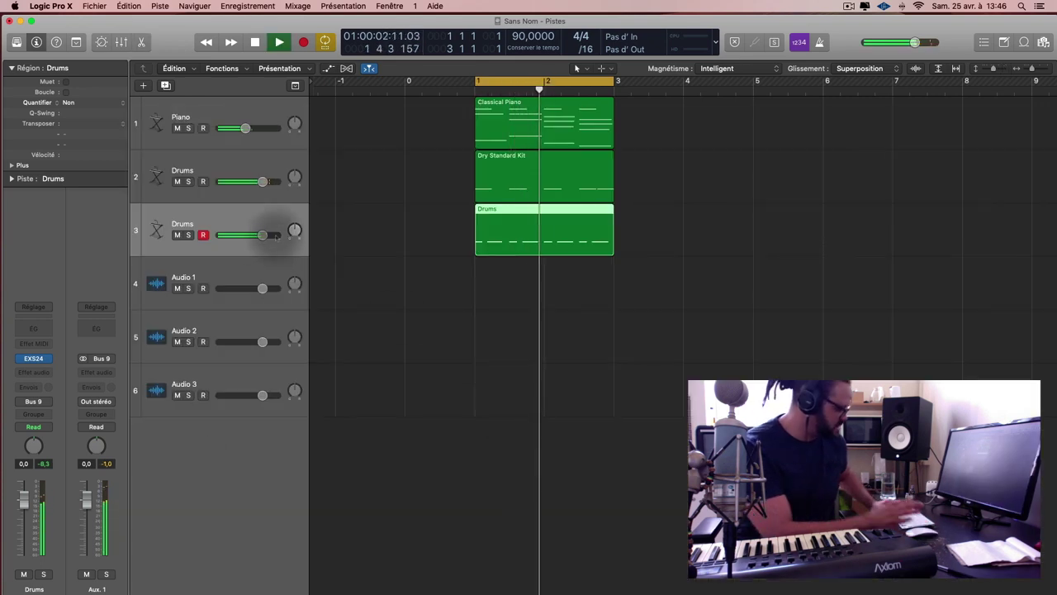
pyautogui.press('space')
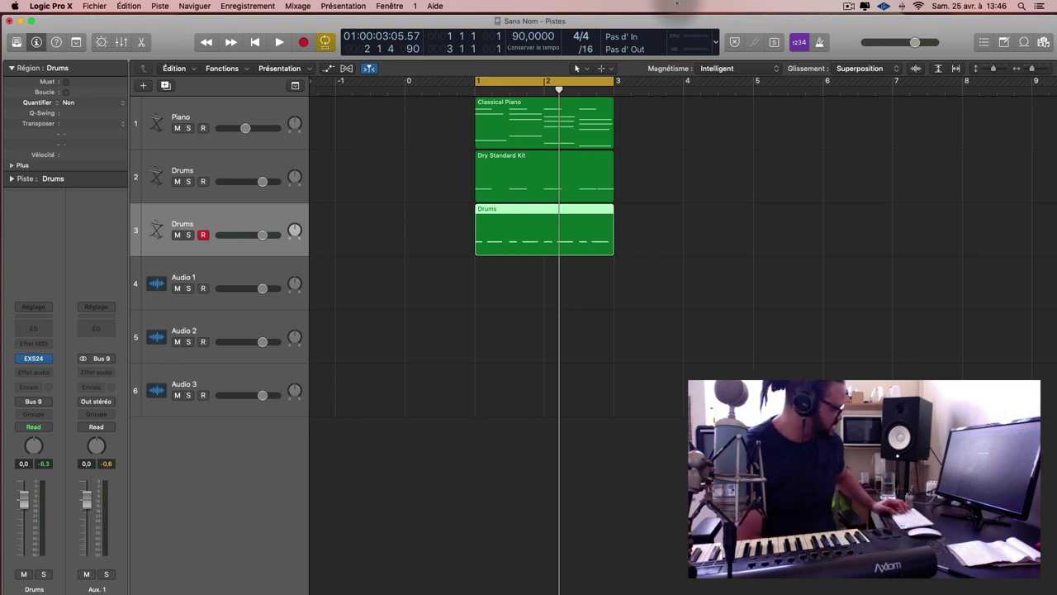
pyautogui.press('super')
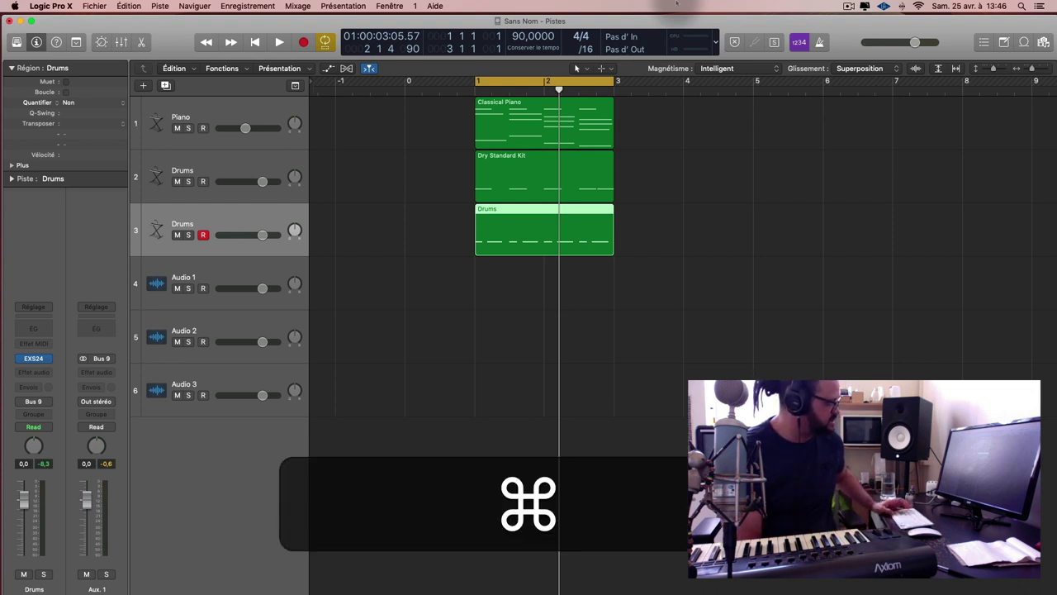
# Duplicate the Drums track as track 4 and rehearse another drum part on it over the loop
pyautogui.press('super+d')
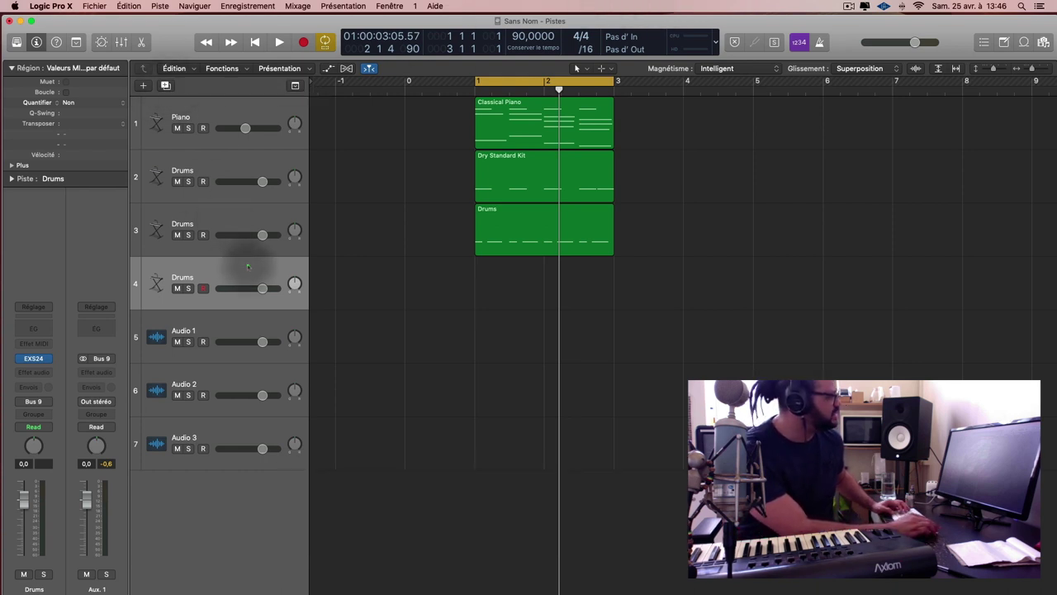
pyautogui.click(256, 219)
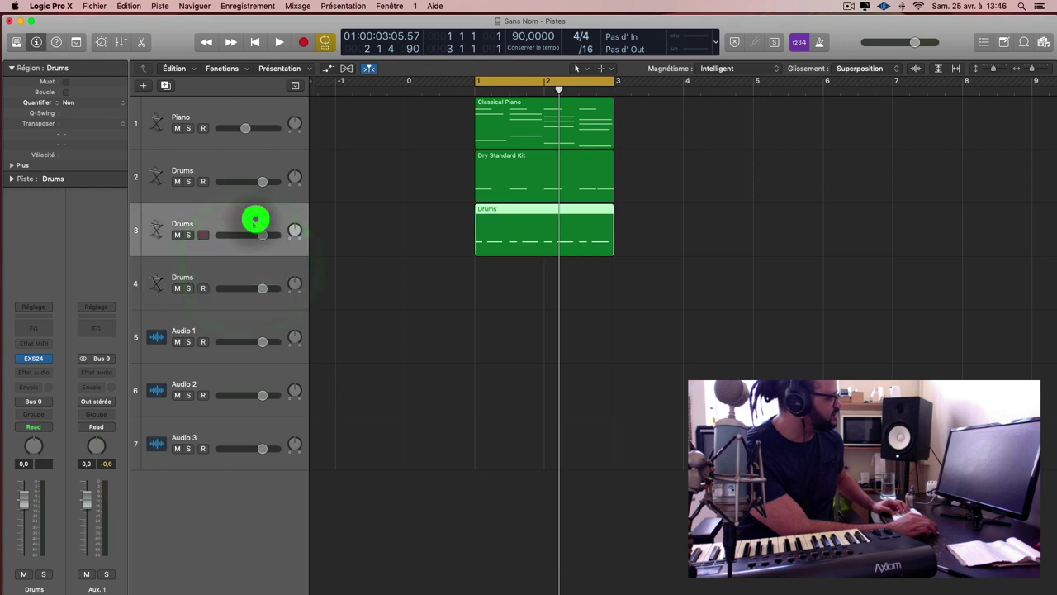
pyautogui.click(264, 267)
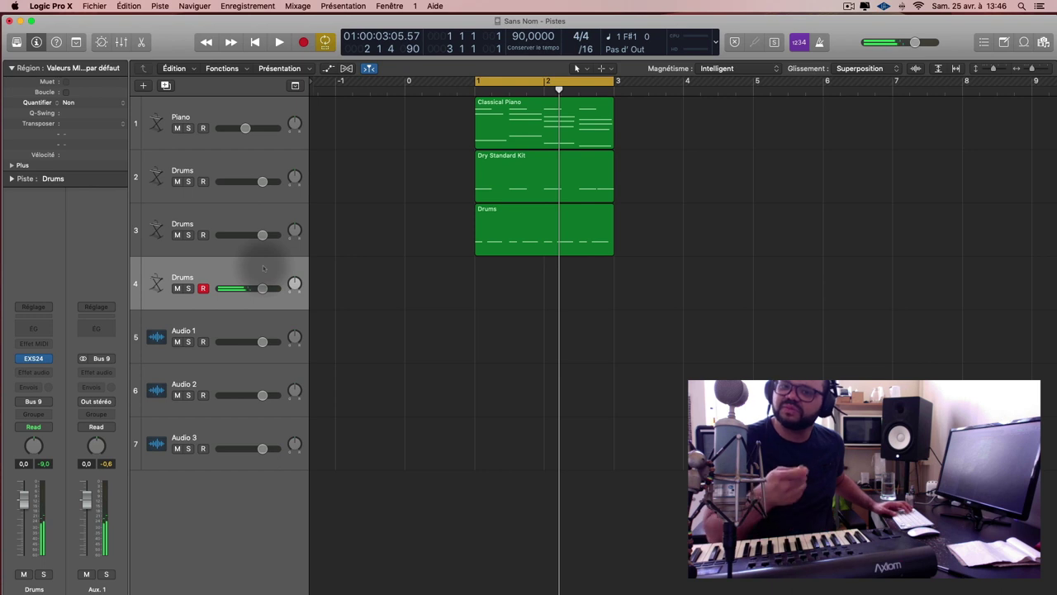
pyautogui.press('space')
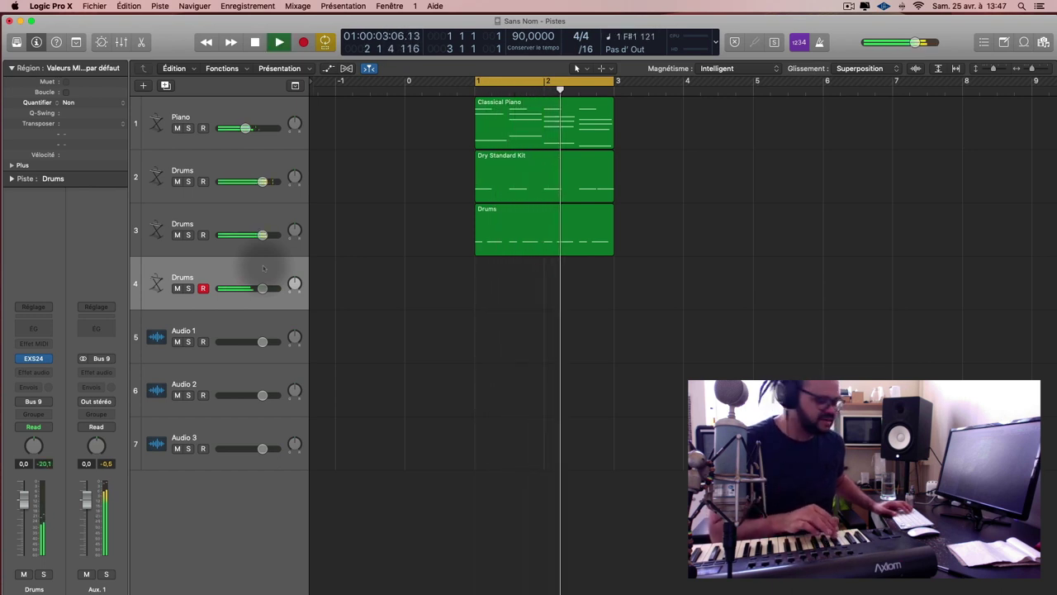
pyautogui.press('space')
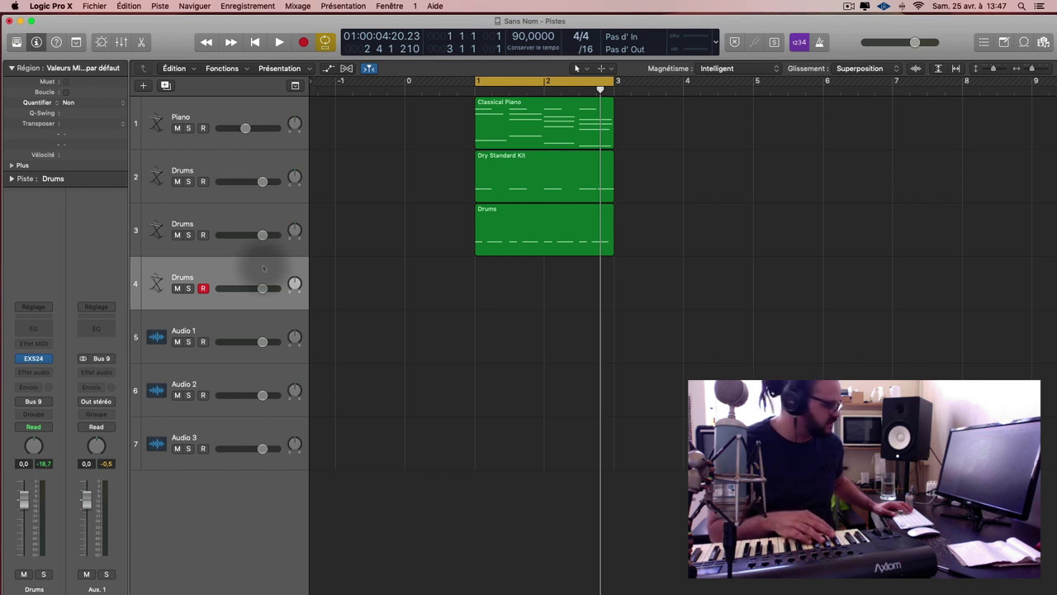
# Record the drum part on track 4 over the two-bar loop and quantize its region to 1/16 Note
pyautogui.press('r')
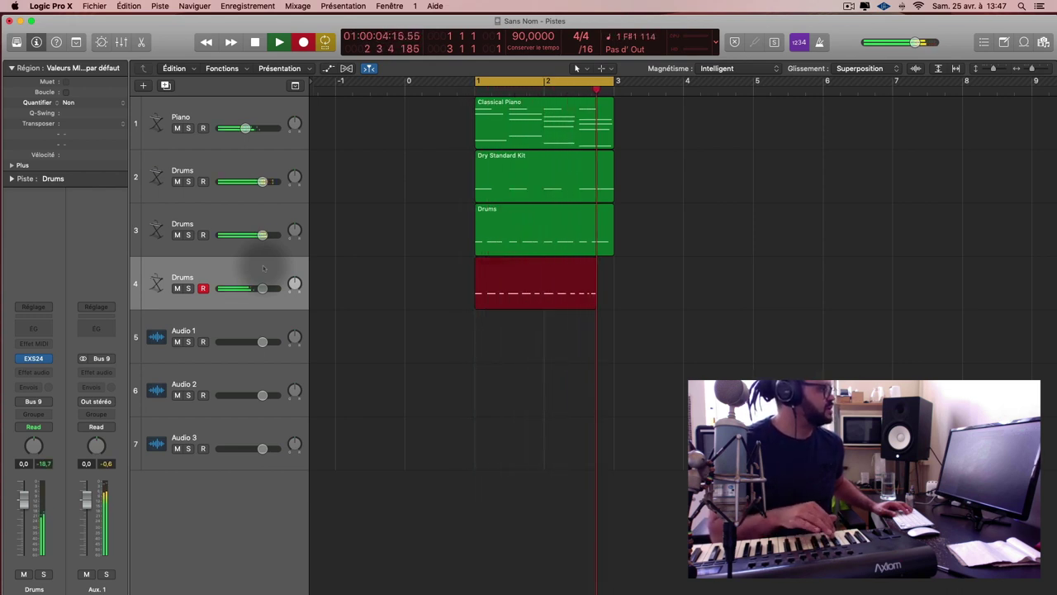
pyautogui.press('space')
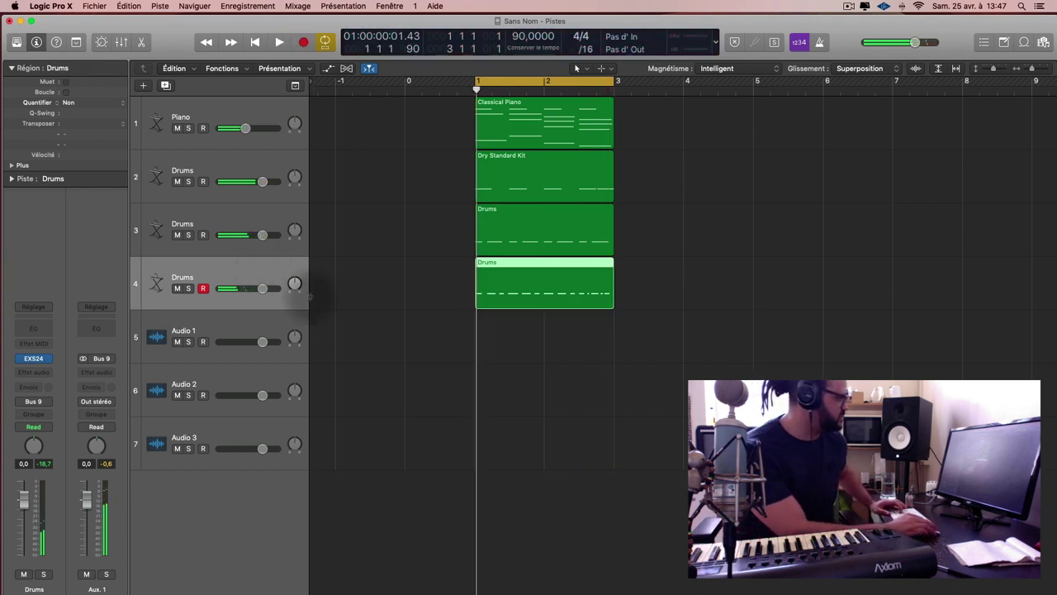
pyautogui.click(545, 283)
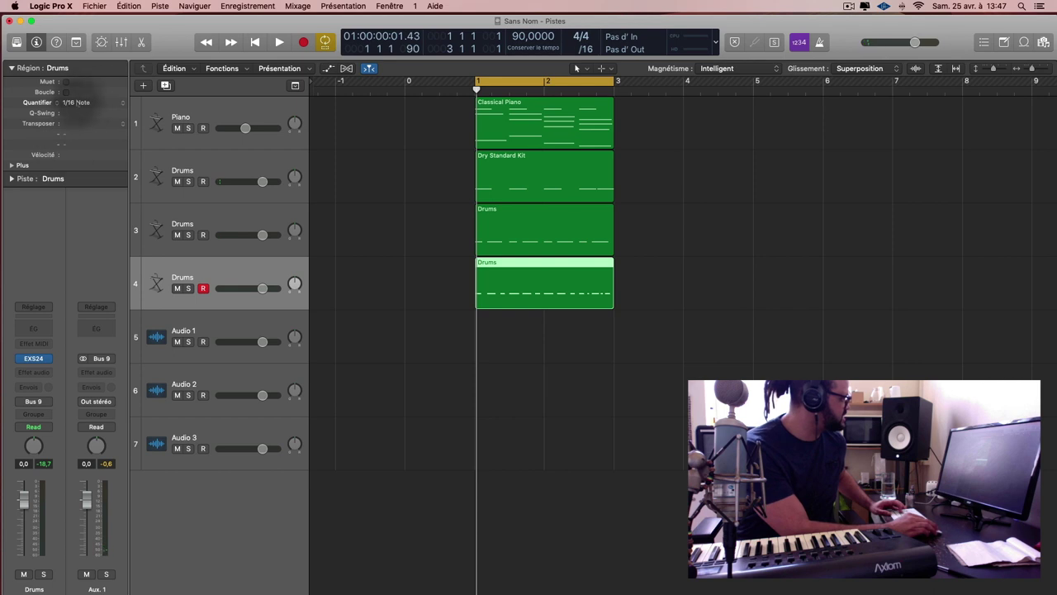
pyautogui.press('super+z')
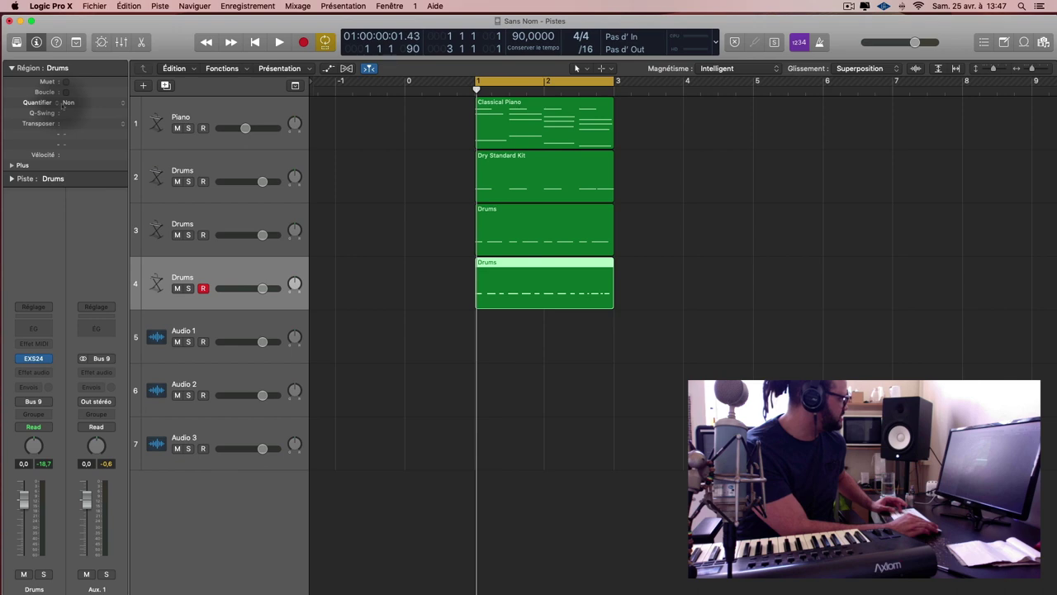
pyautogui.click(573, 281)
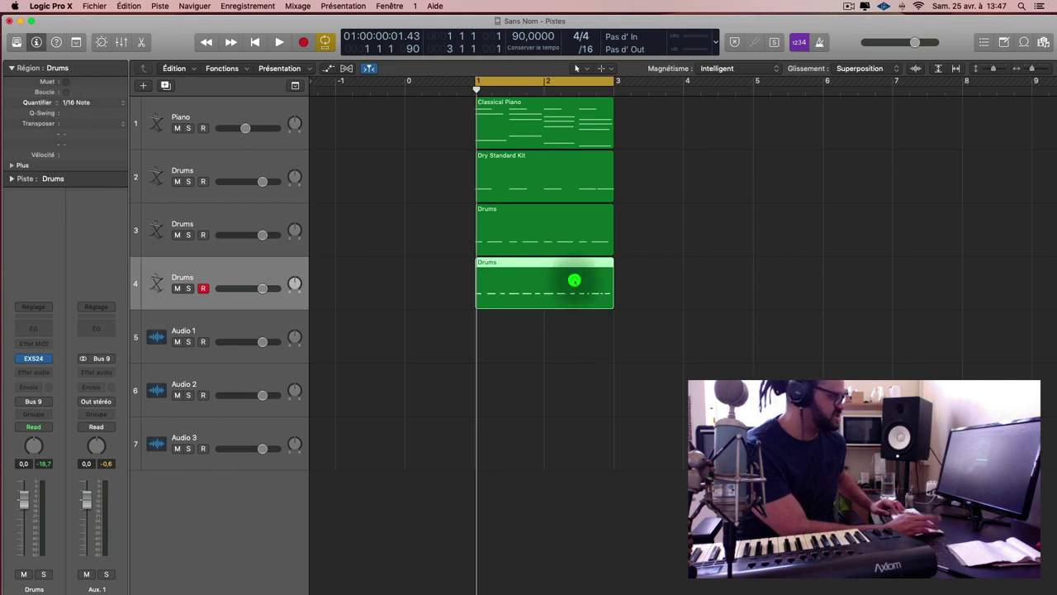
# Play the loop and inspect the track 4 region's quantized notes in the Piano Roll, returning to the tracks for another listen
pyautogui.press('space')
pyautogui.doubleClick(575, 282)
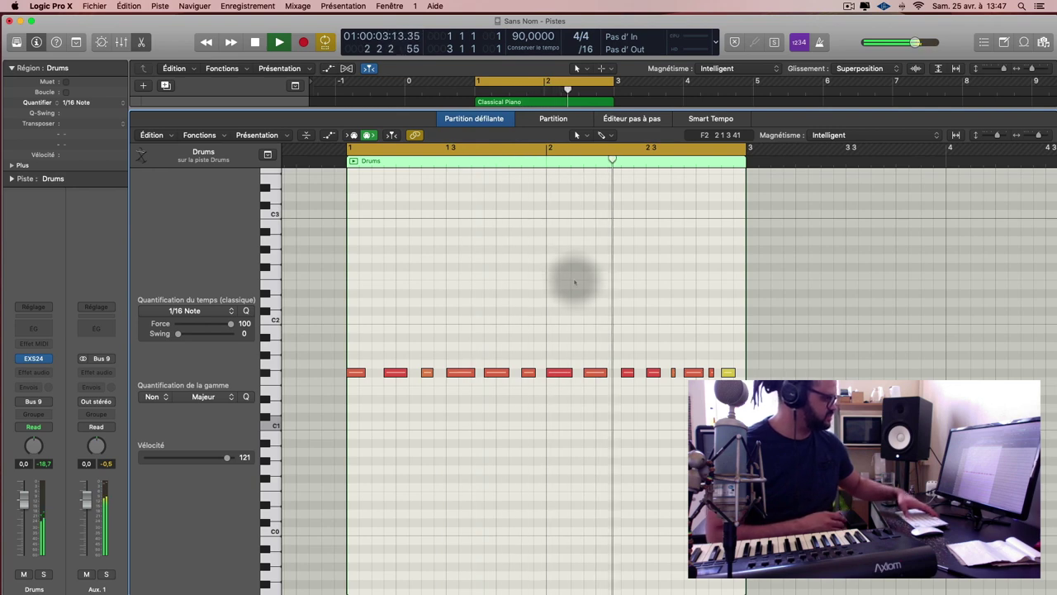
pyautogui.press('space')
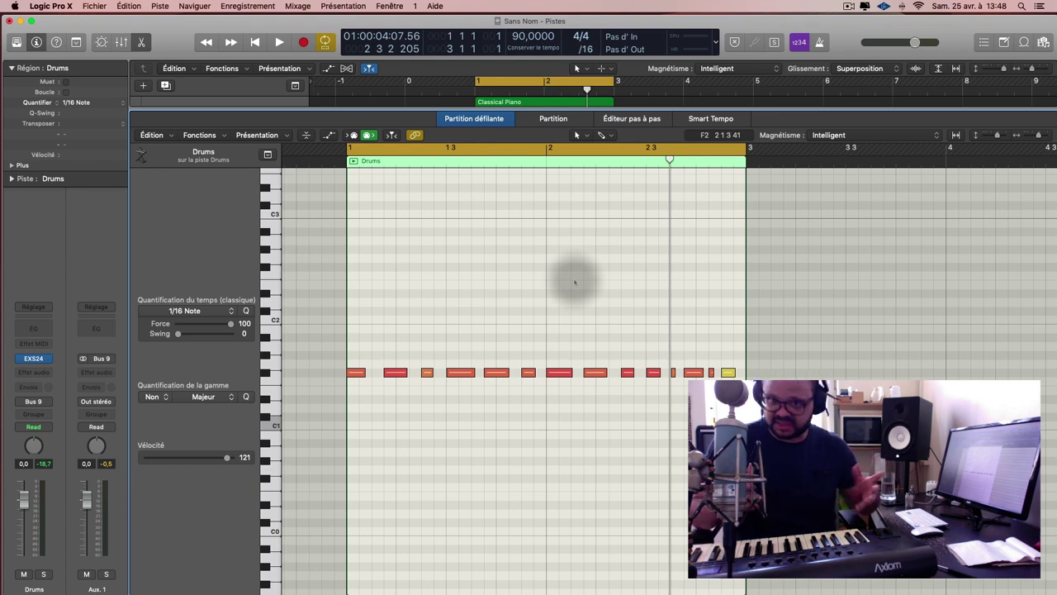
pyautogui.doubleClick(575, 283)
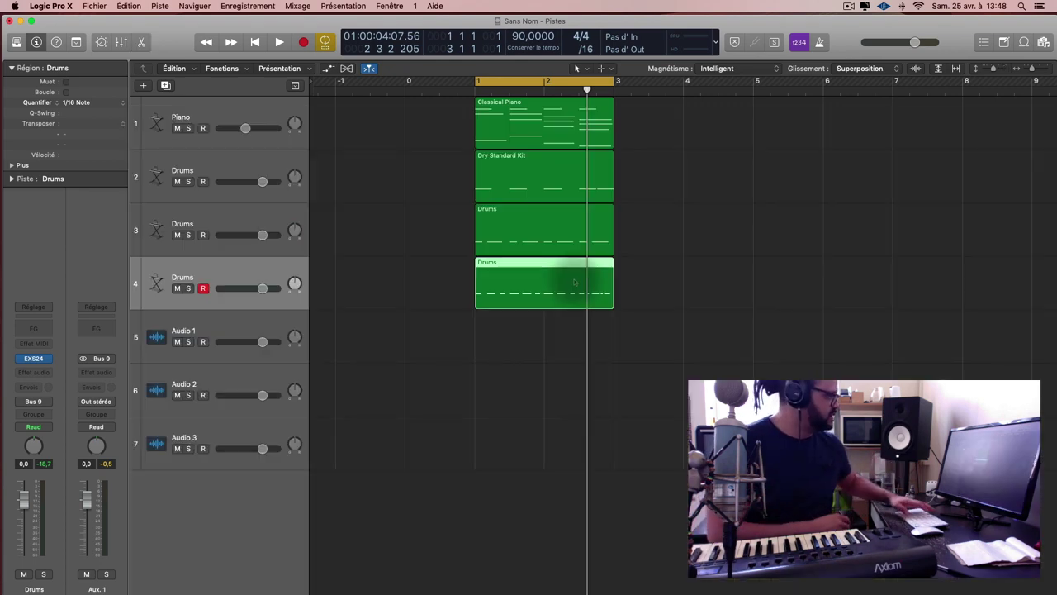
pyautogui.press('space')
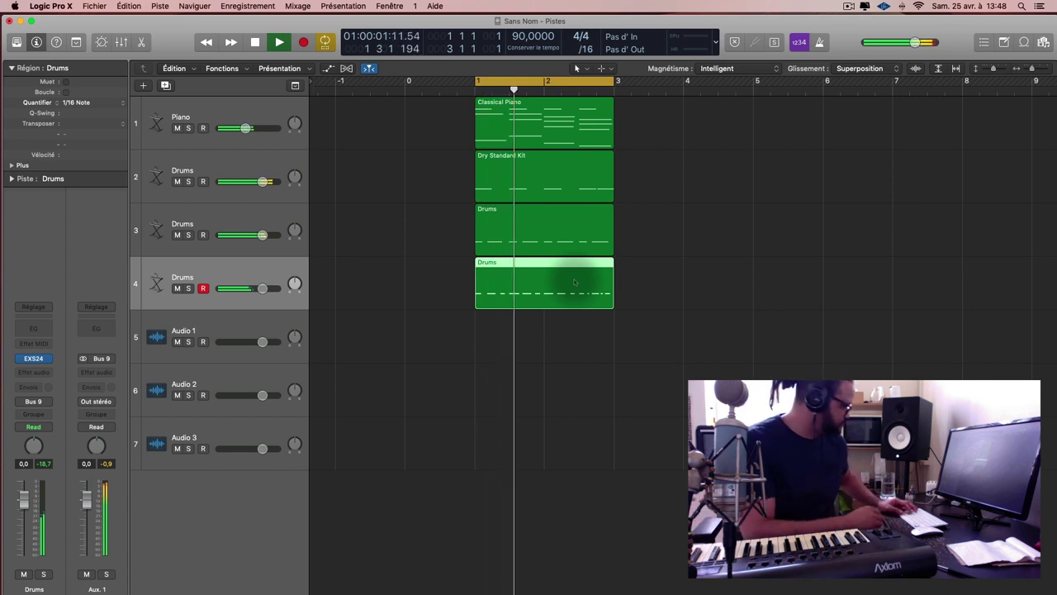
# Duplicate the Drums track as track 5 during playback and rehearse a new drum part over the loop
pyautogui.press('super+d')
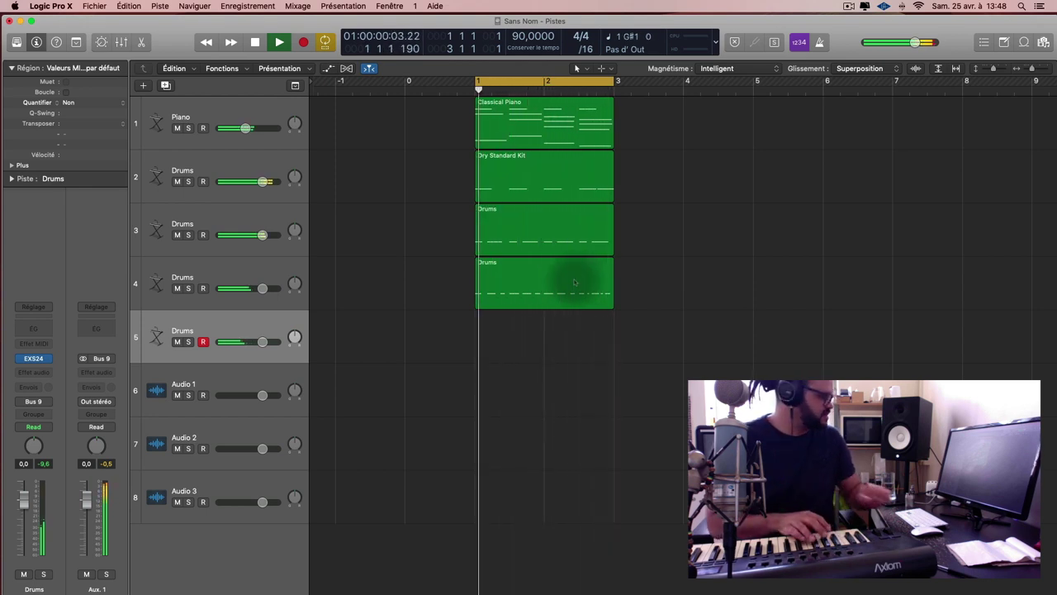
pyautogui.press('d')
pyautogui.press('d')
pyautogui.press('space')
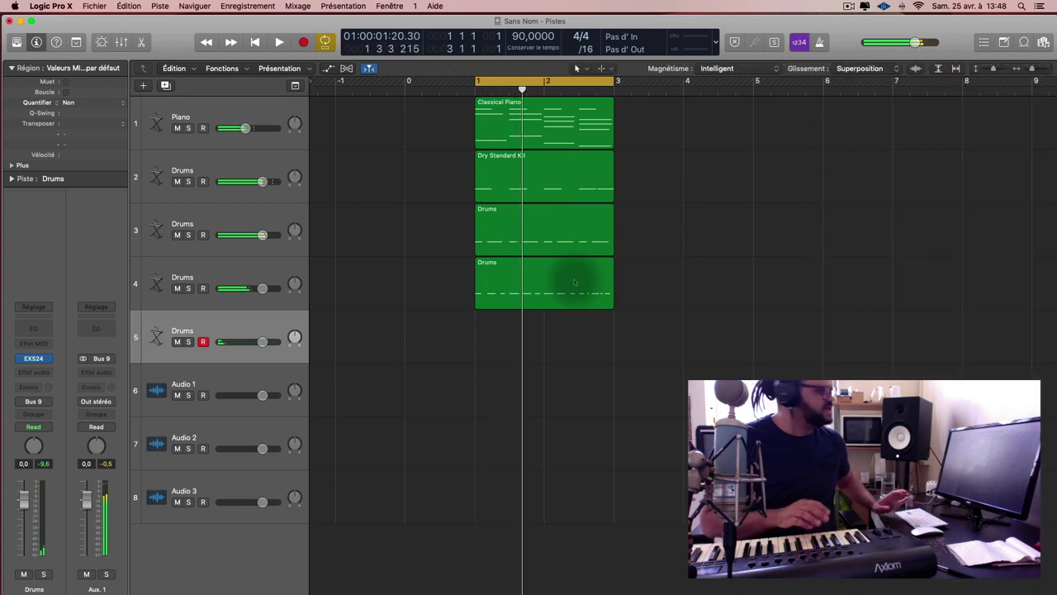
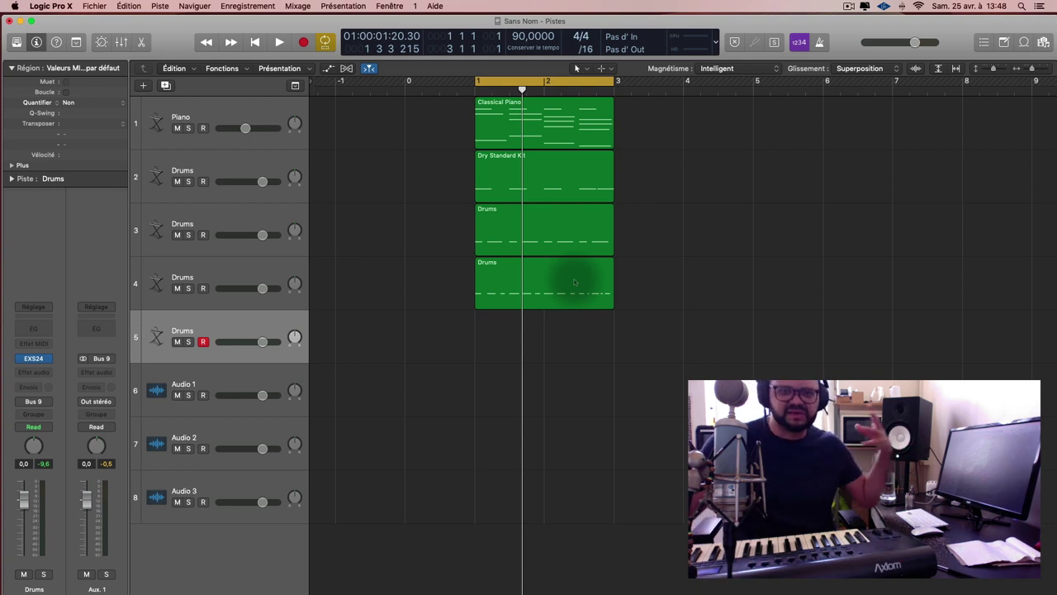
pyautogui.press('space')
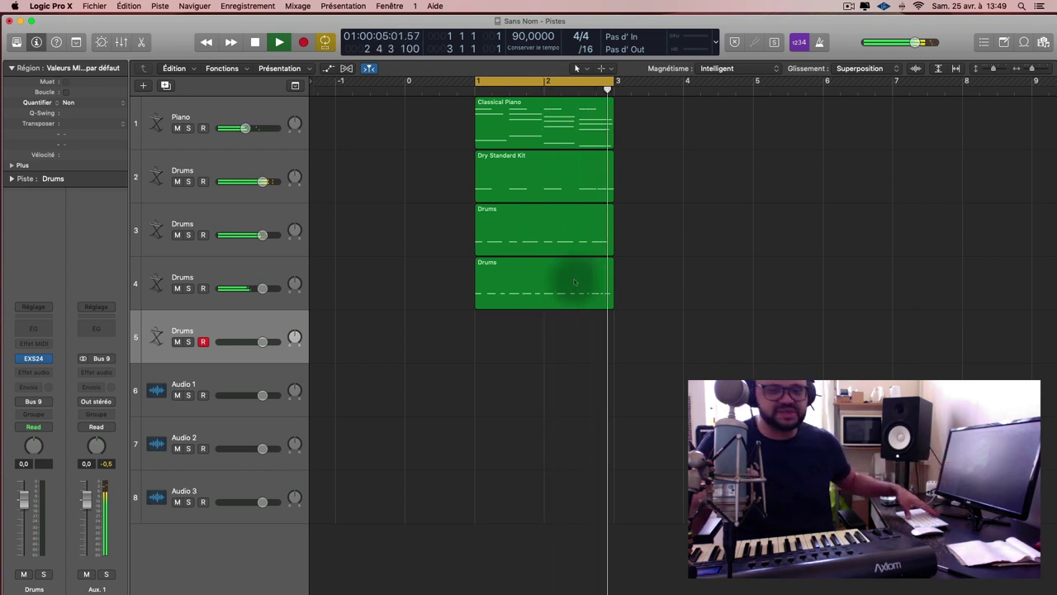
pyautogui.press('space')
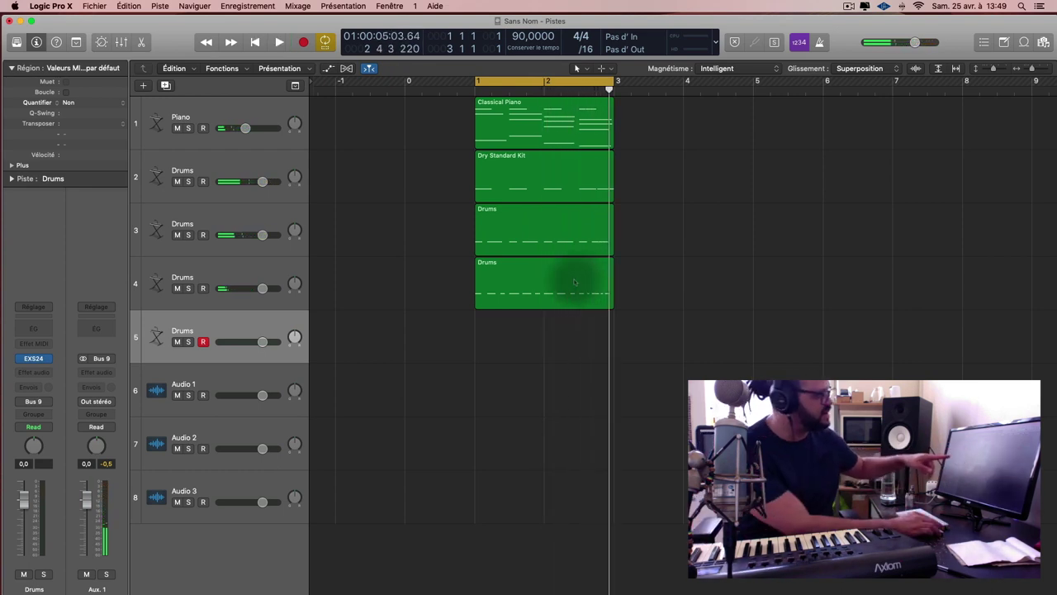
# Record the new drum part on track 5 over the loop from bar 1, ending recording and stopping playback
pyautogui.click(479, 89)
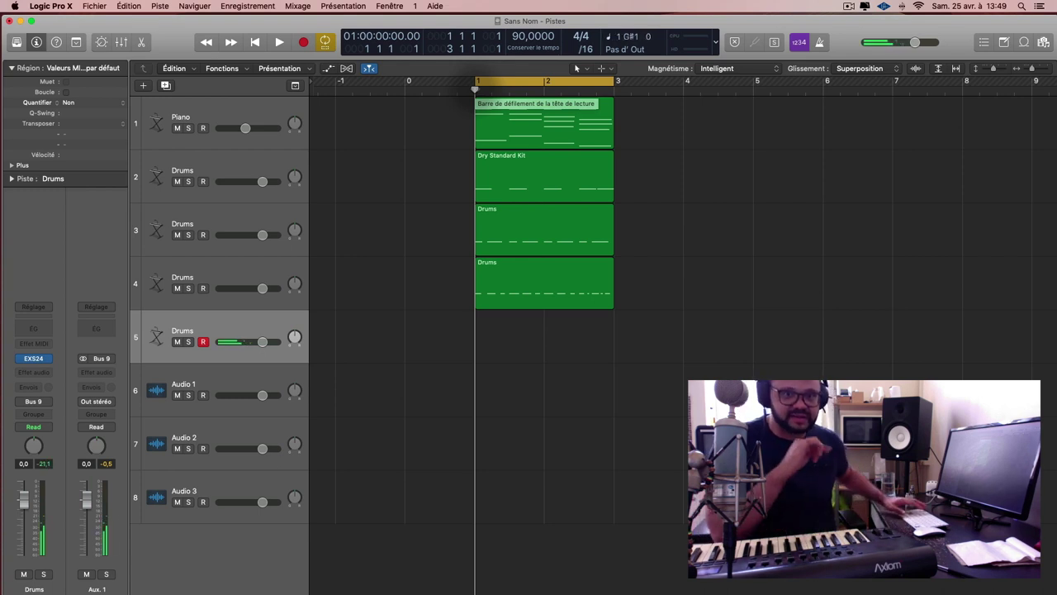
pyautogui.press('space')
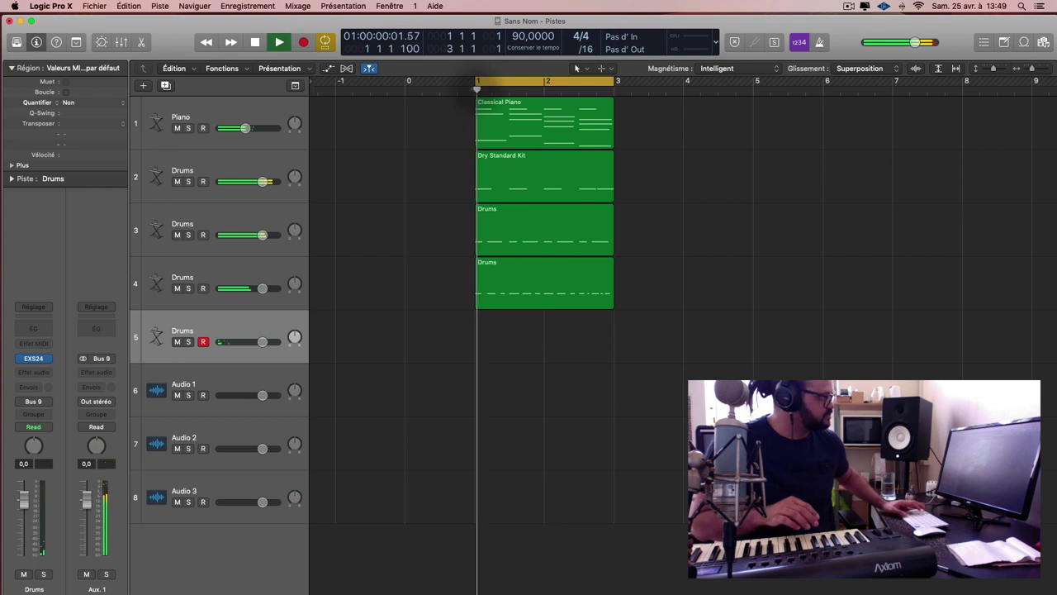
pyautogui.press('r')
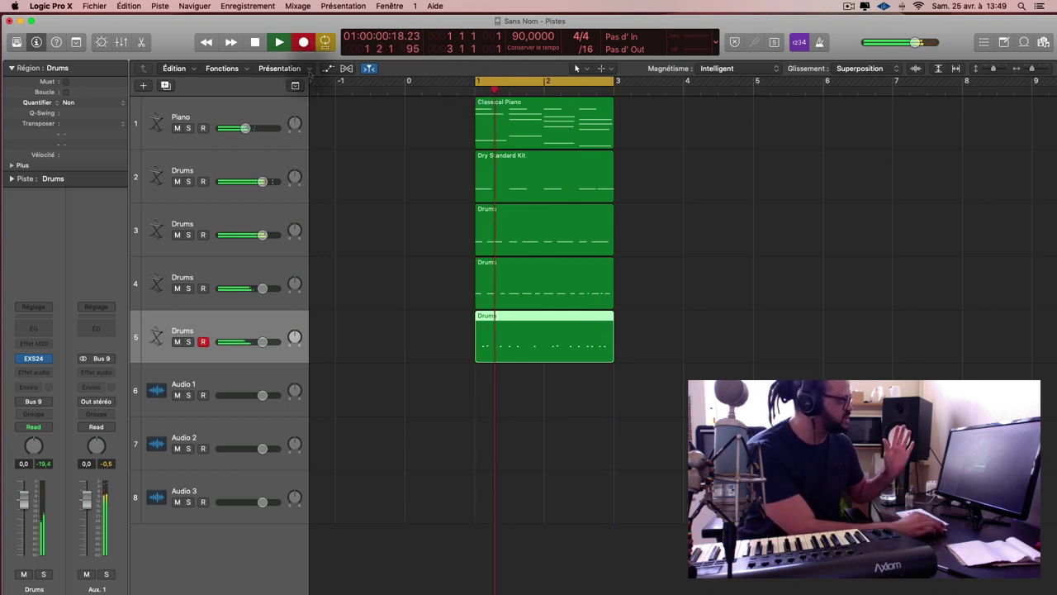
pyautogui.click(279, 42)
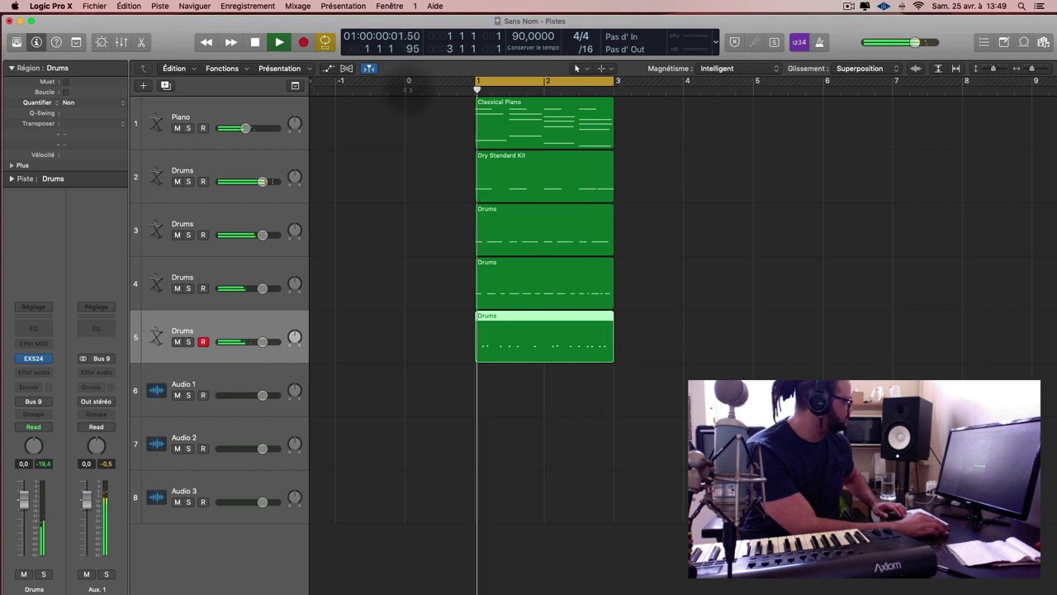
pyautogui.press('space')
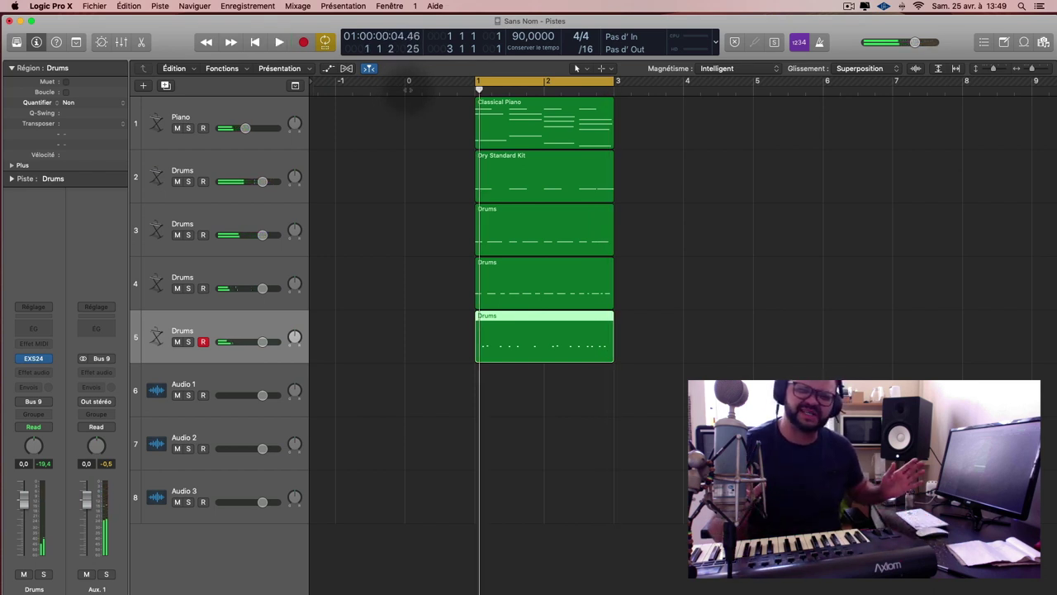
# Play back the unquantized loop and set the track 5 region's quantization to 1/16 Note
pyautogui.press('space')
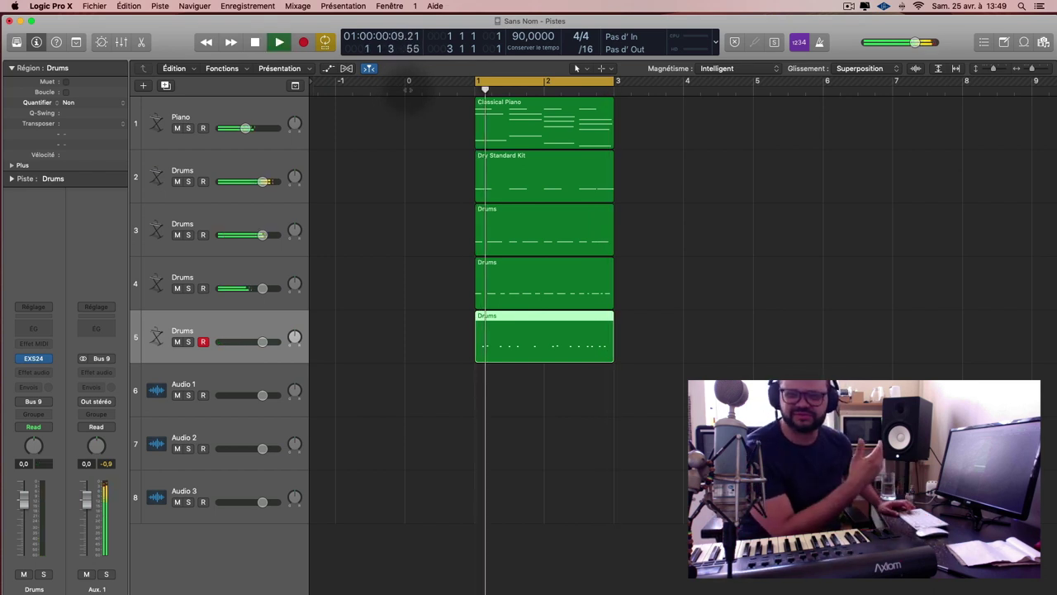
pyautogui.press('space')
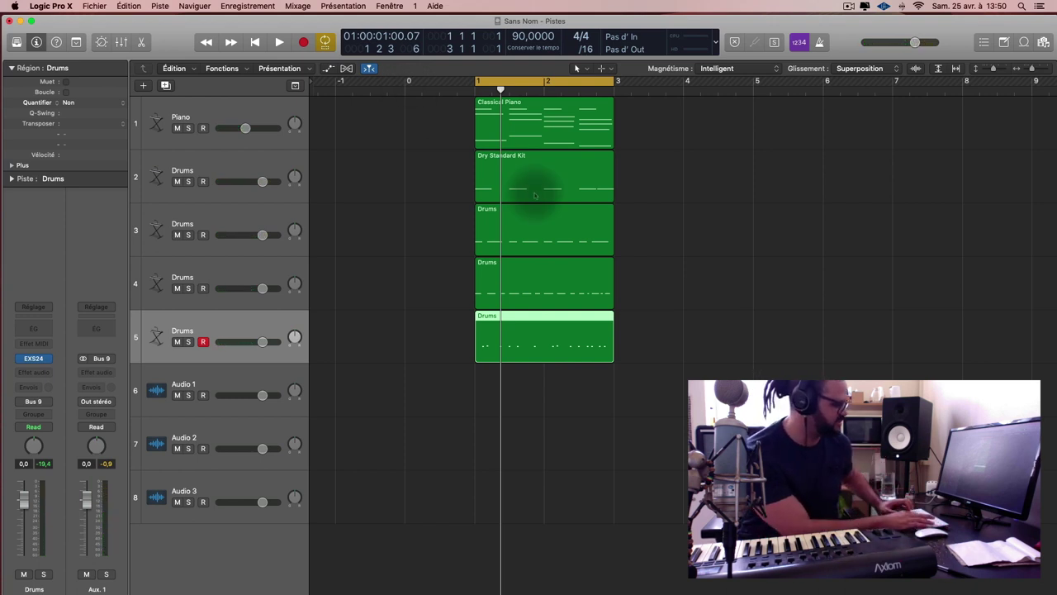
pyautogui.doubleClick(535, 195)
pyautogui.doubleClick(535, 191)
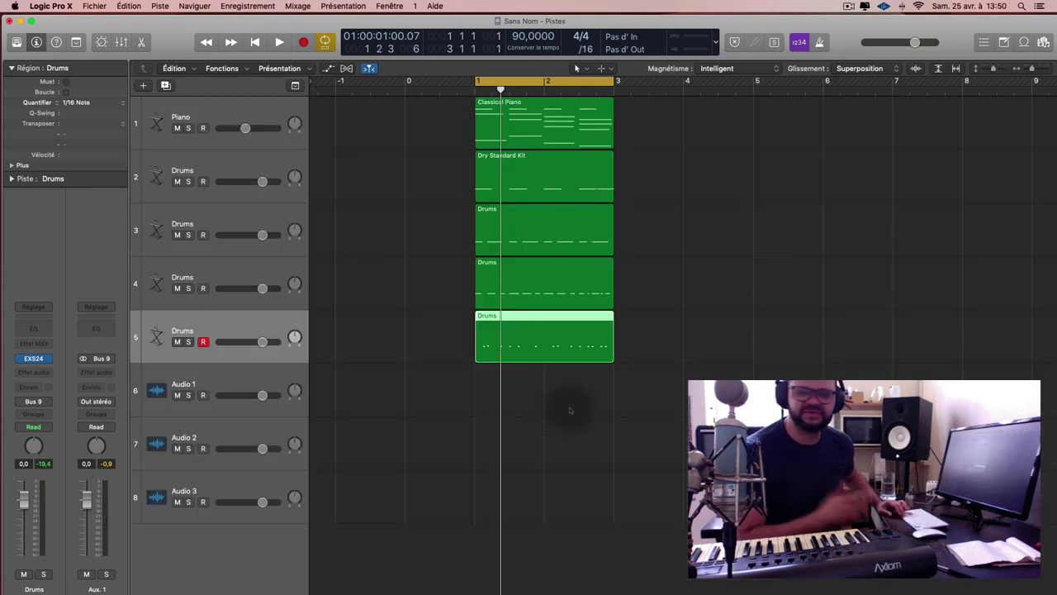
# Compare the loop with the track 5 region quantized and unquantized, restoring its 1/16 Note quantization
pyautogui.press('space')
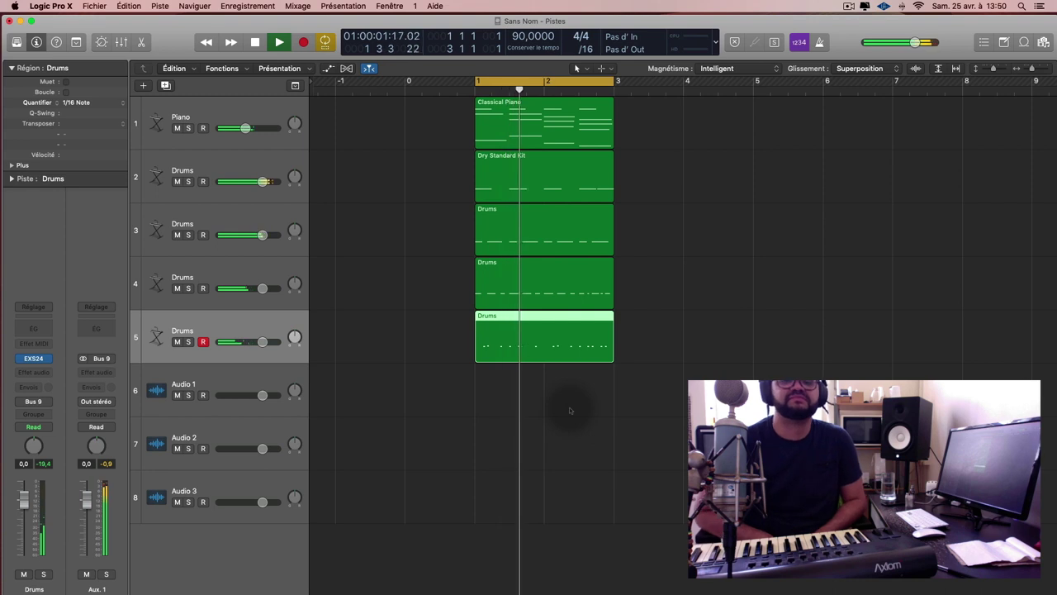
pyautogui.press('space')
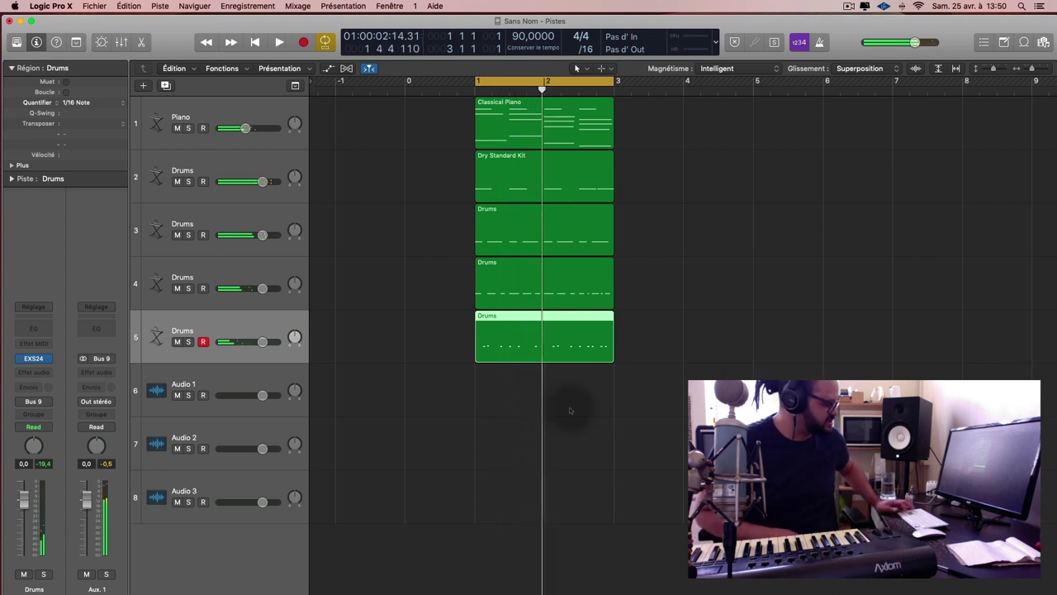
pyautogui.press('super')
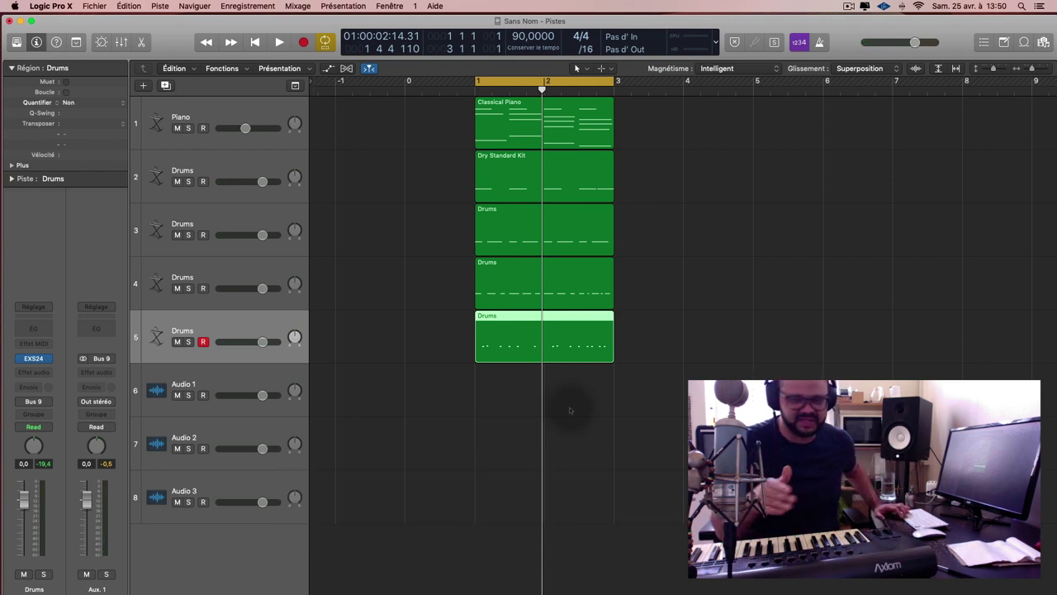
pyautogui.press('space')
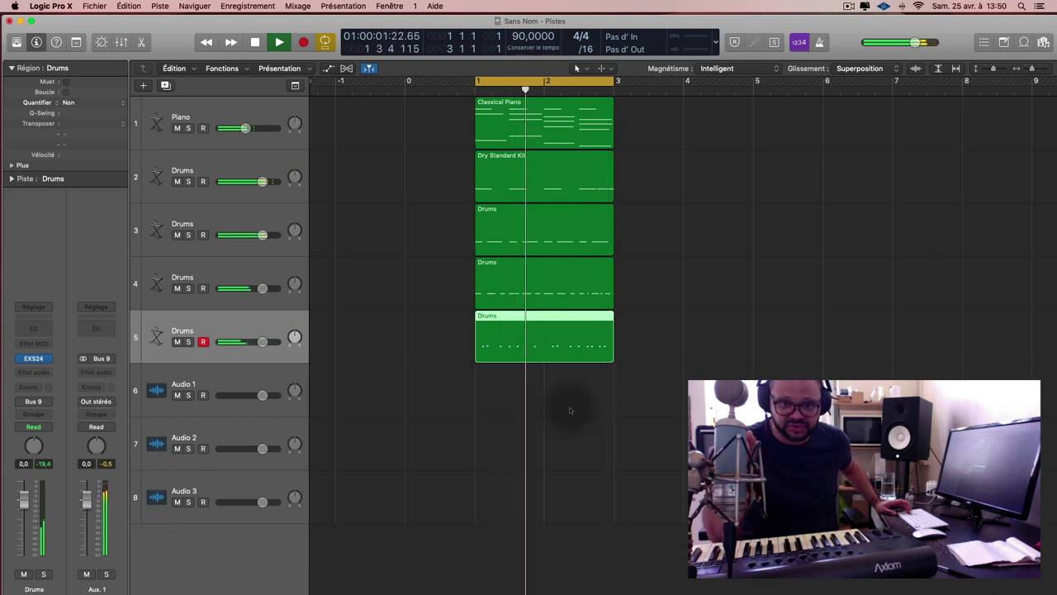
pyautogui.press('q')
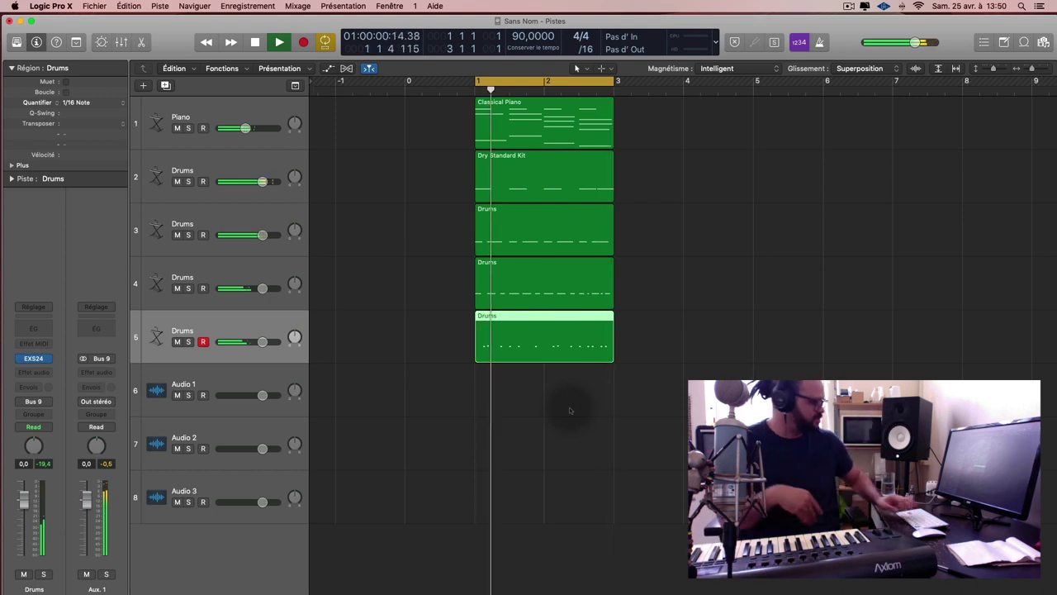
# Duplicate the Drums track as track 6 and rehearse a further drum part over the loop
pyautogui.press('cmd+d')
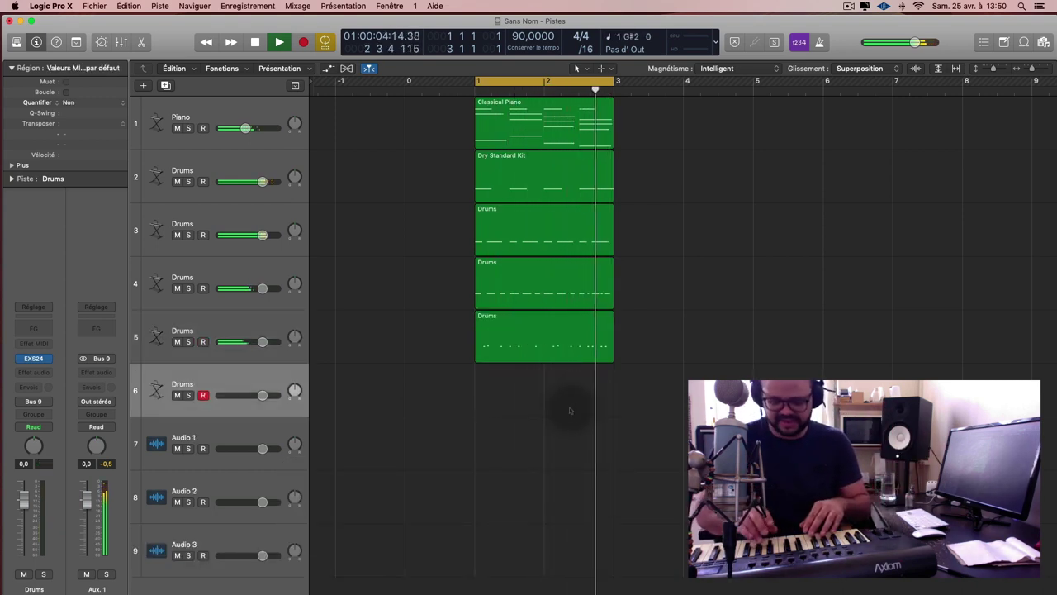
pyautogui.press('space')
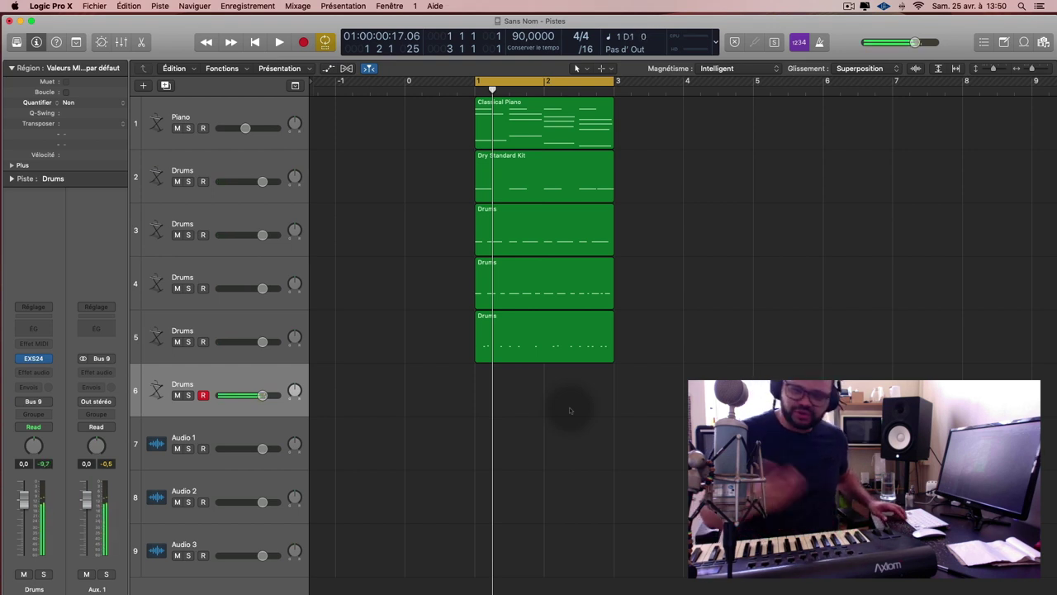
pyautogui.press('space')
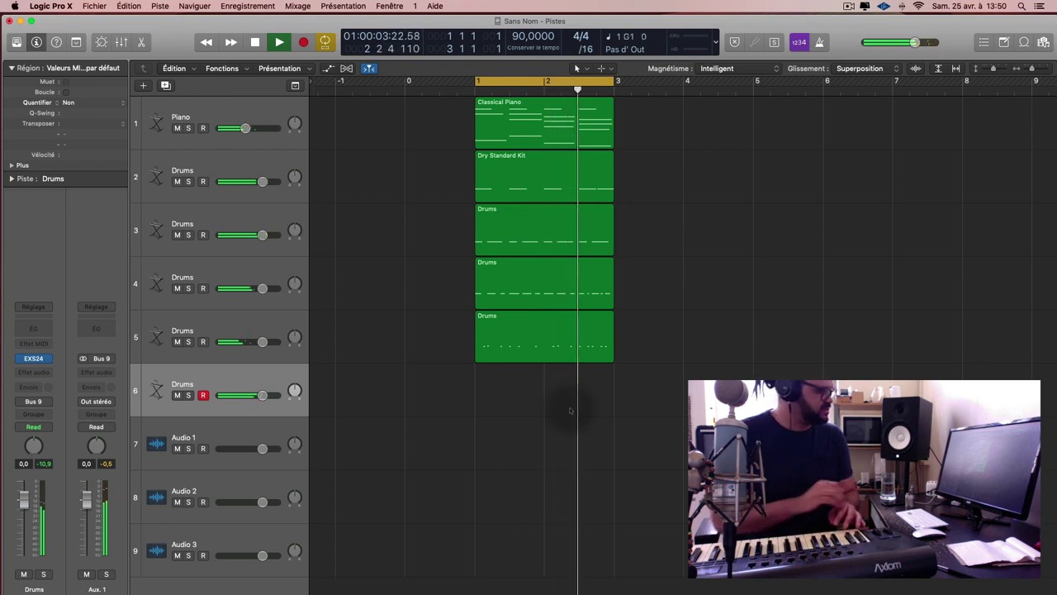
# Stop playback, show the mixer and open the EXS24 sampler of the track 6 Drums channel, moving its window clear of the tracks
pyautogui.press('space')
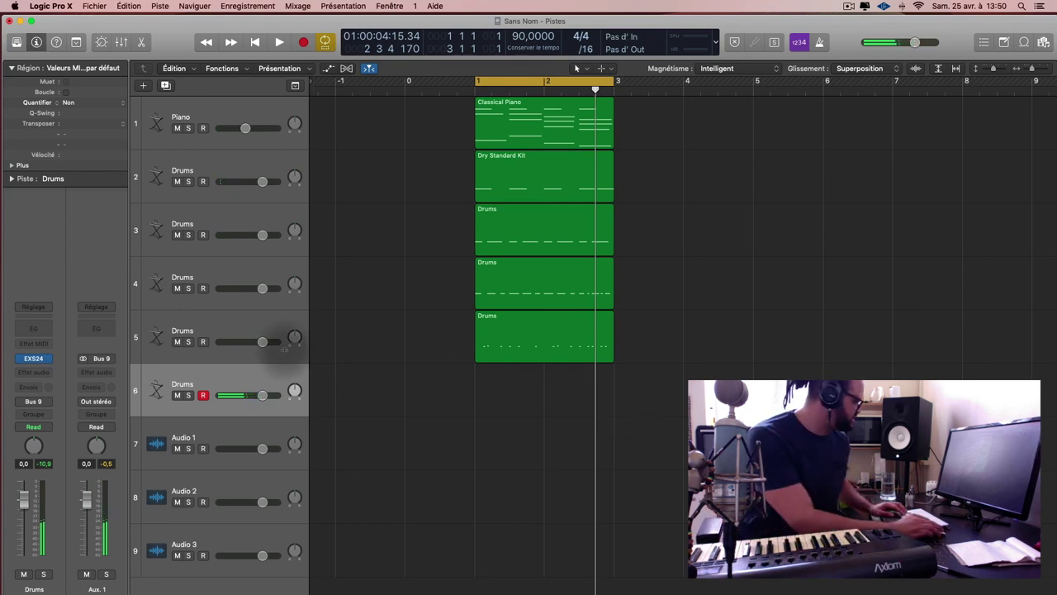
pyautogui.press('x')
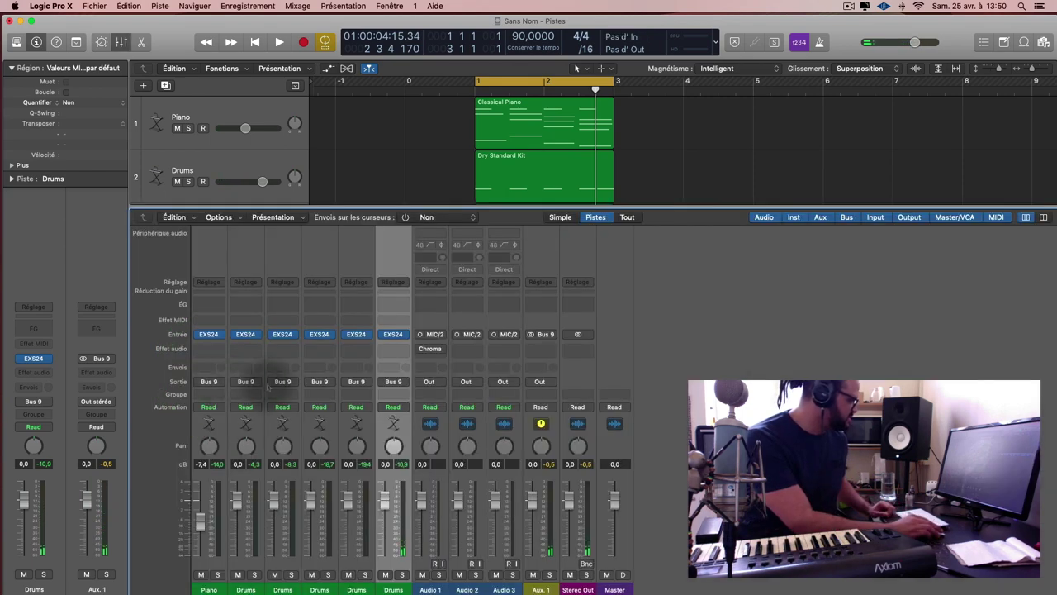
pyautogui.click(262, 589)
pyautogui.click(389, 578)
pyautogui.click(758, 398)
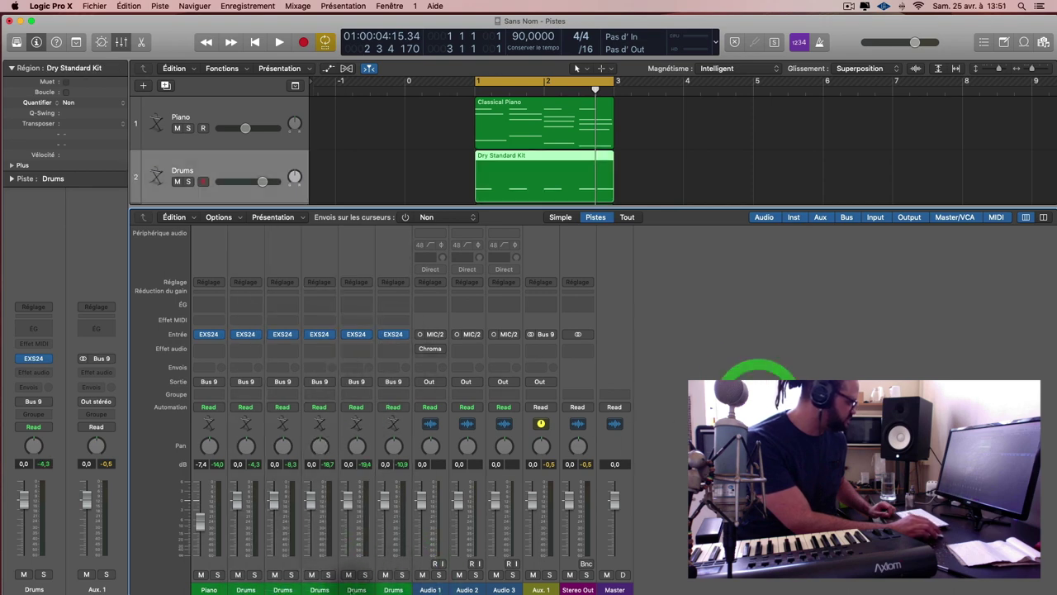
pyautogui.click(393, 576)
pyautogui.click(395, 333)
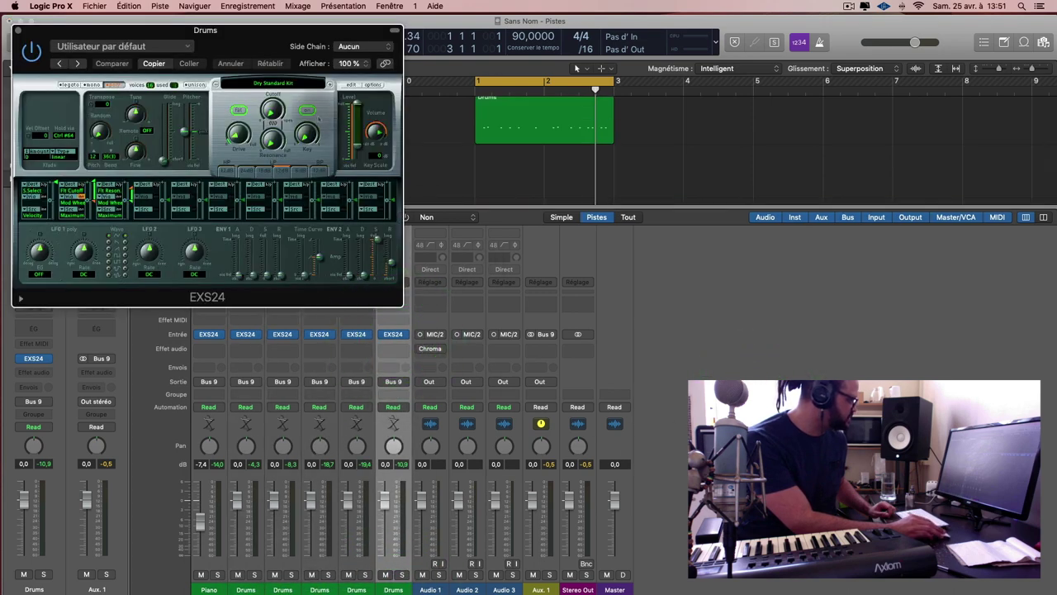
pyautogui.moveTo(274, 23); pyautogui.dragTo(863, 67)
# Load the factory Headbanger Kit from the acoustic drum kits into track 6's sampler, declining the additional content download
pyautogui.click(872, 120)
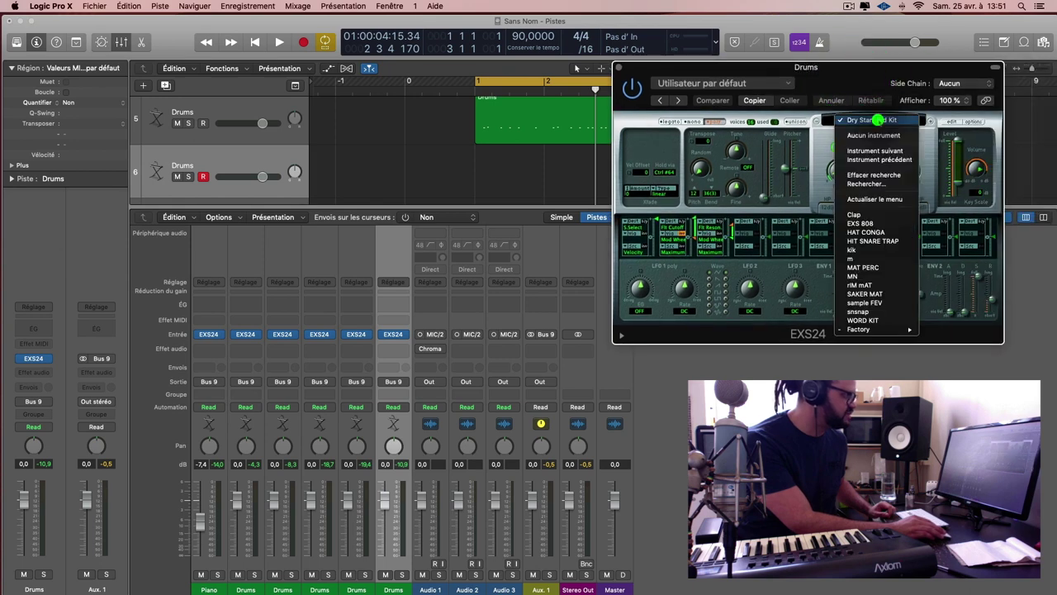
pyautogui.moveTo(895, 331)
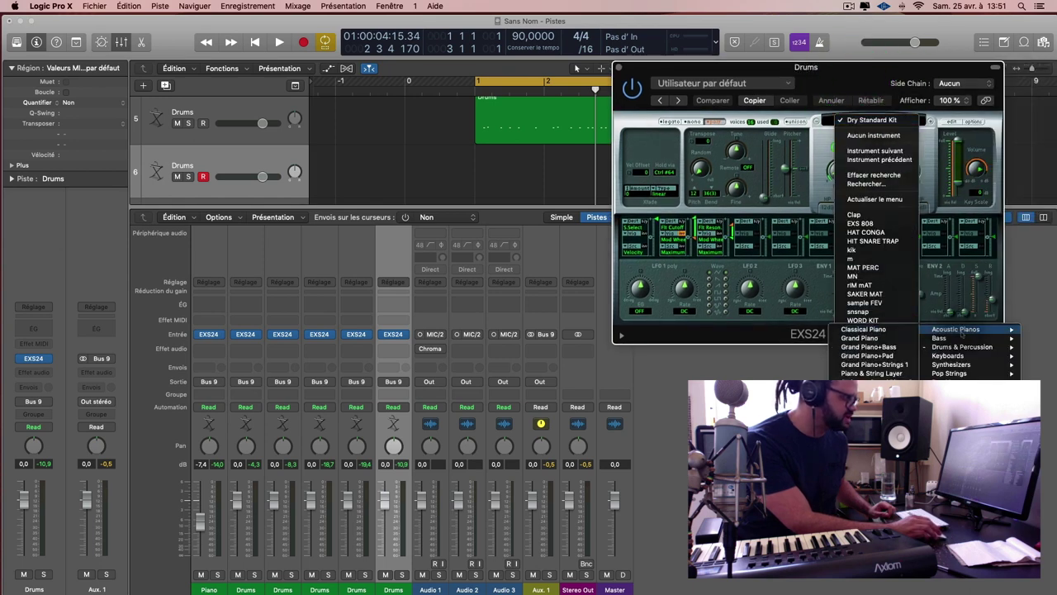
pyautogui.moveTo(961, 348)
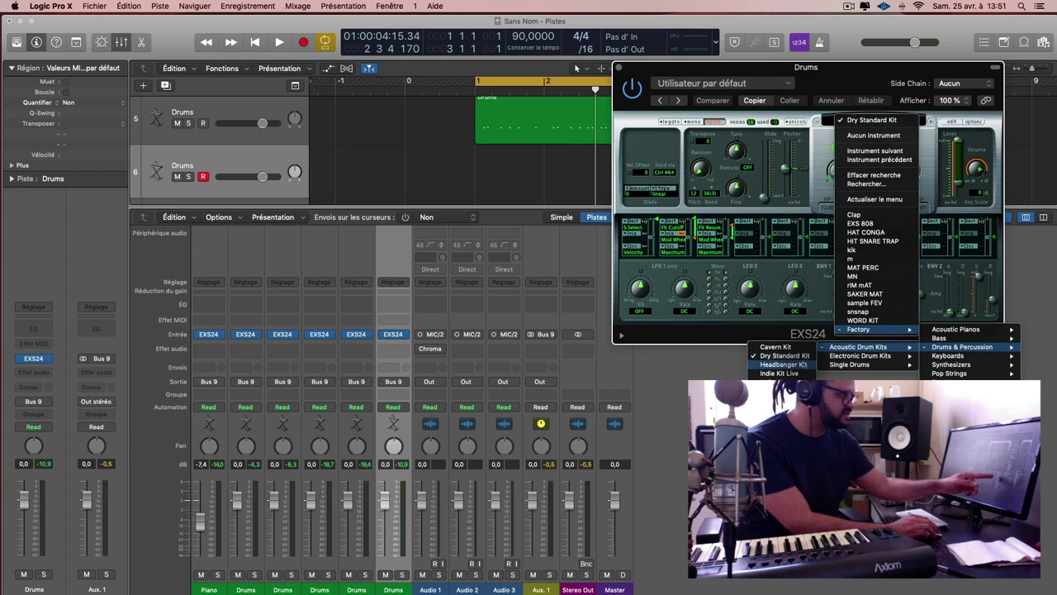
pyautogui.click(783, 365)
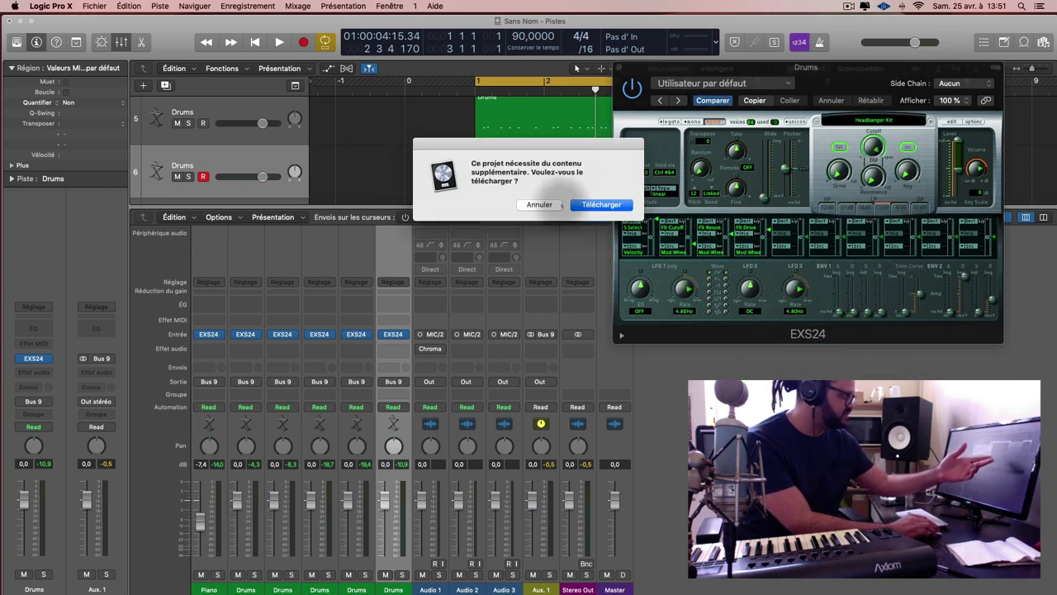
pyautogui.click(539, 205)
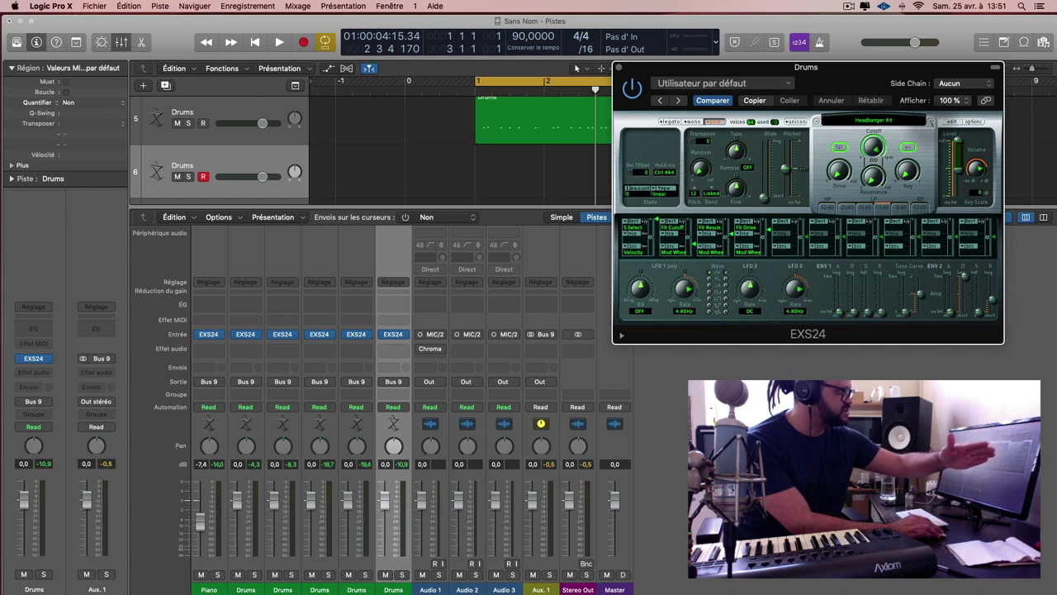
# Audition the following acoustic kits one by one, from Indie Kit Live through Jazz Kit and Roadhouse Kit to Seventies Kit, declining content downloads
pyautogui.click(917, 106)
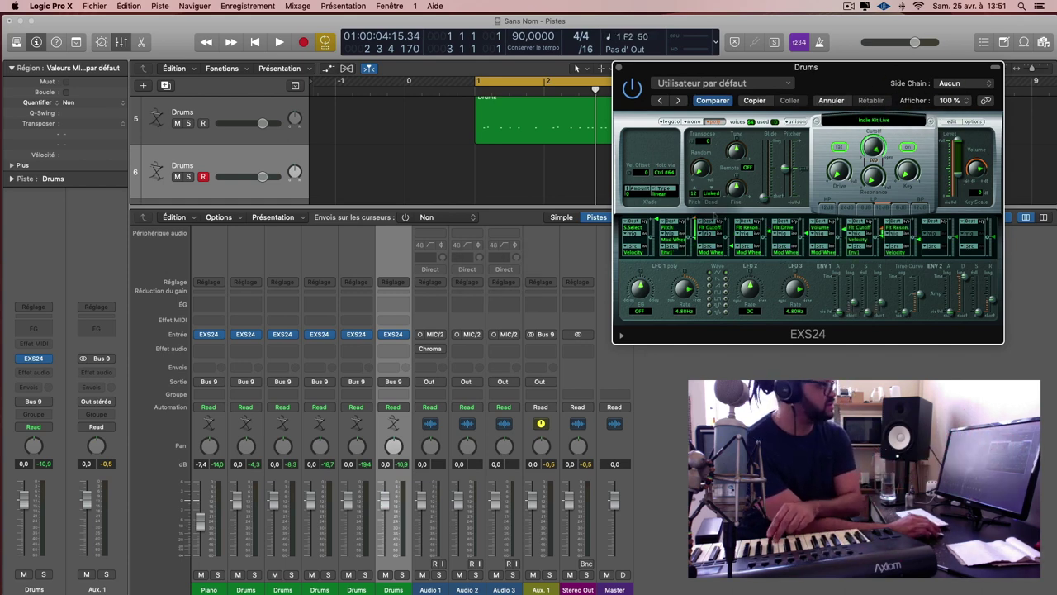
pyautogui.click(929, 121)
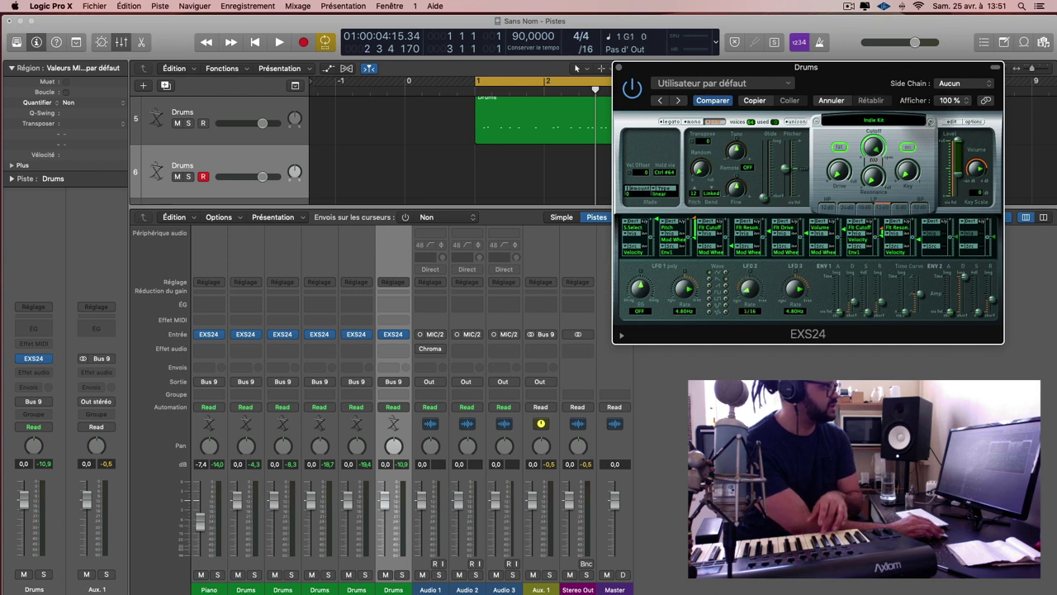
pyautogui.click(929, 122)
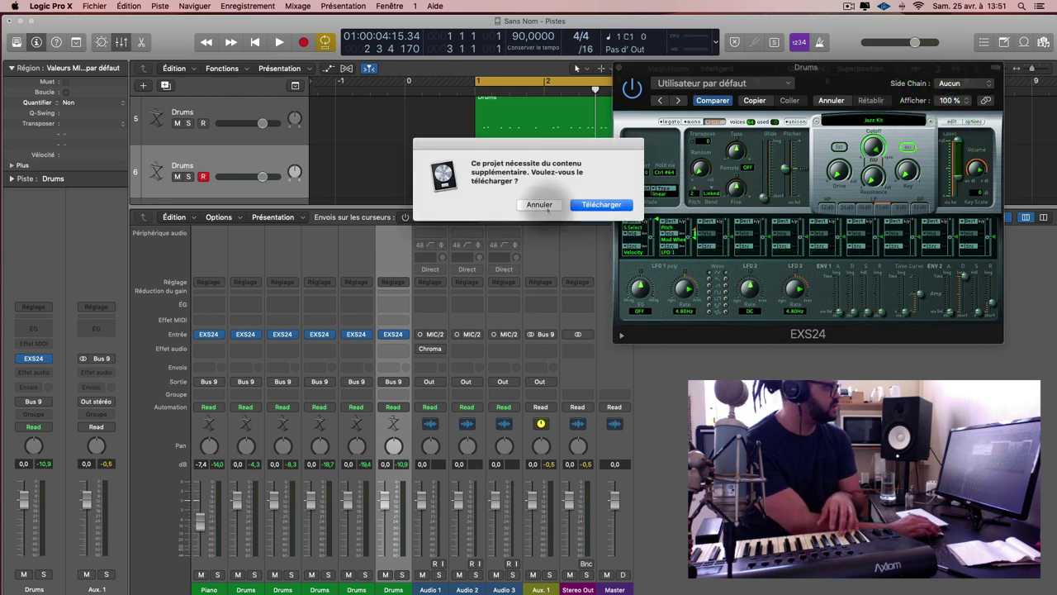
pyautogui.click(539, 206)
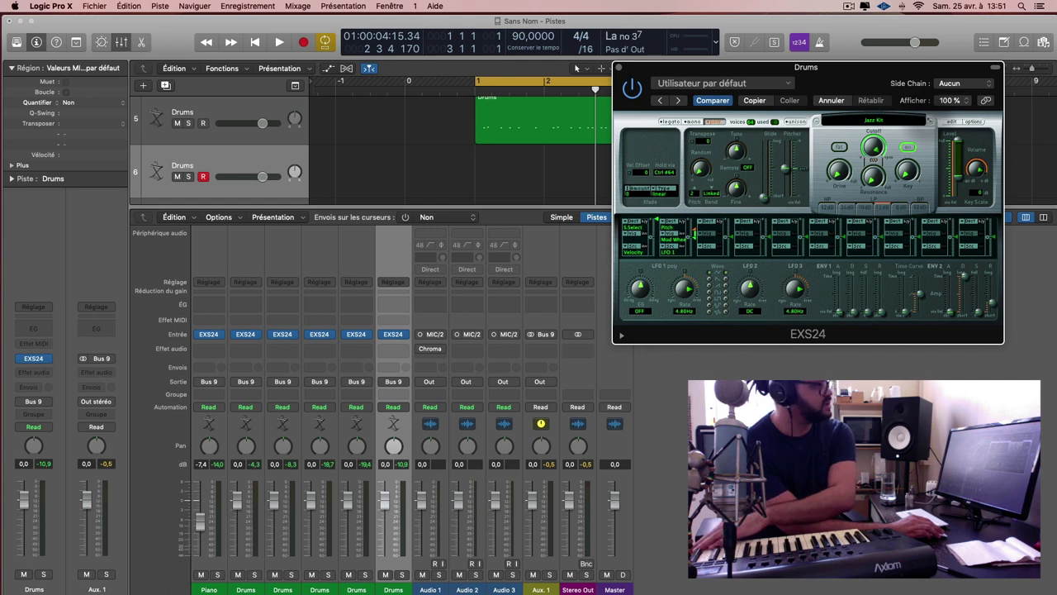
pyautogui.click(929, 122)
pyautogui.click(930, 121)
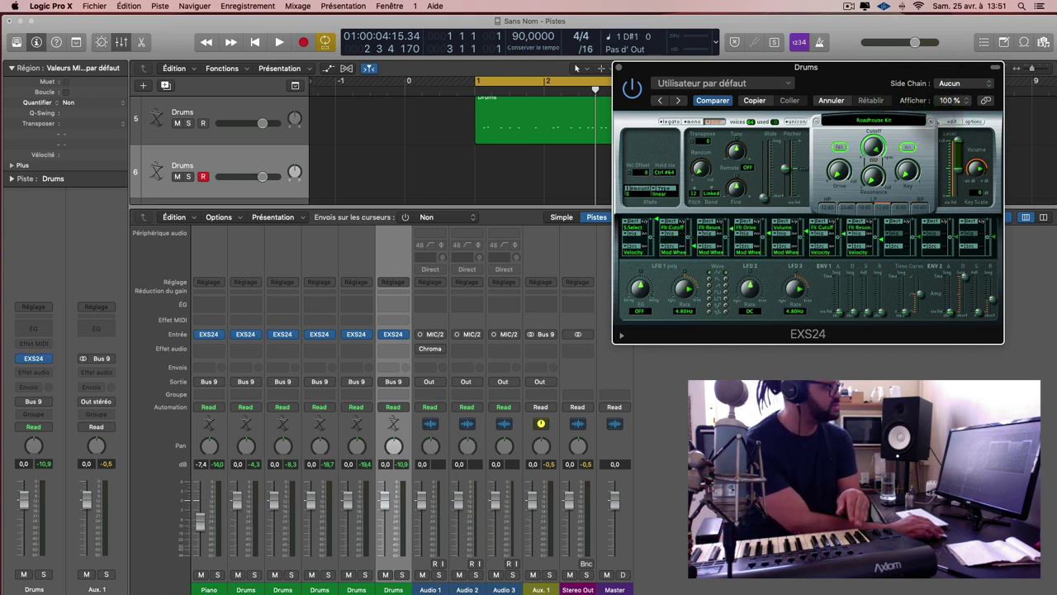
pyautogui.click(930, 121)
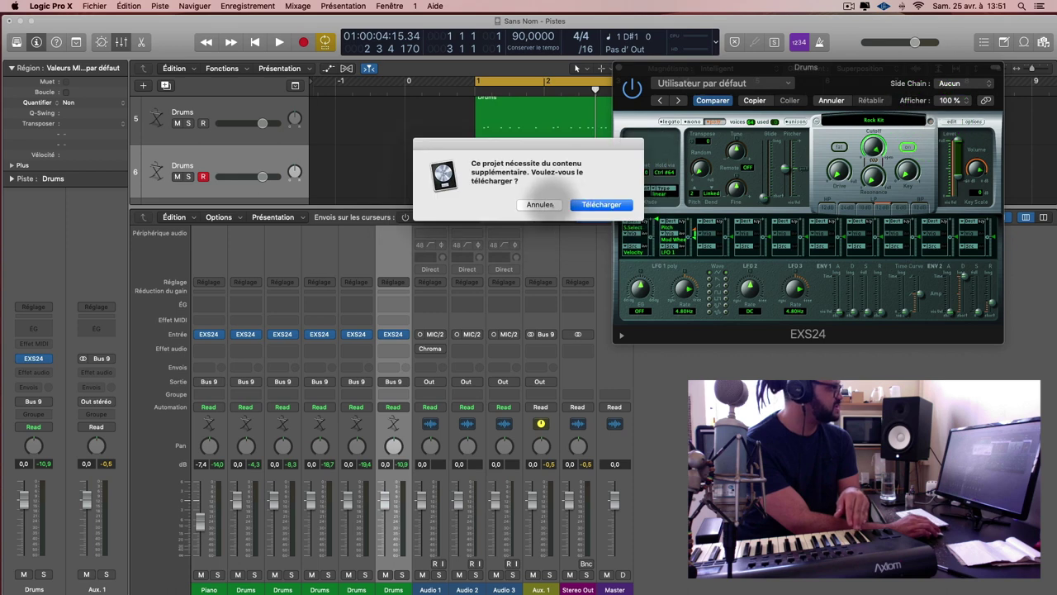
pyautogui.click(542, 205)
pyautogui.click(929, 122)
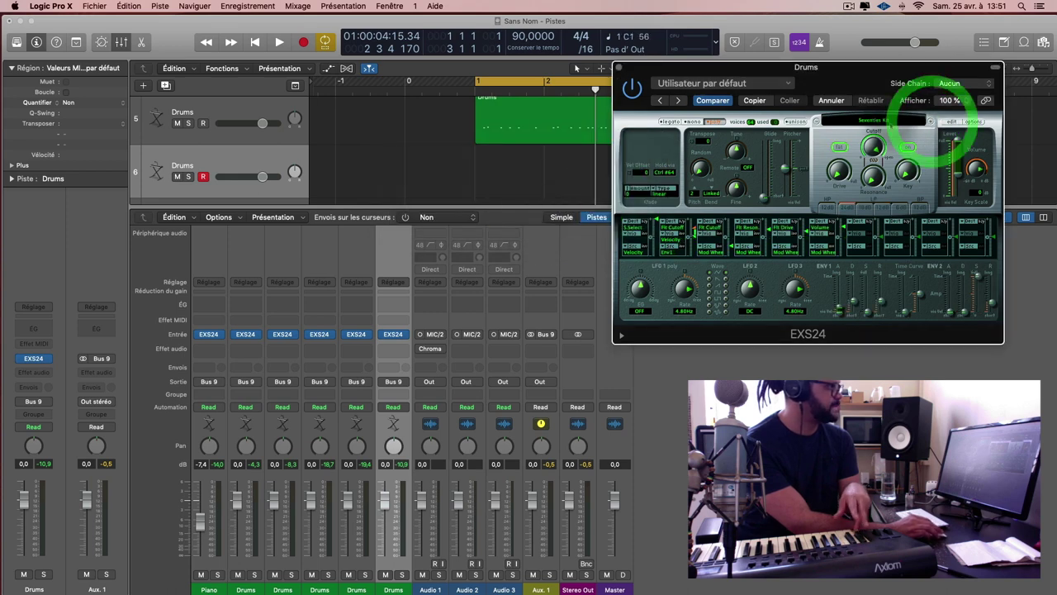
# Load the factory 2-Step Remix kit from the electronic drum kits into track 6's sampler and try its sounds
pyautogui.click(877, 119)
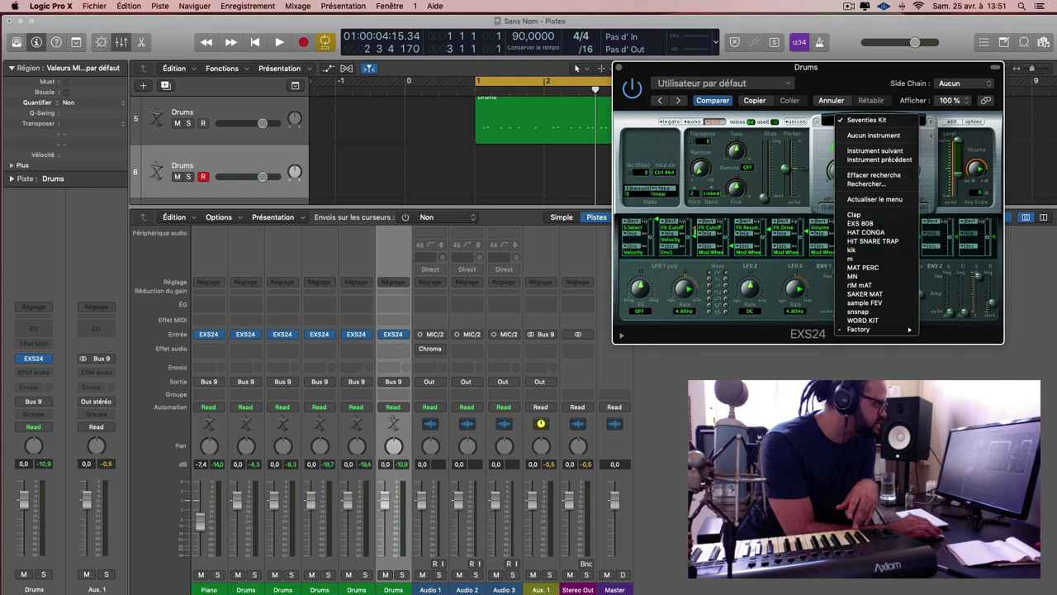
pyautogui.click(944, 141)
pyautogui.click(876, 120)
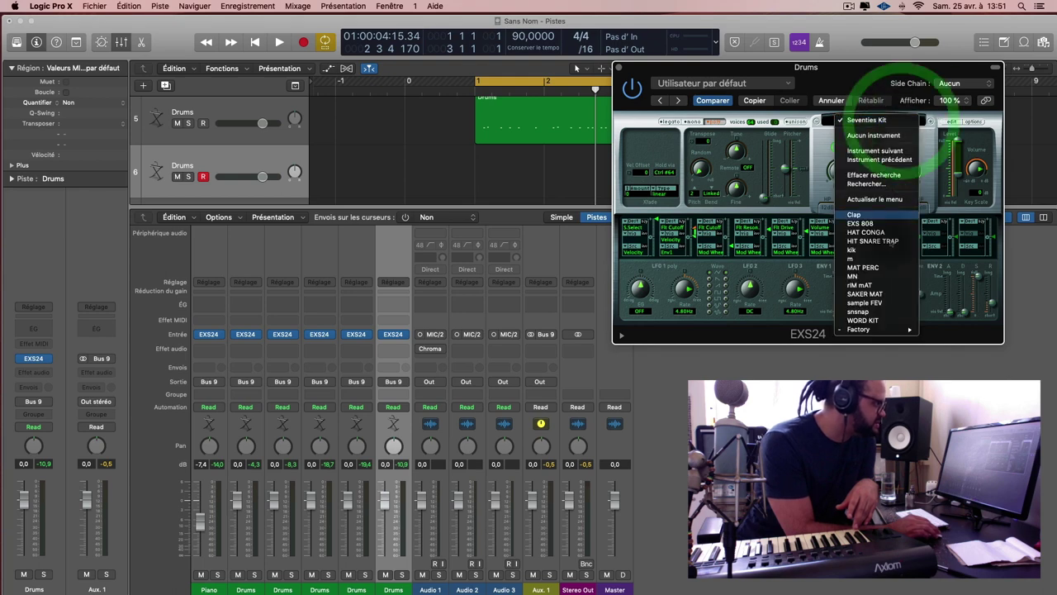
pyautogui.moveTo(898, 330)
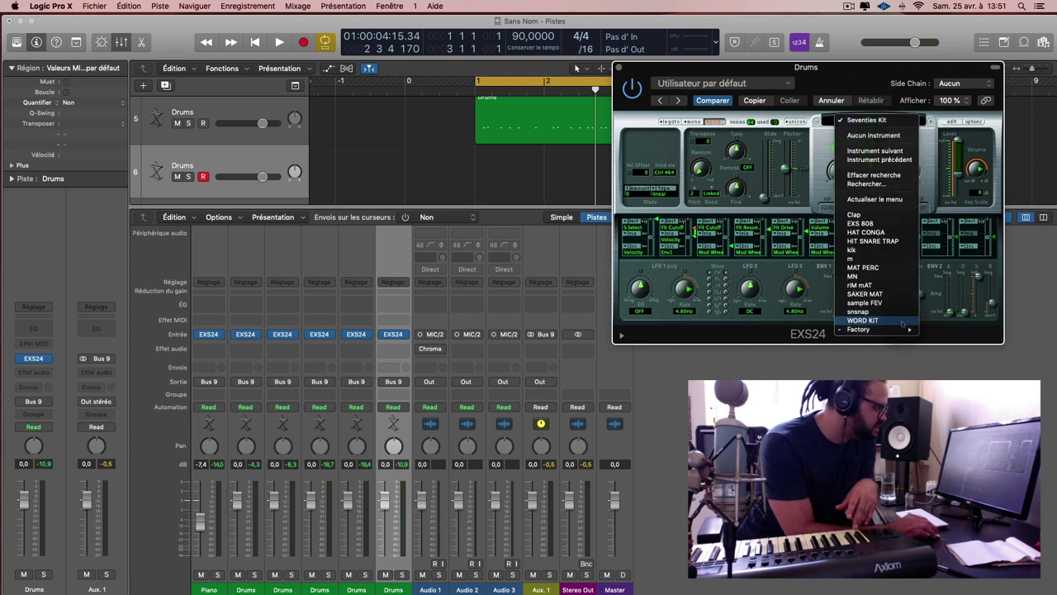
pyautogui.moveTo(962, 347)
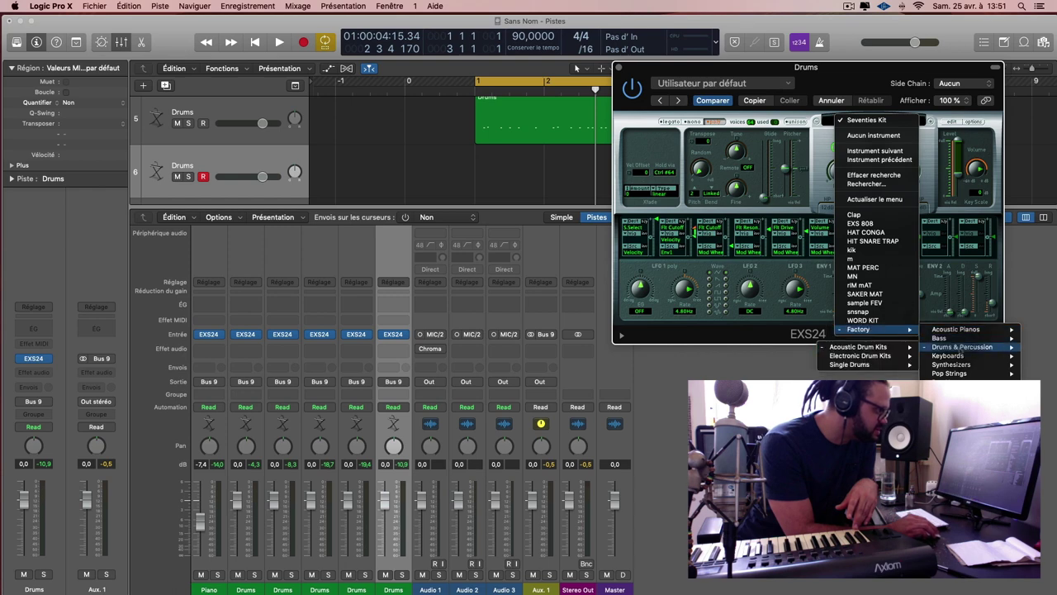
pyautogui.moveTo(880, 359)
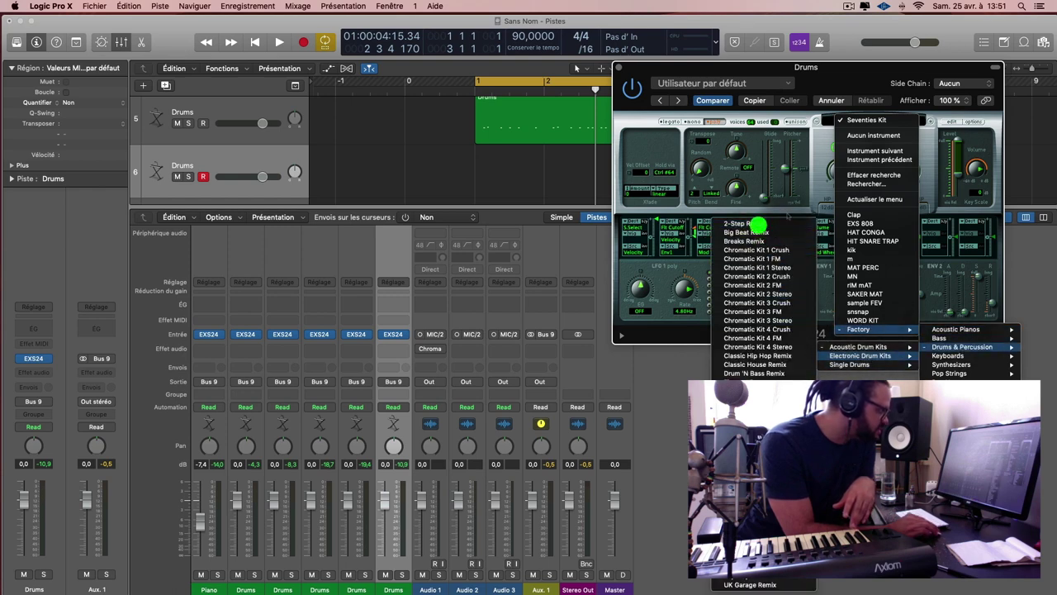
pyautogui.click(748, 223)
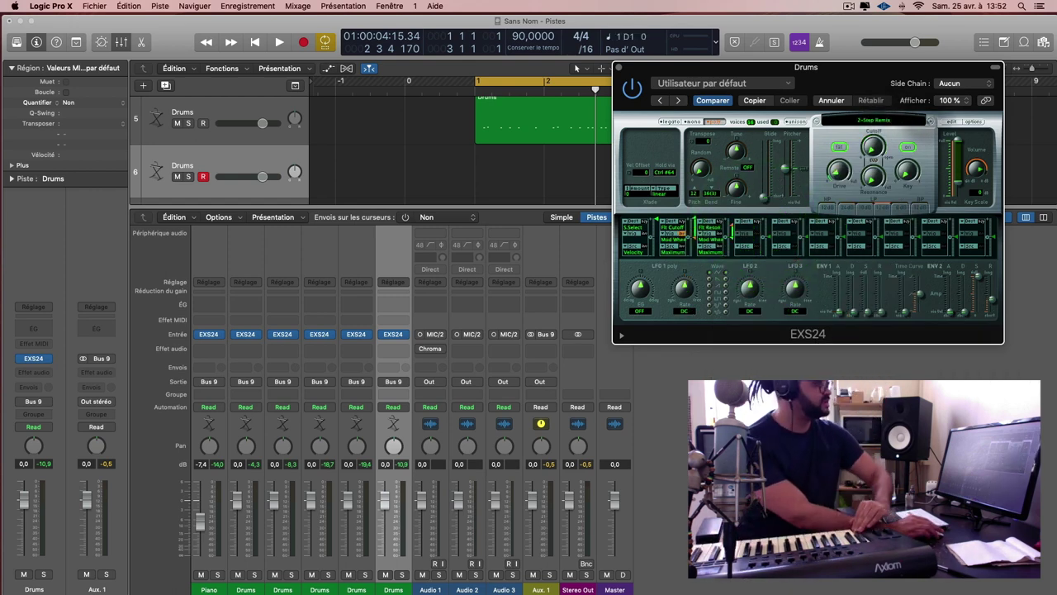
# Audition the following electronic kits one by one, from Big Beat Remix through the Chromatic Kit variants to Chromatic Kit 3 Crush
pyautogui.click(931, 122)
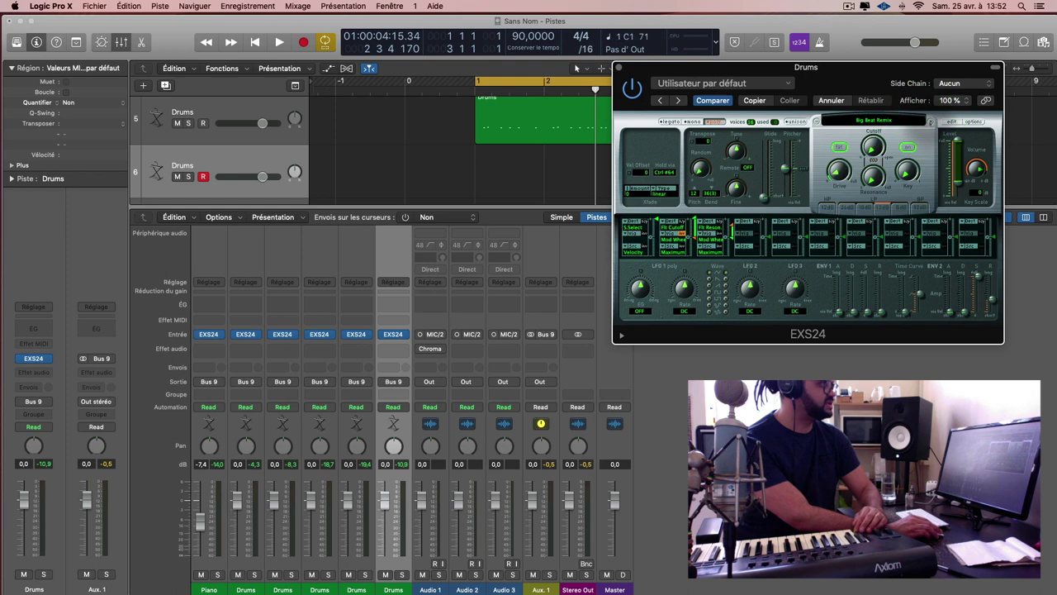
pyautogui.click(931, 121)
pyautogui.click(931, 122)
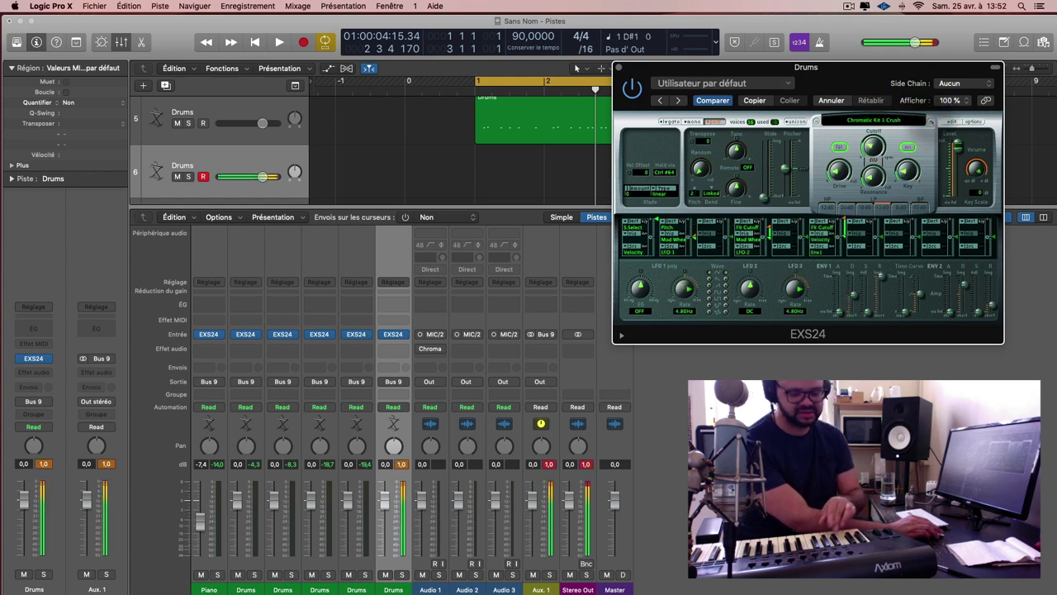
pyautogui.click(931, 121)
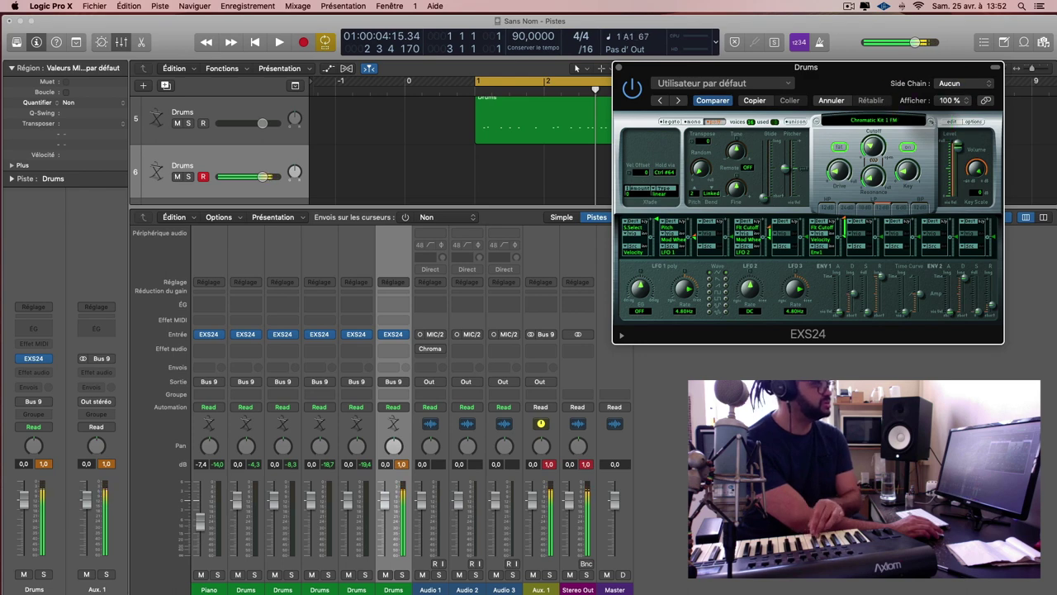
pyautogui.click(931, 121)
pyautogui.click(931, 121)
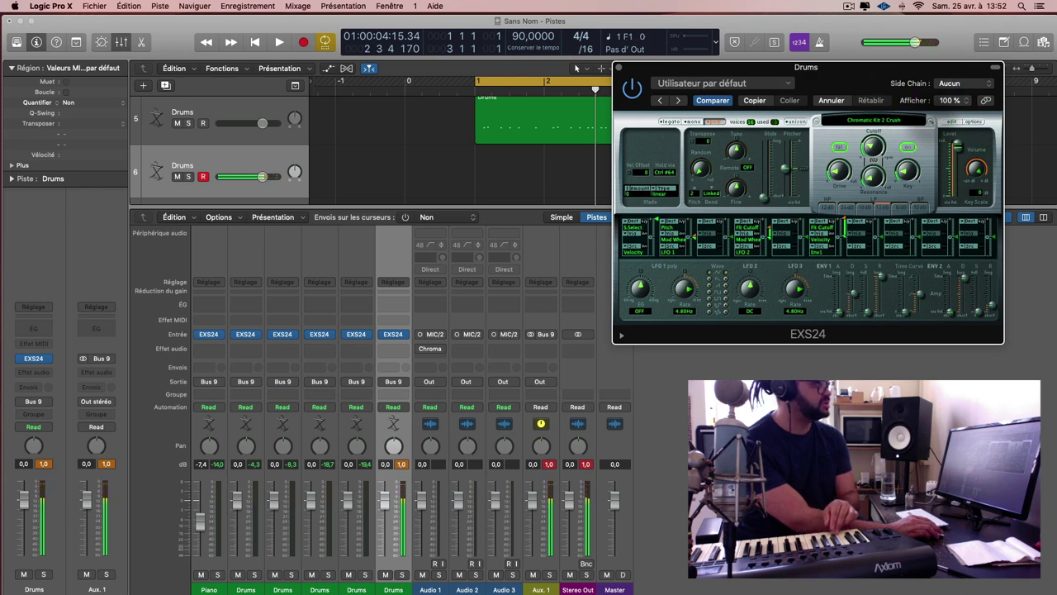
pyautogui.click(931, 121)
pyautogui.click(931, 121)
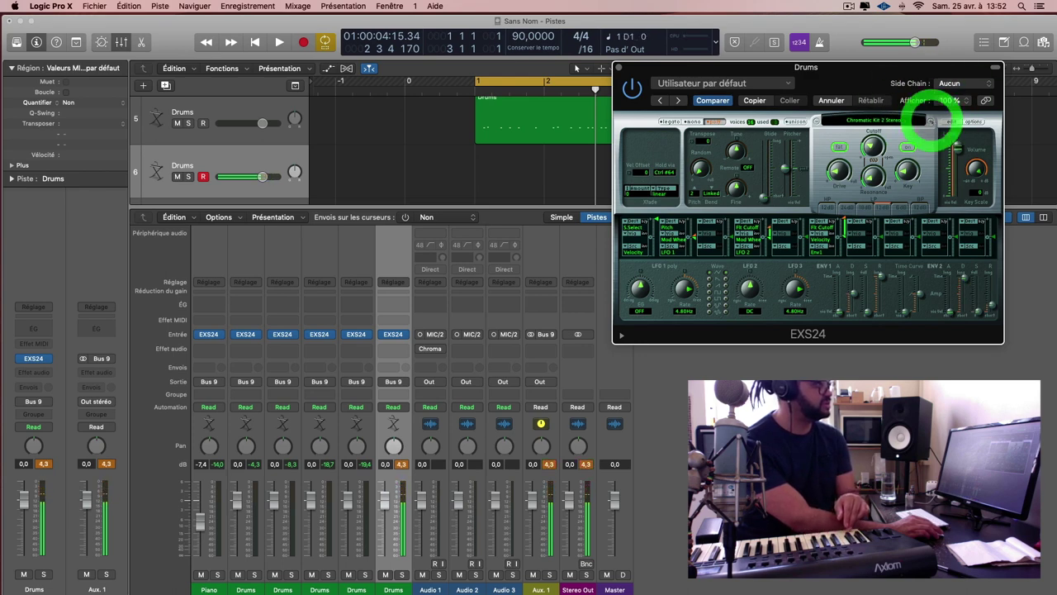
pyautogui.click(931, 121)
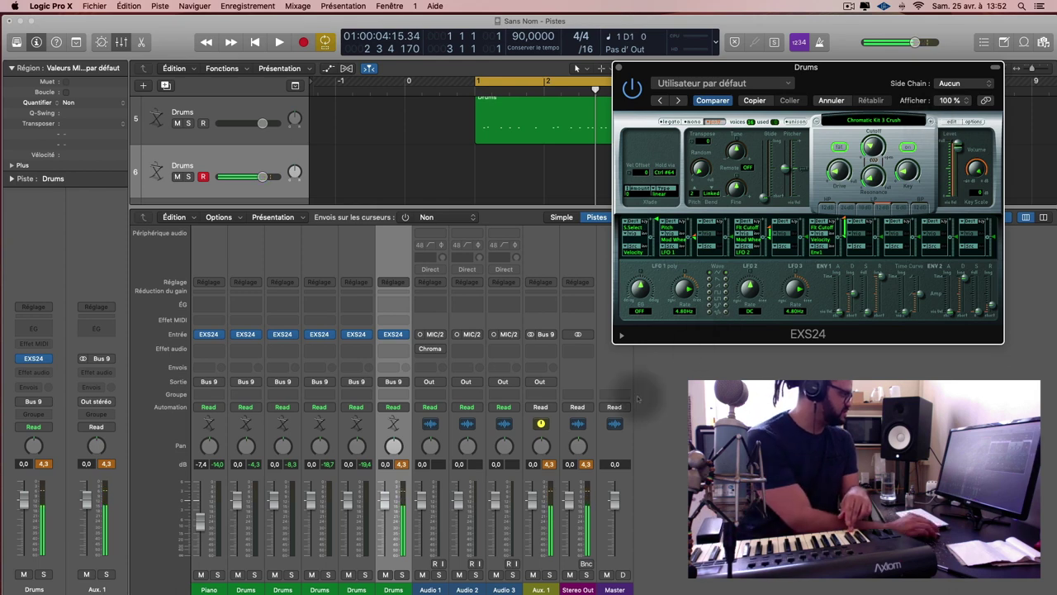
# Lower track 6's volume to -10,8 dB, reset the peak levels and audition kits up to Chromatic Kit 4 FM, closing the sampler and mixer
pyautogui.moveTo(384, 499); pyautogui.dragTo(384, 525)
pyautogui.click(401, 464)
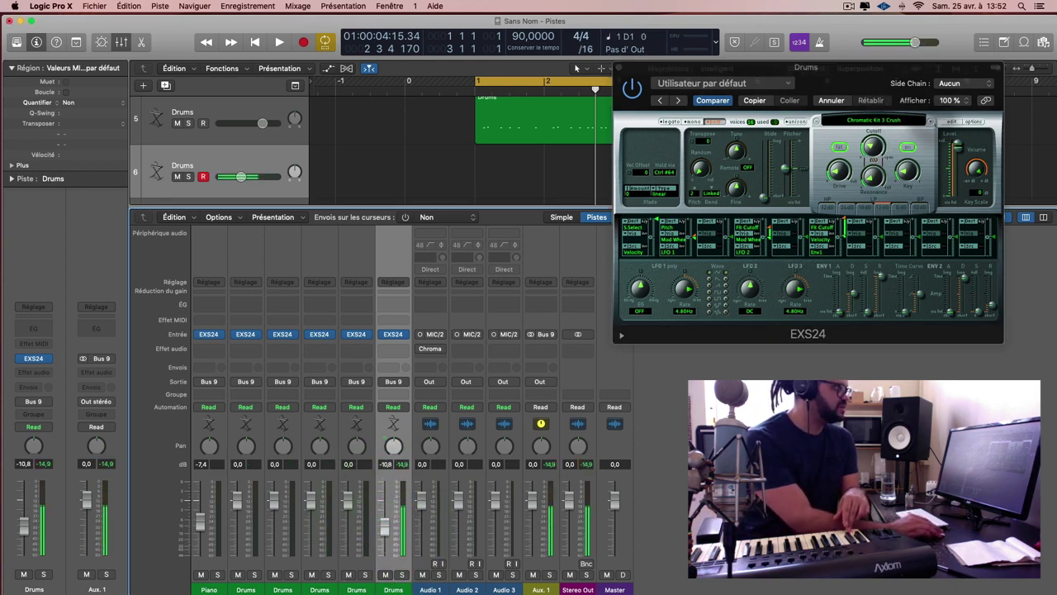
pyautogui.click(932, 121)
pyautogui.click(931, 121)
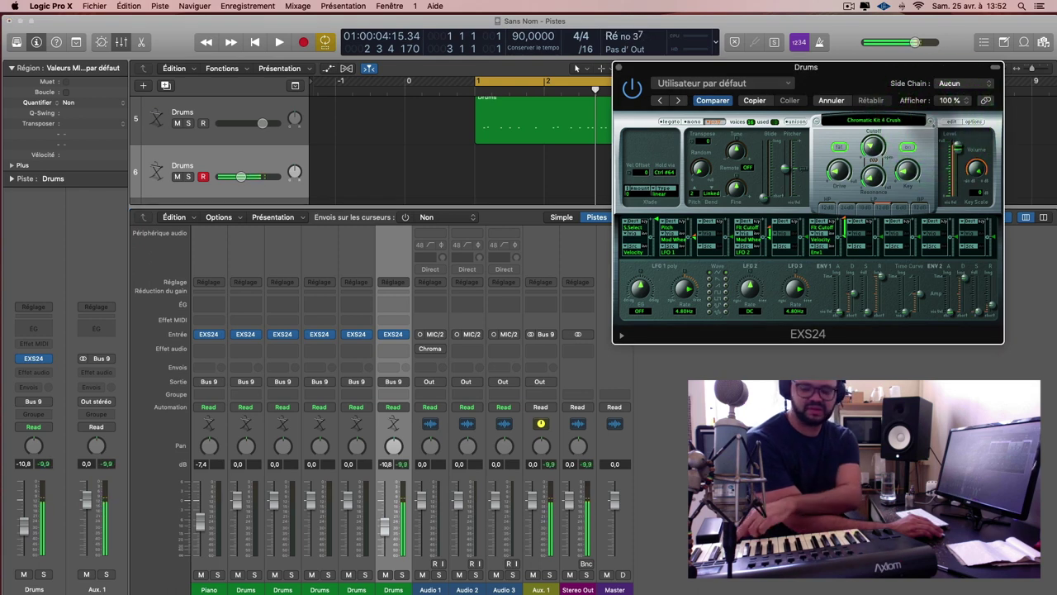
pyautogui.click(932, 121)
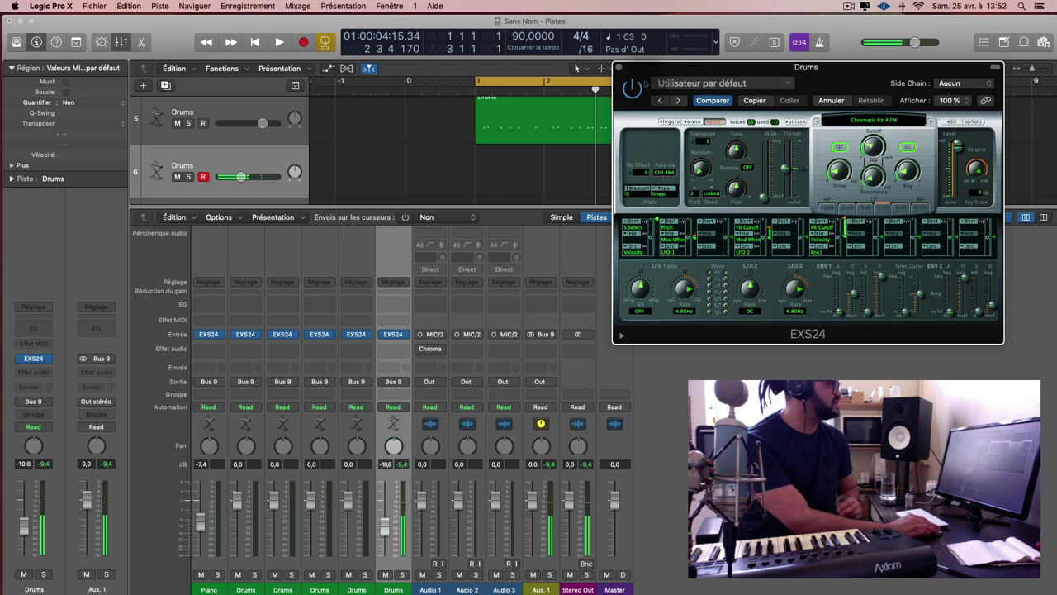
pyautogui.click(618, 69)
pyautogui.press('x')
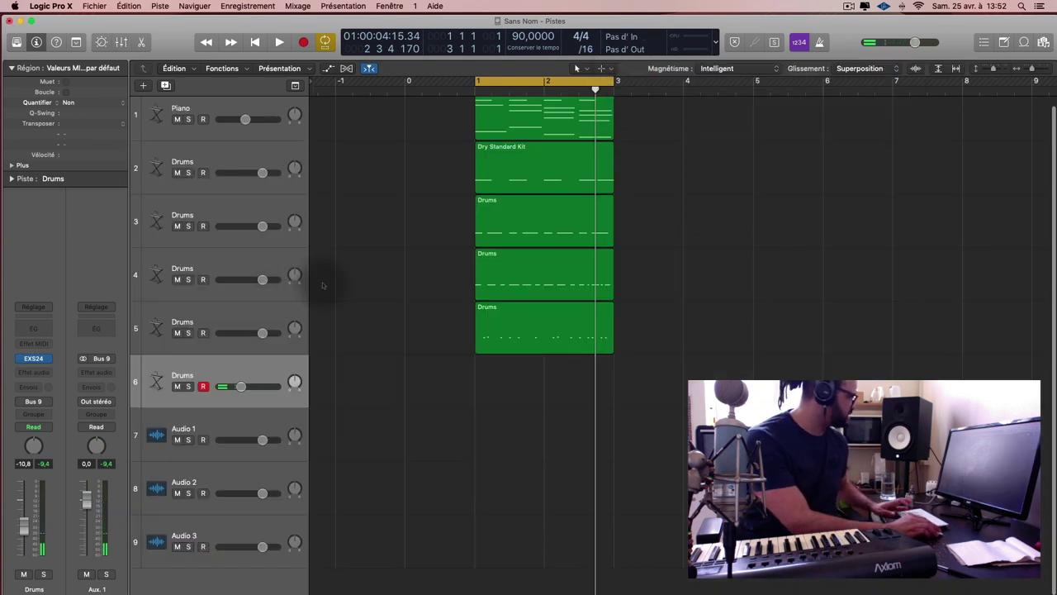
# Delete the empty Drums track 6 and select the Drums track 5
pyautogui.click(274, 370)
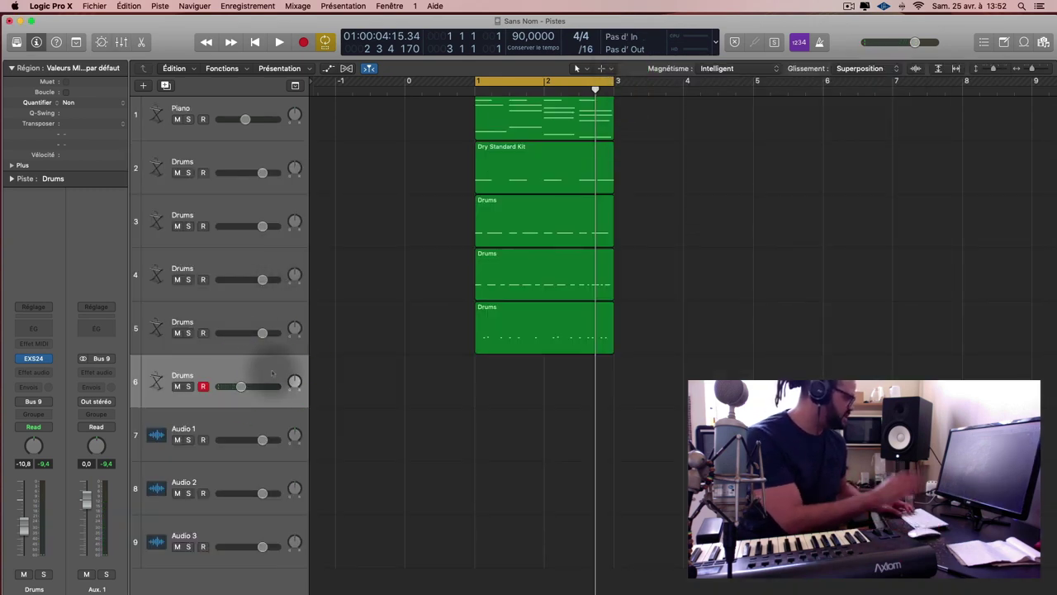
pyautogui.press('BackSpace')
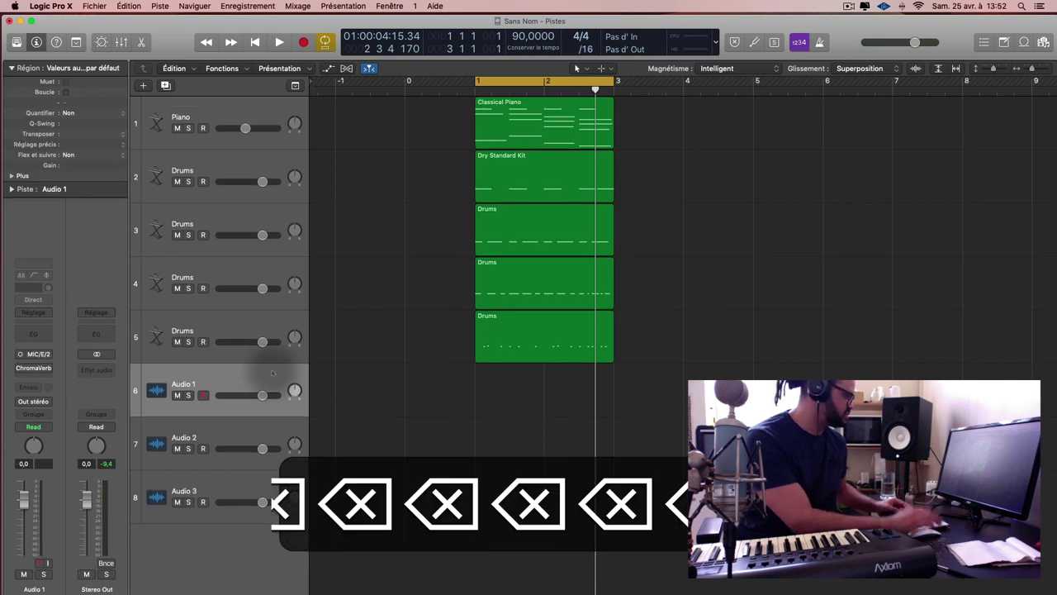
pyautogui.click(264, 324)
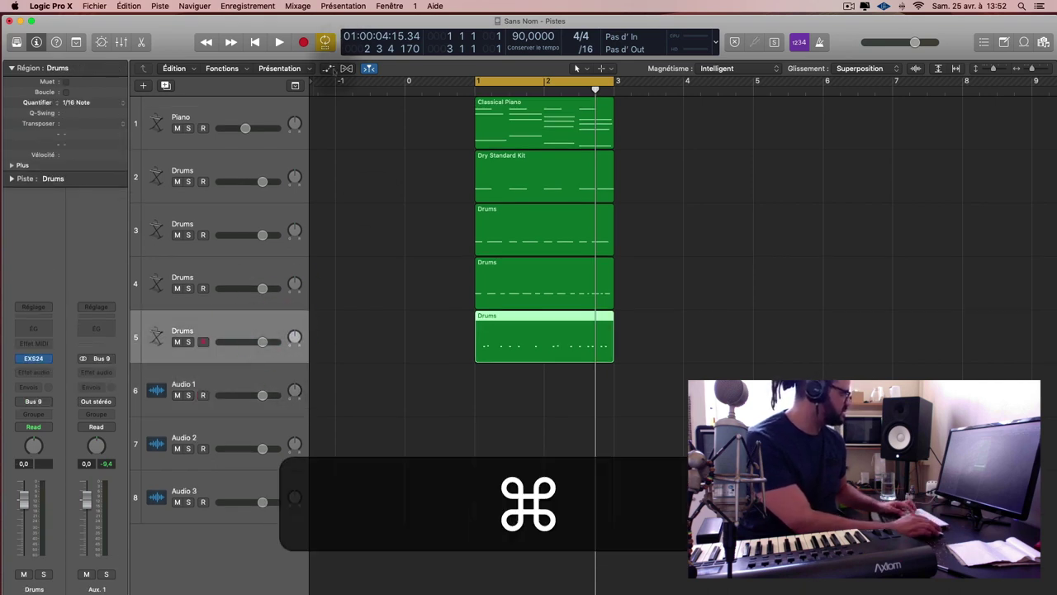
# Create a new Drums track 6 below track 5 with the same instrument settings and play the existing loop
pyautogui.press('super+d')
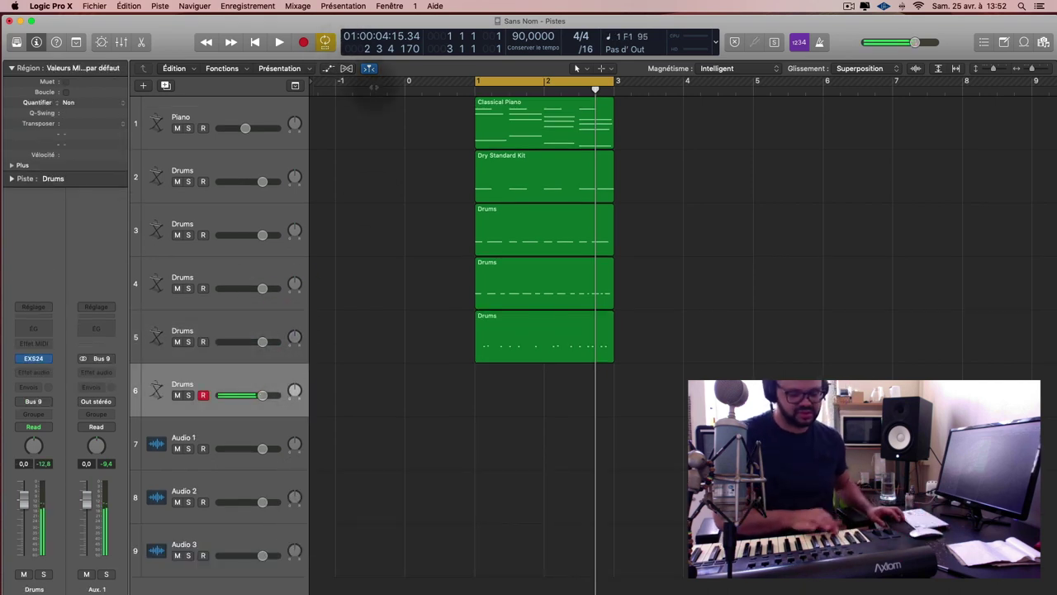
pyautogui.press('space')
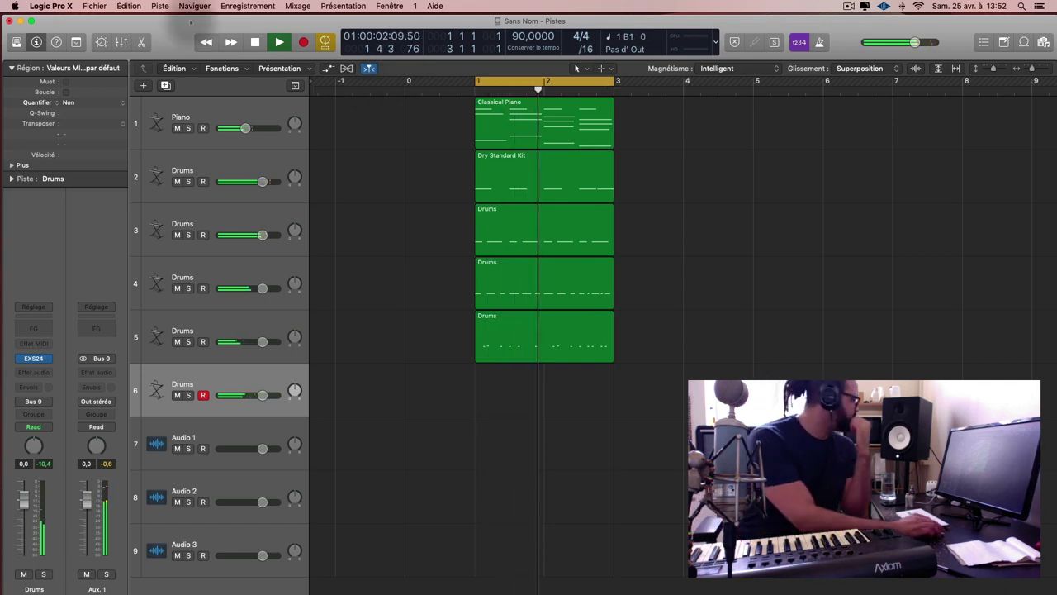
pyautogui.click(63, 358)
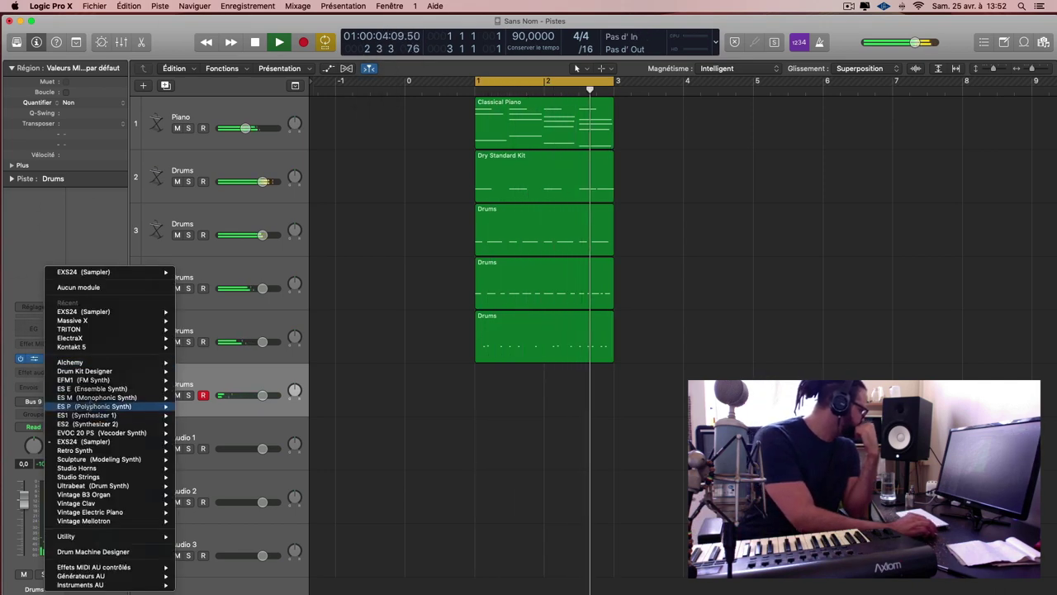
pyautogui.moveTo(169, 373)
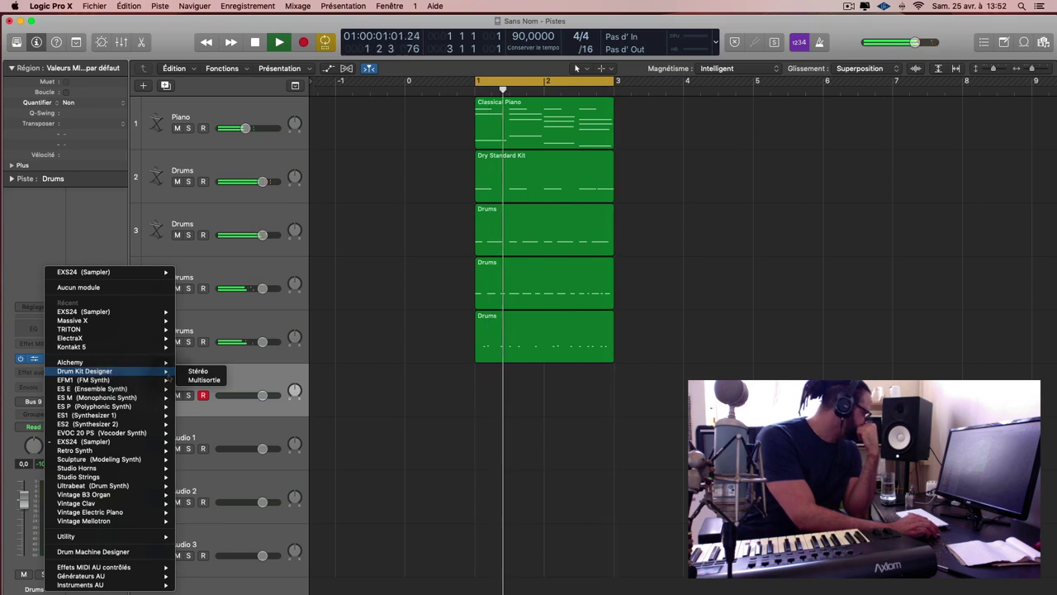
pyautogui.click(384, 404)
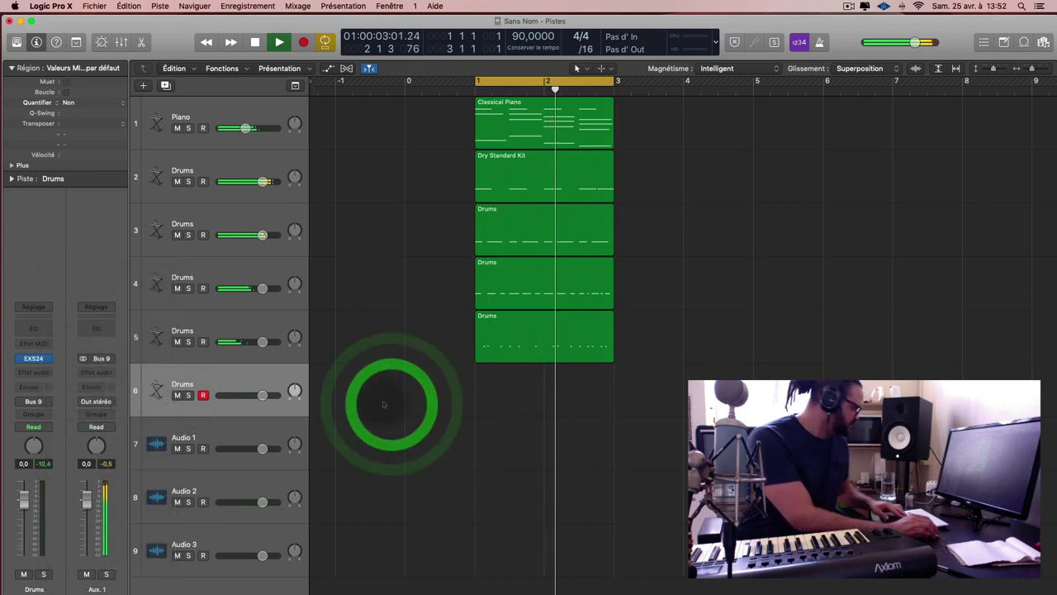
pyautogui.click(33, 357)
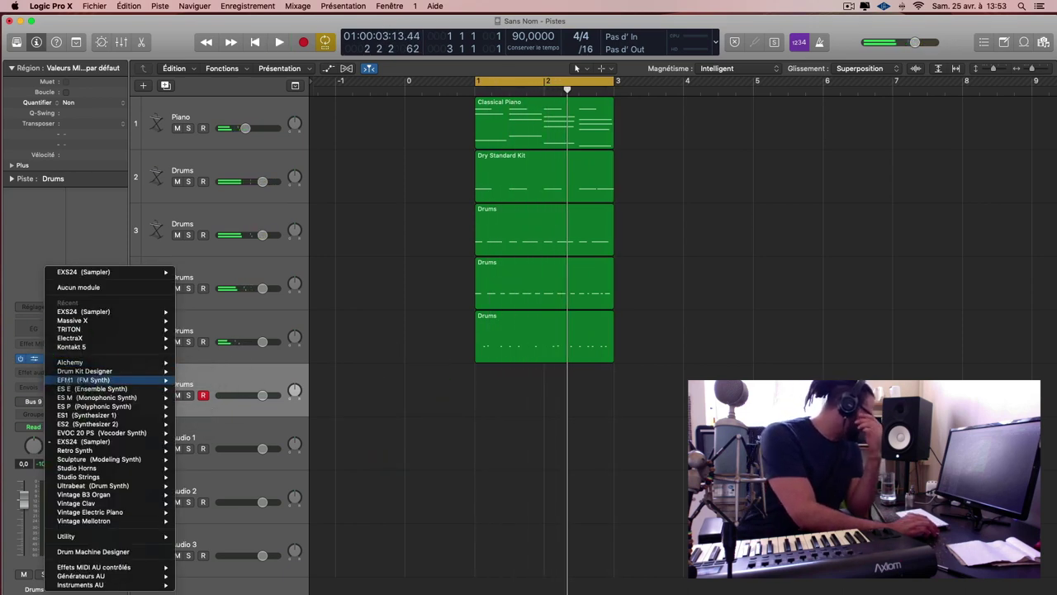
pyautogui.moveTo(124, 432)
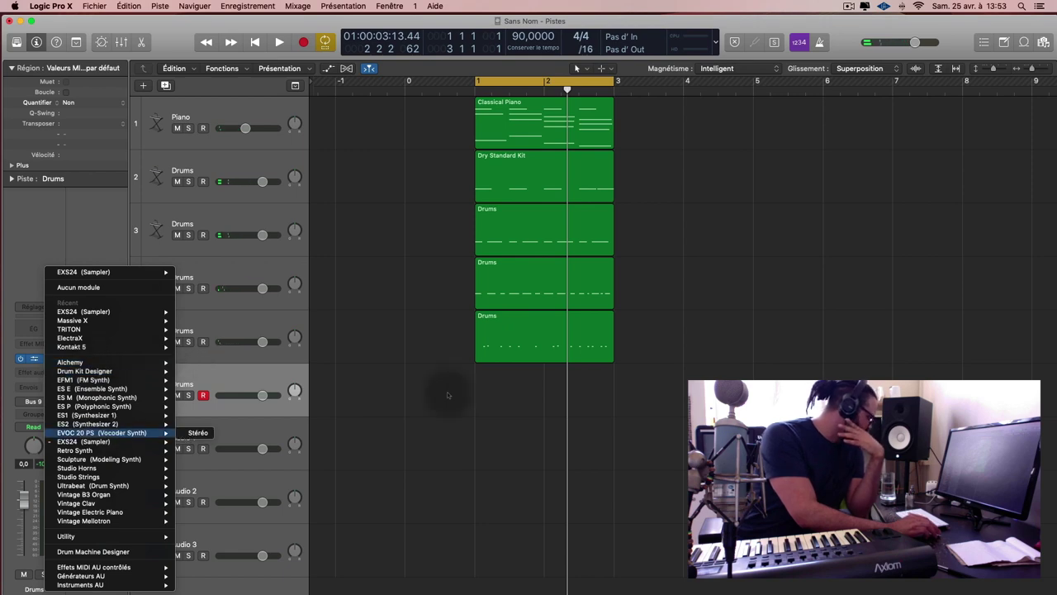
pyautogui.click(447, 395)
pyautogui.press('x')
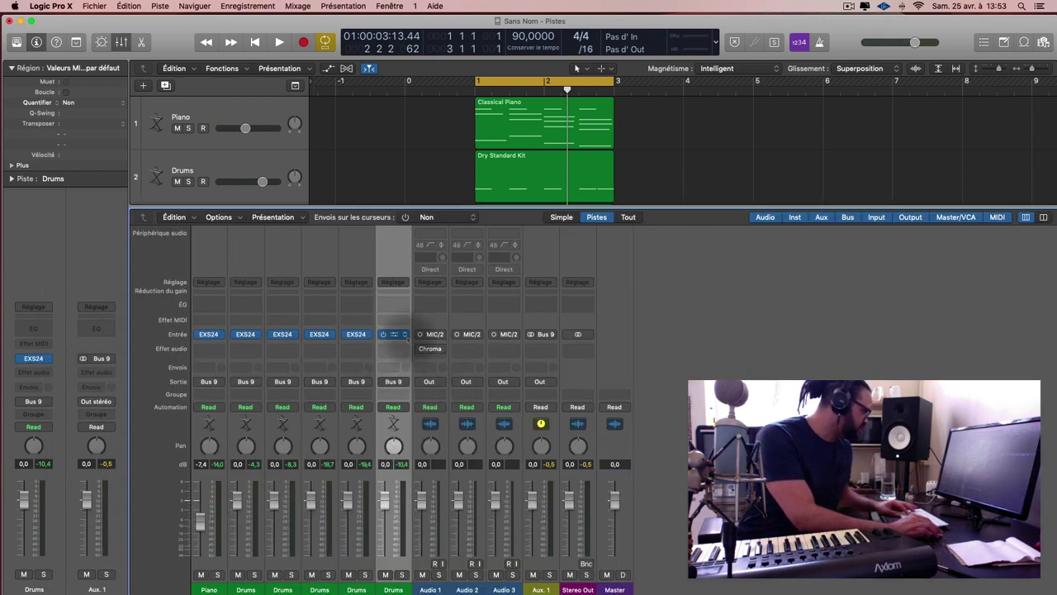
pyautogui.press('x')
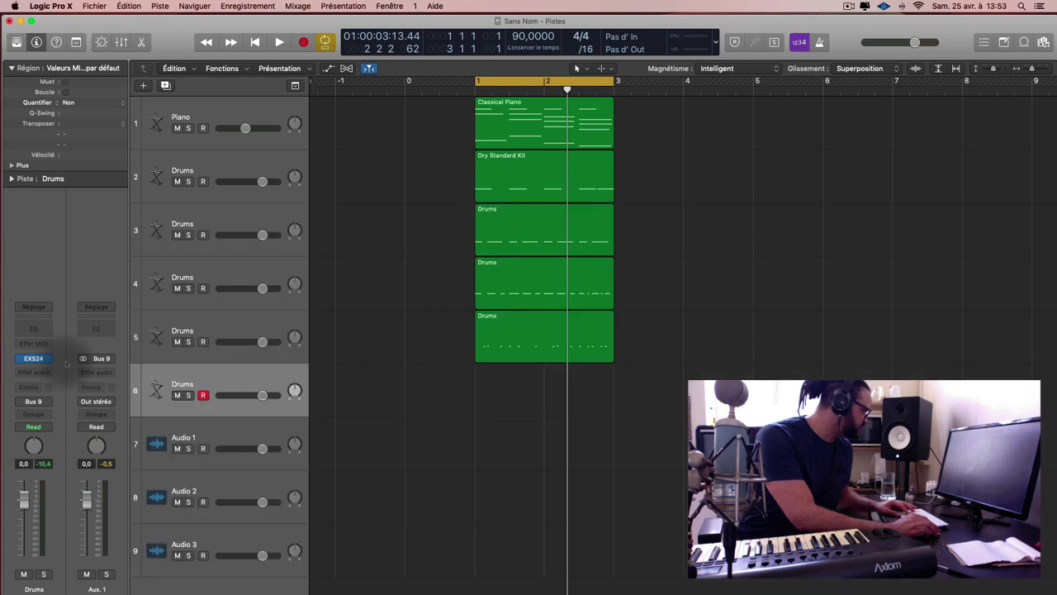
# Replace track 6's EXS24 sampler with Drum Kit Designer, try its kit sounds over the loop and close the instrument window
pyautogui.click(48, 358)
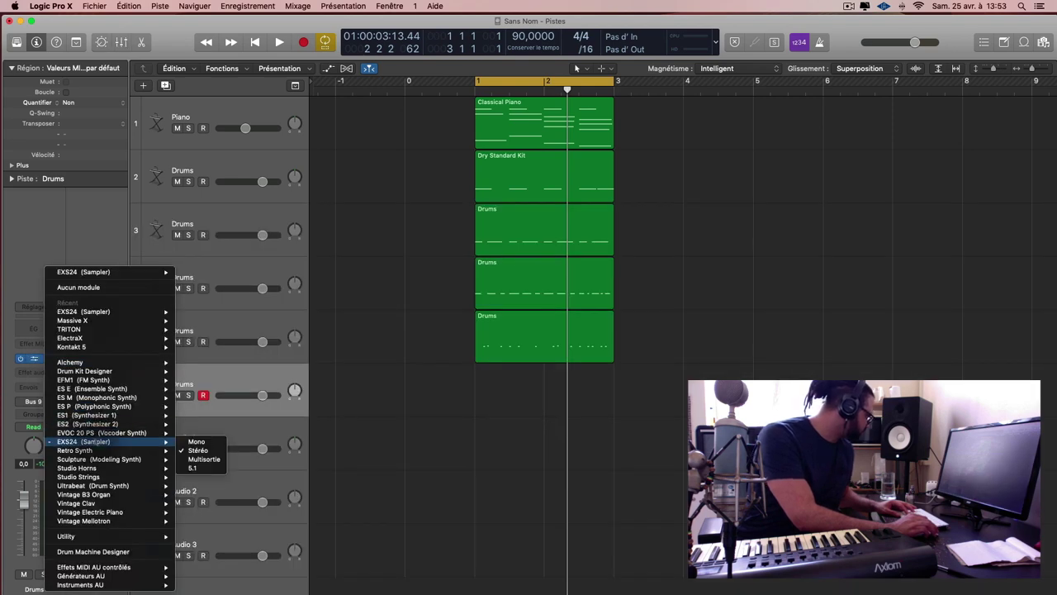
pyautogui.moveTo(121, 373)
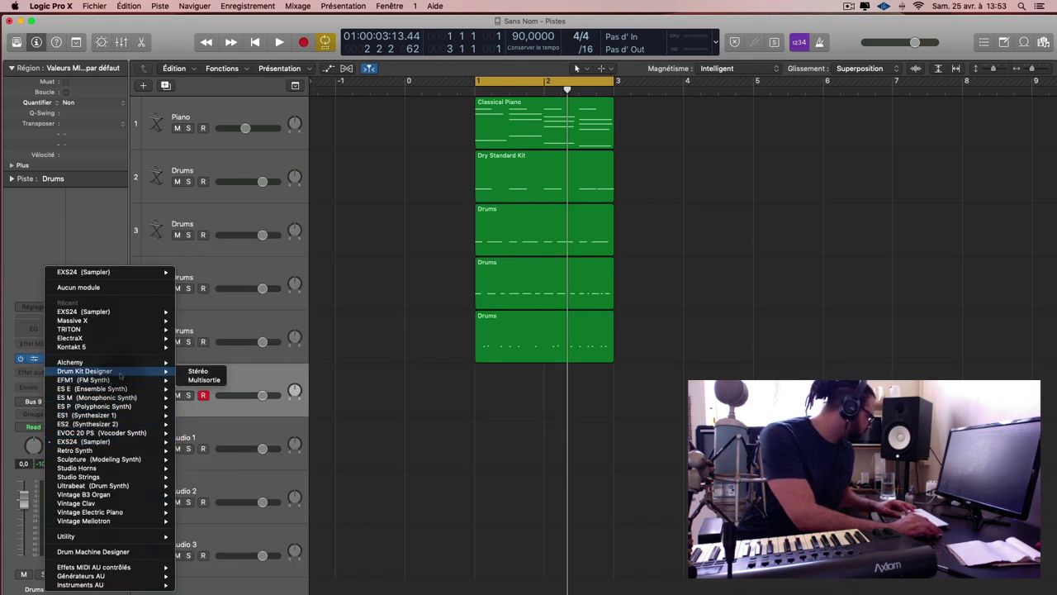
pyautogui.click(119, 374)
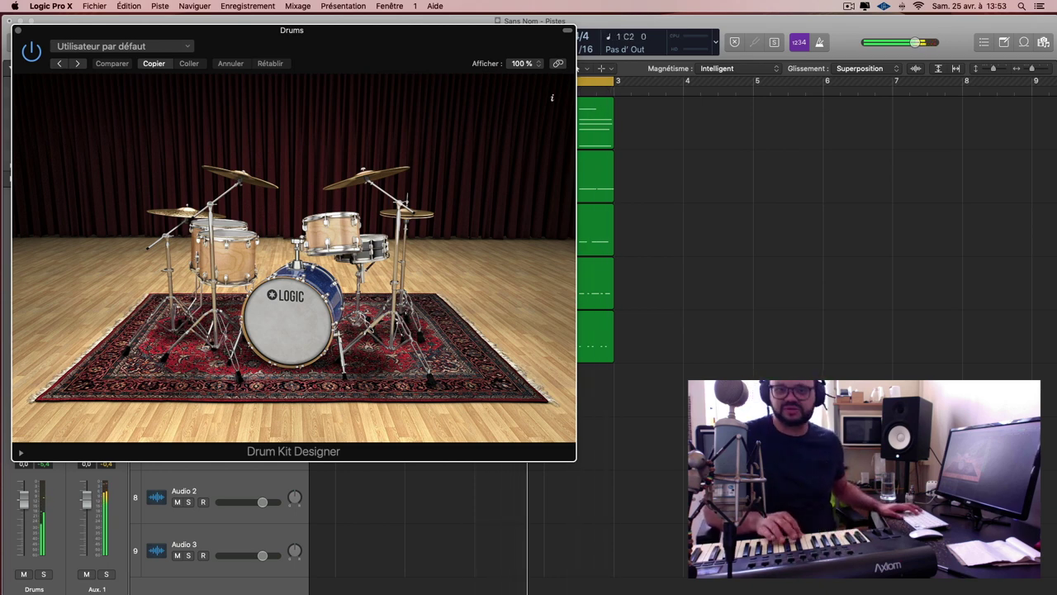
pyautogui.press('super+w')
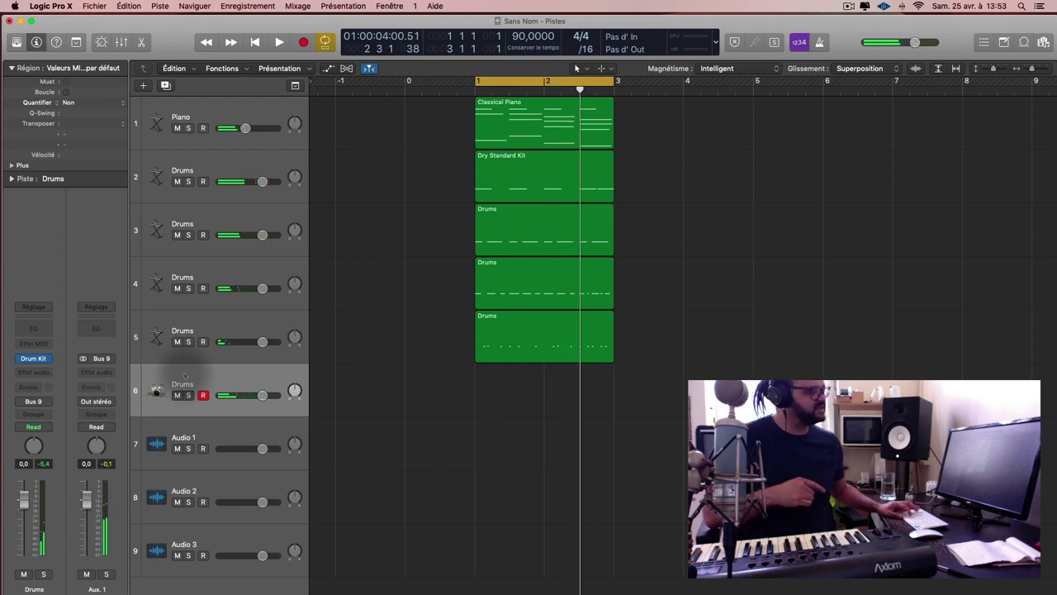
pyautogui.click(185, 375)
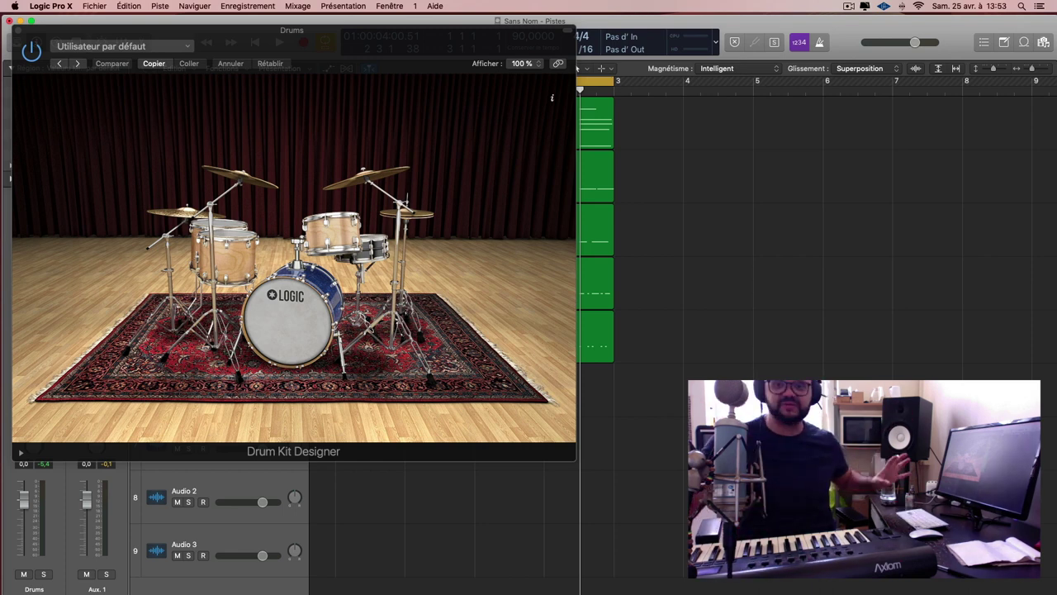
pyautogui.press('super+w')
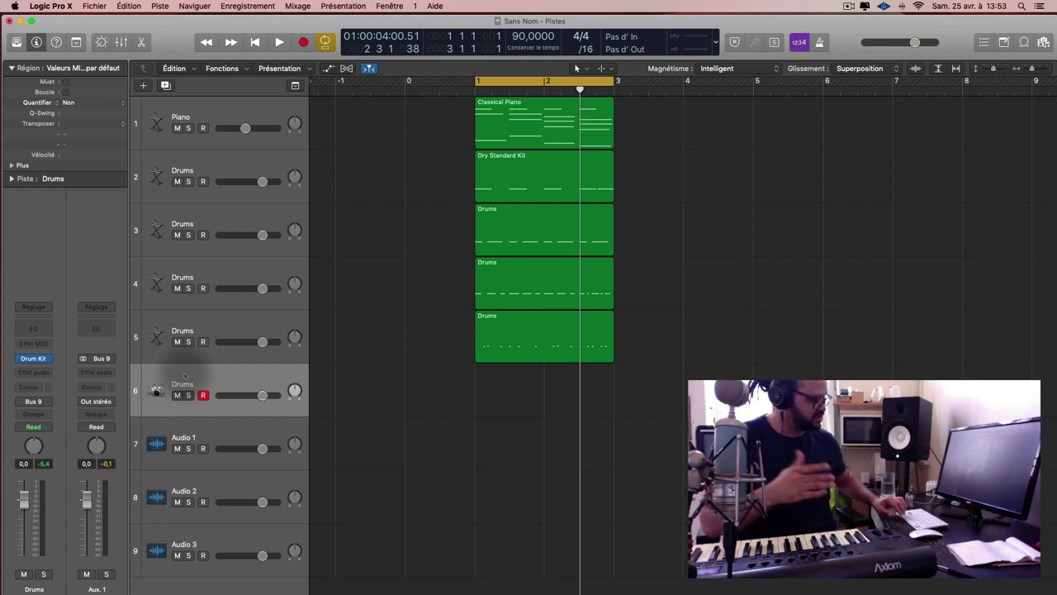
pyautogui.click(157, 390)
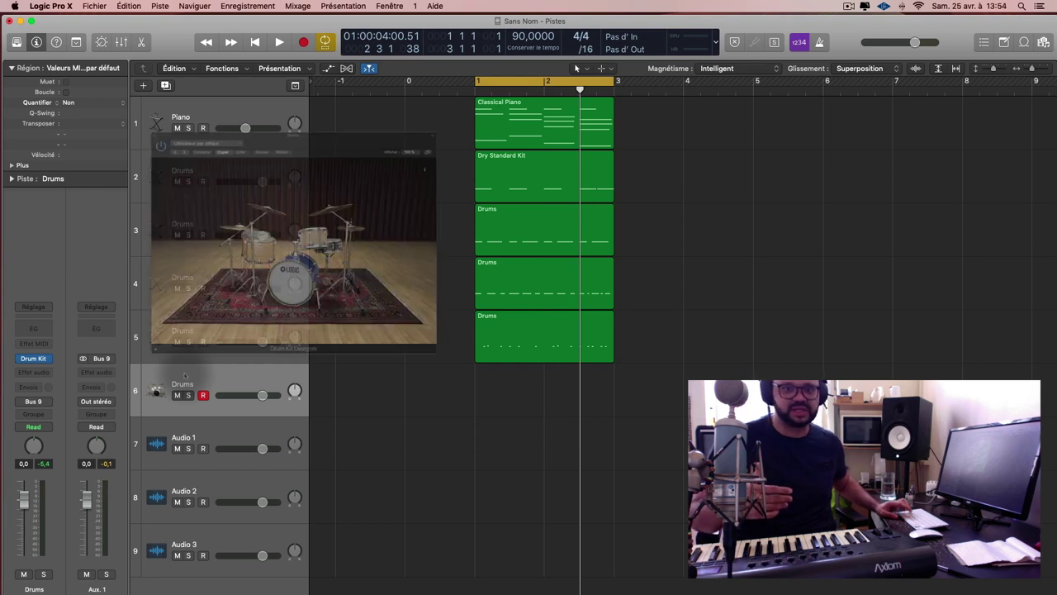
pyautogui.press('super+w')
# Rehearse over the loop and record a drum part on track 6 across bars 1 and 2, leaving no region selected
pyautogui.press('space')
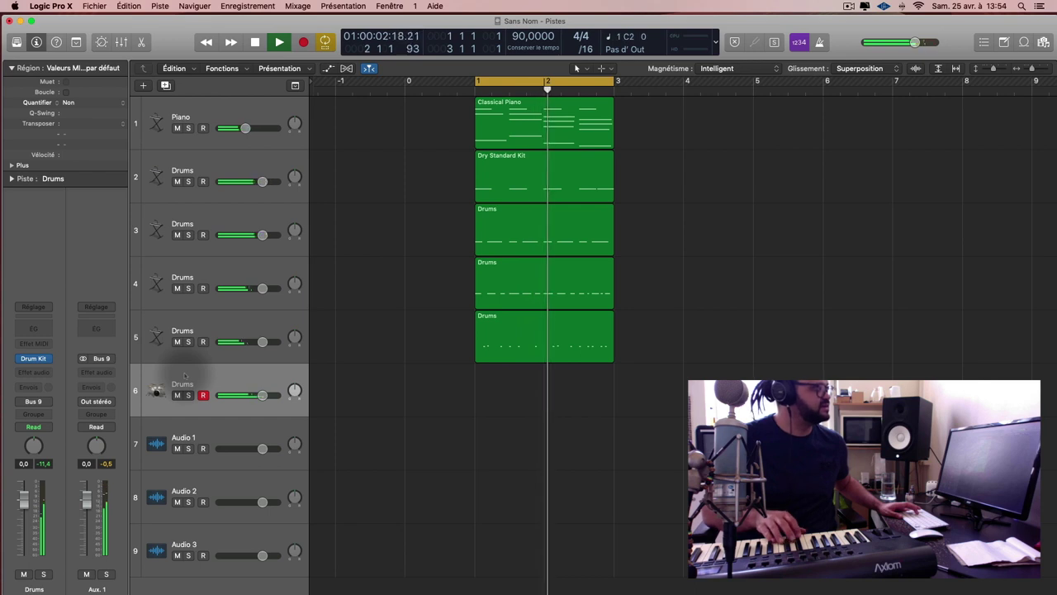
pyautogui.press('r')
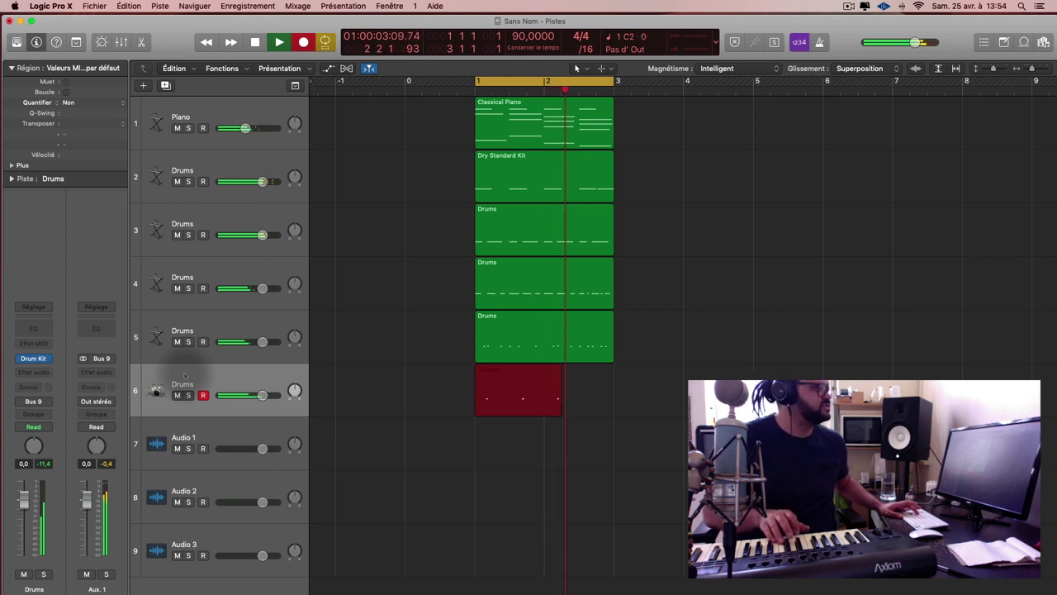
pyautogui.press('space')
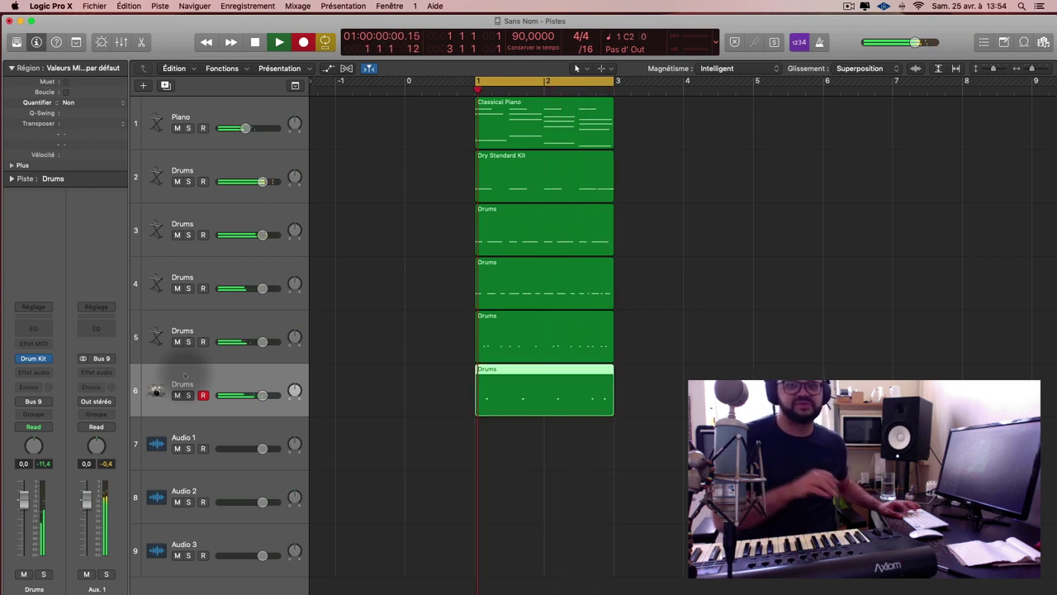
pyautogui.click(527, 383)
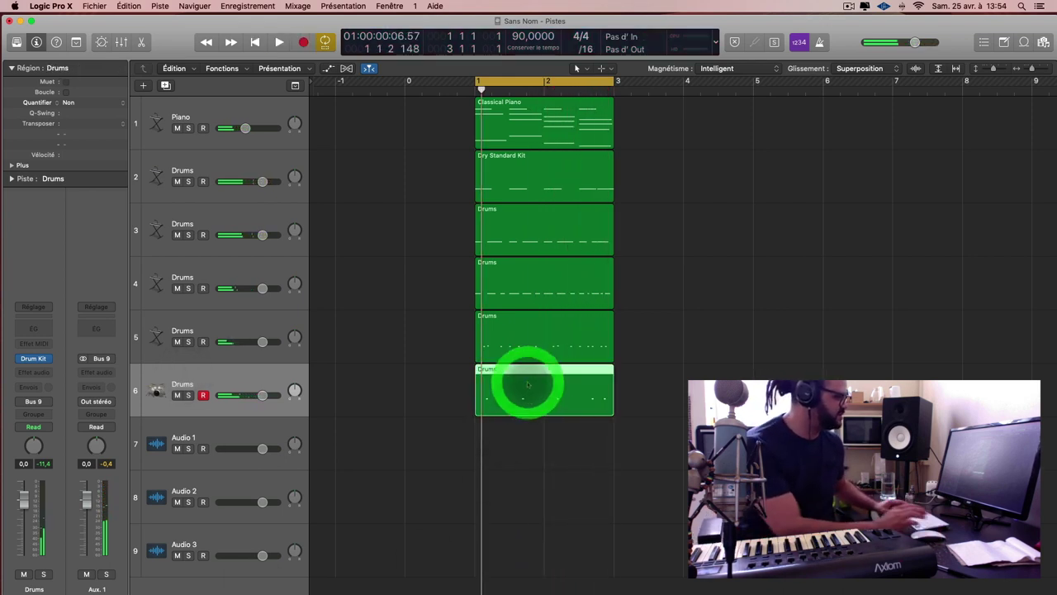
pyautogui.press('shift+super+a')
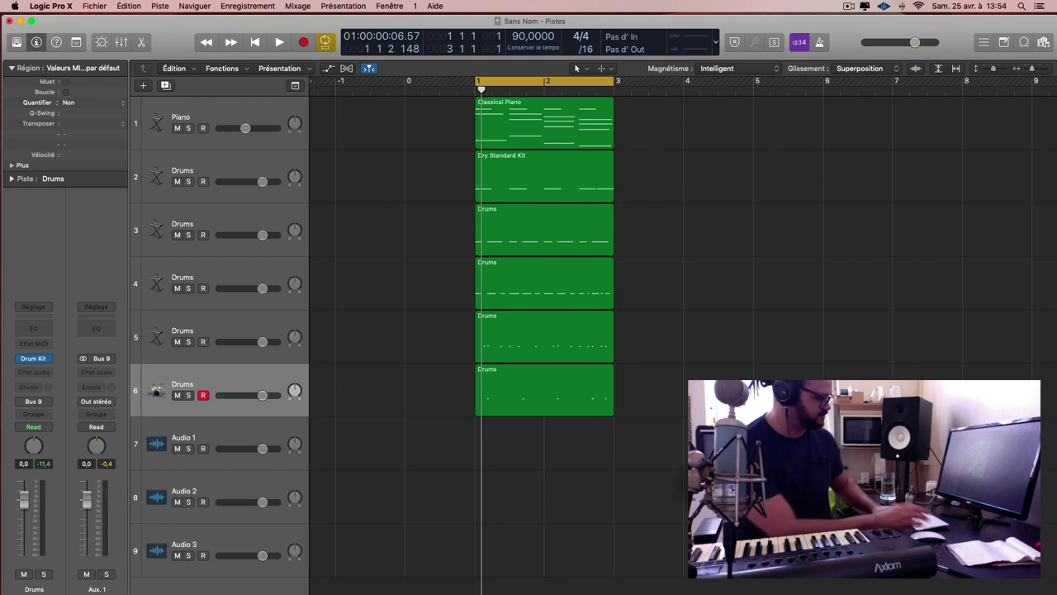
# Try repeating all six regions with 3 copies, and undo the repetition
pyautogui.scroll(-5, 702, 276)
pyautogui.moveTo(704, 268); pyautogui.dragTo(451, 95)
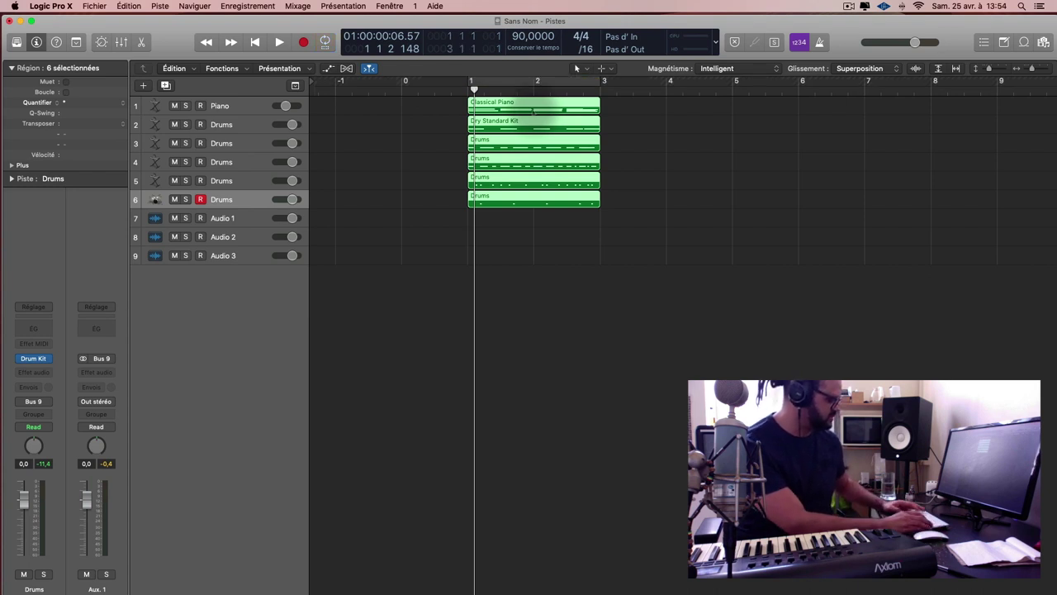
pyautogui.press('super+r')
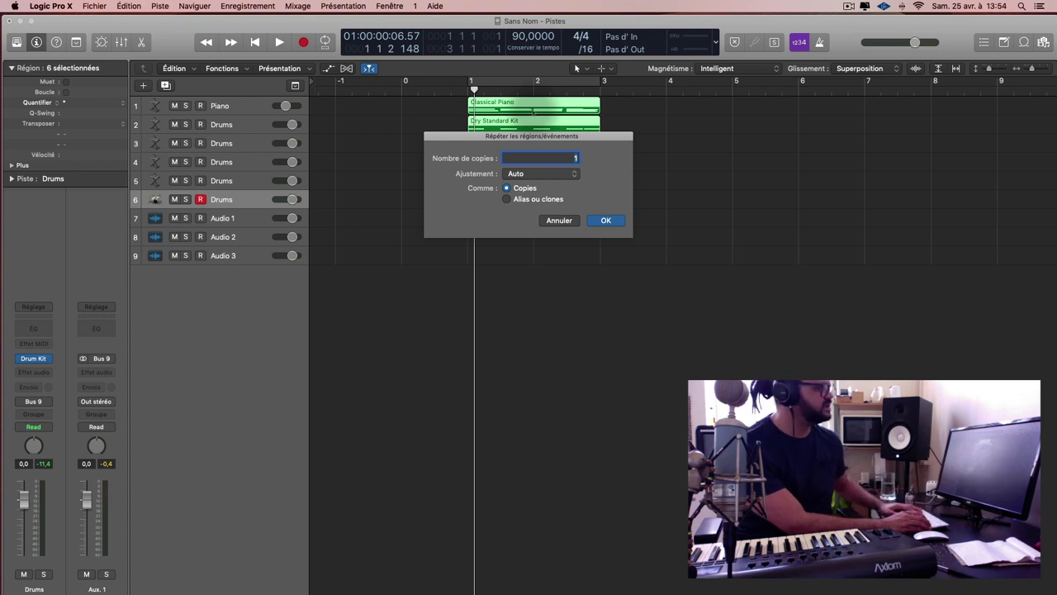
pyautogui.write('3')
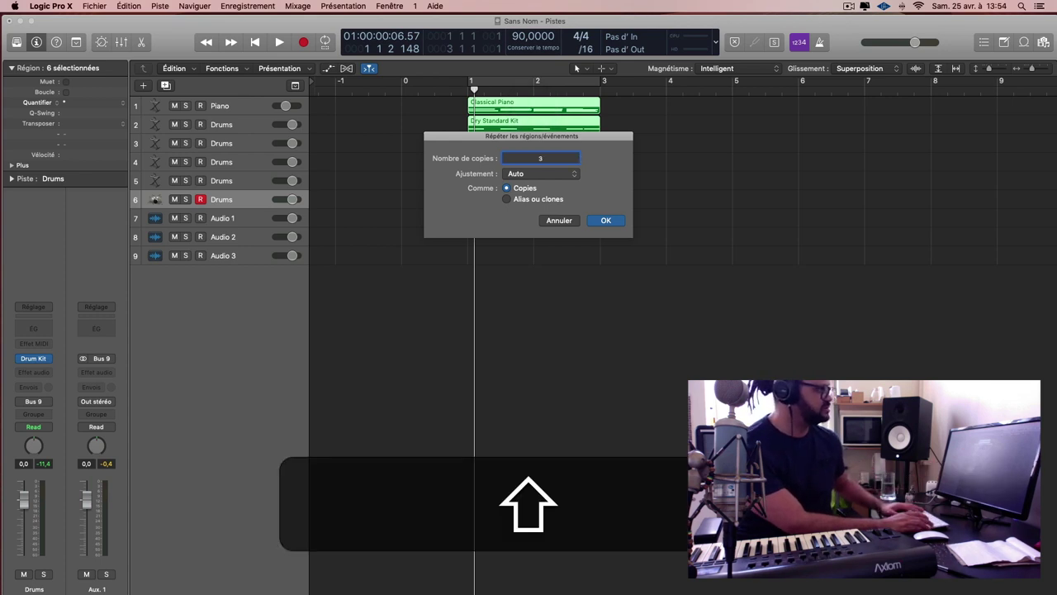
pyautogui.press('Return')
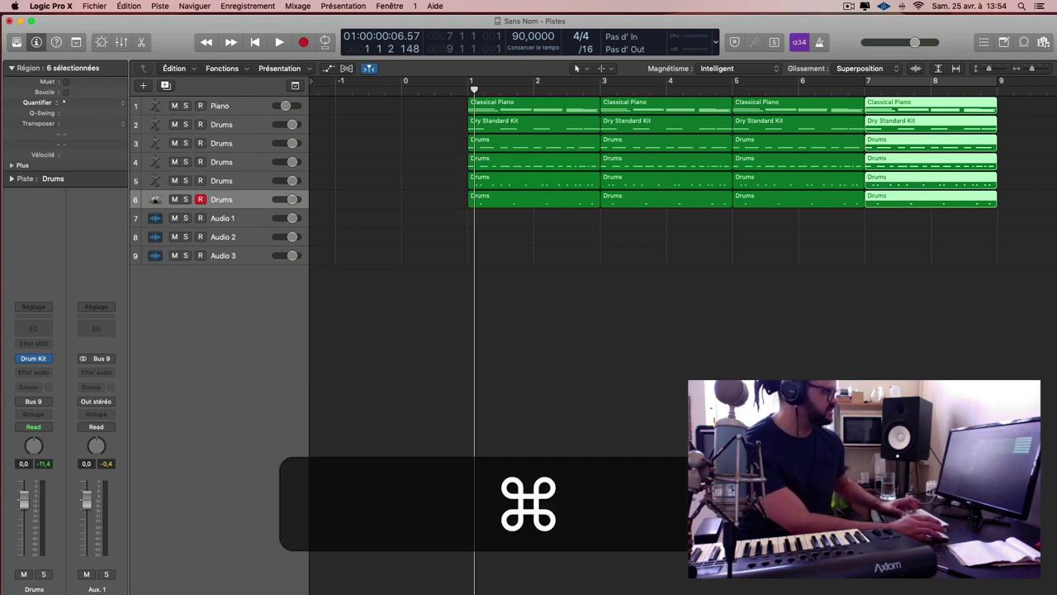
pyautogui.press('super+z')
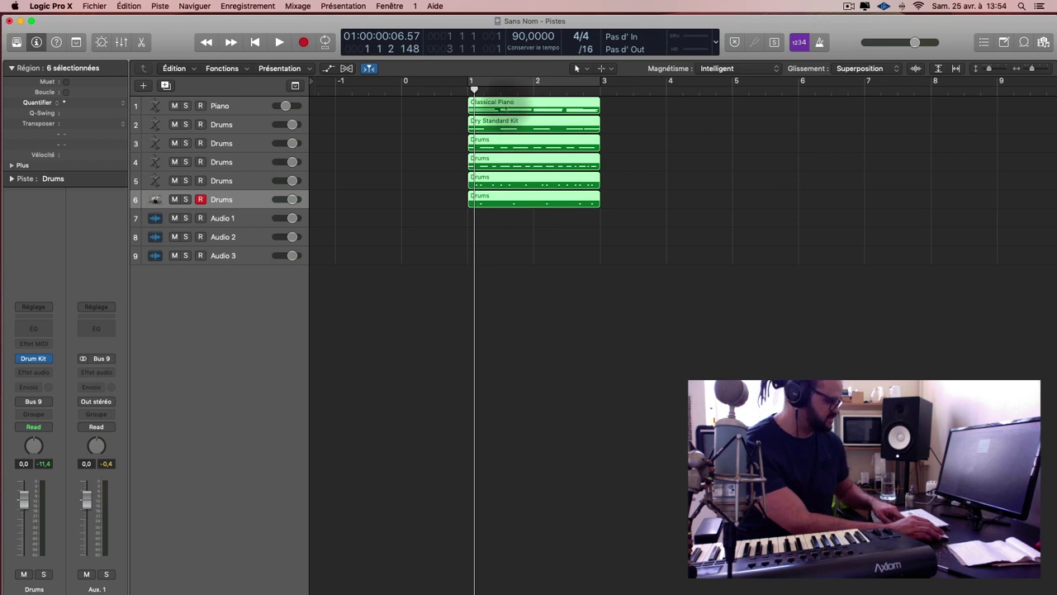
# Select all six regions, place a copy of them at bar 3 directly after the originals, and clear the selection
pyautogui.press('alt')
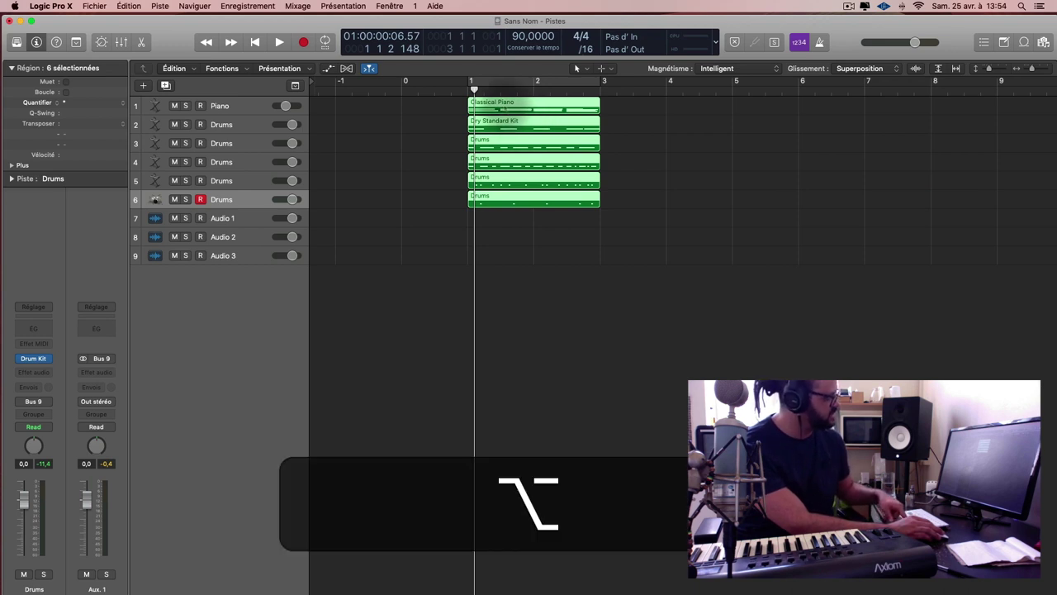
pyautogui.click(614, 146)
pyautogui.moveTo(643, 242); pyautogui.dragTo(498, 108)
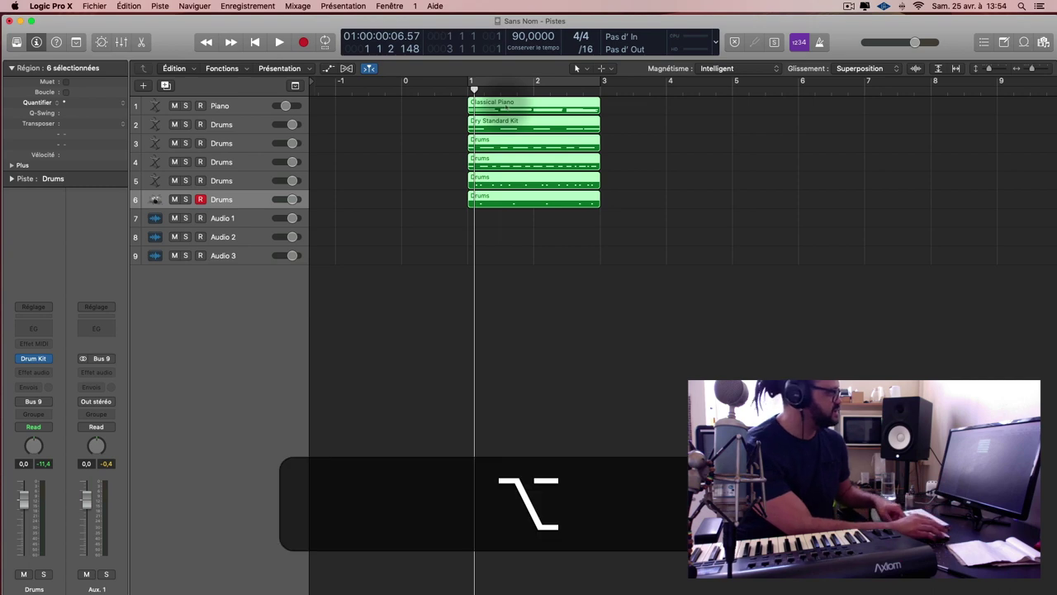
pyautogui.moveTo(499, 108); pyautogui.dragTo(638, 108)
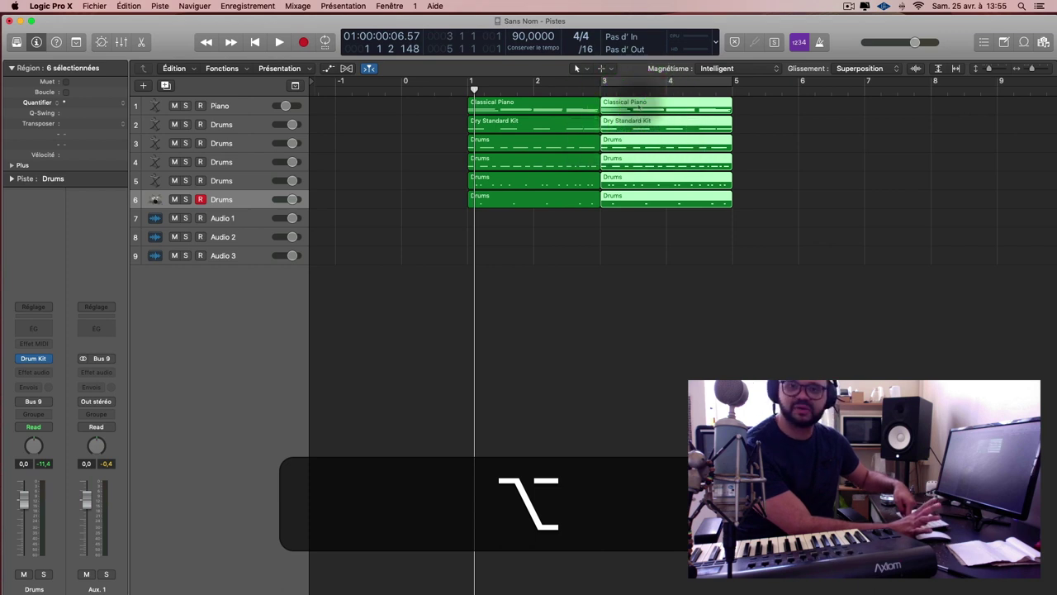
pyautogui.click(769, 184)
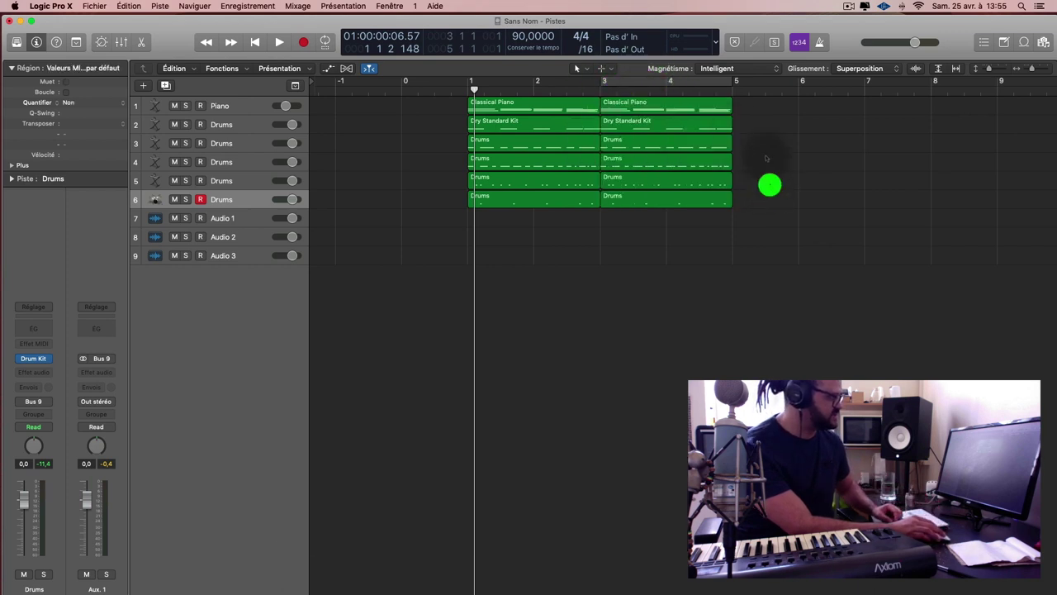
# Shift all regions two bars later to start at bar 3 and place a copy of the Classical Piano region at bar 1
pyautogui.click(701, 107)
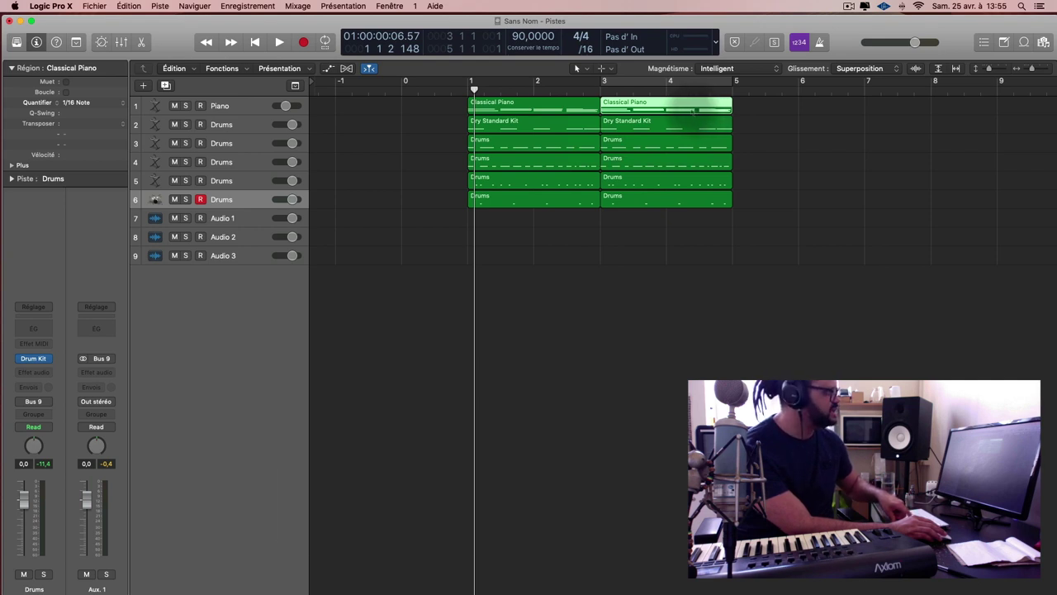
pyautogui.press('alt')
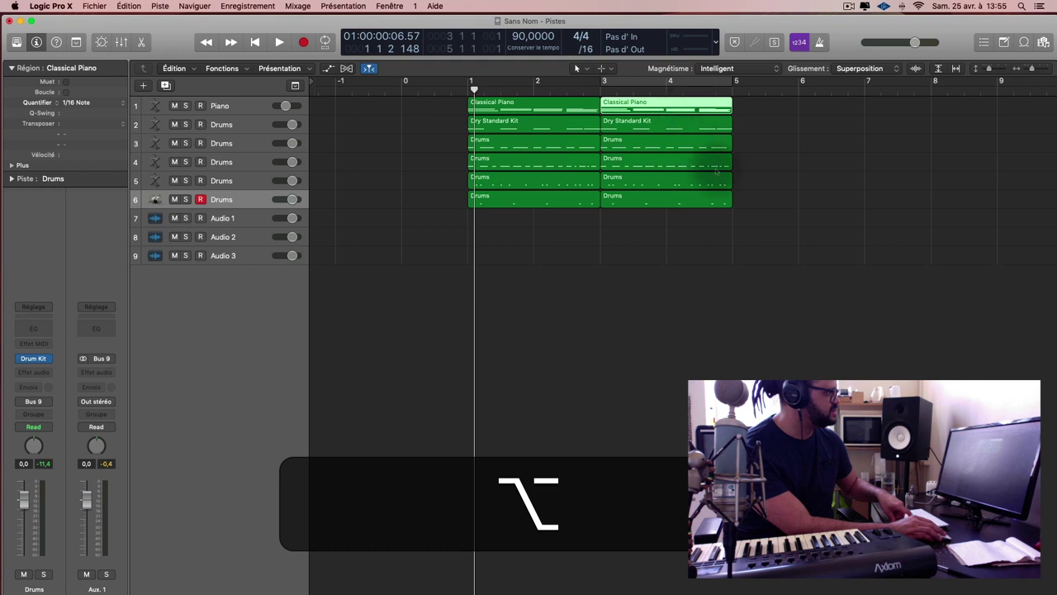
pyautogui.moveTo(767, 237); pyautogui.dragTo(552, 108)
pyautogui.click(765, 253)
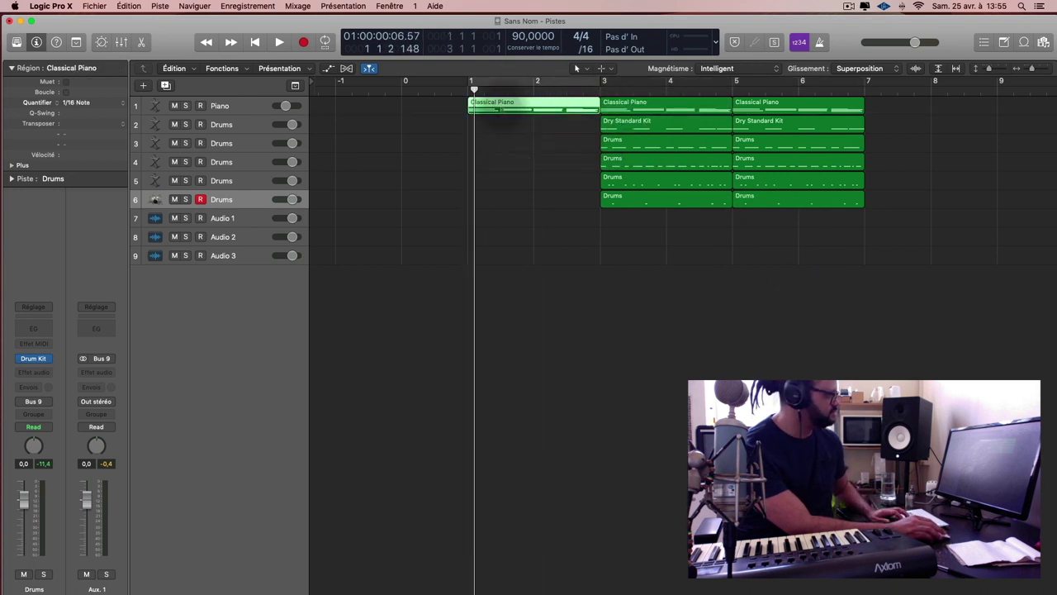
# Disarm recording on Drums track 6 and play the arrangement from the start of bar 1
pyautogui.press('space')
pyautogui.click(469, 89)
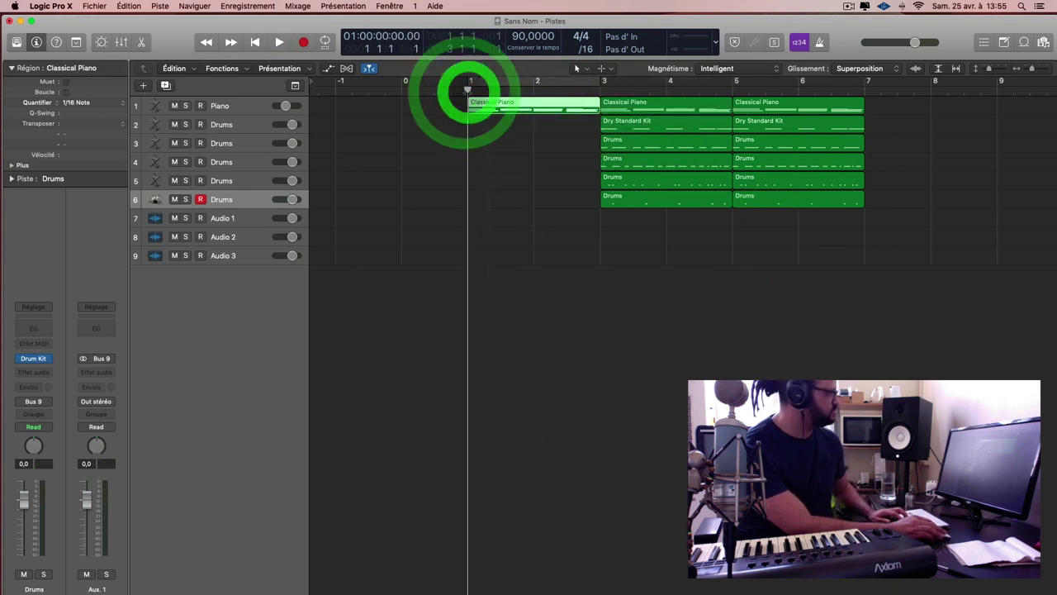
pyautogui.click(200, 199)
pyautogui.press('space')
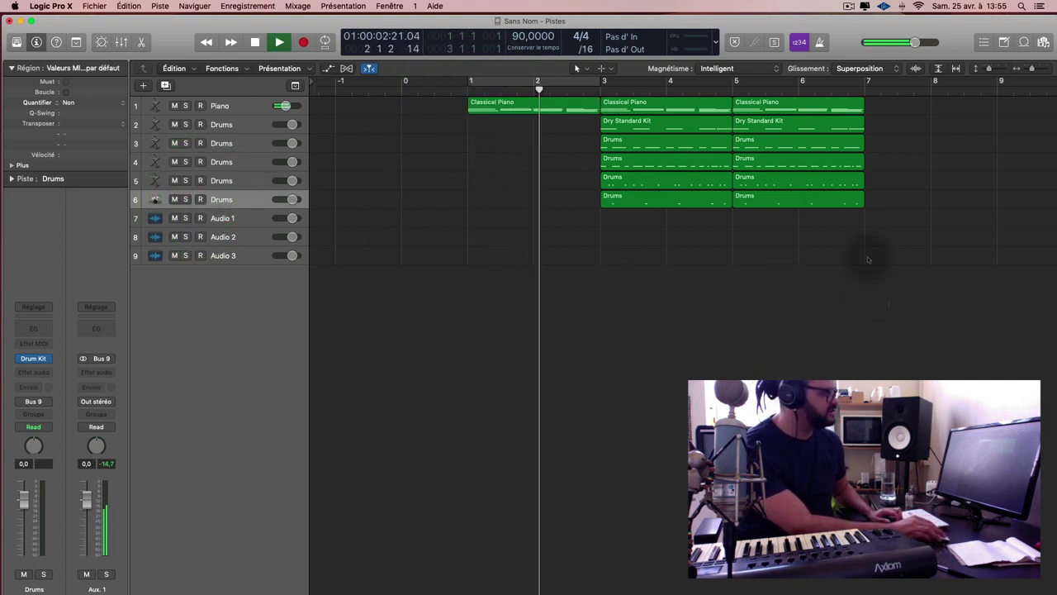
# Repeat all piano and drum regions between bars 3 and 7 four times in succession, with 3 copies each time
pyautogui.moveTo(888, 307); pyautogui.dragTo(626, 94)
pyautogui.scroll(-10, 692, 248)
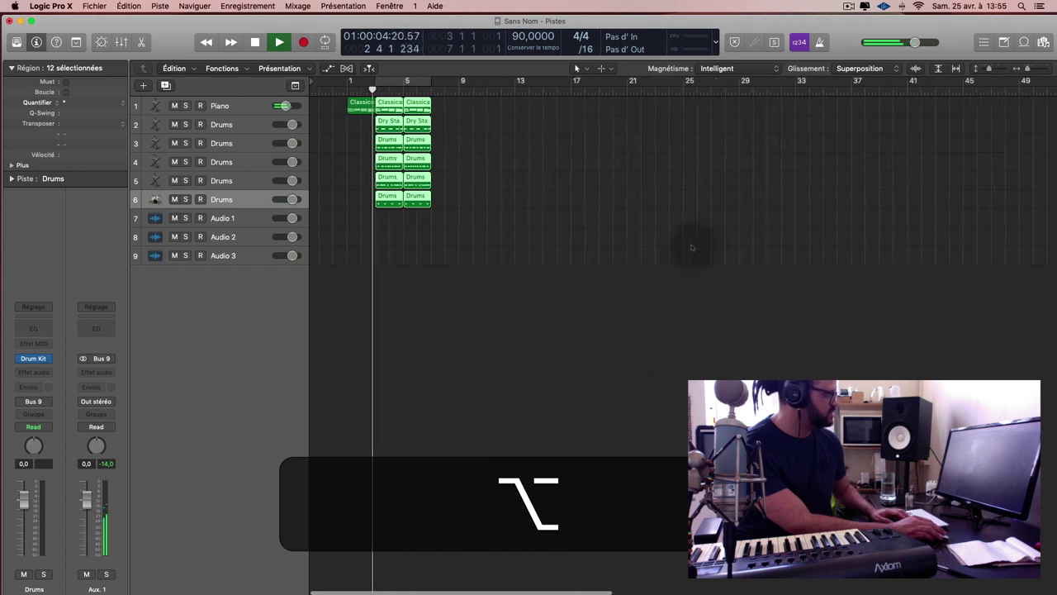
pyautogui.press('super+r')
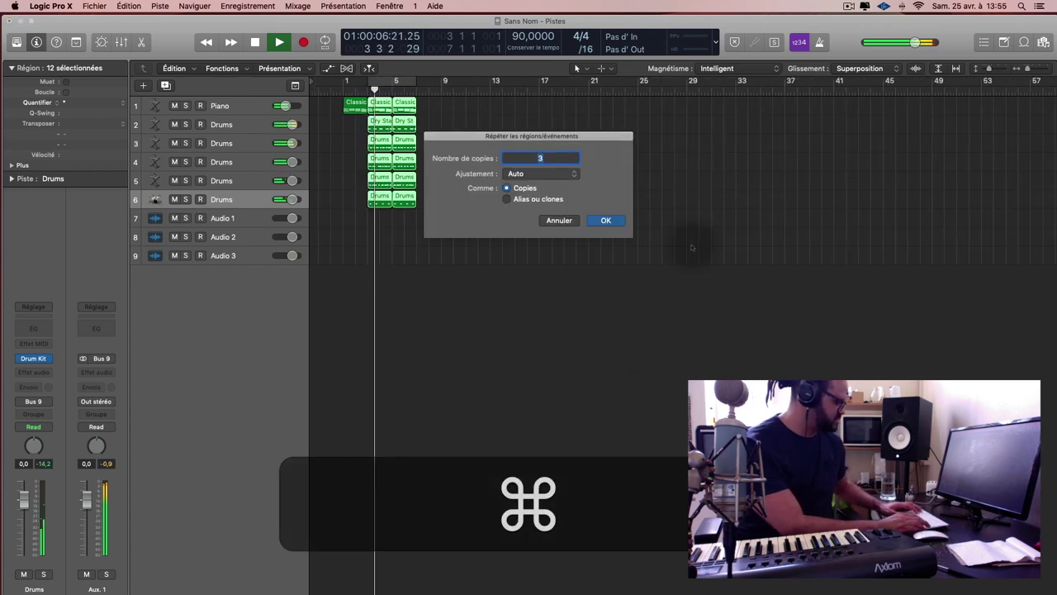
pyautogui.press('Return')
pyautogui.press('super+r')
pyautogui.press('Return')
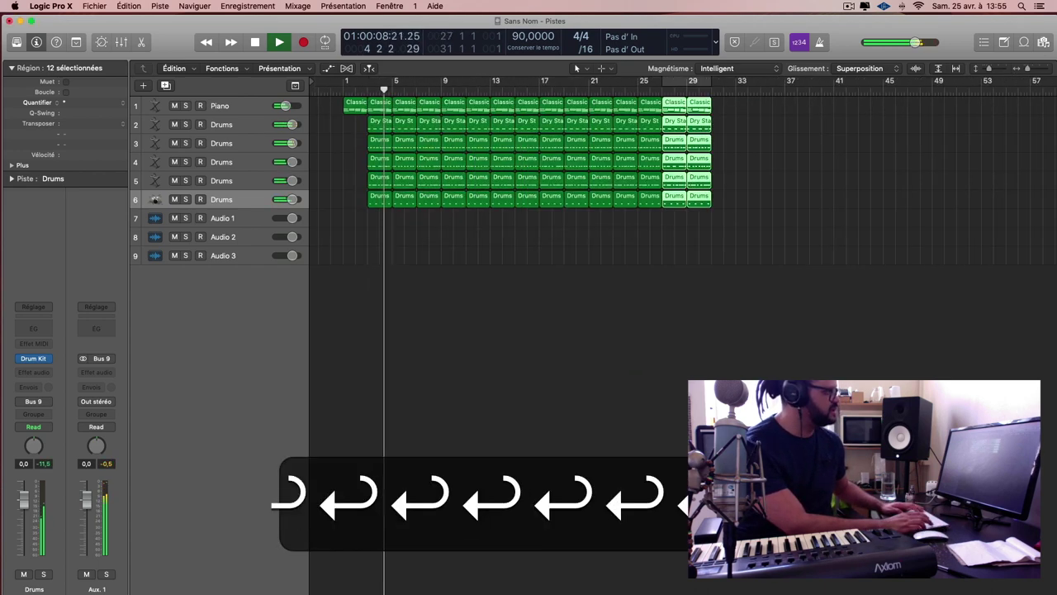
pyautogui.press('super+r')
pyautogui.press('Return')
pyautogui.press('super+r')
pyautogui.press('Return')
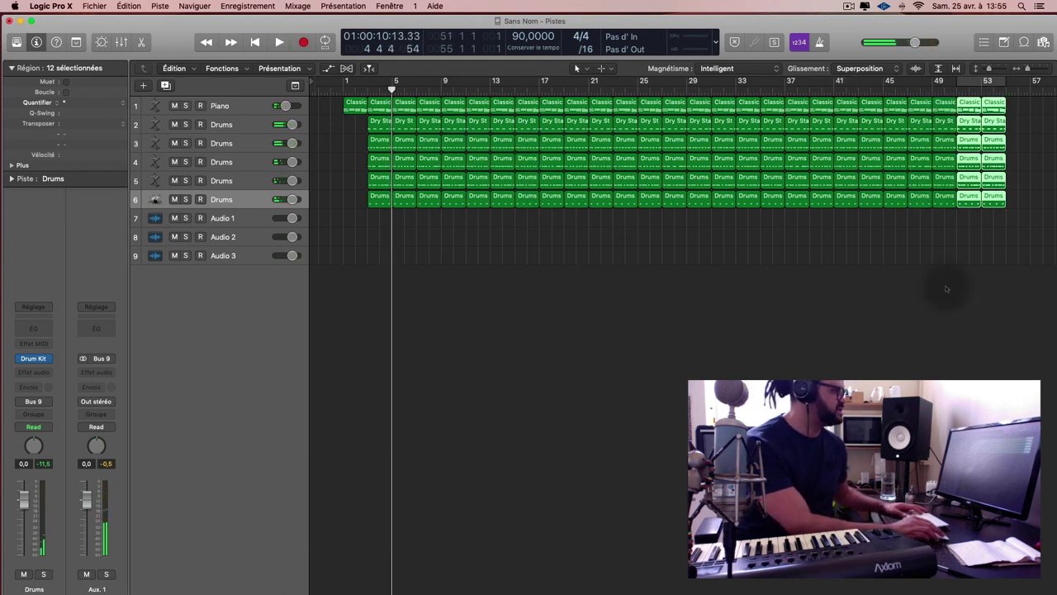
# Set a cycle range from bar 3 to bar 7, play it back briefly, and clear the region selection
pyautogui.moveTo(368, 83); pyautogui.dragTo(417, 84)
pyautogui.press('space')
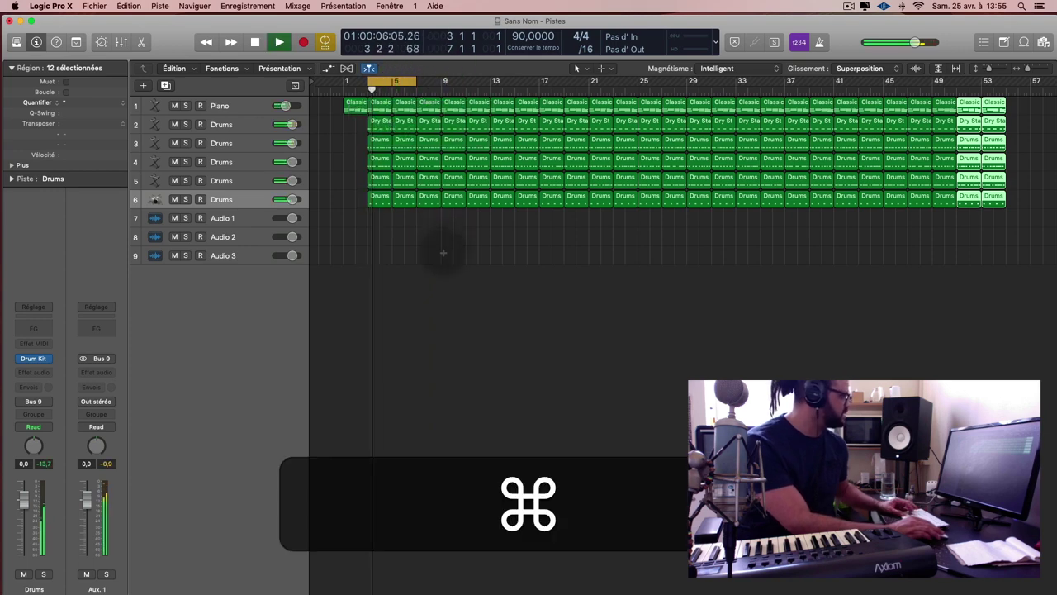
pyautogui.press('space')
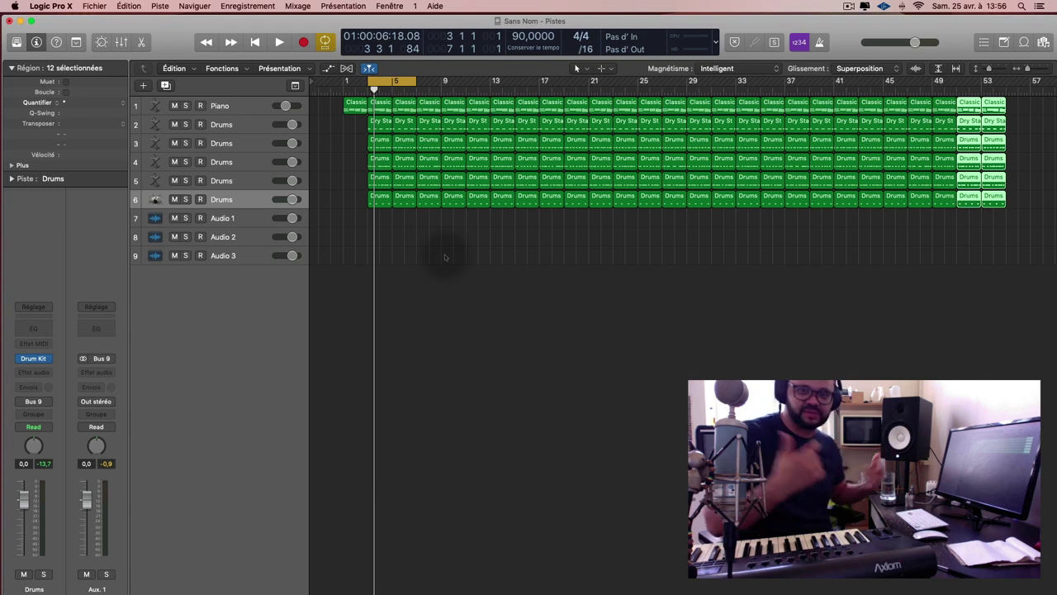
pyautogui.click(446, 256)
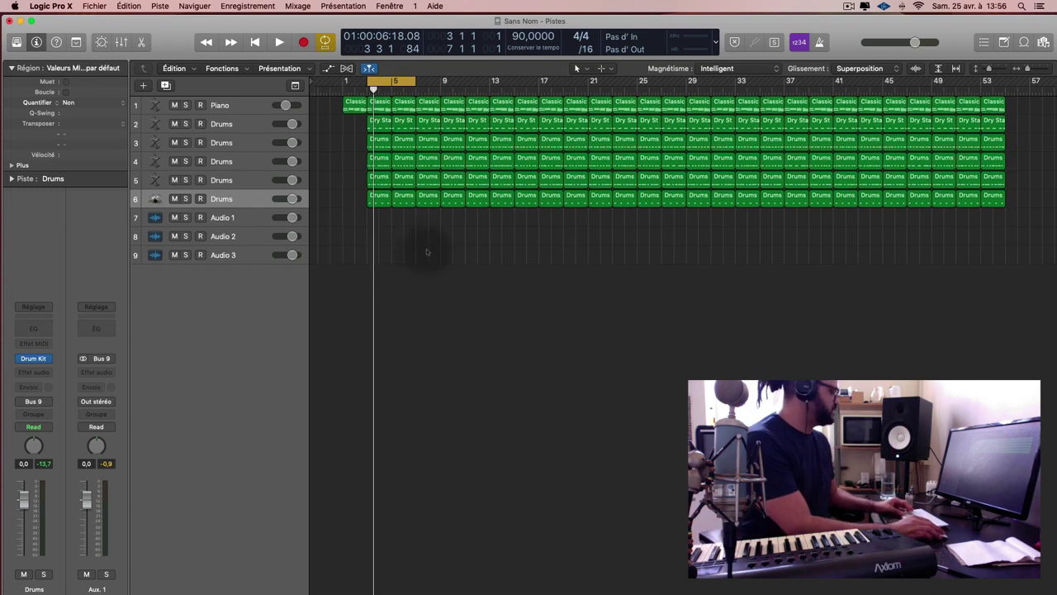
# Start saving the project to the Bureau location, organized as a folder (Dossier) and named "La kiz des Magiciens"
pyautogui.click(94, 6)
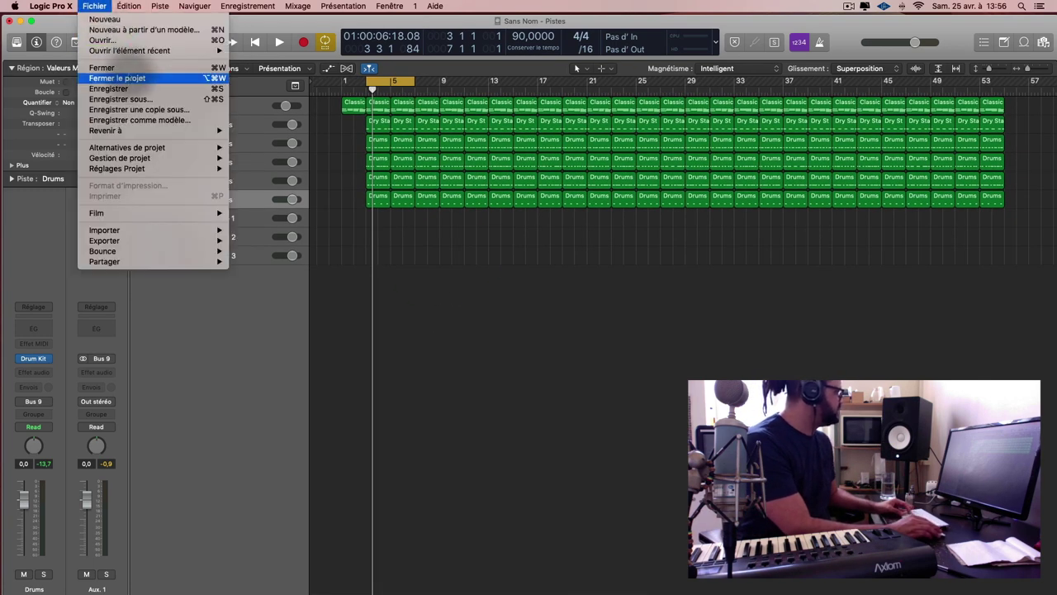
pyautogui.click(144, 88)
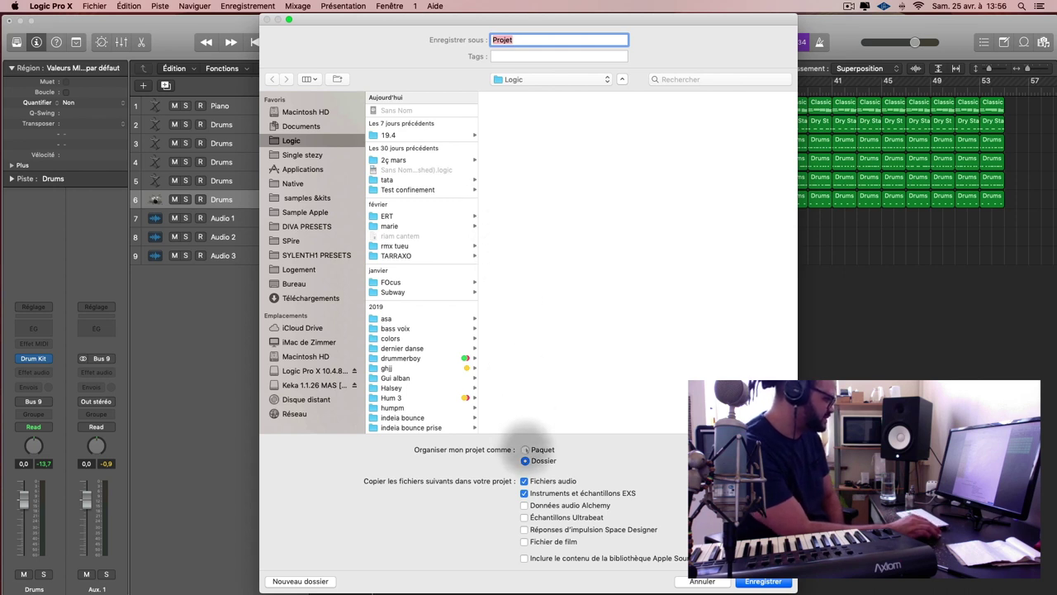
pyautogui.click(527, 461)
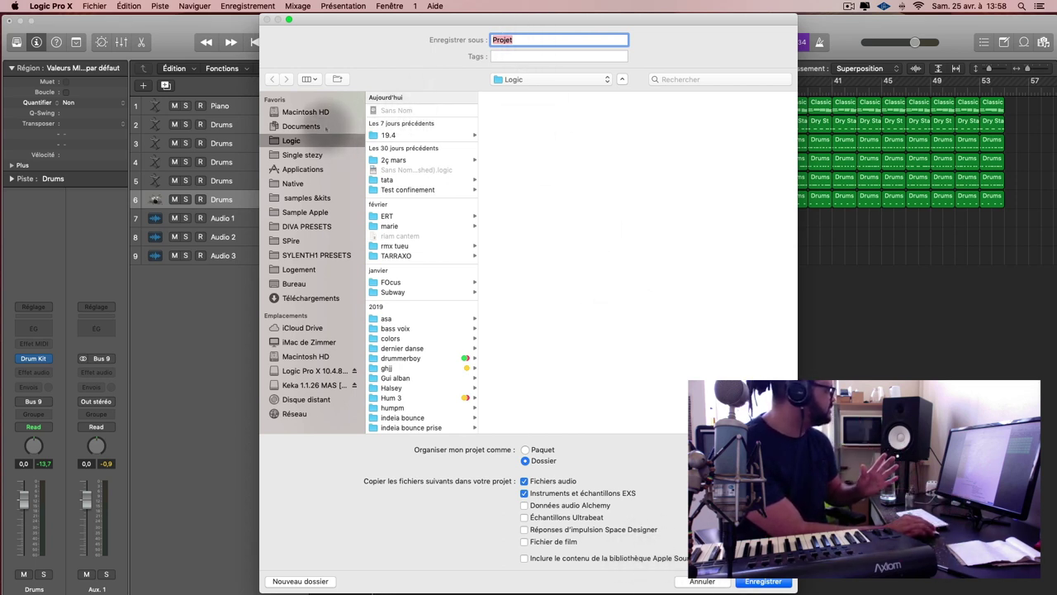
pyautogui.click(309, 284)
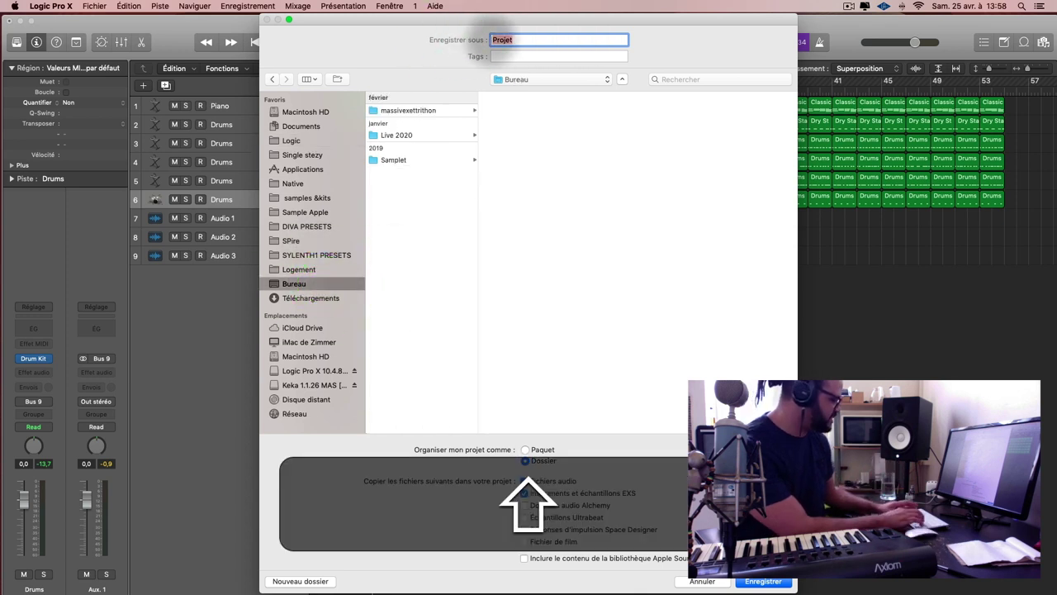
pyautogui.write('La k')
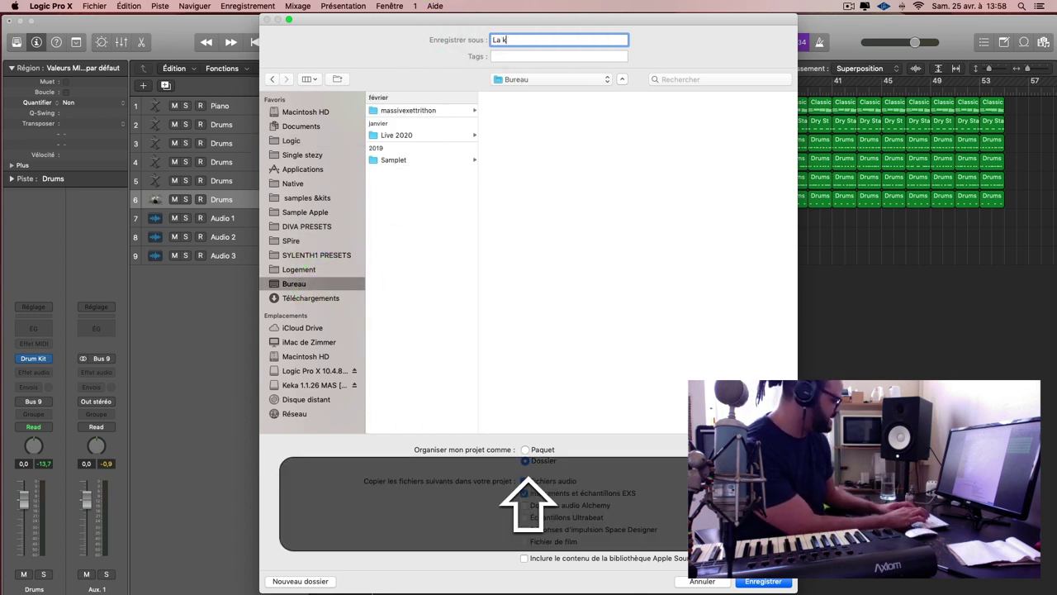
pyautogui.write('ie')
pyautogui.press('BackSpace')
pyautogui.write('z des ')
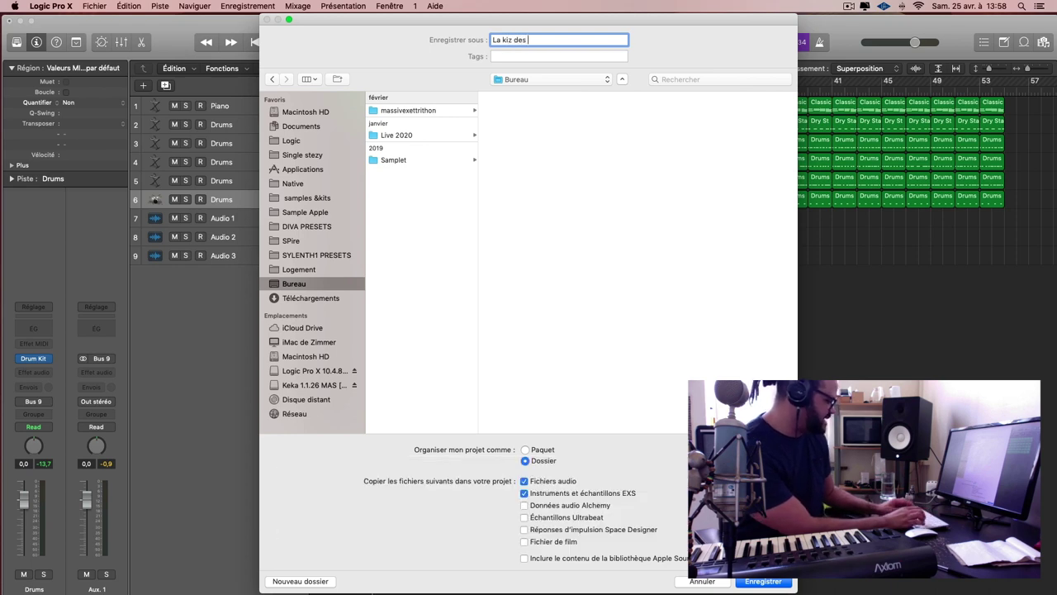
pyautogui.write('Magiciens')
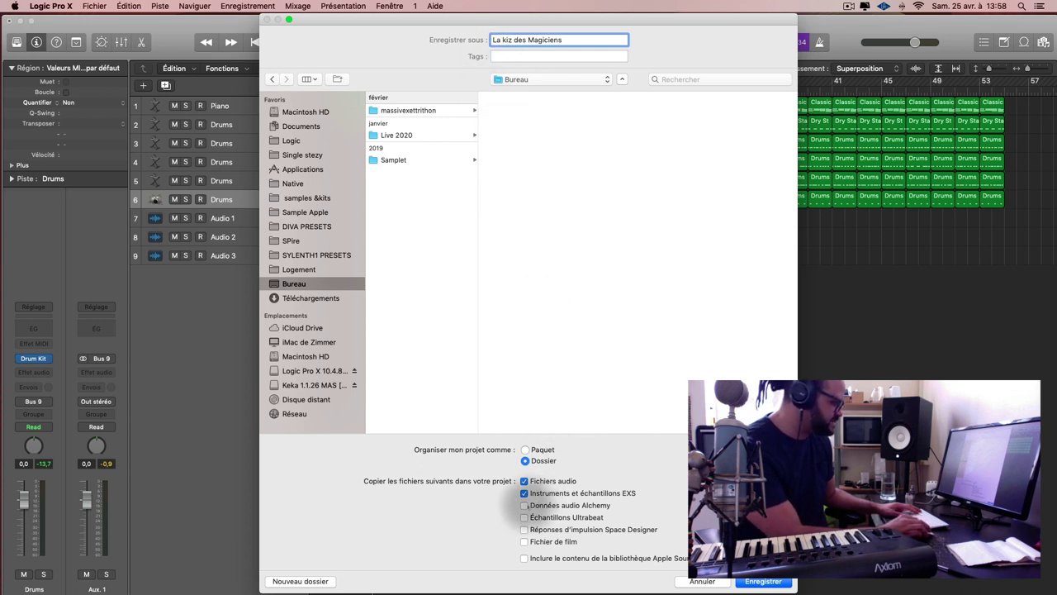
# Include Alchemy audio data, Ultrabeat samples and Space Designer impulse responses in the project, and complete the save
pyautogui.click(525, 505)
pyautogui.click(524, 517)
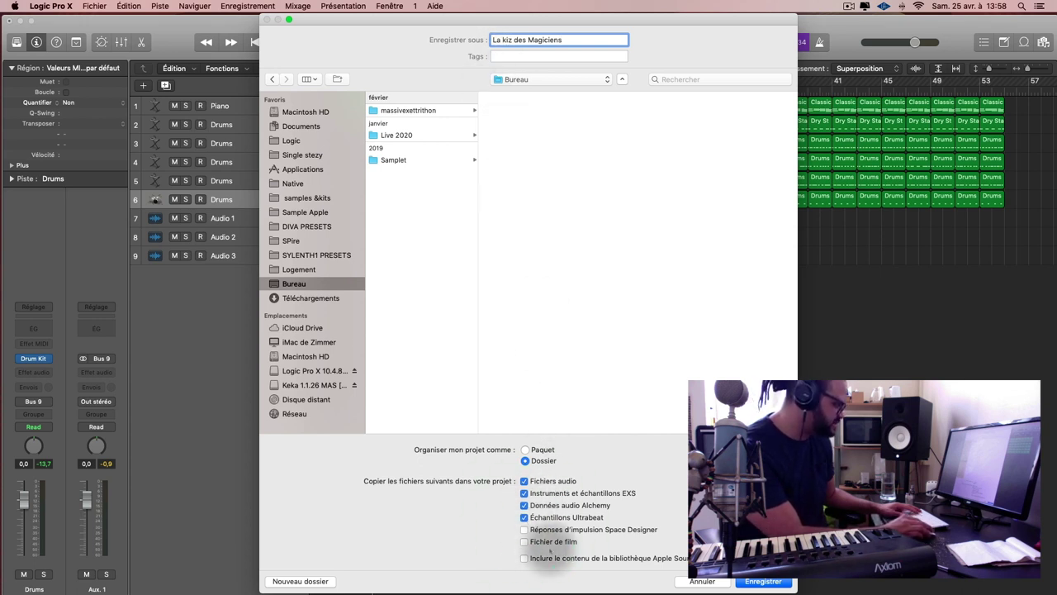
pyautogui.click(524, 529)
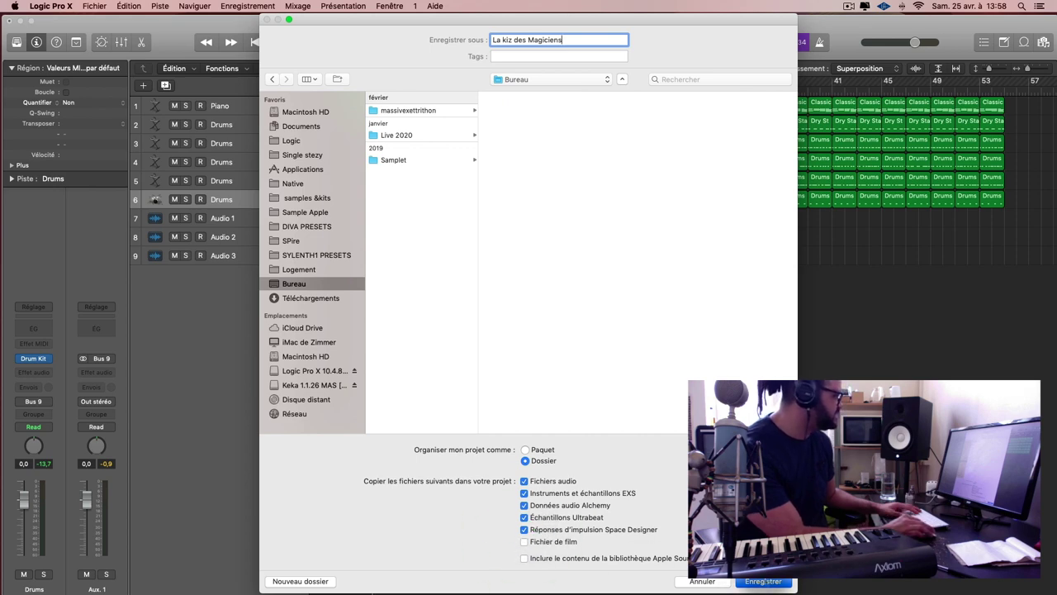
pyautogui.click(764, 581)
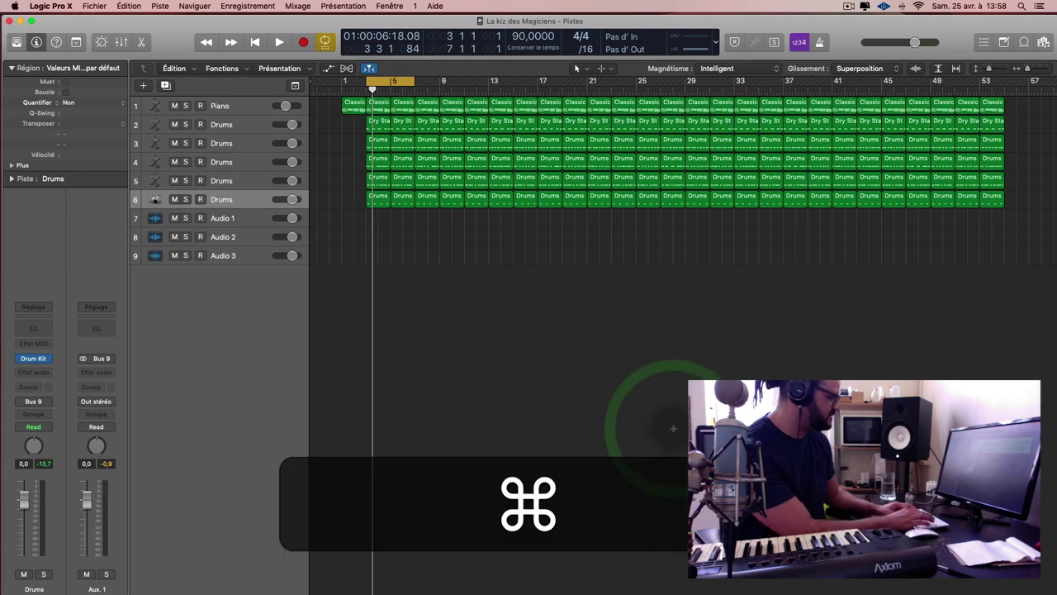
# Minimize the project window, switch to Finder, and open the La kiz des Magiciens folder in Bureau
pyautogui.press('super+m')
pyautogui.moveTo(282, 578)
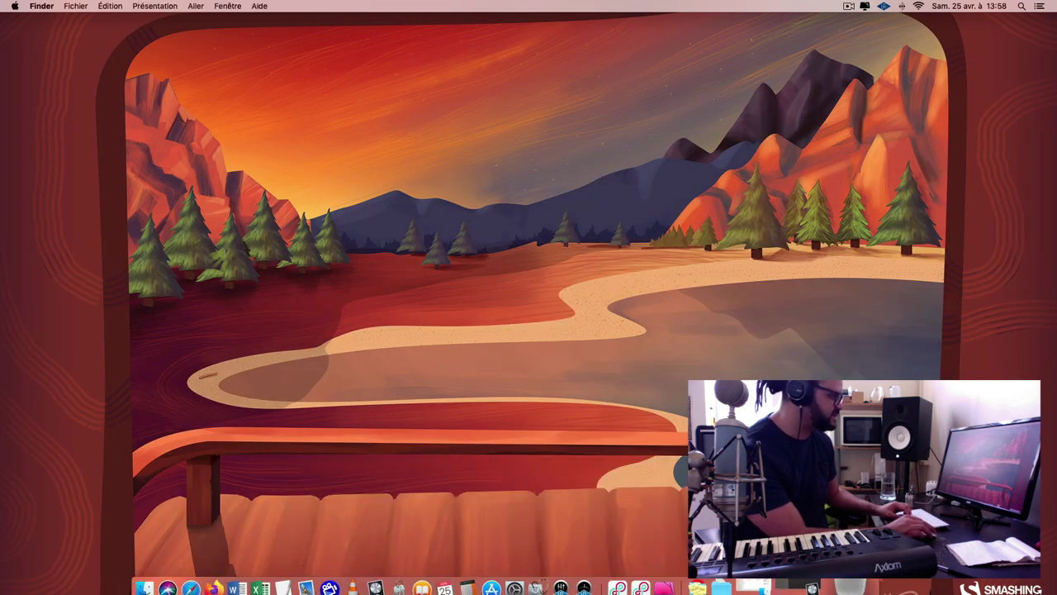
pyautogui.click(206, 541)
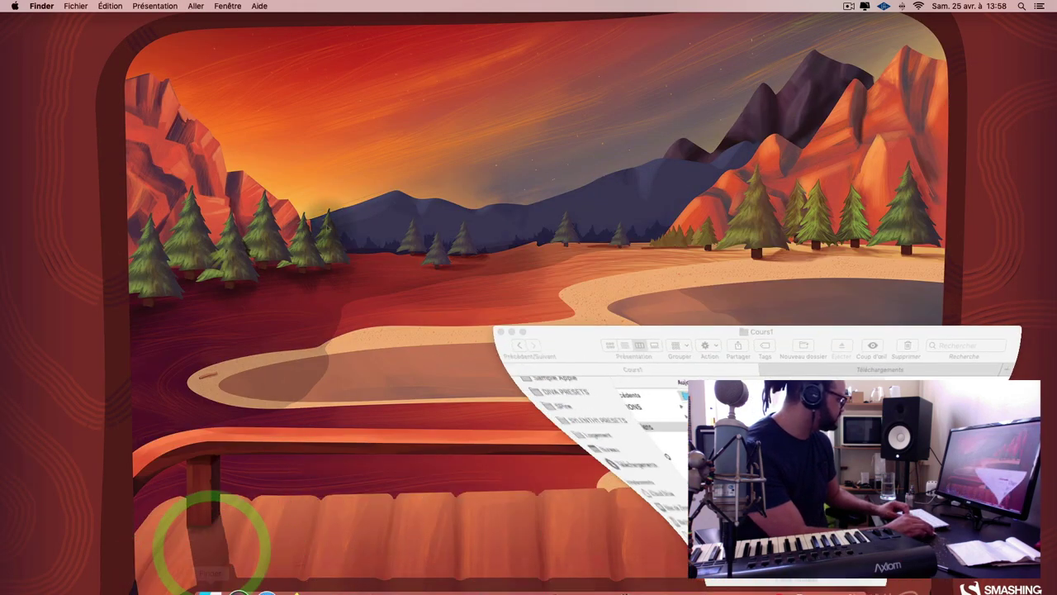
pyautogui.moveTo(702, 332); pyautogui.dragTo(489, 249)
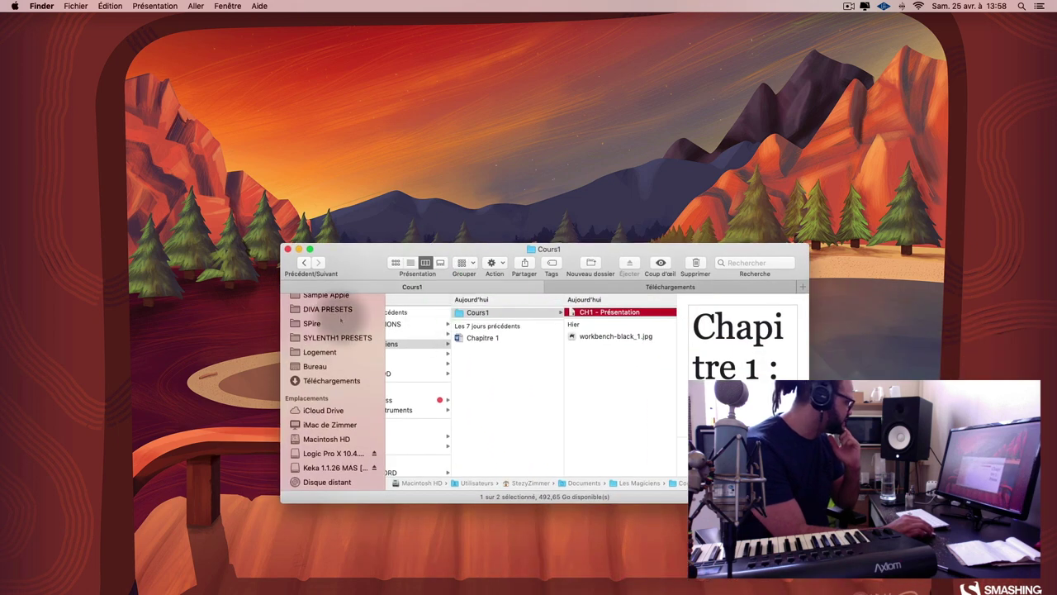
pyautogui.click(338, 366)
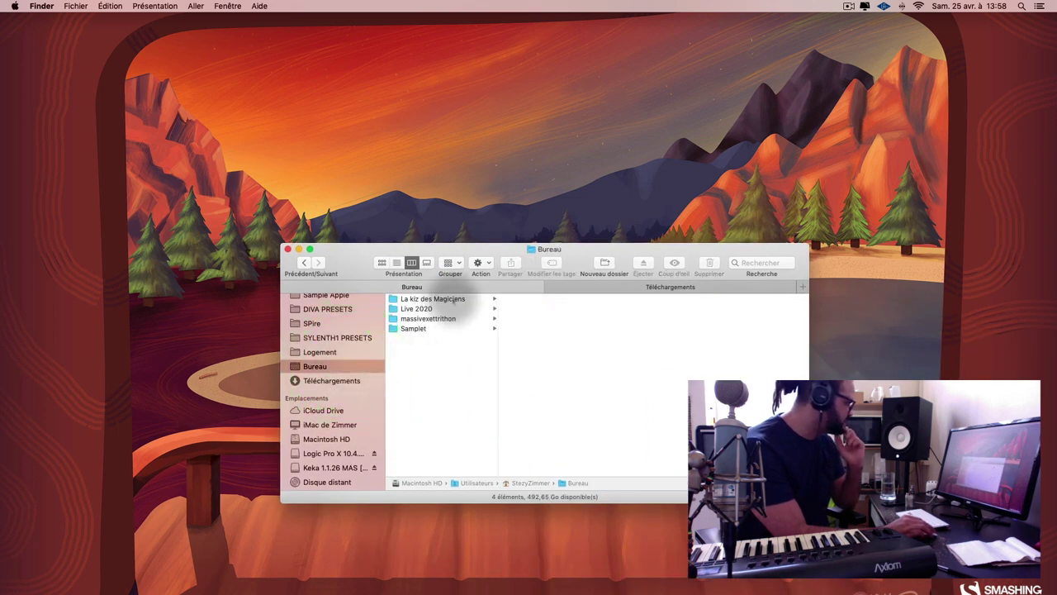
pyautogui.click(446, 299)
# Examine the saved project's subfolders and project file, including the Classical Piano audio files inside Samples
pyautogui.click(547, 299)
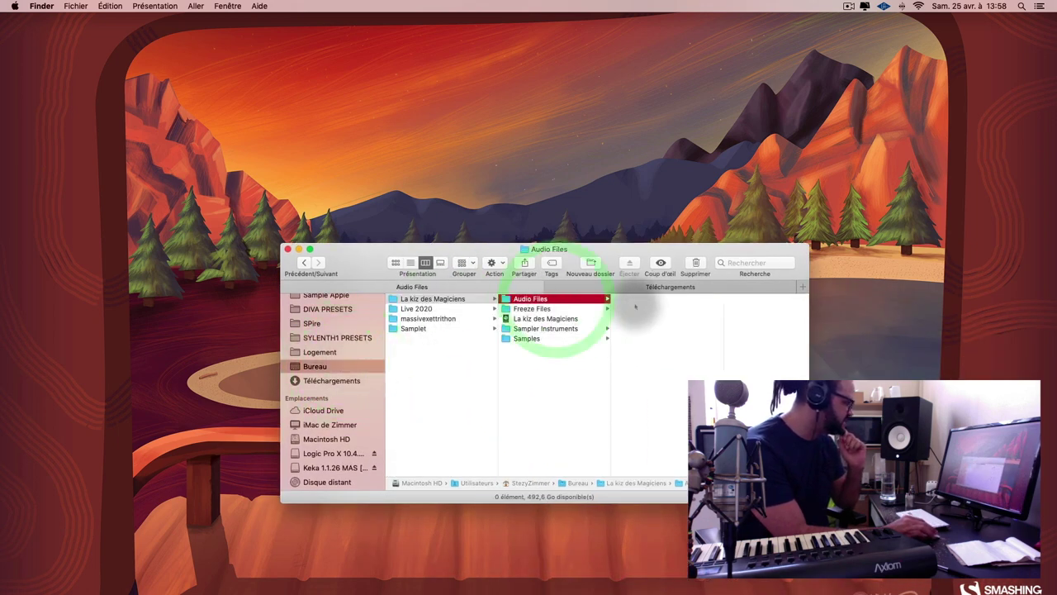
pyautogui.click(594, 309)
pyautogui.click(568, 319)
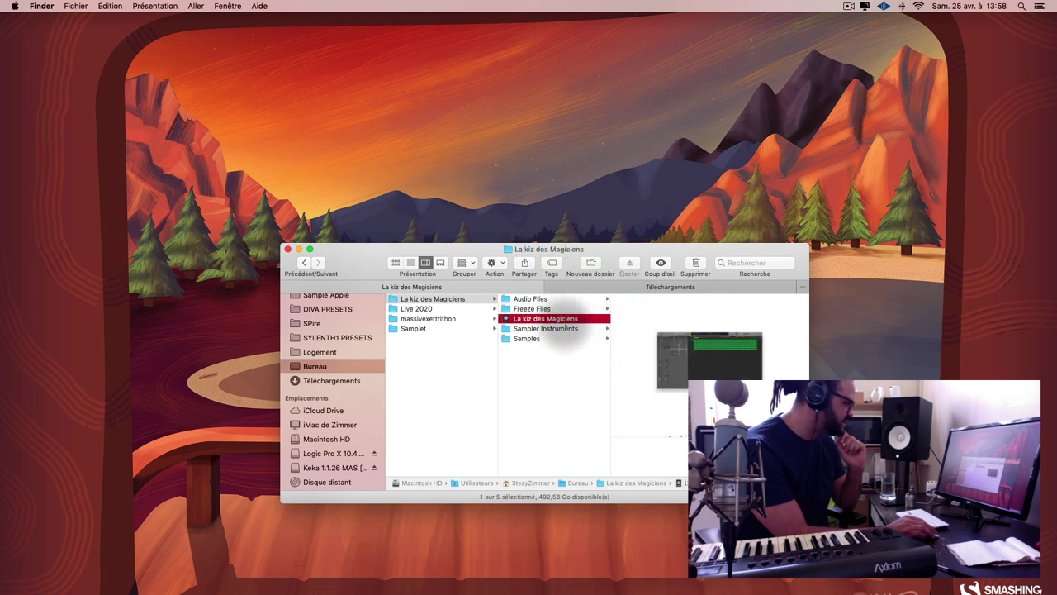
pyautogui.click(567, 329)
pyautogui.click(568, 339)
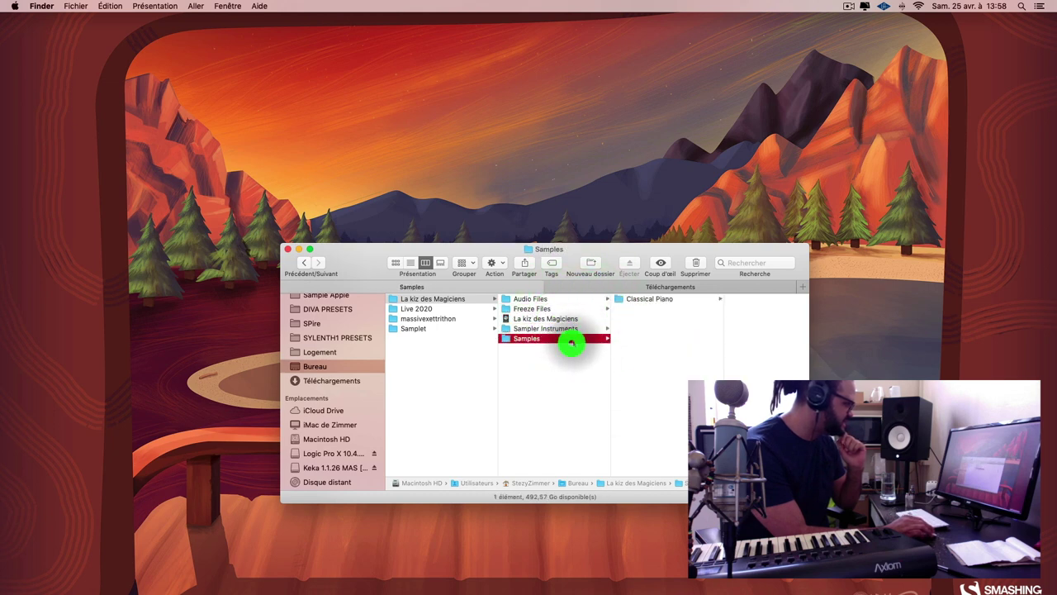
pyautogui.click(663, 300)
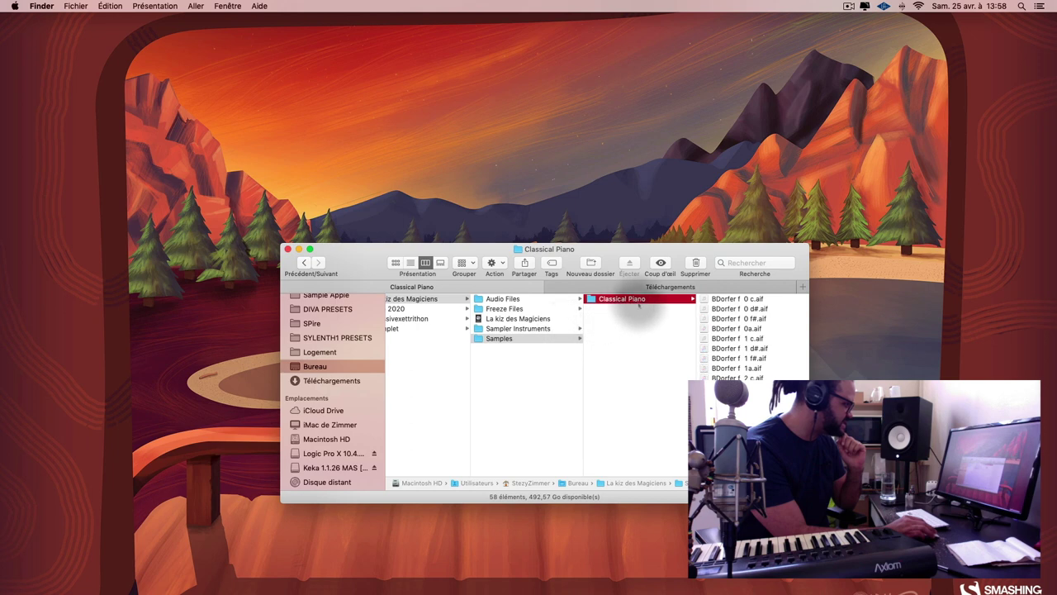
pyautogui.scroll(-5, 744, 302)
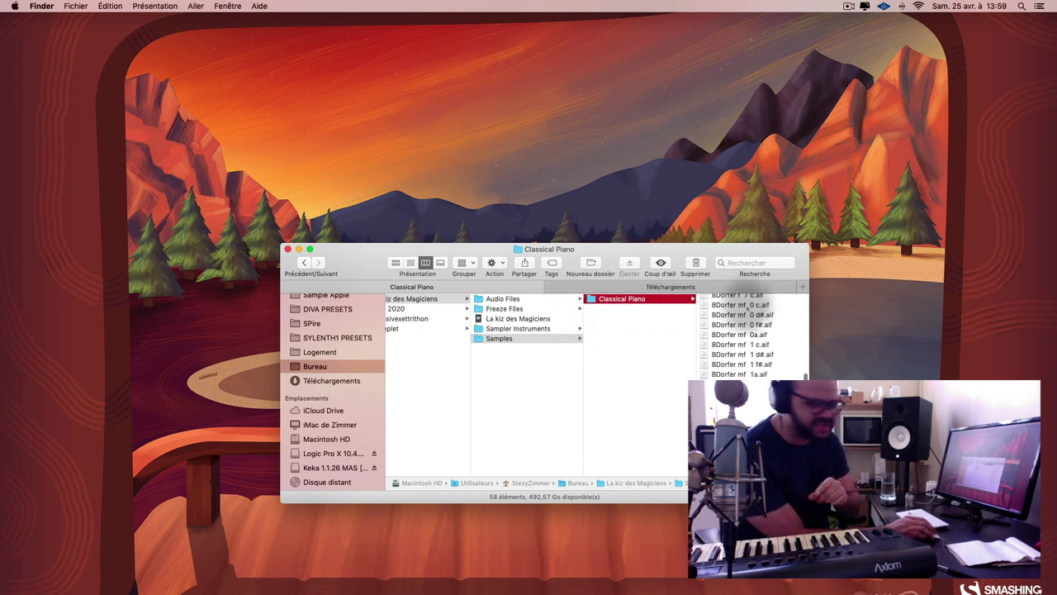
pyautogui.scroll(10, 748, 307)
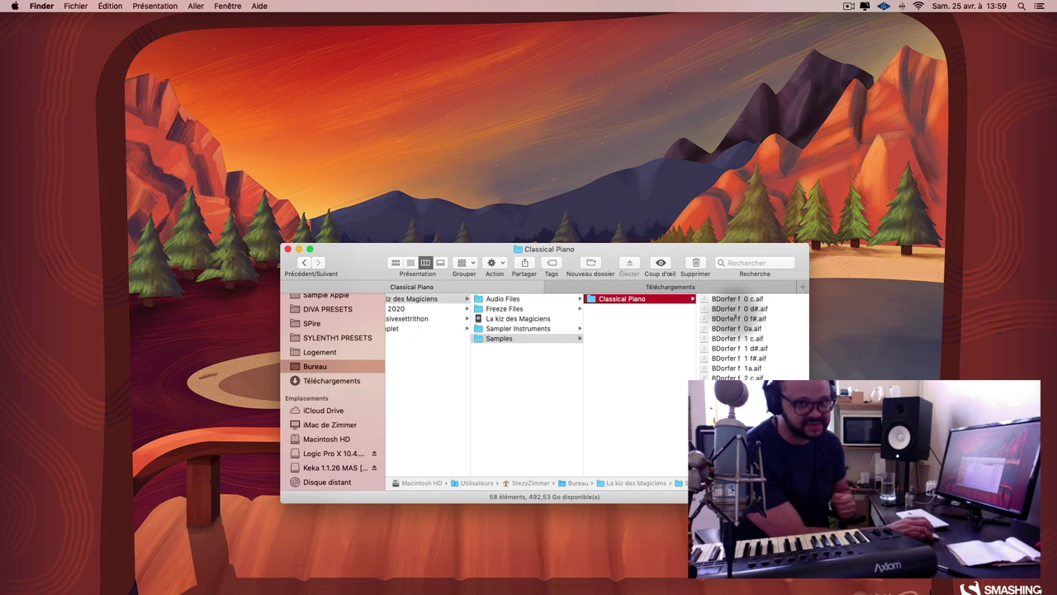
pyautogui.click(607, 319)
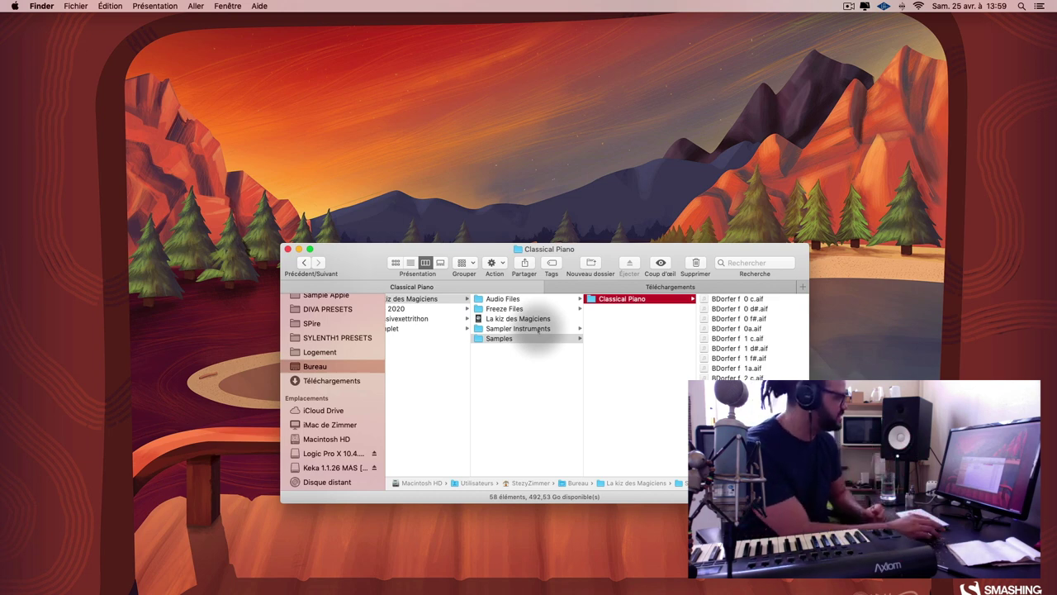
pyautogui.hscroll(-3, 539, 330)
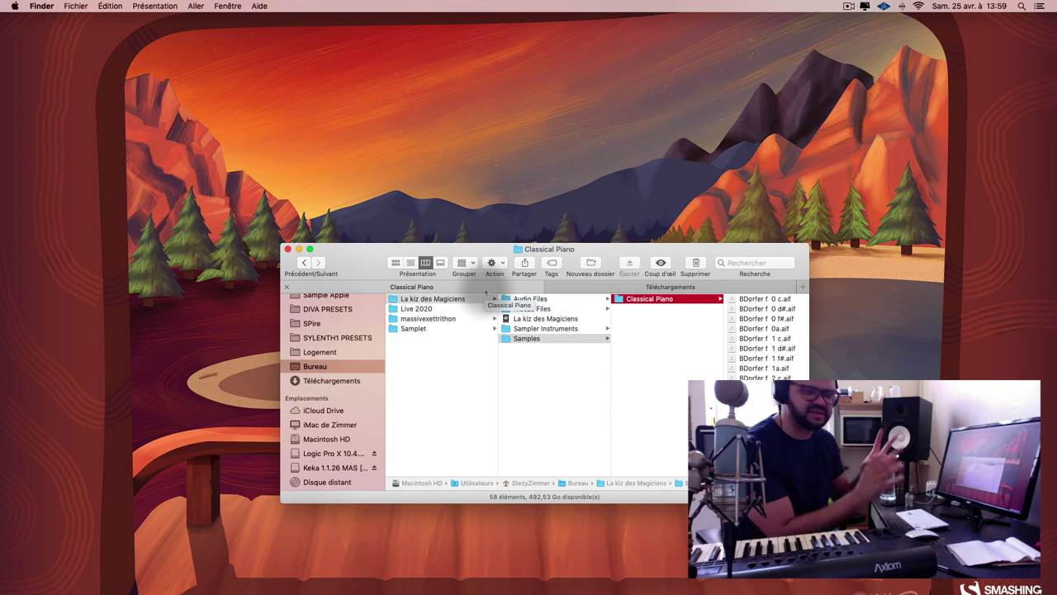
# Minimize the Finder window to clear the desktop
pyautogui.moveTo(486, 291); pyautogui.dragTo(365, 254)
pyautogui.press('super')
pyautogui.press('super+m')
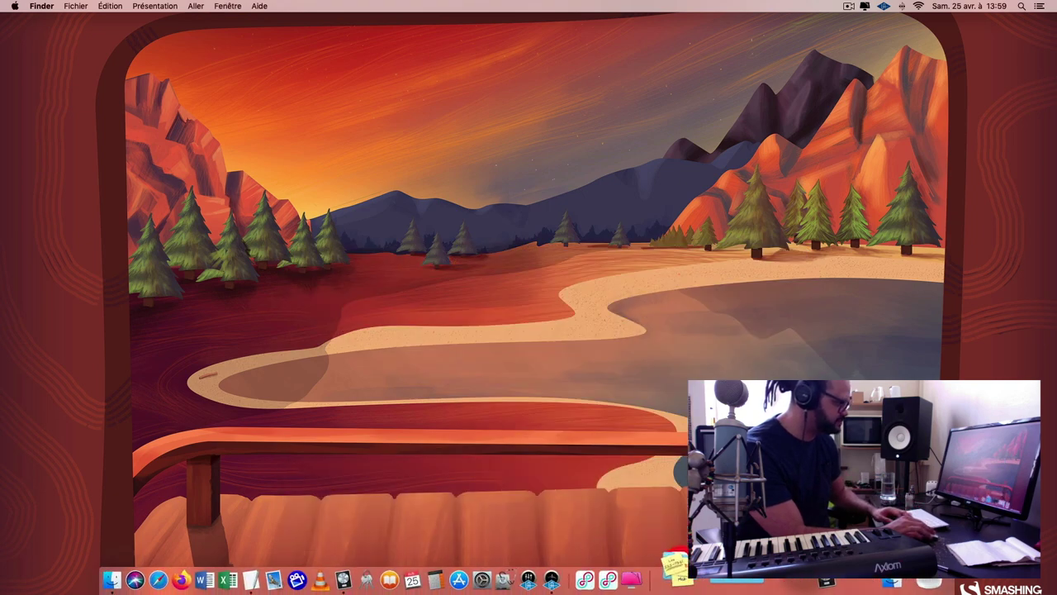
# Switch back to Logic Pro X, restore the La kiz des Magiciens project window, and briefly play the arrangement
pyautogui.click(677, 567)
pyautogui.click(647, 296)
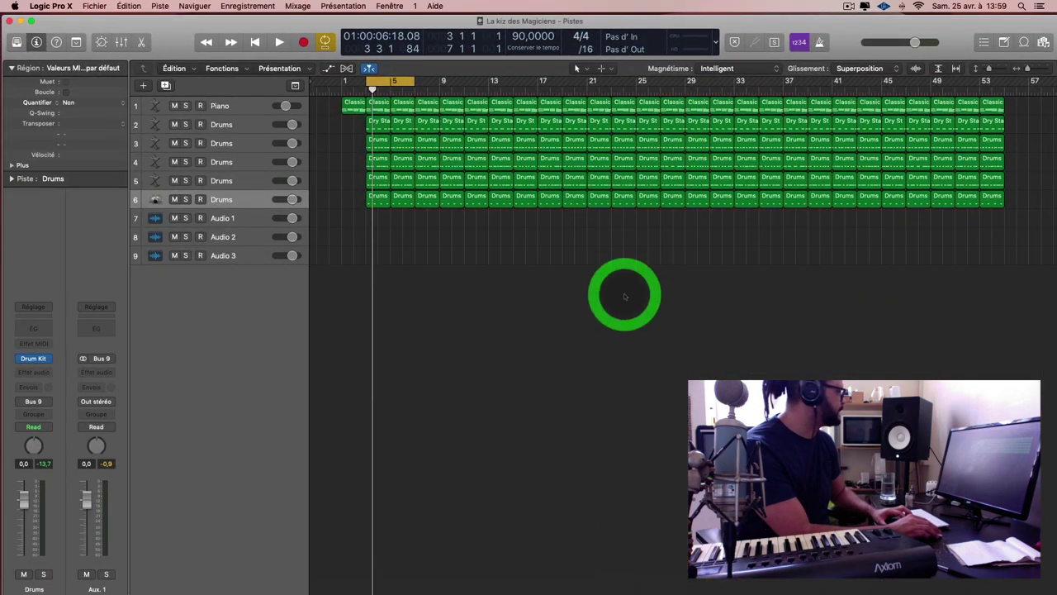
pyautogui.press('space')
pyautogui.press('space')
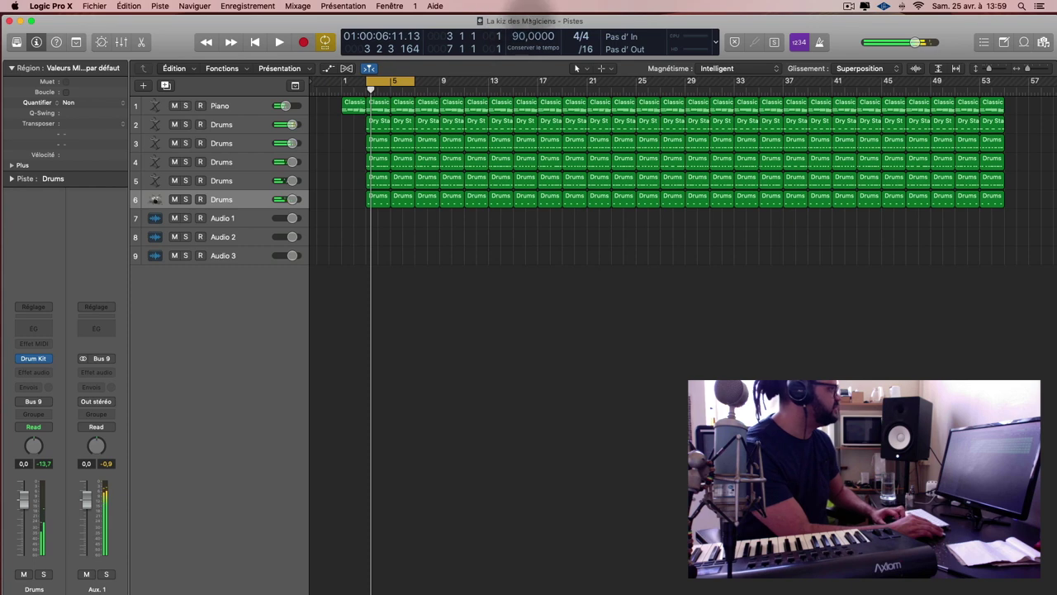
pyautogui.doubleClick(618, 18)
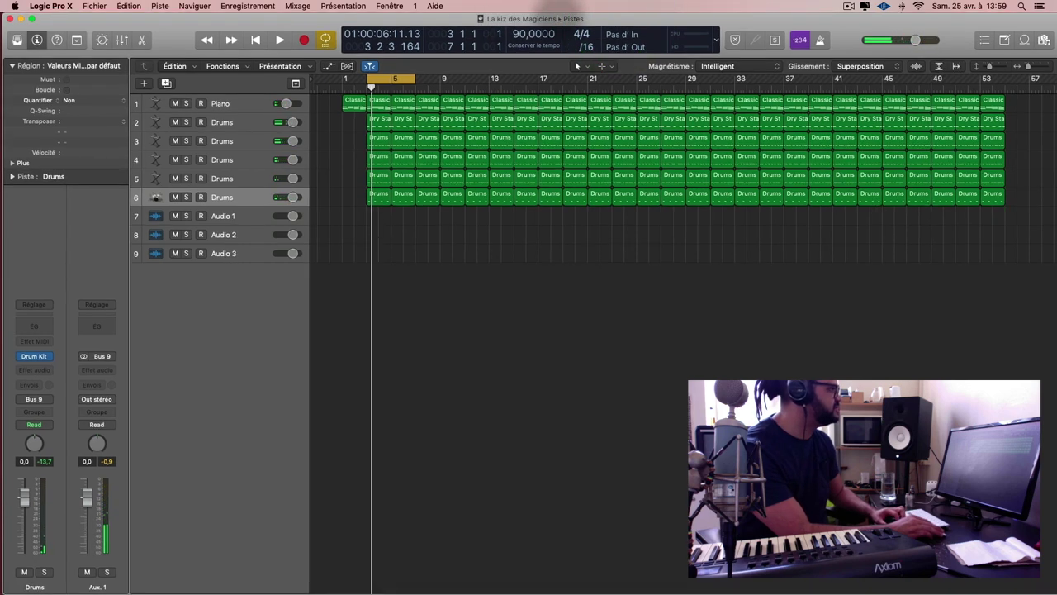
pyautogui.click(538, 17)
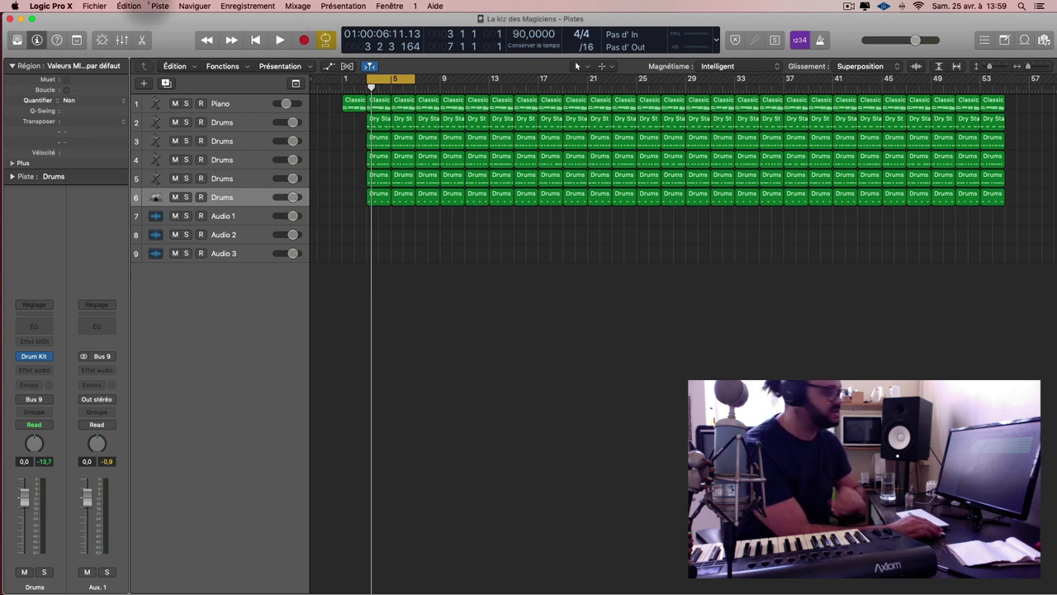
pyautogui.click(95, 6)
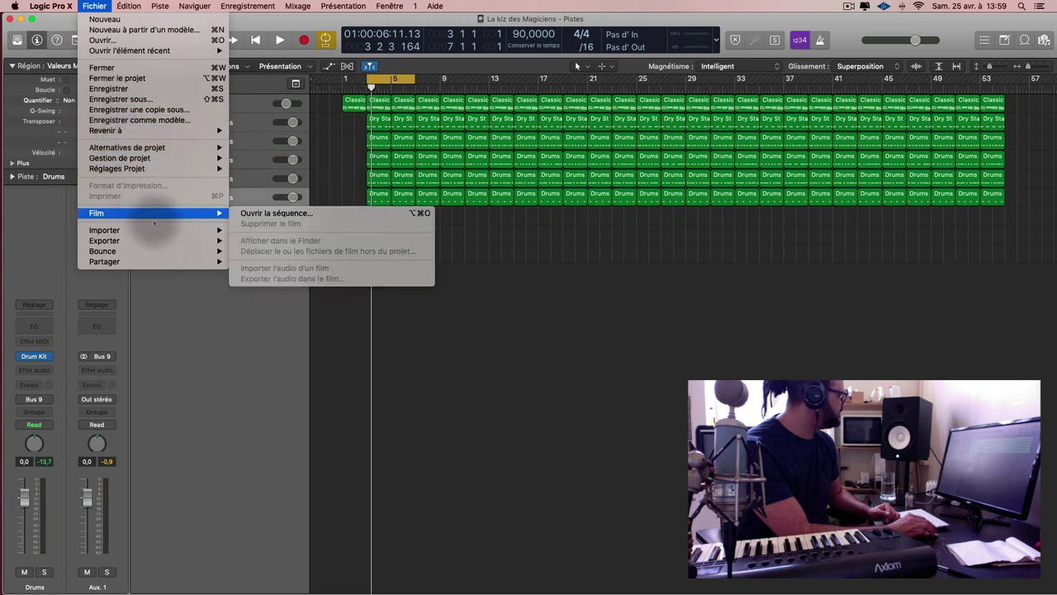
pyautogui.moveTo(162, 230)
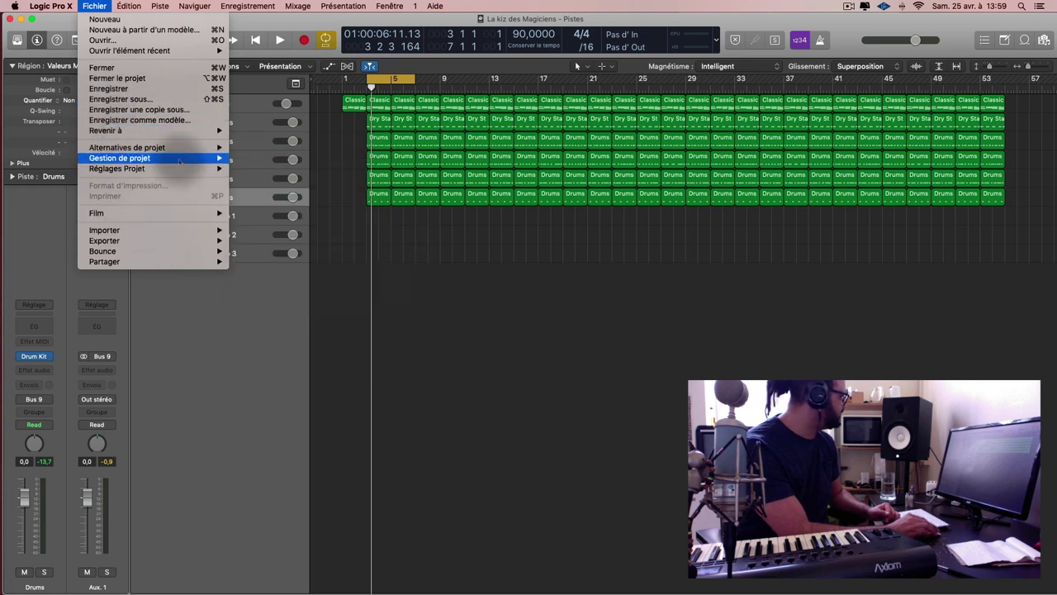
pyautogui.moveTo(179, 160)
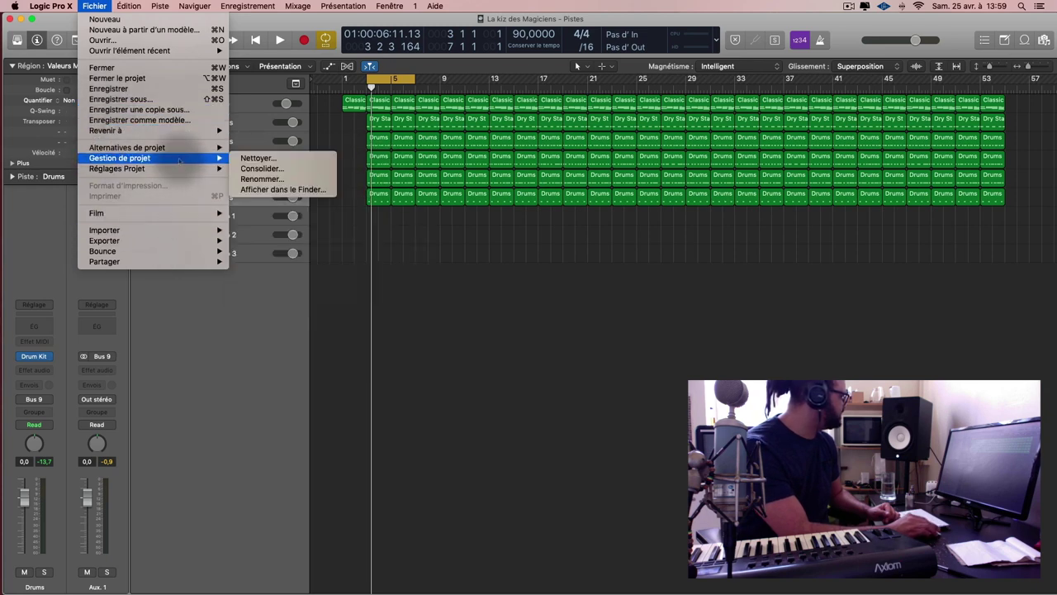
pyautogui.click(279, 179)
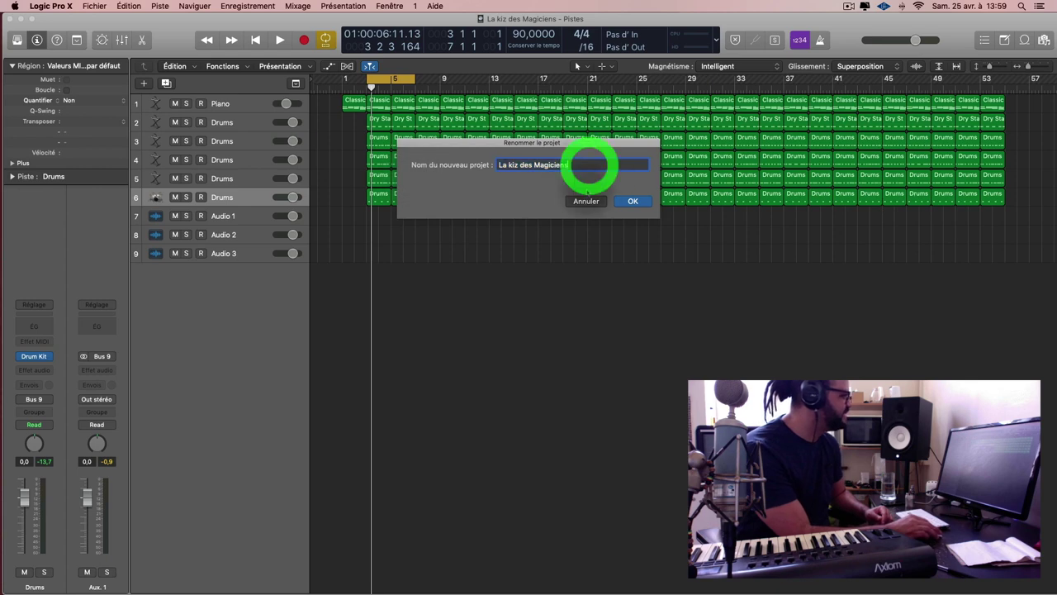
pyautogui.click(586, 201)
pyautogui.click(94, 6)
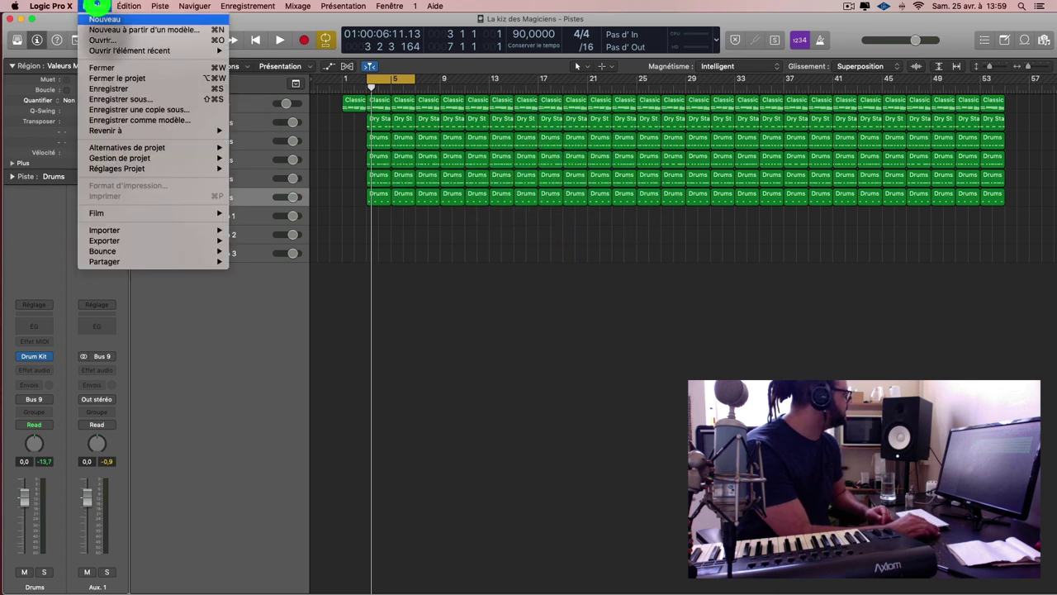
pyautogui.click(583, 314)
# Play back the looped section of the arrangement from bar 3, stop it, and save the project
pyautogui.press('space')
pyautogui.scroll(-4, 581, 294)
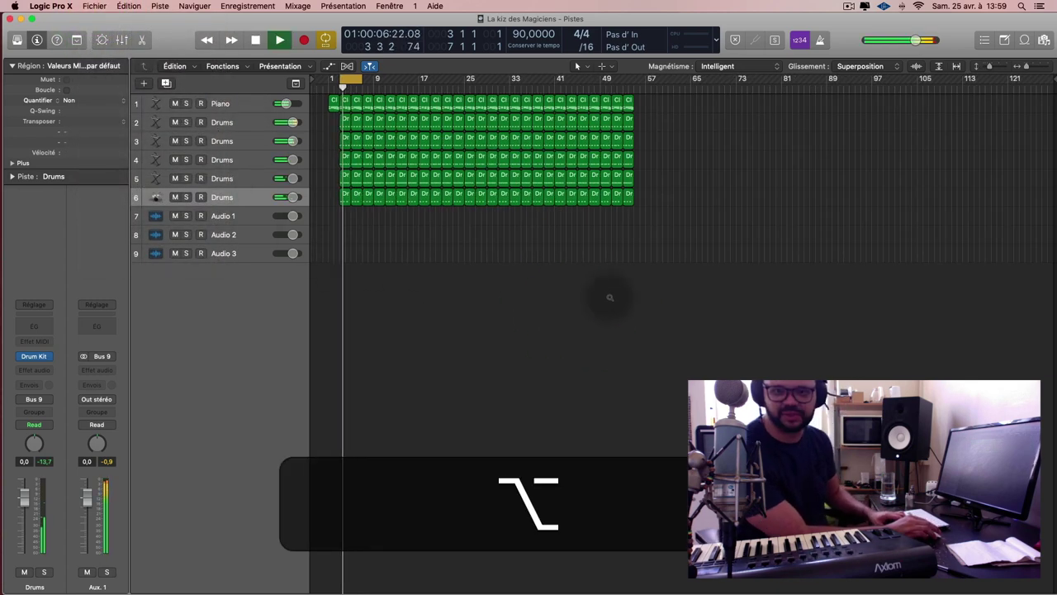
pyautogui.scroll(6, 582, 294)
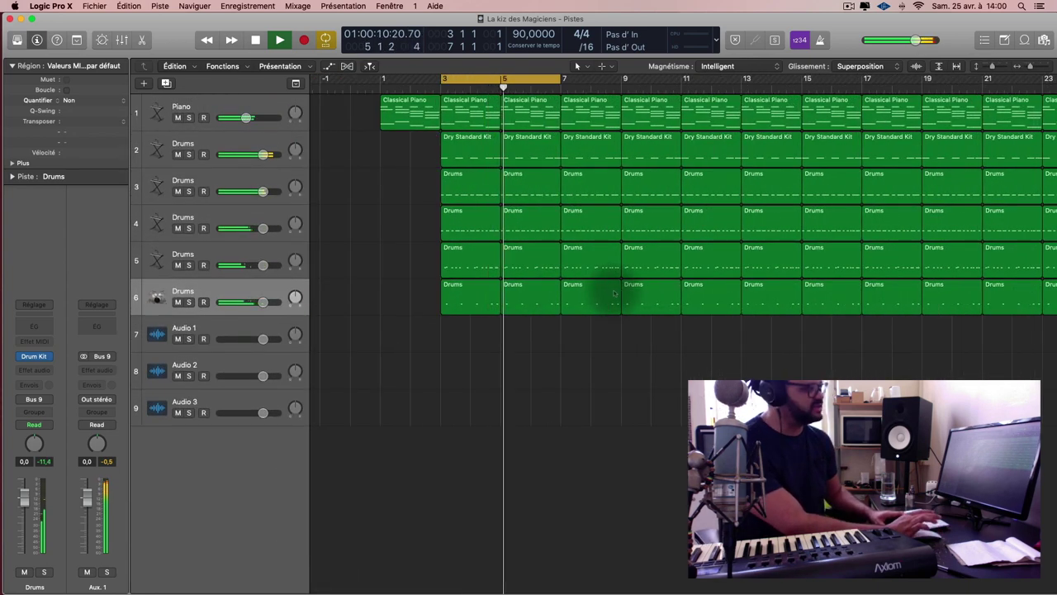
pyautogui.press('space')
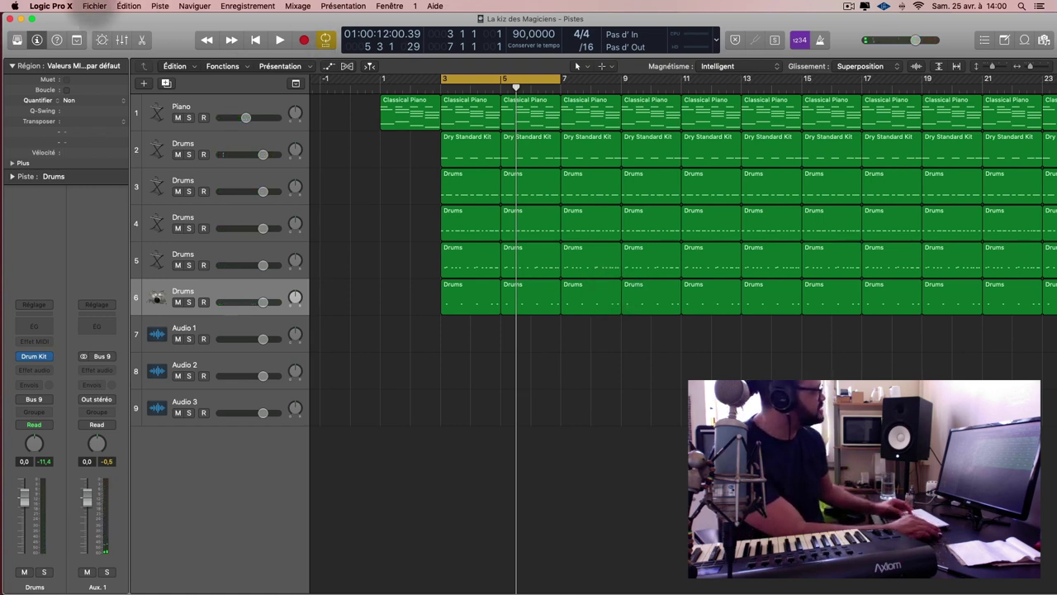
pyautogui.click(94, 5)
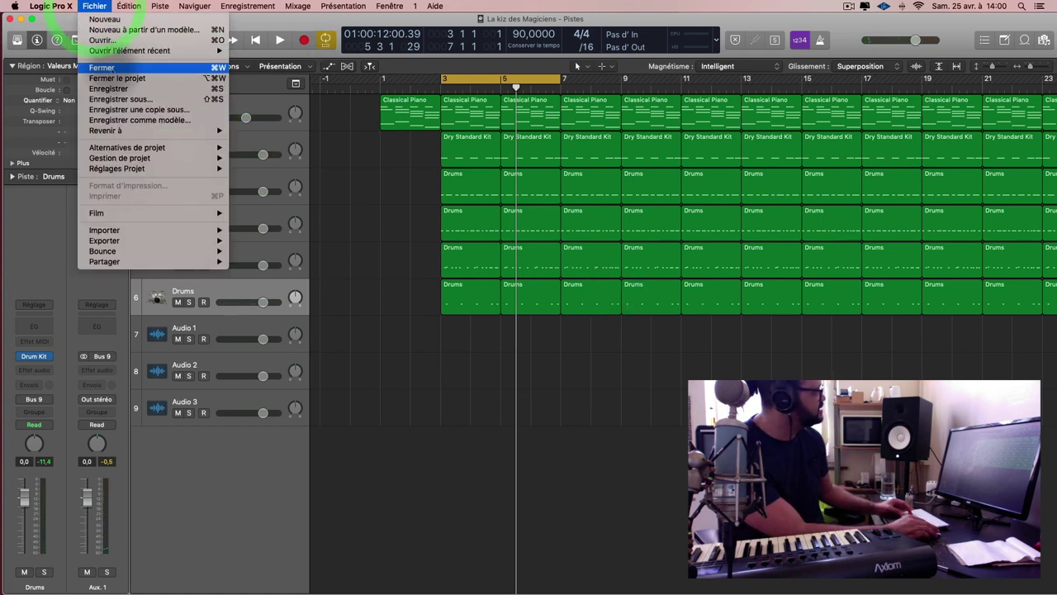
pyautogui.click(132, 89)
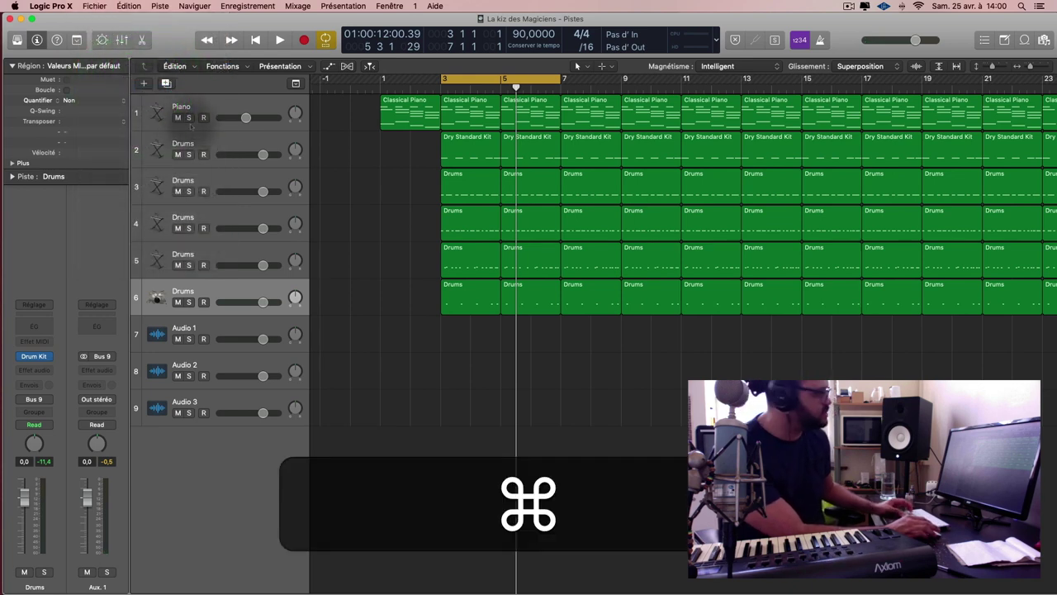
# Select every region on the sixth track and extend the cycle range over them from bar 3 to 55
pyautogui.click(449, 299)
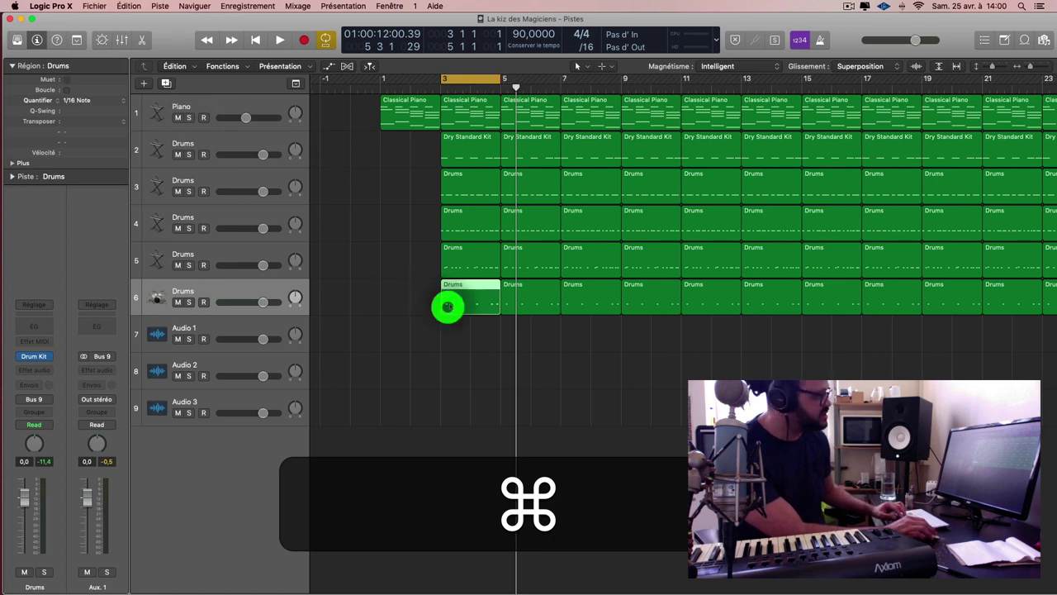
pyautogui.press('space')
pyautogui.scroll(-5, 475, 278)
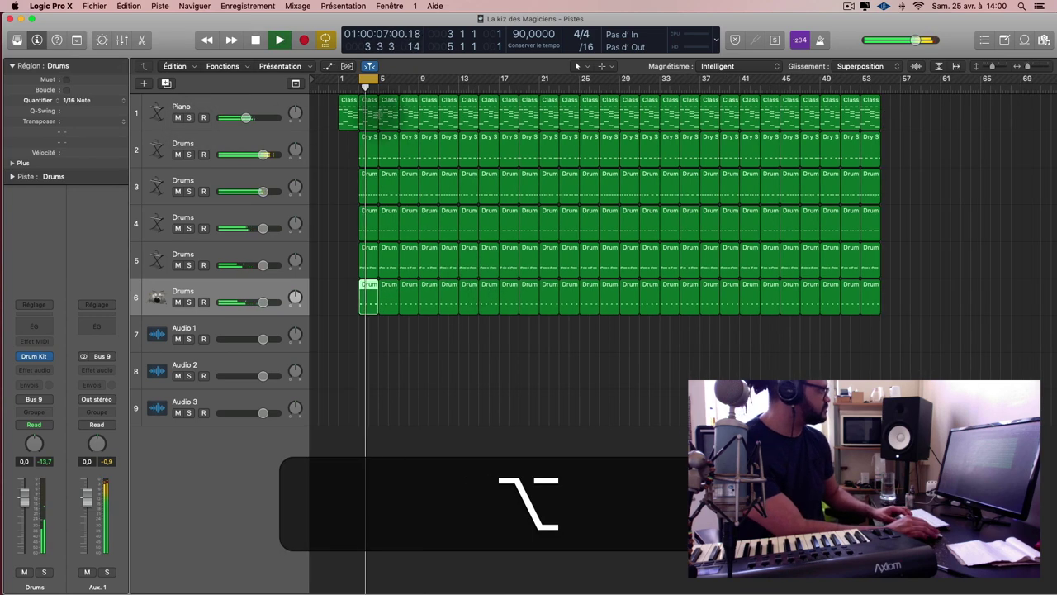
pyautogui.moveTo(975, 314); pyautogui.dragTo(376, 295)
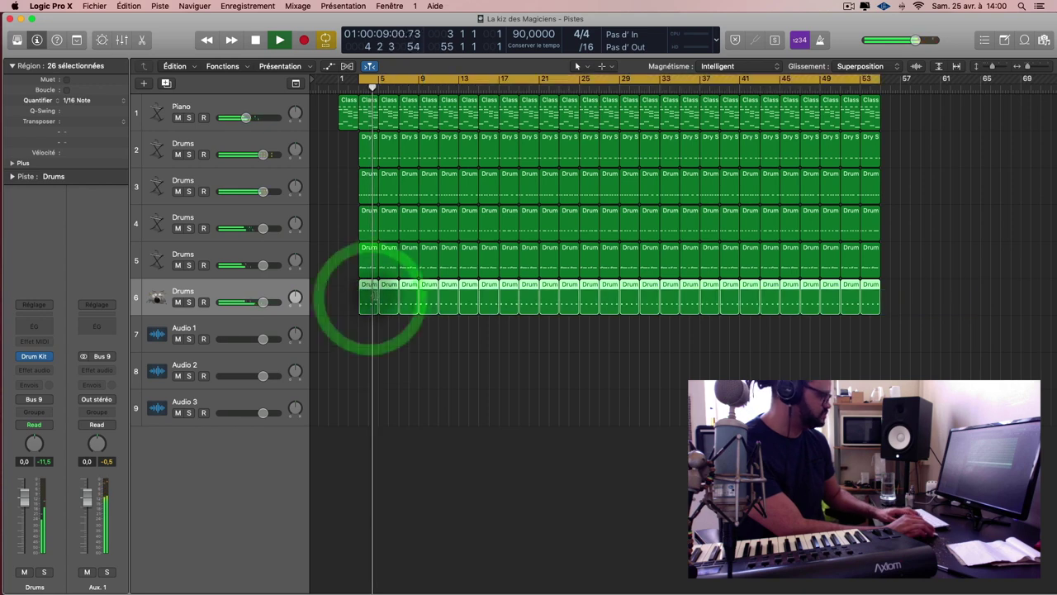
# Lower the volume of the sixth track, Drums, to -6.8 dB while listening to the arrangement
pyautogui.click(228, 330)
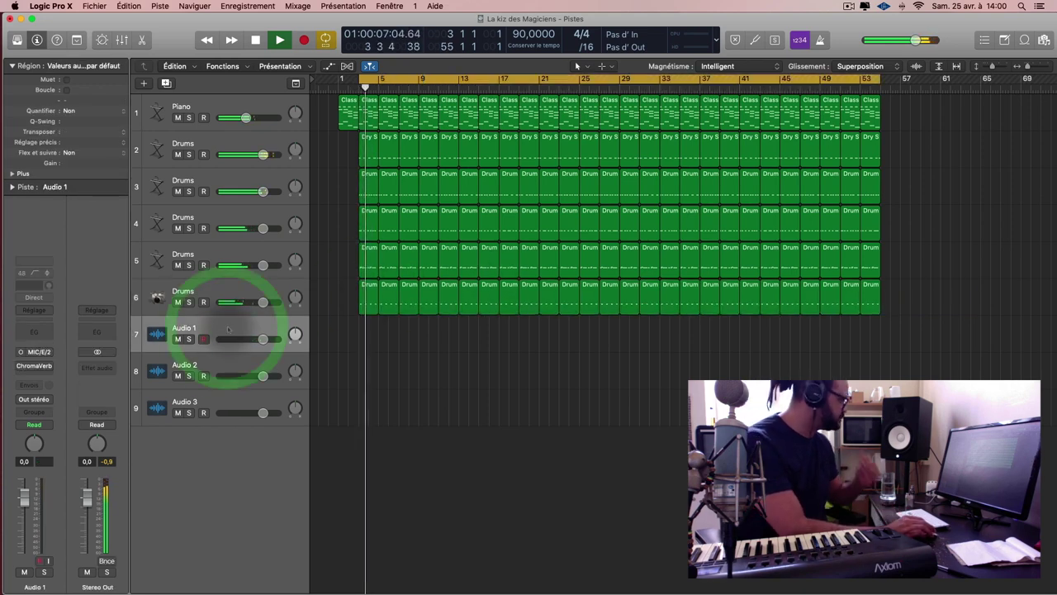
pyautogui.click(238, 285)
pyautogui.press('space')
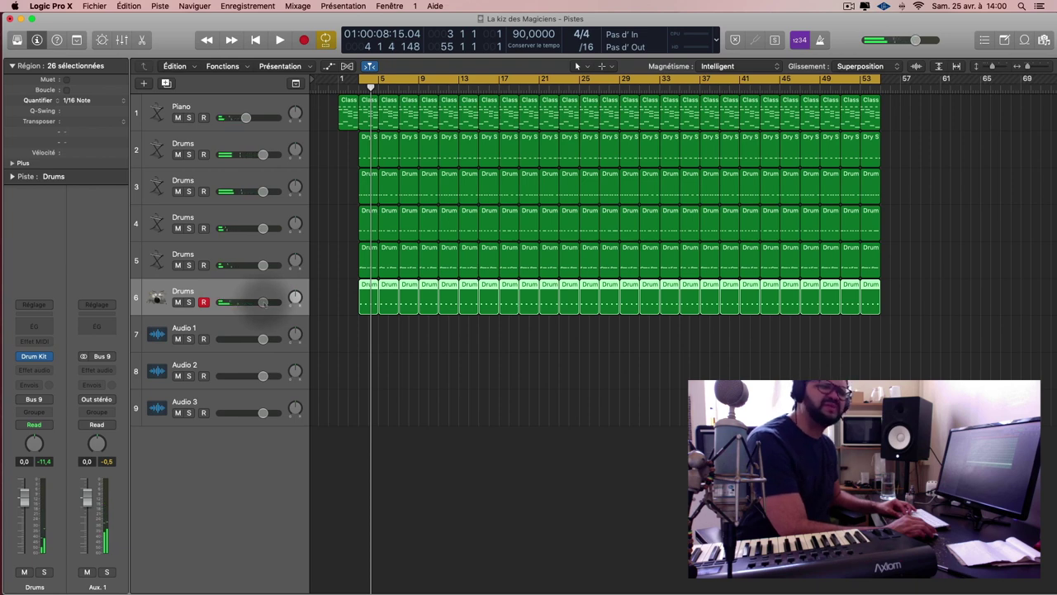
pyautogui.press('space')
pyautogui.moveTo(263, 301); pyautogui.dragTo(246, 303)
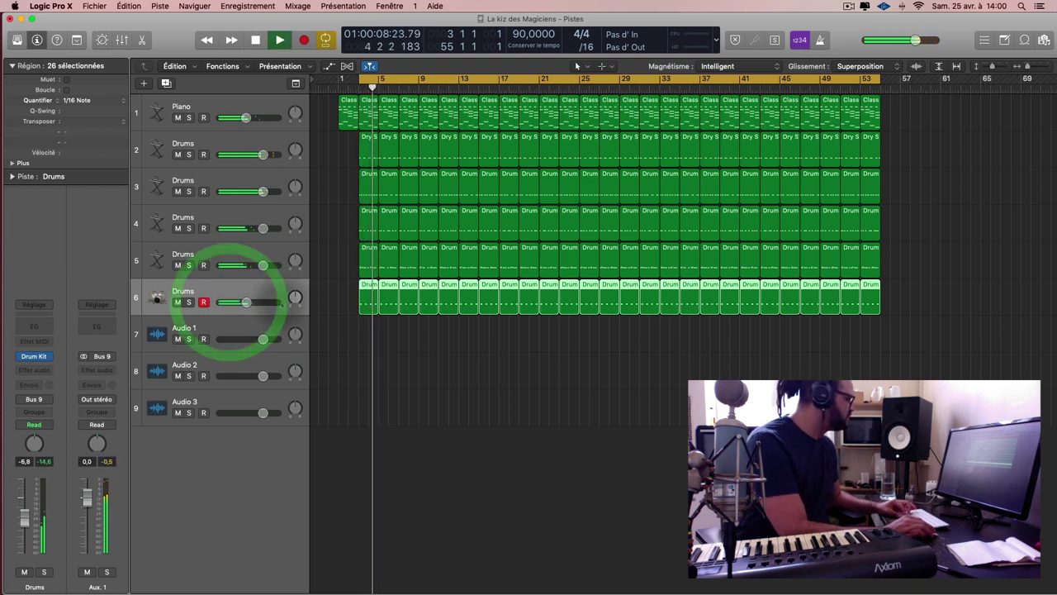
pyautogui.press('space')
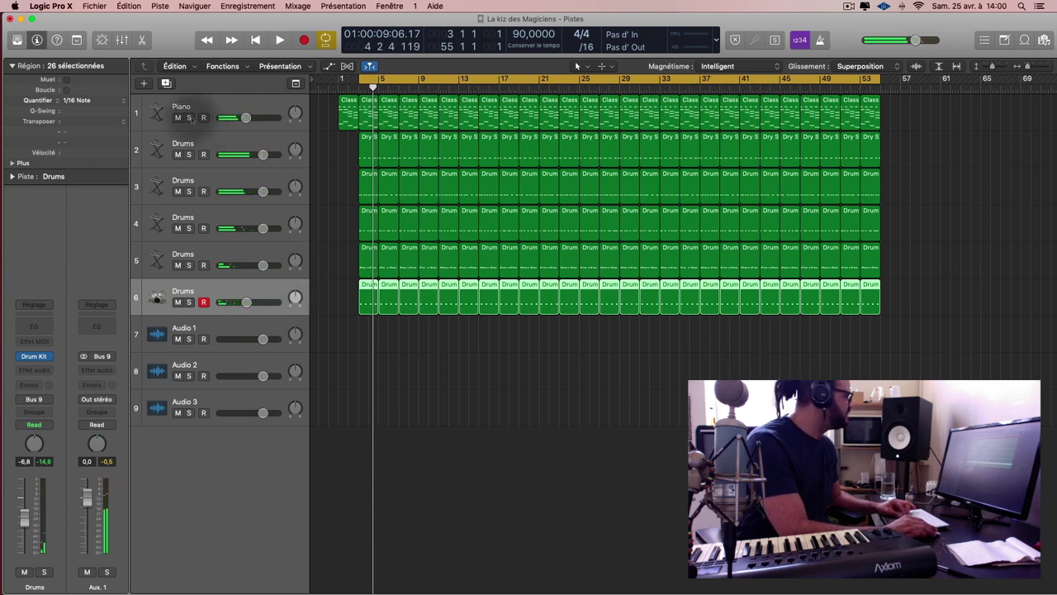
# Mute the Piano track in the mixer and play back only the drum parts
pyautogui.press('x')
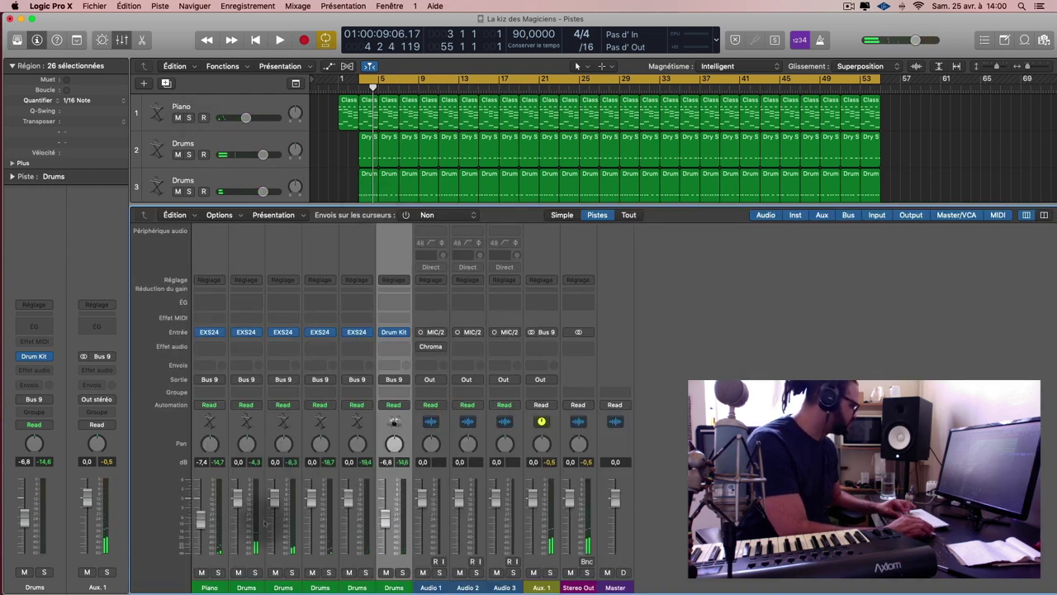
pyautogui.click(202, 572)
pyautogui.press('space')
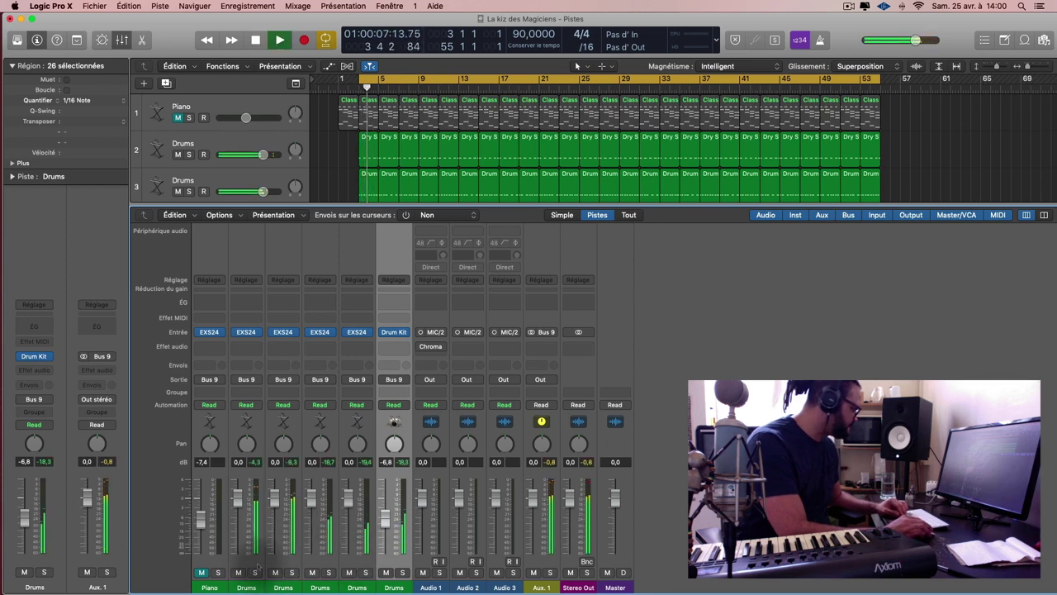
pyautogui.press('x')
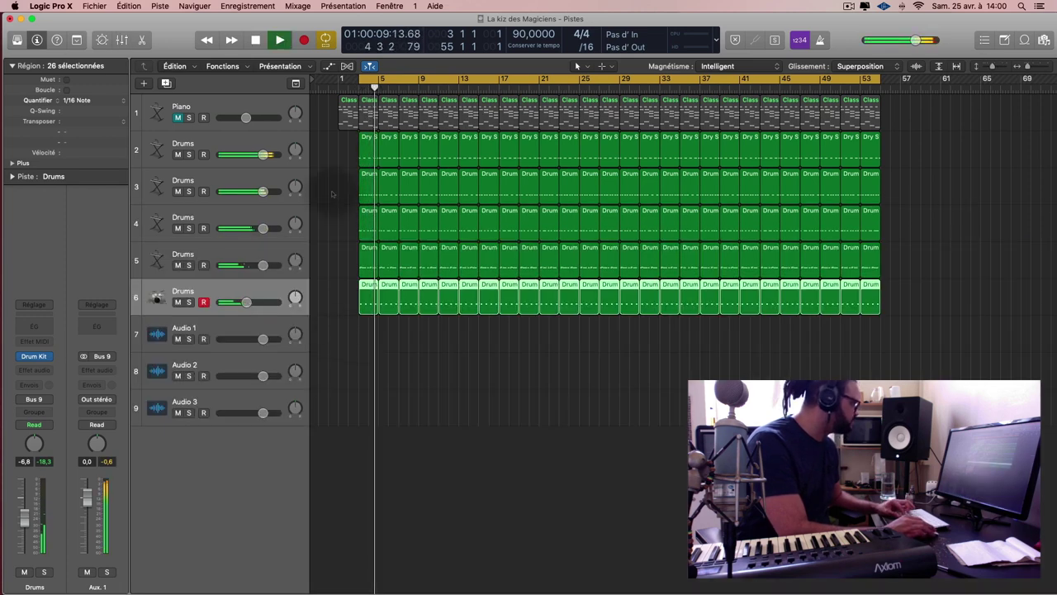
pyautogui.press('space')
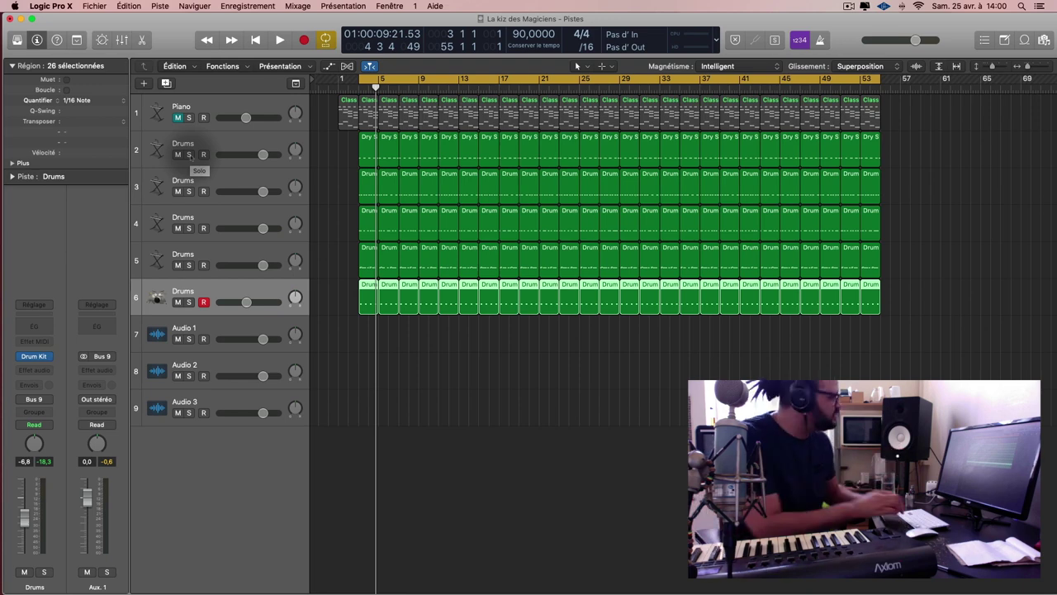
# Solo the second track during playback to identify its sound and rename it Kit
pyautogui.click(197, 145)
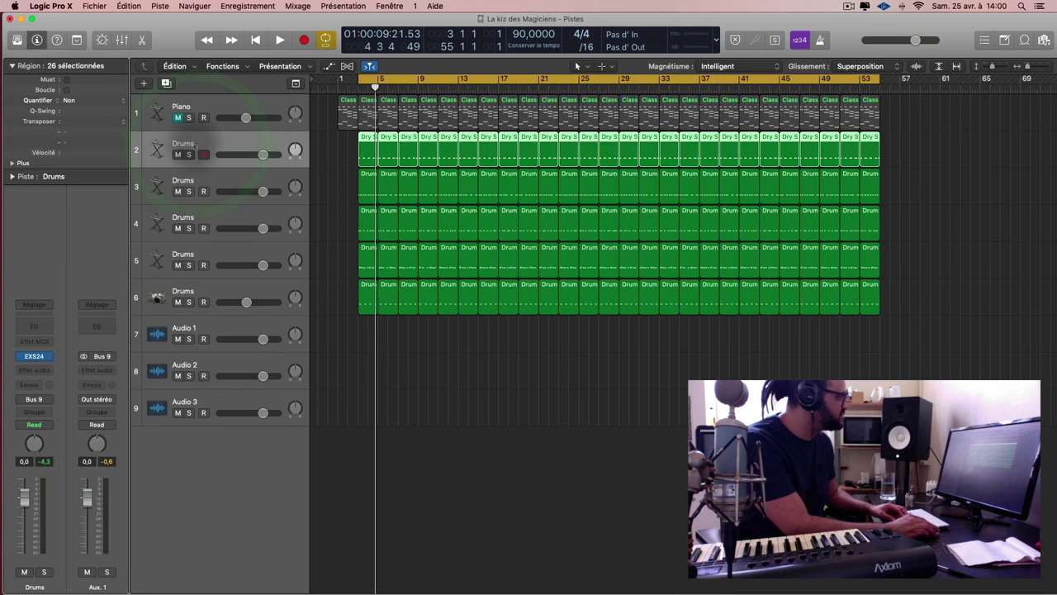
pyautogui.press('space')
pyautogui.click(188, 154)
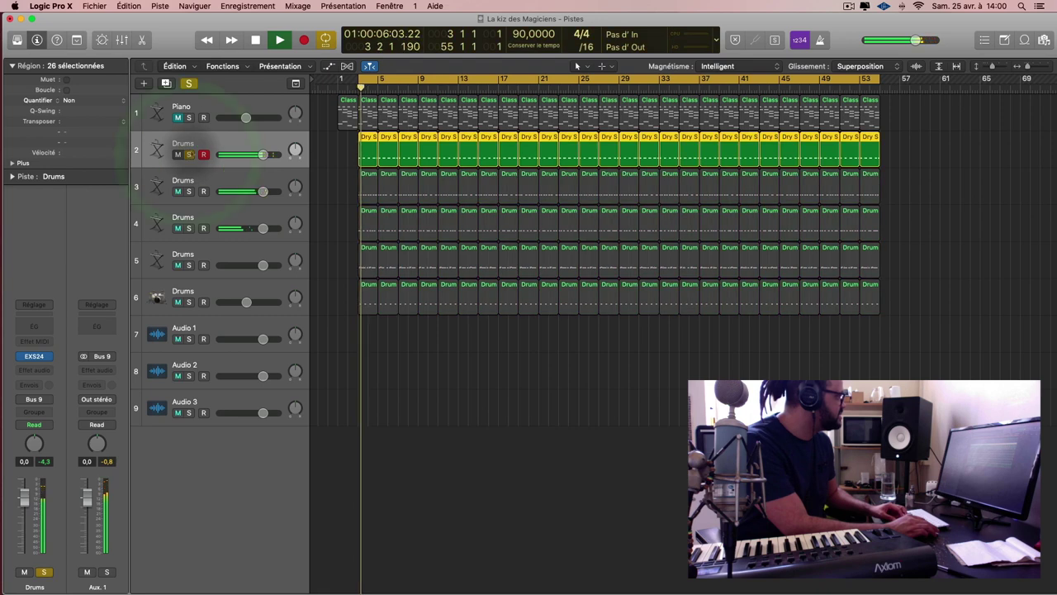
pyautogui.doubleClick(192, 143)
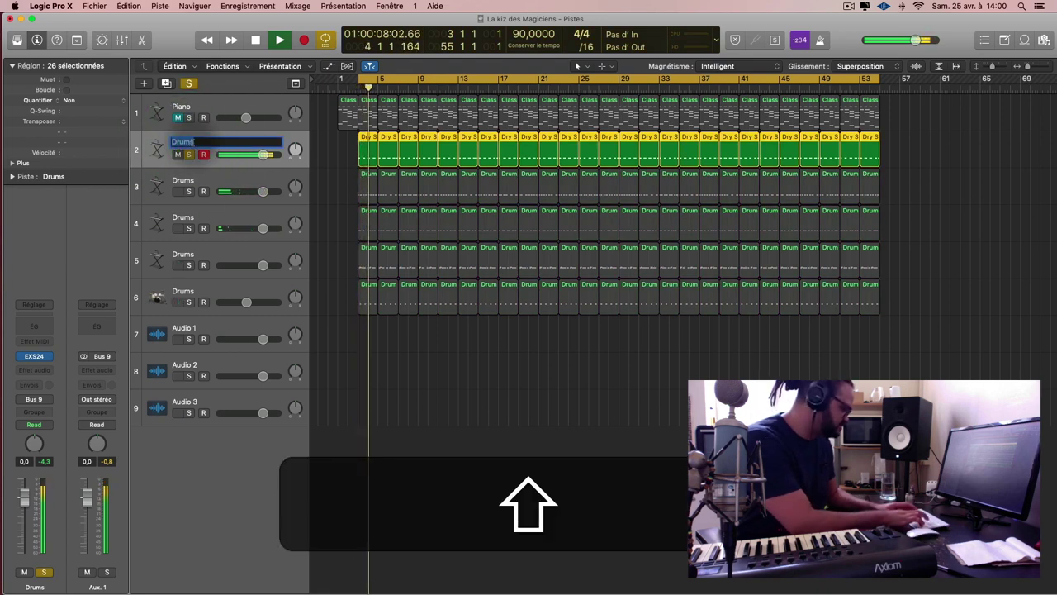
pyautogui.write('Kit')
pyautogui.press('Return')
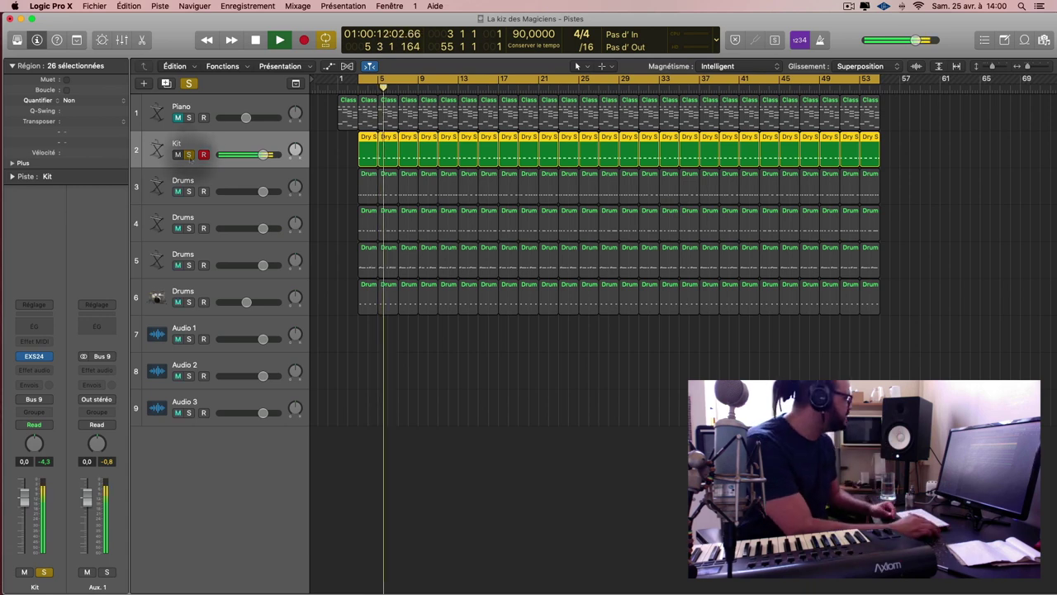
# Add the third track to the solo playback and rename it rimshot
pyautogui.click(188, 191)
pyautogui.click(198, 178)
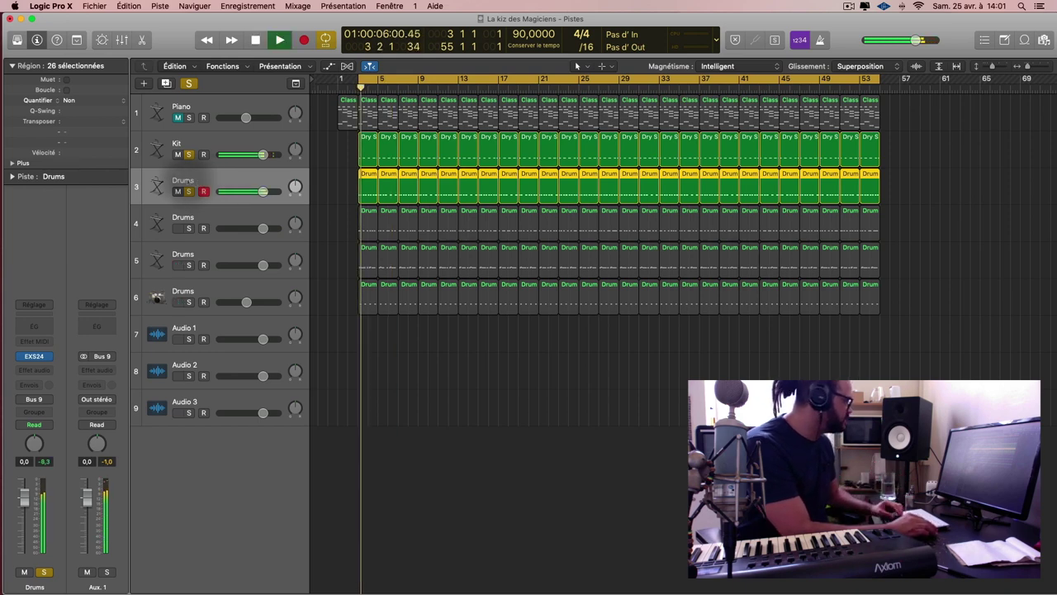
pyautogui.doubleClick(183, 179)
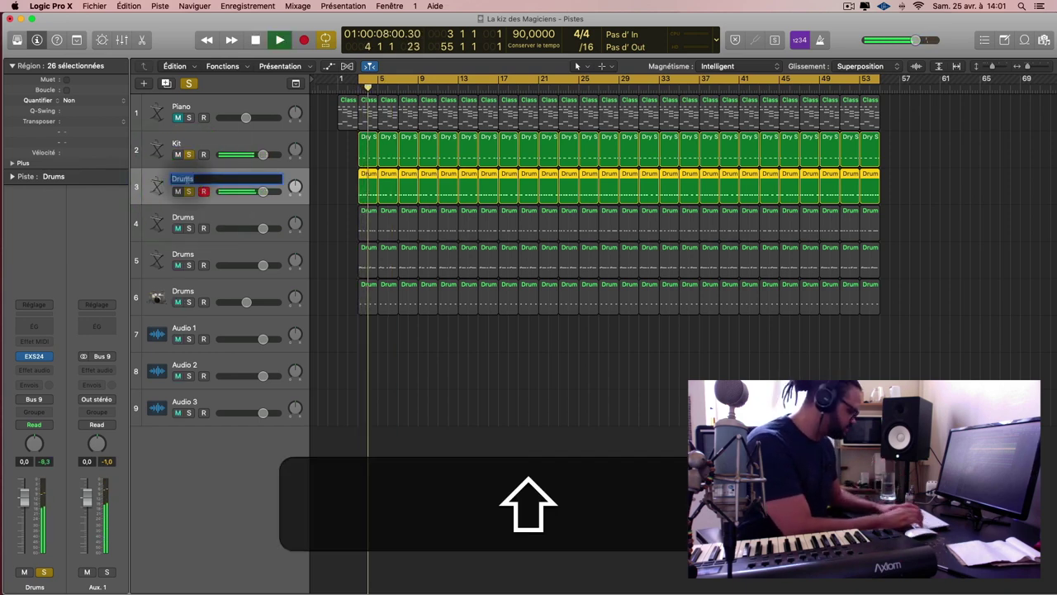
pyautogui.write('rimshot')
pyautogui.press('Return')
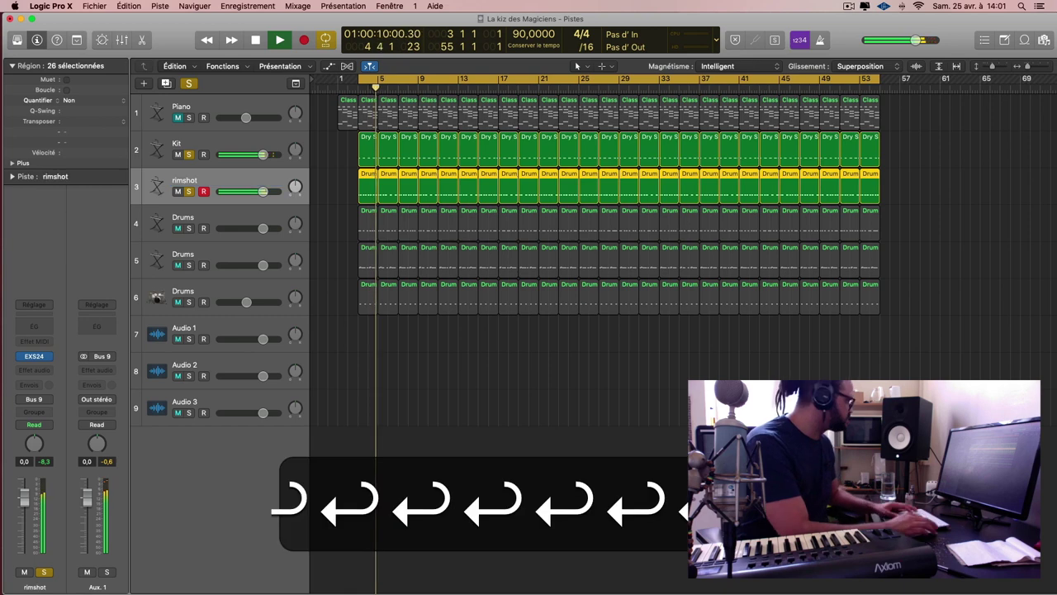
# Add the fourth track to the solo playback and rename it Charley
pyautogui.click(185, 217)
pyautogui.doubleClick(186, 217)
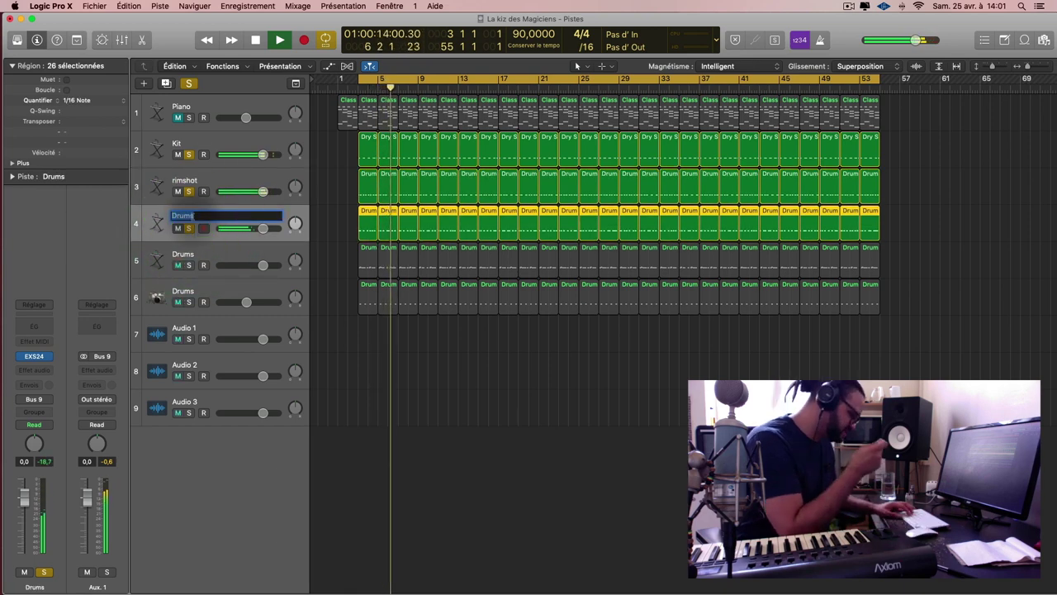
pyautogui.write('Charley')
pyautogui.press('Return')
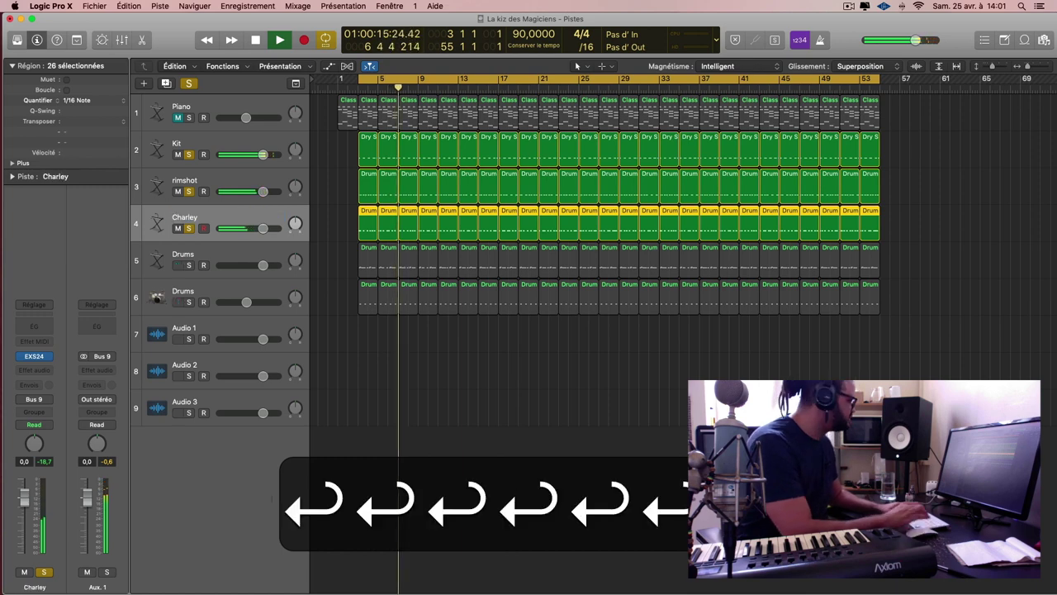
# Add the fifth track to the solo playback and rename it Charley 2
pyautogui.click(192, 256)
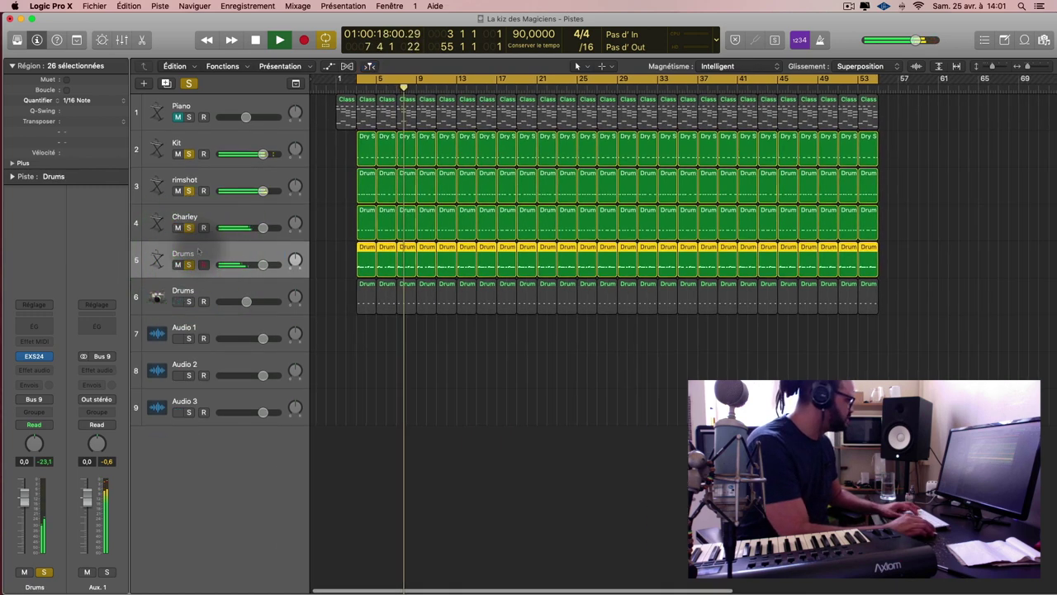
pyautogui.doubleClick(198, 254)
pyautogui.write('Chi')
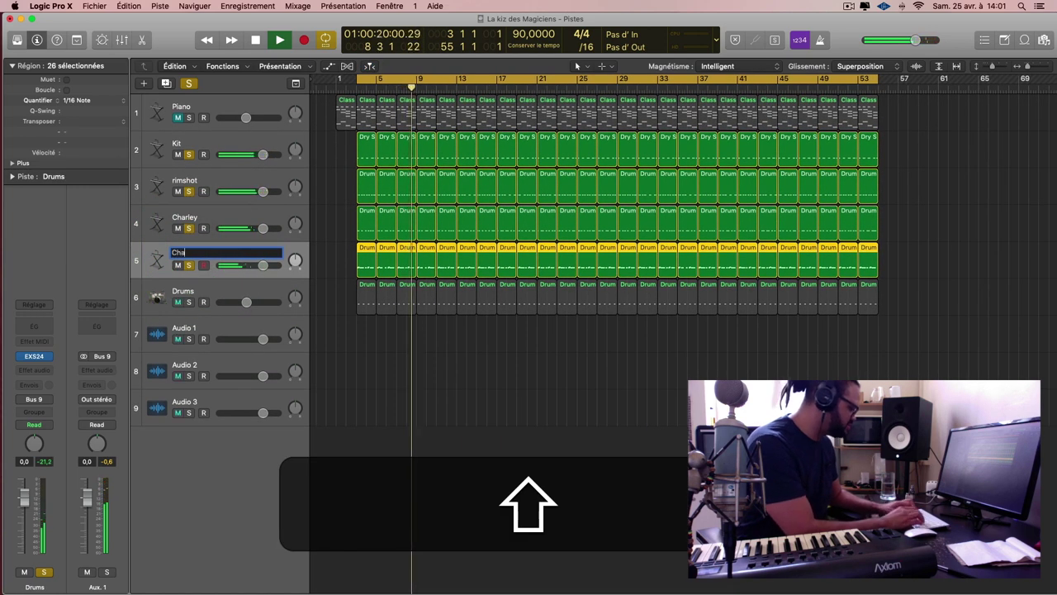
pyautogui.write('rl')
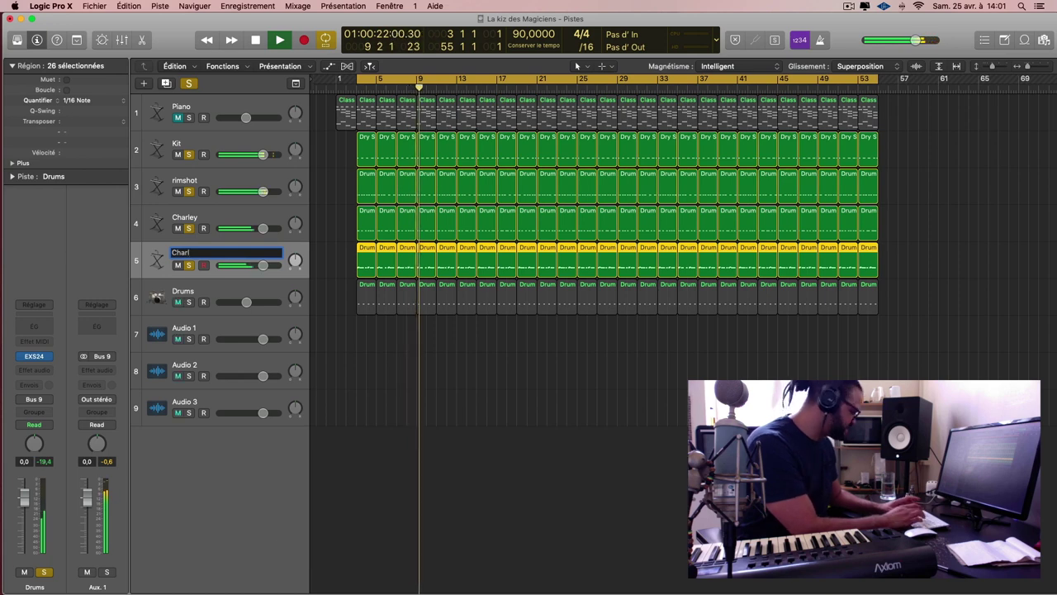
pyautogui.write('ey 2')
pyautogui.hotkey('shift', 'Return')
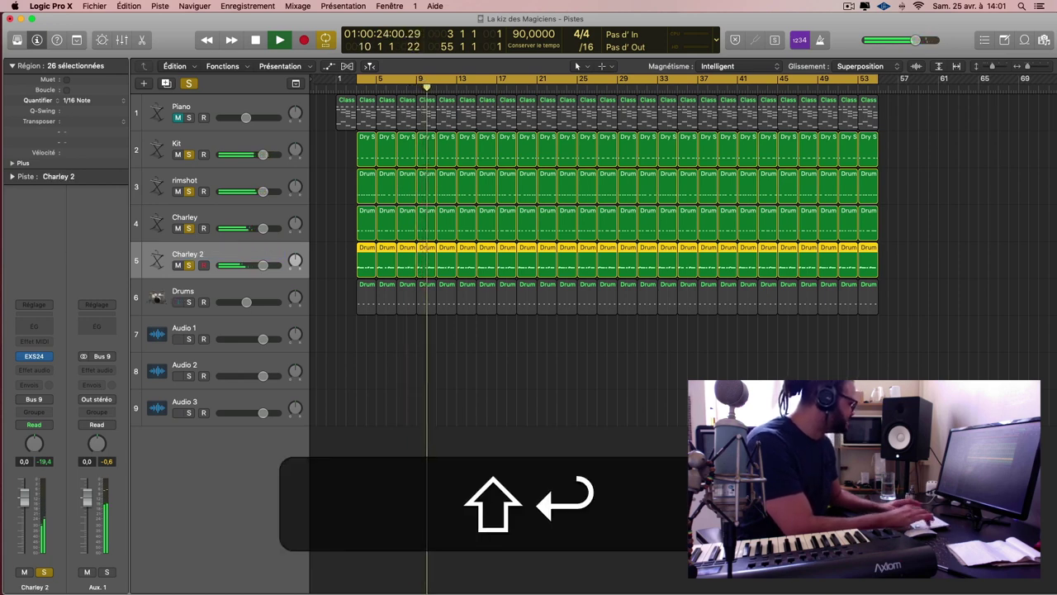
# Add the sixth track to the solo playback and rename it Tom
pyautogui.click(189, 301)
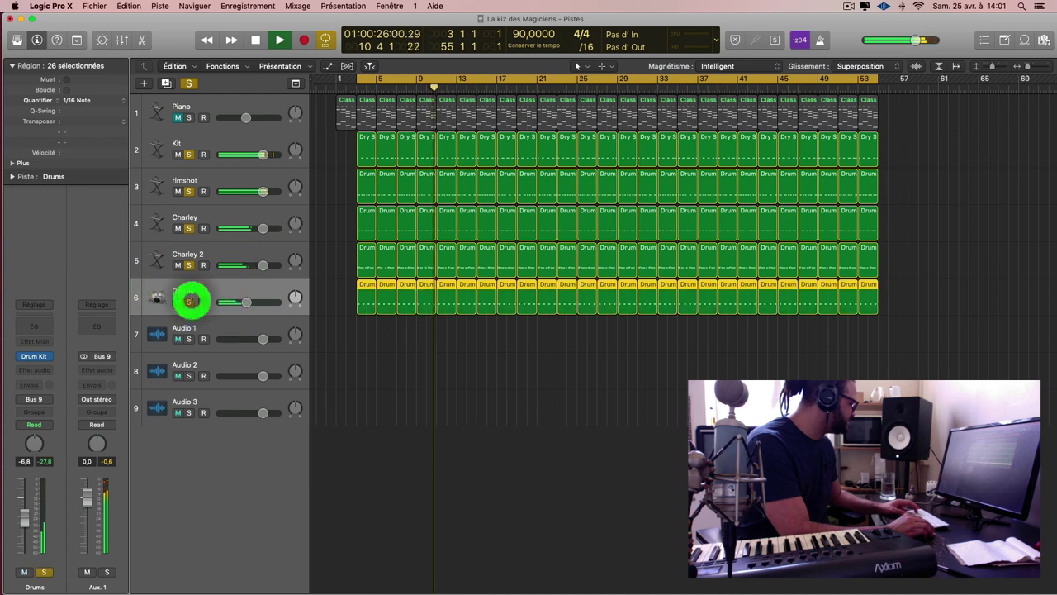
pyautogui.doubleClick(181, 291)
pyautogui.write('Tom')
pyautogui.hotkey('shift', 'Return')
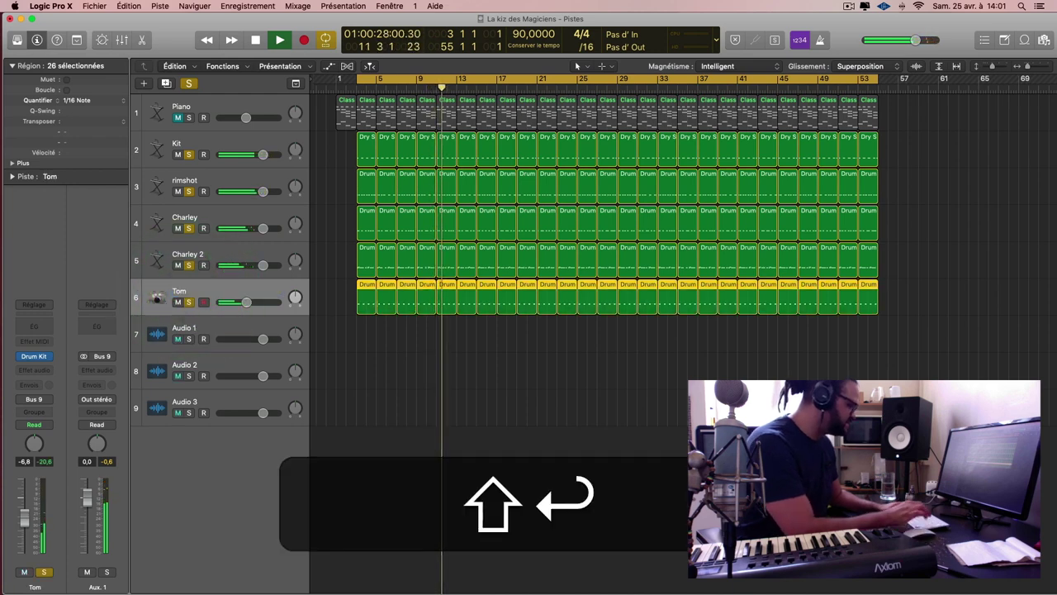
# Lower the Tom track's volume to -9.6 dB and pan it to +25 in the mixer while the drums play
pyautogui.moveTo(269, 302); pyautogui.dragTo(266, 303)
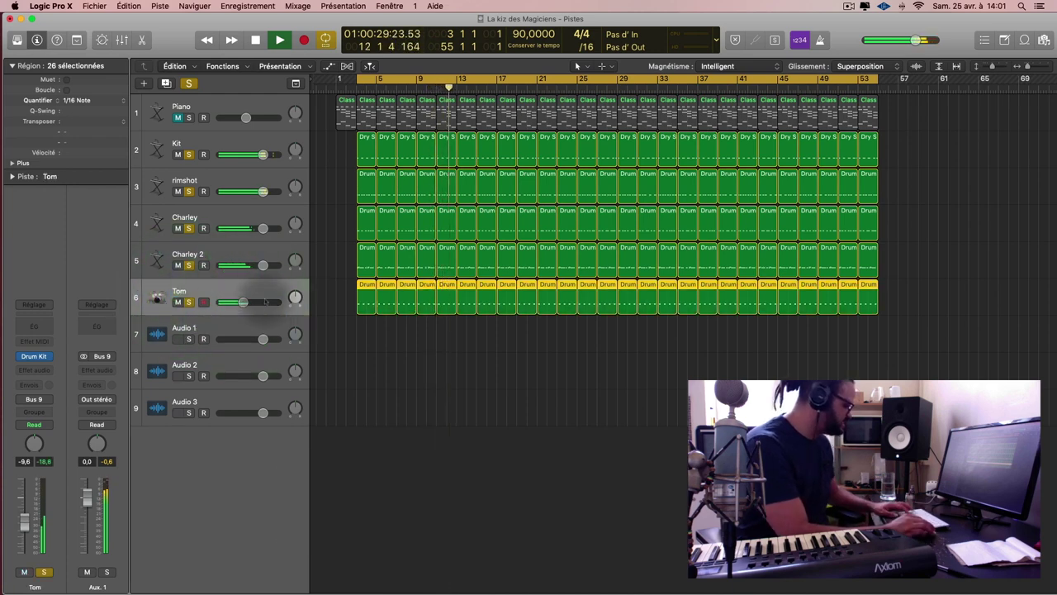
pyautogui.press('x')
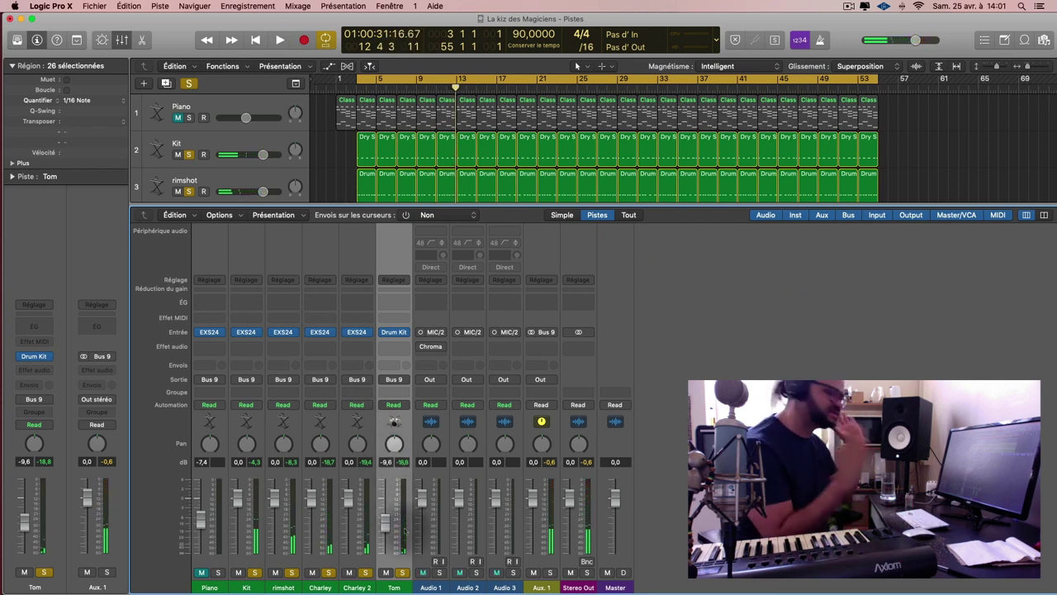
pyautogui.press('space')
pyautogui.moveTo(394, 443); pyautogui.dragTo(394, 425)
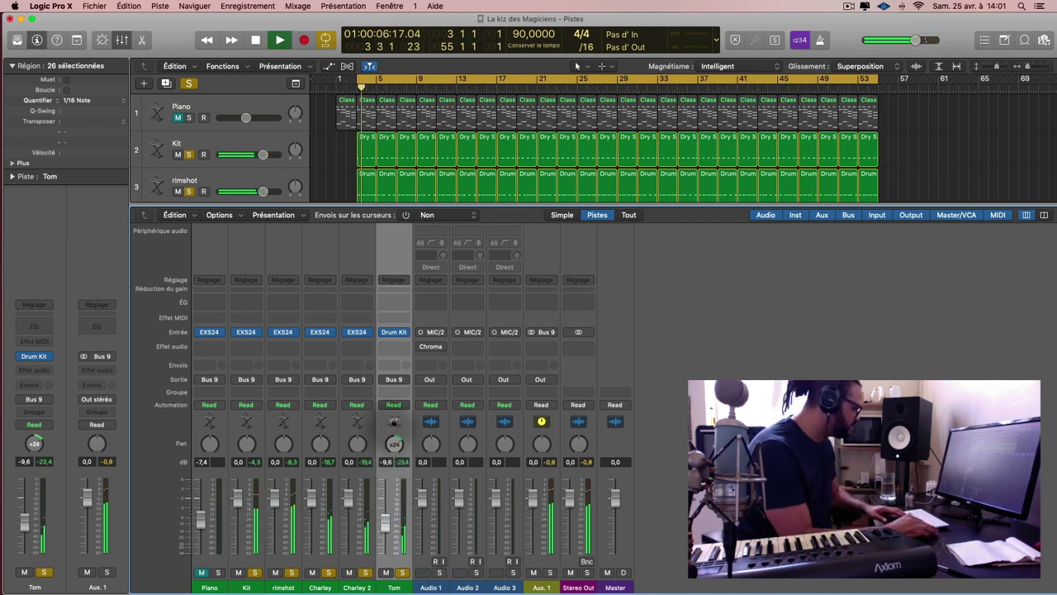
pyautogui.press('space')
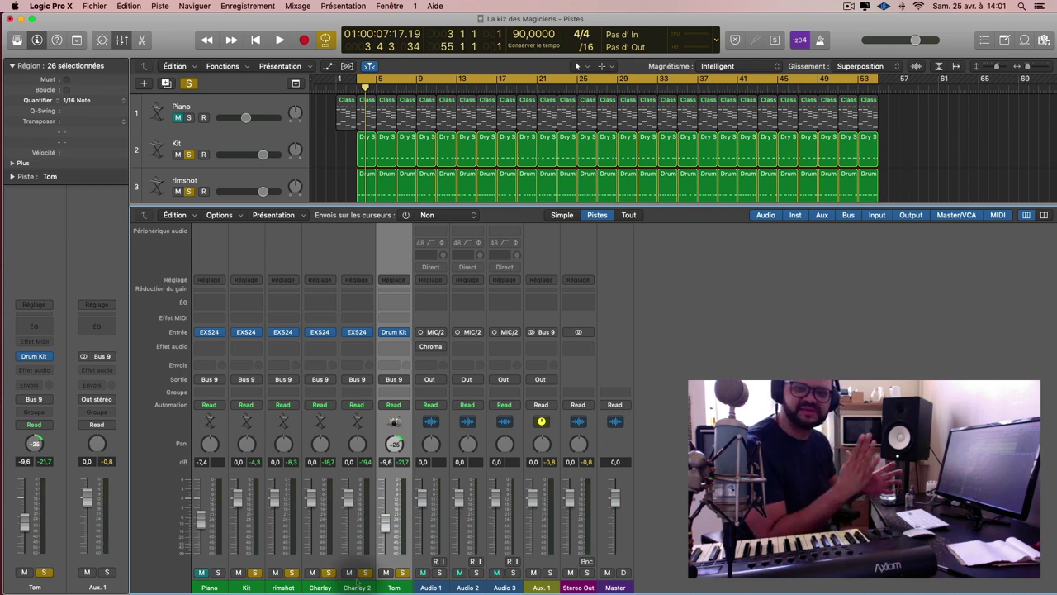
# Play the Tom regions alone and within the full drum mix to compare them
pyautogui.press('x')
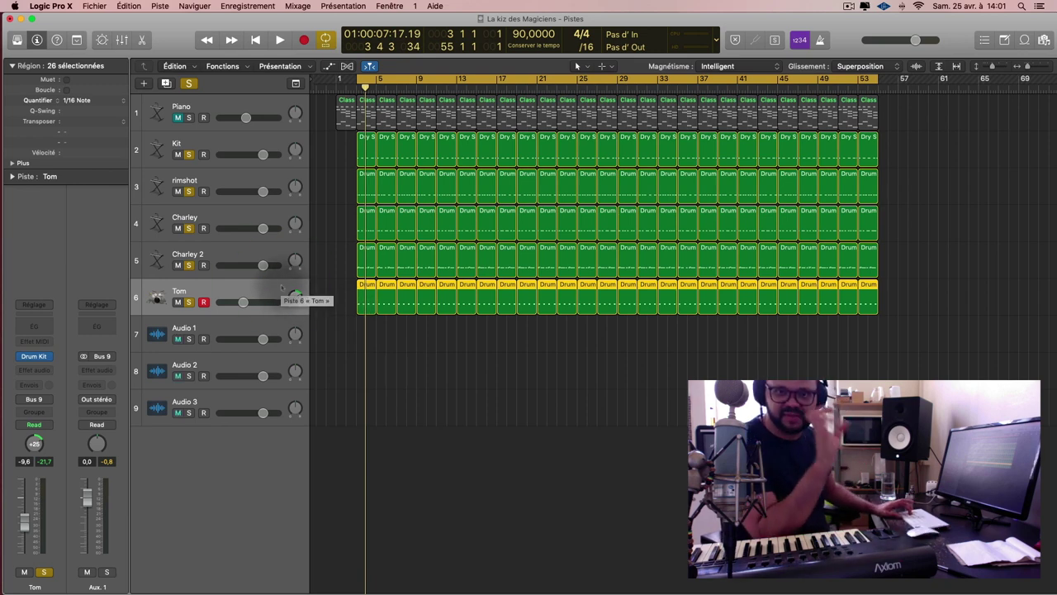
pyautogui.press('s')
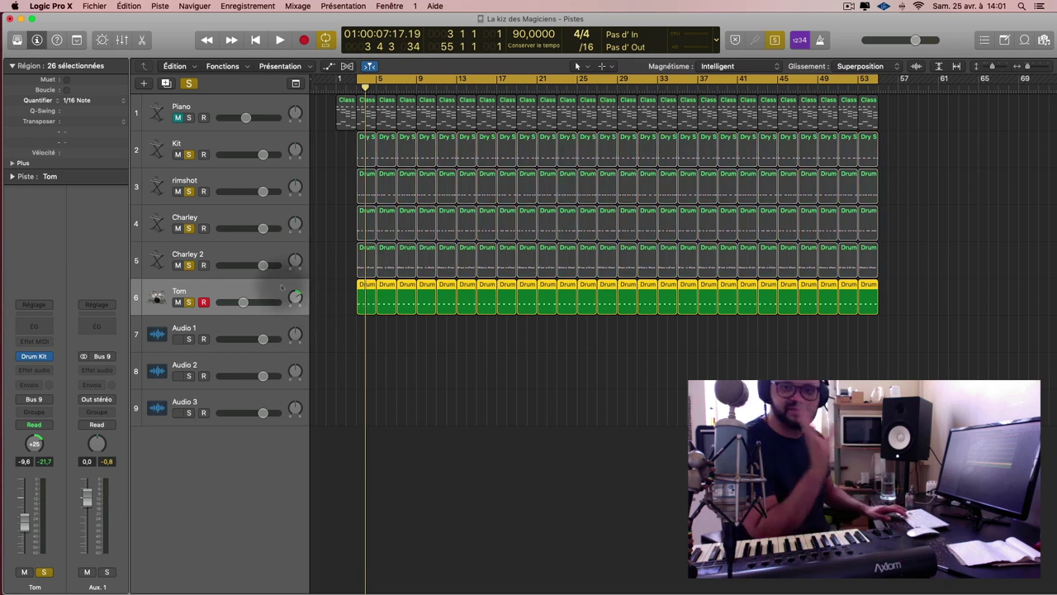
pyautogui.press('space')
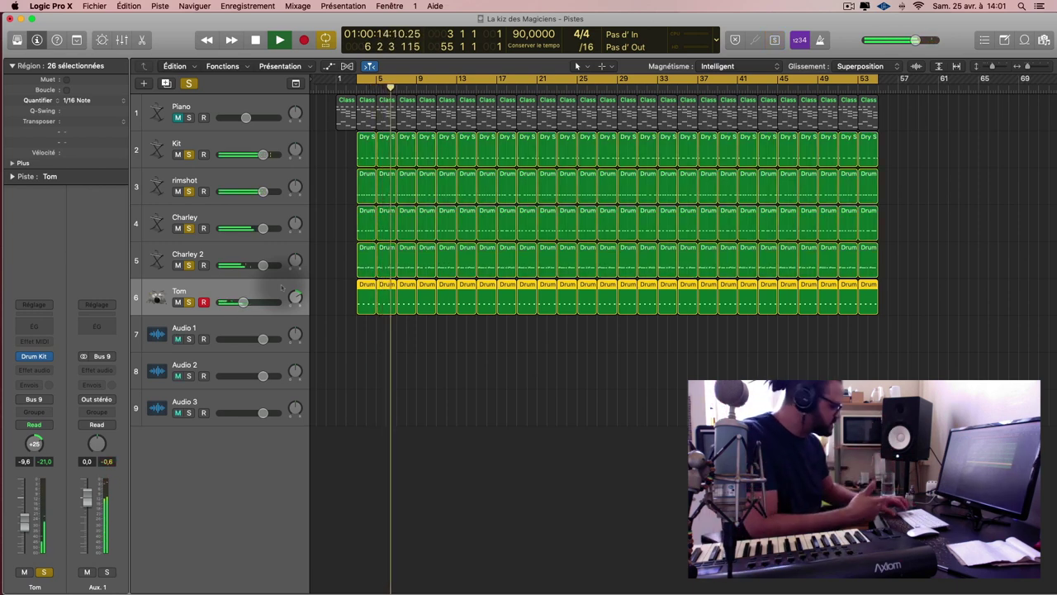
pyautogui.press('x')
pyautogui.hotkey('ctrl', 's')
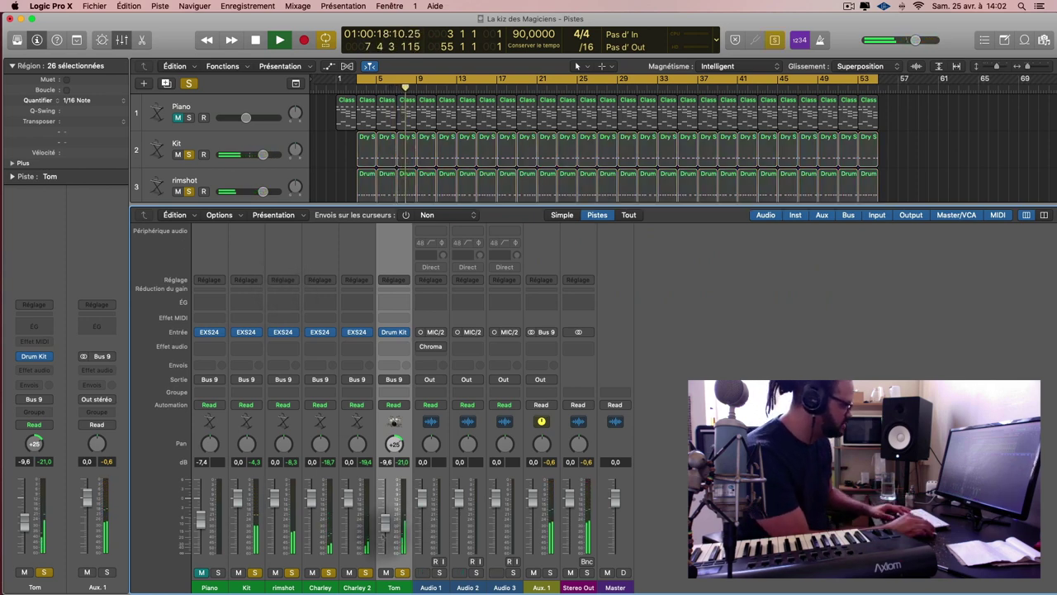
# Pan the Tom track to -37 and set its volume to -9.4 dB
pyautogui.moveTo(394, 443); pyautogui.dragTo(399, 472)
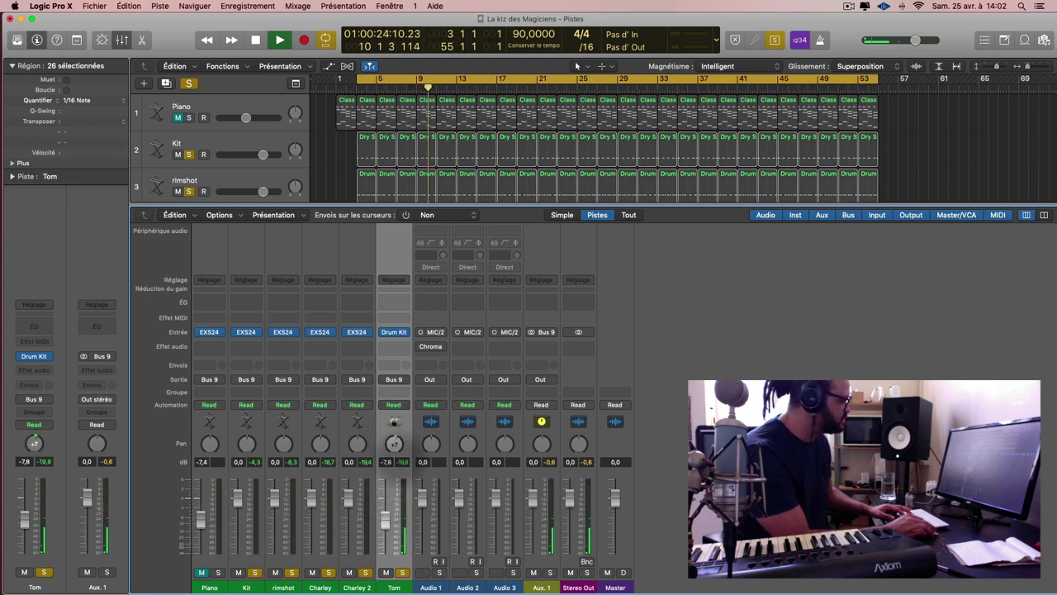
pyautogui.click(399, 446)
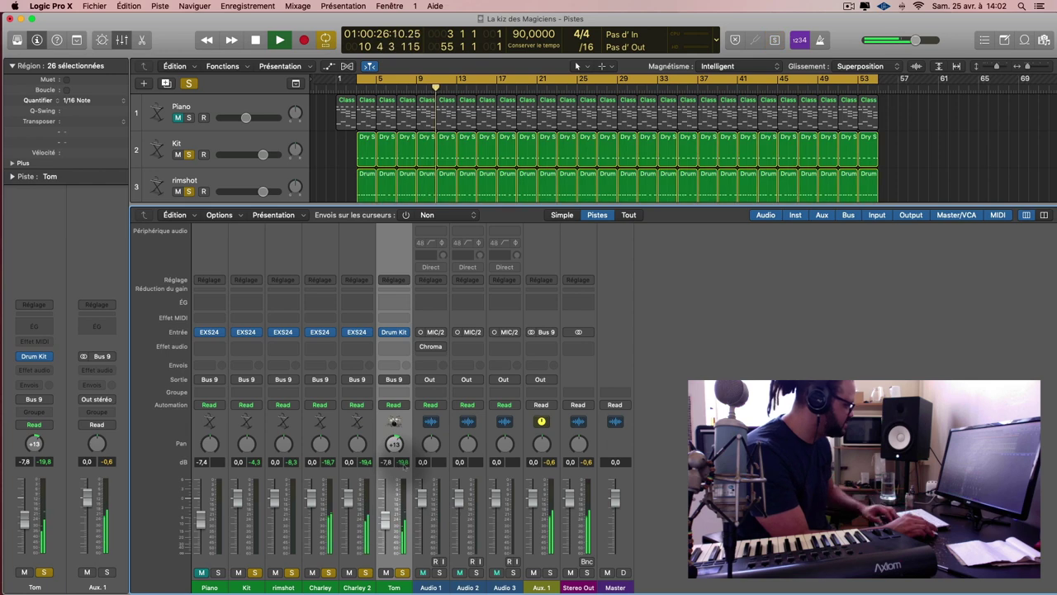
pyautogui.moveTo(394, 444); pyautogui.dragTo(394, 500)
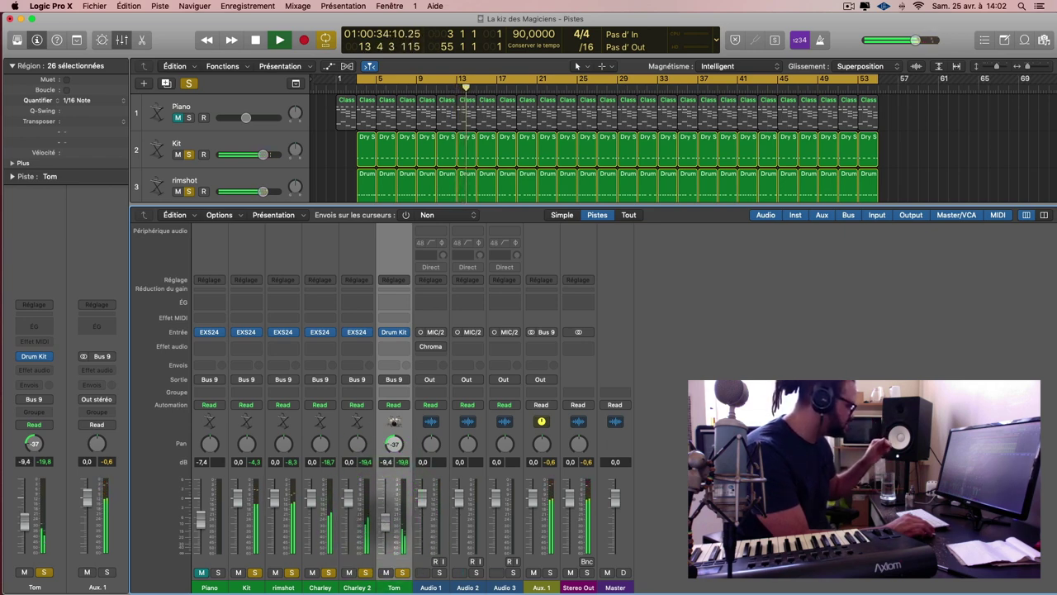
pyautogui.moveTo(385, 519); pyautogui.dragTo(385, 522)
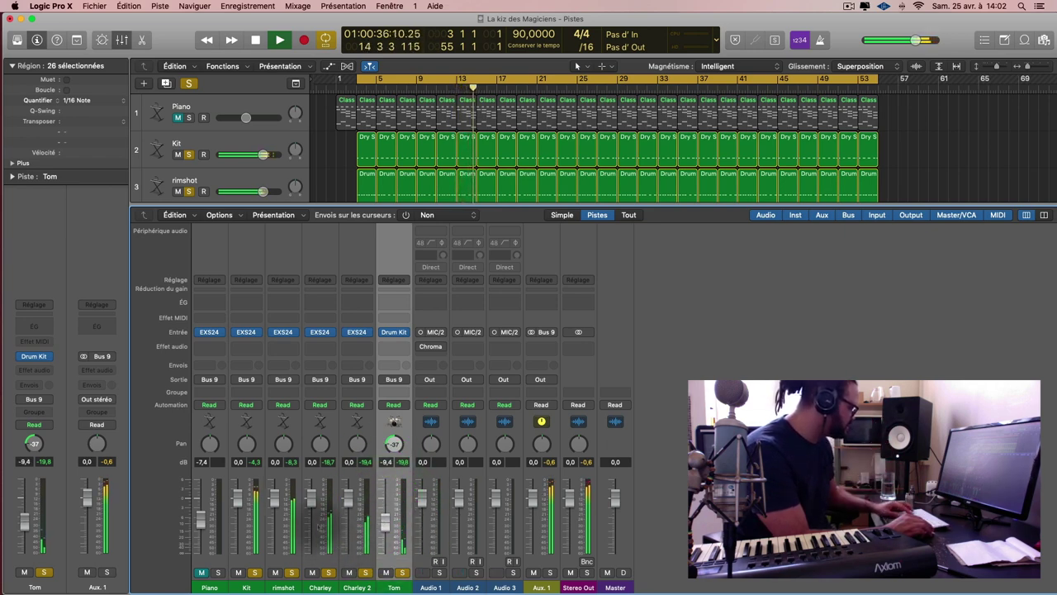
# Select the Charley and Charley 2 channels and listen to the Charley part alone and with the full drums
pyautogui.click(329, 581)
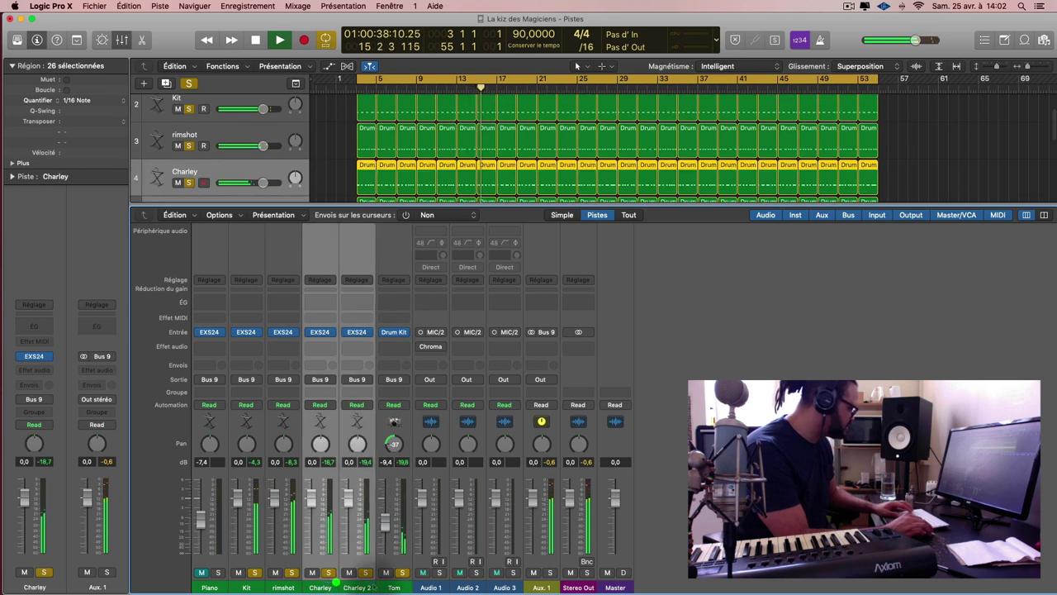
pyautogui.press('space')
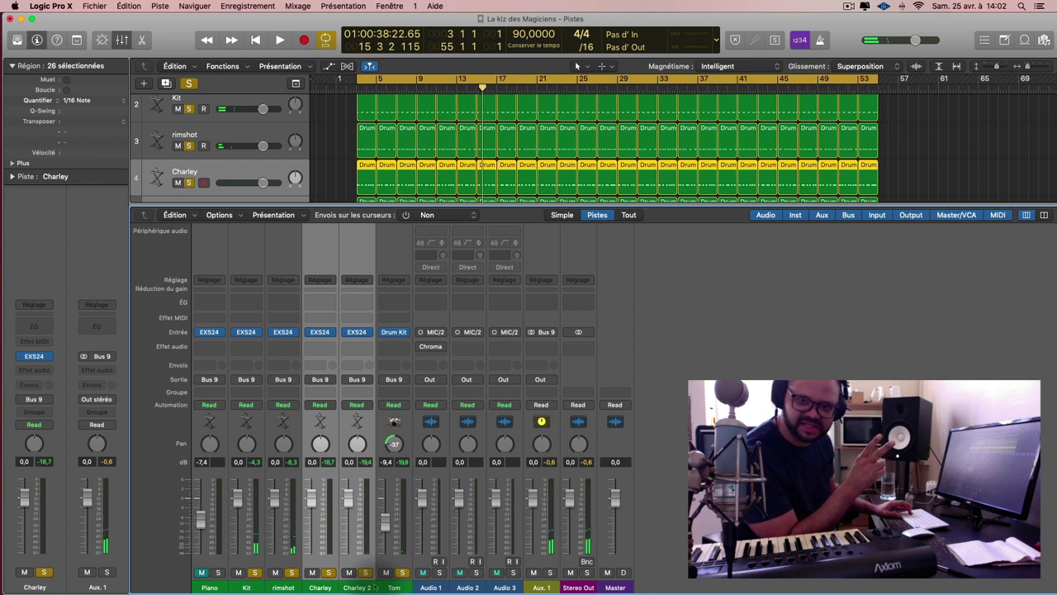
pyautogui.hotkey('ctrl', 's')
pyautogui.hotkey('shift', 'space')
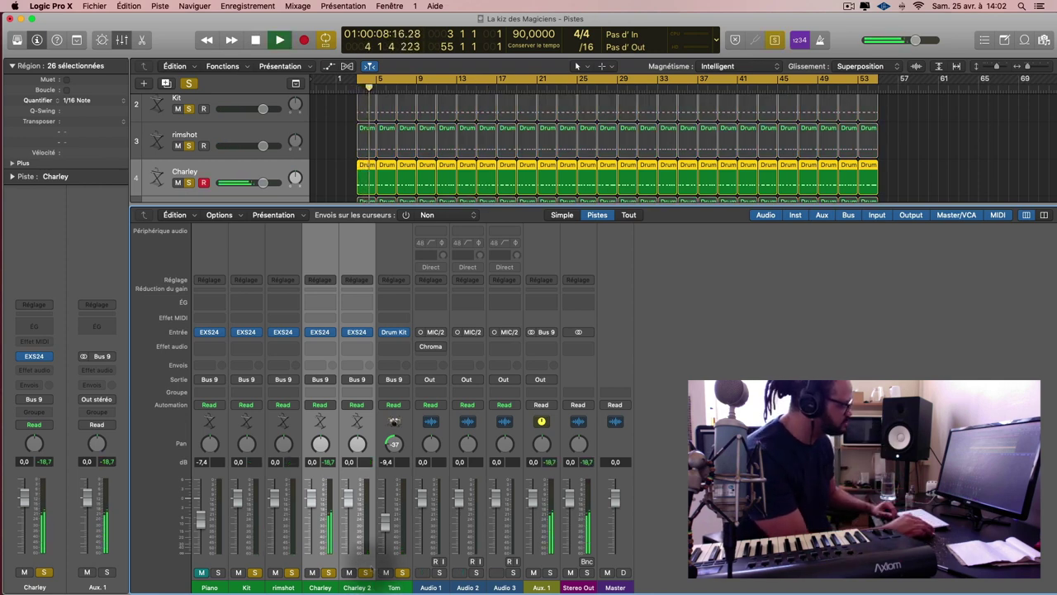
pyautogui.click(361, 585)
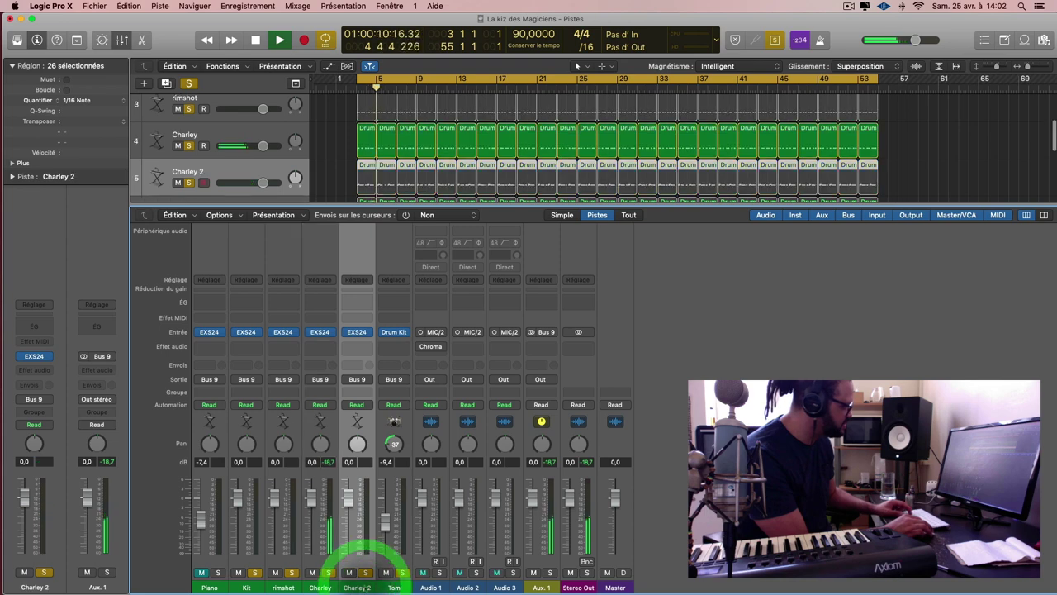
pyautogui.press('x')
pyautogui.press('space')
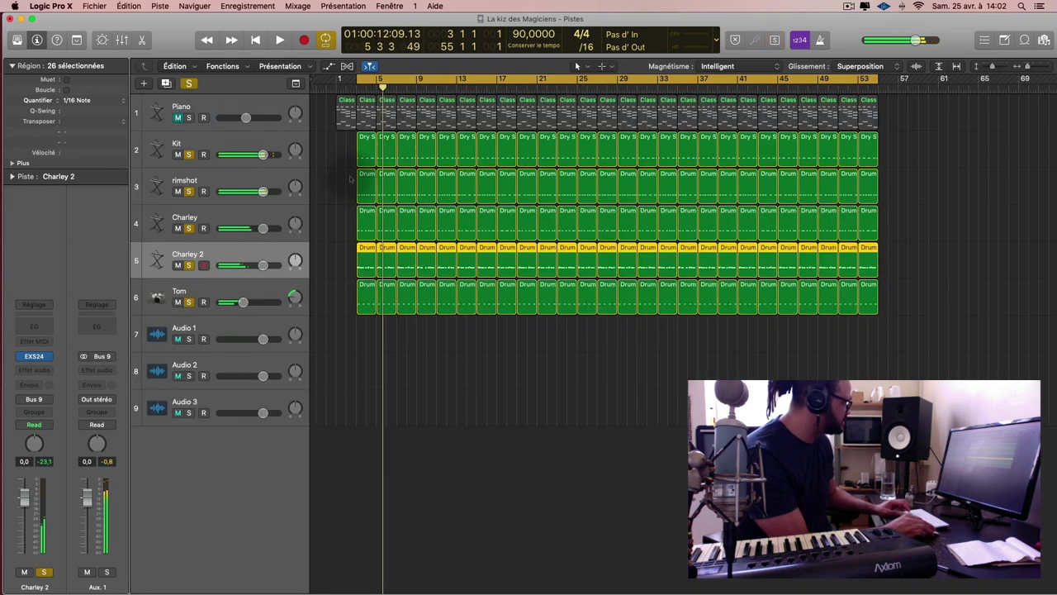
# Loop the first two regions of Charley and Charley 2 and listen to them in solo without the other drums
pyautogui.moveTo(346, 219); pyautogui.dragTo(397, 265)
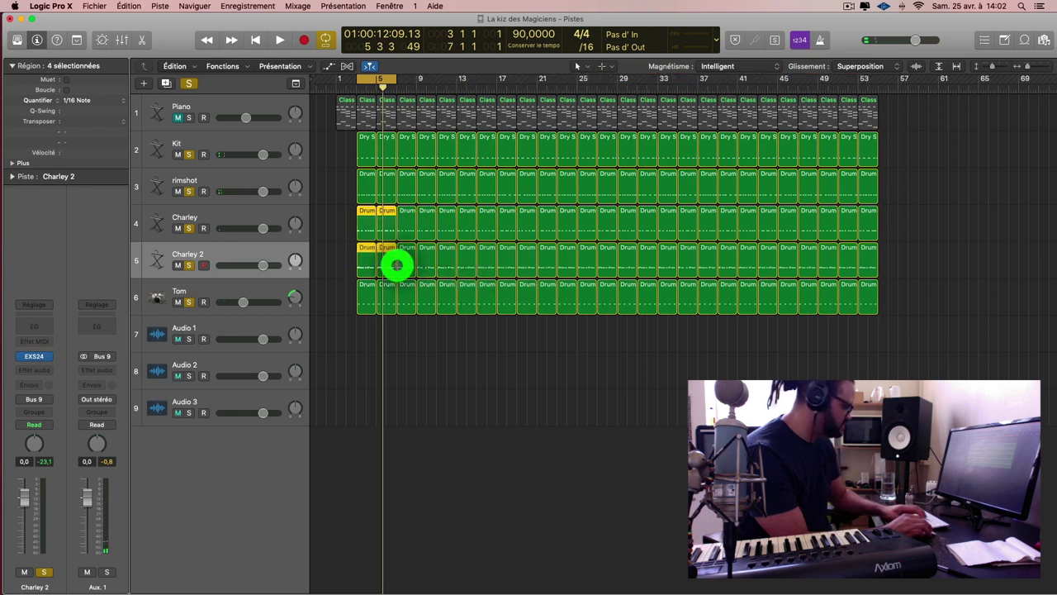
pyautogui.hotkey('shift', 'Return')
pyautogui.hotkey('ctrl', 's')
pyautogui.press('space')
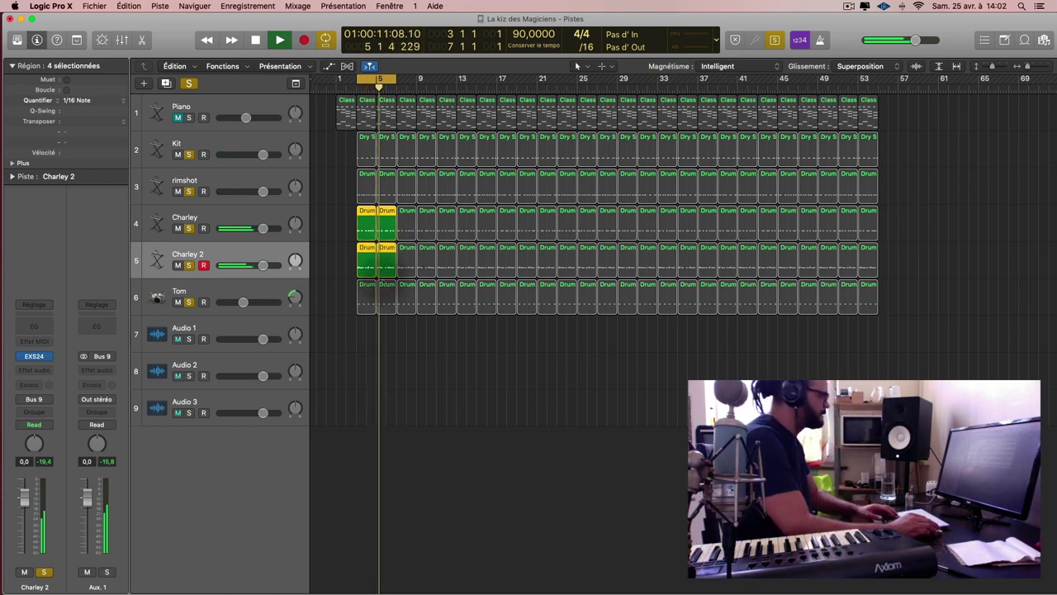
pyautogui.press('space')
pyautogui.moveTo(350, 233); pyautogui.dragTo(388, 224)
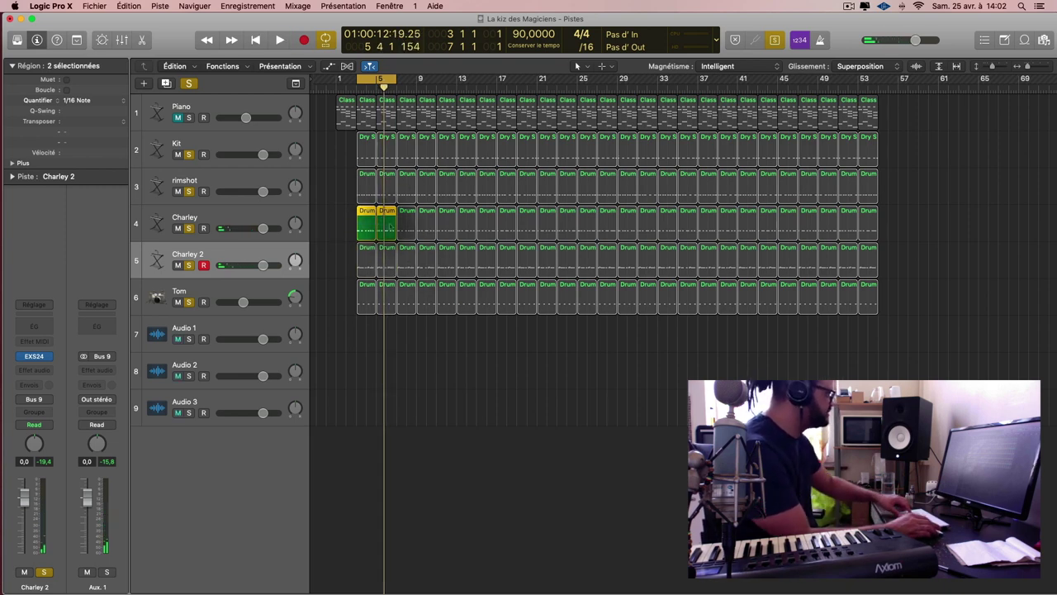
pyautogui.hotkey('ctrl', 's')
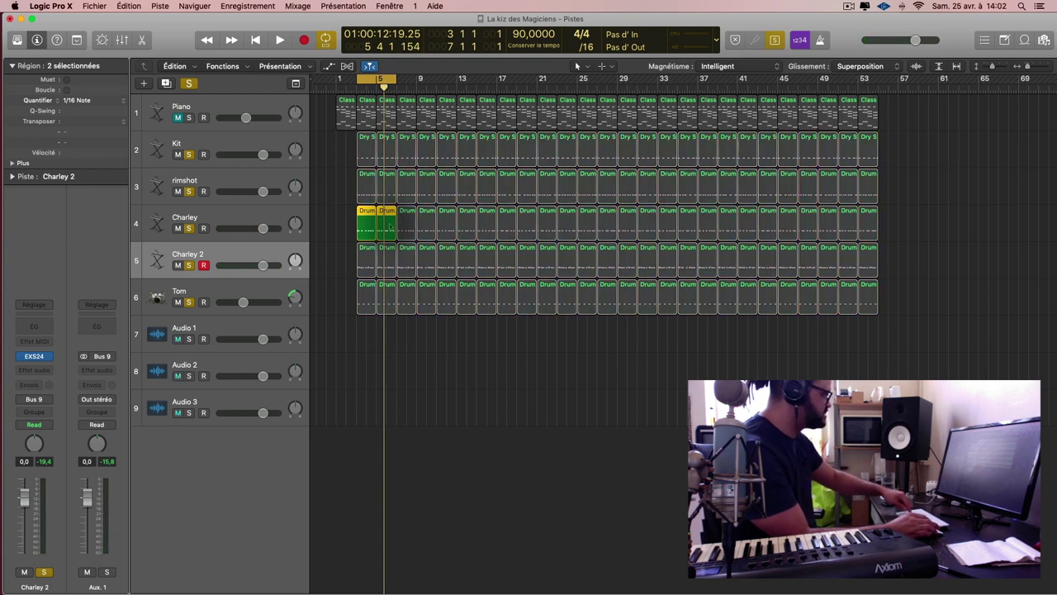
# Listen to the first region of the Kit, rimshot, Charley and Charley 2 tracks one after another in solo
pyautogui.click(362, 146)
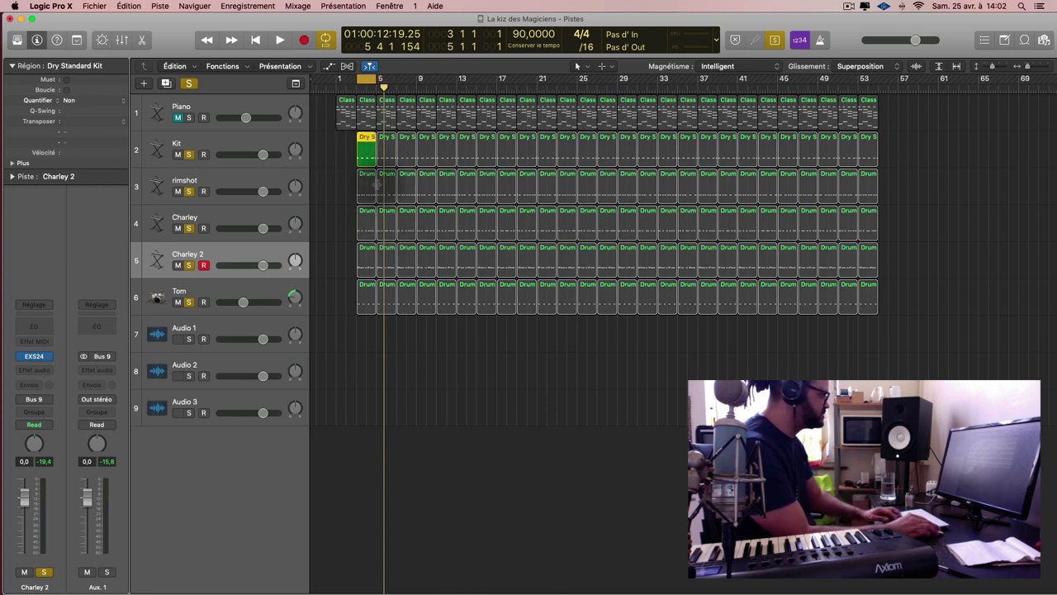
pyautogui.press('space')
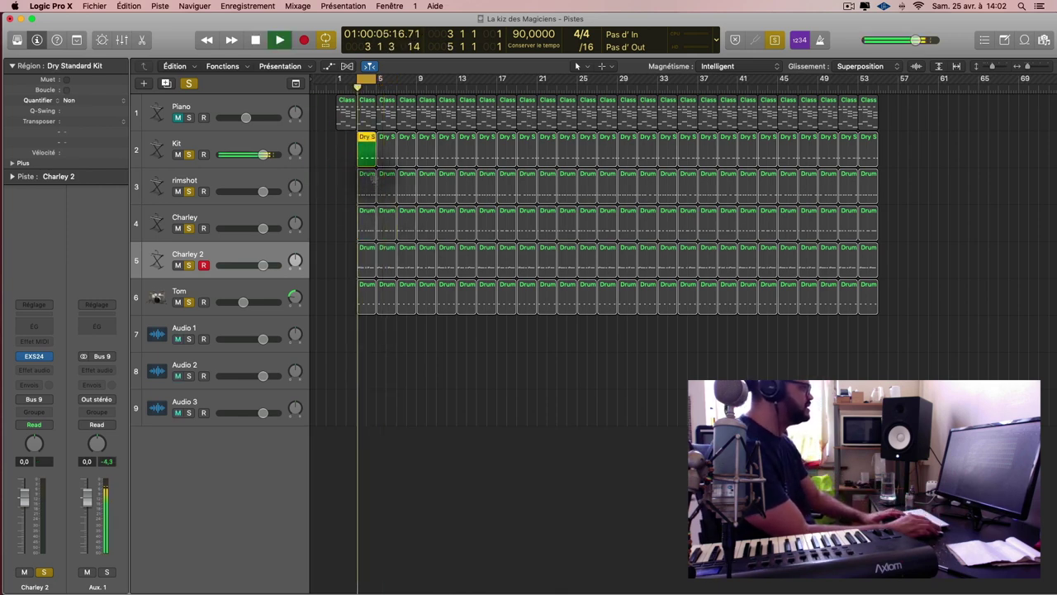
pyautogui.click(367, 186)
pyautogui.click(369, 221)
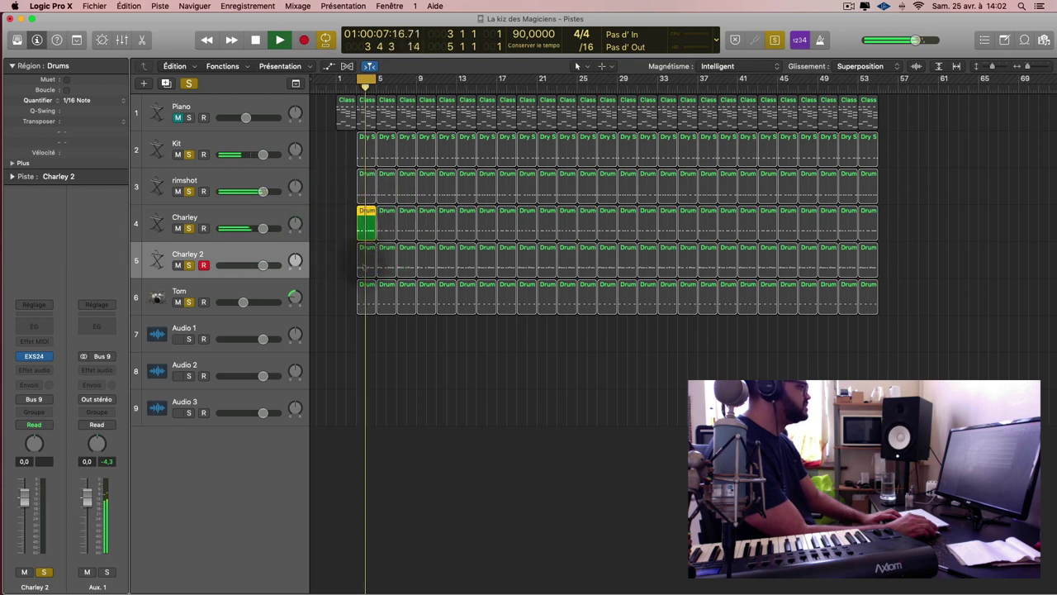
pyautogui.click(365, 265)
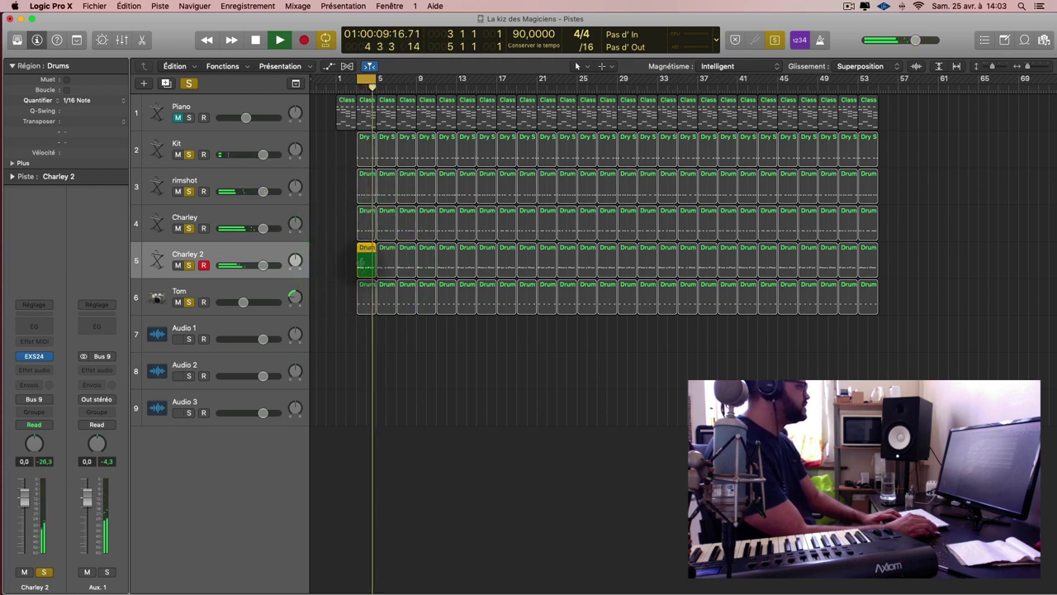
# Set Charley to -2.4 dB panned to -18, and Charley 2 to -4.7 dB panned slightly right, with both hi-hat parts soloed
pyautogui.moveTo(342, 216); pyautogui.dragTo(368, 264)
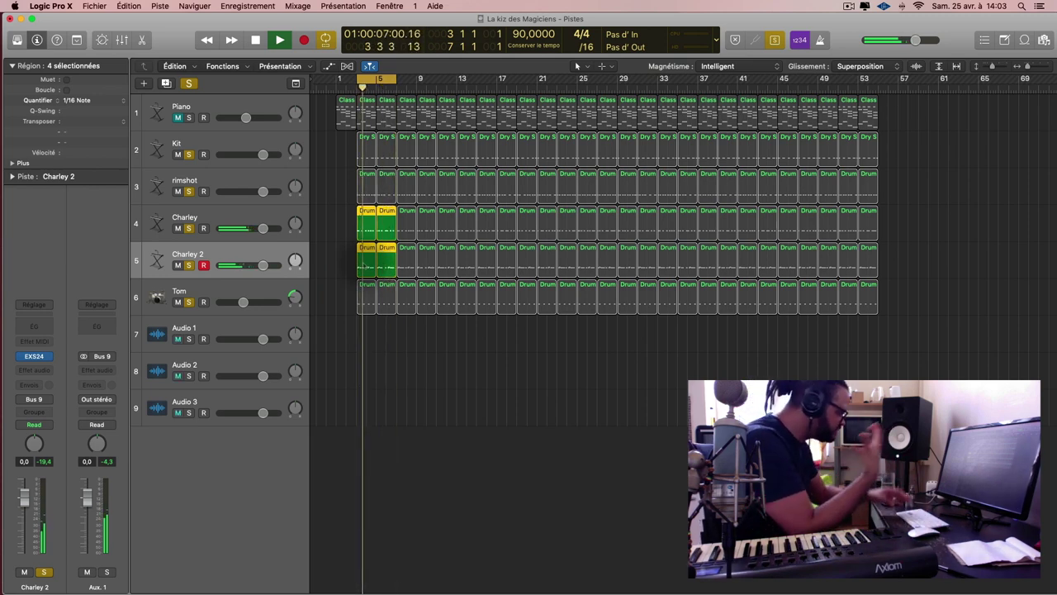
pyautogui.press('x')
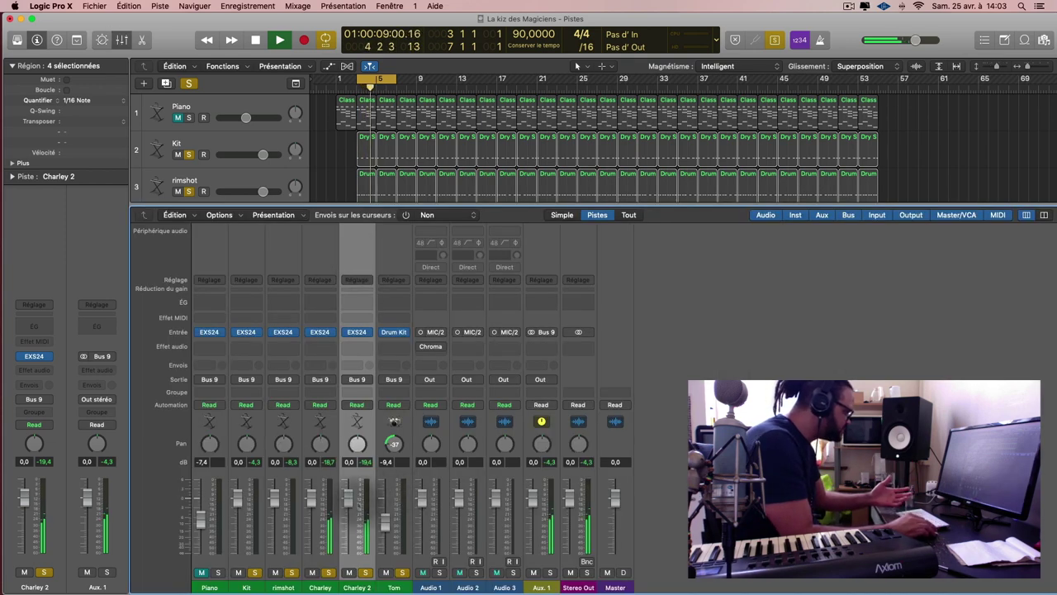
pyautogui.moveTo(357, 446); pyautogui.dragTo(311, 501)
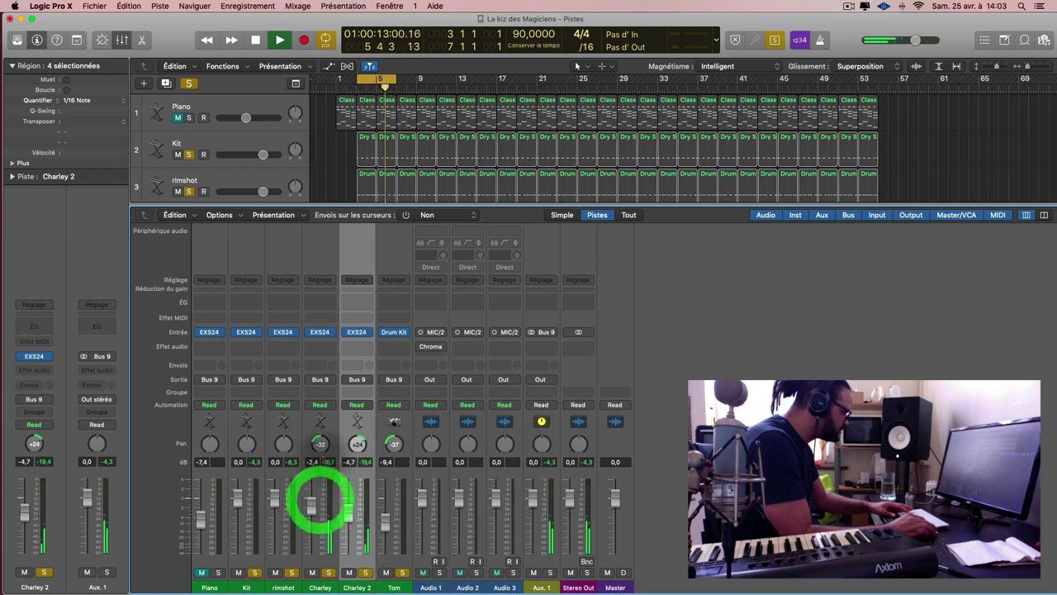
pyautogui.moveTo(320, 446); pyautogui.dragTo(355, 456)
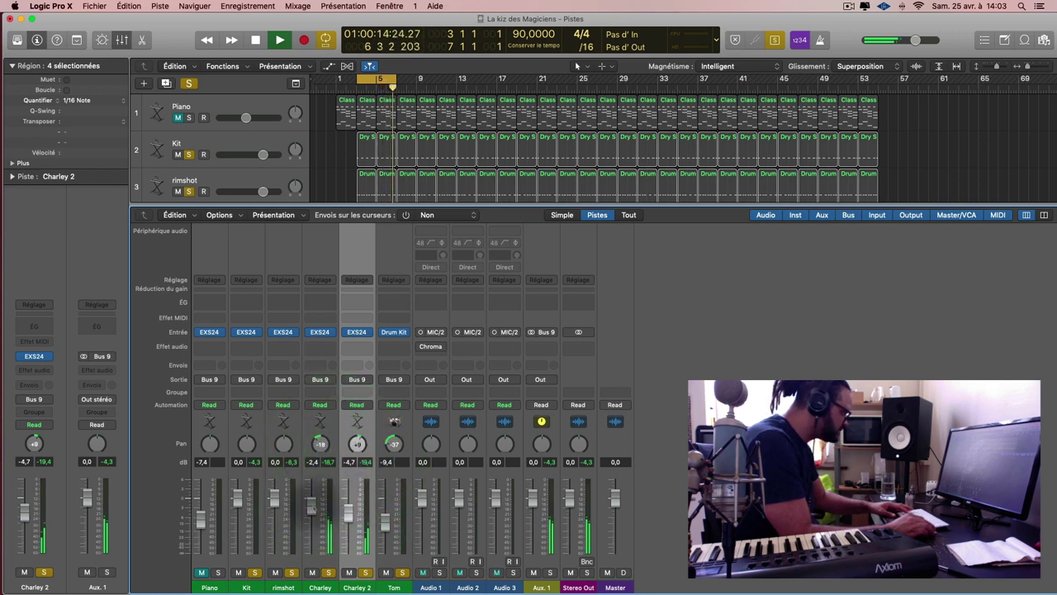
# Set Charley to -3.1 dB and Charley 2 to -5.0 dB, and end the region solo to hear all the drums
pyautogui.moveTo(312, 503); pyautogui.dragTo(348, 517)
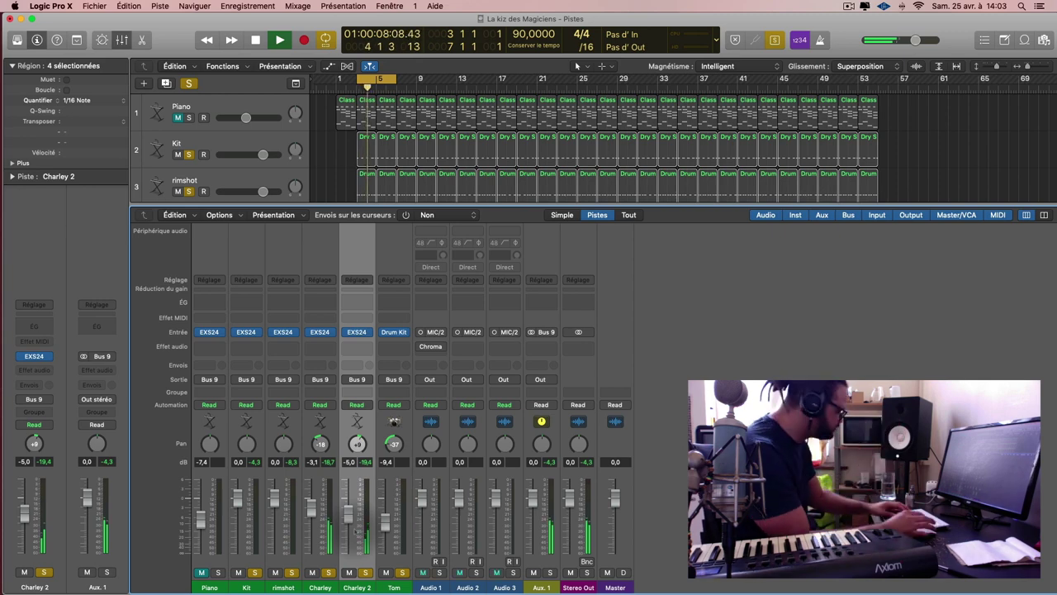
pyautogui.press('x')
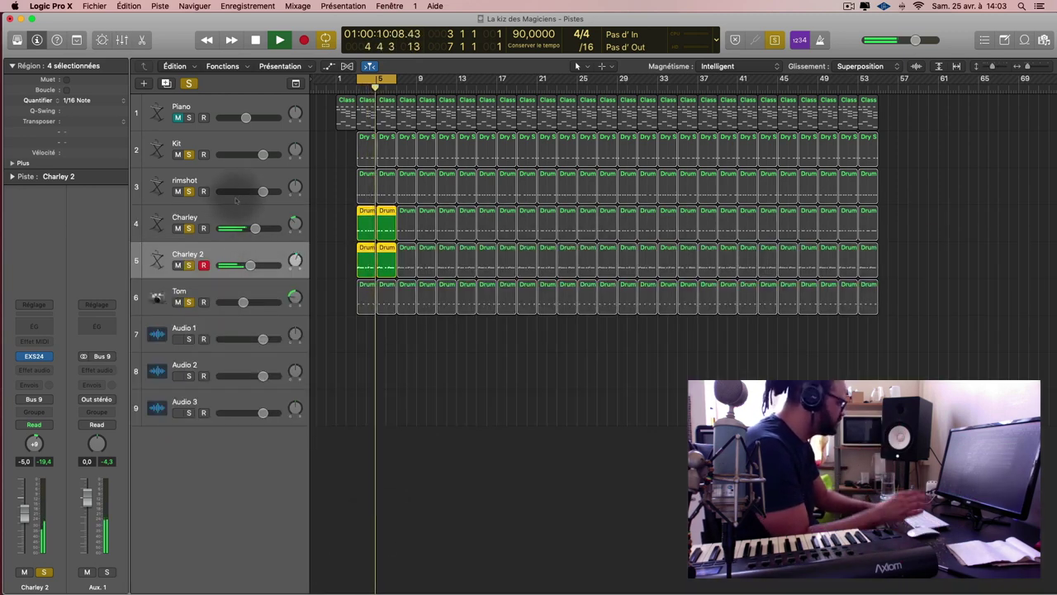
pyautogui.hotkey('ctrl', 's')
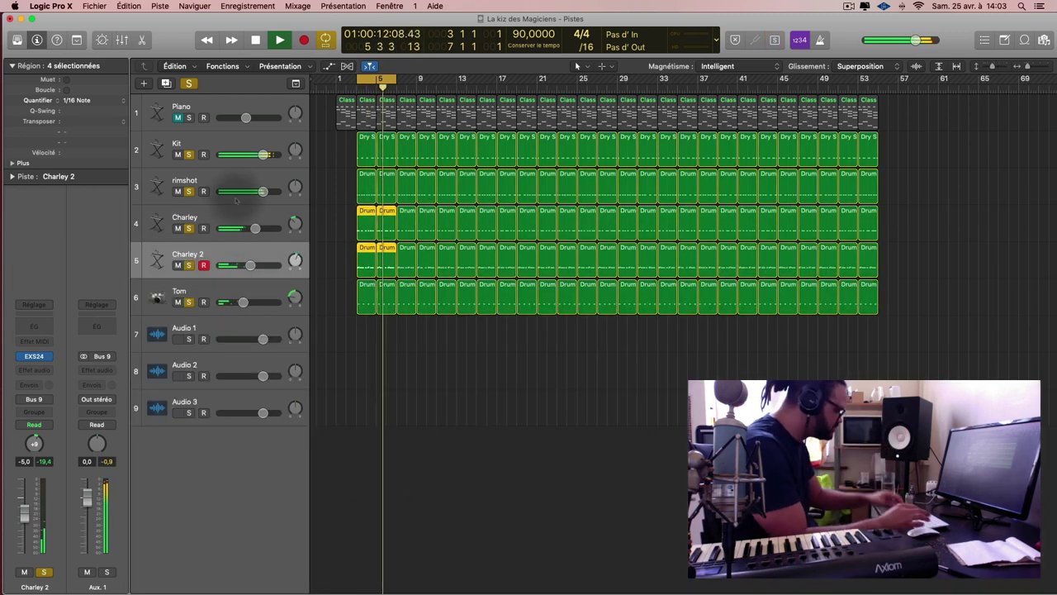
pyautogui.press('super+s')
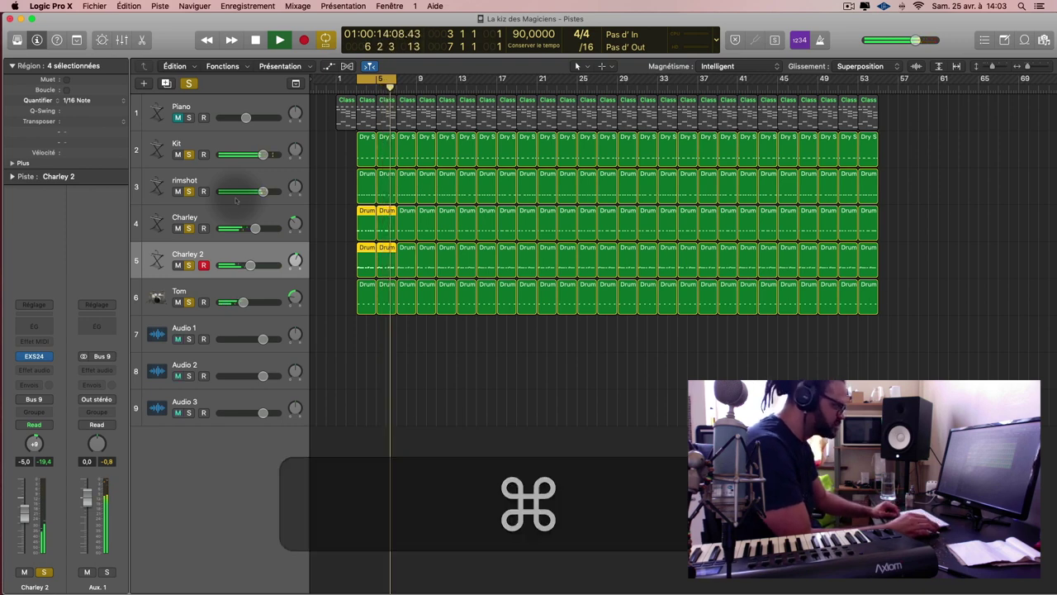
# Loop all the regions of the five drum tracks and try to unmute the Piano track while the drums are soloed
pyautogui.moveTo(921, 322); pyautogui.dragTo(349, 138)
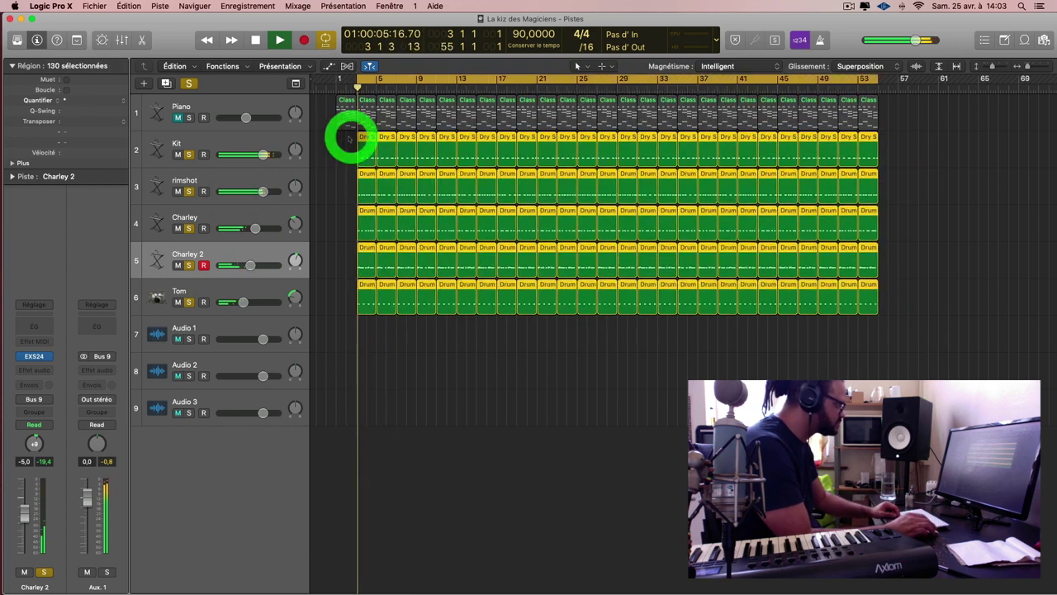
pyautogui.click(178, 118)
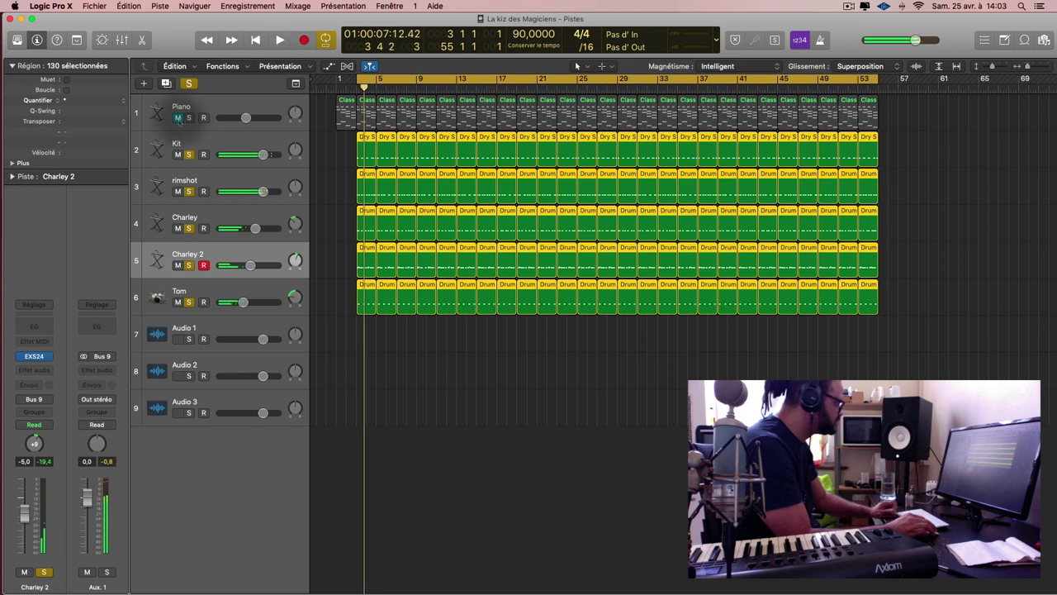
pyautogui.click(177, 117)
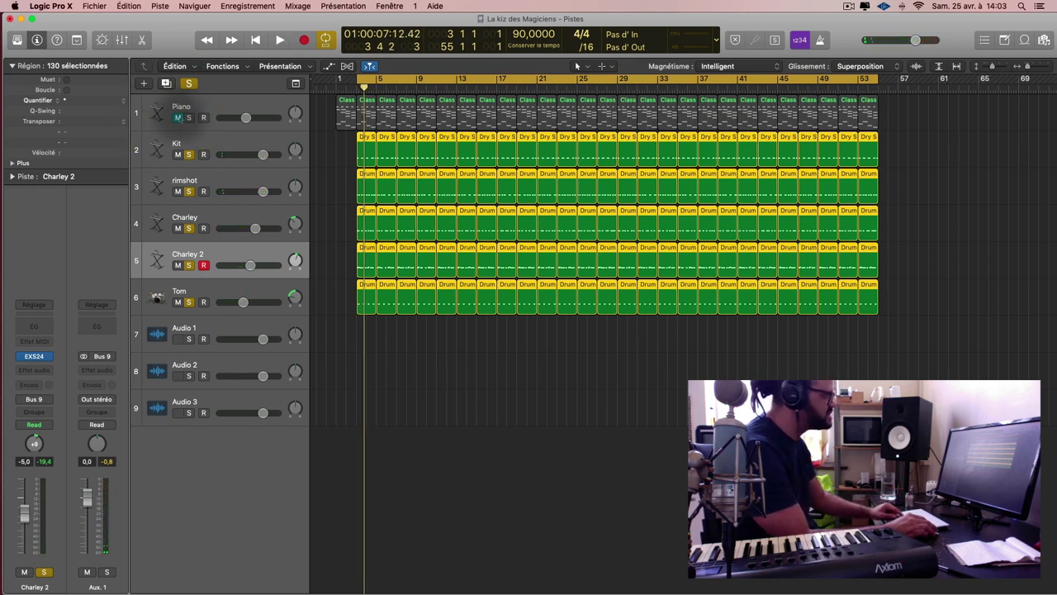
pyautogui.click(178, 117)
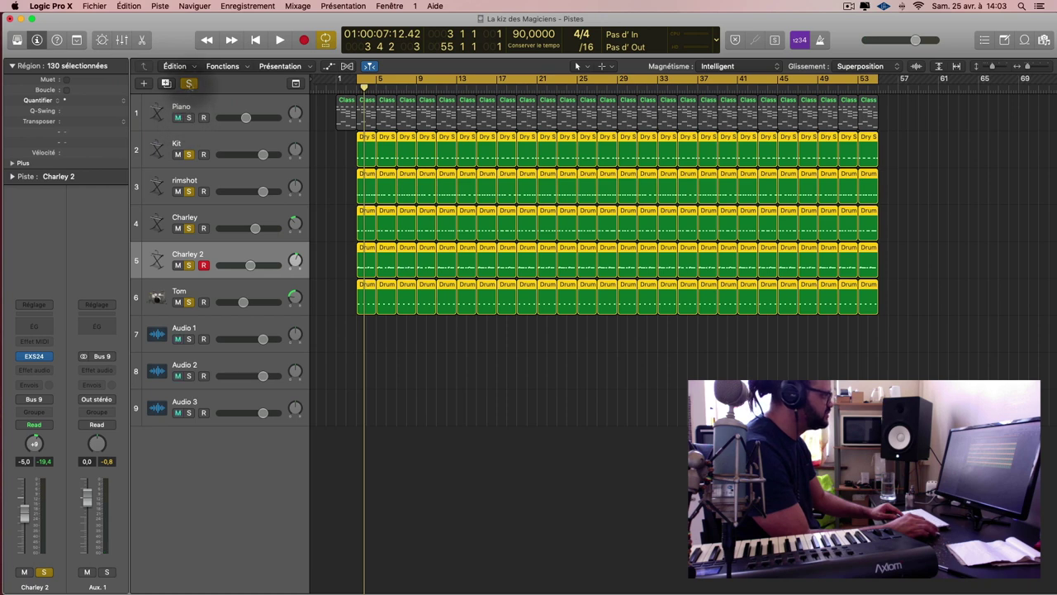
# Switch all track solos off and back on, and compare this with soloing only the selected drum regions
pyautogui.click(189, 83)
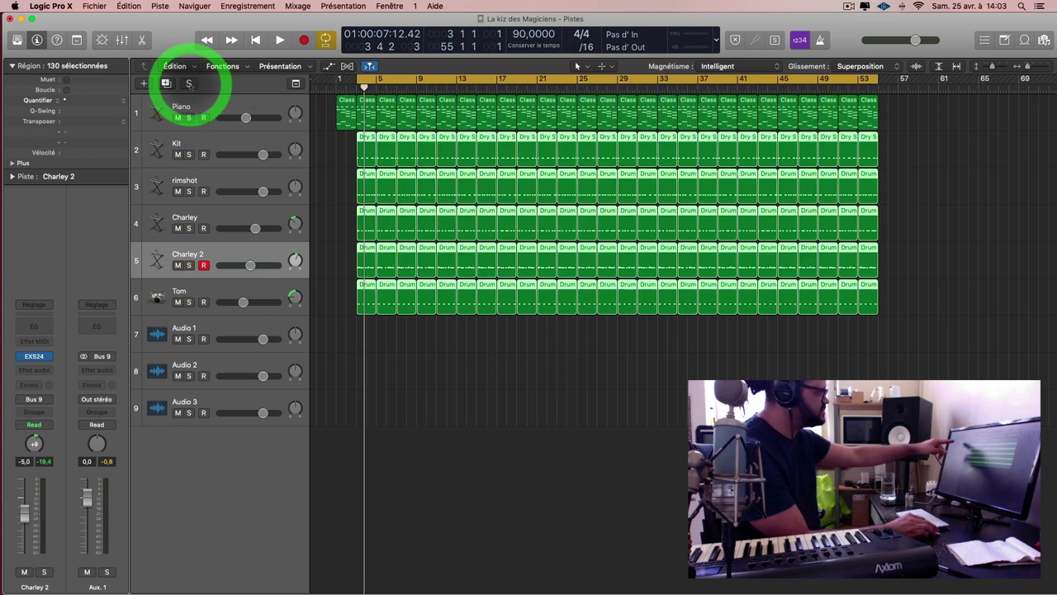
pyautogui.click(189, 84)
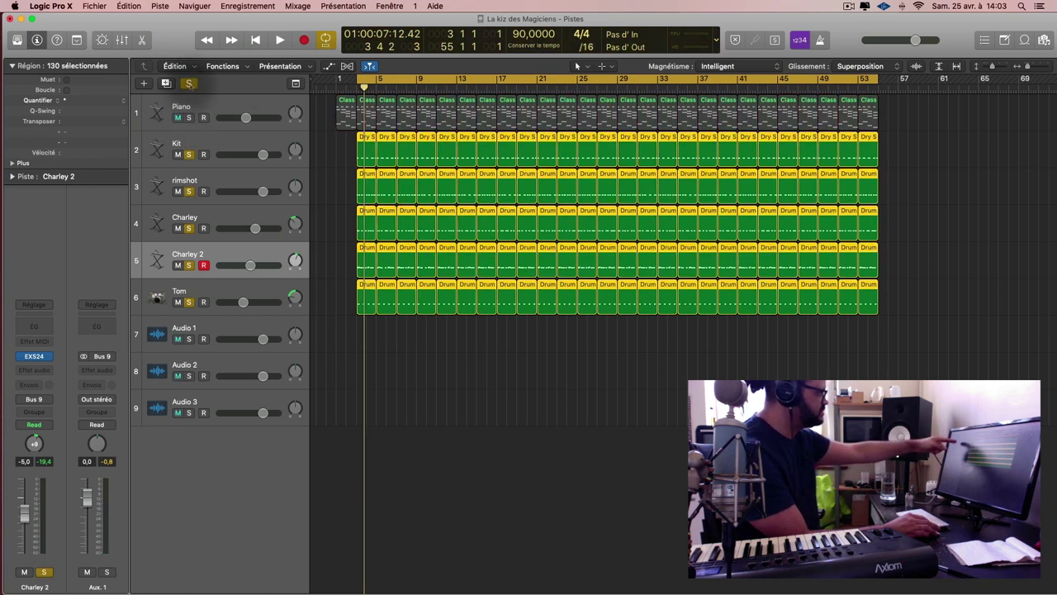
pyautogui.click(189, 84)
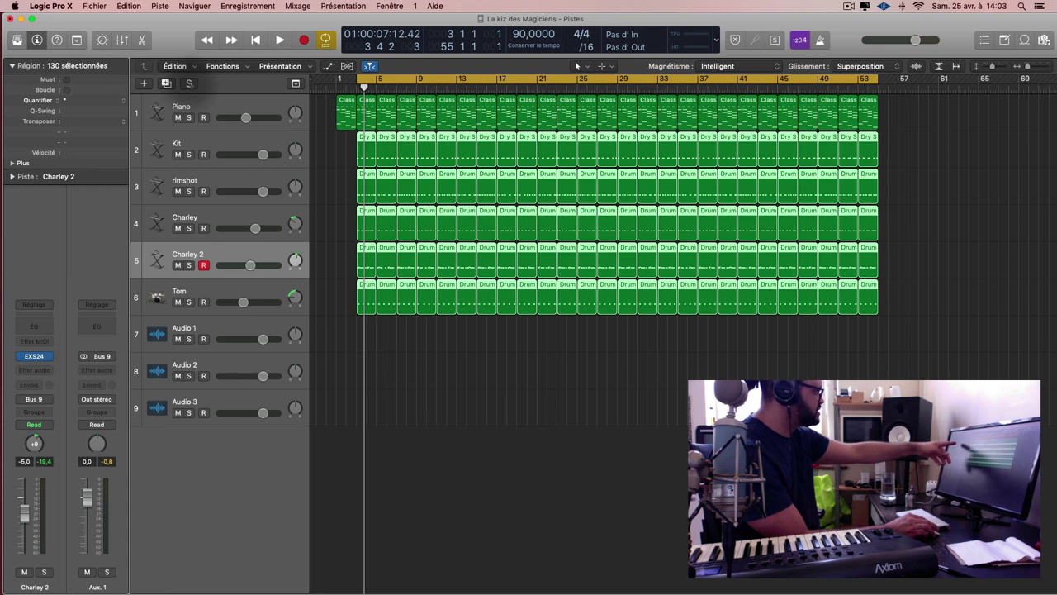
pyautogui.click(189, 83)
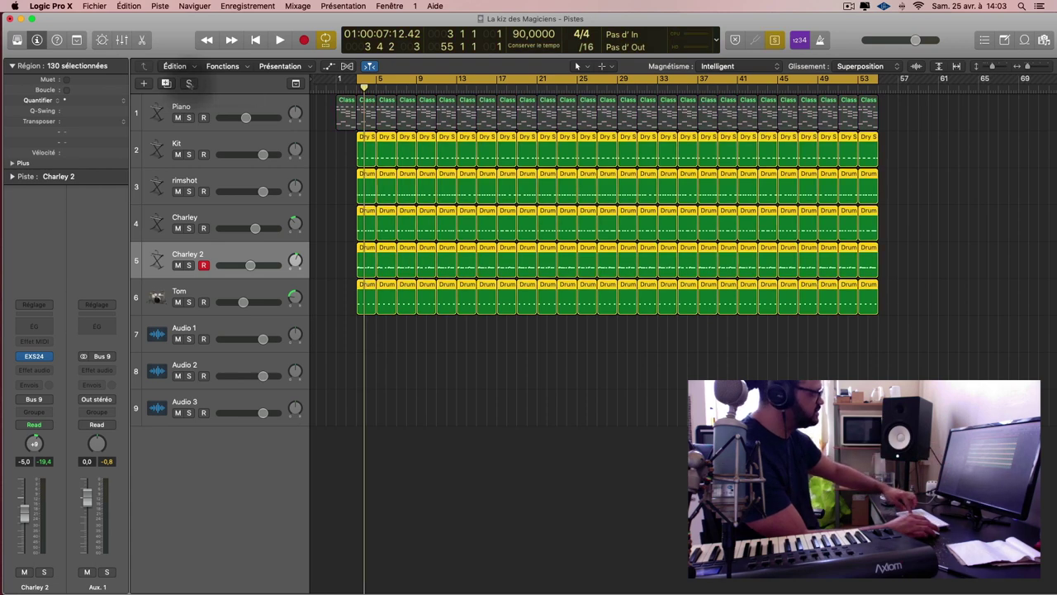
pyautogui.hotkey('ctrl', 's')
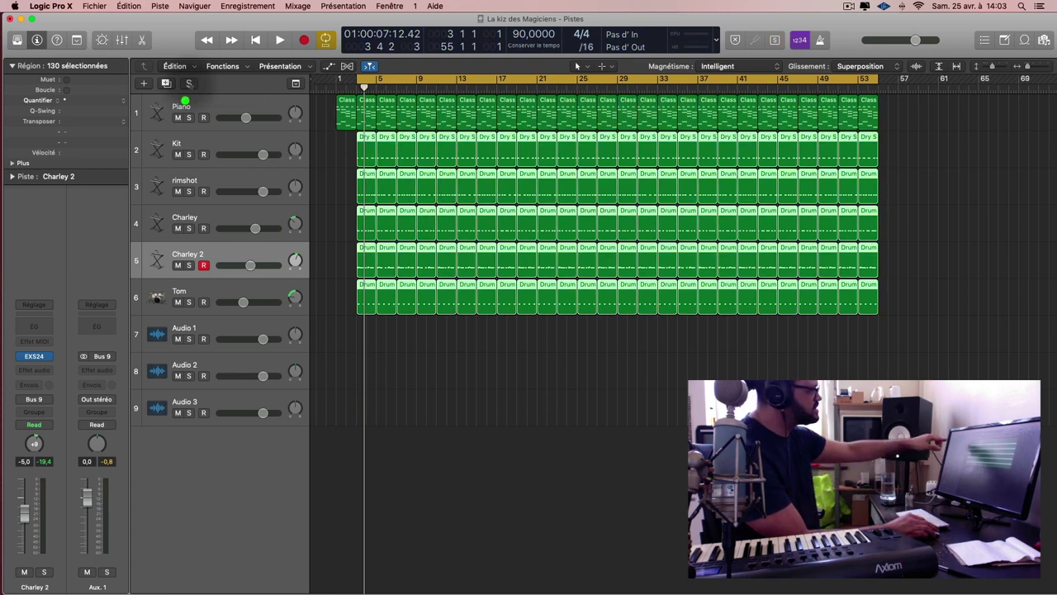
pyautogui.hotkey('ctrl', 's')
# Select and loop the Piano region at bar 3, solo the Piano track, and clear all track solos
pyautogui.click(364, 107)
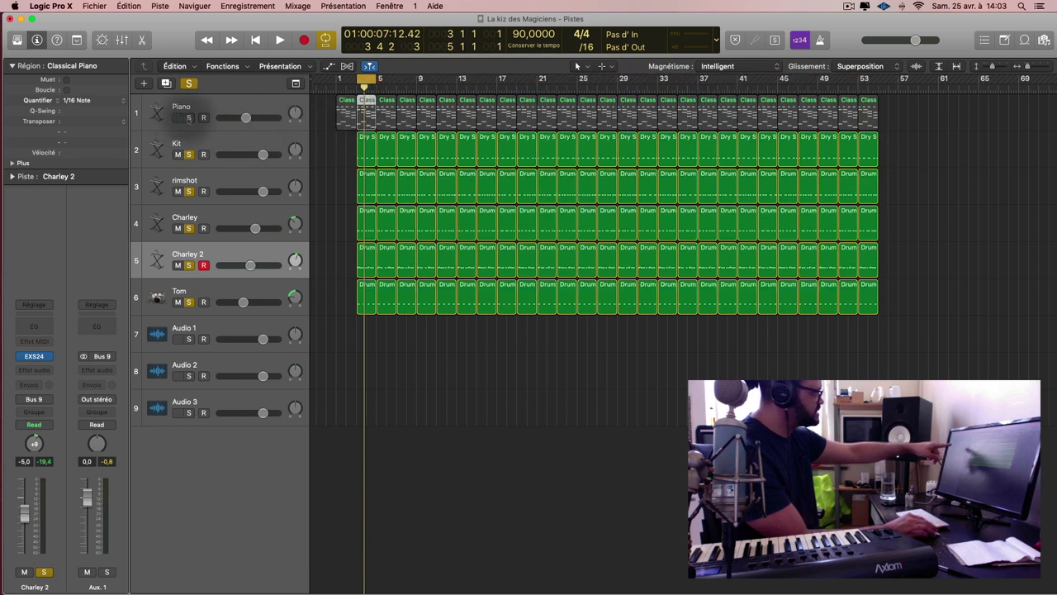
pyautogui.click(189, 118)
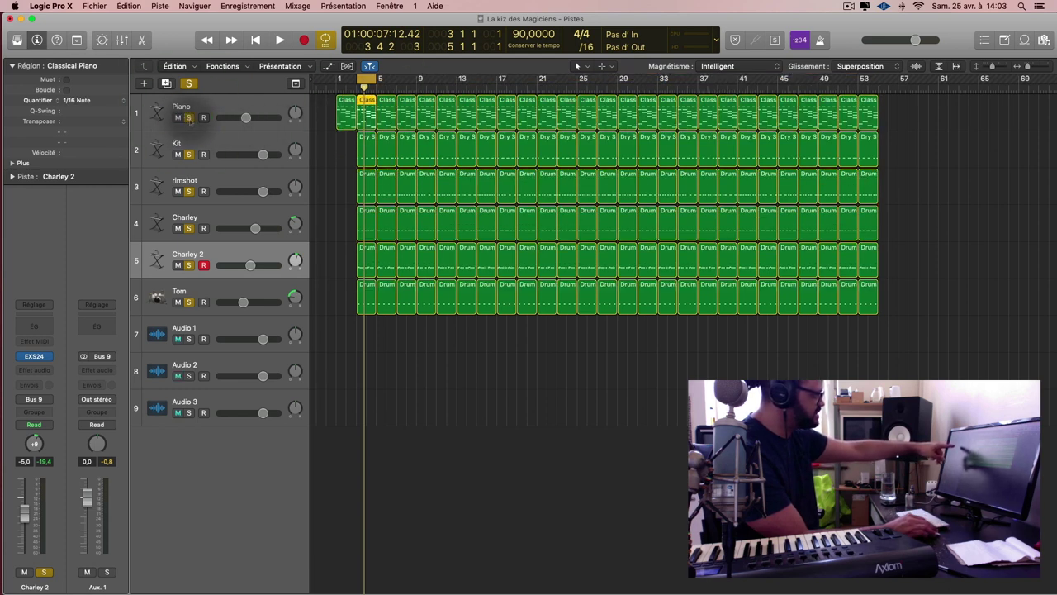
pyautogui.click(189, 118)
pyautogui.click(188, 82)
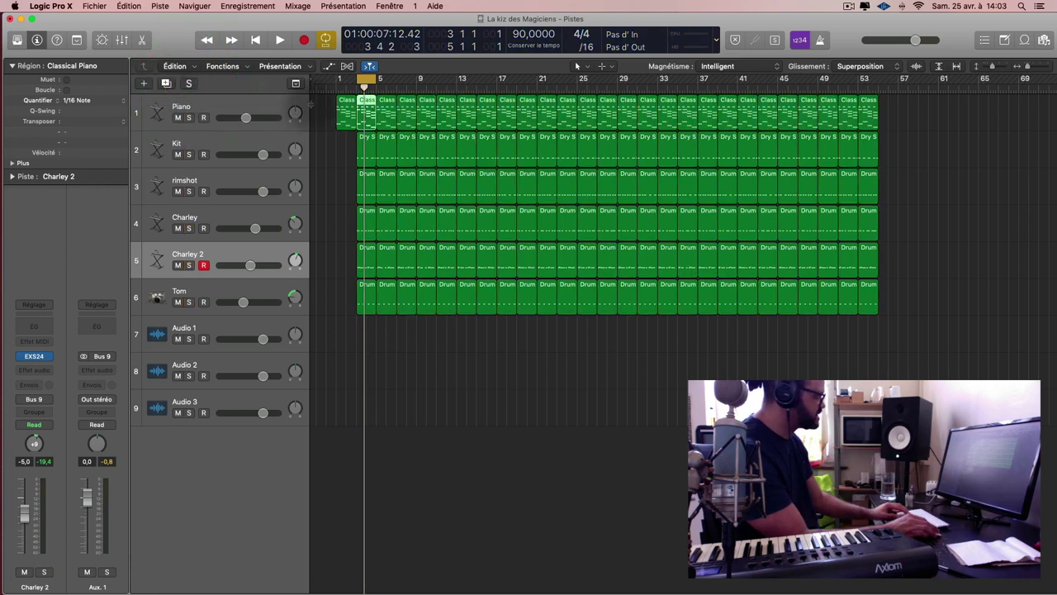
# Listen to the bar 3 regions of Piano, Kit, rimshot and Charley one after another in region solo, and end the solo
pyautogui.hotkey('ctrl', 's')
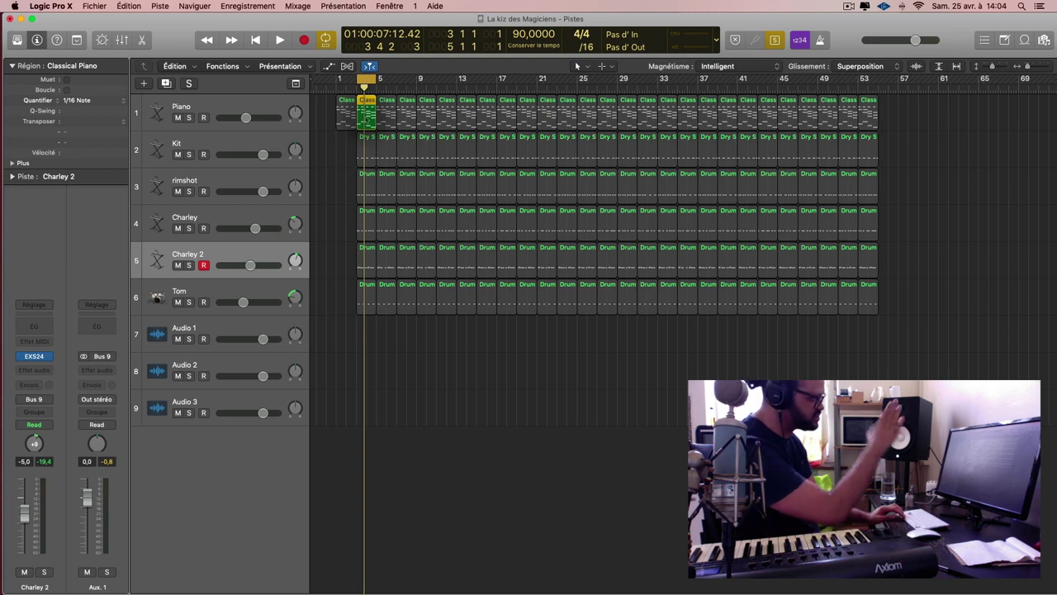
pyautogui.press('space')
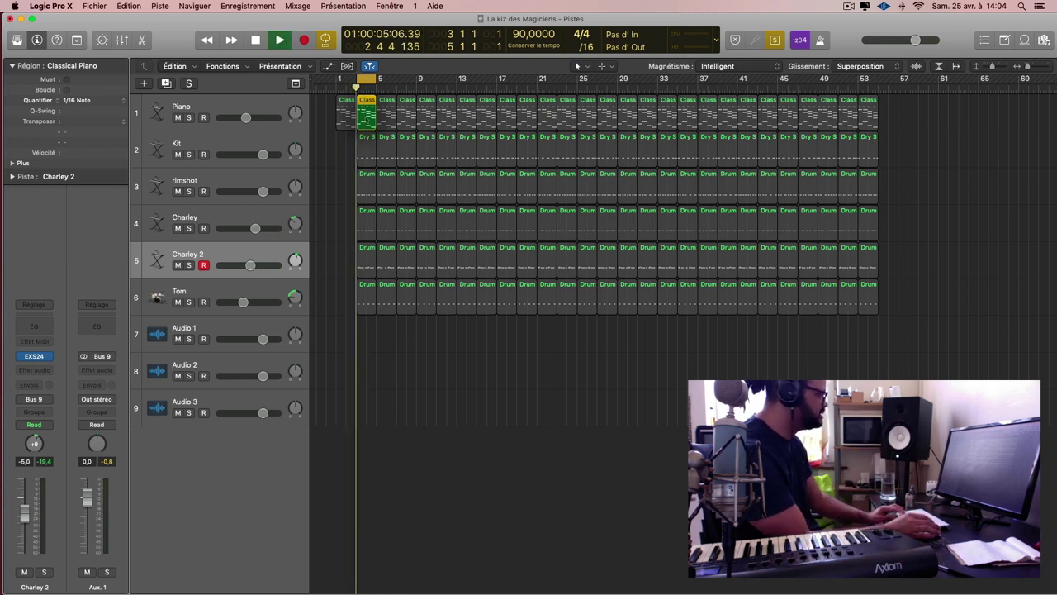
pyautogui.click(245, 144)
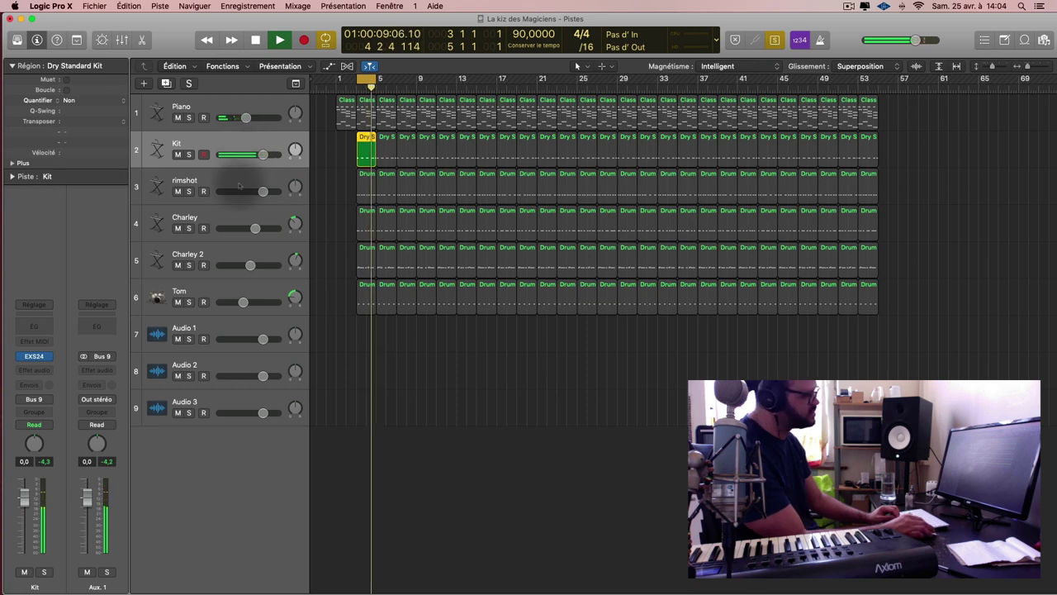
pyautogui.click(238, 181)
pyautogui.click(263, 217)
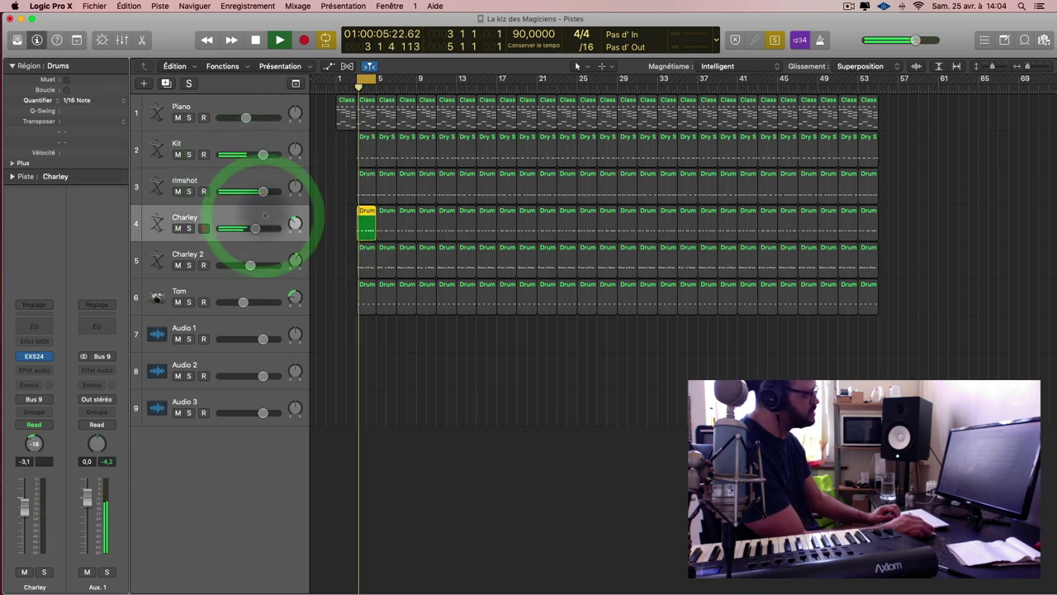
pyautogui.press('space')
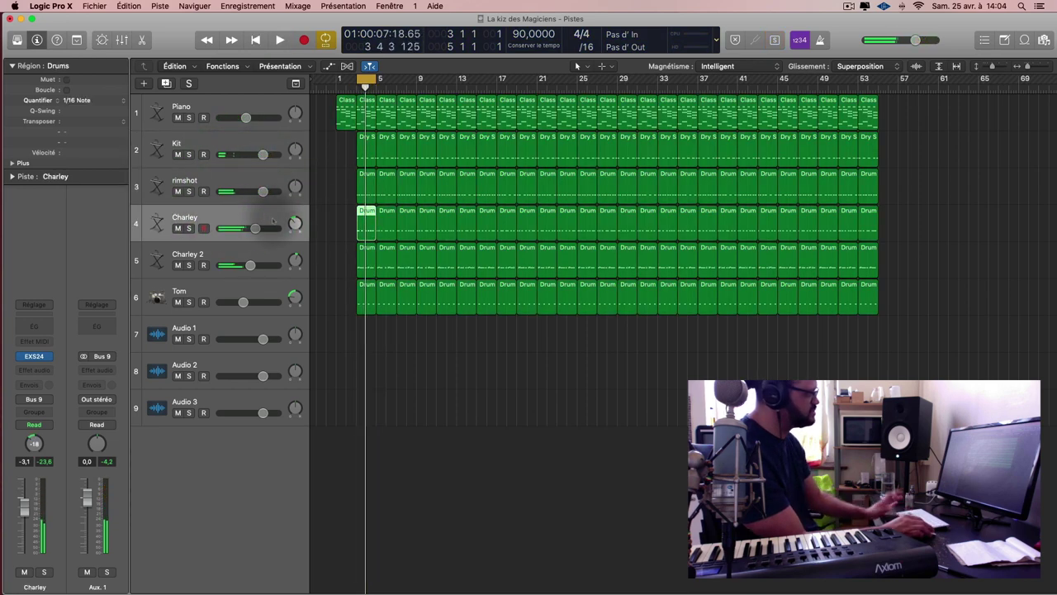
# Play the bar 3 loop with the piano and all drums together, and check the channel levels in the mixer
pyautogui.press('space')
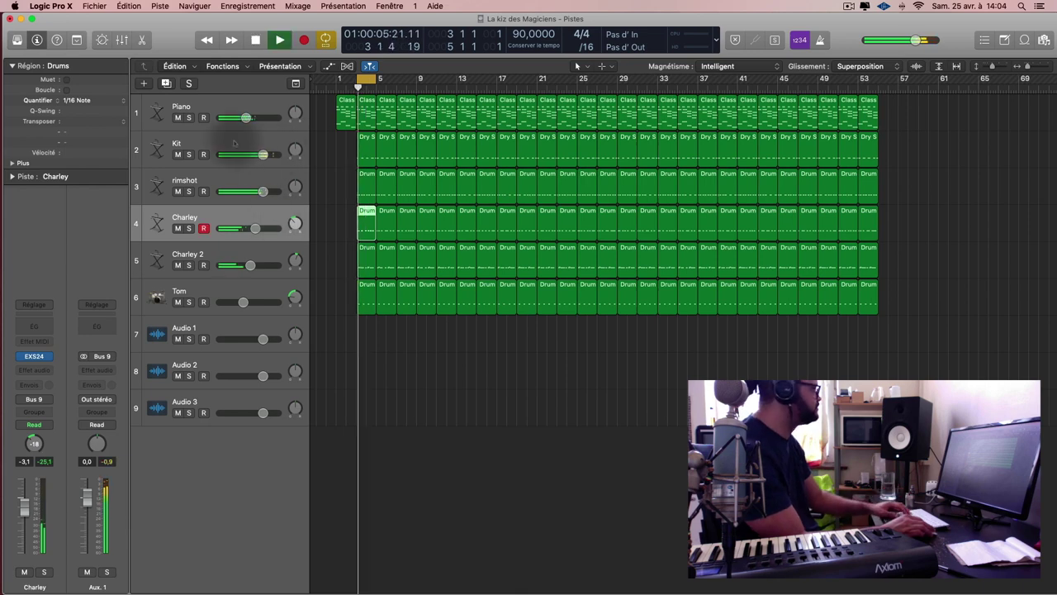
pyautogui.click(229, 100)
pyautogui.press('x')
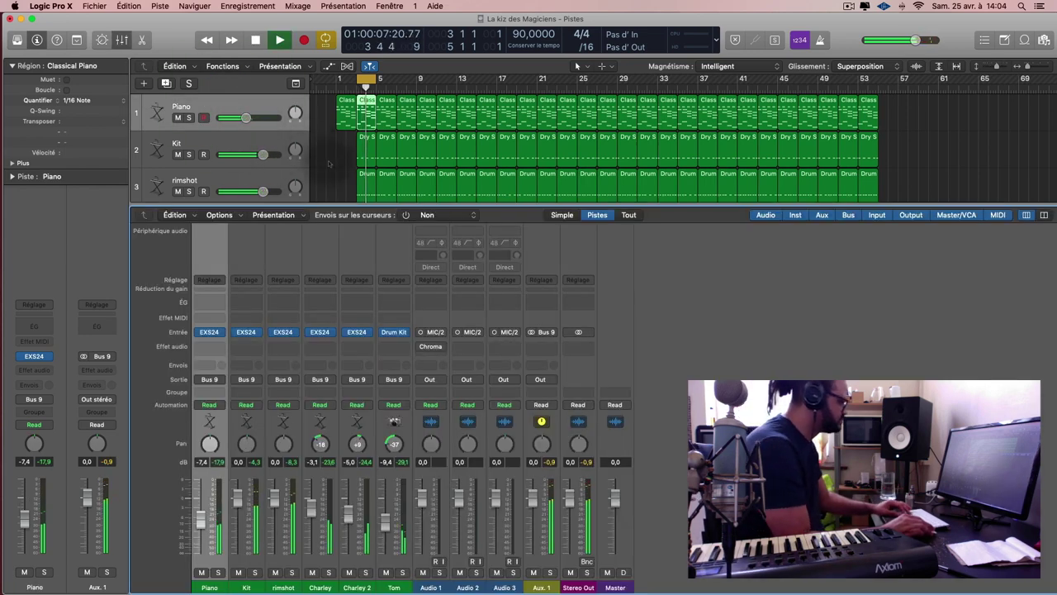
pyautogui.press('super')
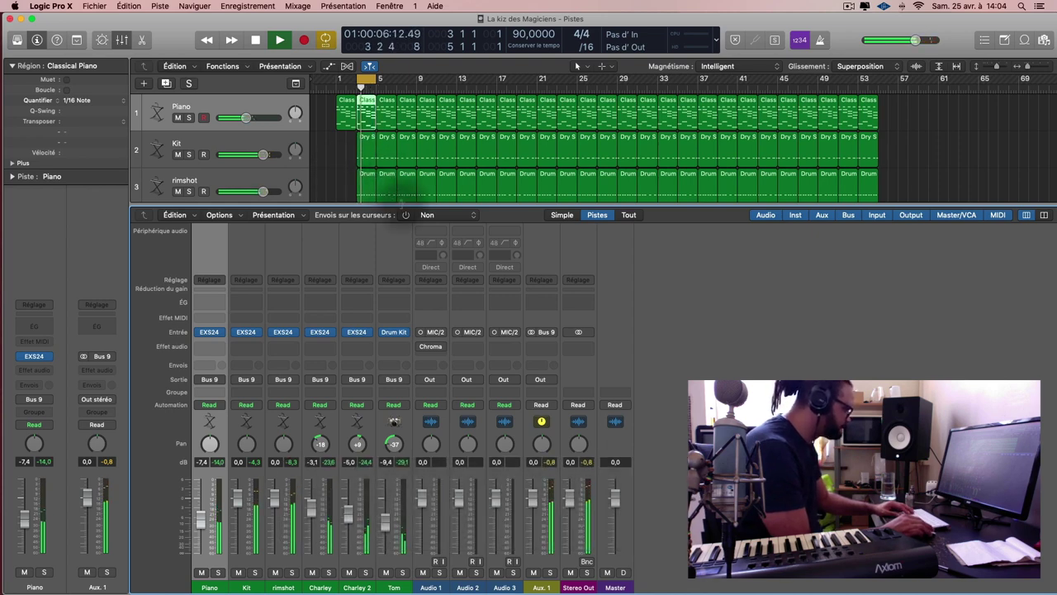
pyautogui.press('x')
pyautogui.press('space')
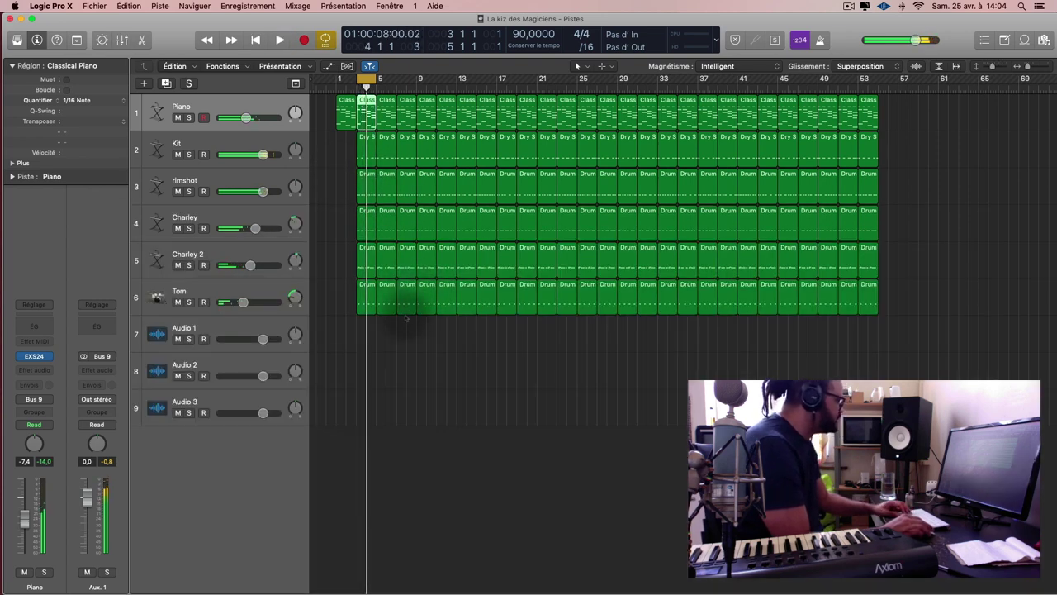
# Hide the Audio 1, Audio 2 and Audio 3 tracks from the track list
pyautogui.click(385, 366)
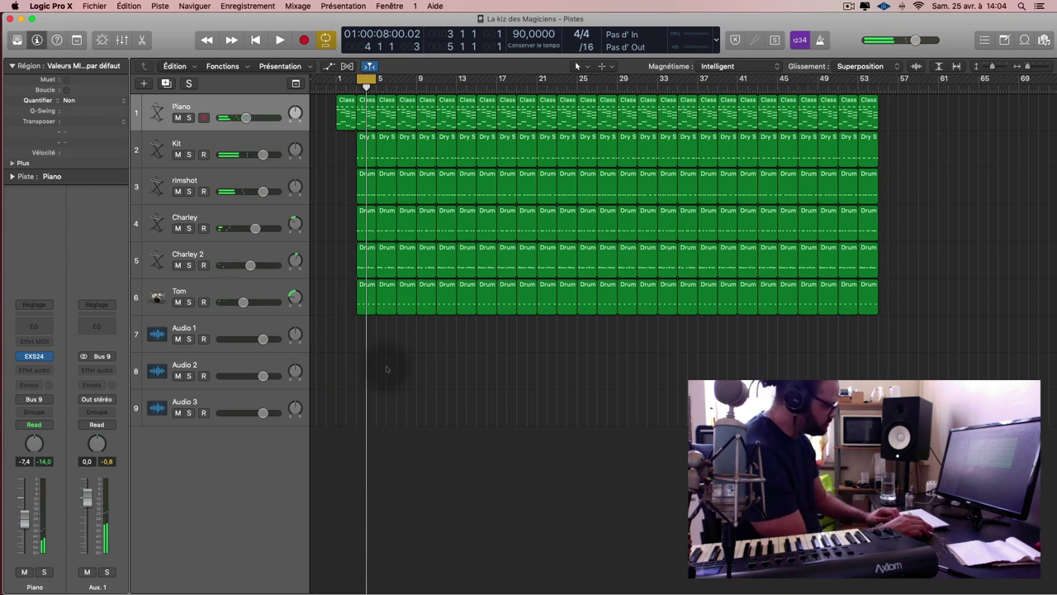
pyautogui.click(285, 334)
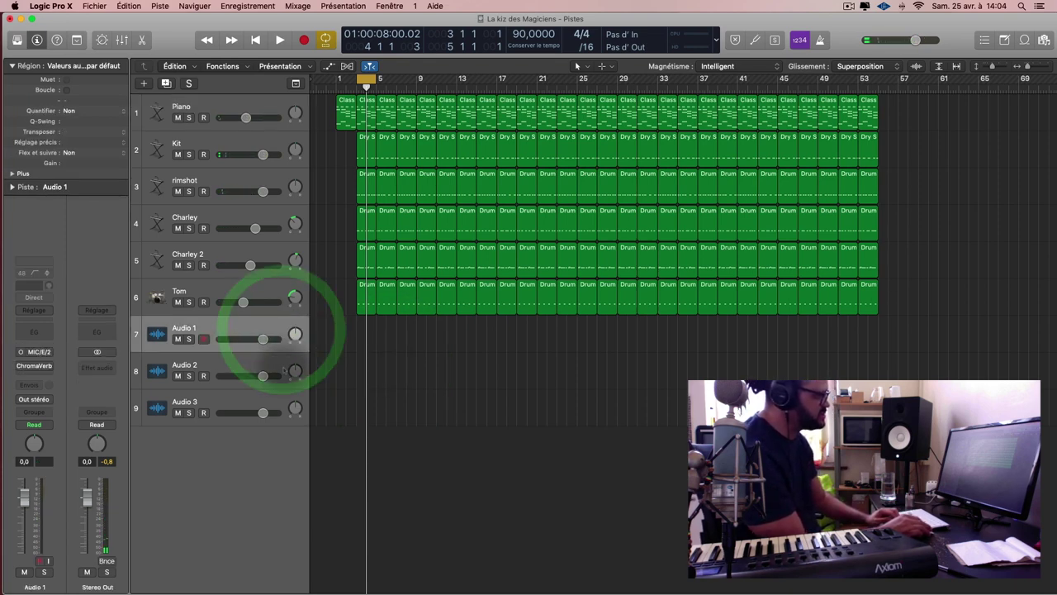
pyautogui.click(279, 368)
pyautogui.click(289, 399)
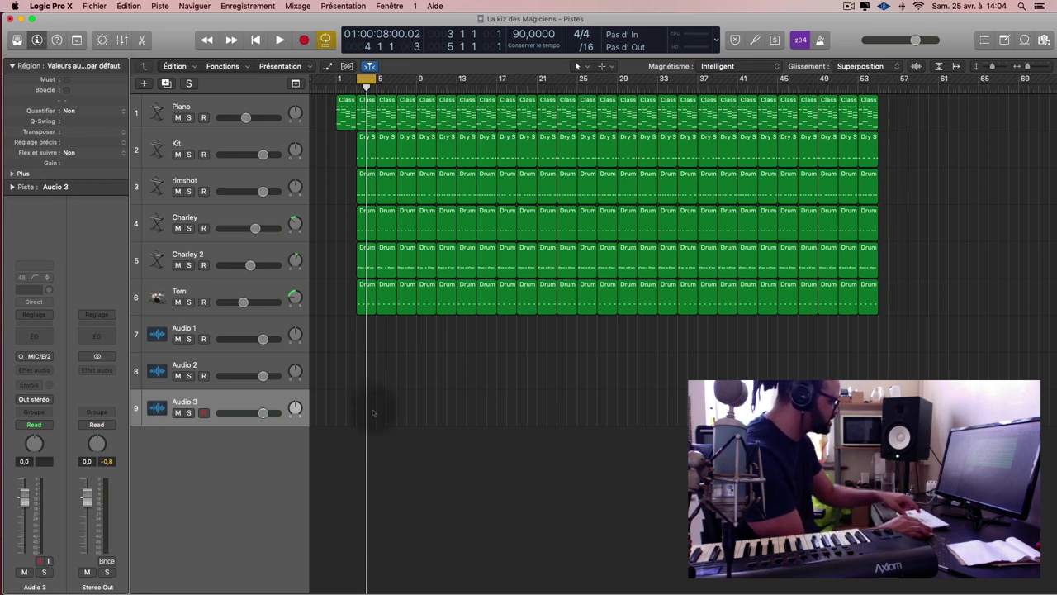
pyautogui.press('h')
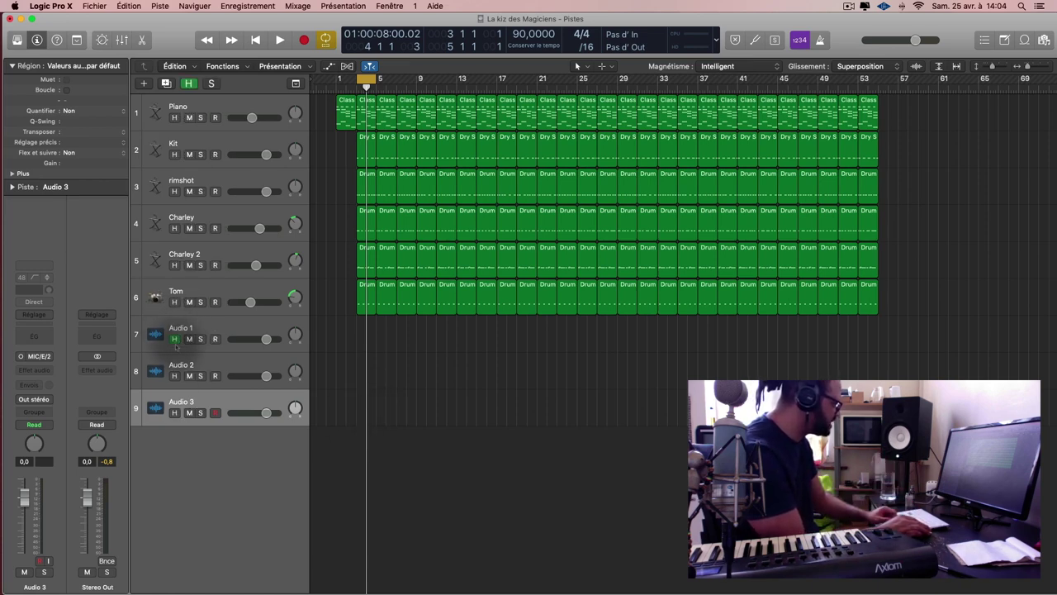
pyautogui.moveTo(176, 346); pyautogui.dragTo(178, 428)
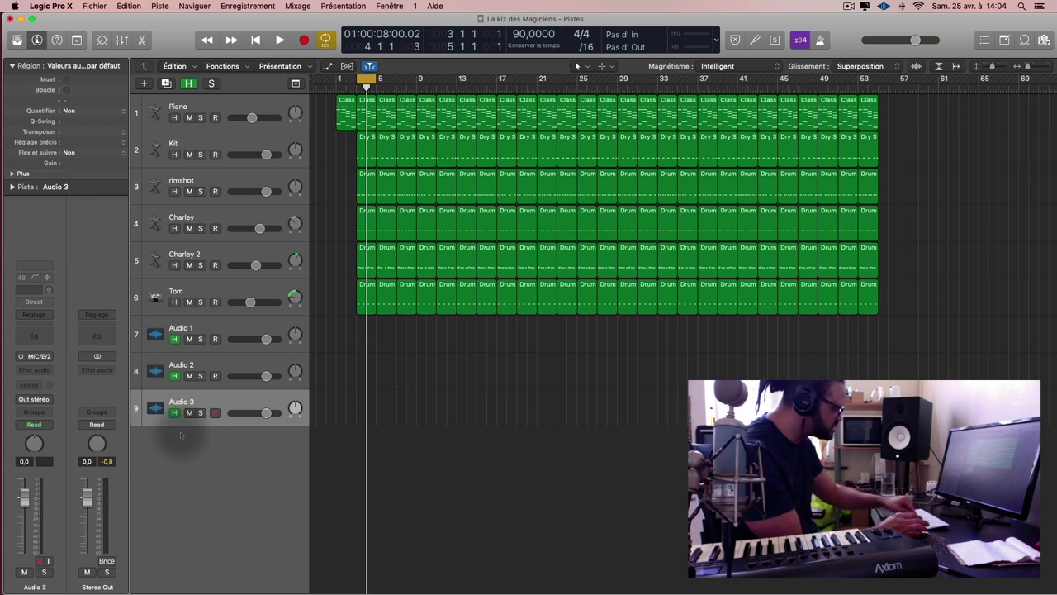
pyautogui.press('h')
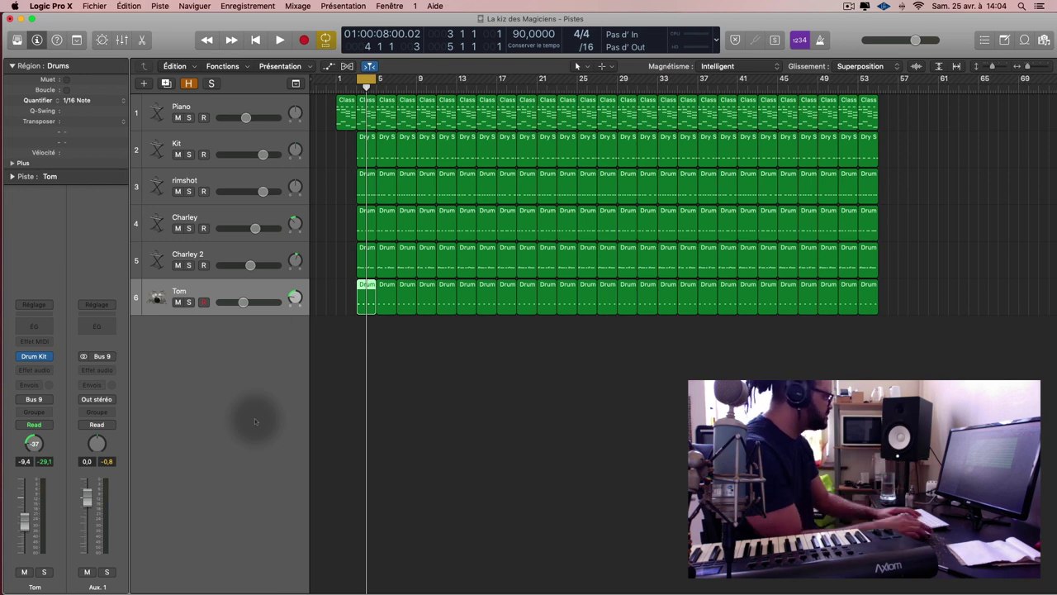
# Show the hidden audio tracks and hide them again to check the hide function
pyautogui.click(188, 83)
pyautogui.click(189, 84)
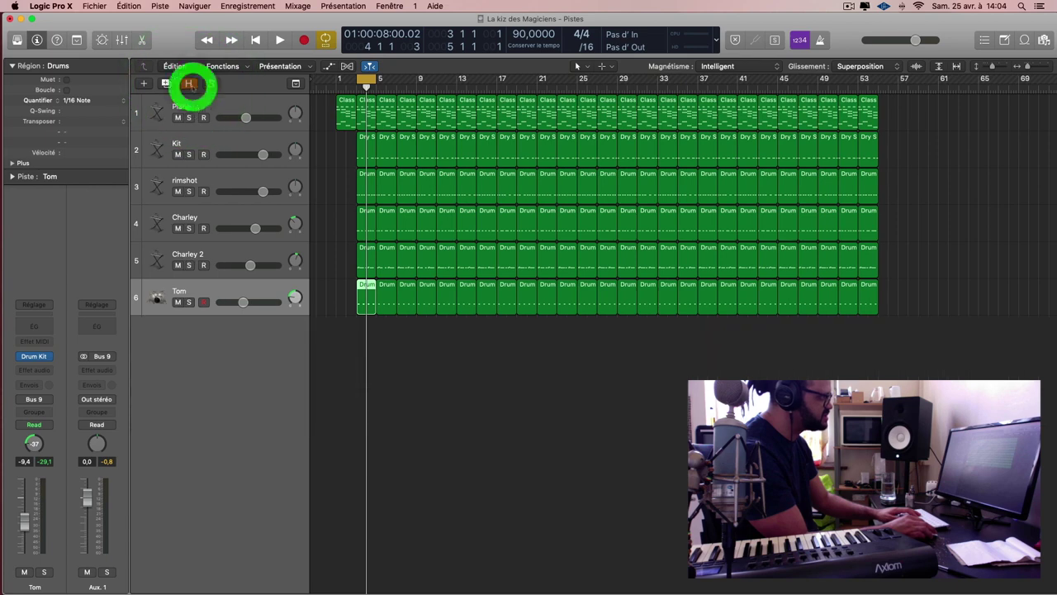
pyautogui.click(188, 83)
pyautogui.click(189, 83)
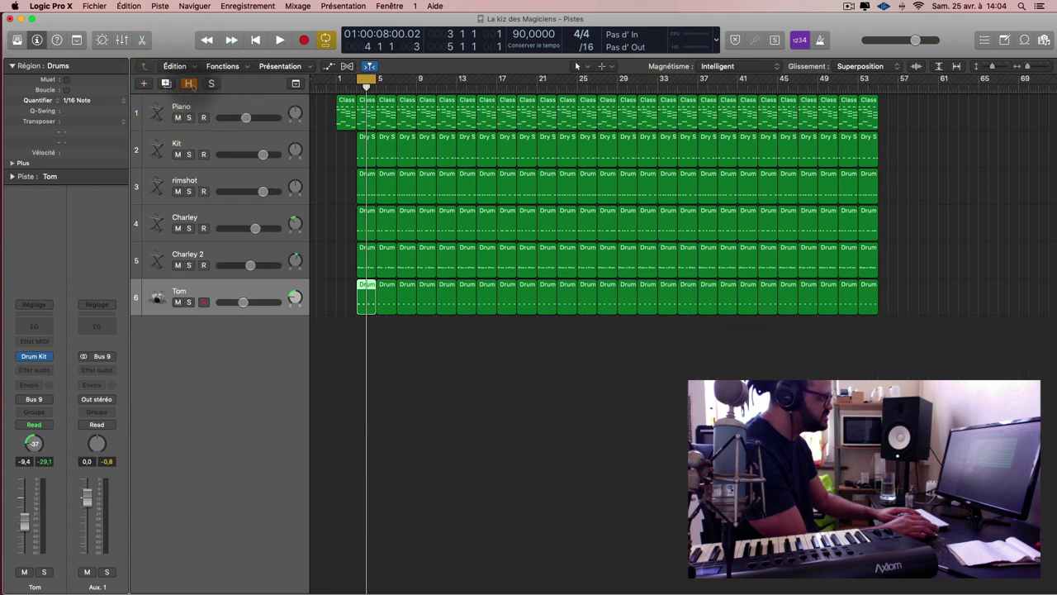
# Bring Audio 1 back into the track list while keeping Audio 2 and Audio 3 hidden
pyautogui.click(188, 84)
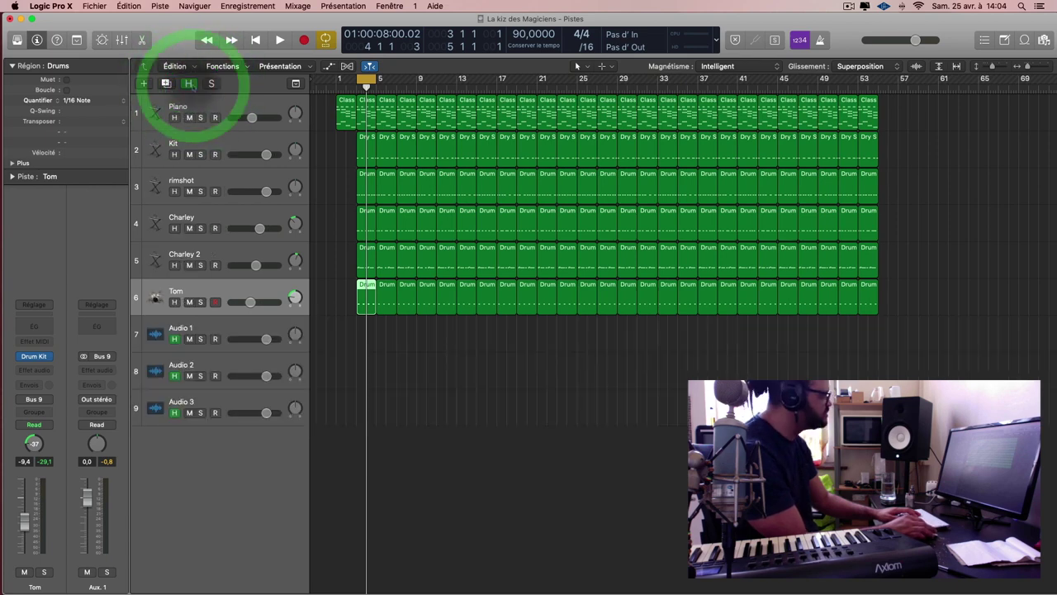
pyautogui.click(175, 339)
pyautogui.click(188, 84)
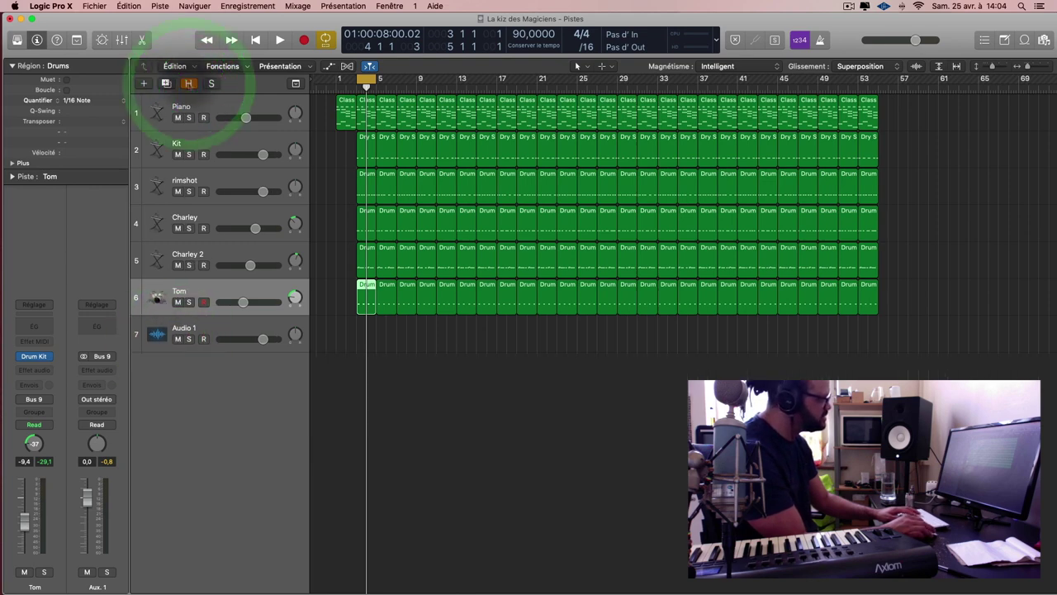
# Mark Audio 1 as hidden too, and hide all three audio tracks from the track list
pyautogui.click(189, 84)
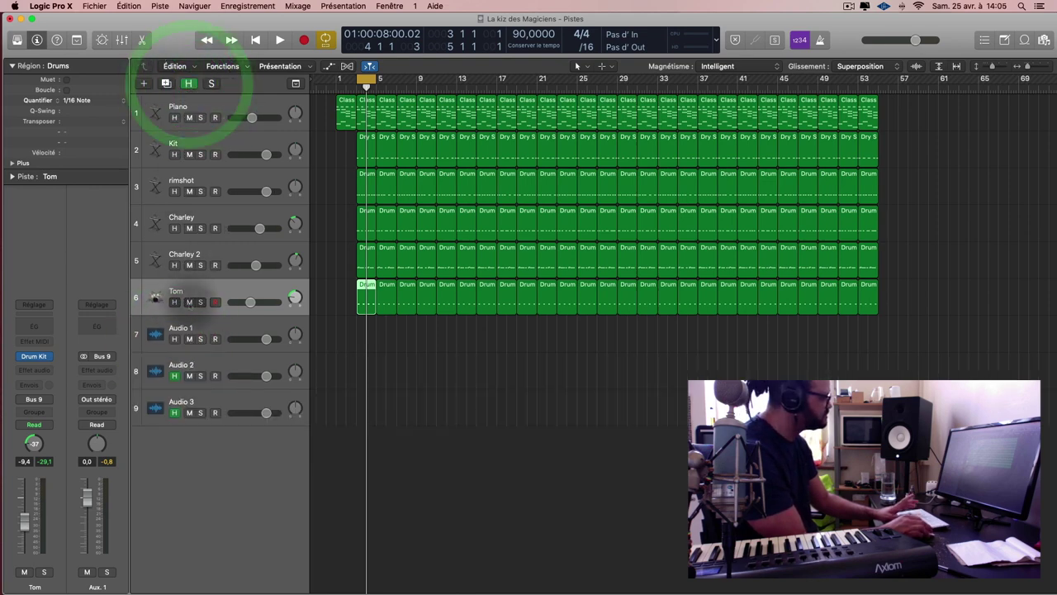
pyautogui.click(174, 338)
pyautogui.click(188, 84)
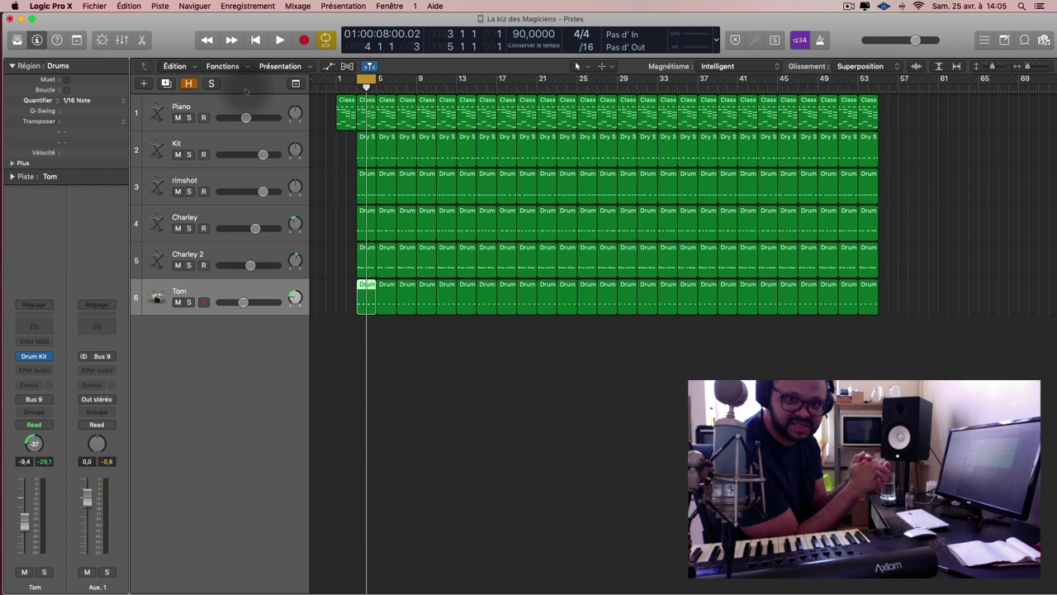
# Save the project and check the channel levels in the mixer while the bar 3 loop plays
pyautogui.press('space')
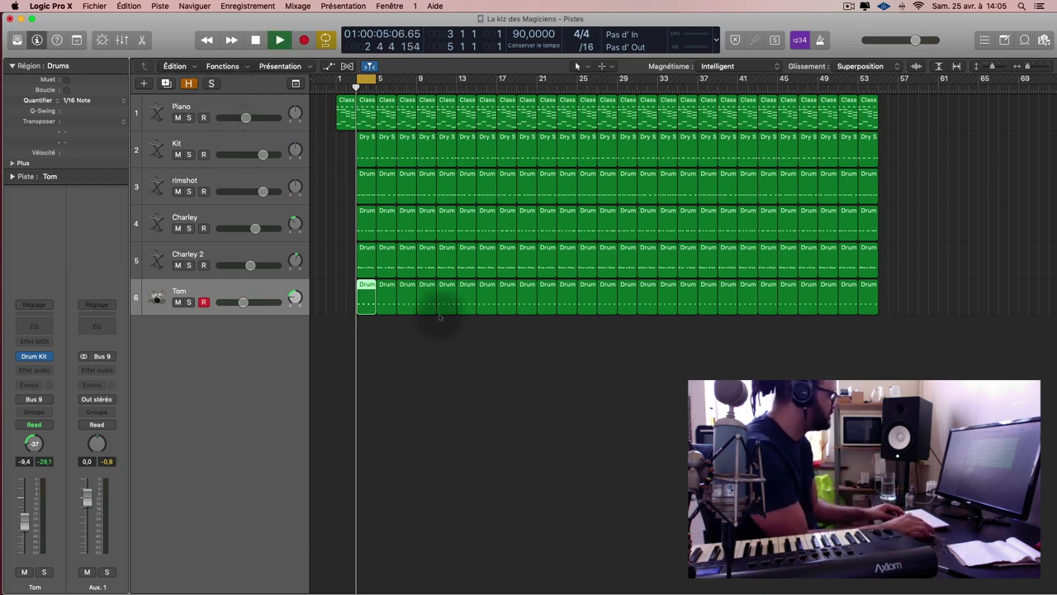
pyautogui.press('super+s')
pyautogui.press('x')
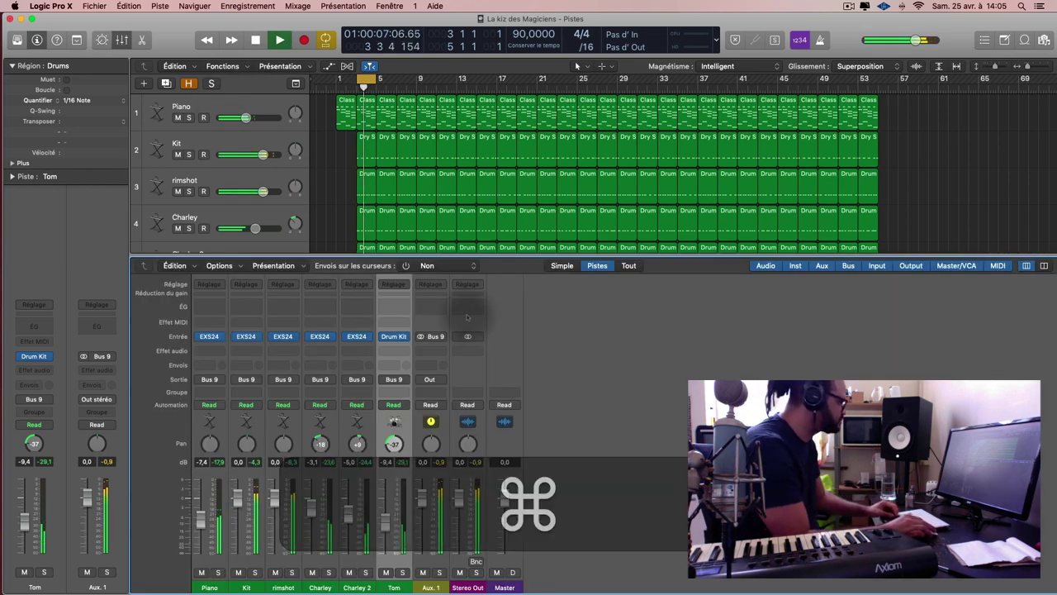
pyautogui.press('x')
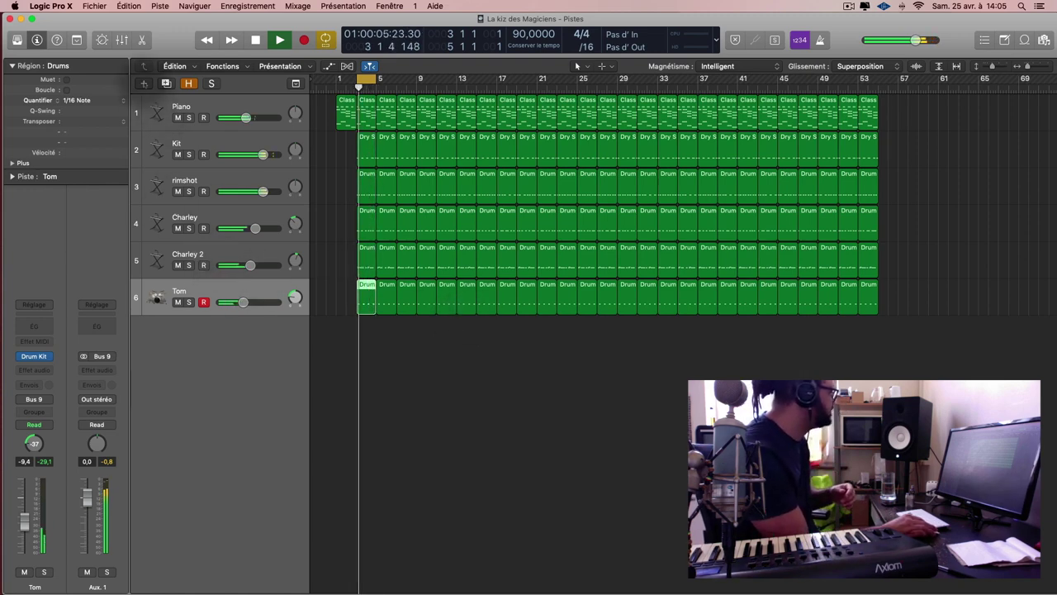
# Add one software instrument track with an empty channel strip and load the Alchemy synth on it in stereo
pyautogui.click(144, 83)
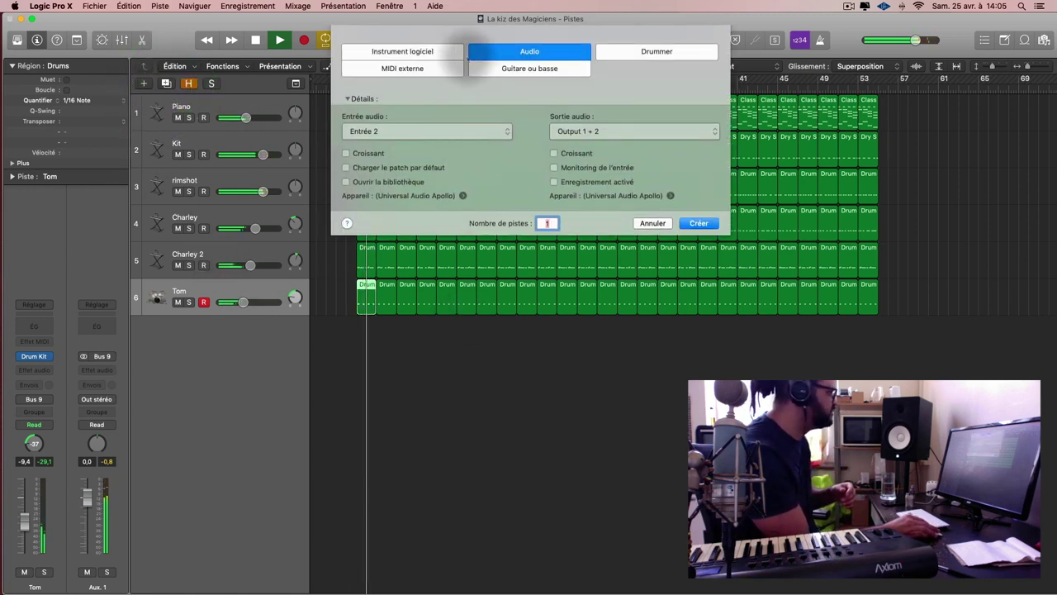
pyautogui.click(435, 50)
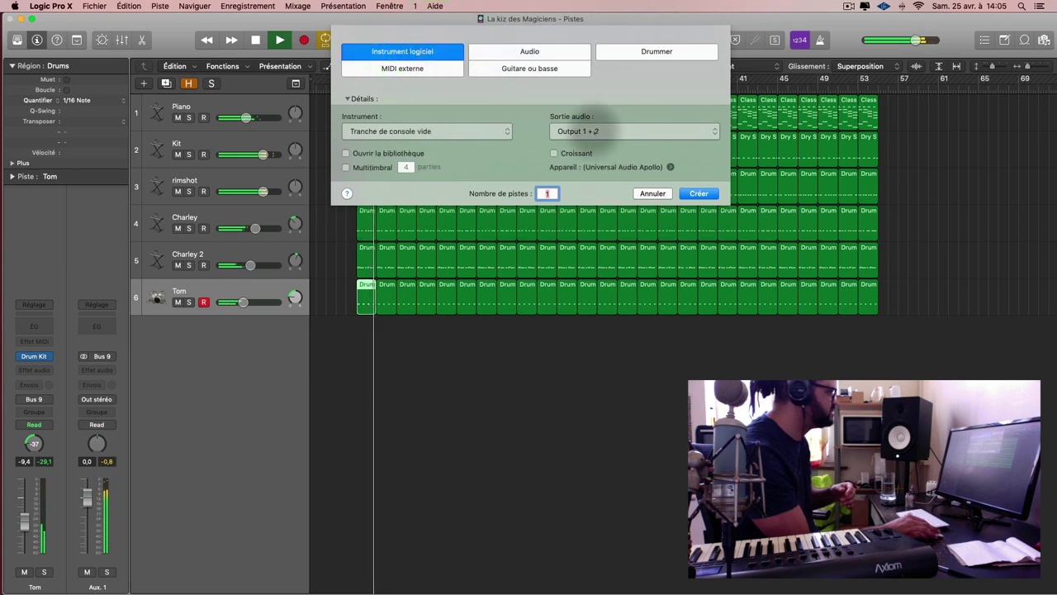
pyautogui.click(708, 194)
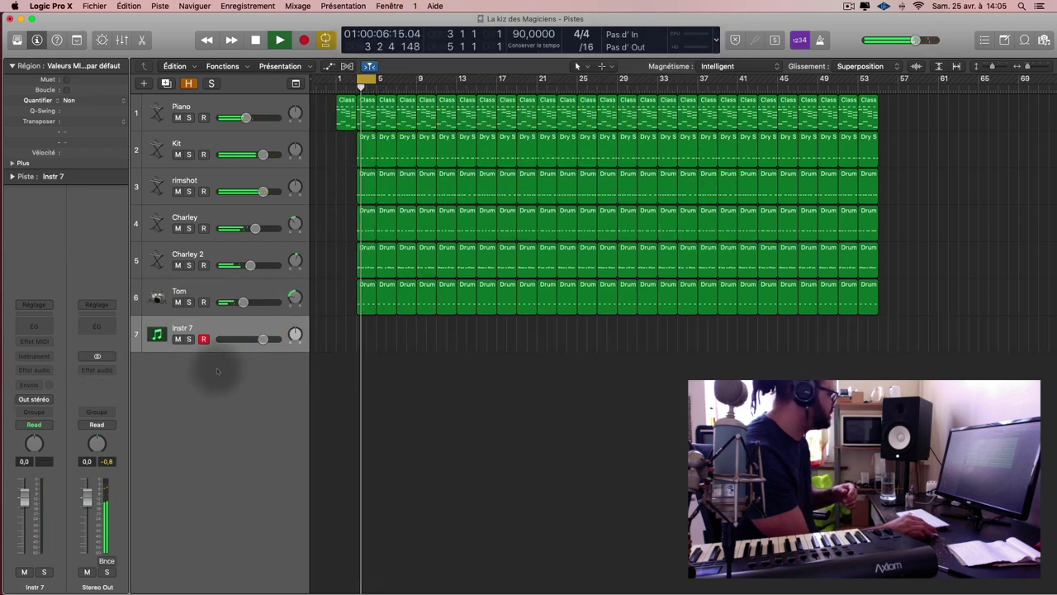
pyautogui.press('x')
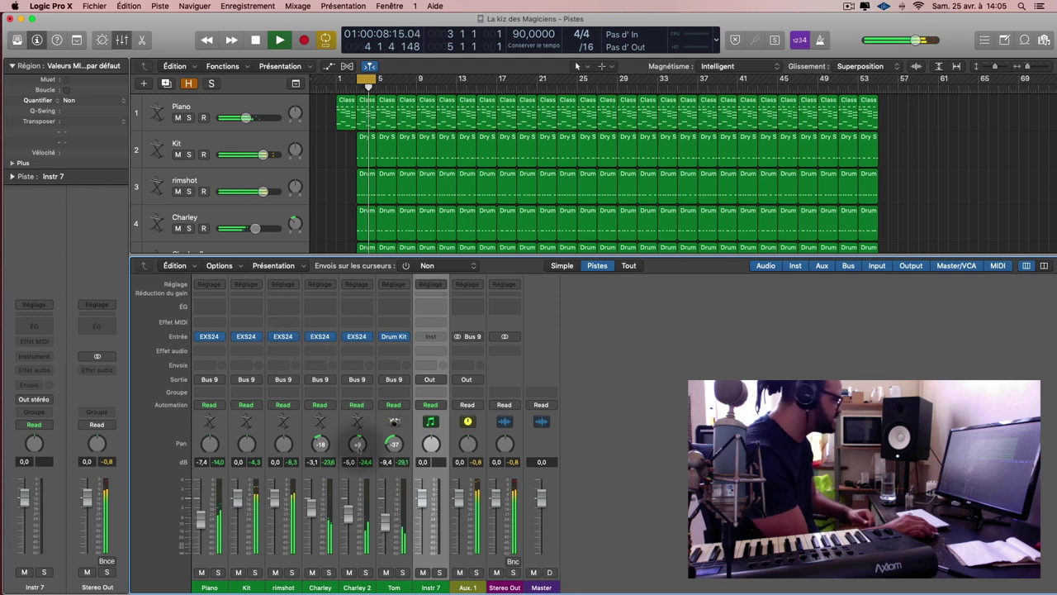
pyautogui.click(432, 336)
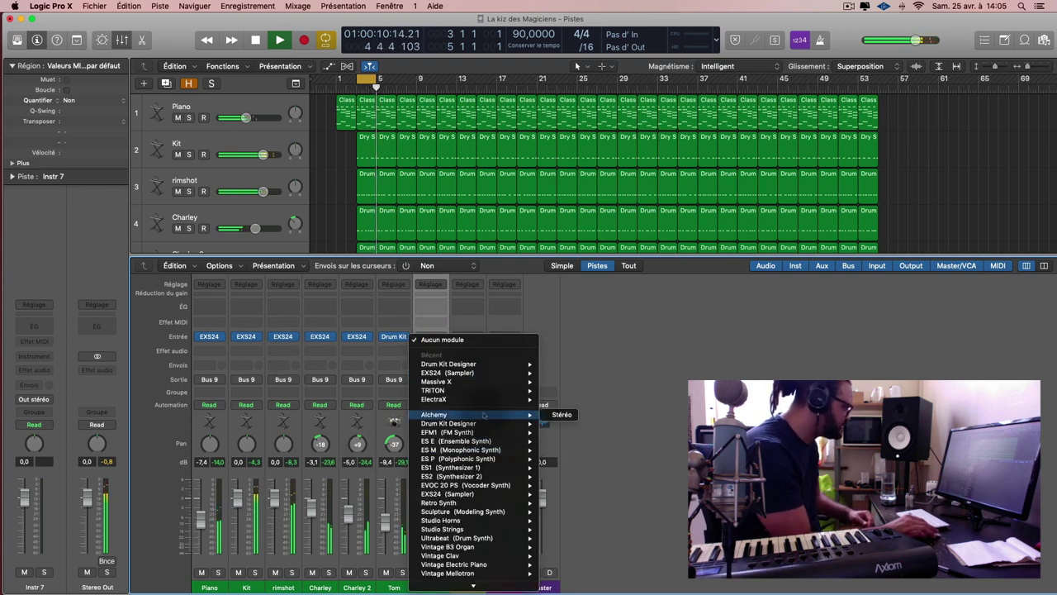
pyautogui.click(556, 414)
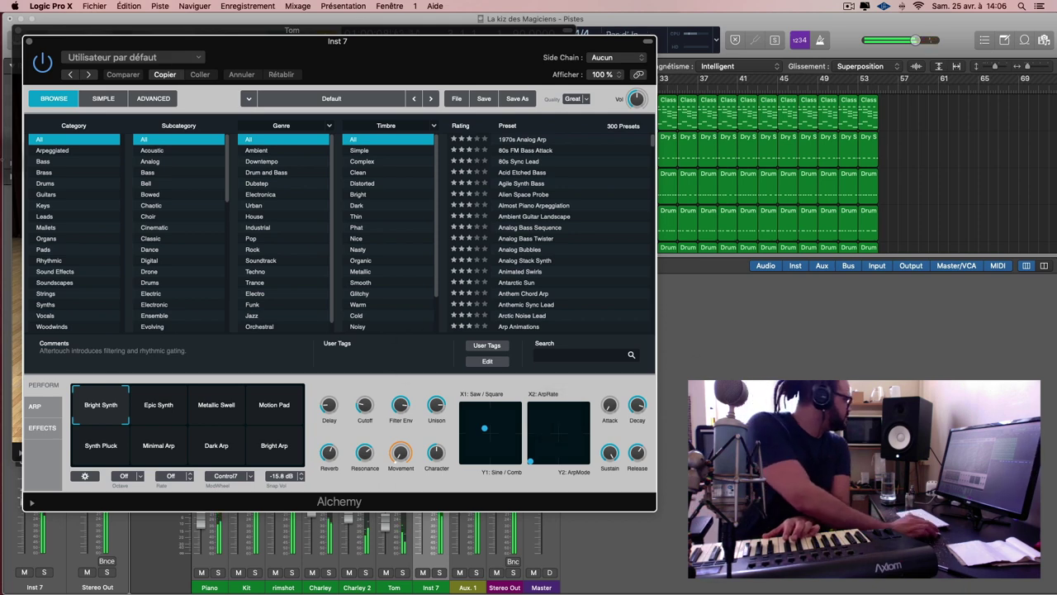
# Filter Alchemy's presets to the Bass category, audition the first few and load Agile Synth Bass
pyautogui.click(66, 161)
pyautogui.click(385, 170)
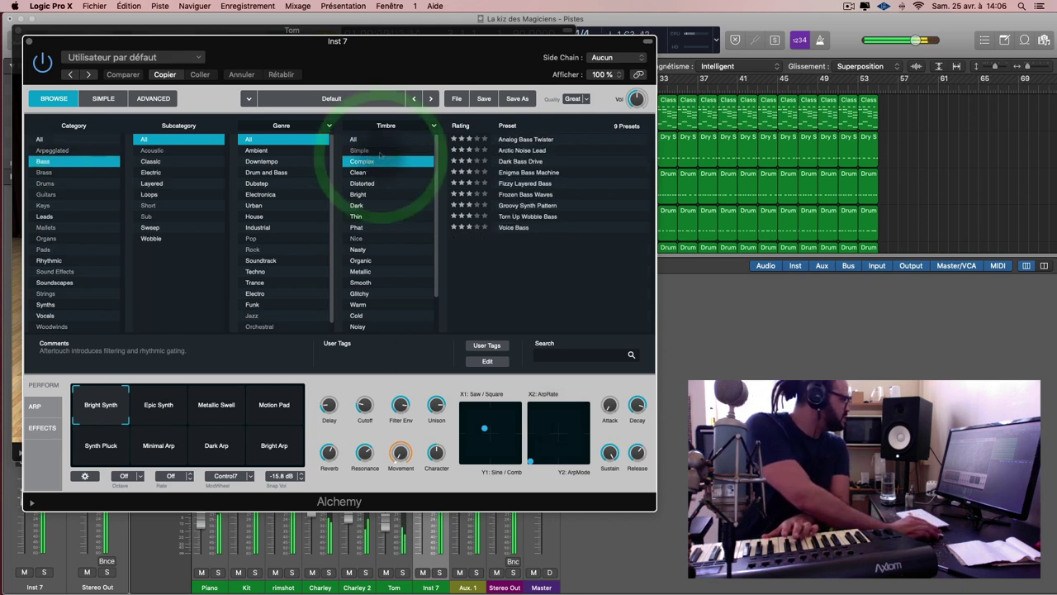
pyautogui.click(381, 172)
pyautogui.click(514, 138)
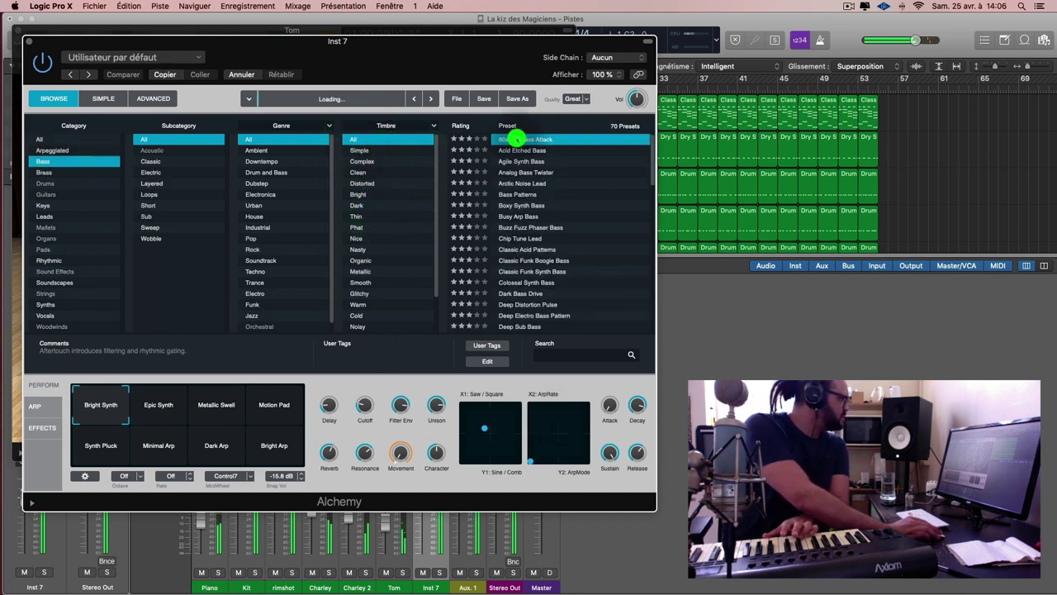
pyautogui.click(526, 150)
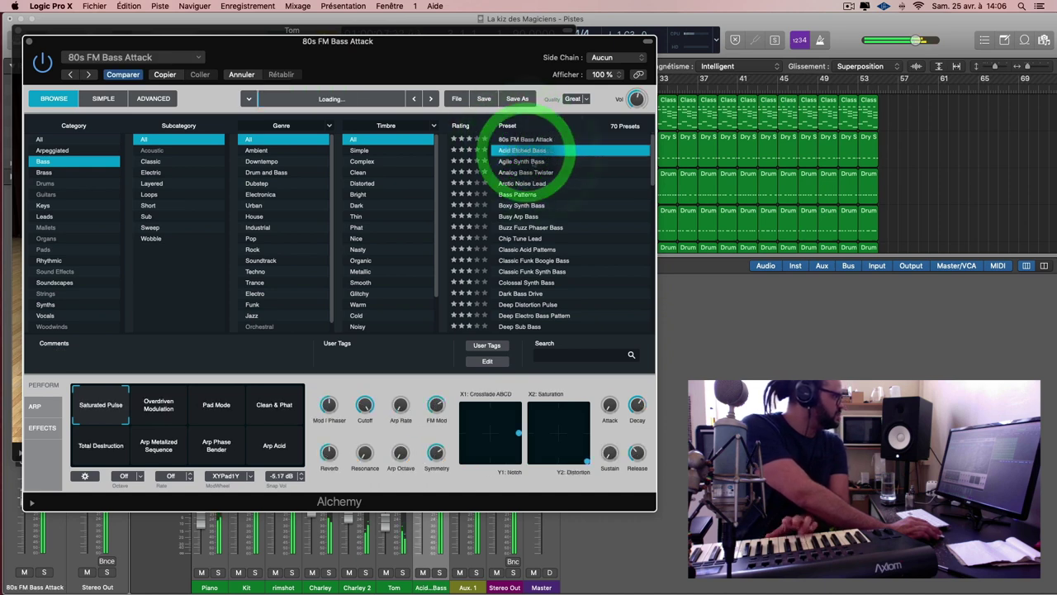
pyautogui.click(537, 161)
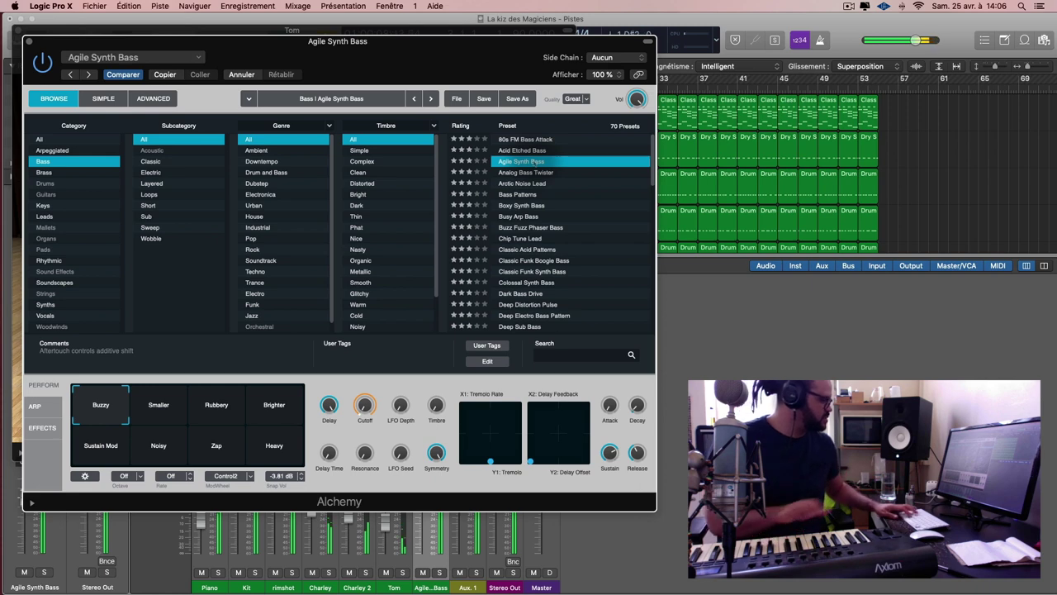
pyautogui.press('super+w')
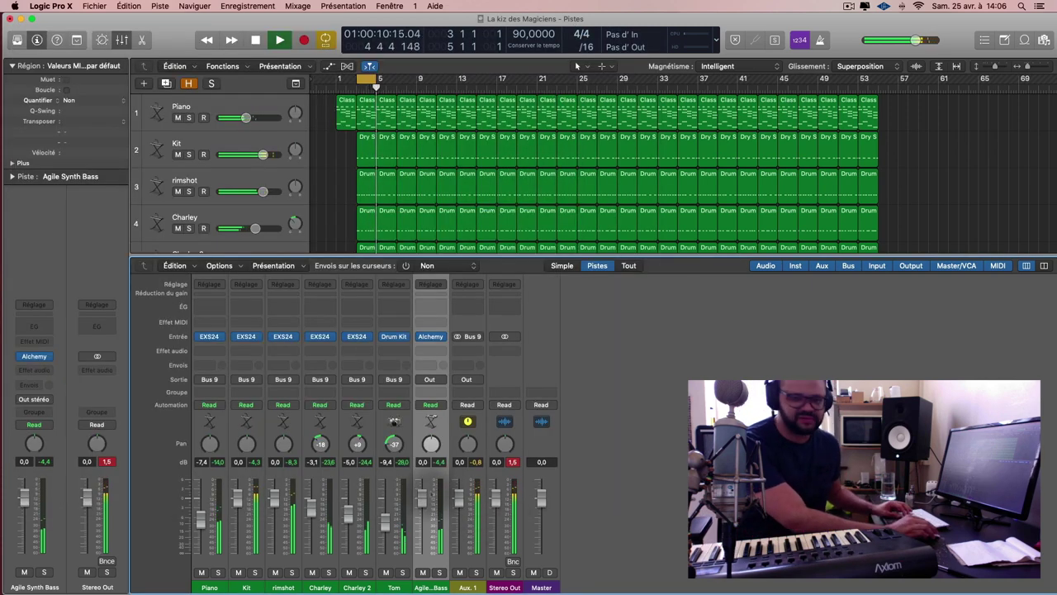
# Lower the Agile Synth Bass channel to -6.8 dB and rehearse the bass line over the bar 3 loop
pyautogui.moveTo(429, 506); pyautogui.dragTo(428, 530)
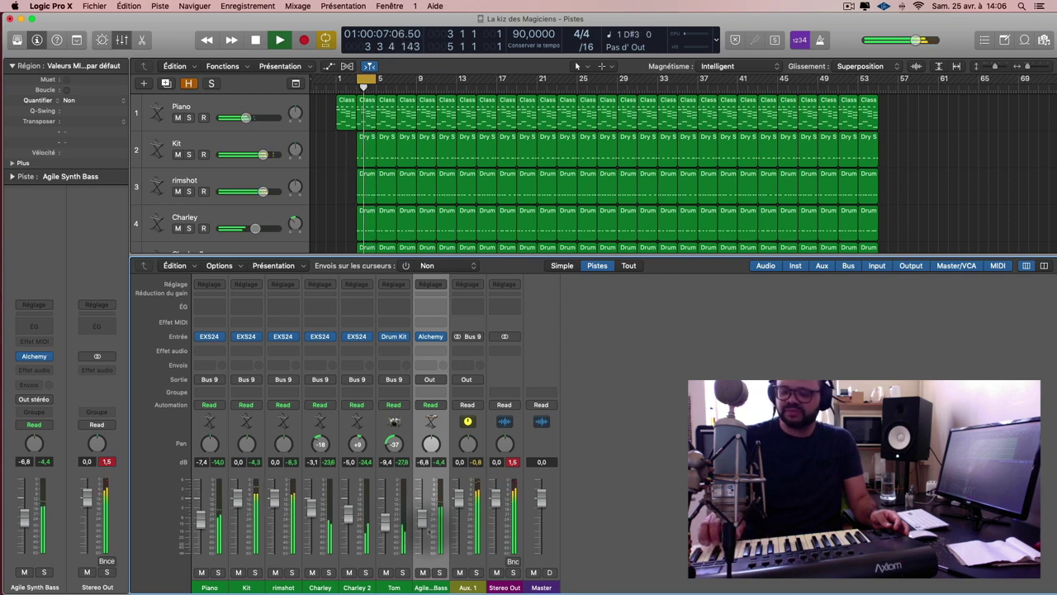
pyautogui.press('space')
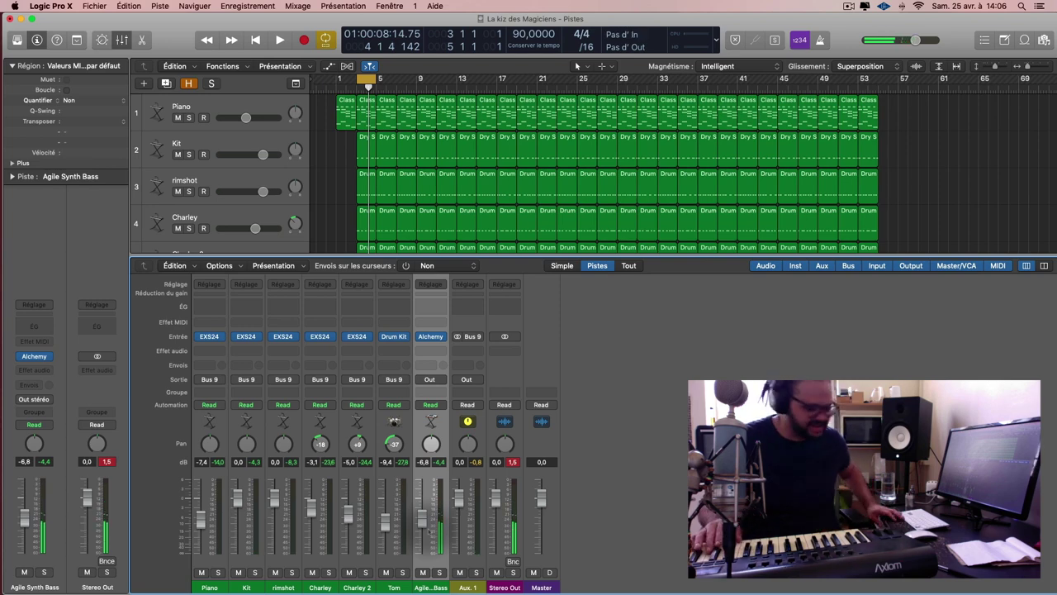
pyautogui.press('space')
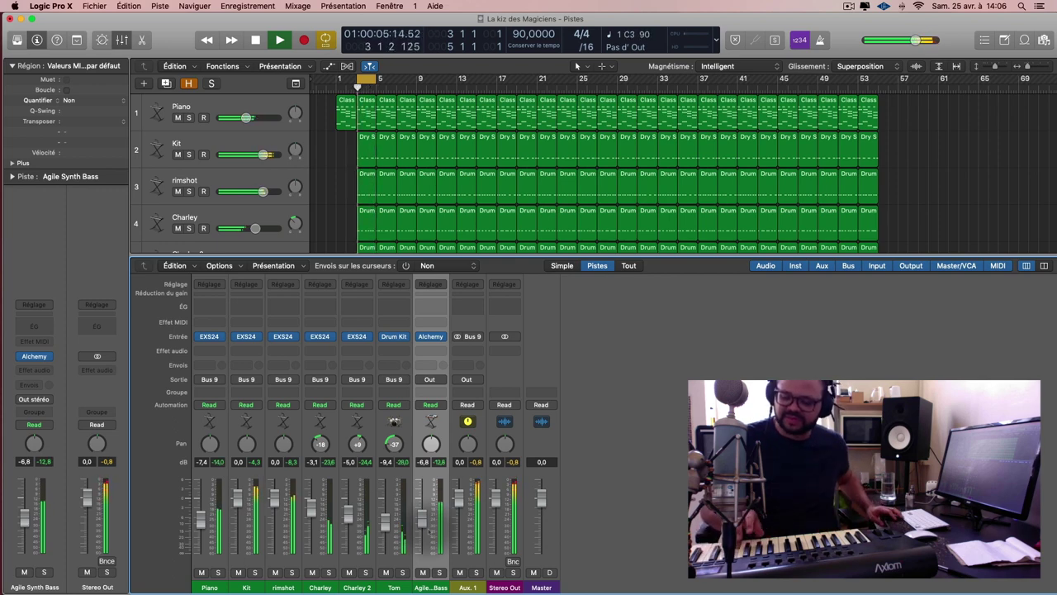
# With cycle playback off, record a bass line on the Agile Synth Bass track over bars 7 to 11
pyautogui.press('space')
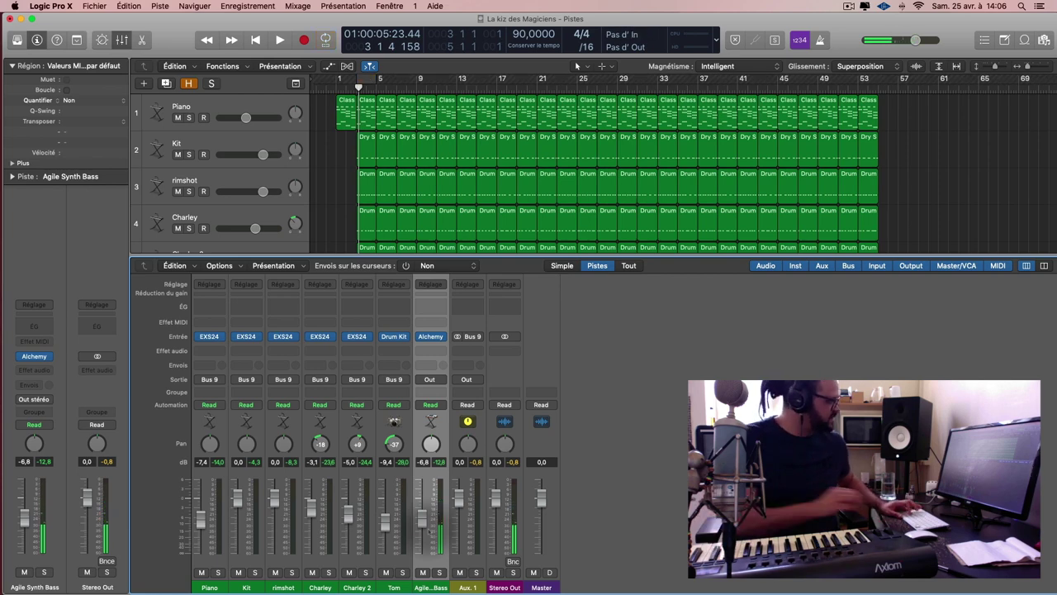
pyautogui.press('x')
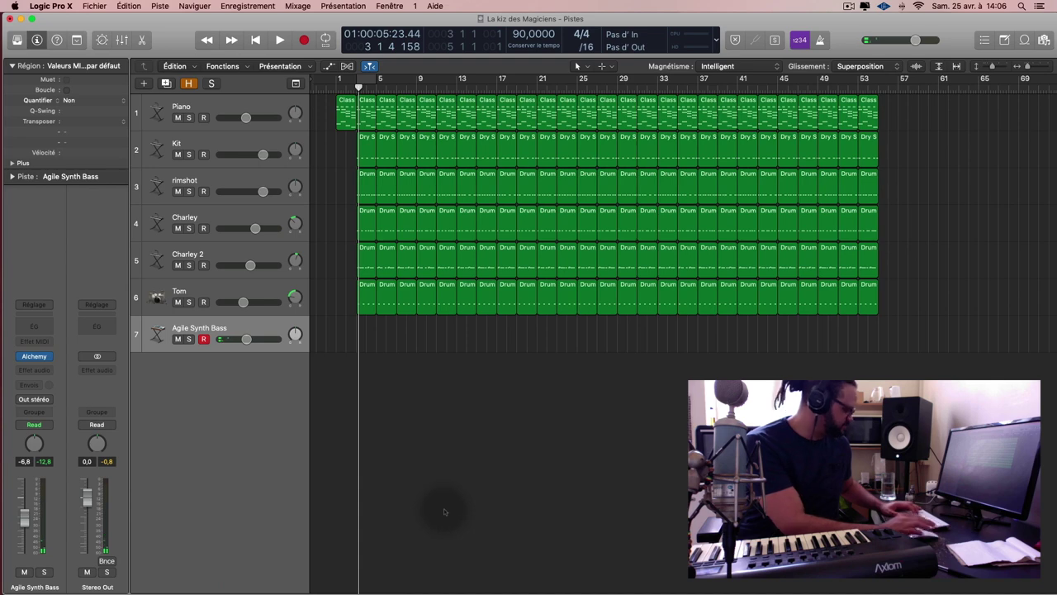
pyautogui.press('space')
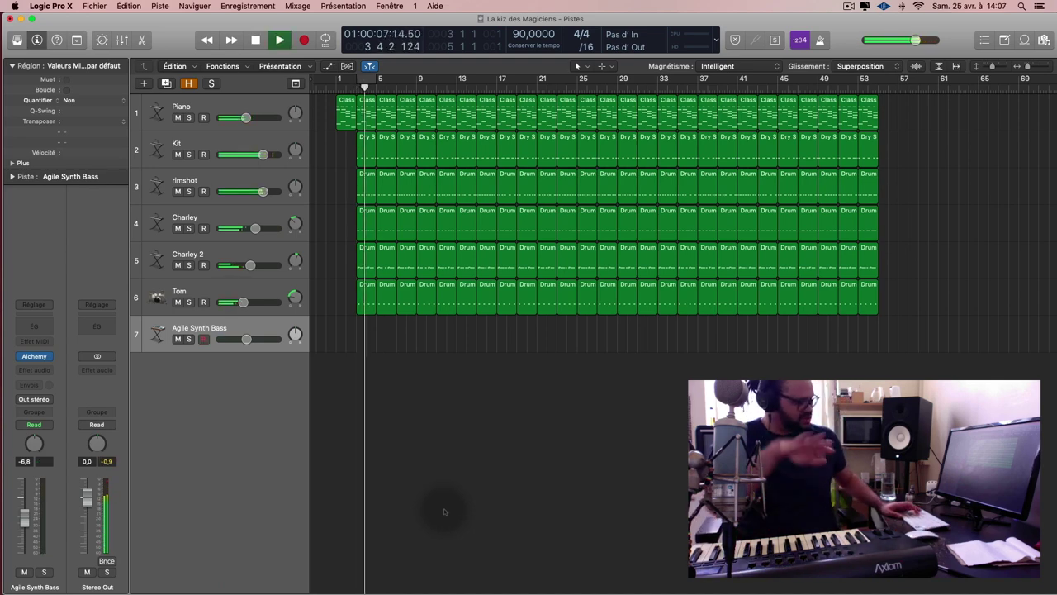
pyautogui.press('r')
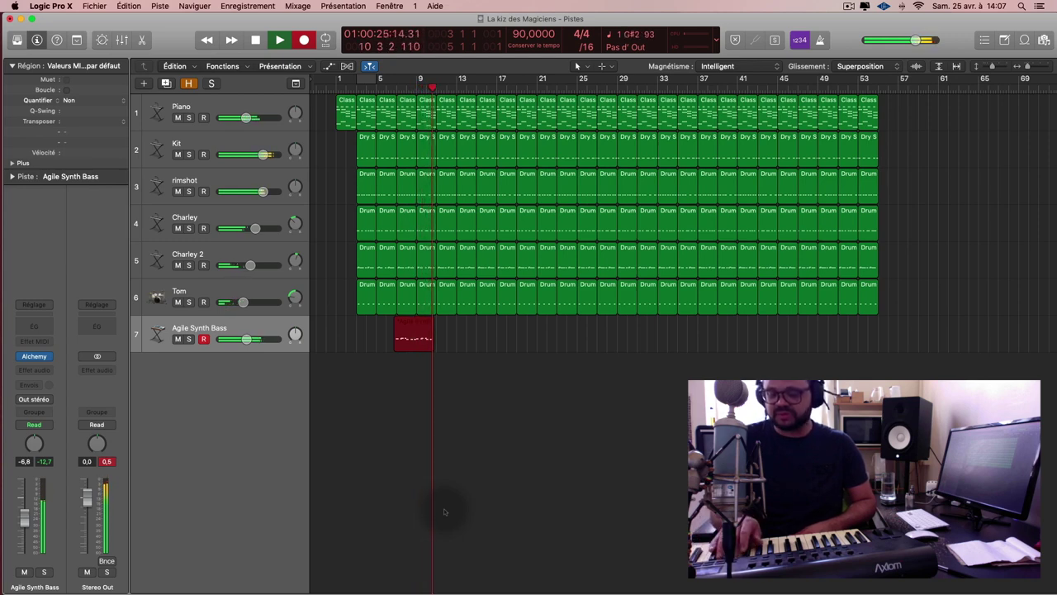
pyautogui.press('space')
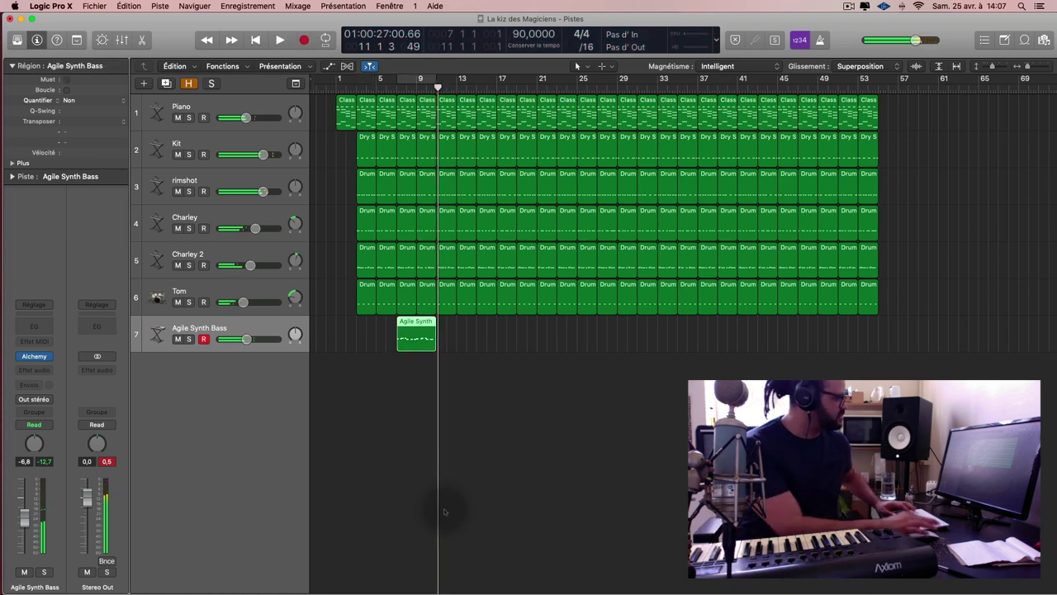
# Play back the start of the recorded bass region at bar 7 to check its timing
pyautogui.click(416, 338)
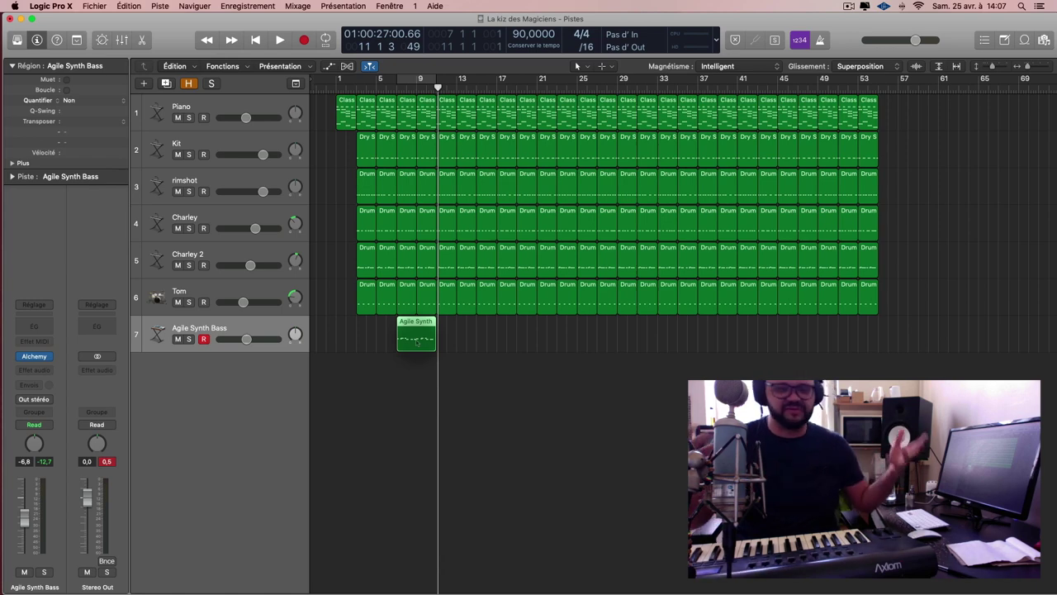
pyautogui.hotkey('shift', 'space')
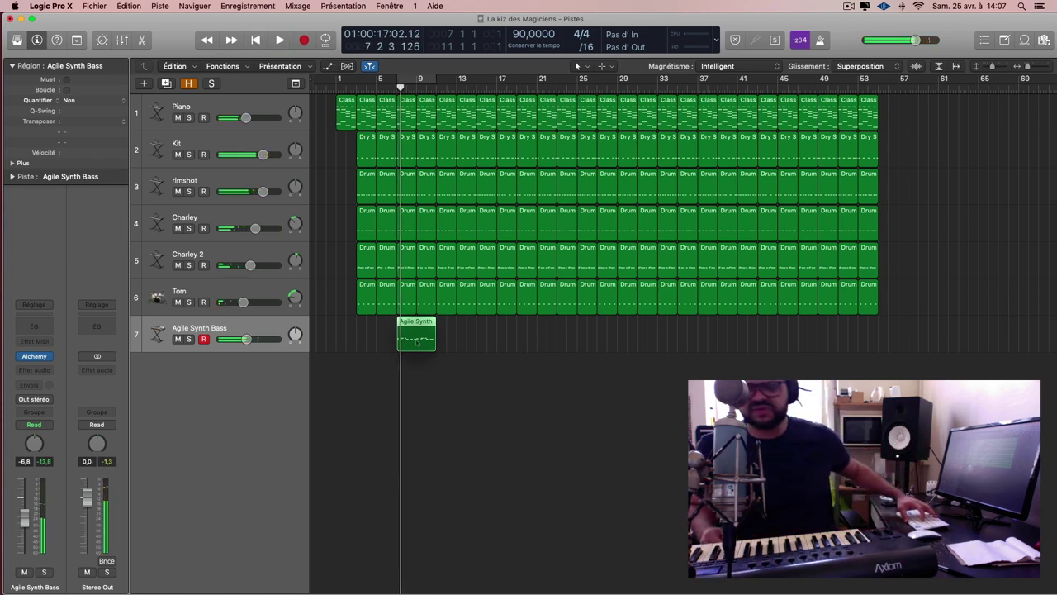
pyautogui.hotkey('shift', 'space')
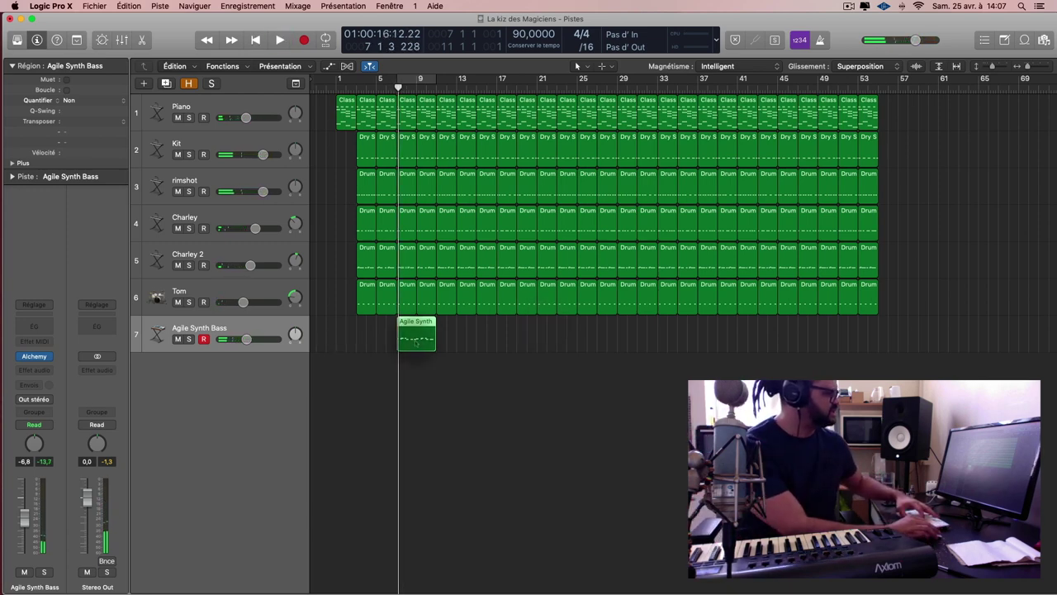
pyautogui.click(416, 339)
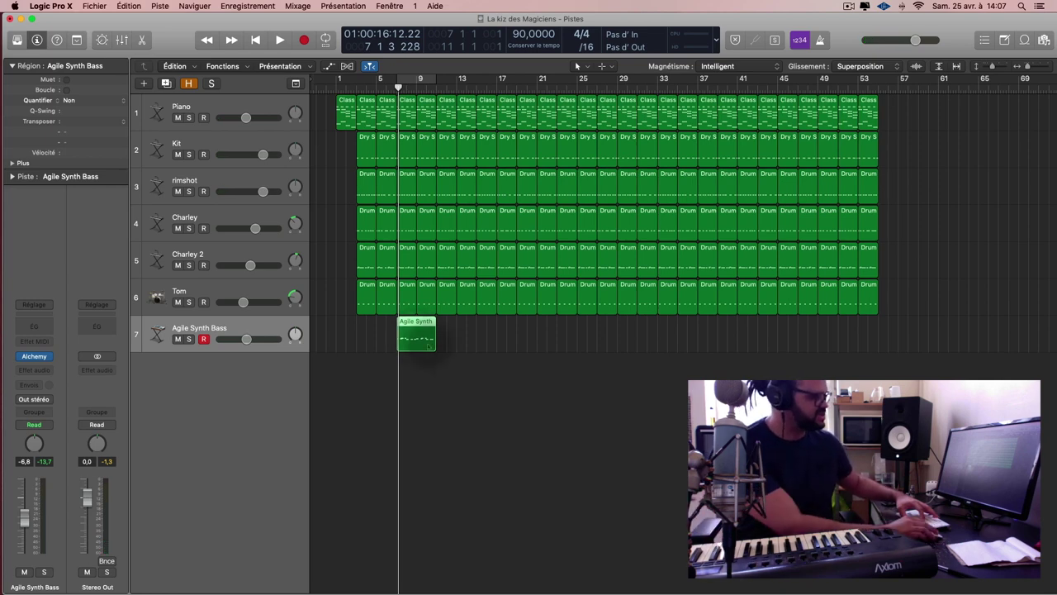
pyautogui.click(507, 350)
pyautogui.click(426, 340)
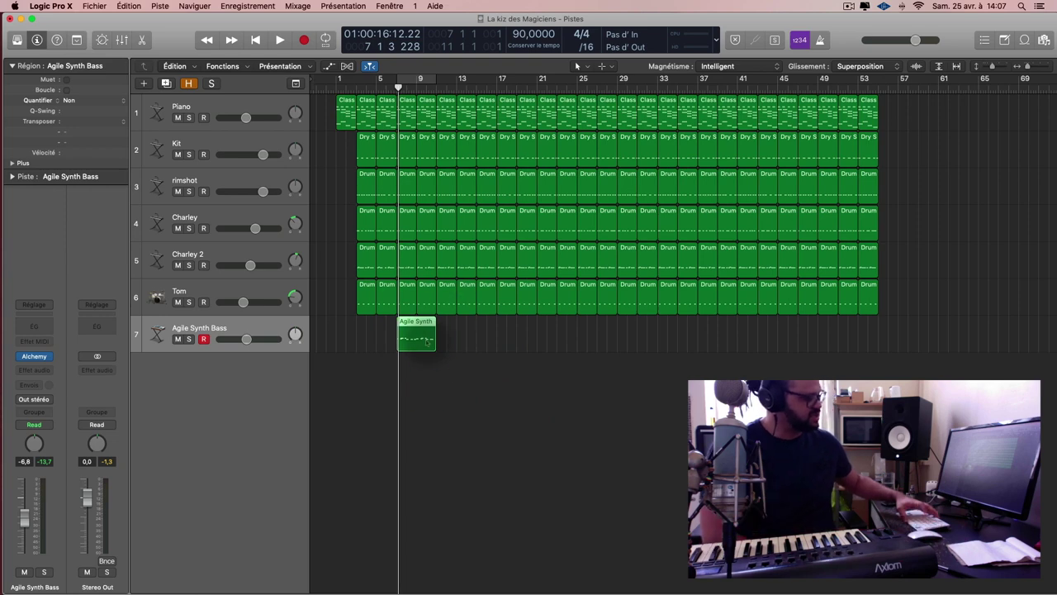
pyautogui.press('space')
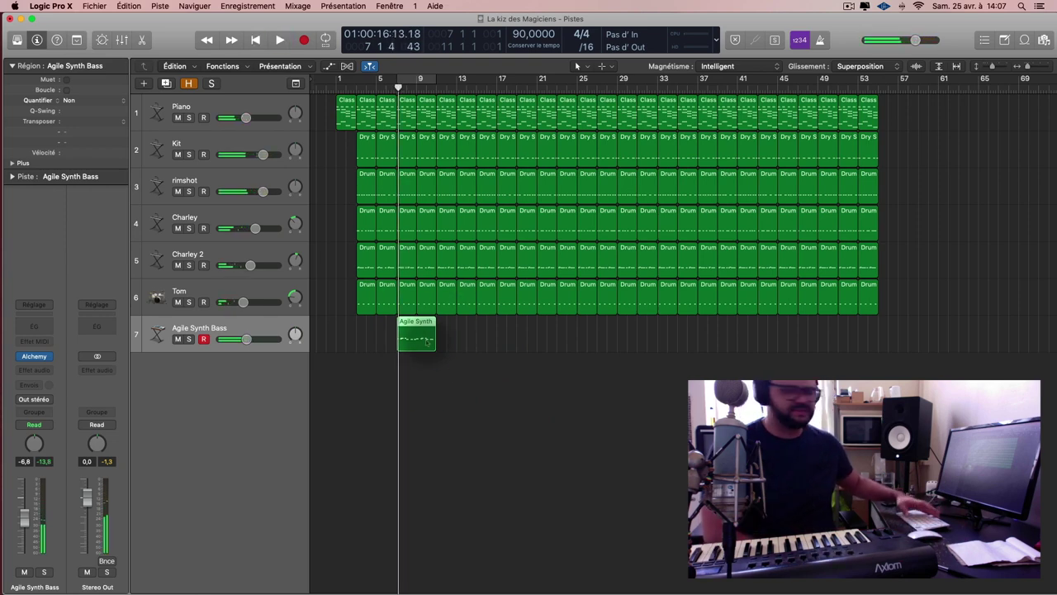
# Quantize the bass region to 1/16 Note and turn on cycle playback over bars 7 to 11
pyautogui.press('super')
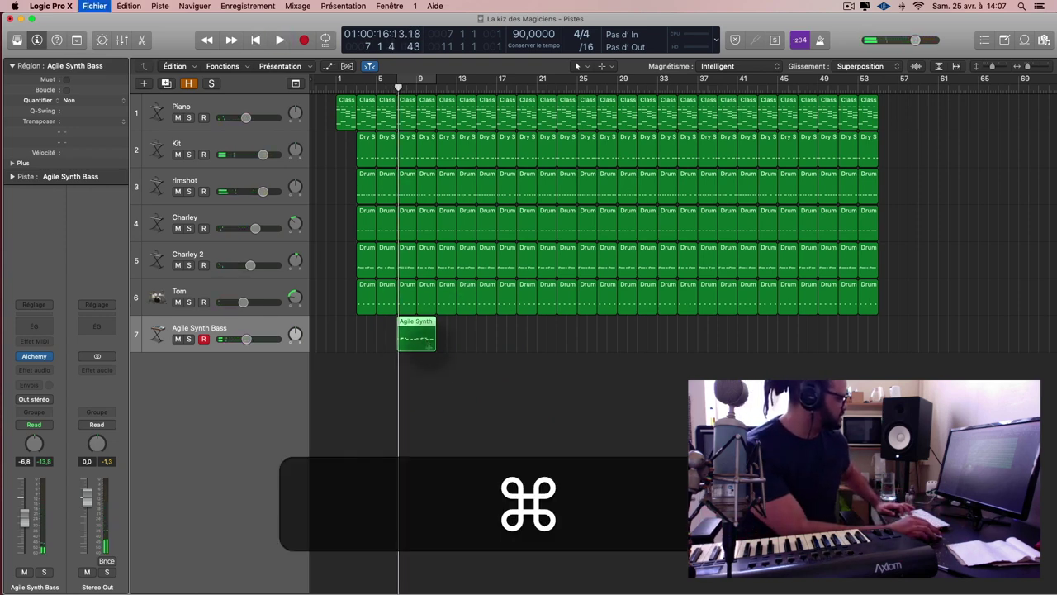
pyautogui.keyDown('super'); pyautogui.click(424, 343); pyautogui.keyUp('super')
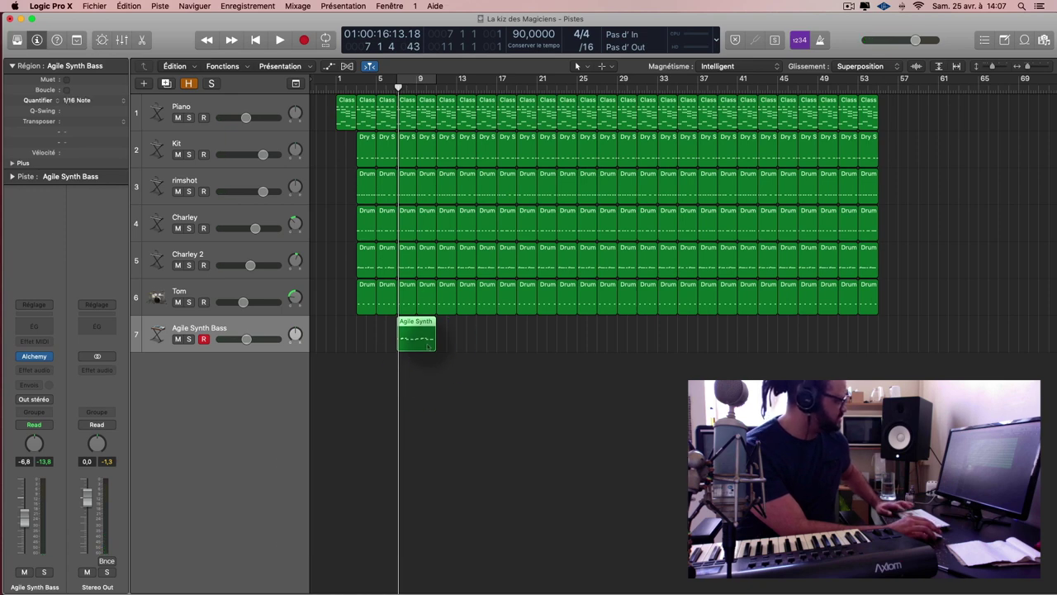
pyautogui.click(418, 80)
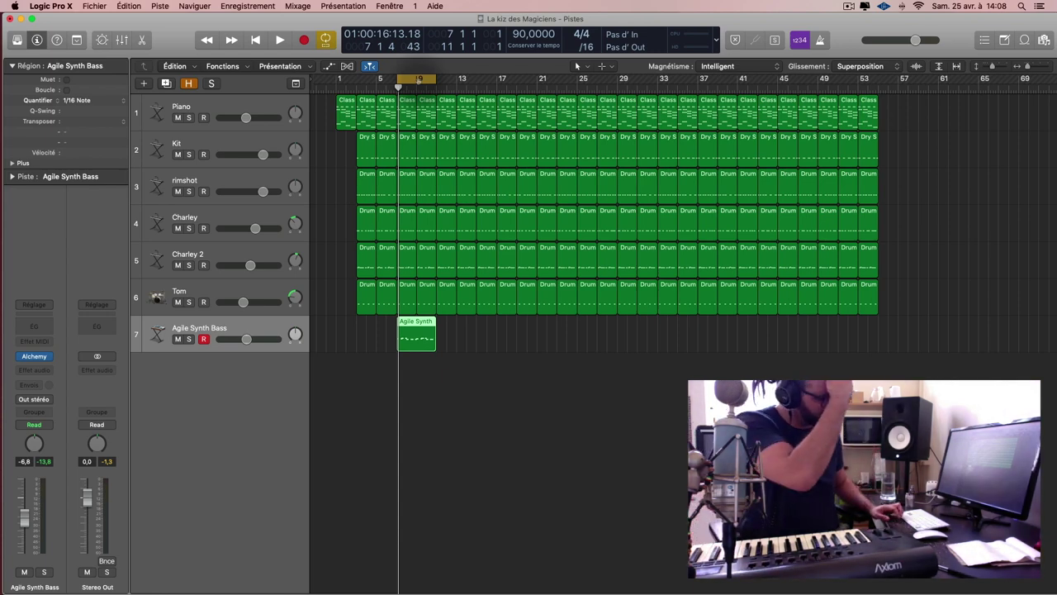
# Review the key assigned to the playback command Lire in the keyboard shortcuts editor
pyautogui.click(50, 6)
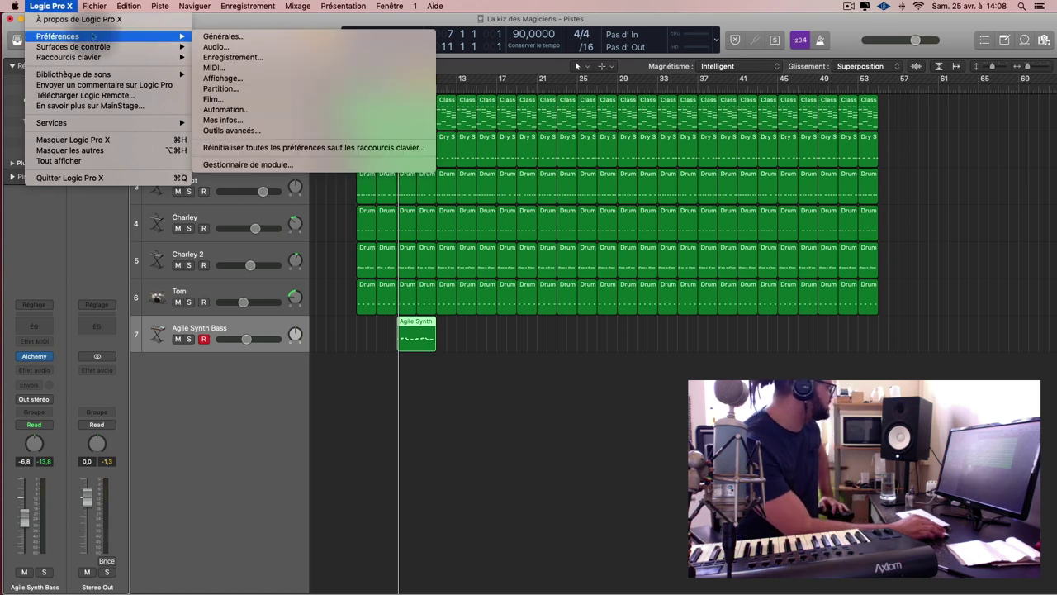
pyautogui.moveTo(140, 47)
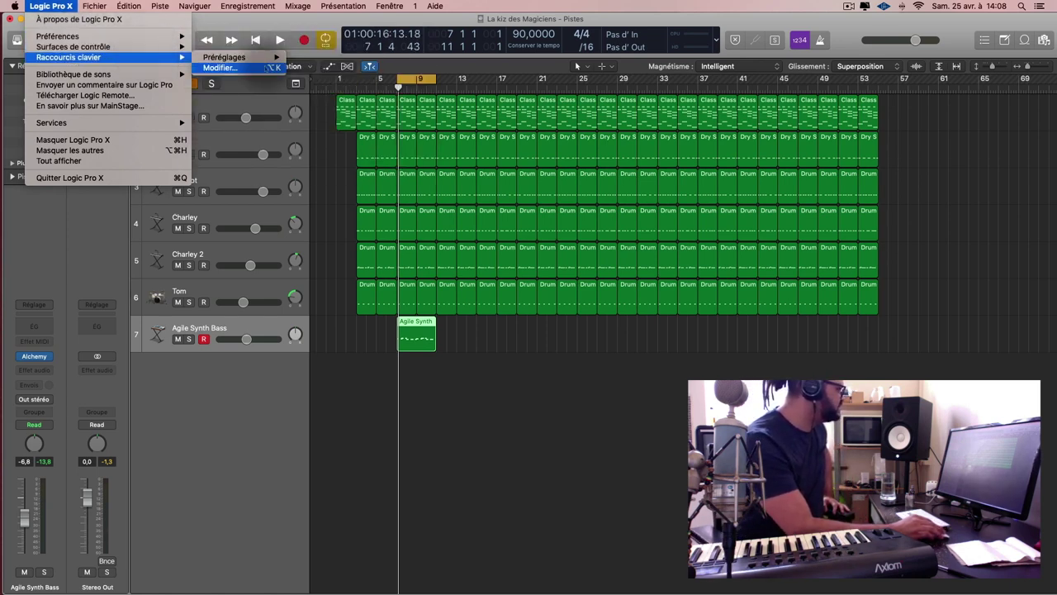
pyautogui.click(267, 67)
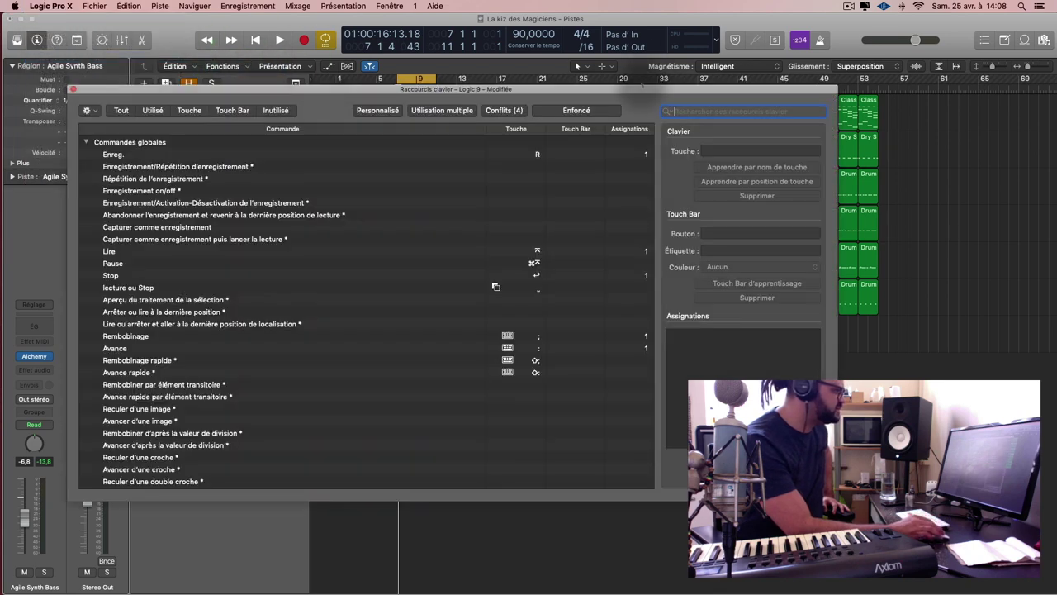
pyautogui.moveTo(641, 93); pyautogui.dragTo(810, 74)
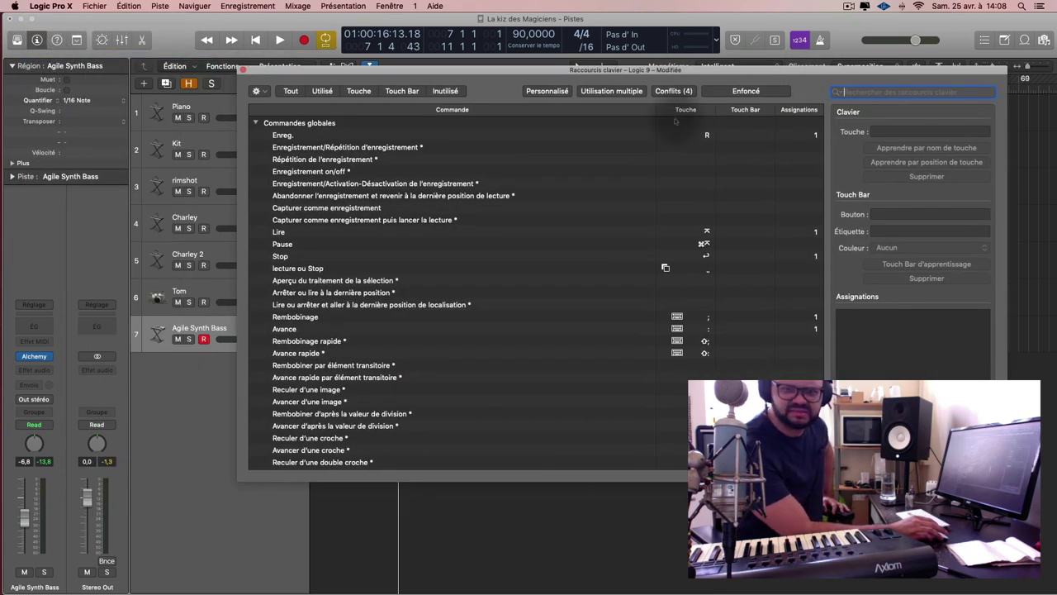
pyautogui.click(295, 235)
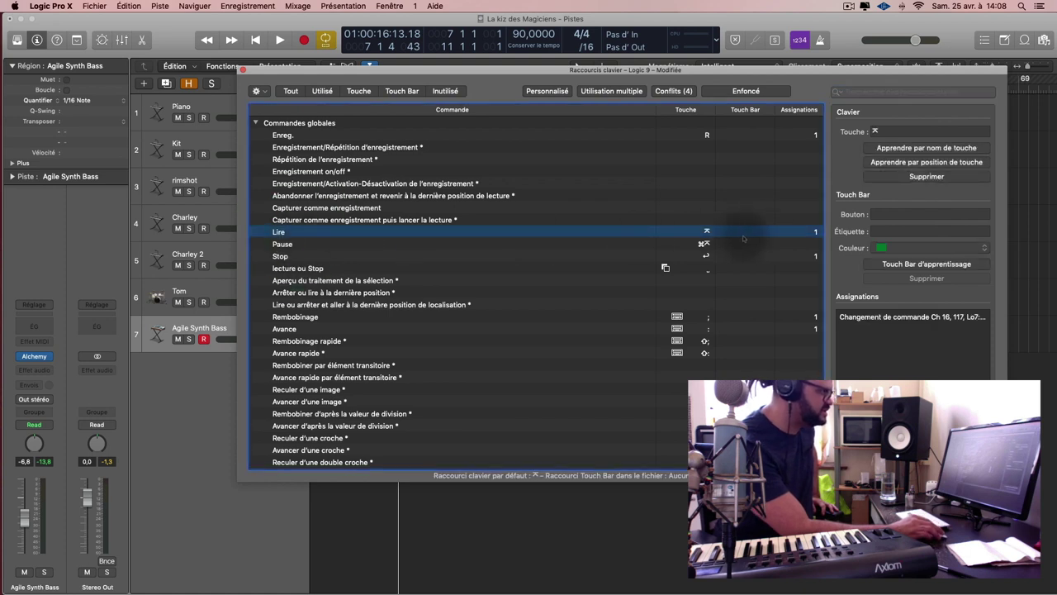
pyautogui.click(698, 232)
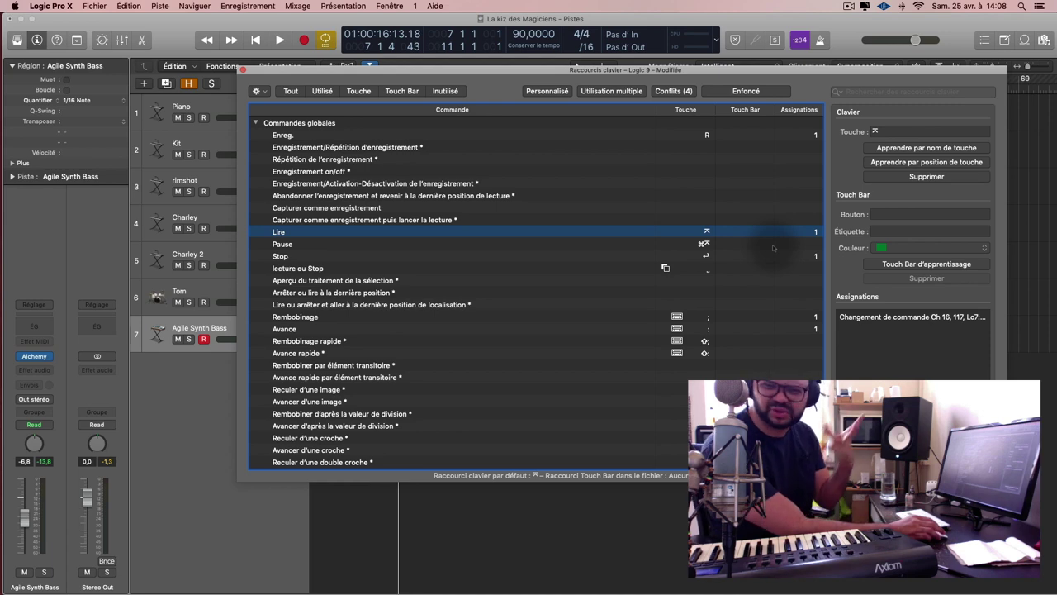
pyautogui.click(243, 71)
# Play the loop from bar 7 and lower the Agile Synth Bass channel to -10.6 dB
pyautogui.click(598, 386)
pyautogui.press('space')
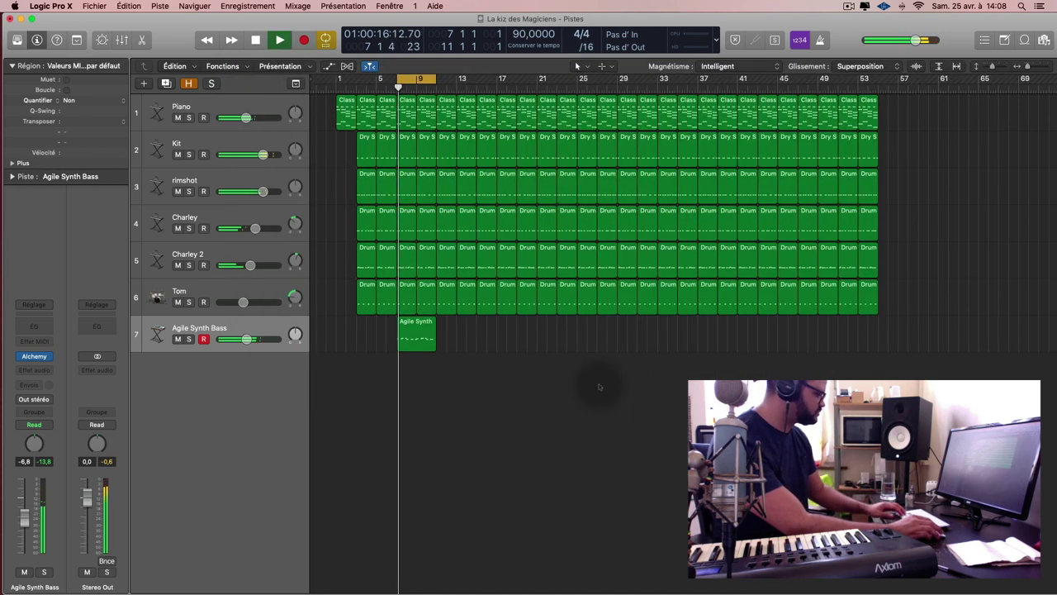
pyautogui.click(413, 334)
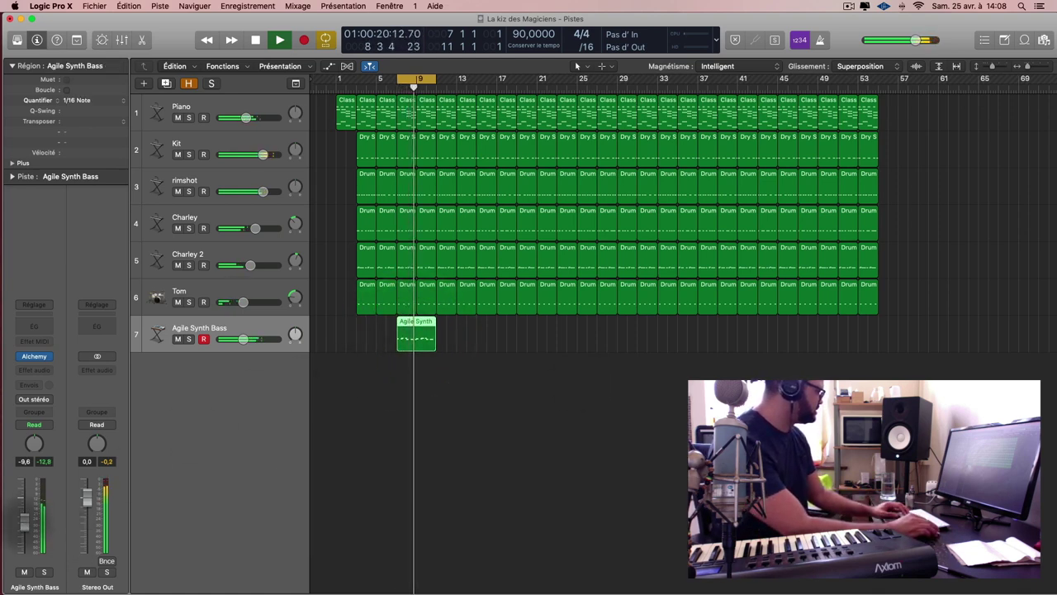
pyautogui.press('space')
# Lower the velocity of all notes in the bass region to 46 in the piano roll, checking it during loop playback
pyautogui.press('e')
pyautogui.click(661, 423)
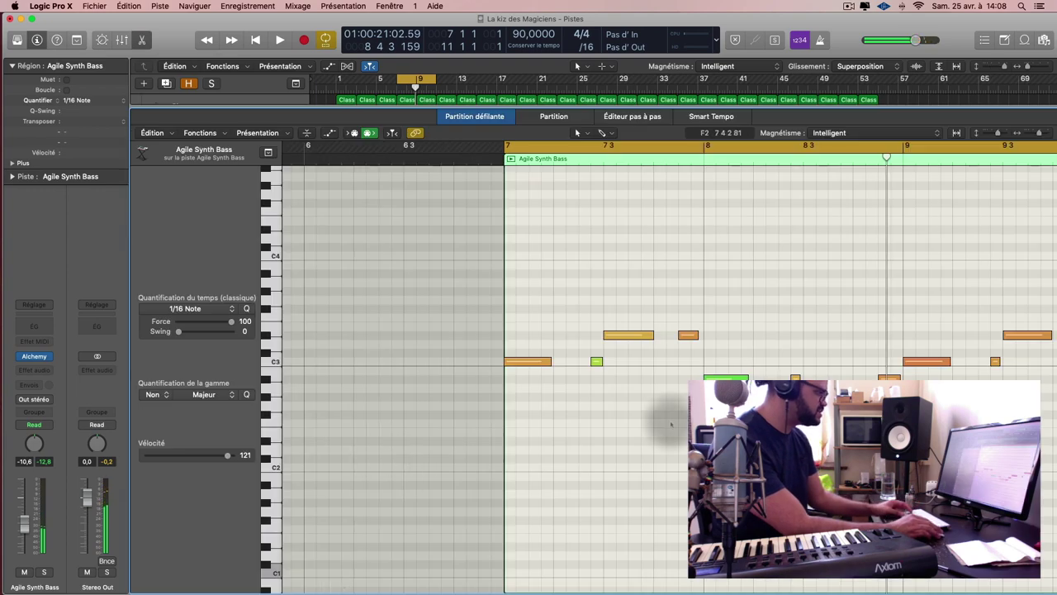
pyautogui.scroll(-3, 661, 423)
pyautogui.scroll(3, 661, 423)
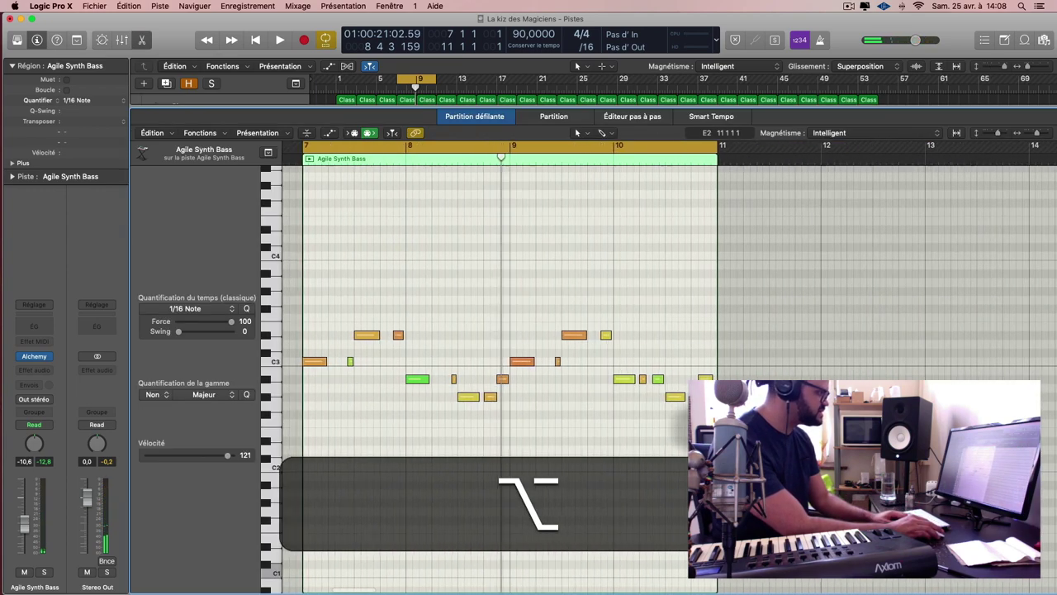
pyautogui.scroll(-2, 677, 446)
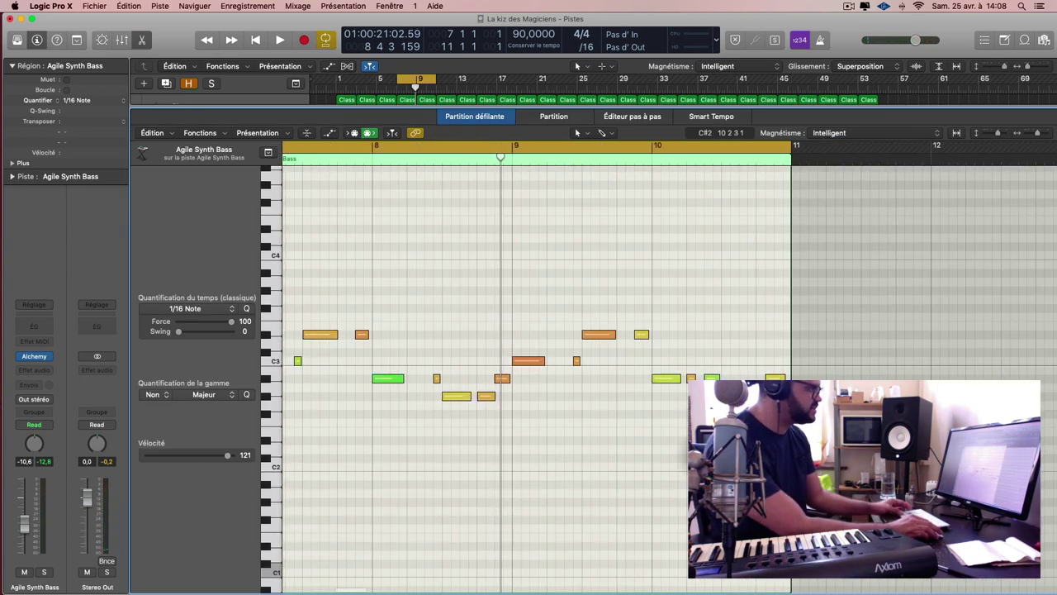
pyautogui.moveTo(755, 441); pyautogui.dragTo(421, 319)
pyautogui.scroll(-2, 439, 344)
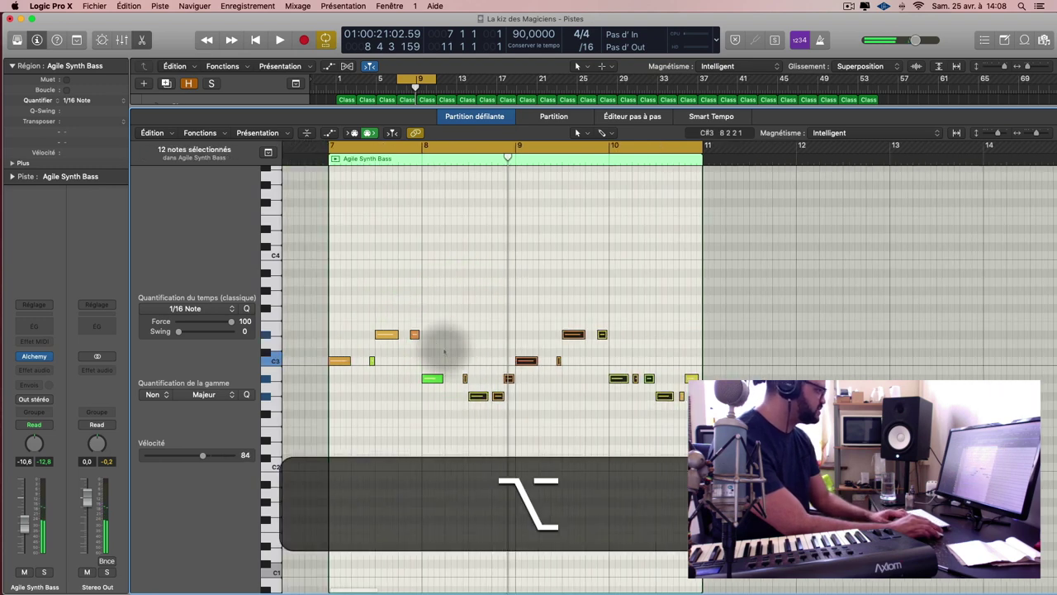
pyautogui.moveTo(320, 286); pyautogui.dragTo(710, 454)
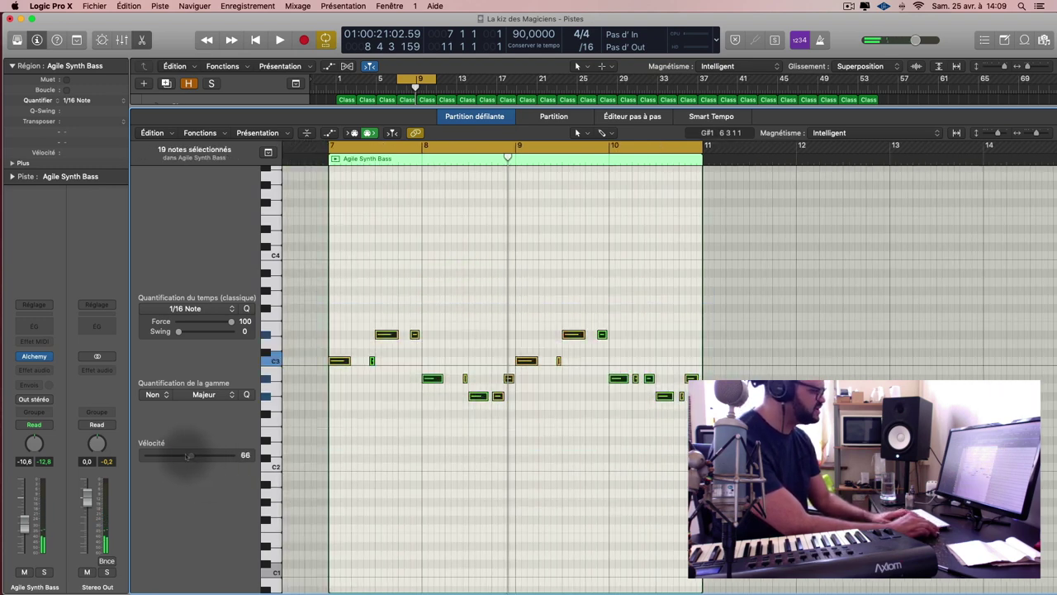
pyautogui.moveTo(189, 456); pyautogui.dragTo(187, 456)
pyautogui.press('space')
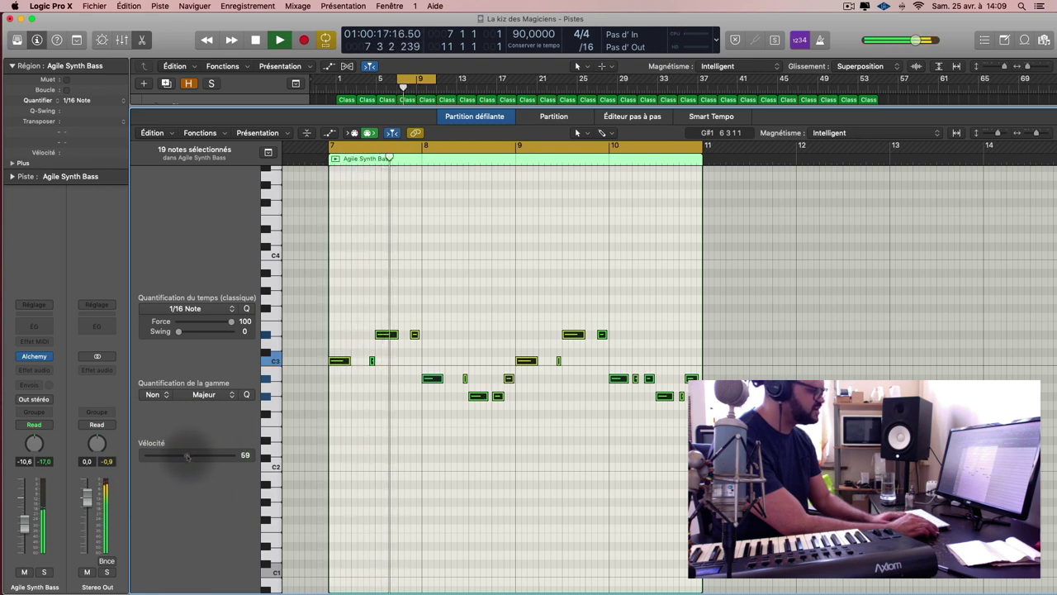
pyautogui.moveTo(187, 456); pyautogui.dragTo(181, 456)
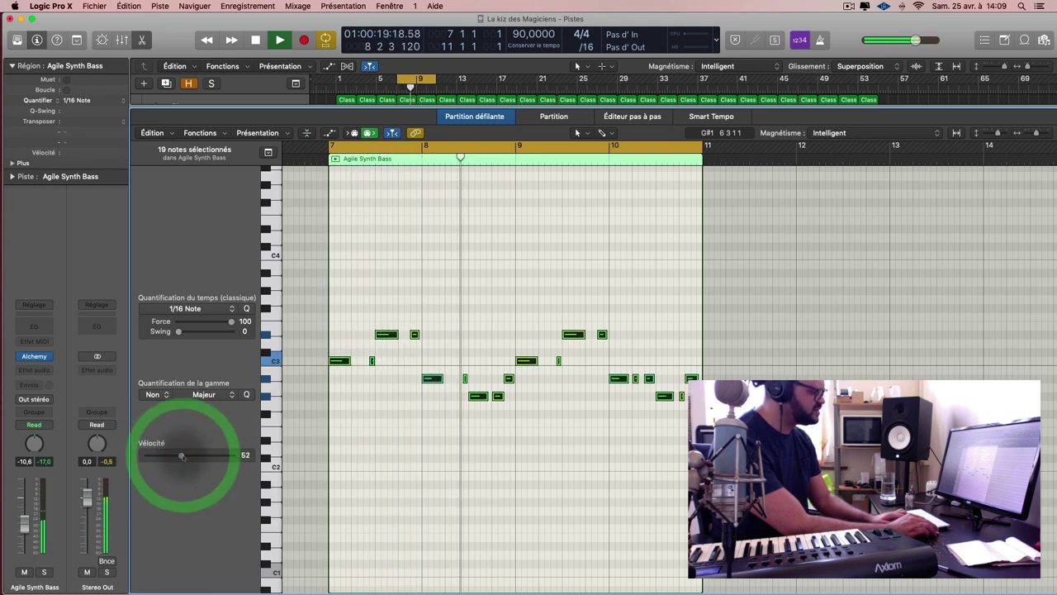
pyautogui.click(181, 452)
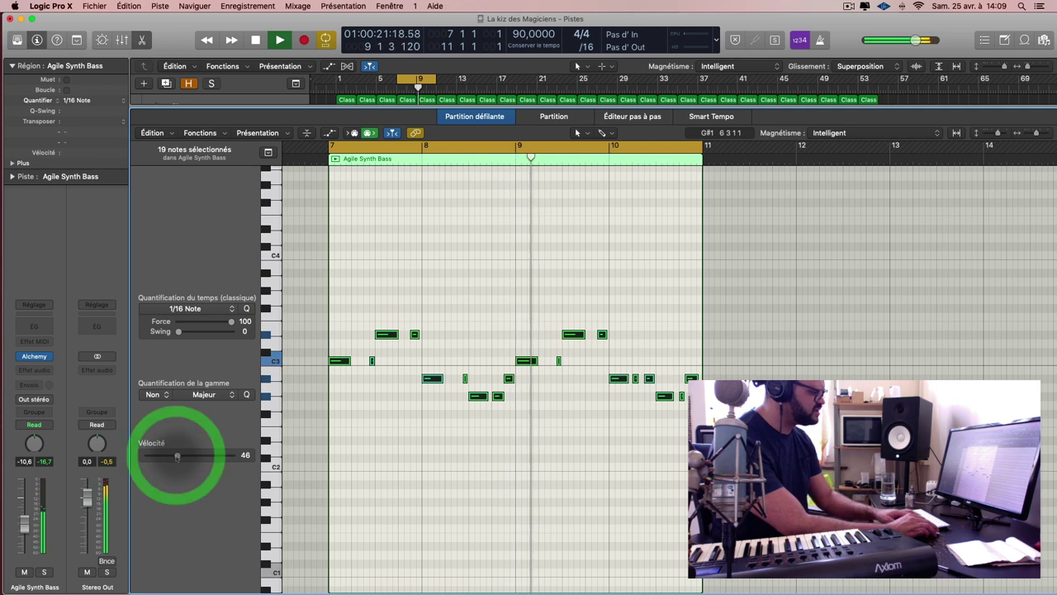
pyautogui.press('e')
pyautogui.click(463, 437)
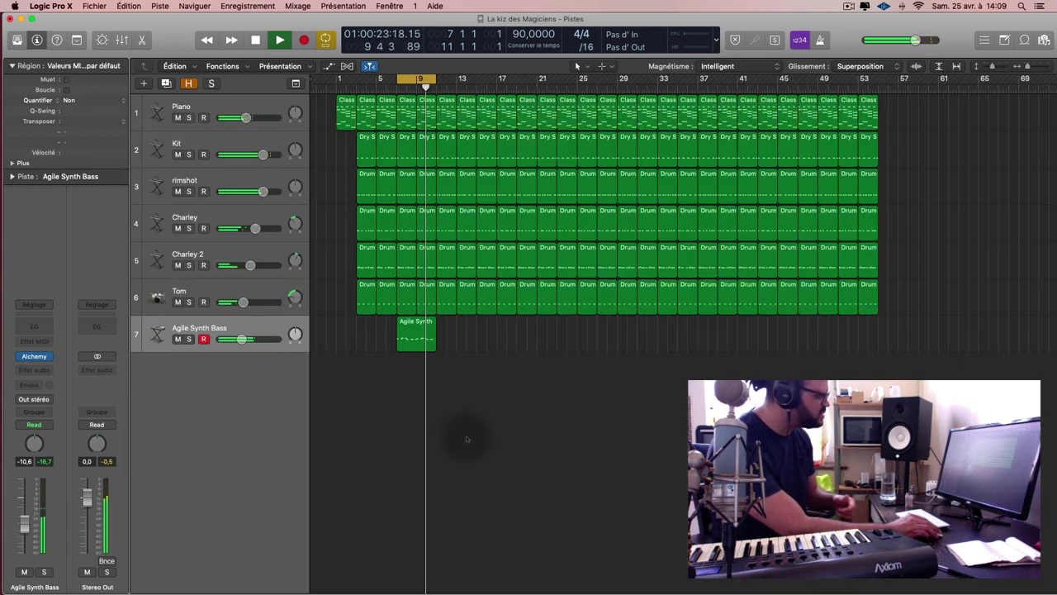
# Repeat the bass region with 10 copies plus 1 further copy so the bass reaches the end of the arrangement
pyautogui.click(423, 334)
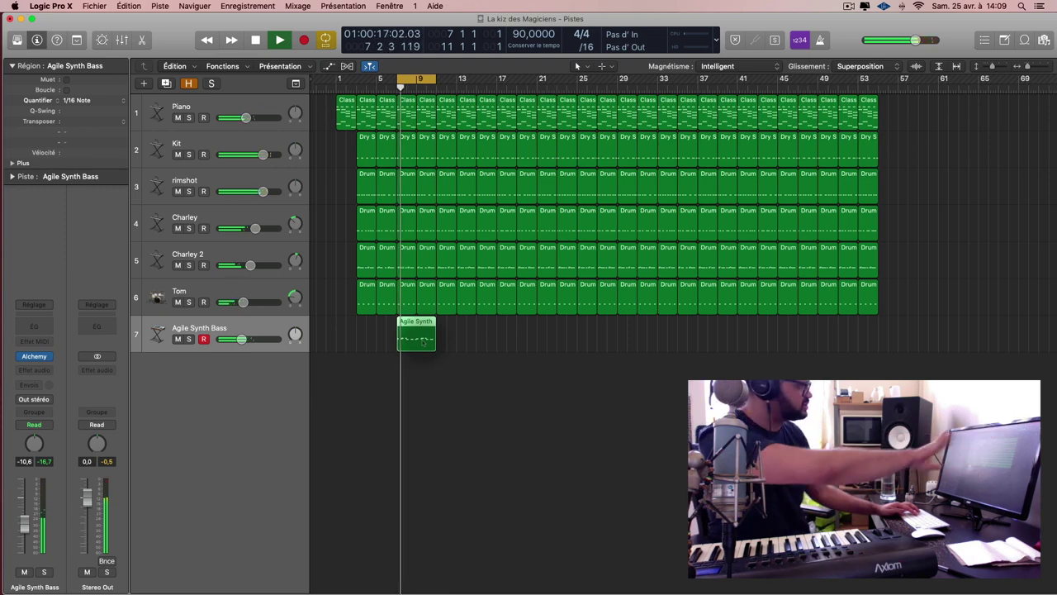
pyautogui.press('super+r')
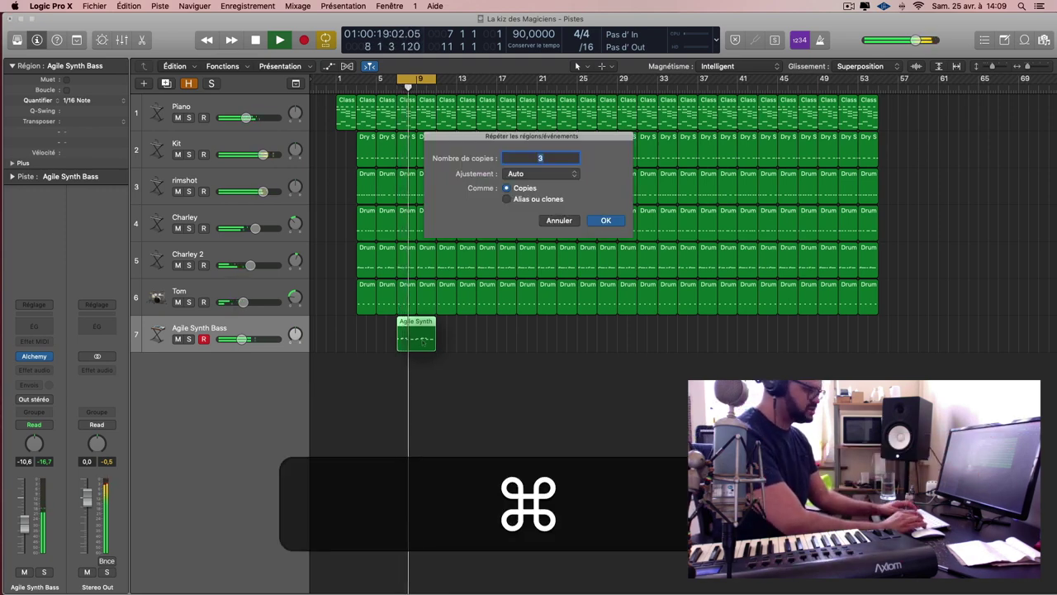
pyautogui.write('10')
pyautogui.press('Return')
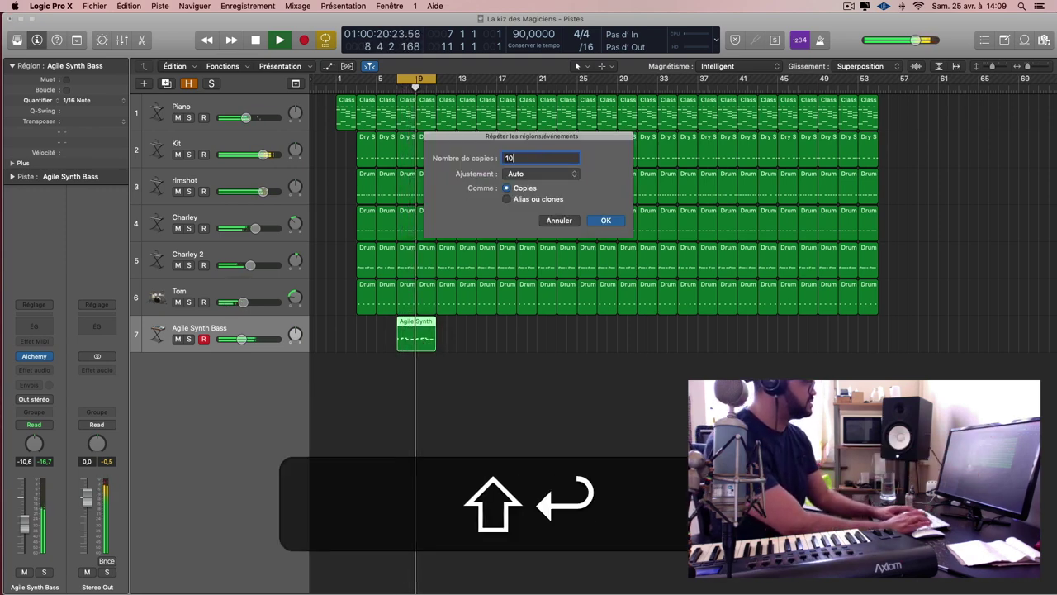
pyautogui.press('super+r')
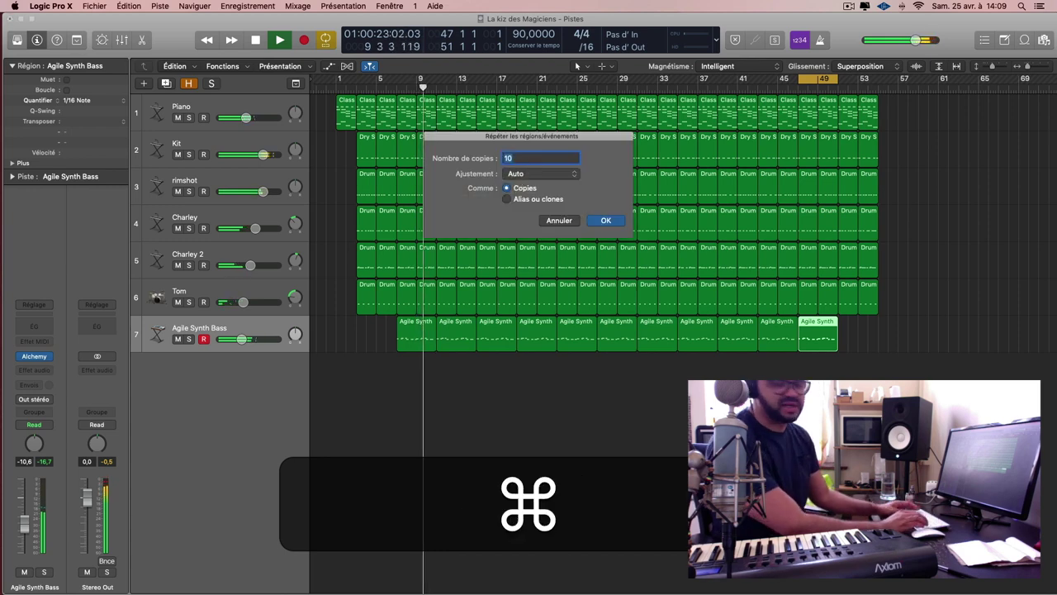
pyautogui.write('1')
pyautogui.hotkey('shift', 'Return')
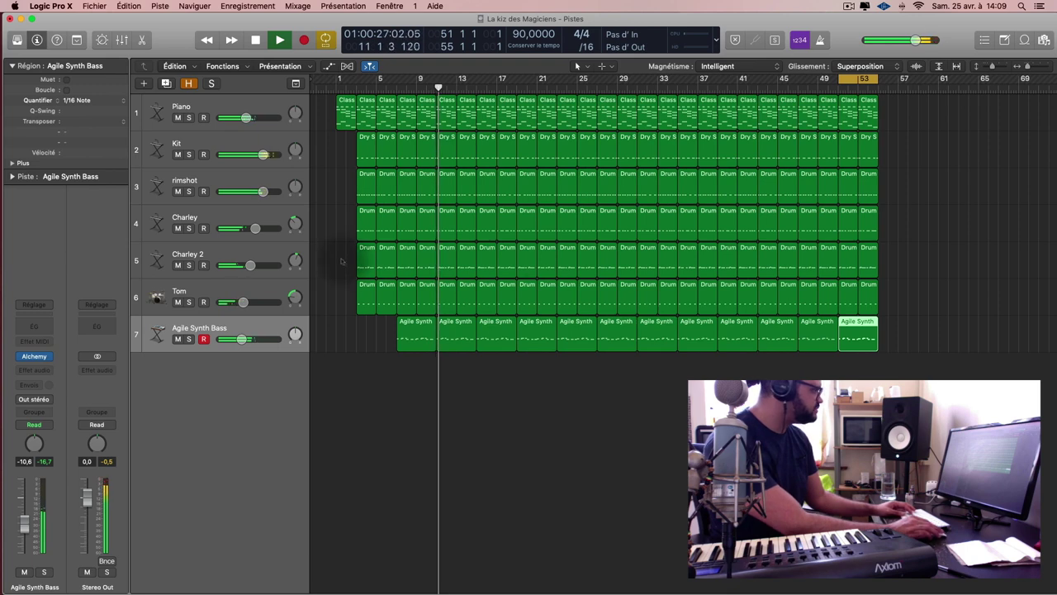
# Set the cycle range to the regions from bar 7 to bar 55 and save the project
pyautogui.moveTo(938, 416)
pyautogui.mouseDown()
pyautogui.moveTo(413, 166)
pyautogui.moveTo(405, 128)
pyautogui.mouseUp()
pyautogui.press('u')
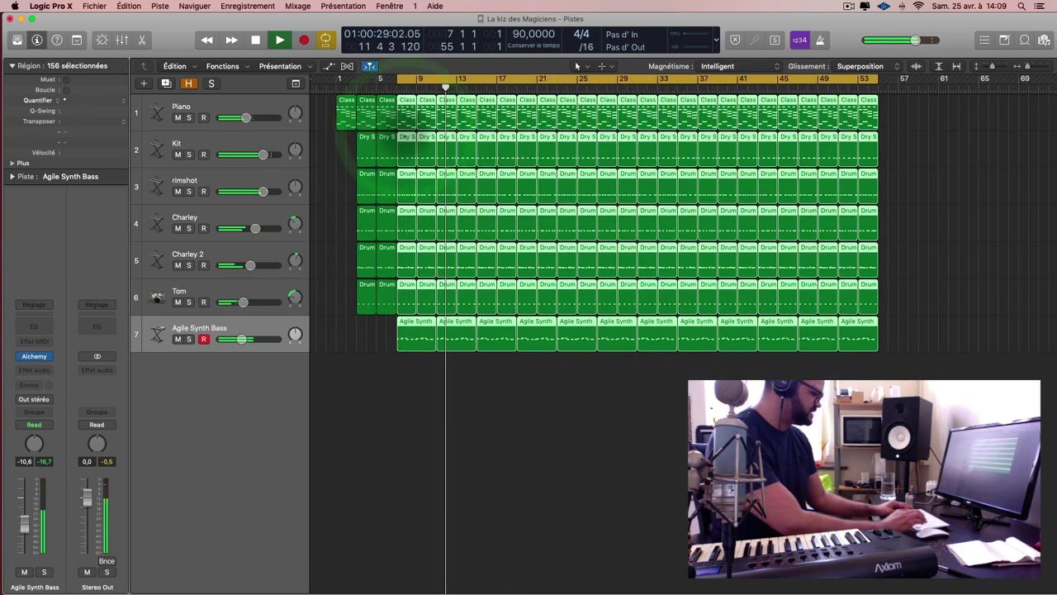
pyautogui.press('super+s')
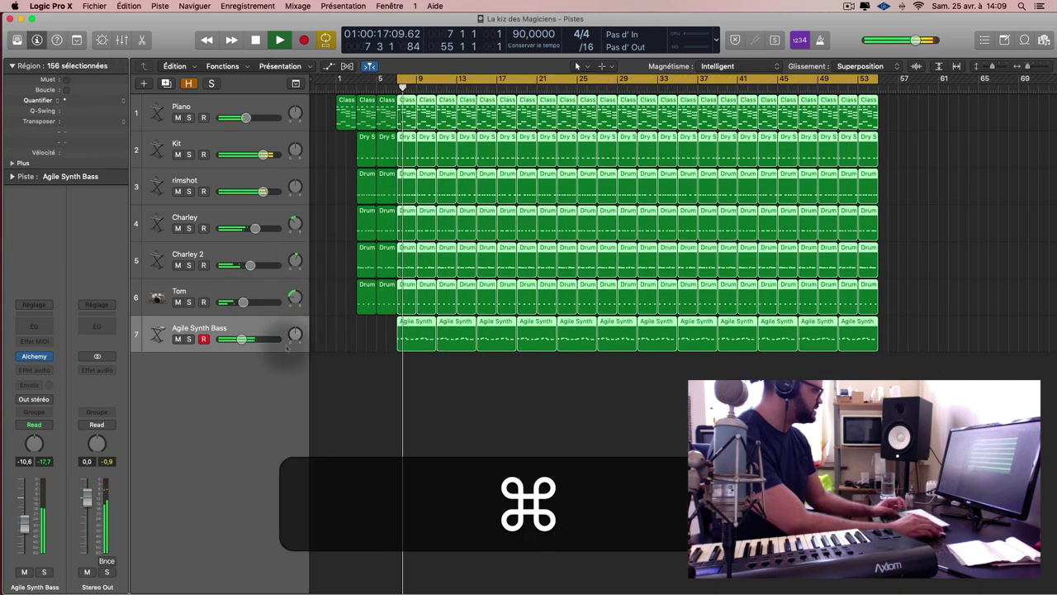
# Add a new instrument track below Agile Synth Bass and close the open Drum Kit Designer window
pyautogui.doubleClick(287, 357)
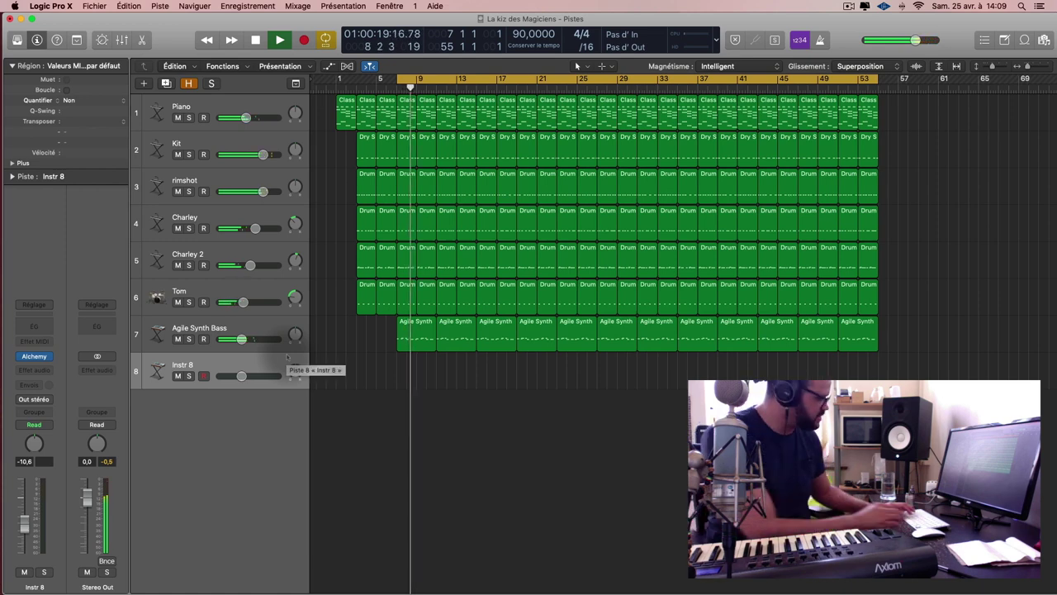
pyautogui.press('super+w')
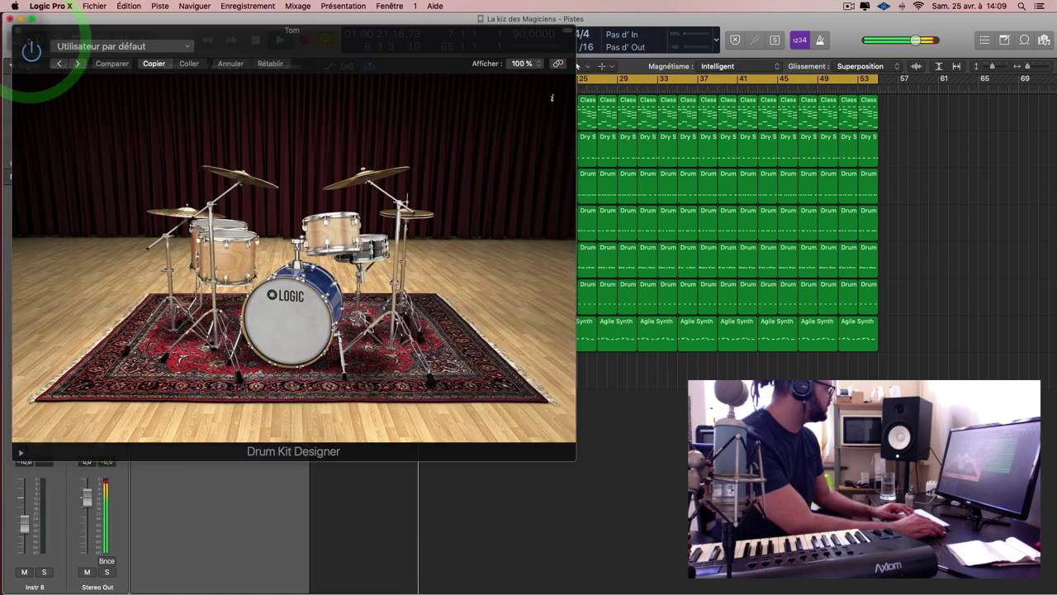
pyautogui.press('super+w')
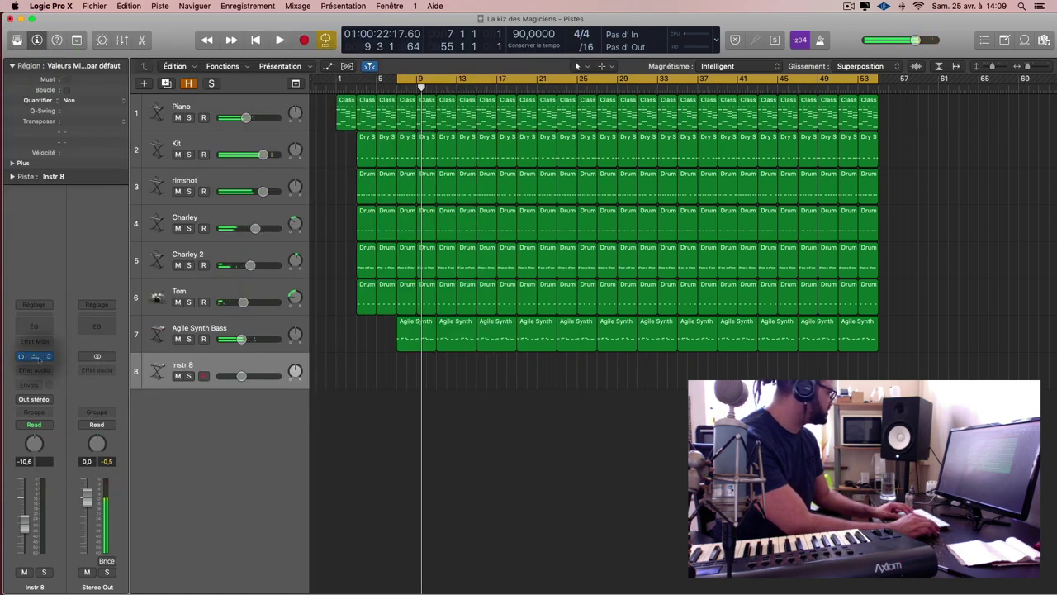
# Load Alchemy's Arctic Noise Lead preset from the Leads category on the new track and rehearse a part over the loop
pyautogui.click(34, 356)
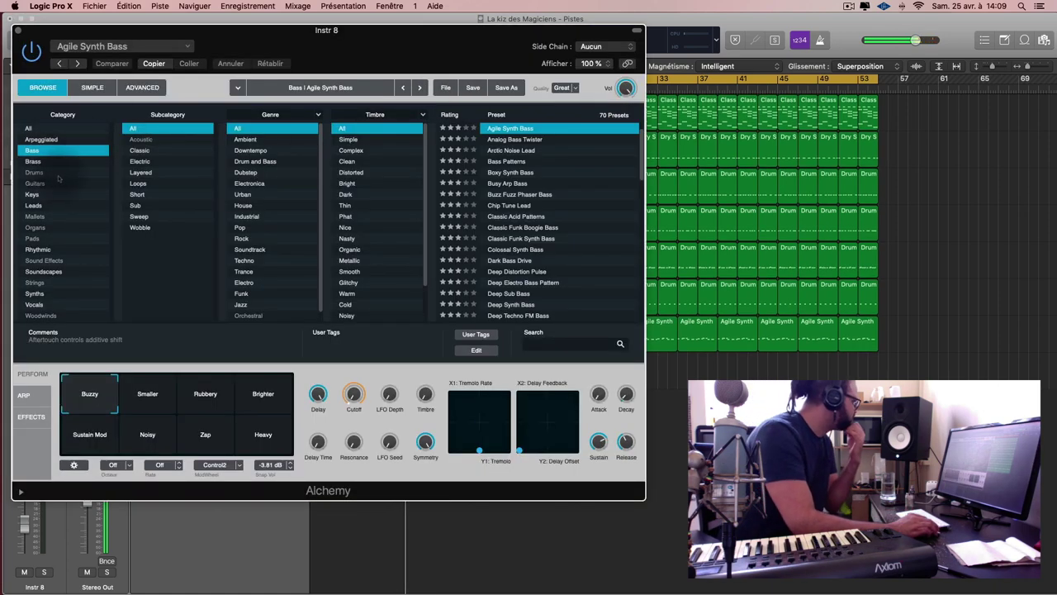
pyautogui.click(51, 205)
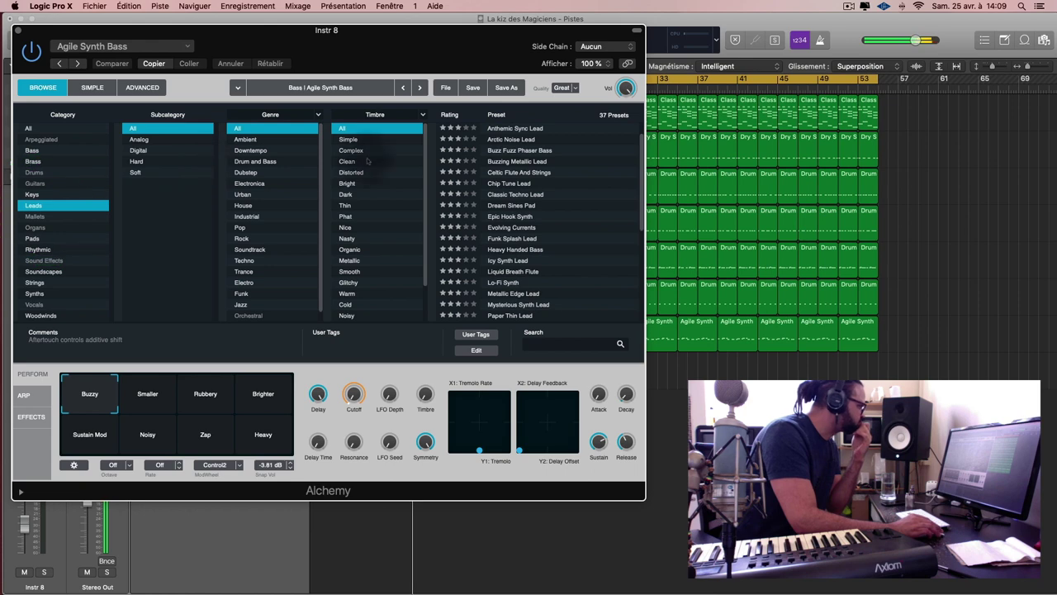
pyautogui.click(511, 139)
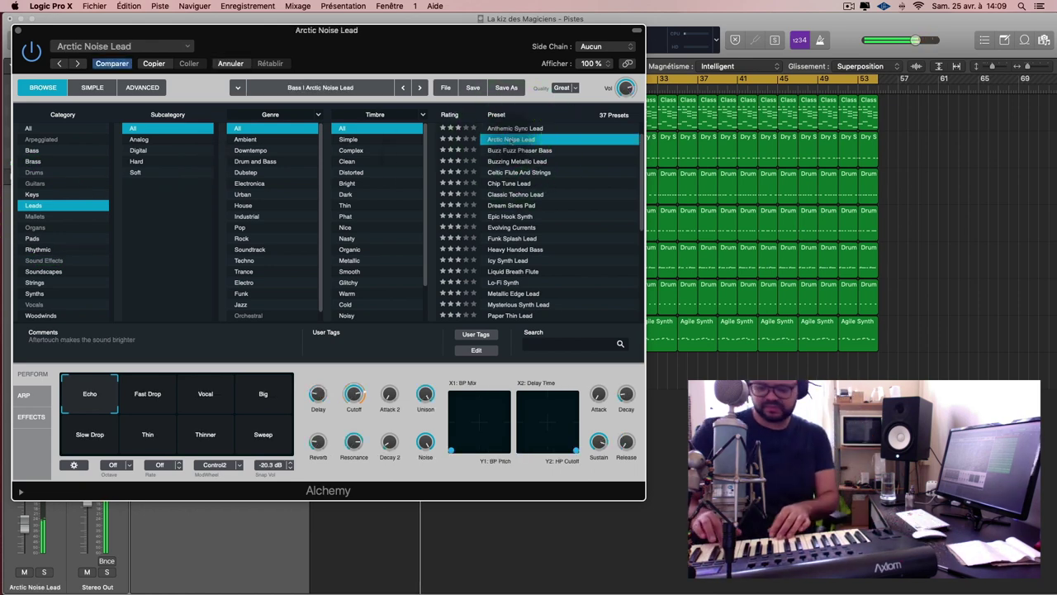
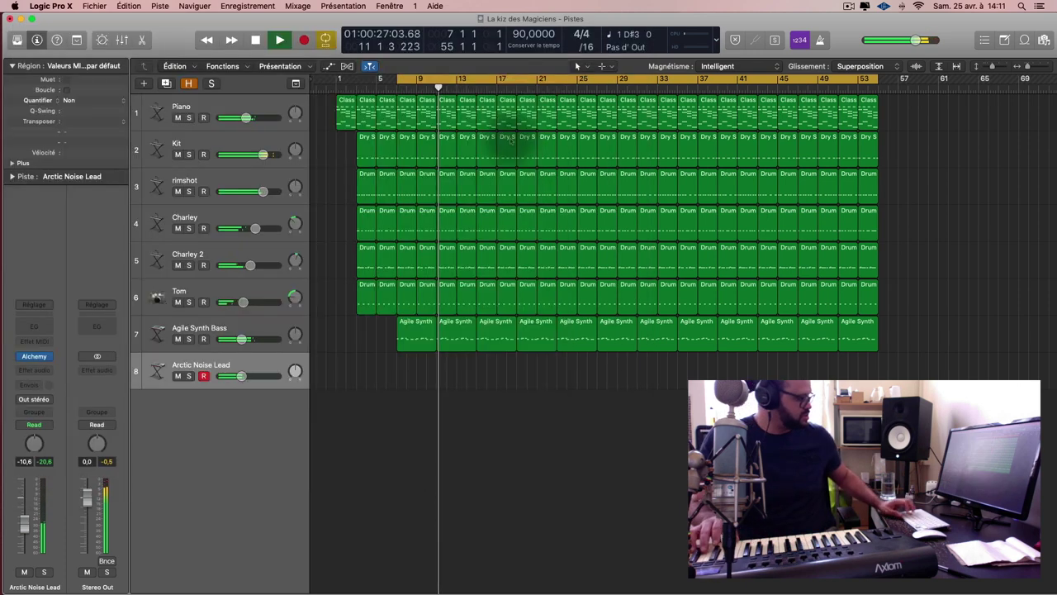
pyautogui.press('super+w')
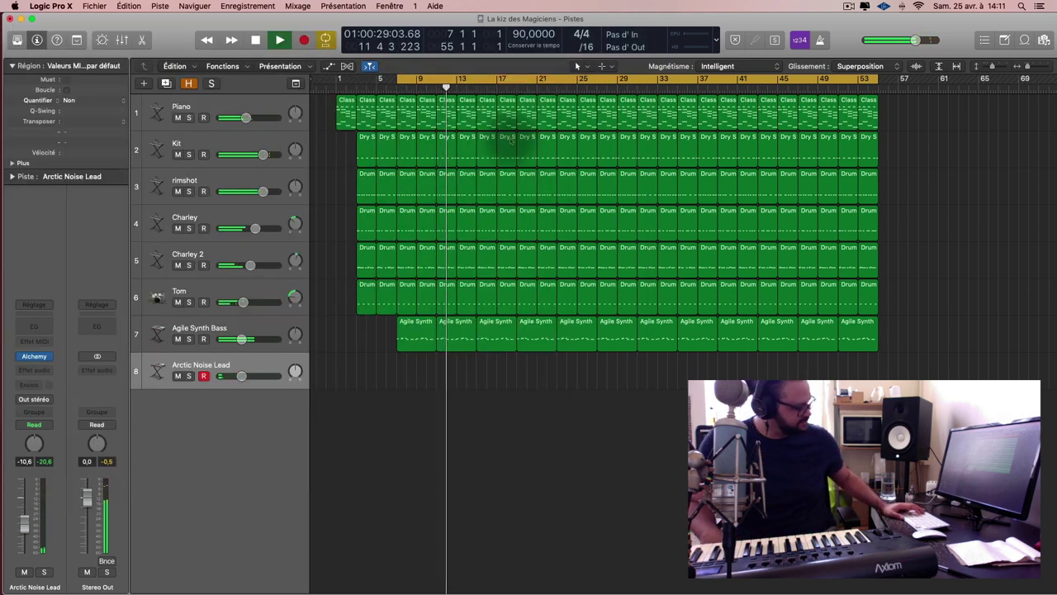
# Record an Arctic Noise Lead part over bars 13 to 17 and quantize the region to 1/16 Note
pyautogui.press('r')
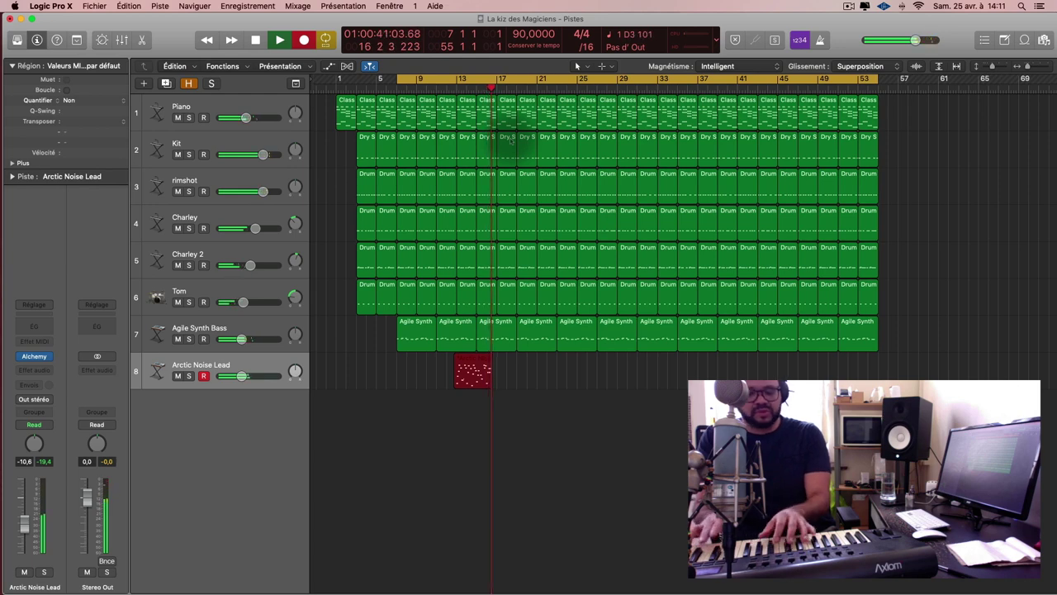
pyautogui.press('space')
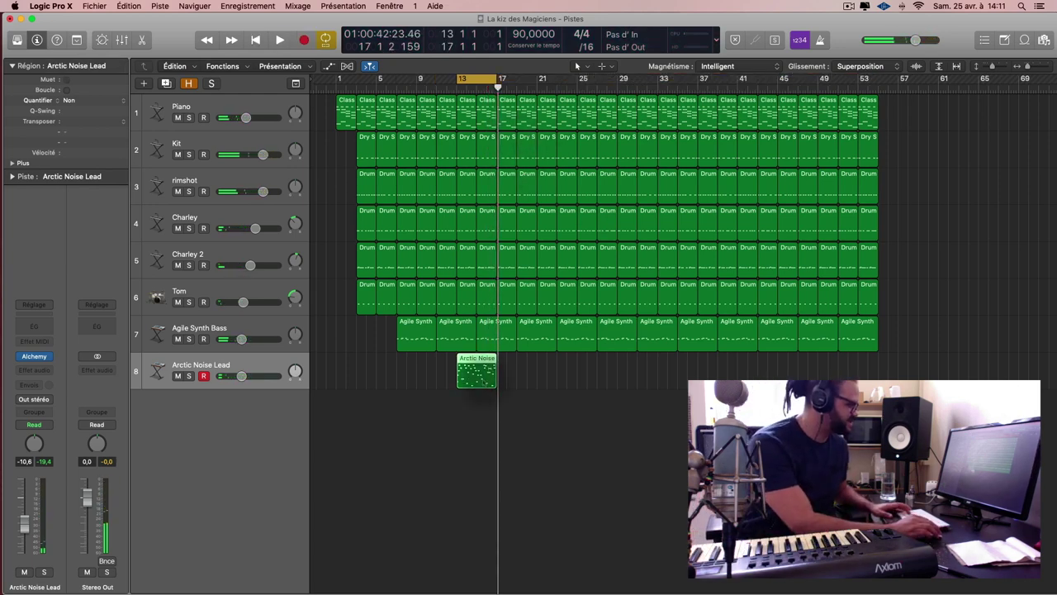
pyautogui.click(484, 380)
pyautogui.press('q')
pyautogui.scroll(5, 484, 376)
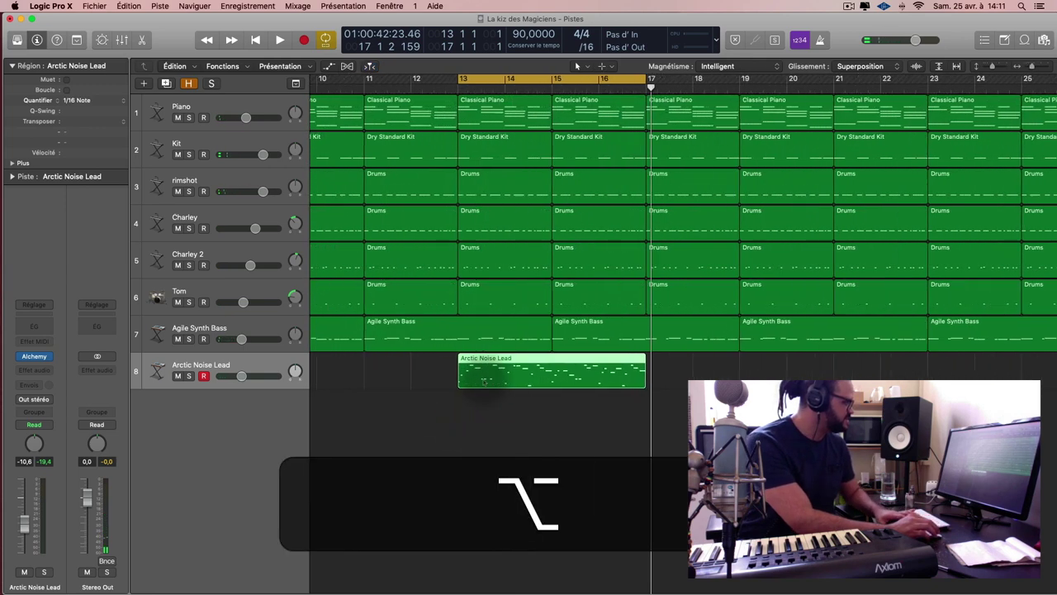
# Play back the quantized Arctic Noise Lead region and examine its note timing in the piano roll
pyautogui.scroll(1, 484, 382)
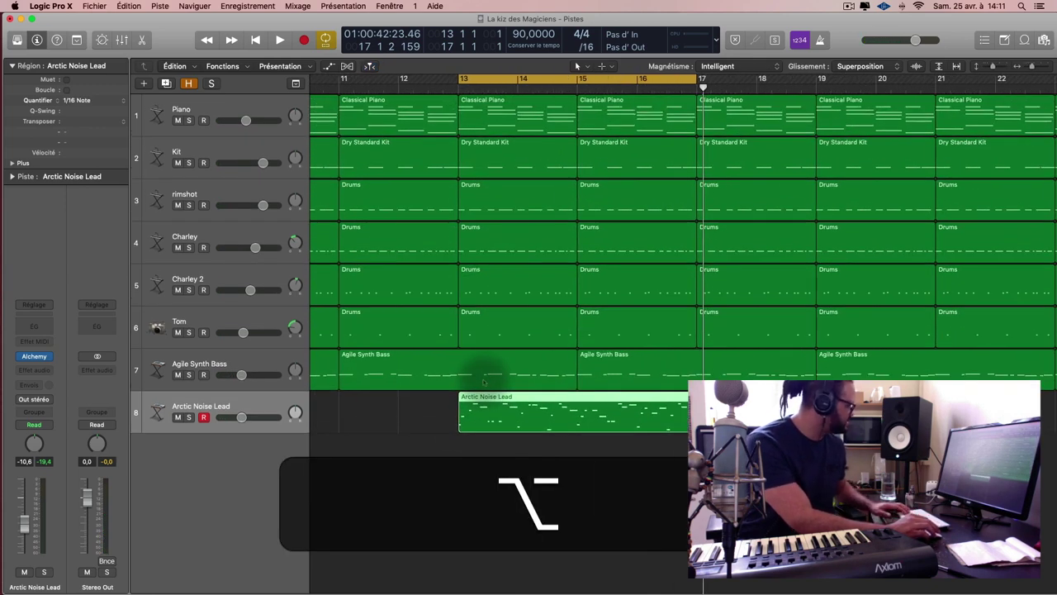
pyautogui.click(91, 100)
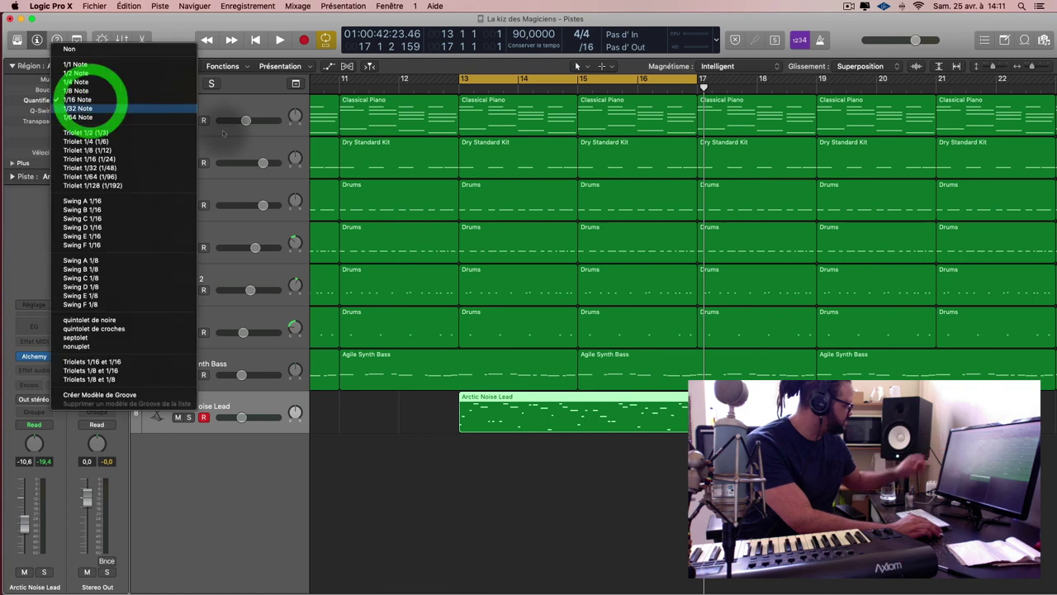
pyautogui.press('Escape')
pyautogui.press('space')
pyautogui.doubleClick(630, 428)
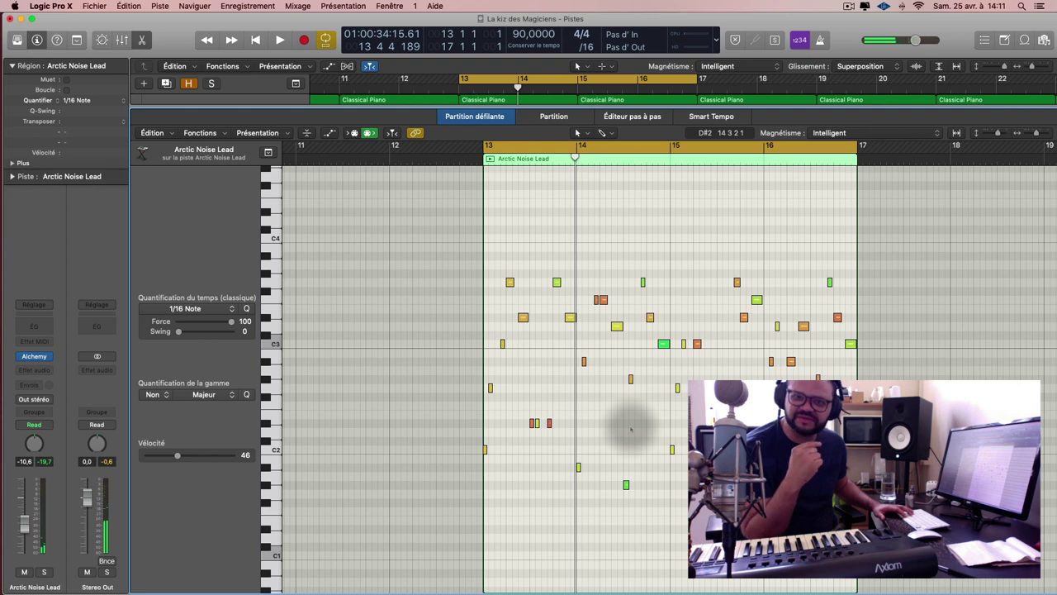
pyautogui.press('Return')
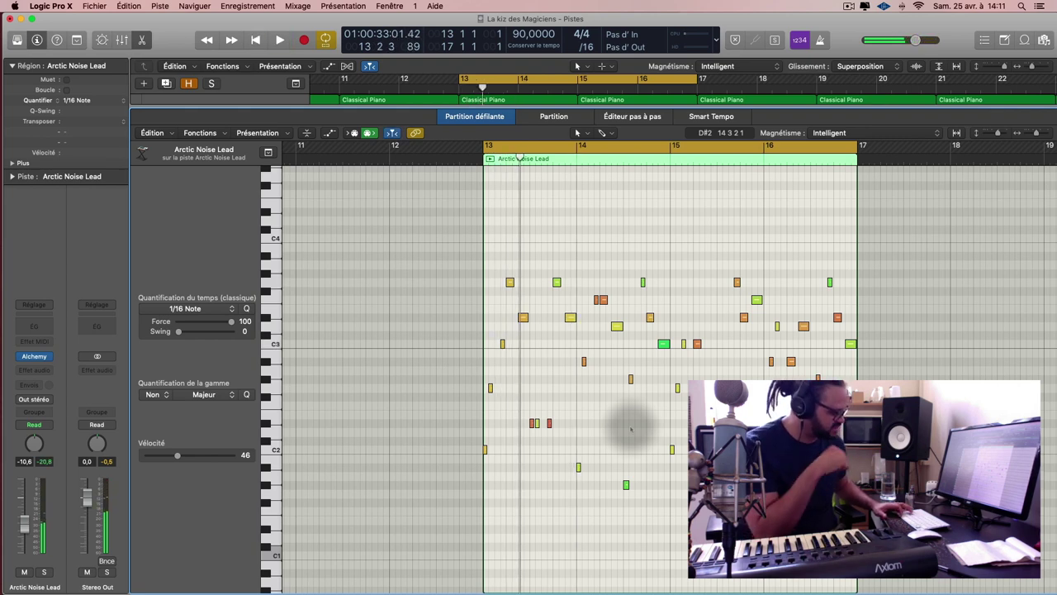
# Undo the Arctic Noise Lead region's 1/16 quantization, quantize it to 1/64 Note instead, listen back and close the piano roll
pyautogui.press('super+z')
pyautogui.press('space')
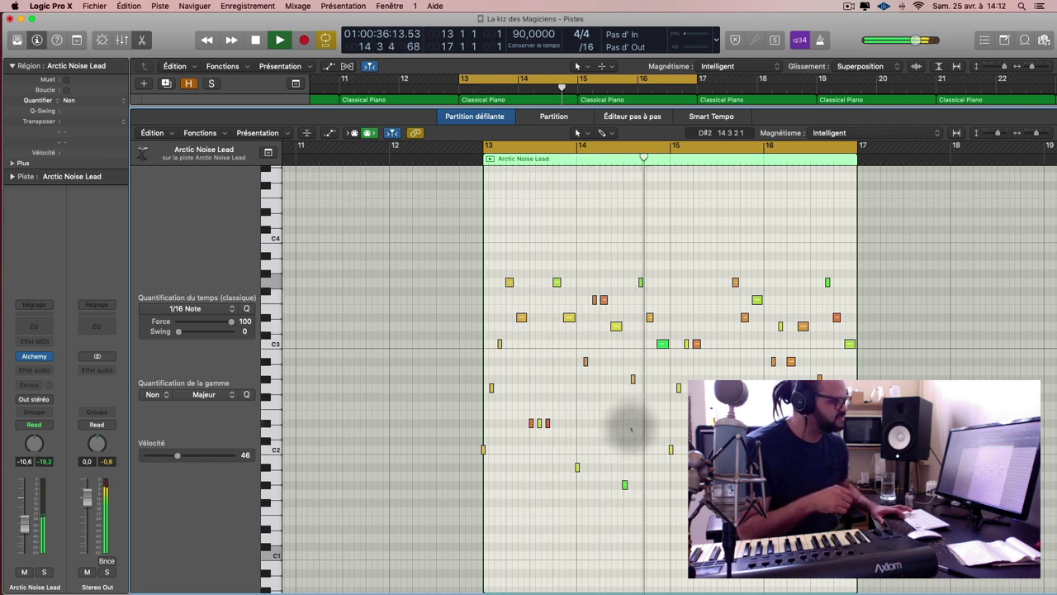
pyautogui.press('space')
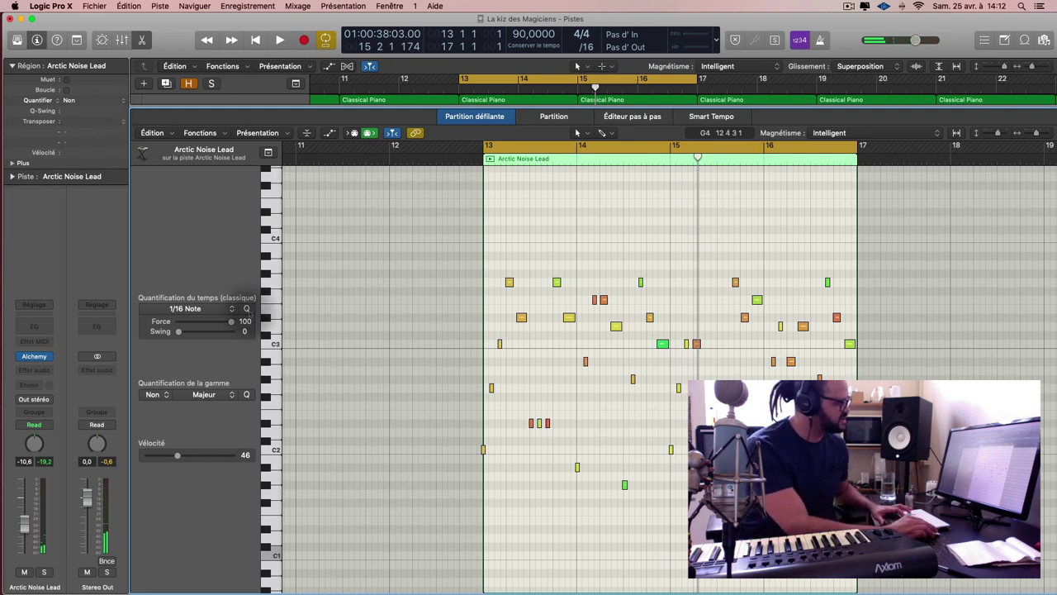
pyautogui.click(82, 100)
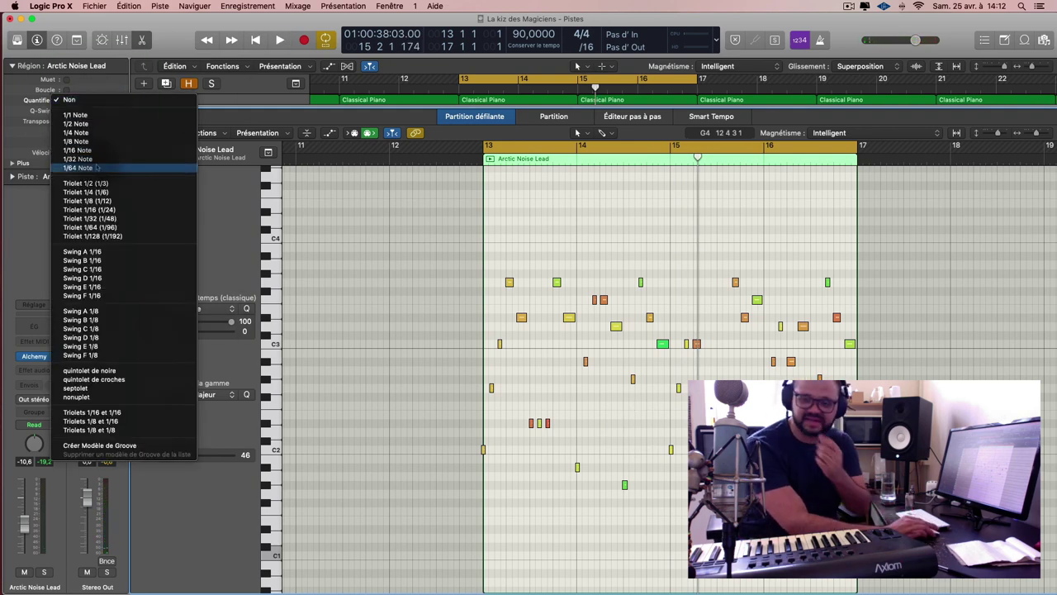
pyautogui.click(104, 170)
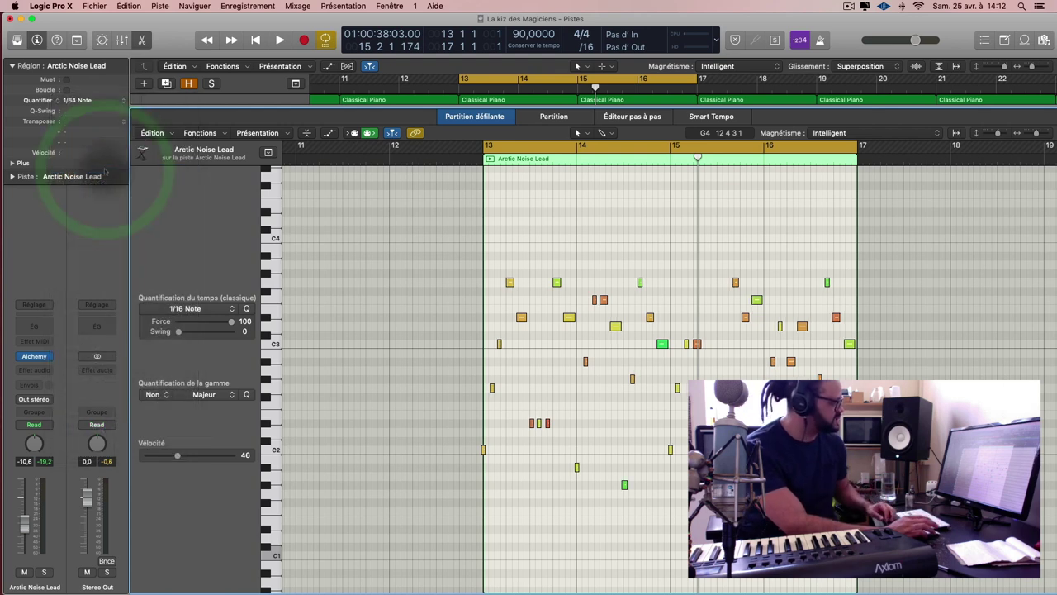
pyautogui.press('space')
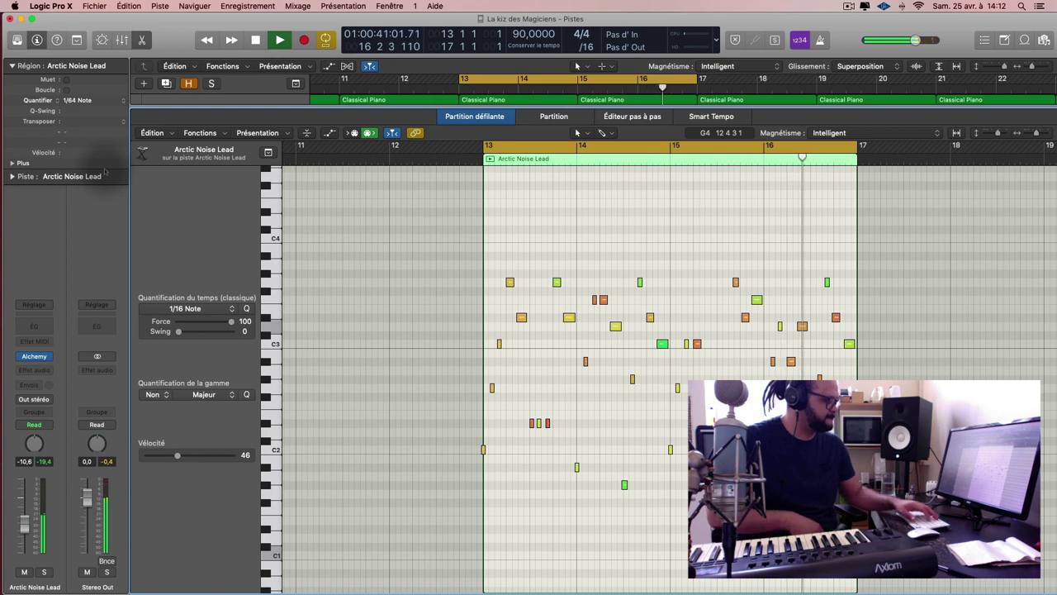
pyautogui.press('e')
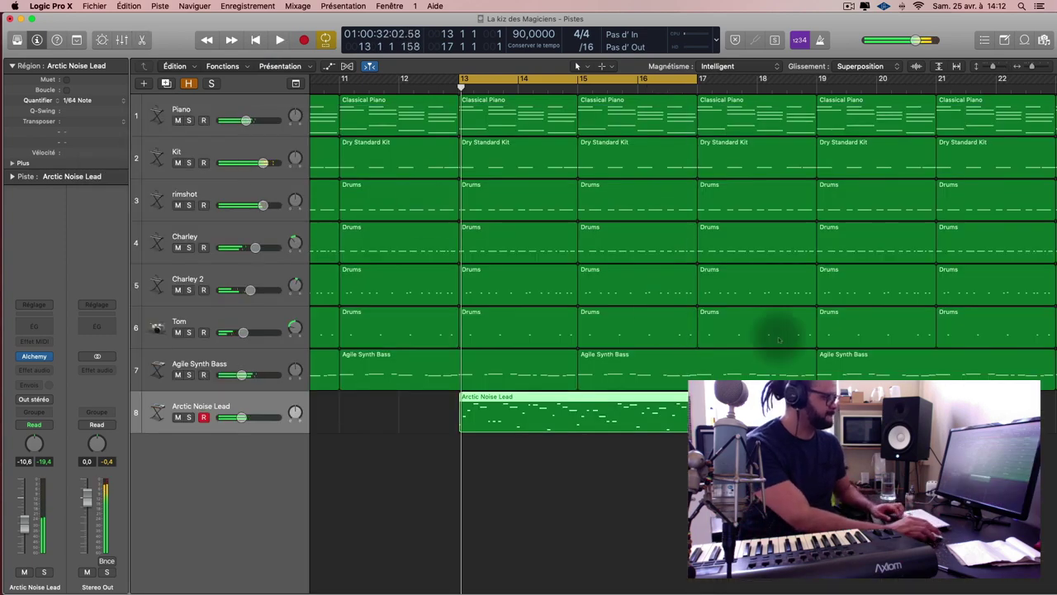
pyautogui.press('space')
# Pan the Arctic Noise Lead track to +14 and lower its volume to -13.2 dB while the loop plays
pyautogui.hotkey('alt', 'z')
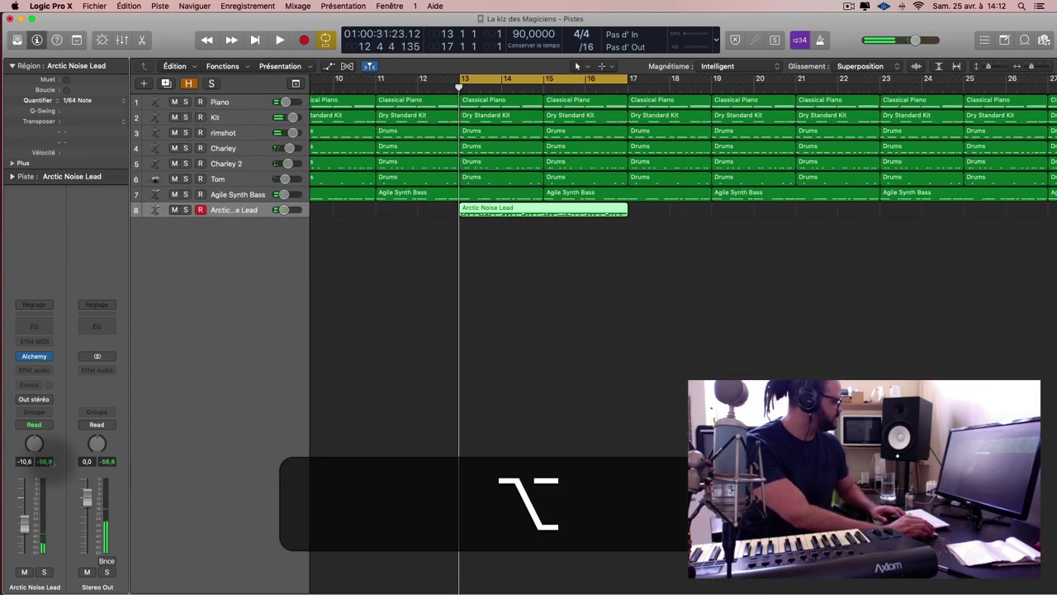
pyautogui.press('space')
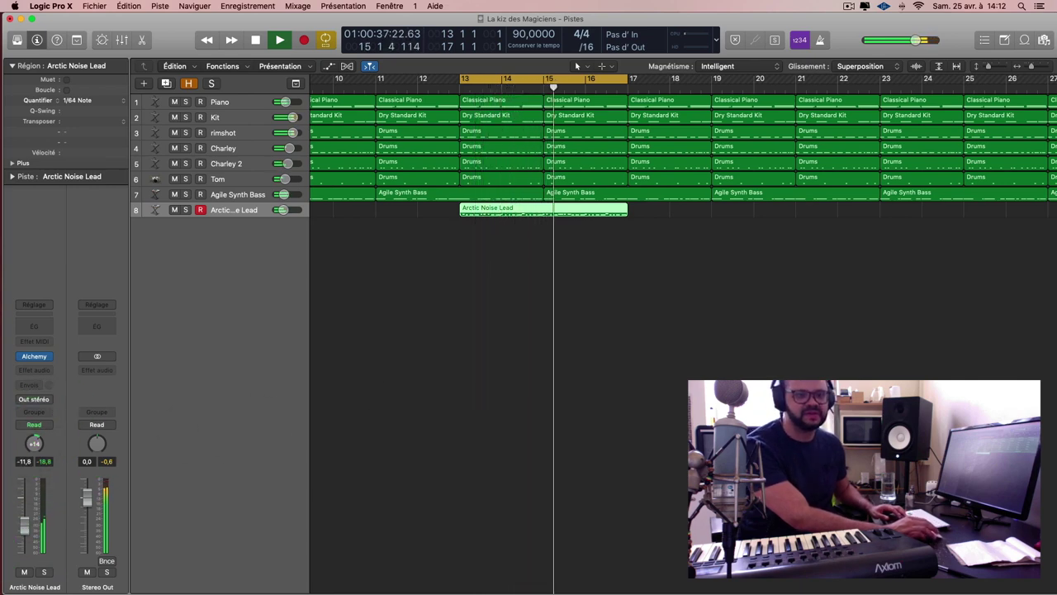
pyautogui.press('shift+super+a')
pyautogui.scroll(5, 646, 435)
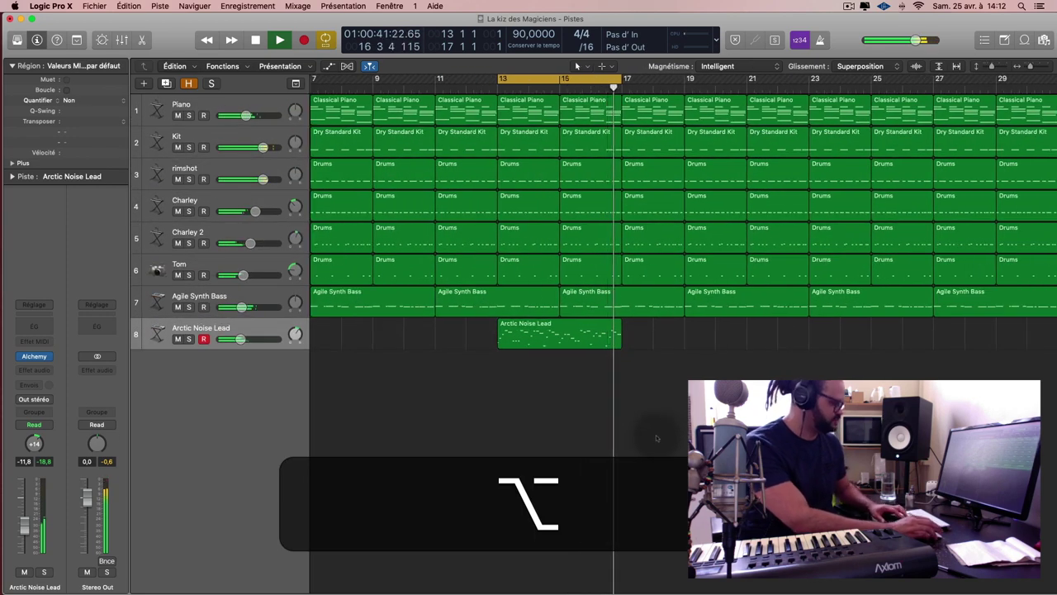
pyautogui.scroll(5, 649, 433)
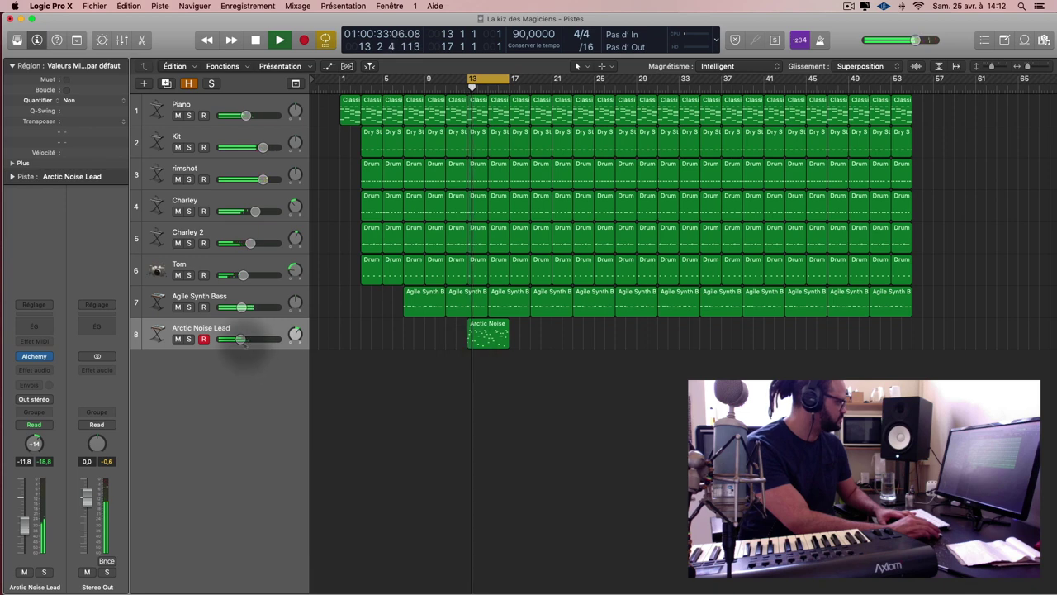
pyautogui.moveTo(241, 338); pyautogui.dragTo(237, 338)
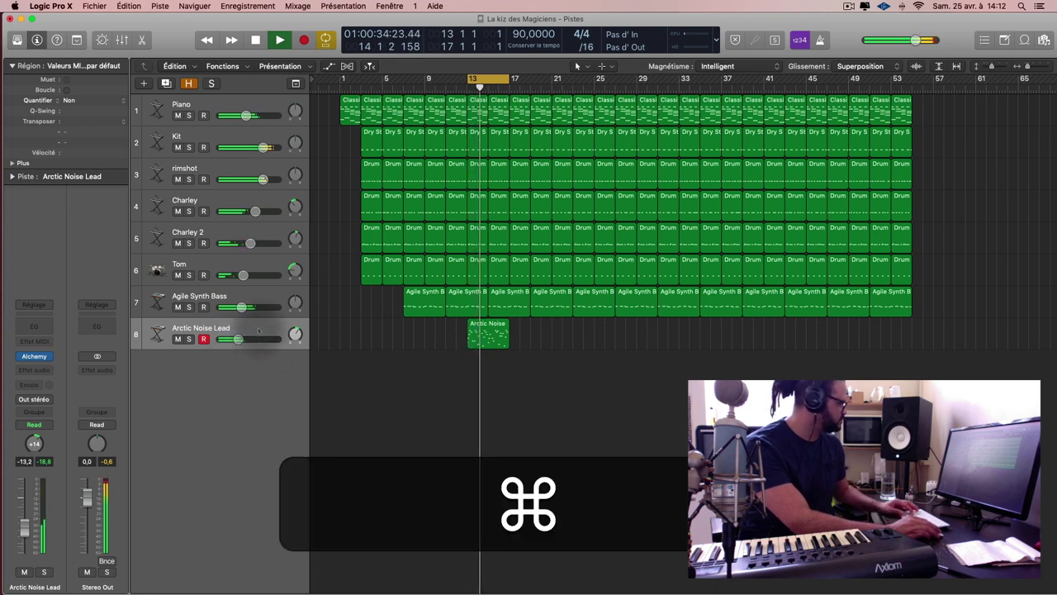
# Add a new track with duplicate settings below Arctic Noise Lead and clear its Alchemy instrument
pyautogui.press('super+d')
pyautogui.click(37, 356)
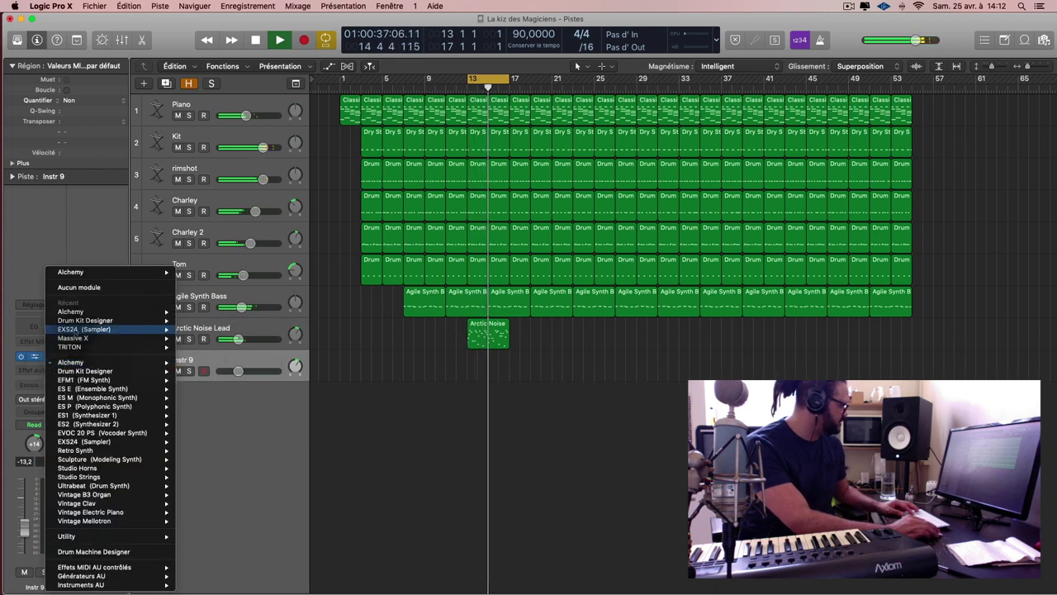
pyautogui.click(81, 287)
# Try Vintage Mellotron as the new track's instrument, declining the additional content download and closing its window
pyautogui.click(37, 356)
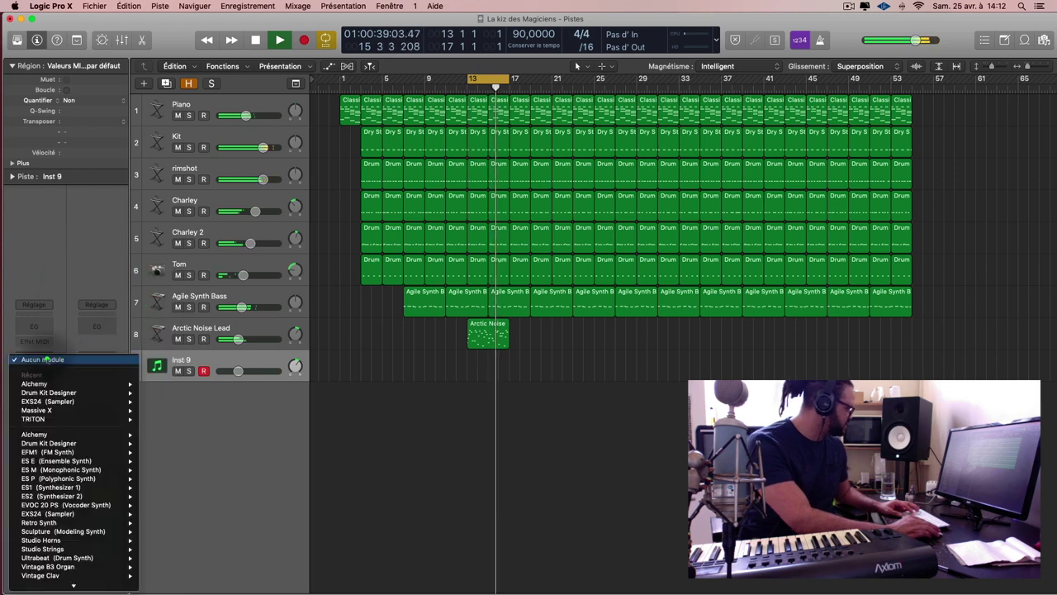
pyautogui.moveTo(93, 568)
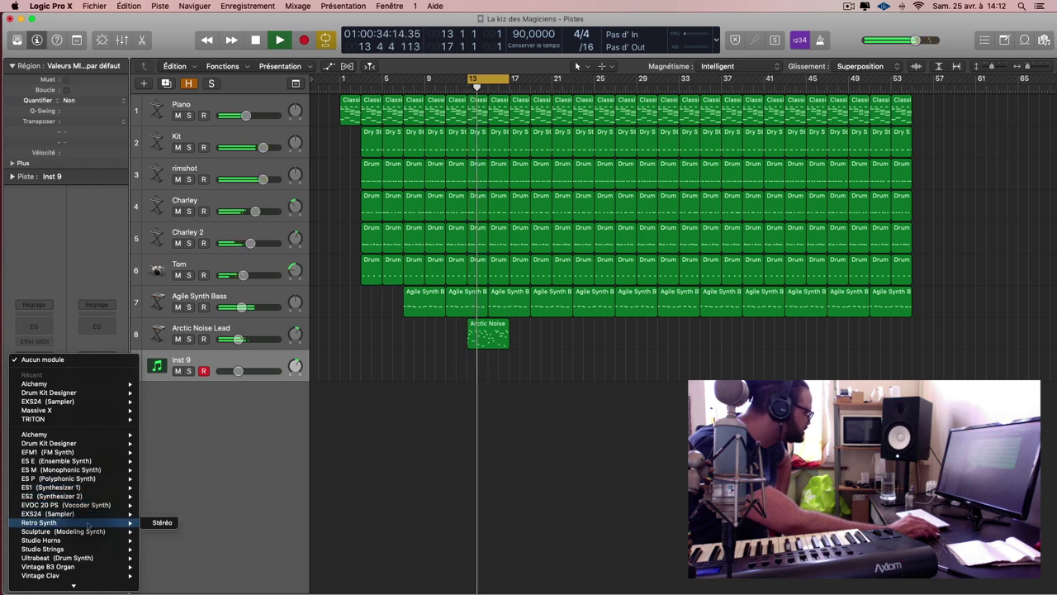
pyautogui.scroll(-3, 92, 568)
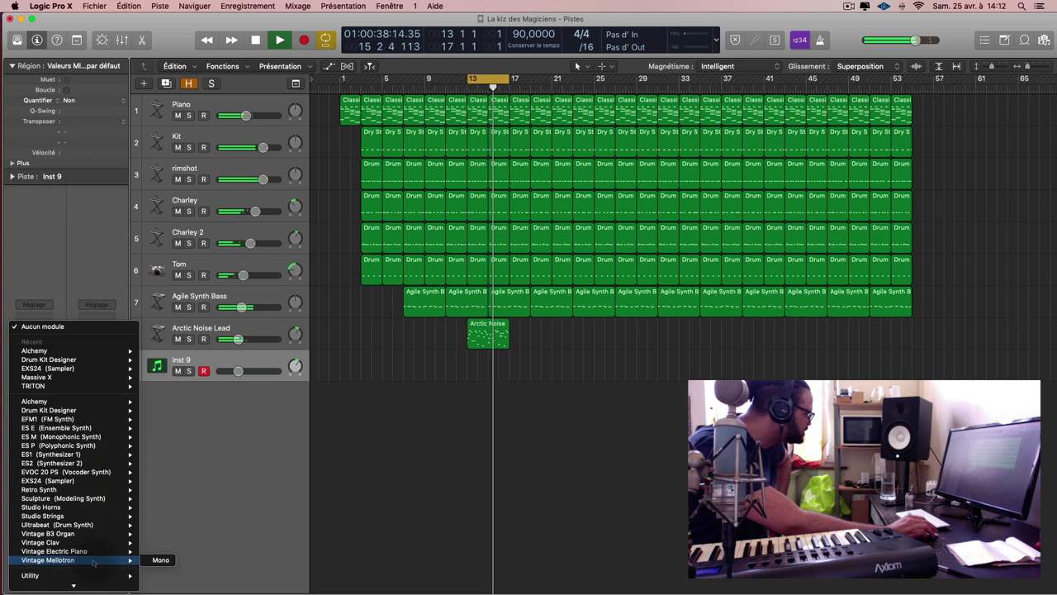
pyautogui.click(93, 560)
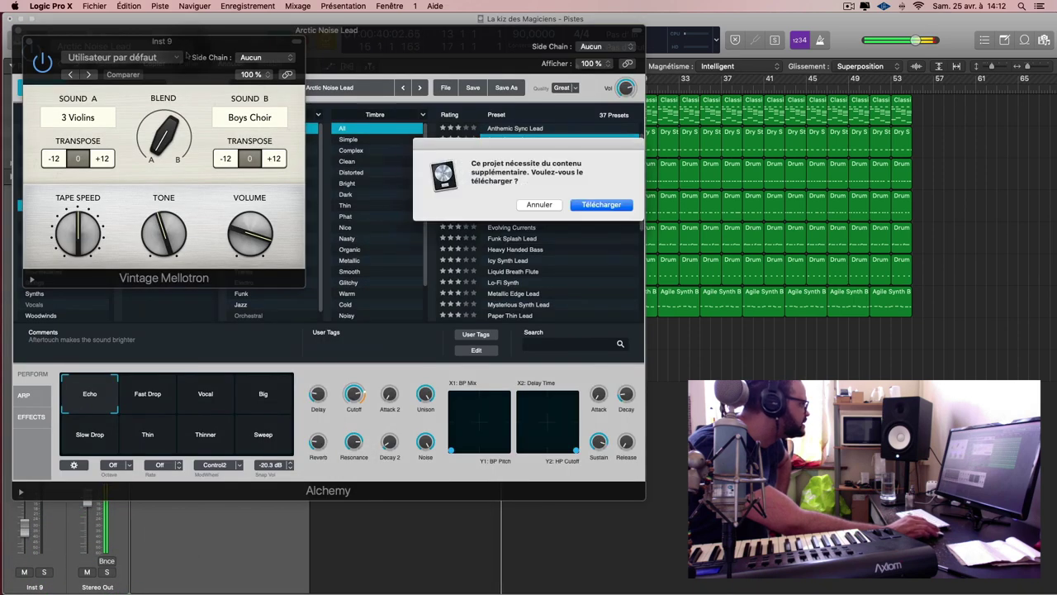
pyautogui.click(538, 201)
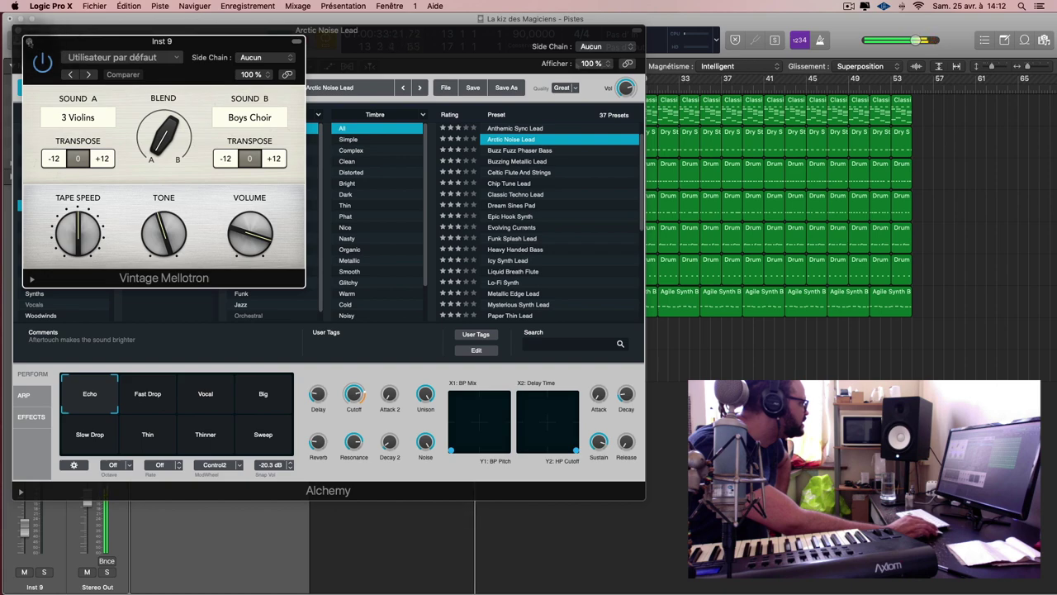
pyautogui.click(29, 41)
# Remove the Mellotron instrument, delete the new track, and undo back to the duplicated track with Alchemy
pyautogui.moveTo(52, 40); pyautogui.dragTo(503, 94)
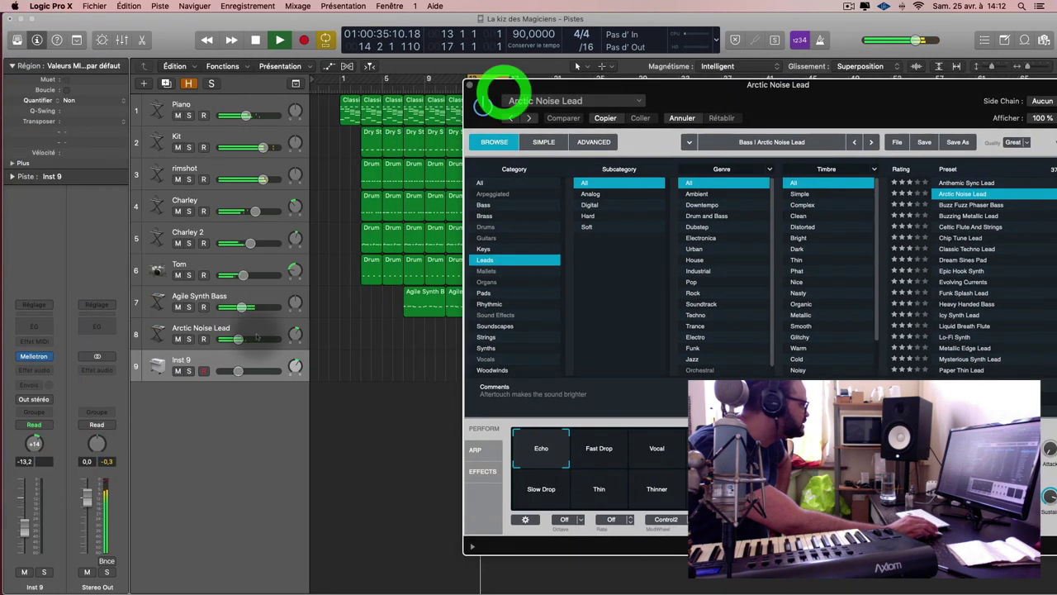
pyautogui.click(42, 356)
pyautogui.click(82, 281)
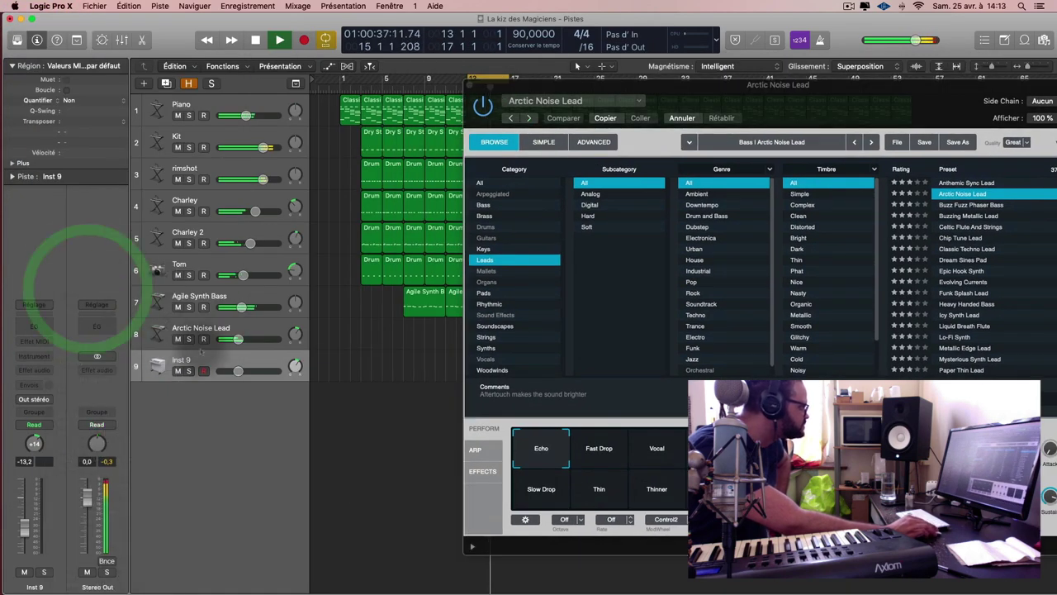
pyautogui.click(219, 366)
pyautogui.press('BackSpace')
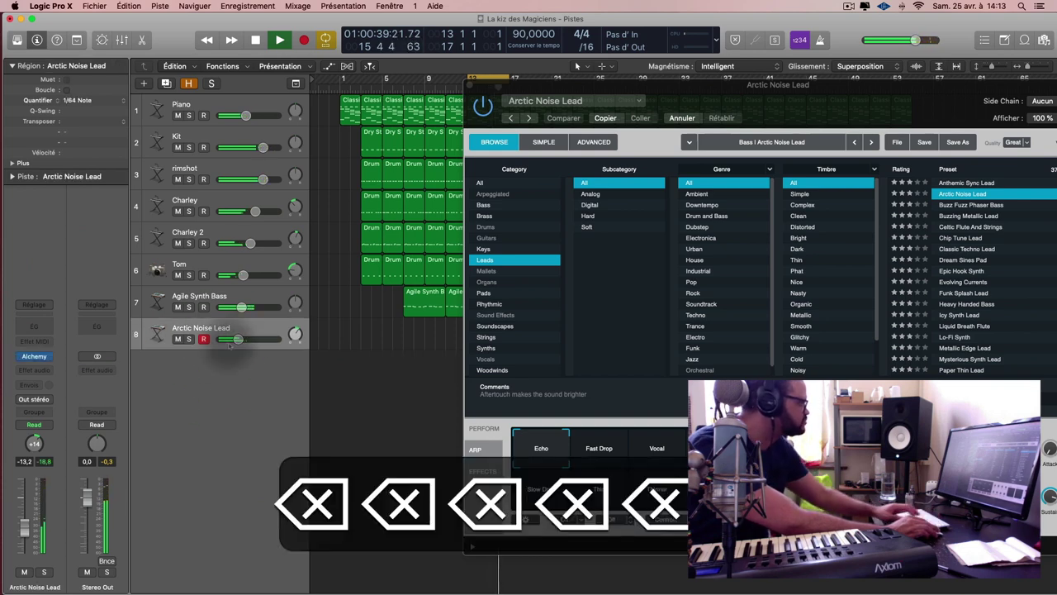
pyautogui.press('super+z')
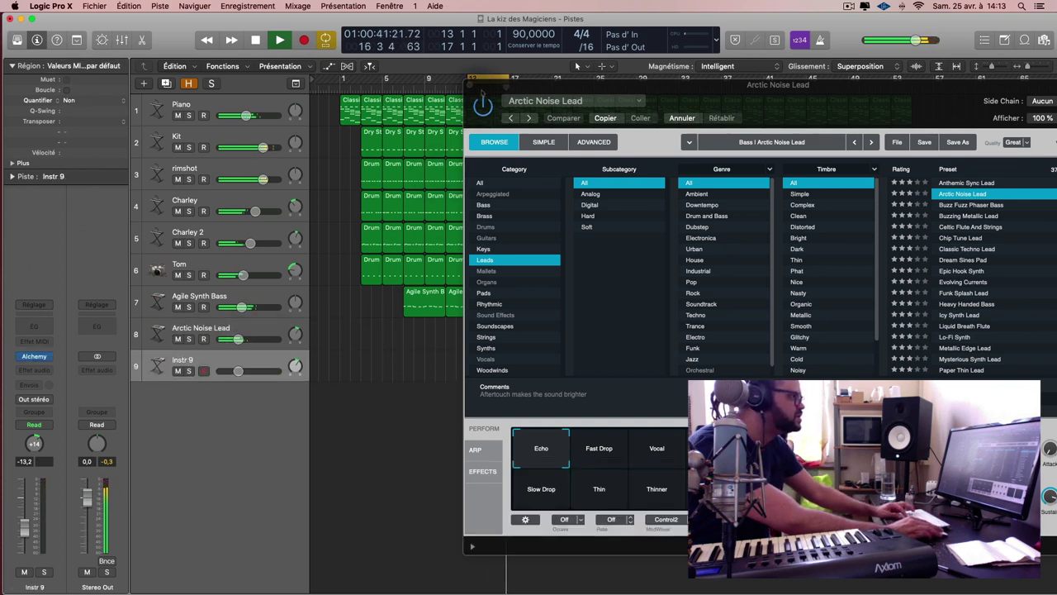
# Close the Arctic Noise Lead plug-in window, stop playback and open Alchemy on the duplicated track
pyautogui.click(474, 85)
pyautogui.press('space')
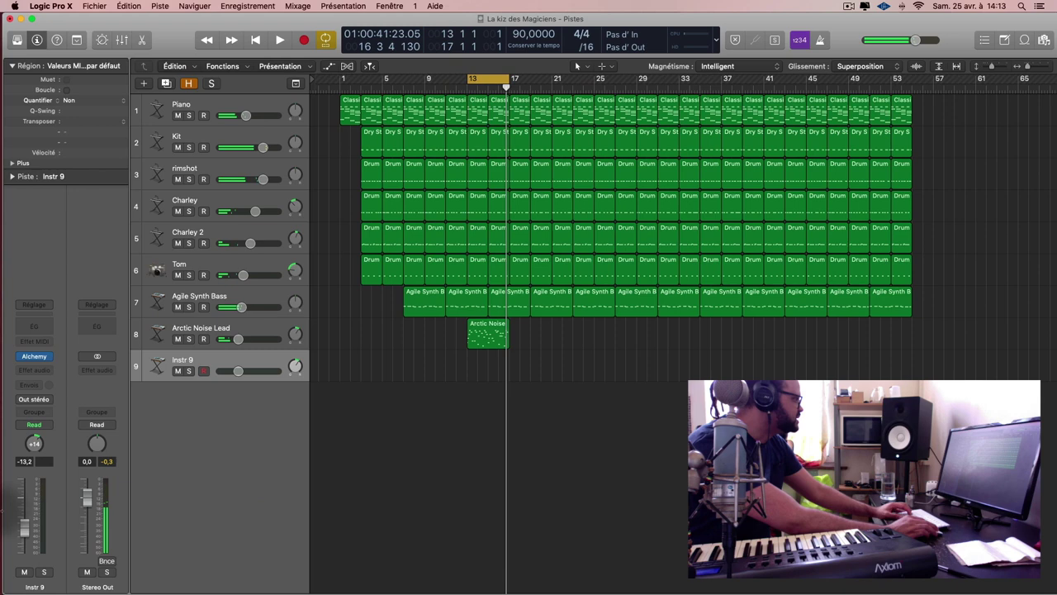
pyautogui.click(41, 359)
pyautogui.click(94, 219)
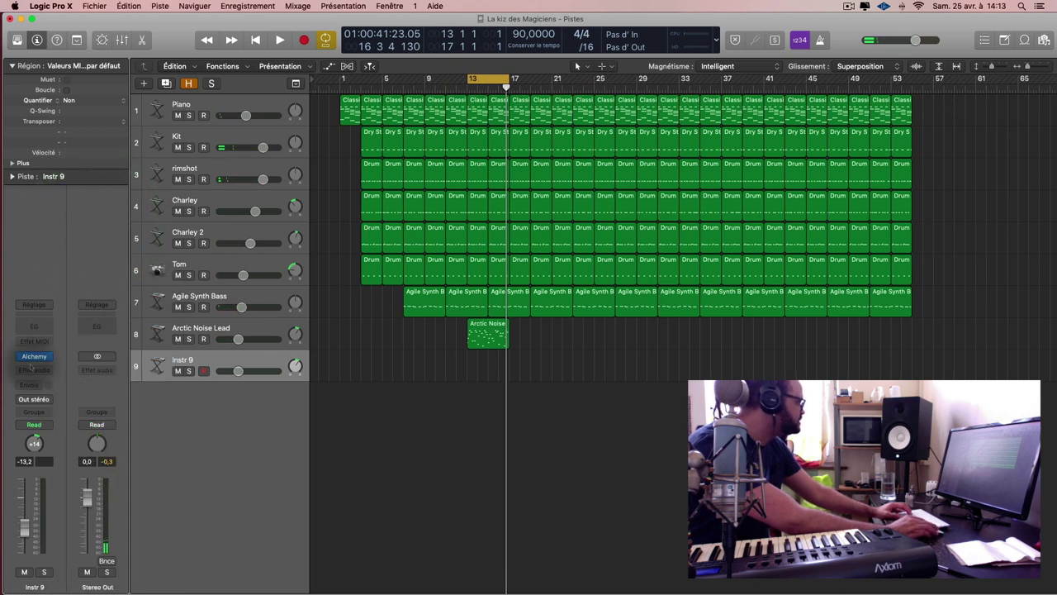
pyautogui.click(33, 358)
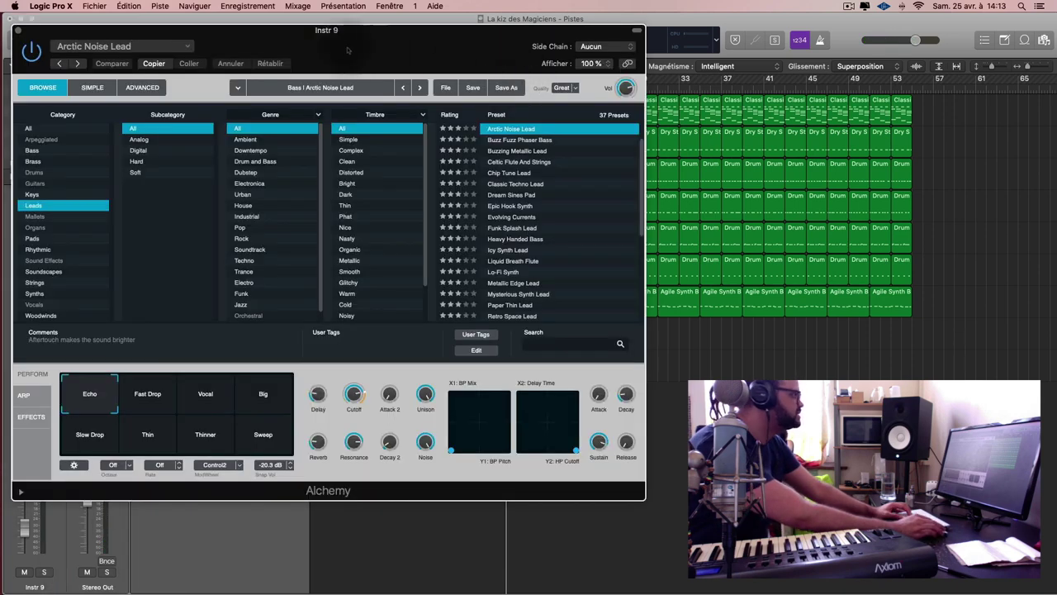
pyautogui.click(177, 46)
pyautogui.click(427, 43)
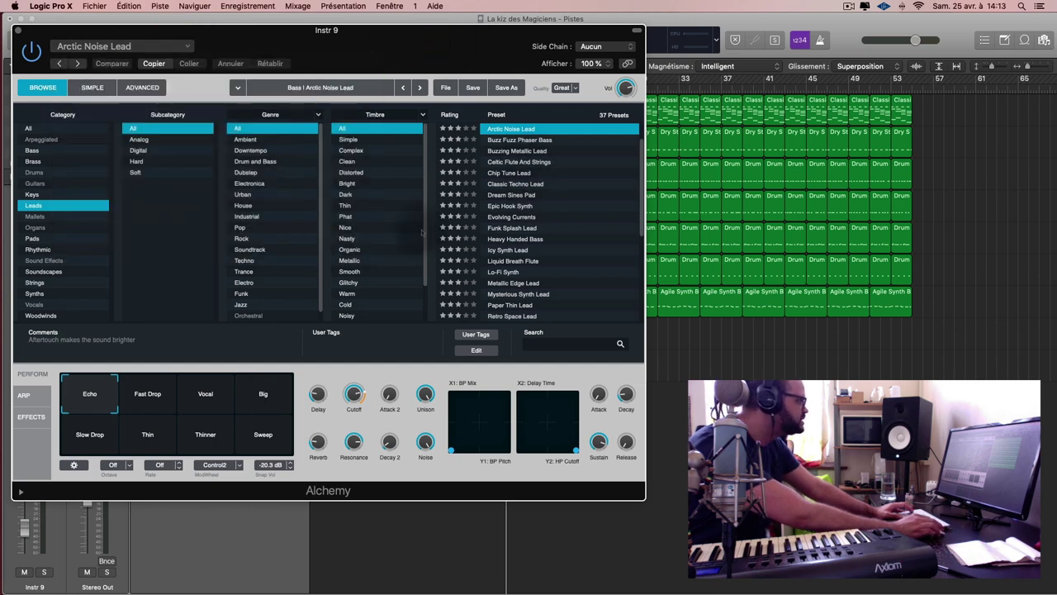
# Filter Alchemy's presets to the Guitars category and load Ambient Guitar Landscape
pyautogui.click(64, 209)
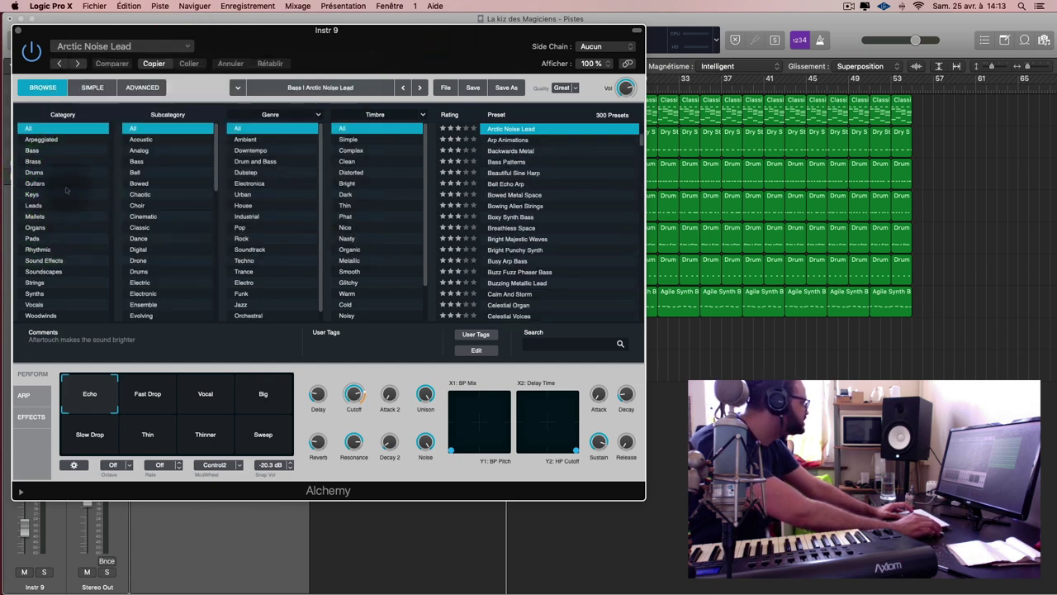
pyautogui.click(54, 184)
pyautogui.click(508, 129)
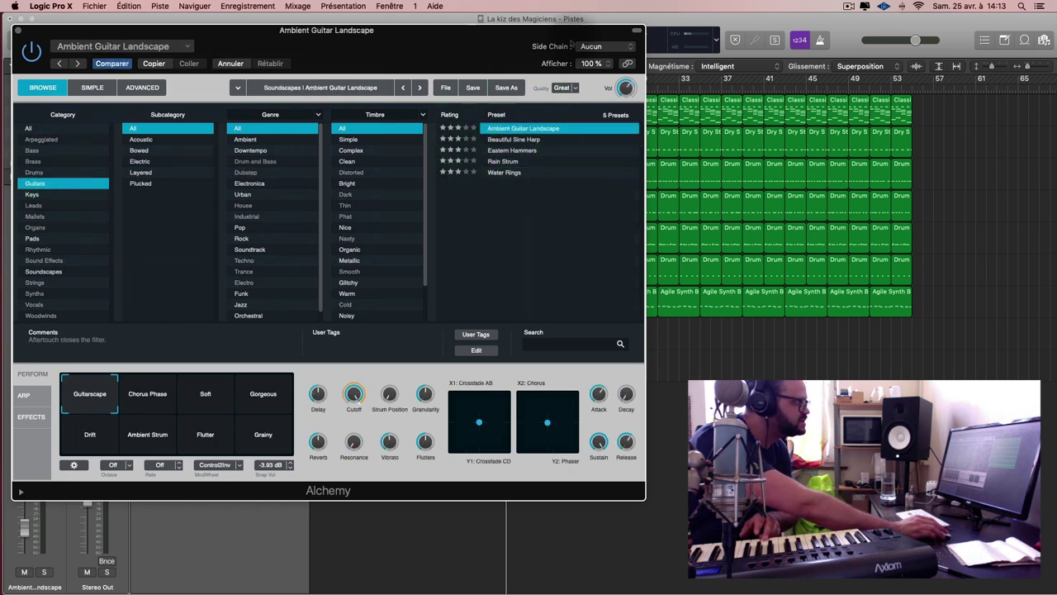
# Audition Beautiful Sine Harp, Eastern Hammers and Rain Strum, keeping Rain Strum loaded, and raise the track's volume to -4.3 dB
pyautogui.moveTo(492, 30); pyautogui.dragTo(661, 131)
pyautogui.click(709, 241)
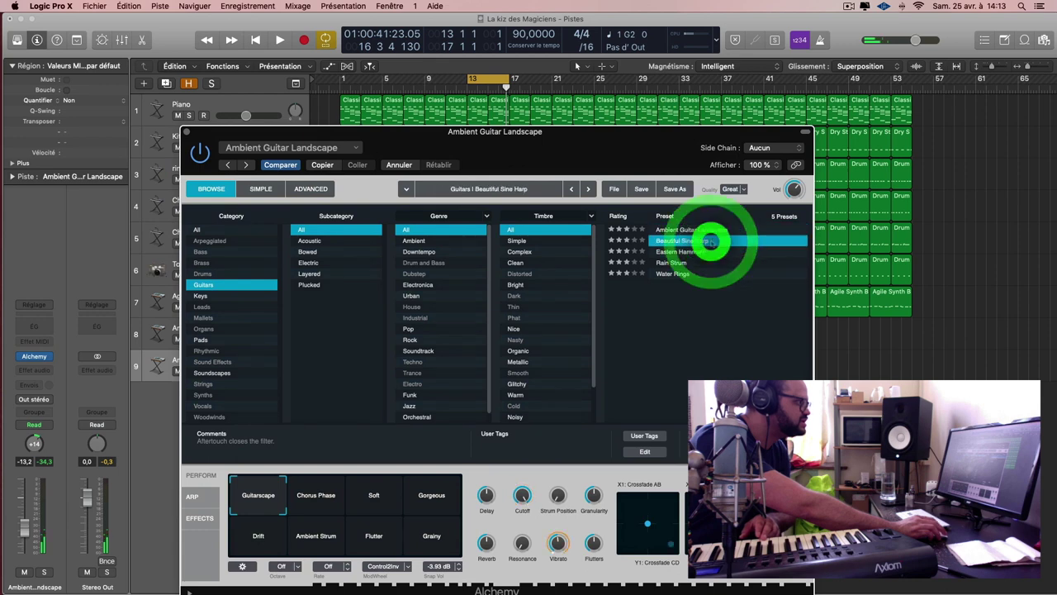
pyautogui.click(685, 251)
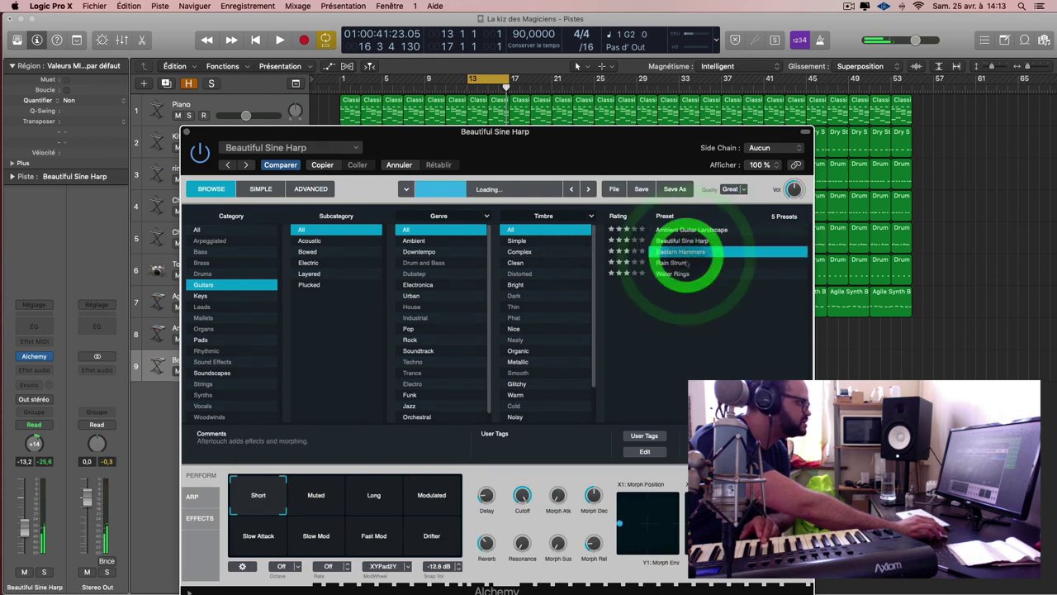
pyautogui.click(683, 263)
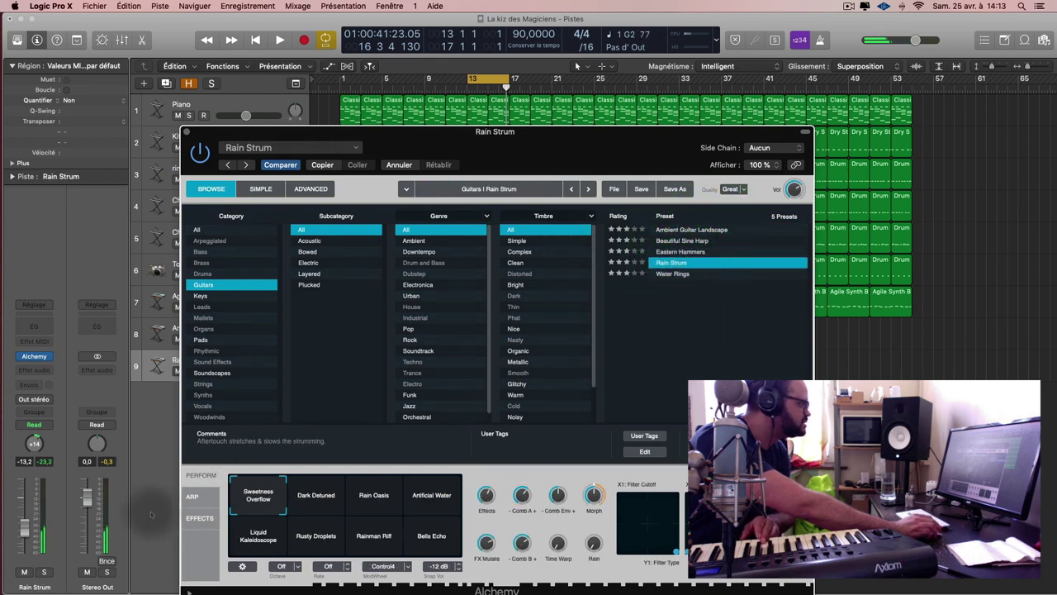
pyautogui.moveTo(25, 529); pyautogui.dragTo(27, 500)
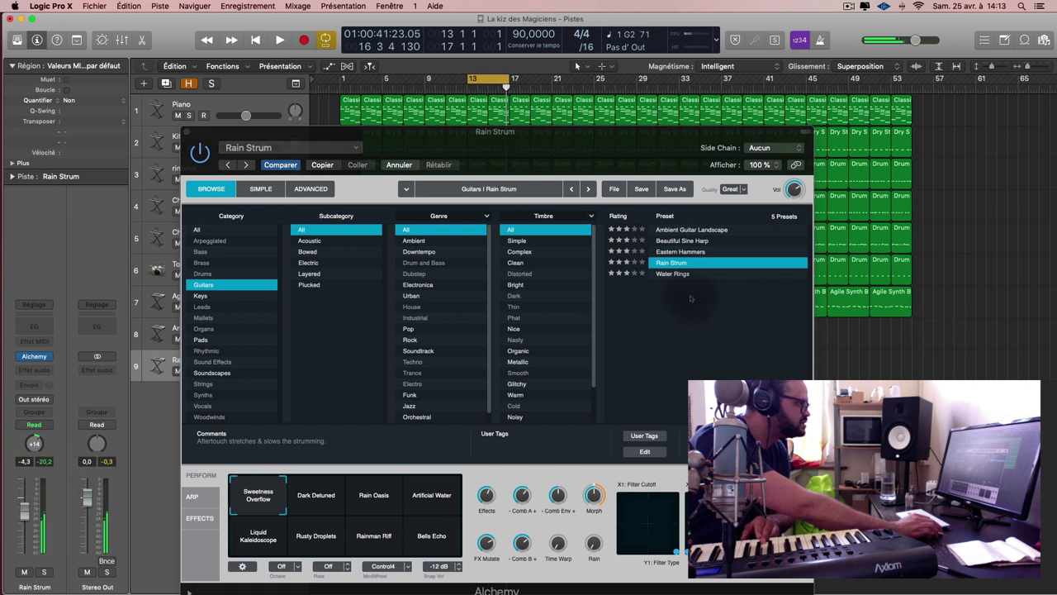
# Audition Alchemy's Water Rings preset against Beautiful Sine Harp, alternating between the two sounds
pyautogui.click(709, 274)
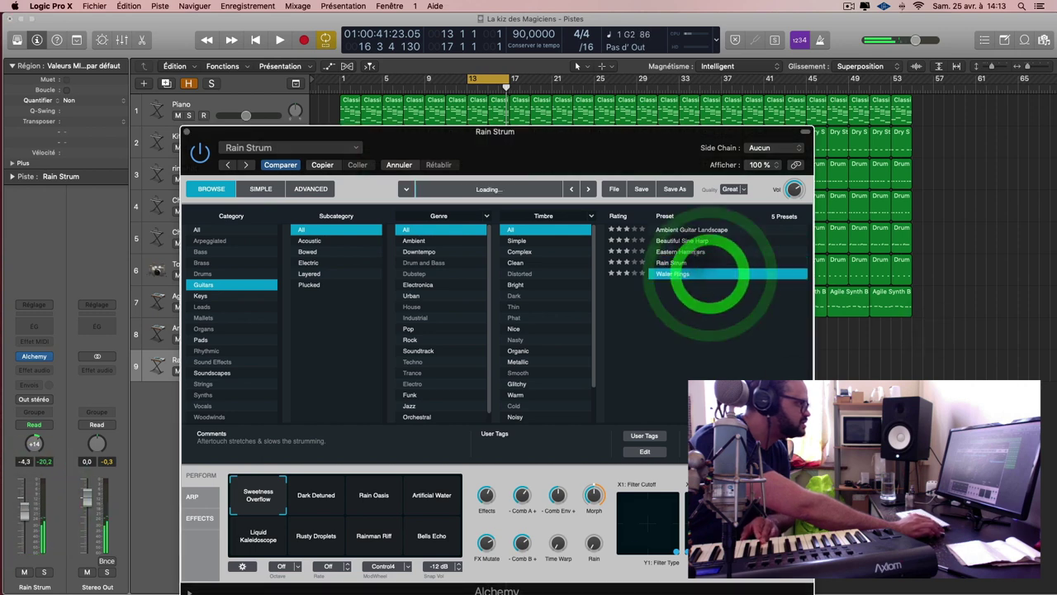
pyautogui.click(704, 240)
pyautogui.click(691, 274)
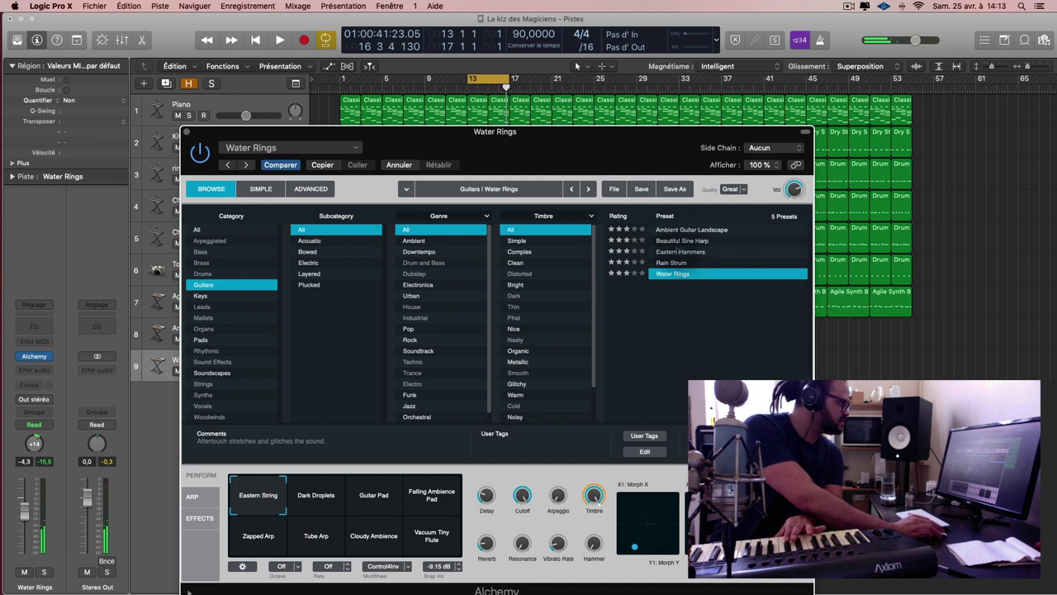
pyautogui.click(682, 241)
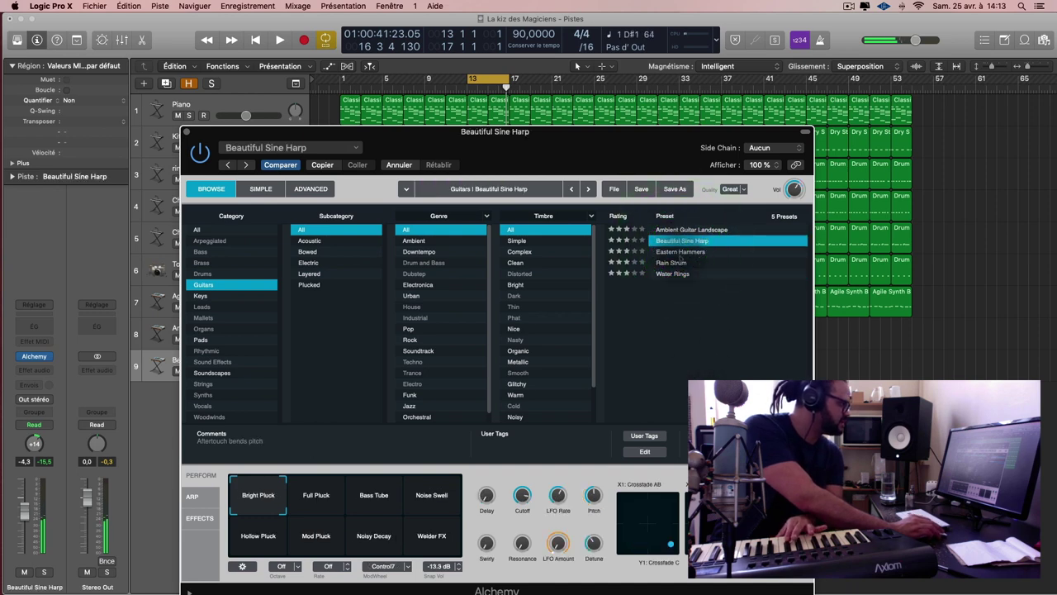
pyautogui.click(689, 273)
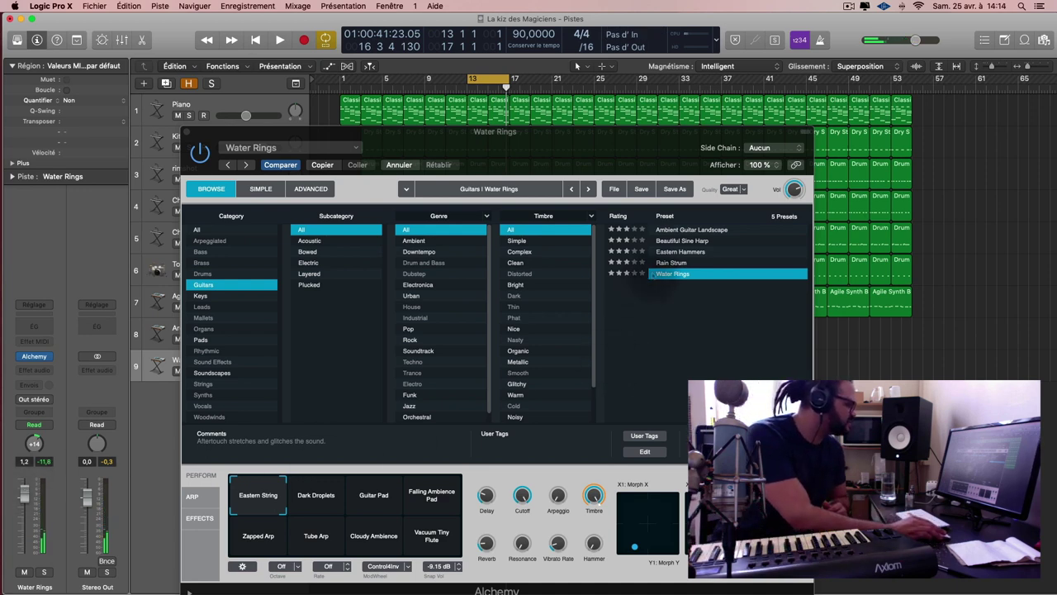
pyautogui.click(692, 240)
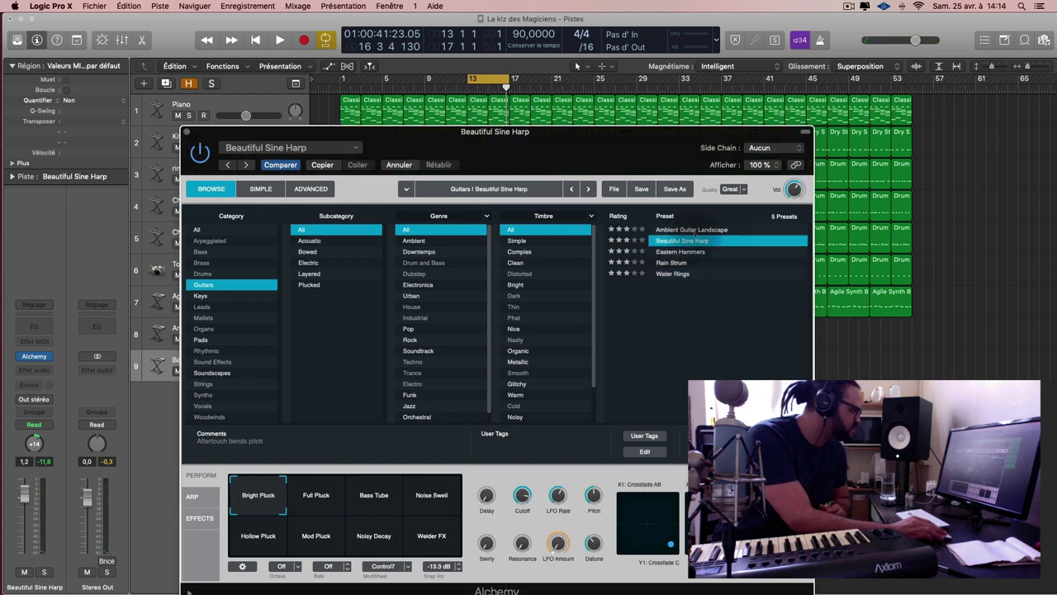
pyautogui.click(693, 273)
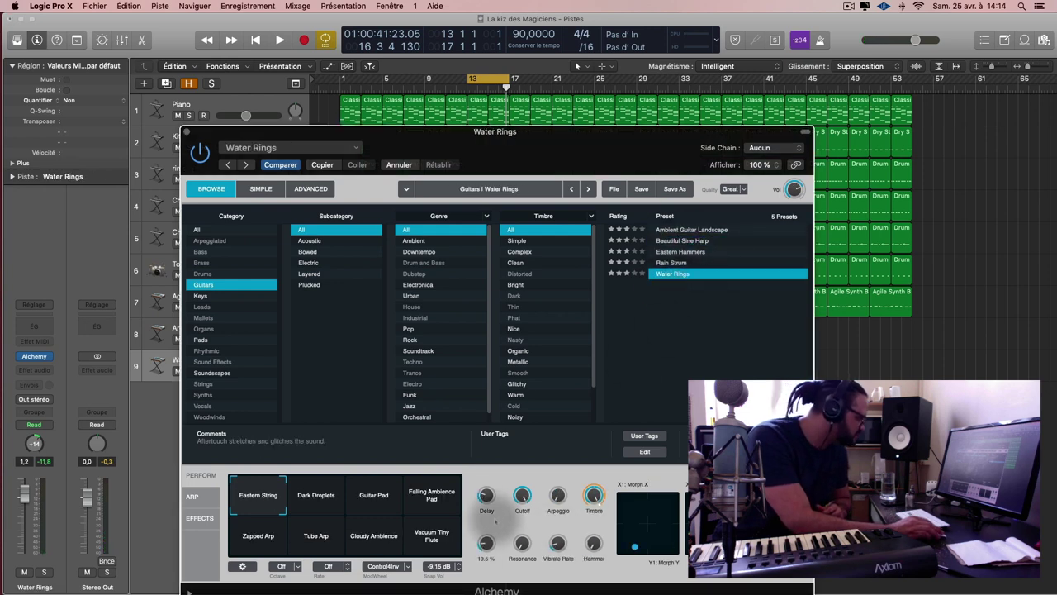
# Try Water Rings' Guitar Pad snapshot, load Beautiful Sine Harp instead, and set the track's volume to 1.3 dB
pyautogui.click(380, 497)
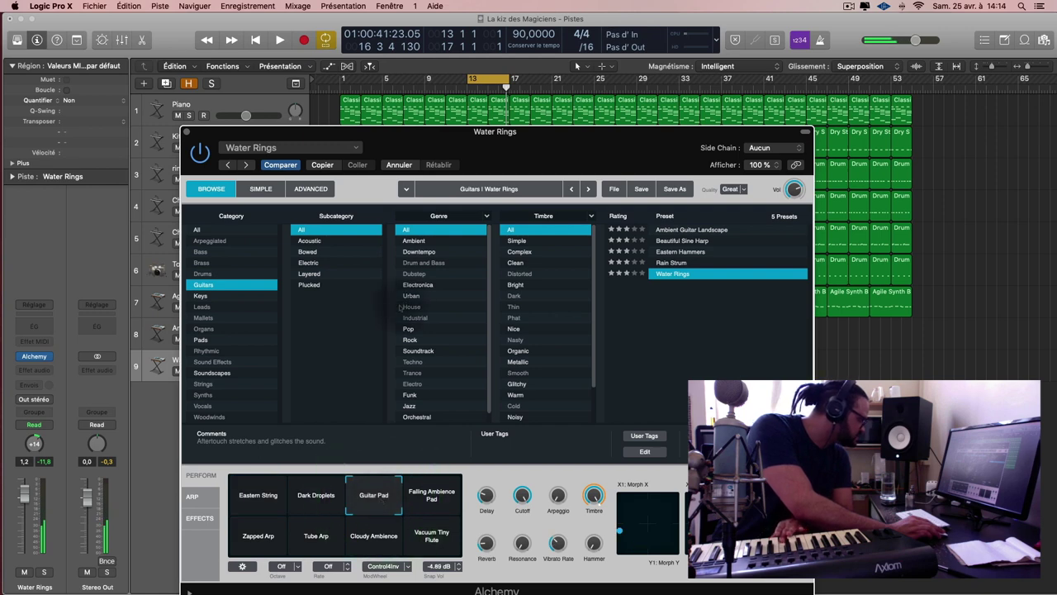
pyautogui.click(690, 241)
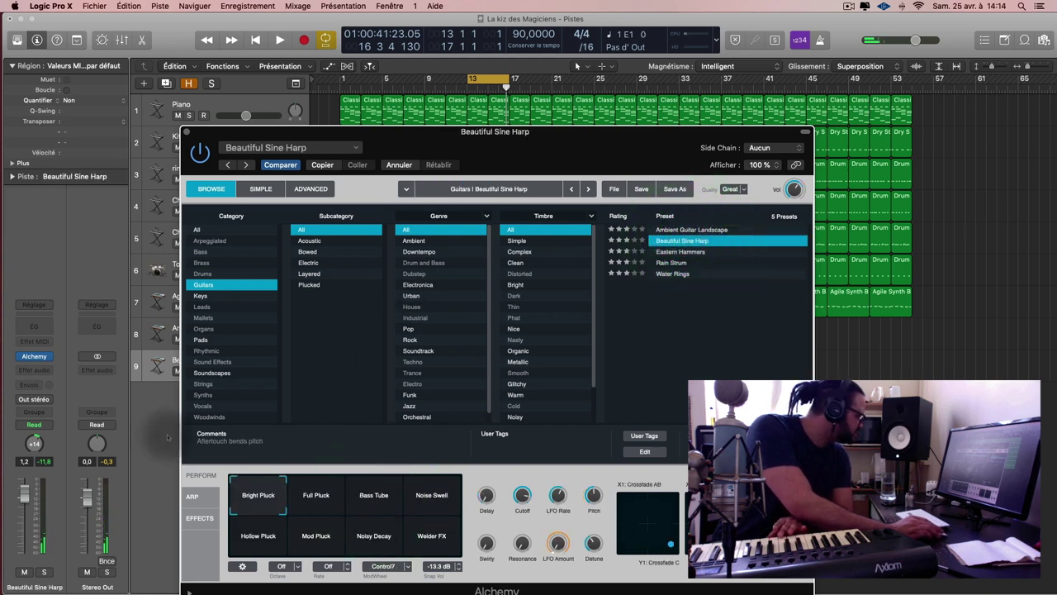
pyautogui.click(33, 493)
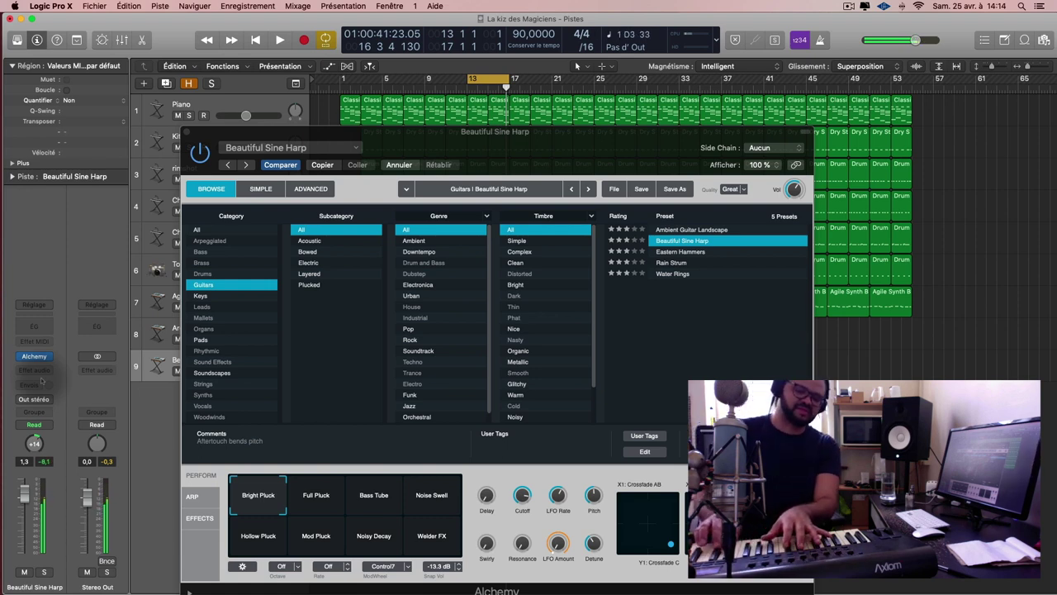
# Close Alchemy, play the arrangement, mute Arctic Noise Lead and lower Beautiful Sine Harp to -5.0 dB before stopping
pyautogui.press('super+w')
pyautogui.press('space')
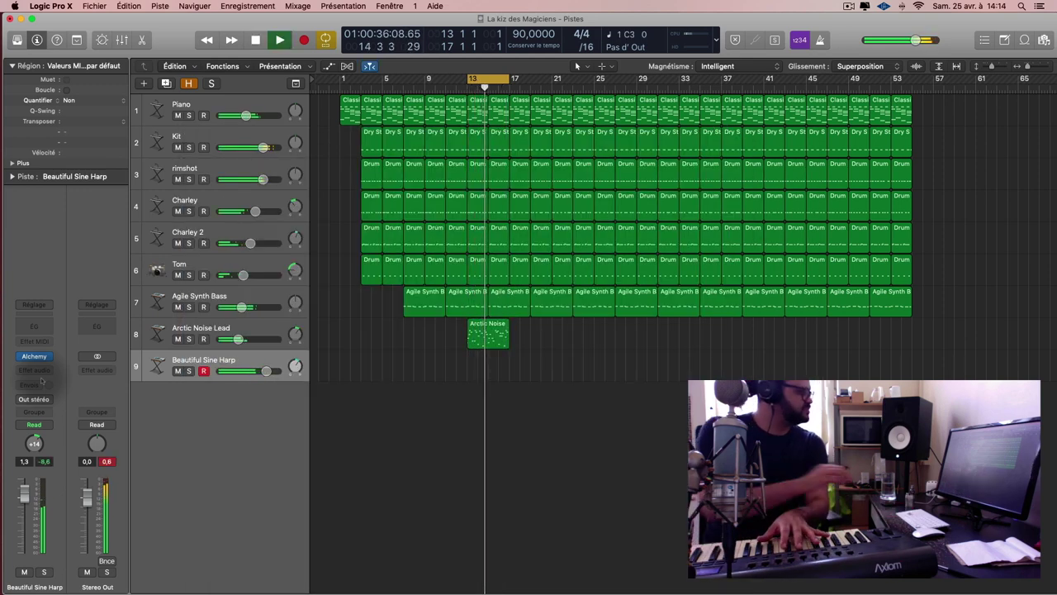
pyautogui.click(176, 338)
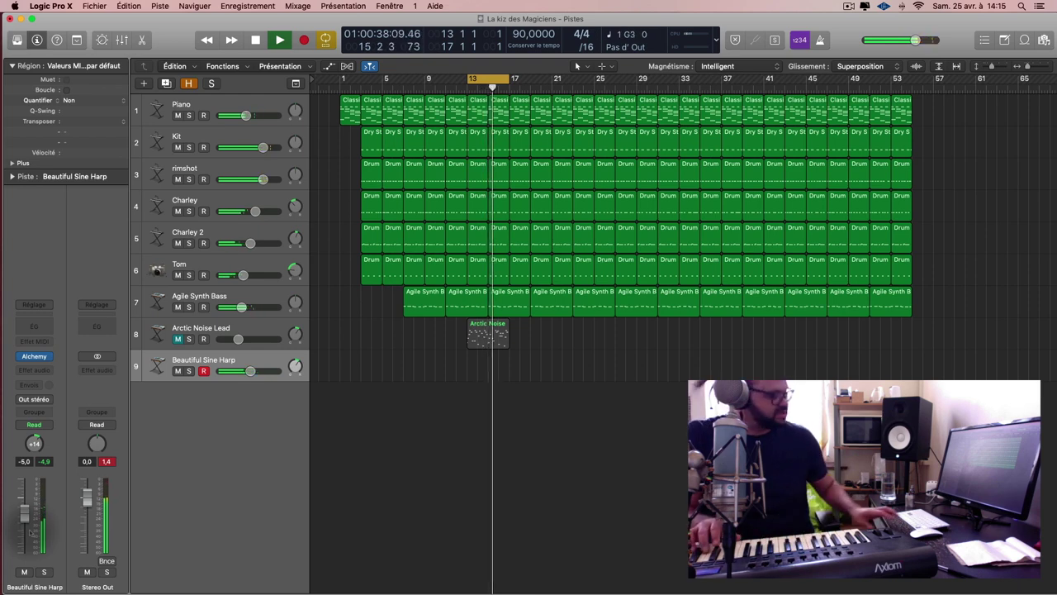
pyautogui.press('space')
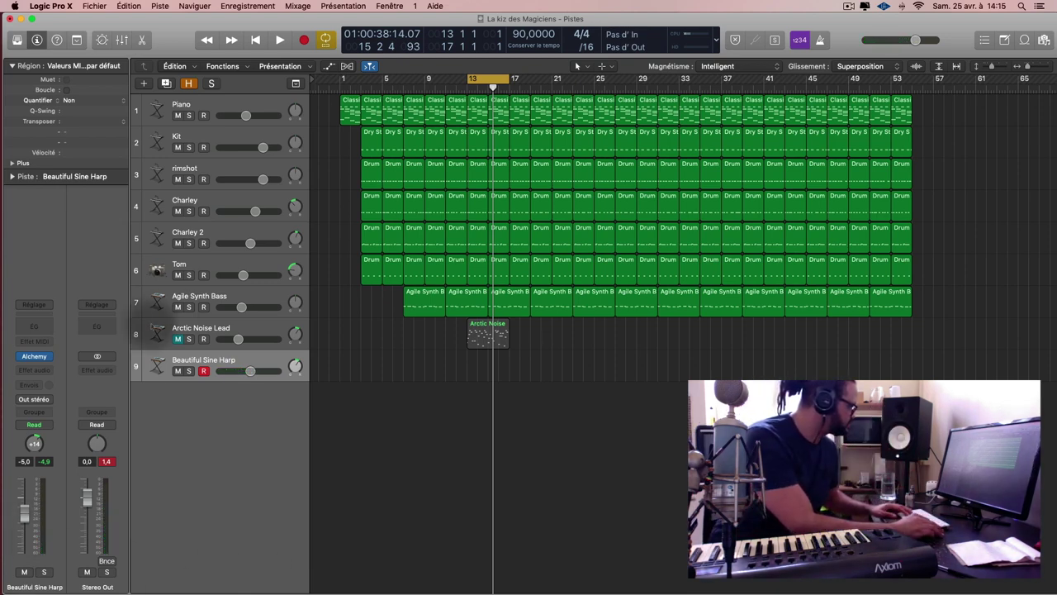
# Solo the Beautiful Sine Harp track, extend the cycle range to bar 21 and rehearse the part over playback
pyautogui.click(189, 371)
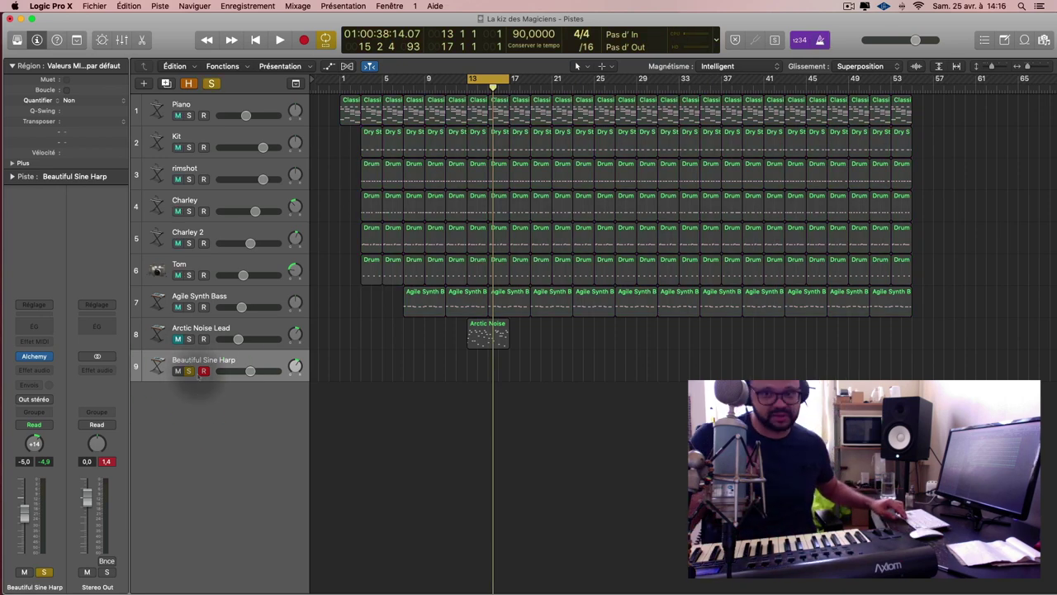
pyautogui.press('space')
pyautogui.press('space')
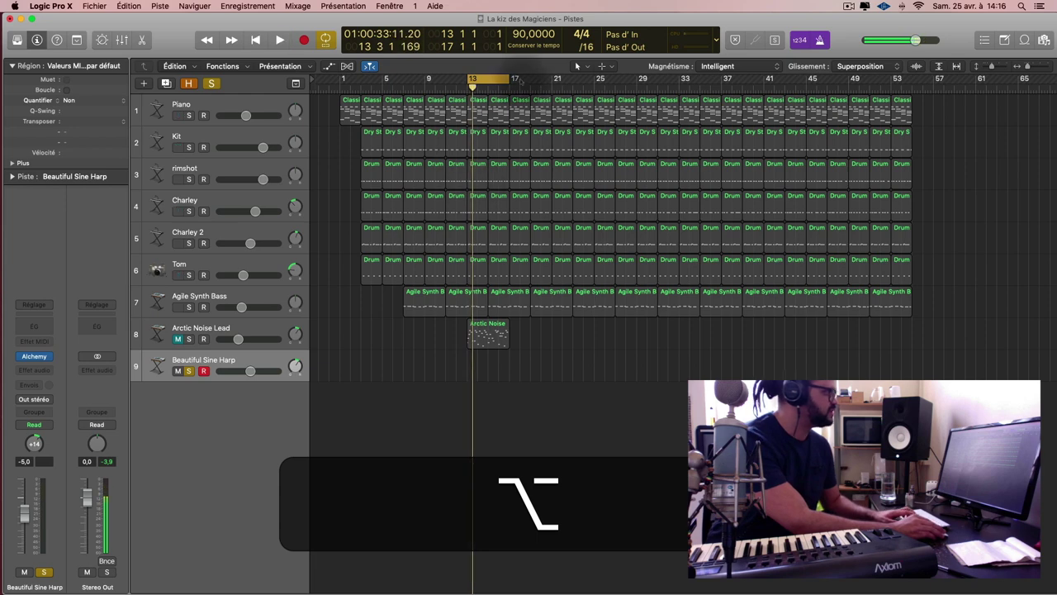
pyautogui.moveTo(509, 79); pyautogui.dragTo(554, 80)
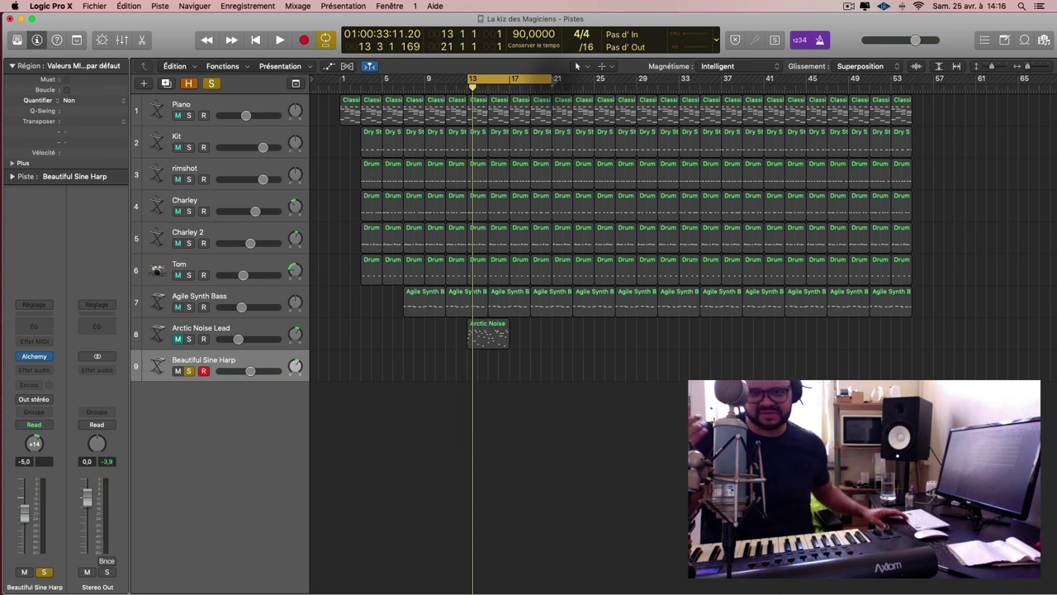
pyautogui.press('space')
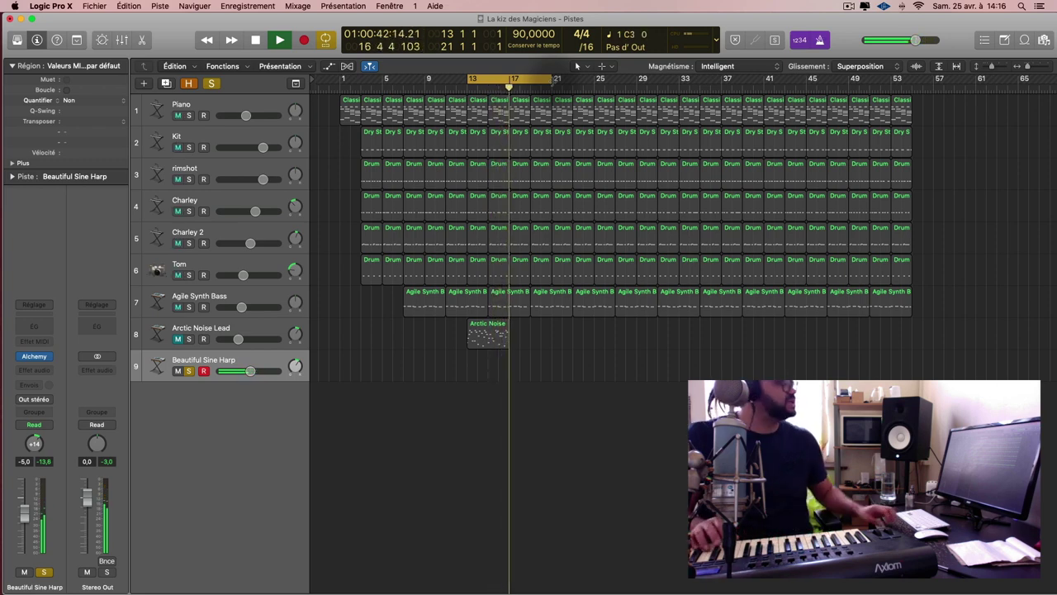
pyautogui.press('space')
# Record a two-bar phrase on Beautiful Sine Harp from bar 13, quantize its region to 1/16 Note and play it back
pyautogui.press('r')
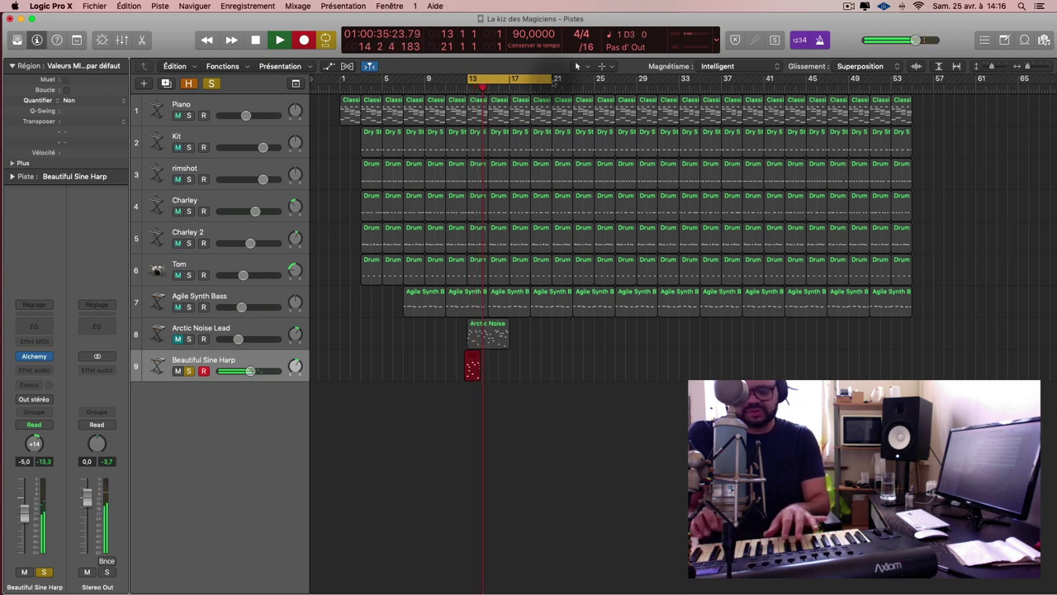
pyautogui.press('space')
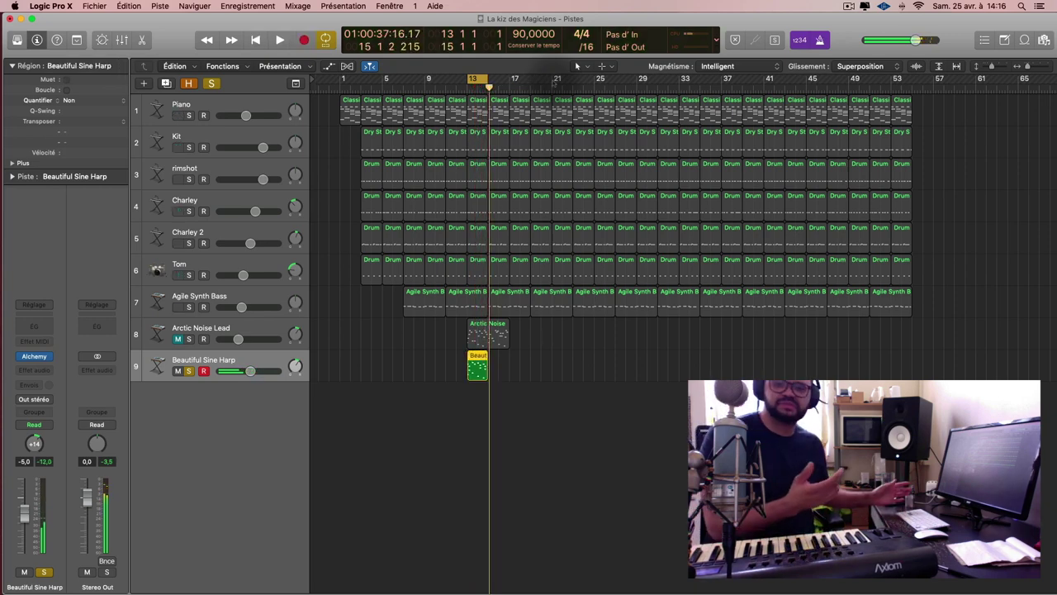
pyautogui.scroll(5, 618, 146)
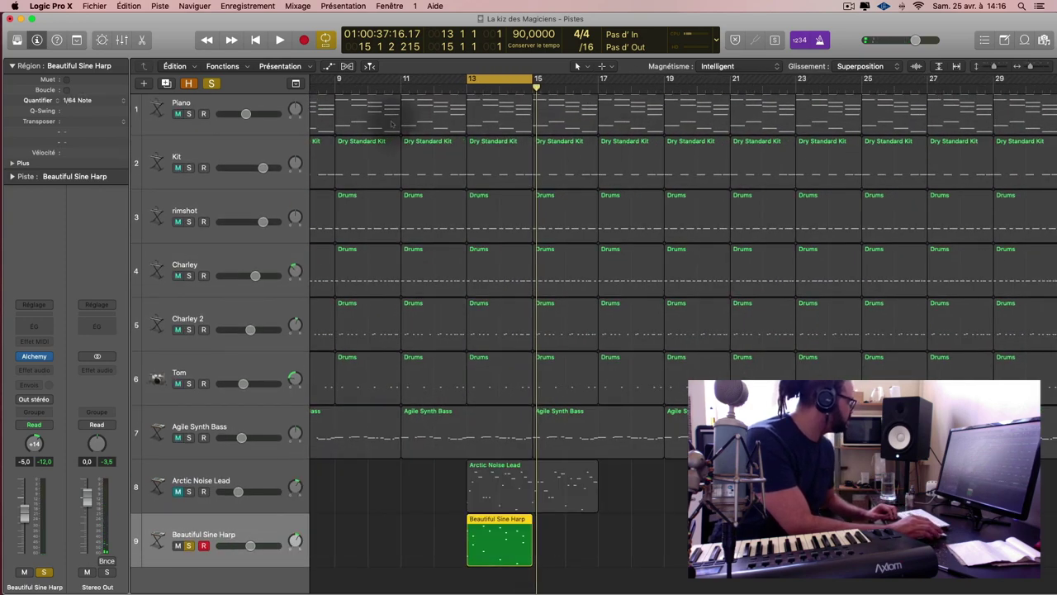
pyautogui.click(97, 103)
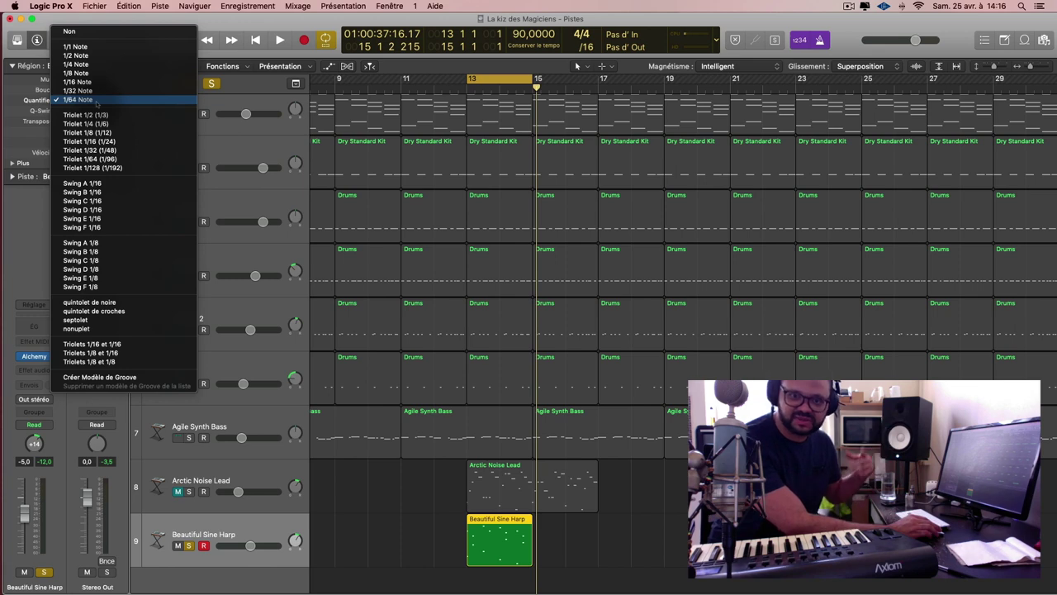
pyautogui.click(98, 82)
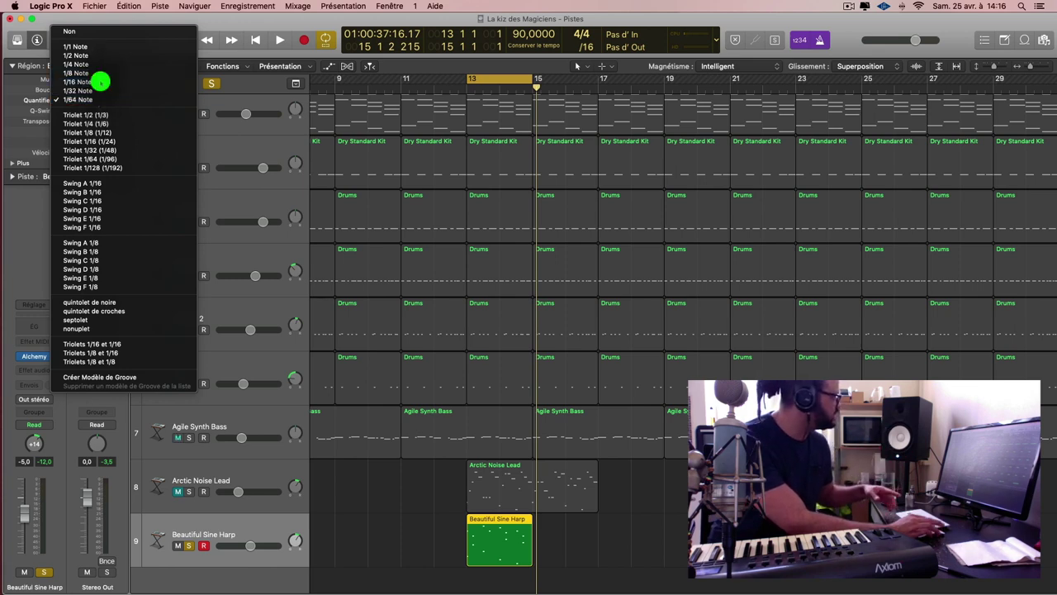
pyautogui.press('space')
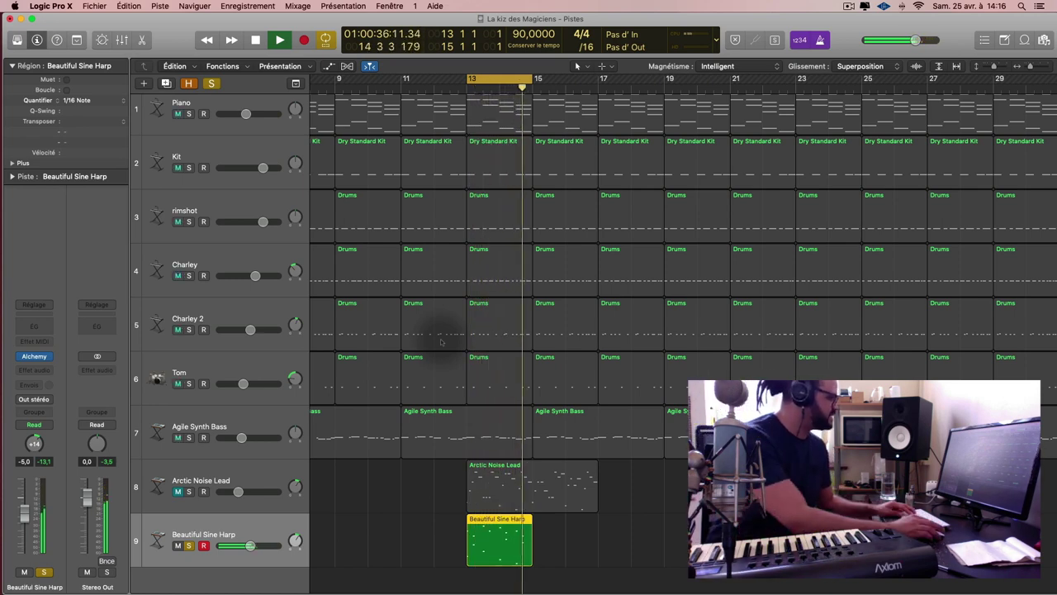
# Move the Beautiful Sine Harp region to bar 7 and repeat it up to bar 41
pyautogui.scroll(-10, 542, 351)
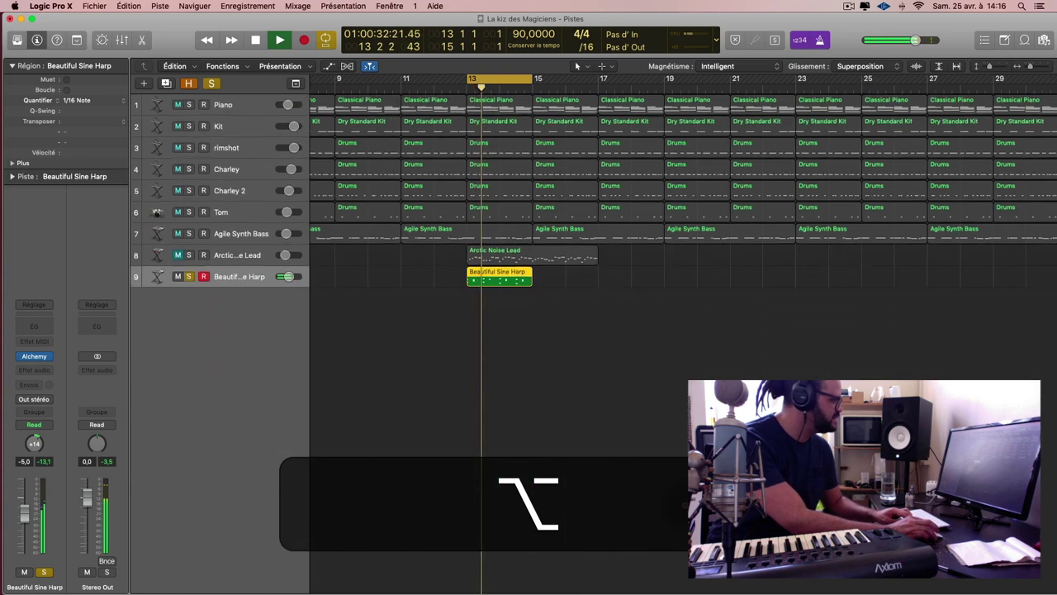
pyautogui.moveTo(529, 317); pyautogui.dragTo(361, 266)
pyautogui.press('super+u')
pyautogui.press('super+r')
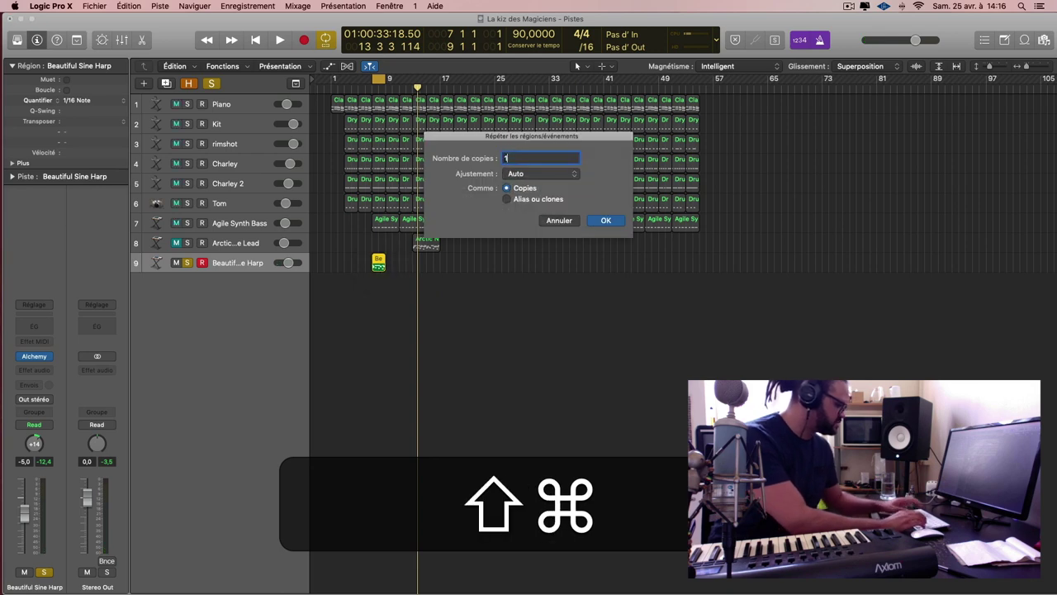
pyautogui.press('Return')
pyautogui.press('super+u')
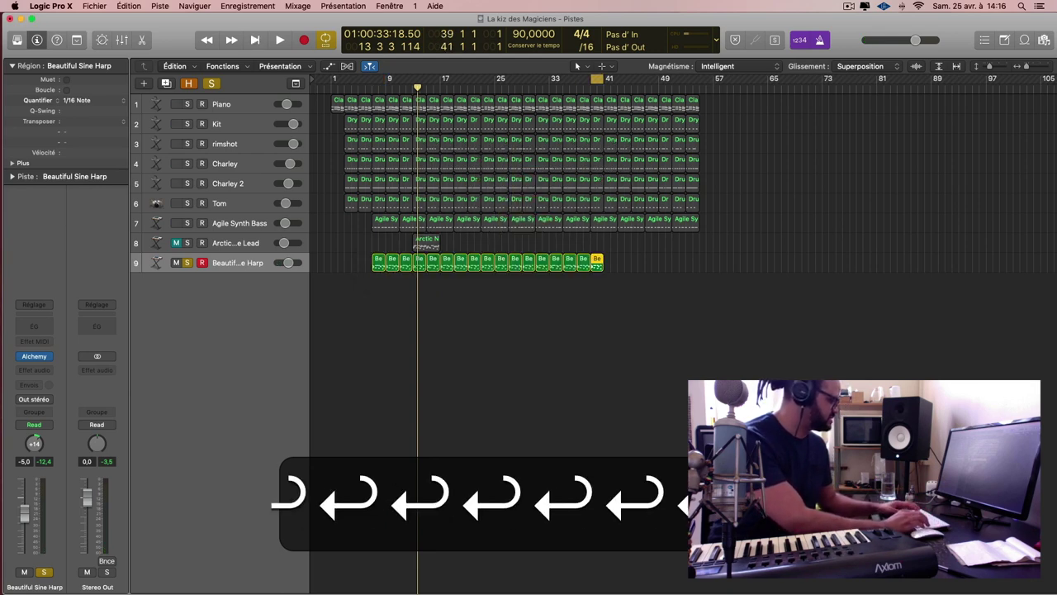
# Add 8 more copies of the last harp region, fit the cycle range to all harp regions and start playback
pyautogui.press('super+r')
pyautogui.write('8')
pyautogui.press('Return')
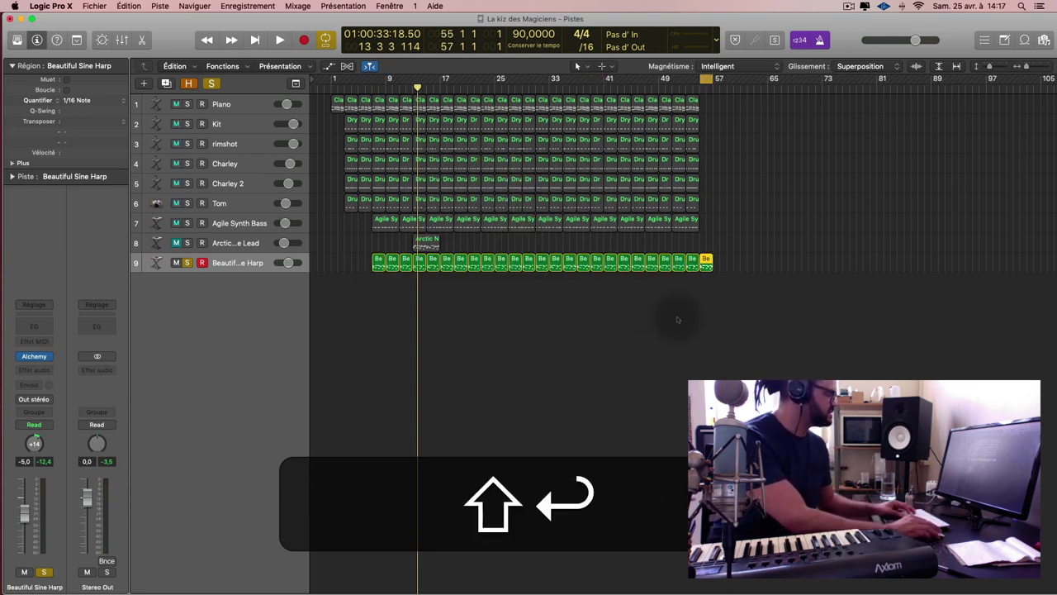
pyautogui.press('super+u')
pyautogui.press('space')
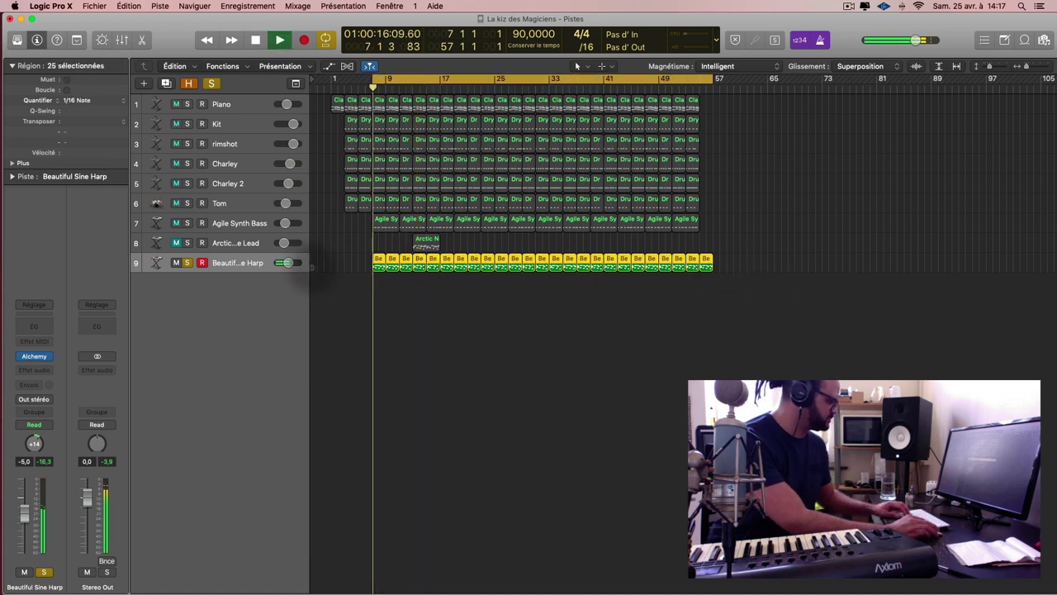
# Check the mixer during playback, lower the Beautiful Sine Harp track's volume to -15.6 dB and replay the part
pyautogui.press('x')
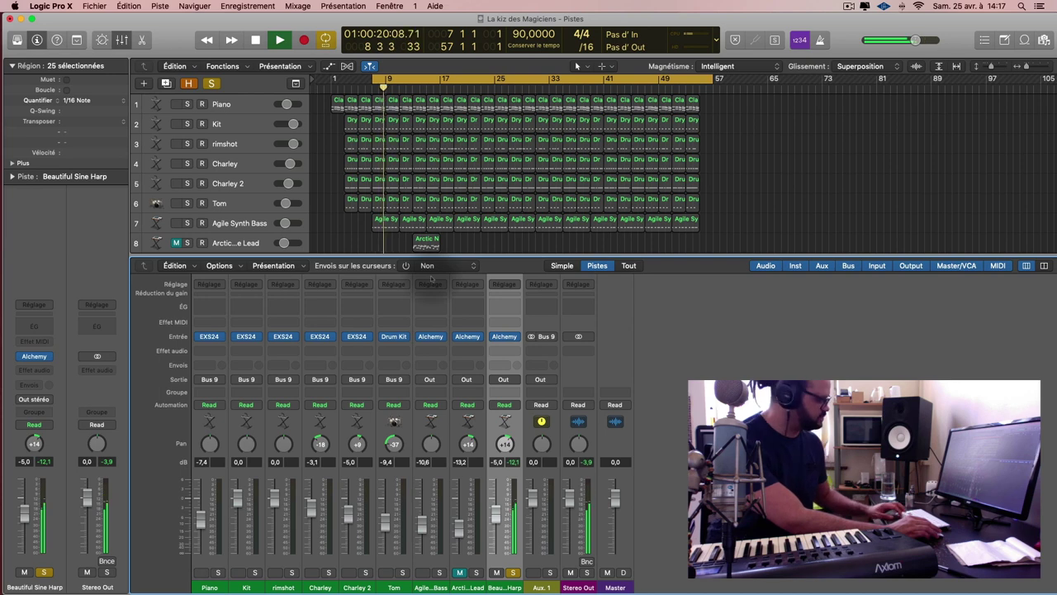
pyautogui.press('x')
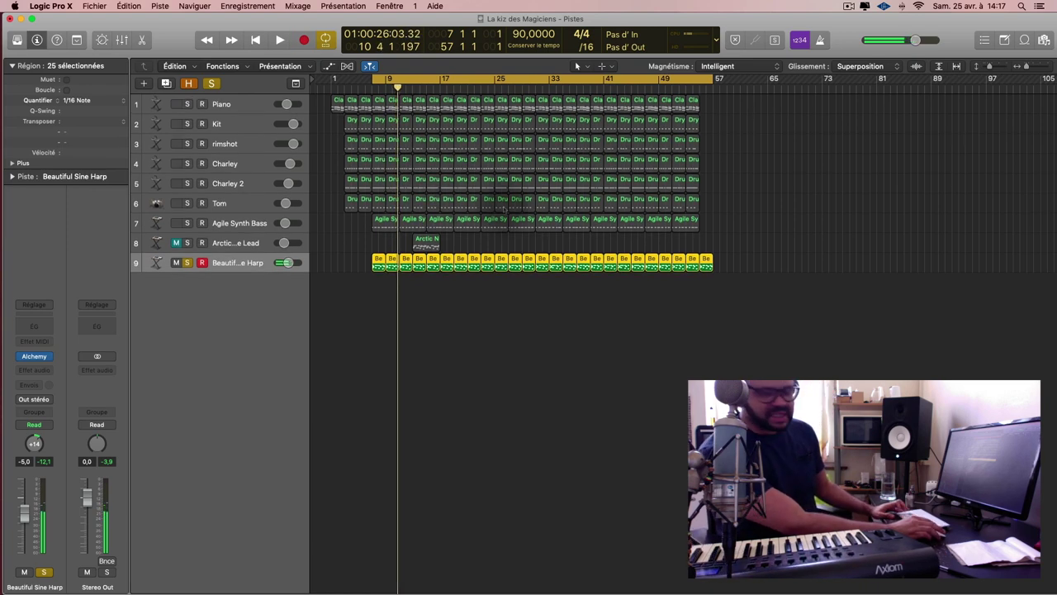
pyautogui.press('space')
pyautogui.press('space')
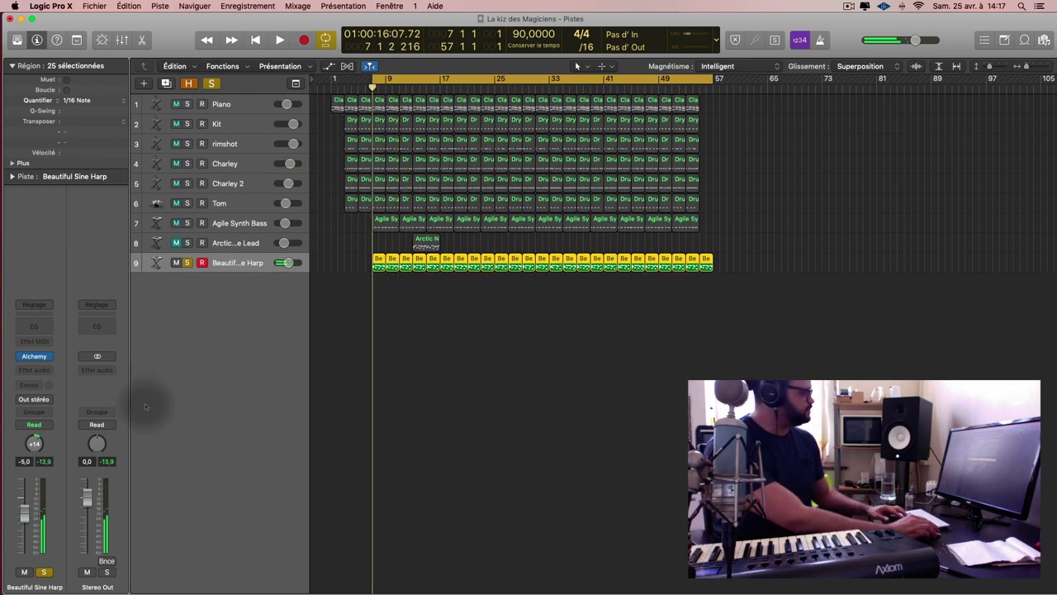
pyautogui.moveTo(25, 513); pyautogui.dragTo(25, 532)
pyautogui.press('ctrl+alt+super+m')
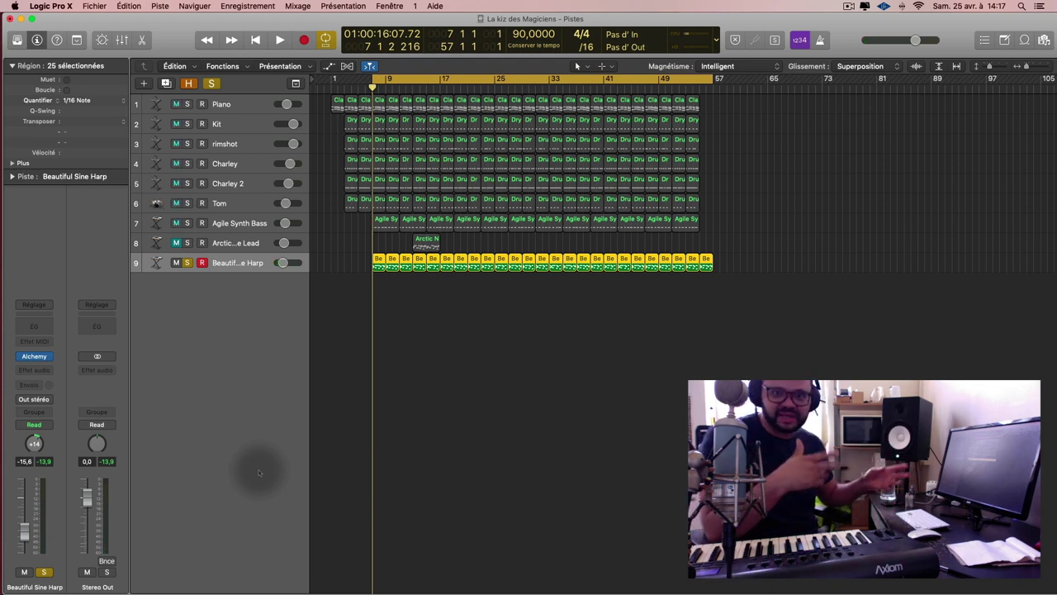
pyautogui.press('space')
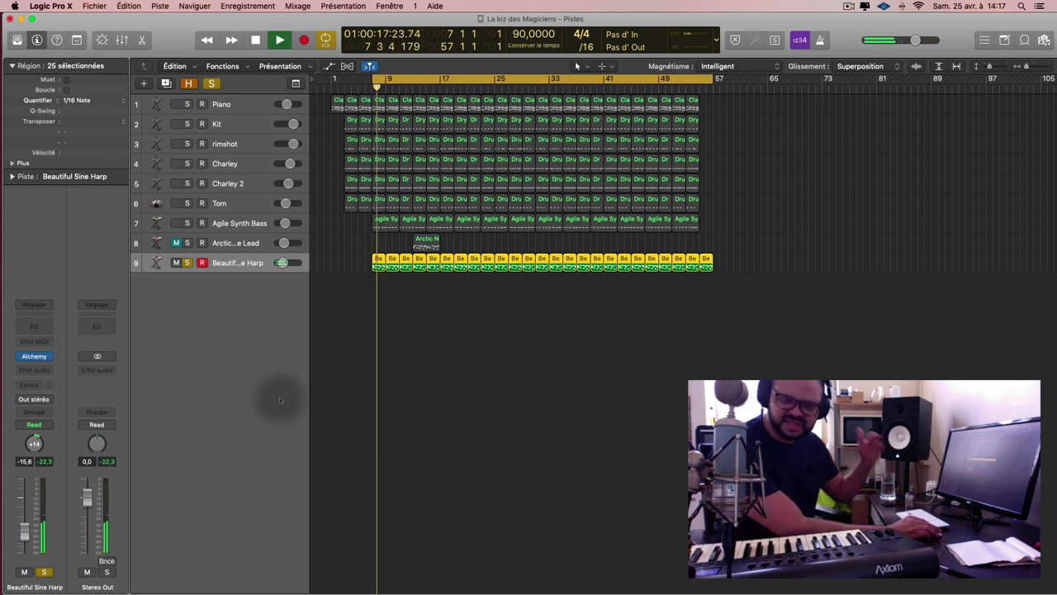
# Deselect the harp regions, switch to Console and turn on the Auto-Tune Realtime Advanced insert on ANALOG 2
pyautogui.click(525, 362)
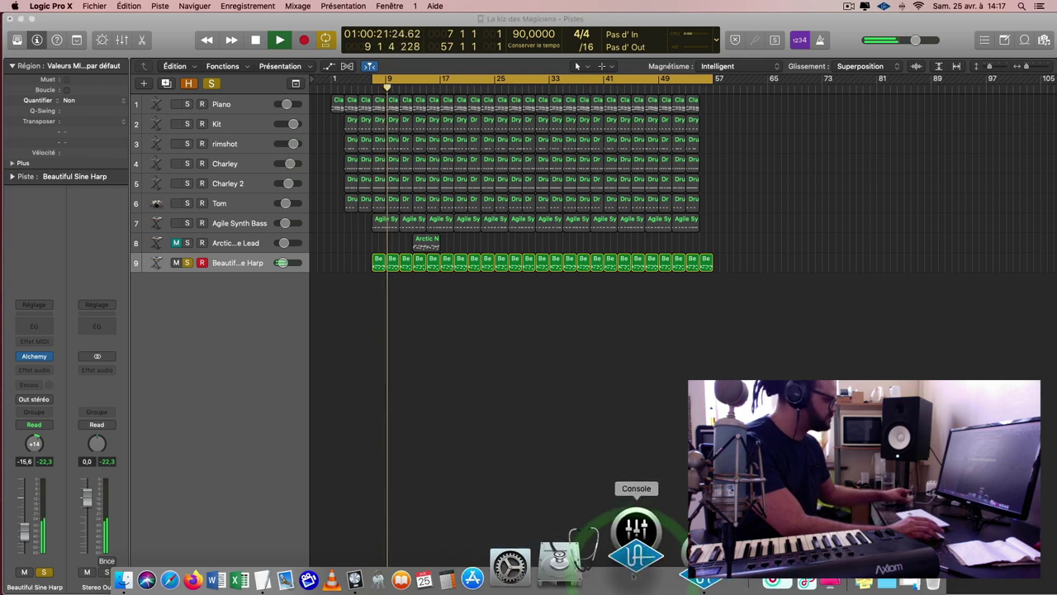
pyautogui.click(636, 562)
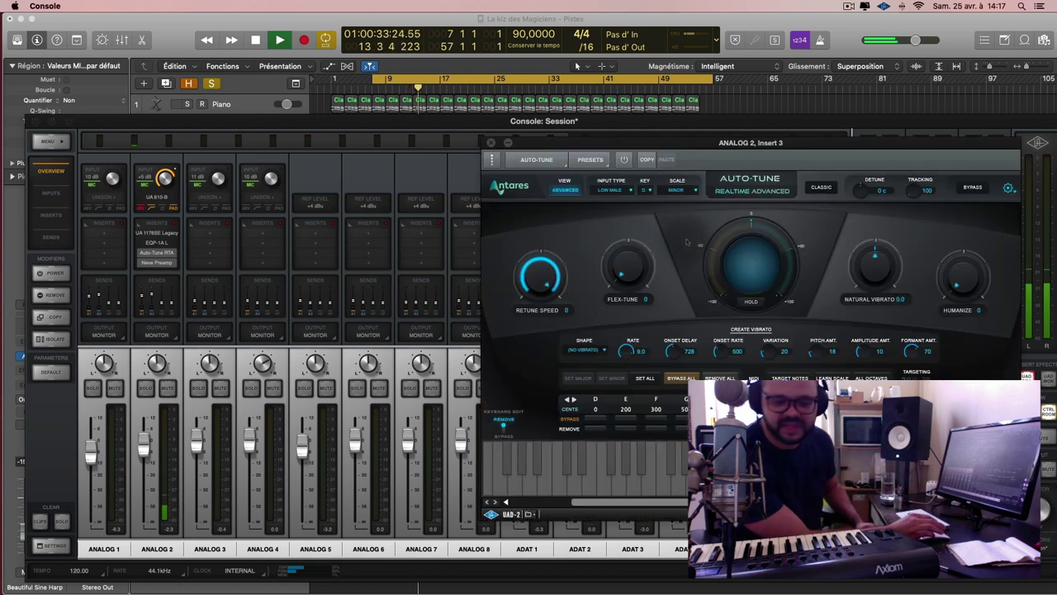
pyautogui.click(625, 159)
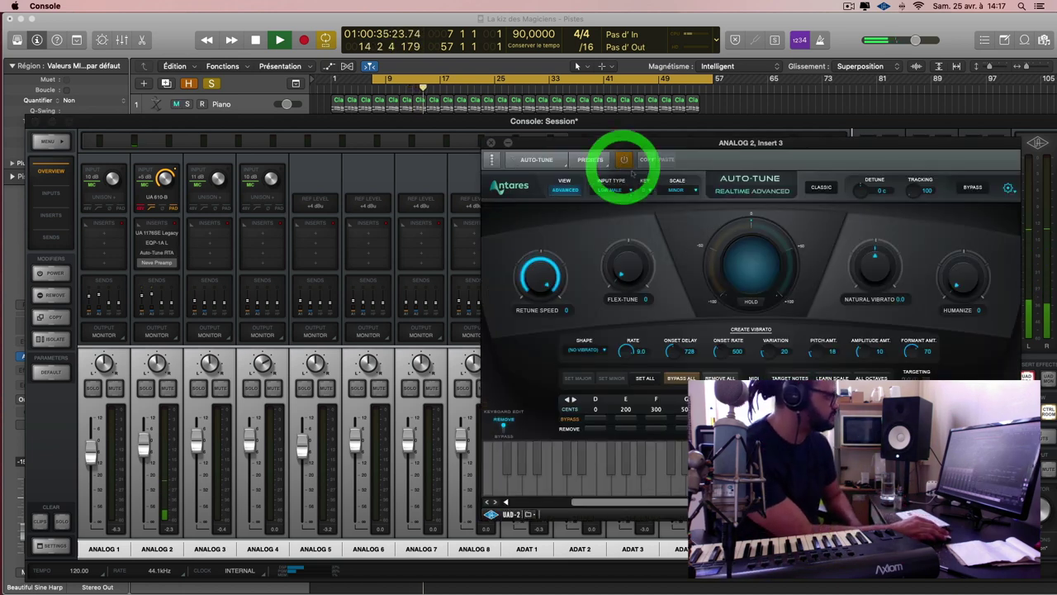
# Switch off Auto-Tune on ANALOG 2 and turn on the RealVerb-Pro insert on AUX 1 with its mix at 97%
pyautogui.moveTo(759, 139); pyautogui.dragTo(578, 209)
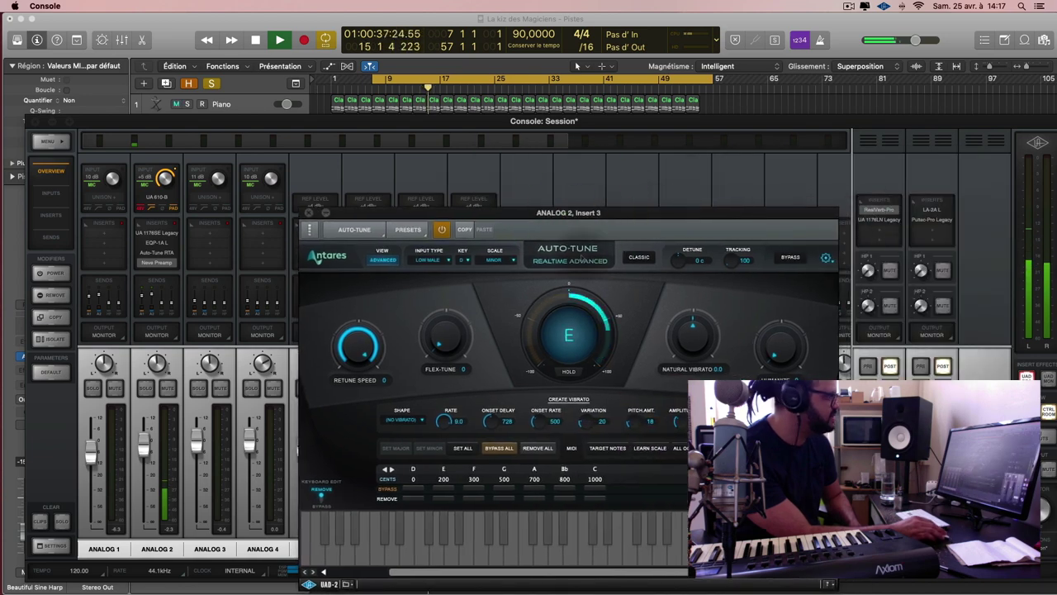
pyautogui.click(443, 230)
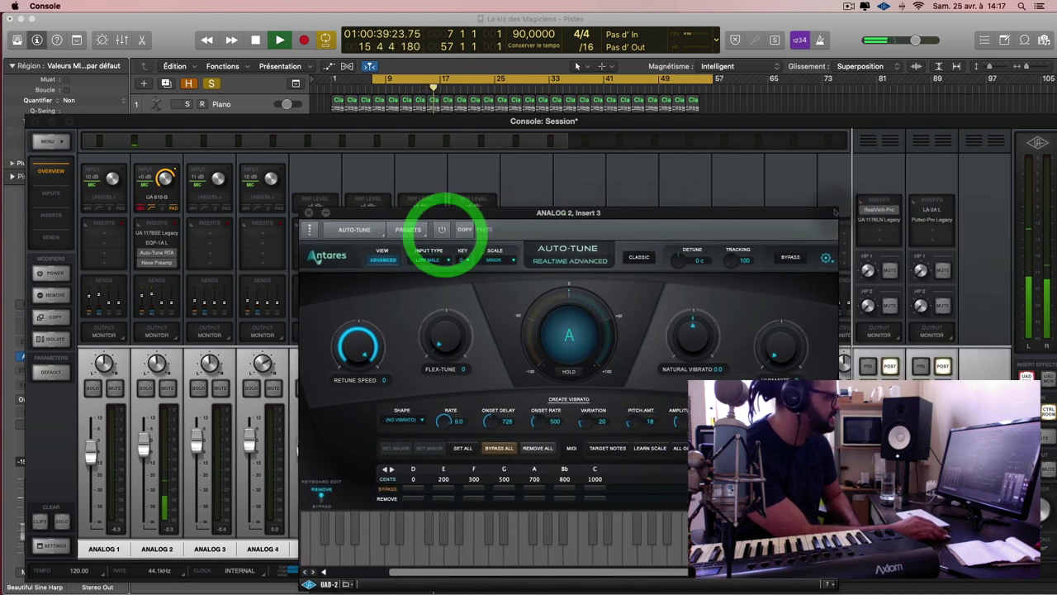
pyautogui.click(878, 209)
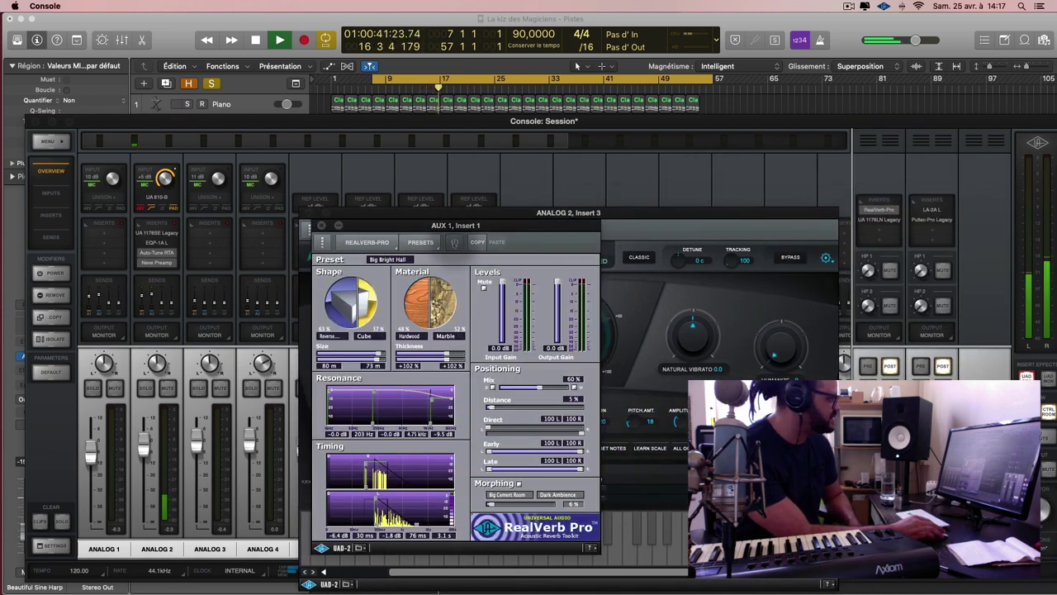
pyautogui.click(454, 242)
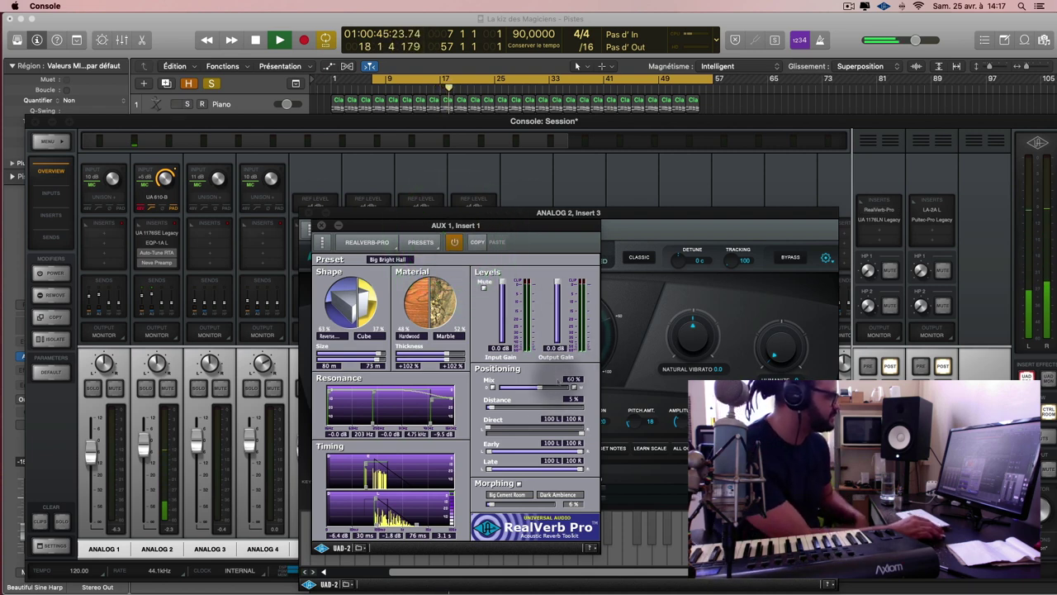
pyautogui.moveTo(545, 387); pyautogui.dragTo(577, 386)
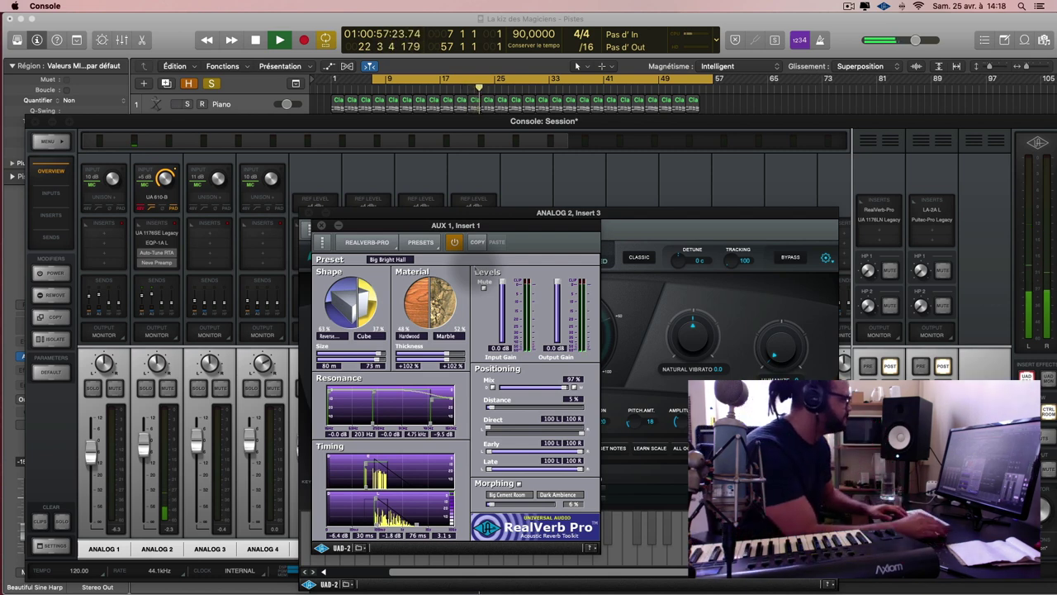
pyautogui.moveTo(522, 227); pyautogui.dragTo(730, 128)
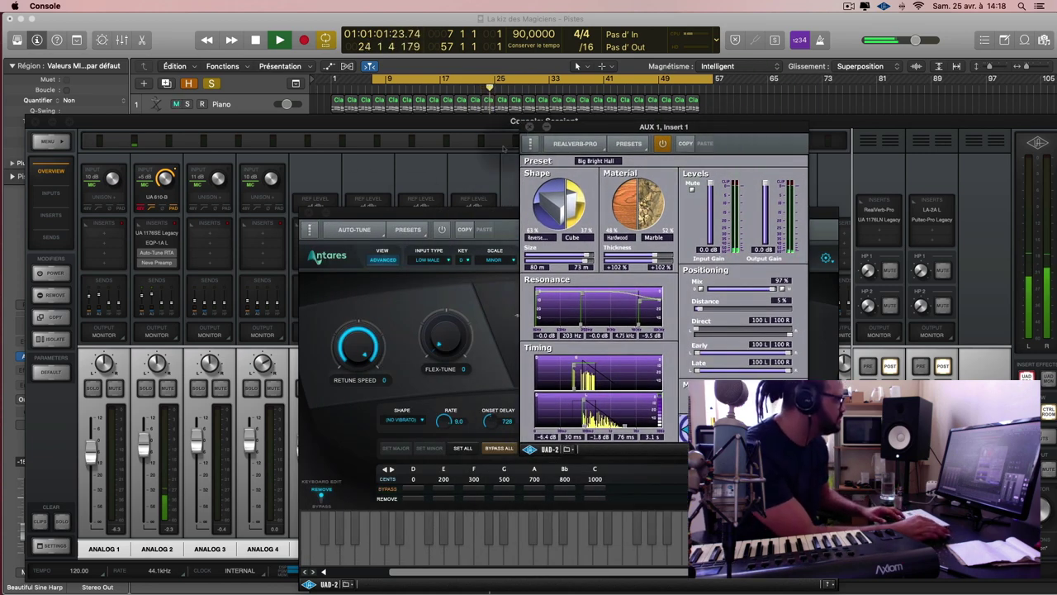
# Bring the Auto-Tune window forward, return to Logic Pro X, stop playback and close the Alchemy instrument window
pyautogui.click(503, 217)
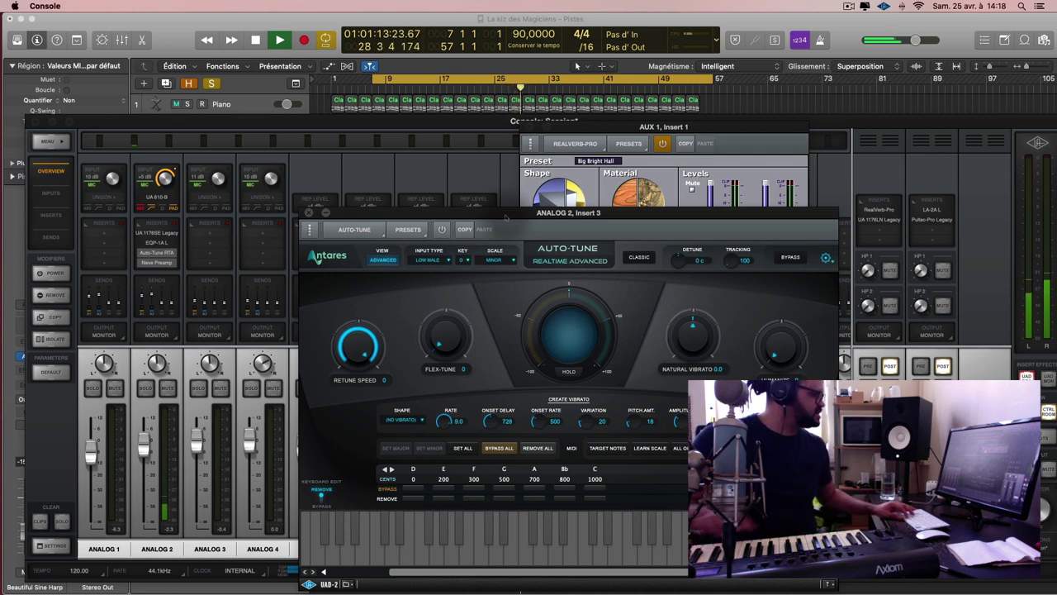
pyautogui.click(760, 95)
pyautogui.press('space')
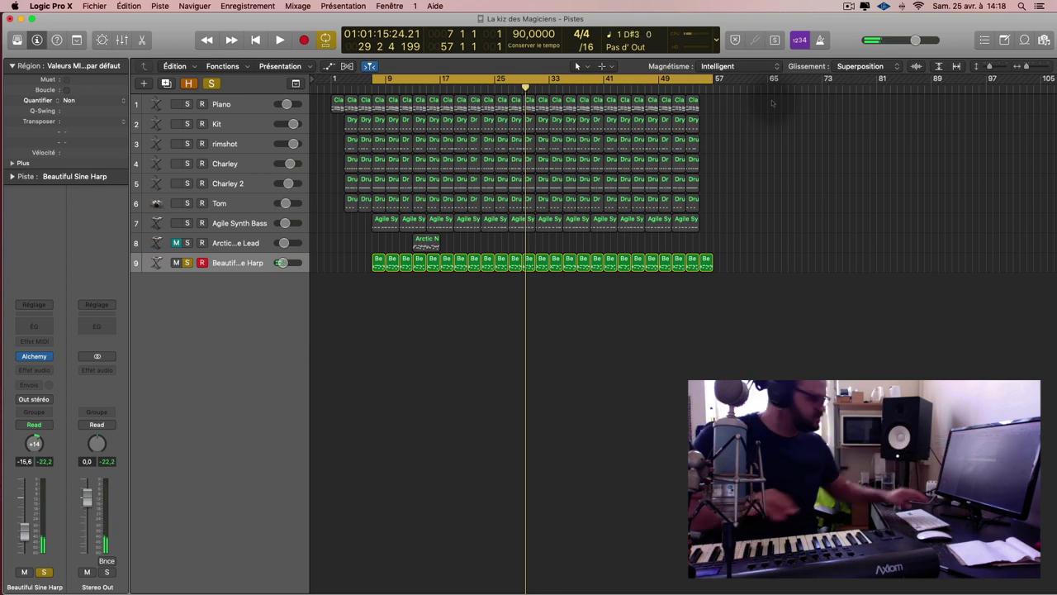
pyautogui.press('v')
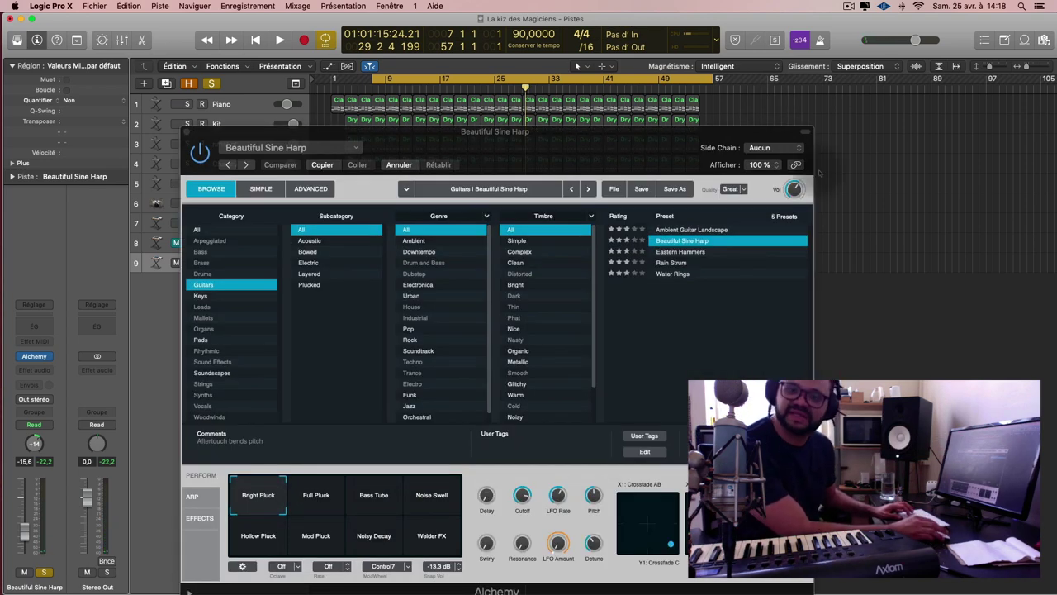
pyautogui.click(187, 132)
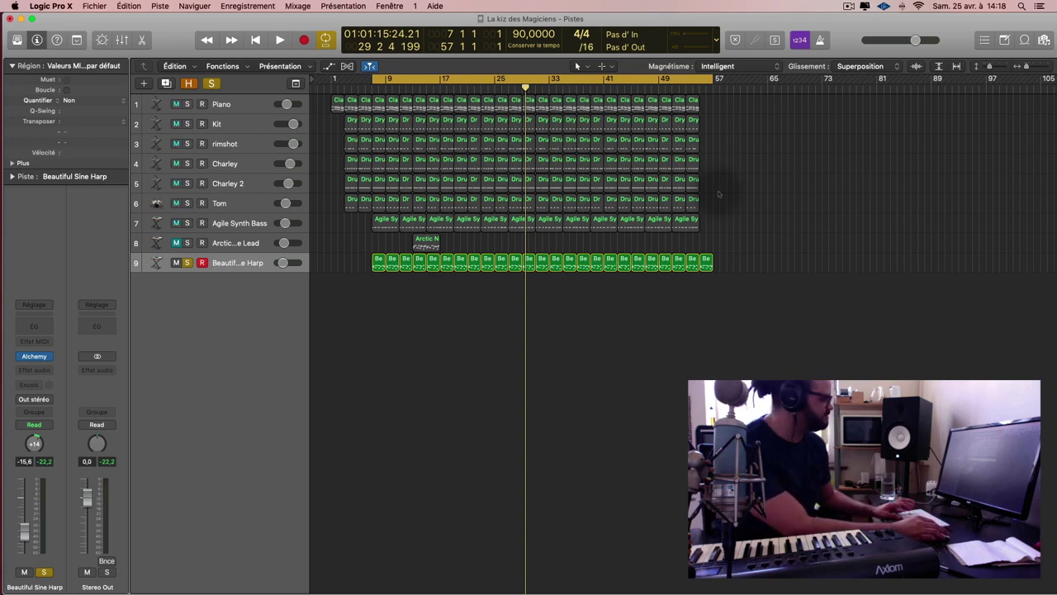
# Switch back to Console, turn Auto-Tune on again on ANALOG 2 and check its key and scale choices
pyautogui.hotkey('ctrl', 'Left')
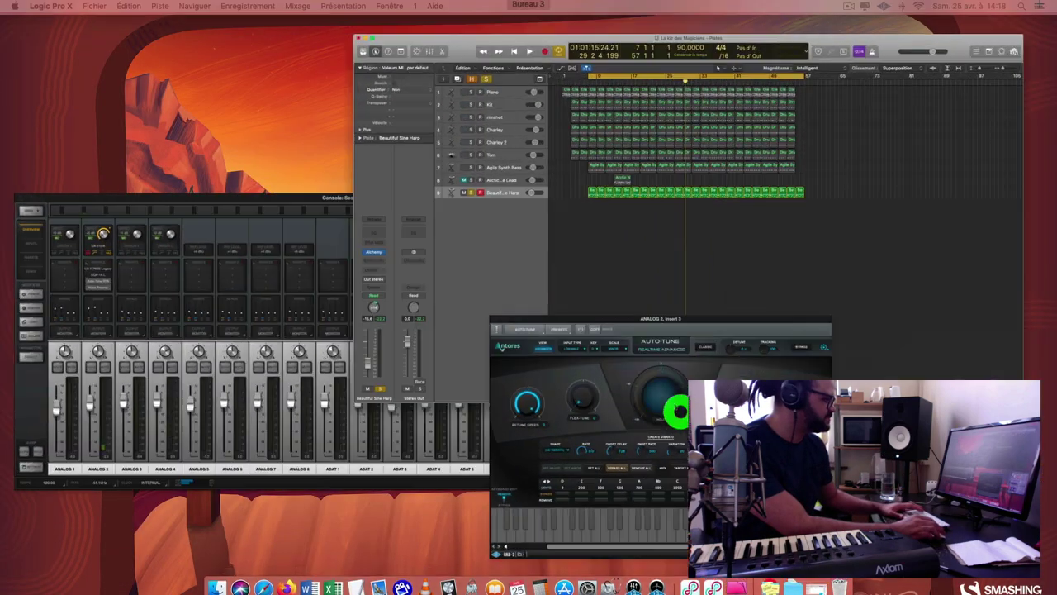
pyautogui.hotkey('ctrl', 'Right')
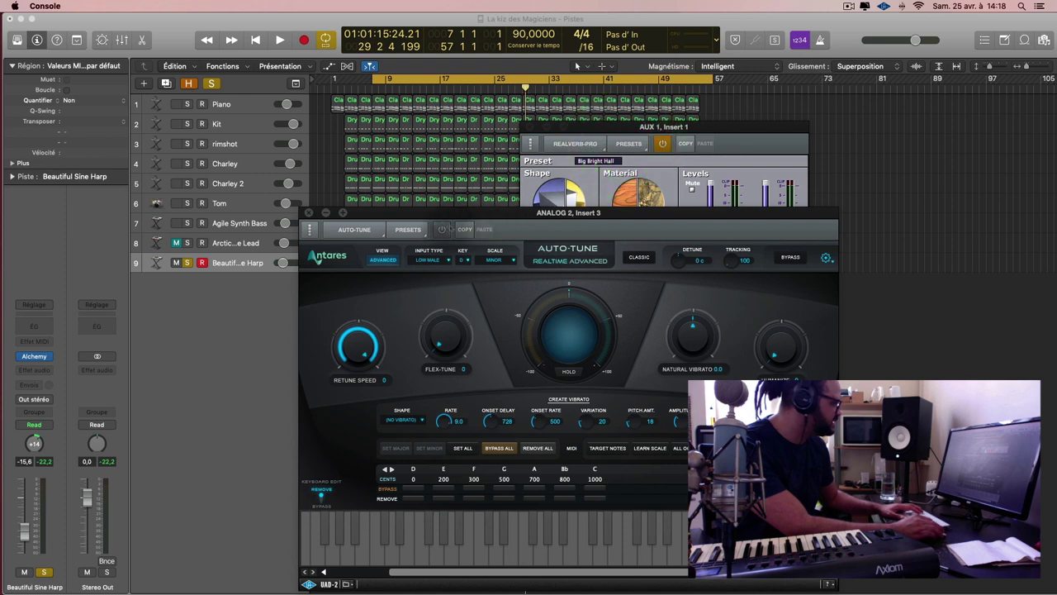
pyautogui.click(443, 230)
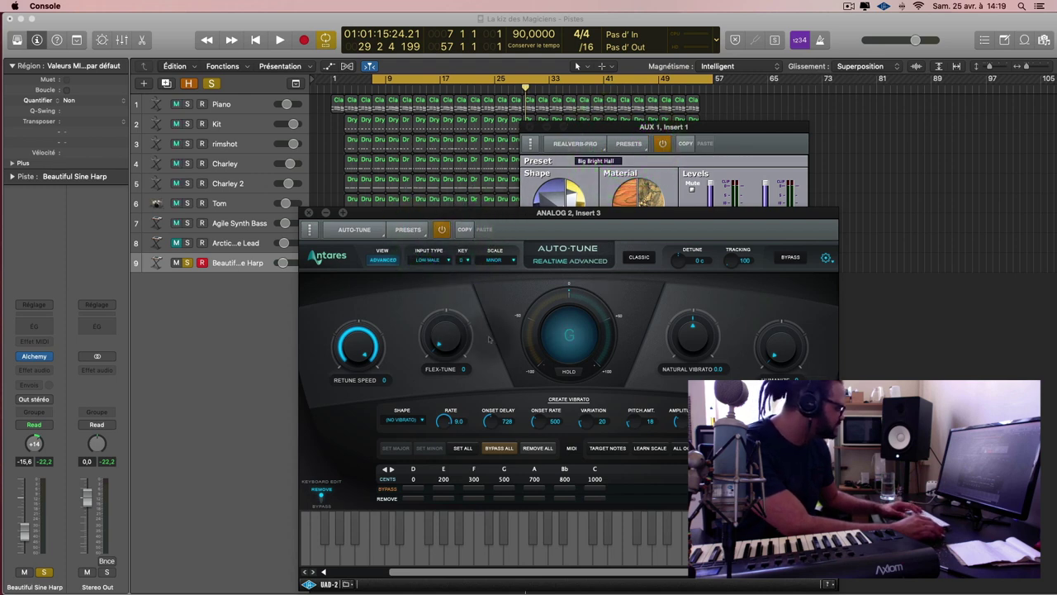
pyautogui.click(465, 260)
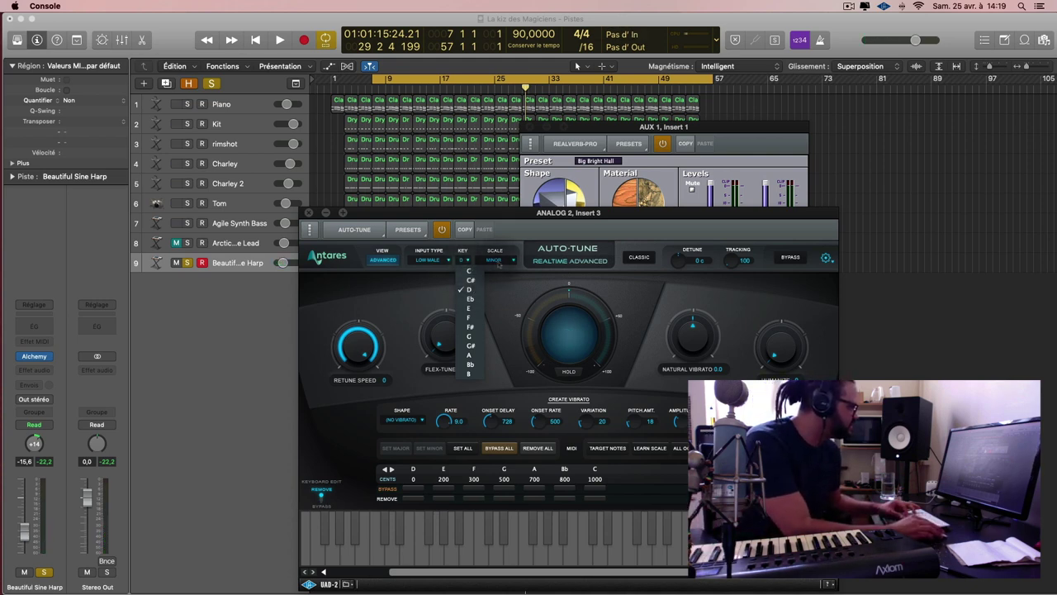
pyautogui.click(504, 263)
pyautogui.click(505, 263)
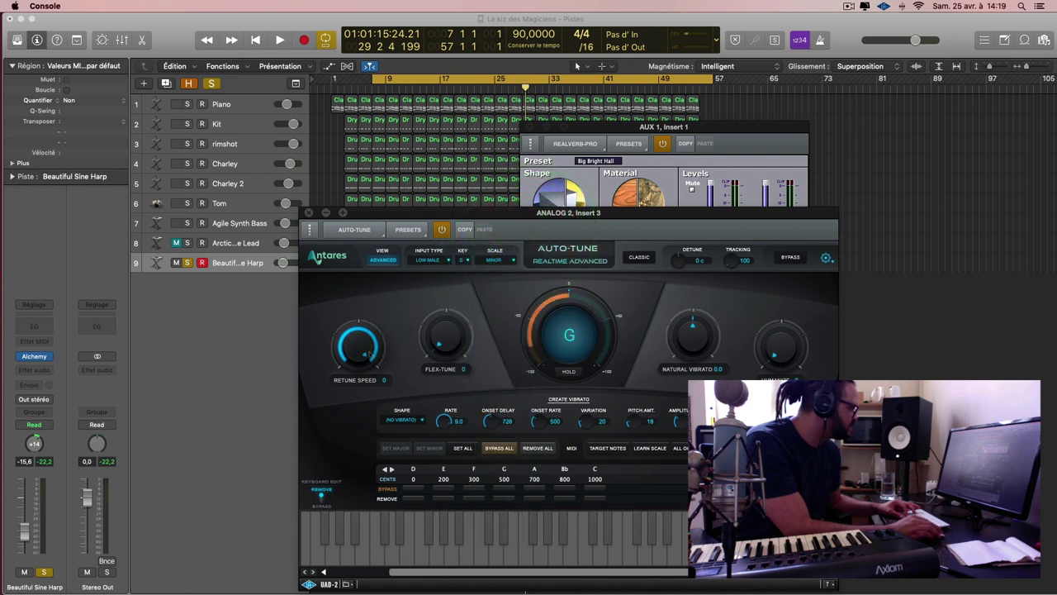
# Return to Logic Pro X, restart playback and raise the Beautiful Sine Harp track's volume to -2.7 dB
pyautogui.click(887, 132)
pyautogui.press('space')
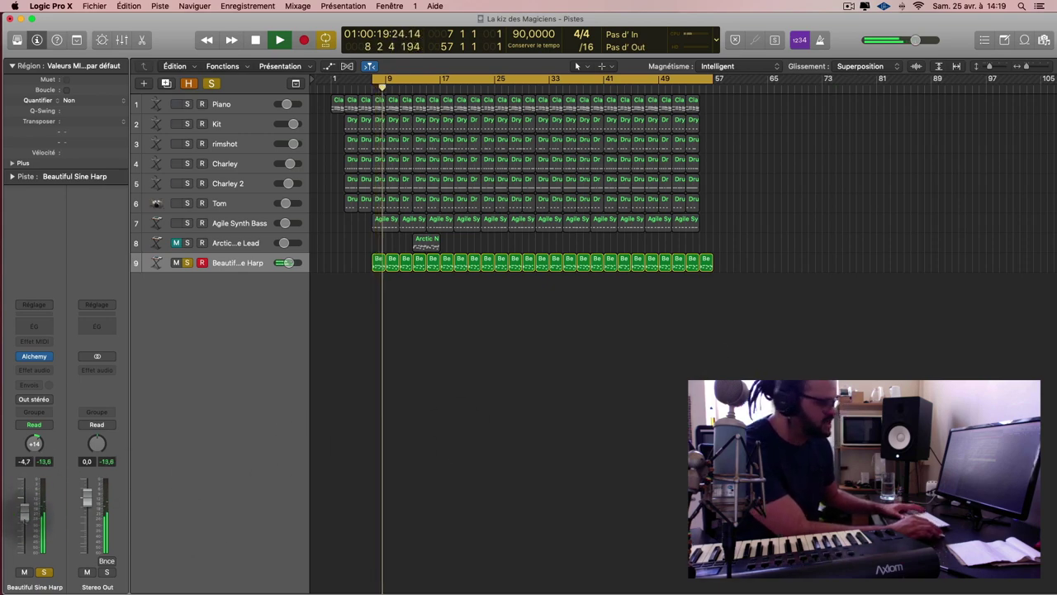
pyautogui.moveTo(25, 510); pyautogui.dragTo(25, 503)
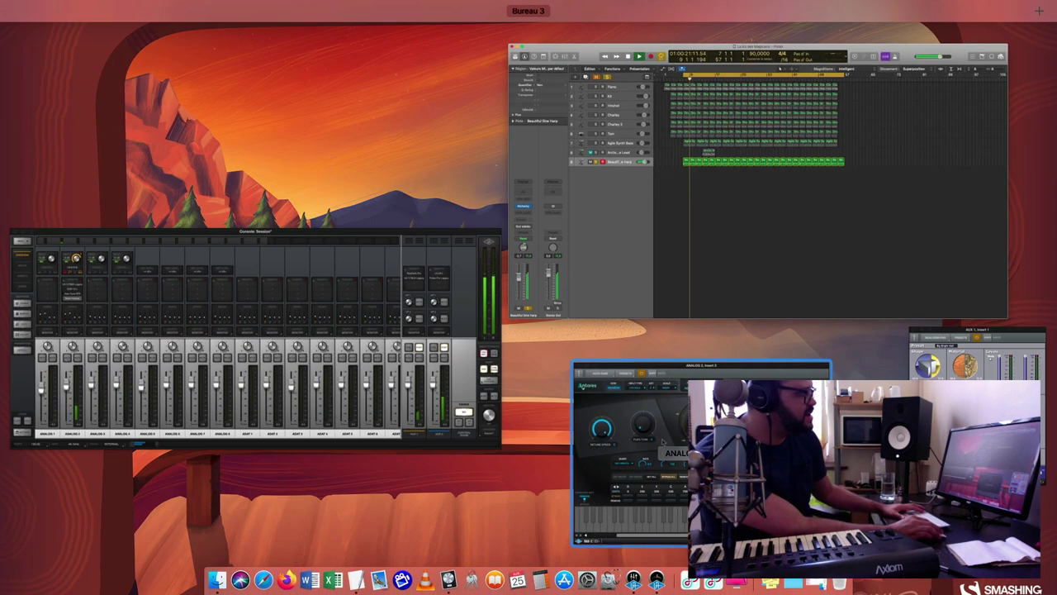
# Switch to the Auto-Tune window and set its Retune Speed to 8 and Flex-Tune to 23
pyautogui.click(352, 355)
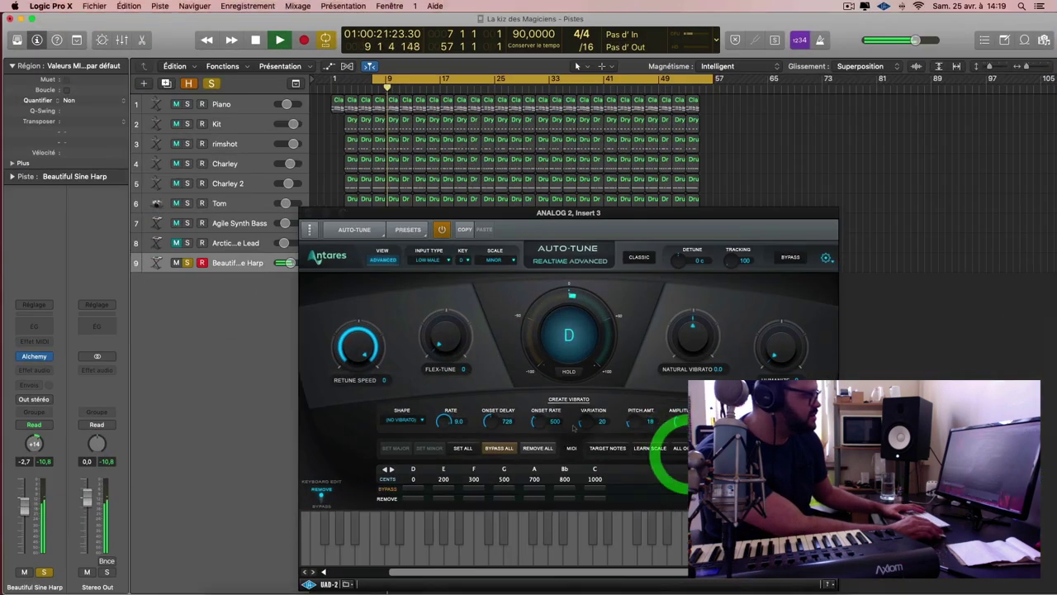
pyautogui.moveTo(352, 354); pyautogui.dragTo(354, 346)
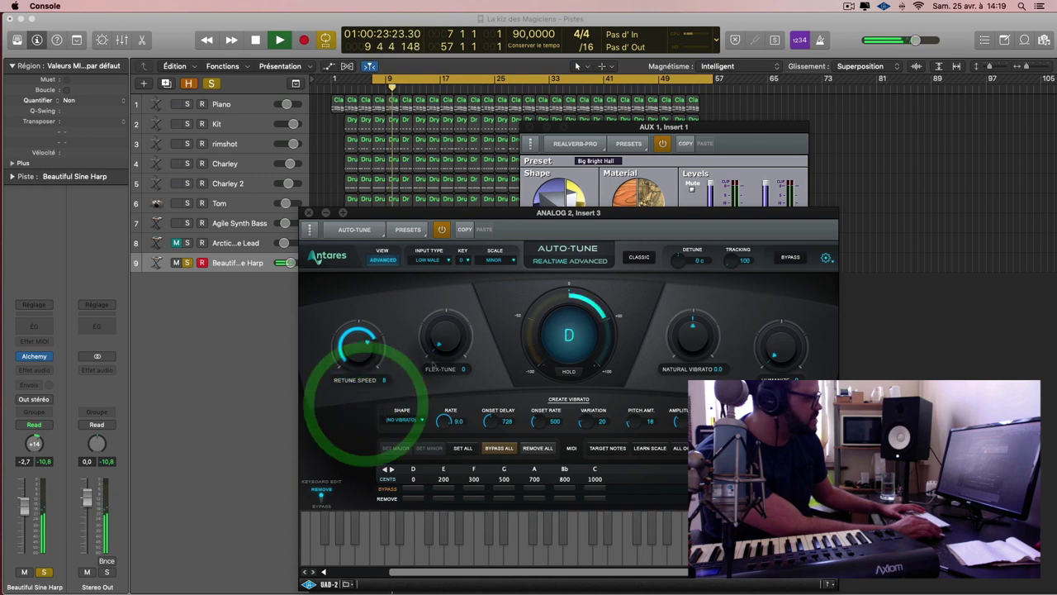
pyautogui.click(384, 260)
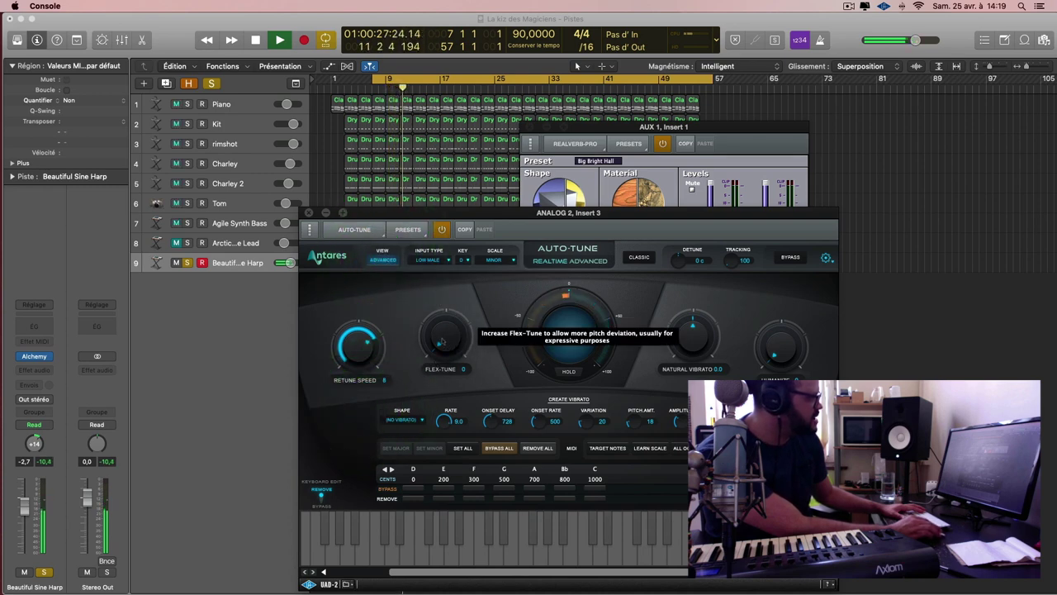
pyautogui.moveTo(444, 330); pyautogui.dragTo(442, 308)
pyautogui.click(441, 308)
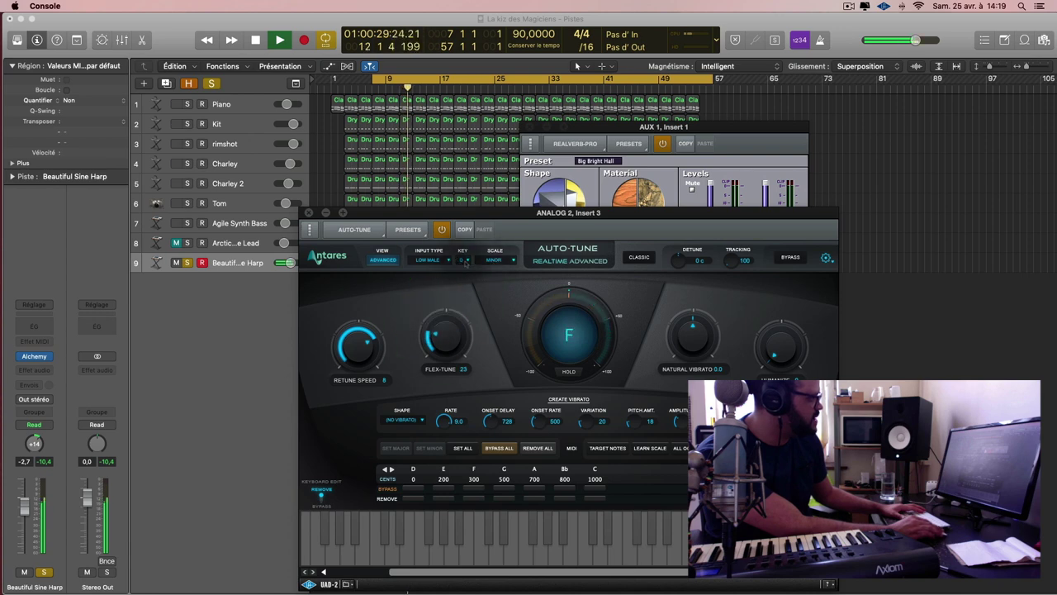
# Try D major and C# major as Auto-Tune's key and scale during playback, ending back on D minor
pyautogui.click(466, 261)
pyautogui.click(505, 258)
pyautogui.click(503, 267)
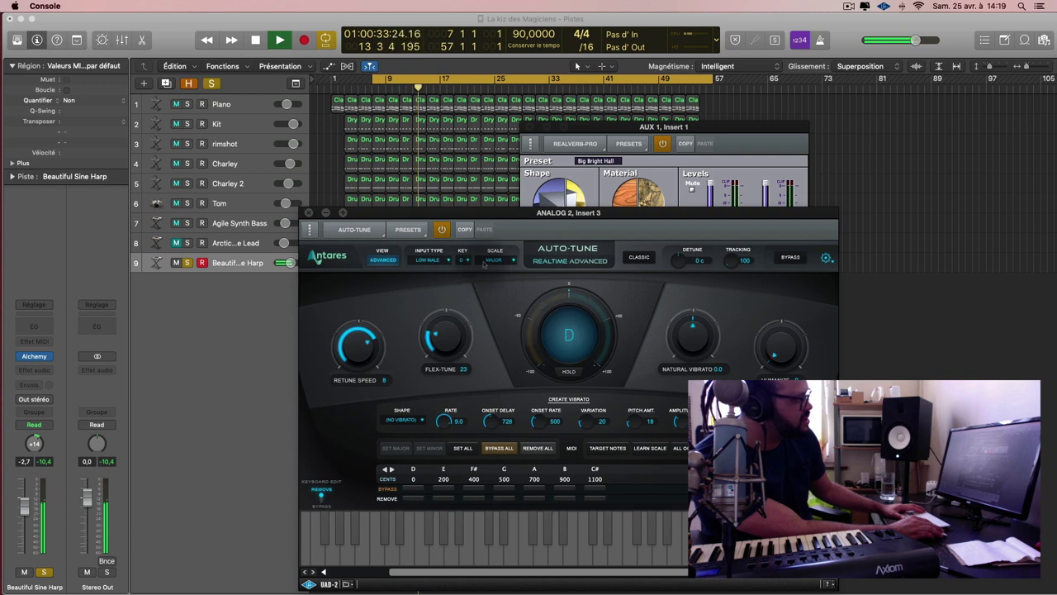
pyautogui.click(468, 261)
pyautogui.click(472, 281)
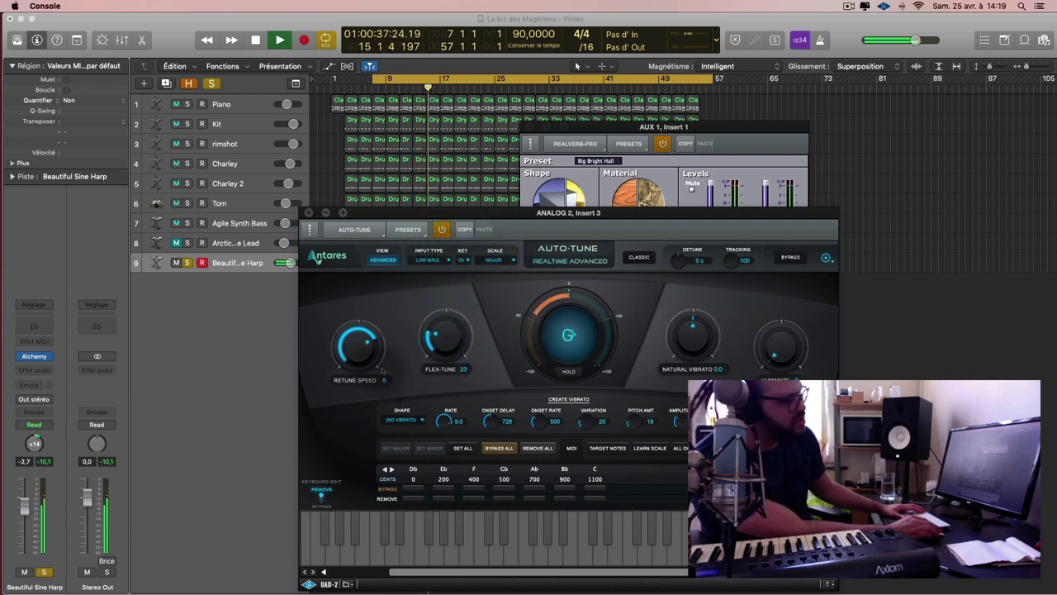
pyautogui.click(464, 260)
pyautogui.click(472, 289)
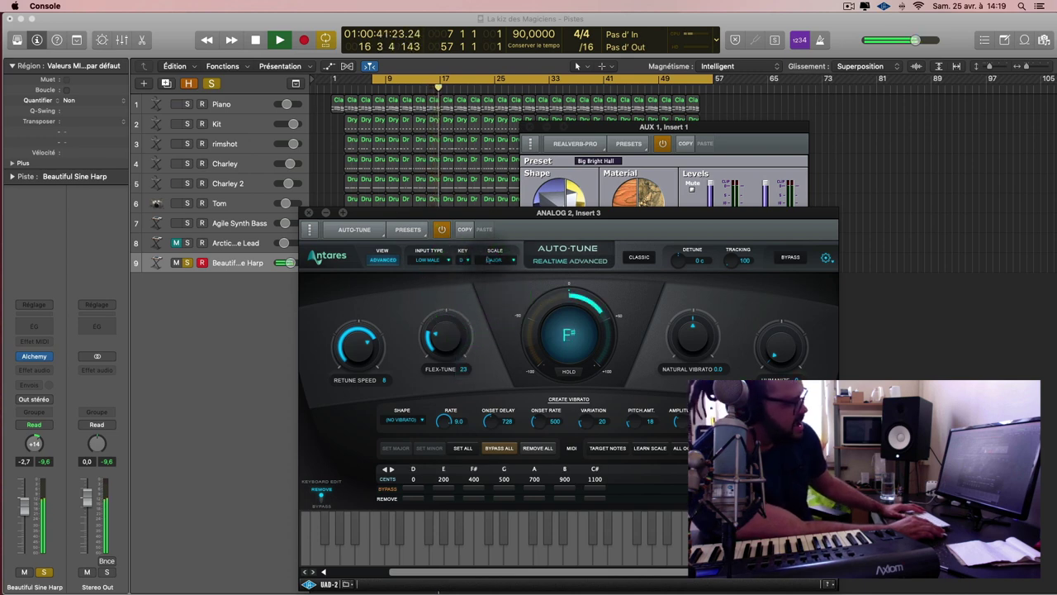
pyautogui.click(494, 260)
pyautogui.click(494, 260)
pyautogui.click(494, 260)
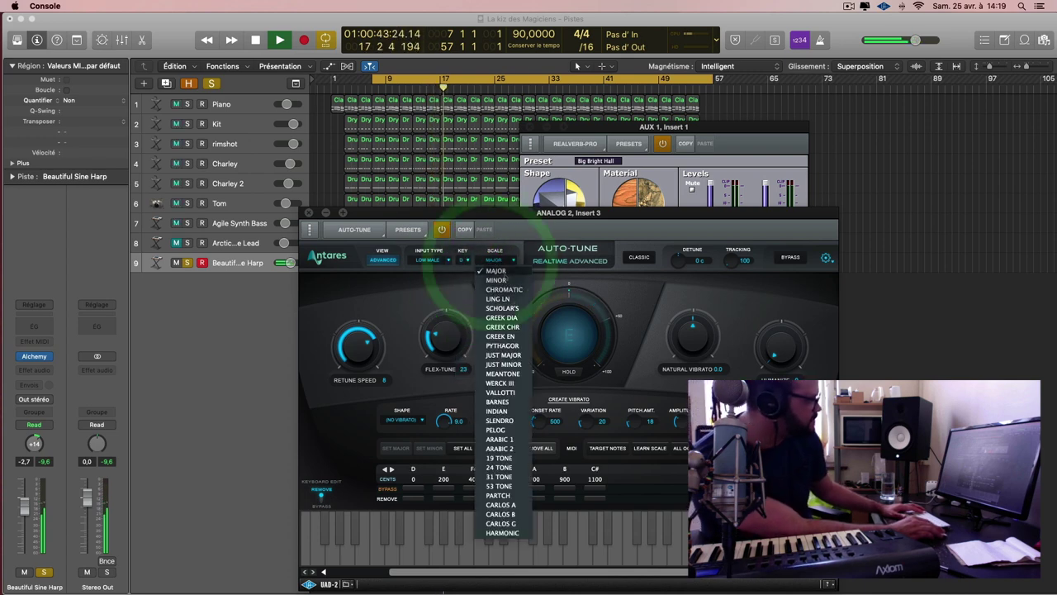
pyautogui.click(497, 280)
# Reduce Auto-Tune's Flex-Tune to 18 and change its key to F
pyautogui.moveTo(442, 339); pyautogui.dragTo(442, 350)
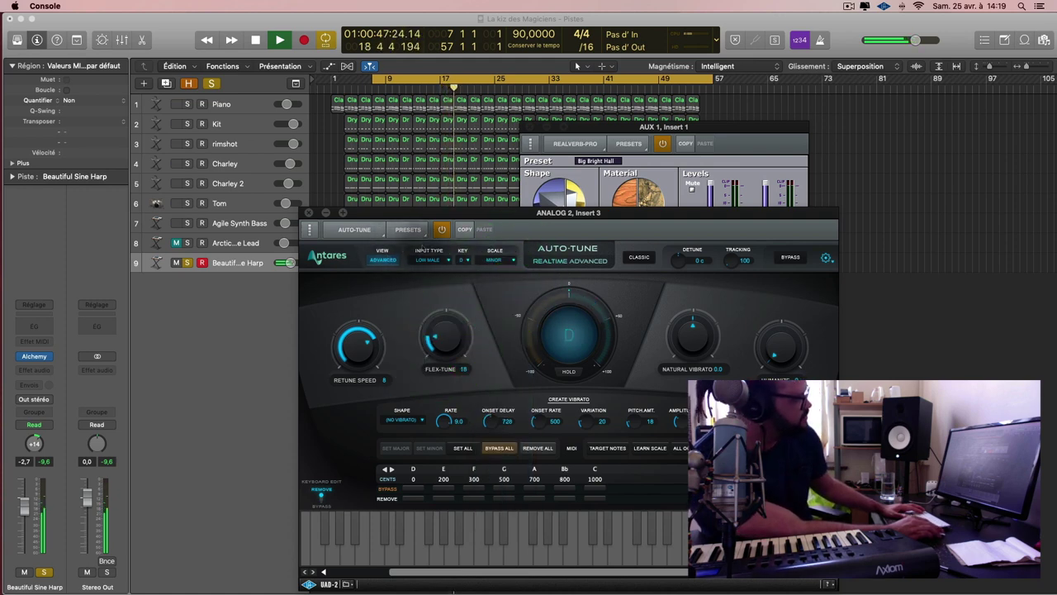
pyautogui.click(463, 259)
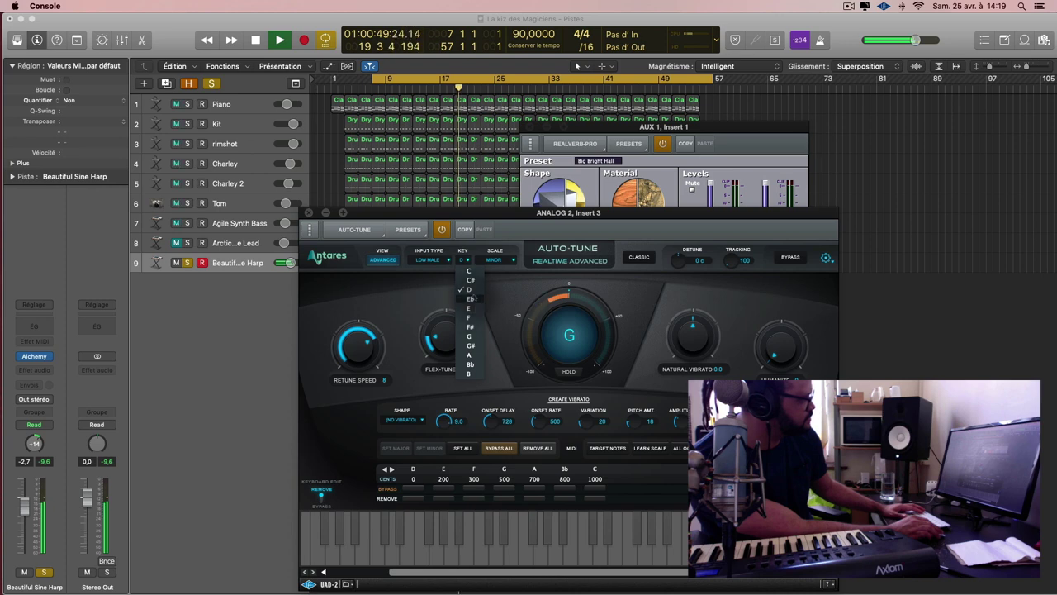
pyautogui.click(470, 317)
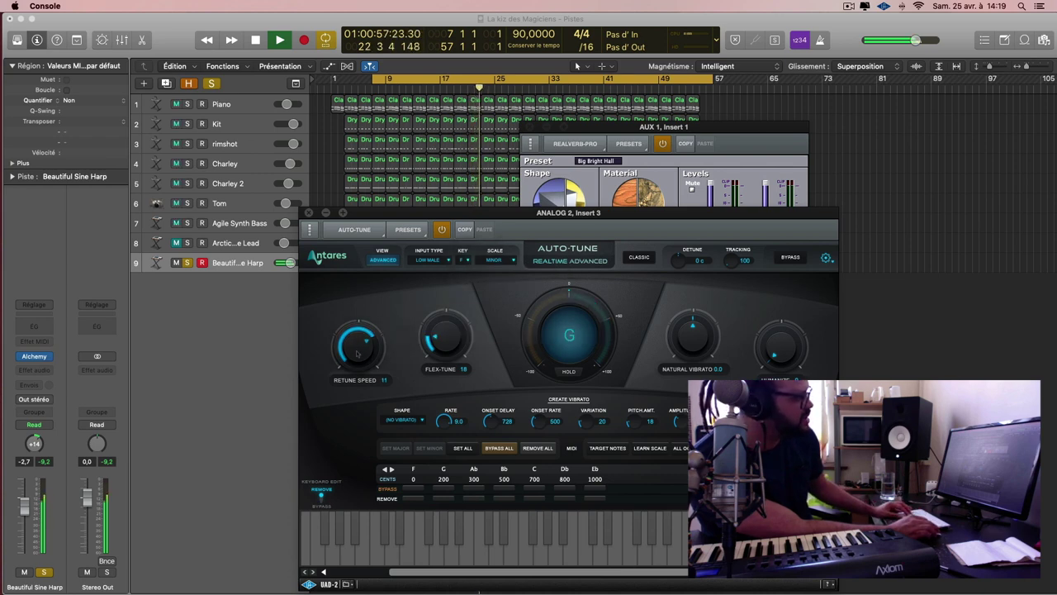
# Set Auto-Tune's Retune Speed to 12 and return to Logic Pro X's track window
pyautogui.moveTo(359, 358); pyautogui.dragTo(367, 354)
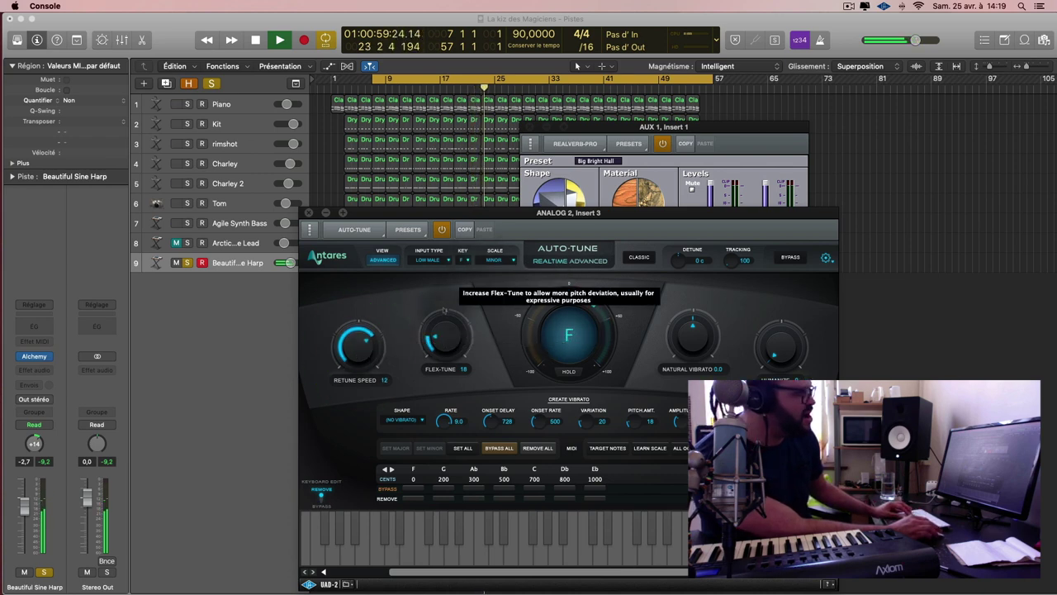
pyautogui.click(968, 241)
pyautogui.press('v')
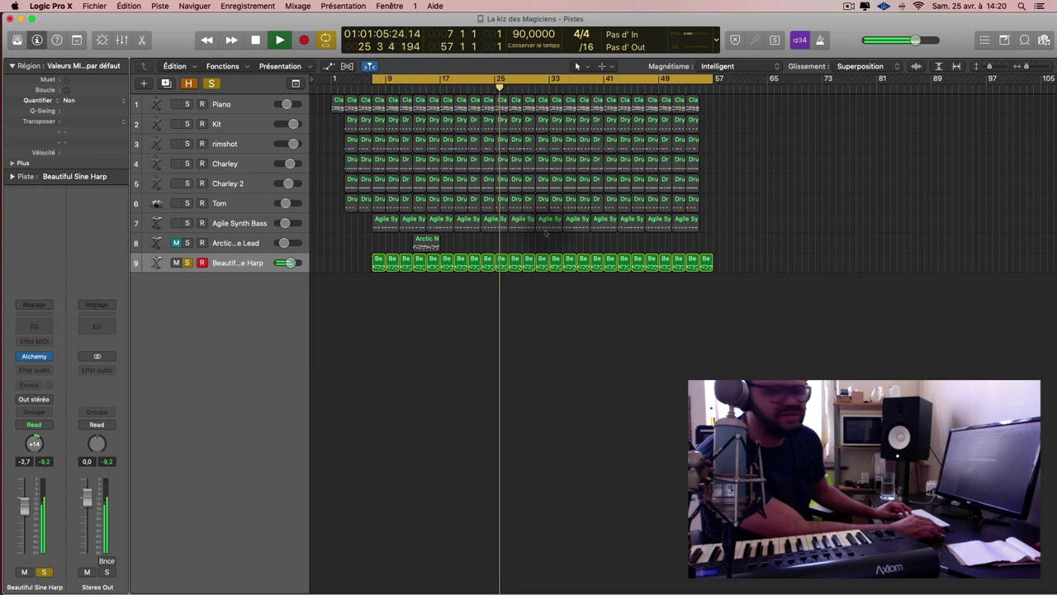
# Stop playback, reveal the hidden tracks and unhide the Audio 1 track
pyautogui.press('space')
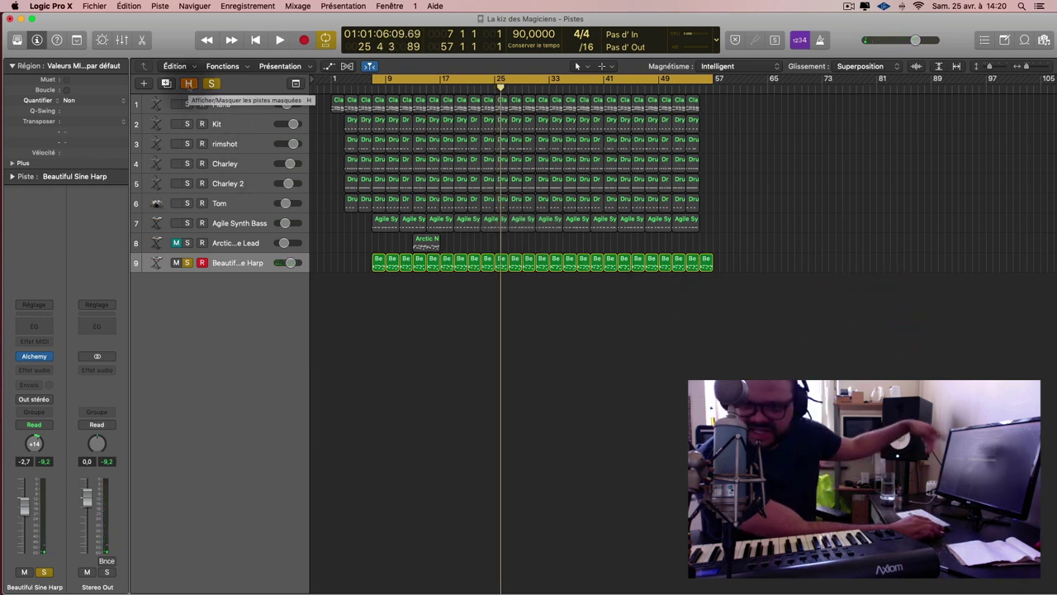
pyautogui.click(188, 84)
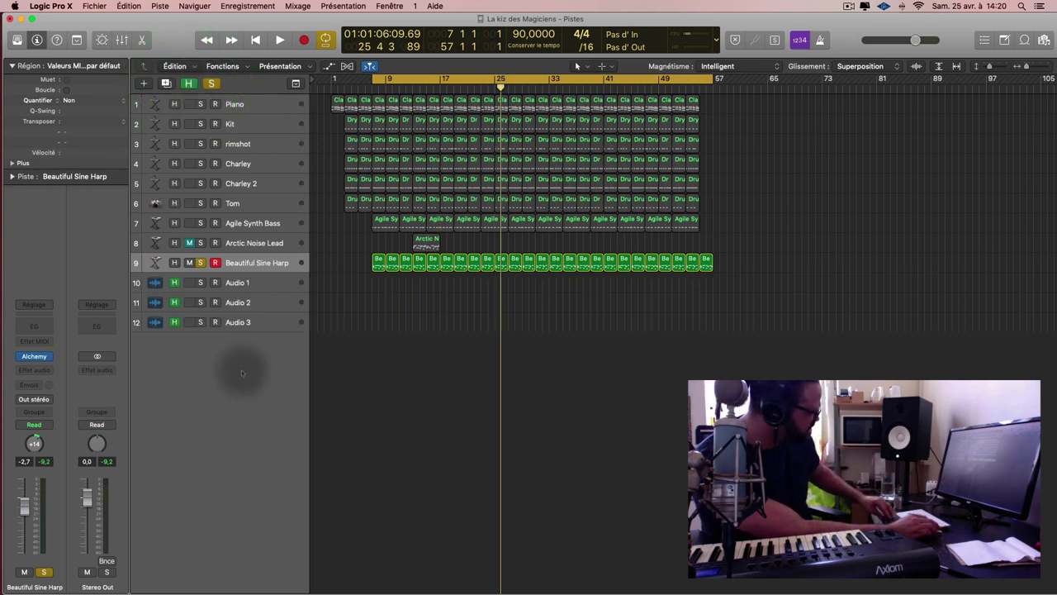
pyautogui.click(174, 283)
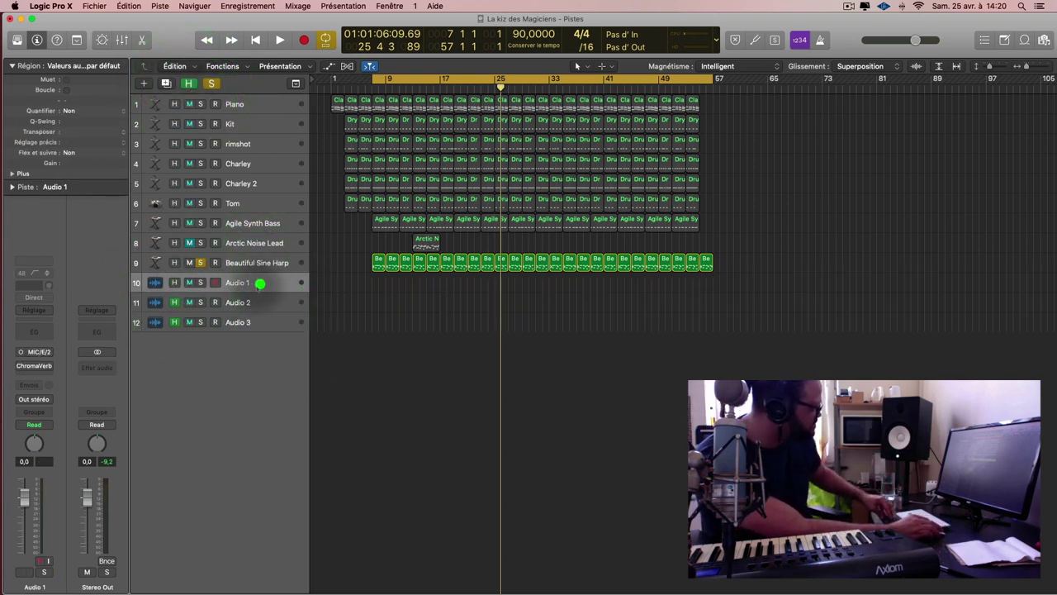
pyautogui.scroll(3, 330, 318)
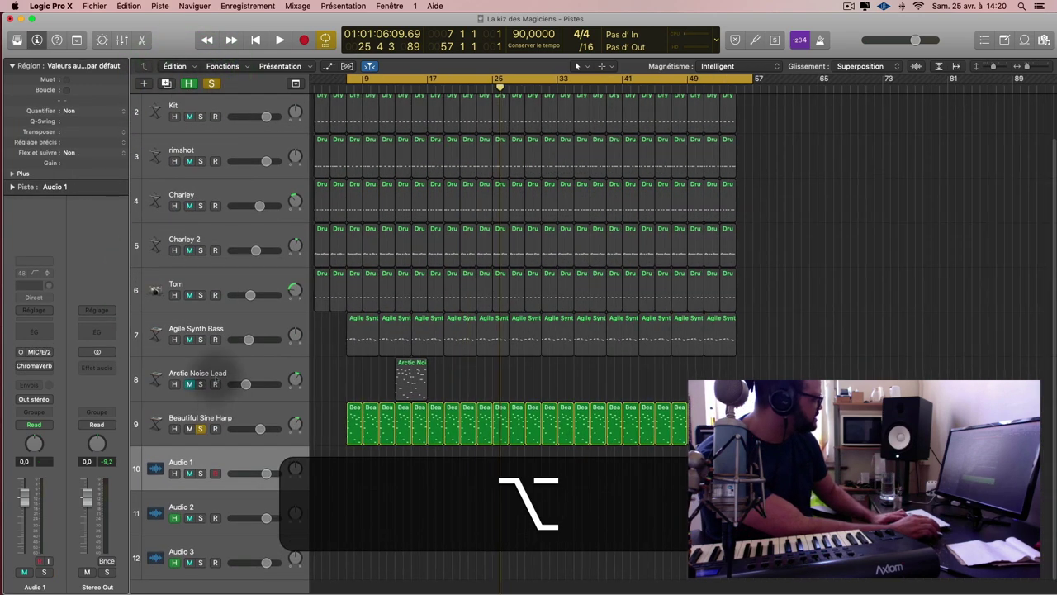
pyautogui.scroll(-4, 221, 361)
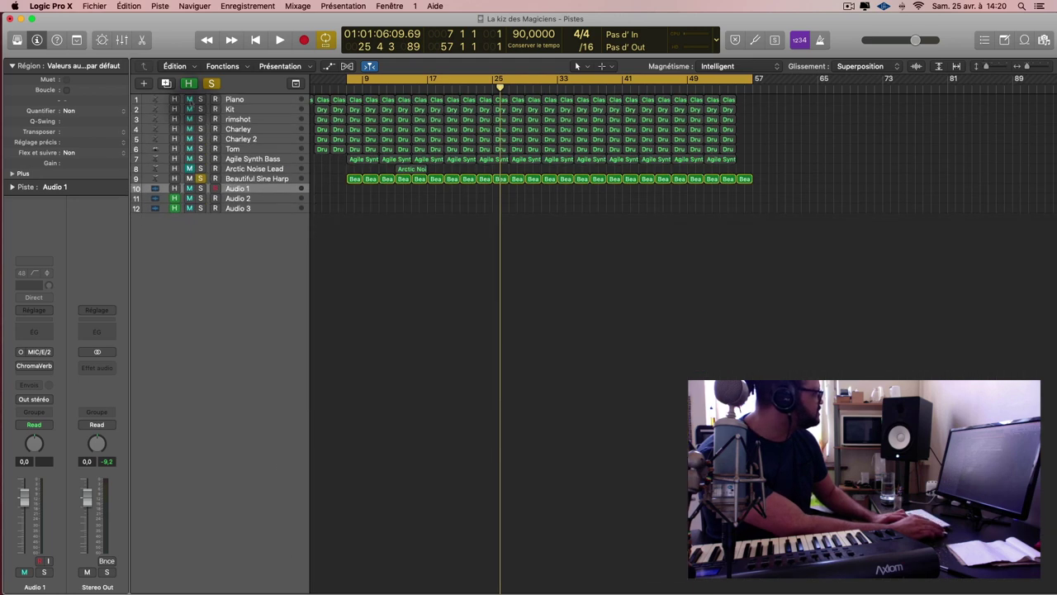
# Clear the solo from the Beautiful Sine Harp track
pyautogui.click(215, 81)
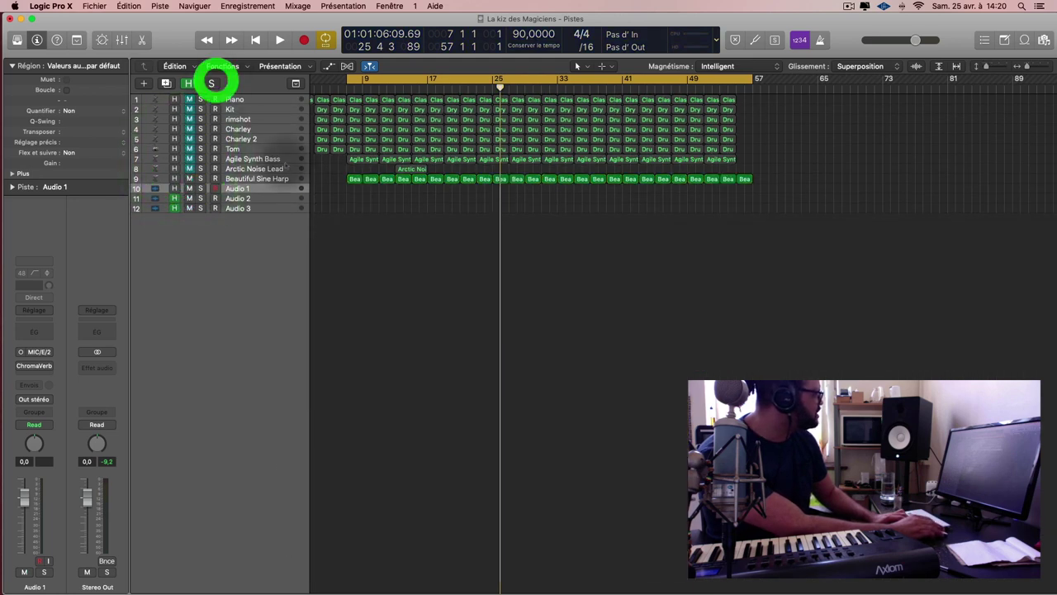
pyautogui.scroll(3, 396, 224)
pyautogui.scroll(5, 401, 235)
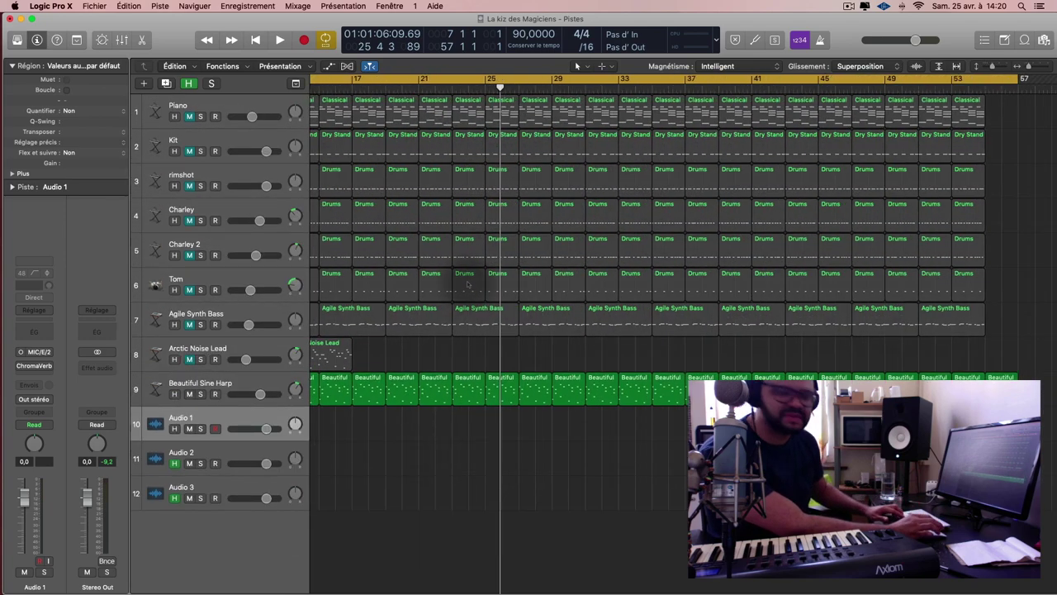
# Play the project from the start of the cycle at bar 7 and mute the Audio 1 track
pyautogui.press('space')
pyautogui.press('super+Left')
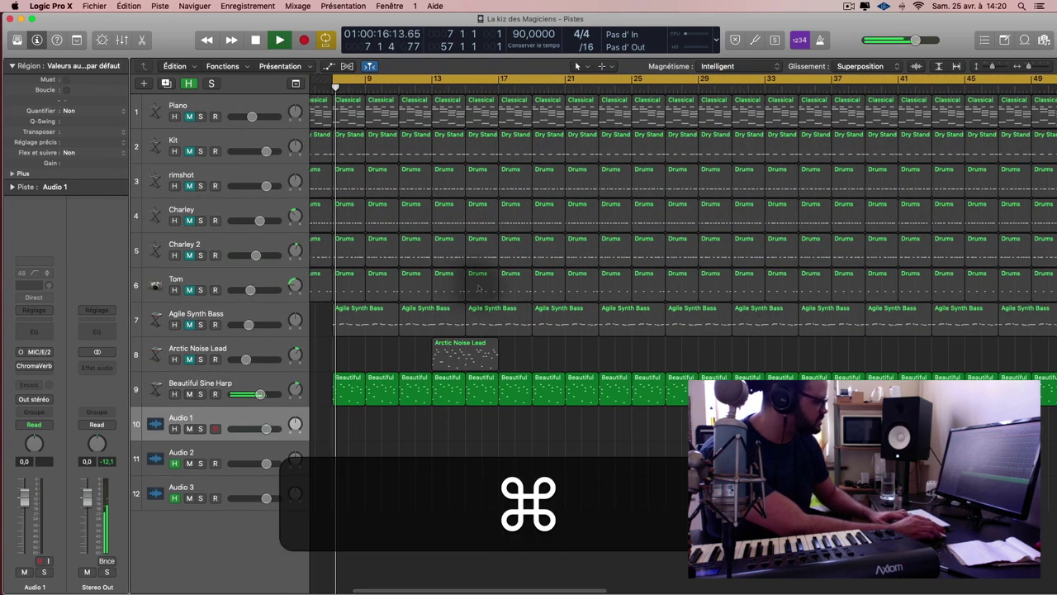
pyautogui.scroll(-2, 330, 381)
pyautogui.scroll(-1, 330, 381)
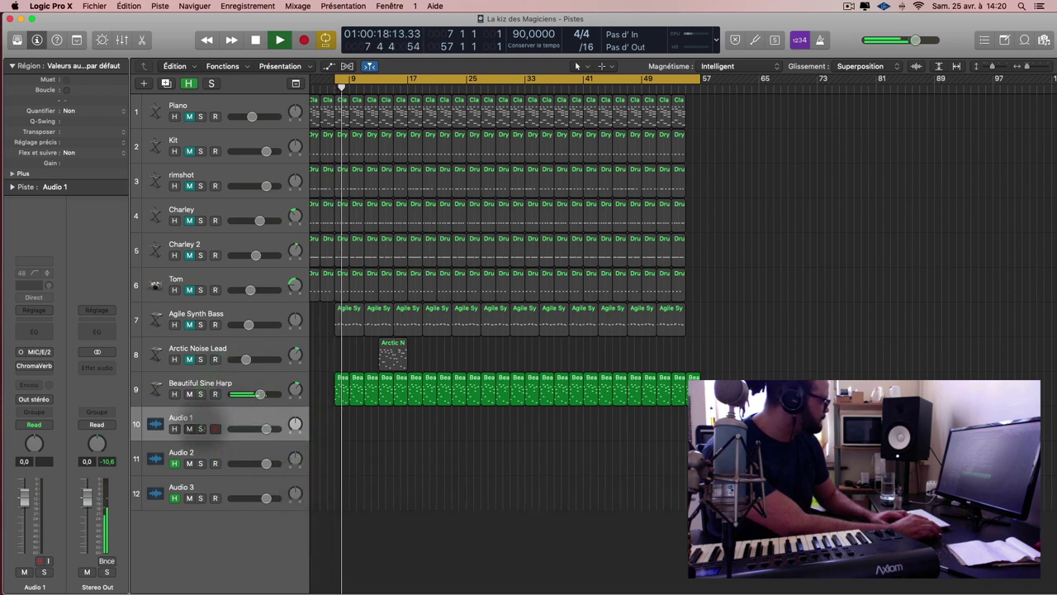
pyautogui.click(189, 428)
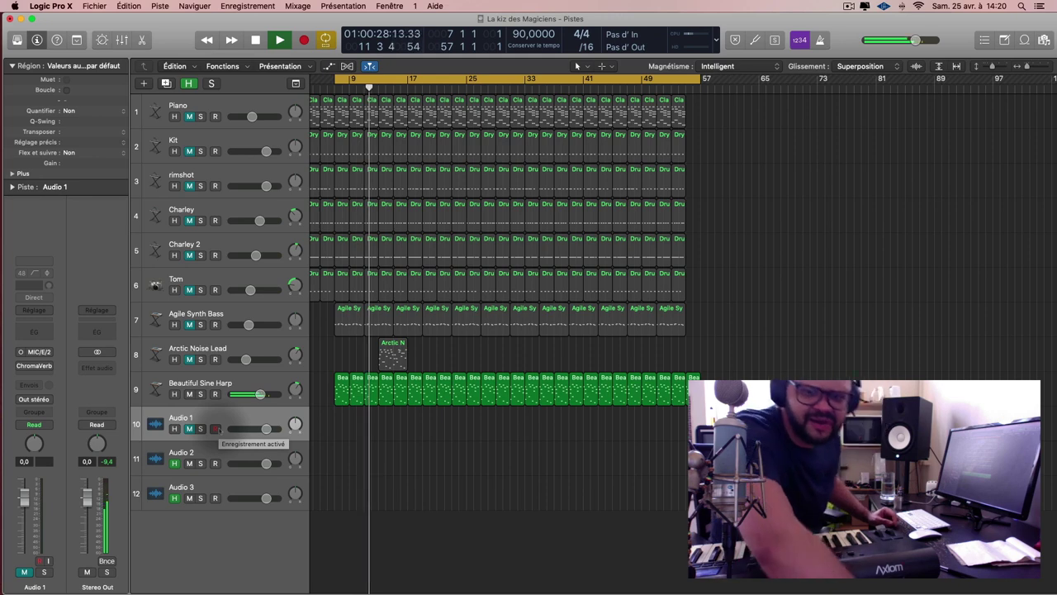
# Record a microphone take on Audio 1 over the harp part from bar 7 to about bar 33
pyautogui.press('r')
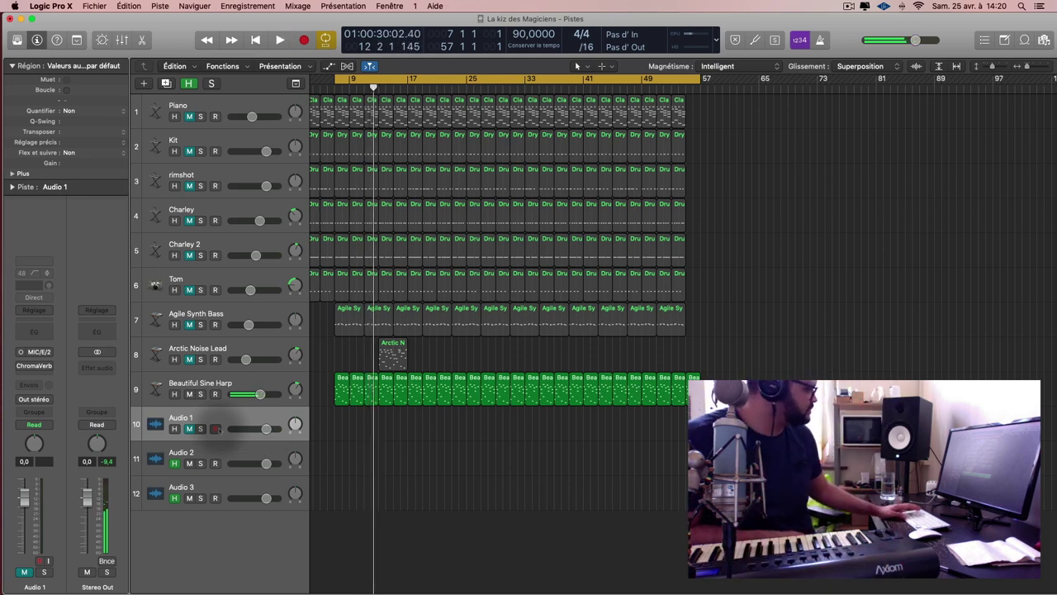
pyautogui.press('space')
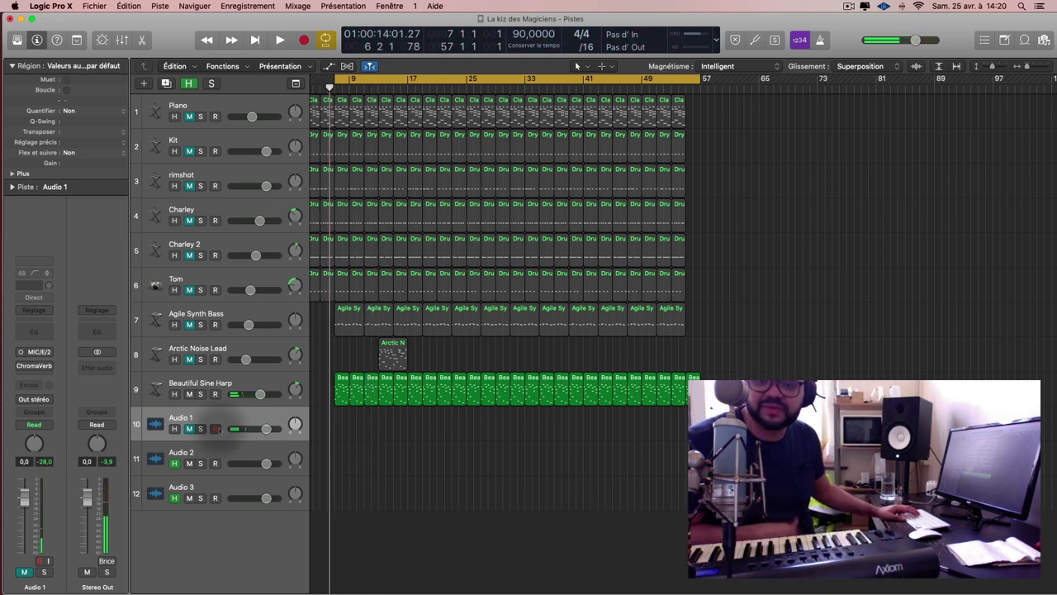
pyautogui.press('r')
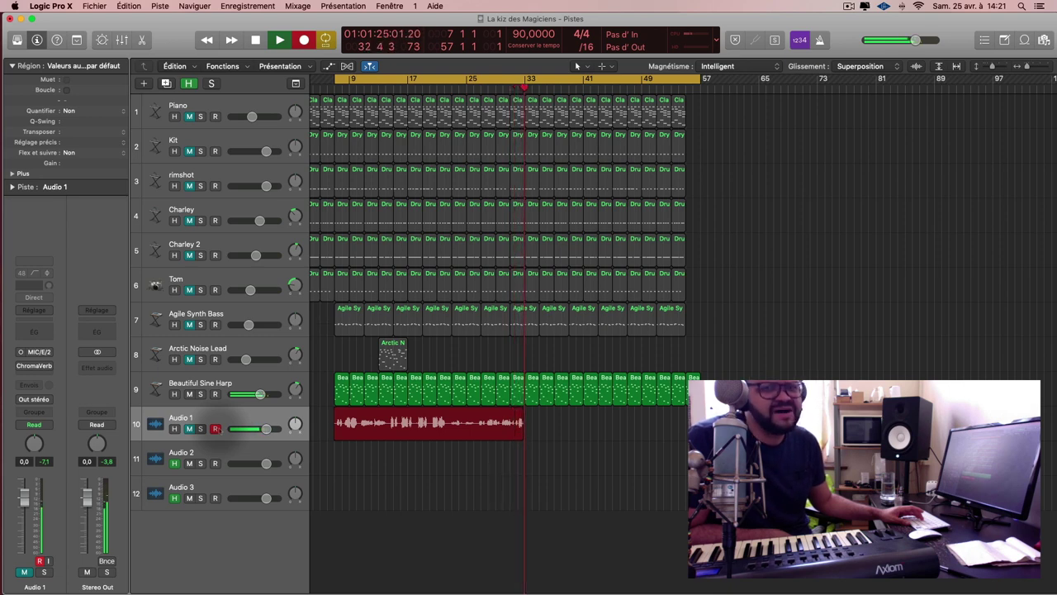
pyautogui.press('space')
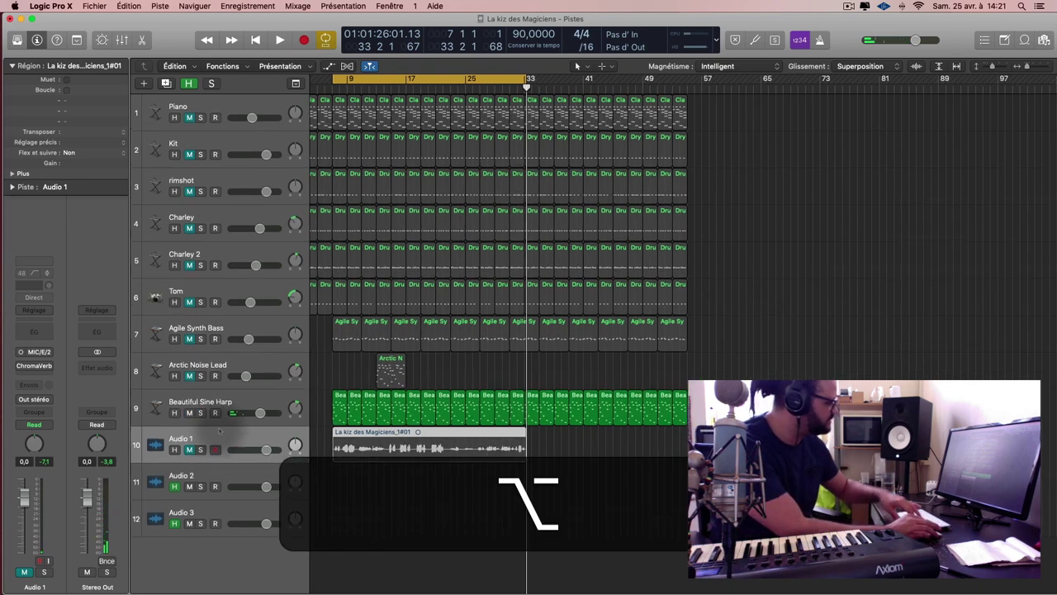
# Duplicate the Audio 1 track to create a new empty audio track with the same settings directly below it
pyautogui.keyDown('alt'); pyautogui.scroll(8, 219, 429); pyautogui.keyUp('alt')
pyautogui.scroll(-5, 219, 429)
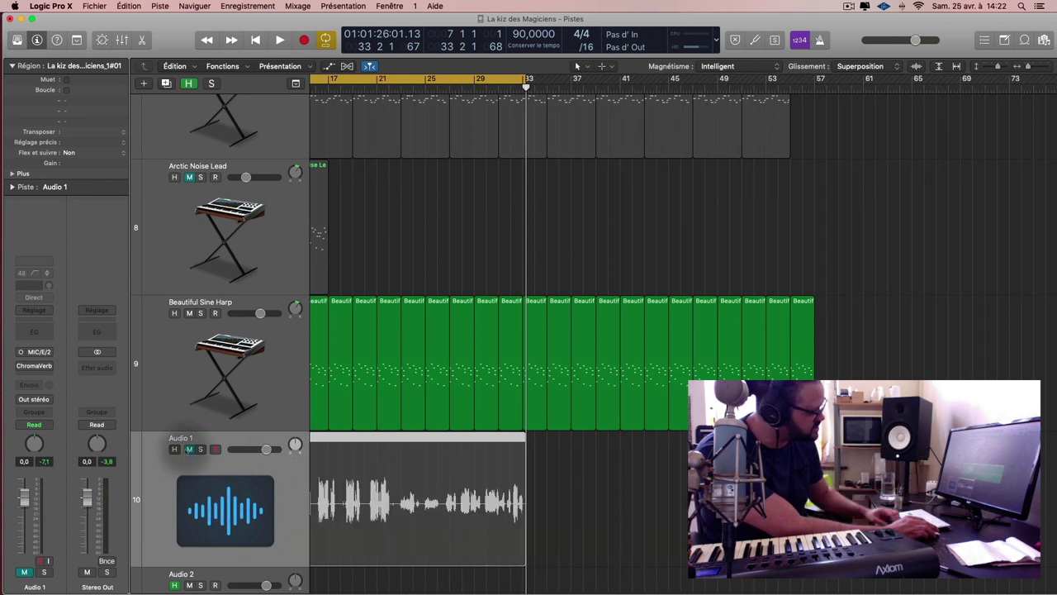
pyautogui.click(208, 460)
pyautogui.press('super')
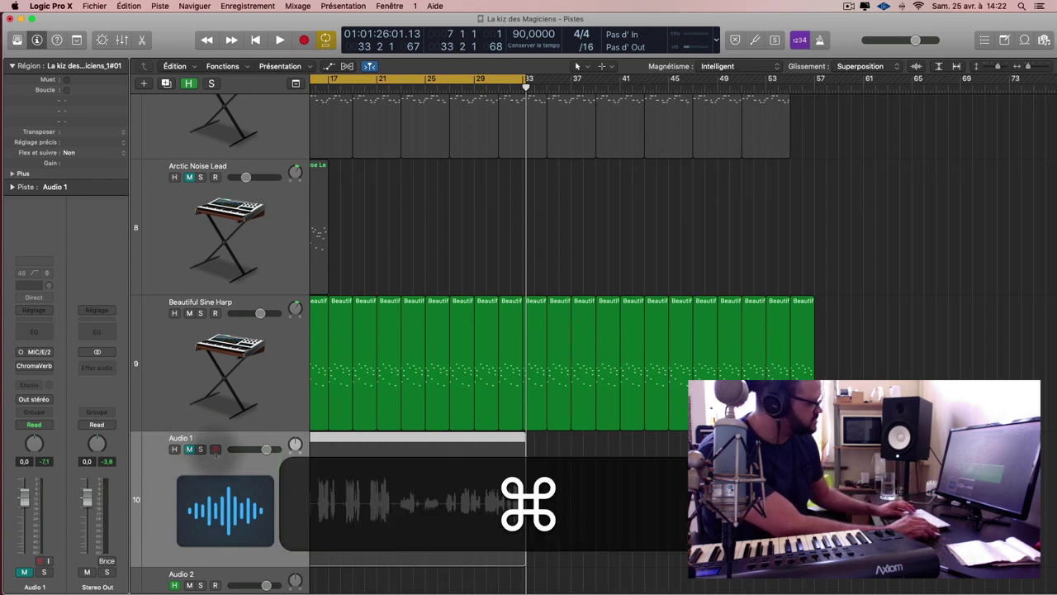
pyautogui.press('super+d')
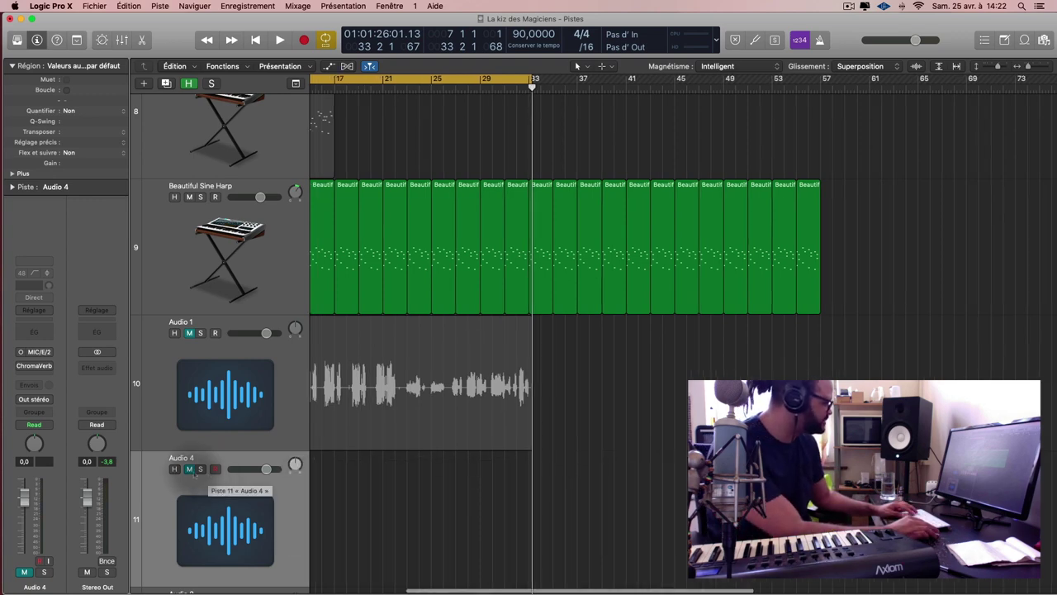
# Unmute the new Audio 4 track and arm it for recording
pyautogui.click(190, 469)
pyautogui.click(215, 470)
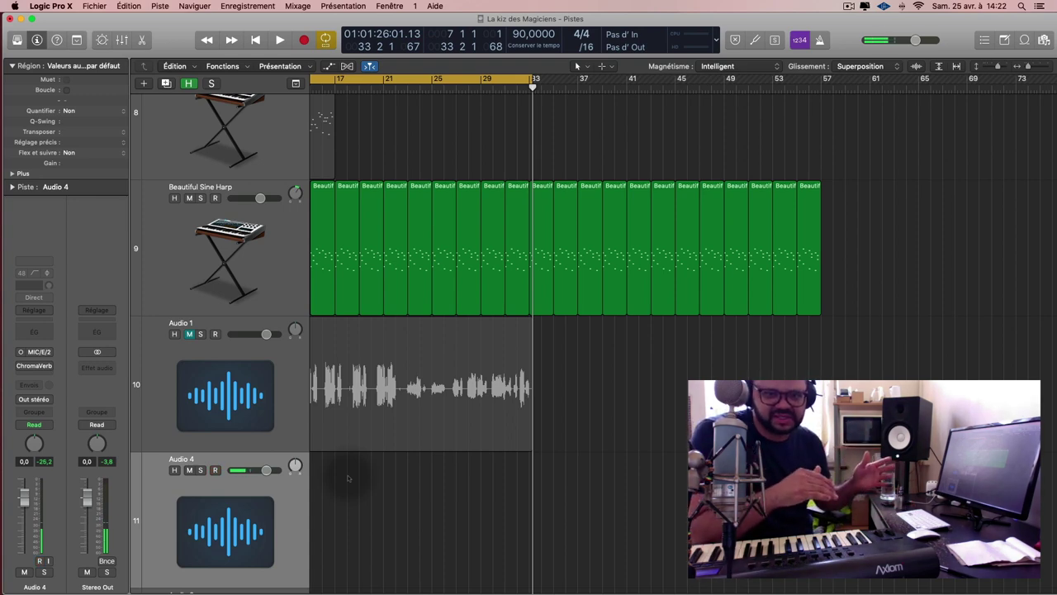
pyautogui.click(347, 477)
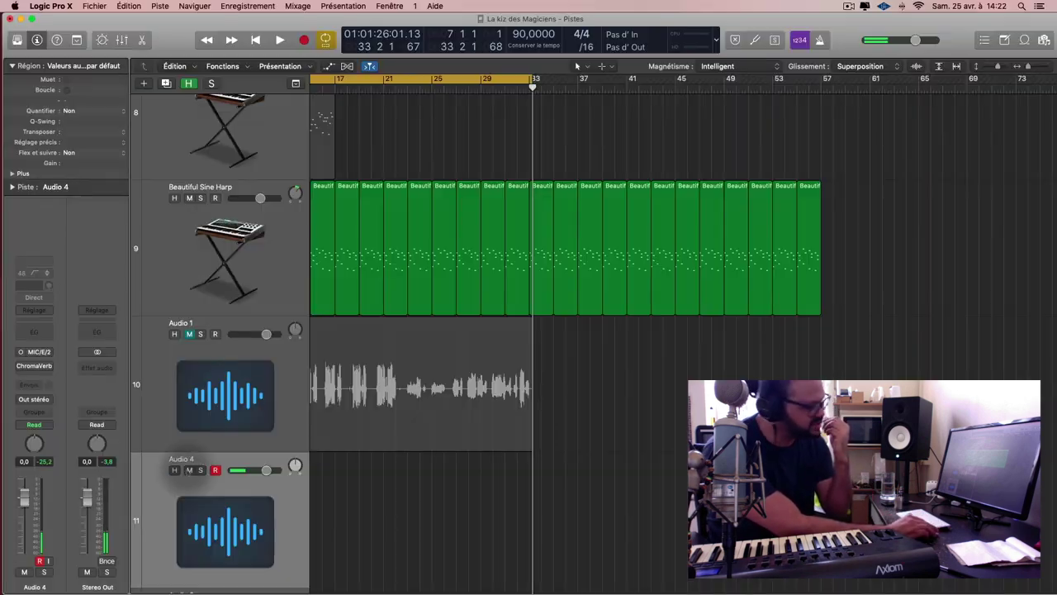
# Toggle the mute on the armed Audio 4 track to compare the microphone monitoring with and without it
pyautogui.click(190, 470)
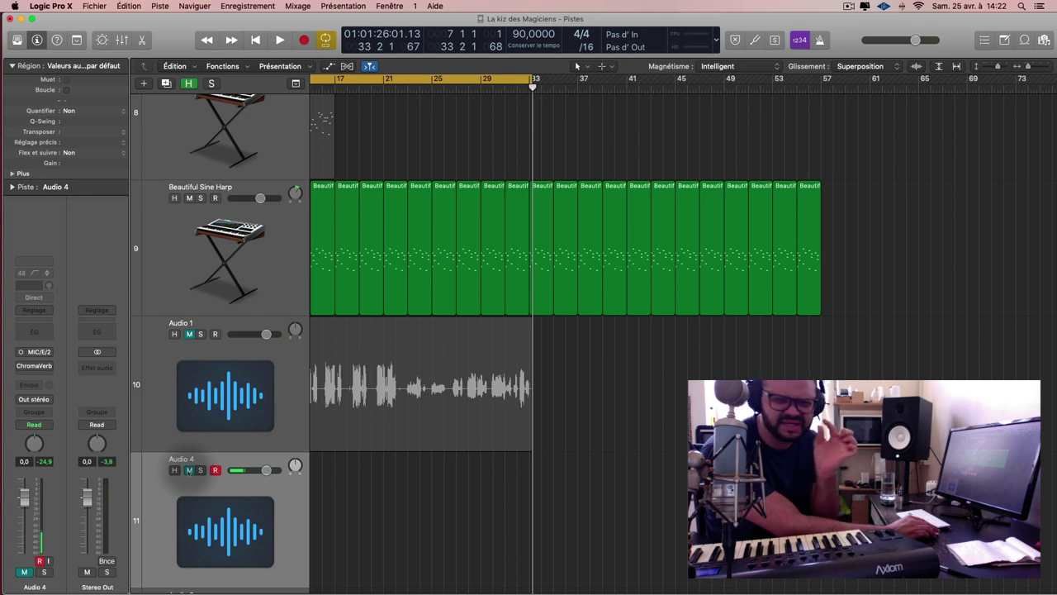
pyautogui.click(188, 470)
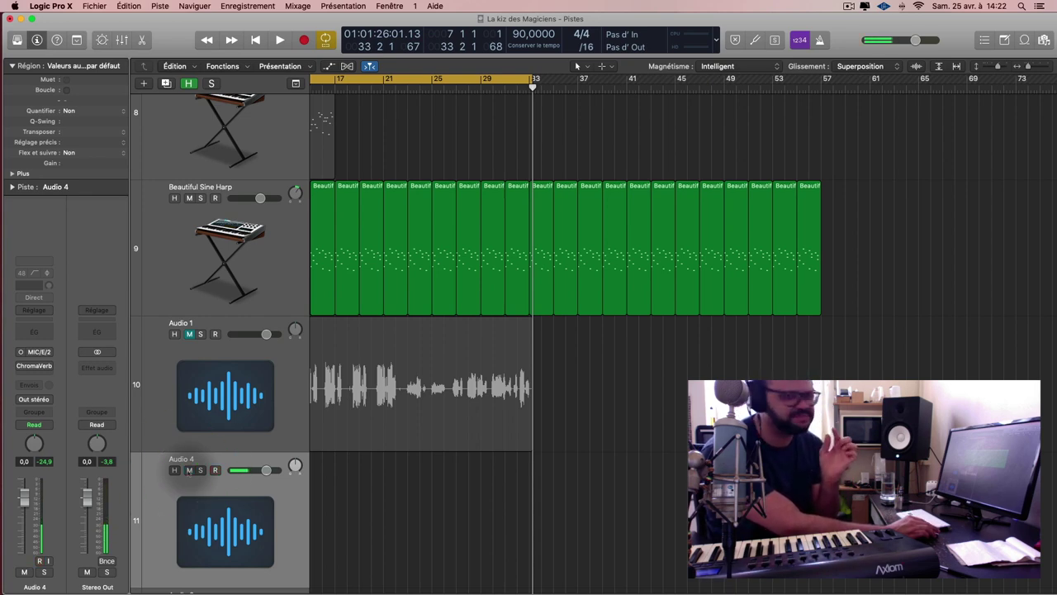
pyautogui.click(188, 469)
pyautogui.click(215, 470)
pyautogui.click(392, 498)
pyautogui.click(259, 496)
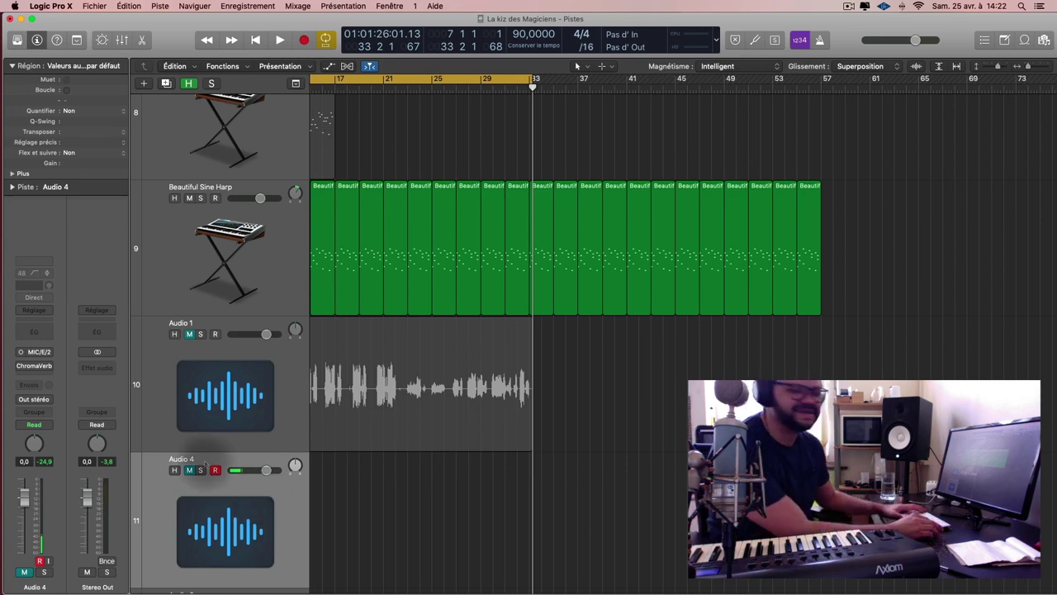
# Switch to Console, turn off the Auto-Tune plug-in on ANALOG 2 and return to Logic Pro X
pyautogui.click(307, 458)
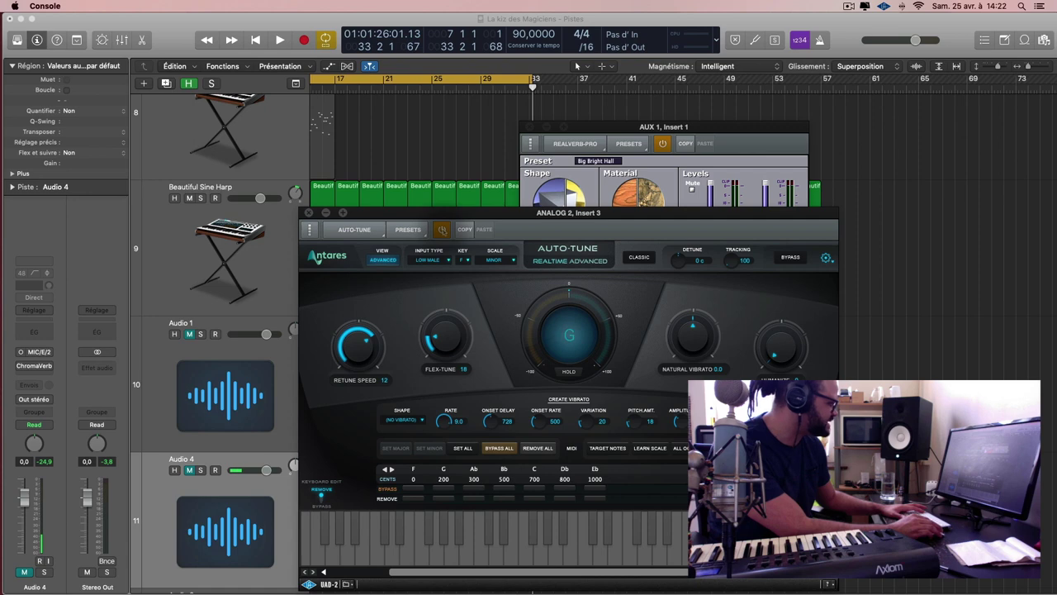
pyautogui.click(948, 332)
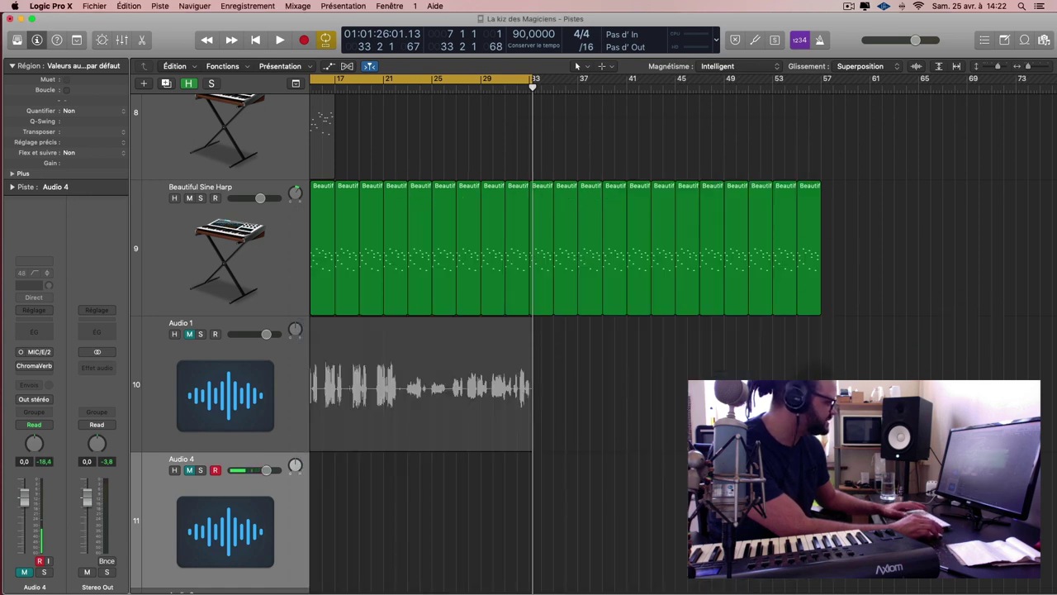
# Play the cycle from bar 7 and unmute the Audio 4 track, keeping it armed for recording
pyautogui.scroll(-5, 528, 331)
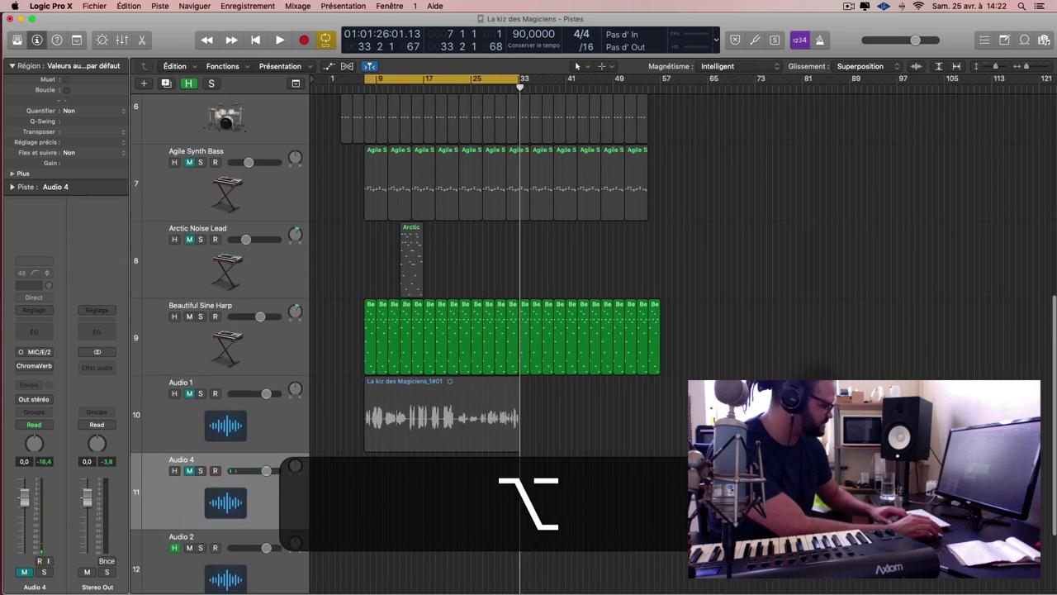
pyautogui.scroll(-2, 256, 487)
pyautogui.press('space')
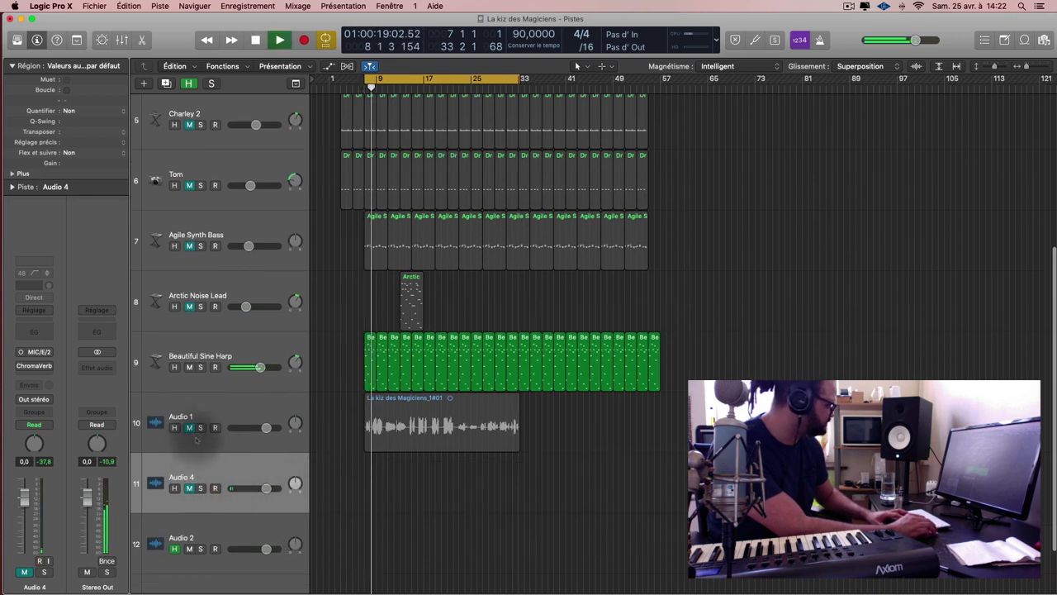
pyautogui.click(189, 488)
pyautogui.click(215, 488)
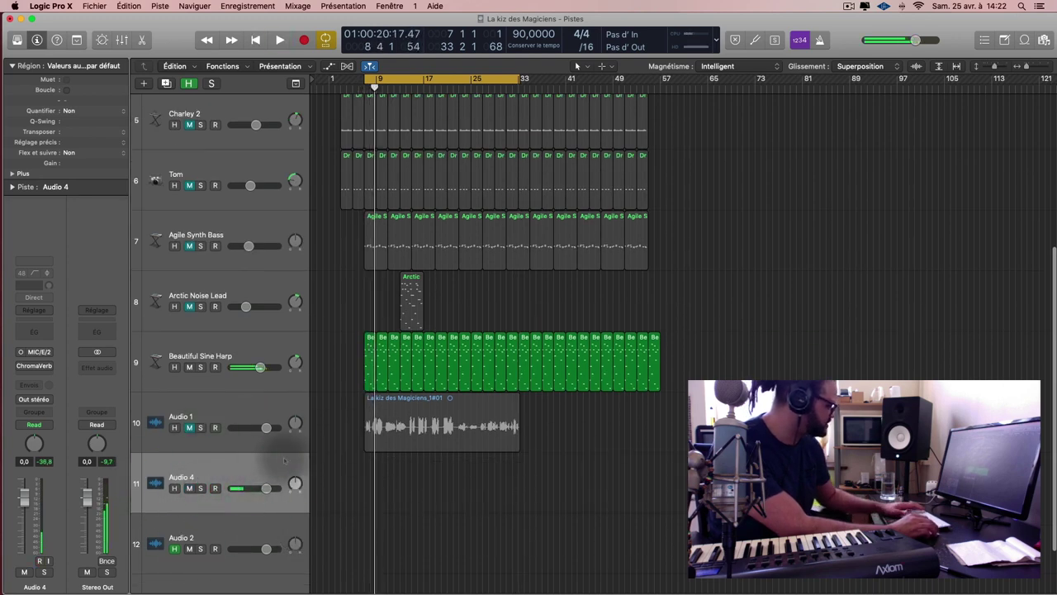
# Switch to Console, turn off the RealVerb-Pro plug-in on AUX 1 and return to Logic Pro X
pyautogui.hotkey('ctrl', 'Up')
pyautogui.click(963, 356)
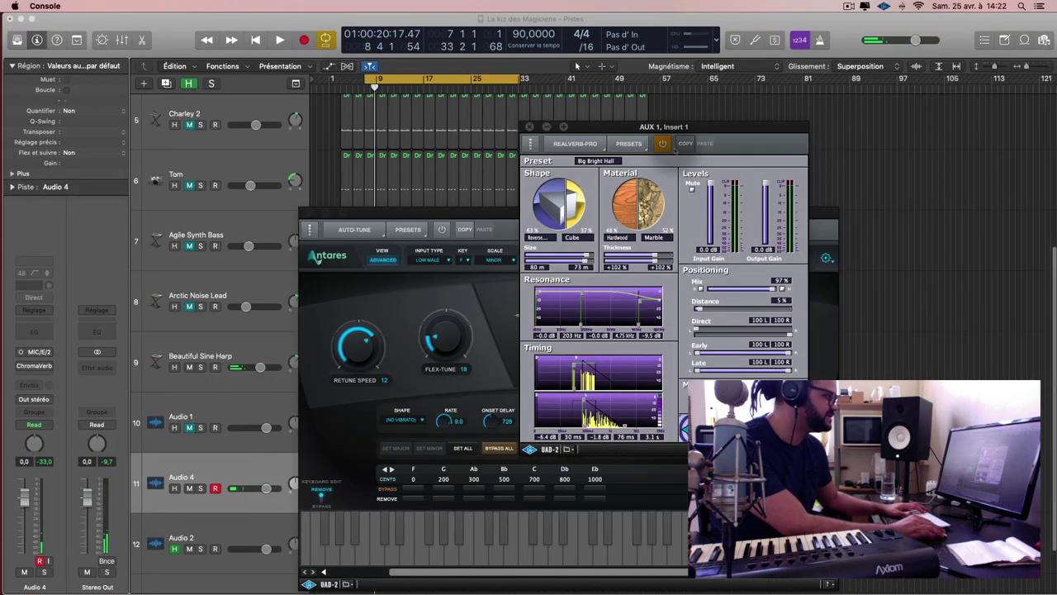
pyautogui.click(878, 239)
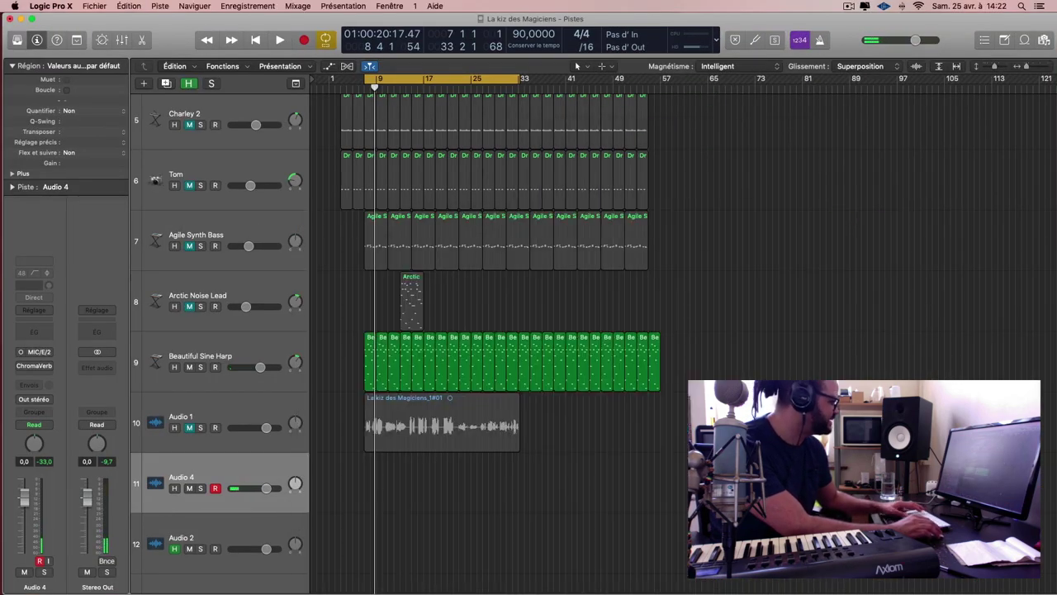
# Play briefly from bar 7 to check the microphone monitoring and disarm the Audio 4 track
pyautogui.press('space')
pyautogui.keyDown('alt'); pyautogui.scroll(10, 660, 247); pyautogui.keyUp('alt')
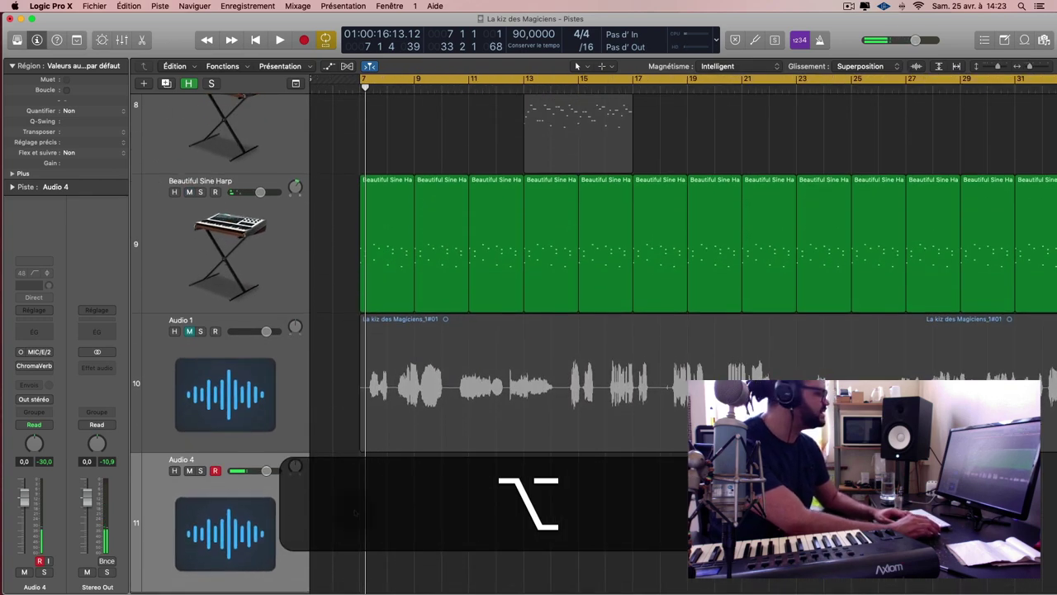
pyautogui.click(215, 470)
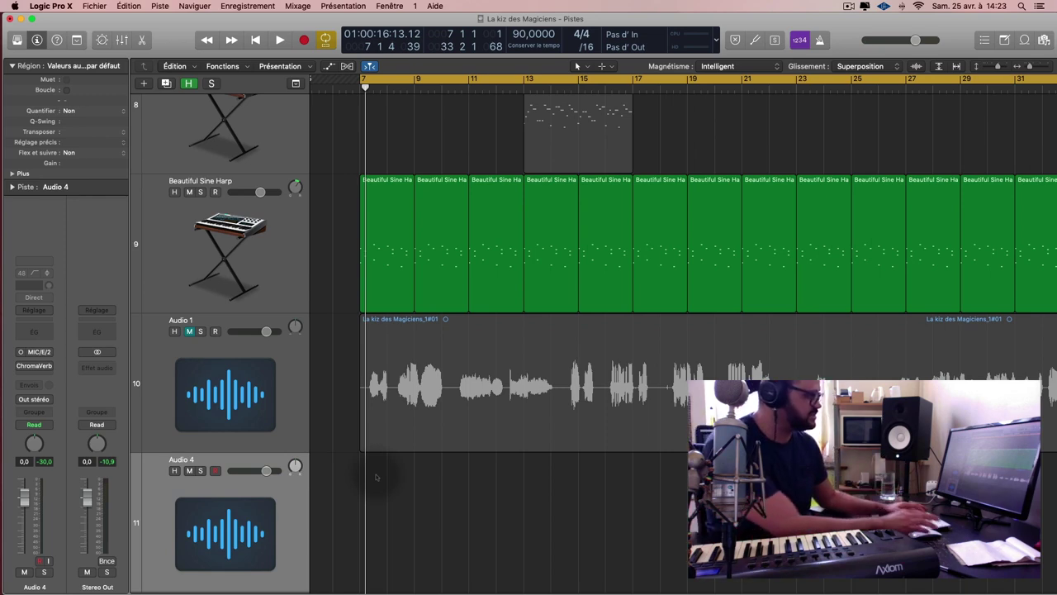
# Switch to the Console session mixer and reposition its window to examine the channel strips and their inserts
pyautogui.hotkey('ctrl', 'Up')
pyautogui.click(165, 330)
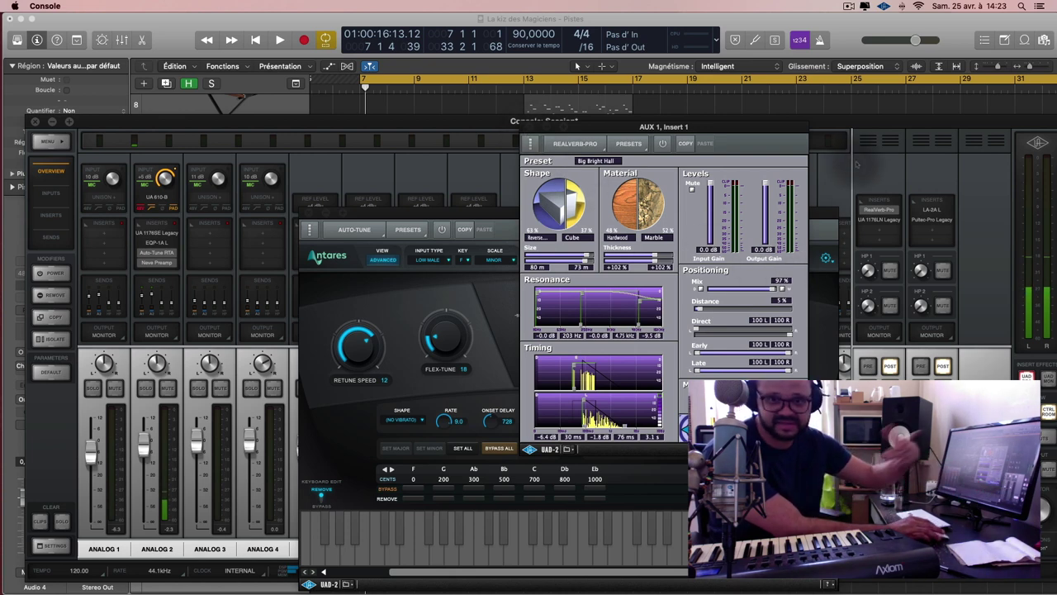
pyautogui.moveTo(919, 122); pyautogui.dragTo(856, 118)
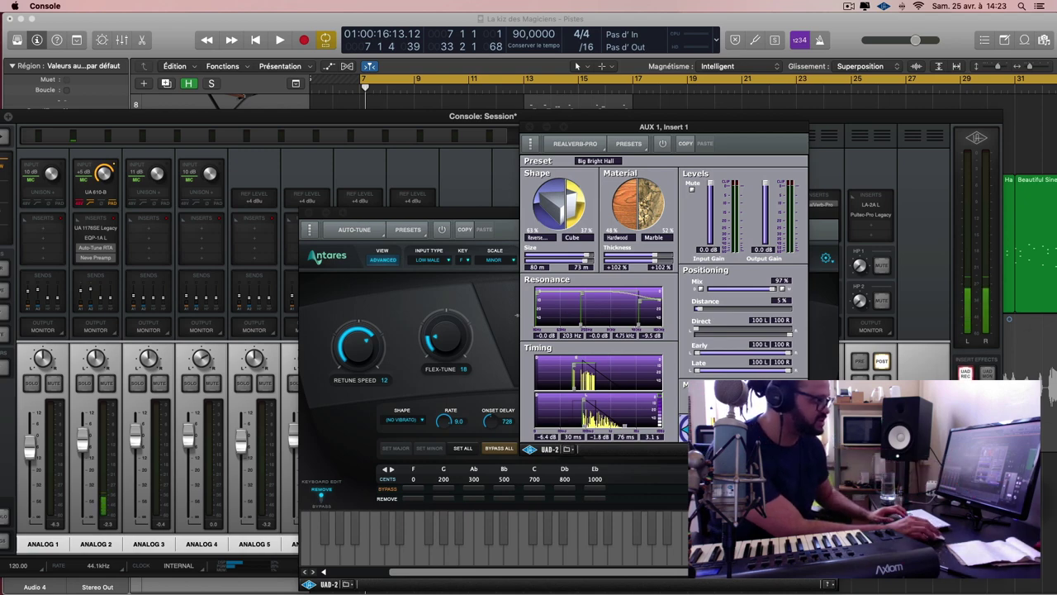
# Return to Logic Pro X and select the recorded region on the Audio 1 track
pyautogui.press('super+Tab')
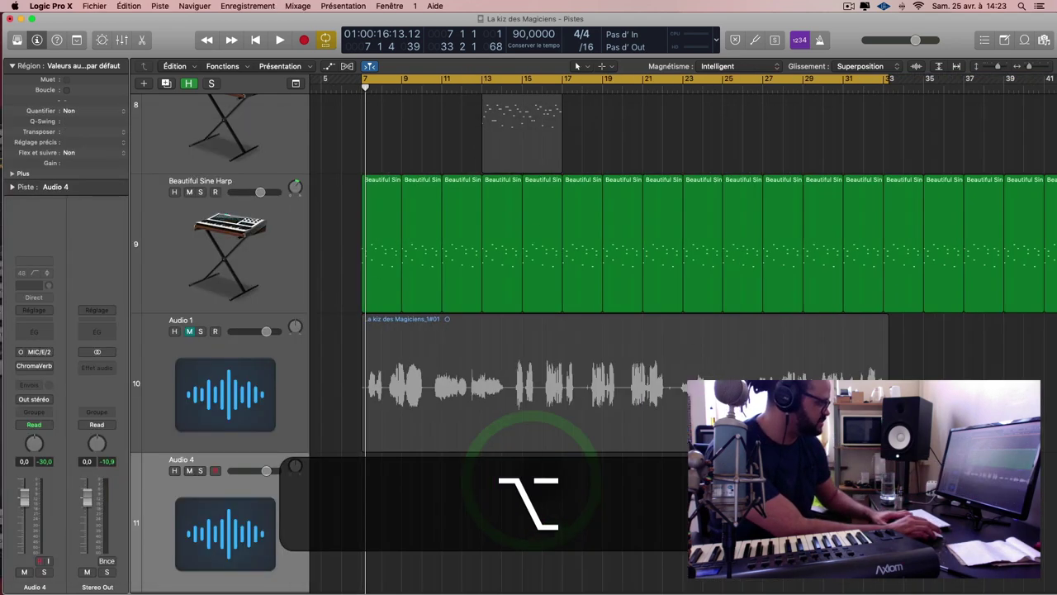
pyautogui.scroll(-5, 528, 442)
pyautogui.click(472, 420)
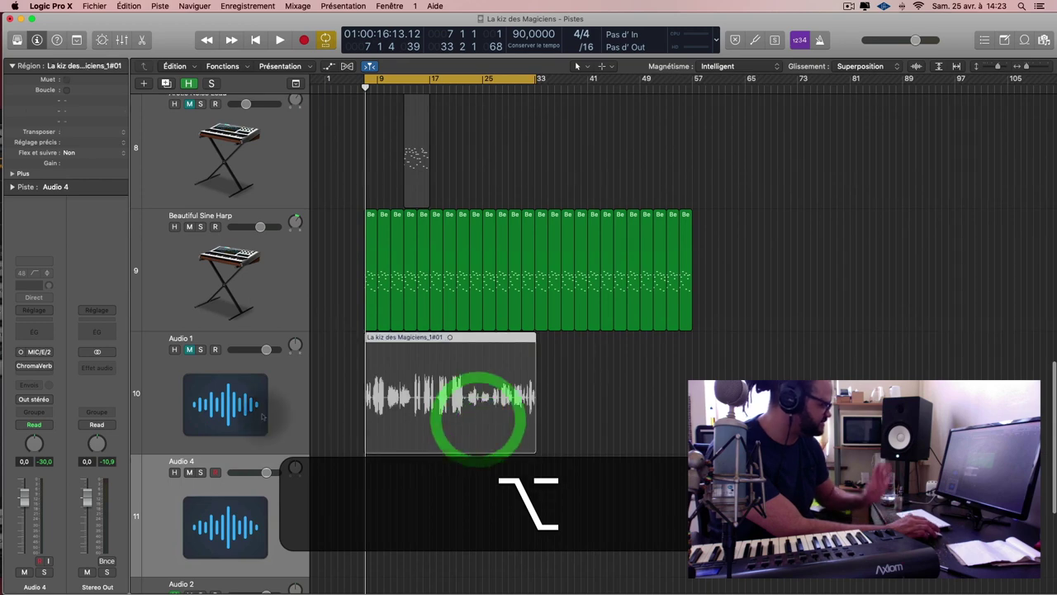
# Unmute and solo the Audio 1 vocal track, and save the project
pyautogui.click(189, 349)
pyautogui.click(200, 349)
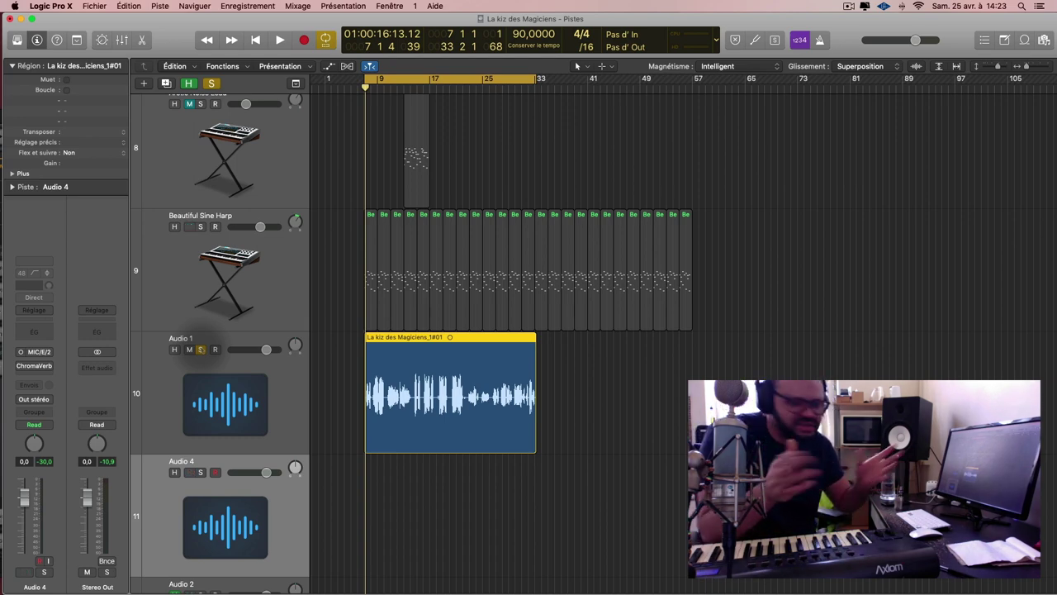
pyautogui.press('super+s')
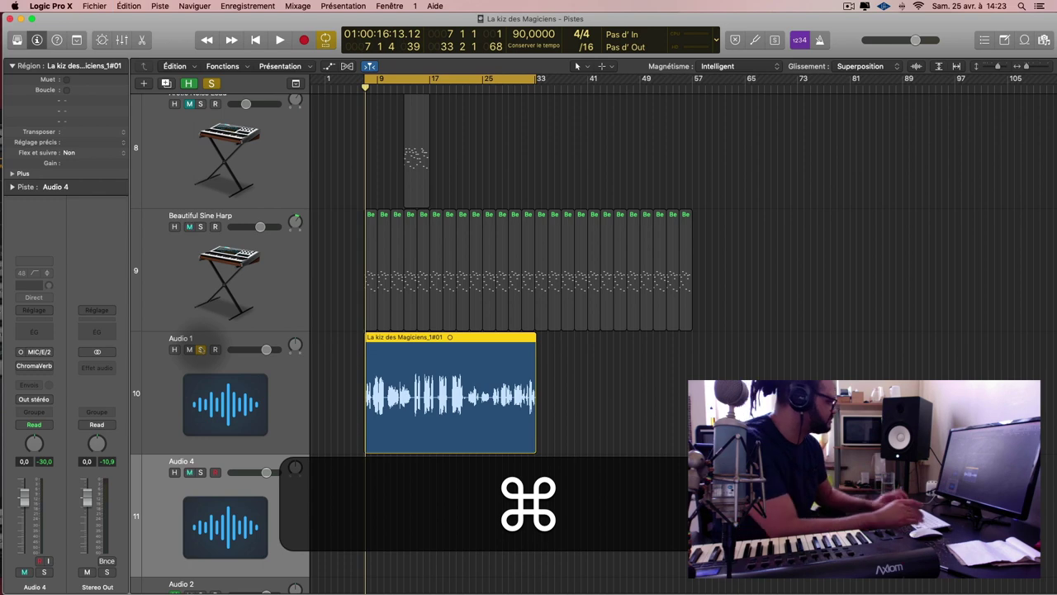
# Play the soloed Audio 1 vocal from bar 7 and examine its waveform up close
pyautogui.press('space')
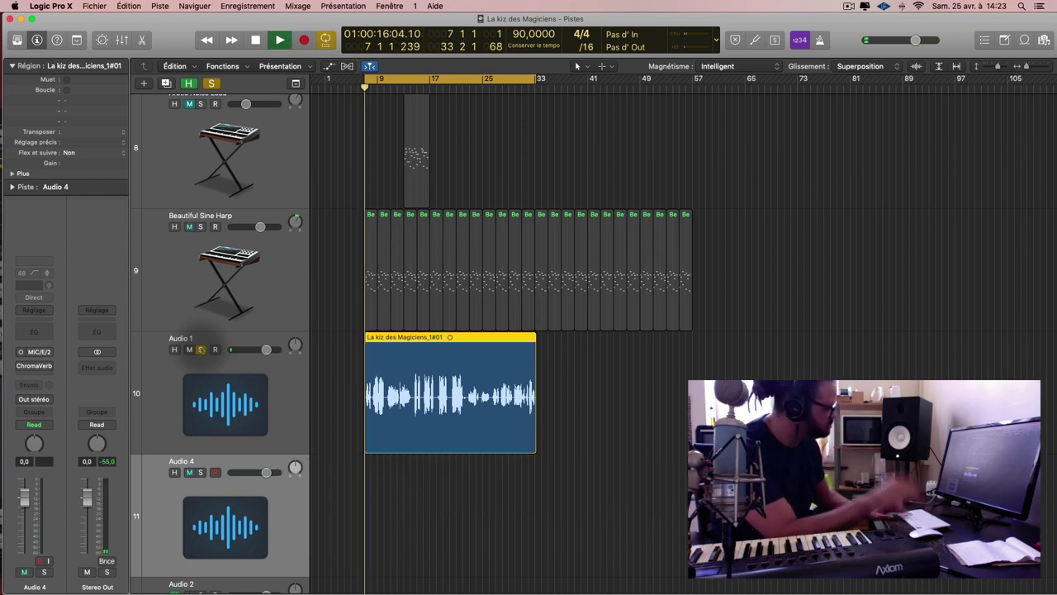
pyautogui.keyDown('alt'); pyautogui.scroll(3, 590, 418); pyautogui.keyUp('alt')
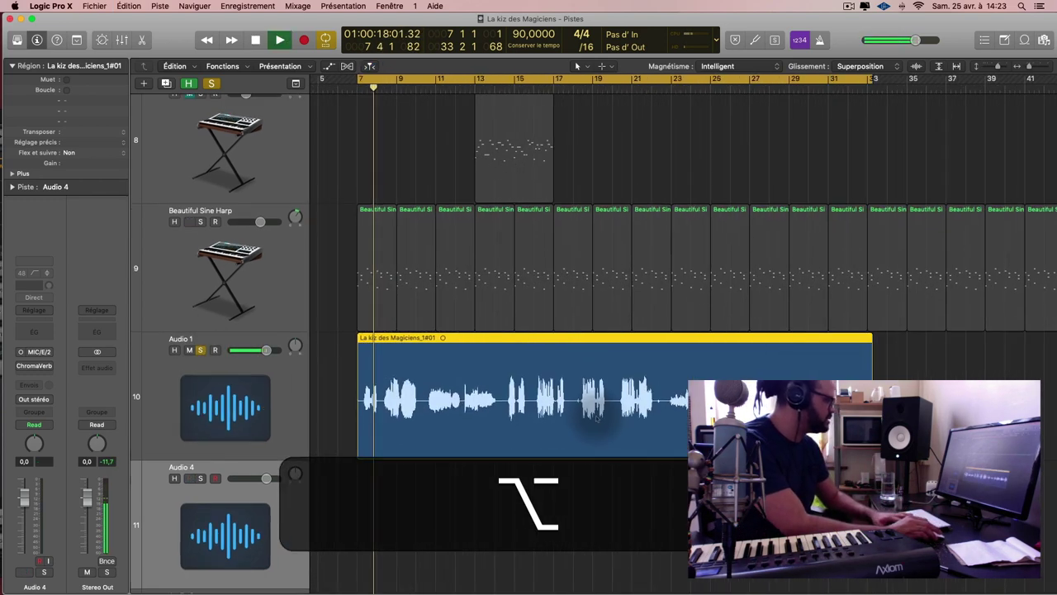
pyautogui.keyDown('alt'); pyautogui.scroll(5, 590, 418); pyautogui.keyUp('alt')
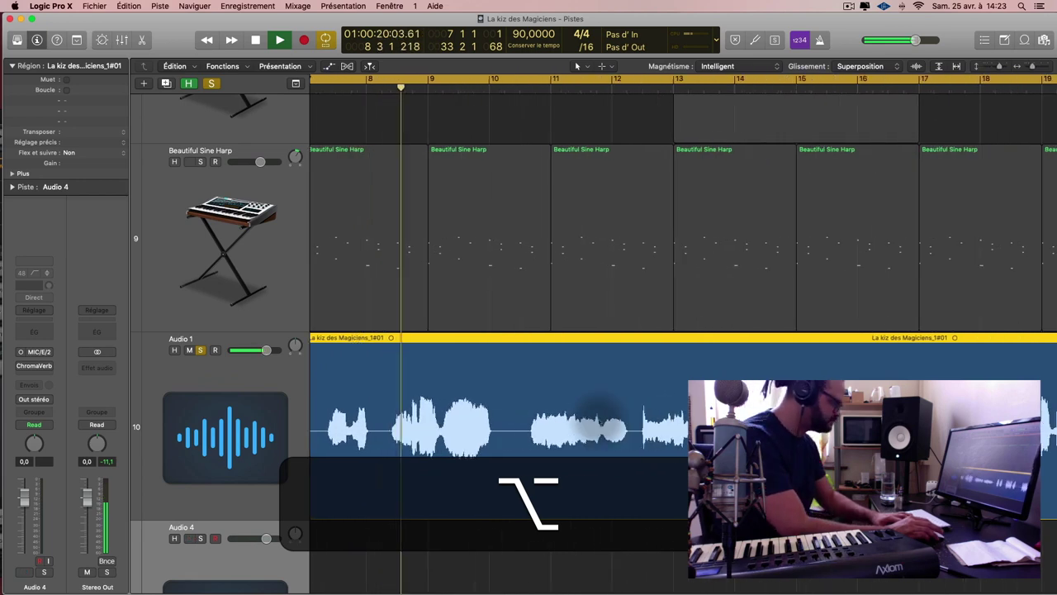
pyautogui.keyDown('alt'); pyautogui.scroll(-6, 603, 425); pyautogui.keyUp('alt')
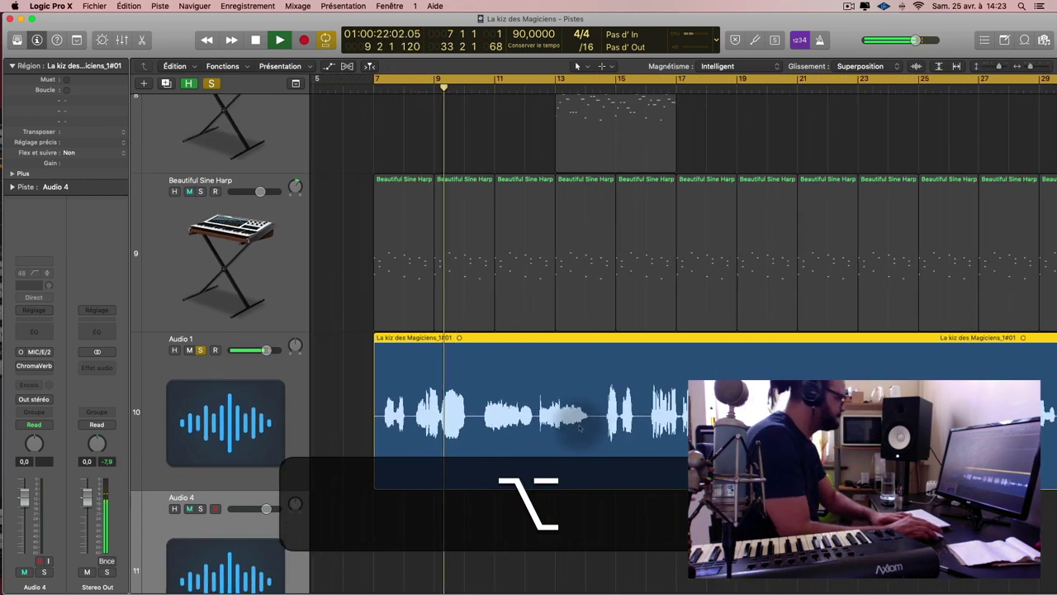
pyautogui.keyDown('alt'); pyautogui.scroll(-6, 507, 415); pyautogui.keyUp('alt')
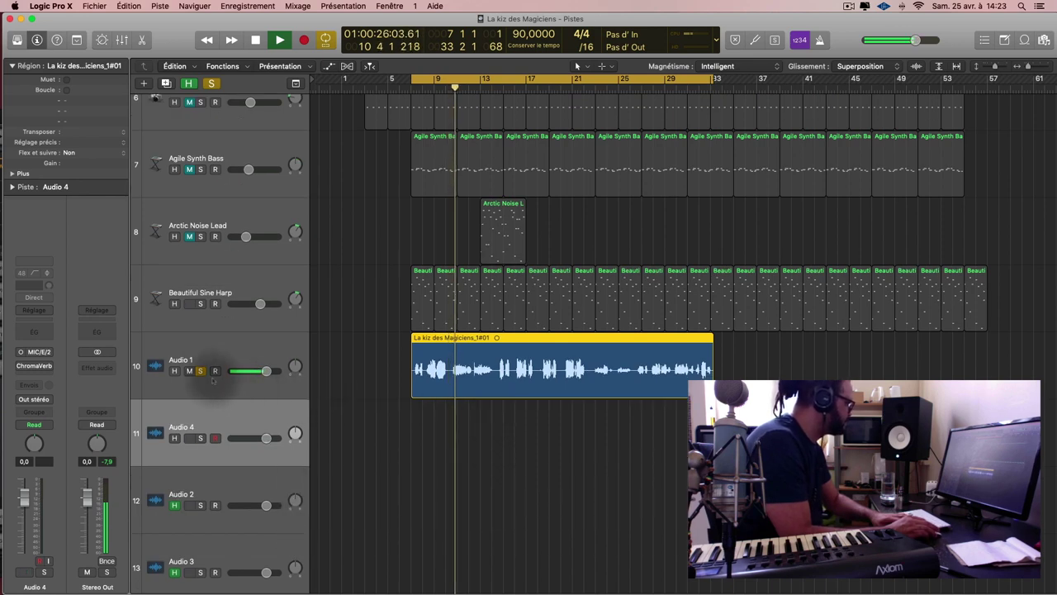
# Delete the unused Audio 4, Audio 2 and Audio 3 tracks, cancelling the deletion of the Audio 1 recording
pyautogui.click(184, 393)
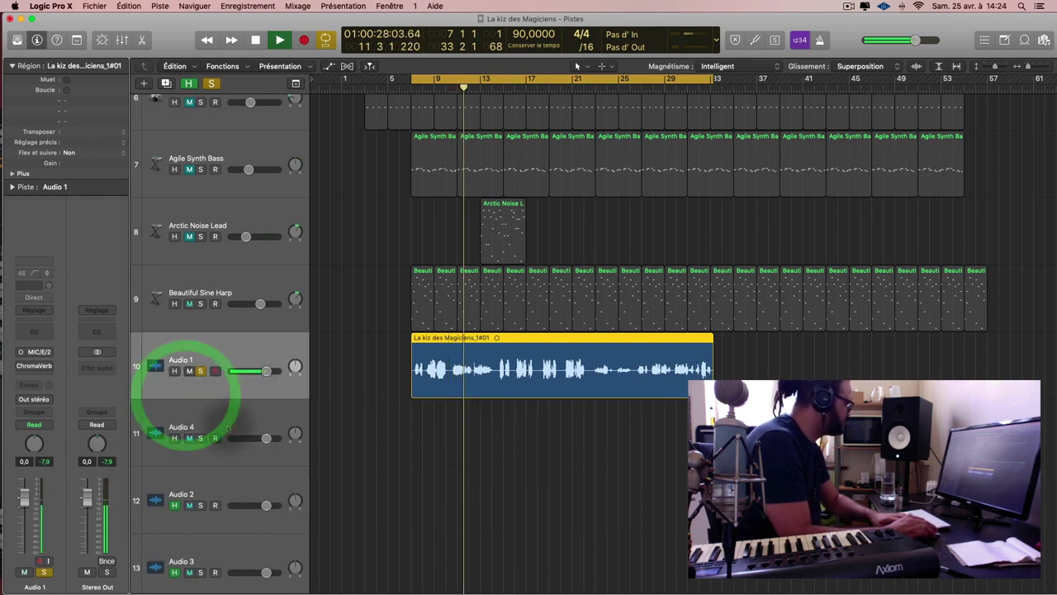
pyautogui.click(236, 425)
pyautogui.press('BackSpace')
pyautogui.click(249, 451)
pyautogui.press('BackSpace')
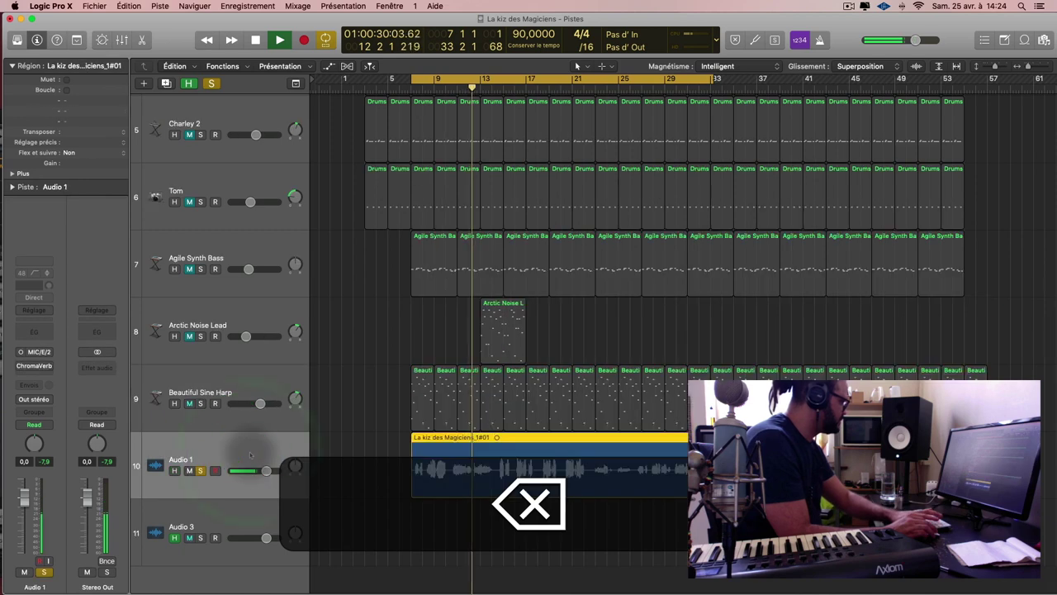
pyautogui.press('BackSpace')
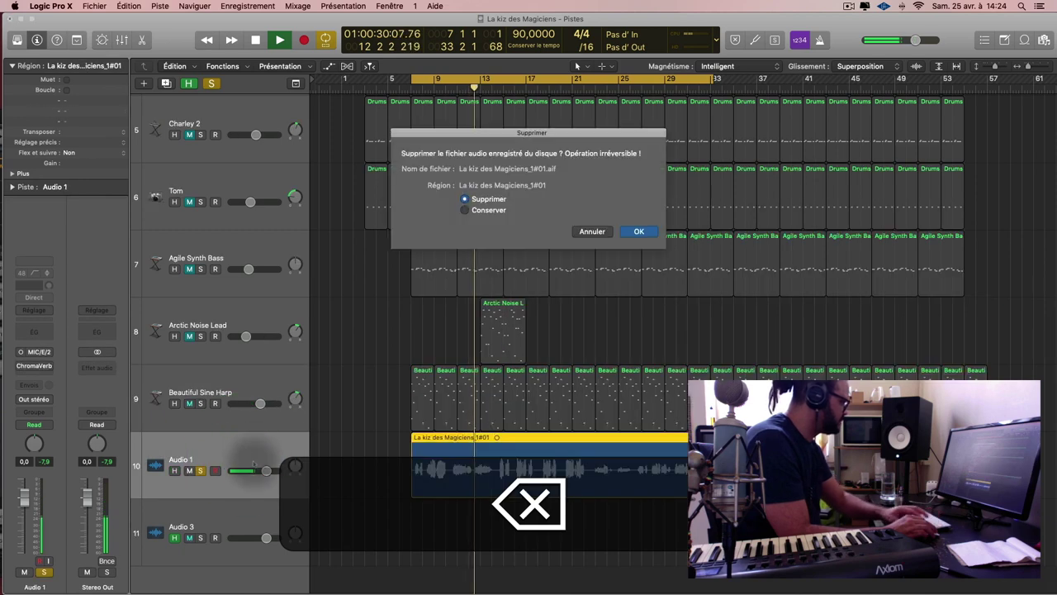
pyautogui.click(592, 231)
pyautogui.click(262, 516)
pyautogui.press('BackSpace')
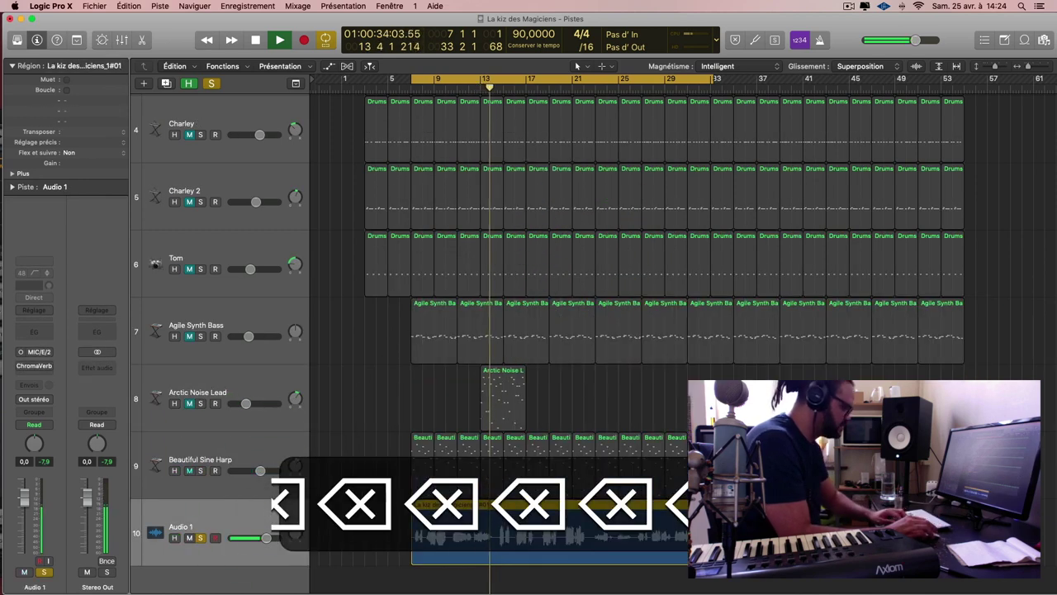
# Solo the Beautiful Sine Harp track alongside Audio 1, listen to both together and stop playback
pyautogui.keyDown('alt'); pyautogui.scroll(6, 187, 330); pyautogui.keyUp('alt')
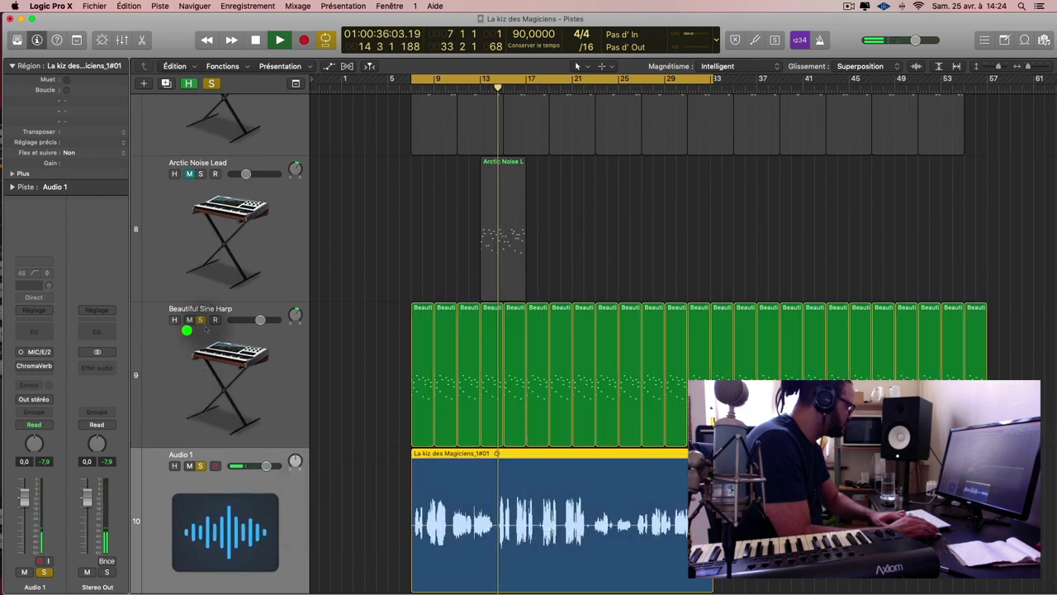
pyautogui.keyDown('alt'); pyautogui.scroll(-6, 262, 515); pyautogui.keyUp('alt')
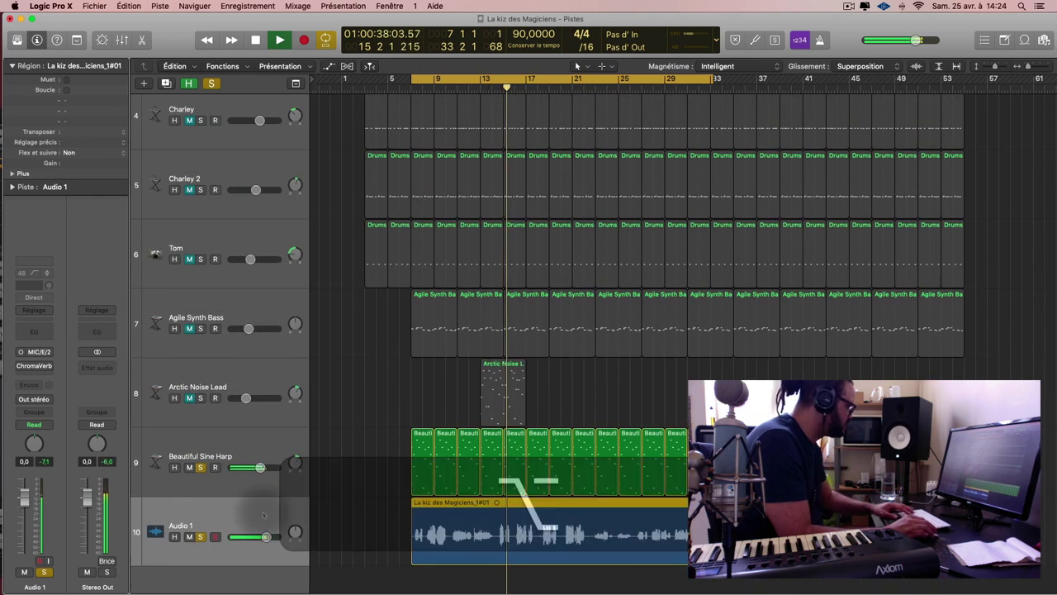
pyautogui.click(263, 514)
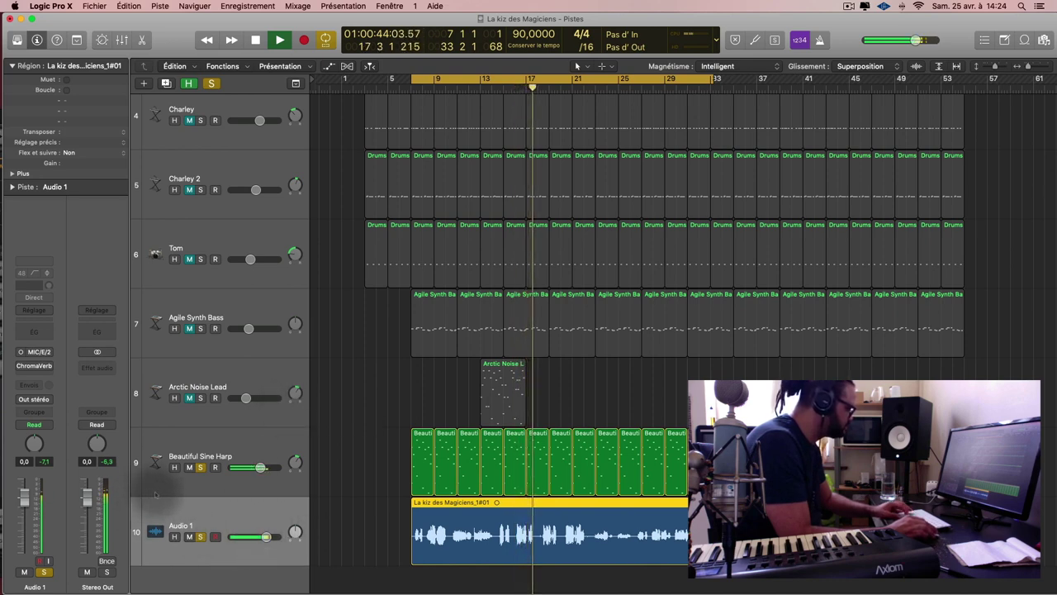
pyautogui.press('space')
pyautogui.press('x')
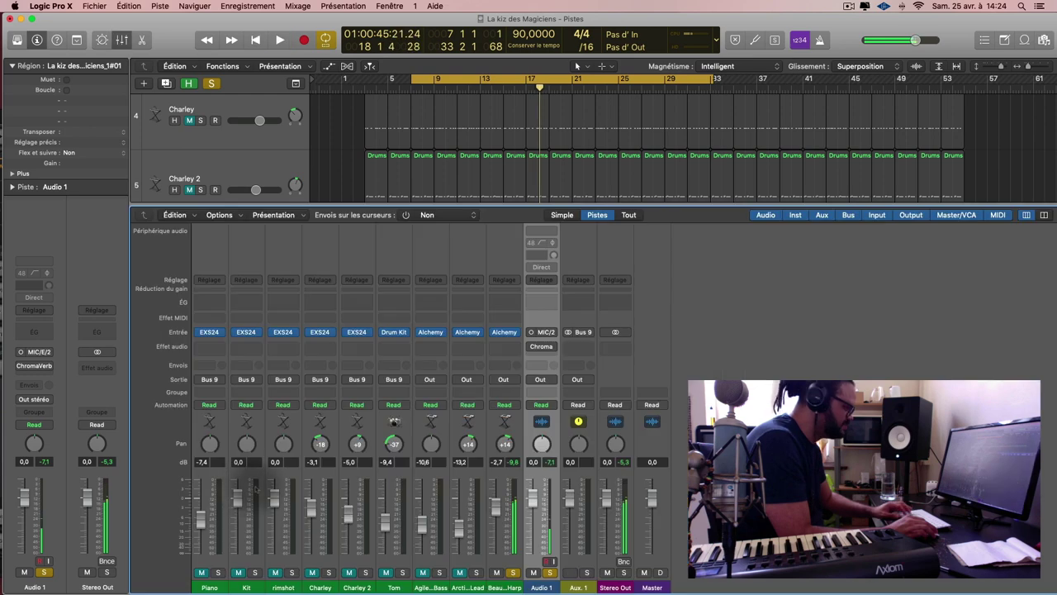
pyautogui.press('x')
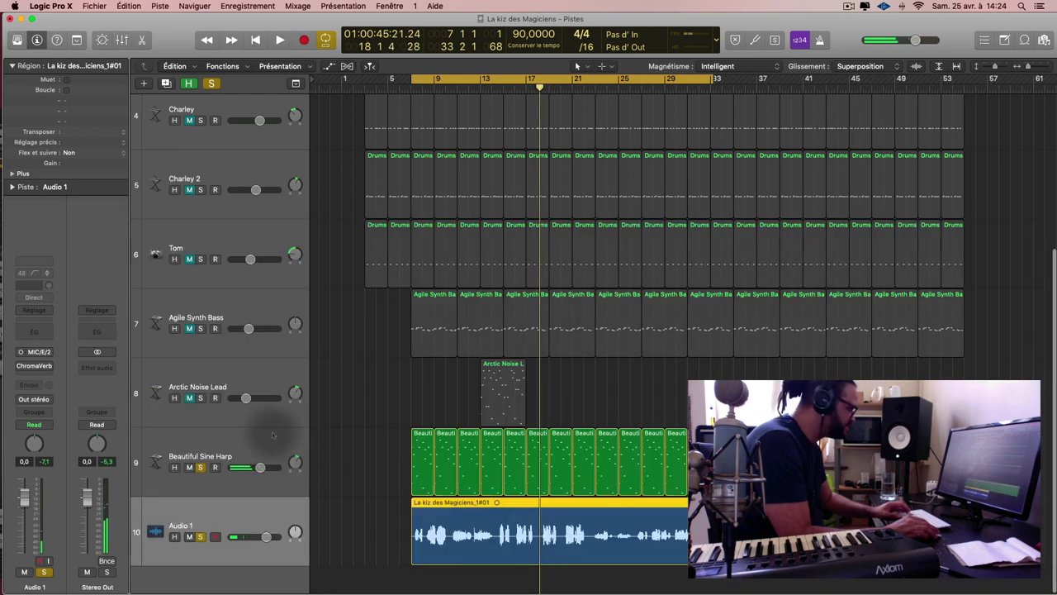
# Enable ChromaVerb on Audio 1 and load its Dirty Chamber preset from the Chambers category during playback
pyautogui.click(21, 366)
pyautogui.press('space')
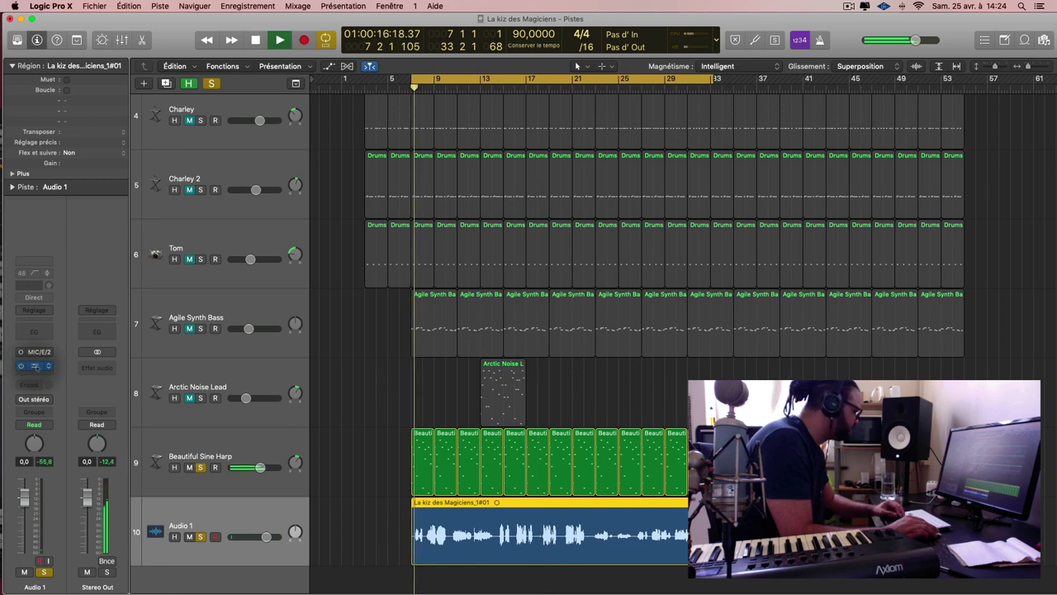
pyautogui.click(35, 366)
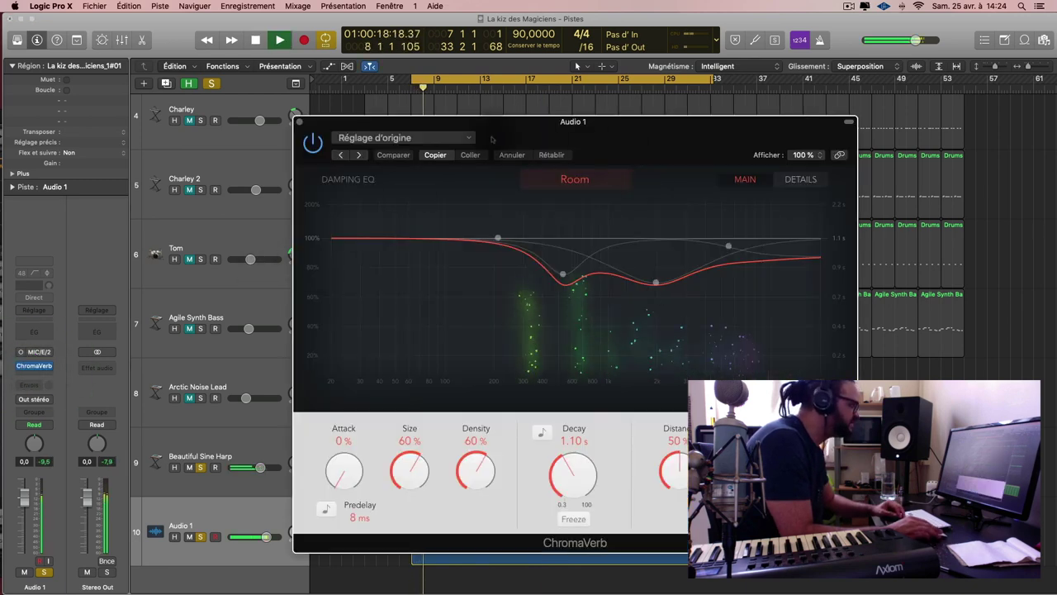
pyautogui.click(430, 138)
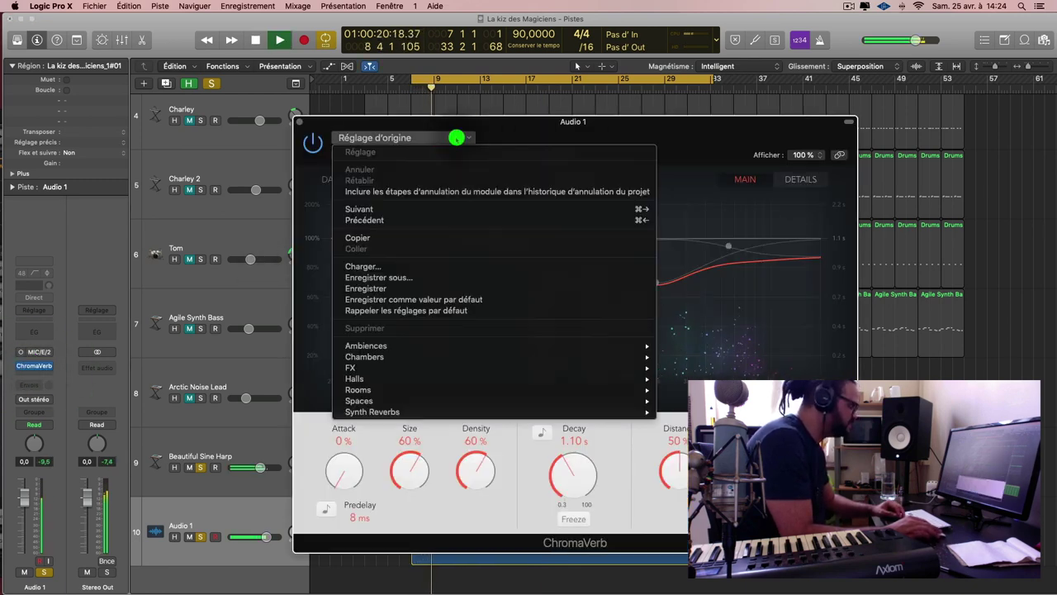
pyautogui.moveTo(529, 357)
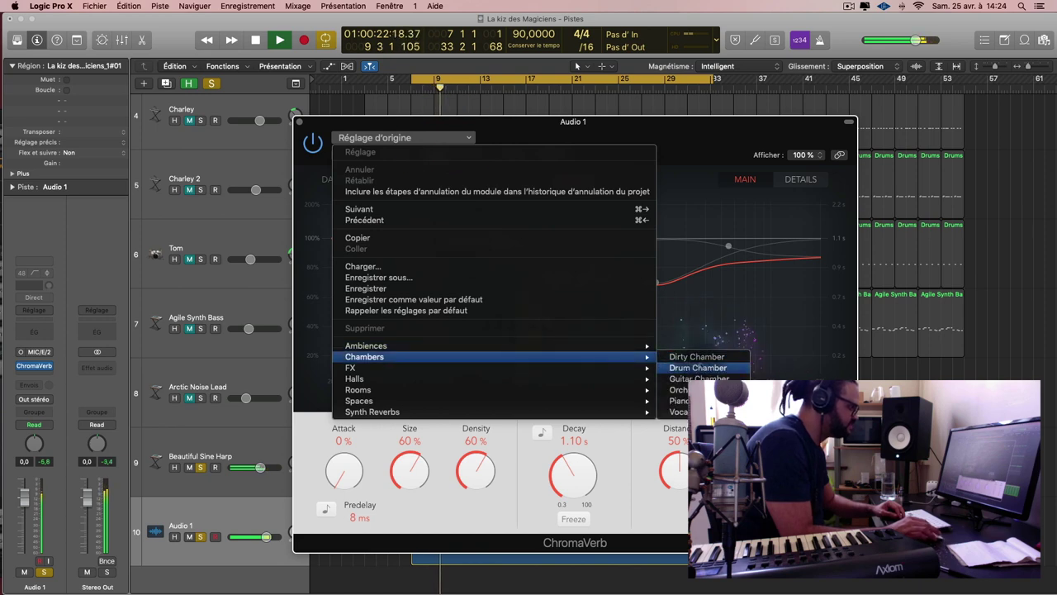
pyautogui.click(696, 356)
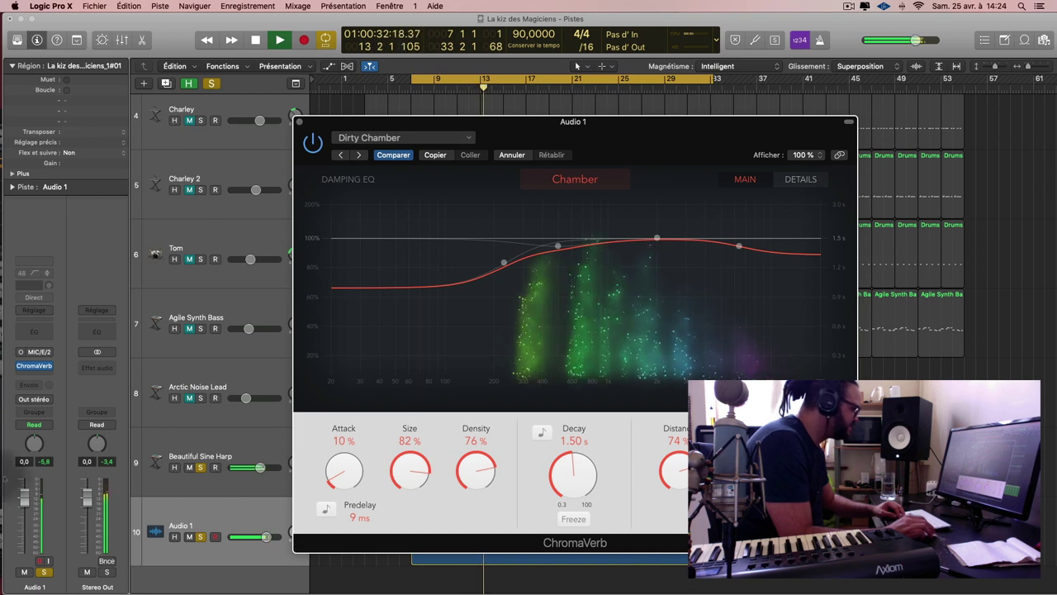
# Add a Channel EQ to Audio 1 and enable its low-cut band, with the analyzer switched on
pyautogui.click(41, 334)
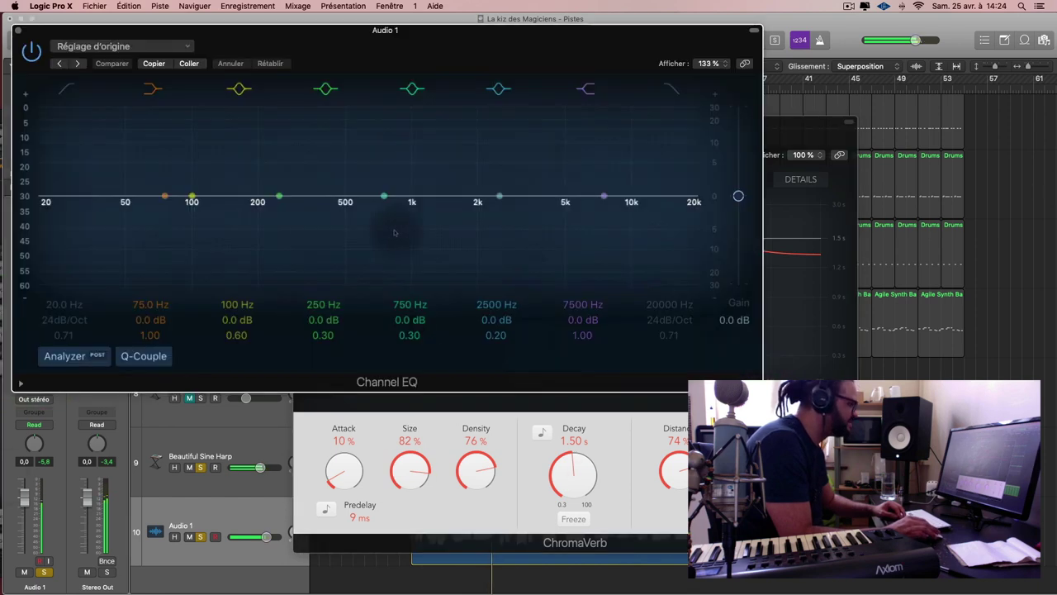
pyautogui.moveTo(264, 38); pyautogui.dragTo(524, 48)
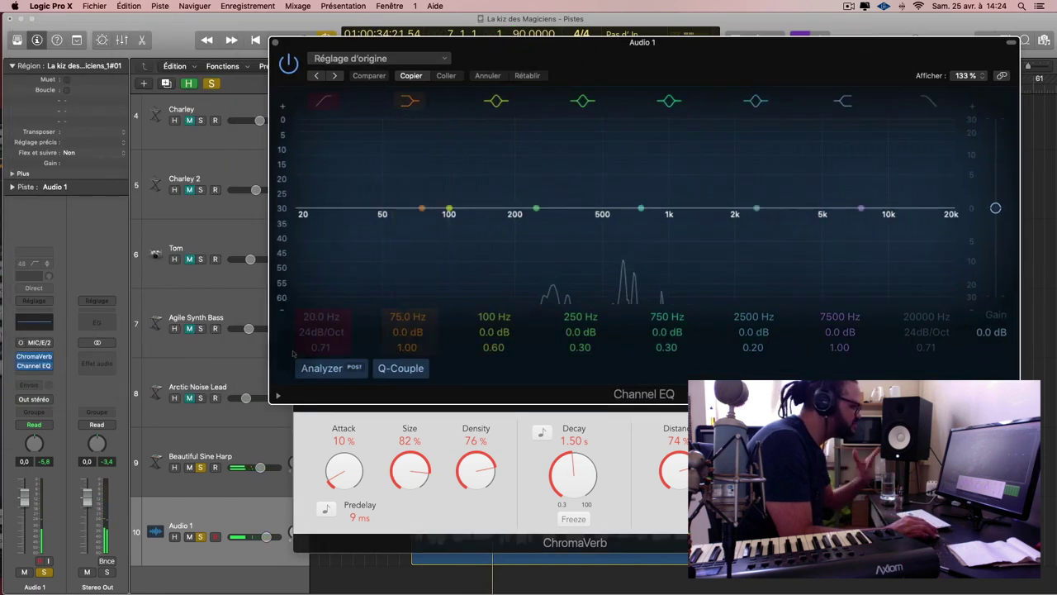
pyautogui.click(321, 367)
pyautogui.click(322, 100)
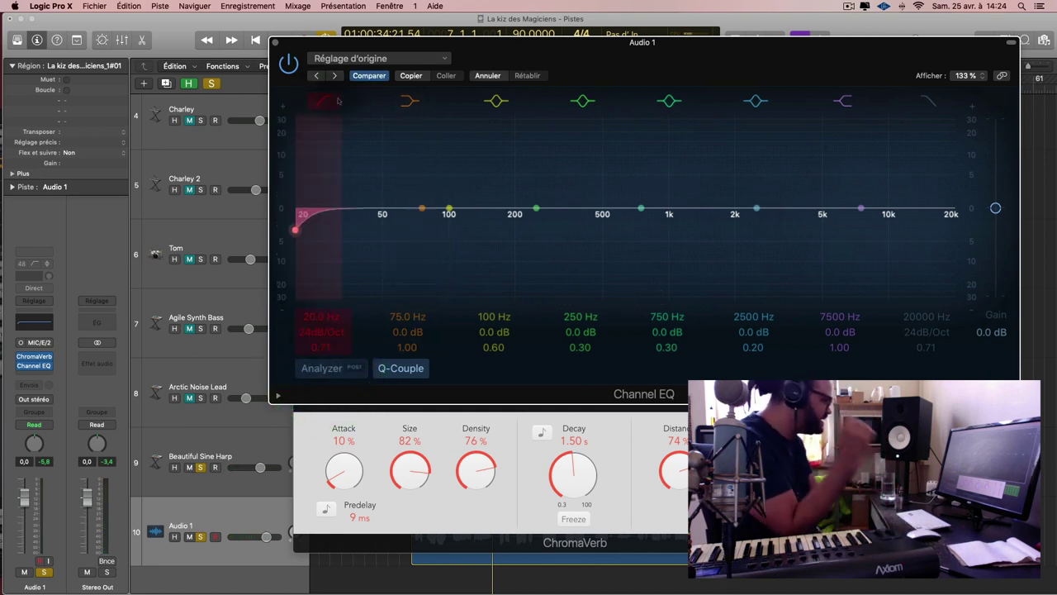
pyautogui.press('space')
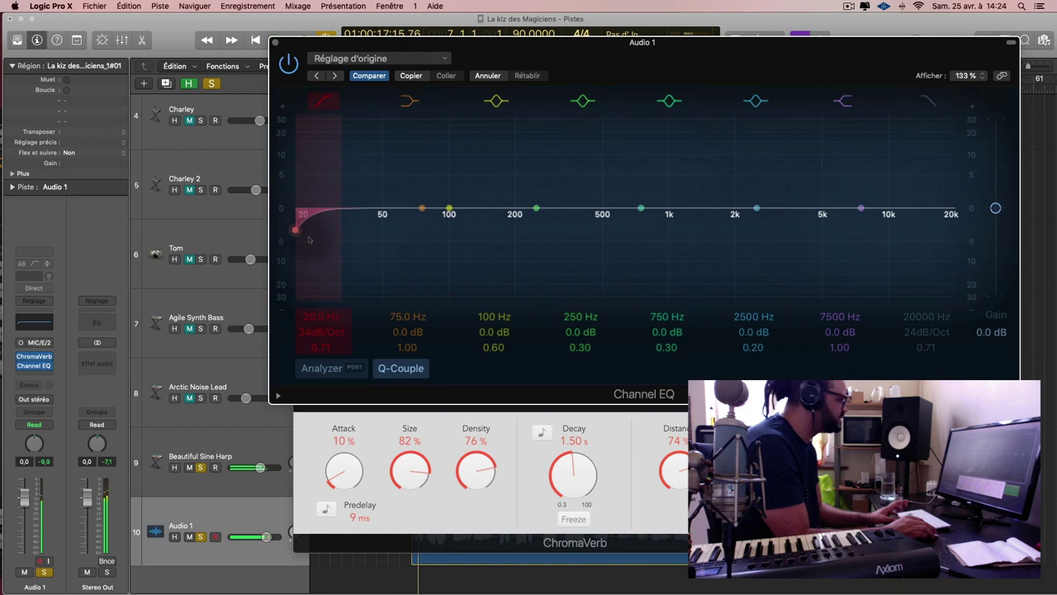
pyautogui.click(322, 367)
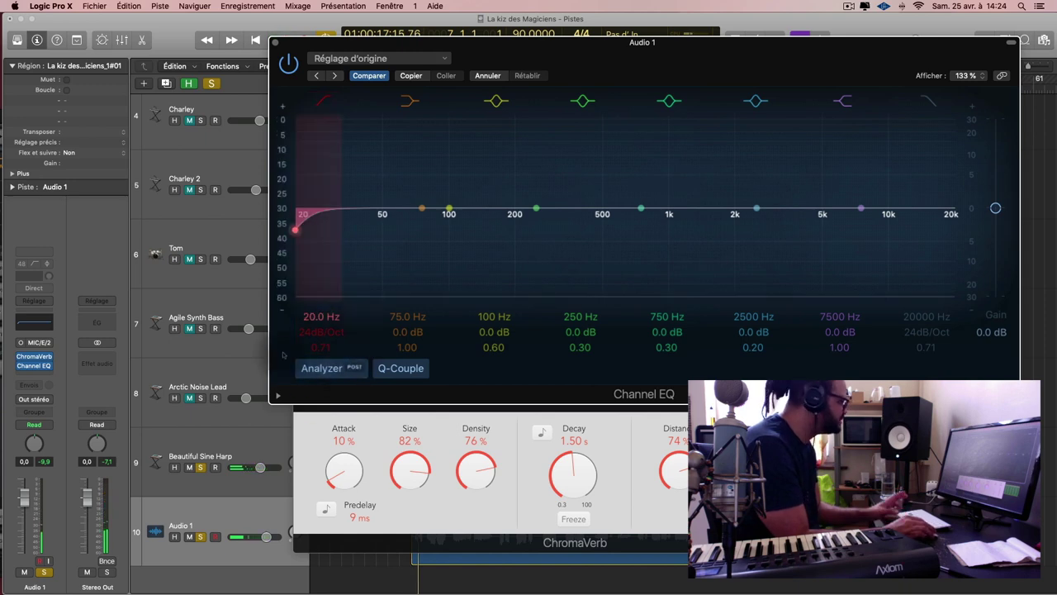
# Restart playback from bar 7 and close the ChromaVerb window, leaving only the Channel EQ open
pyautogui.press('v')
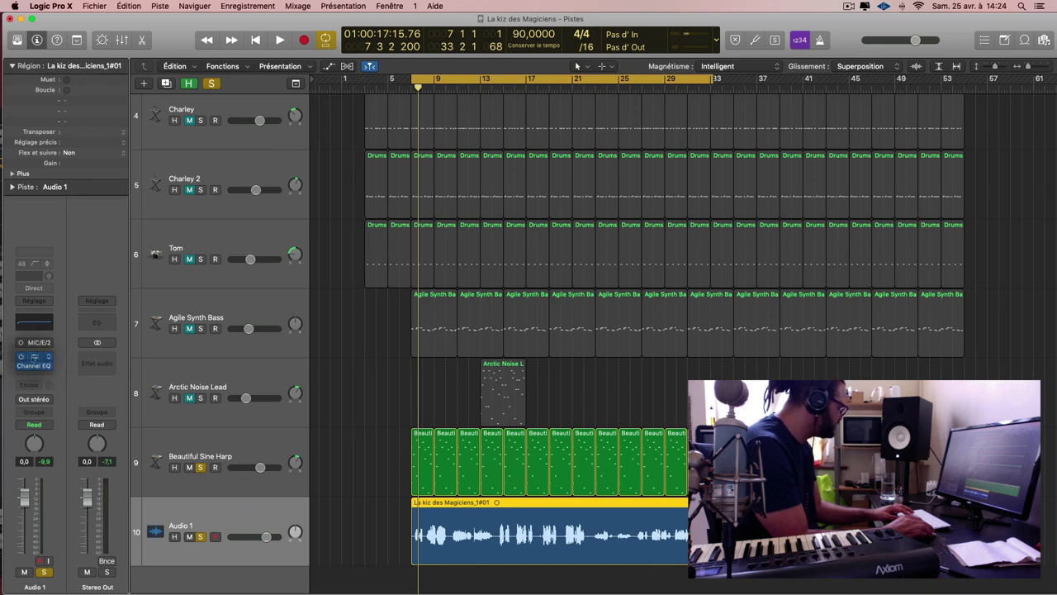
pyautogui.press('space')
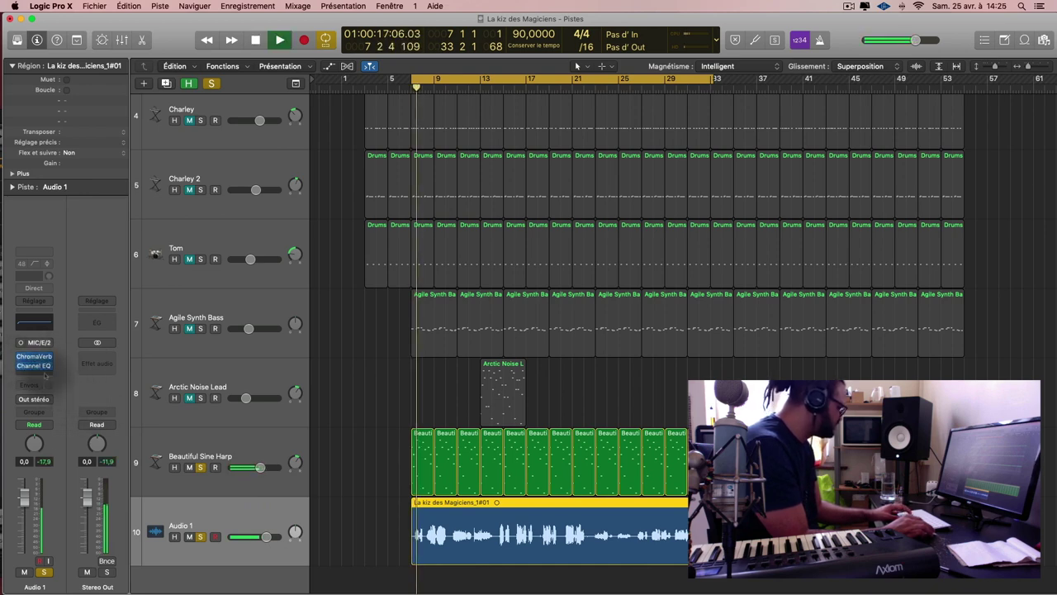
pyautogui.press('v')
pyautogui.click(442, 440)
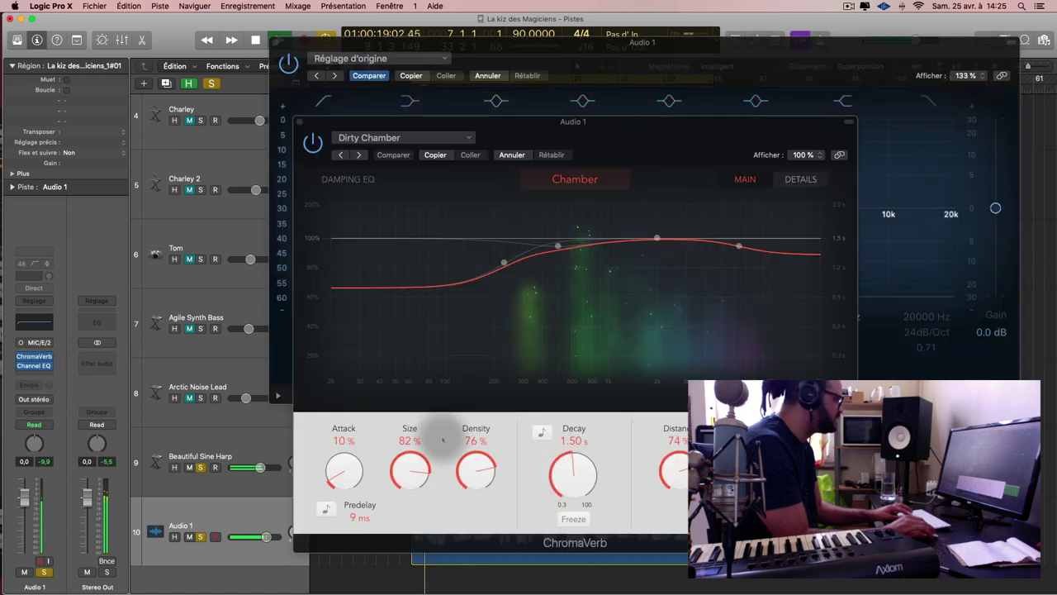
pyautogui.click(443, 341)
pyautogui.click(302, 122)
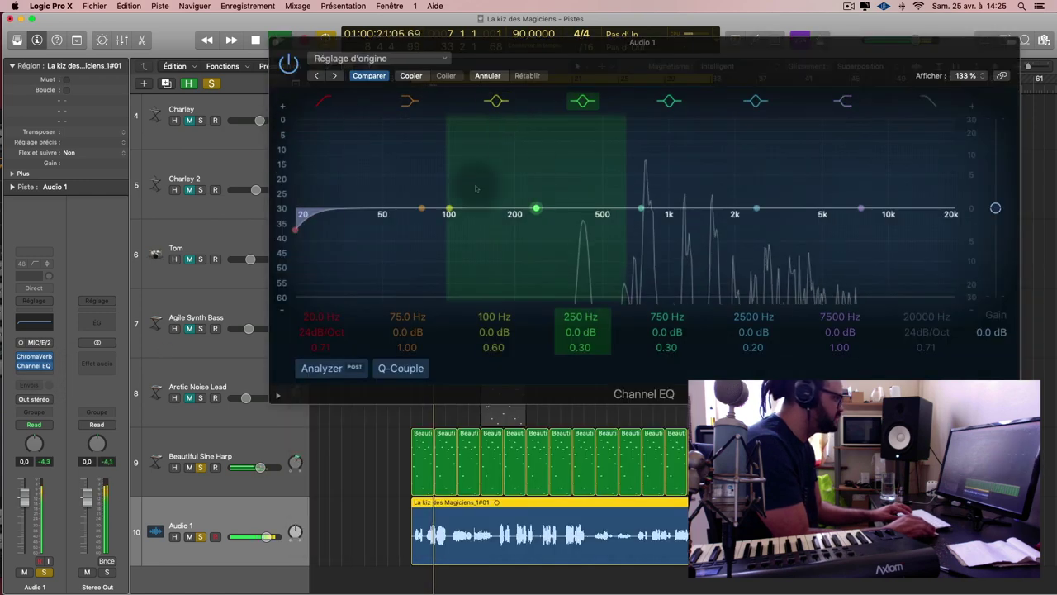
# Set the Channel EQ low cut to 290 Hz, then enable the high cut and set it to 950 Hz
pyautogui.moveTo(329, 318); pyautogui.dragTo(329, 264)
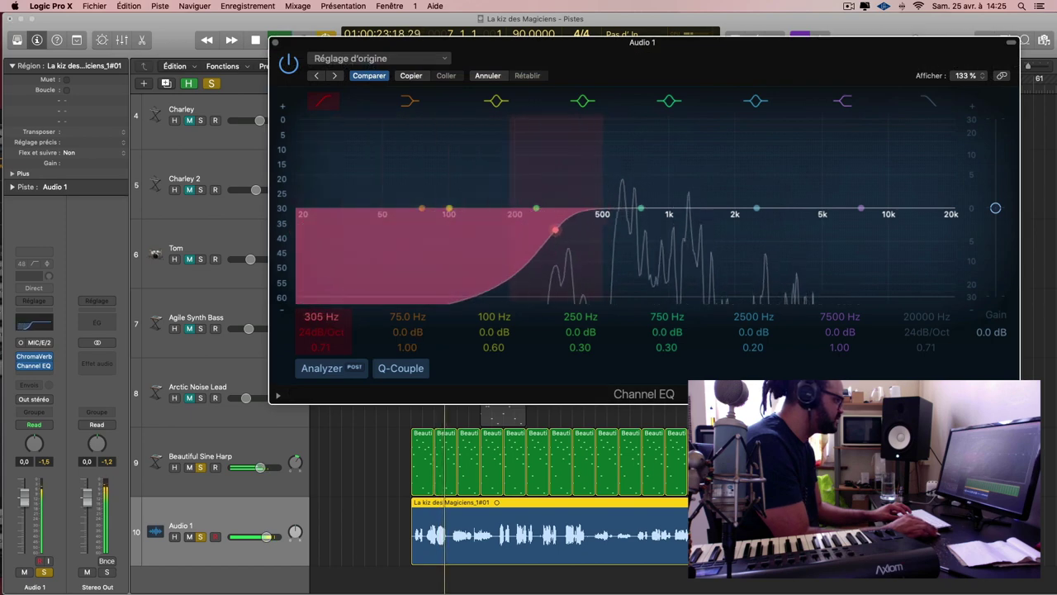
pyautogui.click(929, 101)
pyautogui.moveTo(927, 316); pyautogui.dragTo(927, 368)
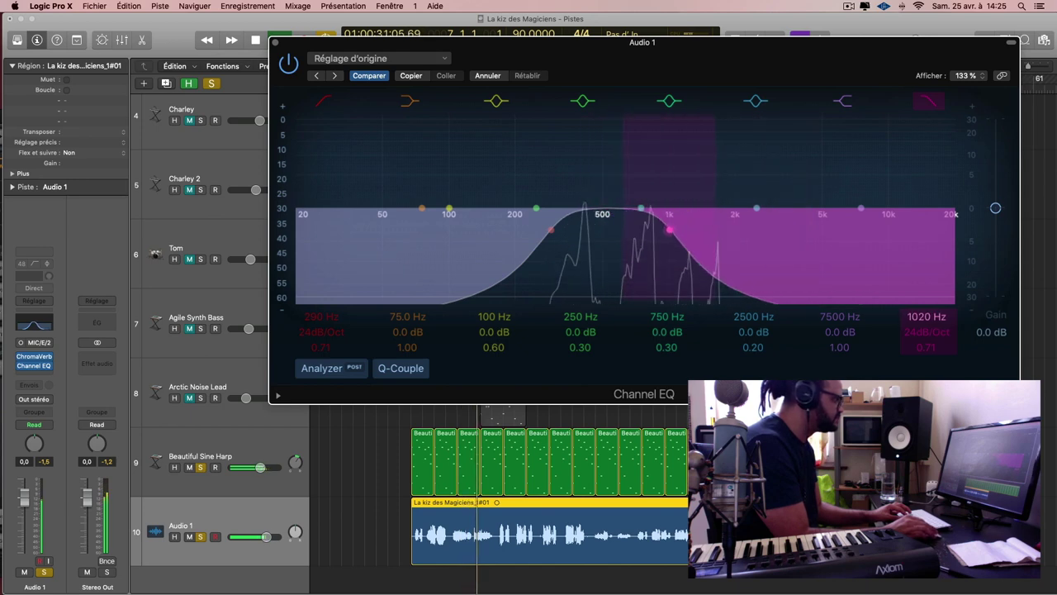
pyautogui.moveTo(927, 368); pyautogui.dragTo(927, 370)
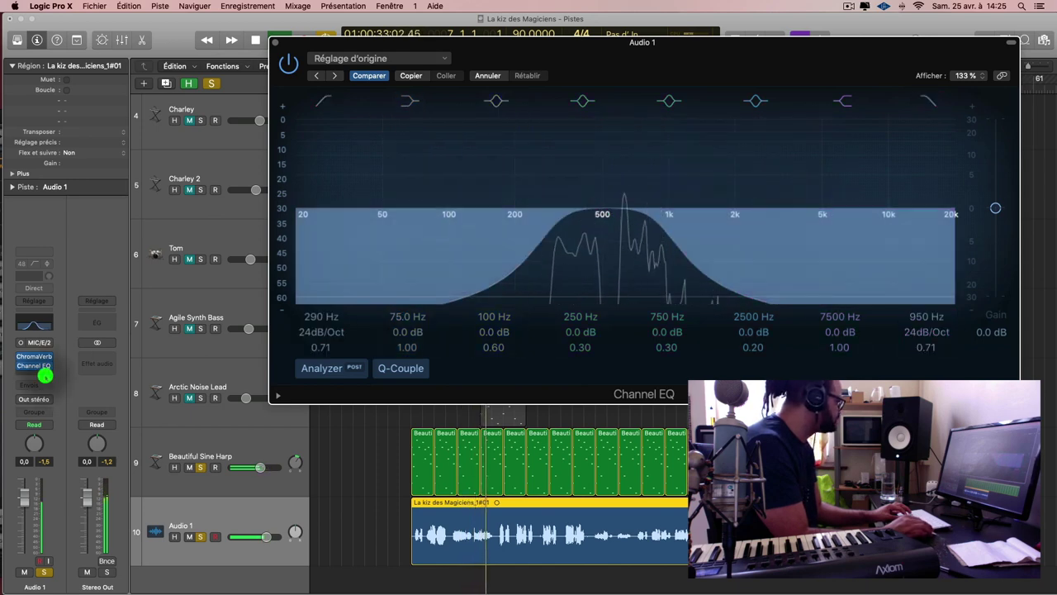
# Add a Stereo Delay to Audio 1 and set its output mix to 20% for the left and 21% for the right
pyautogui.click(45, 375)
pyautogui.moveTo(61, 468)
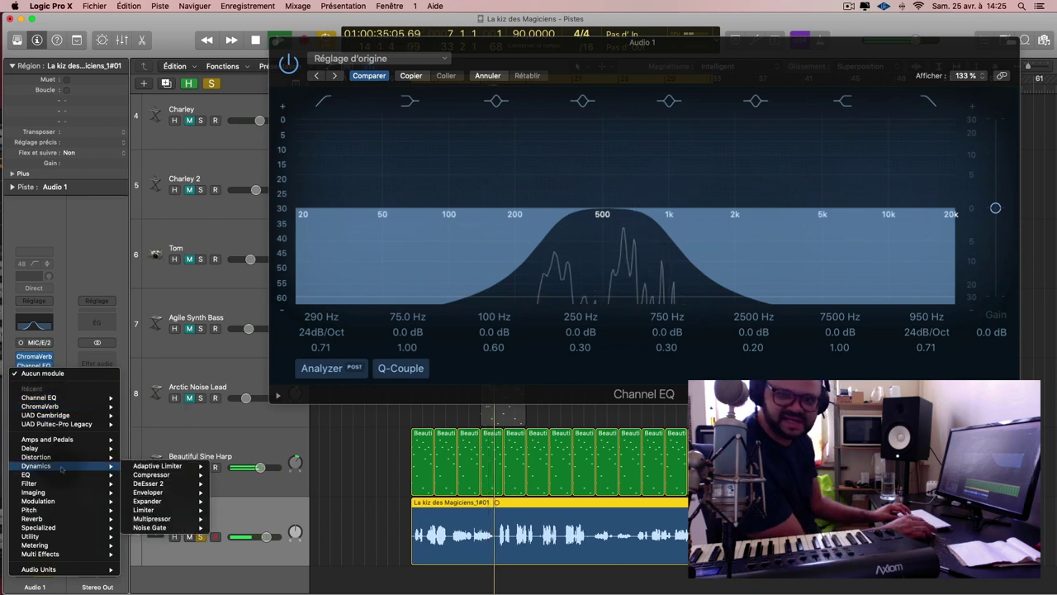
pyautogui.moveTo(83, 448)
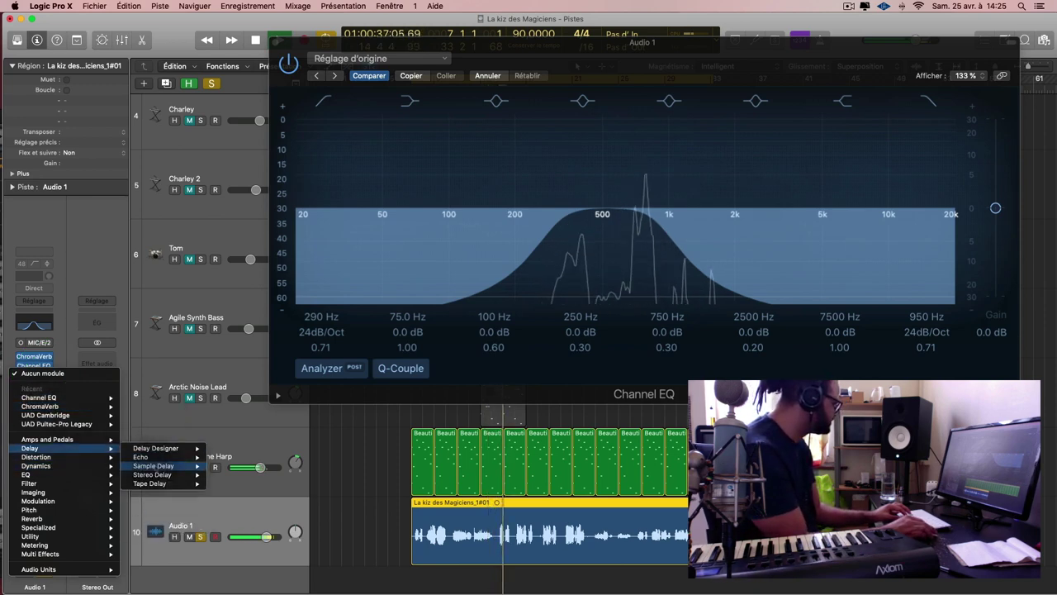
pyautogui.click(157, 474)
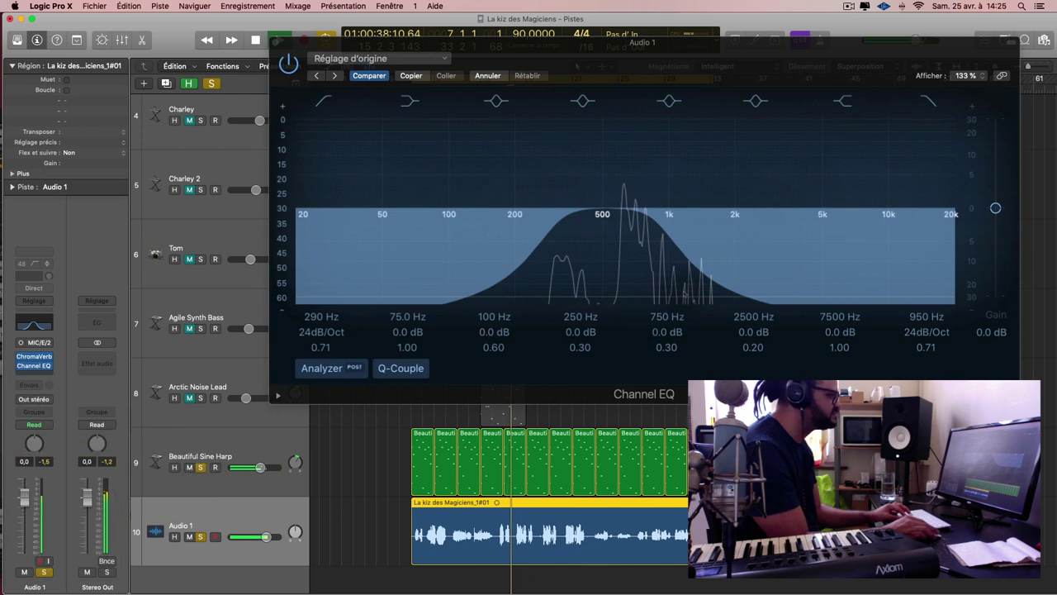
pyautogui.press('space')
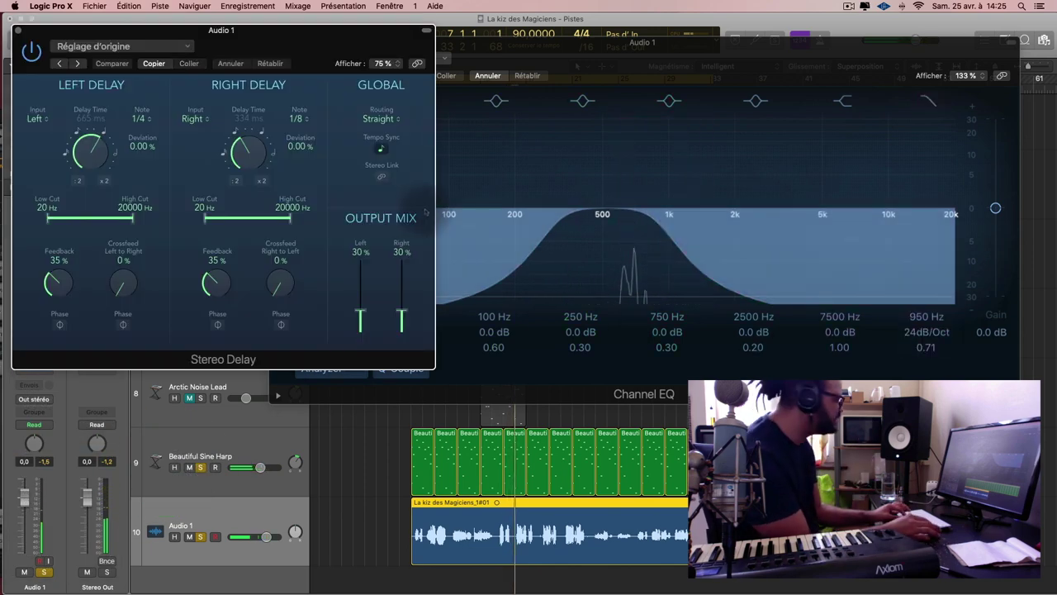
pyautogui.press('space')
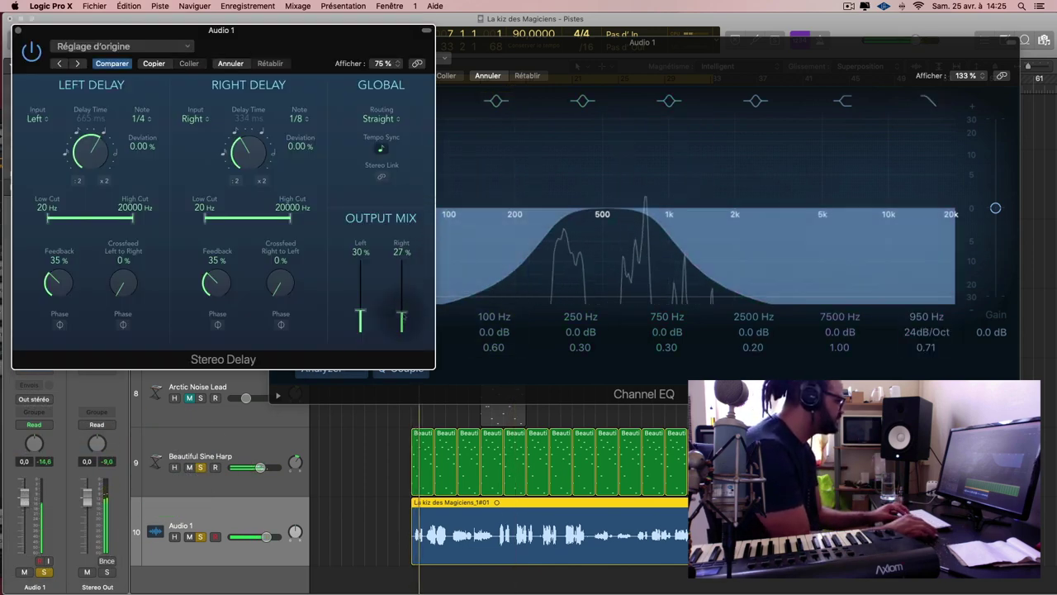
pyautogui.moveTo(360, 318); pyautogui.dragTo(401, 322)
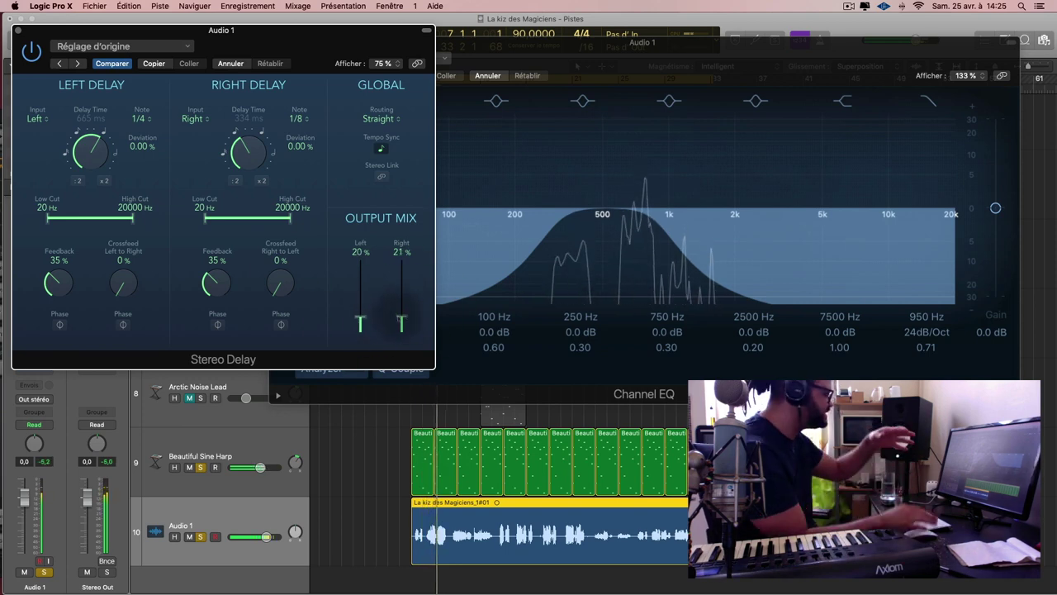
# Set the Channel EQ high shelf to 7300 Hz at -3.5 dB, the low cut to 265 Hz and the high cut to 6600 Hz
pyautogui.click(862, 208)
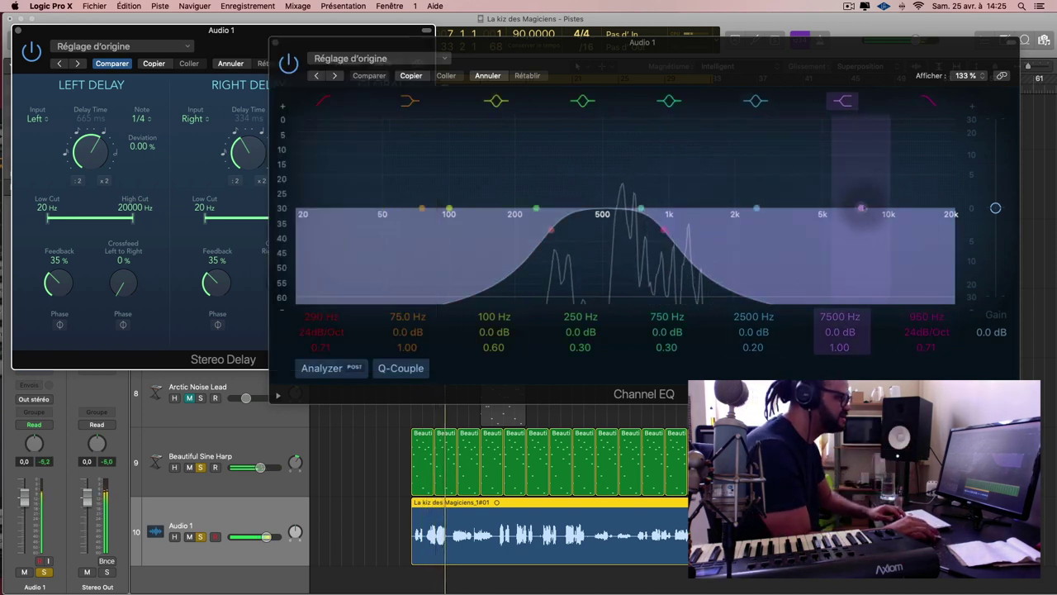
pyautogui.moveTo(862, 208); pyautogui.dragTo(842, 231)
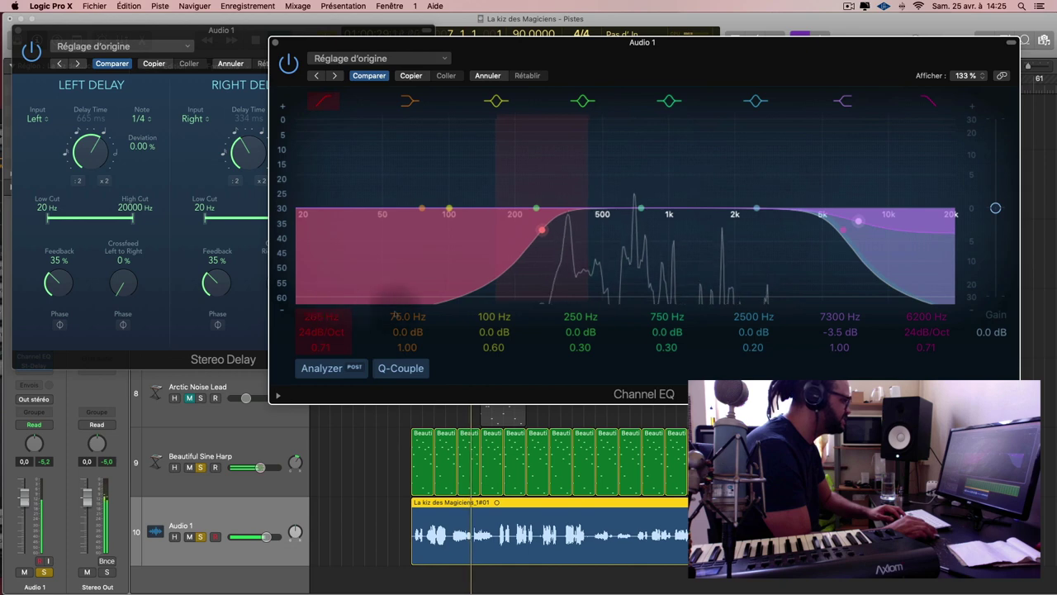
pyautogui.moveTo(844, 230); pyautogui.dragTo(847, 229)
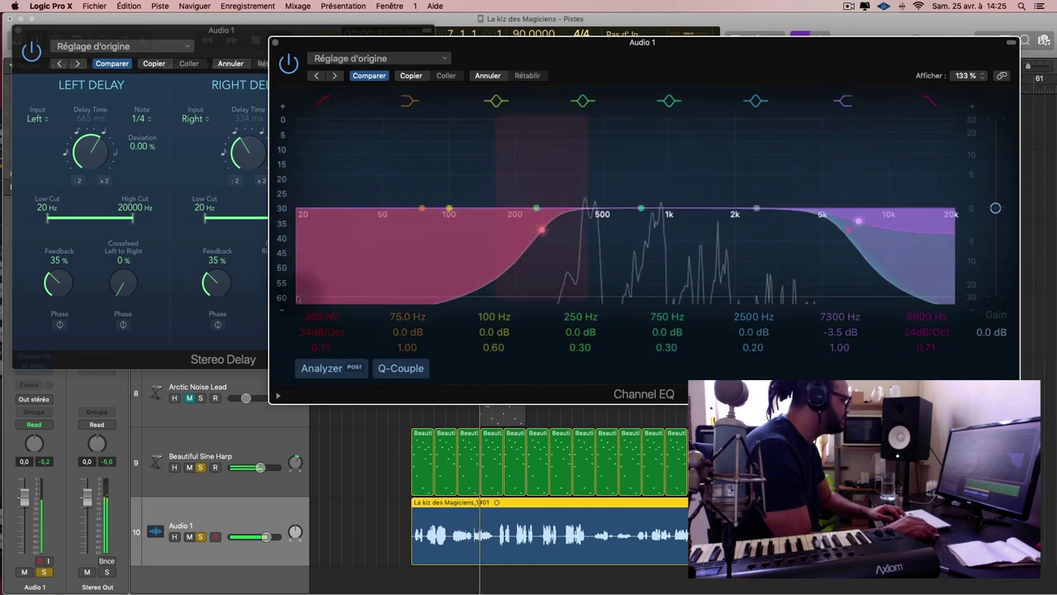
pyautogui.click(250, 512)
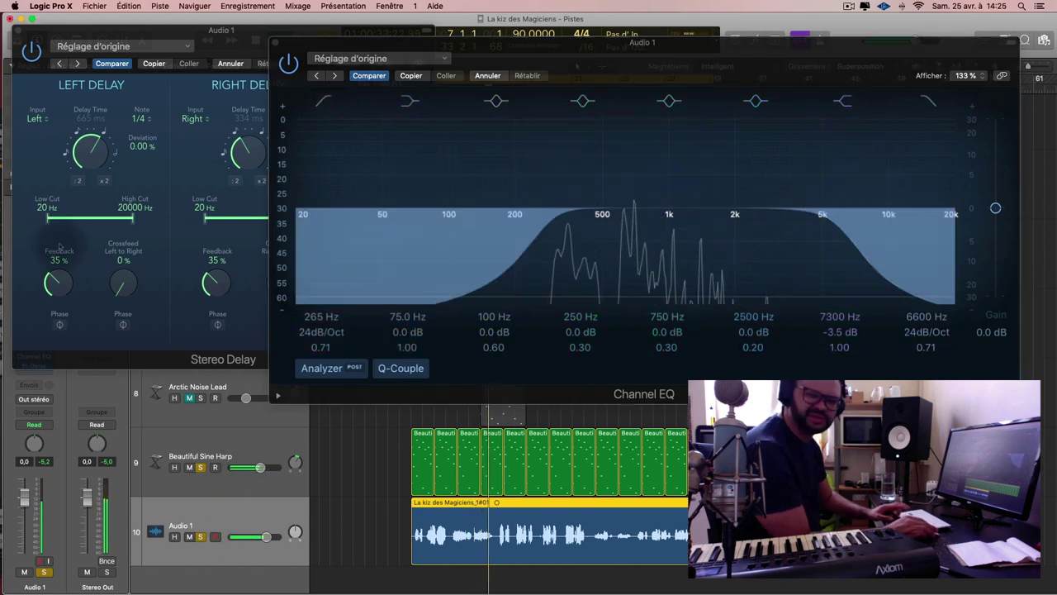
# Reopen ChromaVerb on Audio 1 and lower its 2000 Hz damping EQ point to a ratio of 0.69x
pyautogui.click(37, 353)
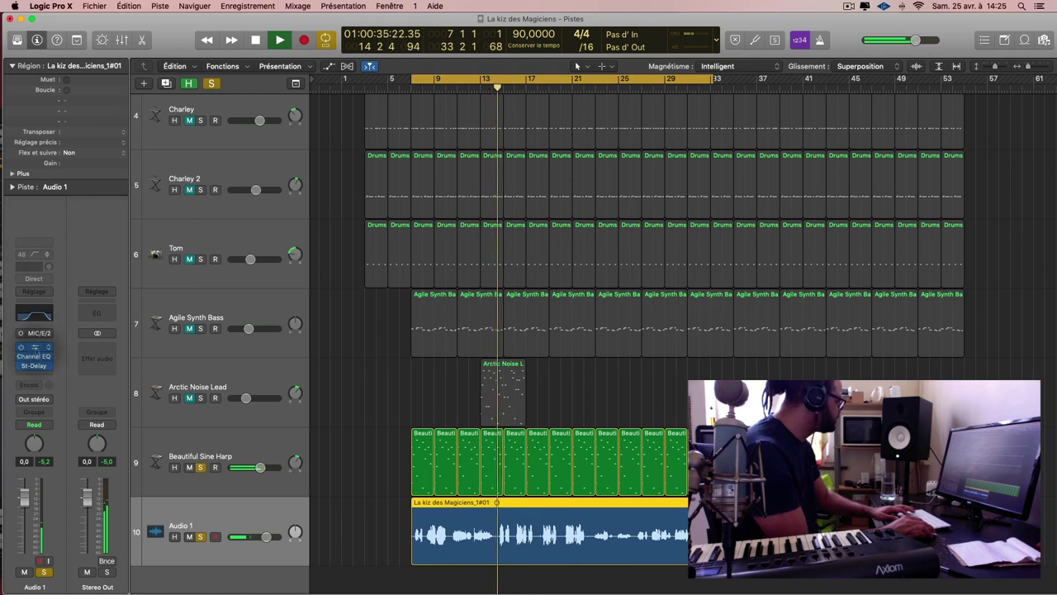
pyautogui.click(36, 354)
pyautogui.press('v')
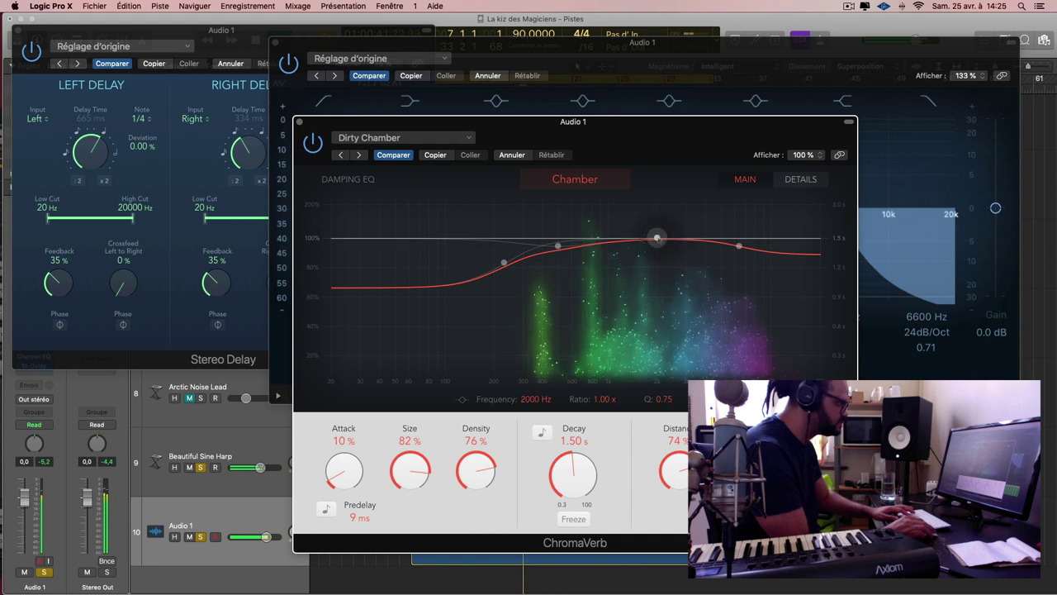
pyautogui.moveTo(657, 238); pyautogui.dragTo(656, 284)
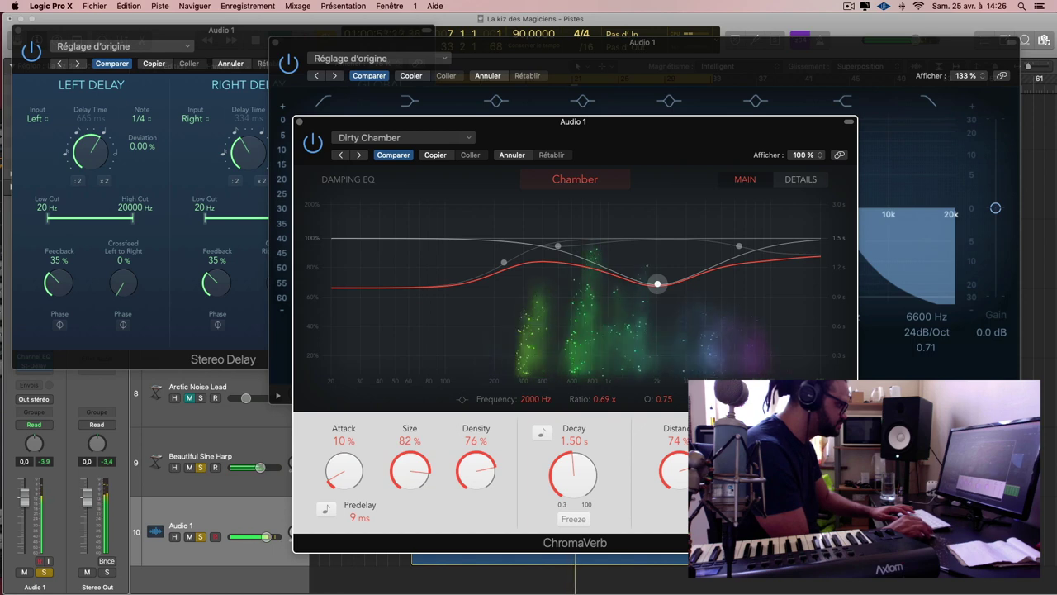
# Close the ChromaVerb, Channel EQ and Stereo Delay windows and stop playback to focus on the Audio 1 vocal region
pyautogui.click(299, 122)
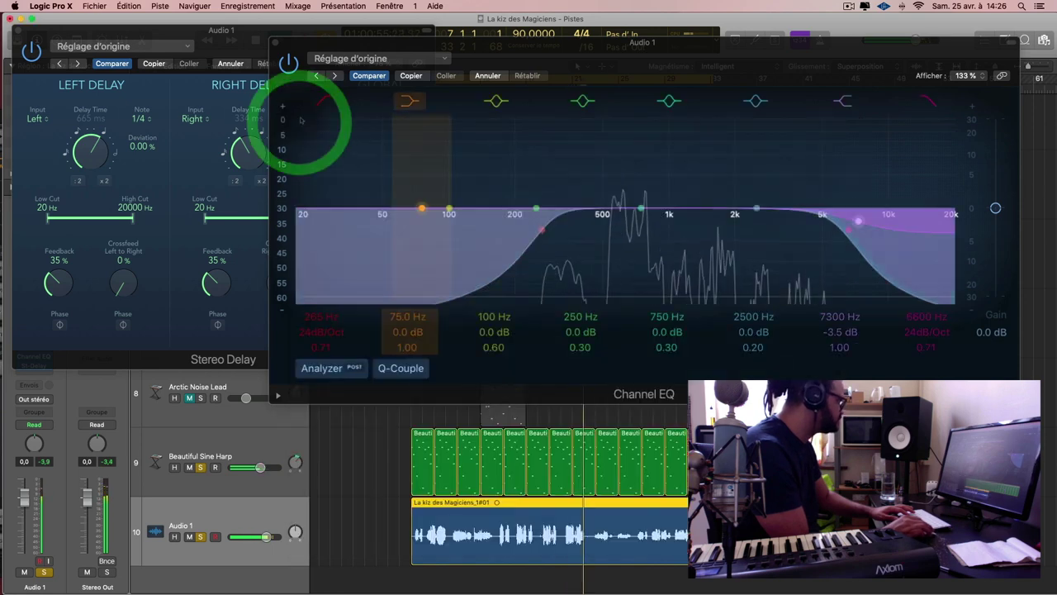
pyautogui.click(277, 41)
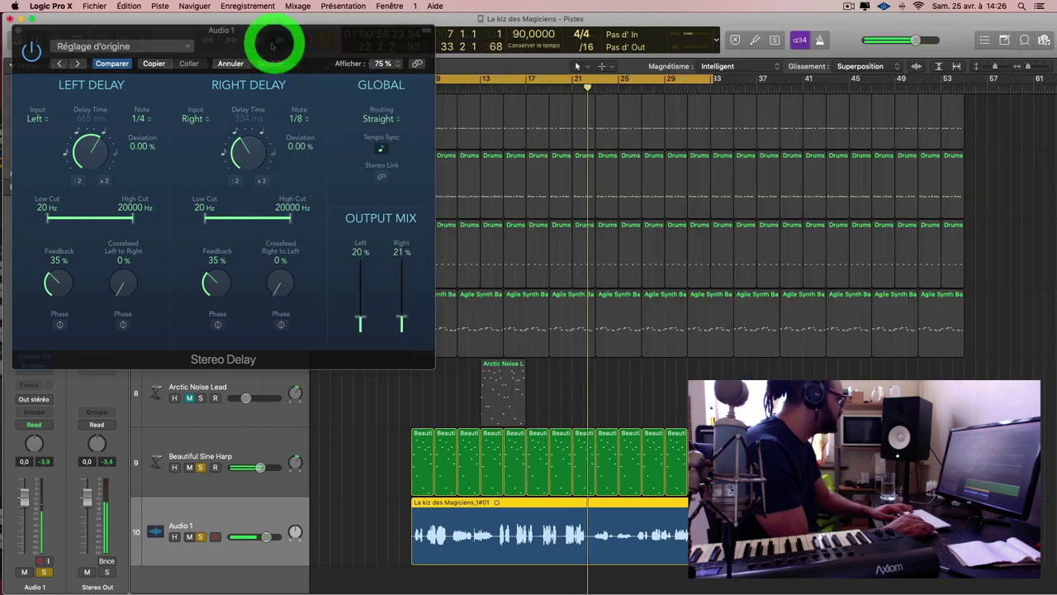
pyautogui.click(17, 30)
pyautogui.scroll(3, 607, 318)
pyautogui.scroll(5, 607, 318)
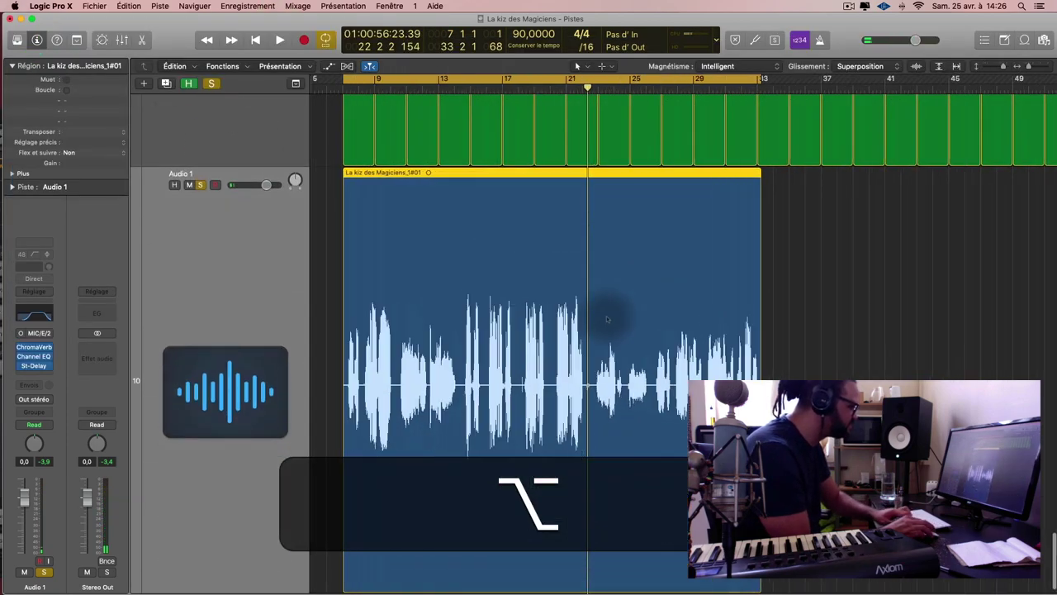
pyautogui.scroll(-1, 602, 321)
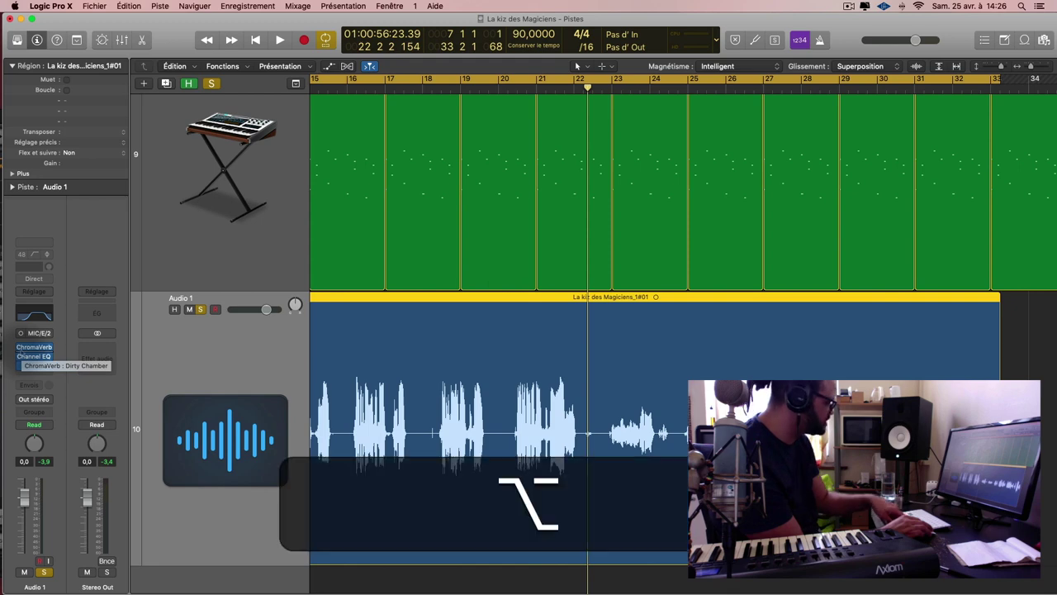
pyautogui.keyDown('alt'); pyautogui.click(23, 350); pyautogui.keyUp('alt')
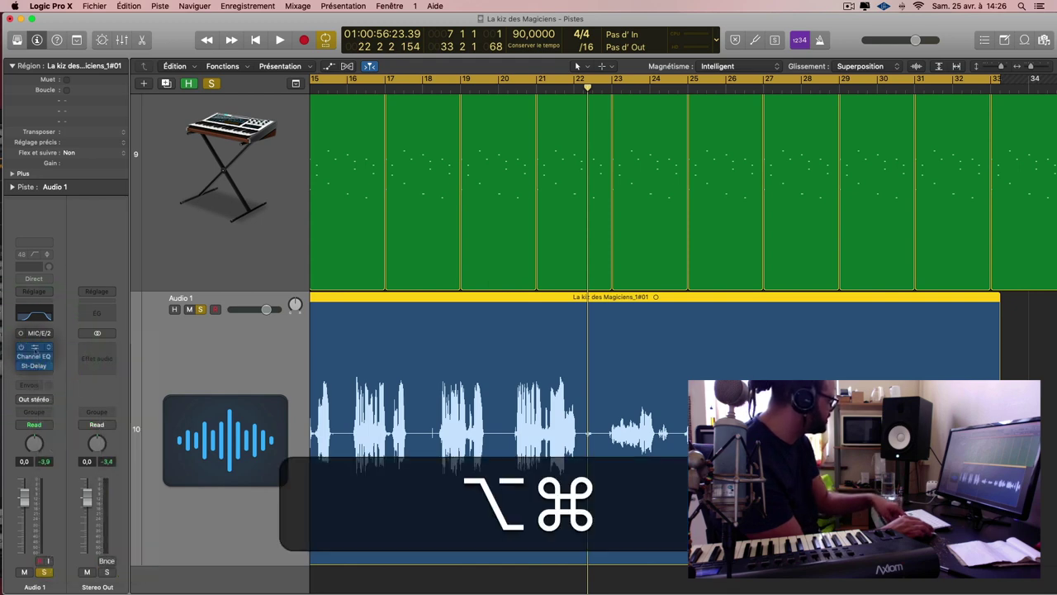
pyautogui.keyDown('super'); pyautogui.click(34, 351); pyautogui.keyUp('super')
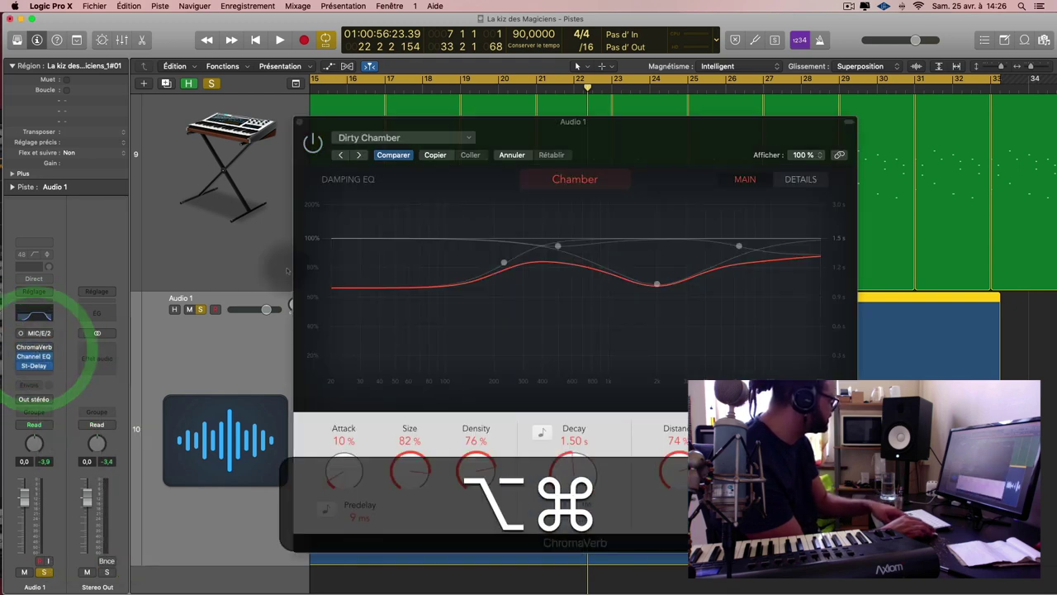
pyautogui.click(299, 123)
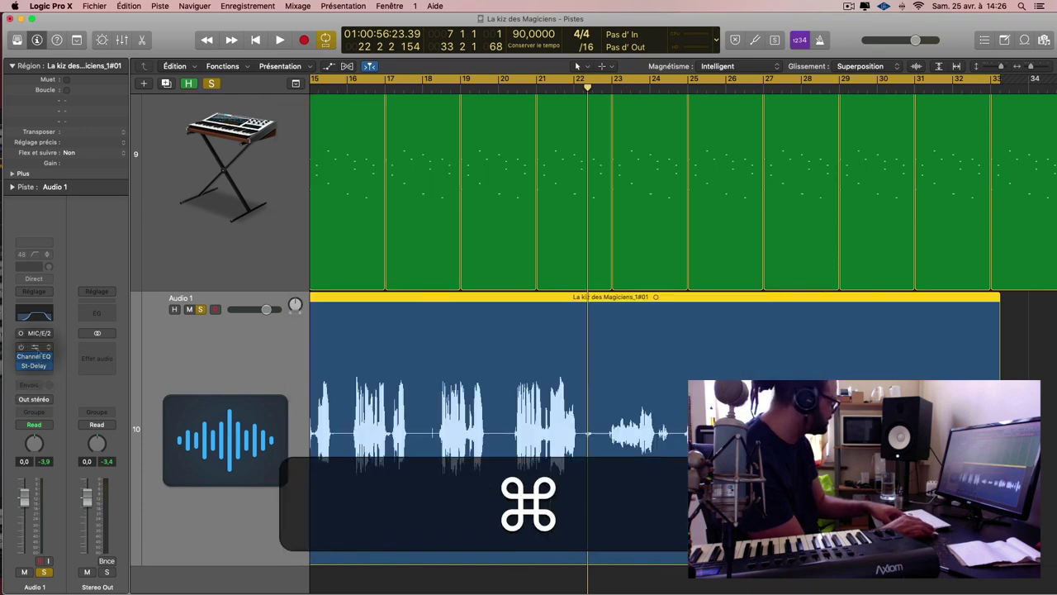
pyautogui.keyDown('super'); pyautogui.click(34, 347); pyautogui.keyUp('super')
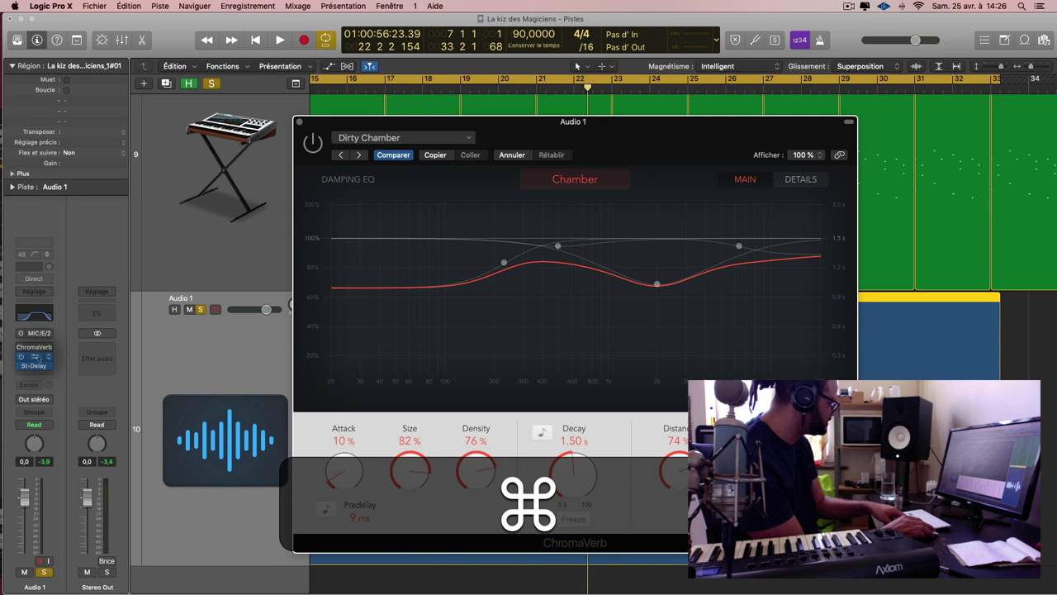
pyautogui.click(35, 357)
pyautogui.keyDown('super'); pyautogui.click(34, 356); pyautogui.keyUp('super')
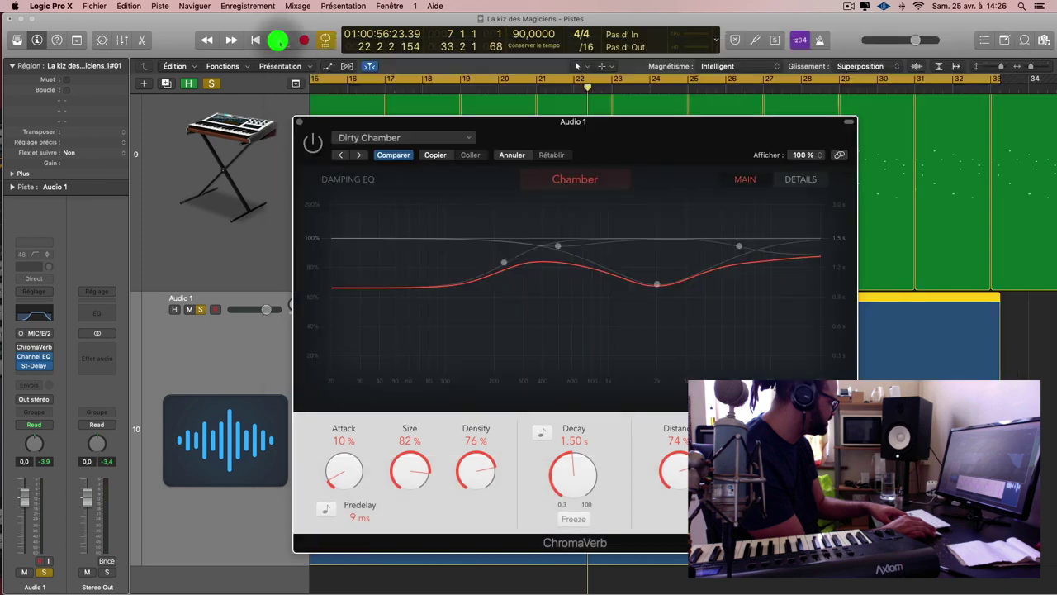
pyautogui.click(277, 42)
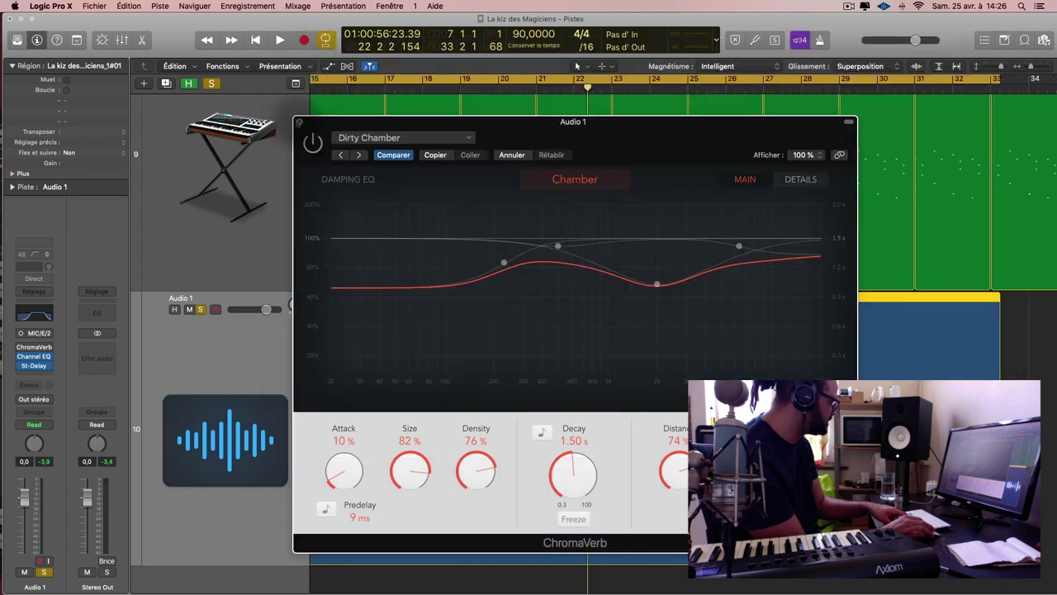
pyautogui.click(299, 121)
# Bypass all three effects on Audio 1: ChromaVerb, Channel EQ and Stereo Delay
pyautogui.press('alt')
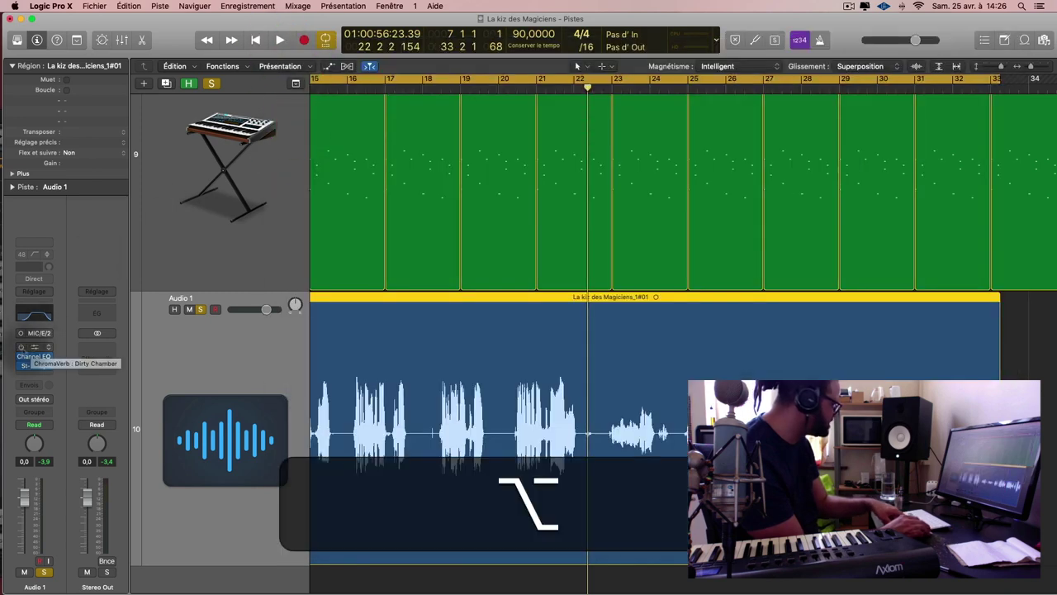
pyautogui.keyDown('alt'); pyautogui.click(24, 347); pyautogui.keyUp('alt')
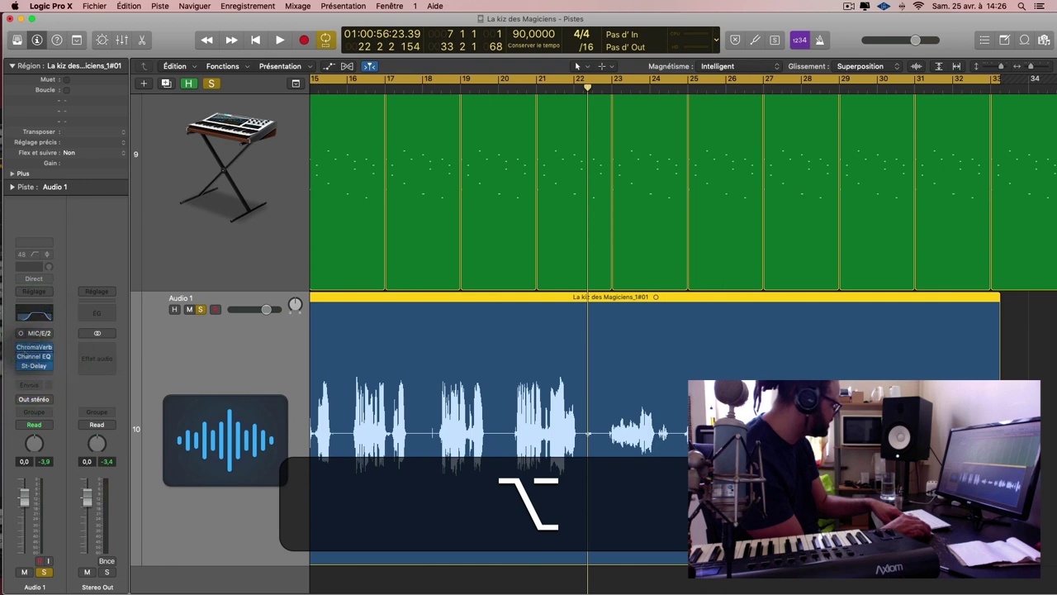
pyautogui.click(28, 366)
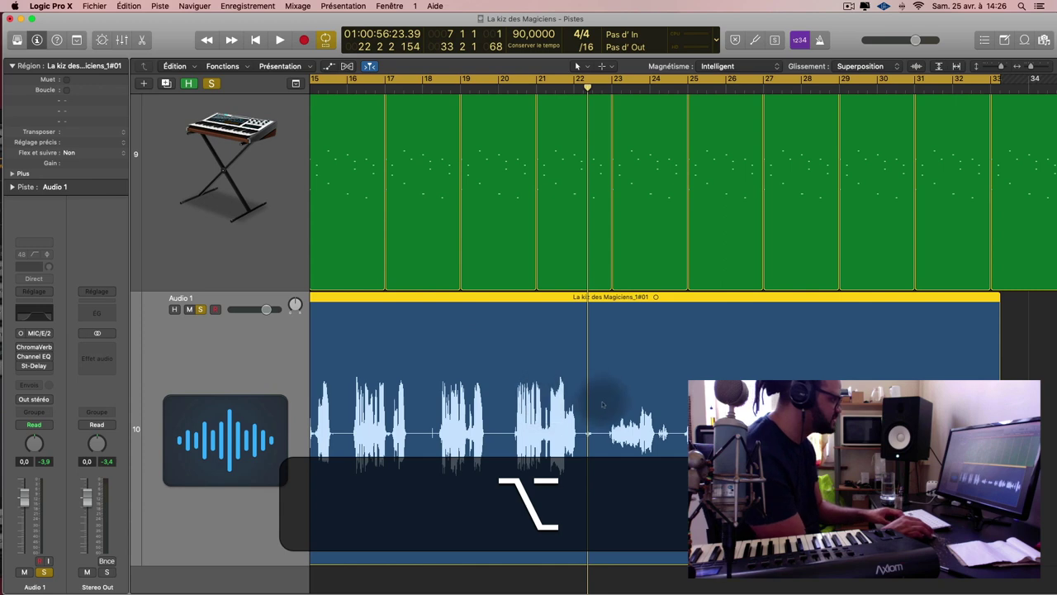
# Set the cycle range from bar 21 to bar 23 and turn off solo on the Beautiful Sine Harp track
pyautogui.moveTo(541, 79); pyautogui.dragTo(621, 78)
pyautogui.scroll(3, 620, 78)
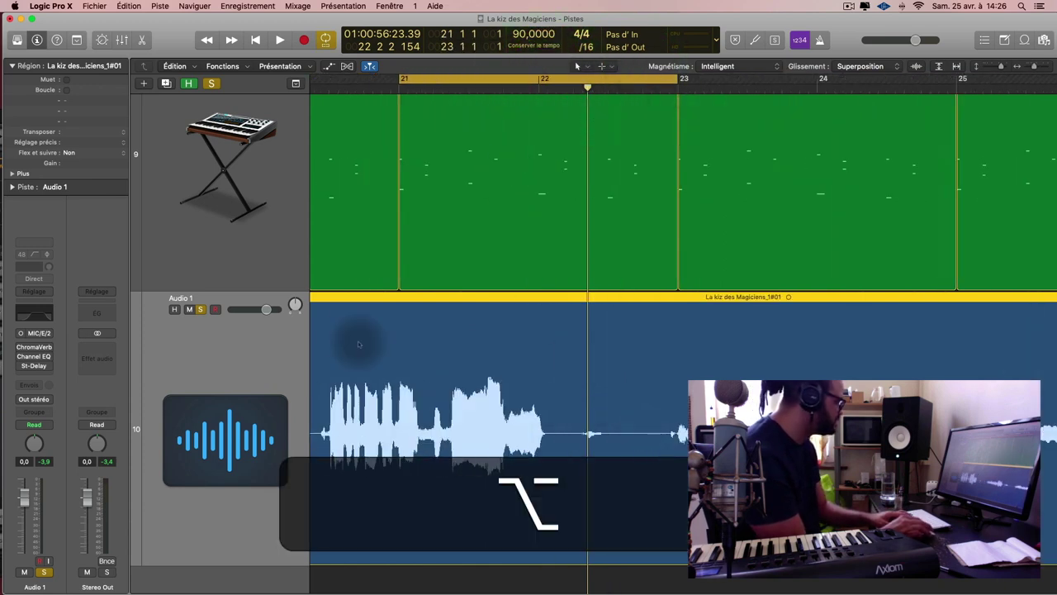
pyautogui.scroll(2, 234, 168)
pyautogui.click(201, 128)
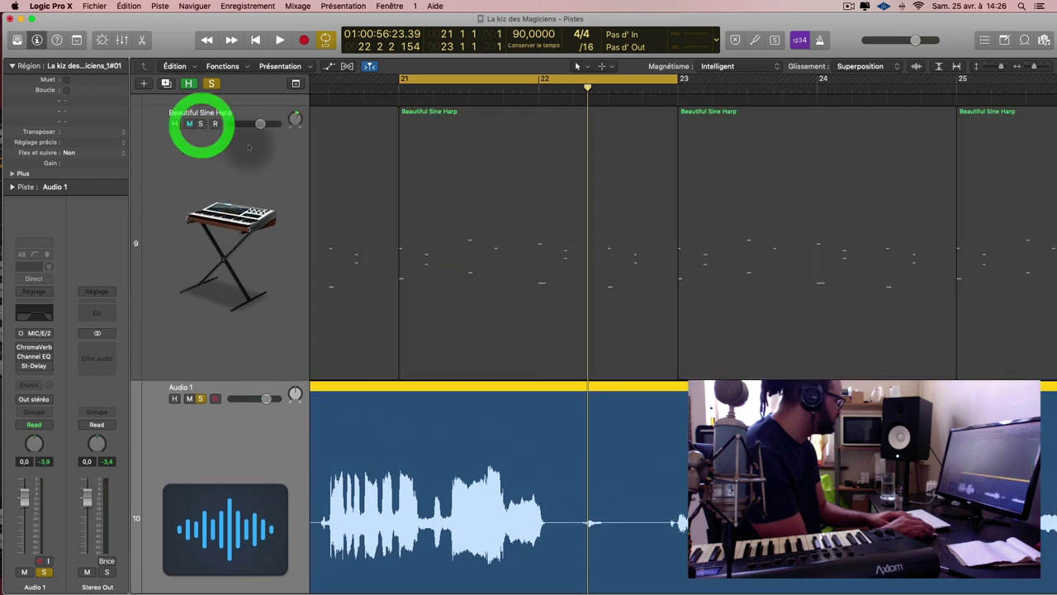
# Play the dry vocal inside the bar 21 to 23 cycle range and stop shortly after bar 22
pyautogui.scroll(2, 628, 318)
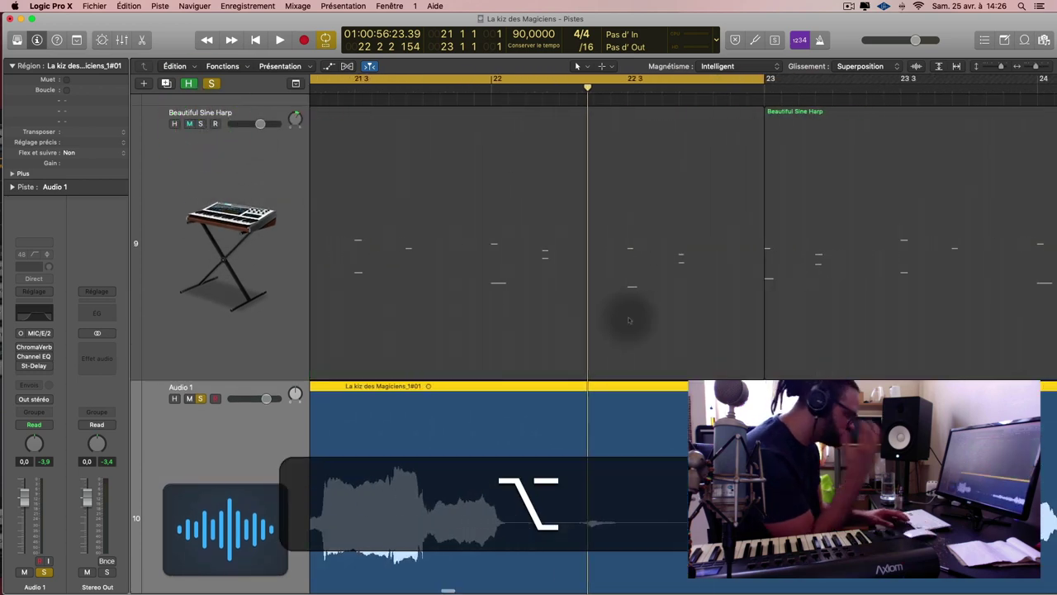
pyautogui.scroll(-2, 640, 305)
pyautogui.press('space')
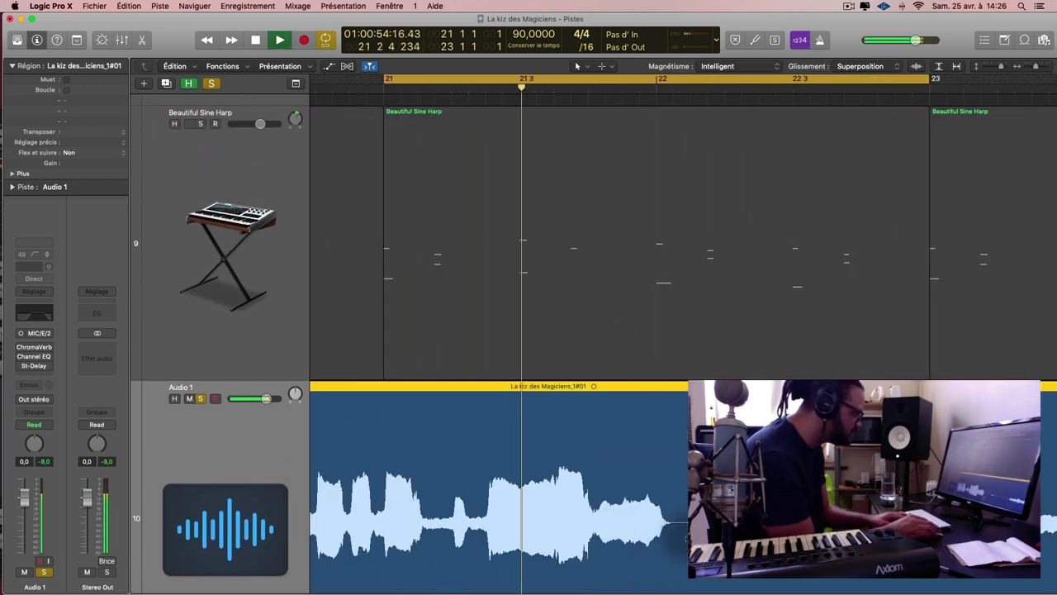
pyautogui.scroll(-2, 644, 301)
pyautogui.scroll(-1, 644, 302)
pyautogui.press('space')
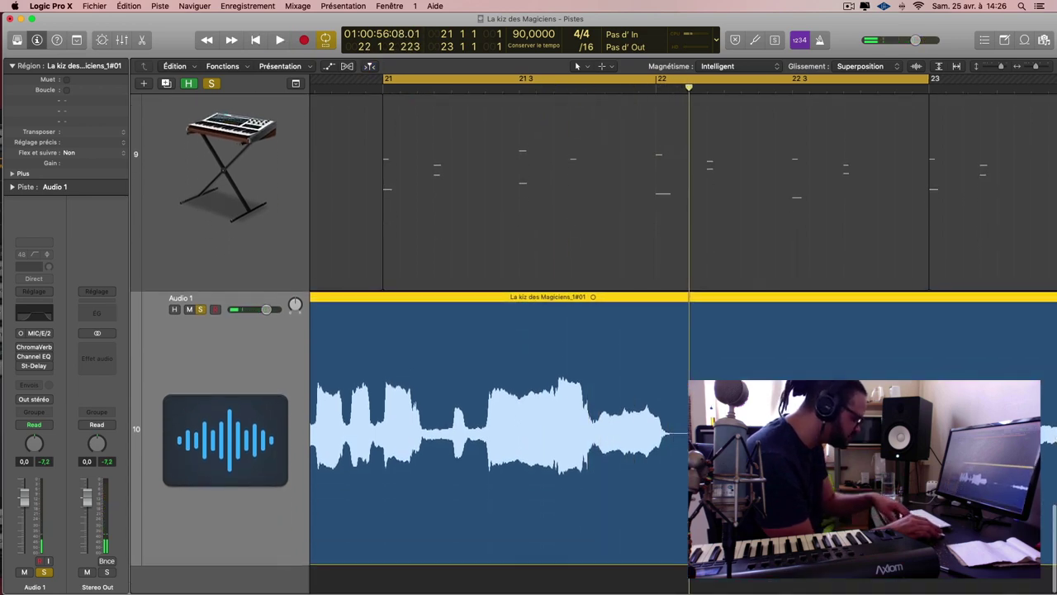
# Split the Audio 1 vocal region in the silent gap after the phrase ending at bar 22, at about 22 1 4
pyautogui.press('alt')
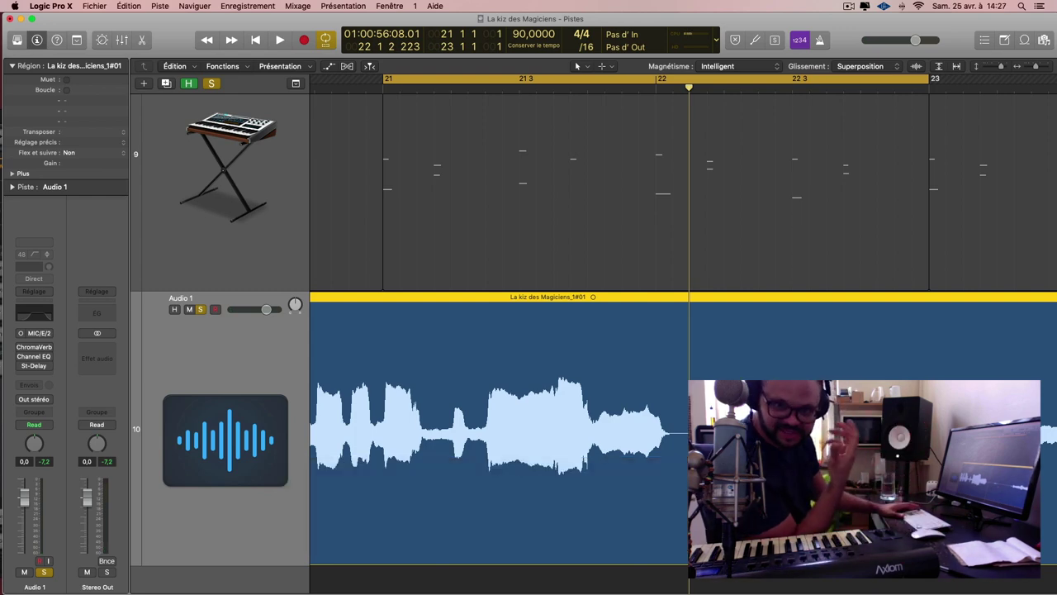
pyautogui.press('Escape')
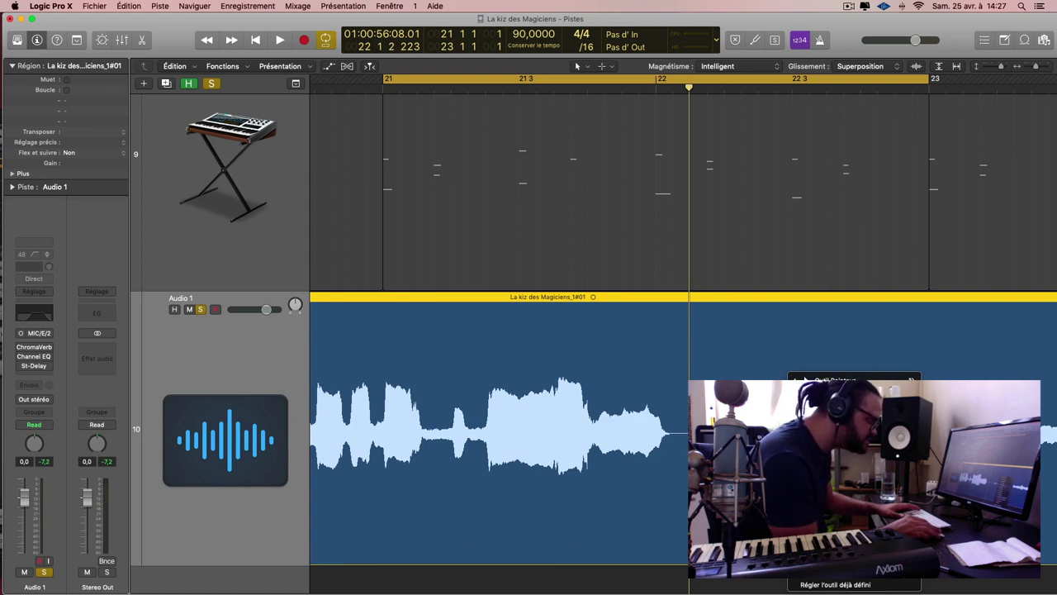
pyautogui.click(698, 424)
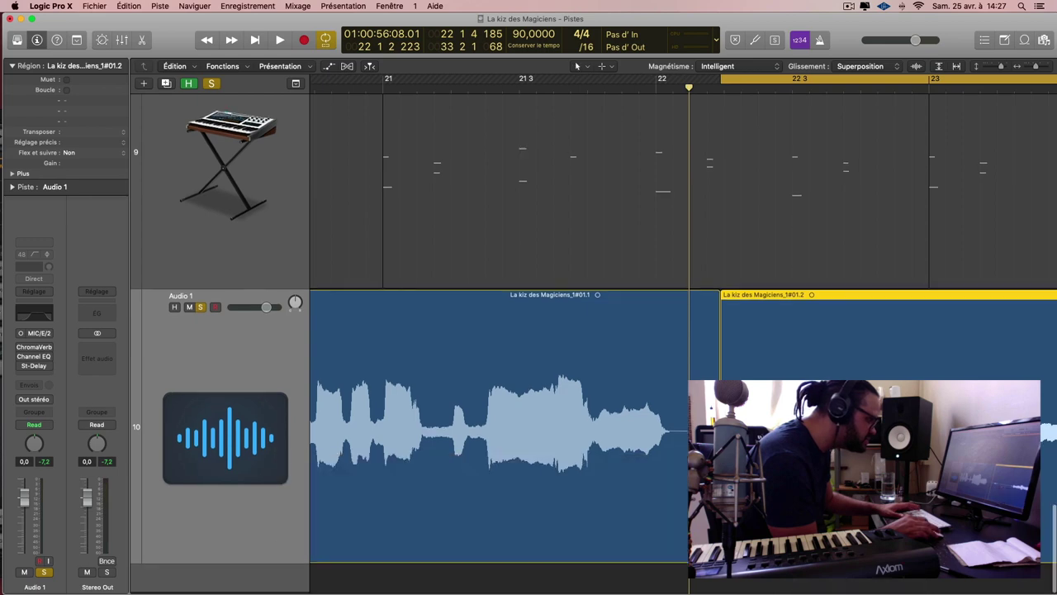
pyautogui.press('Escape')
pyautogui.press('Escape')
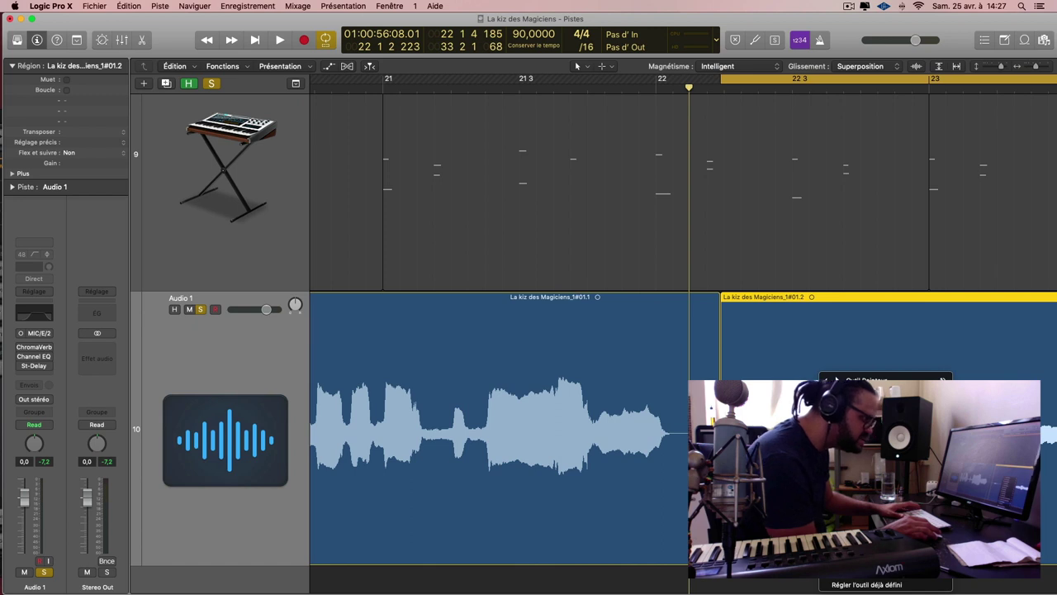
# Try Outil Sélecteur as the main tool and restore Outil Pointeur
pyautogui.press('r')
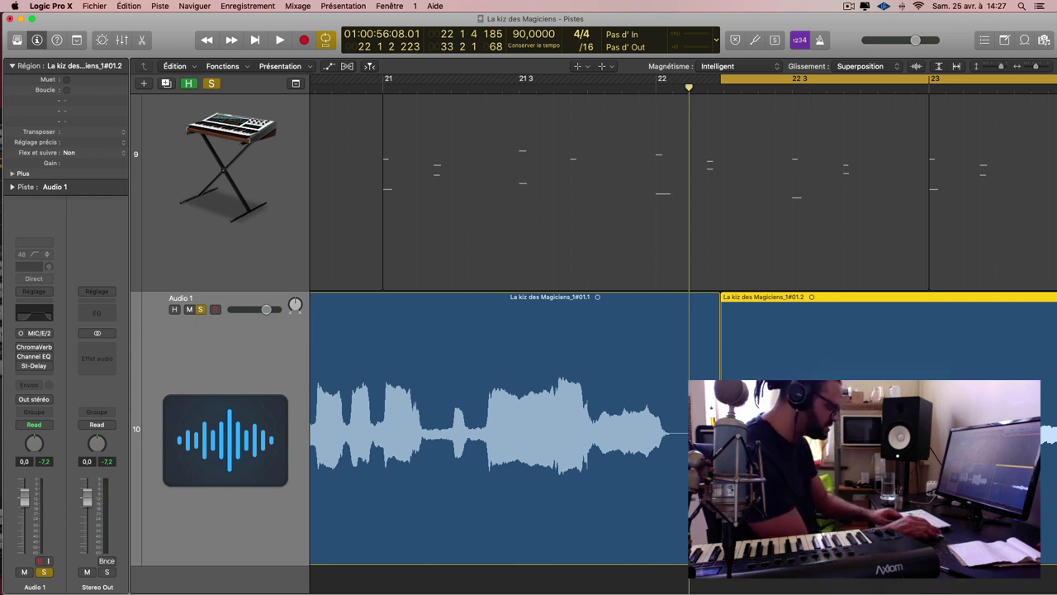
pyautogui.press('alt')
pyautogui.press('super')
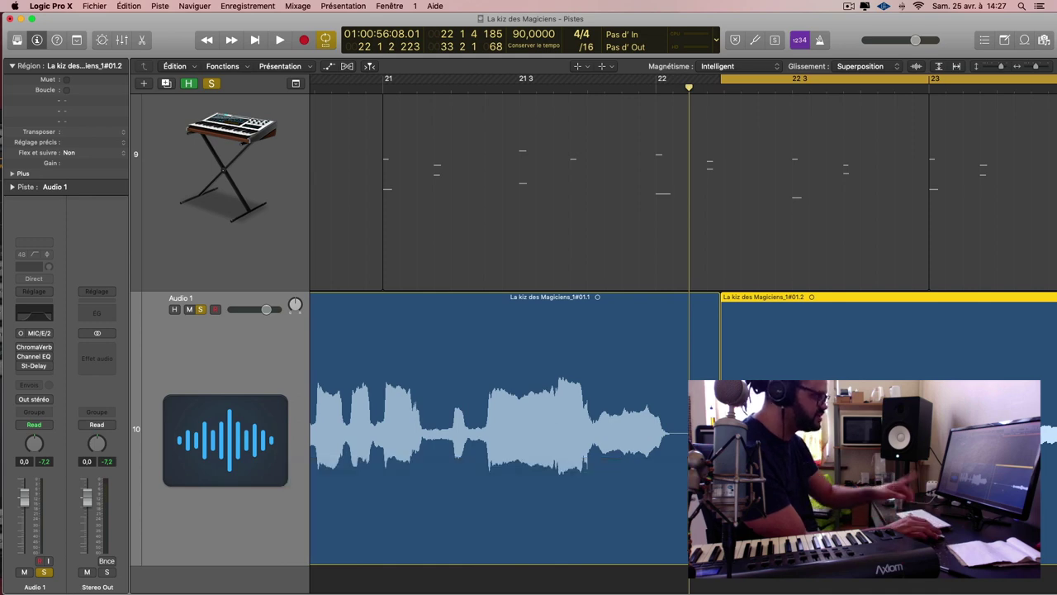
pyautogui.press('Escape')
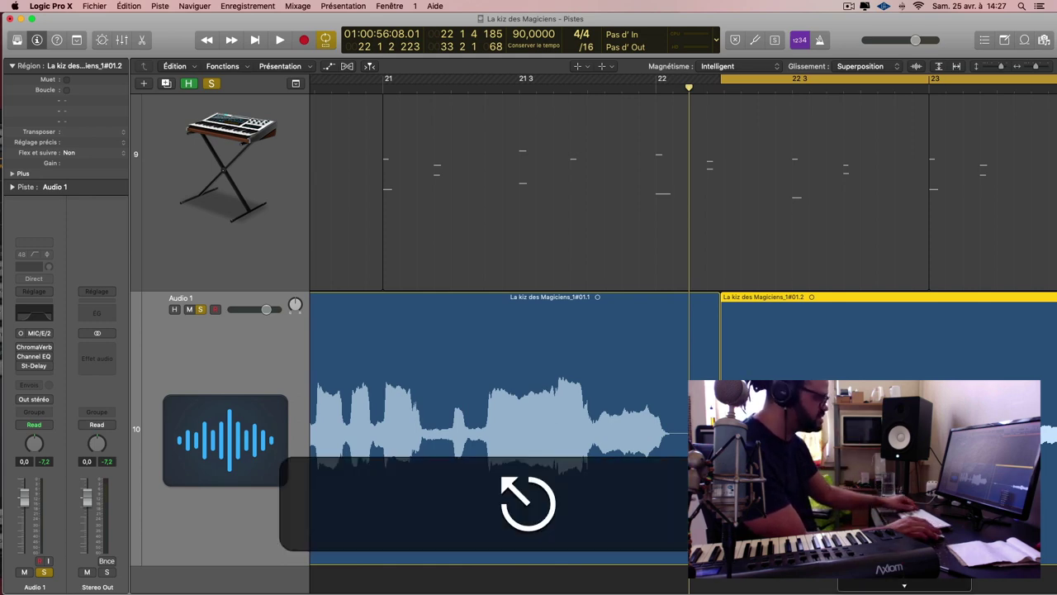
pyautogui.click(579, 66)
pyautogui.click(611, 66)
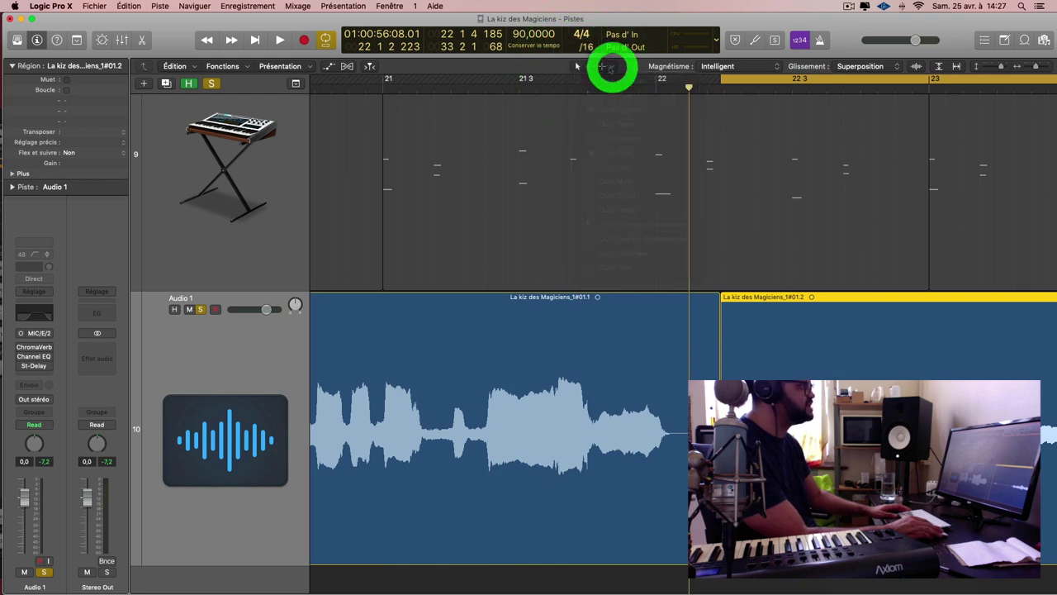
pyautogui.click(611, 66)
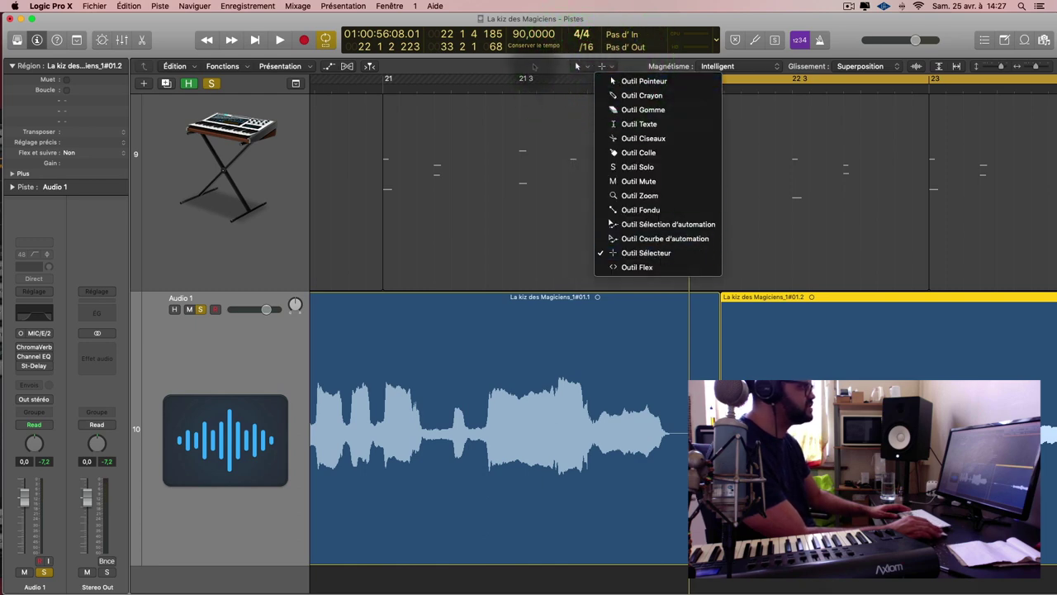
pyautogui.click(541, 78)
pyautogui.press('p')
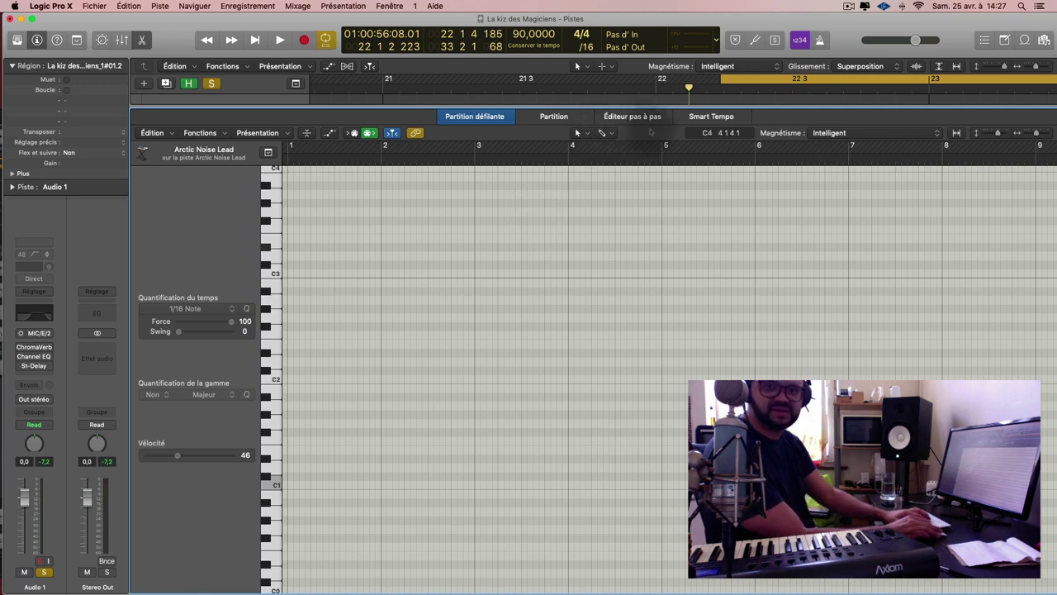
pyautogui.press('p')
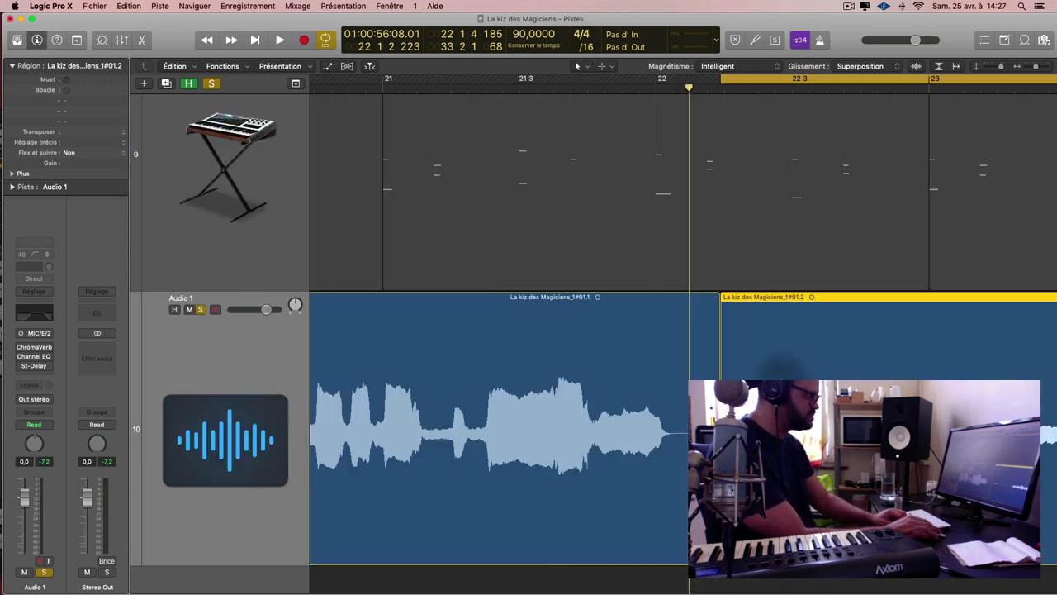
pyautogui.press('alt+super')
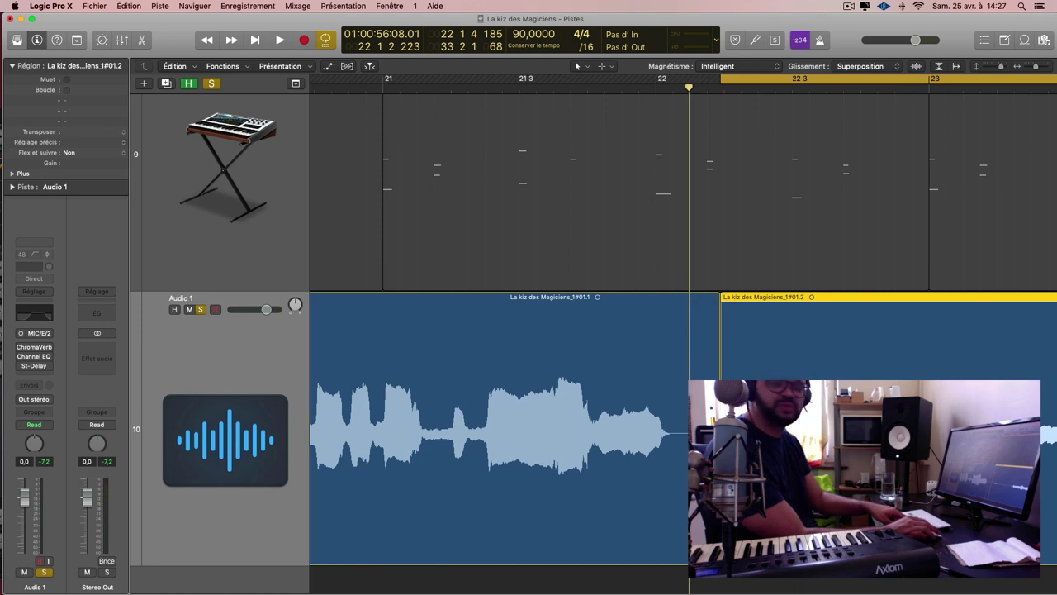
pyautogui.click(579, 66)
pyautogui.click(609, 83)
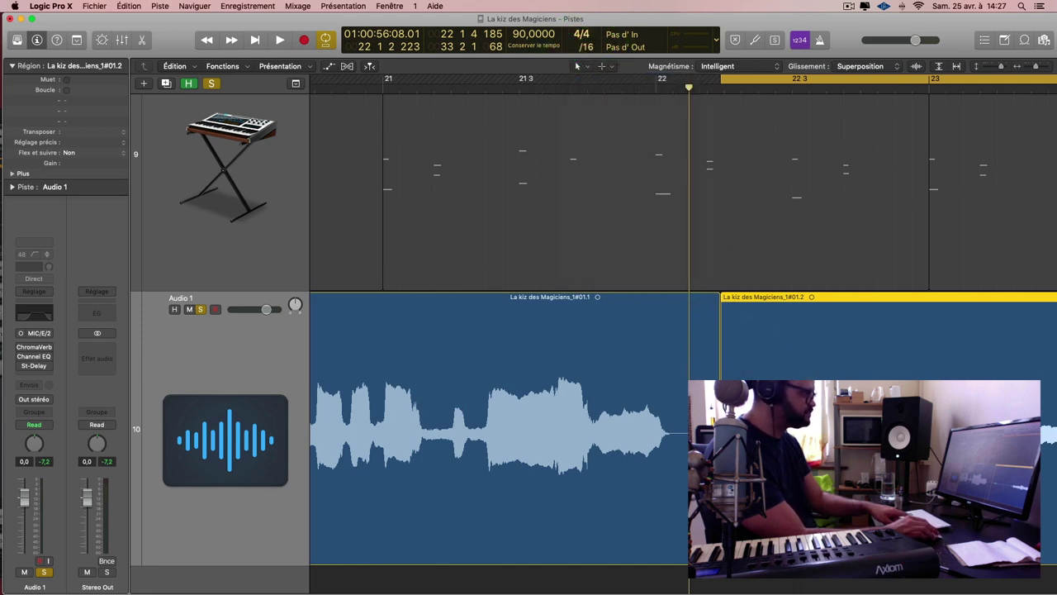
# Restore the split Audio 1 vocal to a single region and choose Outil Sélecteur as the secondary tool
pyautogui.press('super+a')
pyautogui.press('super+j')
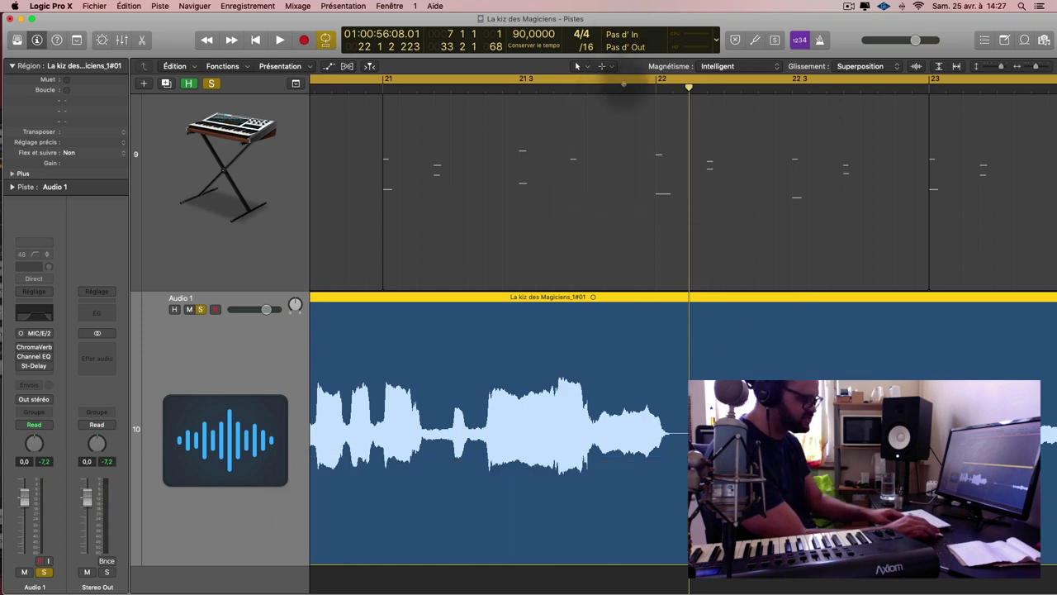
pyautogui.click(605, 66)
pyautogui.click(785, 350)
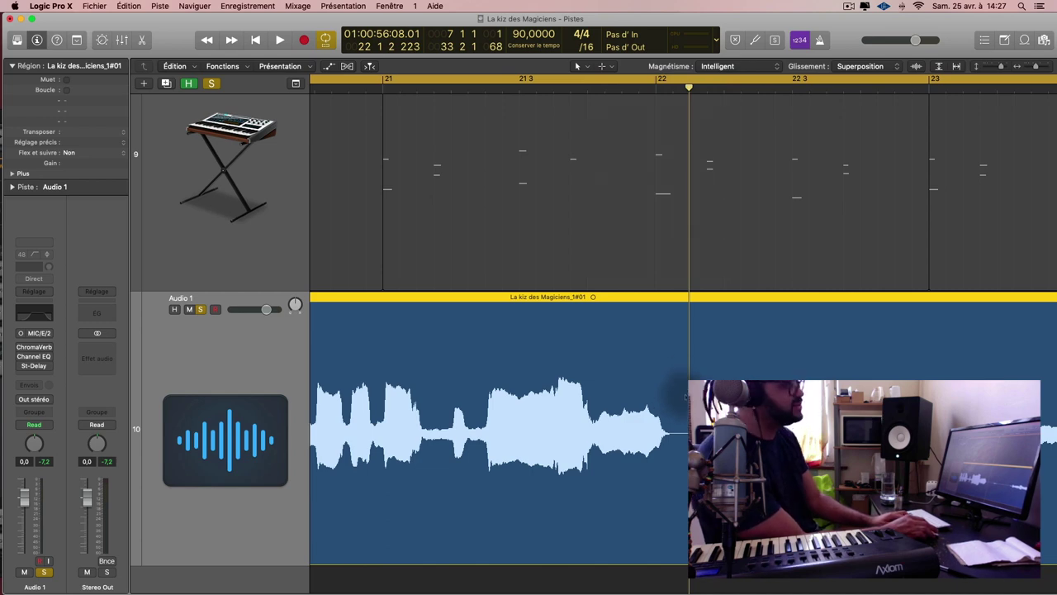
pyautogui.click(606, 66)
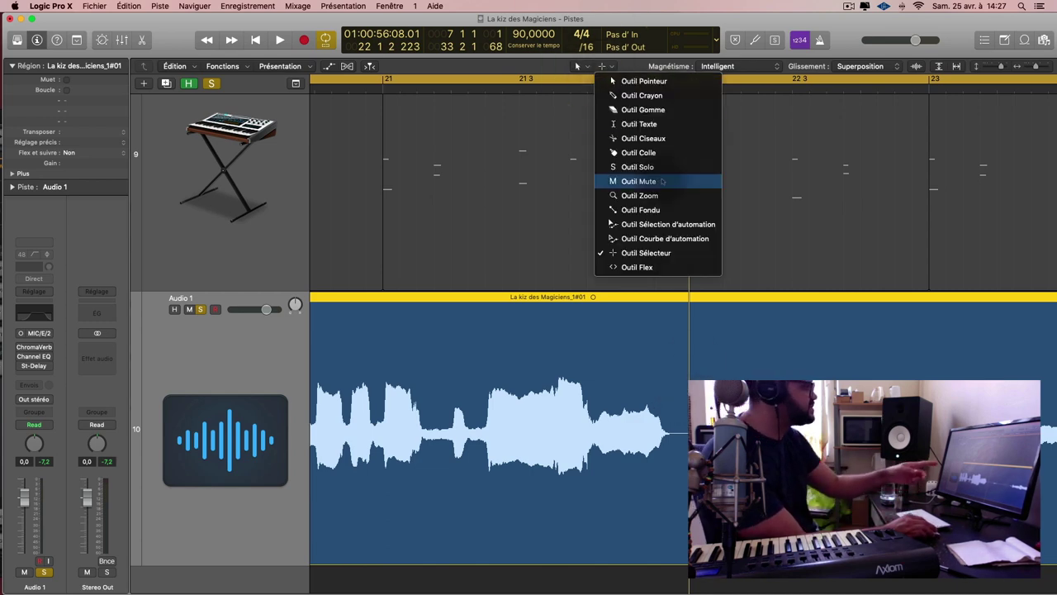
pyautogui.click(667, 257)
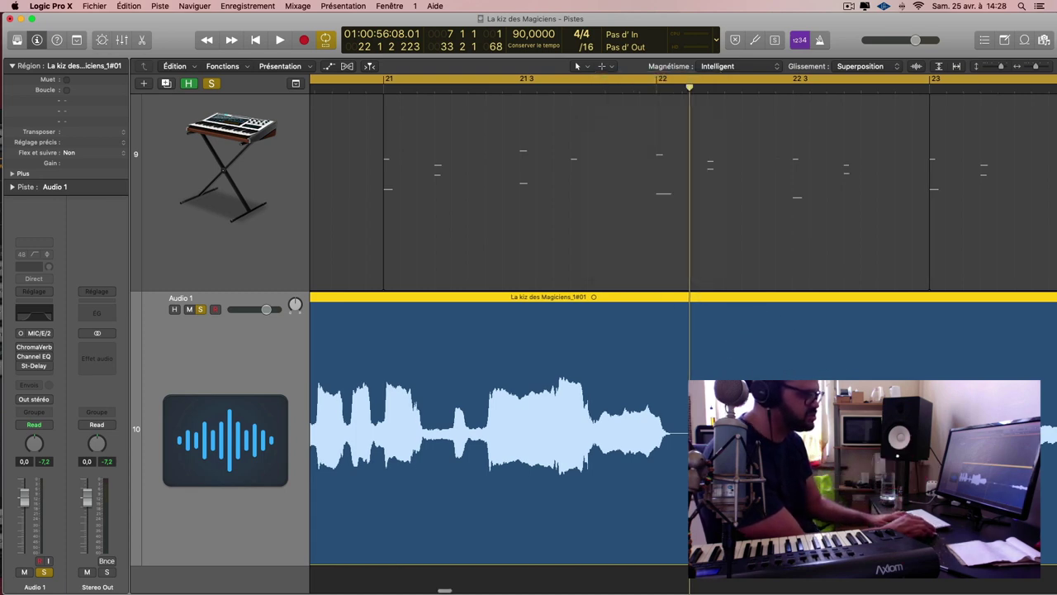
# Marquee-select the Audio 1 vocal from 22 1 3 1 to 22 4 1 1 and delete that section
pyautogui.press('super')
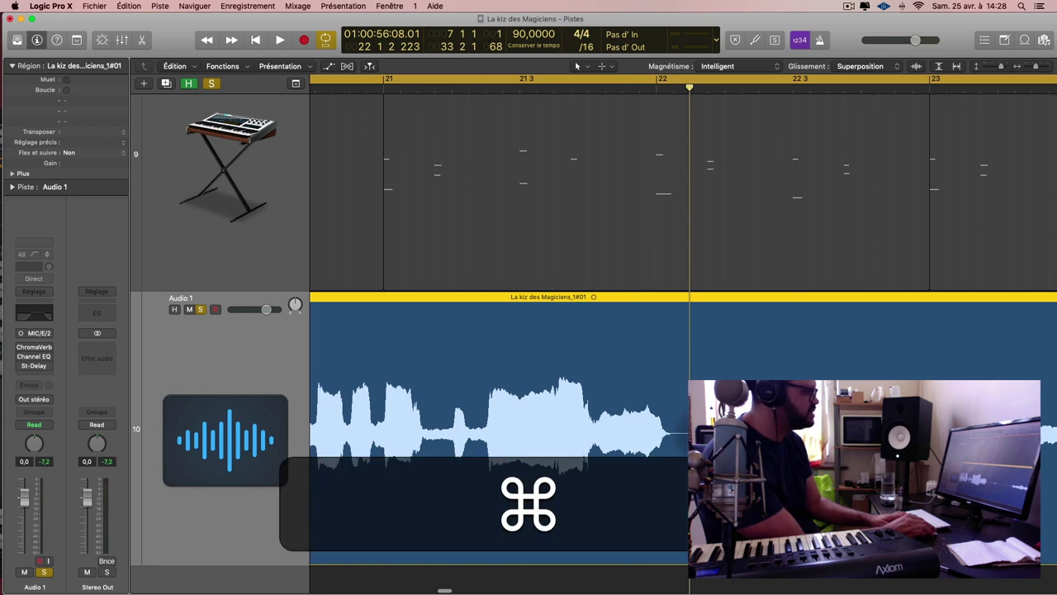
pyautogui.moveTo(689, 330); pyautogui.dragTo(862, 495)
pyautogui.press('BackSpace')
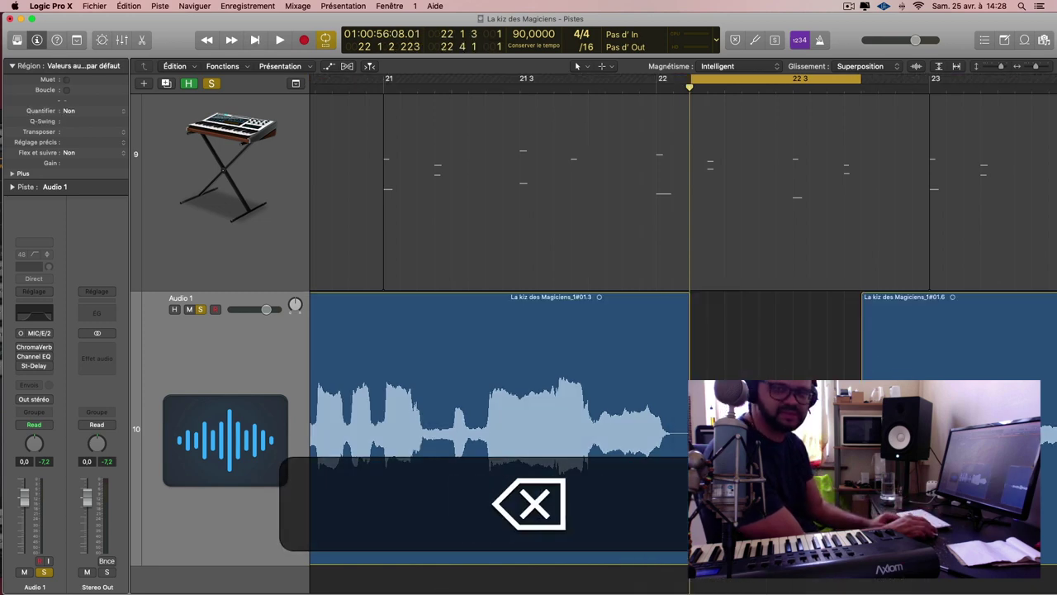
# Undo the marquee deletion on Audio 1 and clear the marquee selection
pyautogui.press('super+z')
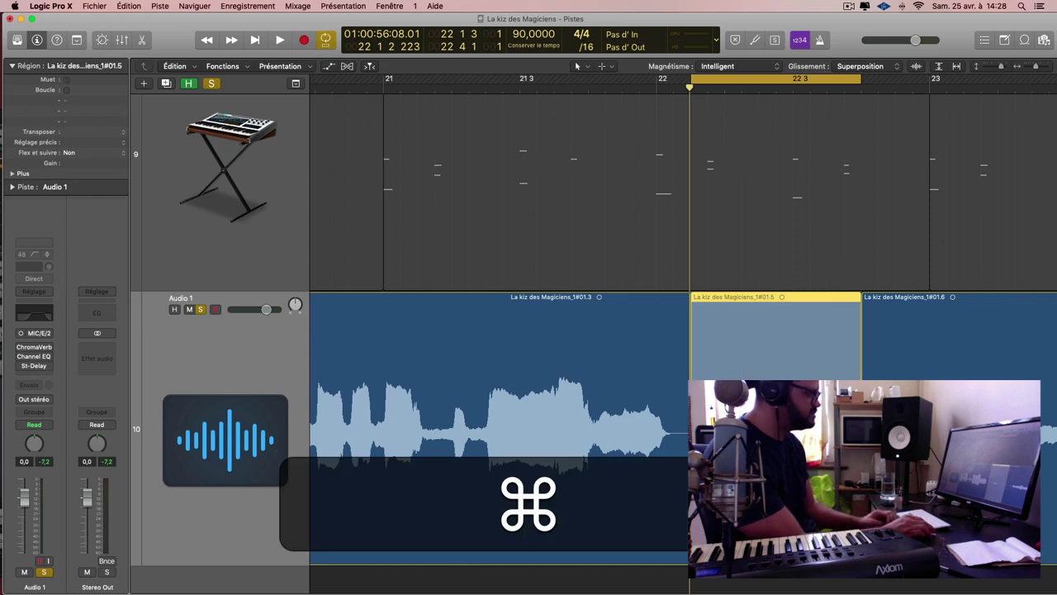
pyautogui.press('super+z')
pyautogui.press('super+z')
pyautogui.press('super+z')
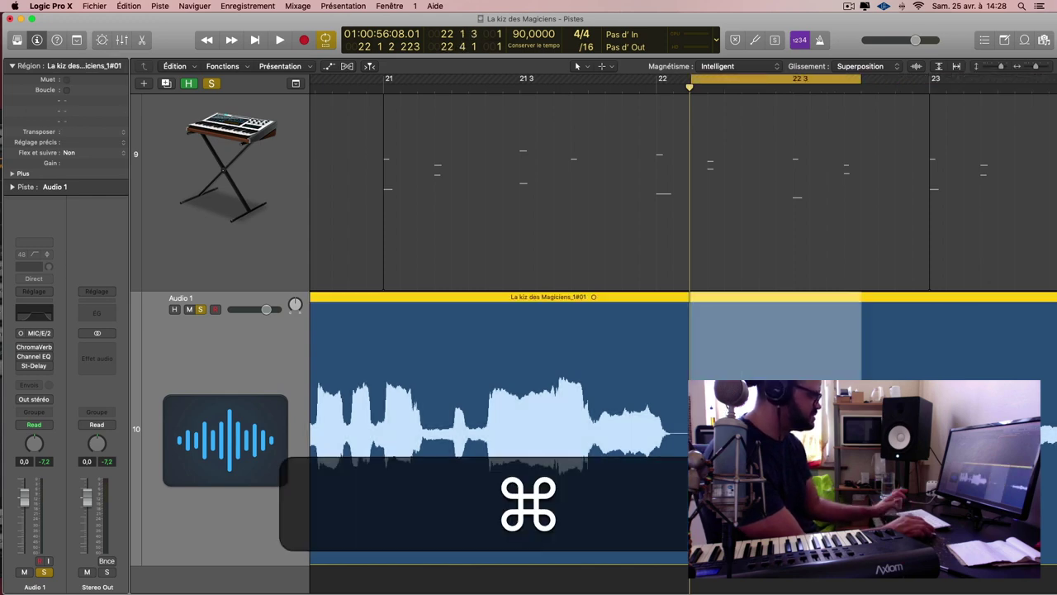
pyautogui.click(684, 507)
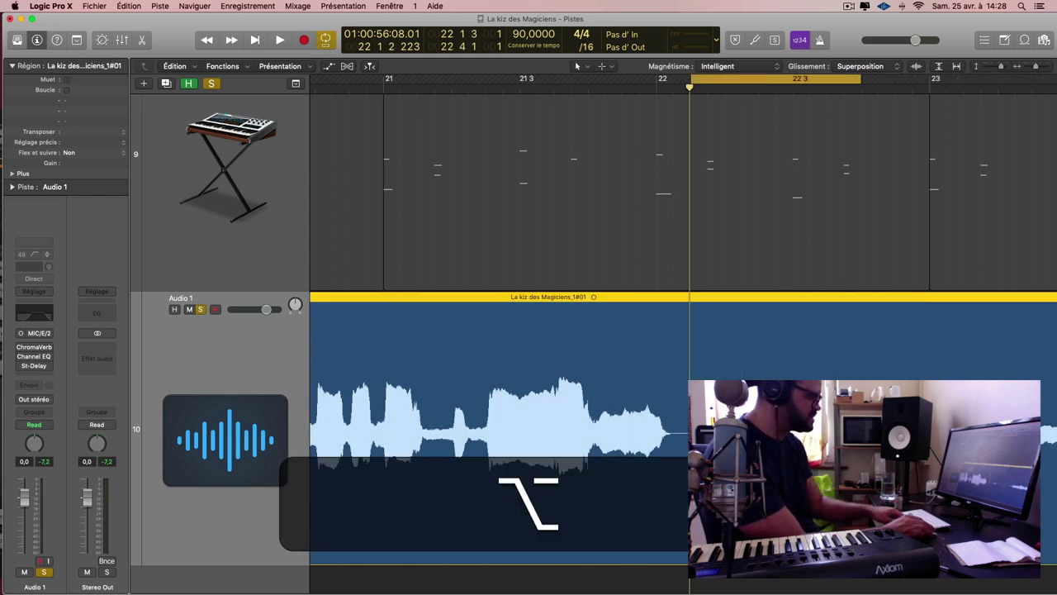
# Marquee-select Audio 1 from 22 2 1 161 to 22 3 1 139, undo the split made there, and delete that stretch
pyautogui.moveTo(737, 338); pyautogui.dragTo(802, 339)
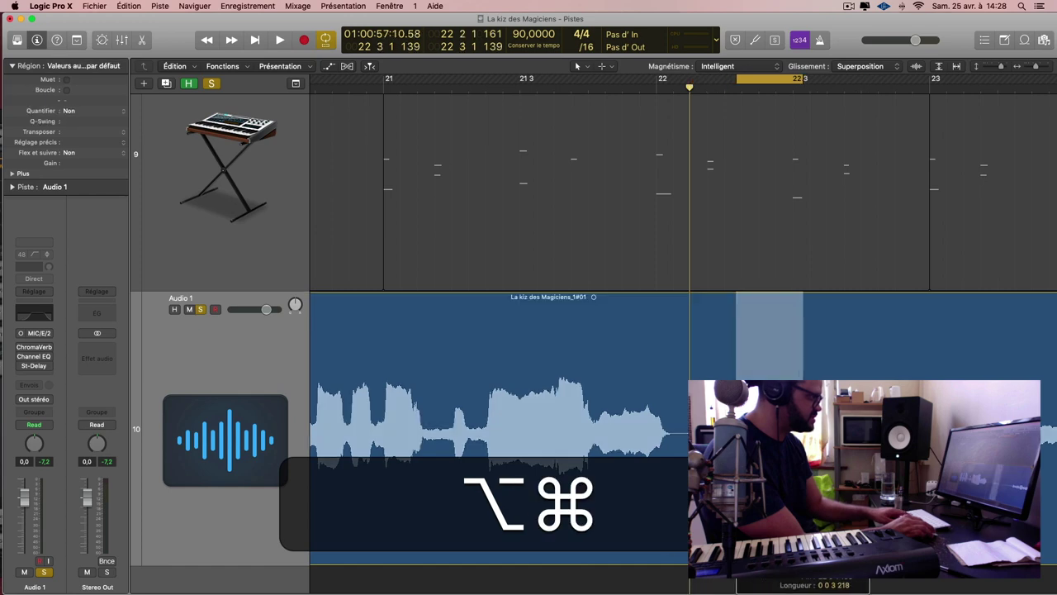
pyautogui.click(786, 348)
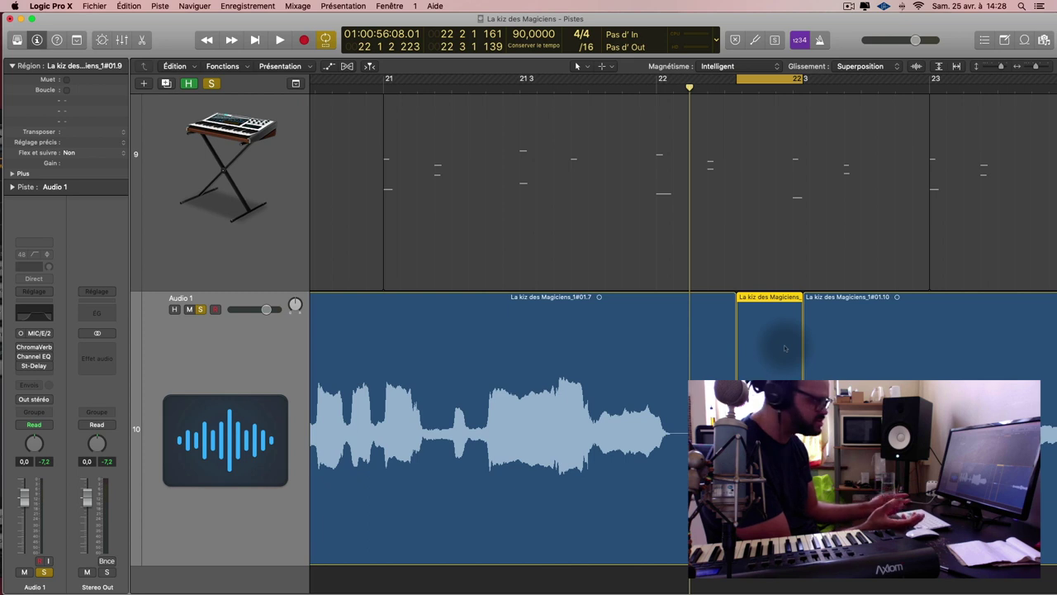
pyautogui.press('cmd+z')
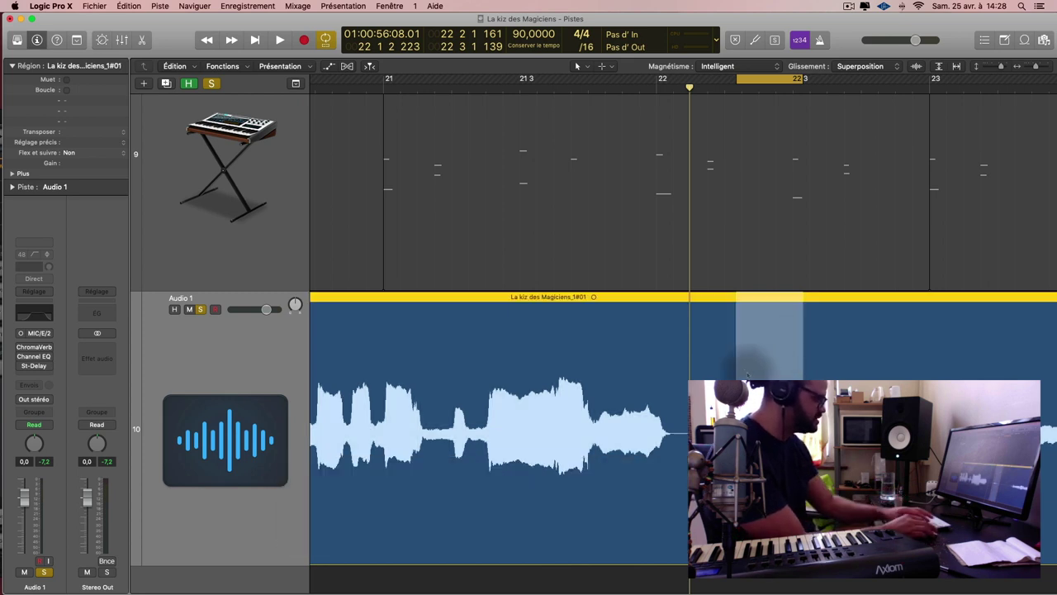
pyautogui.click(745, 352)
pyautogui.press('BackSpace')
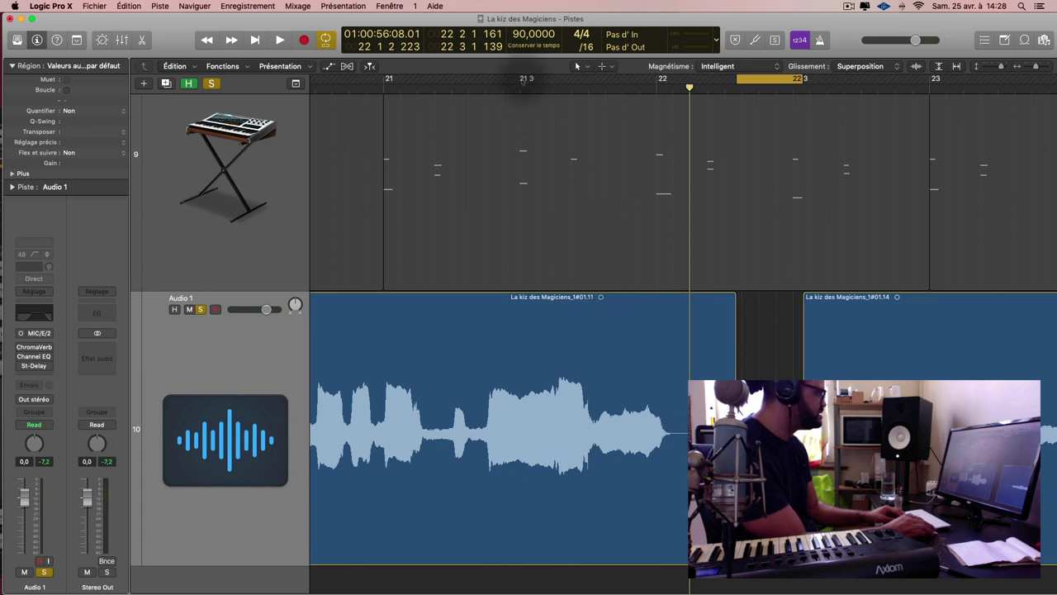
# Set the cycle range from about 21 3 to 22 2 3 and play the end of the vocal phrase
pyautogui.moveTo(524, 80); pyautogui.dragTo(755, 80)
pyautogui.press('space')
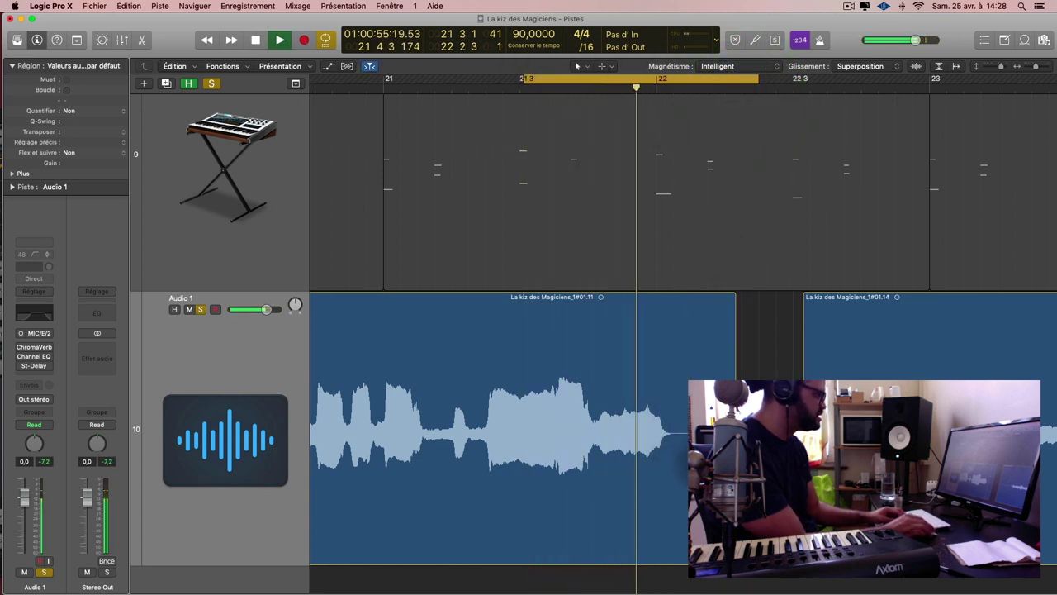
pyautogui.press('space')
# Trim the vocal region's end to about 22 1 2 and add a steeply curved fade-out from about 21 4 with Outil Fondu
pyautogui.moveTo(735, 539); pyautogui.dragTo(669, 540)
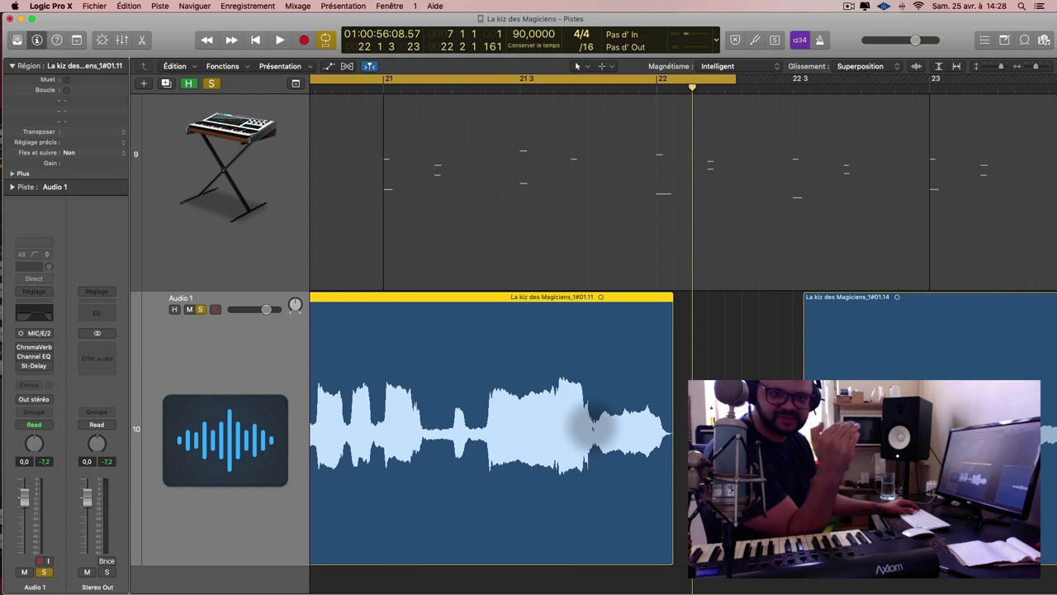
pyautogui.press('super+z')
pyautogui.press('t')
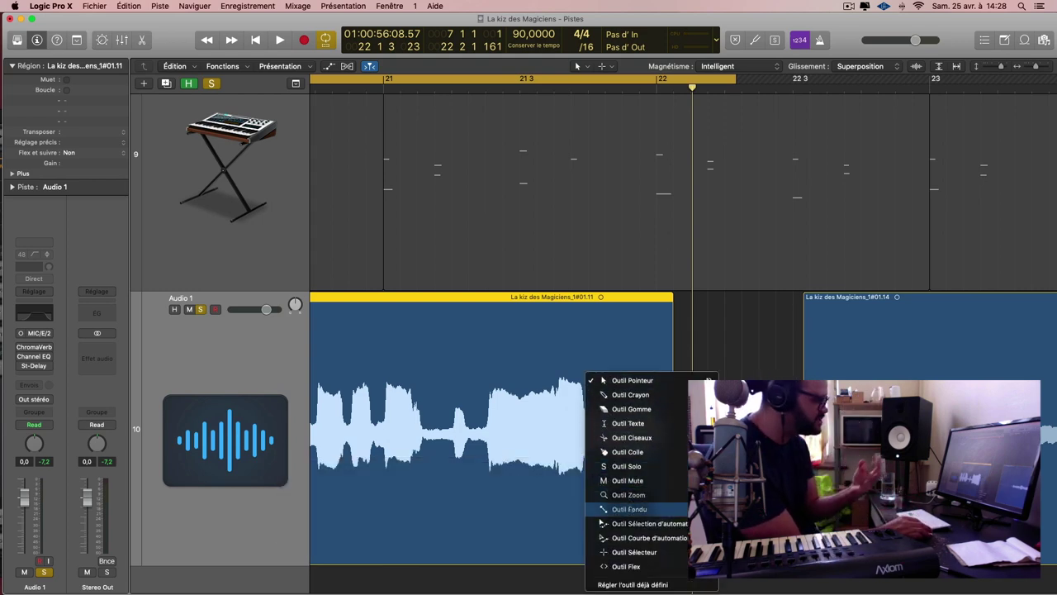
pyautogui.click(629, 505)
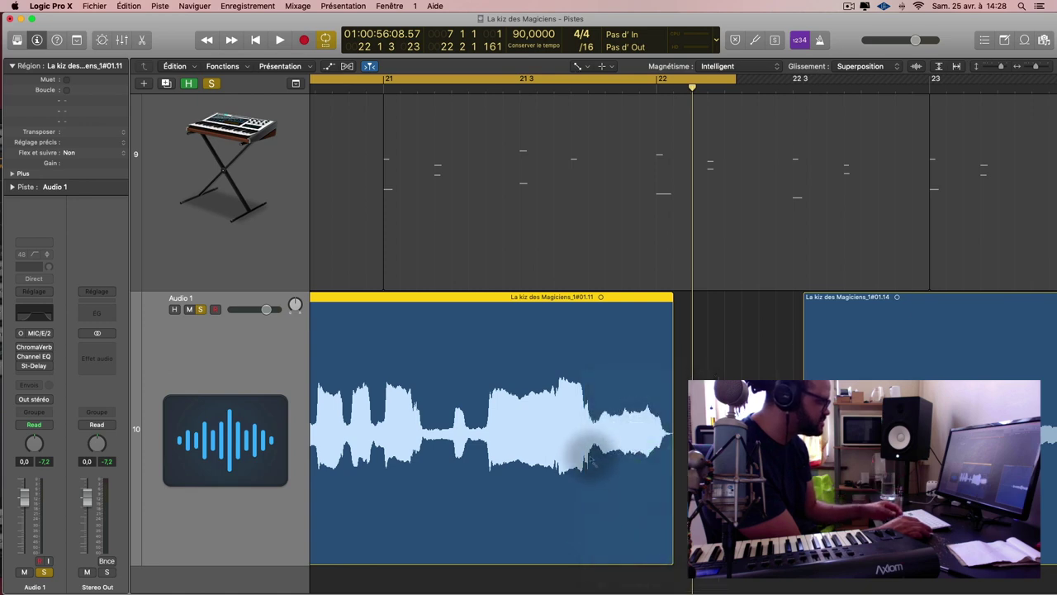
pyautogui.moveTo(588, 458); pyautogui.dragTo(674, 461)
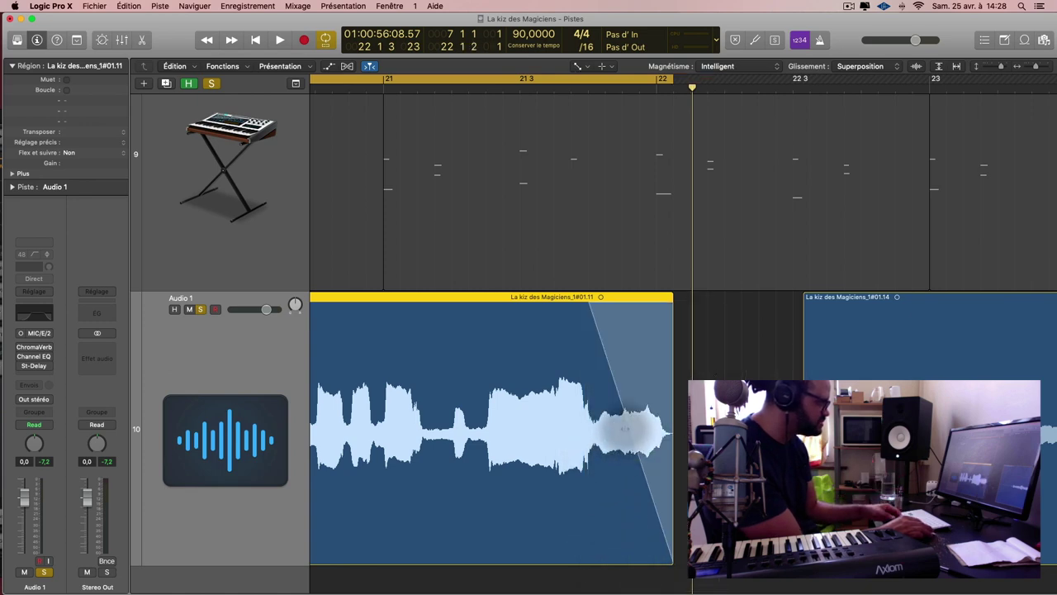
pyautogui.moveTo(628, 428); pyautogui.dragTo(508, 427)
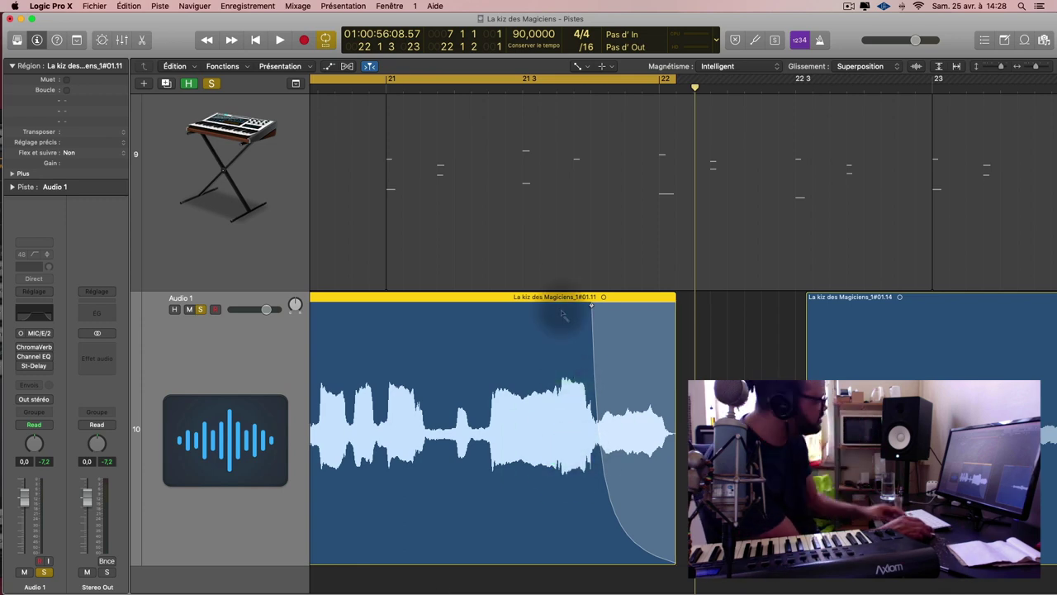
# Set the cycle range from 20 3 1 1 to 23 1 1 1 and play the vocal through its fade-out
pyautogui.press('space')
pyautogui.scroll(-5, 632, 310)
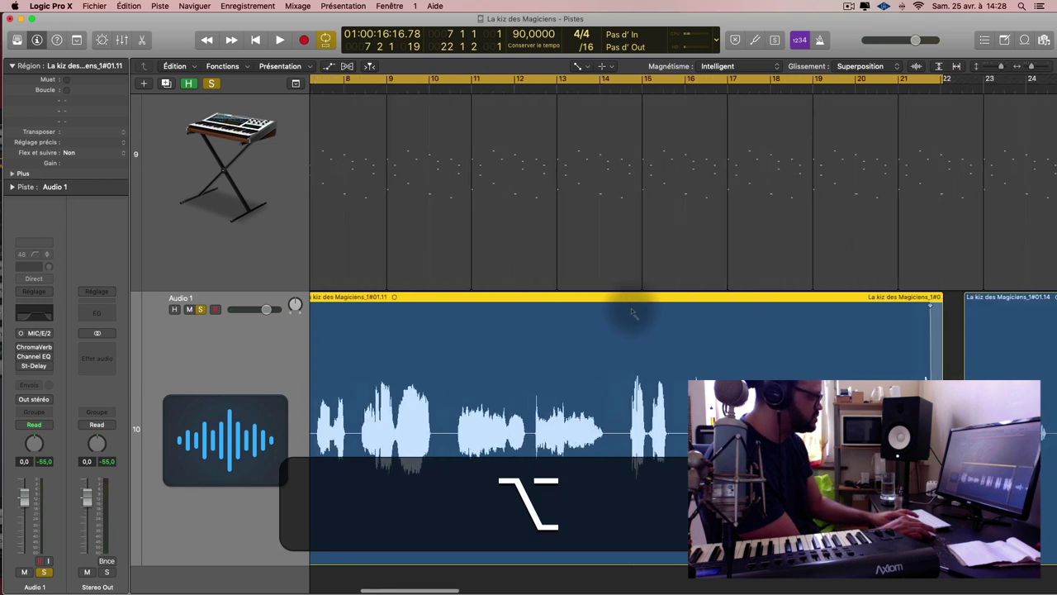
pyautogui.click(840, 78)
pyautogui.moveTo(841, 78); pyautogui.dragTo(867, 82)
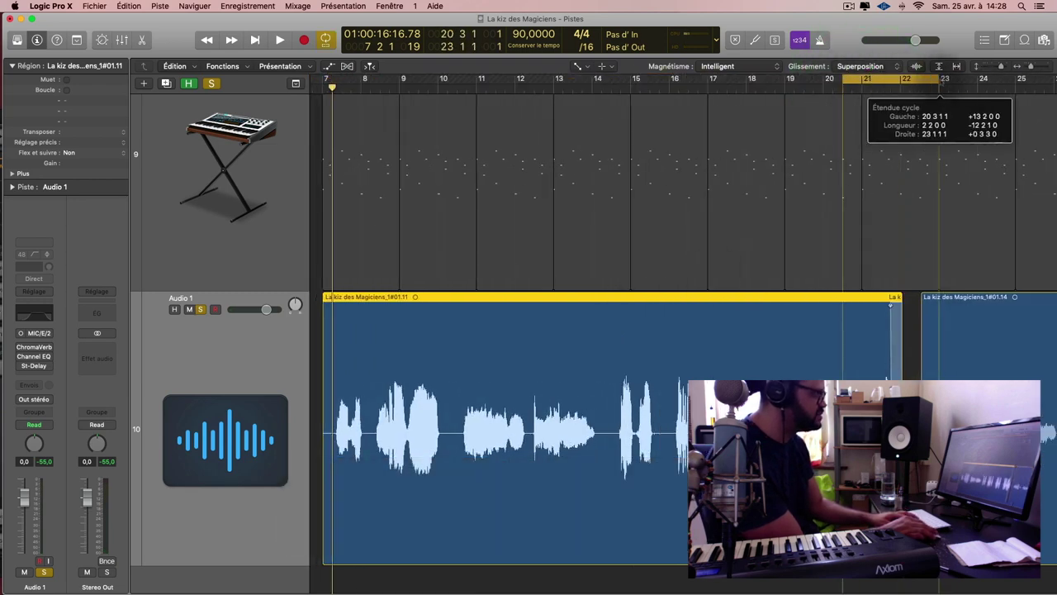
pyautogui.press('space')
pyautogui.hotkey('alt', 'Left')
pyautogui.scroll(-8, 876, 153)
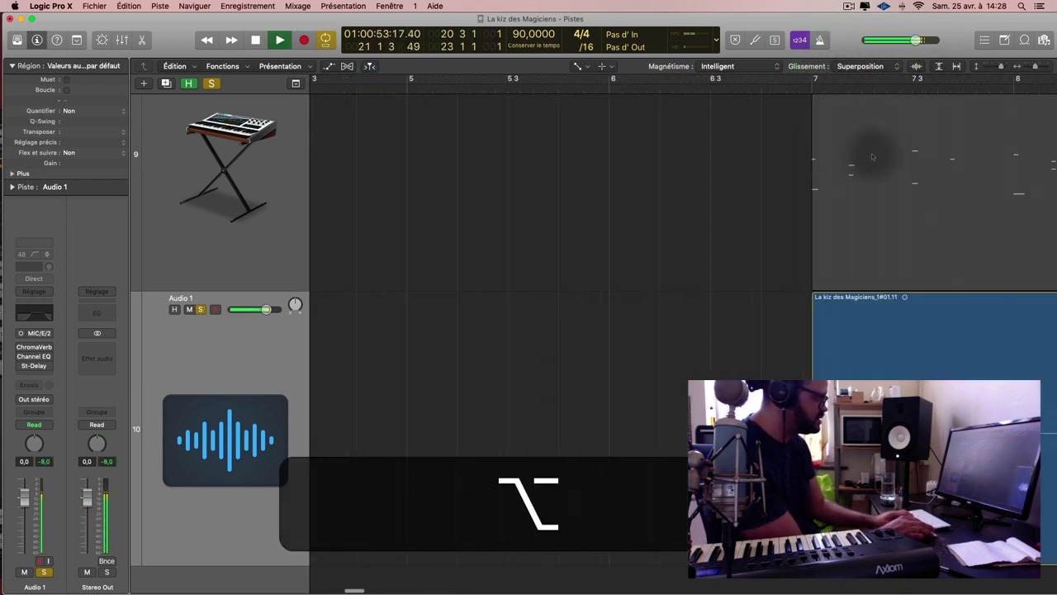
pyautogui.scroll(1, 872, 157)
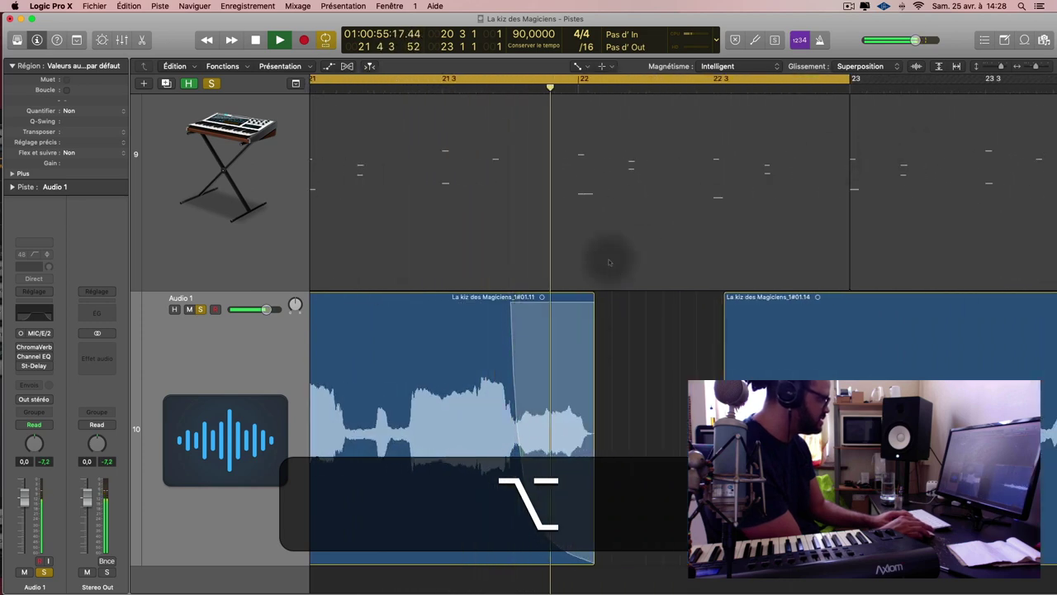
pyautogui.press('space')
# Select the faded vocal region on Audio 1 and switch the main tool back to Outil Pointeur
pyautogui.moveTo(591, 462); pyautogui.dragTo(590, 533)
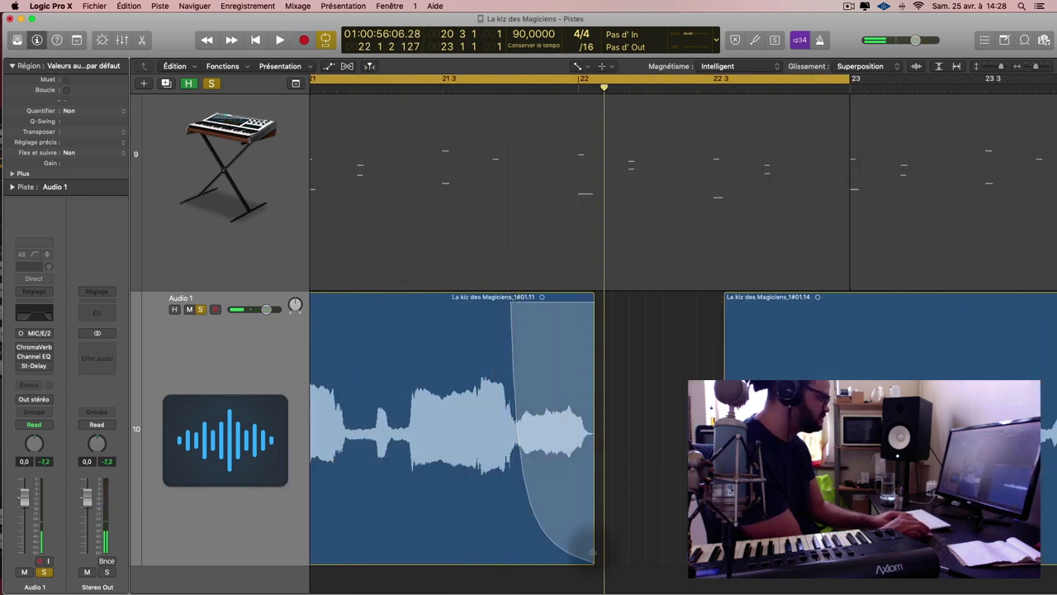
pyautogui.click(592, 552)
pyautogui.rightClick(568, 552)
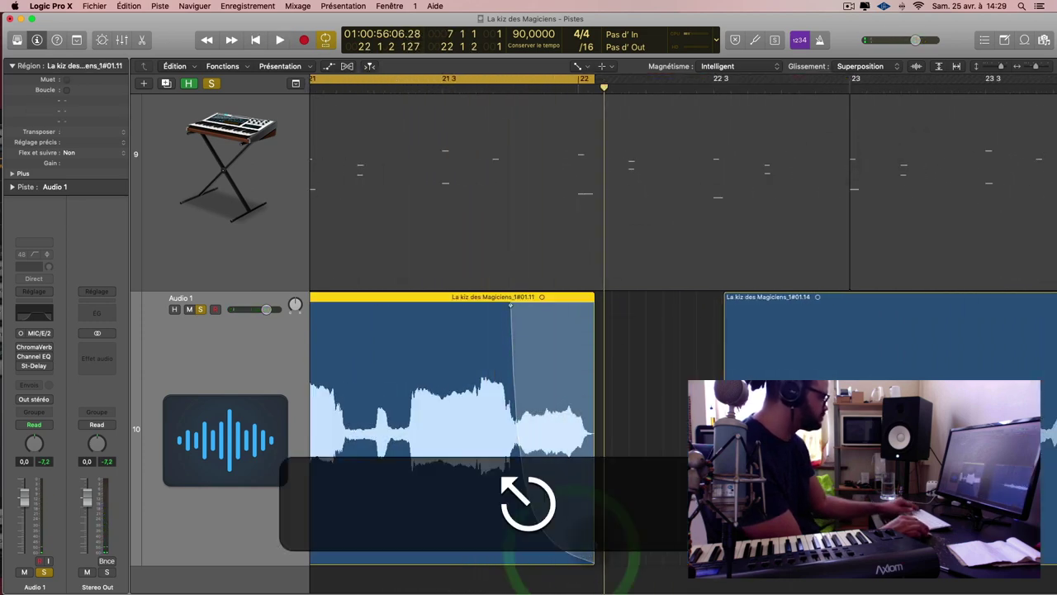
pyautogui.click(628, 326)
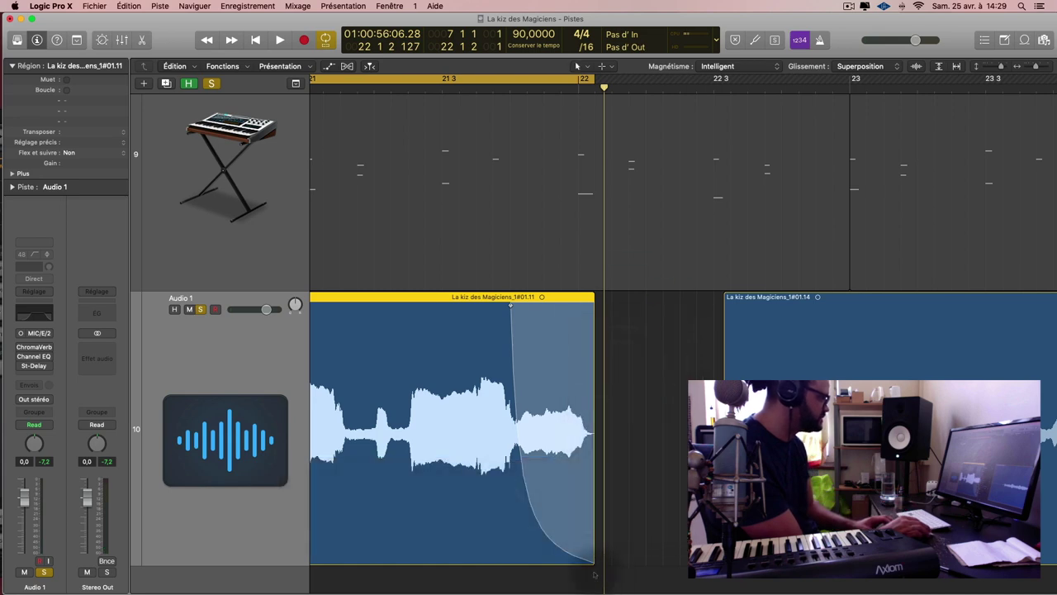
# Set the cycle range to the selected vocal region, from 7 1 1 1 to 22 1 2, and play it
pyautogui.moveTo(582, 545); pyautogui.dragTo(531, 537)
pyautogui.press('space')
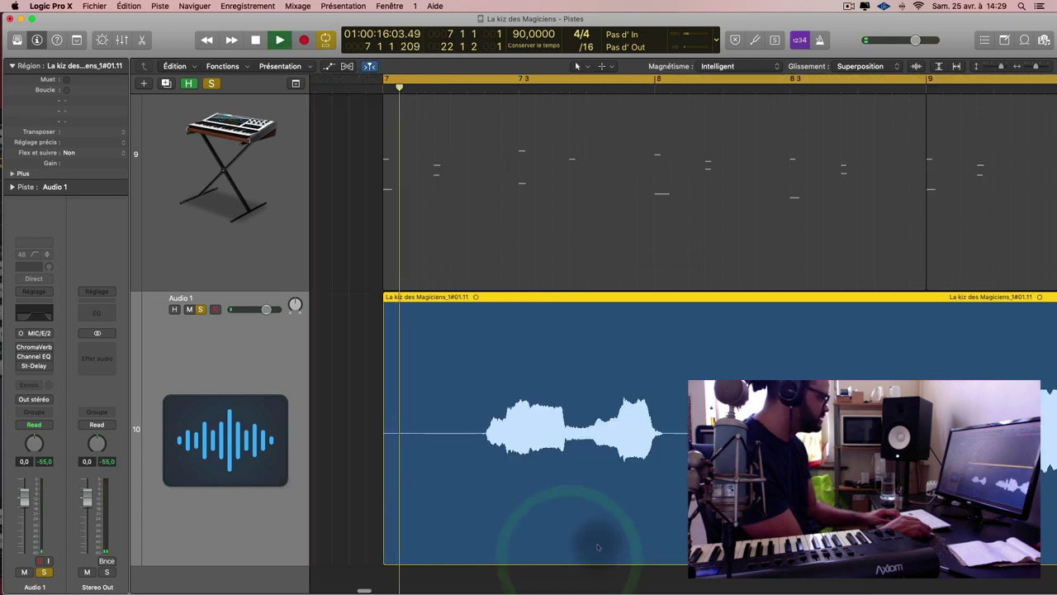
pyautogui.click(632, 518)
pyautogui.scroll(-5, 632, 518)
pyautogui.scroll(8, 498, 382)
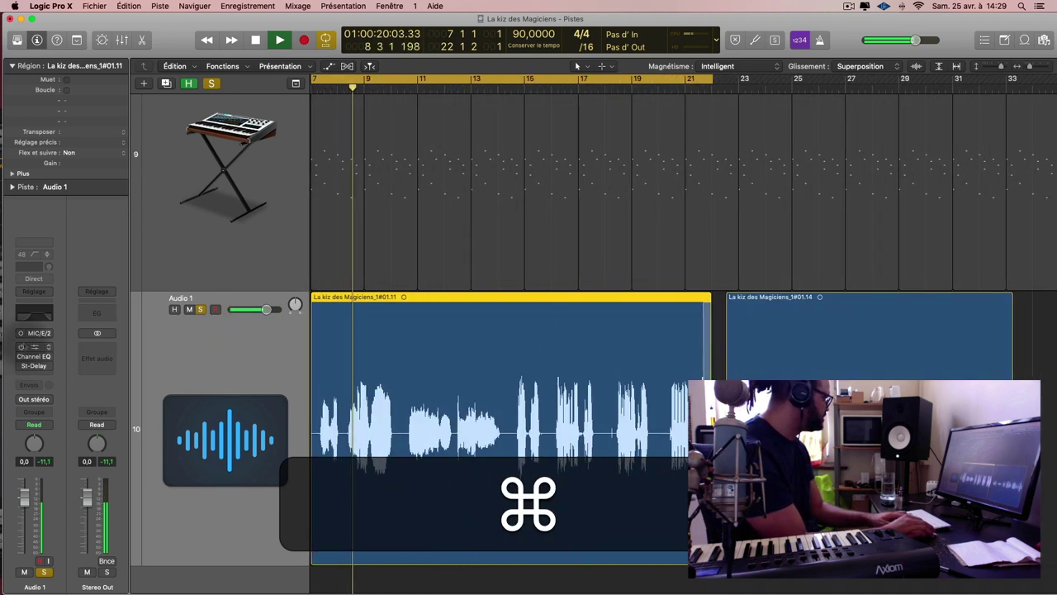
# Re-enable ChromaVerb, Channel EQ and St-Delay on Audio 1, turn off the cycle and continue playback from about bar 19
pyautogui.moveTo(33, 346); pyautogui.dragTo(35, 365)
pyautogui.click(649, 91)
pyautogui.click(668, 83)
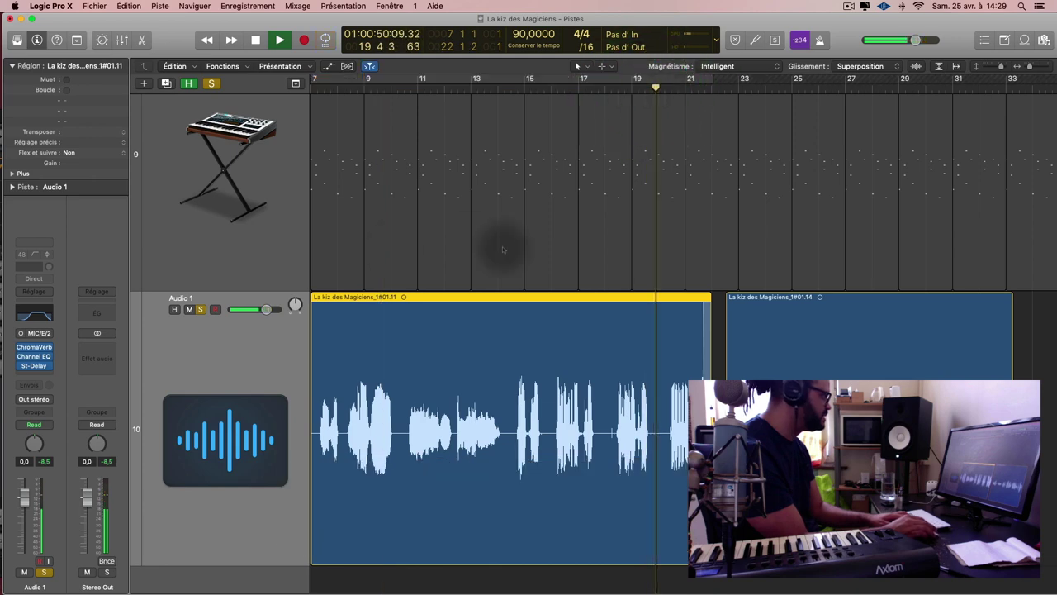
# Unmute and solo the Beautiful Sine Harp track alongside the vocal
pyautogui.scroll(3, 578, 310)
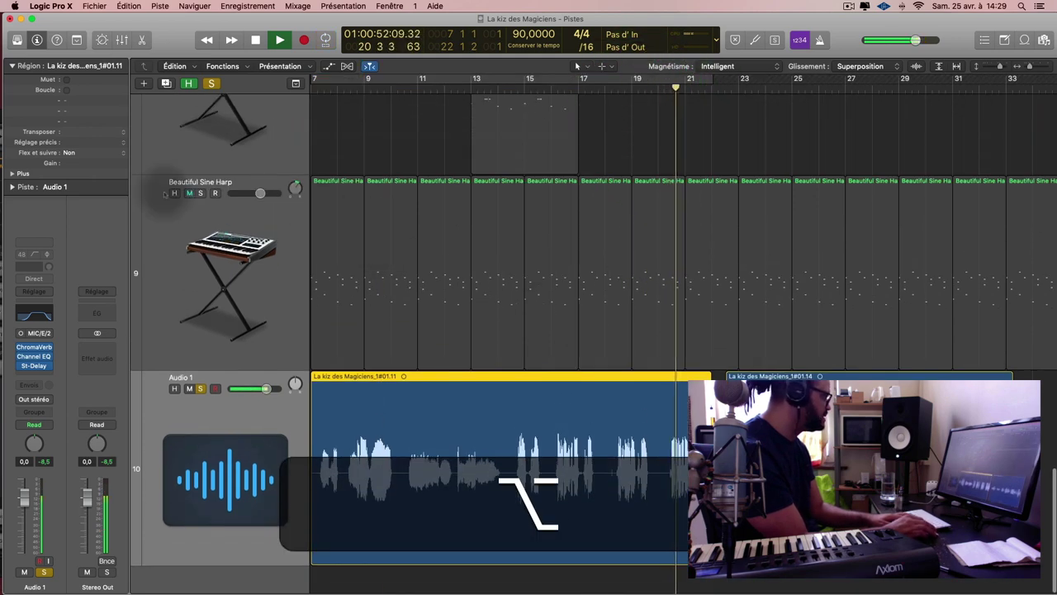
pyautogui.click(201, 195)
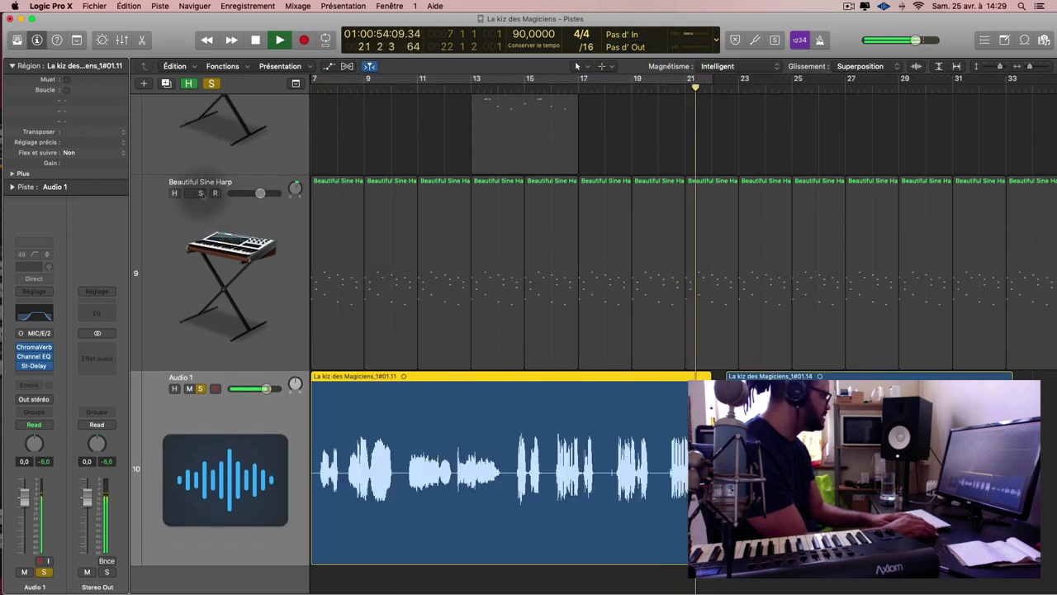
pyautogui.click(201, 193)
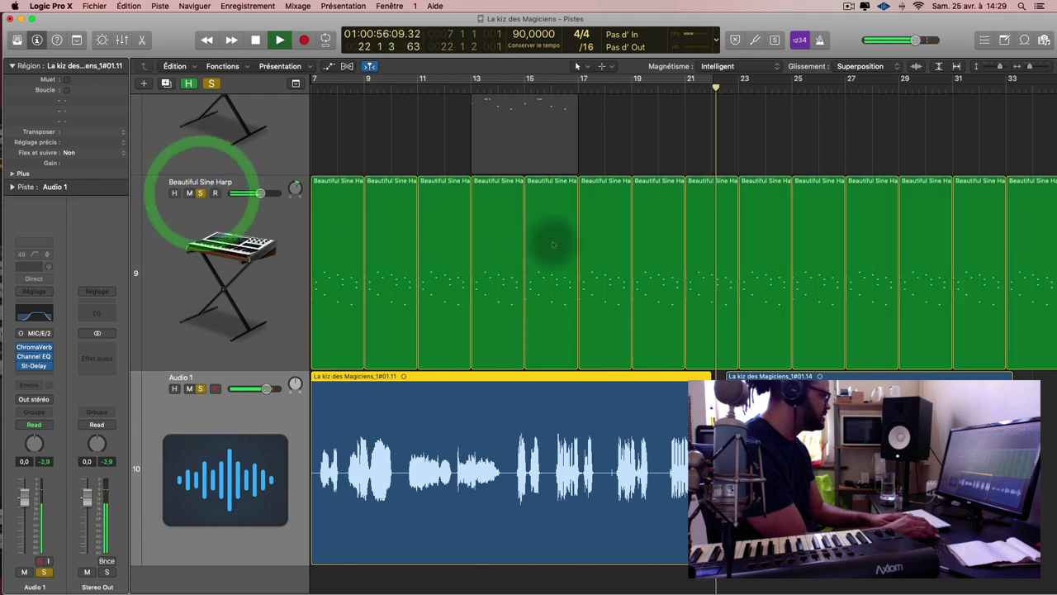
# Play the soloed harp and vocal from about bar 21 and save the project
pyautogui.press('space')
pyautogui.click(677, 87)
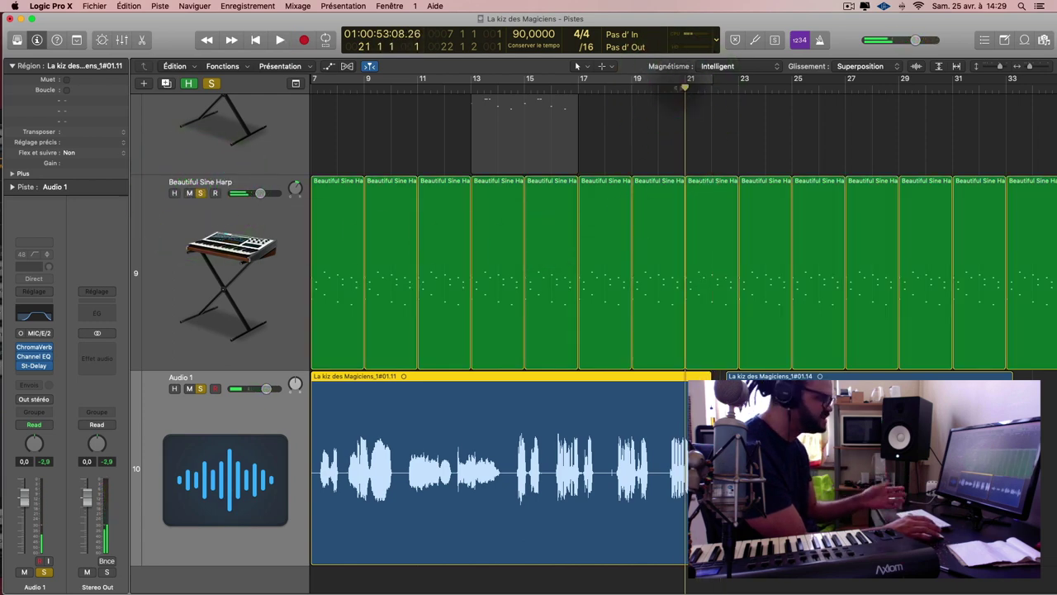
pyautogui.press('space')
pyautogui.press('super+s')
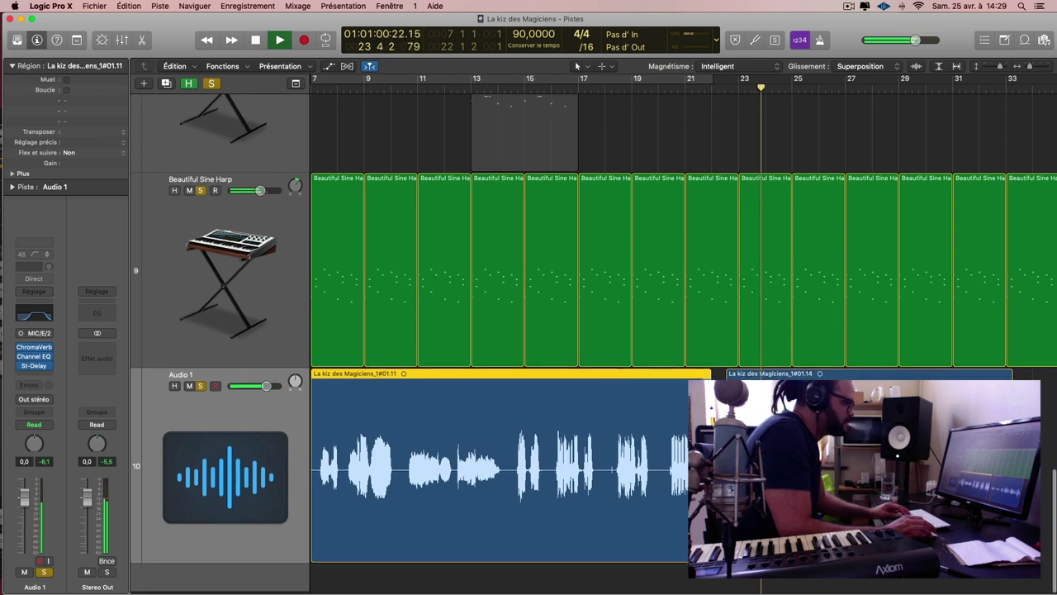
# Delete the start of the second vocal region on Audio 1 in two marquee selections, up to 26 2 3 1
pyautogui.scroll(3, 661, 482)
pyautogui.press('space')
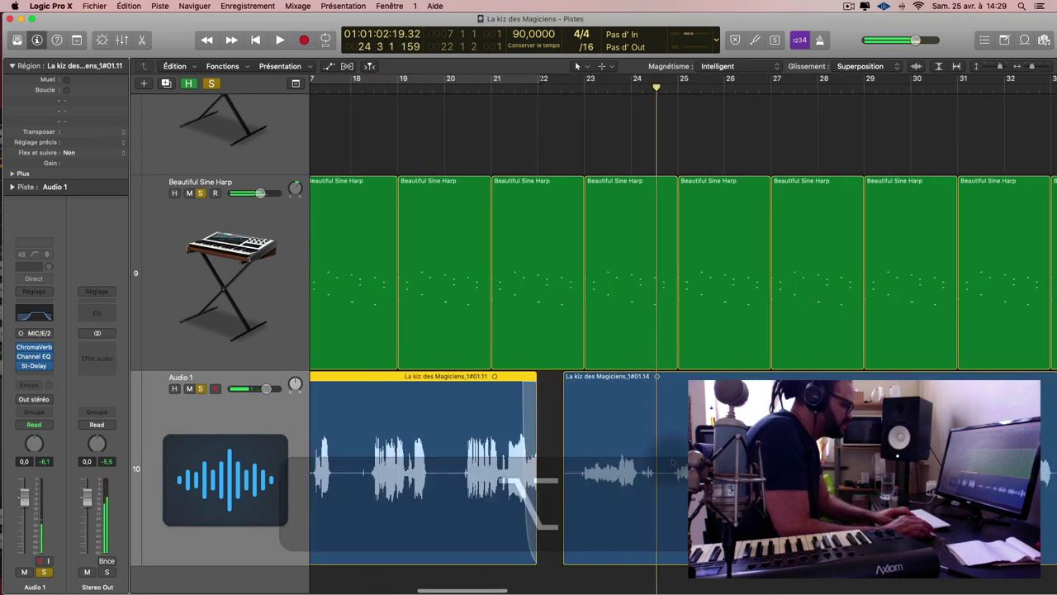
pyautogui.moveTo(662, 481); pyautogui.dragTo(562, 481)
pyautogui.press('BackSpace')
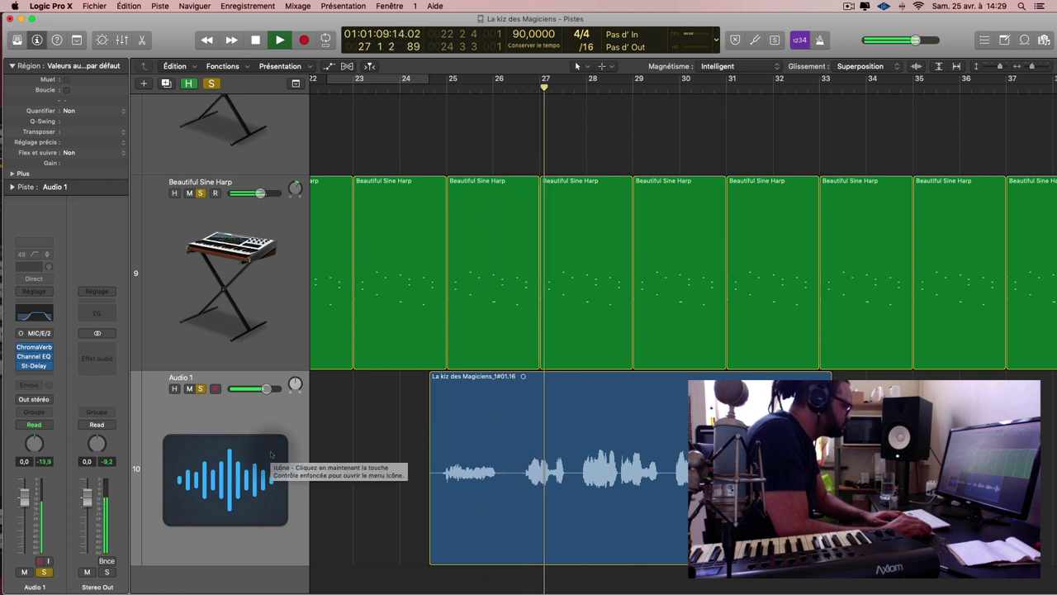
pyautogui.moveTo(509, 479); pyautogui.dragTo(371, 479)
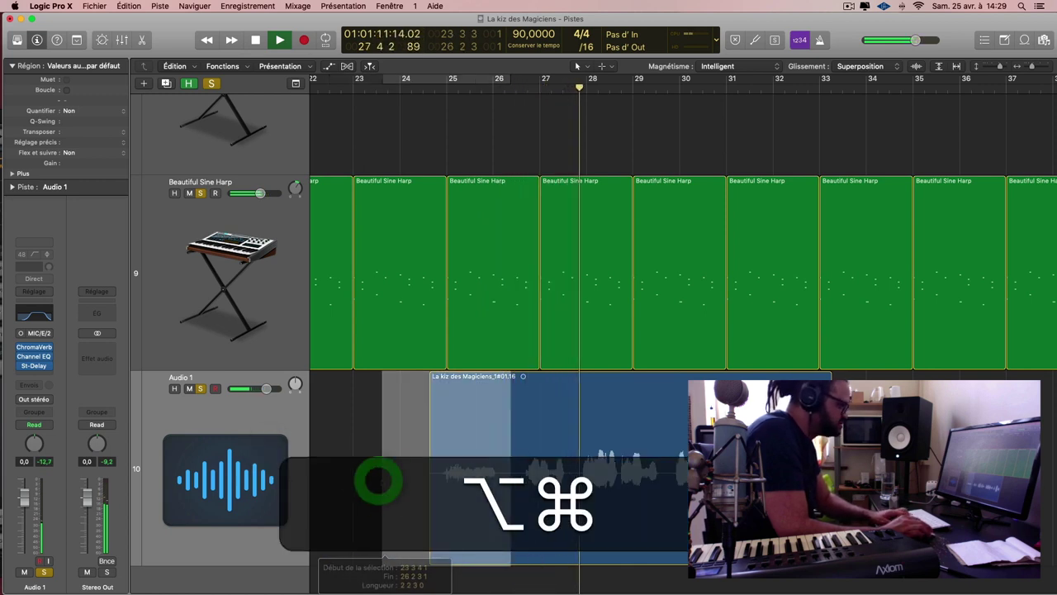
pyautogui.press('BackSpace')
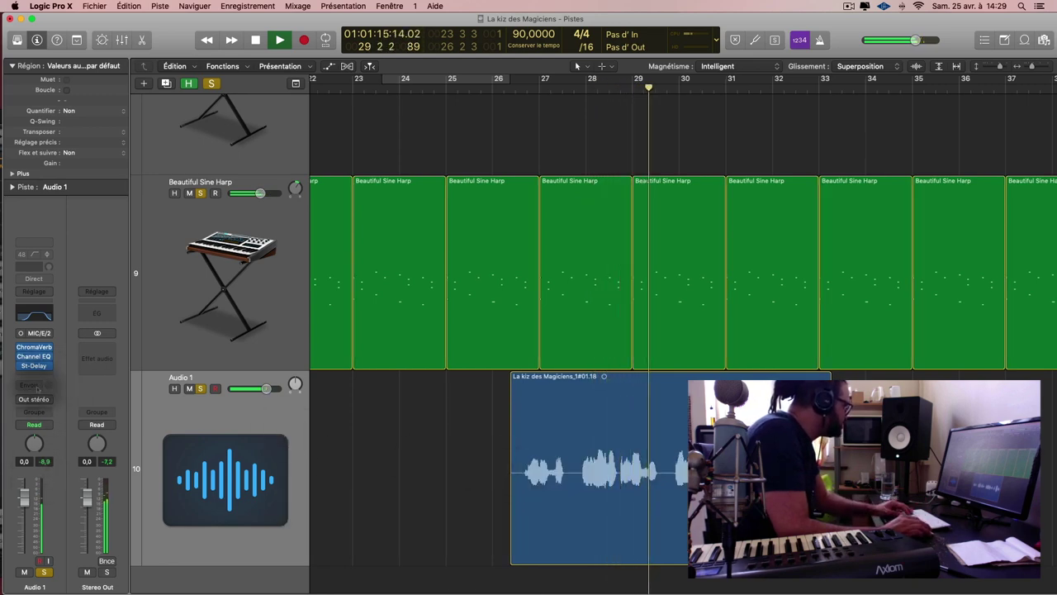
# Check the ChromaVerb settings on Audio 1, close them and stop playback
pyautogui.click(34, 347)
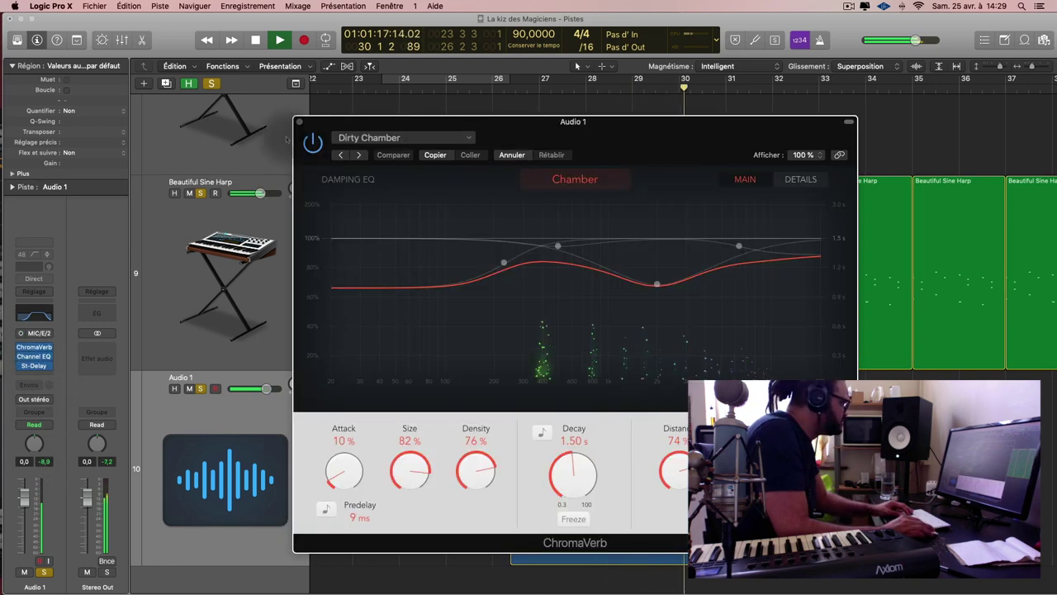
pyautogui.click(302, 122)
pyautogui.press('space')
# Duplicate the Audio 1 track with its settings and move the second vocal region onto the new Audio 2 track
pyautogui.scroll(-3, 495, 446)
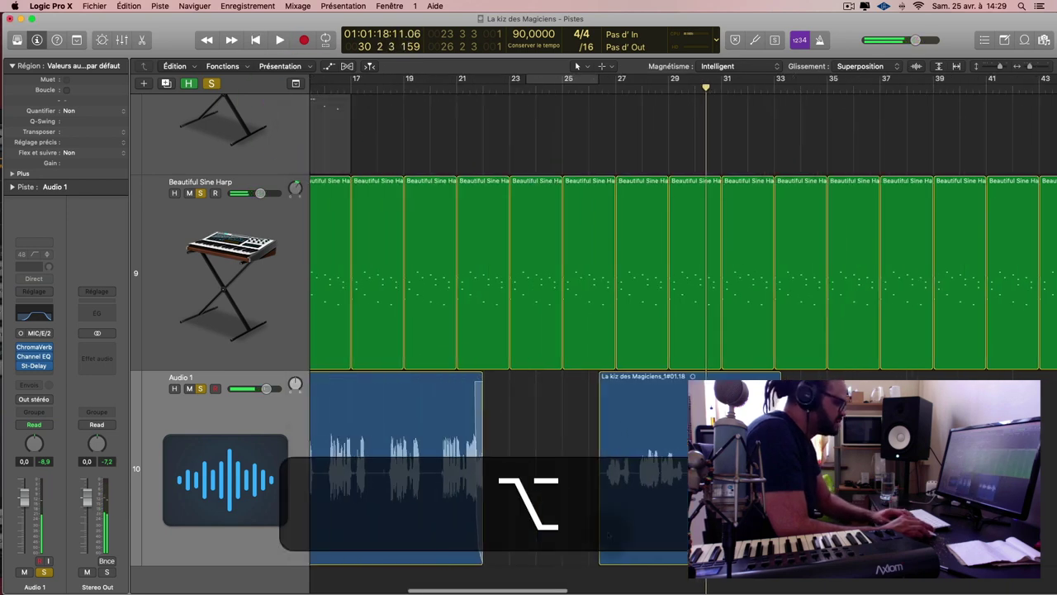
pyautogui.hscroll(-4, 682, 333)
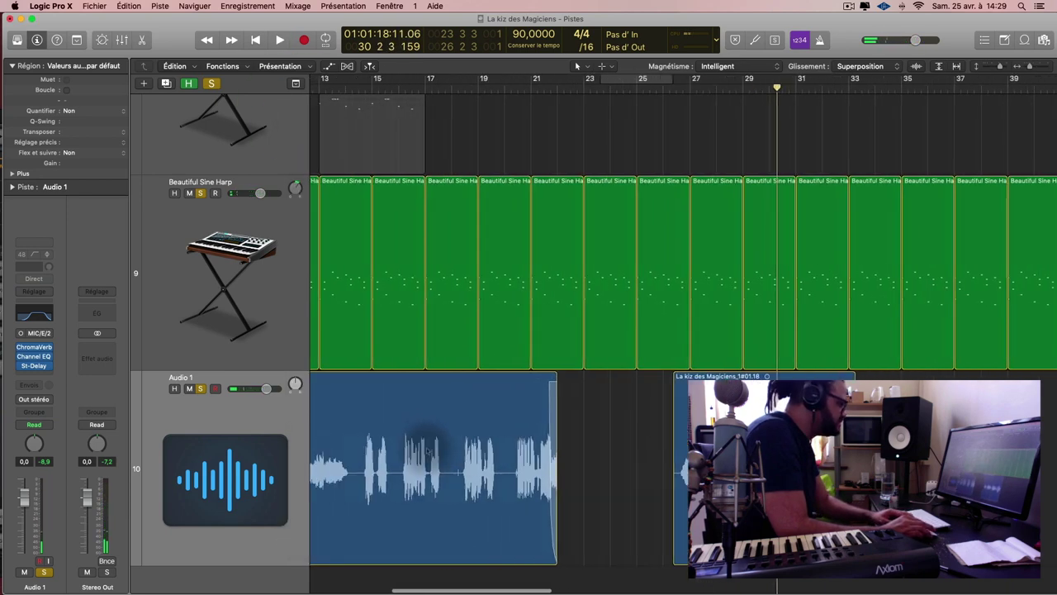
pyautogui.click(253, 488)
pyautogui.press('cmd+d')
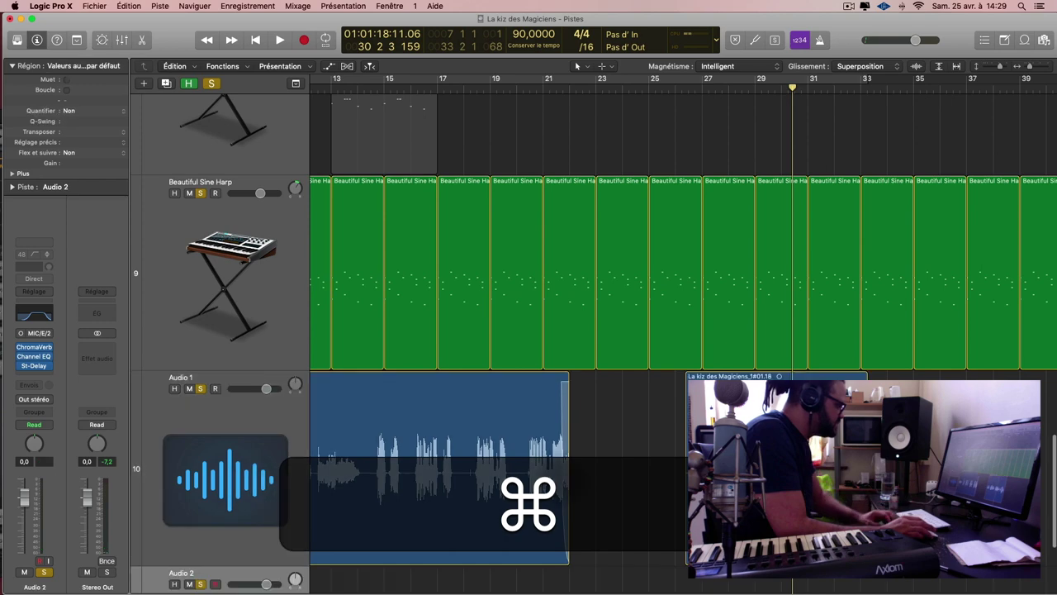
pyautogui.moveTo(744, 248); pyautogui.dragTo(744, 442)
# Play the Audio 2 region and set the cycle range around it, from 26 2 3 1 to 33 2 1 68
pyautogui.hotkey('shift', 'space')
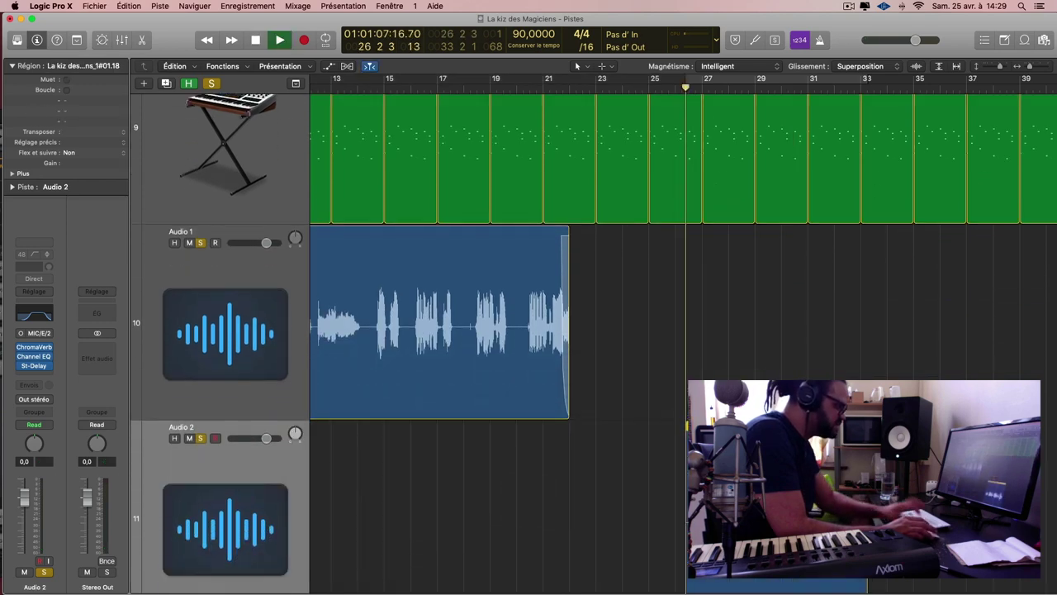
pyautogui.press('cmd+u')
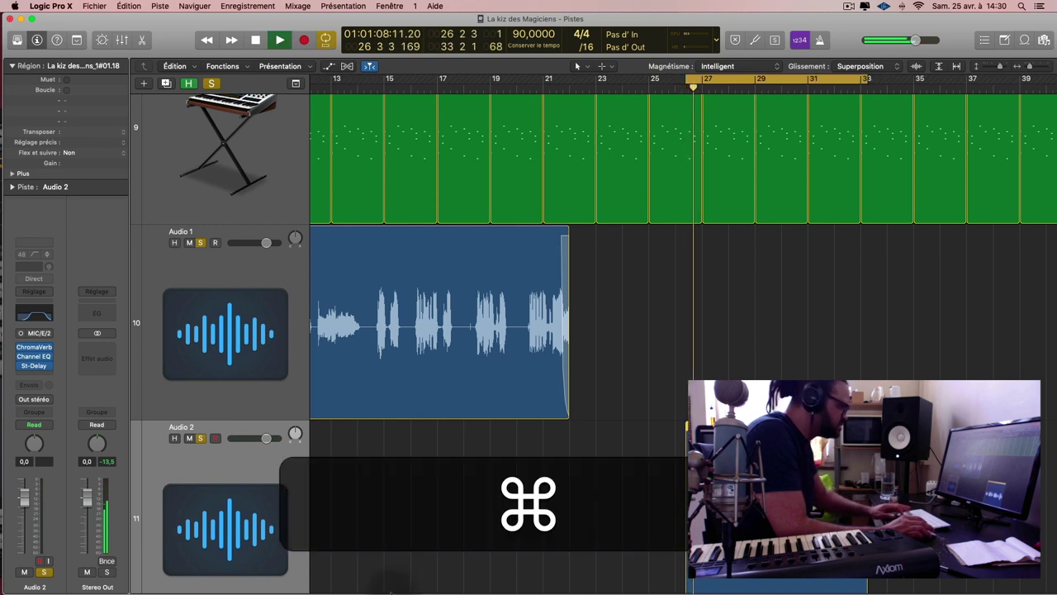
pyautogui.scroll(-2, 252, 533)
# Bypass ChromaVerb on Audio 2, keep St-Delay active and raise the track volume to 2.5 dB
pyautogui.click(37, 354)
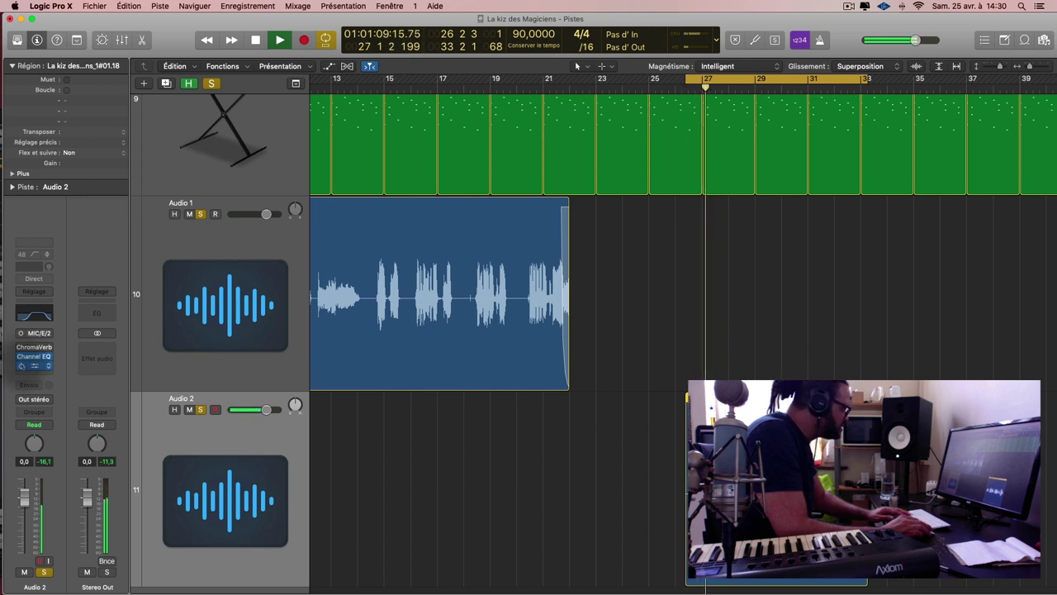
pyautogui.click(34, 366)
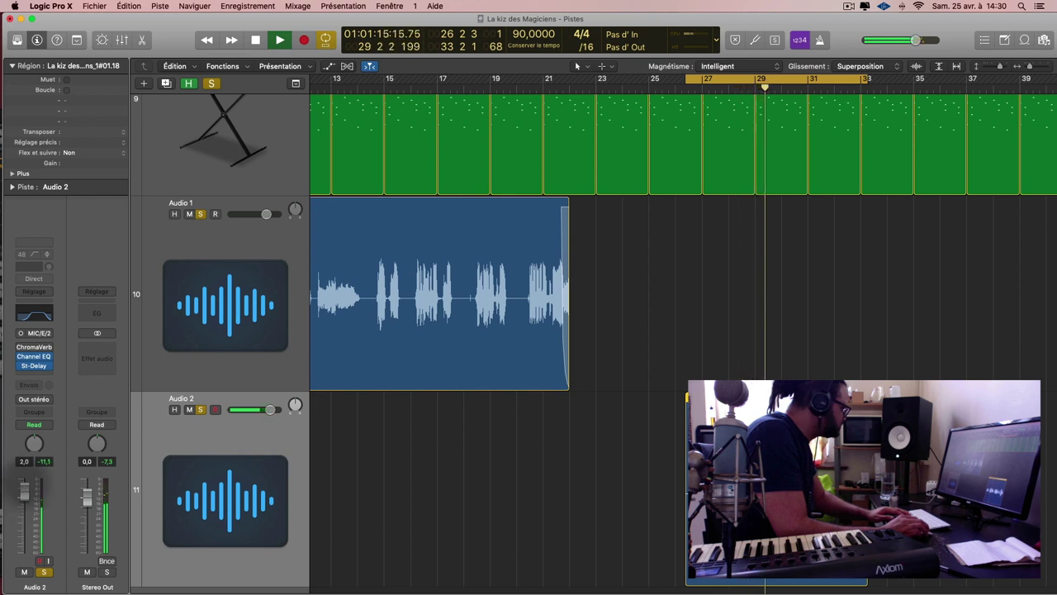
pyautogui.moveTo(24, 482); pyautogui.dragTo(23, 485)
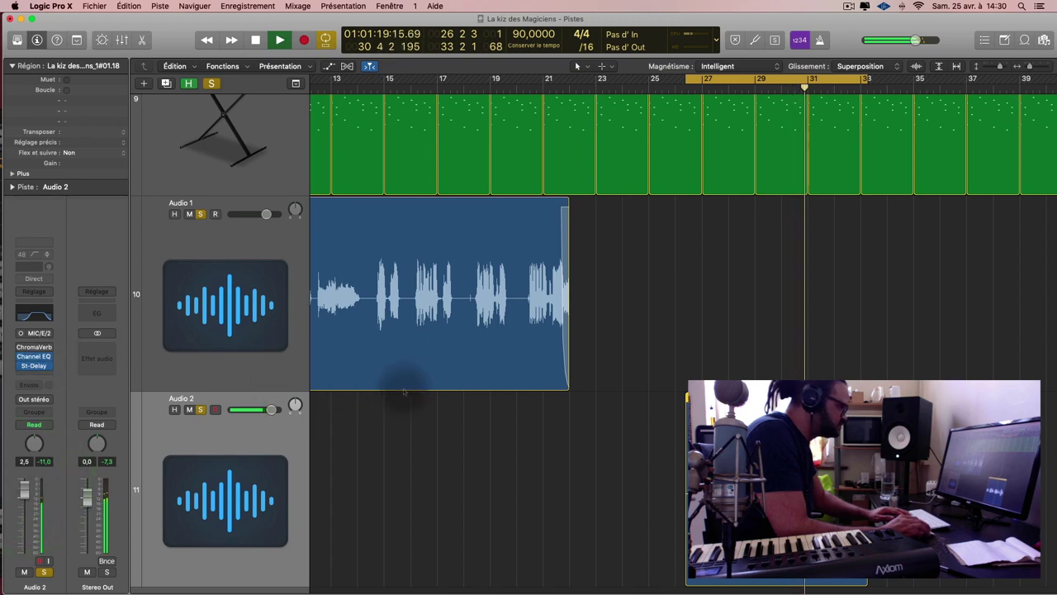
pyautogui.hotkey('alt', 'z')
pyautogui.scroll(-5, 566, 411)
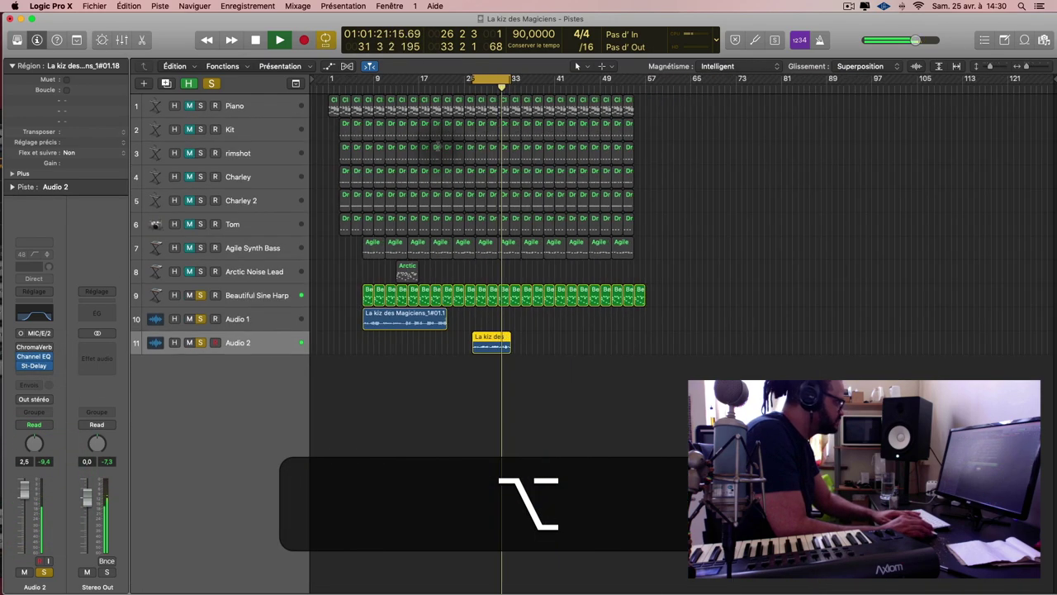
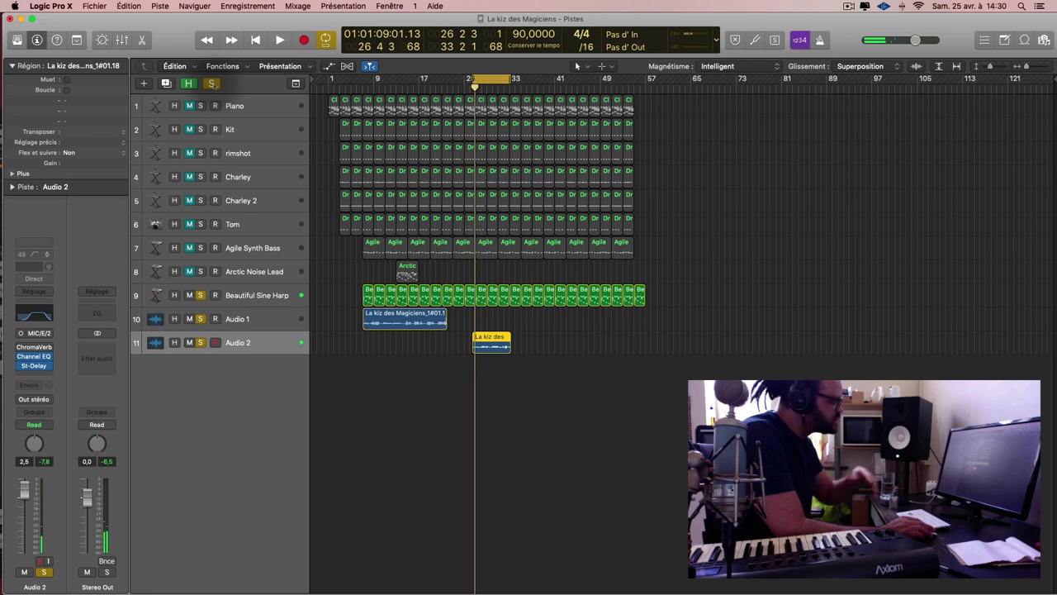
# Turn off all track solos and unmute the tracks from Piano through Arctic Noise Lead
pyautogui.click(212, 83)
pyautogui.moveTo(189, 106); pyautogui.dragTo(189, 248)
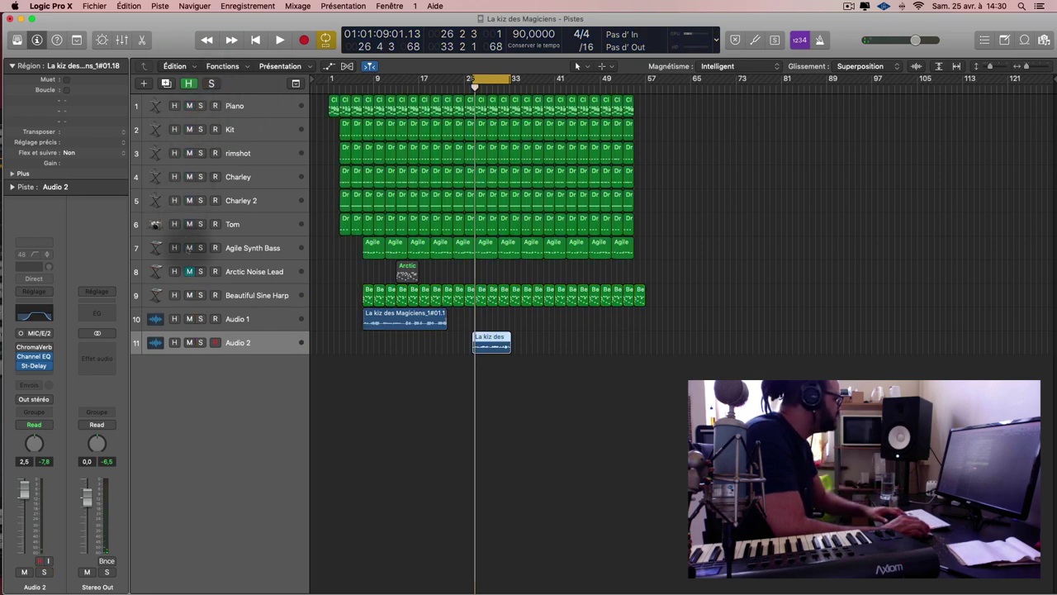
# Mute the tracks from Piano down through Audio 1, and unmute the whole track list again
pyautogui.click(189, 107)
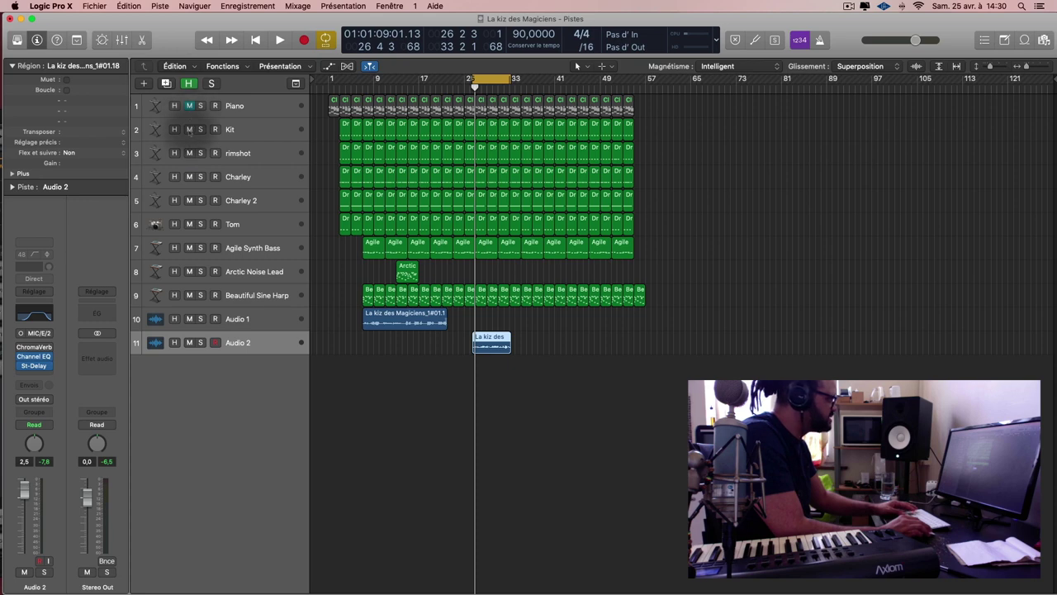
pyautogui.click(189, 130)
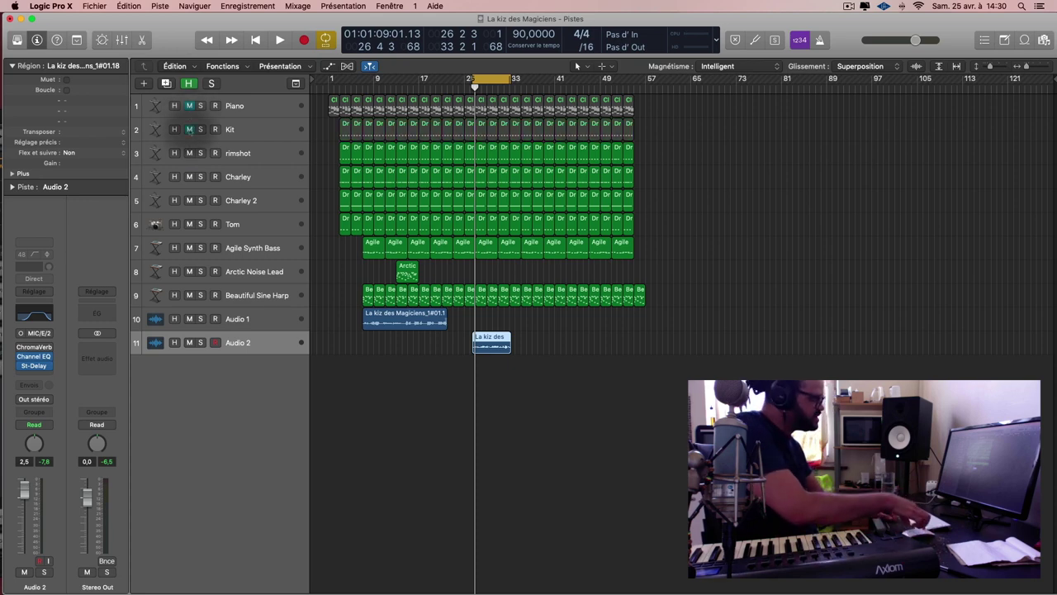
pyautogui.moveTo(190, 153)
pyautogui.mouseDown()
pyautogui.moveTo(190, 371)
pyautogui.moveTo(189, 234)
pyautogui.mouseUp()
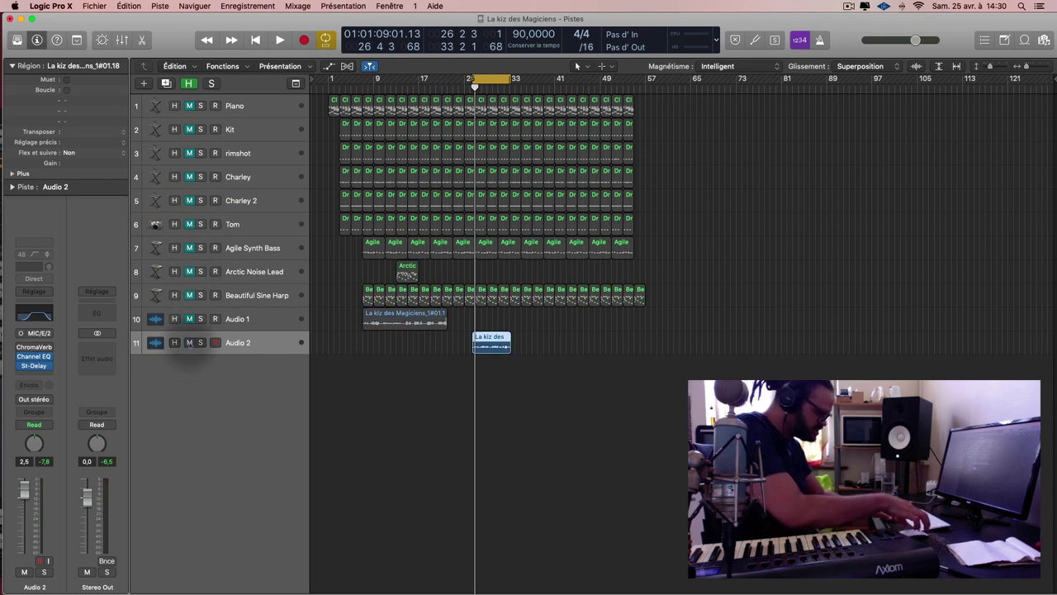
pyautogui.moveTo(189, 342); pyautogui.dragTo(190, 89)
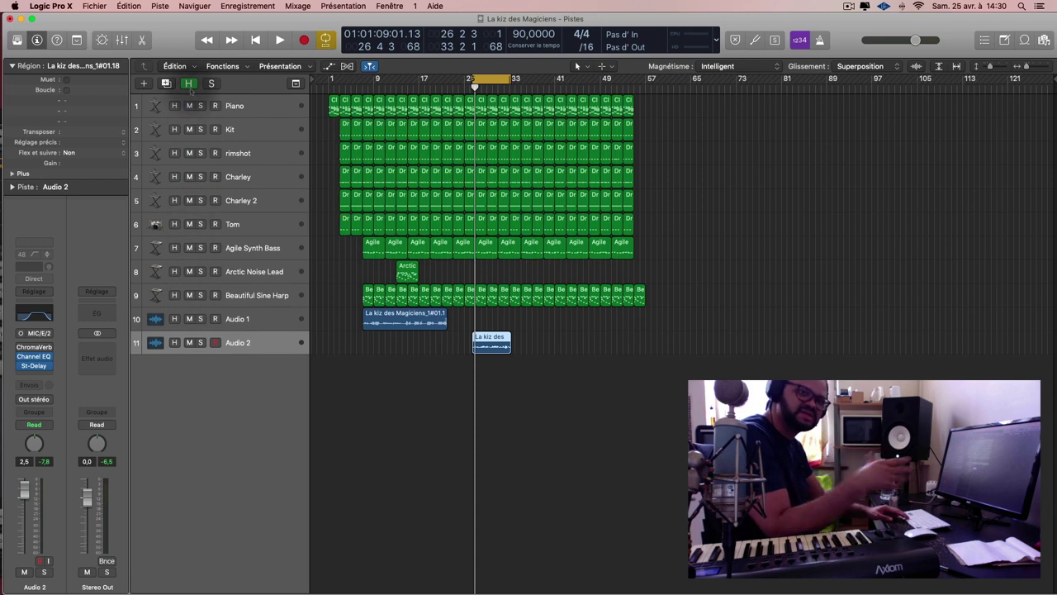
# Play the cycle with the full mix and set the Audio 2 volume to 2.1 dB
pyautogui.press('space')
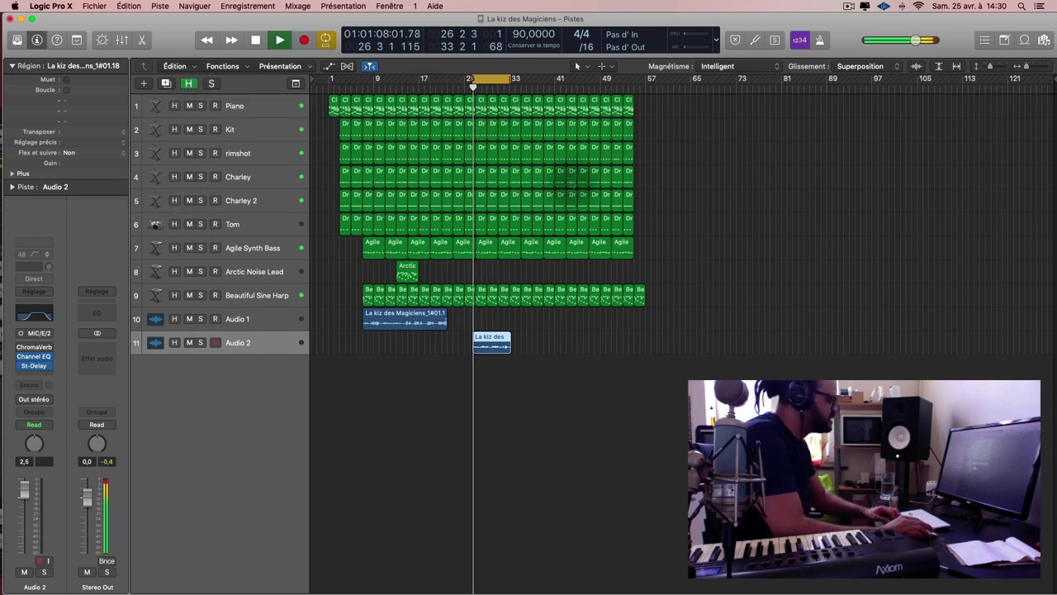
pyautogui.scroll(3, 571, 183)
pyautogui.scroll(6, 570, 184)
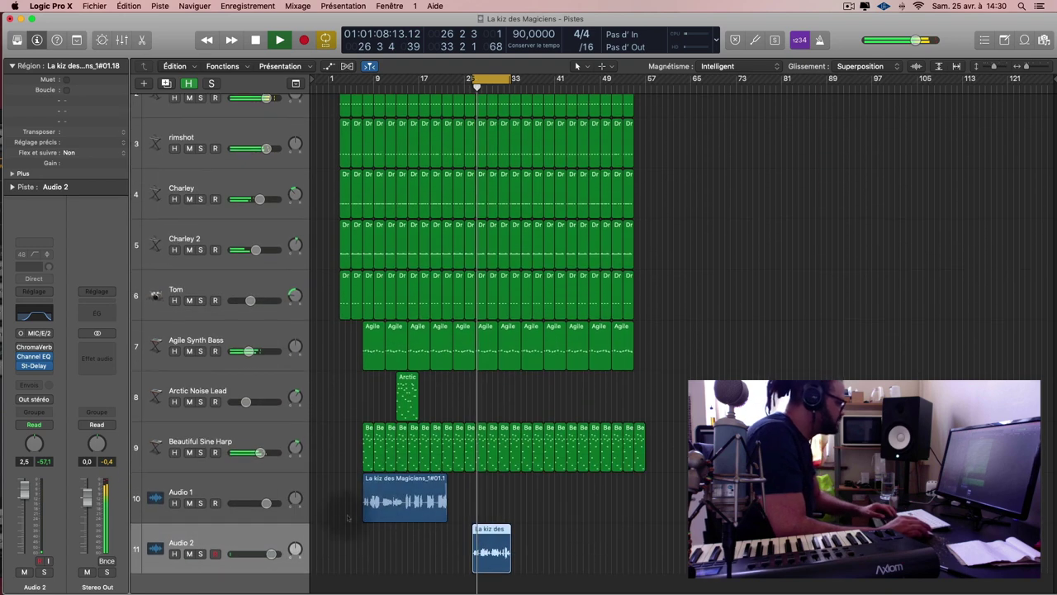
pyautogui.moveTo(271, 554); pyautogui.dragTo(270, 553)
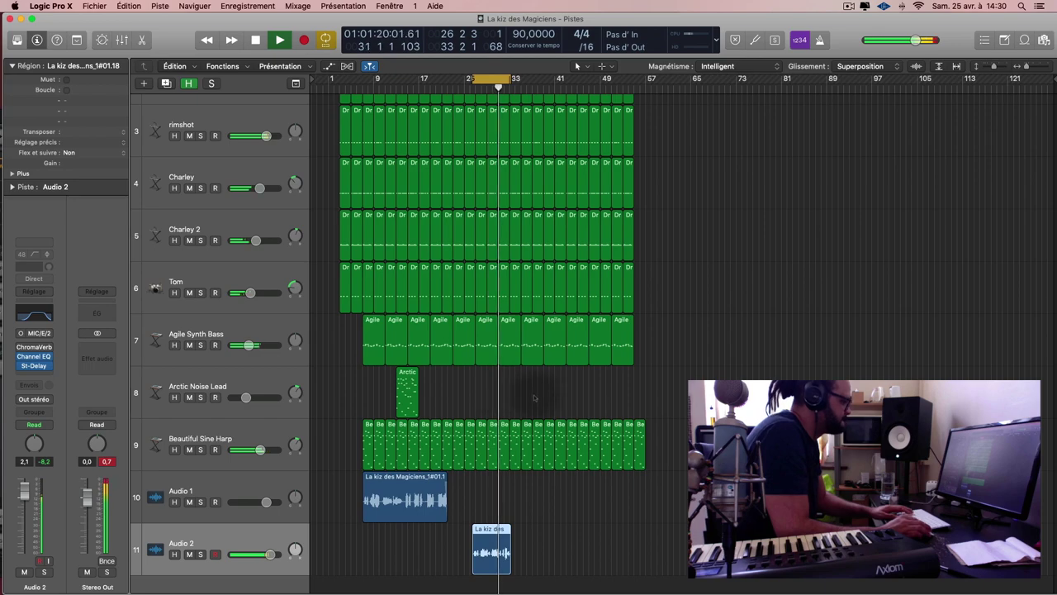
# Turn off the cycle, play to the end of the Audio 2 region and stop at about bar 33
pyautogui.scroll(3, 560, 397)
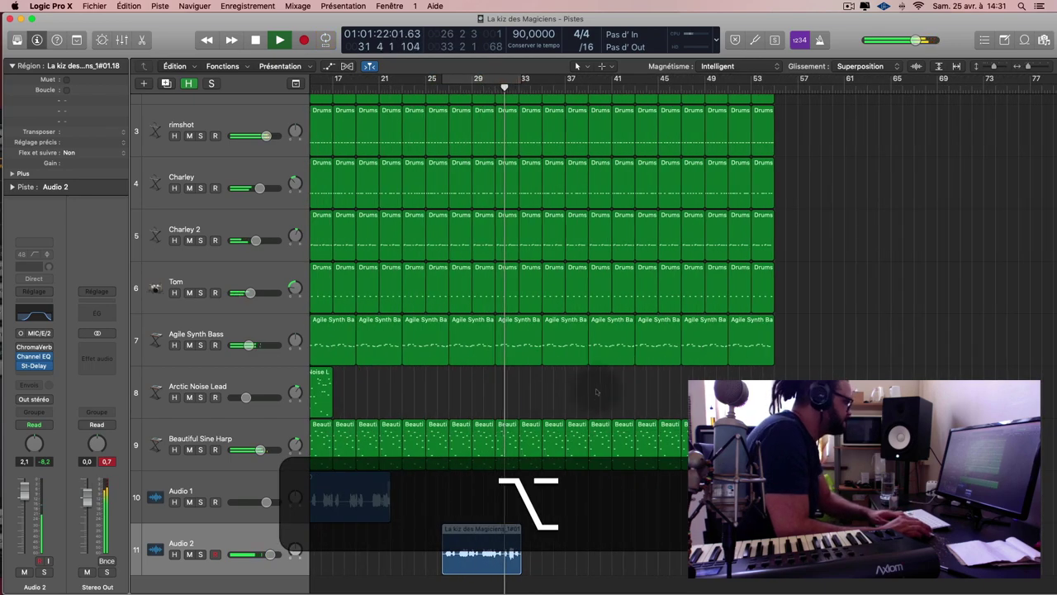
pyautogui.hscroll(-8, 596, 391)
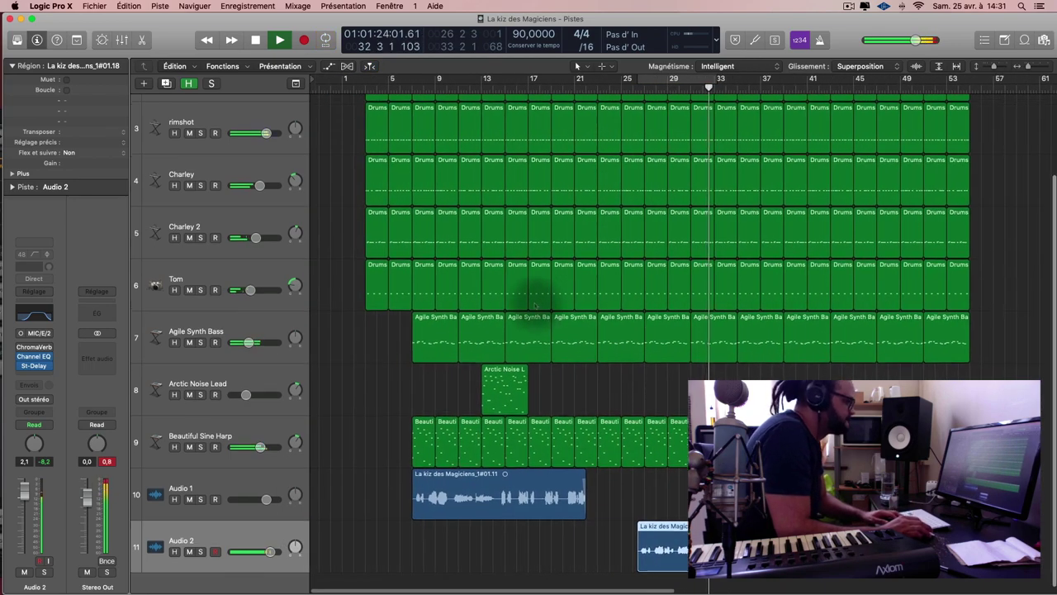
pyautogui.scroll(-1, 535, 306)
pyautogui.scroll(3, 618, 317)
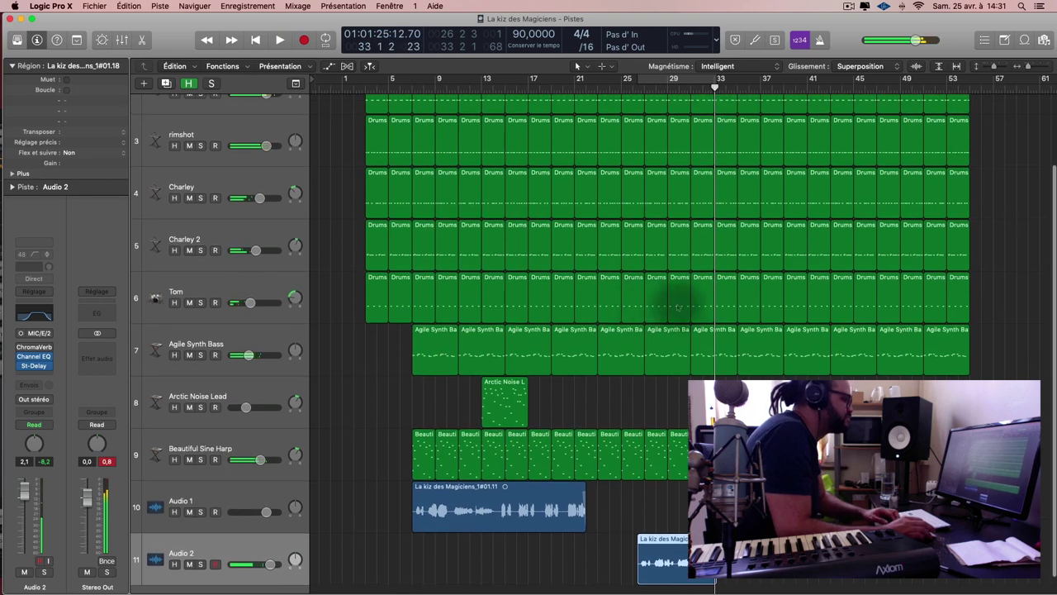
pyautogui.scroll(3, 694, 248)
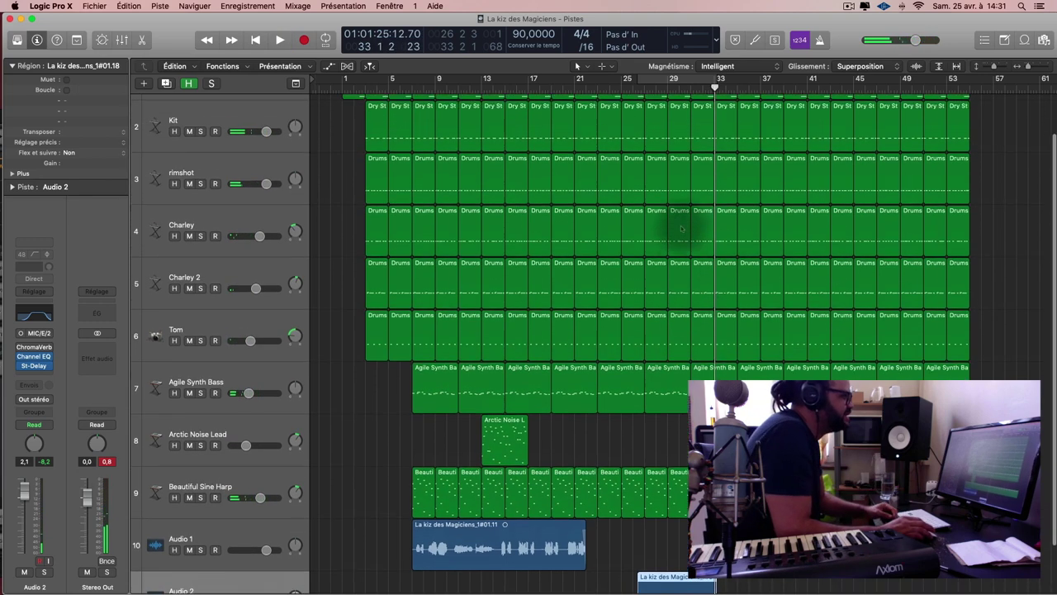
# Play the full mix from the start of the Audio 2 region at about bar 26 with the cycle turned on
pyautogui.click(651, 80)
pyautogui.click(652, 79)
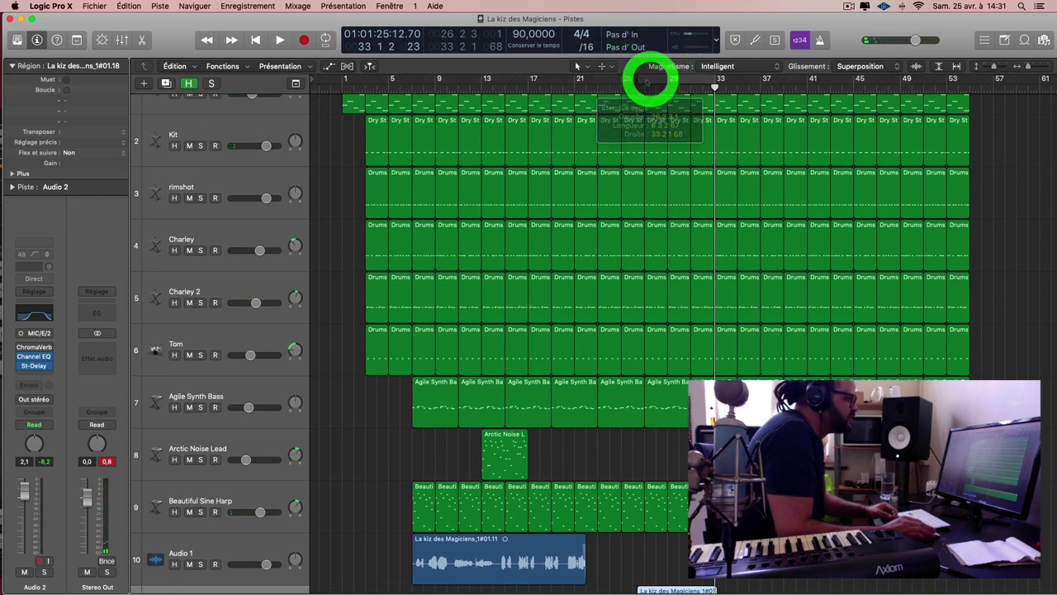
pyautogui.scroll(-3, 649, 272)
pyautogui.scroll(-1, 594, 343)
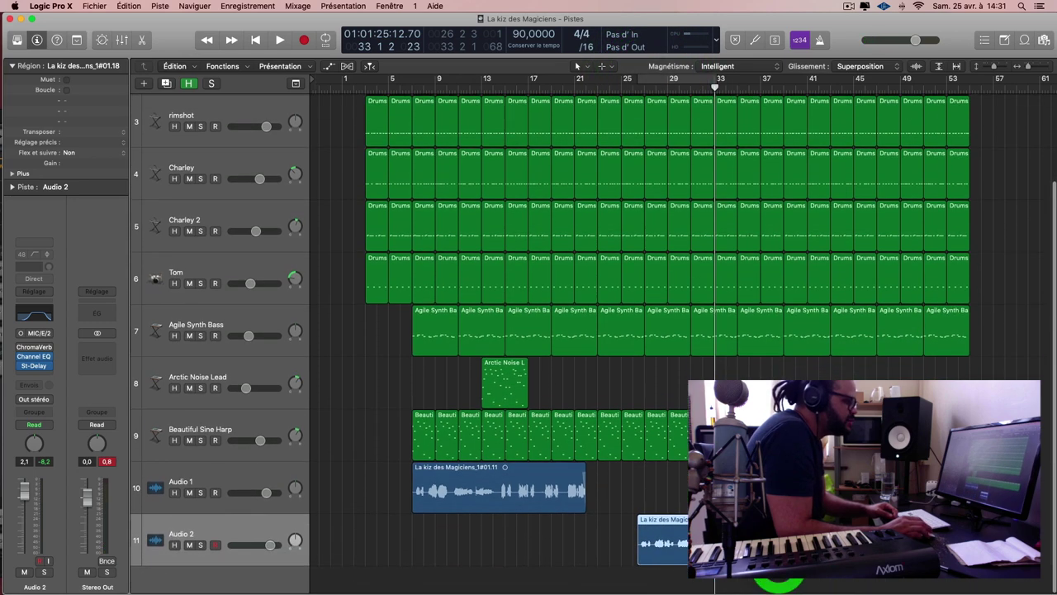
pyautogui.press('space')
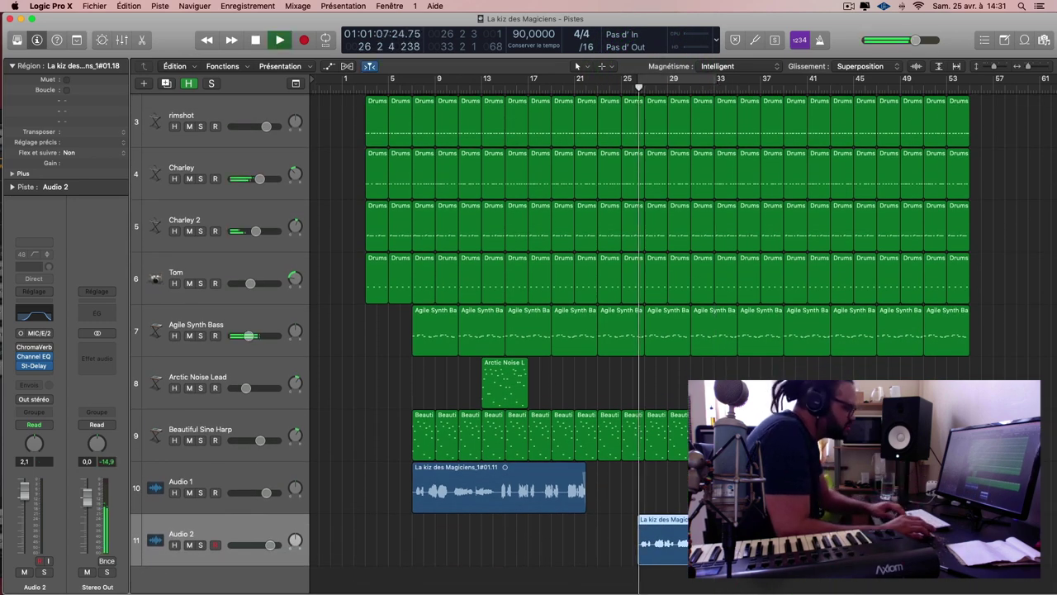
# Move the Audio 1 vocal region so that it starts at bar 27, above the Audio 2 region
pyautogui.scroll(4, 649, 212)
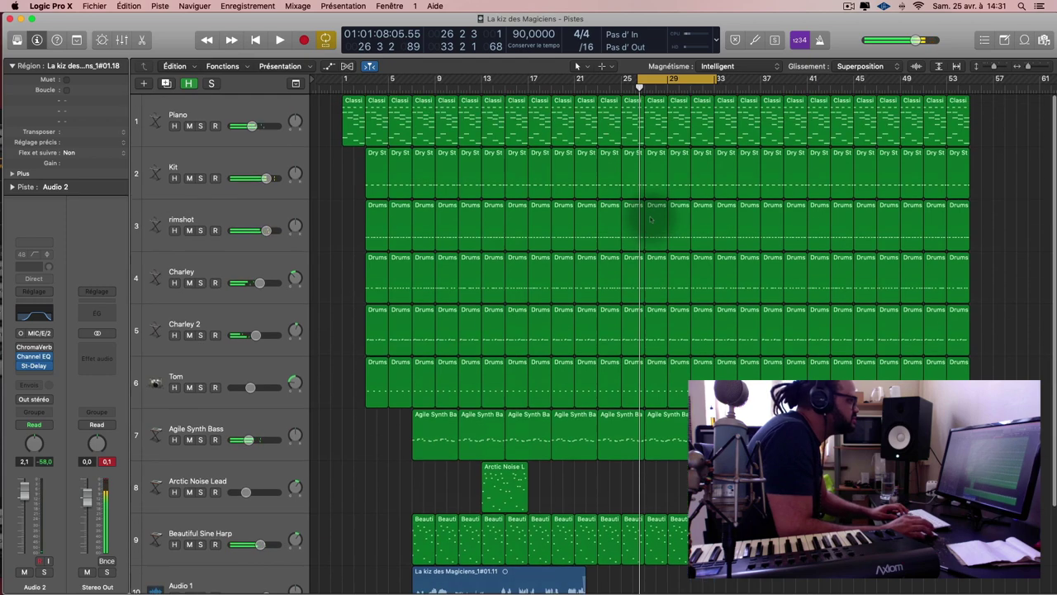
pyautogui.scroll(-4, 626, 202)
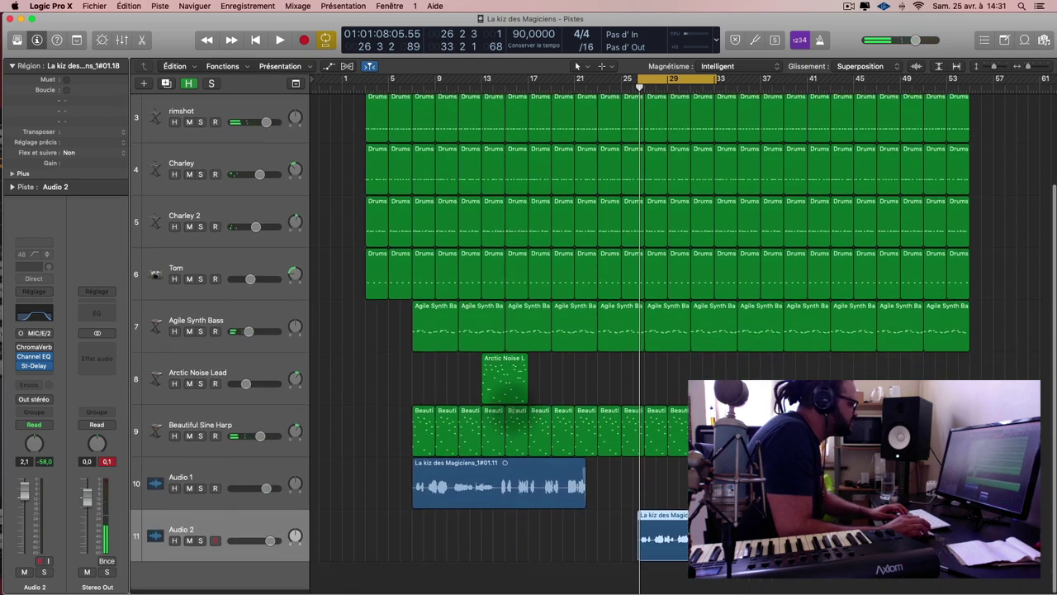
pyautogui.moveTo(496, 489); pyautogui.dragTo(648, 550)
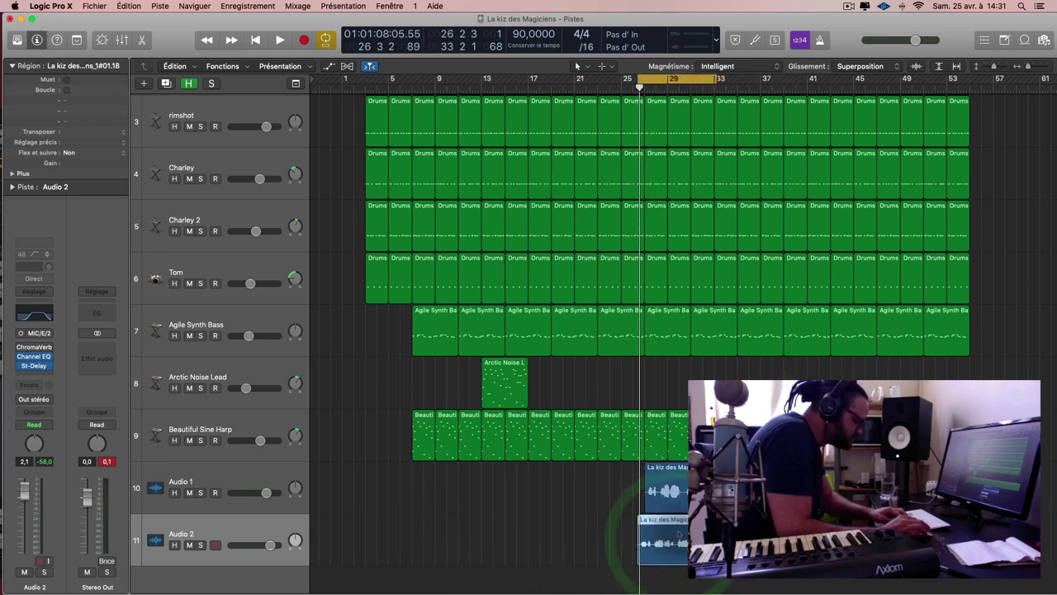
# Set the cycle range from bar 27 to bar 35
pyautogui.scroll(5, 648, 549)
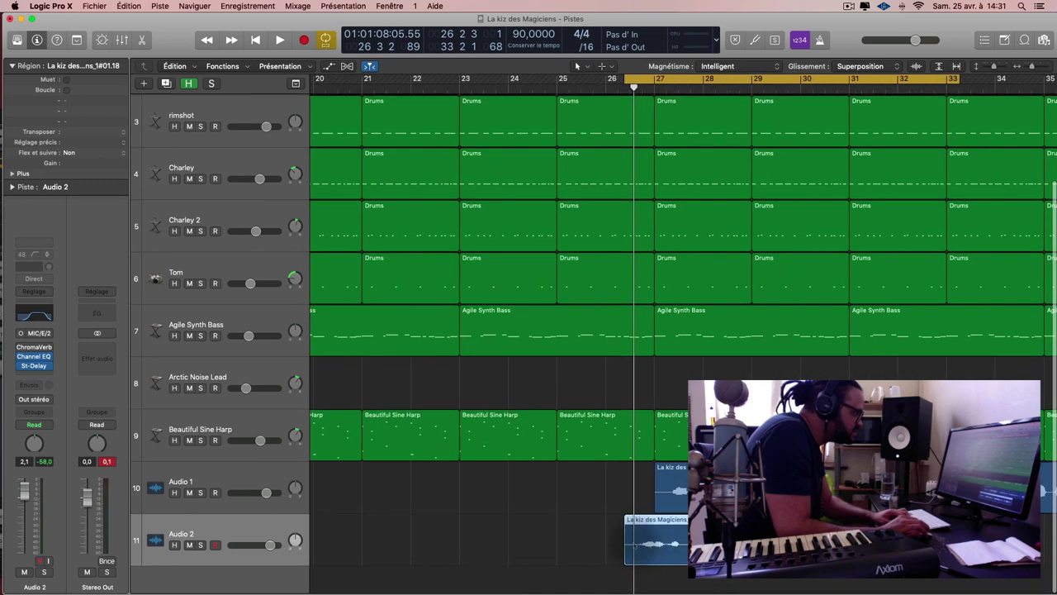
pyautogui.click(658, 79)
pyautogui.moveTo(657, 80); pyautogui.dragTo(1047, 87)
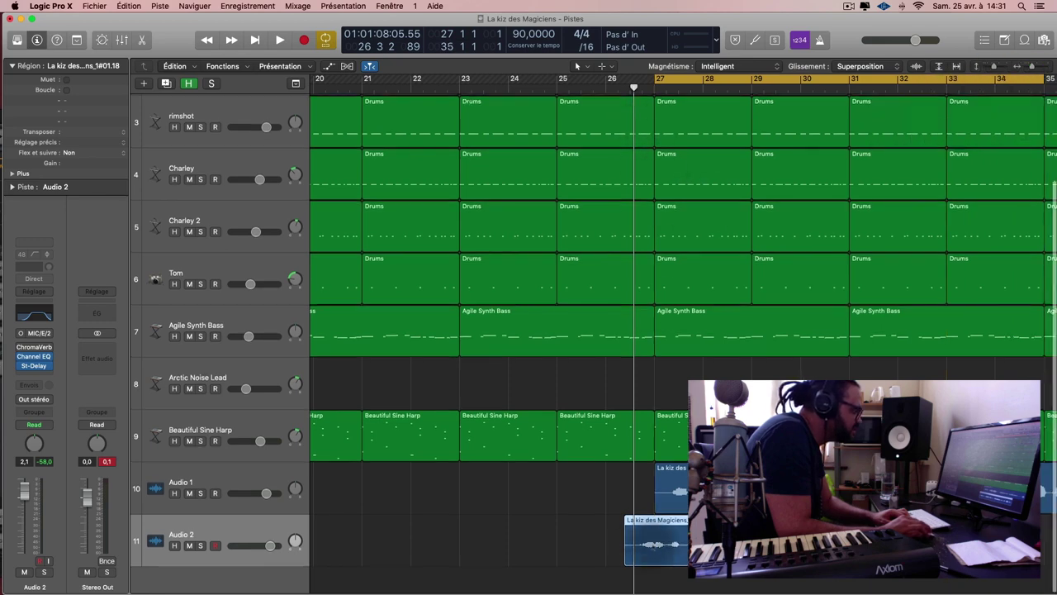
pyautogui.moveTo(679, 535); pyautogui.dragTo(709, 485)
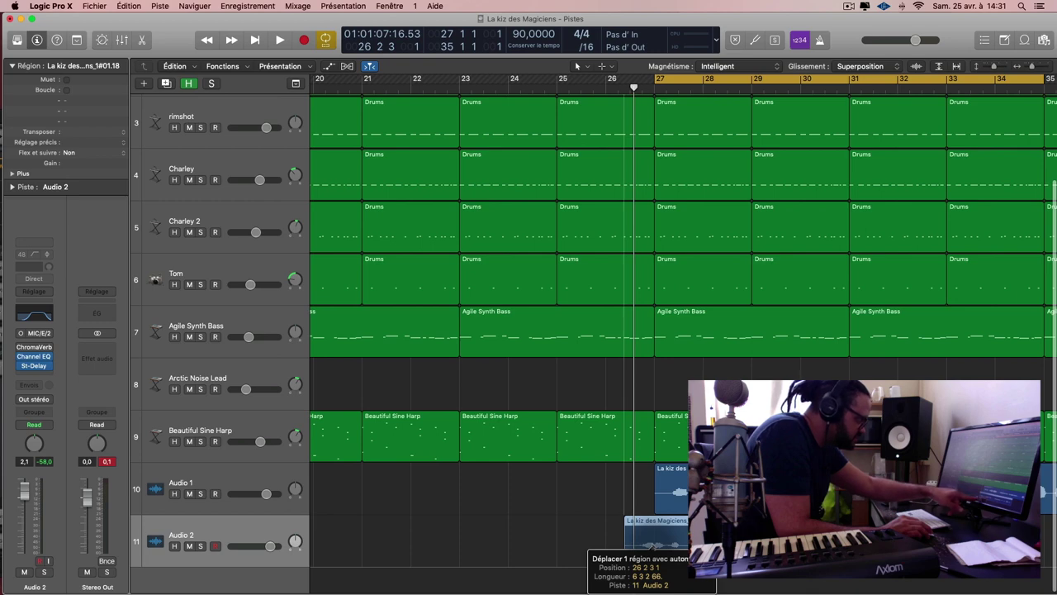
pyautogui.moveTo(710, 541); pyautogui.dragTo(720, 543)
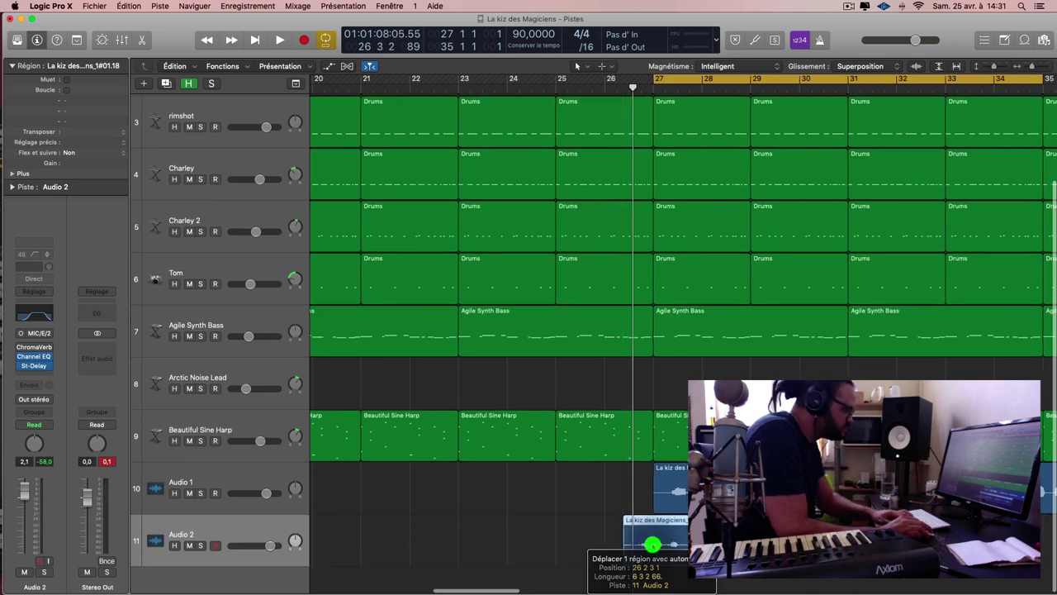
pyautogui.keyDown('alt'); pyautogui.scroll(-5, 720, 543); pyautogui.keyUp('alt')
pyautogui.hscroll(-2, 674, 330)
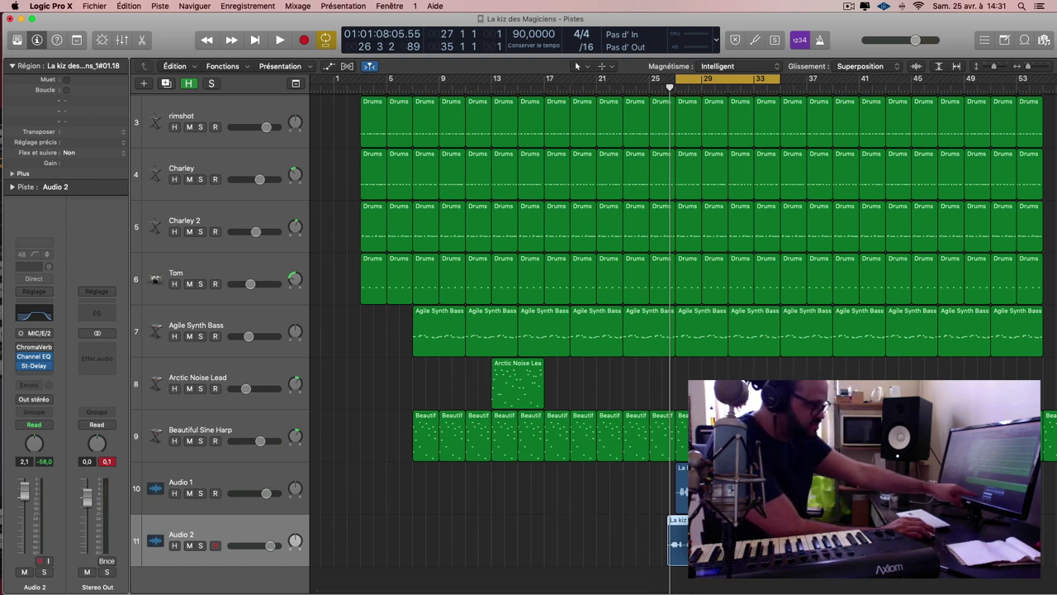
pyautogui.moveTo(675, 537); pyautogui.dragTo(672, 536)
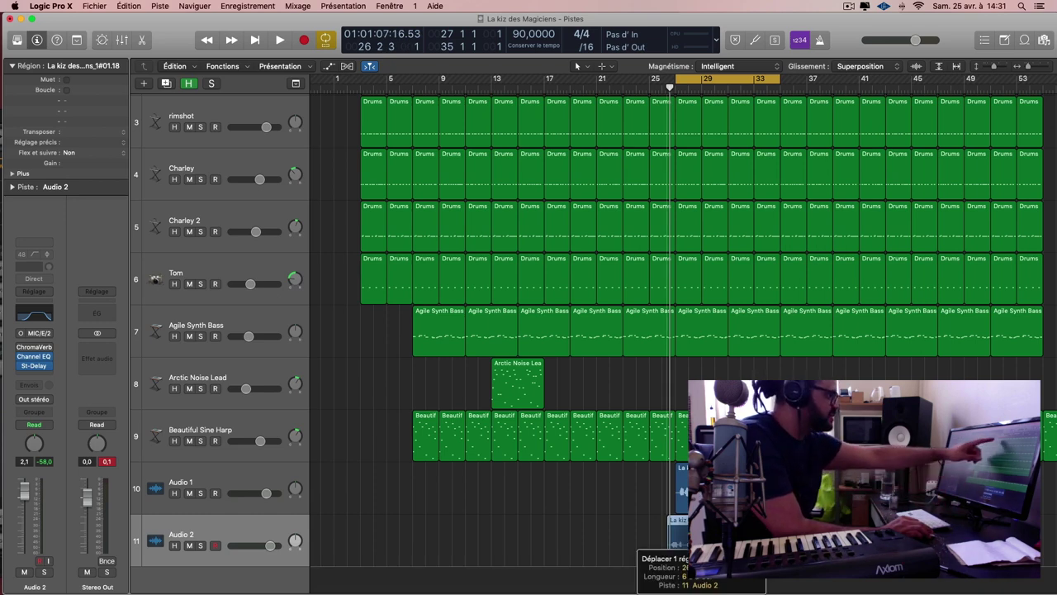
pyautogui.moveTo(673, 537); pyautogui.dragTo(672, 537)
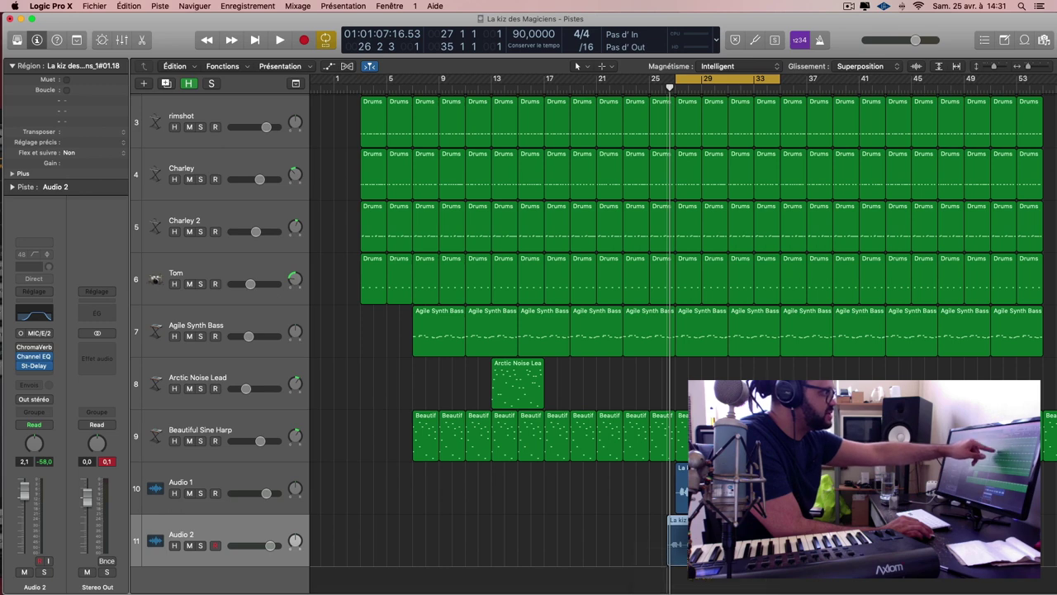
# Solo the Beautiful Sine Harp track, listen to it from bar 27, and turn its solo off
pyautogui.click(200, 440)
pyautogui.press('space')
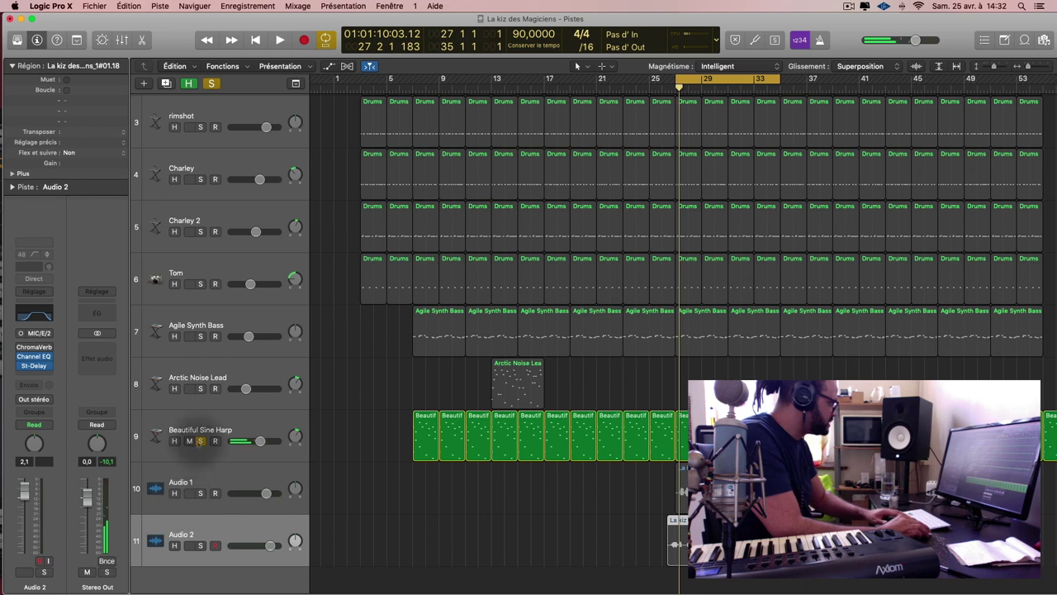
pyautogui.click(200, 440)
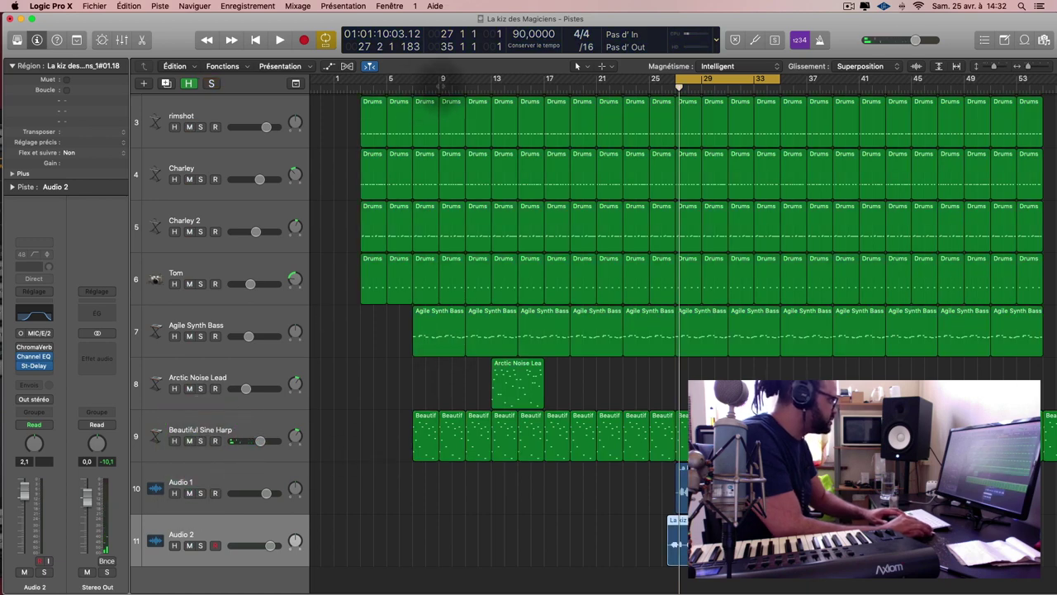
# Move the Audio 2 vocal region to position 7 2 3 1 and fit the cycle range to the region
pyautogui.moveTo(442, 84); pyautogui.dragTo(544, 82)
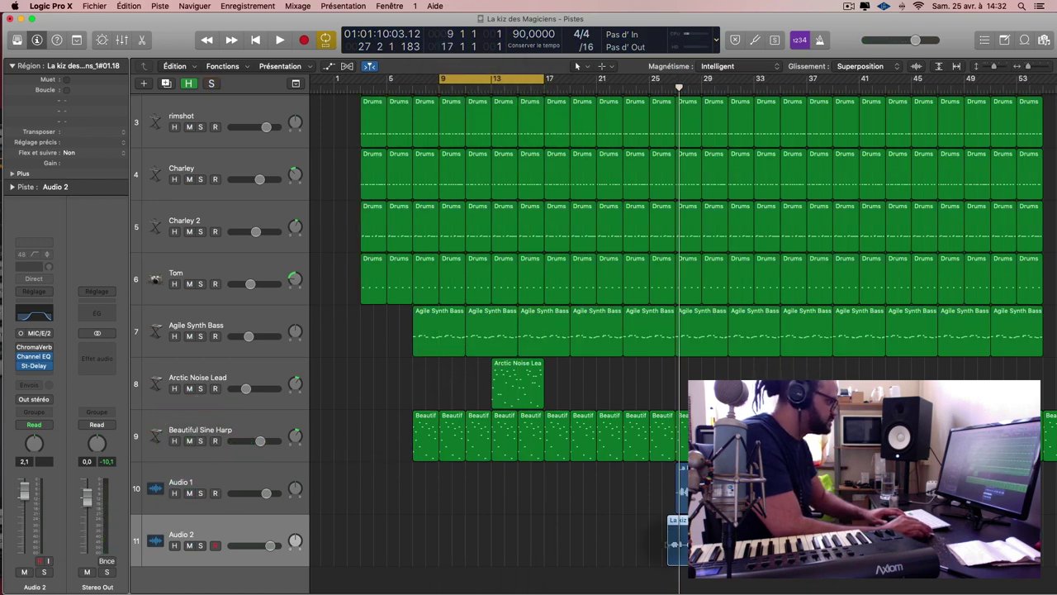
pyautogui.moveTo(676, 541); pyautogui.dragTo(443, 538)
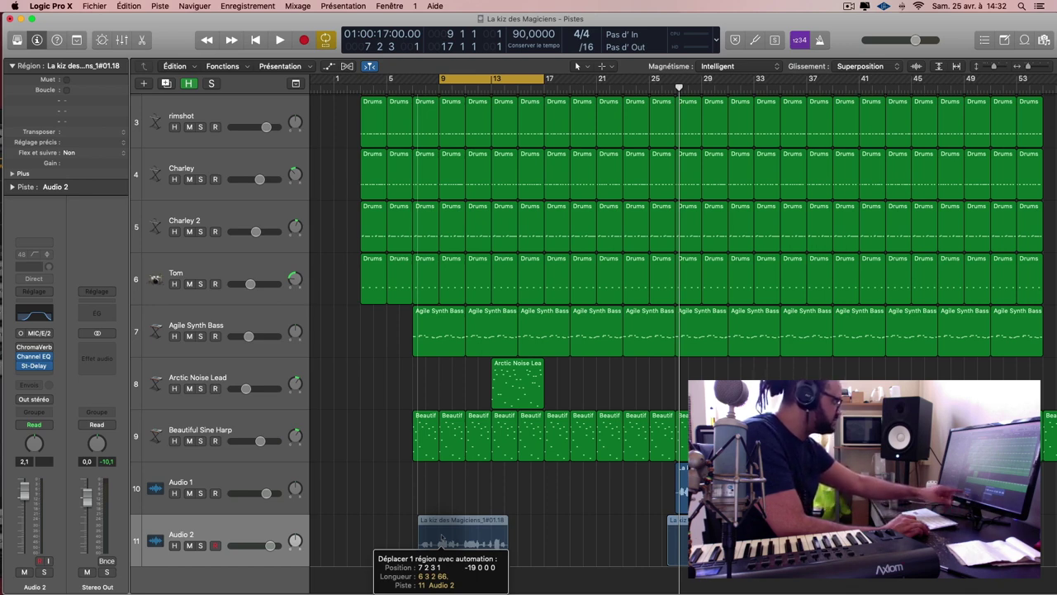
pyautogui.moveTo(442, 540); pyautogui.dragTo(442, 538)
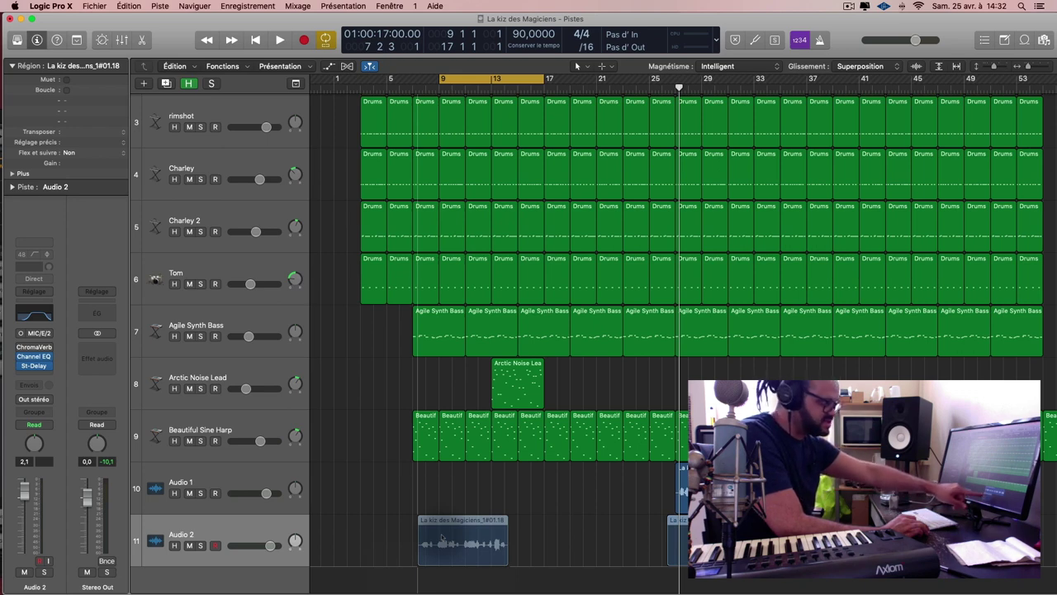
pyautogui.moveTo(442, 537); pyautogui.dragTo(442, 540)
pyautogui.press('super+u')
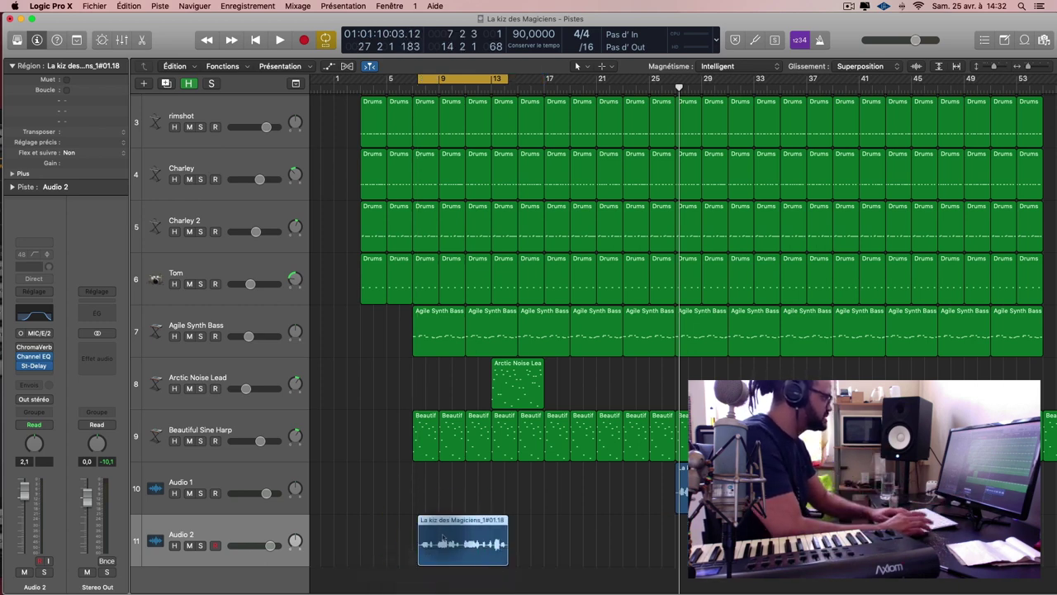
# Play the start of the Audio 2 region with the mix, and shift the region one bar earlier to 6 2 3 1
pyautogui.press('space')
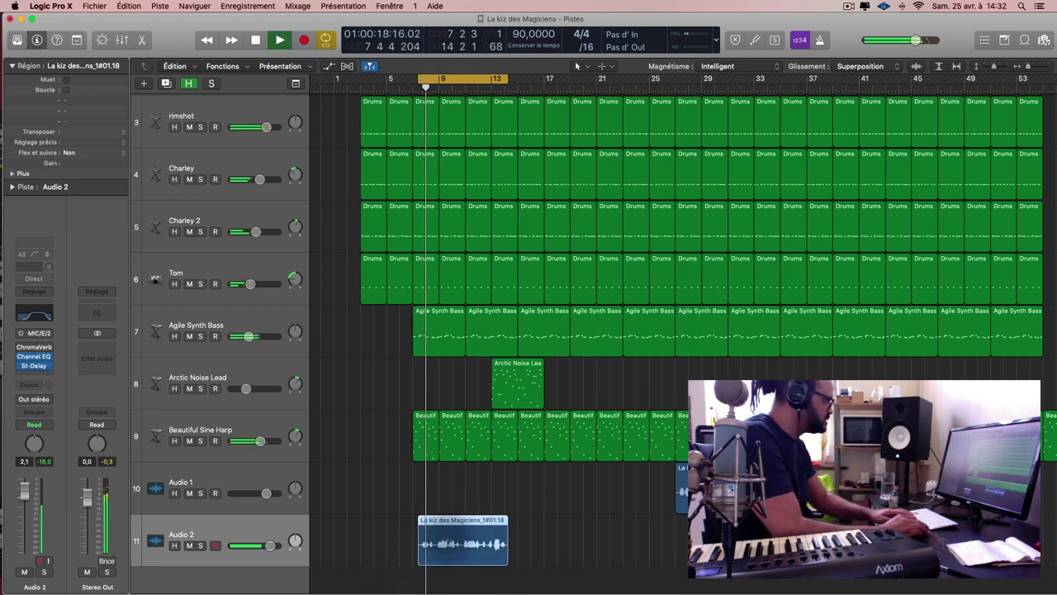
pyautogui.press('space')
pyautogui.moveTo(465, 539); pyautogui.dragTo(448, 546)
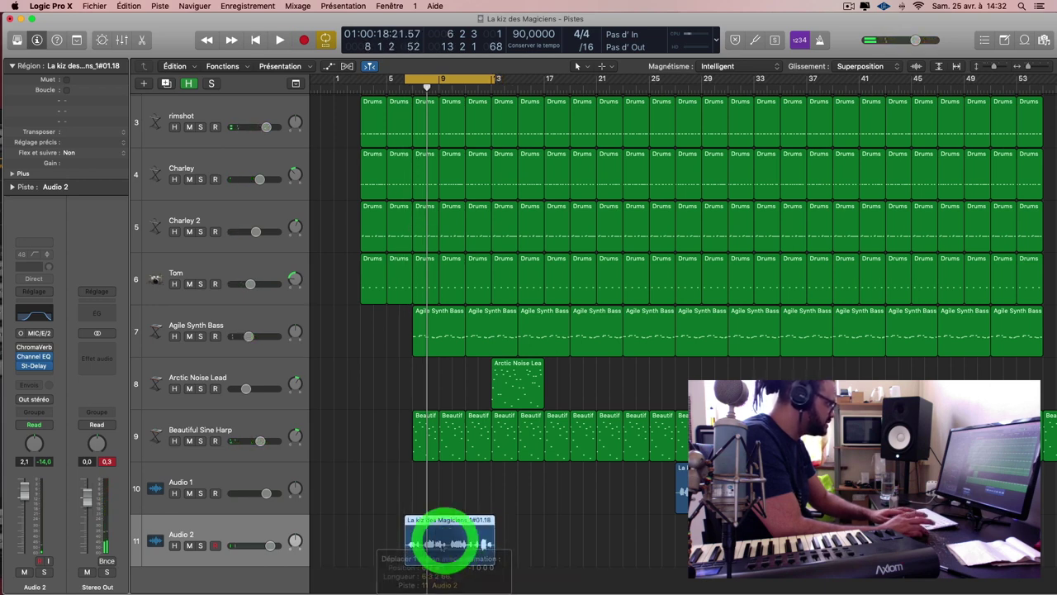
# Play the mix from the start of the Audio 2 region, turn the cycle off and stop at about bar 8
pyautogui.press('space')
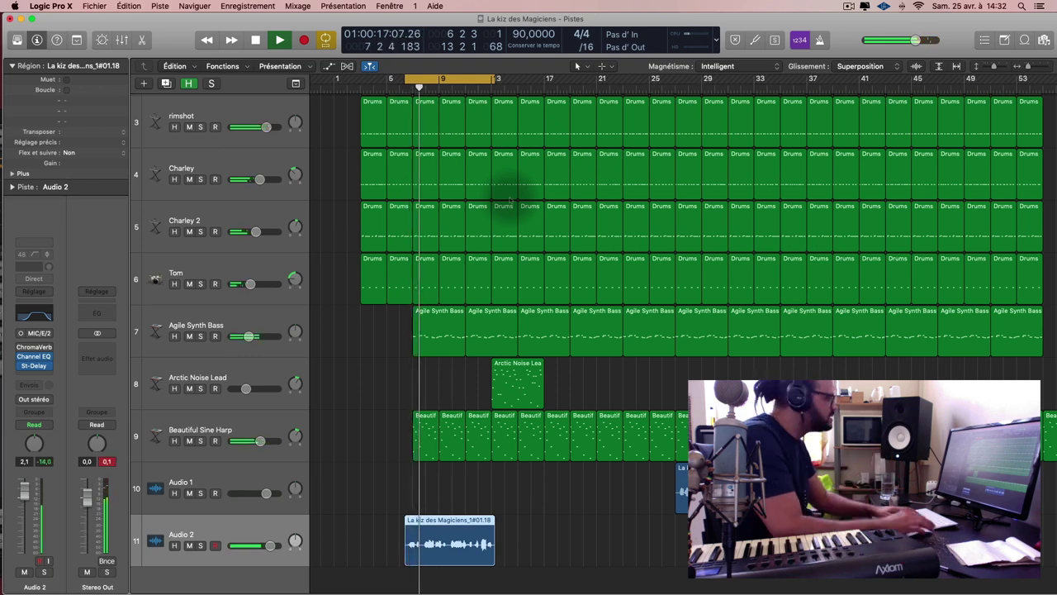
pyautogui.press('c')
pyautogui.press('space')
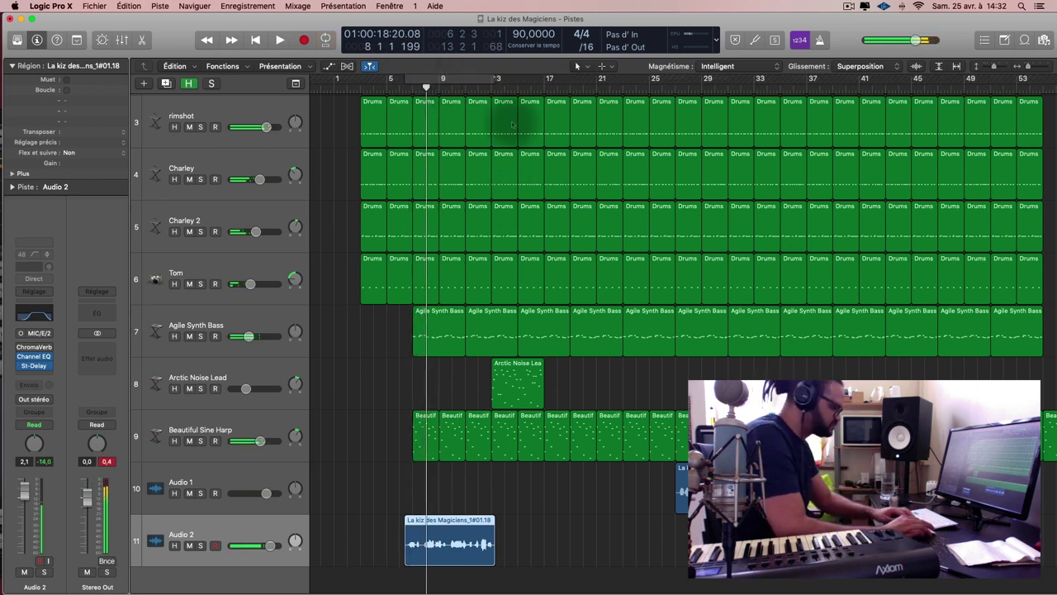
# Fit the whole track list in view, display the global tracks and select the Marqueur track
pyautogui.keyDown('alt'); pyautogui.scroll(5, 512, 123); pyautogui.keyUp('alt')
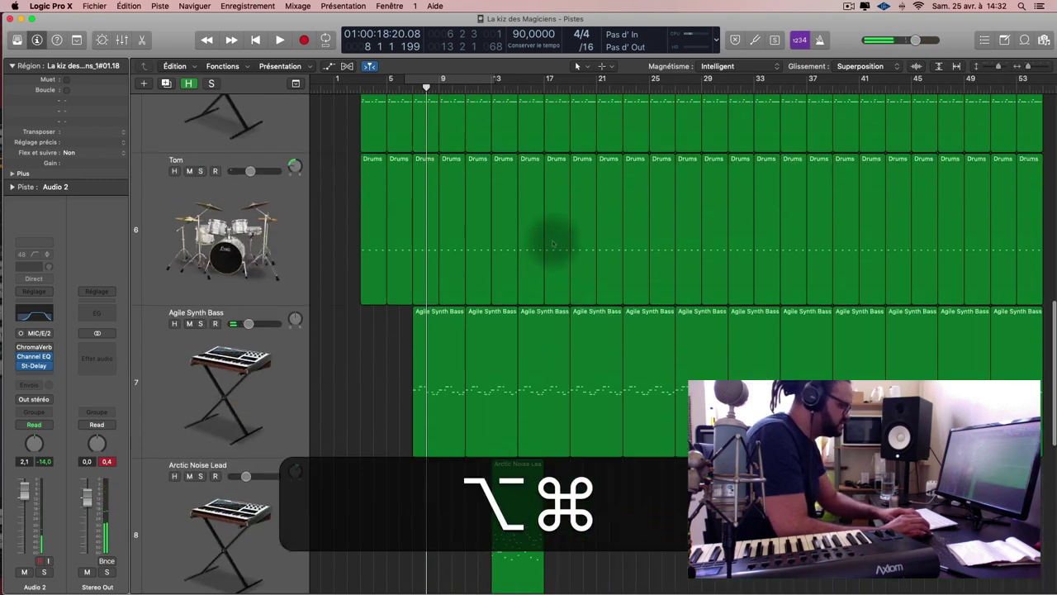
pyautogui.keyDown('alt'); pyautogui.scroll(-5, 553, 243); pyautogui.keyUp('alt')
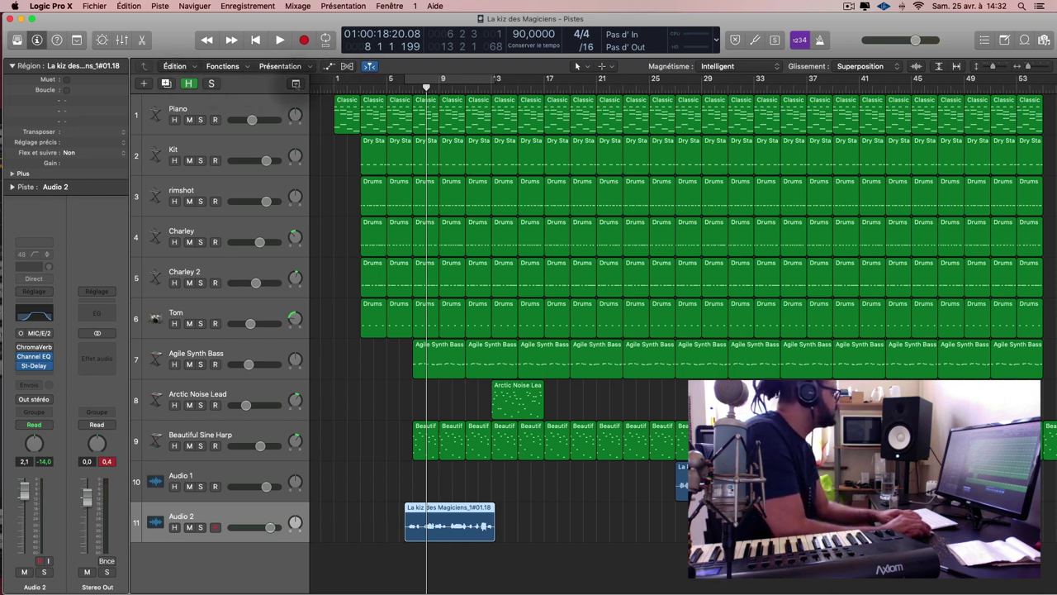
pyautogui.click(296, 83)
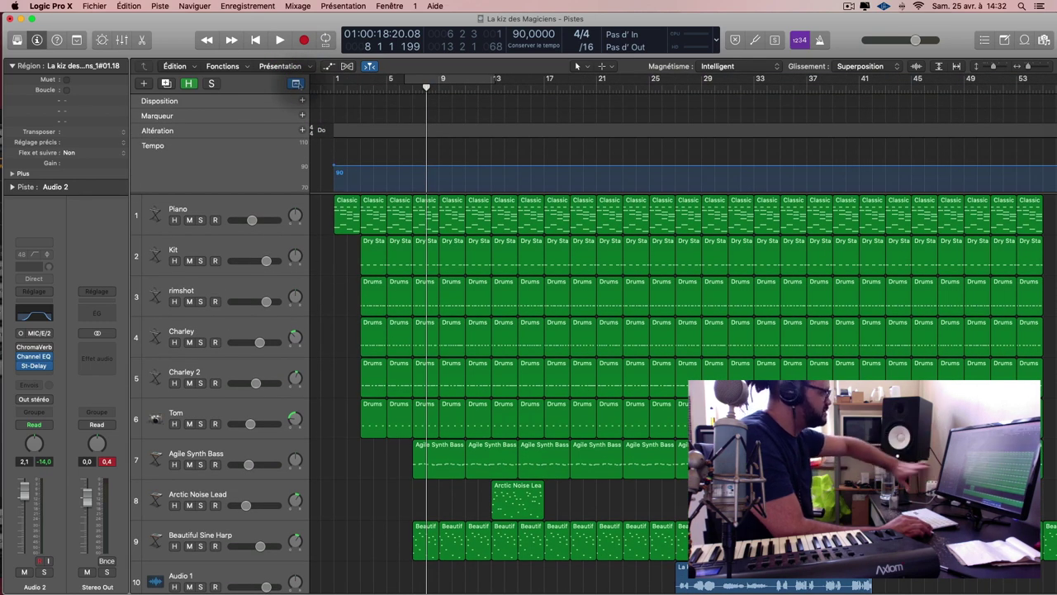
pyautogui.click(252, 118)
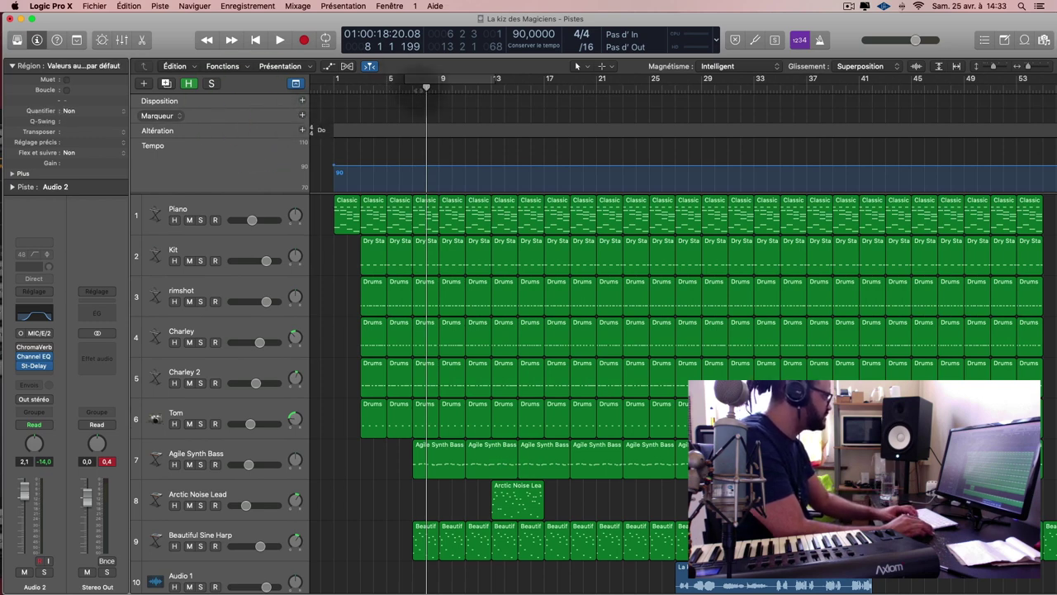
# Create markers at bar 7 and bar 13 in the Marqueur track, and select the first one
pyautogui.click(413, 85)
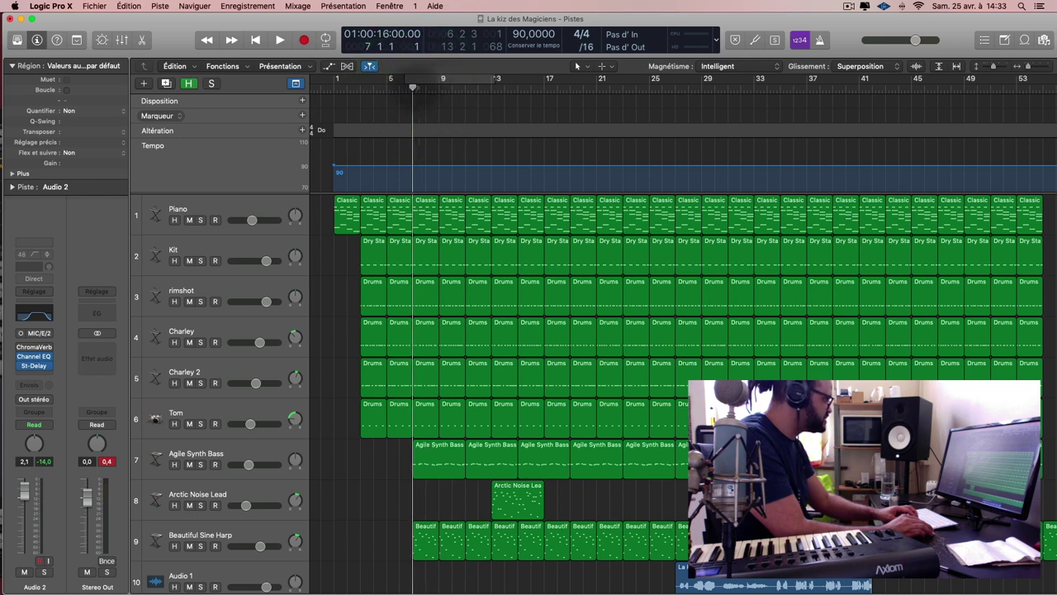
pyautogui.click(412, 85)
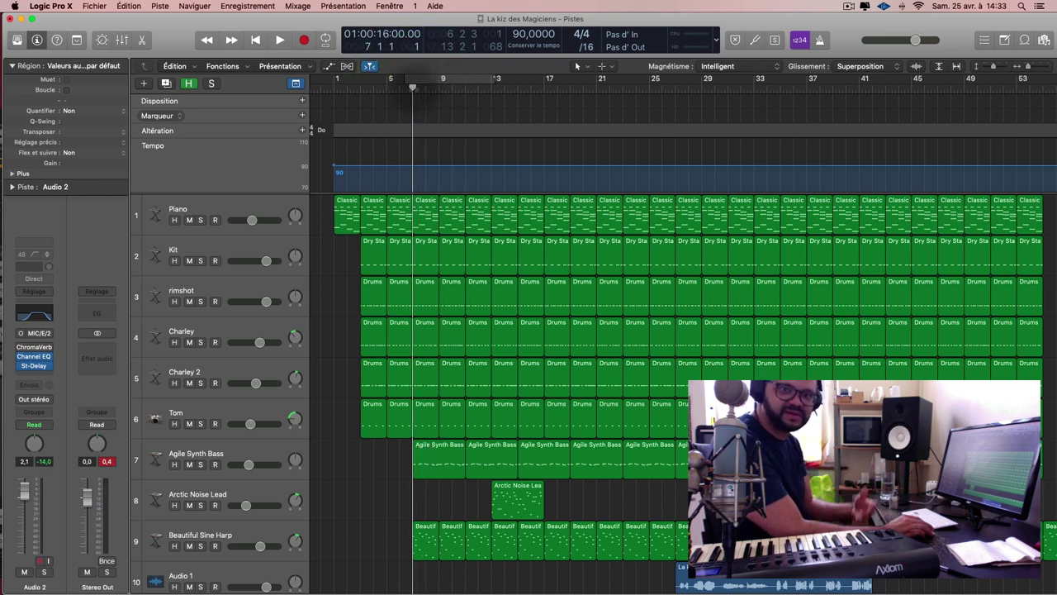
pyautogui.click(304, 116)
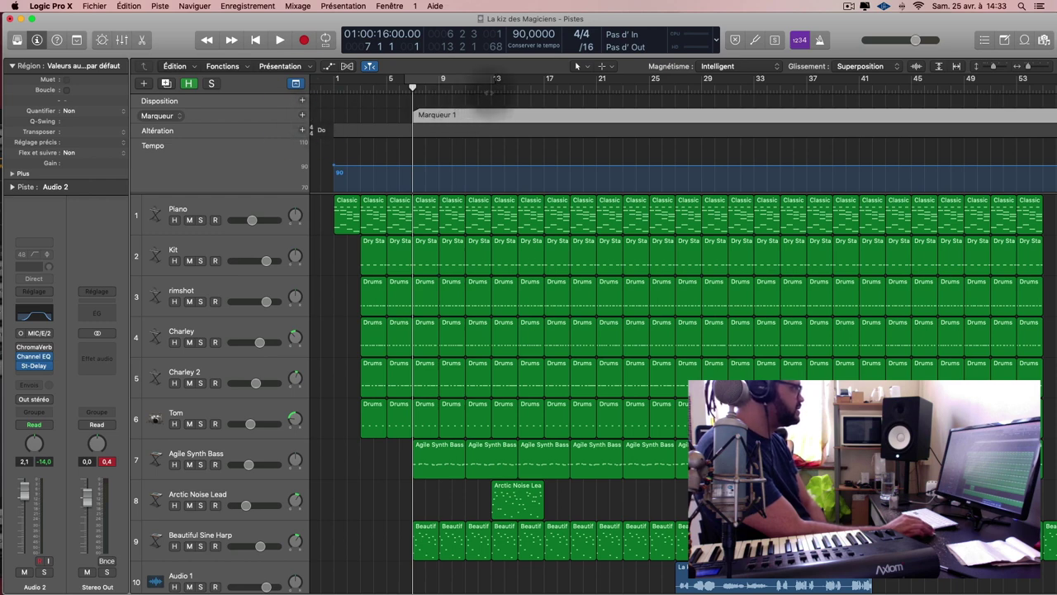
pyautogui.click(491, 86)
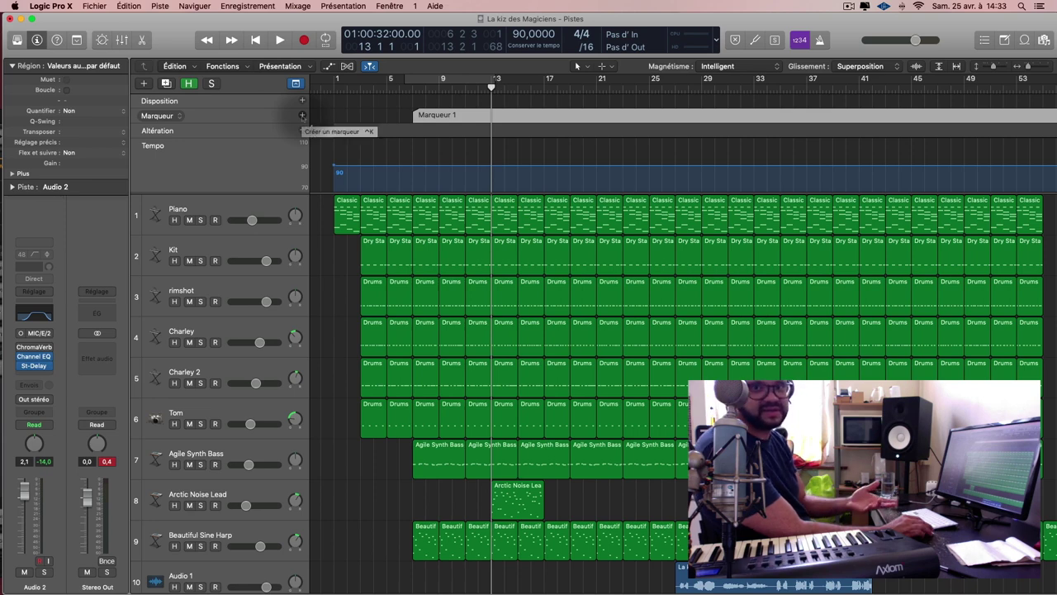
pyautogui.click(302, 116)
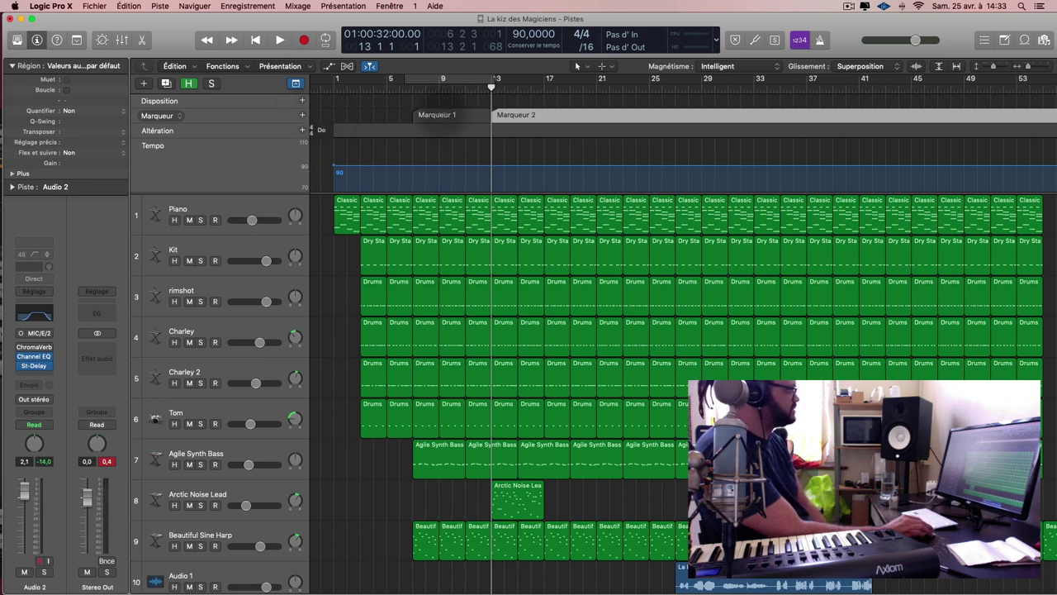
pyautogui.click(443, 115)
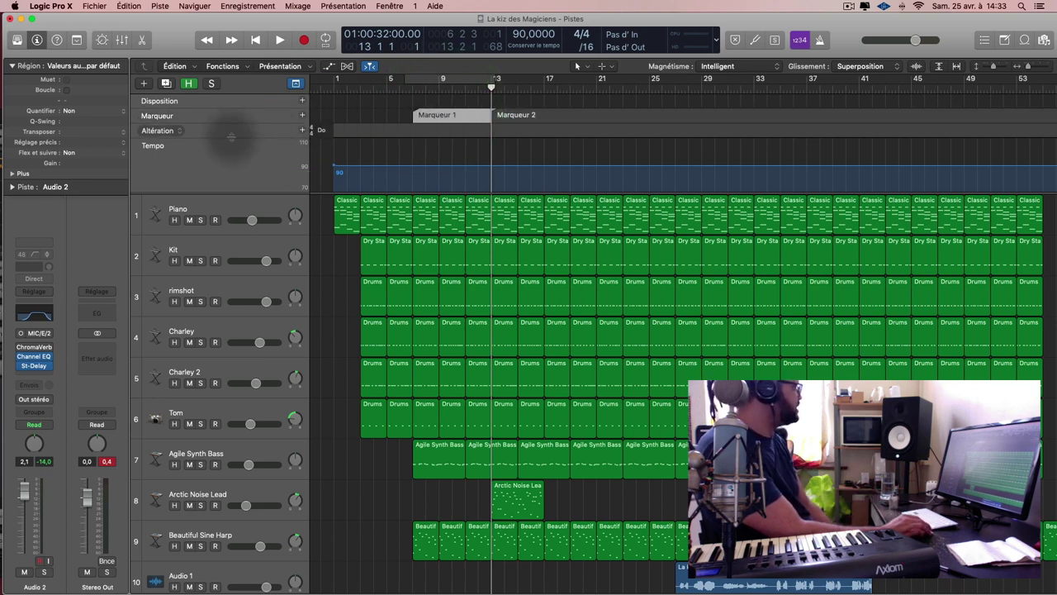
# Hide the Disposition, Altération and Tempo global tracks, keeping only the Marqueur track displayed
pyautogui.click(189, 108)
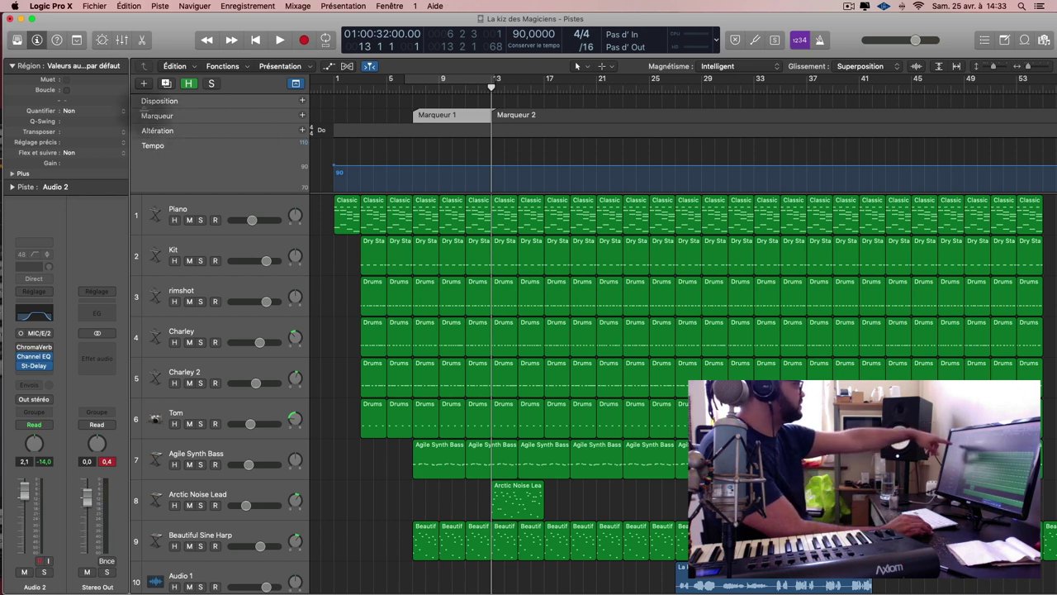
pyautogui.rightClick(212, 156)
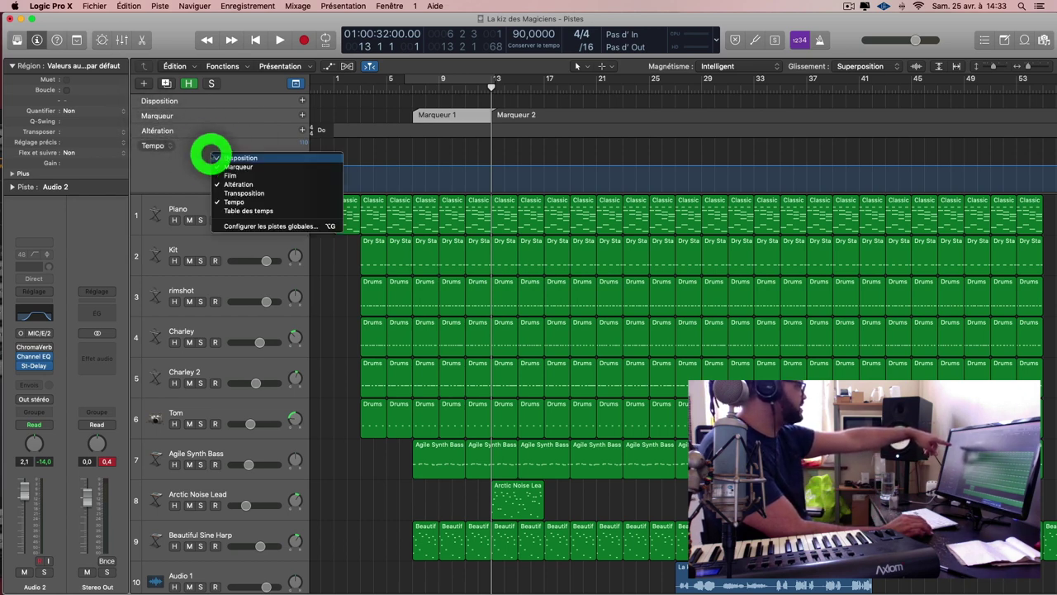
pyautogui.click(188, 141)
pyautogui.rightClick(194, 157)
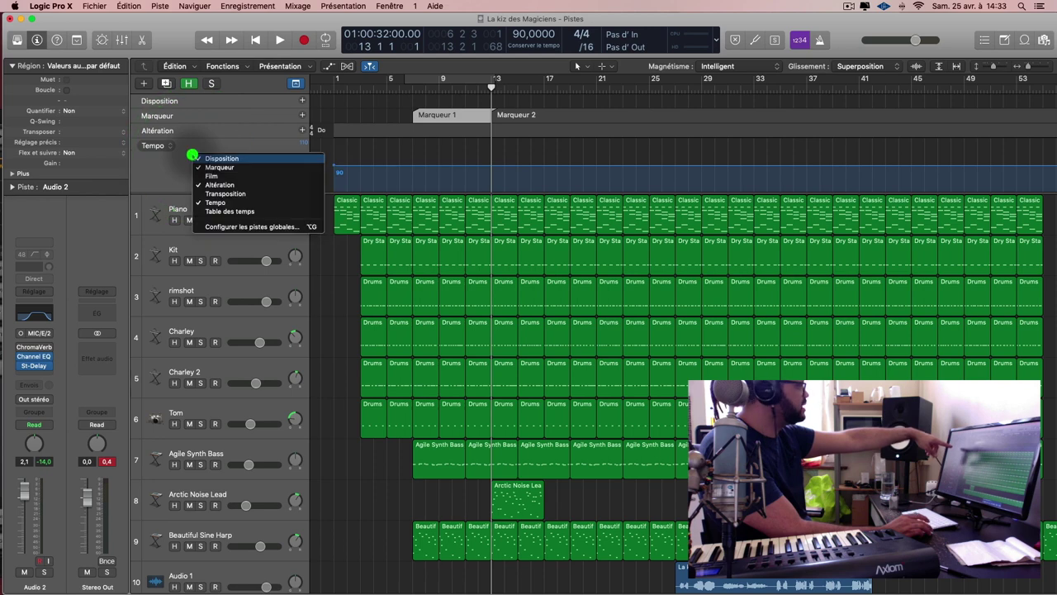
pyautogui.click(219, 158)
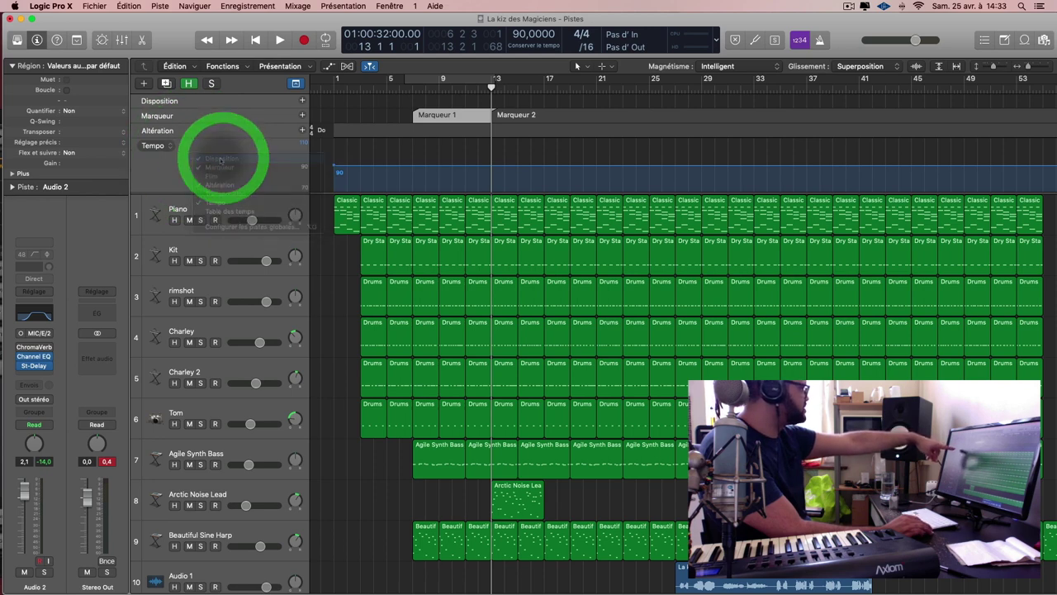
pyautogui.rightClick(230, 162)
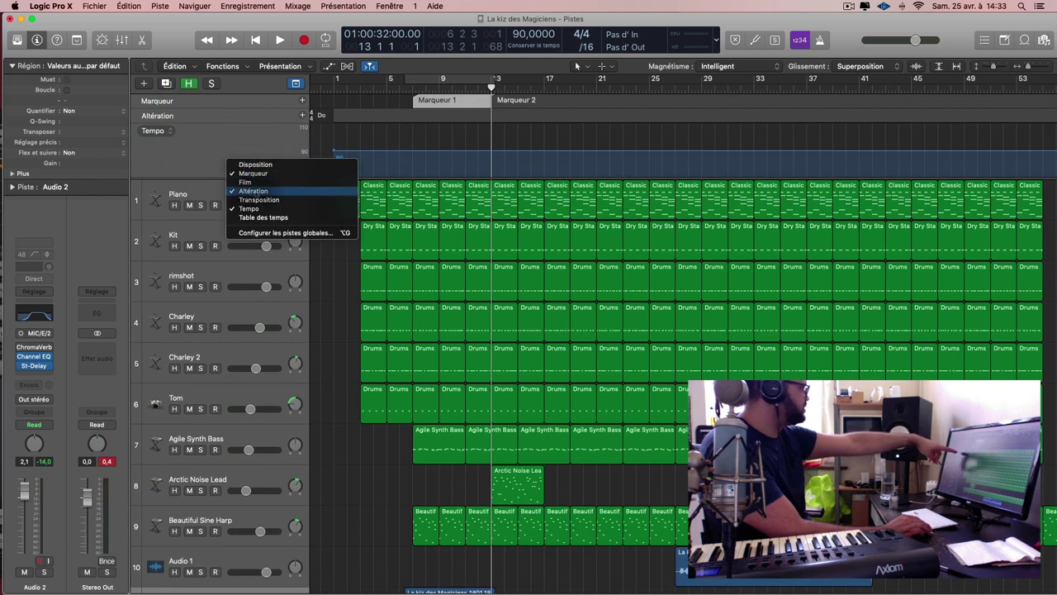
pyautogui.click(252, 191)
pyautogui.rightClick(248, 147)
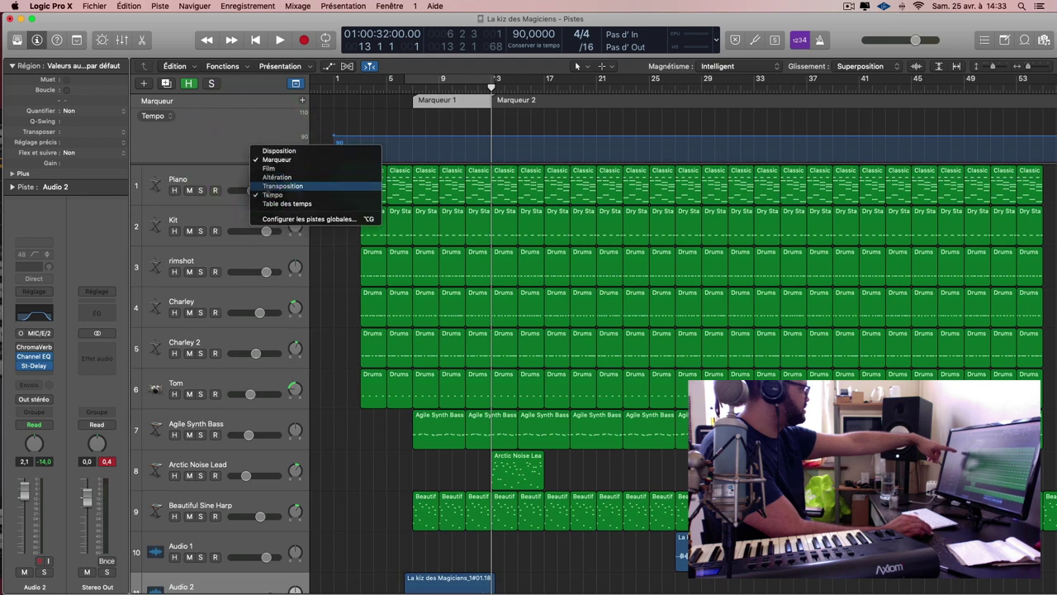
pyautogui.click(272, 194)
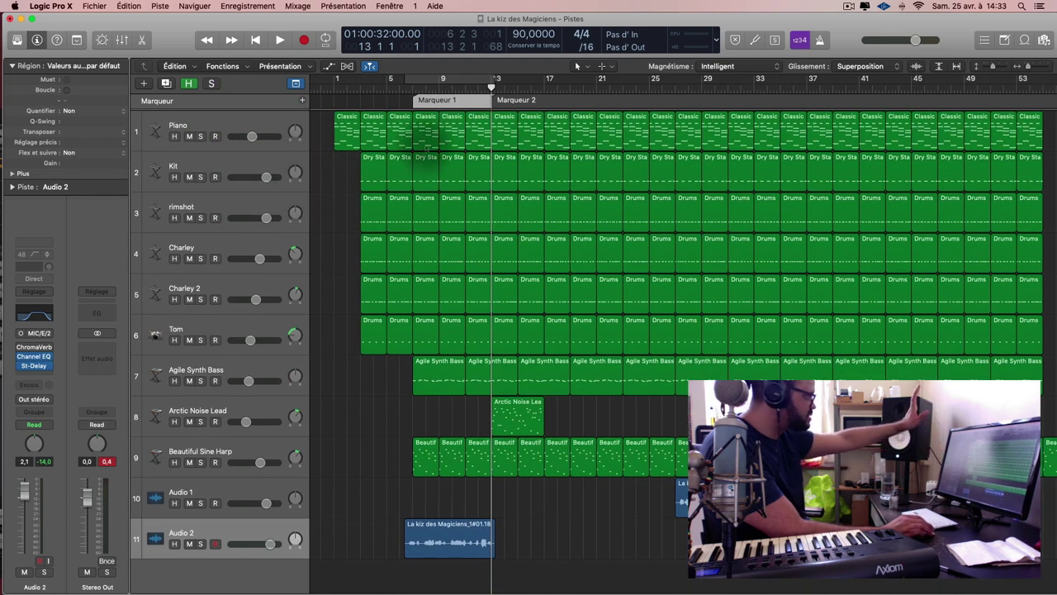
# Rename the marker at bar 7 as Couplet 1 and move the playhead to its start
pyautogui.doubleClick(437, 99)
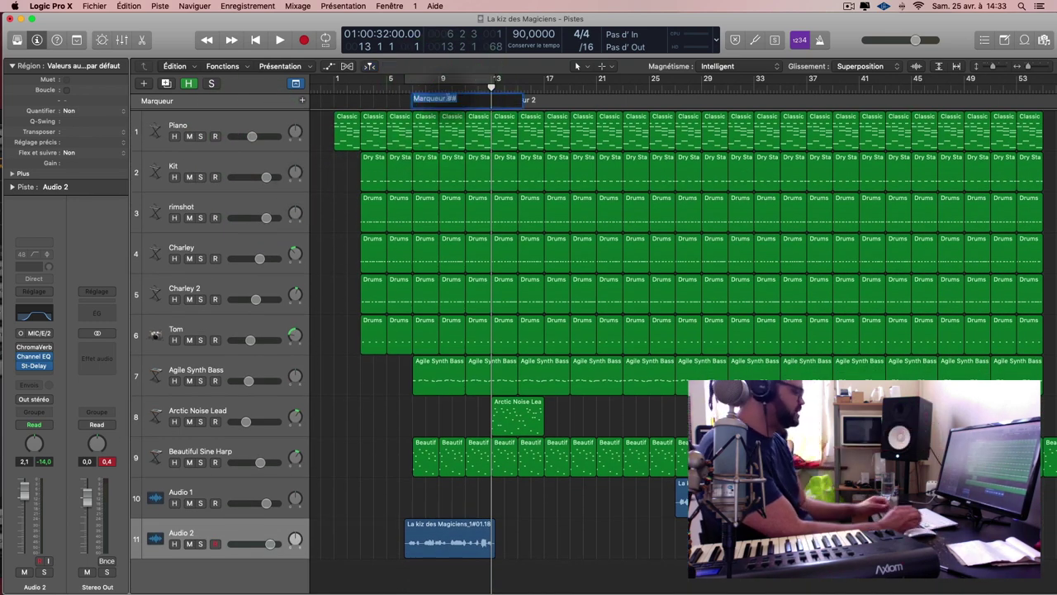
pyautogui.write('Couplet')
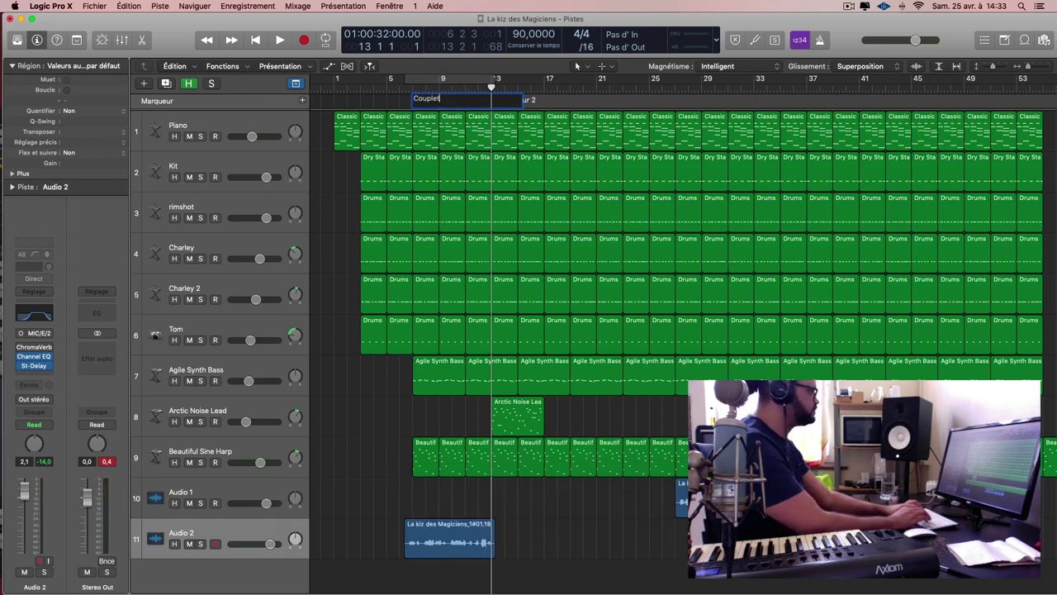
pyautogui.press('shift')
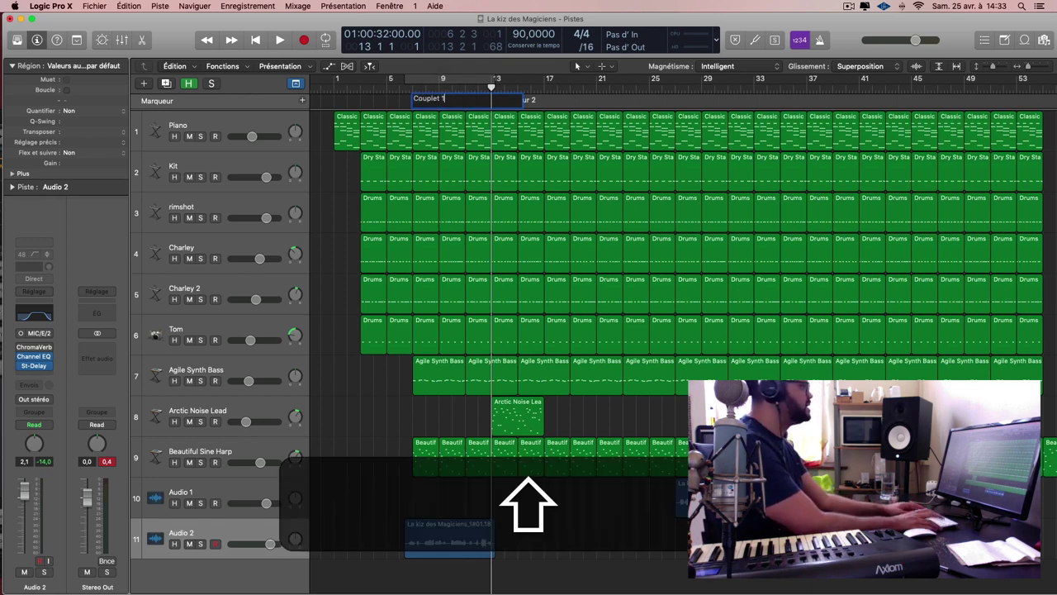
pyautogui.press('Return')
pyautogui.press('shift')
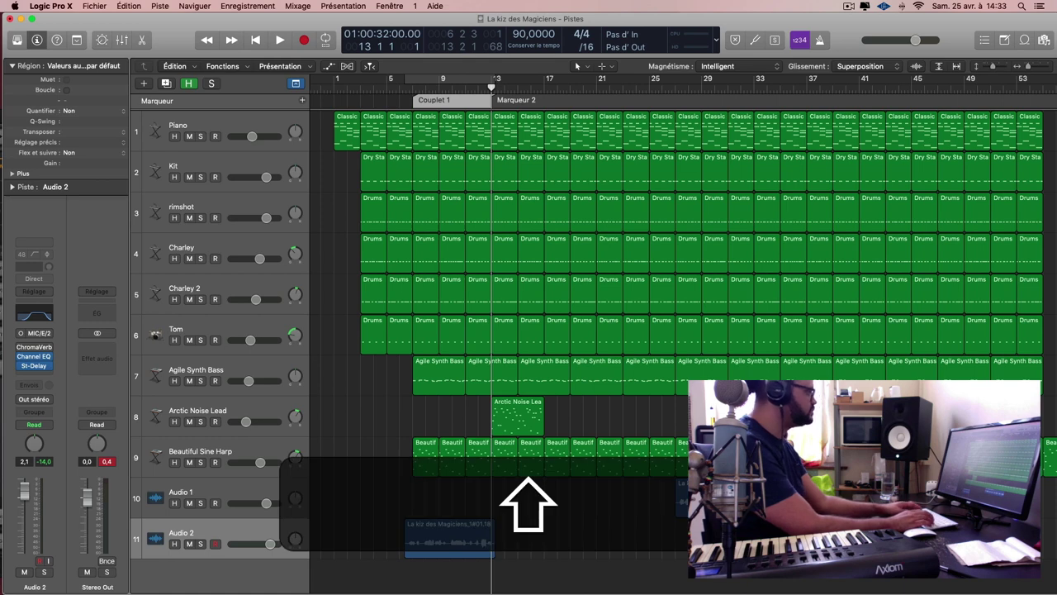
pyautogui.hotkey('shift', 'Return')
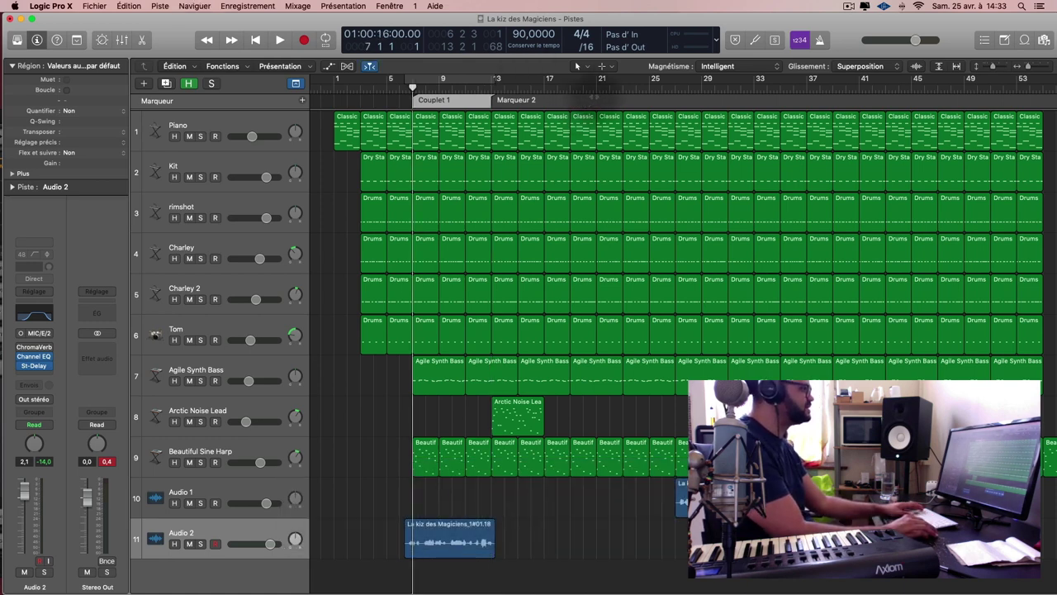
# Create a marker at bar 21 and rename the marker at bar 13 as REF
pyautogui.click(596, 84)
pyautogui.click(302, 100)
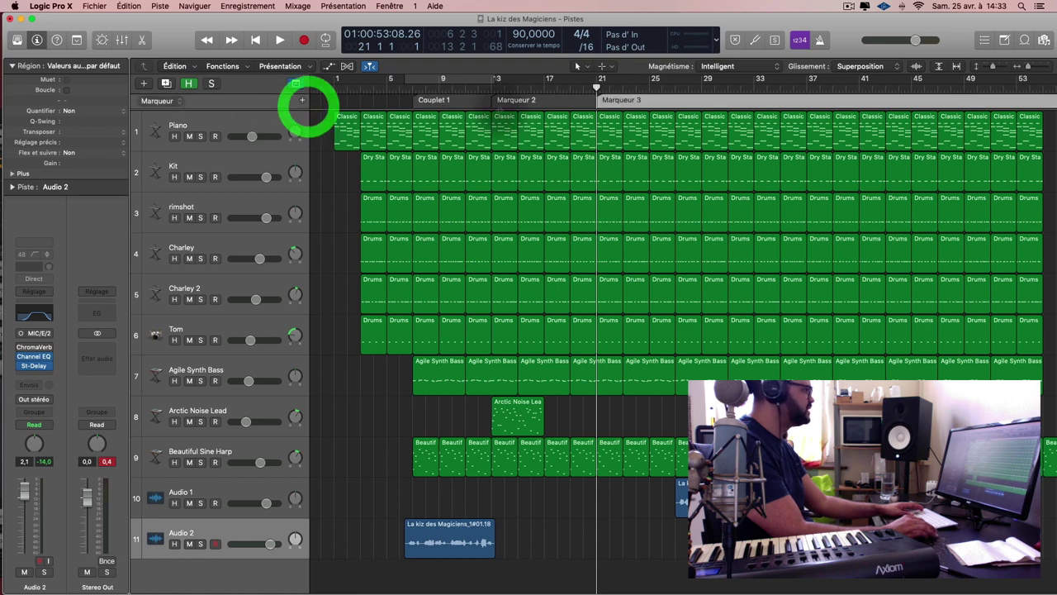
pyautogui.doubleClick(524, 98)
pyautogui.press('shift')
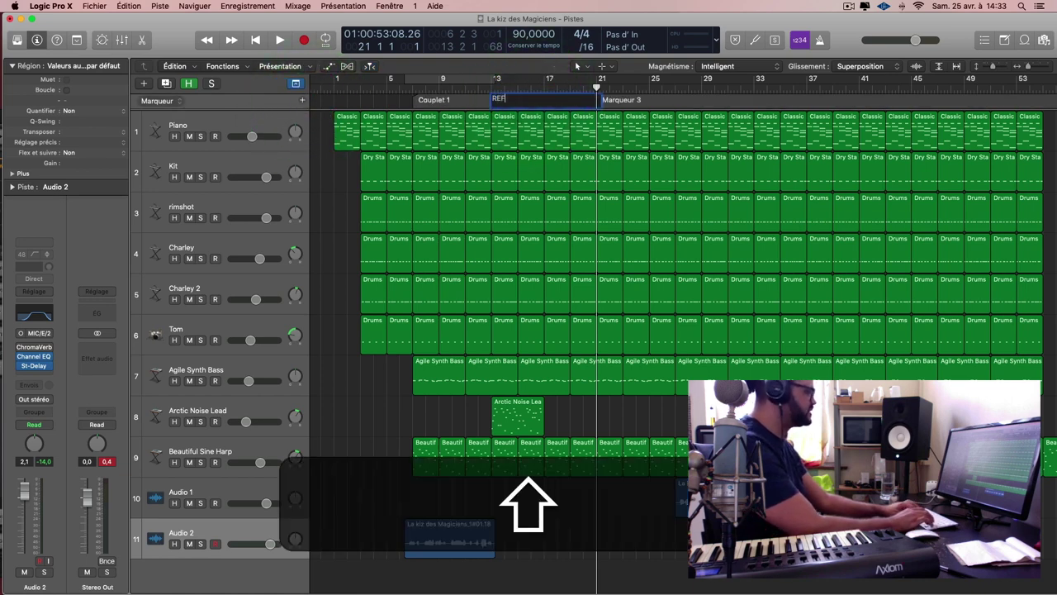
pyautogui.press('Return')
pyautogui.press('Return')
pyautogui.press('Return')
pyautogui.press('Return')
pyautogui.press('Return')
pyautogui.press('Return')
# Rename the marker at bar 21 as Couplet 2
pyautogui.doubleClick(649, 100)
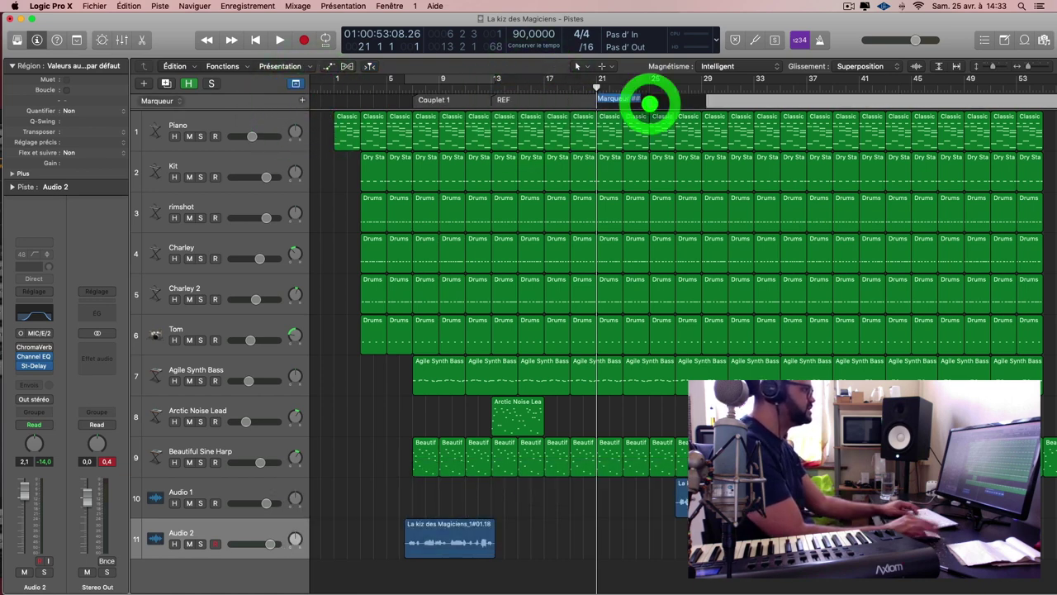
pyautogui.write('Couplet')
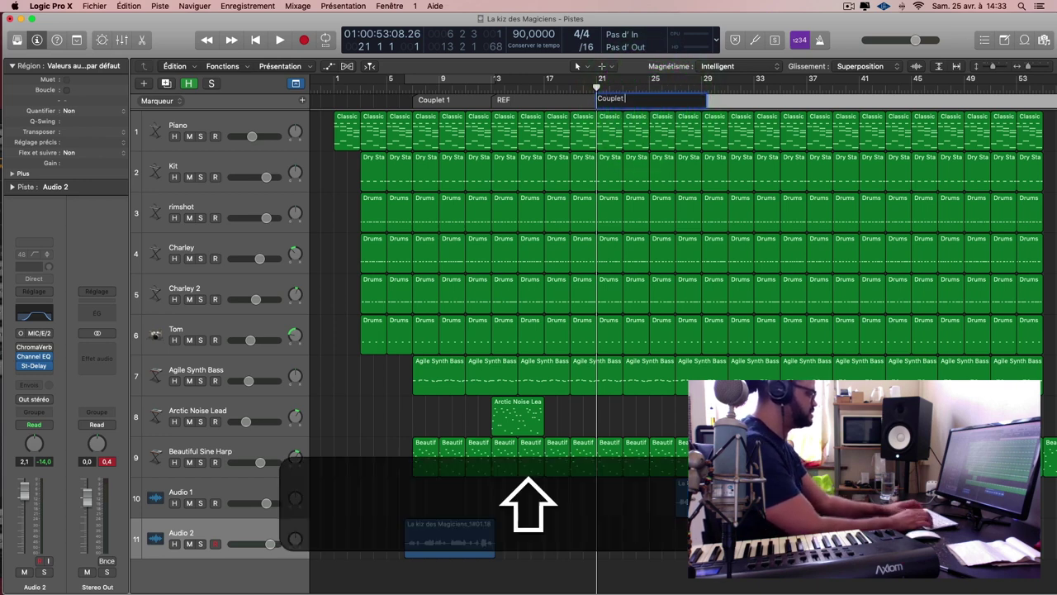
pyautogui.write(' 2')
pyautogui.press('Return')
# Create a marker at bar 29 and name it REf
pyautogui.click(708, 86)
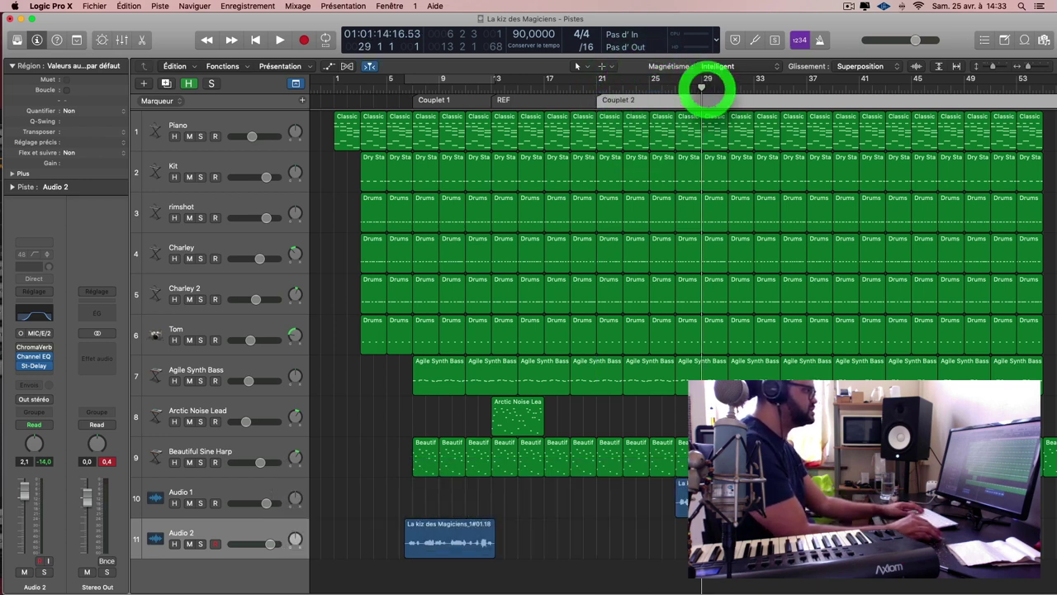
pyautogui.click(302, 100)
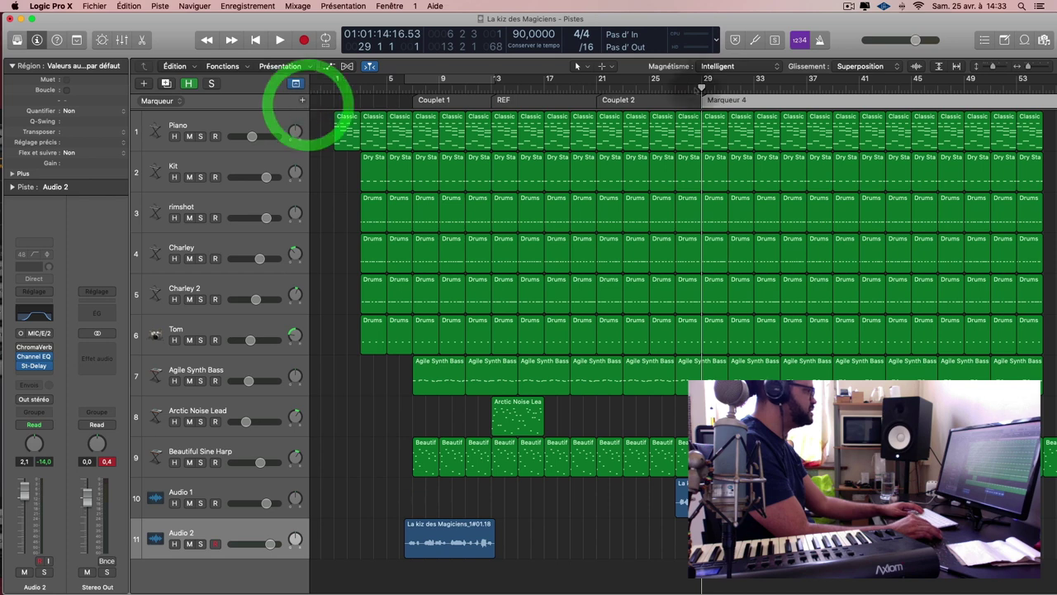
pyautogui.doubleClick(727, 99)
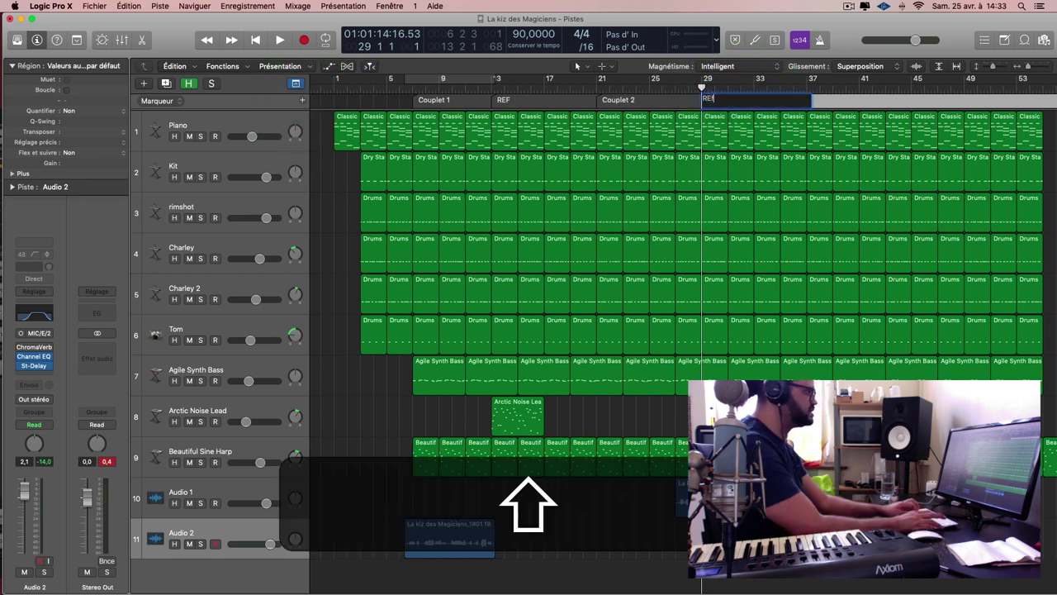
pyautogui.press('Return')
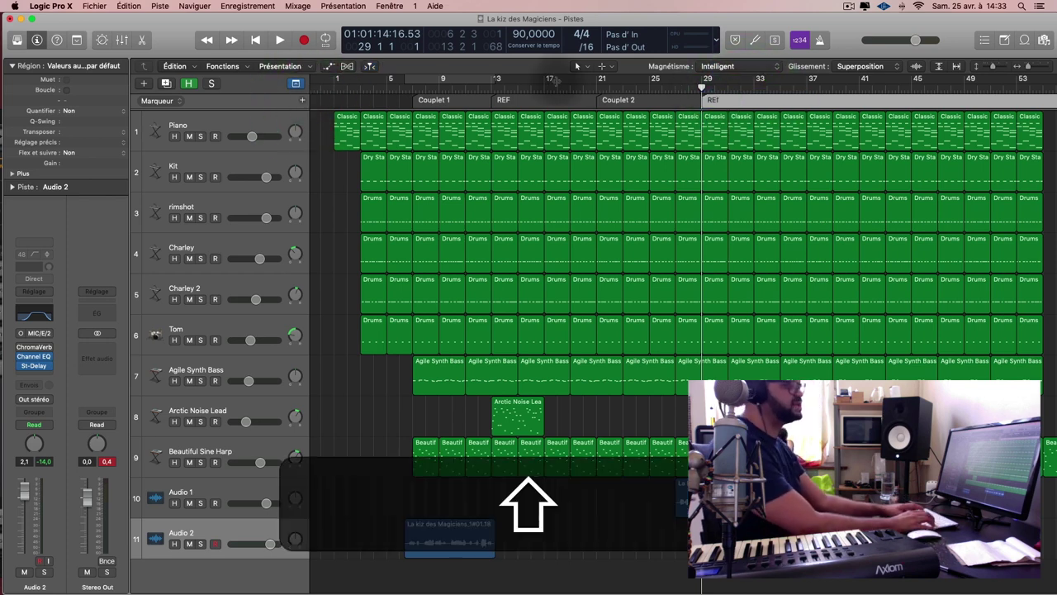
# Play the song while jumping forward and back between the Couplet and REF markers, and stop just after the start of Couplet 1
pyautogui.hotkey('alt', ',')
pyautogui.hotkey('alt', ',')
pyautogui.hotkey('alt', ',')
pyautogui.press('space')
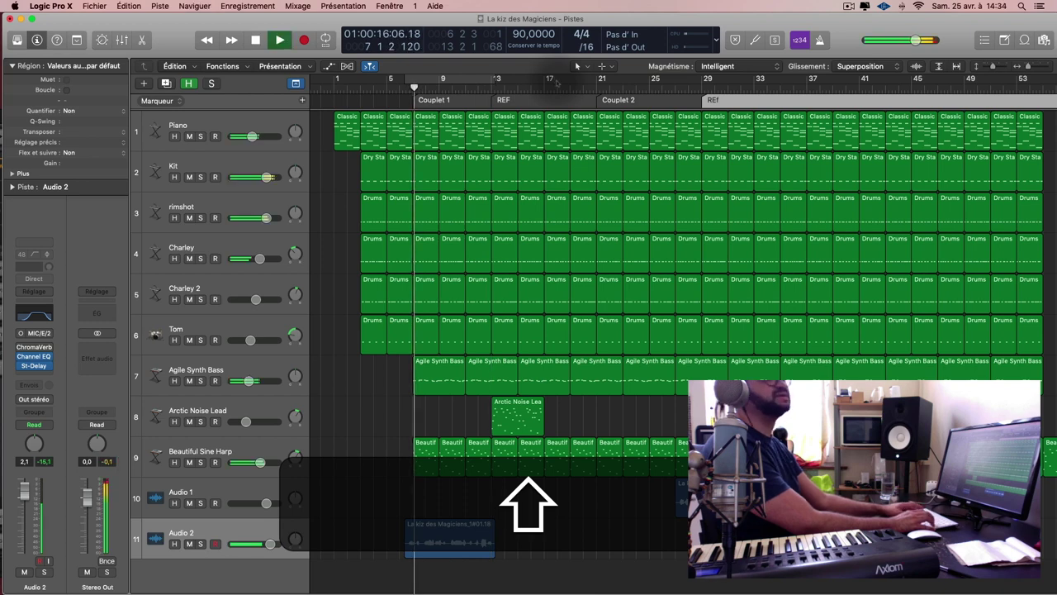
pyautogui.press('space')
pyautogui.hotkey('alt', '.')
pyautogui.hotkey('alt', '.')
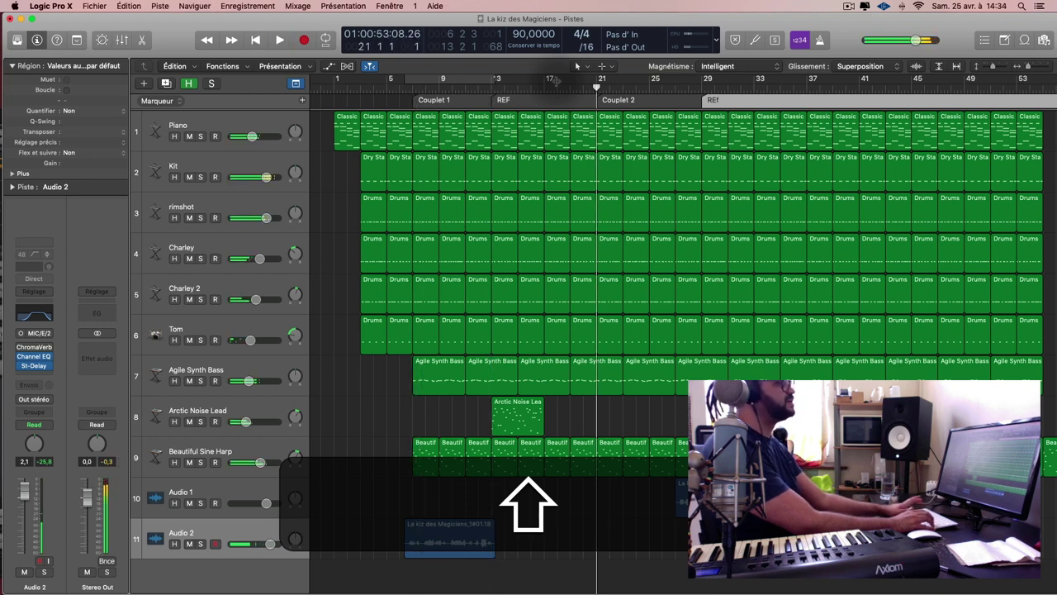
pyautogui.hotkey('alt', '.')
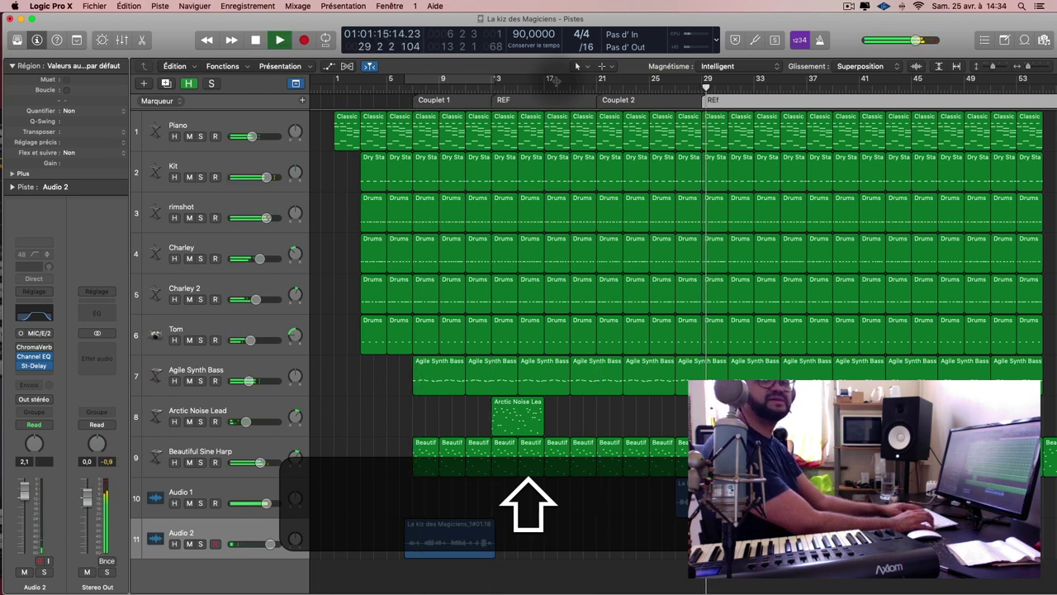
pyautogui.hotkey('alt', ',')
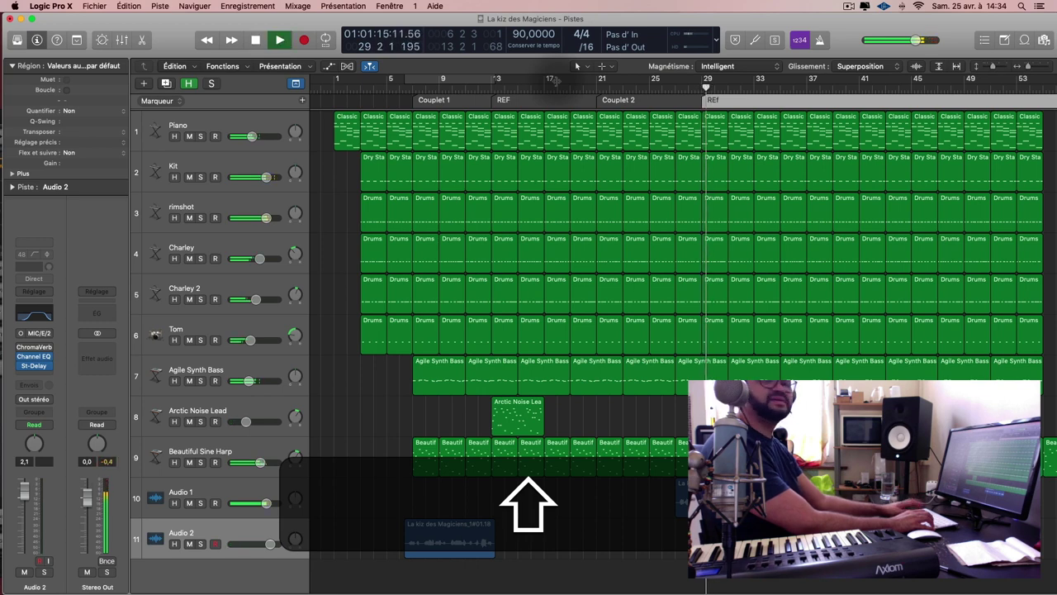
pyautogui.hotkey('alt', ',')
pyautogui.hotkey('alt', ',')
pyautogui.hotkey('alt', ',')
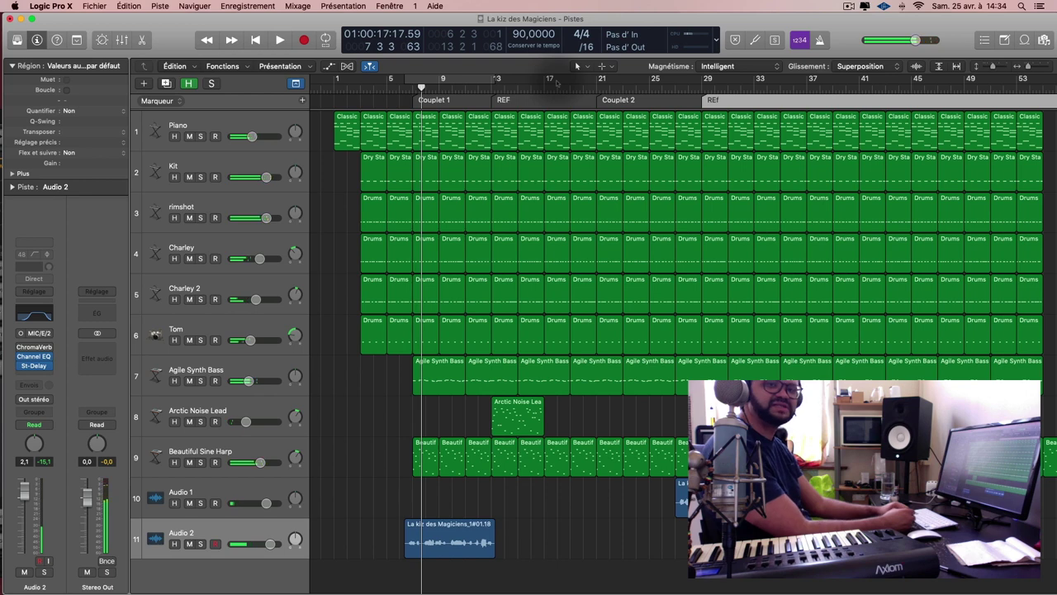
# Fit the whole arrangement in view and display the Couleur palette with the Couplet 1 marker selected
pyautogui.press('super')
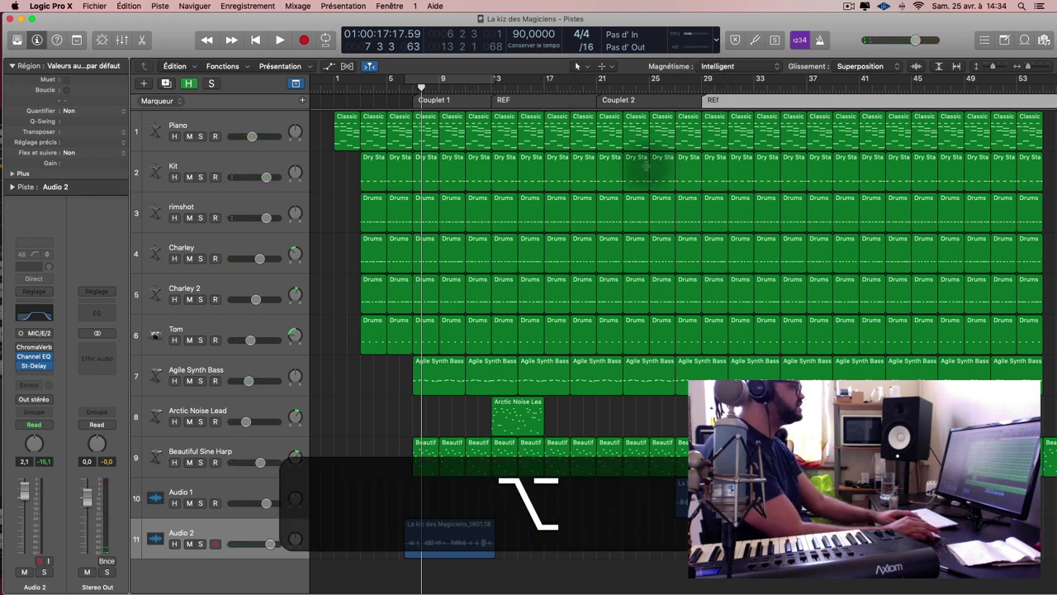
pyautogui.scroll(-3, 643, 168)
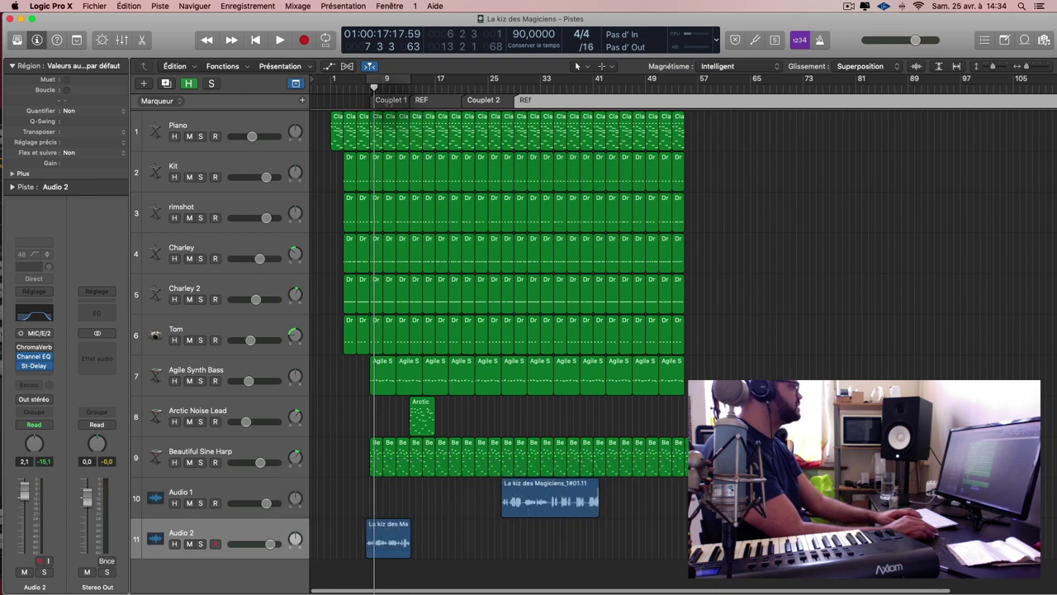
pyautogui.scroll(-2, 388, 118)
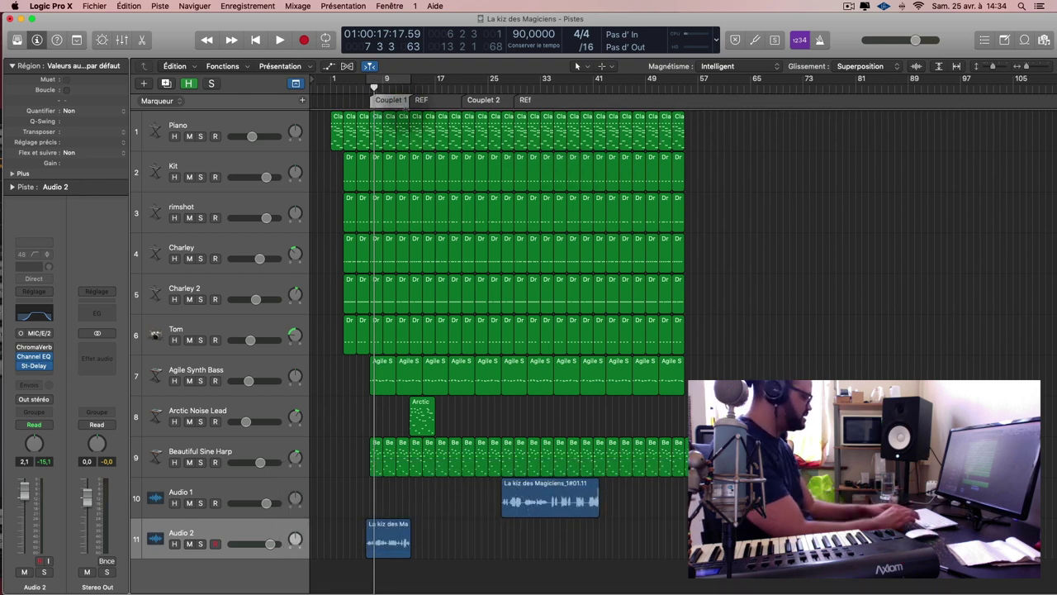
pyautogui.press('super')
pyautogui.press('alt+super+c')
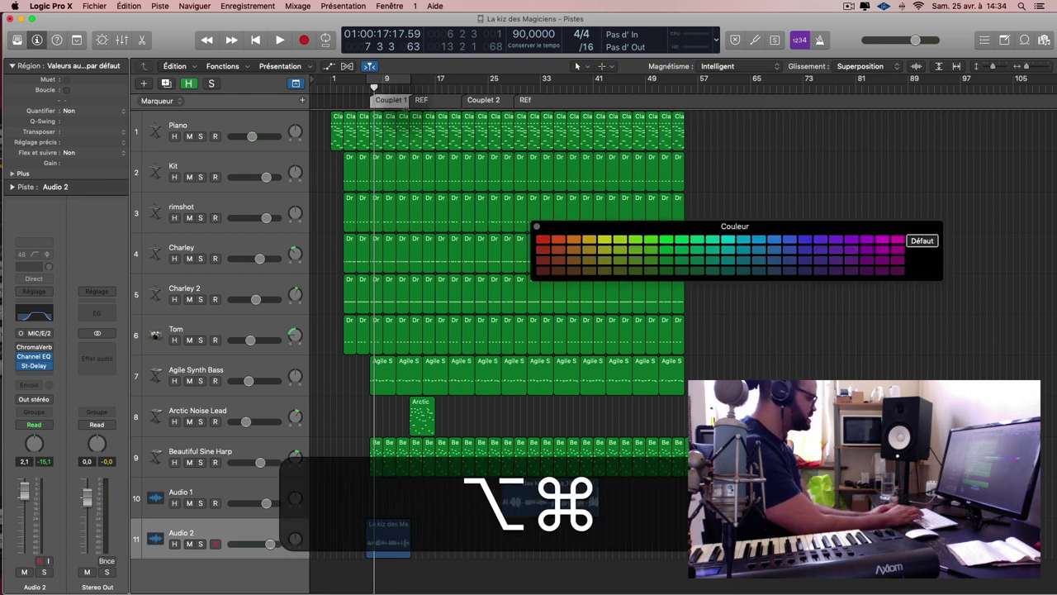
pyautogui.click(536, 225)
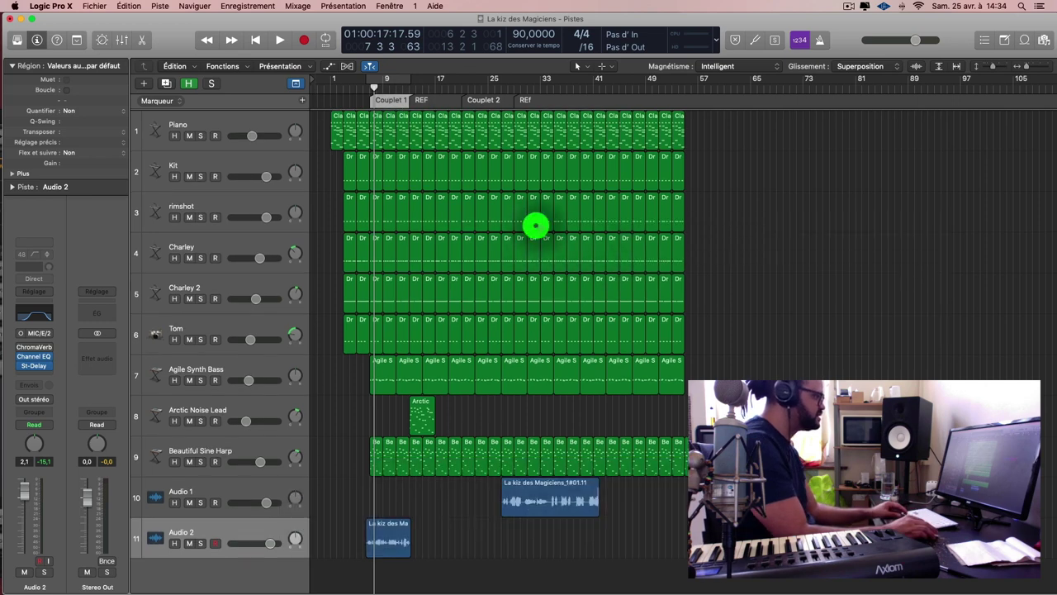
pyautogui.press('alt+super+c')
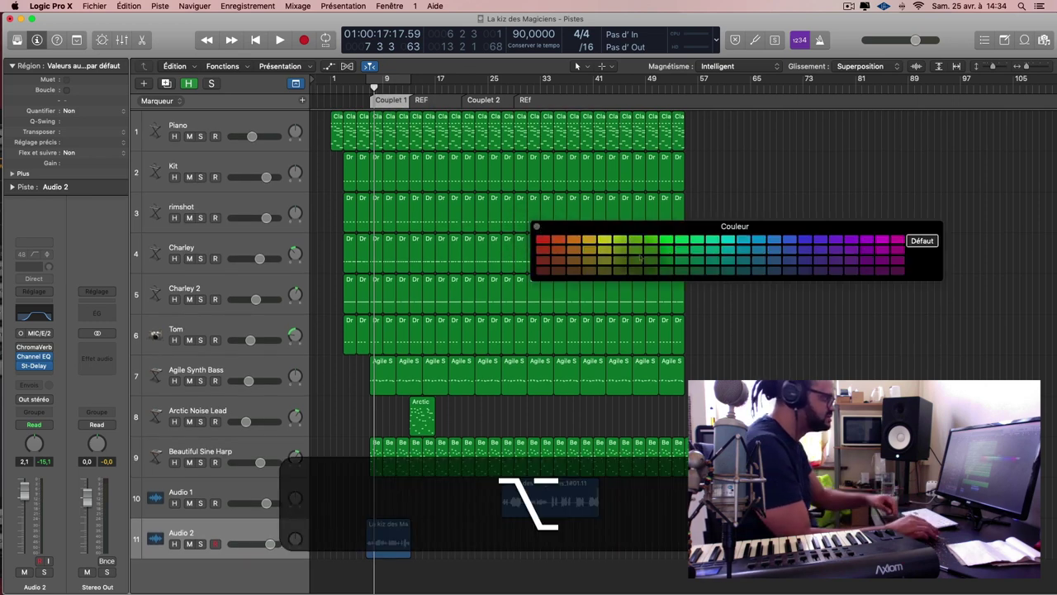
# Select the Couplet 1 and Couplet 2 markers together and colour both golden yellow
pyautogui.click(392, 100)
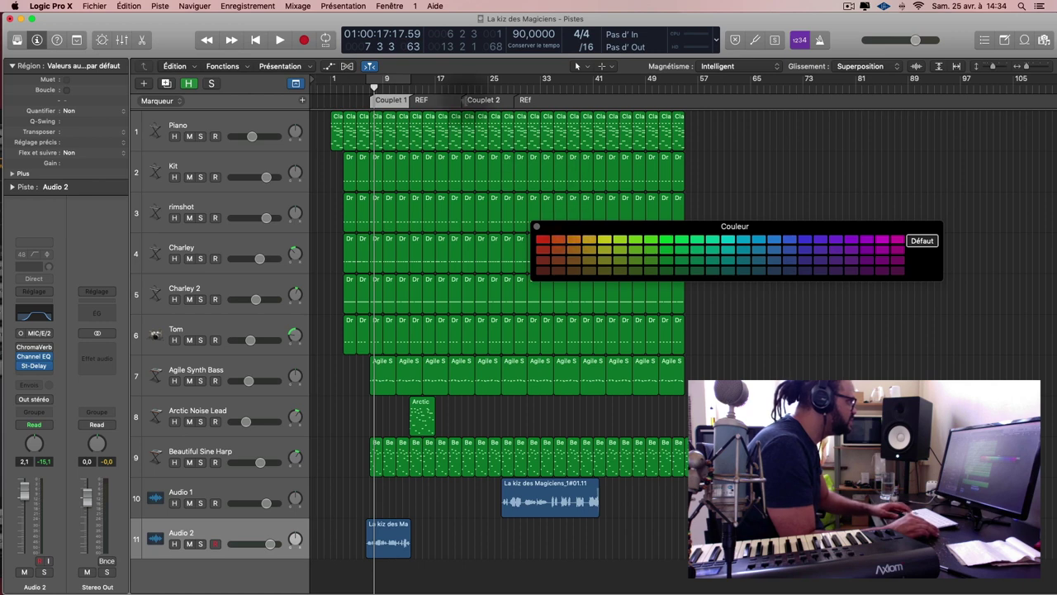
pyautogui.keyDown('alt'); pyautogui.click(489, 100); pyautogui.keyUp('alt')
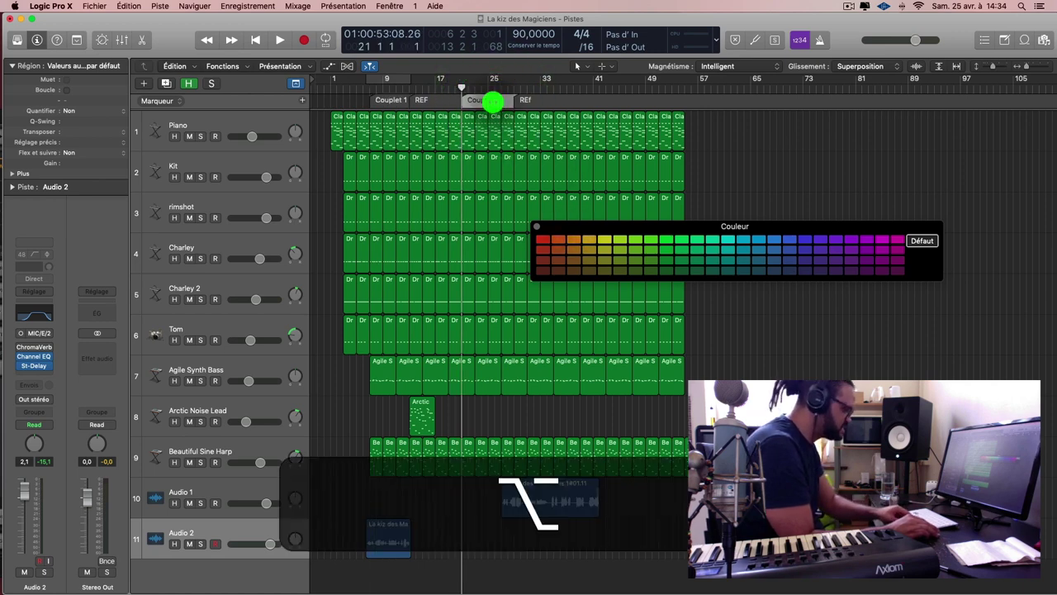
pyautogui.keyDown('super'); pyautogui.click(388, 100); pyautogui.keyUp('super')
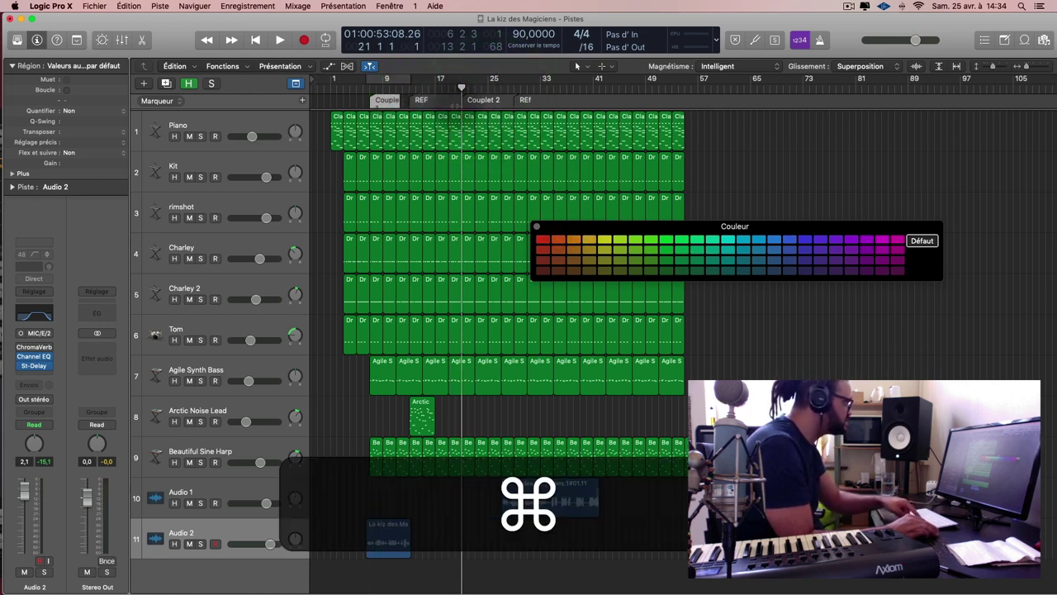
pyautogui.click(484, 100)
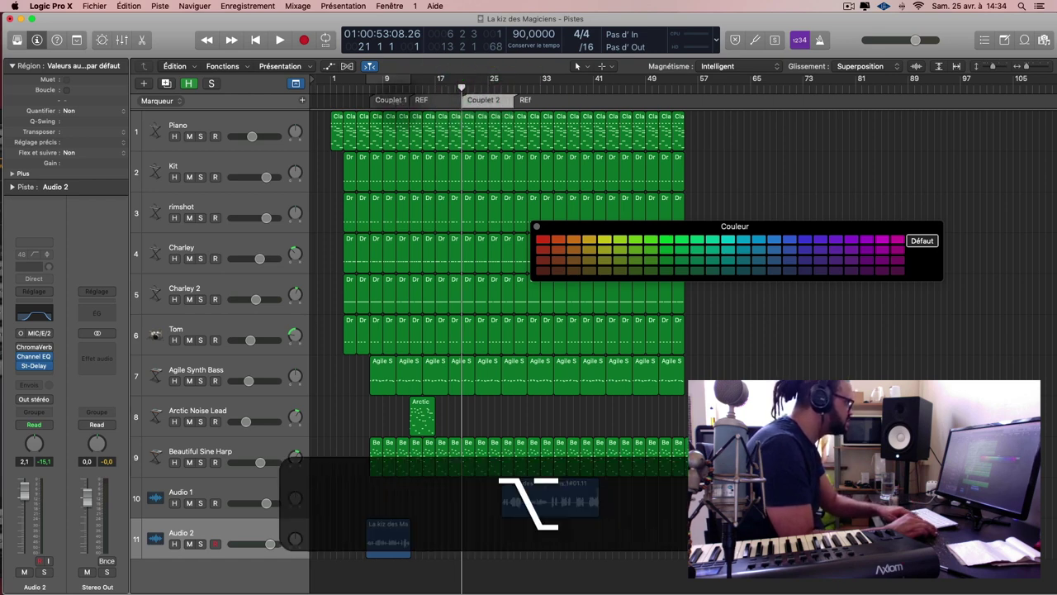
pyautogui.keyDown('shift'); pyautogui.keyDown('super'); pyautogui.click(390, 100); pyautogui.keyUp('super'); pyautogui.keyUp('shift')
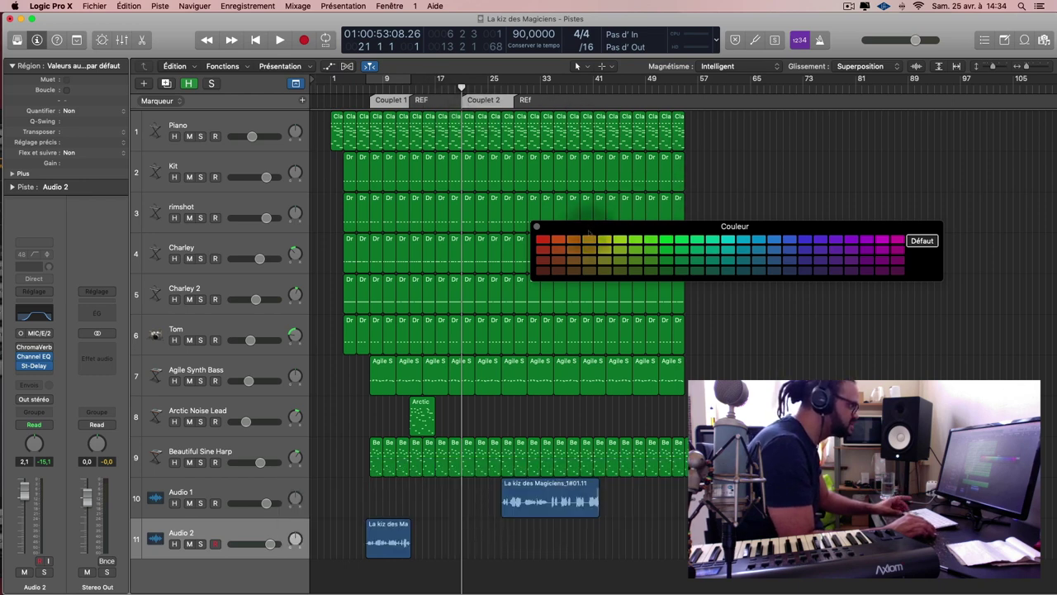
# Select the REF marker at bar 13 and the REf marker at bar 29 together and colour both dark blue
pyautogui.click(444, 102)
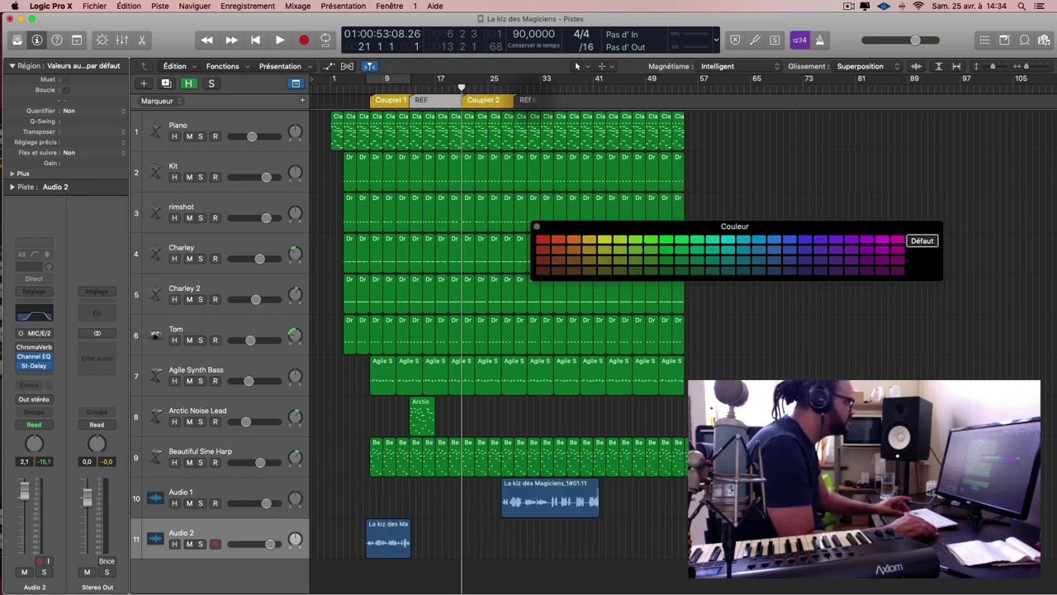
pyautogui.click(636, 239)
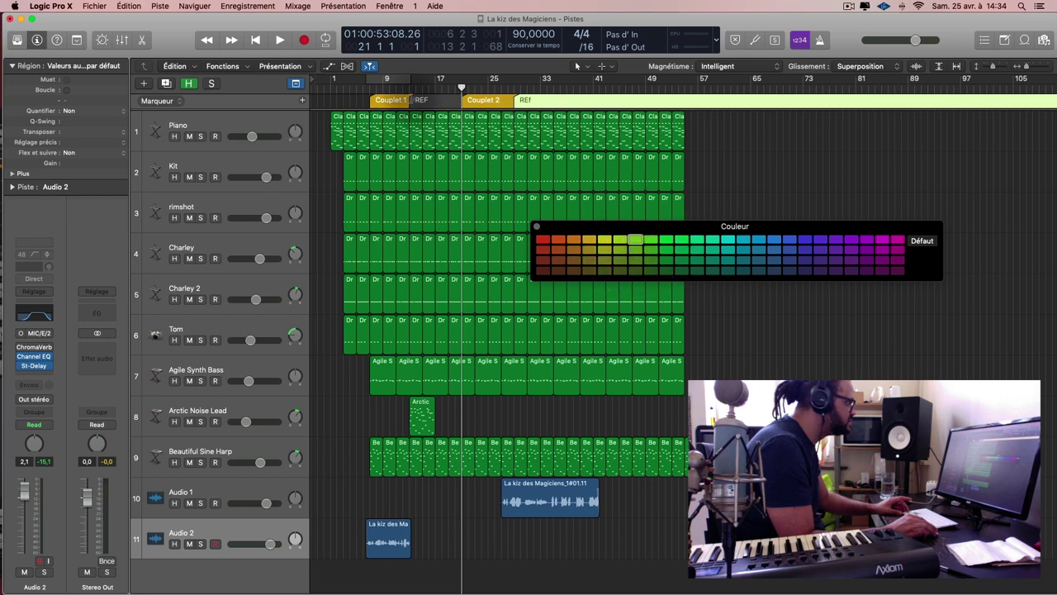
pyautogui.click(419, 100)
pyautogui.keyDown('shift'); pyautogui.click(549, 102); pyautogui.keyUp('shift')
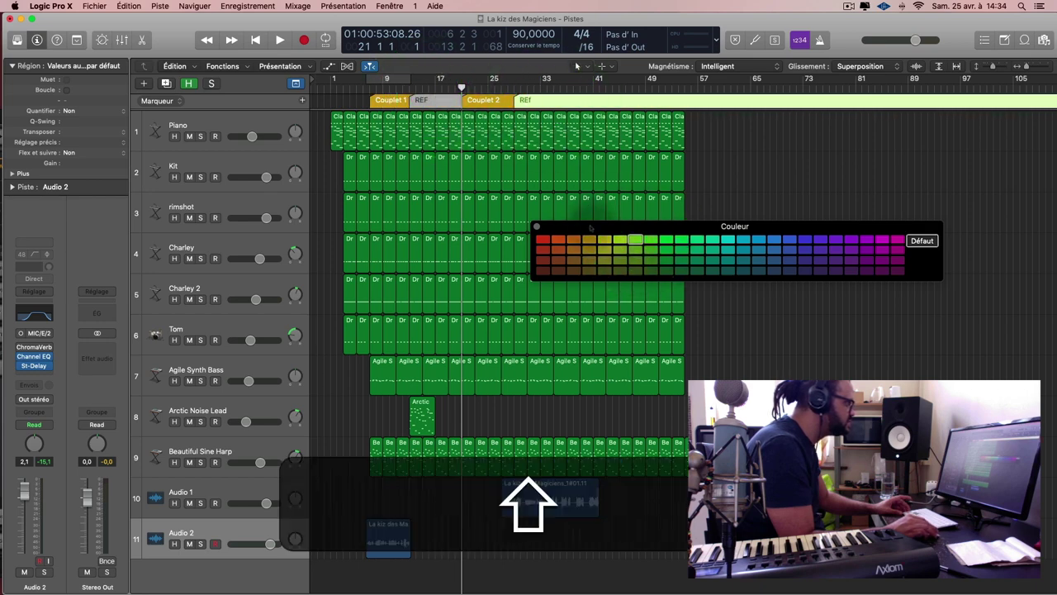
pyautogui.click(775, 260)
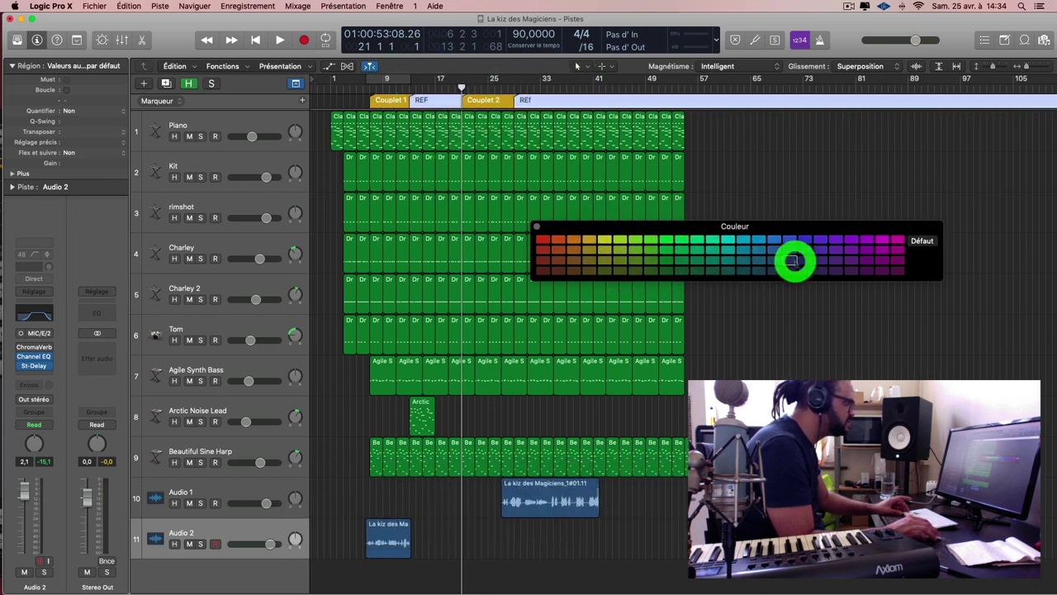
pyautogui.click(732, 190)
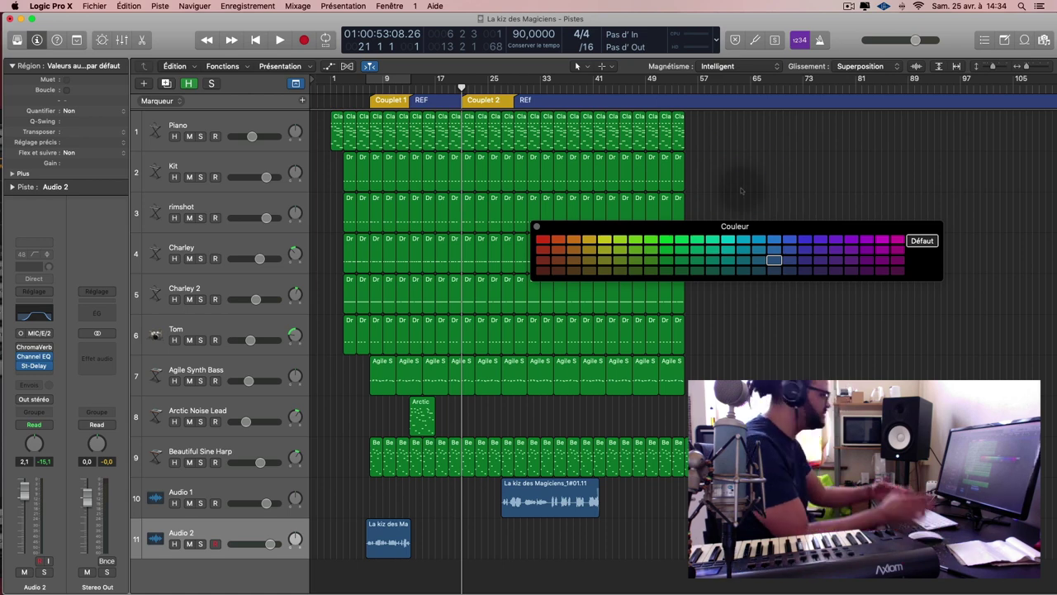
# Close the Couleur palette and play part of Couplet 1, stopping in bar 10
pyautogui.scroll(-10, 741, 190)
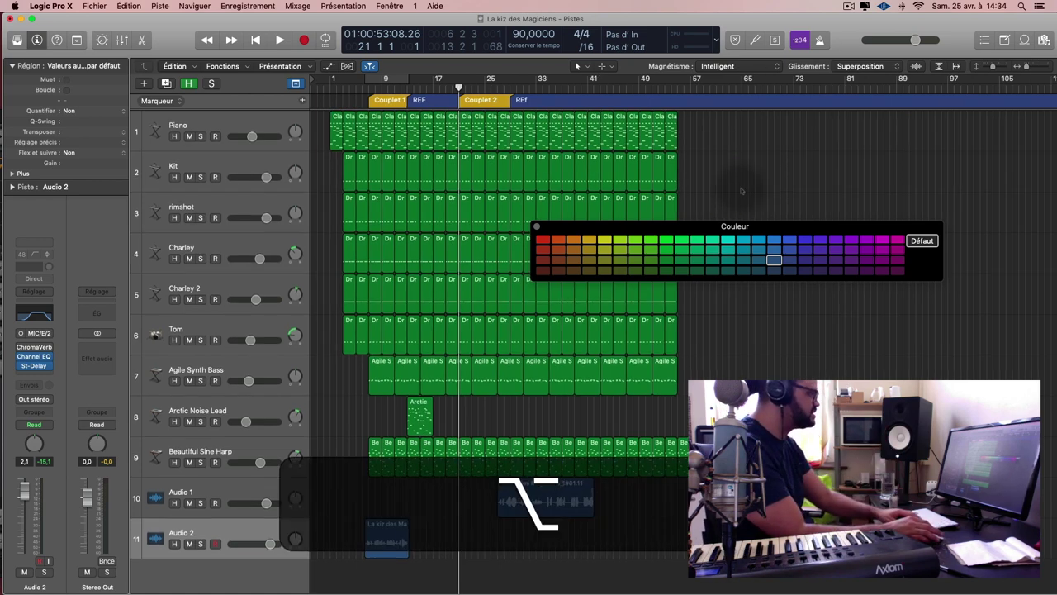
pyautogui.scroll(10, 741, 190)
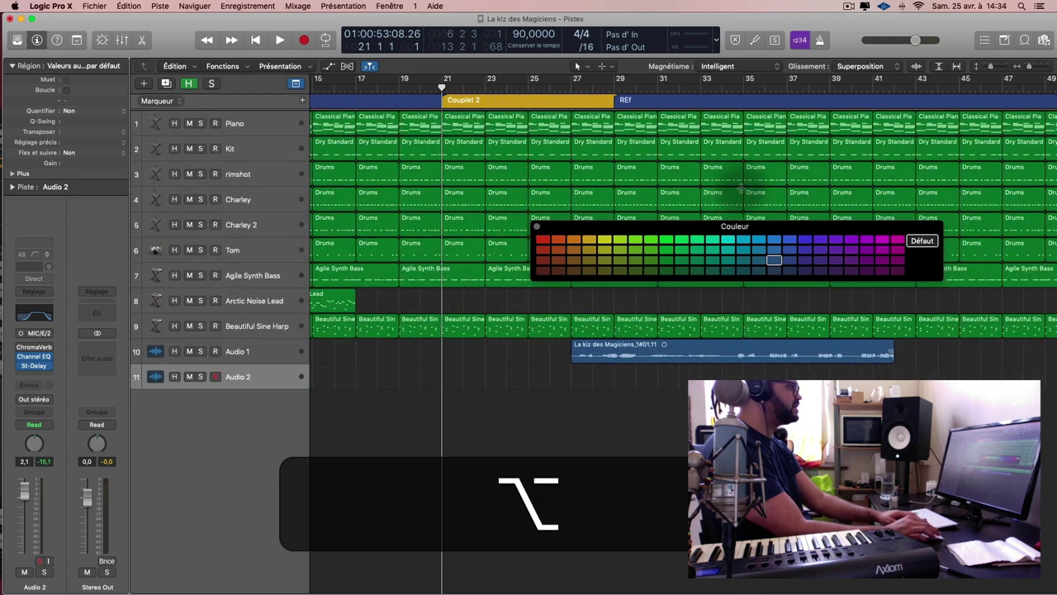
pyautogui.scroll(-6, 740, 191)
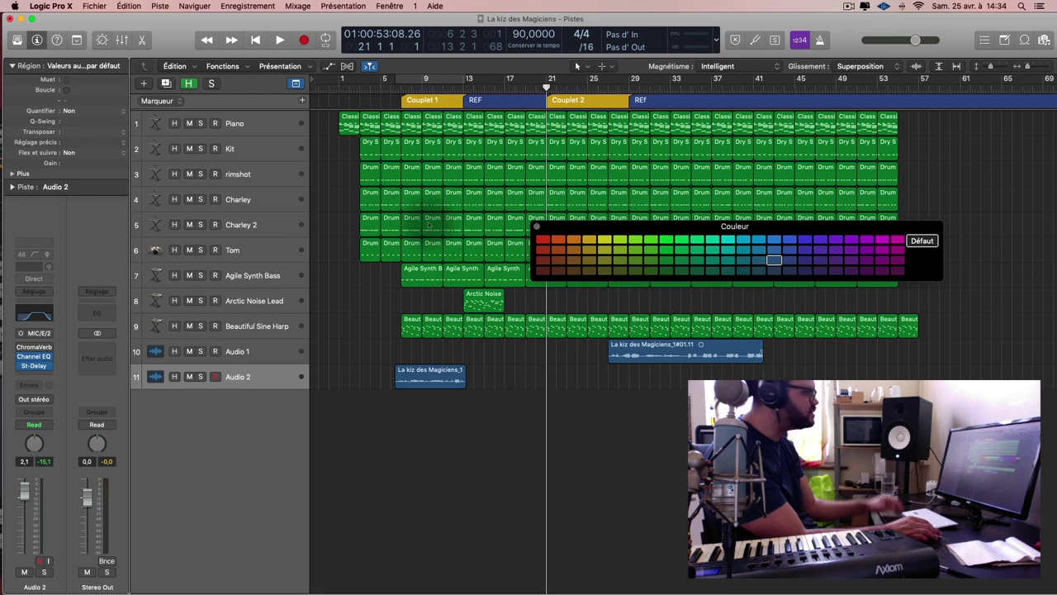
pyautogui.click(537, 226)
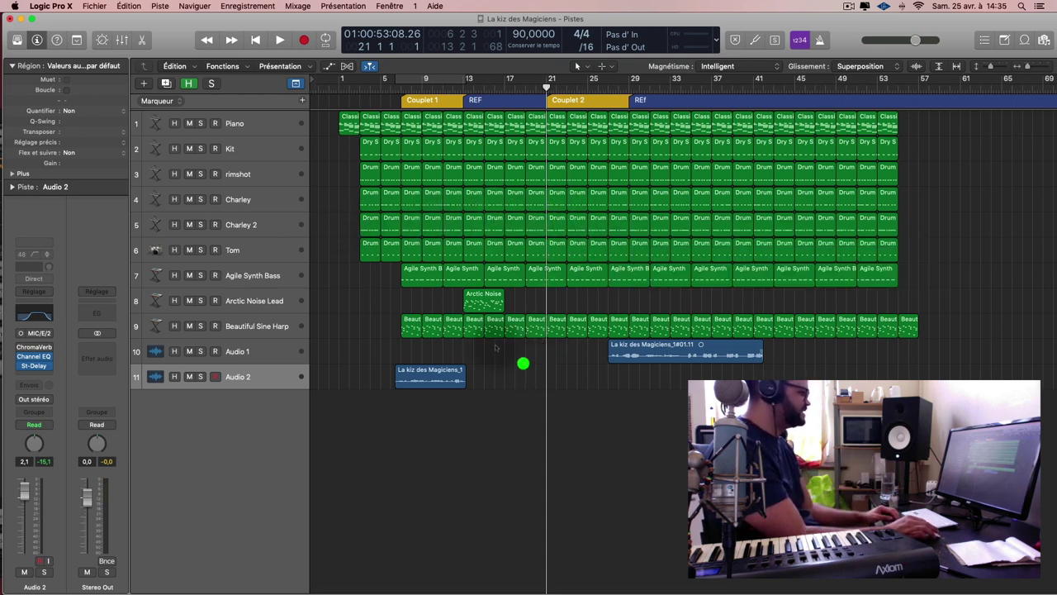
pyautogui.hotkey('shift', ',')
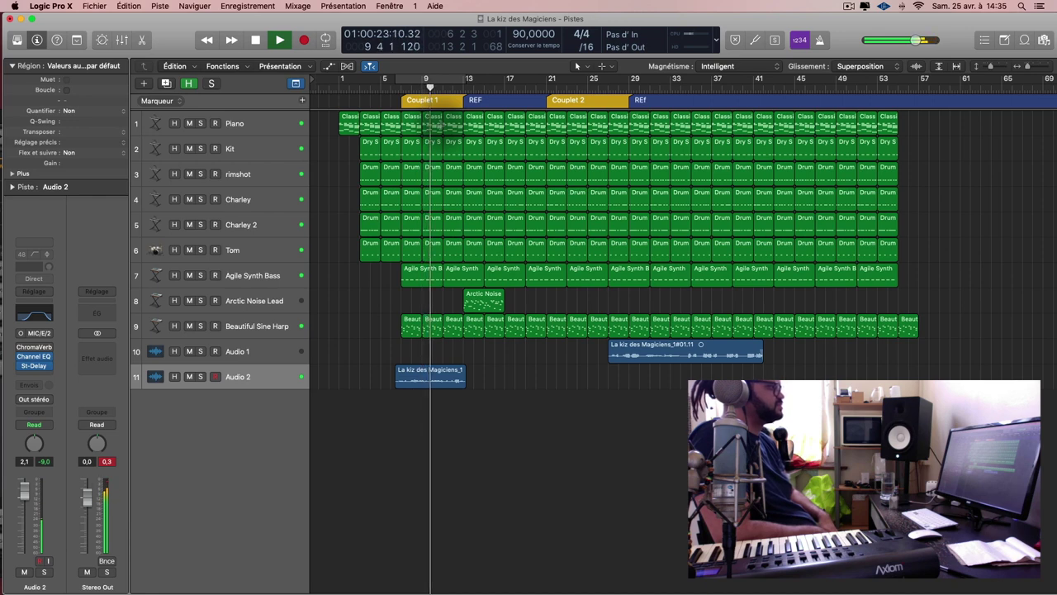
pyautogui.press('space')
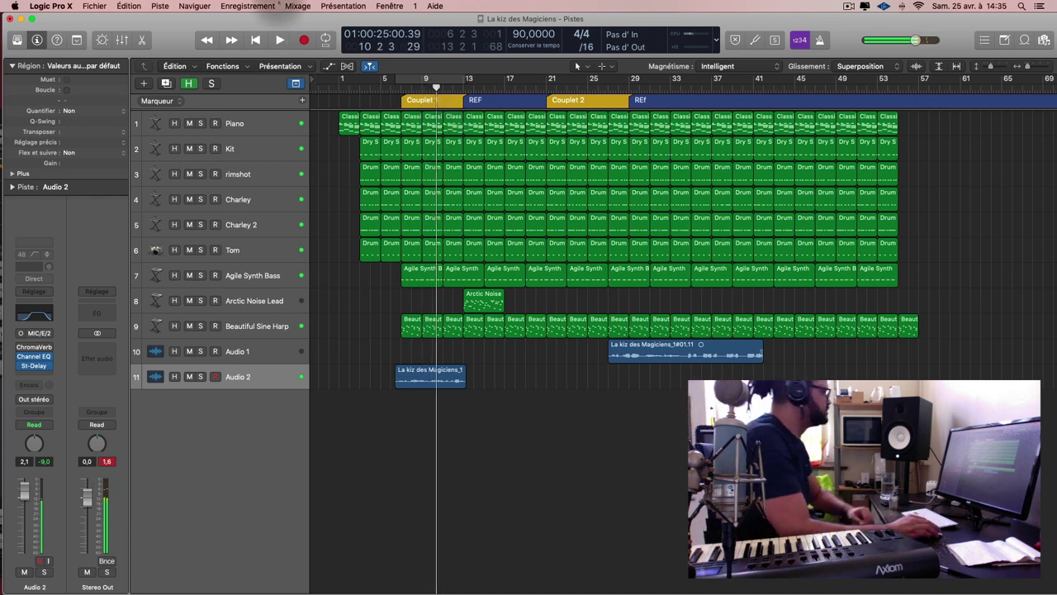
pyautogui.click(50, 6)
pyautogui.moveTo(62, 37)
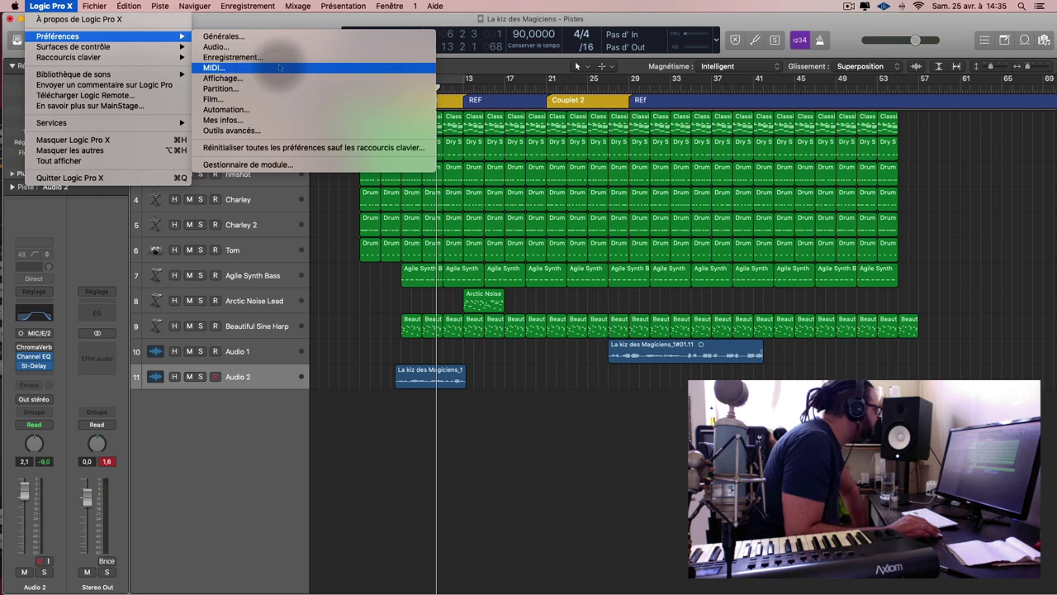
pyautogui.rightClick(930, 155)
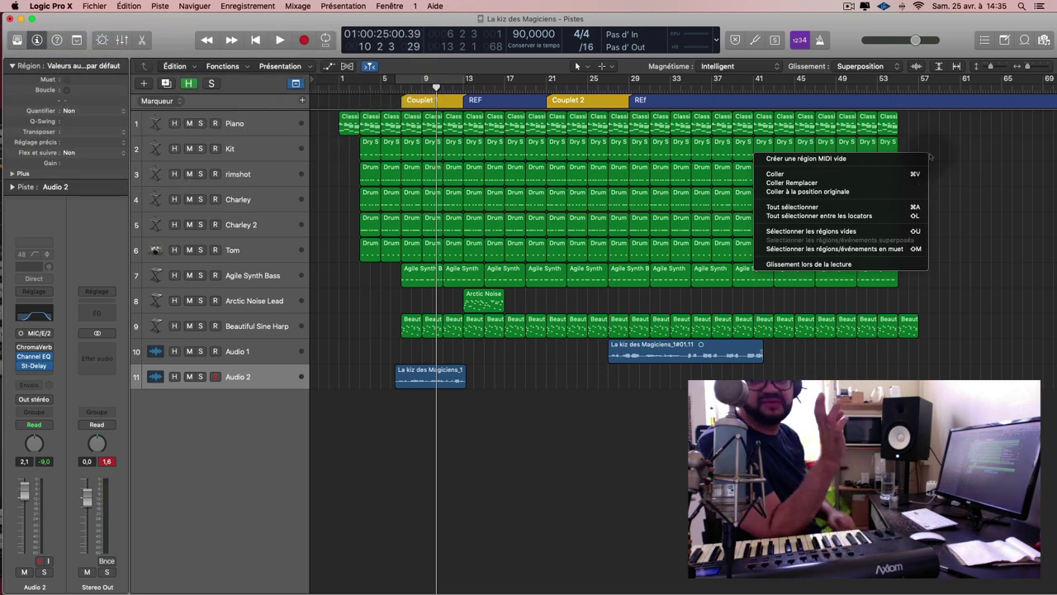
pyautogui.click(965, 153)
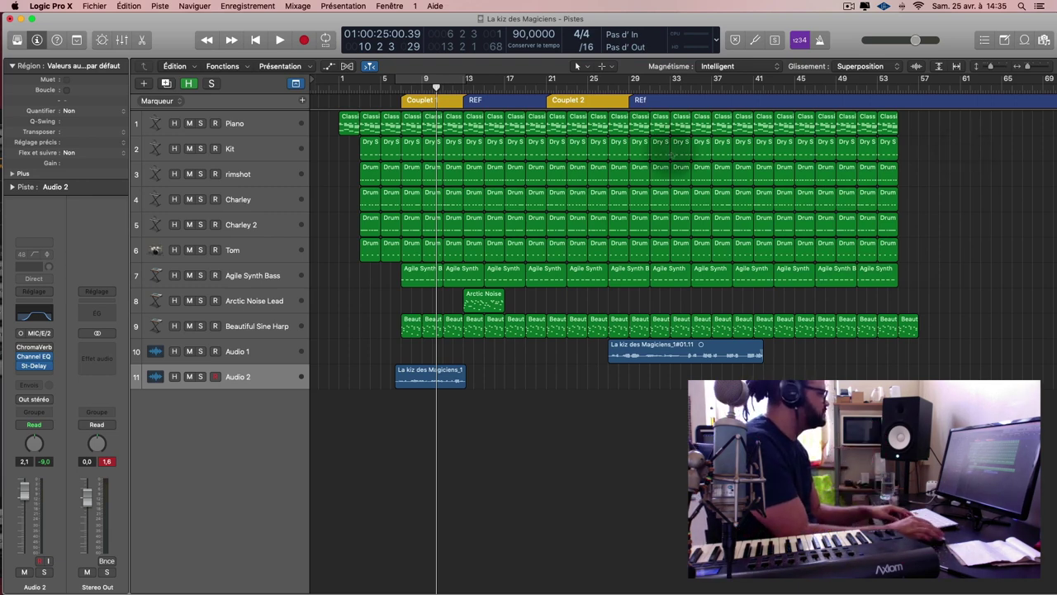
# Play Couplet 1 from its marker up to bar 11, saving the project during playback
pyautogui.click(439, 102)
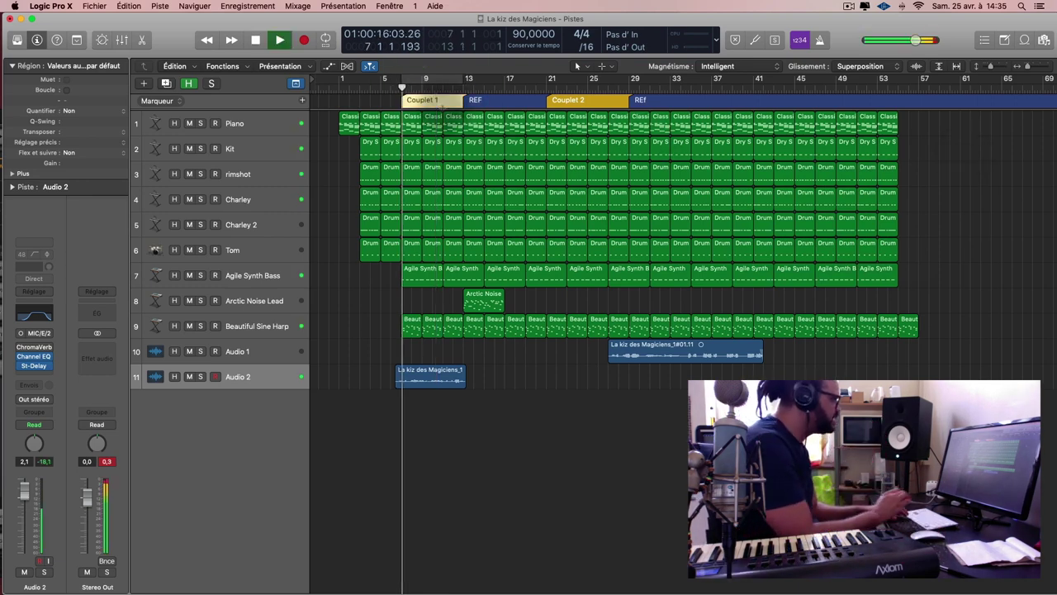
pyautogui.press('space')
pyautogui.press('super+s')
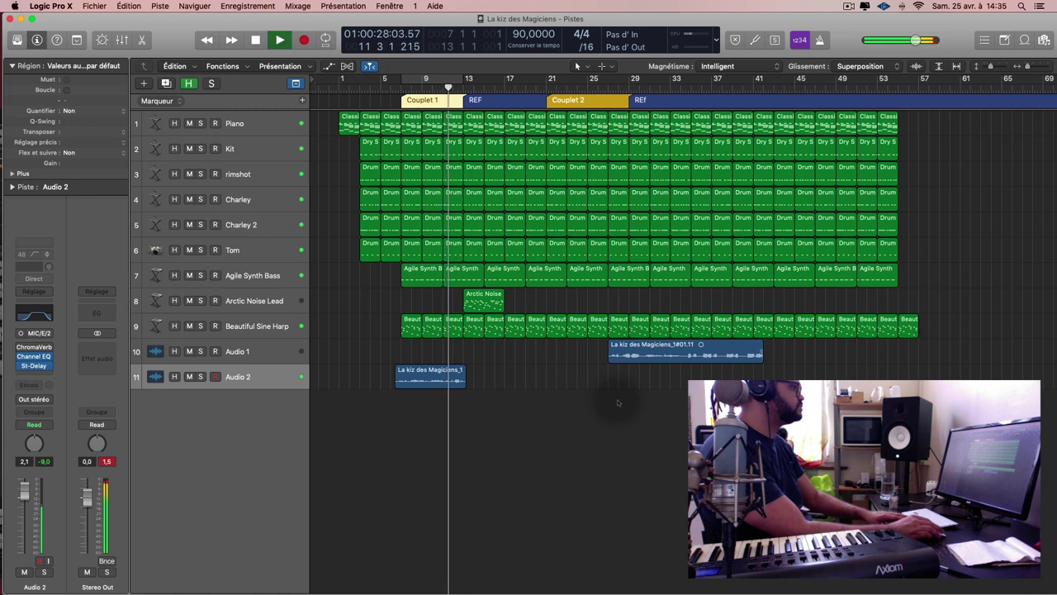
pyautogui.press('space')
pyautogui.press('x')
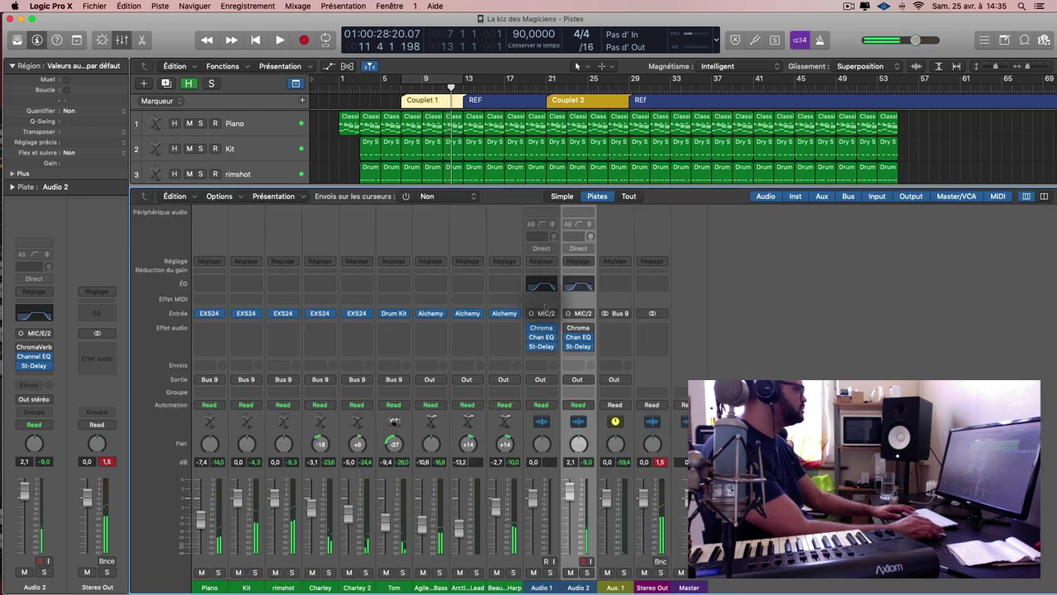
pyautogui.press('x')
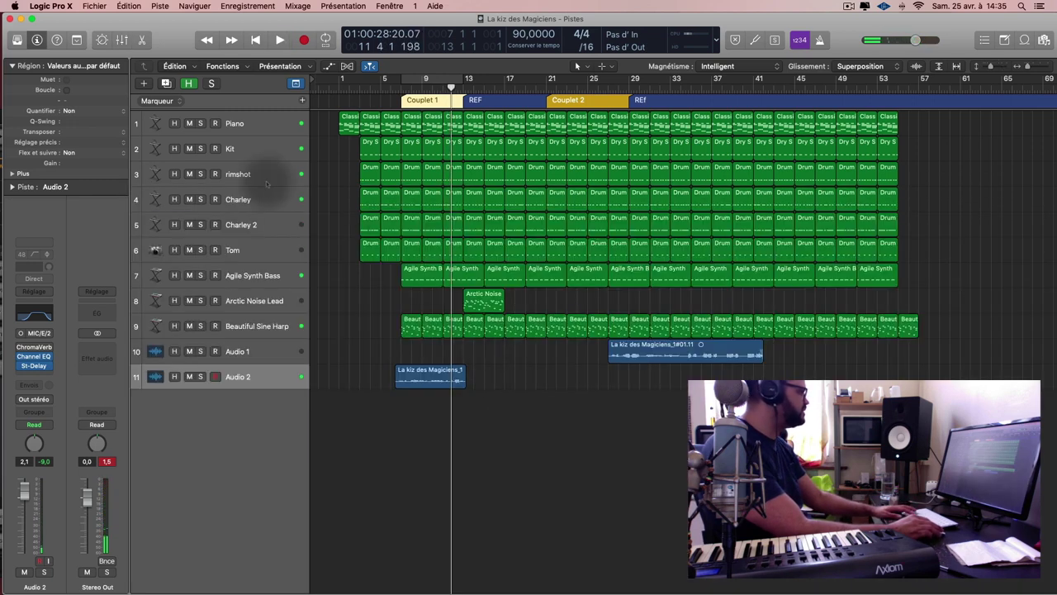
# Solo the Agile Synth Bass track and listen to it briefly
pyautogui.click(283, 122)
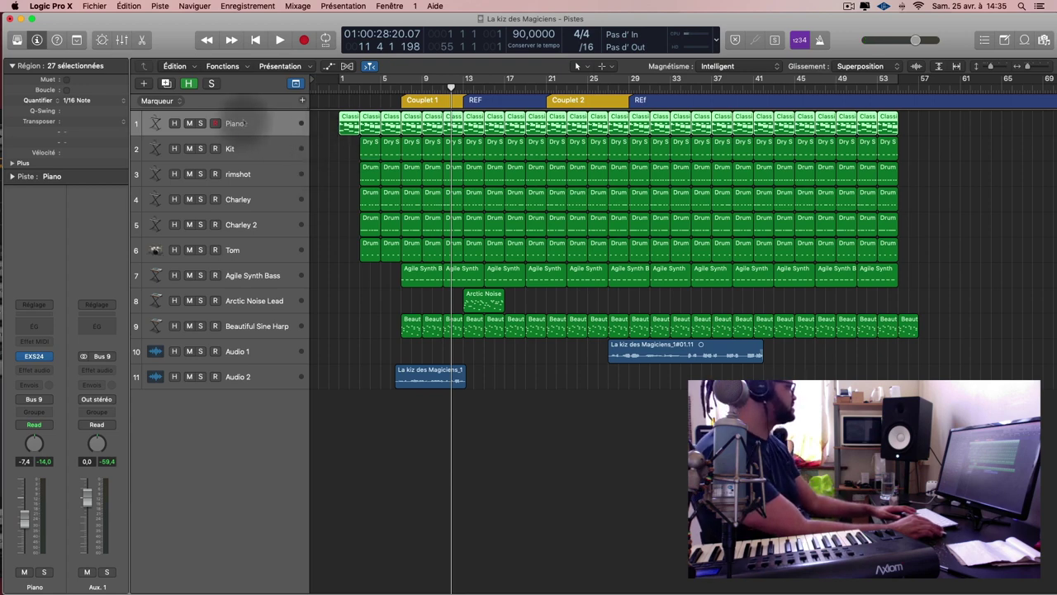
pyautogui.click(256, 154)
pyautogui.click(253, 148)
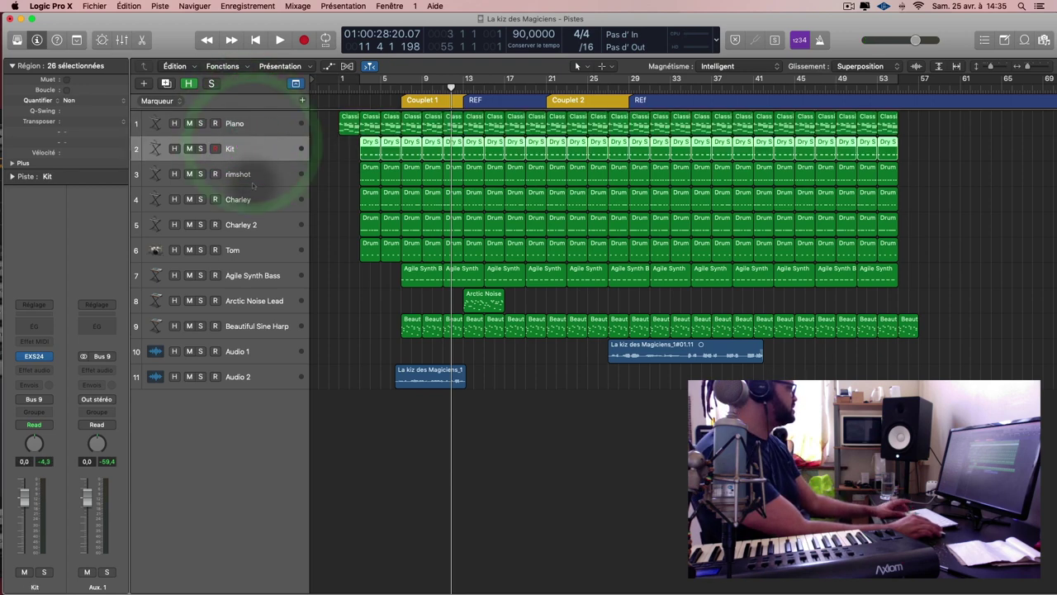
pyautogui.click(266, 273)
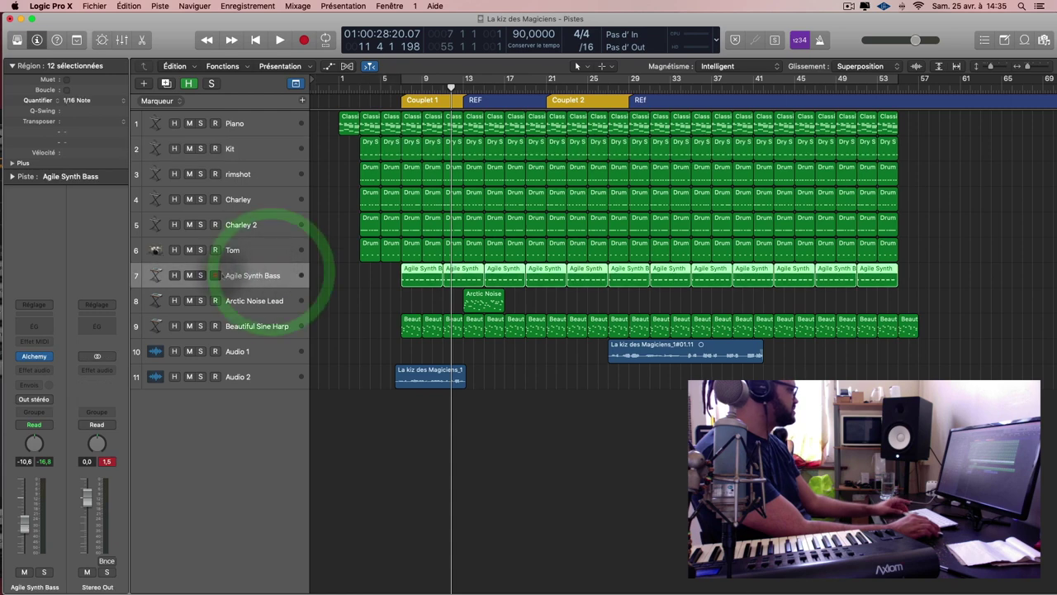
pyautogui.click(200, 275)
pyautogui.press('space')
pyautogui.click(264, 276)
pyautogui.press('space')
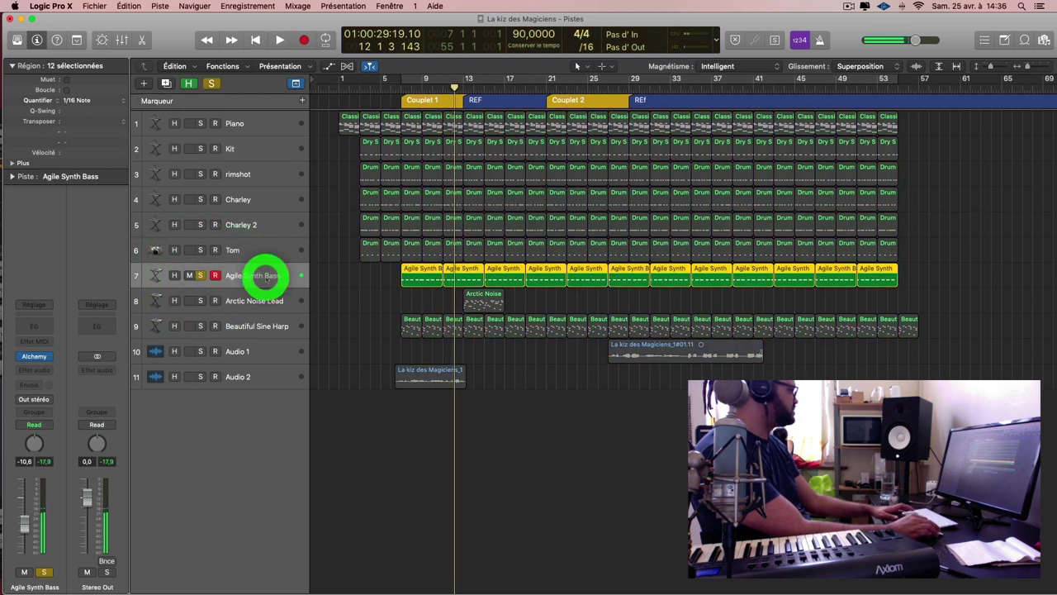
# Shorten the name of the Agile Synth Bass track to Bass
pyautogui.doubleClick(268, 277)
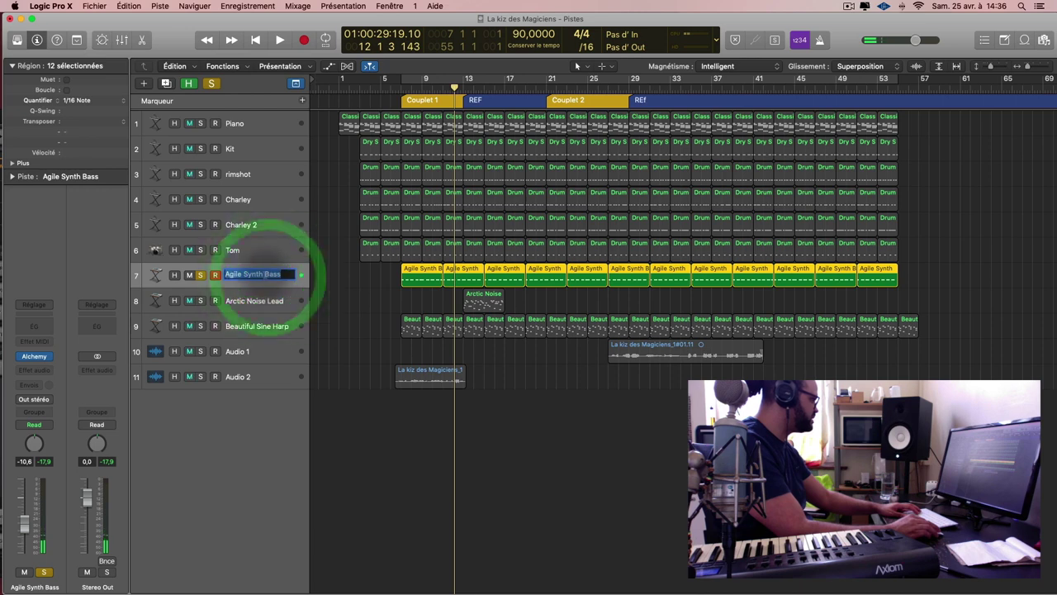
pyautogui.click(267, 277)
pyautogui.press('BackSpace')
pyautogui.press('BackSpace')
pyautogui.press('BackSpace')
pyautogui.press('BackSpace')
pyautogui.press('BackSpace')
pyautogui.press('BackSpace')
pyautogui.press('BackSpace')
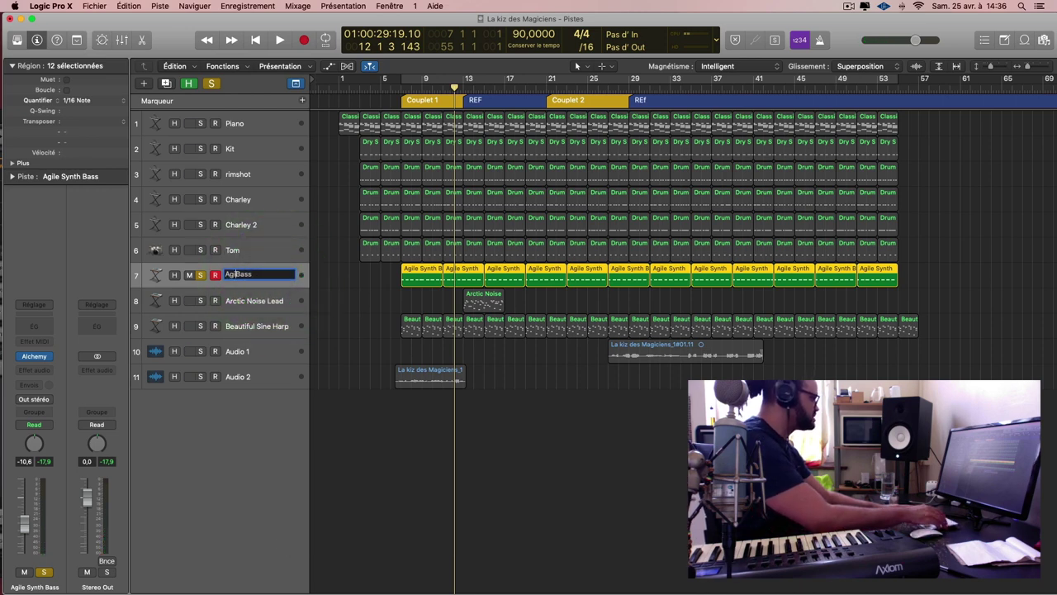
pyautogui.press('Return')
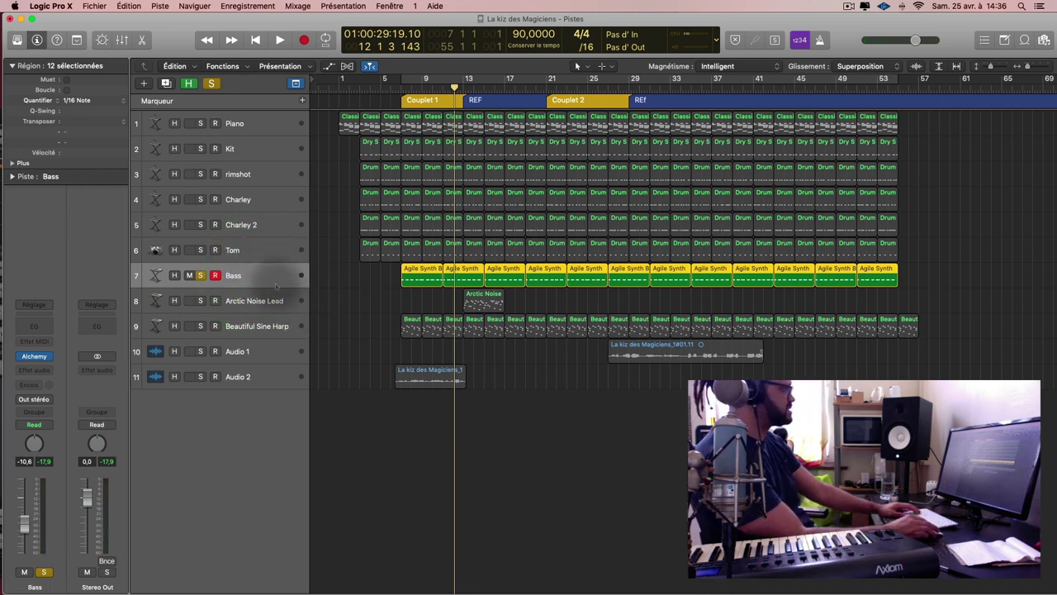
# Shorten the name of the Arctic Noise Lead track to Lead
pyautogui.click(278, 288)
pyautogui.click(266, 300)
pyautogui.doubleClick(260, 301)
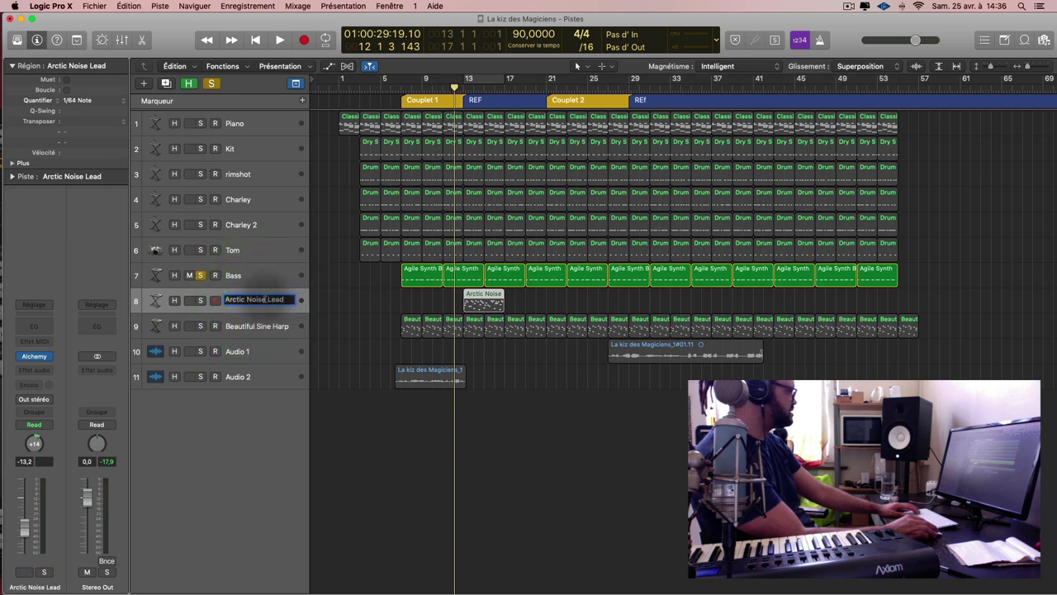
pyautogui.click(263, 299)
pyautogui.press('BackSpace')
pyautogui.press('BackSpace')
pyautogui.press('BackSpace')
pyautogui.press('BackSpace')
pyautogui.press('BackSpace')
pyautogui.press('BackSpace')
pyautogui.press('BackSpace')
pyautogui.press('BackSpace')
pyautogui.press('BackSpace')
pyautogui.press('BackSpace')
pyautogui.press('BackSpace')
pyautogui.press('BackSpace')
pyautogui.press('BackSpace')
pyautogui.press('Return')
# Shorten the name of the Beautiful Sine Harp track to Harp, and select the Piano track
pyautogui.click(275, 326)
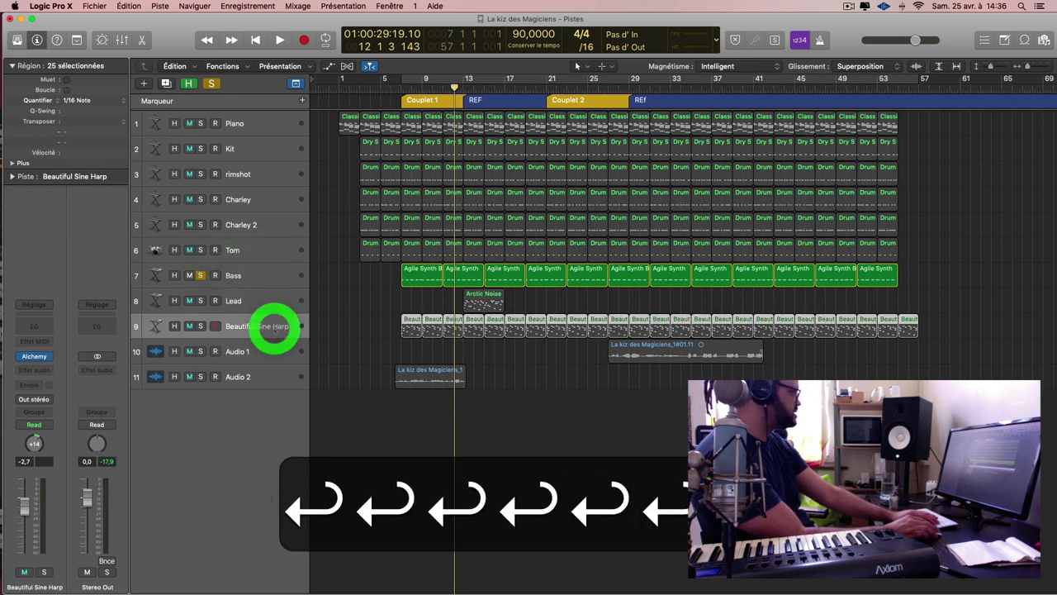
pyautogui.doubleClick(275, 327)
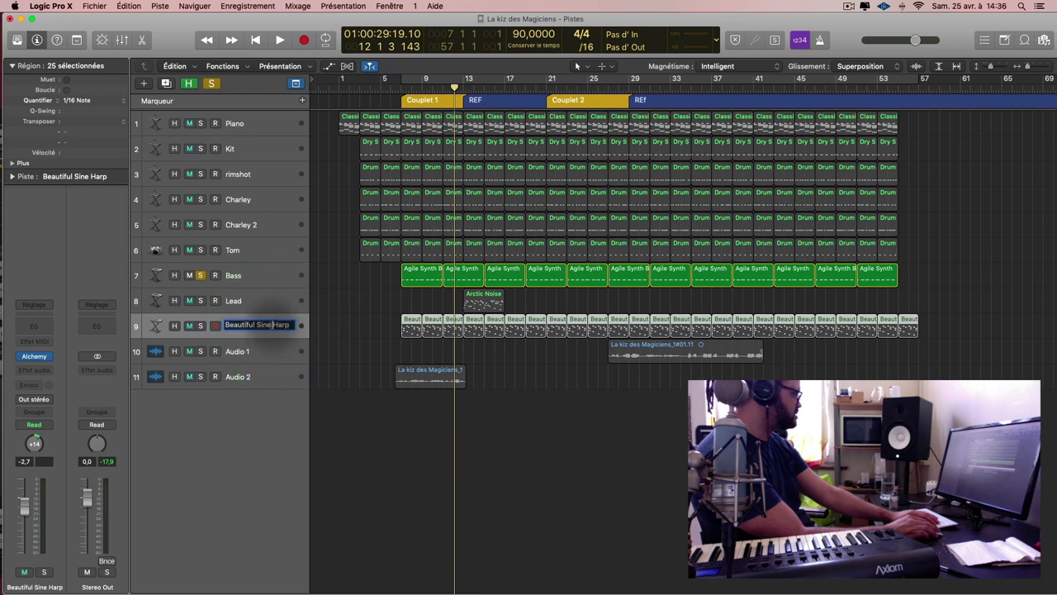
pyautogui.moveTo(262, 326); pyautogui.dragTo(186, 326)
pyautogui.press('BackSpace')
pyautogui.press('BackSpace')
pyautogui.press('Return')
pyautogui.click(272, 324)
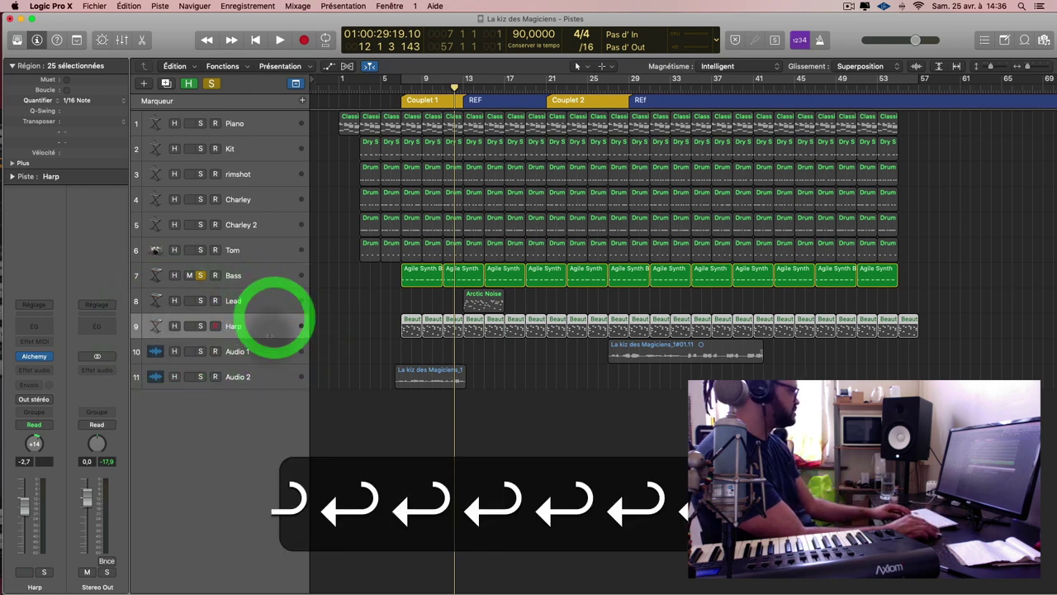
pyautogui.click(281, 124)
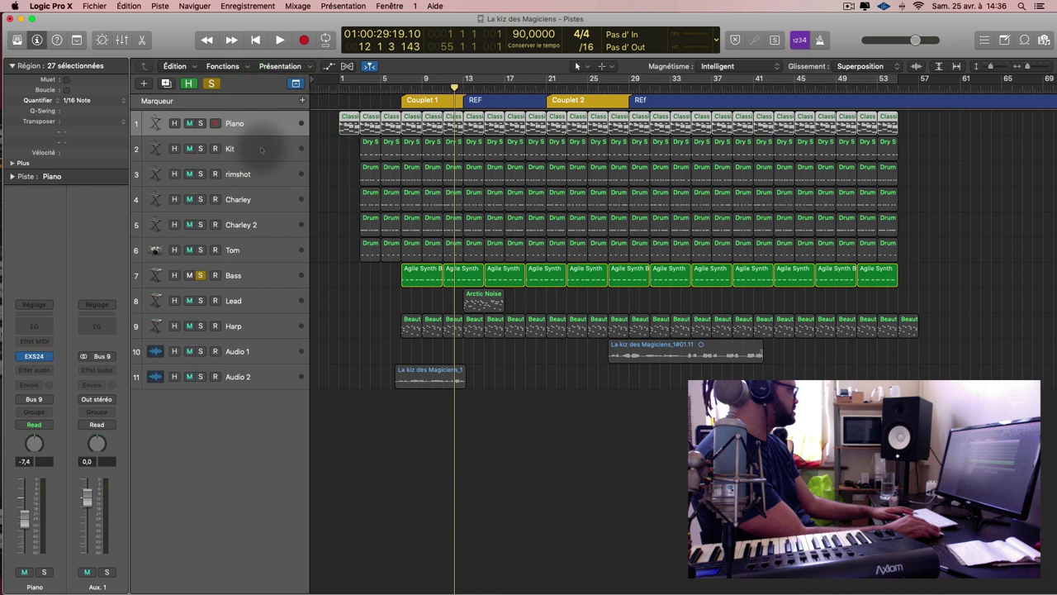
# Select the Kit, rimshot, Charley, Charley 2 and Tom tracks together
pyautogui.click(261, 149)
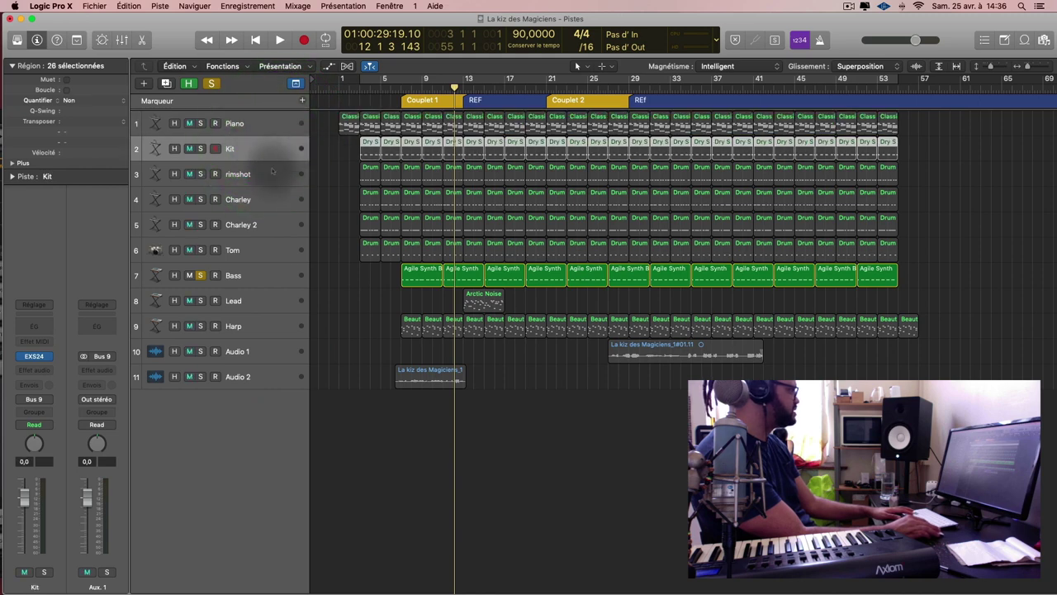
pyautogui.keyDown('shift'); pyautogui.click(272, 174); pyautogui.keyUp('shift')
pyautogui.keyDown('shift'); pyautogui.click(275, 199); pyautogui.keyUp('shift')
pyautogui.keyDown('shift'); pyautogui.click(275, 225); pyautogui.keyUp('shift')
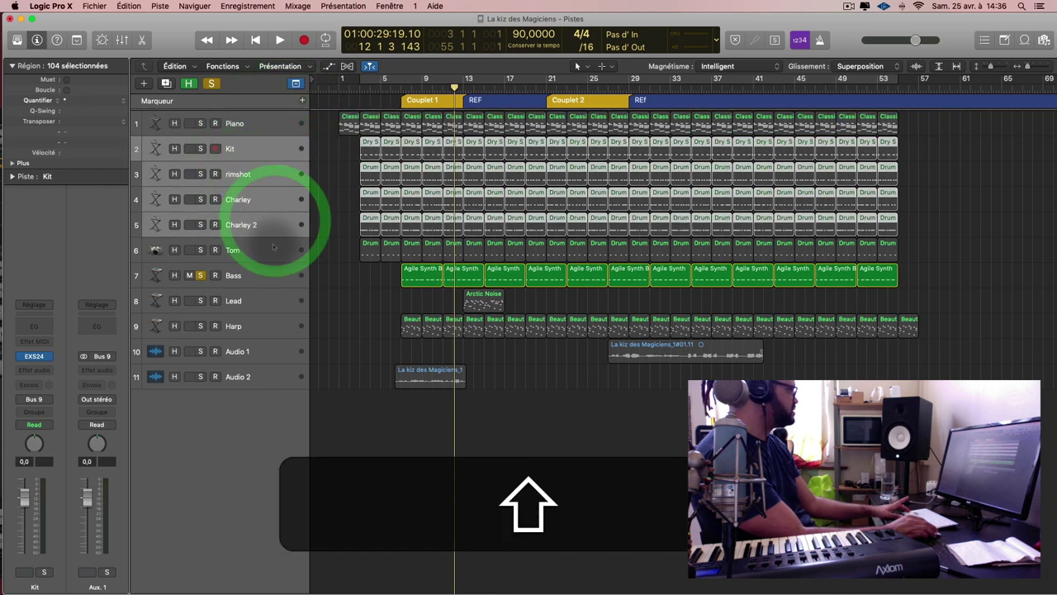
pyautogui.keyDown('shift'); pyautogui.click(276, 250); pyautogui.keyUp('shift')
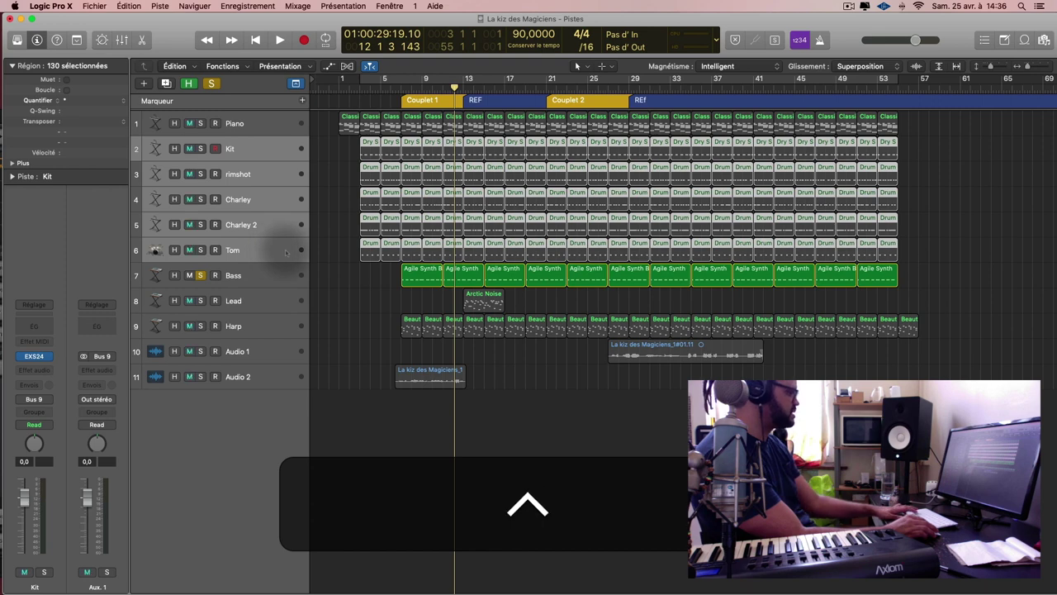
# Select all the regions on the Kit to Tom tracks and clear the region selection again
pyautogui.press('shift+super+a')
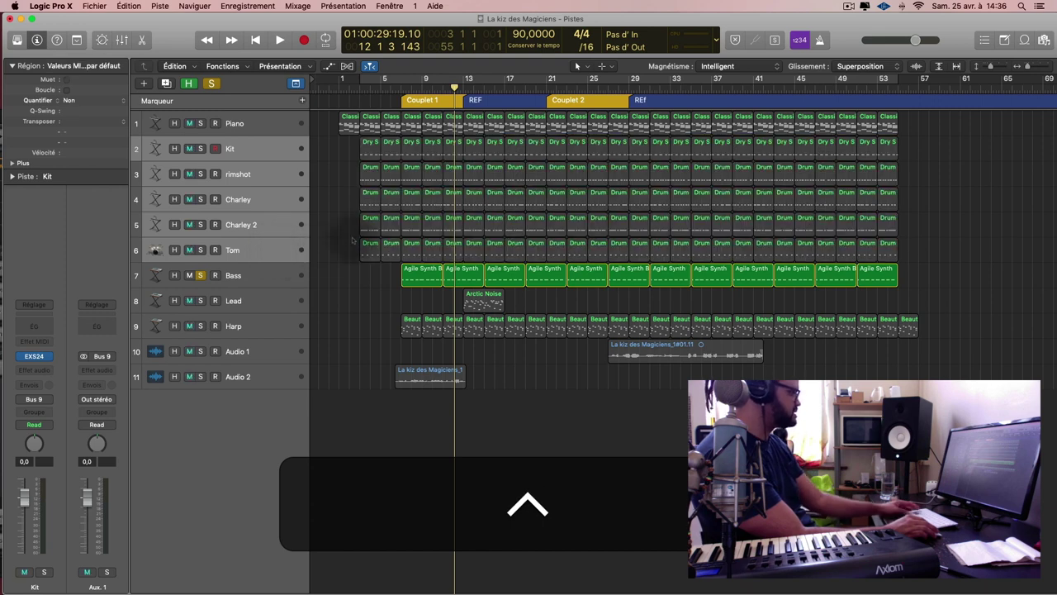
pyautogui.click(407, 218)
pyautogui.moveTo(345, 146); pyautogui.dragTo(922, 259)
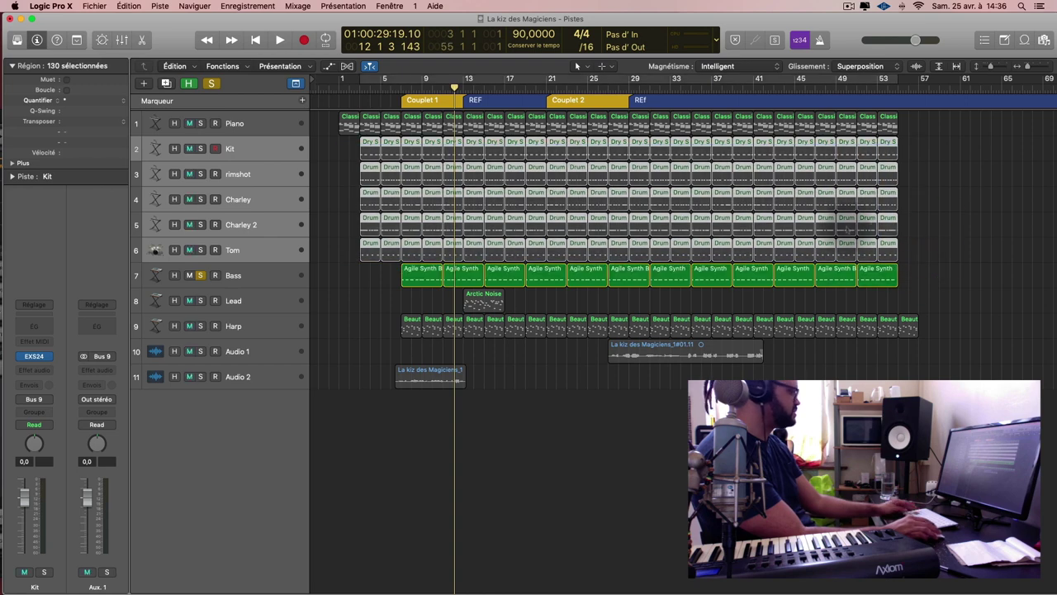
pyautogui.press('shift+super+a')
# Show the colour palette and hide it again
pyautogui.hotkey('alt', 'c')
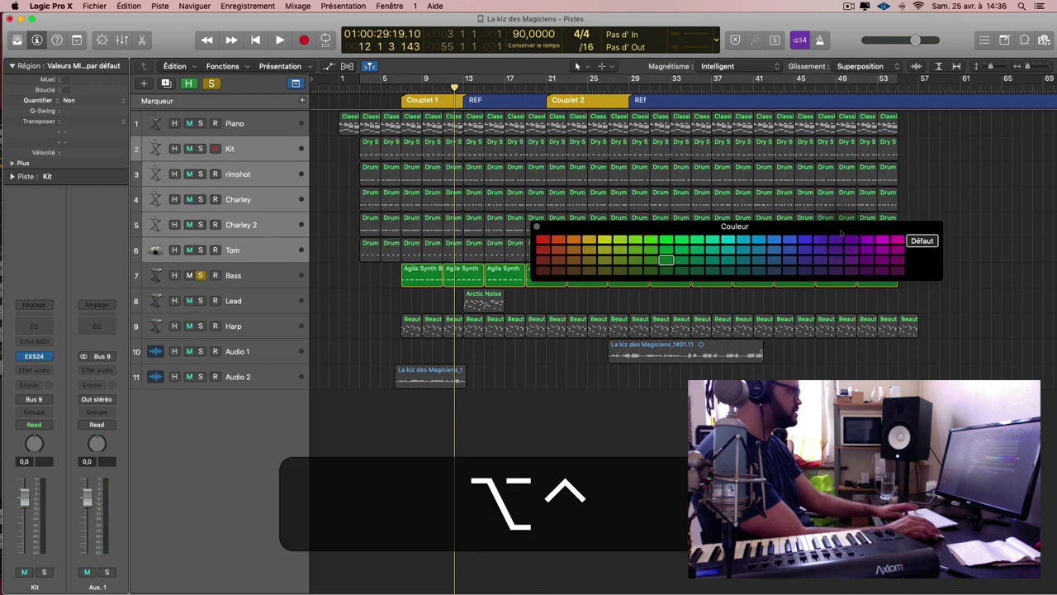
pyautogui.press('alt')
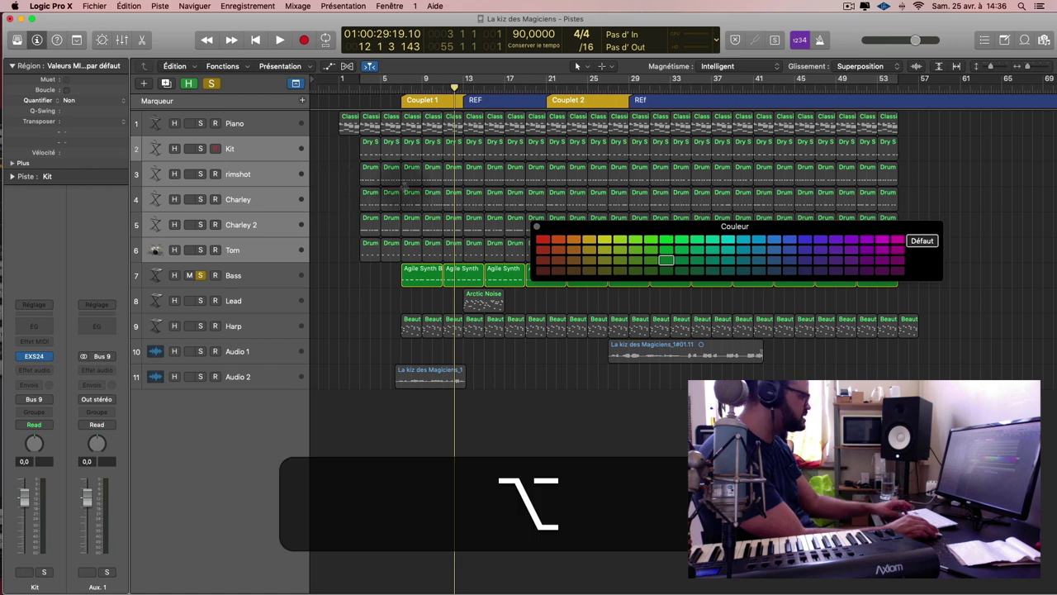
pyautogui.hotkey('alt', 'c')
pyautogui.click(389, 6)
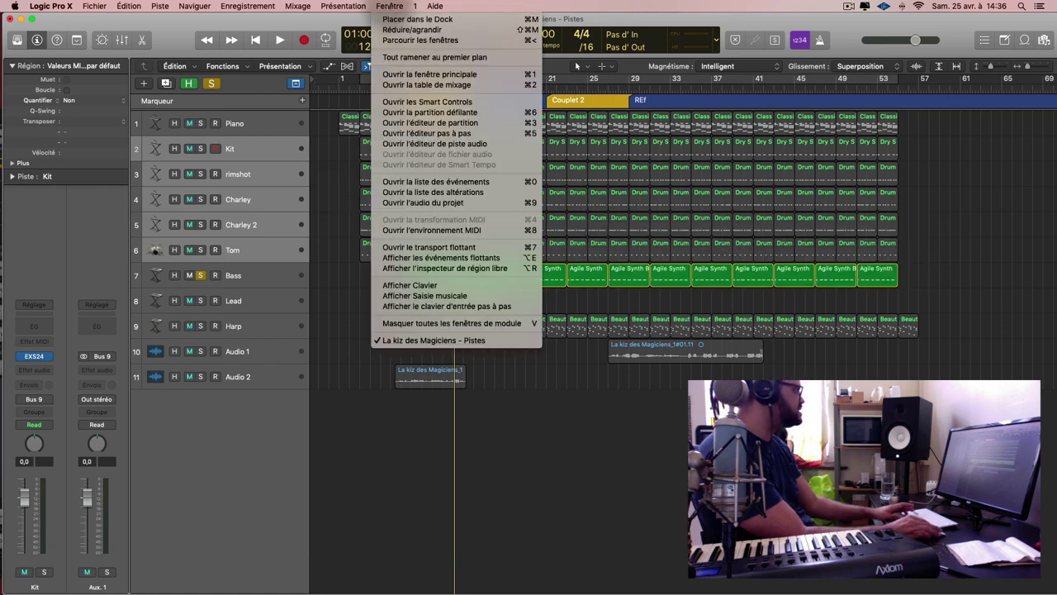
pyautogui.press('alt')
pyautogui.moveTo(343, 6)
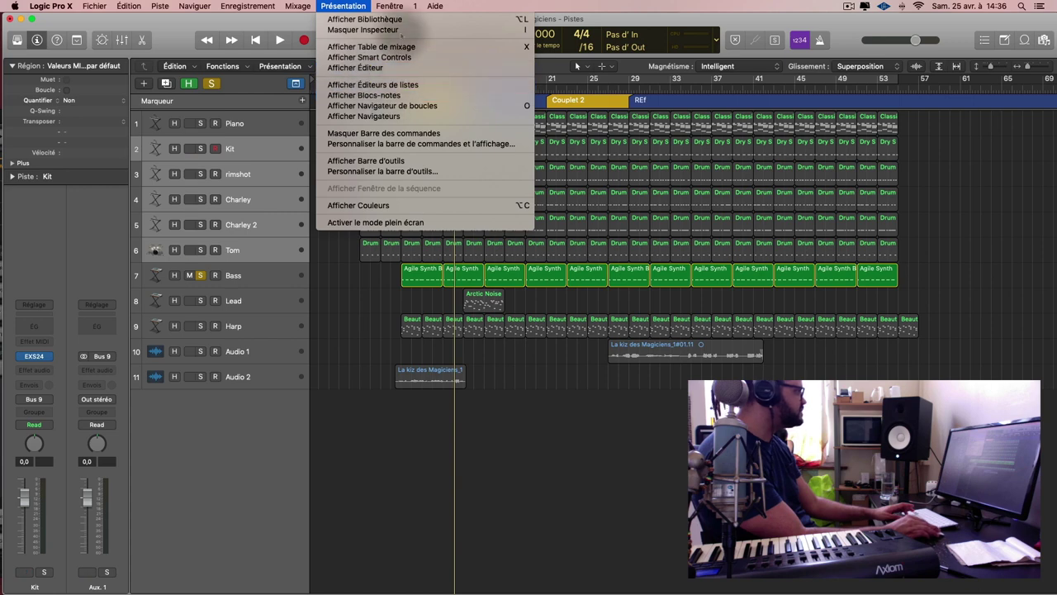
pyautogui.press('alt')
pyautogui.press('alt')
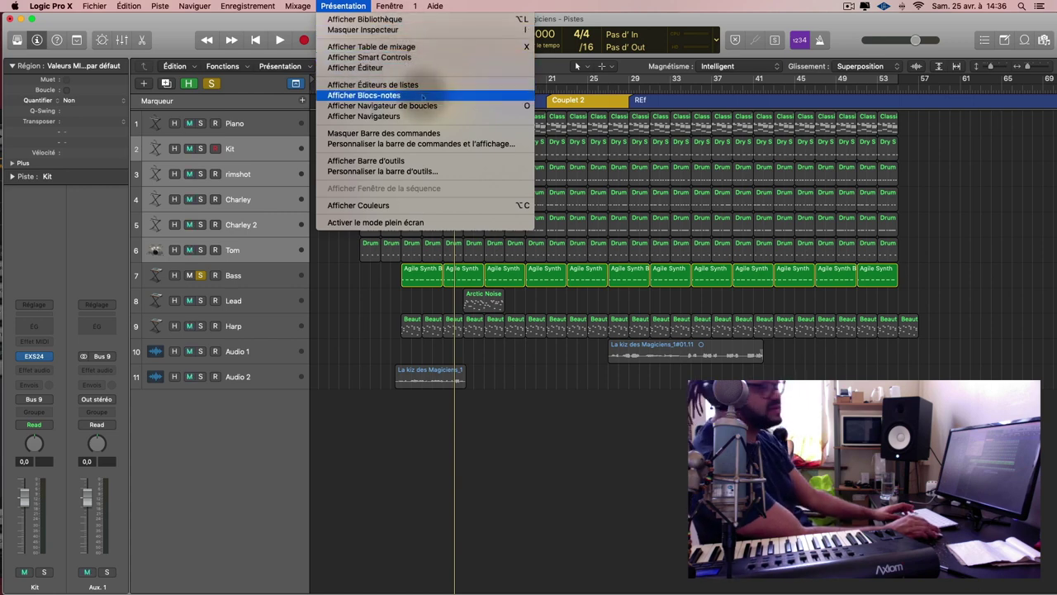
pyautogui.press('alt')
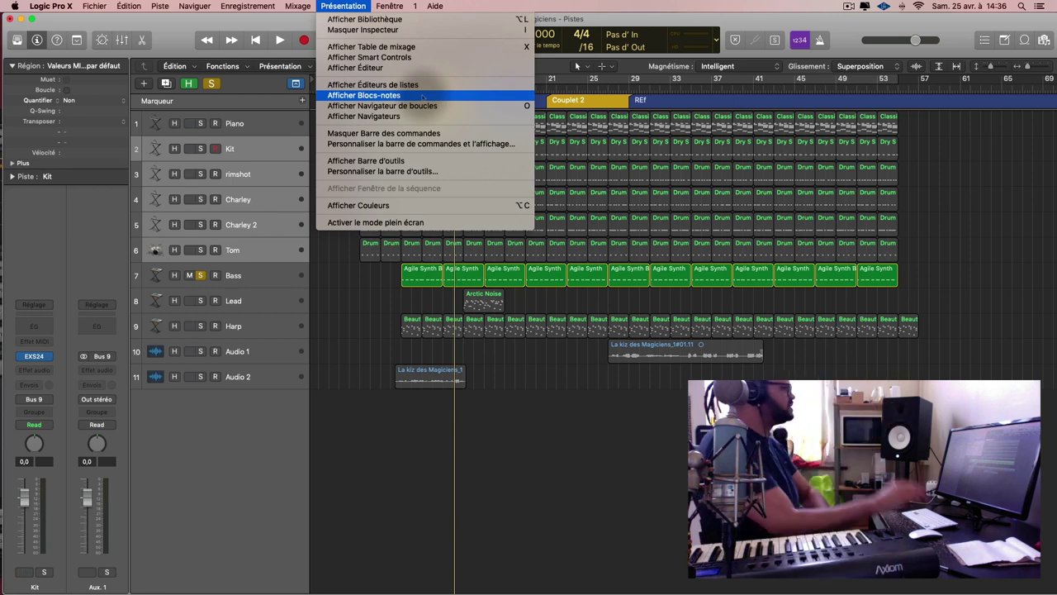
pyautogui.click(436, 204)
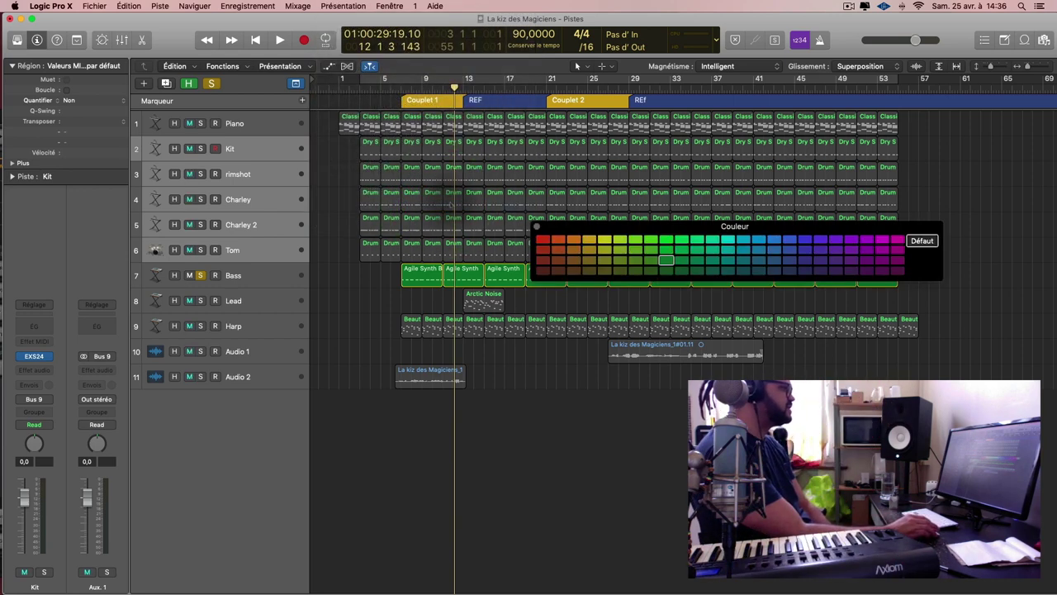
pyautogui.click(343, 6)
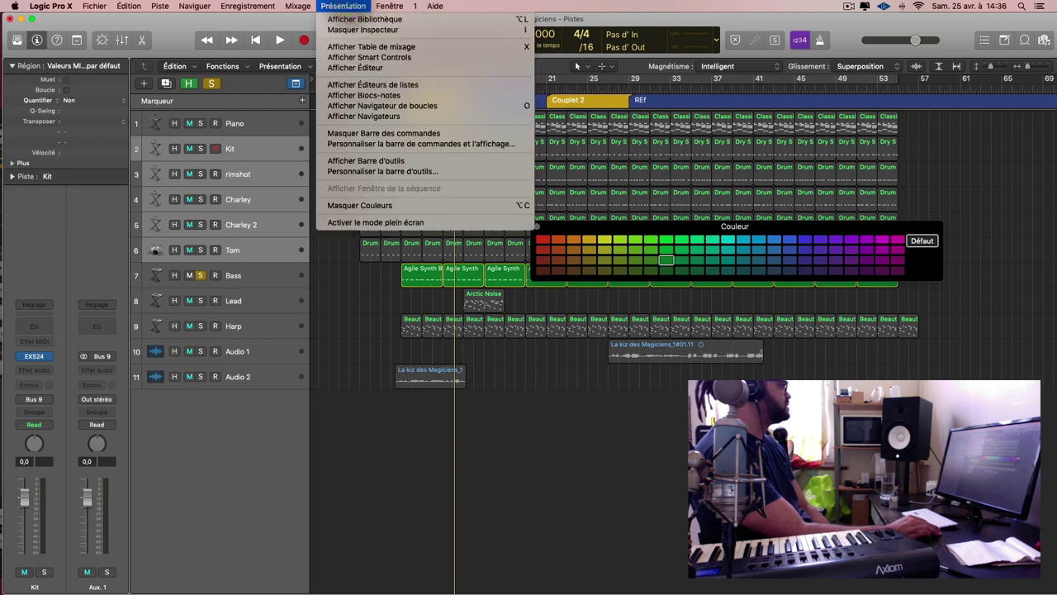
pyautogui.press('alt')
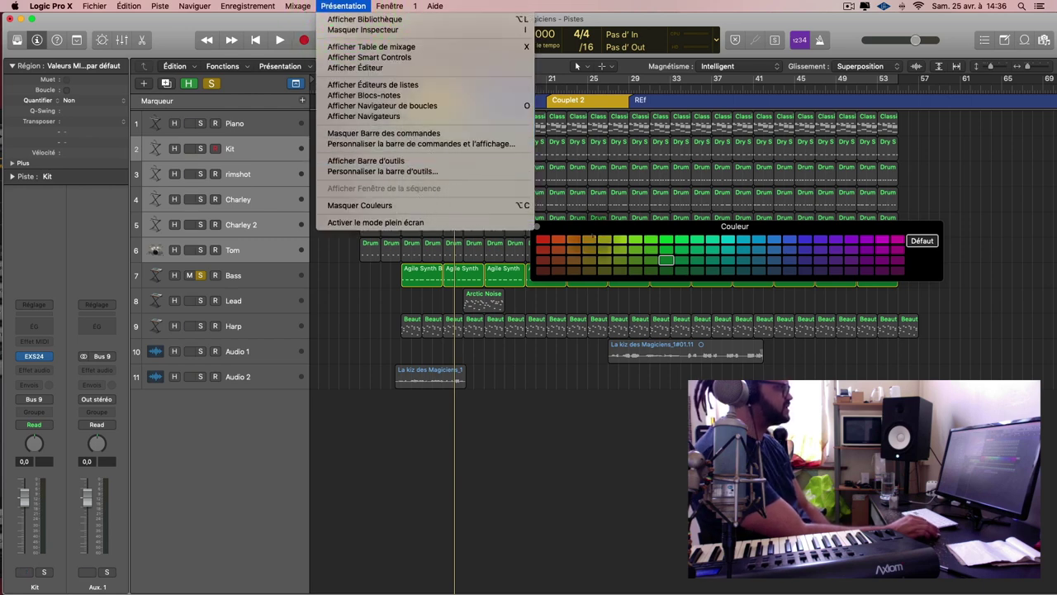
pyautogui.click(570, 236)
pyautogui.click(537, 224)
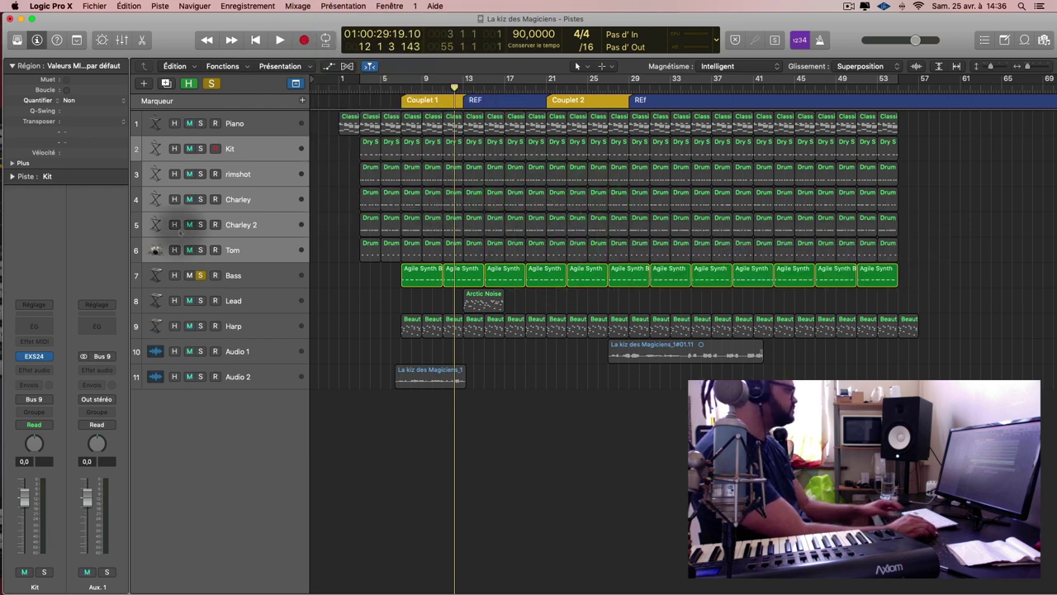
# Show the toolbar above the tracks area and hide it again
pyautogui.click(343, 6)
pyautogui.press('alt')
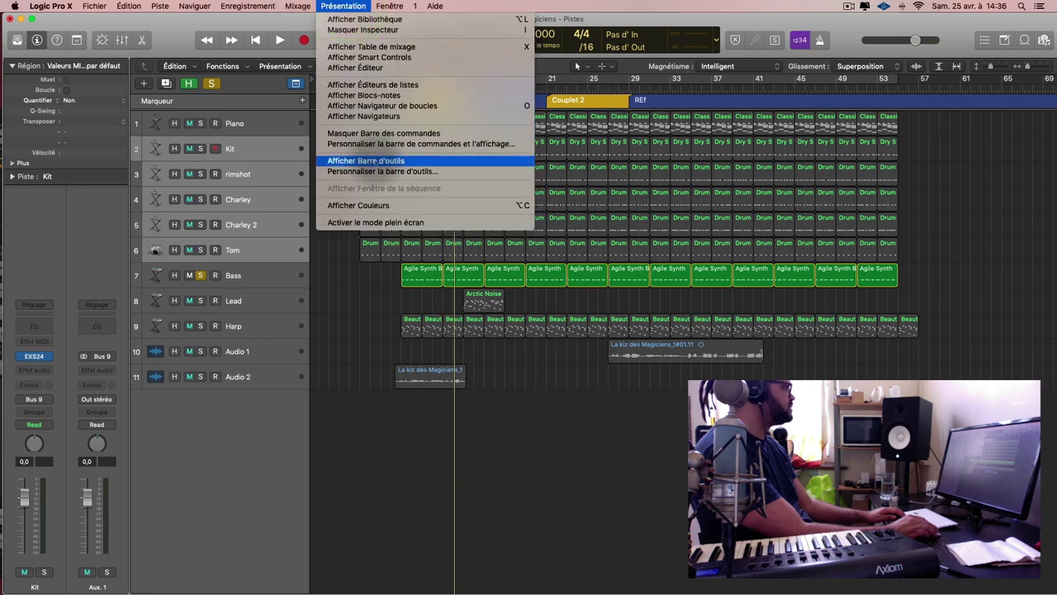
pyautogui.click(371, 161)
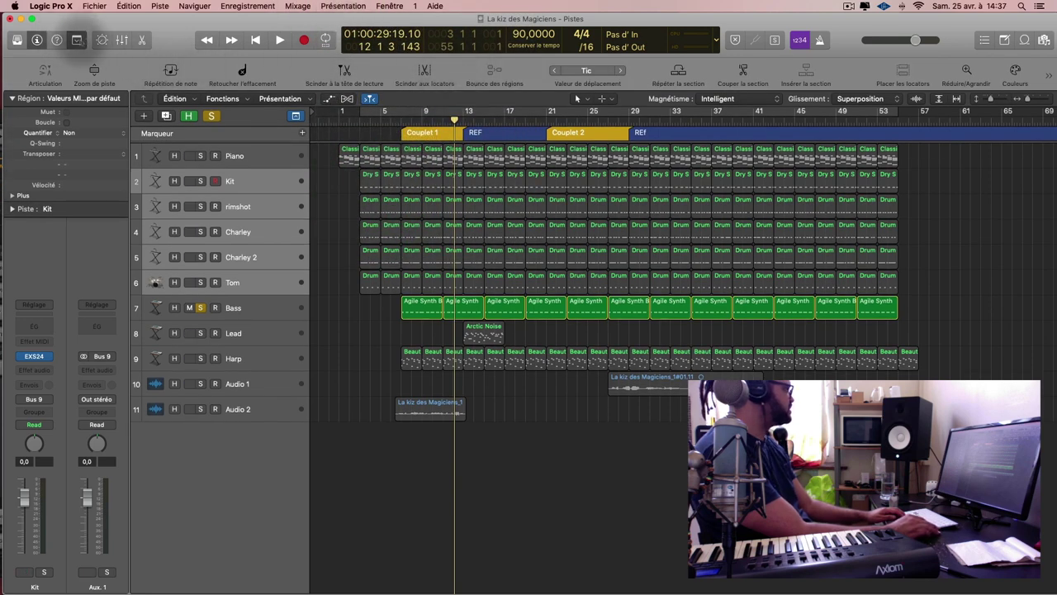
pyautogui.click(77, 39)
# Turn off solo and colour all the regions on the Kit to Tom tracks purple, keeping the colour palette clear of the regions
pyautogui.click(343, 5)
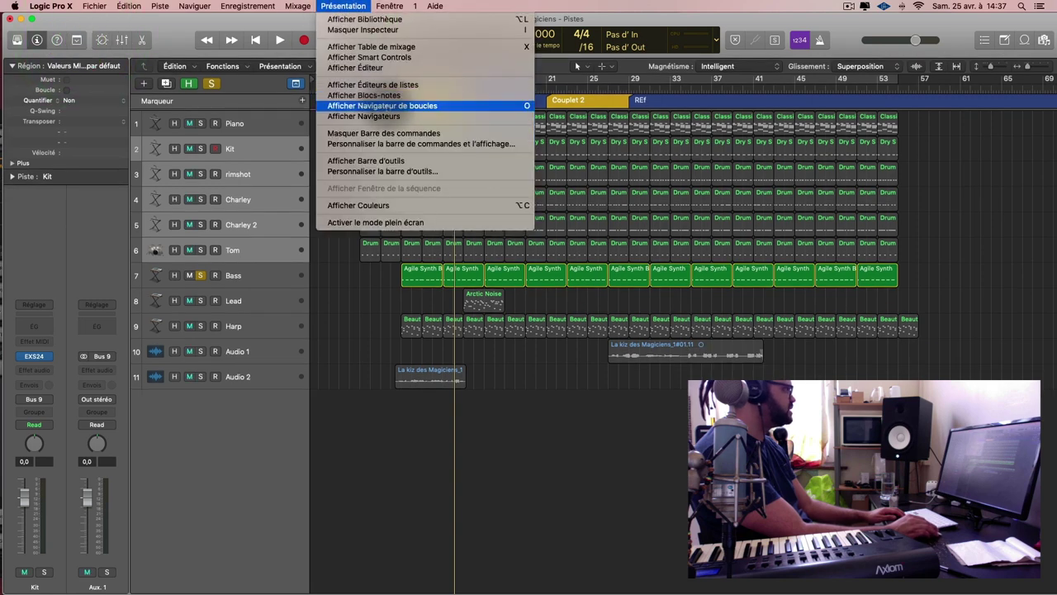
pyautogui.click(405, 205)
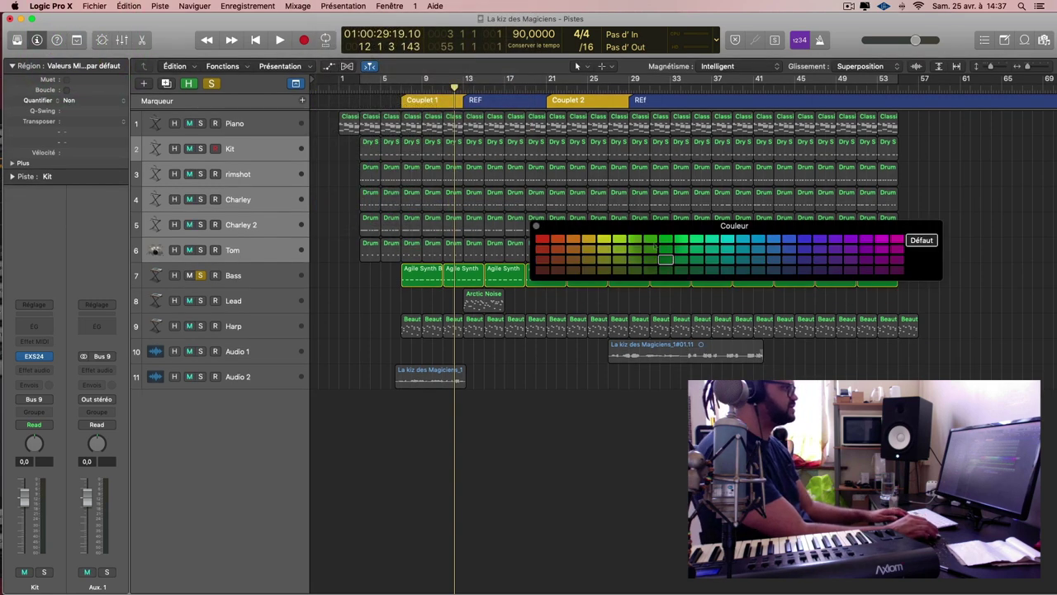
pyautogui.click(411, 169)
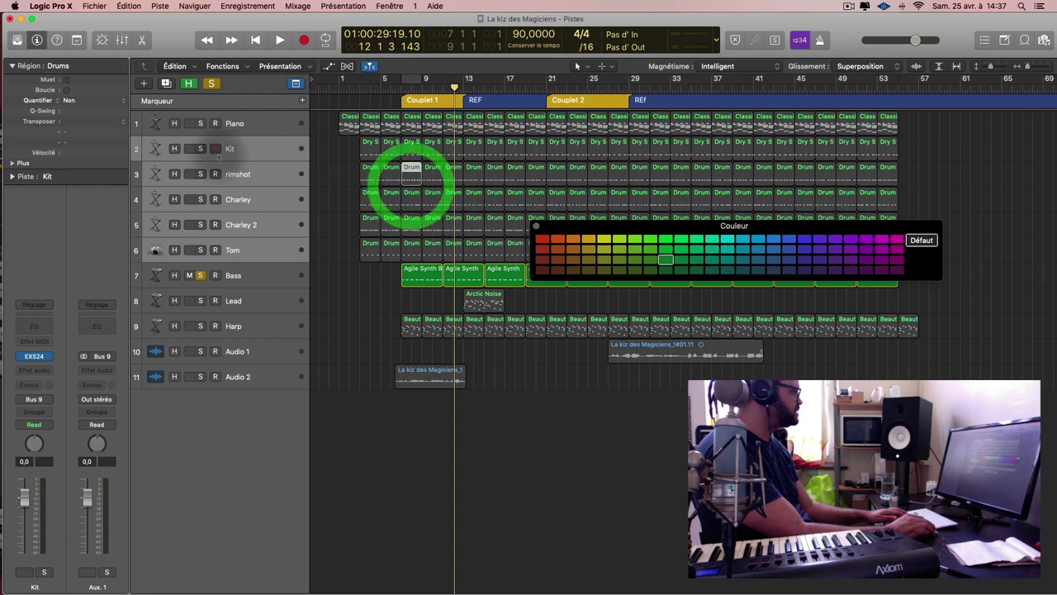
pyautogui.click(211, 84)
pyautogui.moveTo(338, 149); pyautogui.dragTo(962, 251)
pyautogui.click(865, 239)
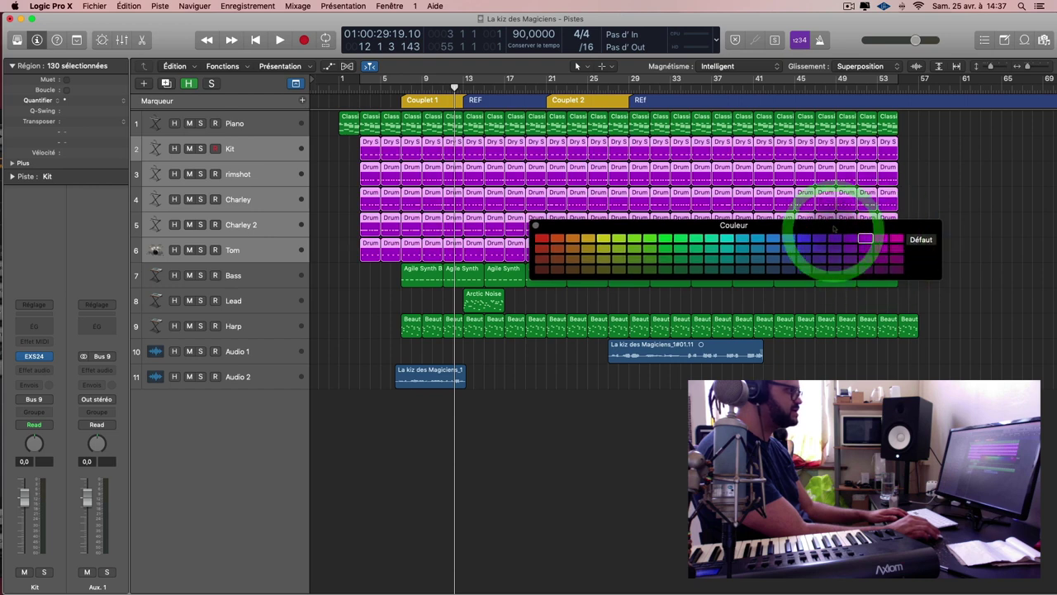
pyautogui.moveTo(834, 229); pyautogui.dragTo(821, 443)
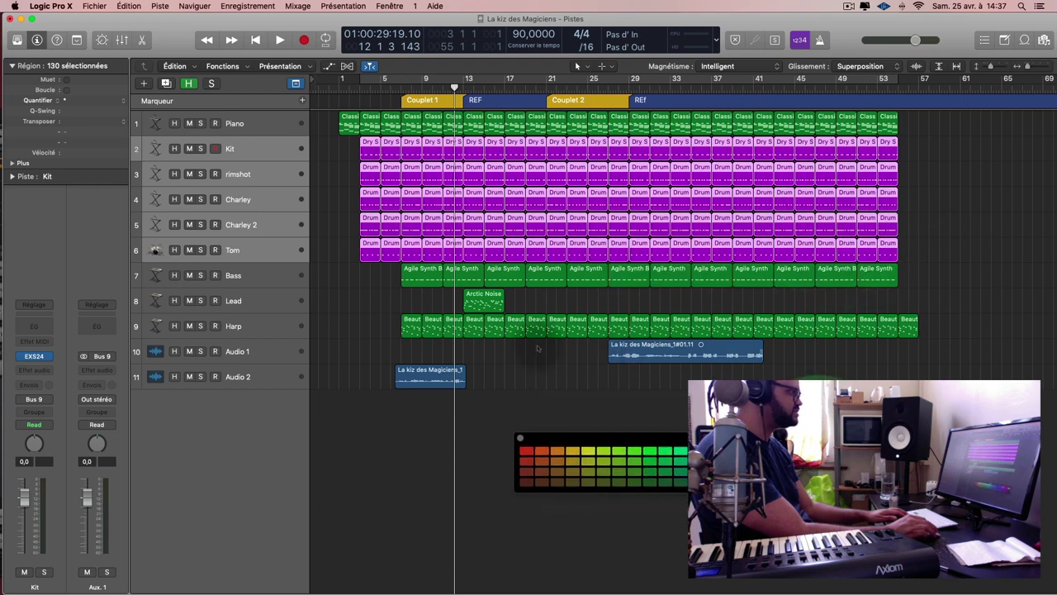
# Reorder the instrument tracks so that Piano sits directly below Bass and Harp sits above Lead
pyautogui.click(267, 128)
pyautogui.moveTo(267, 128); pyautogui.dragTo(281, 289)
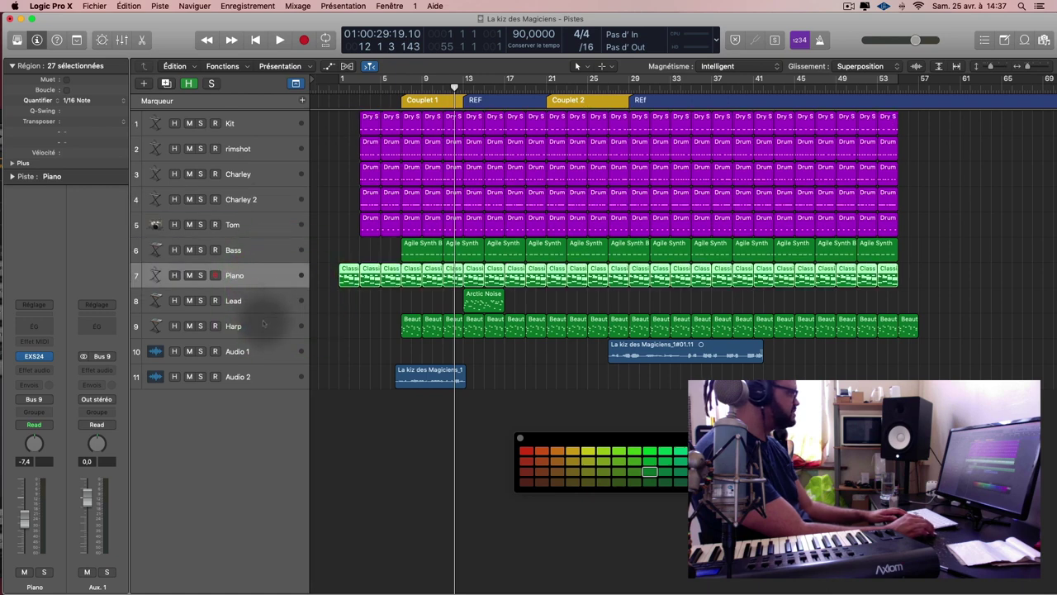
pyautogui.moveTo(265, 326); pyautogui.dragTo(267, 277)
pyautogui.click(265, 325)
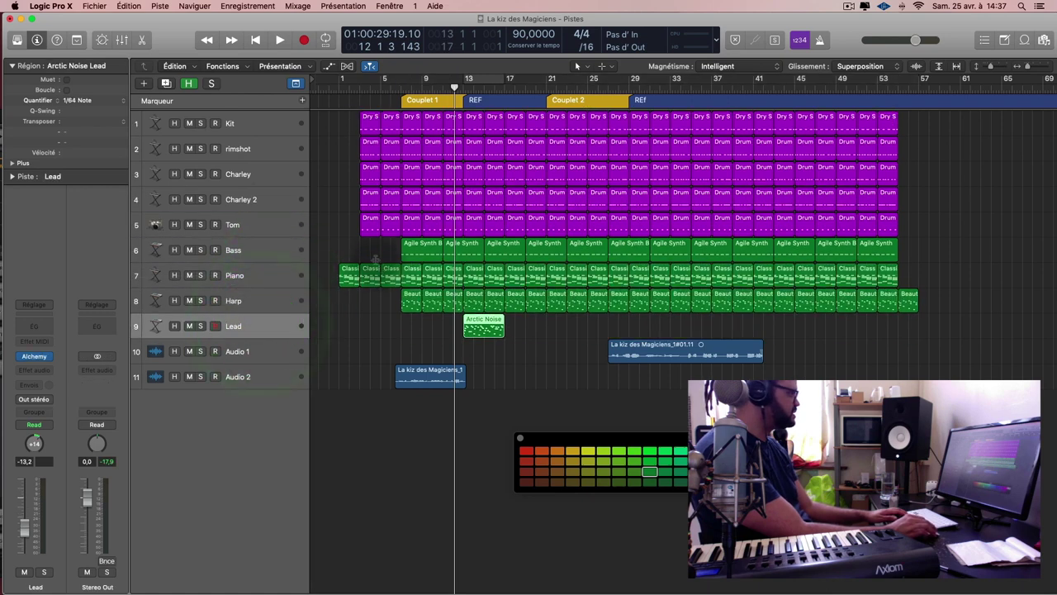
# Colour all the regions on the Bass, Piano, Harp and Lead tracks olive yellow, after trying dark teal
pyautogui.click(257, 249)
pyautogui.moveTo(330, 252); pyautogui.dragTo(1004, 326)
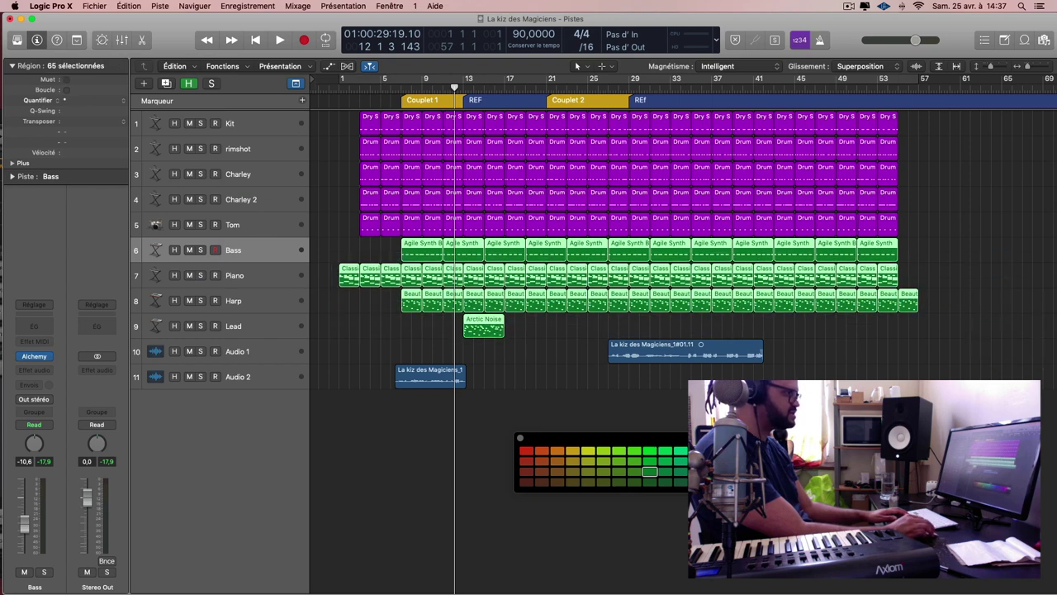
pyautogui.click(710, 471)
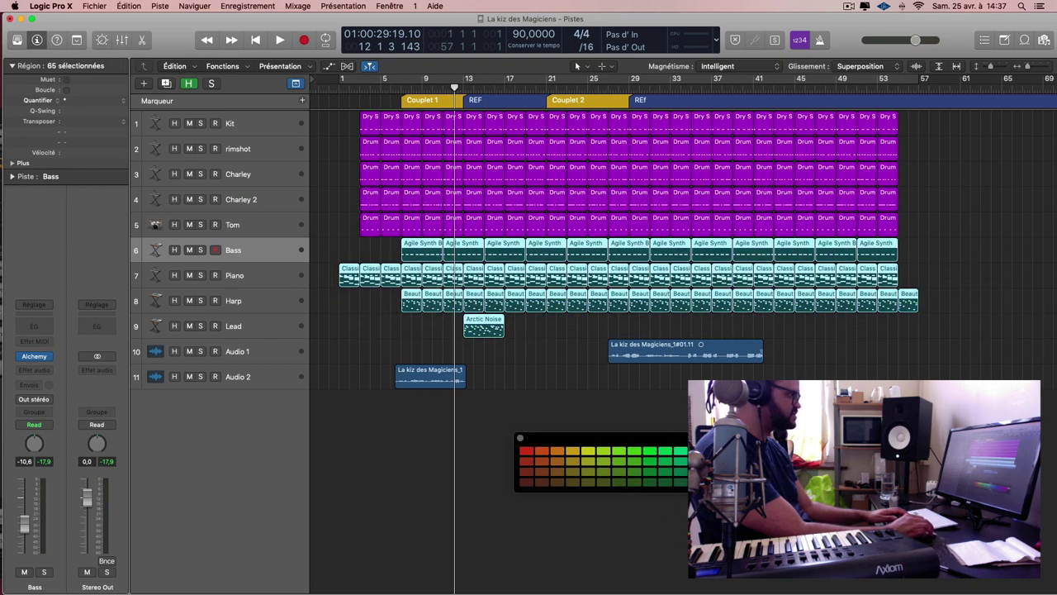
pyautogui.click(587, 450)
pyautogui.click(650, 471)
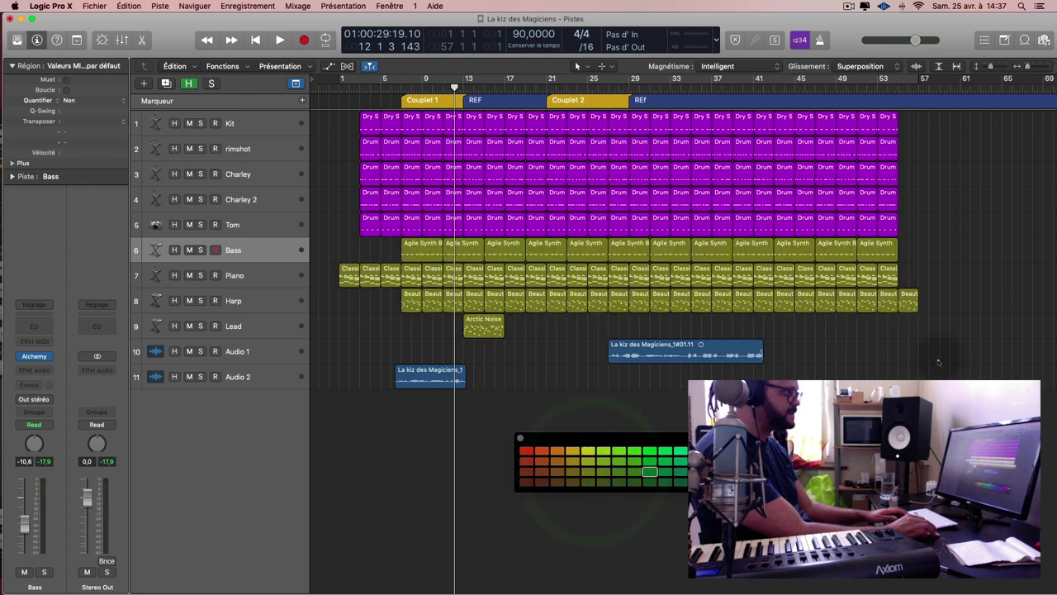
# Deselect the two vocal audio regions, select the Couplet 1 marker and close the colour palette
pyautogui.moveTo(364, 352); pyautogui.dragTo(739, 369)
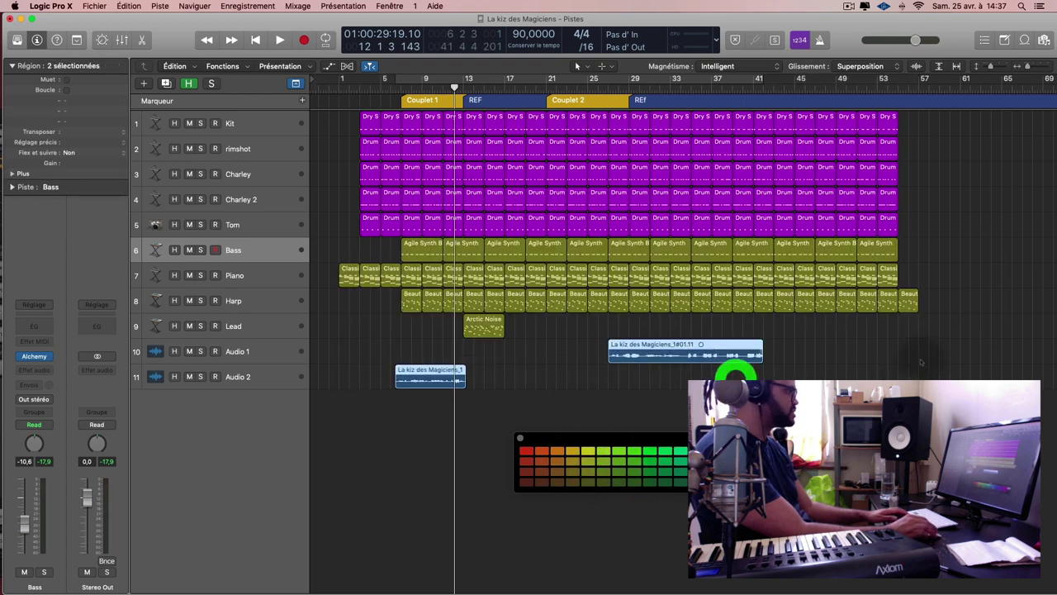
pyautogui.click(932, 354)
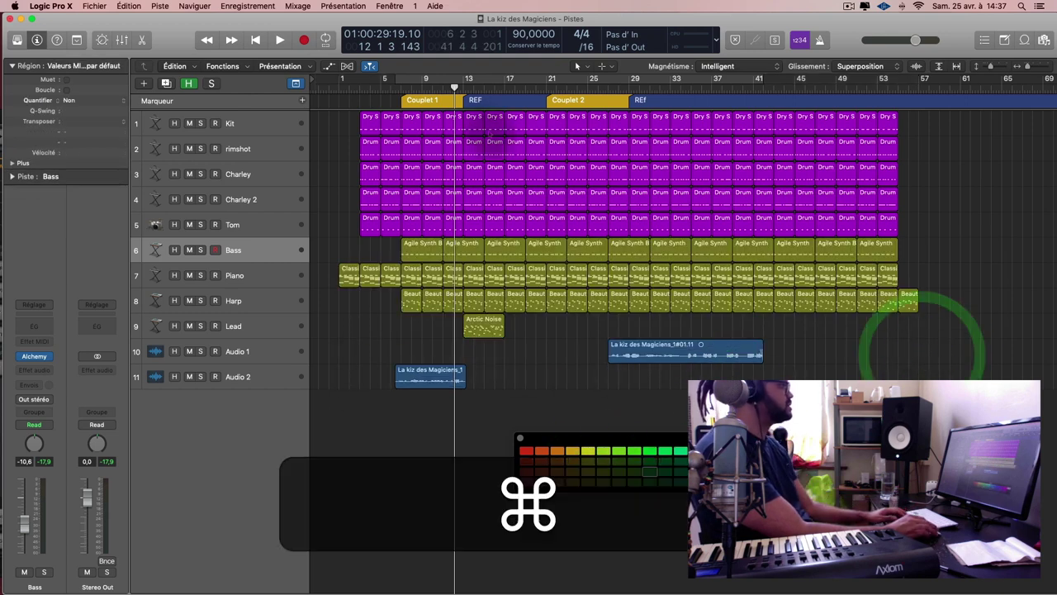
pyautogui.click(425, 100)
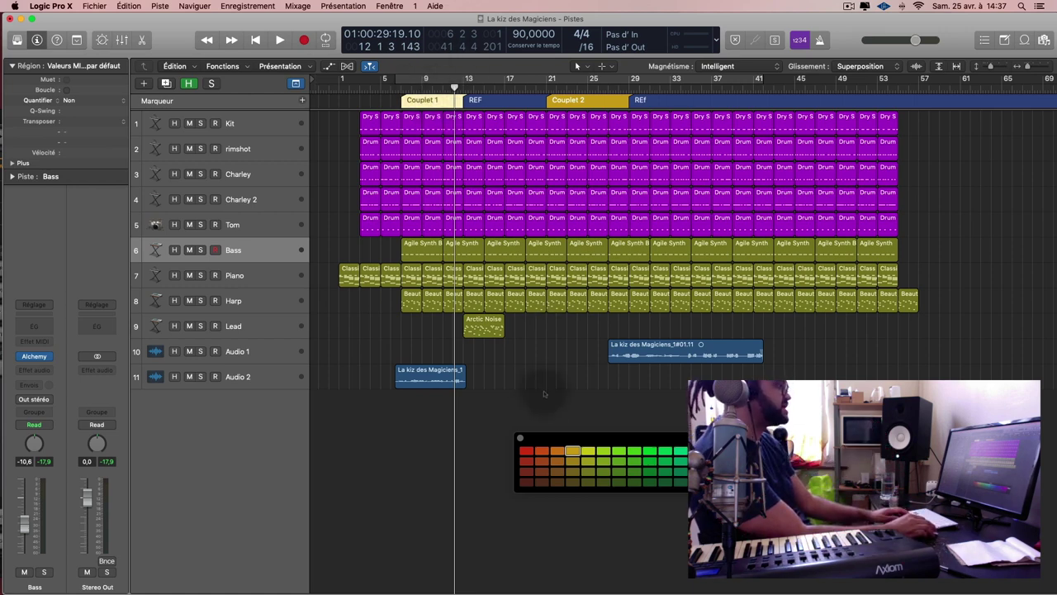
pyautogui.click(520, 438)
# During playback, lower the Aux. 1 fader in the mixer and reset the Stereo Out peak indicator
pyautogui.press('space')
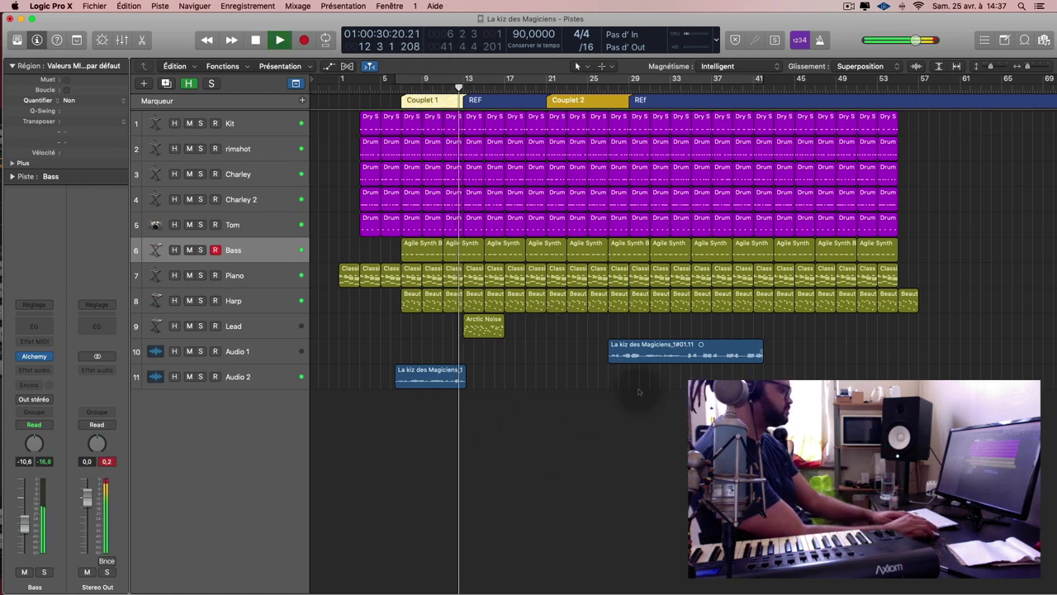
pyautogui.scroll(-3, 638, 392)
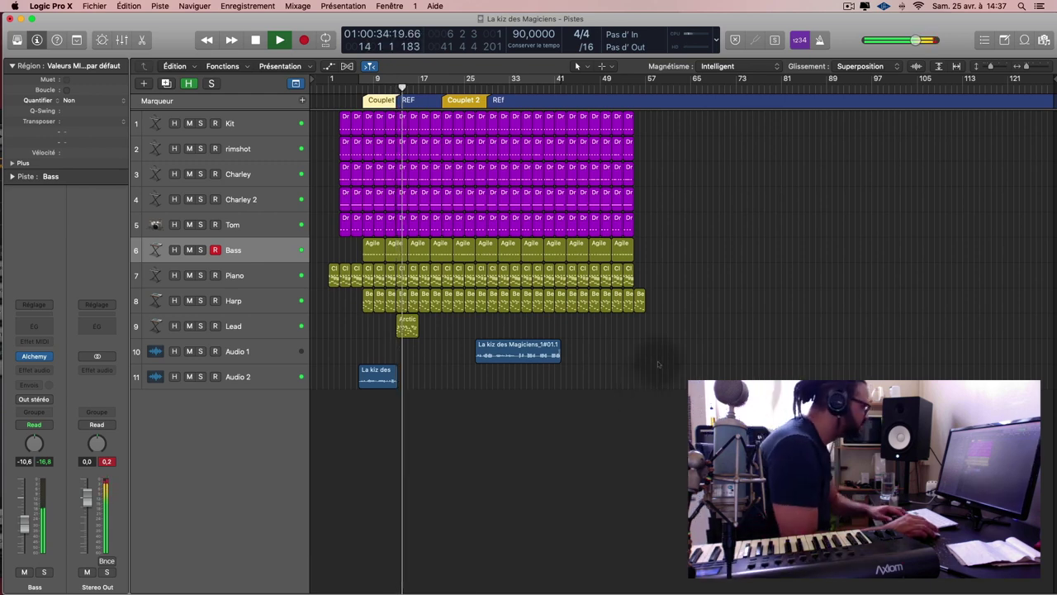
pyautogui.press('x')
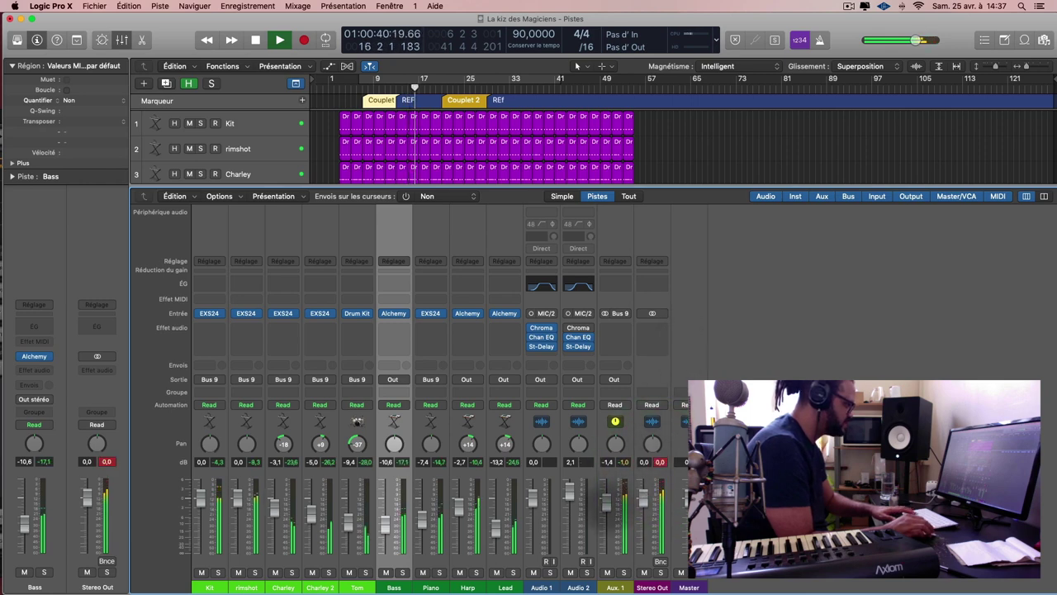
pyautogui.click(609, 503)
pyautogui.click(661, 465)
pyautogui.press('space')
pyautogui.press('x')
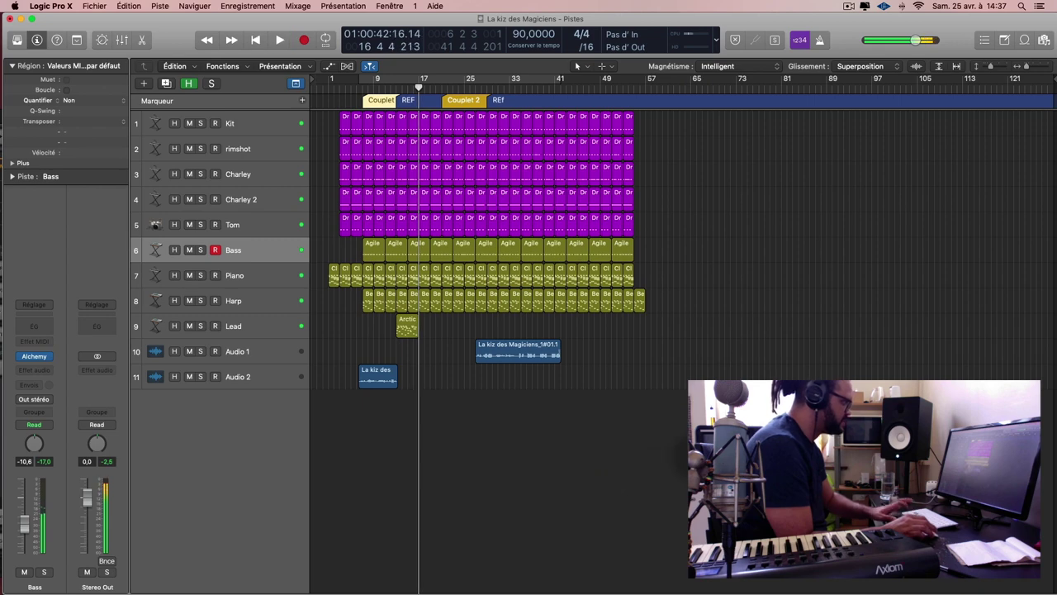